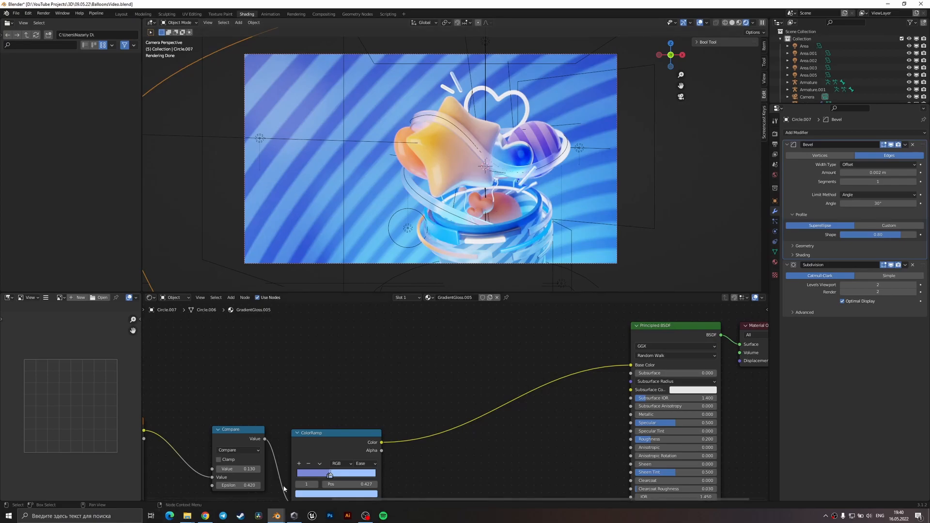
# Look over the finished balloon scene in solid shading as a reference, and return to the empty source.blend scene.
pyautogui.moveTo(276, 516)
pyautogui.click(235, 487)
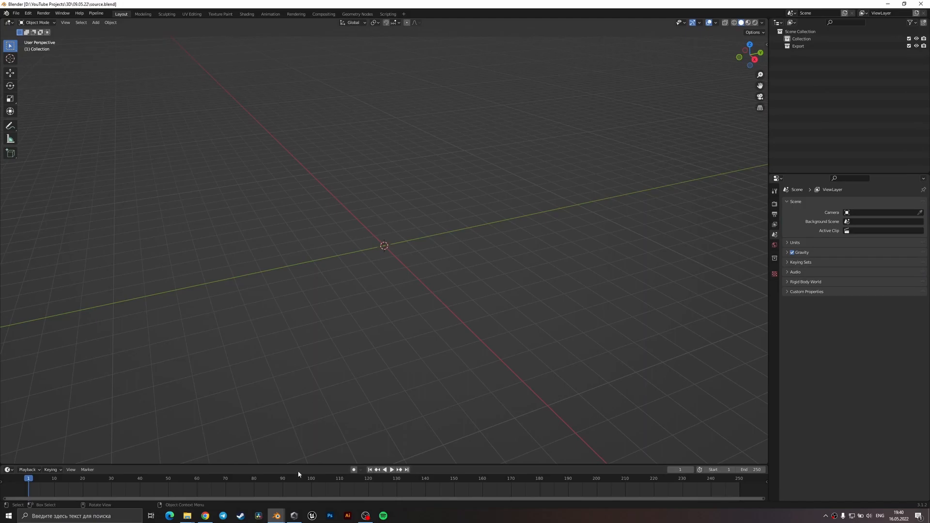
pyautogui.click(311, 485)
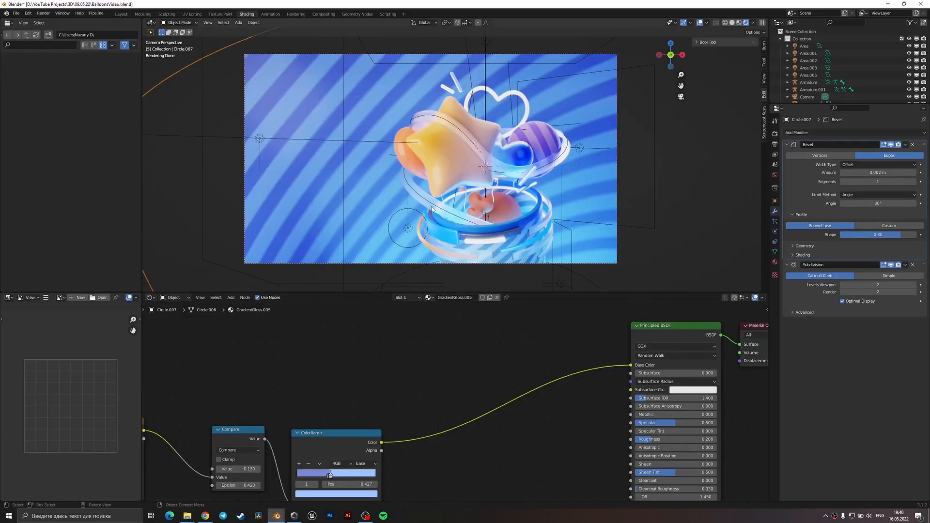
pyautogui.press('z')
pyautogui.click(555, 201)
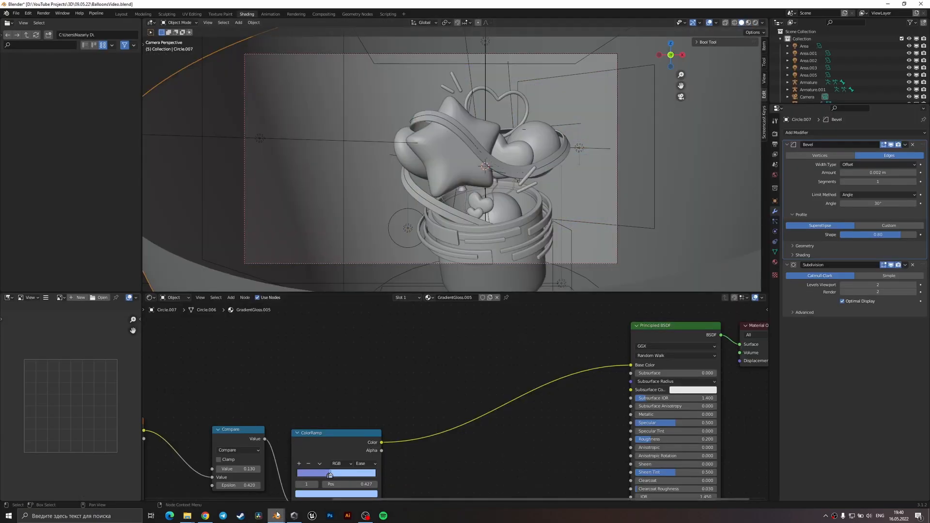
pyautogui.moveTo(276, 515)
pyautogui.click(240, 478)
pyautogui.press('KP_1')
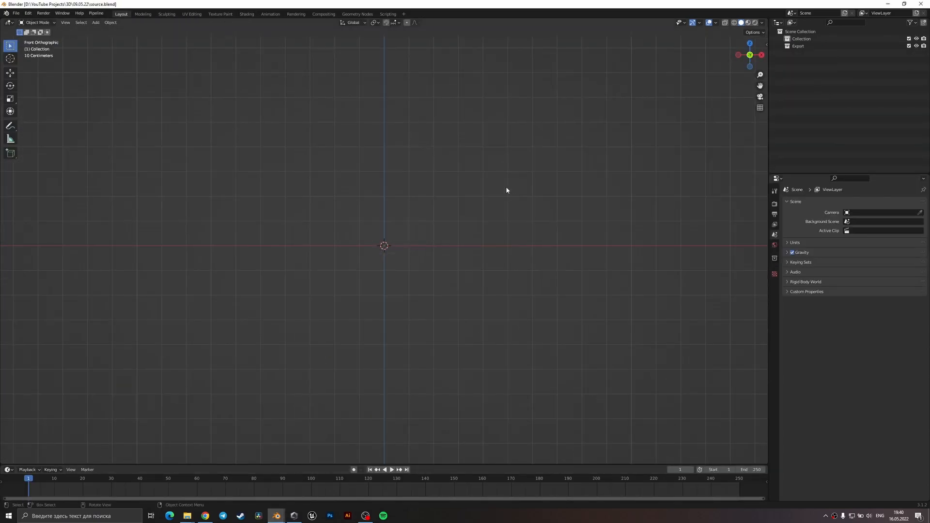
pyautogui.moveTo(448, 239); pyautogui.dragTo(431, 269, button='middle')
pyautogui.press('KP_1')
pyautogui.hotkey('shift', 'a')
pyautogui.moveTo(415, 243); pyautogui.dragTo(410, 268, button='middle')
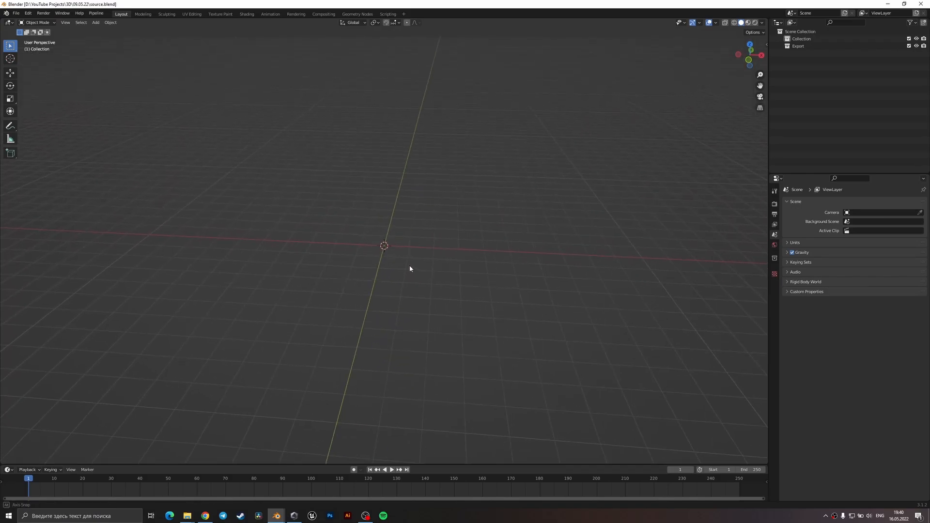
pyautogui.moveTo(436, 252)
pyautogui.mouseDown(button='middle')
pyautogui.moveTo(446, 247)
pyautogui.moveTo(436, 249)
pyautogui.mouseUp(button='middle')
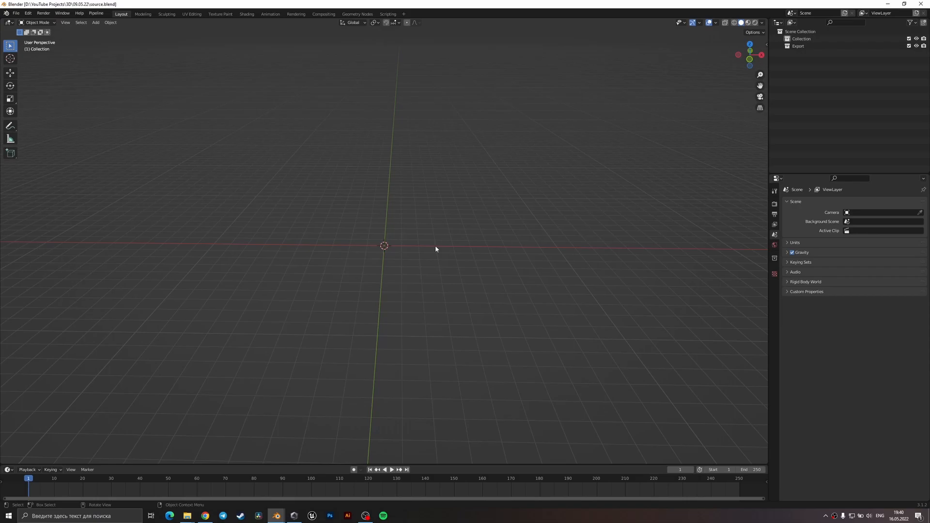
# Add a cylinder mesh at the world origin.
pyautogui.press('KP_1')
pyautogui.hotkey('shift', 'a')
pyautogui.moveTo(438, 235)
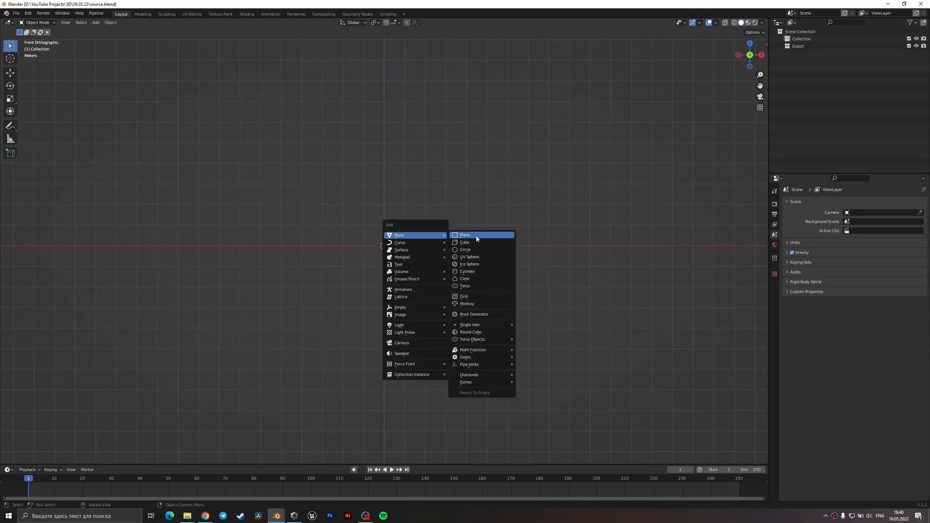
pyautogui.click(478, 272)
pyautogui.moveTo(467, 257); pyautogui.dragTo(458, 283, button='middle')
pyautogui.scroll(3, 415, 259)
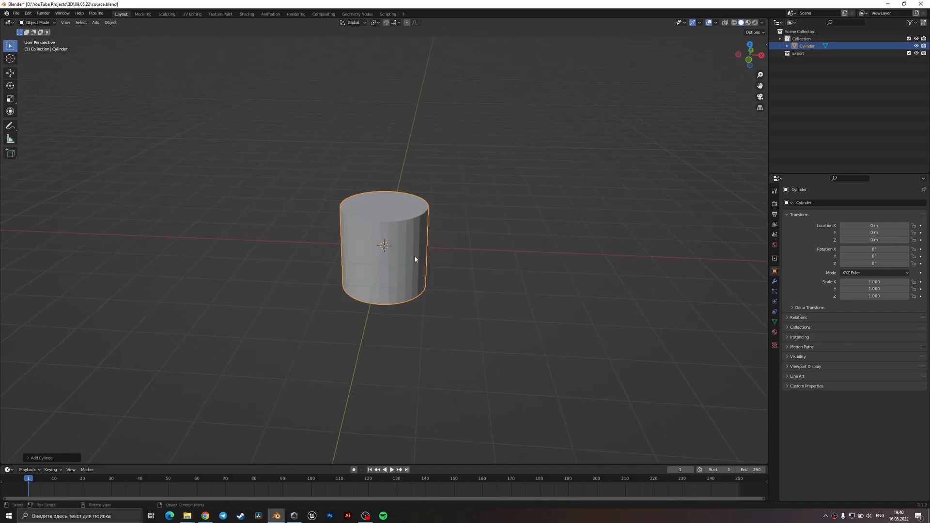
# Turn on the Screencast Keys display for the viewport.
pyautogui.press('Tab')
pyautogui.rightClick(414, 257)
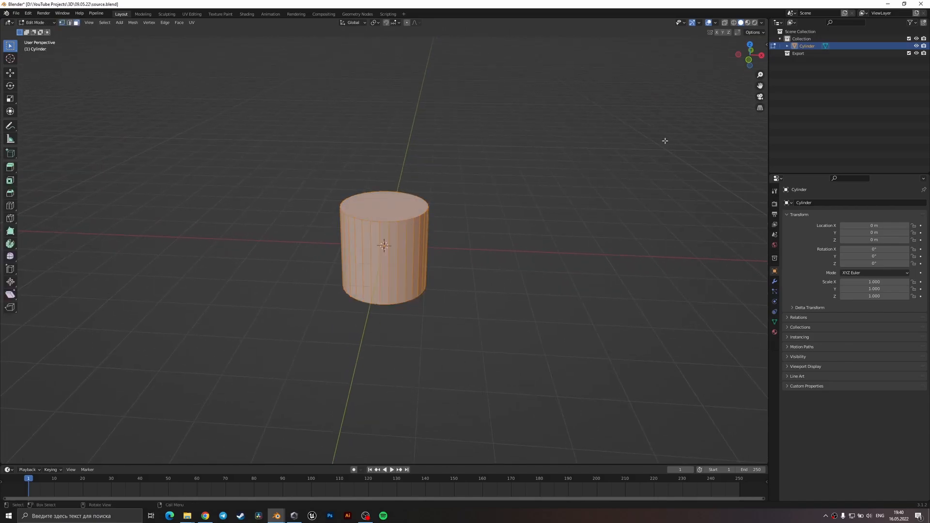
pyautogui.press('n')
pyautogui.click(764, 124)
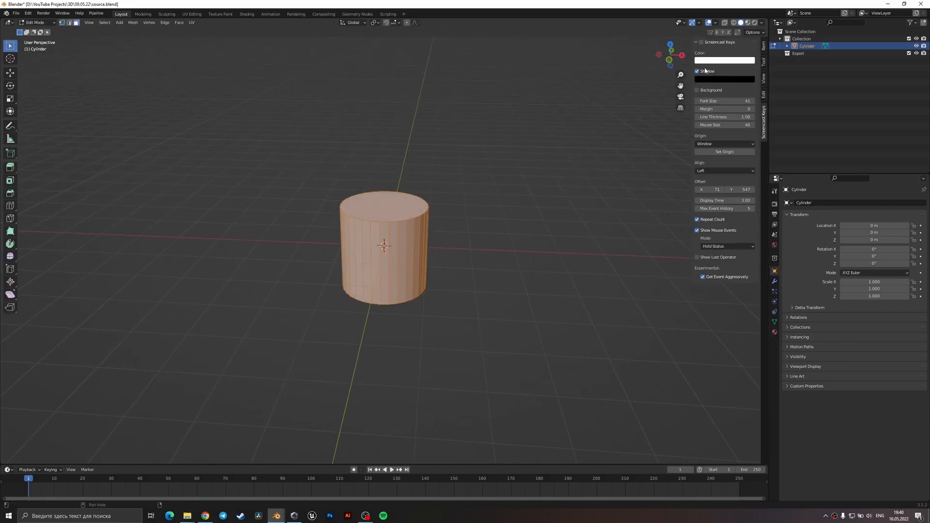
pyautogui.click(701, 42)
pyautogui.moveTo(436, 252); pyautogui.dragTo(506, 260, button='middle')
pyautogui.click(489, 270)
pyautogui.moveTo(605, 194); pyautogui.dragTo(506, 237, button='middle')
pyautogui.press('Tab')
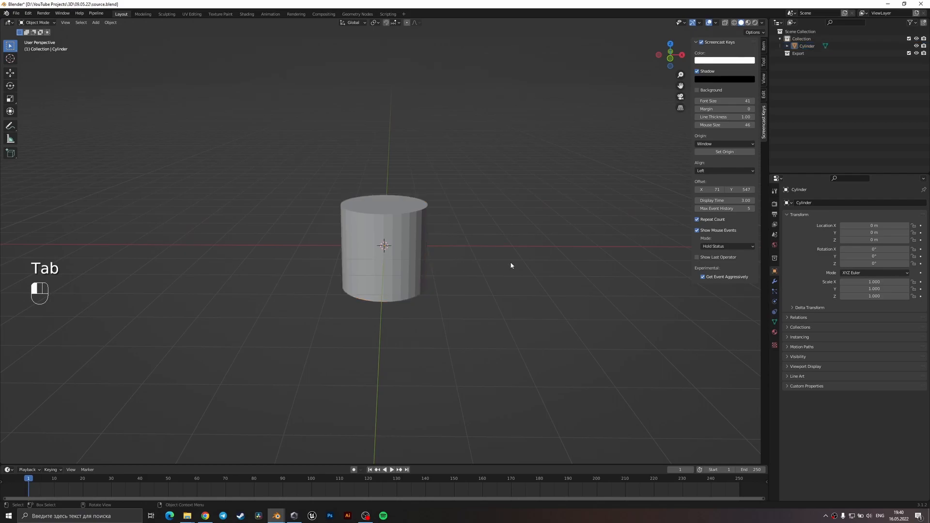
# Delete the cylinder's top face to leave an open cup.
pyautogui.press('Tab')
pyautogui.press('3')
pyautogui.click(393, 212)
pyautogui.press('x')
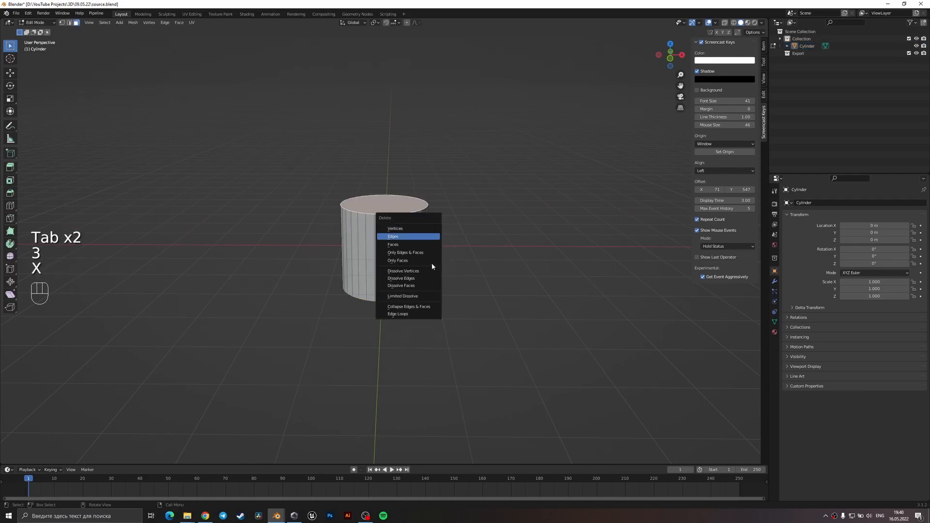
pyautogui.click(417, 242)
pyautogui.moveTo(416, 242); pyautogui.dragTo(418, 296, button='middle')
pyautogui.scroll(3, 425, 268)
pyautogui.press('Tab')
# Apply smooth shading to the open cylinder.
pyautogui.rightClick(418, 260)
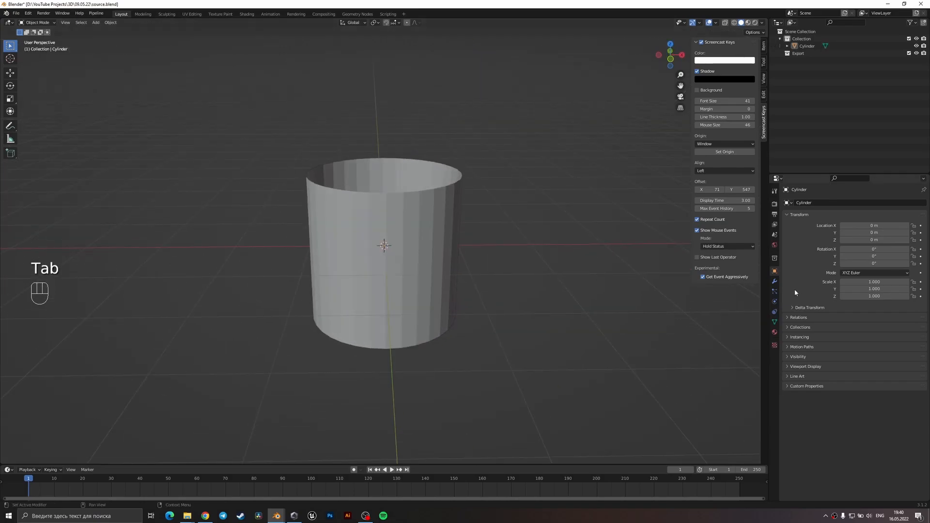
pyautogui.click(420, 268)
pyautogui.rightClick(420, 268)
pyautogui.click(412, 264)
# Add a Bevel modifier to the open cylinder.
pyautogui.click(774, 281)
pyautogui.click(819, 203)
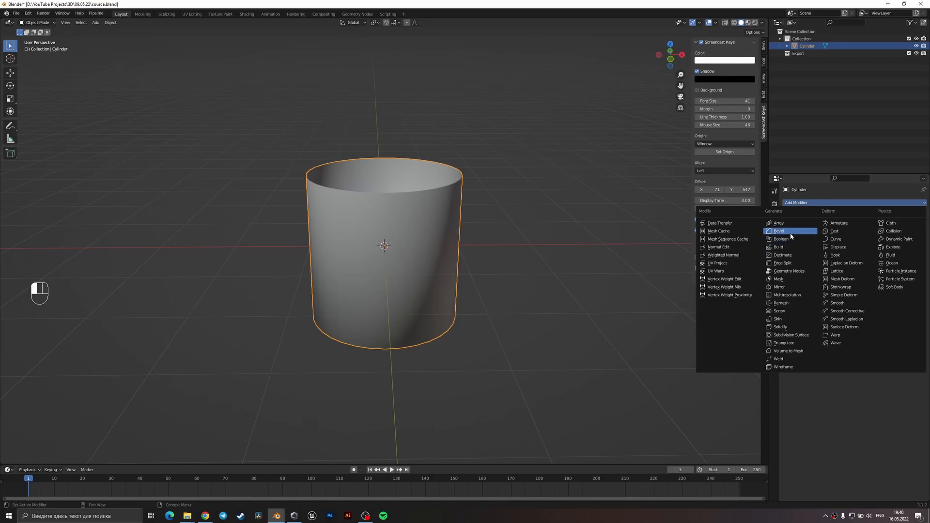
pyautogui.press('KP_1')
pyautogui.moveTo(478, 277); pyautogui.dragTo(429, 258, button='middle')
pyautogui.click(805, 203)
pyautogui.click(789, 230)
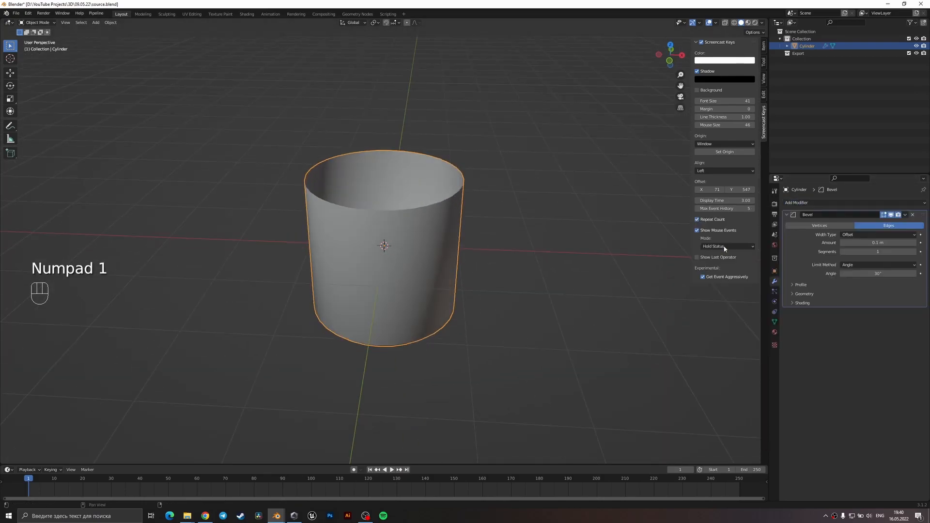
# Inset the cylinder's bottom face by about 0.1 m.
pyautogui.moveTo(758, 239); pyautogui.dragTo(532, 257, button='middle')
pyautogui.moveTo(411, 262); pyautogui.dragTo(461, 271, button='middle')
pyautogui.press('Tab')
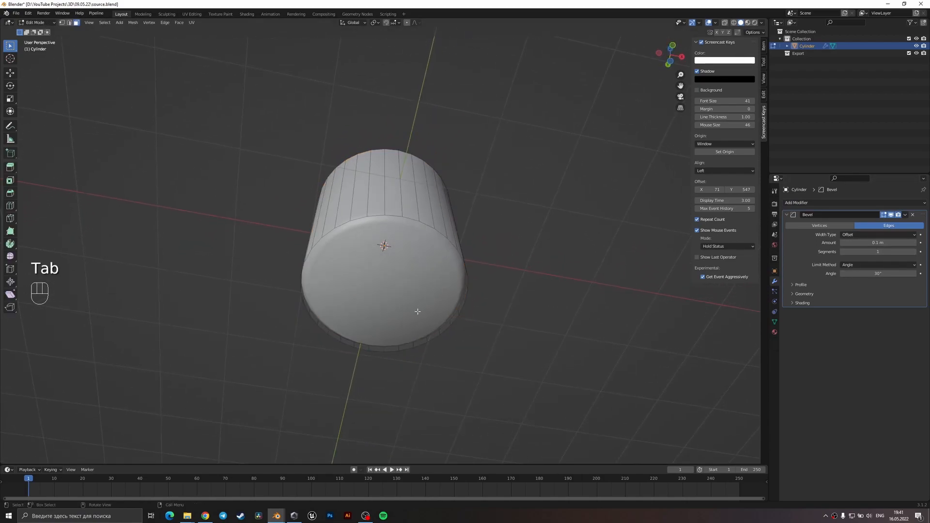
pyautogui.press('3')
pyautogui.press('i')
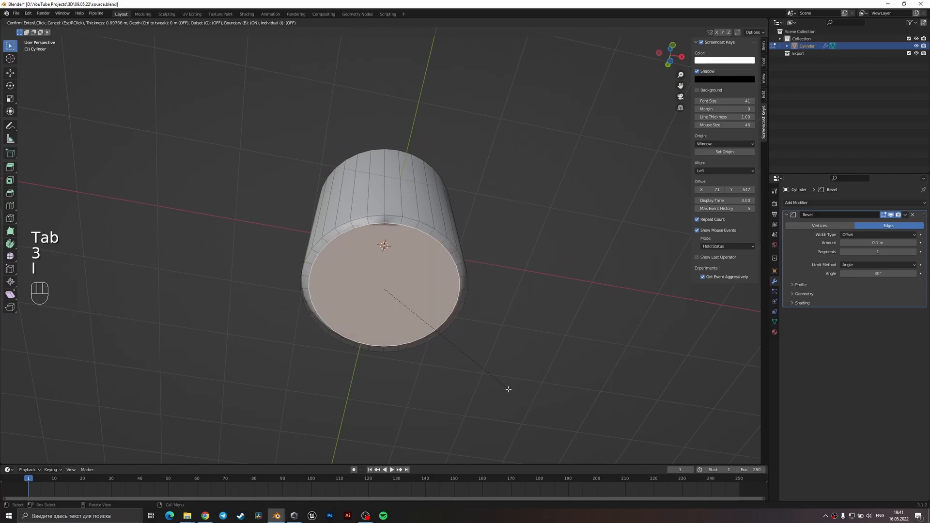
pyautogui.click(501, 391)
pyautogui.press('Tab')
pyautogui.moveTo(418, 264)
pyautogui.mouseDown(button='middle')
pyautogui.moveTo(418, 365)
pyautogui.moveTo(422, 266)
pyautogui.mouseUp(button='middle')
pyautogui.scroll(-3, 418, 360)
pyautogui.scroll(4, 422, 269)
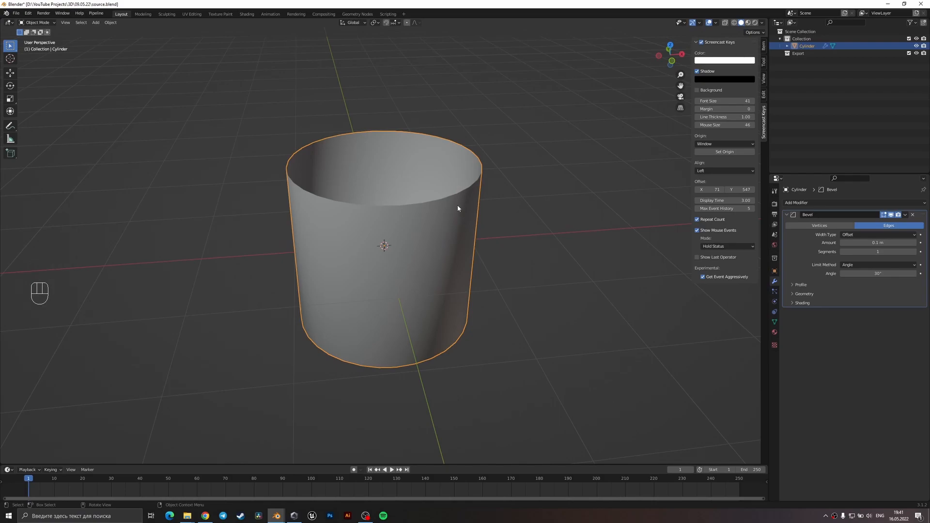
pyautogui.hotkey('shift', 'a')
pyautogui.moveTo(431, 249)
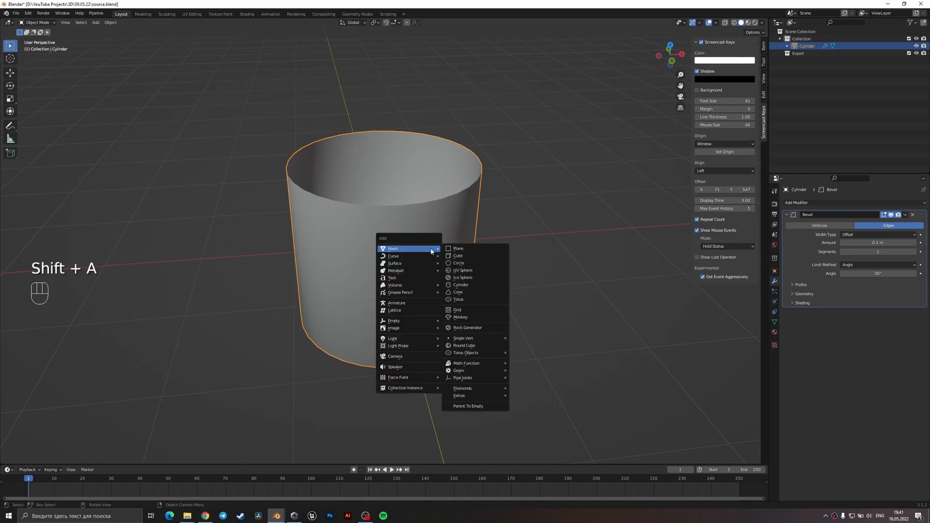
pyautogui.click(477, 285)
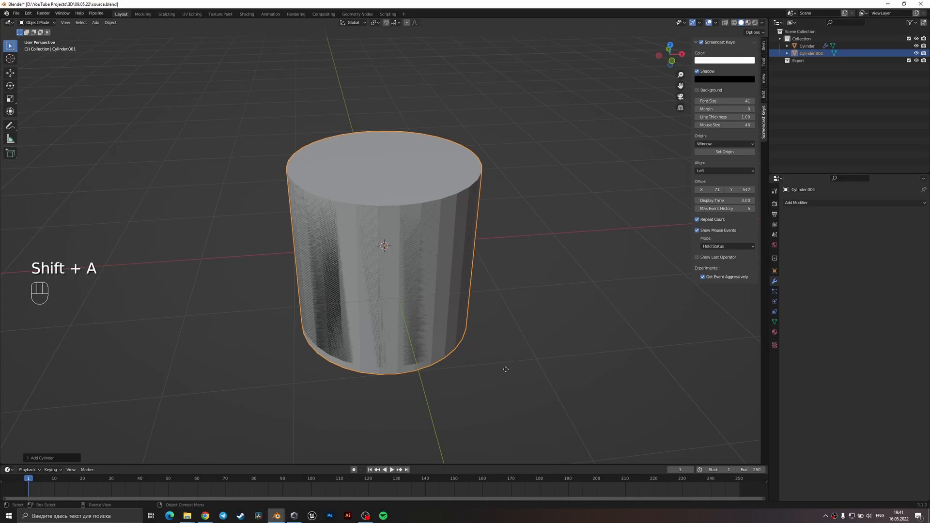
pyautogui.press('g')
pyautogui.press('z')
pyautogui.click(496, 354)
pyautogui.press('Delete')
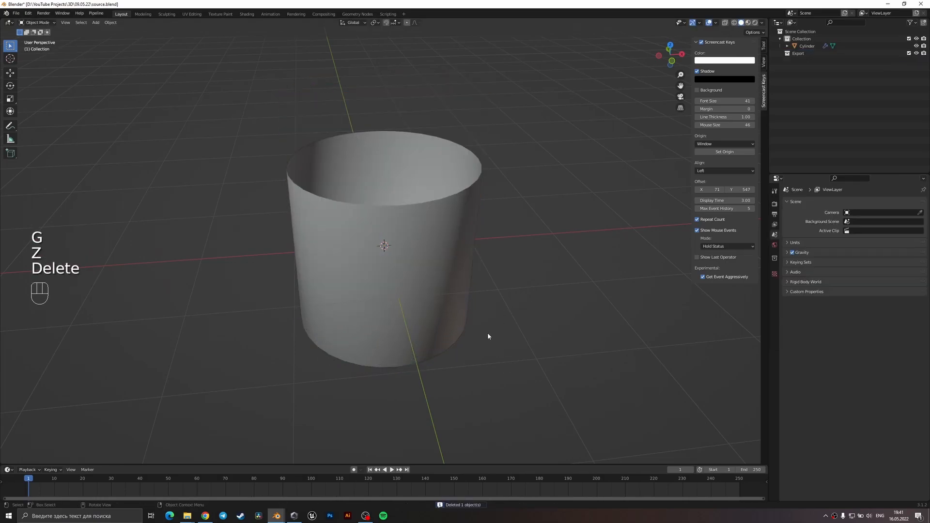
# Duplicate the cup upward along Z and scale the copy up slightly so it is a little wider than the original.
pyautogui.click(383, 268)
pyautogui.hotkey('shift', 'd')
pyautogui.press('z')
pyautogui.press('s')
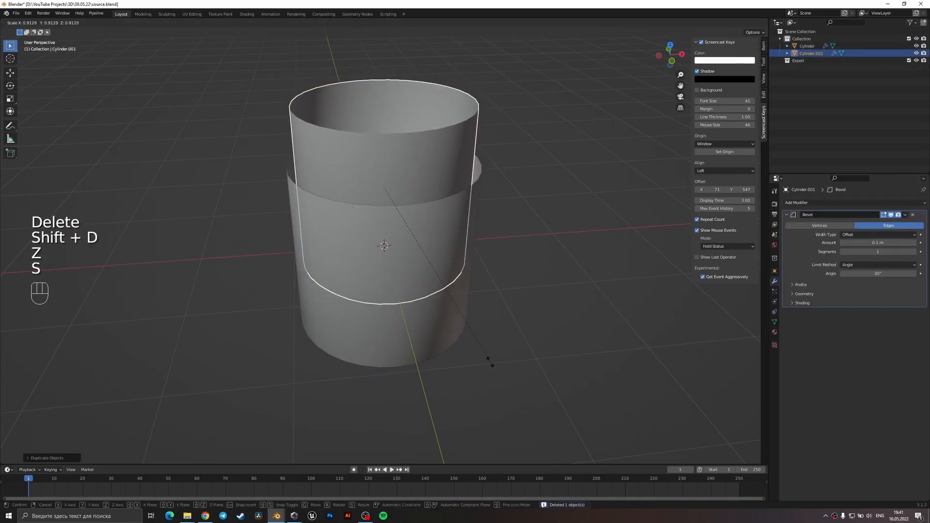
pyautogui.click(486, 361)
# Scale all of the duplicate's geometry down along Z into a narrow band around the cup.
pyautogui.press('Tab')
pyautogui.press('2')
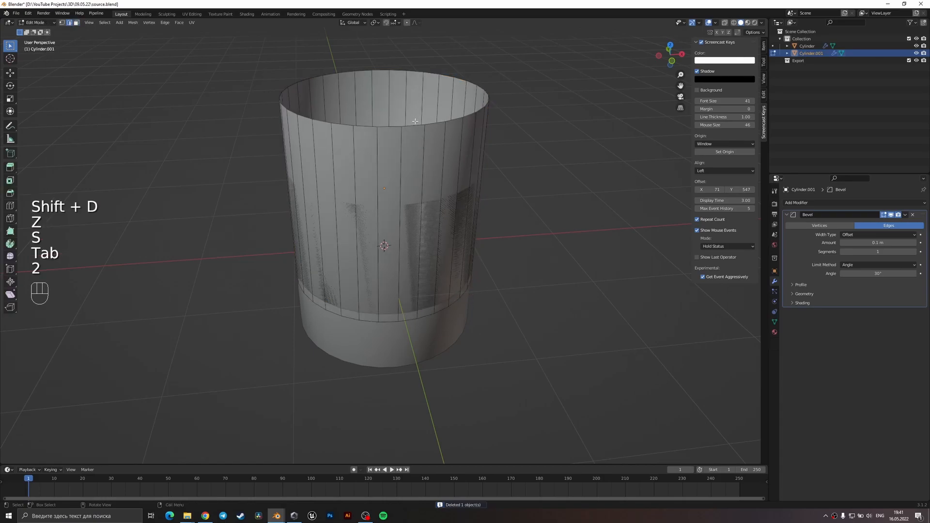
pyautogui.press('a')
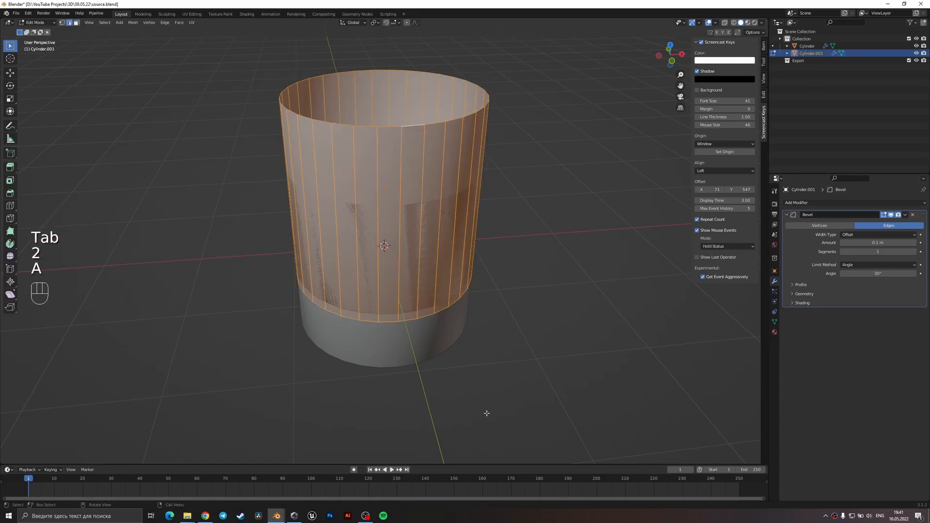
pyautogui.press('s')
pyautogui.press('z')
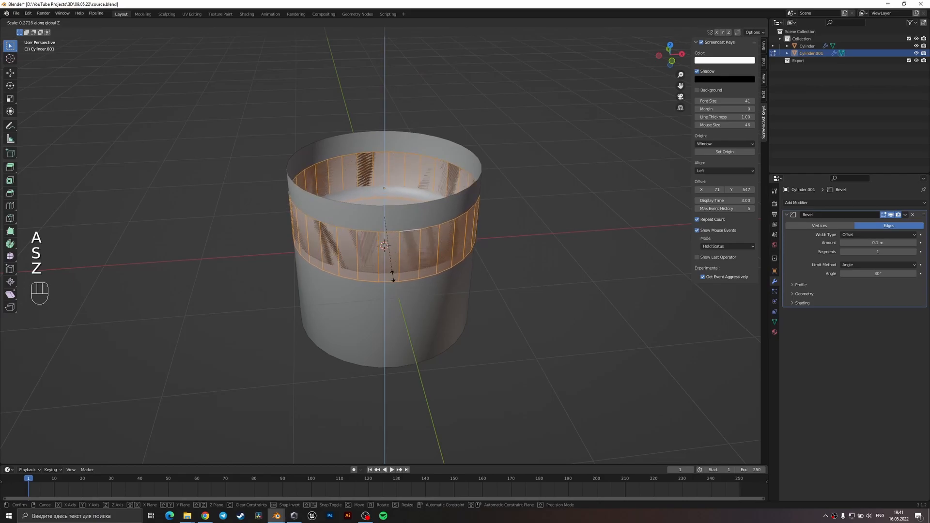
pyautogui.click(384, 232)
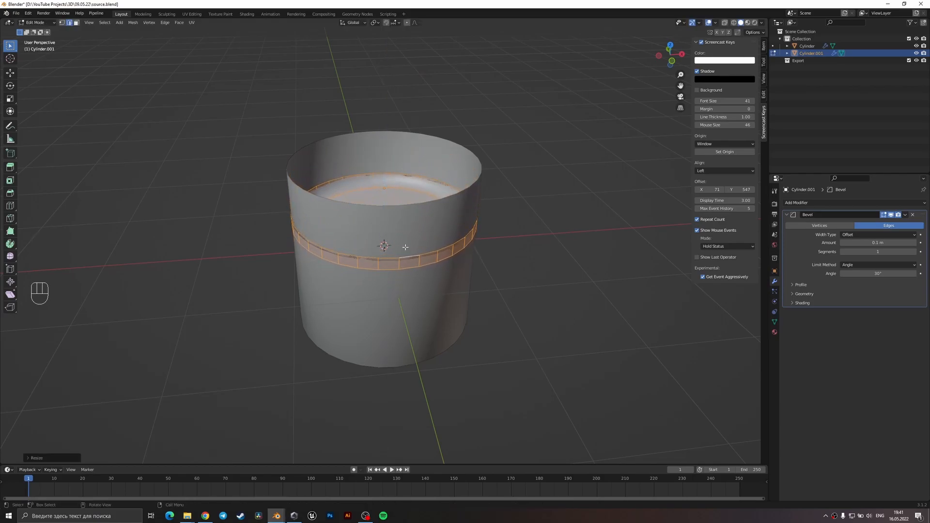
# Raise the narrow band along Z to the cup's upper rim.
pyautogui.press('Tab')
pyautogui.press('g')
pyautogui.press('z')
pyautogui.click(389, 183)
# Delete the band's bottom face so that only an open ring remains.
pyautogui.press('Tab')
pyautogui.press('3')
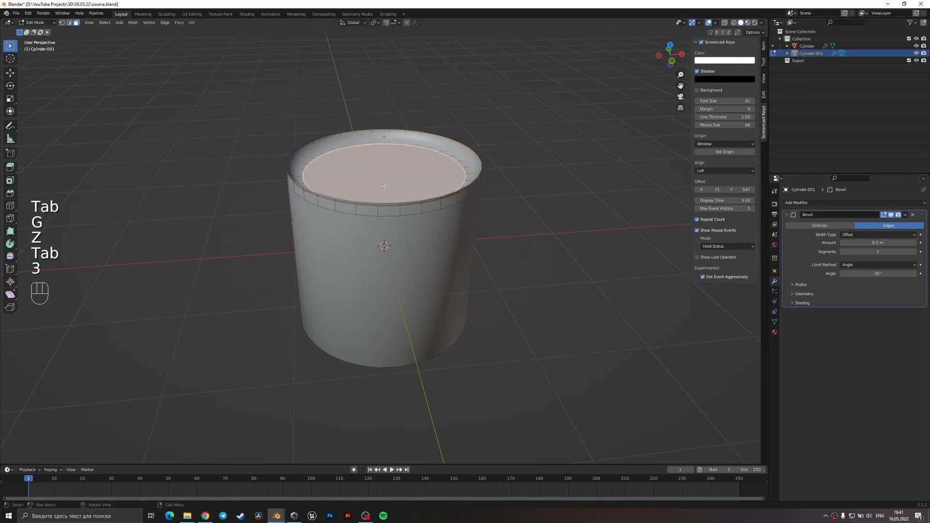
pyautogui.keyDown('alt'); pyautogui.keyDown('shift'); pyautogui.click(297, 175); pyautogui.keyUp('shift'); pyautogui.keyUp('alt')
pyautogui.press('x')
pyautogui.click(341, 189)
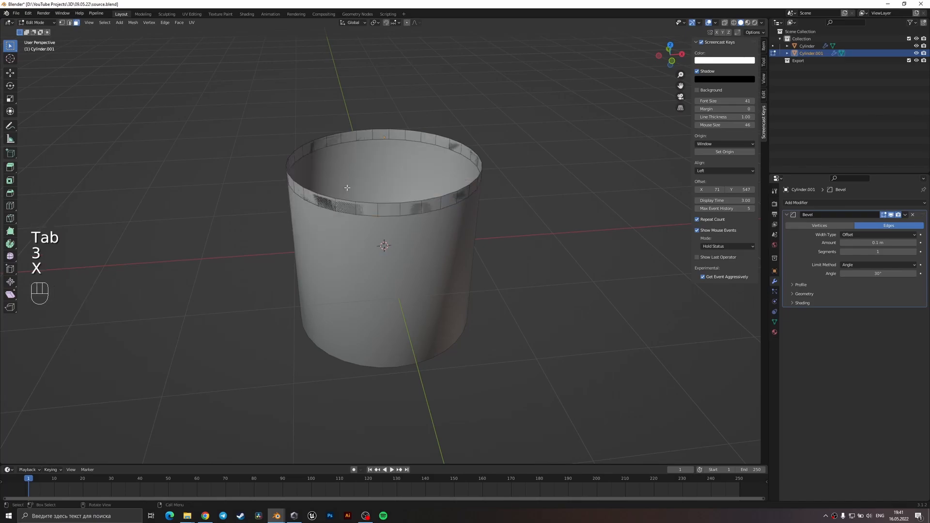
pyautogui.press('Tab')
# Apply the rim band's scale and add a Solidify modifier to it.
pyautogui.hotkey('ctrl', 'a')
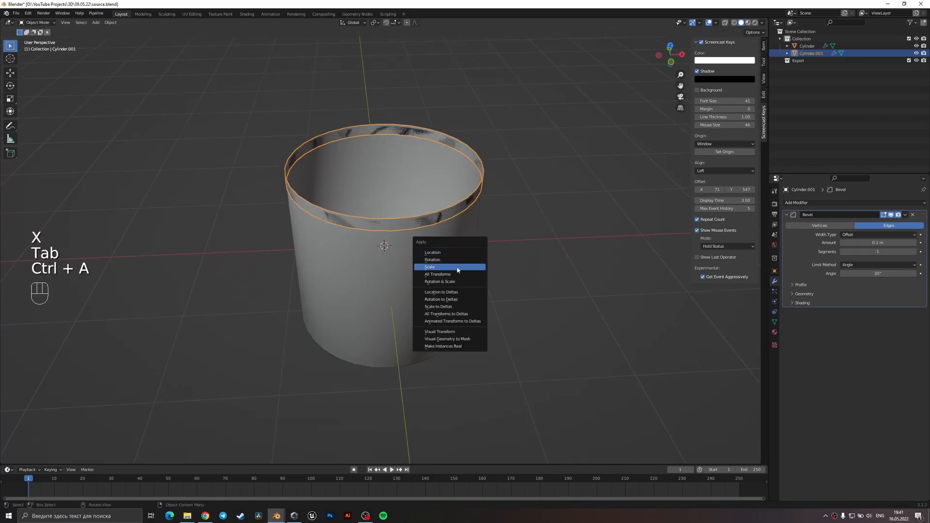
pyautogui.click(459, 268)
pyautogui.click(845, 202)
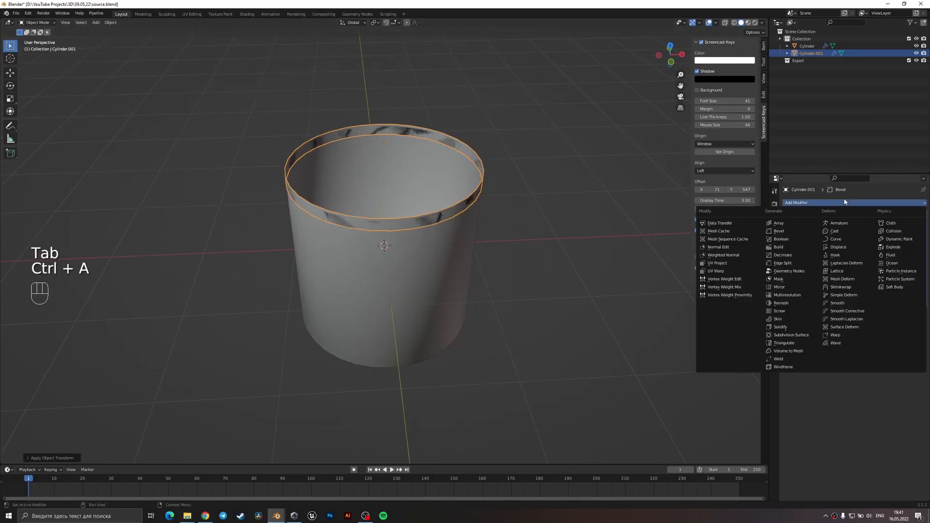
pyautogui.click(780, 327)
pyautogui.scroll(2, 511, 244)
pyautogui.moveTo(494, 194); pyautogui.dragTo(532, 203, button='middle')
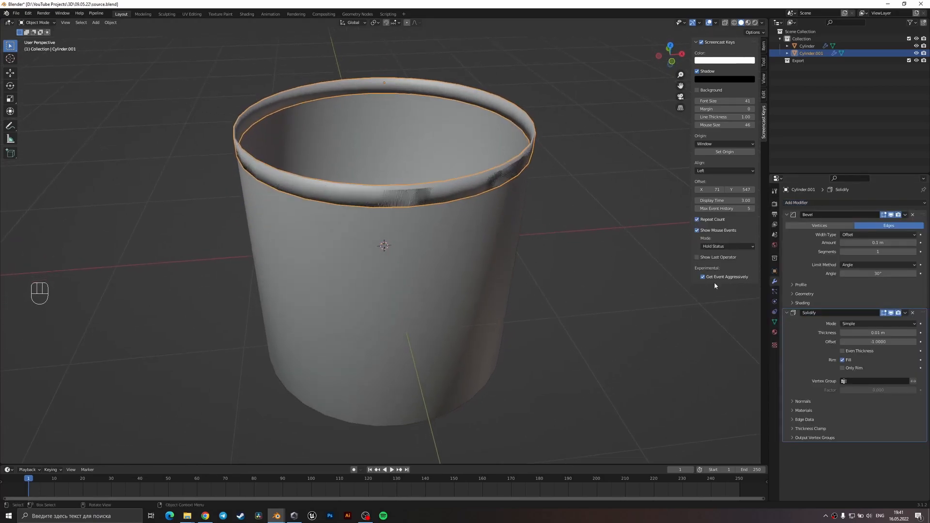
# Enlarge the rim band slightly and place its Solidify modifier before Bevel, with a thickness of 0.144 m.
pyautogui.press('s')
pyautogui.click(611, 246)
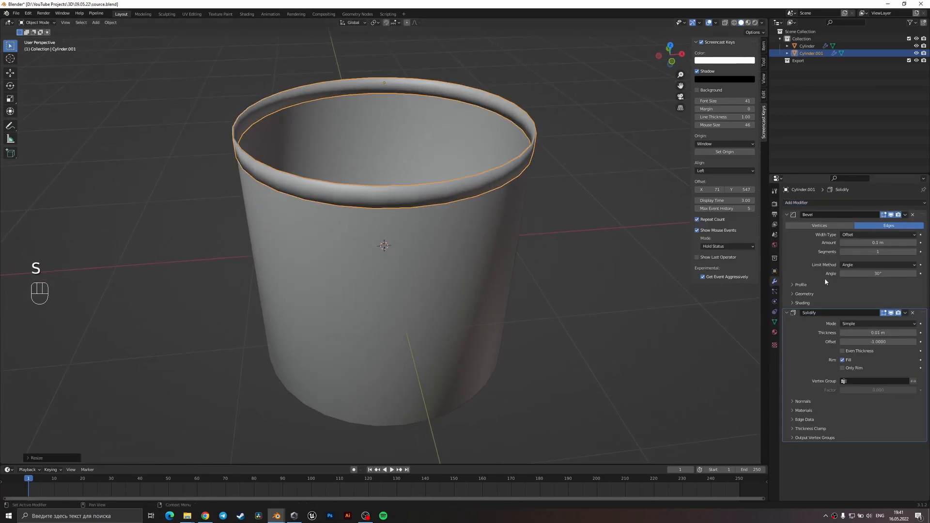
pyautogui.moveTo(919, 314); pyautogui.dragTo(900, 235)
# Add a Subdivision Surface modifier to the rim band with viewport level 2.
pyautogui.click(839, 203)
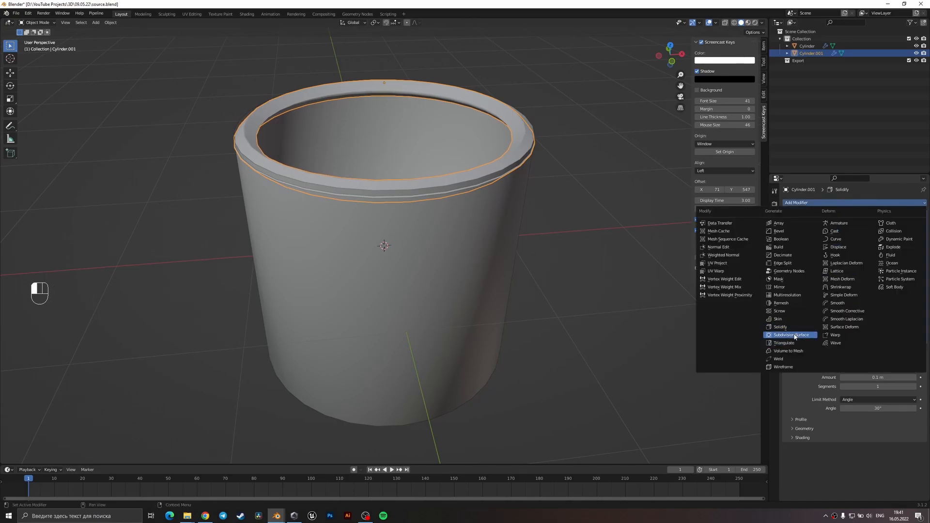
pyautogui.click(796, 338)
pyautogui.click(914, 467)
pyautogui.moveTo(550, 166); pyautogui.dragTo(758, 280, button='middle')
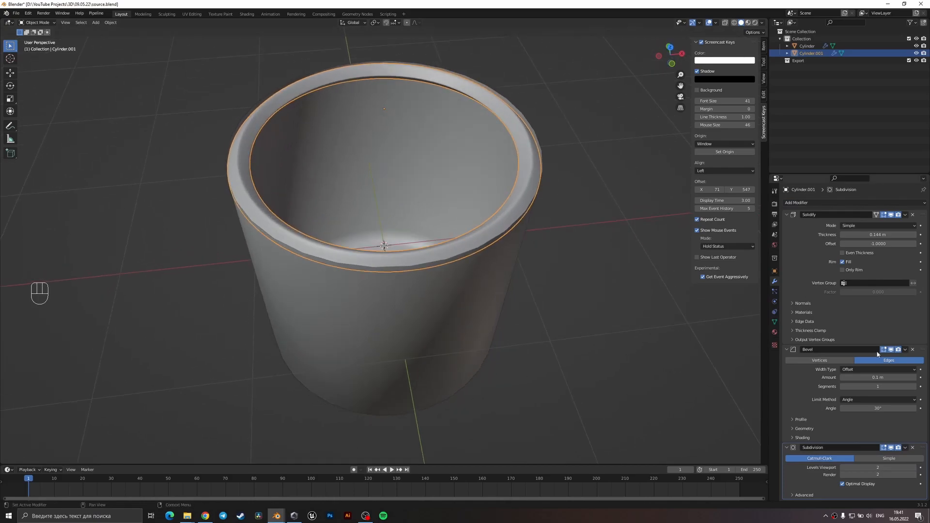
# Apply the rim band's scale and set its Bevel amount to 0.014 m.
pyautogui.hotkey('ctrl', 'a')
pyautogui.click(541, 201)
pyautogui.keyDown('shift'); pyautogui.moveTo(878, 378); pyautogui.dragTo(836, 377); pyautogui.keyUp('shift')
pyautogui.moveTo(593, 280); pyautogui.dragTo(737, 296, button='middle')
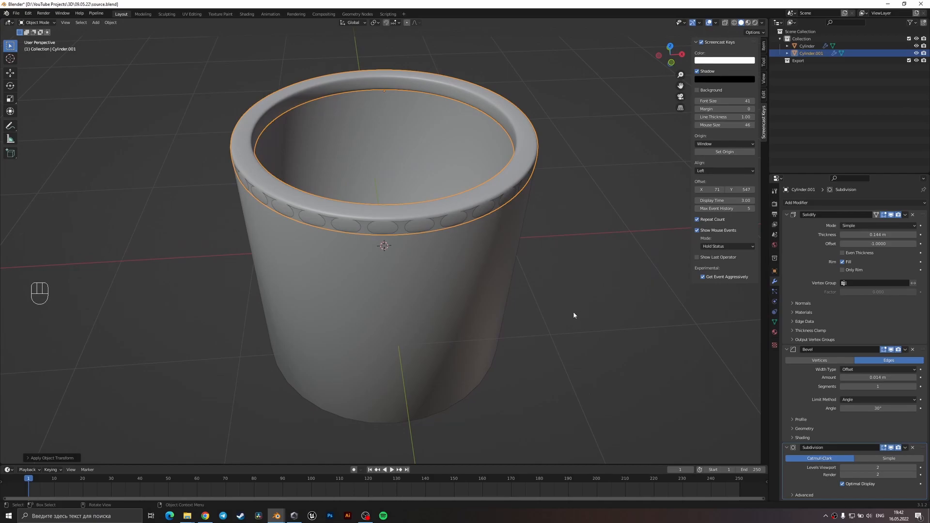
# Enlarge the rim band slightly and set its Solidify thickness to 0.076 m.
pyautogui.press('s')
pyautogui.click(590, 290)
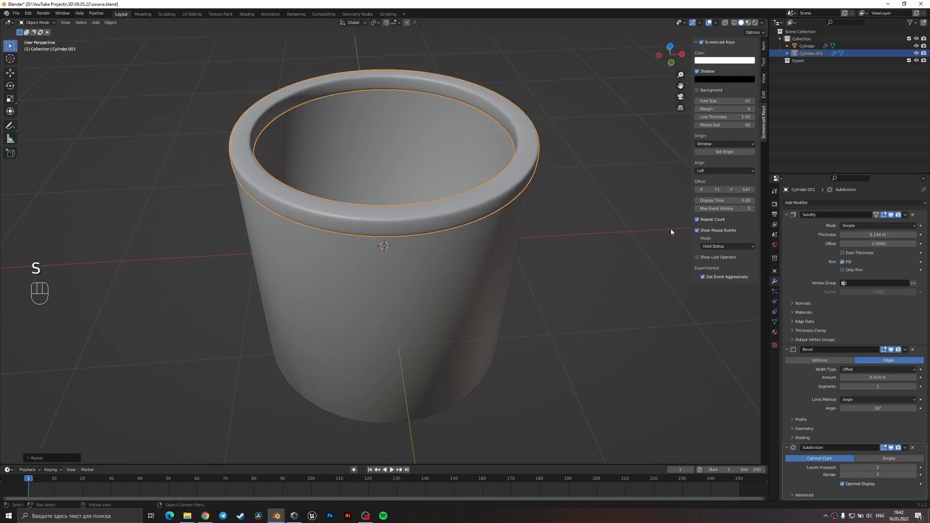
pyautogui.keyDown('shift'); pyautogui.moveTo(883, 234); pyautogui.dragTo(847, 234); pyautogui.keyUp('shift')
# Set the rim band's Bevel profile shape to 0.95 and amount to 0.008 m, and save the file.
pyautogui.click(886, 419)
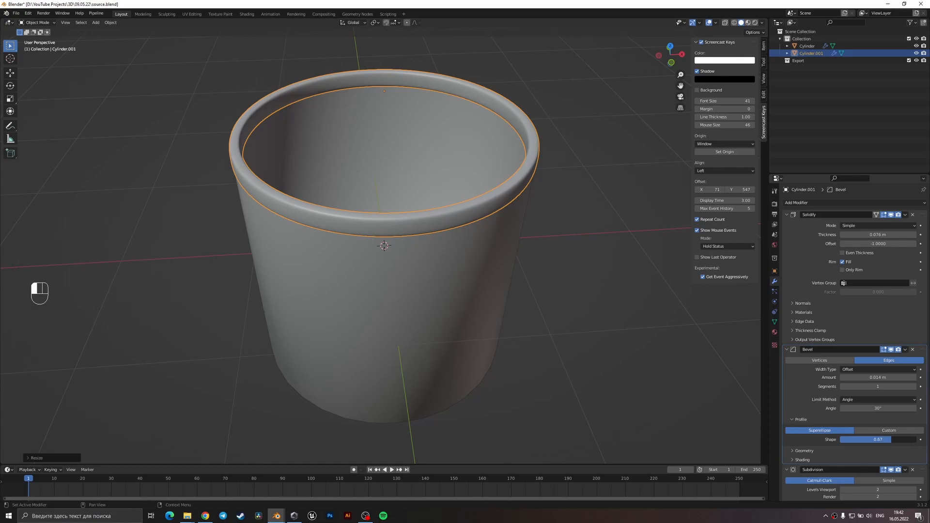
pyautogui.keyDown('shift'); pyautogui.moveTo(894, 377); pyautogui.dragTo(877, 377); pyautogui.keyUp('shift')
pyautogui.scroll(-4, 485, 304)
pyautogui.moveTo(485, 302); pyautogui.dragTo(470, 277, button='middle')
pyautogui.scroll(1, 479, 282)
pyautogui.hotkey('ctrl', 's')
# Duplicate the rim band, shrink the copy to fit inside it, flatten it along Z and apply its scale.
pyautogui.hotkey('shift', 'd')
pyautogui.rightClick(503, 283)
pyautogui.scroll(2, 534, 326)
pyautogui.press('s')
pyautogui.press('s')
pyautogui.press('z')
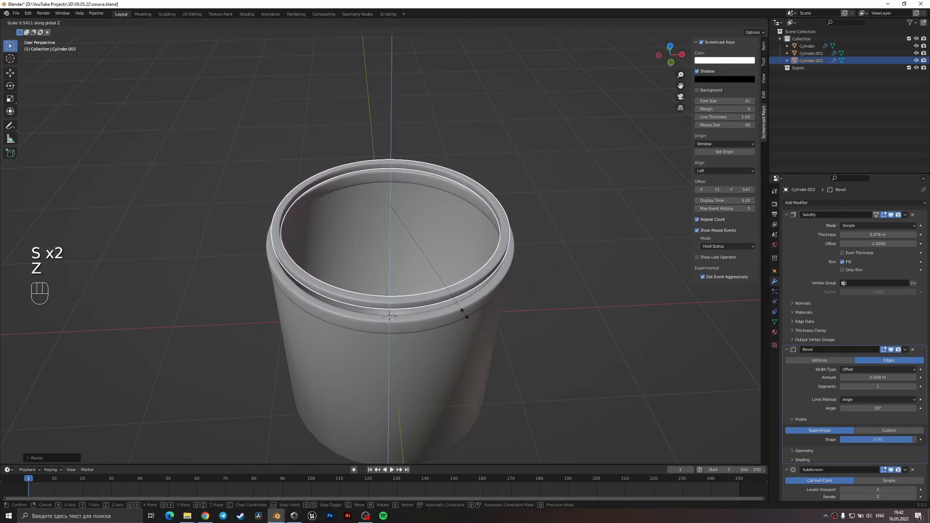
pyautogui.click(475, 296)
pyautogui.hotkey('ctrl', 'a')
pyautogui.click(474, 267)
# Set the inner ring's Solidify thickness to 0.04 m, lower it along Z into the rim and save the file.
pyautogui.scroll(2, 488, 270)
pyautogui.moveTo(489, 270); pyautogui.dragTo(501, 244, button='middle')
pyautogui.keyDown('shift'); pyautogui.moveTo(862, 234); pyautogui.dragTo(834, 234); pyautogui.keyUp('shift')
pyautogui.press('g')
pyautogui.press('z')
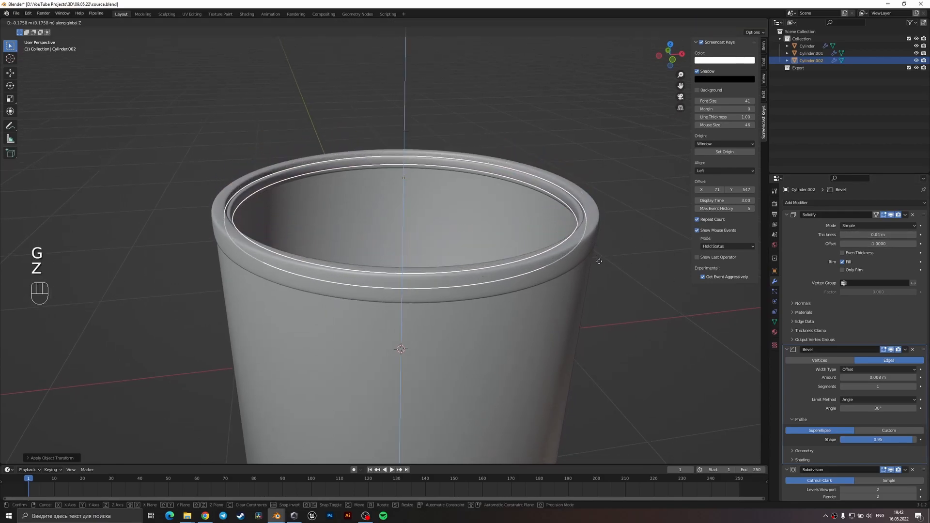
pyautogui.click(598, 273)
pyautogui.moveTo(598, 271); pyautogui.dragTo(599, 241, button='middle')
pyautogui.click(618, 275)
pyautogui.scroll(-3, 619, 276)
pyautogui.moveTo(619, 276); pyautogui.dragTo(530, 283, button='middle')
pyautogui.hotkey('ctrl', 's')
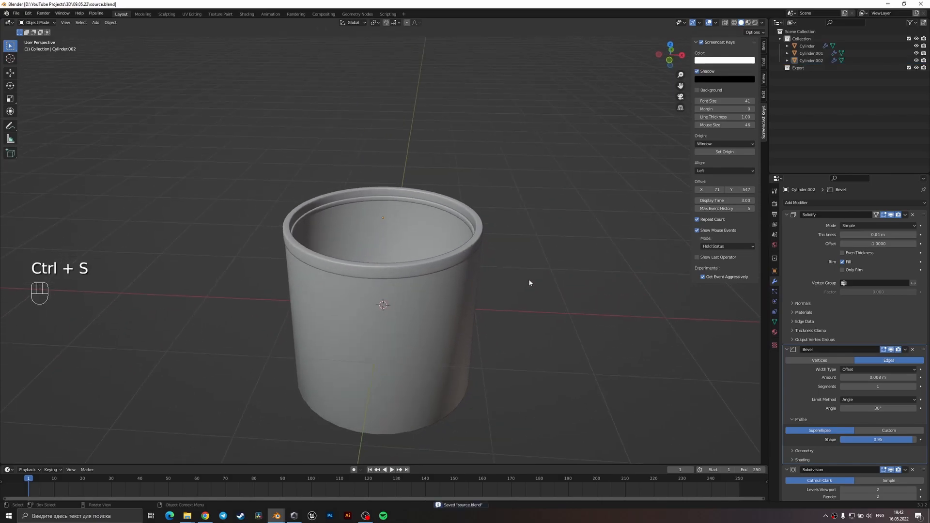
# Add a camera facing the front of the cup and move it back along Y, away from the cup.
pyautogui.press('KP_1')
pyautogui.hotkey('shift', 'a')
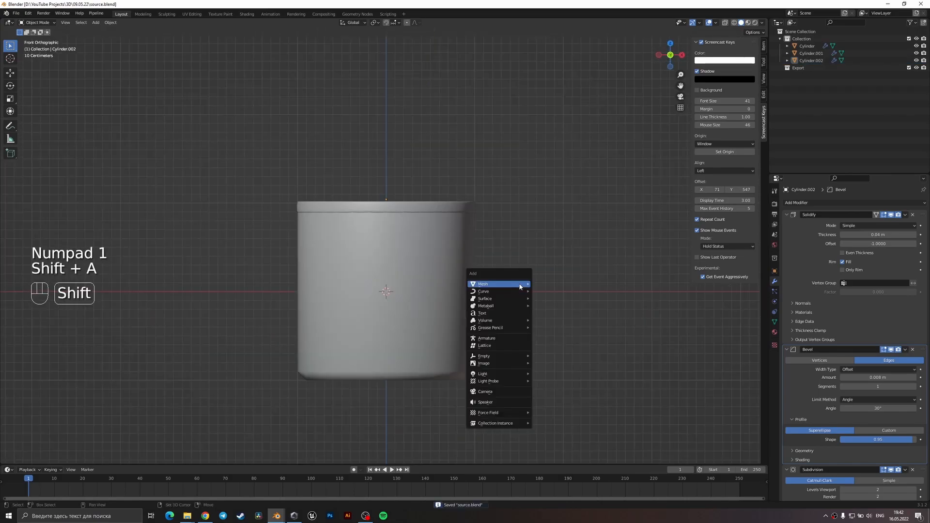
pyautogui.click(507, 391)
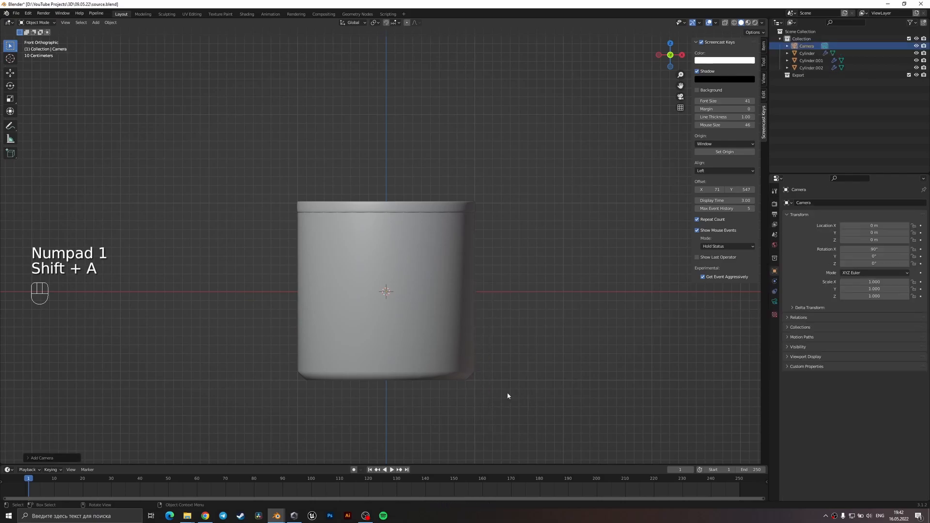
pyautogui.press('KP_0')
pyautogui.press('g')
pyautogui.press('y')
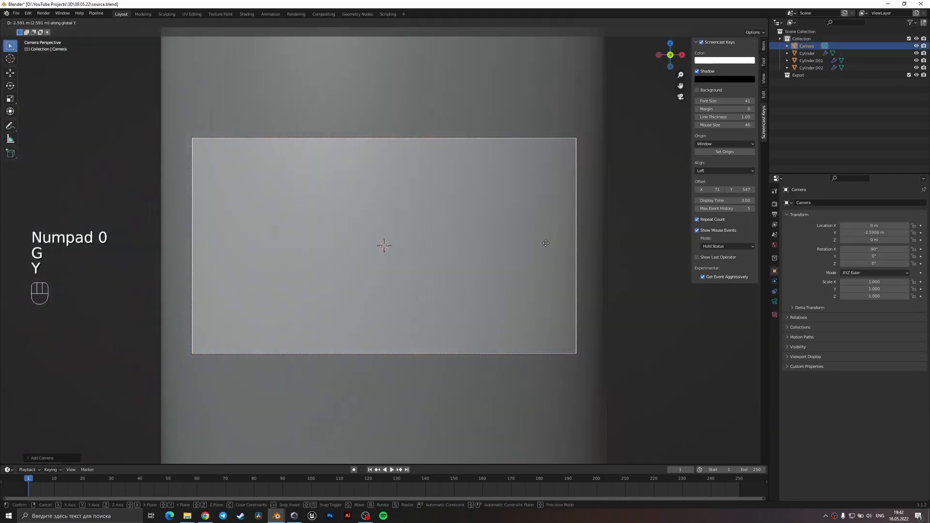
pyautogui.click(525, 190)
# Duplicate the outer rim band and enlarge the copy slightly so it surrounds the rim.
pyautogui.moveTo(516, 235); pyautogui.dragTo(489, 267, button='middle')
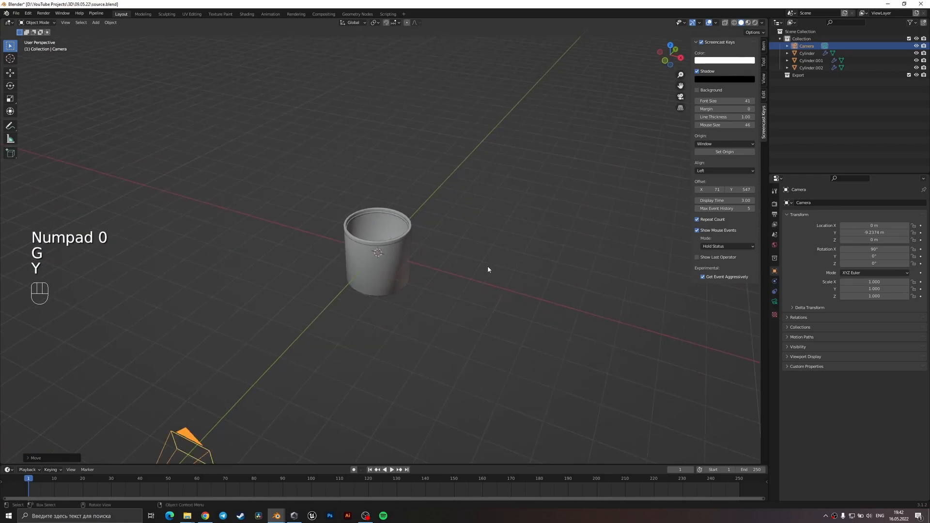
pyautogui.scroll(3, 489, 267)
pyautogui.keyDown('shift'); pyautogui.moveTo(407, 262); pyautogui.dragTo(434, 303, button='middle'); pyautogui.keyUp('shift')
pyautogui.scroll(2, 400, 296)
pyautogui.click(453, 271)
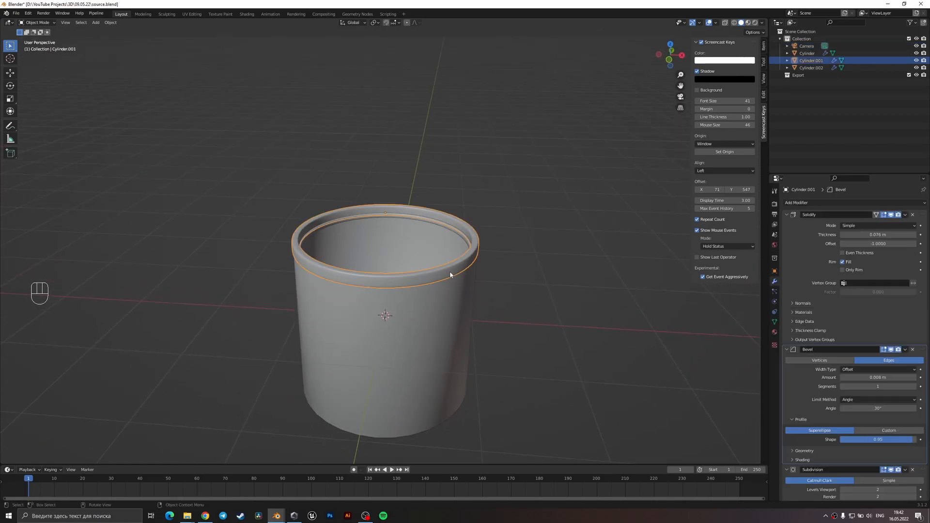
pyautogui.hotkey('shift', 'd')
pyautogui.press('s')
pyautogui.click(485, 274)
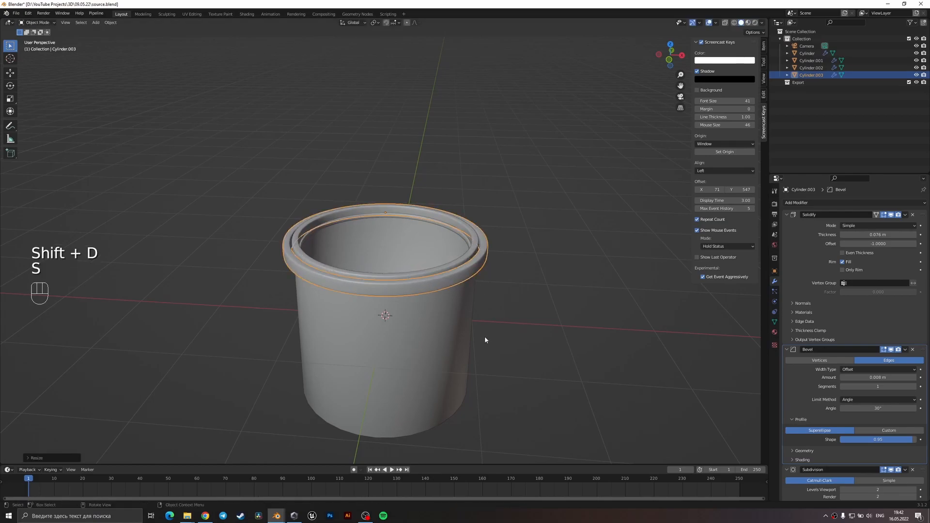
# Lower the enlarged band slightly along Z around the cup's rim.
pyautogui.press('g')
pyautogui.press('z')
pyautogui.click(467, 416)
pyautogui.press('g')
pyautogui.press('z')
pyautogui.click(467, 409)
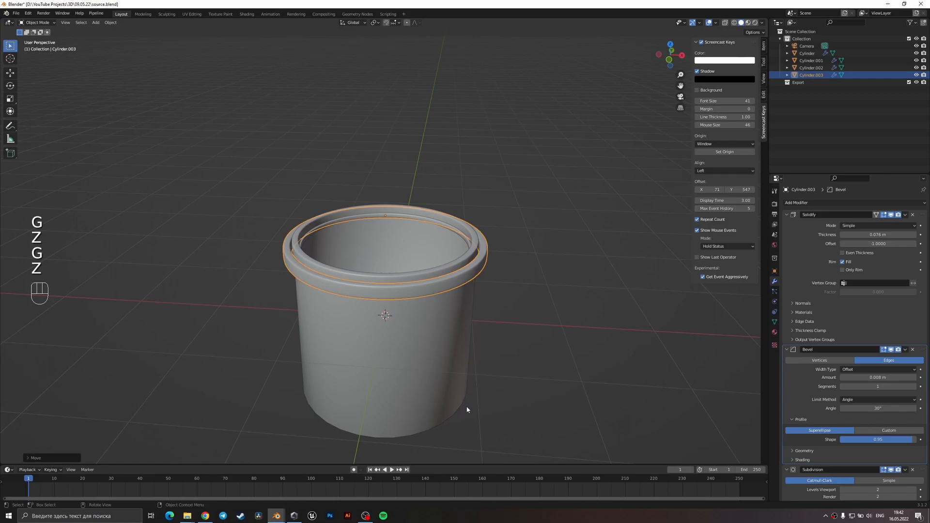
# Select a continuous run of faces on one side of the enlarged band in wireframe and delete them.
pyautogui.moveTo(403, 333); pyautogui.dragTo(417, 332, button='middle')
pyautogui.press('Tab')
pyautogui.press('z')
pyautogui.press('3')
pyautogui.moveTo(351, 328); pyautogui.dragTo(401, 290, button='middle')
pyautogui.click(393, 335)
pyautogui.keyDown('ctrl'); pyautogui.click(395, 256); pyautogui.keyUp('ctrl')
pyautogui.press('x')
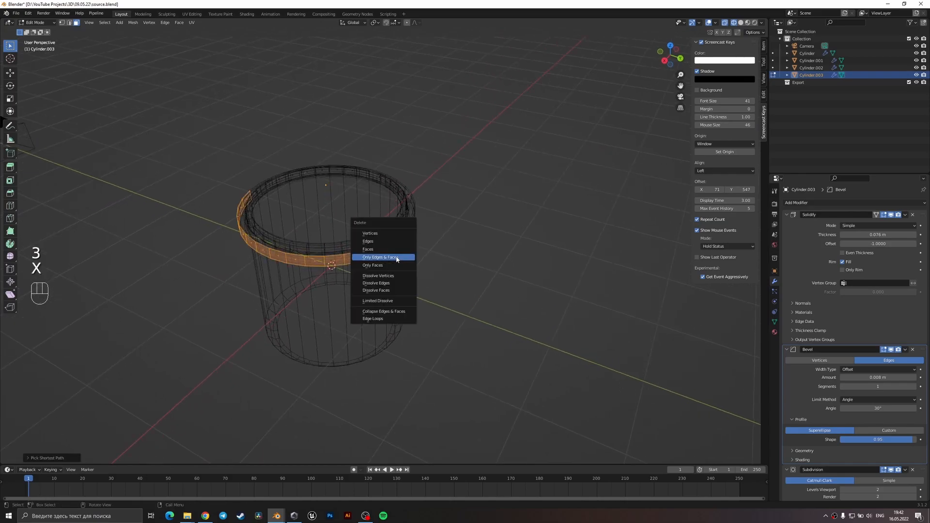
pyautogui.click(383, 250)
pyautogui.press('z')
pyautogui.press('Tab')
# Delete the run of faces along the far side of the enlarged band.
pyautogui.moveTo(400, 324)
pyautogui.mouseDown(button='middle')
pyautogui.moveTo(544, 302)
pyautogui.moveTo(480, 324)
pyautogui.moveTo(426, 305)
pyautogui.mouseUp(button='middle')
pyautogui.press('Tab')
pyautogui.press('z')
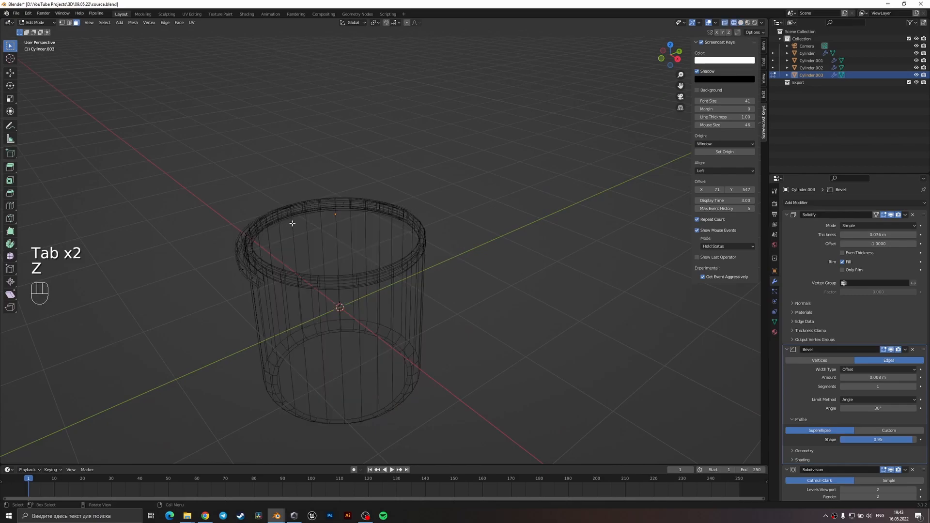
pyautogui.press('3')
pyautogui.click(315, 207)
pyautogui.keyDown('ctrl'); pyautogui.click(391, 211); pyautogui.keyUp('ctrl')
pyautogui.press('x')
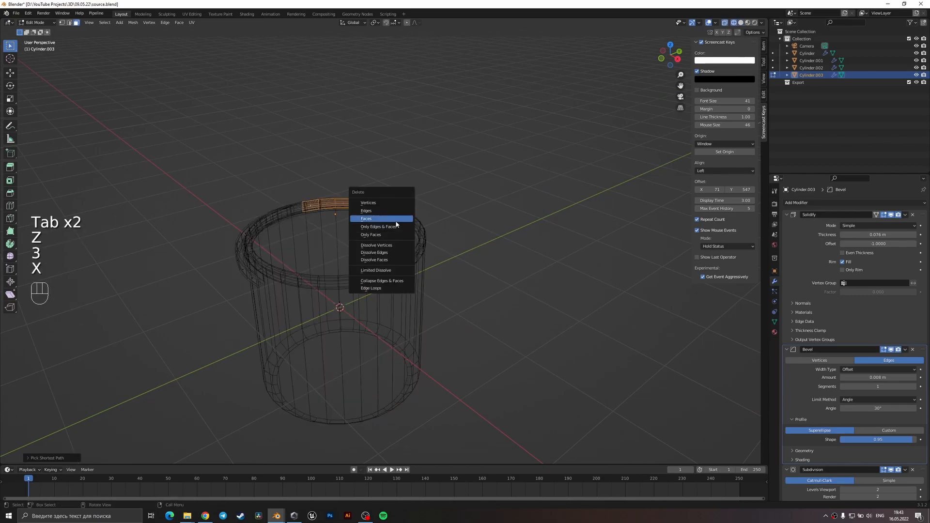
pyautogui.click(396, 222)
# Delete the leftover face of the enlarged band so only the front arc remains.
pyautogui.press('Tab')
pyautogui.press('Tab')
pyautogui.press('3')
pyautogui.click(403, 213)
pyautogui.press('x')
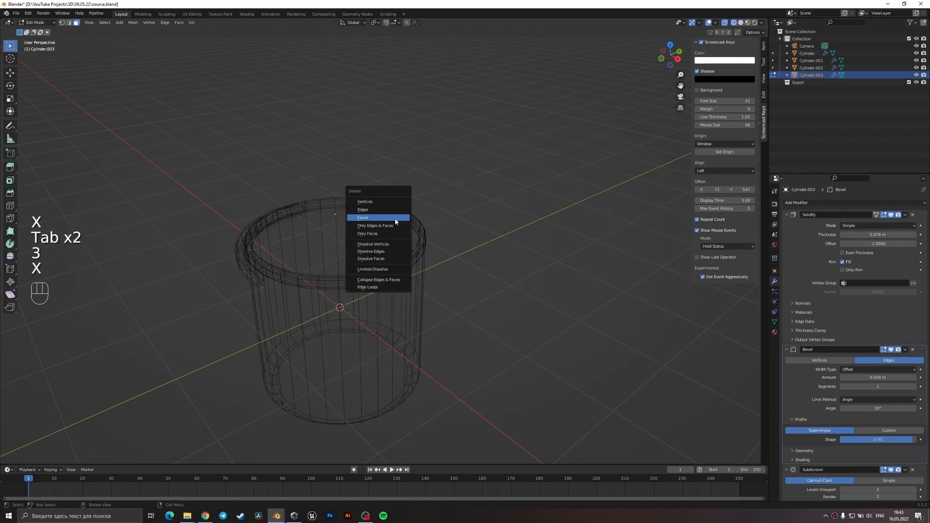
pyautogui.click(394, 221)
pyautogui.press('Tab')
# Return to solid shading and apply the trimmed arc's scale.
pyautogui.moveTo(393, 224); pyautogui.dragTo(446, 342, button='middle')
pyautogui.press('z')
pyautogui.hotkey('ctrl', 'a')
pyautogui.click(410, 305)
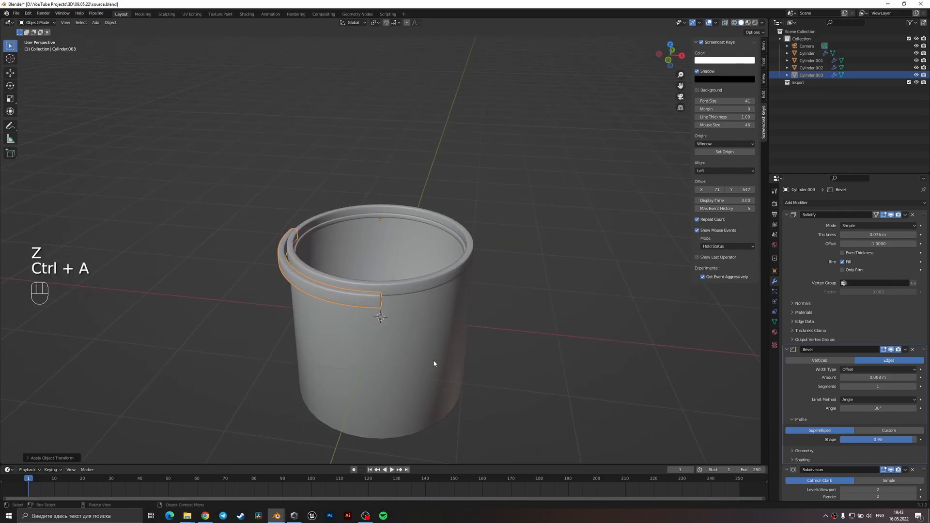
pyautogui.press('s')
pyautogui.press('z')
pyautogui.rightClick(434, 377)
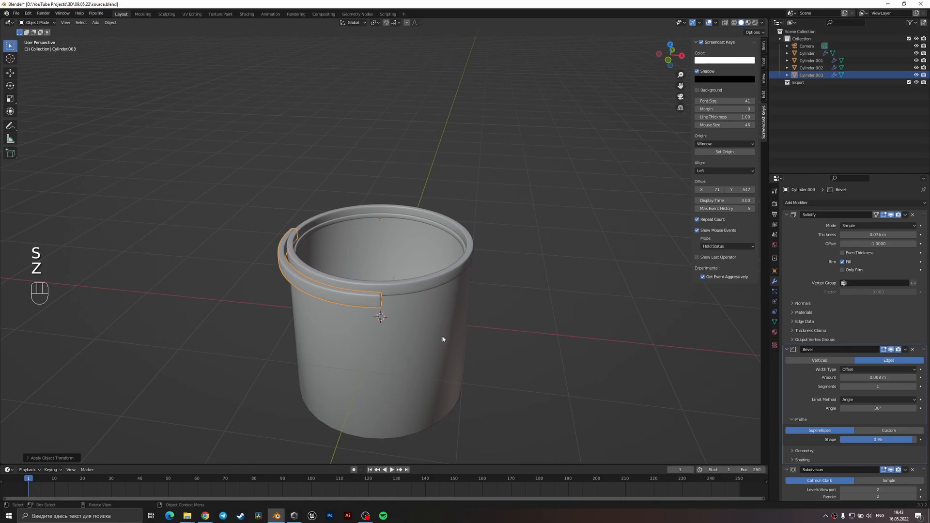
# Duplicate the arc strip and enlarge the copy slightly so it sits outside the original.
pyautogui.hotkey('shift', 'd')
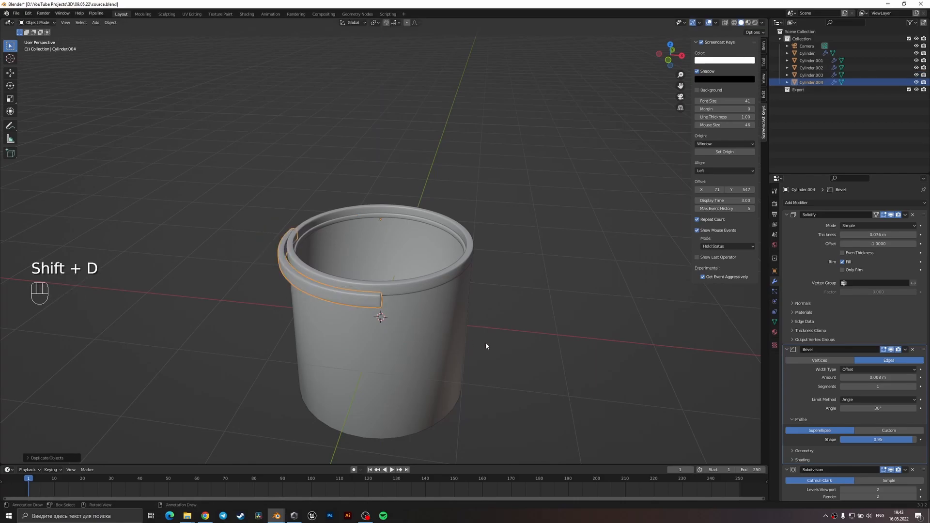
pyautogui.press('s')
pyautogui.click(489, 339)
pyautogui.moveTo(489, 339); pyautogui.dragTo(432, 254, button='middle')
pyautogui.press('s')
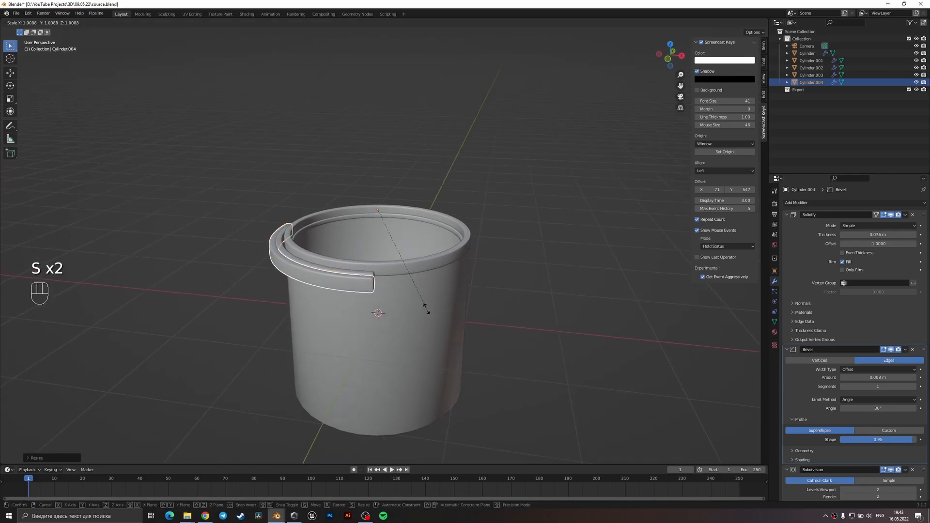
pyautogui.click(431, 309)
# Stretch the outer arc copy along Z to make it taller and enlarge it slightly.
pyautogui.press('s')
pyautogui.press('z')
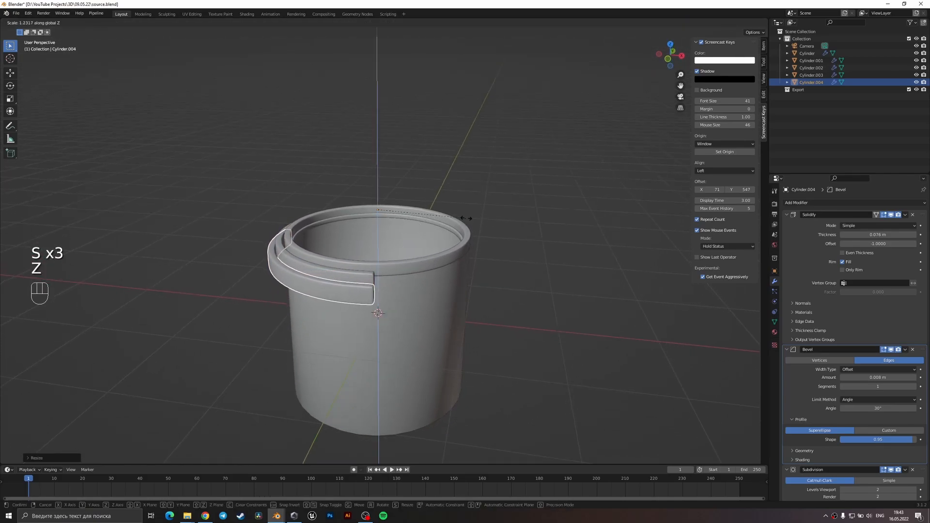
pyautogui.click(475, 211)
pyautogui.press('s')
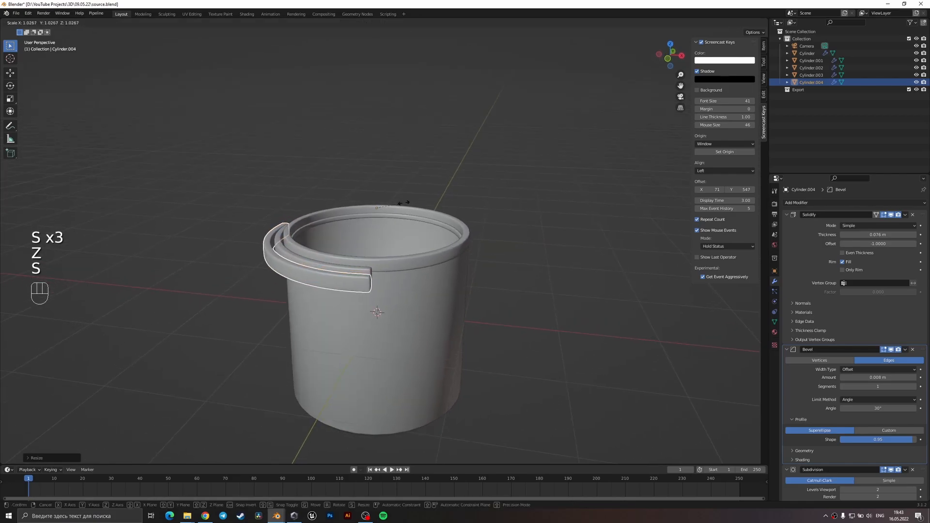
pyautogui.press('z')
pyautogui.click(416, 180)
# Delete faces from the taller arc copy to leave only a short block.
pyautogui.moveTo(387, 216); pyautogui.dragTo(386, 194, button='middle')
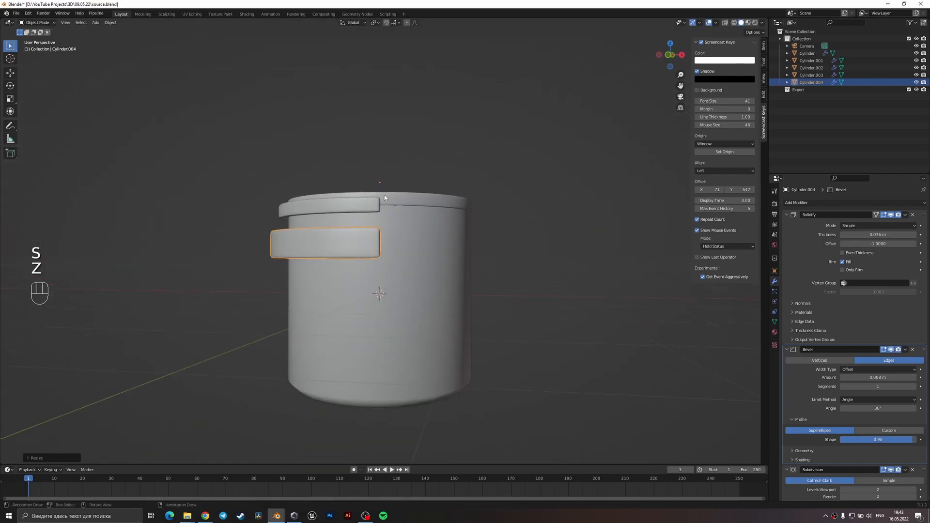
pyautogui.moveTo(421, 292); pyautogui.dragTo(432, 303, button='middle')
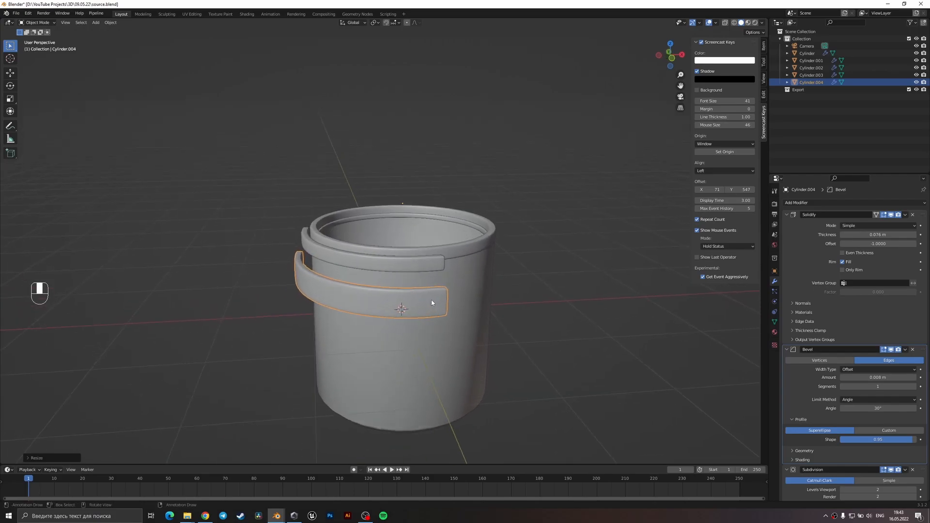
pyautogui.press('Tab')
pyautogui.press('3')
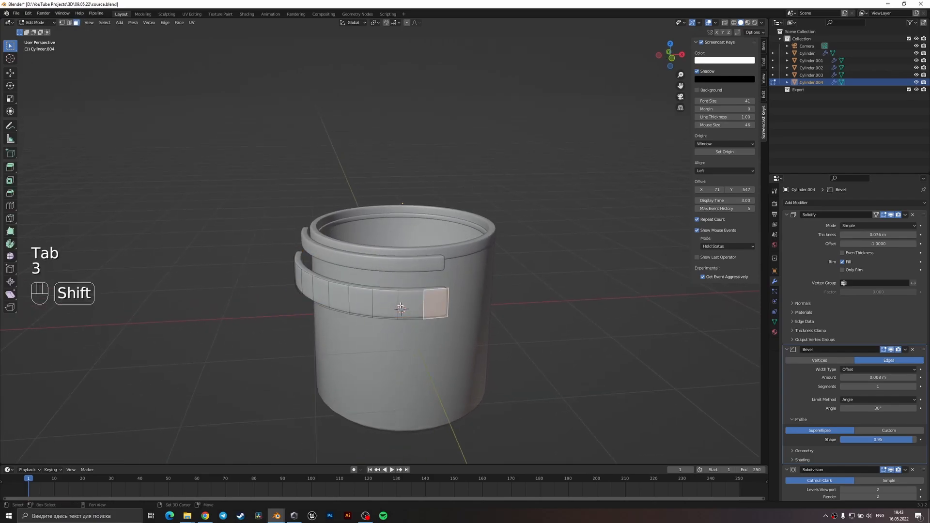
pyautogui.keyDown('shift'); pyautogui.click(390, 302); pyautogui.keyUp('shift')
pyautogui.press('x')
pyautogui.click(390, 302)
pyautogui.moveTo(390, 302); pyautogui.dragTo(359, 264, button='middle')
pyautogui.keyDown('ctrl'); pyautogui.click(380, 278); pyautogui.keyUp('ctrl')
pyautogui.press('x')
pyautogui.click(379, 279)
# Raise the short block along Z to the level of the rim and apply its scale.
pyautogui.press('Tab')
pyautogui.press('g')
pyautogui.press('z')
pyautogui.click(385, 258)
pyautogui.hotkey('ctrl', 'a')
pyautogui.click(385, 255)
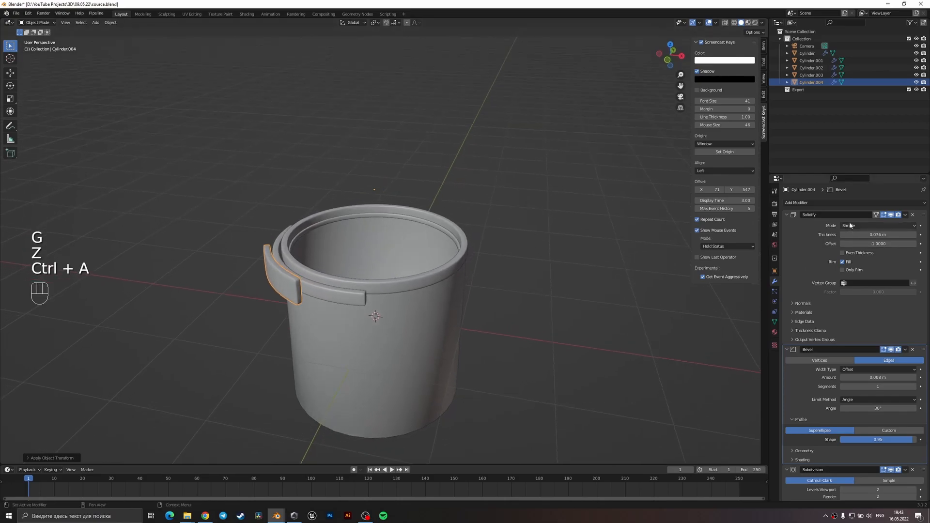
# Duplicate the short block and rotate the copy about Z along the cup's front.
pyautogui.moveTo(460, 279)
pyautogui.mouseDown(button='middle')
pyautogui.moveTo(457, 301)
pyautogui.moveTo(467, 266)
pyautogui.mouseUp(button='middle')
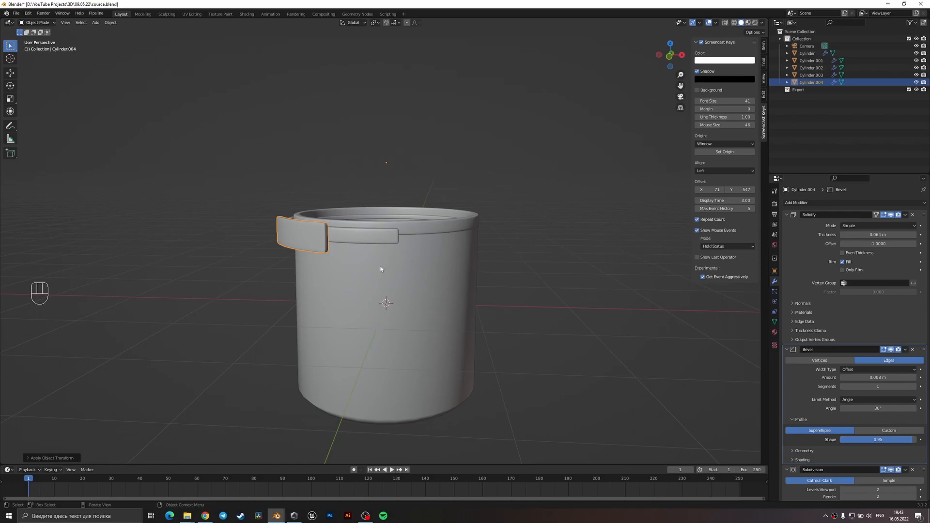
pyautogui.hotkey('shift', 'd')
pyautogui.press('r')
pyautogui.press('z')
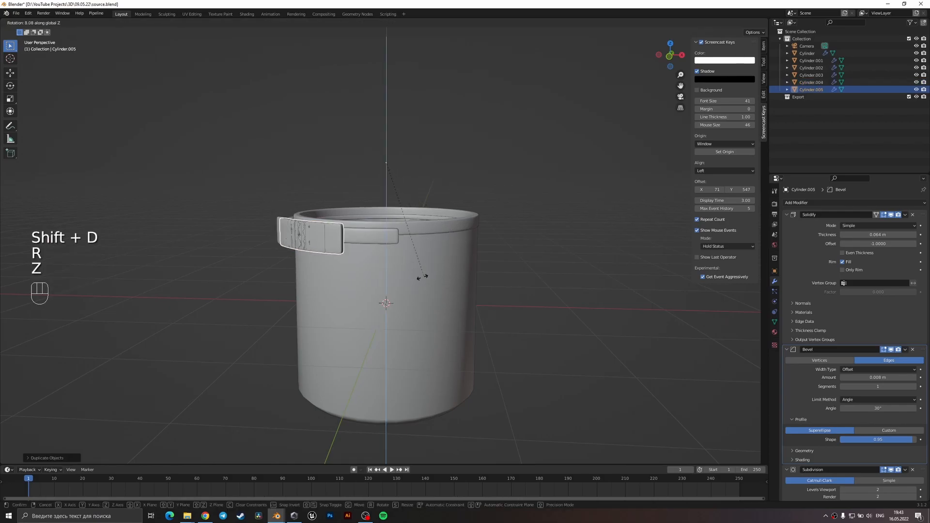
pyautogui.click(438, 336)
# Delete the unneeded faces of the rotated copy.
pyautogui.press('Tab')
pyautogui.press('3')
pyautogui.press('x')
pyautogui.click(387, 240)
pyautogui.press('Tab')
# Flatten the rotated copy along Z into a thin strip and move it just below the arc strip.
pyautogui.press('s')
pyautogui.press('z')
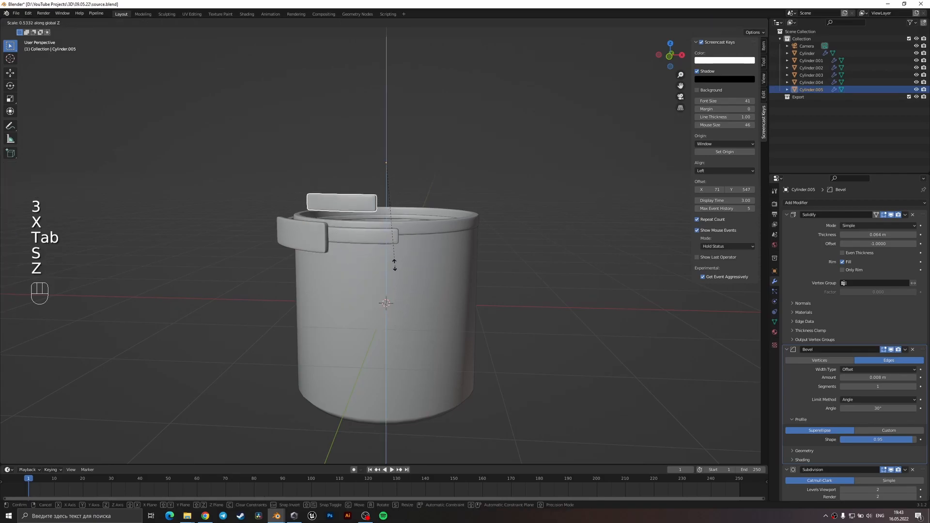
pyautogui.click(386, 194)
pyautogui.press('g')
pyautogui.press('z')
pyautogui.click(389, 219)
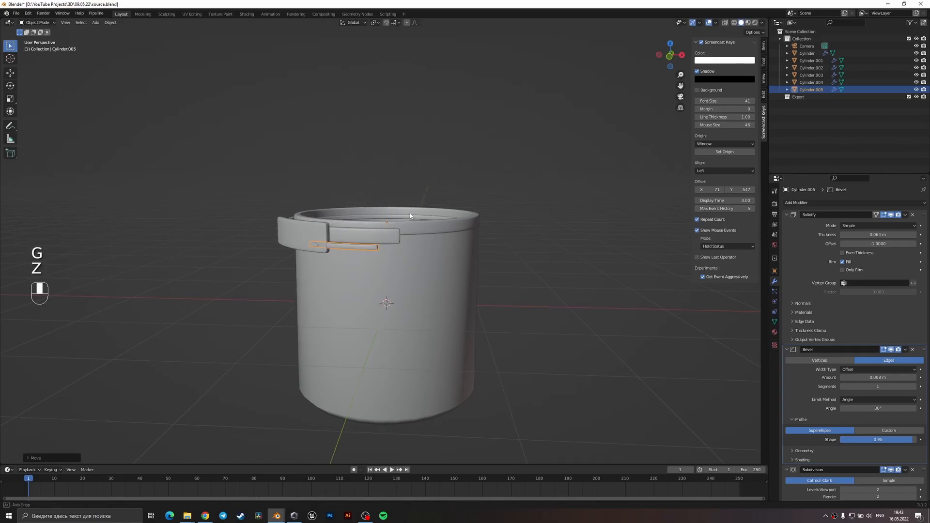
# Look through the camera, select all the cup parts and lower them together along Z.
pyautogui.moveTo(408, 211); pyautogui.dragTo(395, 269, button='middle')
pyautogui.click(329, 320)
pyautogui.press('KP_0')
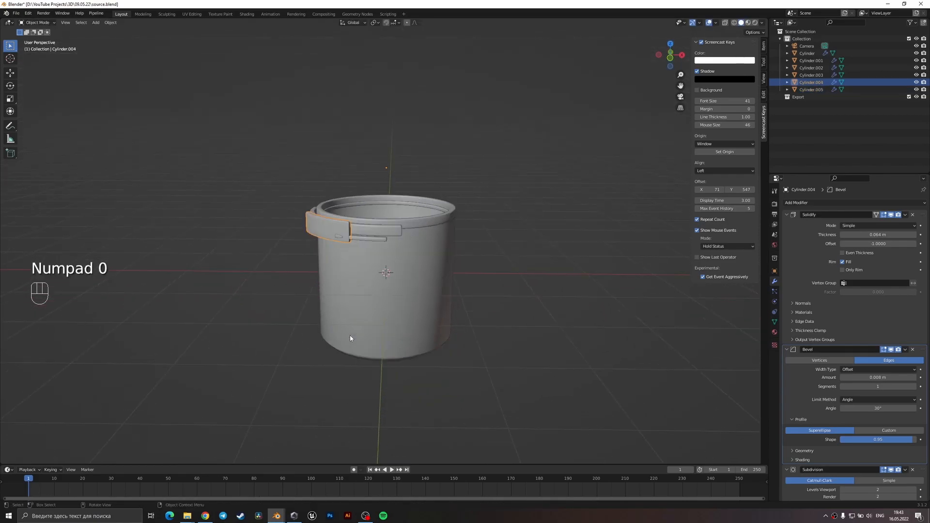
pyautogui.moveTo(492, 269); pyautogui.dragTo(303, 162)
pyautogui.press('g')
pyautogui.press('z')
pyautogui.click(318, 262)
pyautogui.click(389, 295)
pyautogui.press('r')
pyautogui.rightClick(389, 295)
# Rotate the short block about Z around the cup's rim.
pyautogui.click(323, 279)
pyautogui.press('r')
pyautogui.press('z')
pyautogui.click(325, 307)
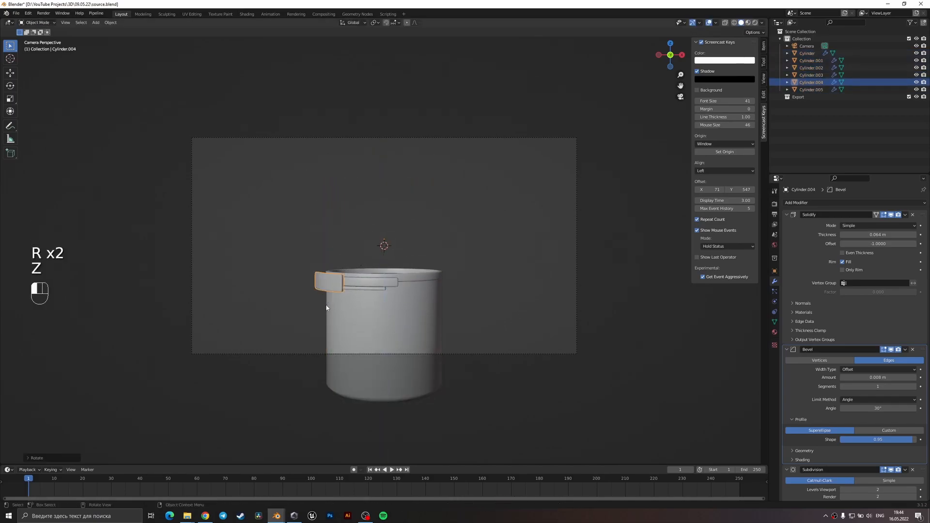
# Shorten the thin strip under the arc by deleting faces from it.
pyautogui.click(375, 291)
pyautogui.press('Tab')
pyautogui.press('3')
pyautogui.scroll(4, 376, 310)
pyautogui.press('x')
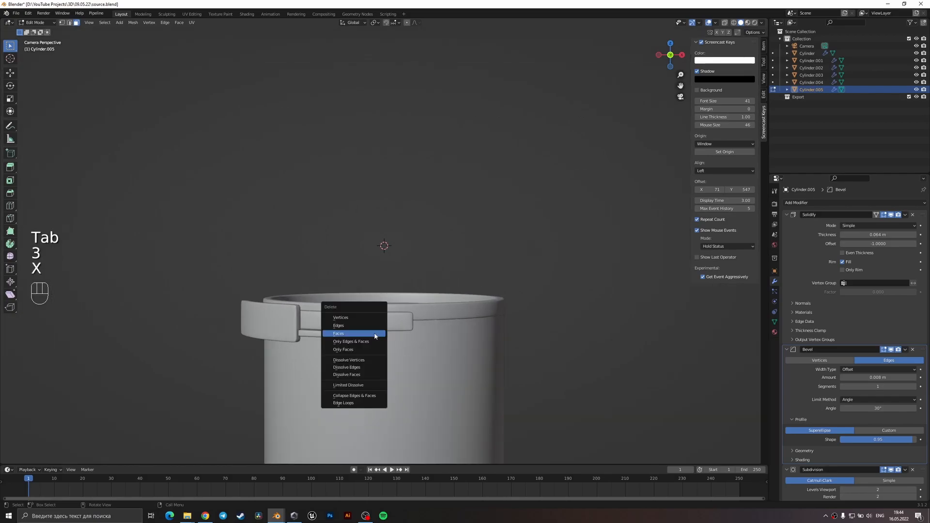
pyautogui.click(374, 334)
pyautogui.press('Tab')
# Raise the shortened thin strip along Z and rotate it about Z around the cup so it sits under the arc strip.
pyautogui.press('g')
pyautogui.press('z')
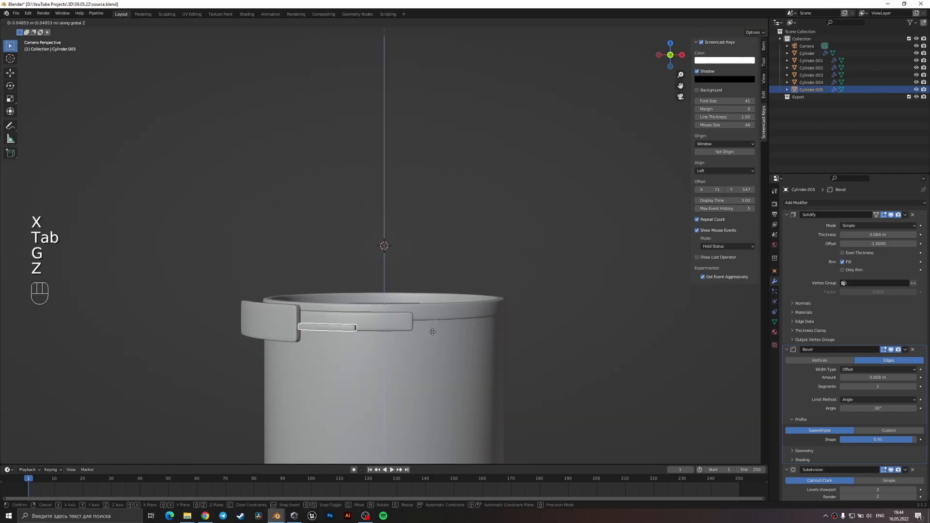
pyautogui.click(433, 334)
pyautogui.press('r')
pyautogui.press('z')
pyautogui.click(444, 326)
# Rescale the thin strip along Z, apply its scale and adjust its height beneath the arc strip.
pyautogui.press('s')
pyautogui.press('z')
pyautogui.click(456, 293)
pyautogui.hotkey('ctrl', 'a')
pyautogui.click(436, 318)
pyautogui.moveTo(451, 296); pyautogui.dragTo(395, 265, button='middle')
pyautogui.scroll(2, 339, 348)
pyautogui.scroll(3, 395, 265)
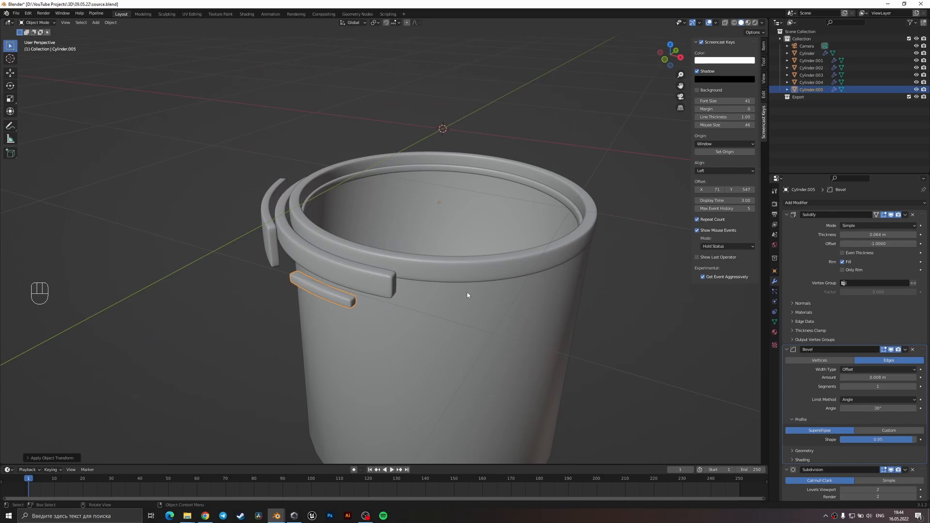
pyautogui.moveTo(429, 303); pyautogui.dragTo(412, 312, button='middle')
pyautogui.press('g')
pyautogui.press('z')
pyautogui.click(449, 318)
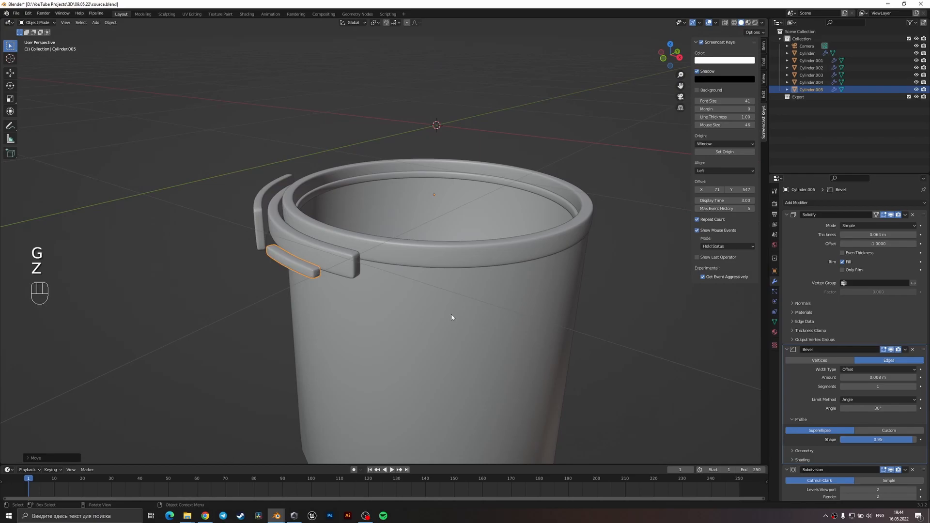
# Duplicate the arc strip and rotate the copy about Z to the opposite side of the rim.
pyautogui.scroll(-2, 451, 316)
pyautogui.click(325, 244)
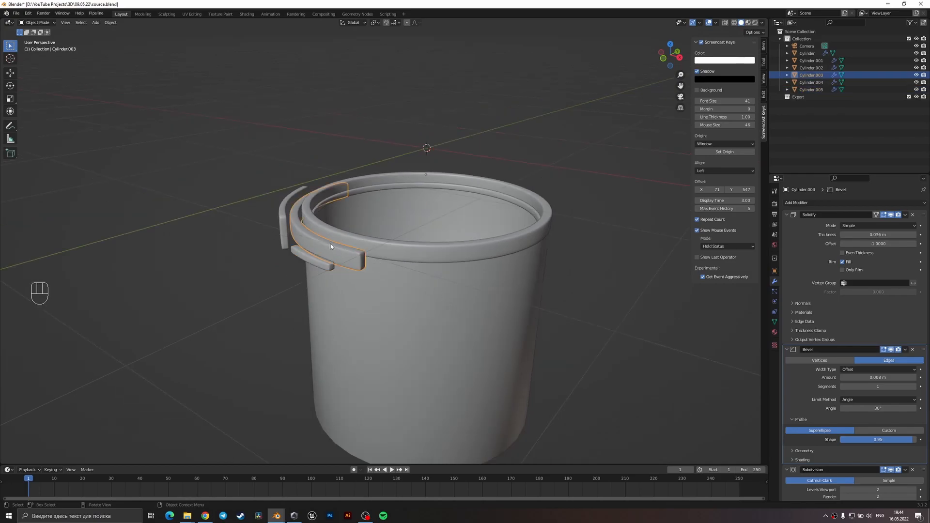
pyautogui.moveTo(362, 270); pyautogui.dragTo(379, 276, button='middle')
pyautogui.hotkey('shift', 'd')
pyautogui.press('r')
pyautogui.press('z')
pyautogui.click(561, 189)
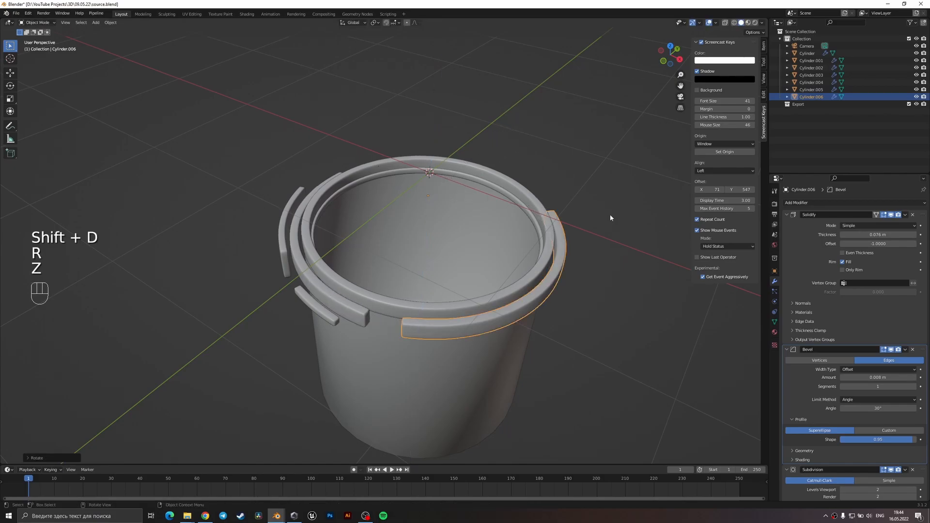
# Set the copied arc's Solidify thickness to 0.039 m, flatten it along Z and apply the scale.
pyautogui.keyDown('shift'); pyautogui.moveTo(879, 234); pyautogui.dragTo(871, 234); pyautogui.keyUp('shift')
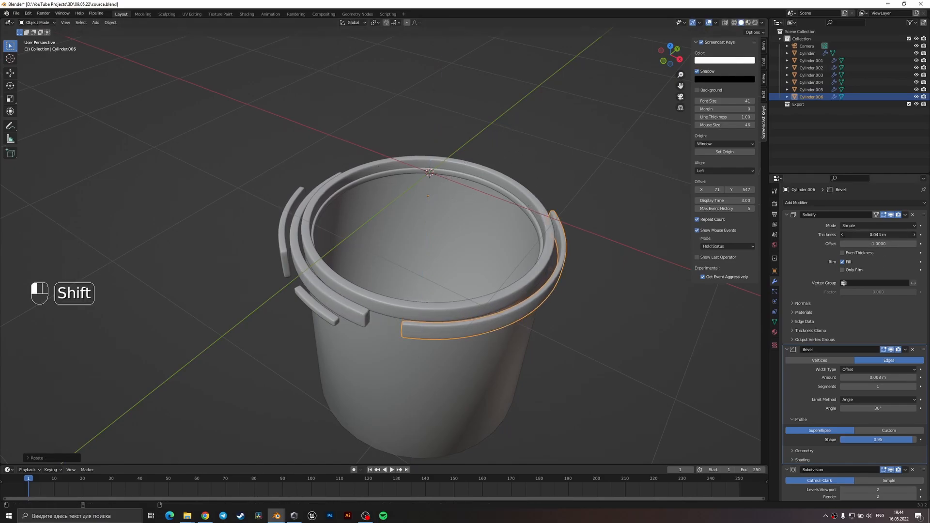
pyautogui.moveTo(595, 329); pyautogui.dragTo(607, 357, button='middle')
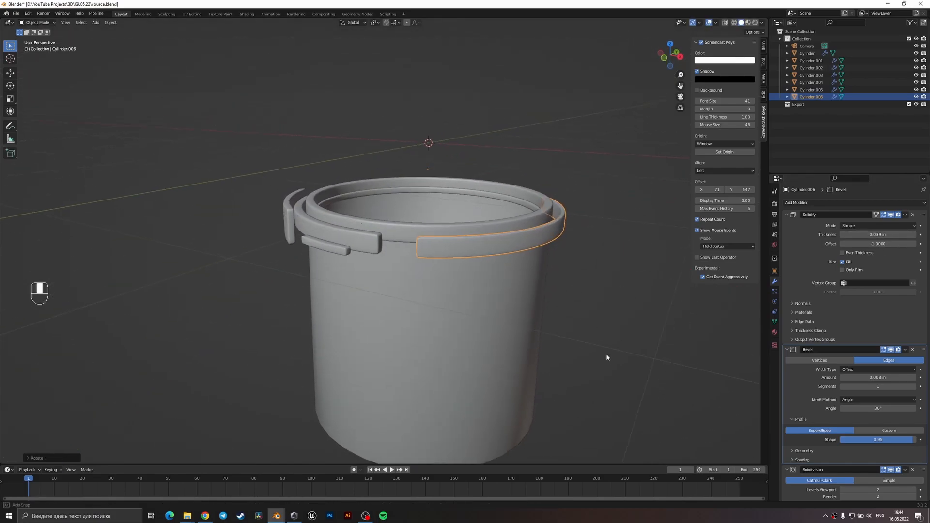
pyautogui.press('s')
pyautogui.press('z')
pyautogui.click(506, 367)
pyautogui.hotkey('ctrl', 'a')
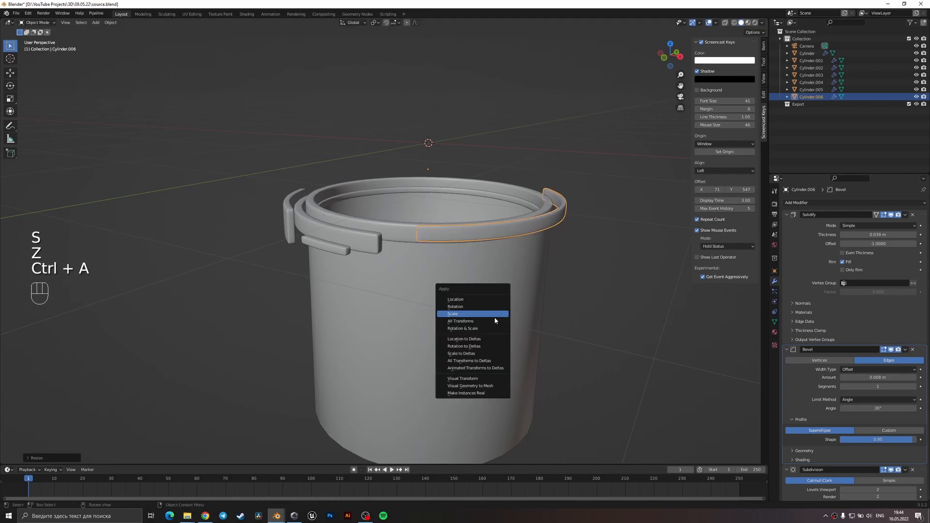
pyautogui.click(494, 320)
# Adjust the flattened arc's height along Z so it lines up with the cup's rim.
pyautogui.press('g')
pyautogui.press('z')
pyautogui.click(495, 321)
pyautogui.moveTo(495, 321); pyautogui.dragTo(510, 314, button='middle')
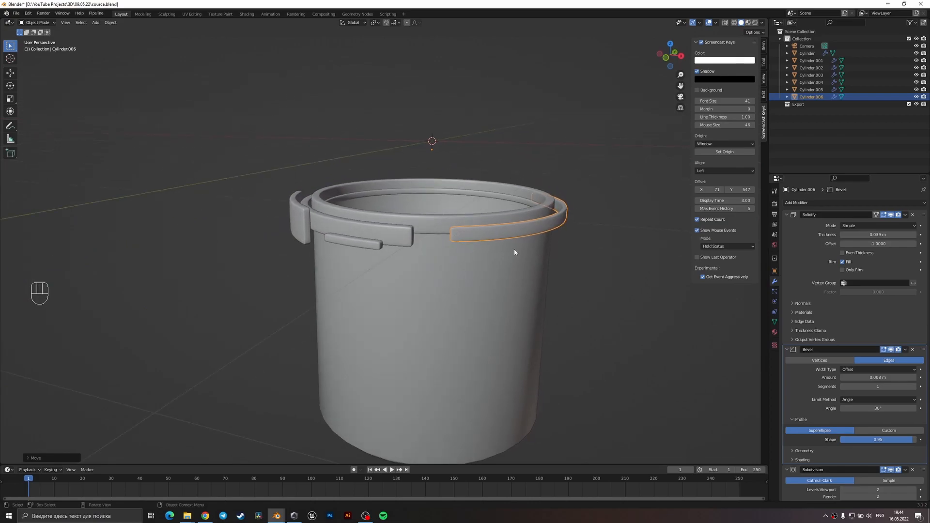
# Duplicate the flattened arc downward along Z, squash the copy into a thin strip and apply its scale.
pyautogui.hotkey('shift', 'd')
pyautogui.press('z')
pyautogui.press('s')
pyautogui.press('z')
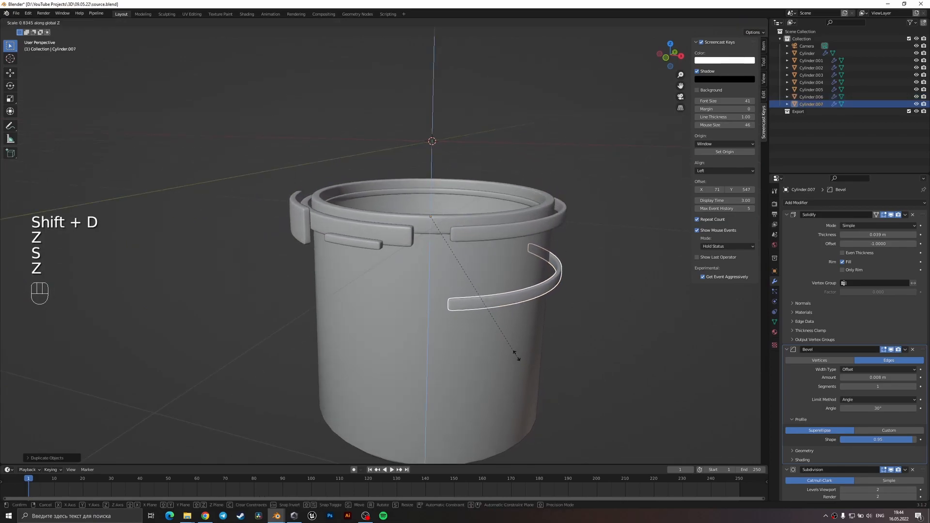
pyautogui.click(490, 286)
pyautogui.hotkey('ctrl', 'a')
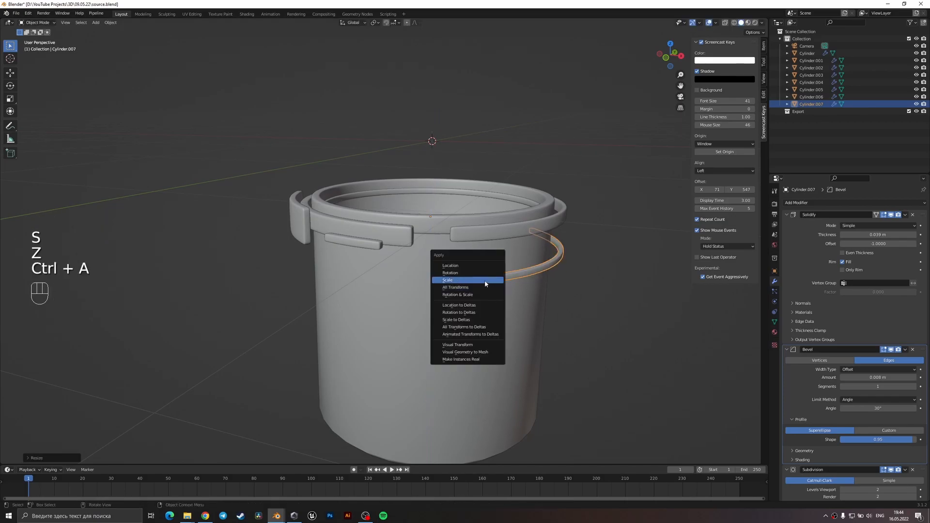
pyautogui.click(486, 284)
# Position the new thin strip below the rim by moving it along Z and rotating it about Z.
pyautogui.press('g')
pyautogui.press('z')
pyautogui.press('r')
pyautogui.press('z')
pyautogui.click(489, 305)
pyautogui.press('g')
pyautogui.press('z')
pyautogui.click(487, 315)
# Duplicate the original arc strip downward along Z, make the copy slightly taller along Z and apply its scale.
pyautogui.click(371, 225)
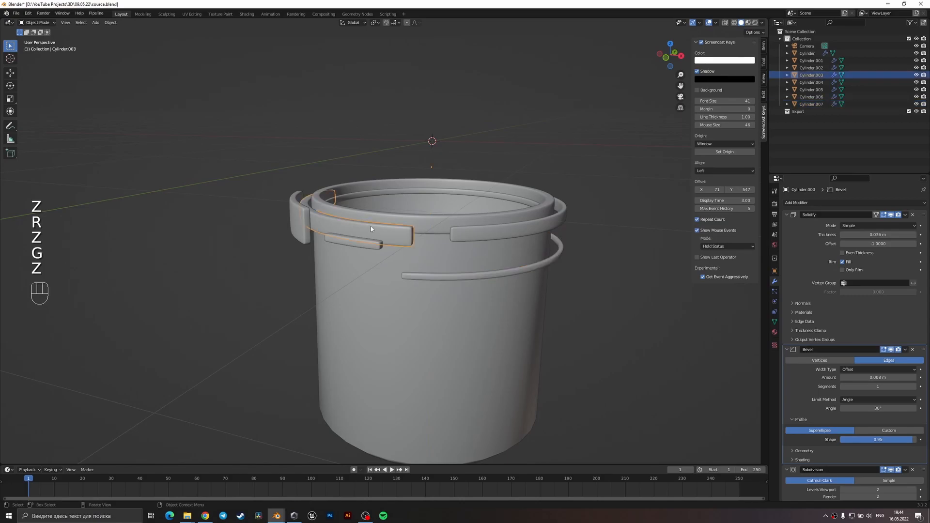
pyautogui.hotkey('shift', 'd')
pyautogui.press('z')
pyautogui.press('s')
pyautogui.press('z')
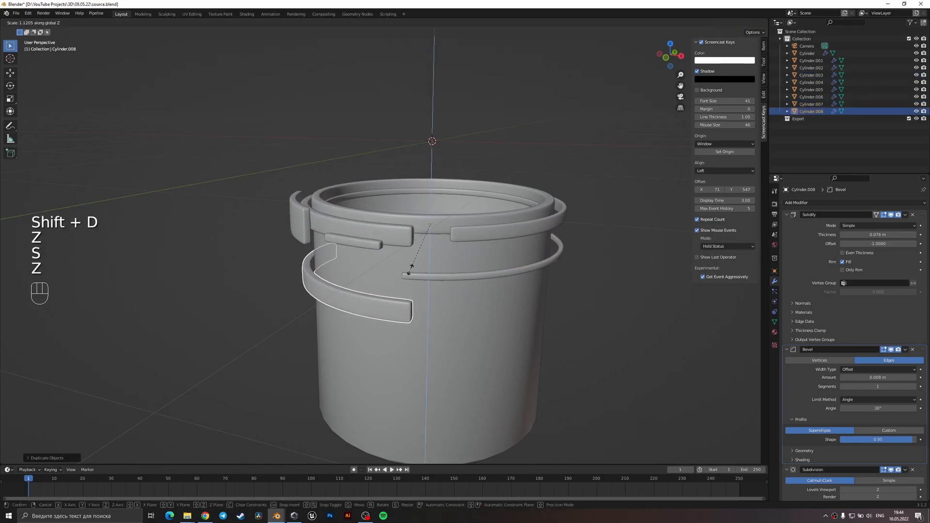
pyautogui.click(409, 271)
pyautogui.hotkey('ctrl', 'a')
pyautogui.click(405, 311)
# Rotate the taller arc copy about Z and set its height just below the short block, checking through the camera.
pyautogui.press('g')
pyautogui.press('z')
pyautogui.click(425, 338)
pyautogui.press('r')
pyautogui.press('z')
pyautogui.click(375, 328)
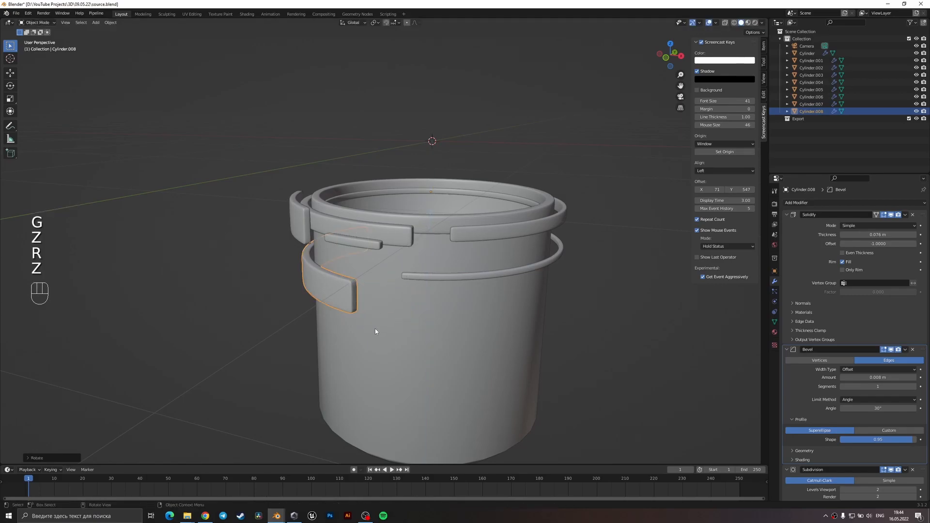
pyautogui.press('KP_0')
pyautogui.press('g')
pyautogui.press('z')
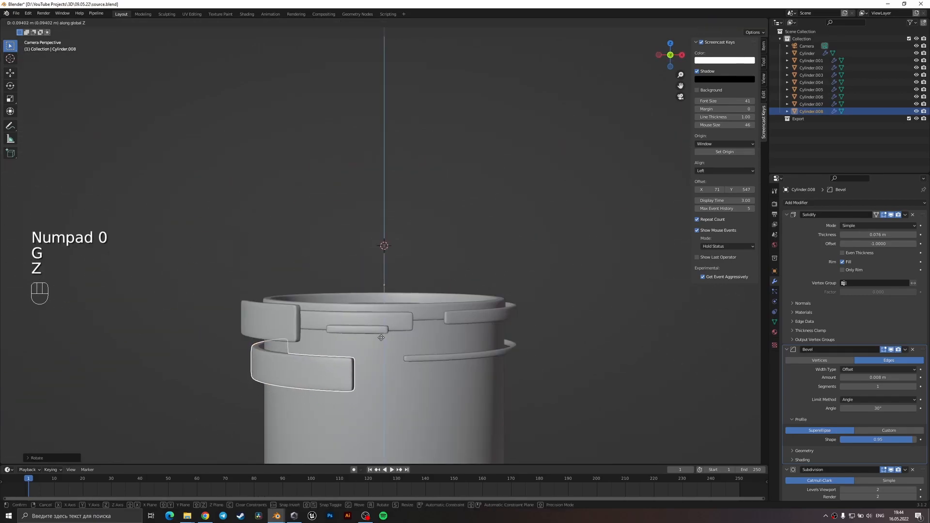
pyautogui.click(397, 373)
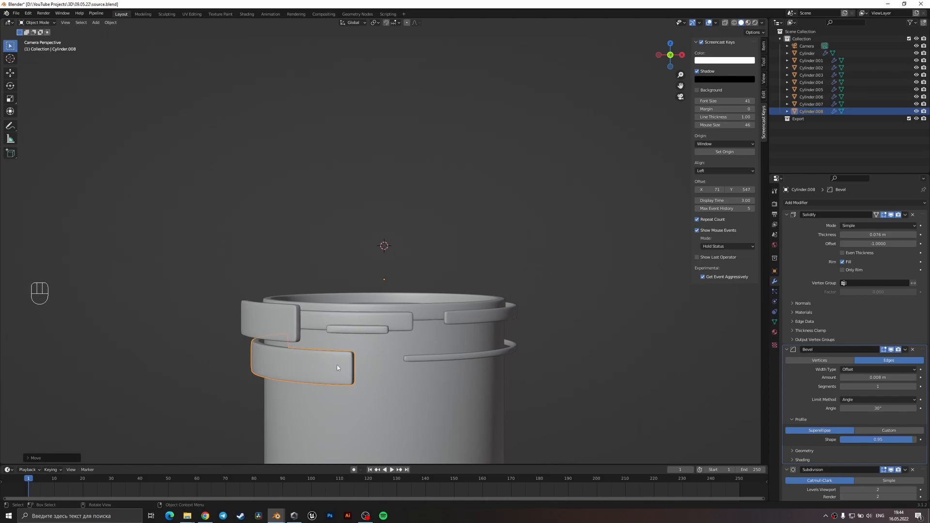
# Duplicate the lower thin strip, rotate it about Z over the taller arc, enlarge it slightly and apply the scale.
pyautogui.click(421, 361)
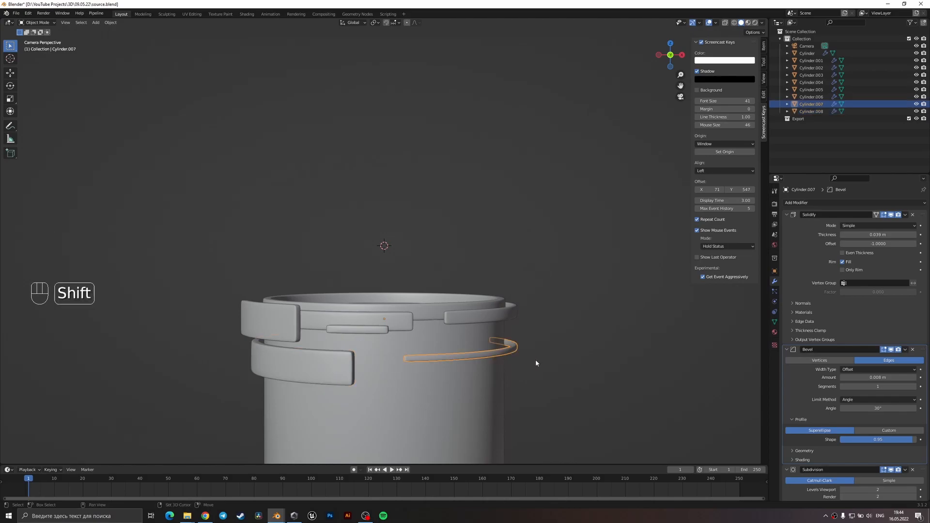
pyautogui.hotkey('shift', 'd')
pyautogui.press('r')
pyautogui.press('z')
pyautogui.click(292, 377)
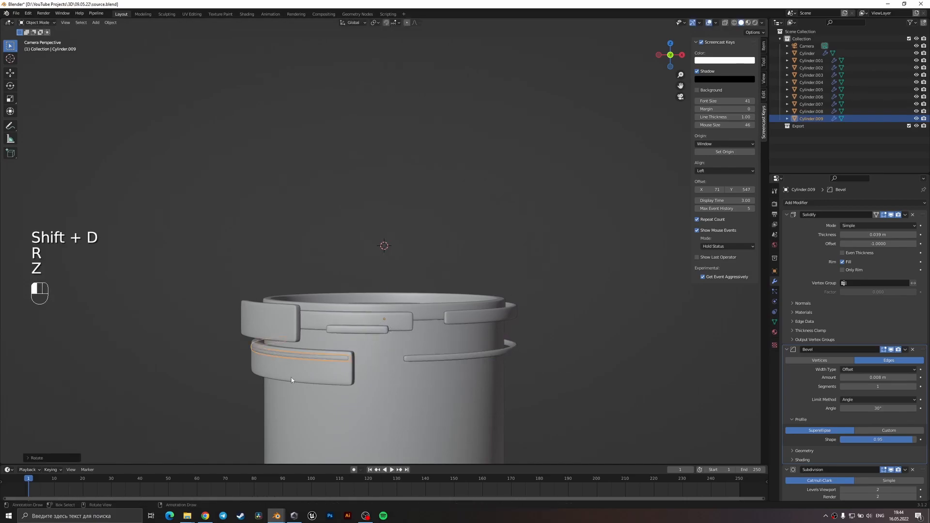
pyautogui.press('s')
pyautogui.click(387, 371)
pyautogui.hotkey('ctrl', 'a')
pyautogui.click(387, 370)
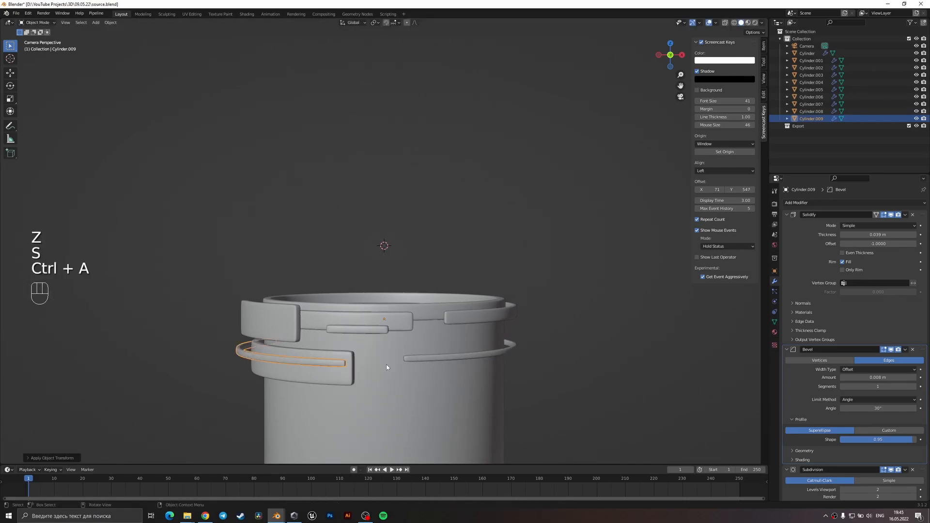
# Duplicate the 0.039 m thick arc on the rim and lower the copy along Z to the lower thin strip's level.
pyautogui.click(347, 377)
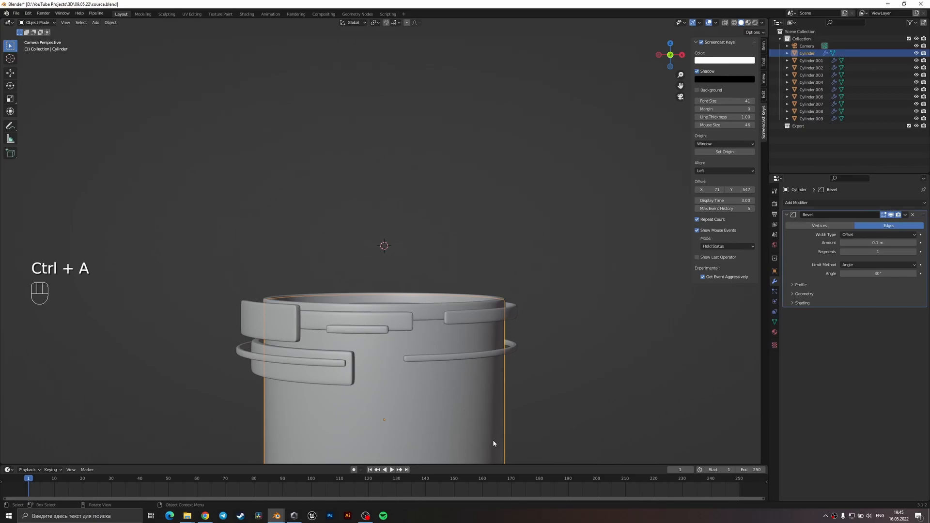
pyautogui.click(426, 322)
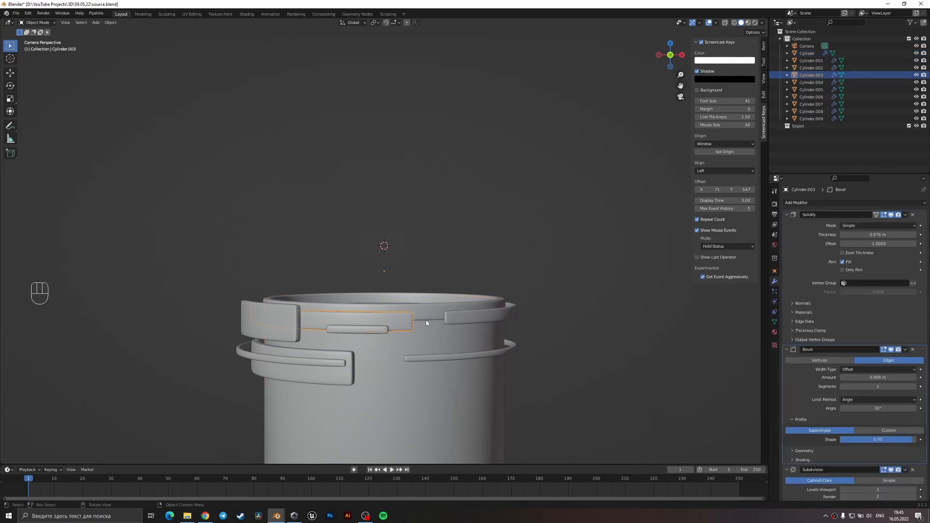
pyautogui.click(462, 318)
pyautogui.hotkey('shift', 'd')
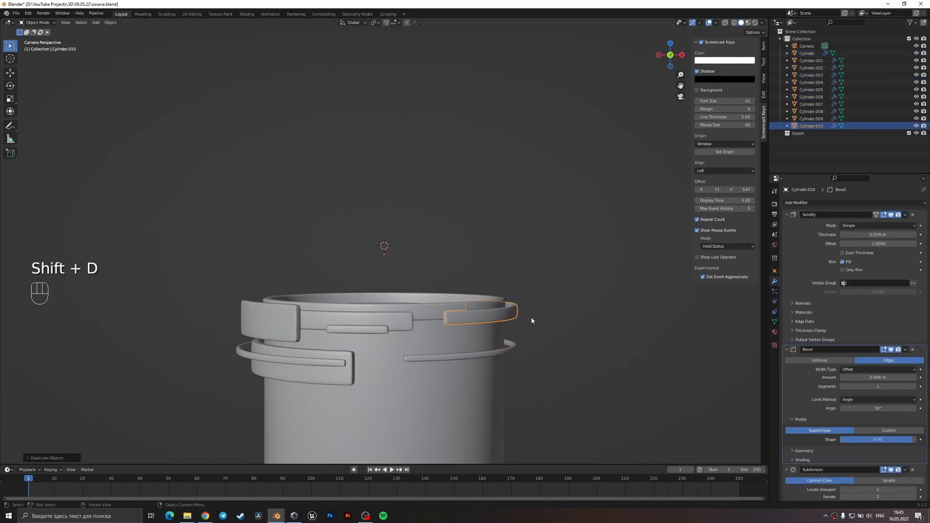
pyautogui.press('g')
pyautogui.press('z')
pyautogui.click(529, 388)
# Rotate the lowered arc copy about Z and fine-tune its height so it sits just under the thin strip.
pyautogui.press('r')
pyautogui.press('z')
pyautogui.click(469, 409)
pyautogui.press('g')
pyautogui.press('z')
pyautogui.click(477, 392)
pyautogui.press('r')
pyautogui.press('z')
pyautogui.click(509, 379)
pyautogui.click(511, 380)
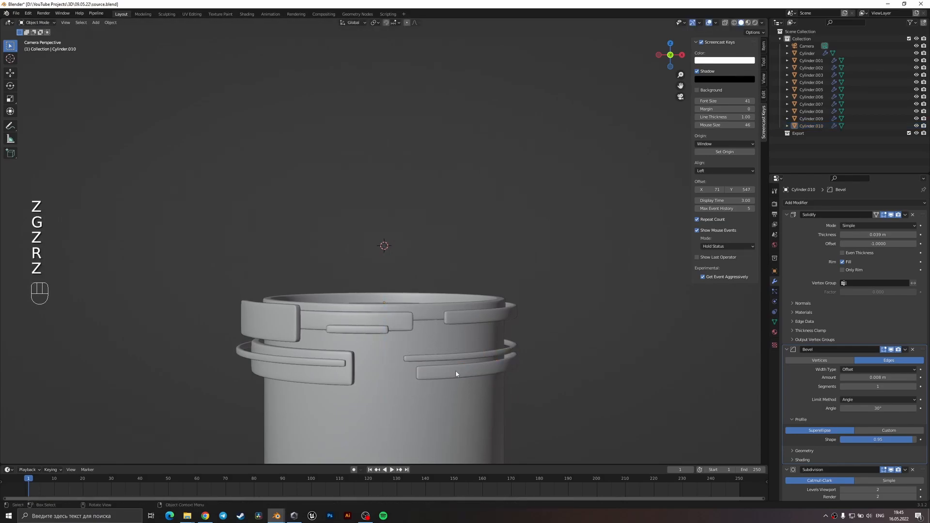
# Duplicate the short thin strip, rotate the copy about Z and lower it to just above the opposite lower strips.
pyautogui.click(368, 331)
pyautogui.hotkey('shift', 'd')
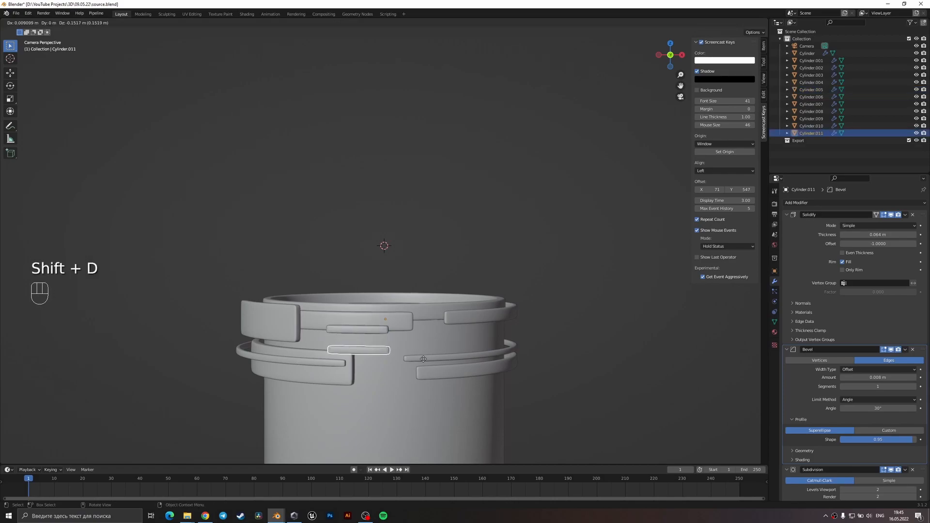
pyautogui.rightClick(424, 362)
pyautogui.press('s')
pyautogui.rightClick(425, 359)
pyautogui.press('r')
pyautogui.press('z')
pyautogui.press('g')
pyautogui.press('z')
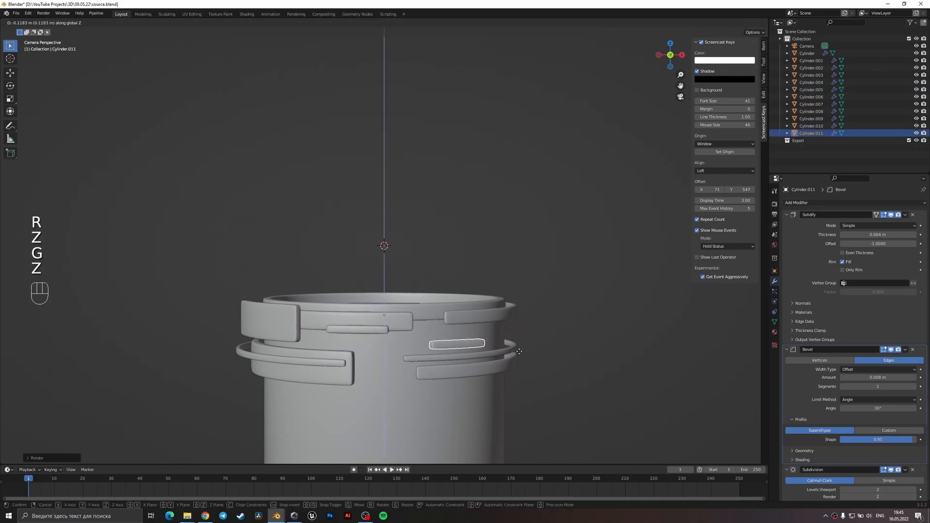
pyautogui.click(519, 350)
pyautogui.click(557, 324)
# Look over the finished cup and save the source.blend file.
pyautogui.moveTo(557, 325); pyautogui.dragTo(434, 354, button='middle')
pyautogui.hotkey('ctrl', 's')
pyautogui.scroll(-1, 435, 355)
pyautogui.moveTo(411, 321)
pyautogui.mouseDown(button='middle')
pyautogui.moveTo(420, 283)
pyautogui.moveTo(429, 324)
pyautogui.moveTo(396, 330)
pyautogui.mouseUp(button='middle')
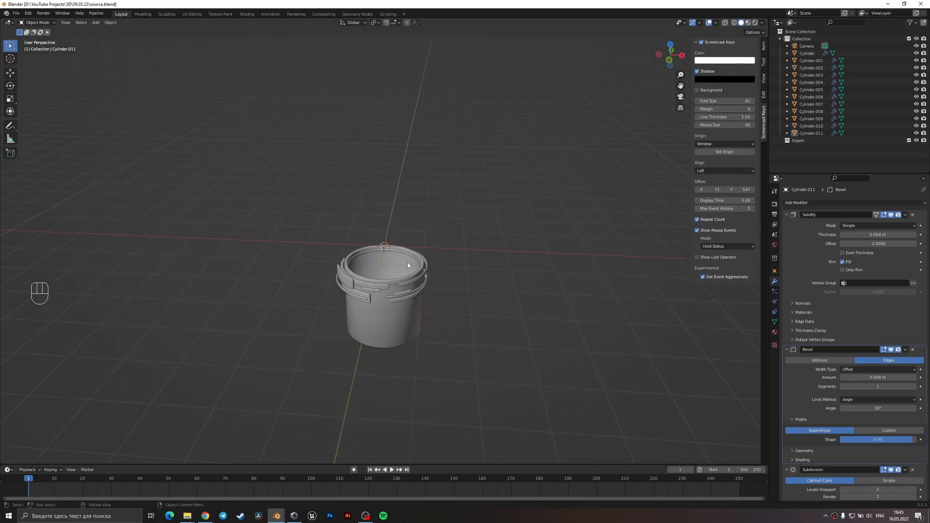
pyautogui.scroll(3, 407, 263)
pyautogui.hotkey('ctrl', 's')
# Add a UV sphere with 8 segments and 6 rings.
pyautogui.hotkey('shift', 'a')
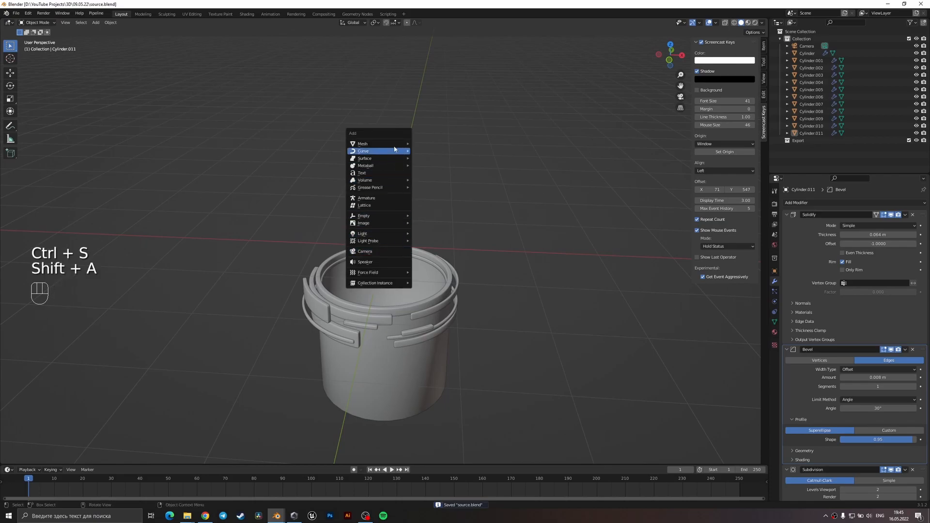
pyautogui.moveTo(387, 144)
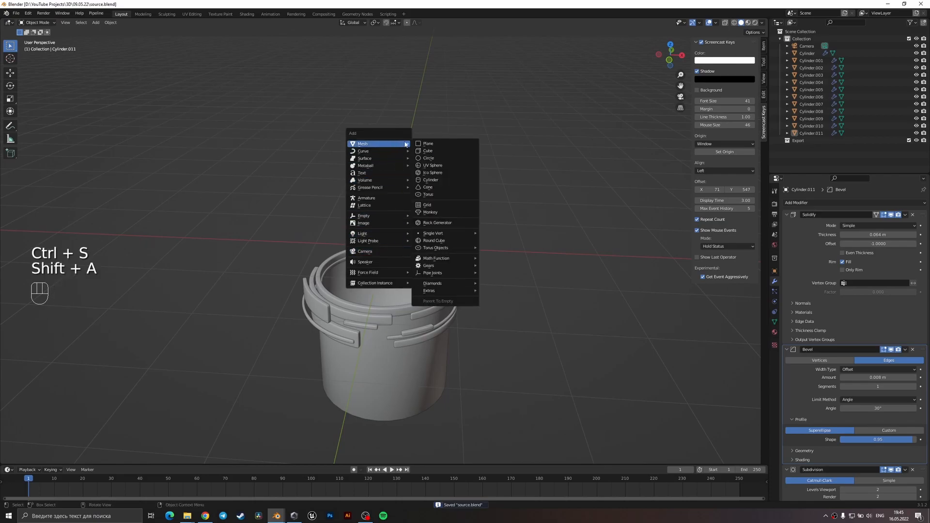
pyautogui.click(452, 168)
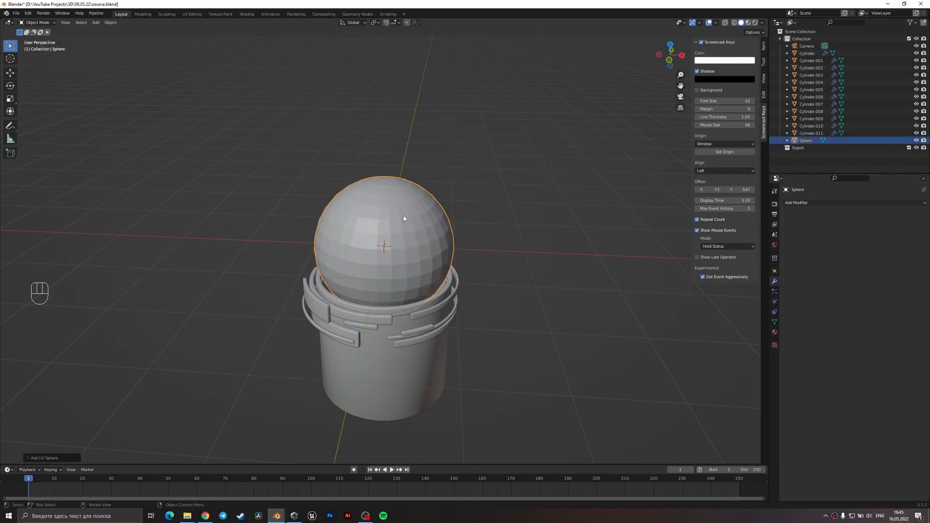
pyautogui.click(30, 458)
pyautogui.moveTo(111, 380)
pyautogui.mouseDown()
pyautogui.moveTo(87, 382)
pyautogui.moveTo(96, 382)
pyautogui.mouseUp()
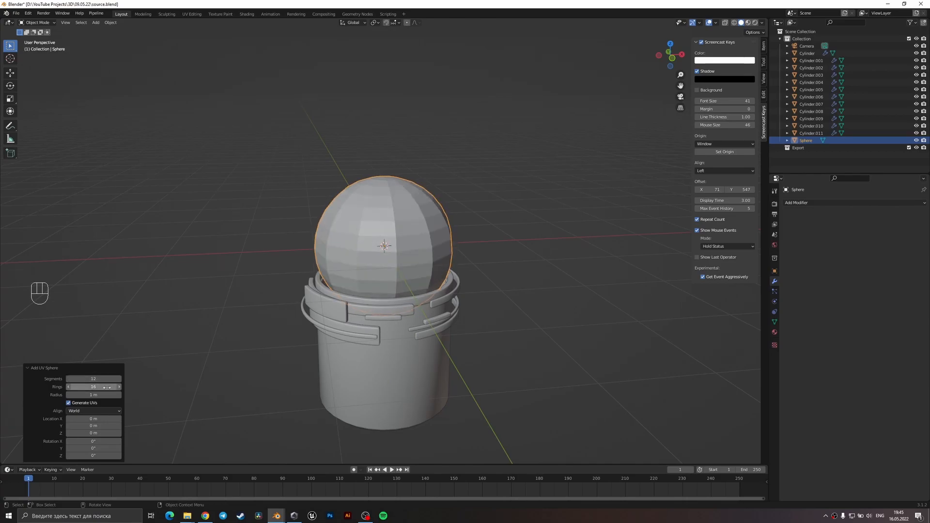
pyautogui.press('Tab')
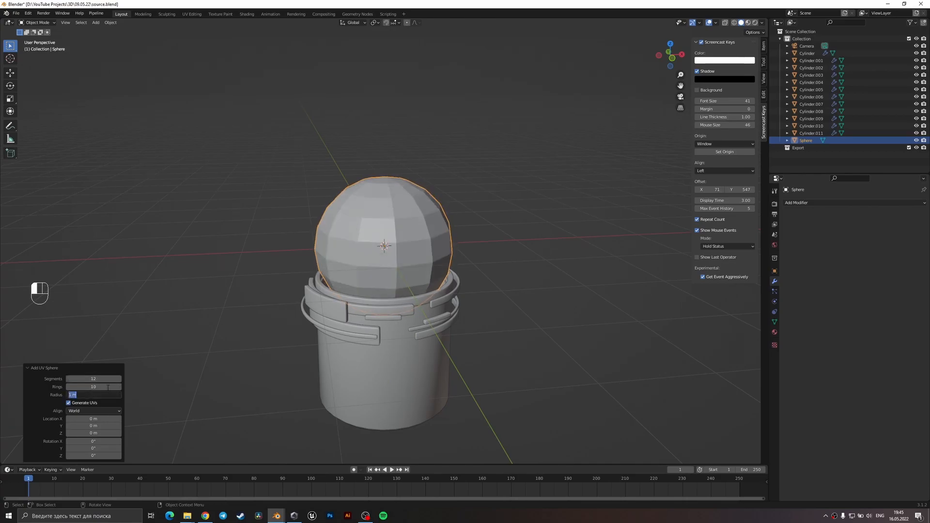
pyautogui.click(68, 379)
pyautogui.click(68, 379)
pyautogui.click(68, 379)
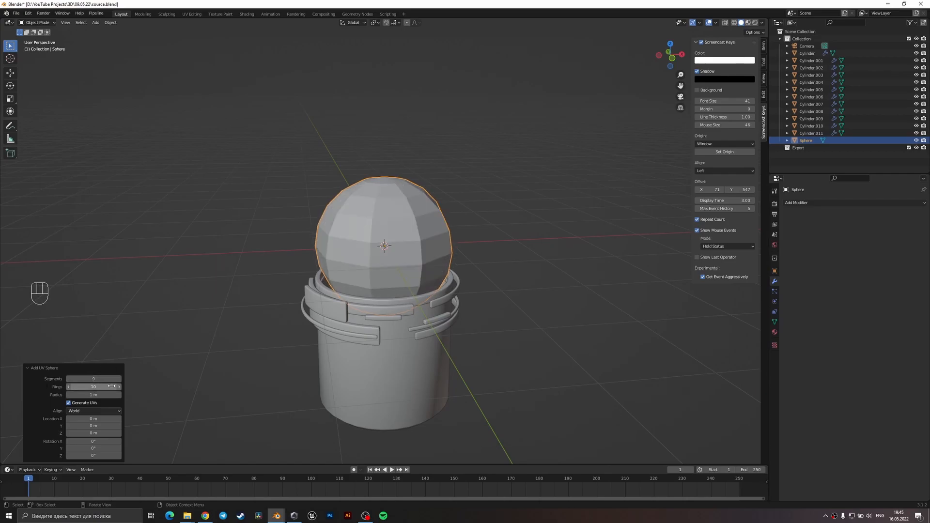
pyautogui.click(68, 379)
pyautogui.click(69, 387)
pyautogui.click(69, 387)
pyautogui.click(69, 387)
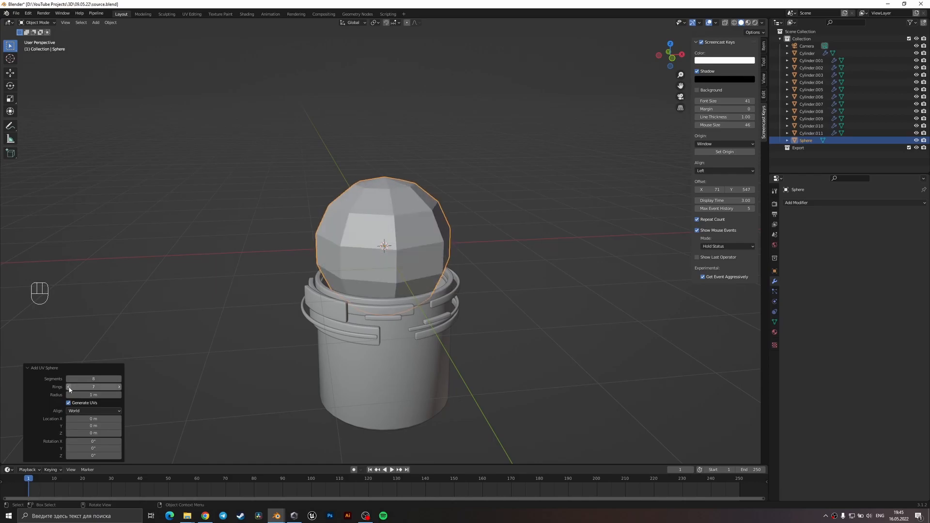
pyautogui.click(69, 387)
# Raise the sphere about 0.85 m along Z above the cup in the front view.
pyautogui.press('KP_1')
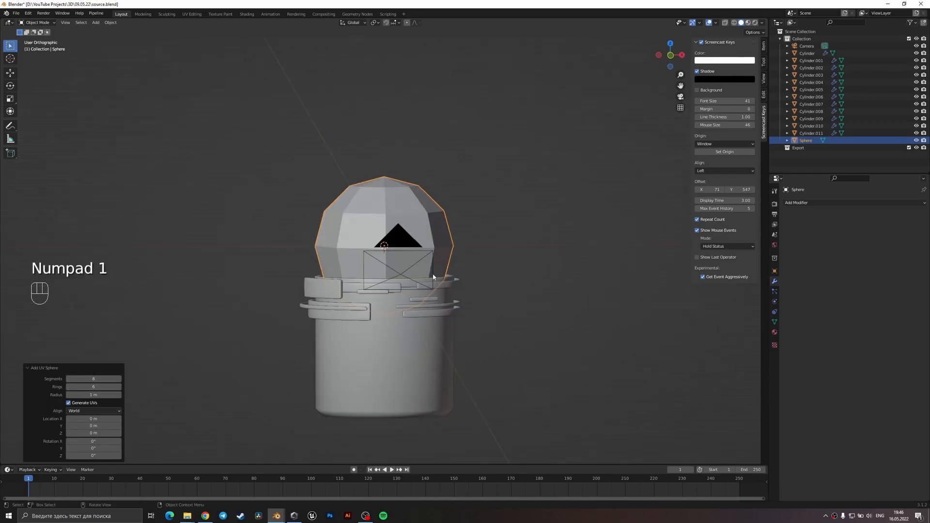
pyautogui.press('g')
pyautogui.press('z')
pyautogui.click(444, 215)
pyautogui.keyDown('shift'); pyautogui.moveTo(444, 215); pyautogui.dragTo(437, 265, button='middle'); pyautogui.keyUp('shift')
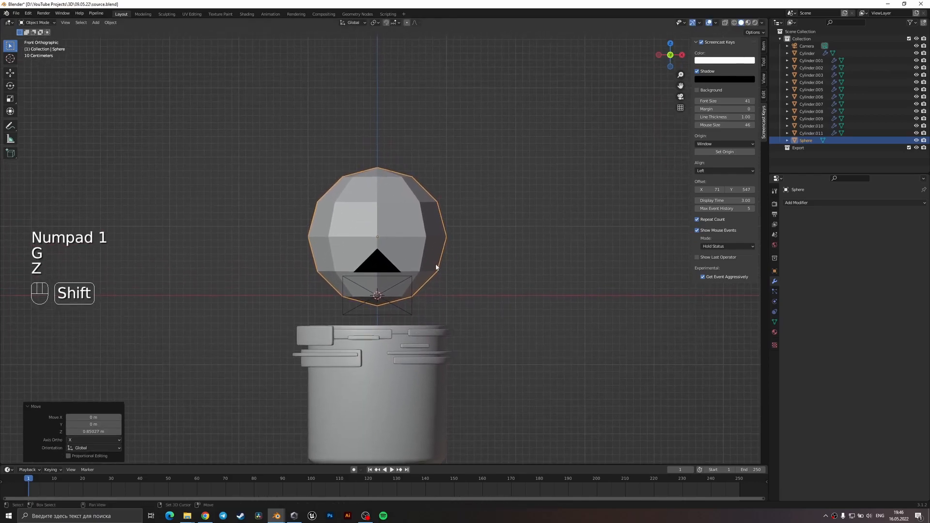
# Stretch the sphere slightly along Z in the front view.
pyautogui.press('Tab')
# Raise the sphere's bottom pole vertex about 0.04 m along Z to flatten its tip.
pyautogui.press('Tab')
pyautogui.press('s')
pyautogui.press('z')
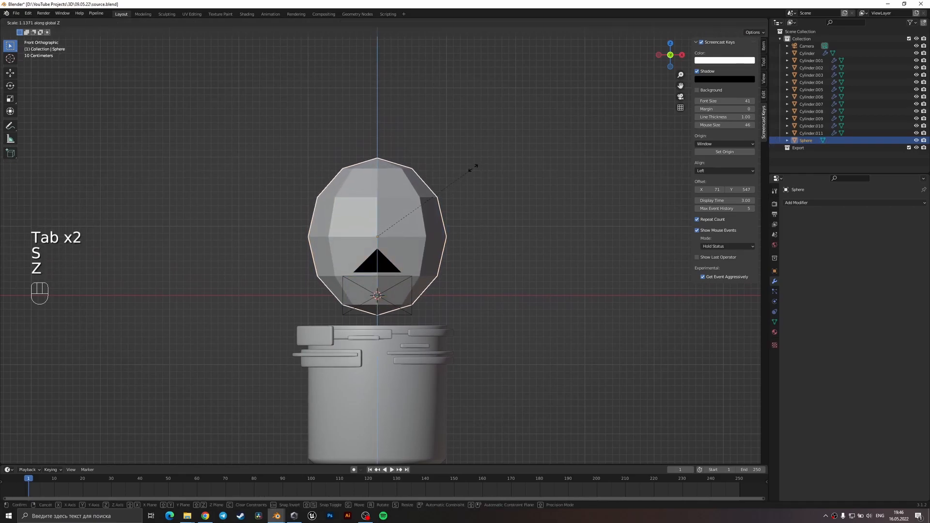
pyautogui.click(474, 182)
pyautogui.press('Tab')
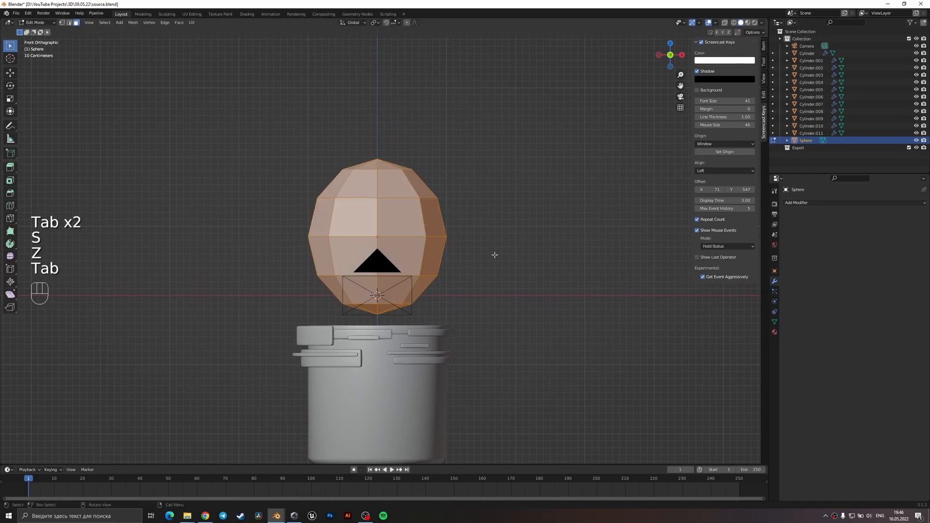
pyautogui.press('1')
pyautogui.click(377, 313)
pyautogui.press('g')
pyautogui.press('z')
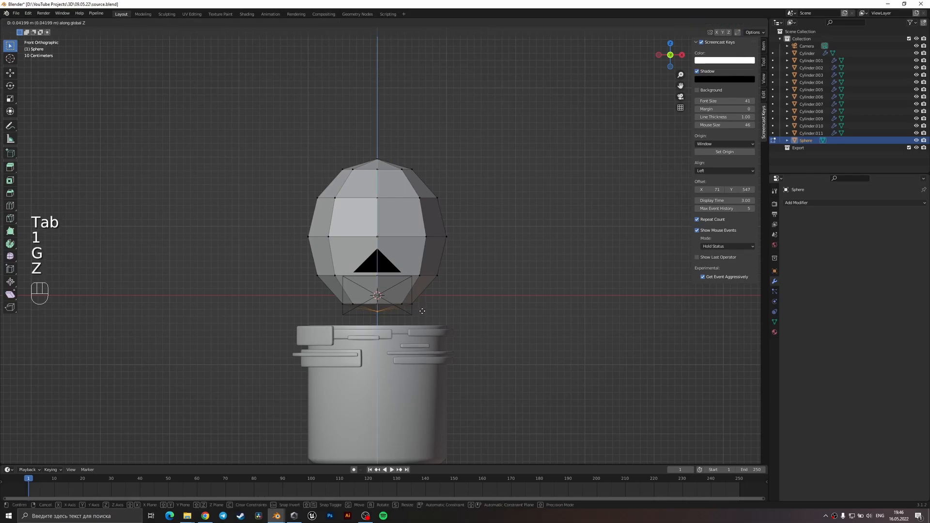
pyautogui.click(422, 311)
pyautogui.press('Tab')
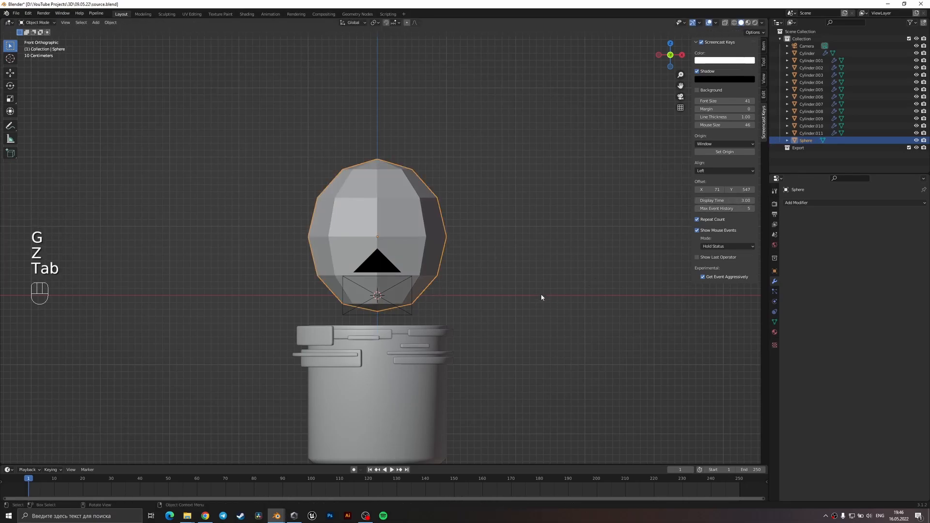
# Narrow the sphere's bottom vertices with proportional editing and lower them along Z to taper the balloon.
pyautogui.press('Tab')
pyautogui.press('z')
pyautogui.press('1')
pyautogui.moveTo(466, 320); pyautogui.dragTo(299, 270)
pyautogui.moveTo(438, 320); pyautogui.dragTo(292, 294)
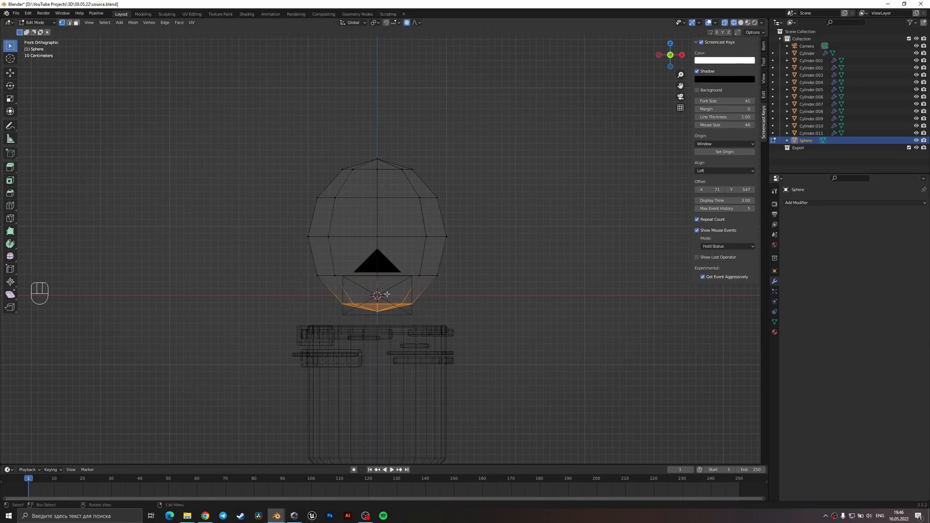
pyautogui.press('s')
pyautogui.click(374, 325)
pyautogui.press('g')
pyautogui.press('z')
pyautogui.click(374, 332)
pyautogui.press('Tab')
pyautogui.moveTo(388, 289)
pyautogui.mouseDown(button='middle')
pyautogui.moveTo(409, 307)
pyautogui.moveTo(433, 258)
pyautogui.moveTo(455, 246)
pyautogui.mouseUp(button='middle')
pyautogui.press('z')
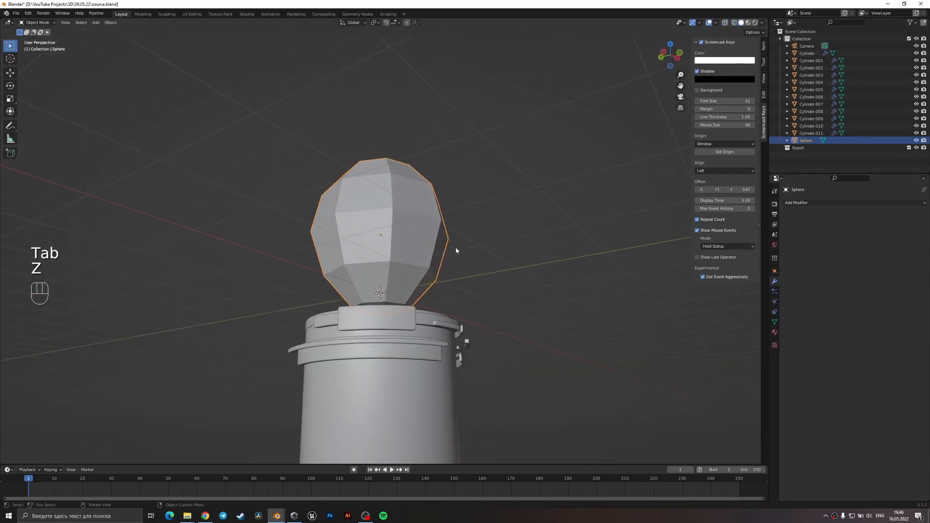
# Raise the balloon higher above the cup along Z and add a Subdivision Surface modifier to it.
pyautogui.press('g')
pyautogui.press('z')
pyautogui.click(475, 175)
pyautogui.click(815, 202)
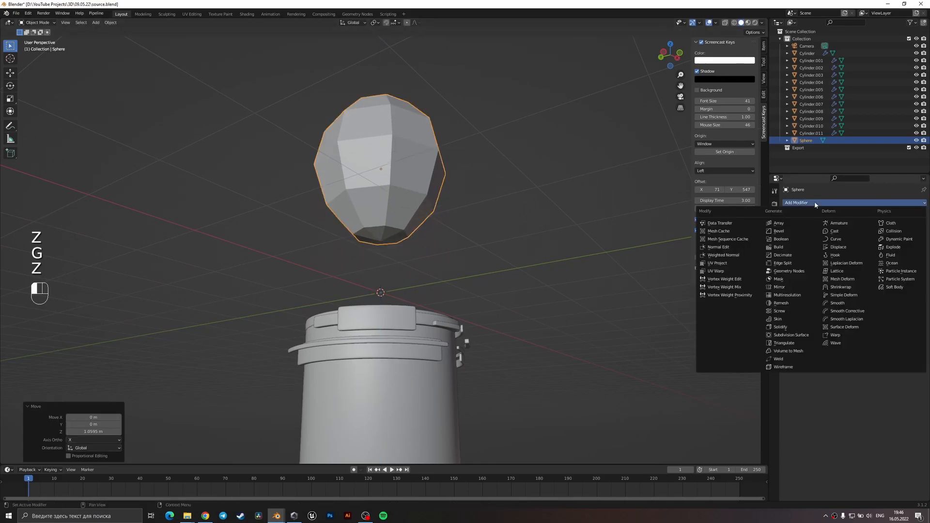
pyautogui.click(788, 334)
pyautogui.moveTo(513, 312); pyautogui.dragTo(477, 296, button='middle')
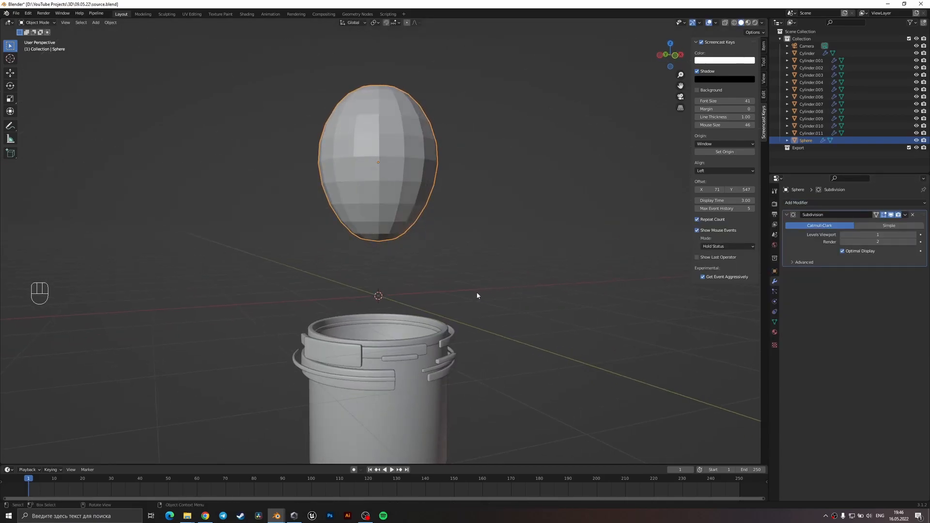
# Scale the balloon to about 0.87 along Z and shade it smooth.
pyautogui.press('s')
pyautogui.press('z')
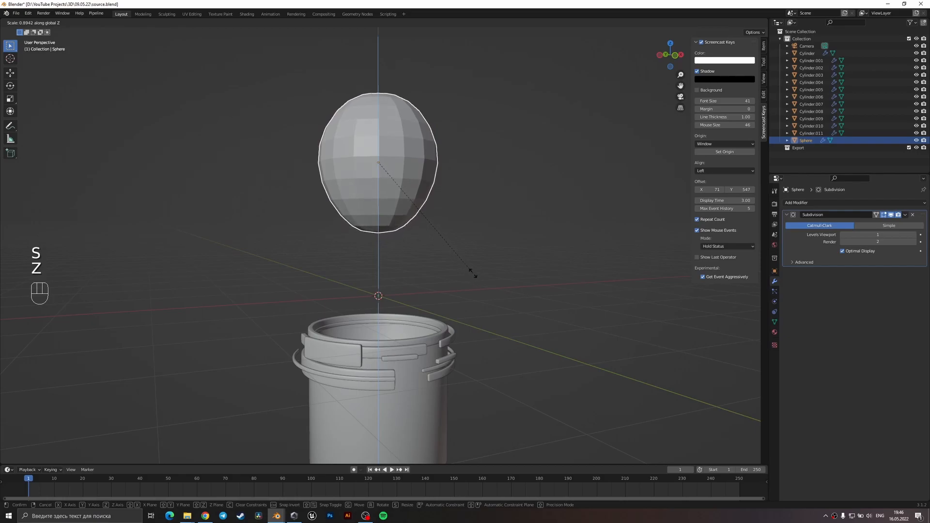
pyautogui.click(471, 265)
pyautogui.moveTo(471, 266)
pyautogui.mouseDown(button='middle')
pyautogui.moveTo(416, 271)
pyautogui.moveTo(415, 258)
pyautogui.moveTo(450, 268)
pyautogui.moveTo(474, 289)
pyautogui.moveTo(457, 272)
pyautogui.mouseUp(button='middle')
pyautogui.scroll(-6, 448, 275)
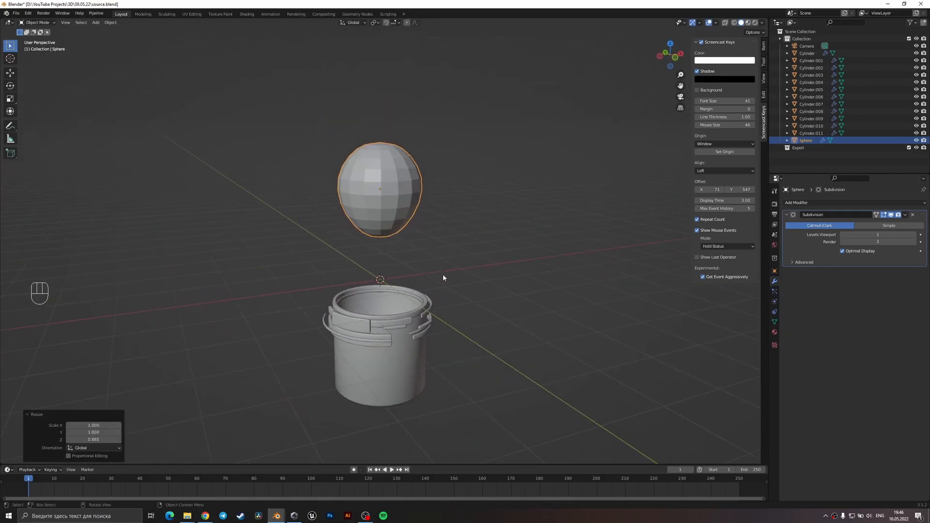
pyautogui.rightClick(400, 217)
pyautogui.click(400, 217)
pyautogui.scroll(8, 413, 222)
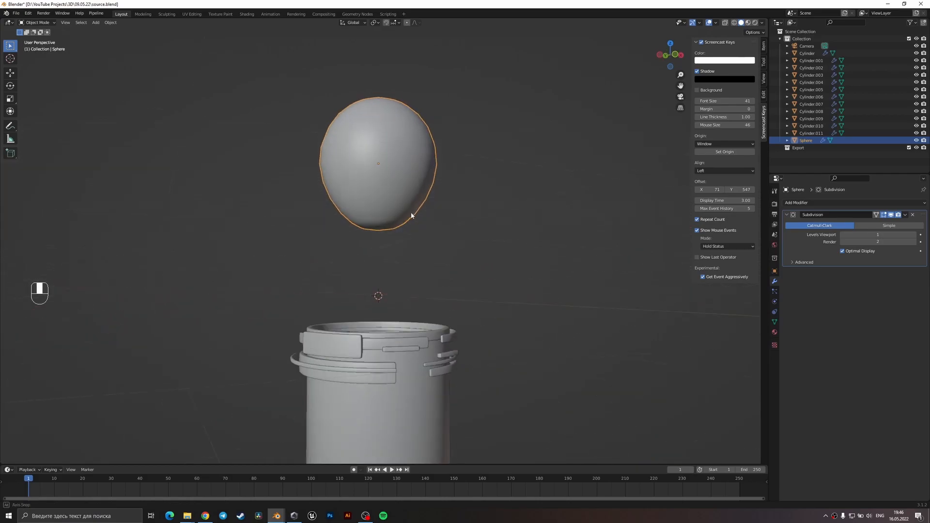
# Save the file and bevel the balloon's bottom pole vertex with a width of about 0.04 m.
pyautogui.press('Tab')
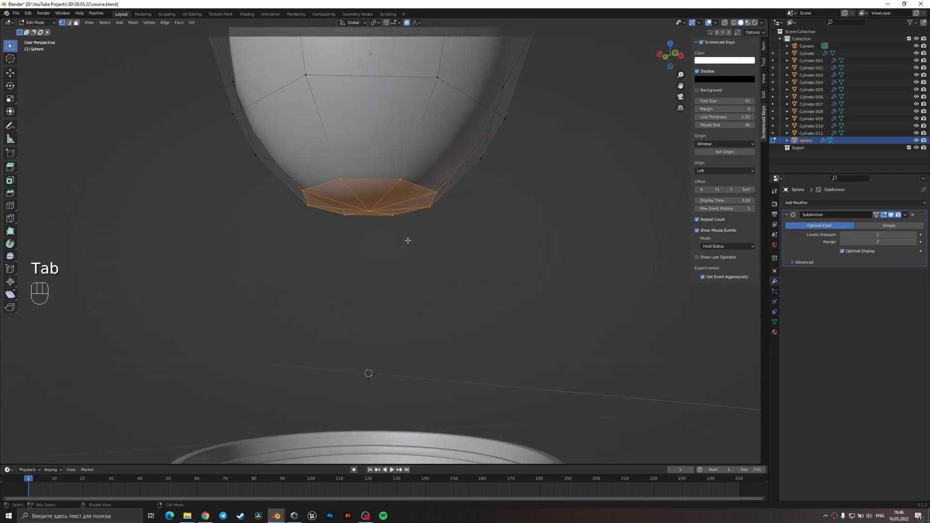
pyautogui.hotkey('ctrl', 's')
pyautogui.scroll(4, 404, 235)
pyautogui.click(377, 219)
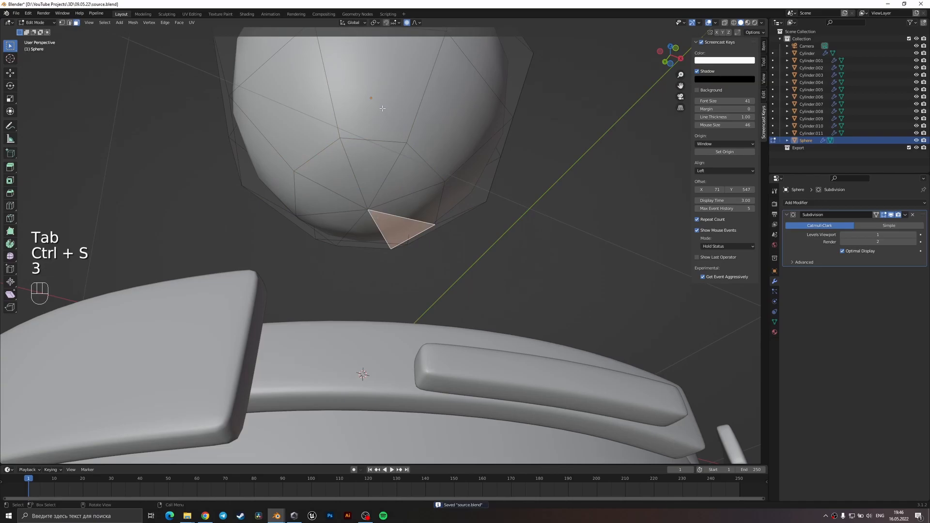
pyautogui.scroll(3, 402, 232)
pyautogui.press('1')
pyautogui.click(357, 188)
pyautogui.hotkey('ctrl', 'shift', 'b')
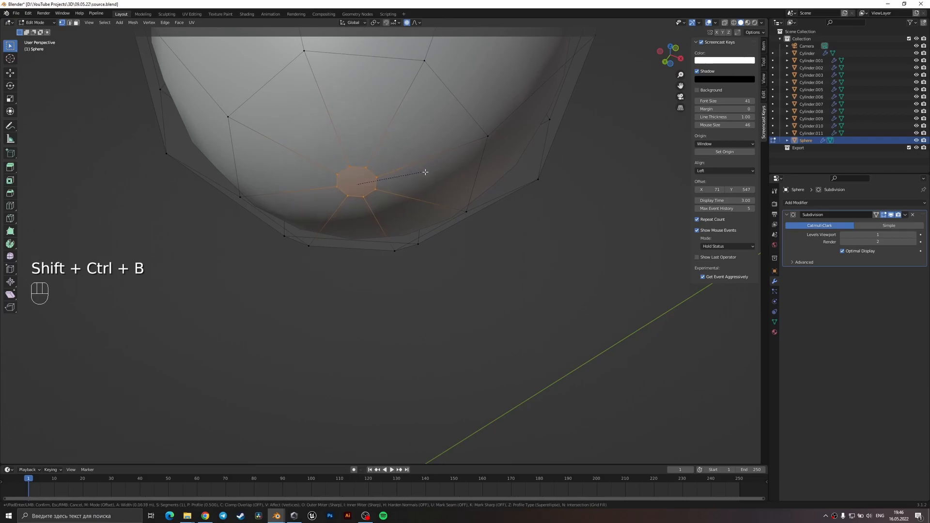
pyautogui.click(417, 178)
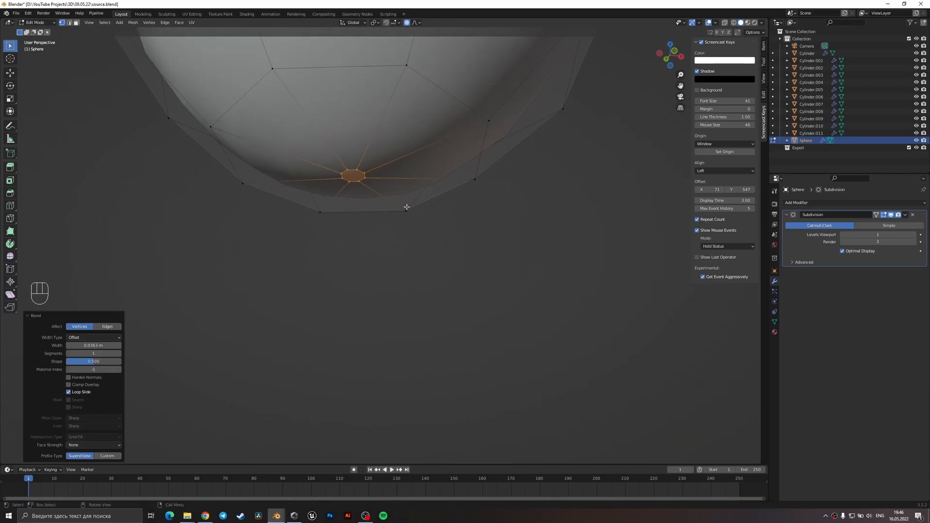
# Extrude the small bevelled face about 0.22 m downward along Z to form the balloon's neck.
pyautogui.press('e')
pyautogui.press('z')
pyautogui.press('z')
pyautogui.click(405, 276)
pyautogui.moveTo(406, 252); pyautogui.dragTo(399, 267, button='middle')
# Flare the neck's lower end by scaling it about 4.29 times with proportional editing off.
pyautogui.press('s')
pyautogui.rightClick(450, 251)
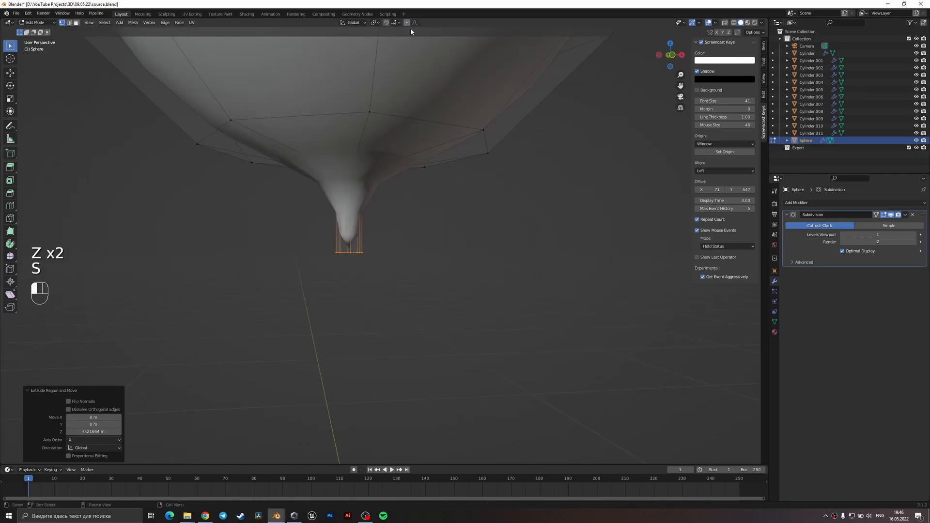
pyautogui.press('s')
pyautogui.click(581, 184)
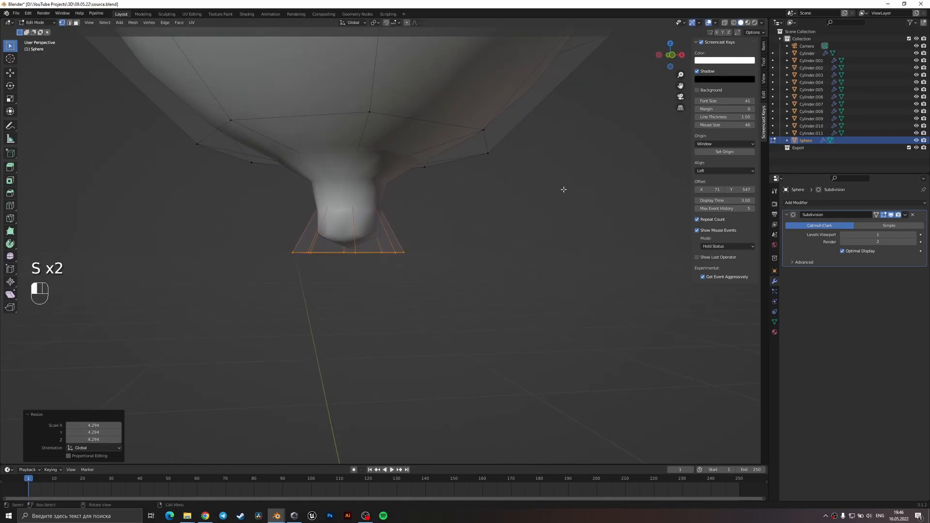
# Add a loop cut around the neck and slide it close to the flared lower end.
pyautogui.scroll(-4, 419, 212)
pyautogui.moveTo(419, 212); pyautogui.dragTo(399, 216, button='middle')
pyautogui.scroll(2, 392, 221)
pyautogui.hotkey('ctrl', 'r')
pyautogui.click(381, 230)
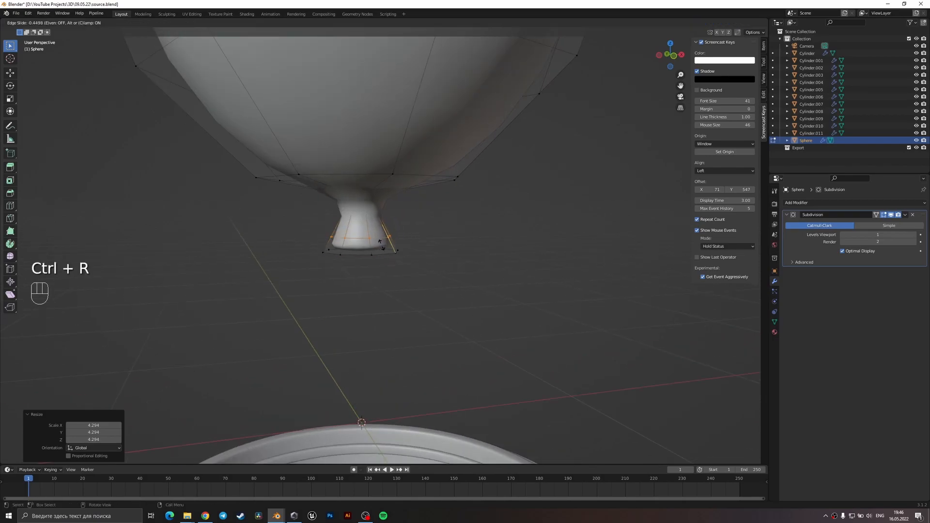
pyautogui.click(383, 256)
# Inset the neck's bottom face by about 0.04 m.
pyautogui.moveTo(384, 254); pyautogui.dragTo(390, 218, button='middle')
pyautogui.press('3')
pyautogui.click(368, 246)
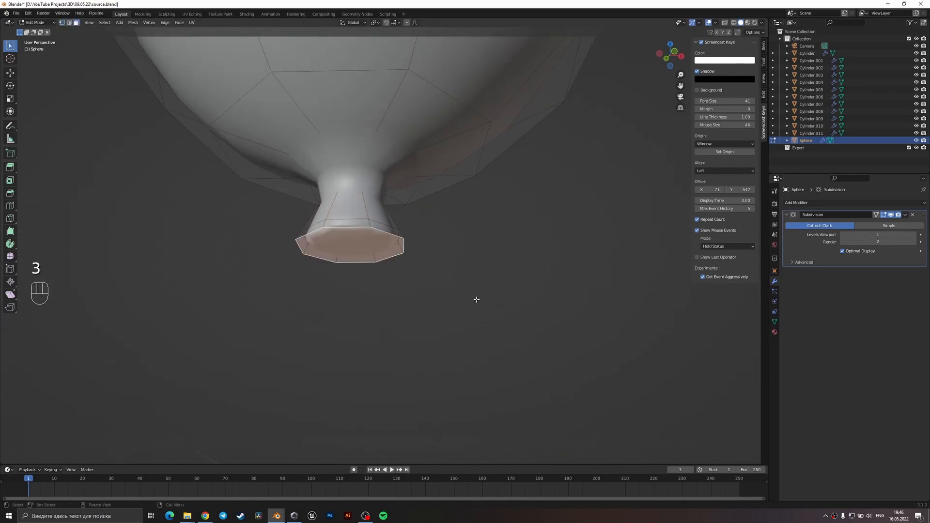
pyautogui.press('i')
pyautogui.click(455, 301)
pyautogui.moveTo(409, 272); pyautogui.dragTo(421, 277, button='middle')
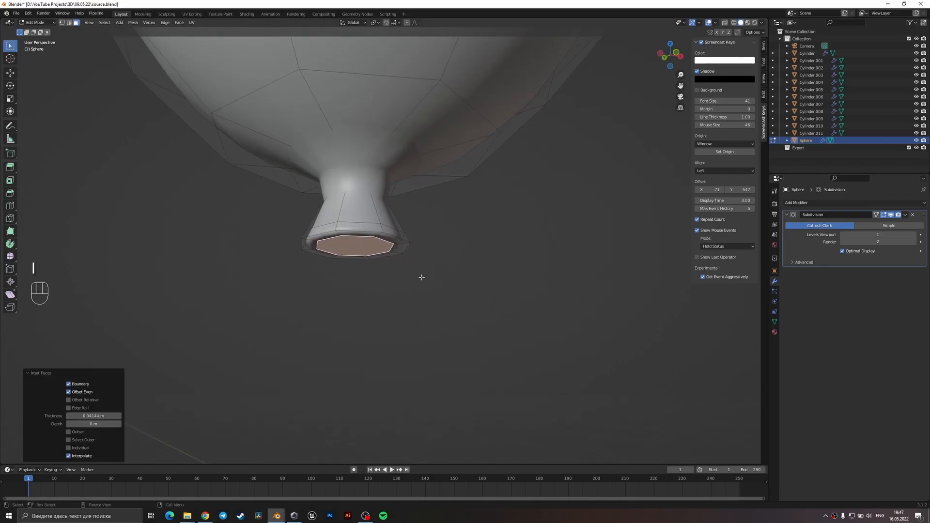
# Raise the outer edge loop of the neck's bottom rim about 0.01 m along Z.
pyautogui.scroll(2, 421, 277)
pyautogui.press('2')
pyautogui.keyDown('alt'); pyautogui.keyDown('shift'); pyautogui.click(433, 225); pyautogui.keyUp('shift'); pyautogui.keyUp('alt')
pyautogui.press('g')
pyautogui.press('z')
pyautogui.click(414, 204)
pyautogui.moveTo(414, 203); pyautogui.dragTo(342, 185, button='middle')
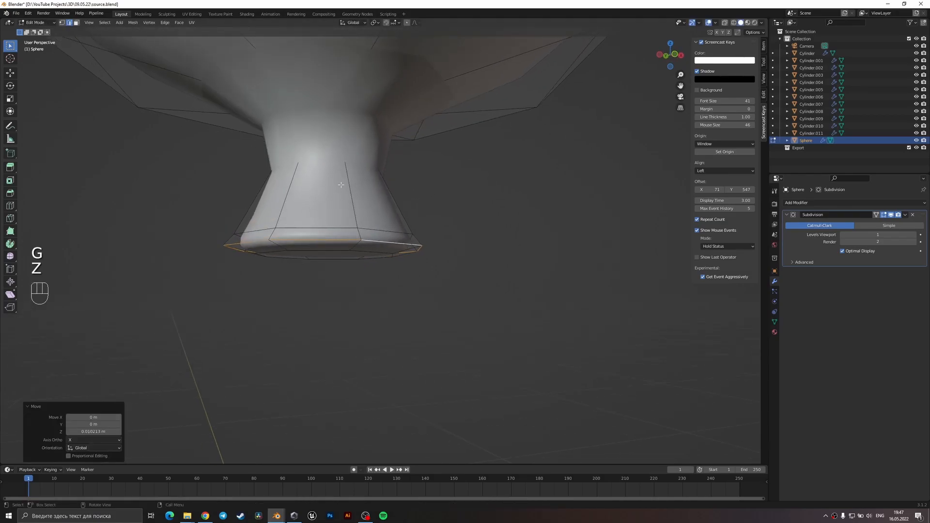
# Add loop cuts near the neck's upper end and at its middle, and scale the middle loop to about 0.85.
pyautogui.hotkey('ctrl', 'r')
pyautogui.click(342, 142)
pyautogui.click(341, 138)
pyautogui.hotkey('ctrl', 'r')
pyautogui.click(363, 187)
pyautogui.rightClick(363, 187)
pyautogui.press('s')
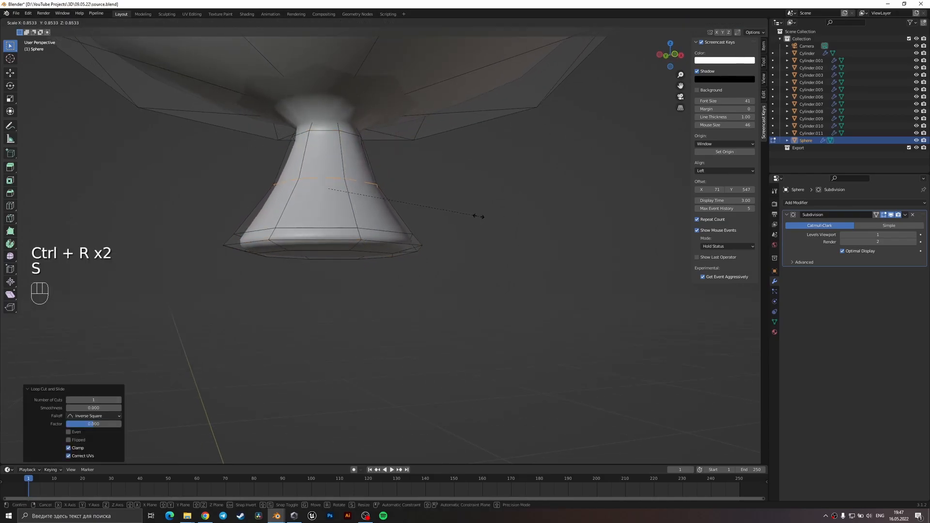
pyautogui.click(471, 216)
# Leave mesh editing, set the balloon's viewport subdivision level to 2 and save the file.
pyautogui.press('Tab')
pyautogui.scroll(-3, 448, 224)
pyautogui.moveTo(447, 225); pyautogui.dragTo(425, 239, button='middle')
pyautogui.scroll(-4, 425, 239)
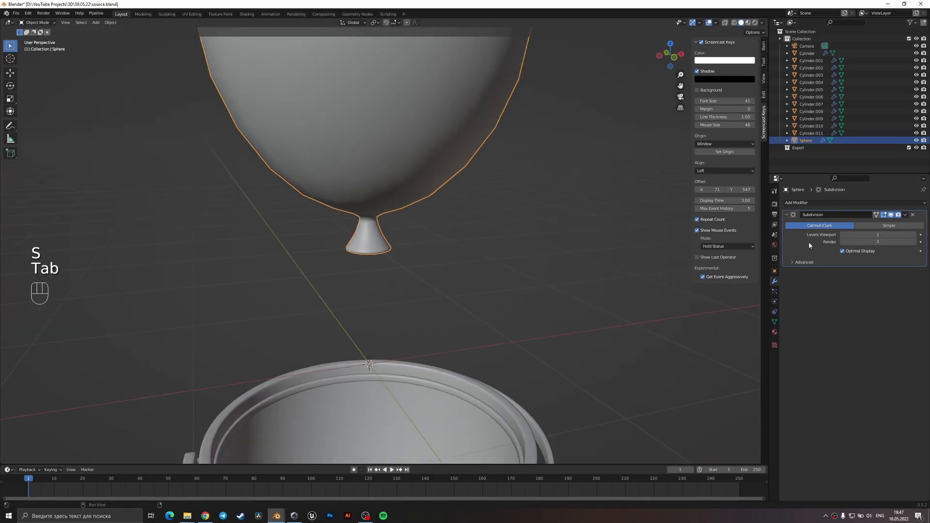
pyautogui.click(913, 235)
pyautogui.scroll(-3, 507, 279)
pyautogui.scroll(-3, 507, 281)
pyautogui.moveTo(508, 281); pyautogui.dragTo(412, 278, button='middle')
pyautogui.scroll(-2, 452, 239)
pyautogui.scroll(4, 414, 280)
pyautogui.hotkey('ctrl', 's')
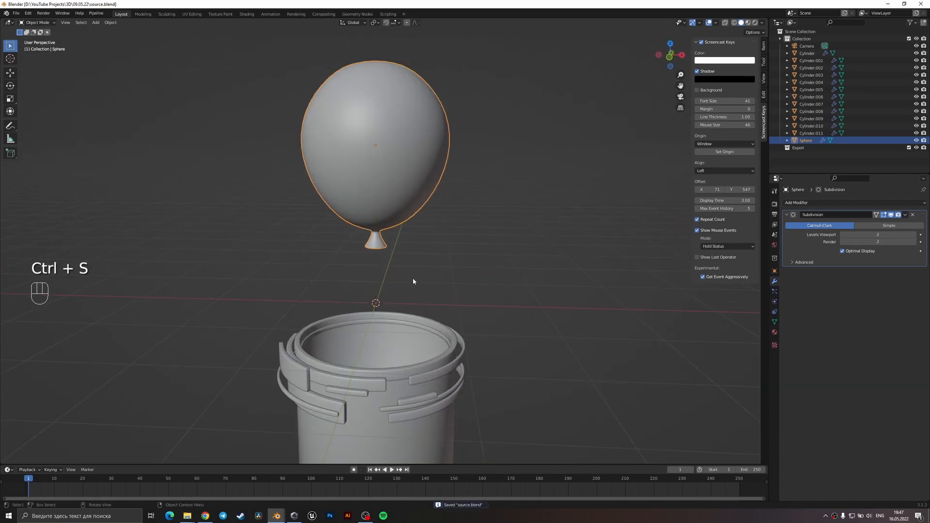
pyautogui.scroll(-2, 408, 286)
pyautogui.hotkey('shift', 'a')
pyautogui.hotkey('ctrl', 's')
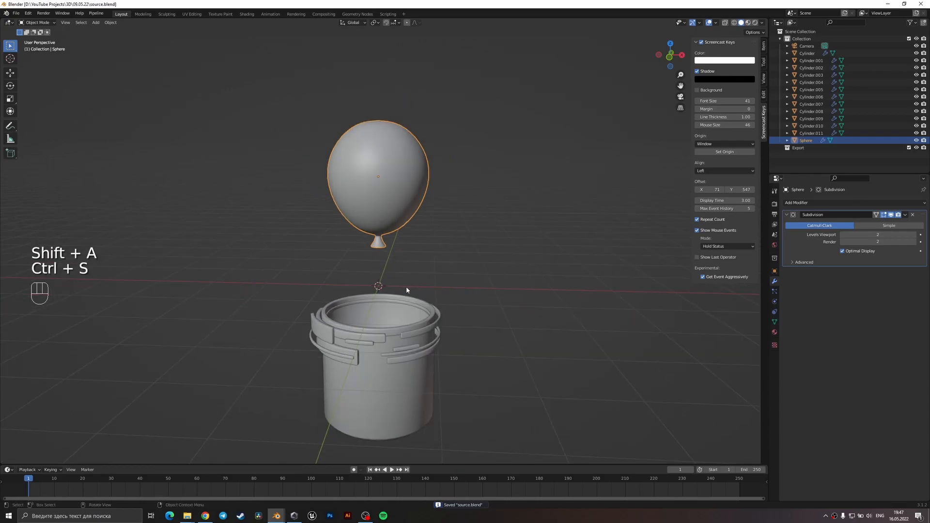
# Add a NURBS sphere and move it along X beside the cup.
pyautogui.hotkey('shift', 'a')
pyautogui.moveTo(377, 289)
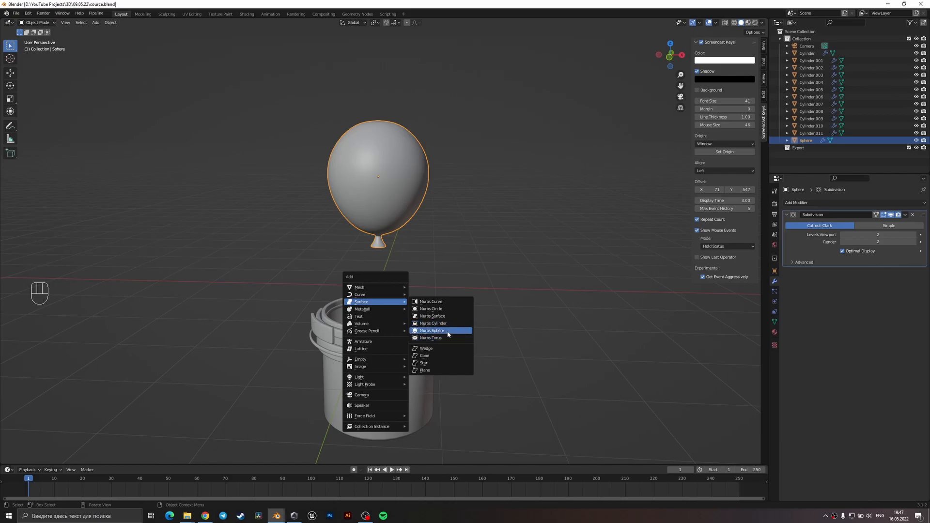
pyautogui.click(442, 331)
pyautogui.press('Tab')
# Try to dent the NURBS sphere by lowering its upper control points about 0.8 m along Z.
pyautogui.press('Tab')
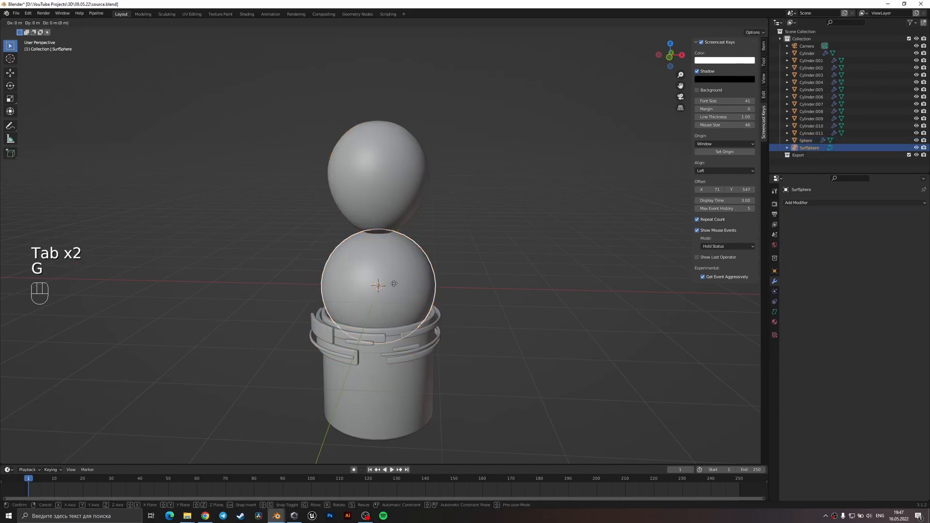
pyautogui.press('g')
pyautogui.press('x')
pyautogui.click(579, 300)
pyautogui.press('Tab')
pyautogui.keyDown('shift'); pyautogui.moveTo(585, 307); pyautogui.dragTo(479, 300, button='middle'); pyautogui.keyUp('shift')
pyautogui.press('1')
pyautogui.moveTo(472, 242); pyautogui.dragTo(433, 185)
pyautogui.moveTo(454, 232); pyautogui.dragTo(460, 207, button='middle')
pyautogui.press('g')
pyautogui.press('z')
pyautogui.click(460, 249)
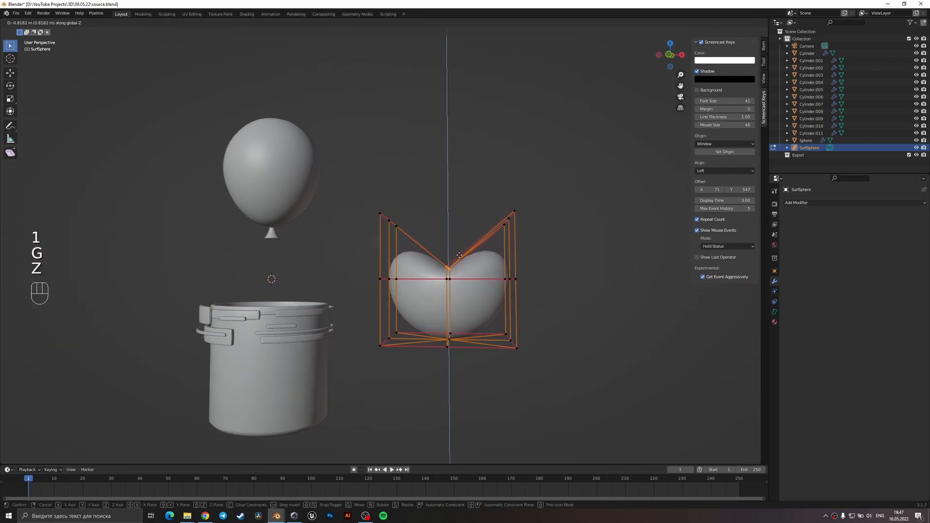
# Try scaling the NURBS sphere along Y.
pyautogui.press('Tab')
pyautogui.moveTo(504, 274); pyautogui.dragTo(565, 349, button='middle')
pyautogui.press('s')
pyautogui.press('x')
pyautogui.press('y')
pyautogui.click(484, 281)
# Delete the NURBS sphere and save the file.
pyautogui.moveTo(484, 281); pyautogui.dragTo(386, 251, button='middle')
pyautogui.press('Tab')
pyautogui.press('Tab')
pyautogui.press('Delete')
pyautogui.hotkey('ctrl', 's')
# Add a plane, isolate it in local view and open it for edge editing from the top.
pyautogui.hotkey('shift', 'a')
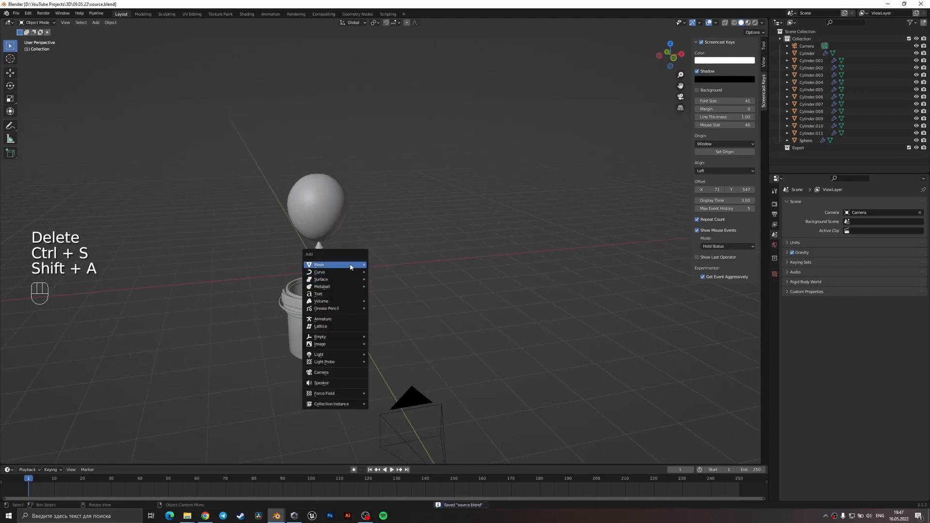
pyautogui.moveTo(352, 266)
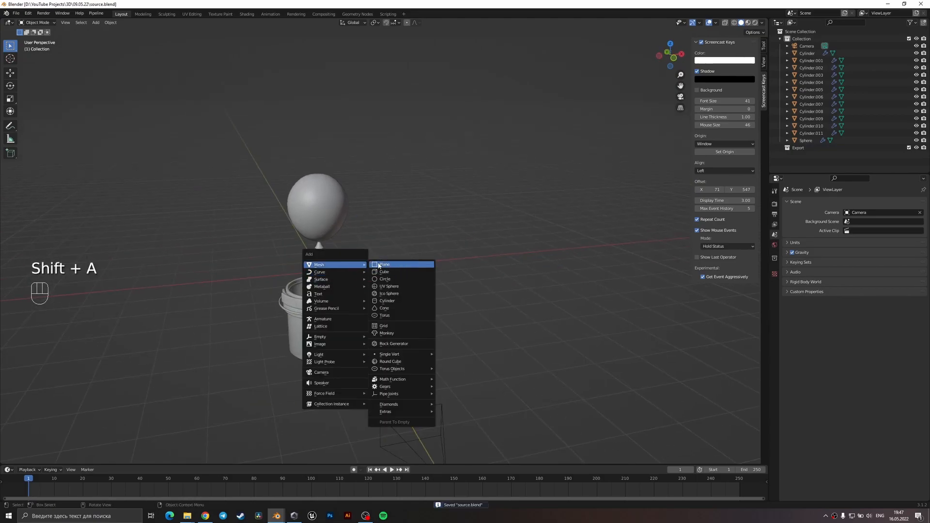
pyautogui.click(376, 265)
pyautogui.press('/')
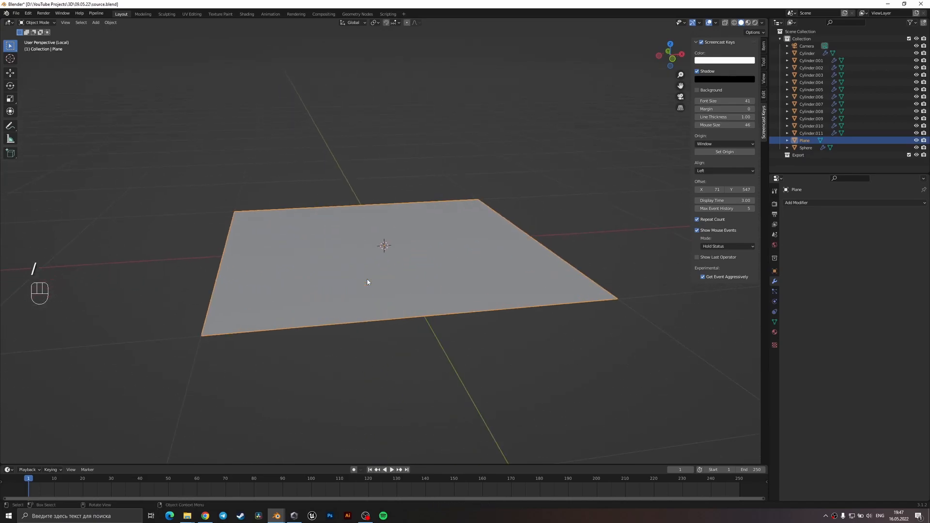
pyautogui.press('KP_7')
pyautogui.press('Tab')
pyautogui.press('2')
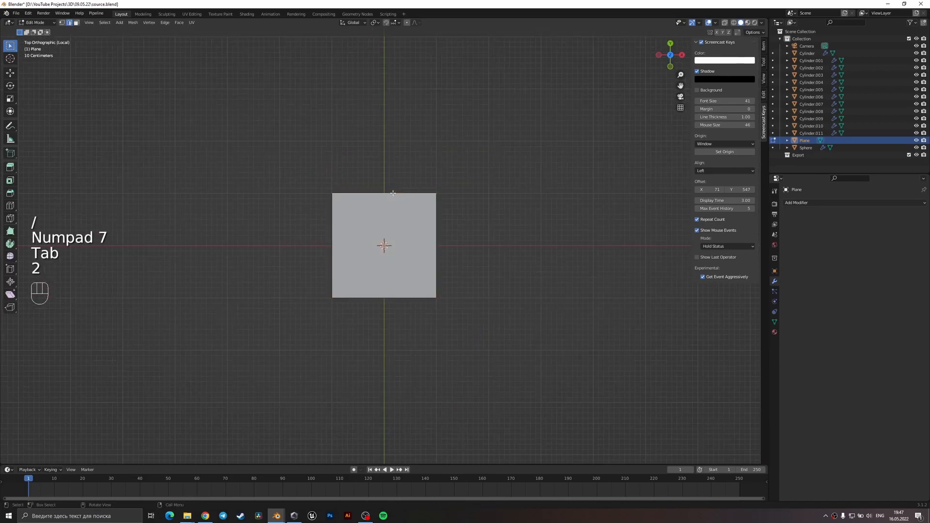
pyautogui.scroll(-2, 392, 193)
pyautogui.press('e')
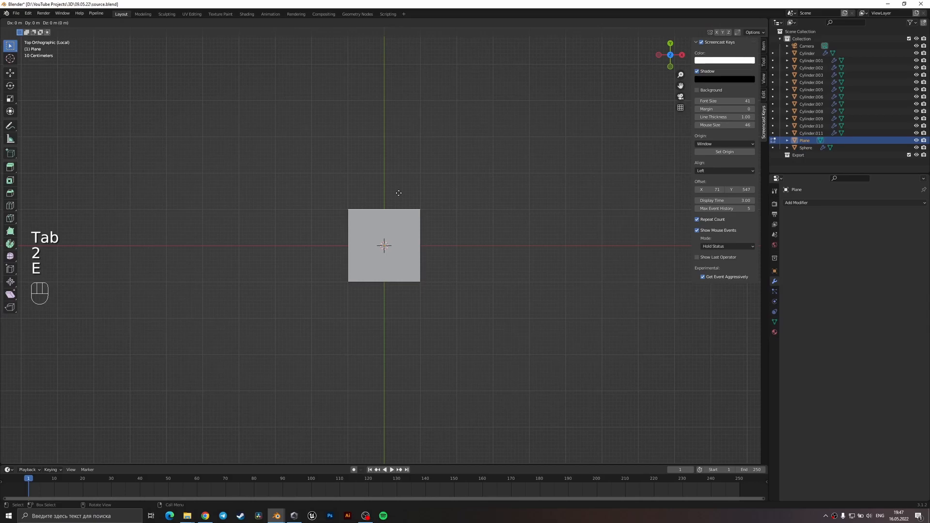
pyautogui.press('2')
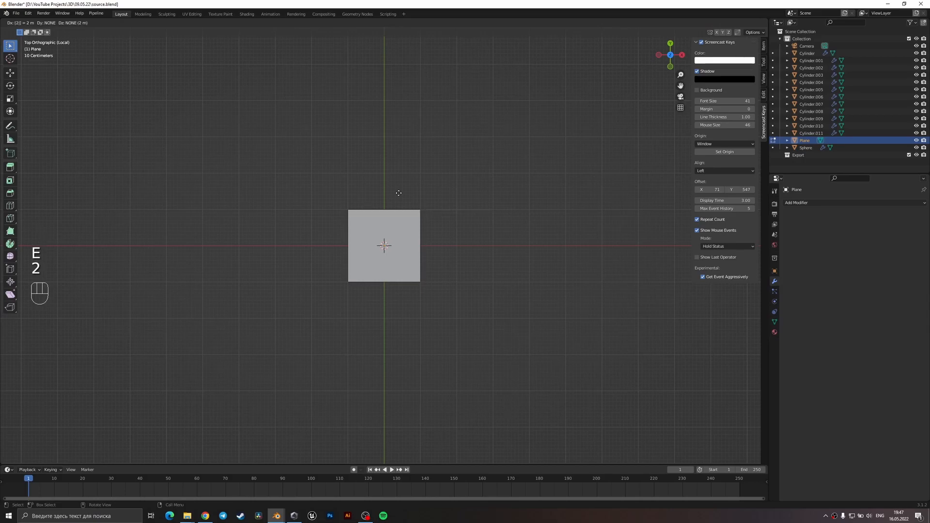
pyautogui.press('-')
pyautogui.rightClick(398, 193)
pyautogui.hotkey('ctrl', 'z')
# Extrude the plane's upper edge about 1 m along Y and its left edge about 1 m outward along X.
pyautogui.press('e')
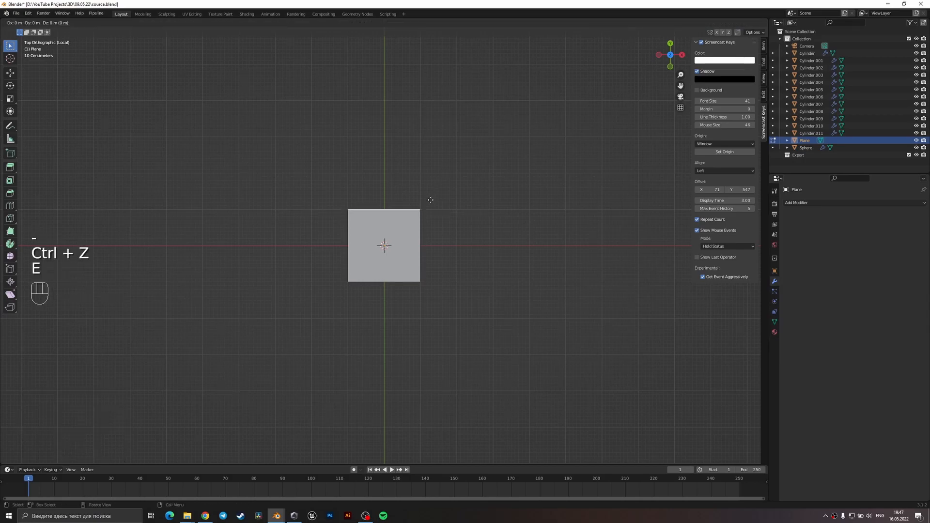
pyautogui.press('z')
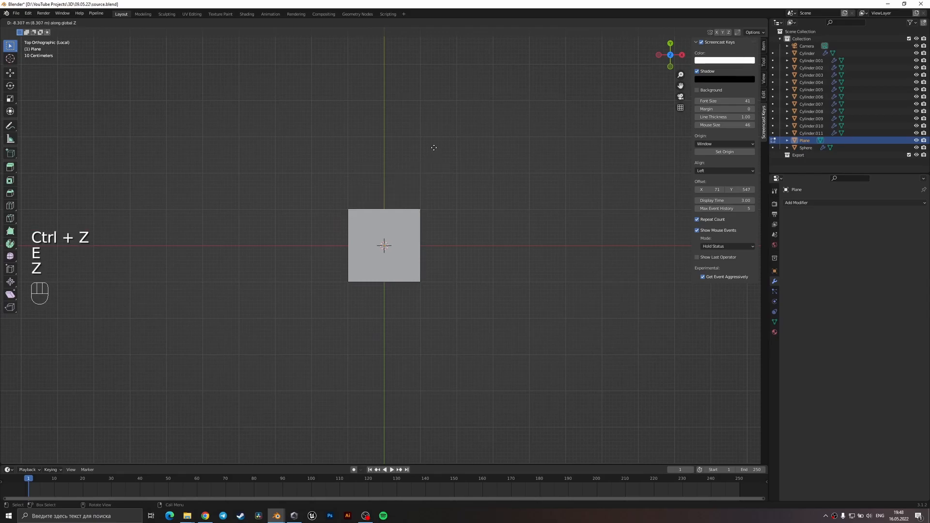
pyautogui.press('y')
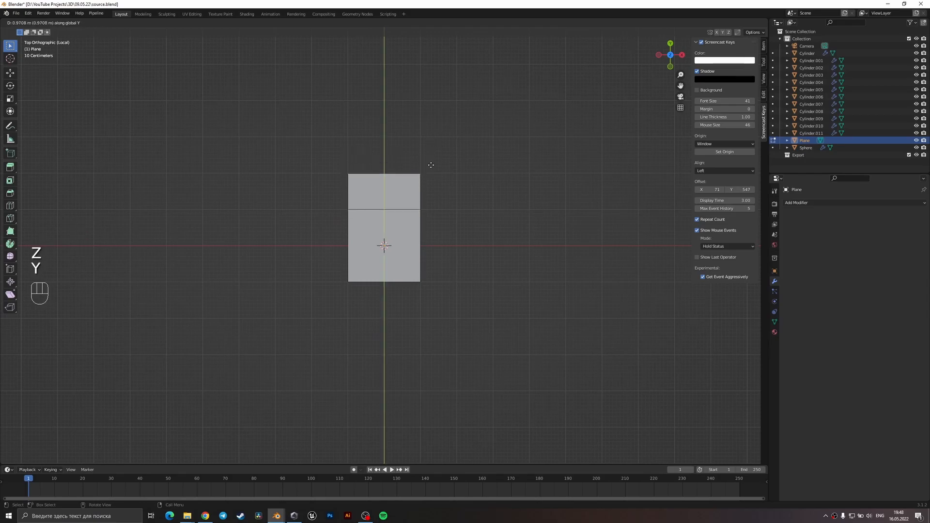
pyautogui.click(432, 164)
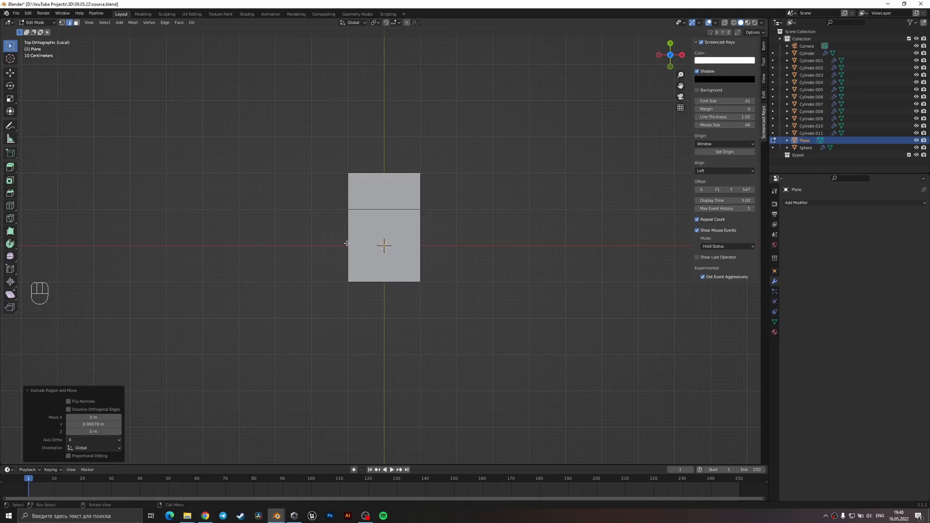
pyautogui.press('e')
pyautogui.press('x')
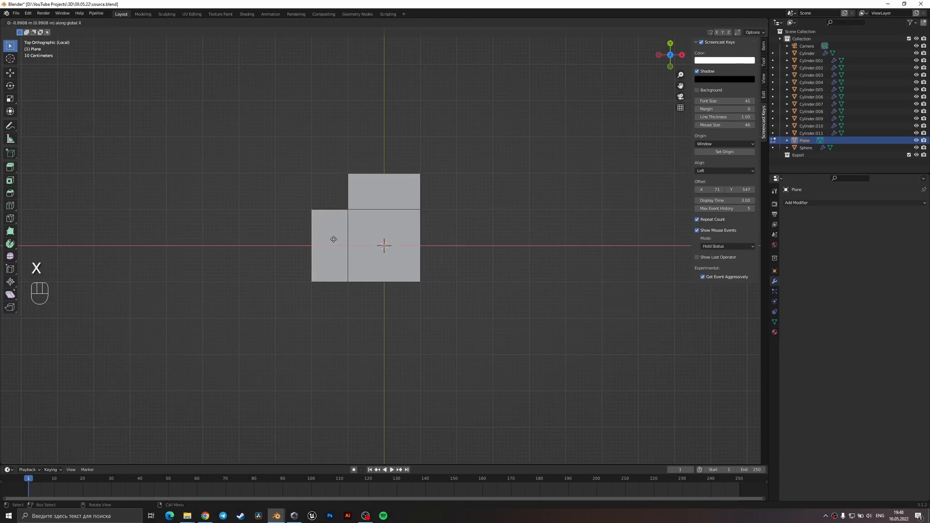
pyautogui.click(334, 238)
# Apply the plane's scale and rotate the object -90° about the Z axis.
pyautogui.press('Tab')
pyautogui.hotkey('ctrl', 'a')
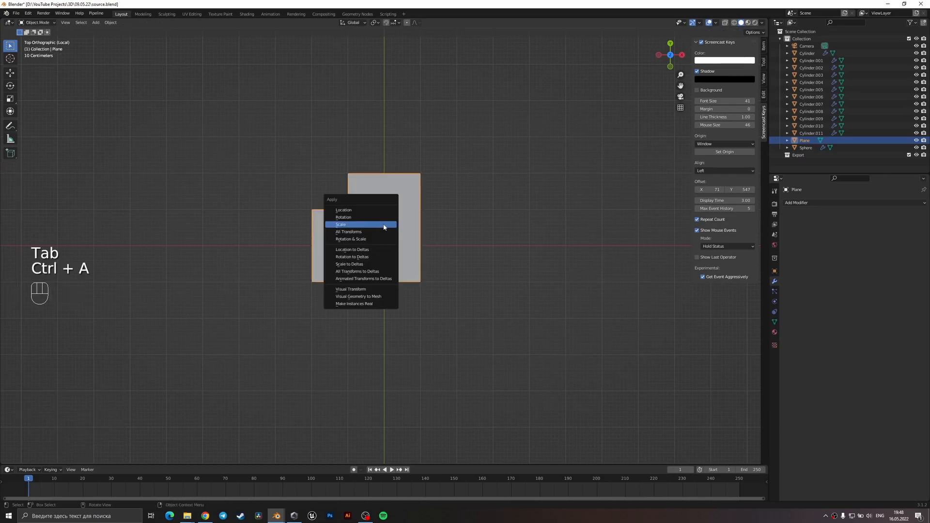
pyautogui.click(383, 224)
pyautogui.press('r')
pyautogui.press('x')
pyautogui.press('y')
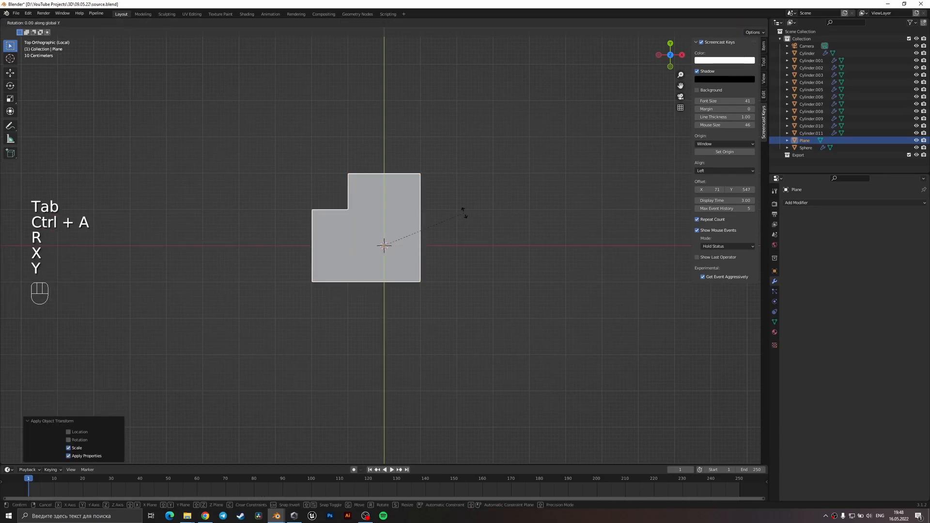
pyautogui.press('z')
pyautogui.press('9')
pyautogui.press('0')
pyautogui.press('-')
pyautogui.press('Return')
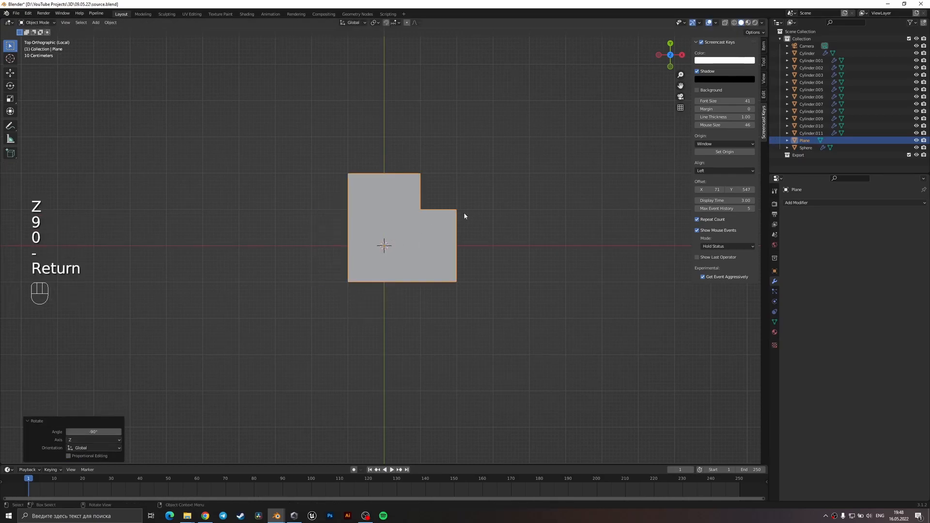
# Rotate the plane 45° about the Z axis so its two extensions point upward like a blocky heart.
pyautogui.press('r')
pyautogui.press('z')
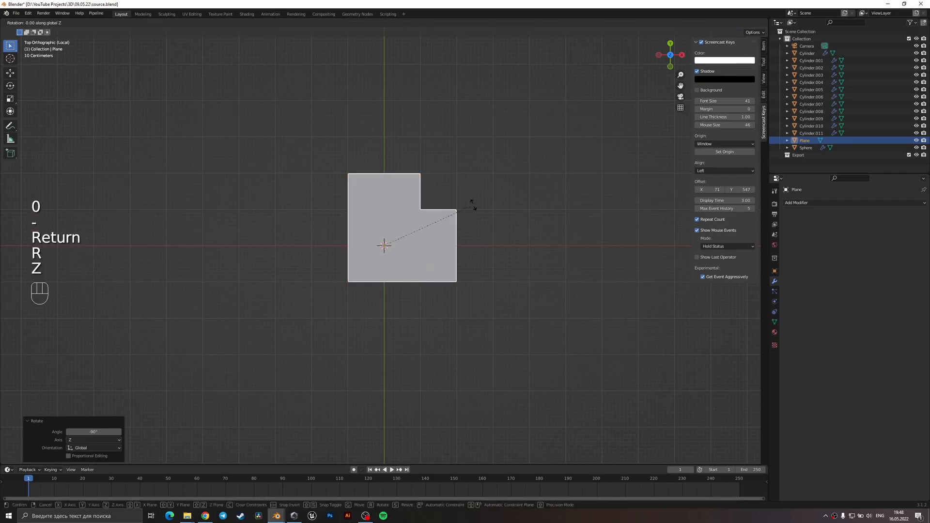
pyautogui.press('4')
pyautogui.press('5')
pyautogui.press('Return')
pyautogui.keyDown('shift'); pyautogui.moveTo(472, 205); pyautogui.dragTo(410, 237, button='middle'); pyautogui.keyUp('shift')
pyautogui.scroll(1, 410, 237)
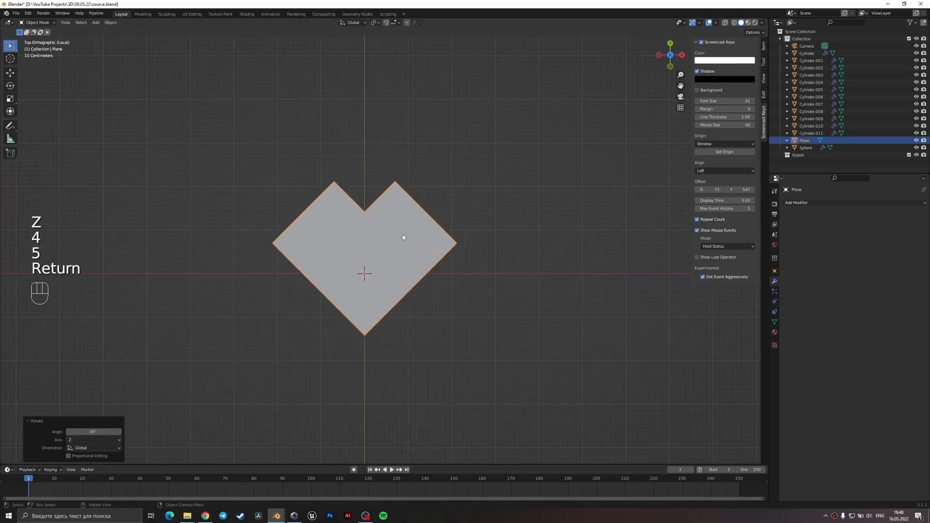
# Connect the heart's notch vertex to its bottom tip and delete the faces on the right half.
pyautogui.press('Tab')
pyautogui.press('1')
pyautogui.scroll(2, 356, 196)
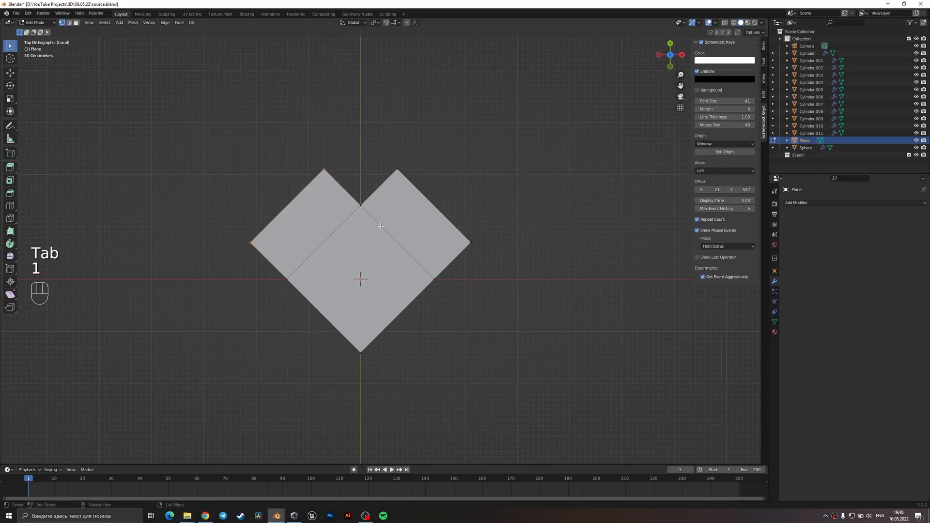
pyautogui.press('1')
pyautogui.press('shift')
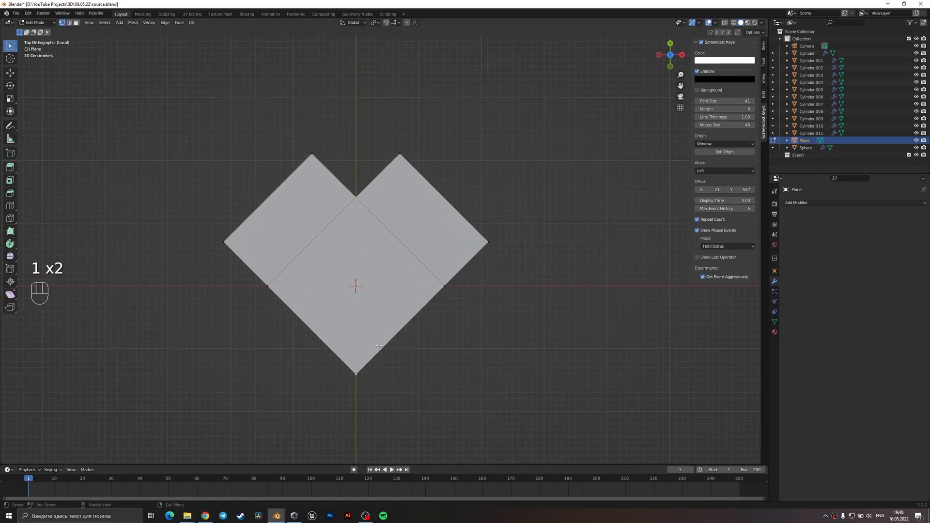
pyautogui.press('j')
pyautogui.press('3')
pyautogui.keyDown('shift'); pyautogui.click(417, 235); pyautogui.keyUp('shift')
pyautogui.press('x')
pyautogui.click(418, 236)
pyautogui.press('Tab')
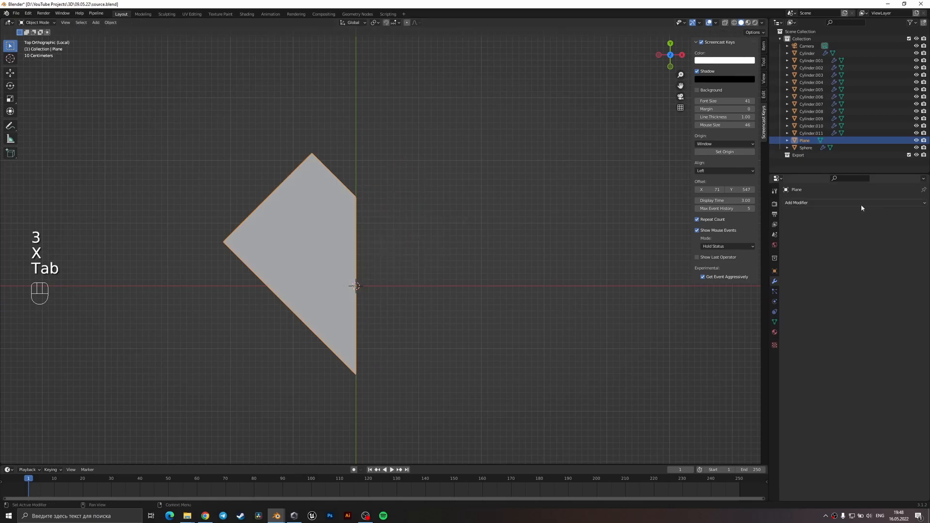
# Bevel the two outer corner vertices of the half heart with 4 segments and a width of about 1 m.
pyautogui.click(829, 202)
pyautogui.moveTo(324, 199)
pyautogui.mouseDown(button='middle')
pyautogui.moveTo(352, 188)
pyautogui.moveTo(318, 200)
pyautogui.mouseUp(button='middle')
pyautogui.press('Tab')
pyautogui.press('1')
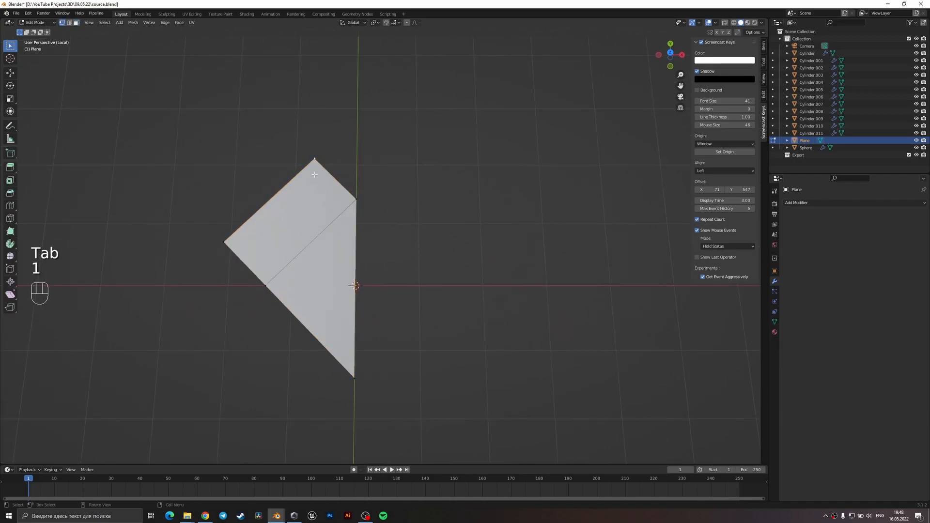
pyautogui.hotkey('ctrl', 'shift', 'b')
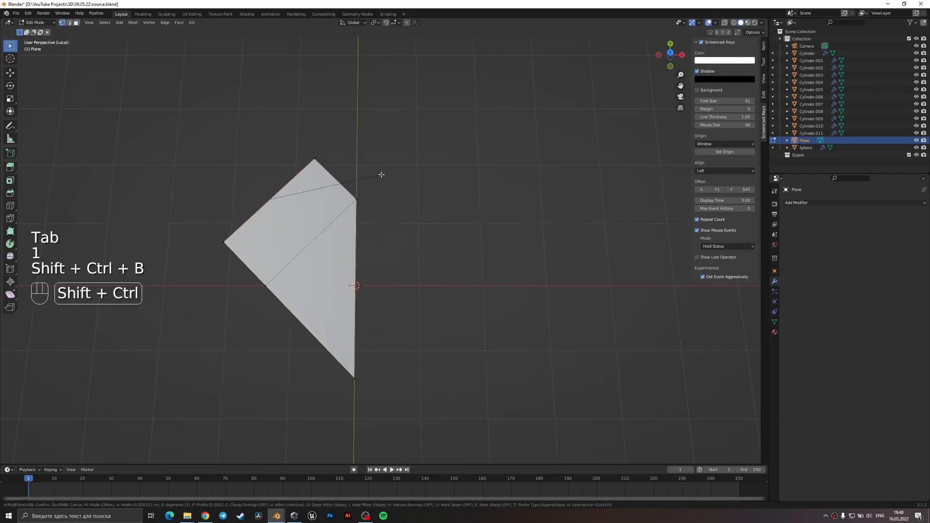
pyautogui.scroll(1, 432, 153)
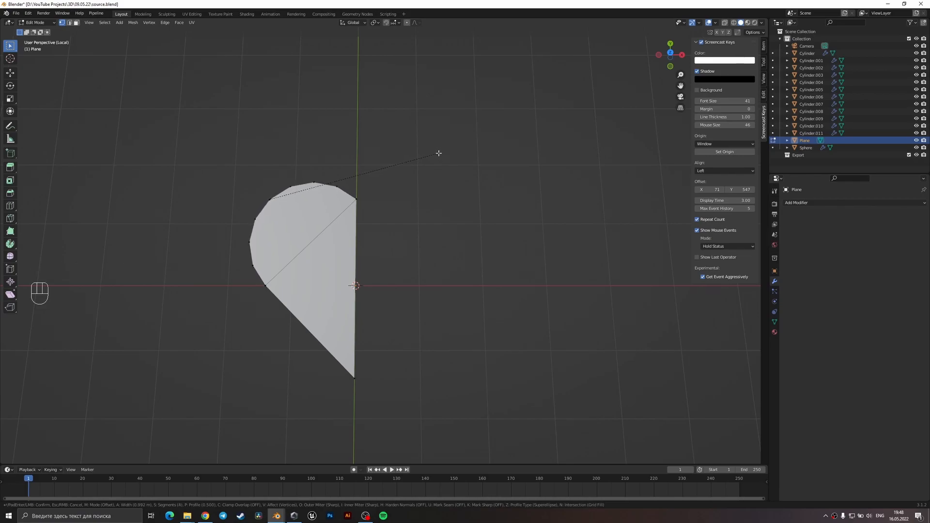
pyautogui.click(439, 153)
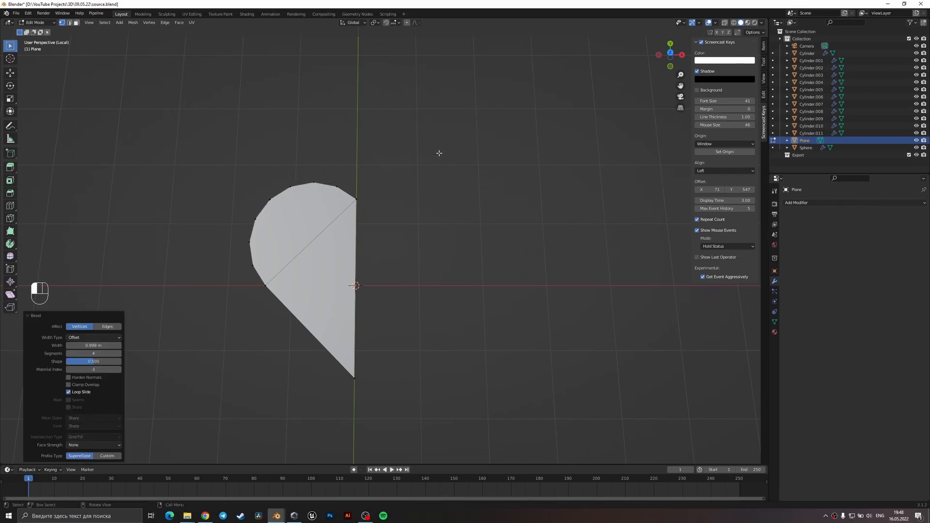
# Merge all vertices of the half heart by distance.
pyautogui.click(357, 377)
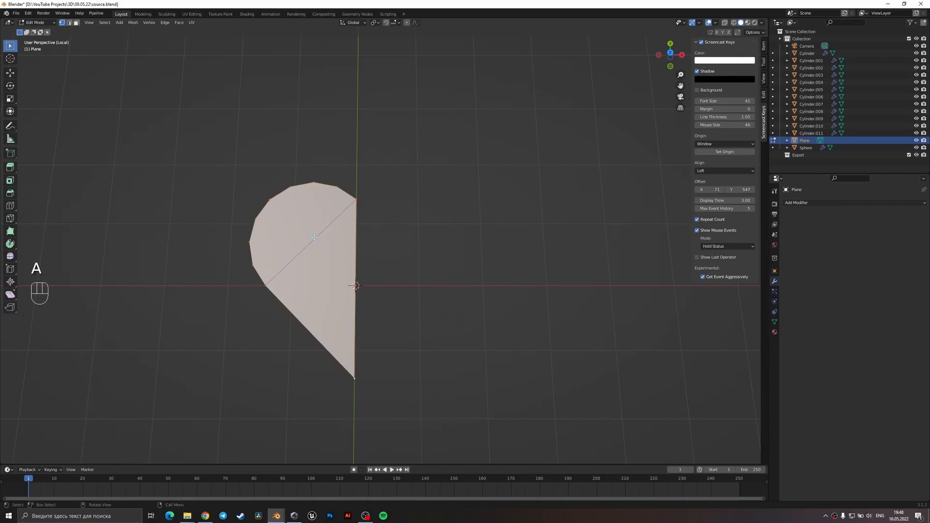
pyautogui.press('m')
pyautogui.click(288, 280)
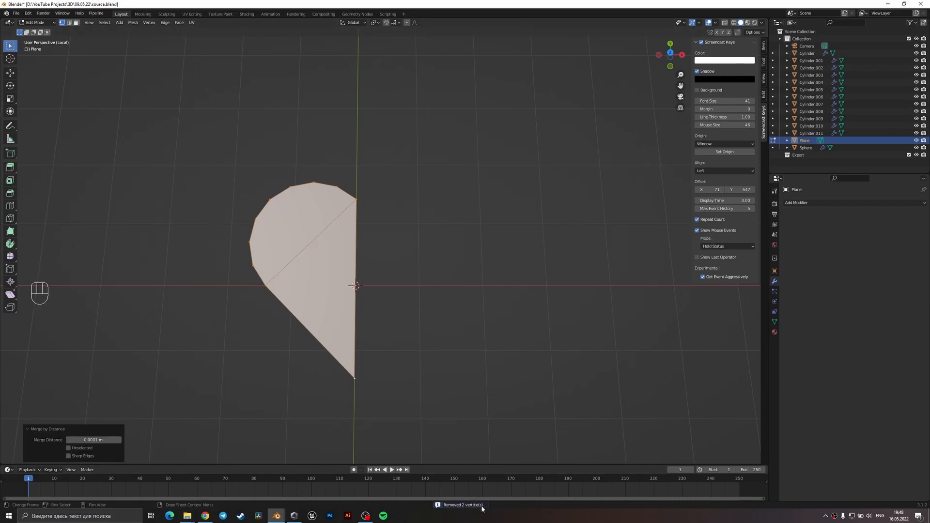
# Duplicate the outer outline edges without the centre edge, separate them into their own object and delete the original face object.
pyautogui.moveTo(320, 280); pyautogui.dragTo(329, 262, button='middle')
pyautogui.press('2')
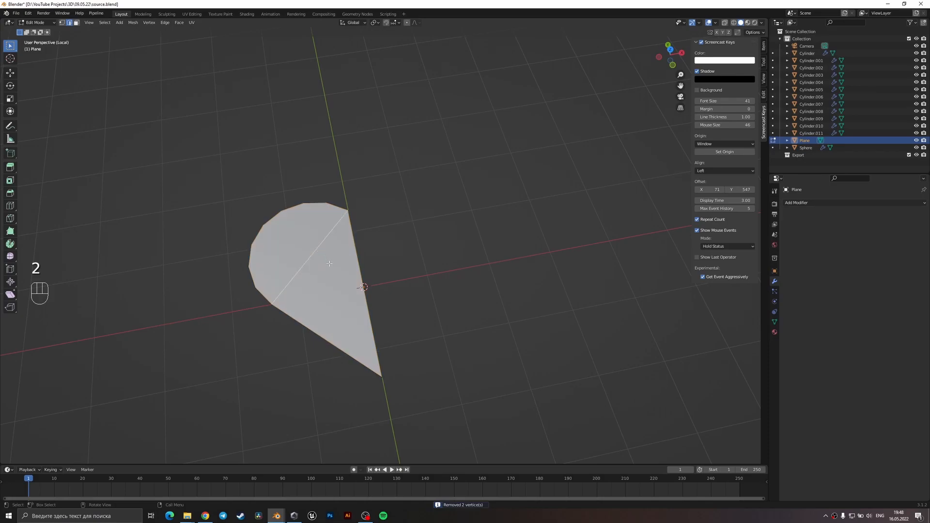
pyautogui.click(315, 330)
pyautogui.keyDown('shift'); pyautogui.click(322, 339); pyautogui.keyUp('shift')
pyautogui.keyDown('ctrl'); pyautogui.click(394, 273); pyautogui.keyUp('ctrl')
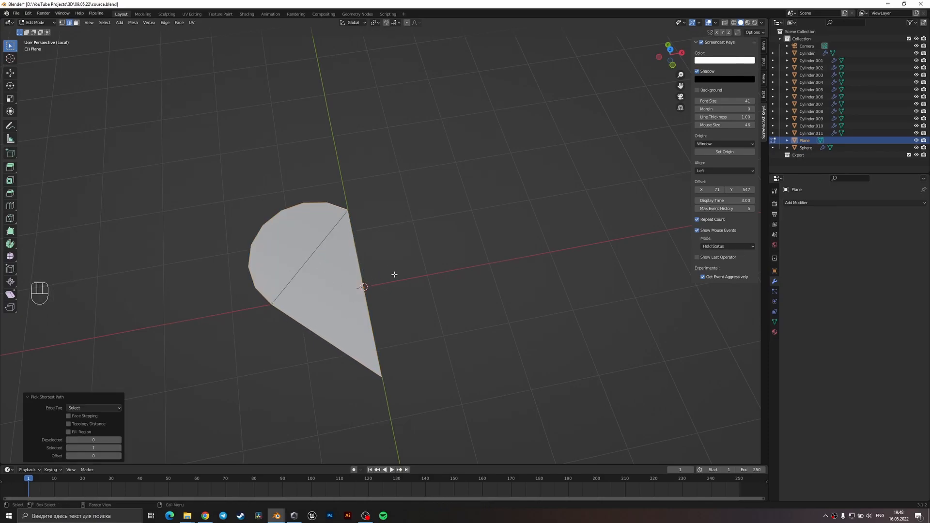
pyautogui.hotkey('shift', 'd')
pyautogui.rightClick(422, 259)
pyautogui.press('p')
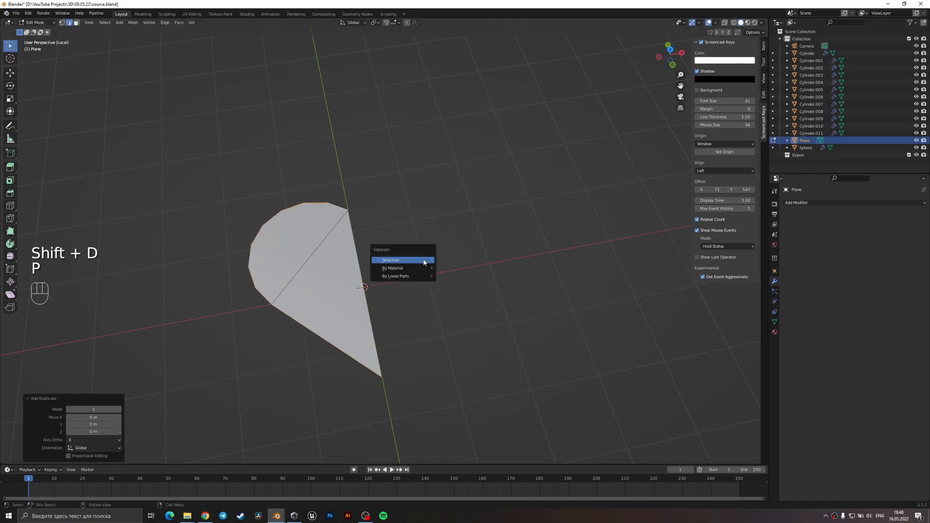
pyautogui.click(417, 260)
pyautogui.press('Tab')
pyautogui.press('Delete')
# Open the separated outline for vertex editing and add one centred cut to its long straight lower edge.
pyautogui.moveTo(365, 257); pyautogui.dragTo(287, 183)
pyautogui.press('Tab')
pyautogui.press('1')
pyautogui.click(385, 377)
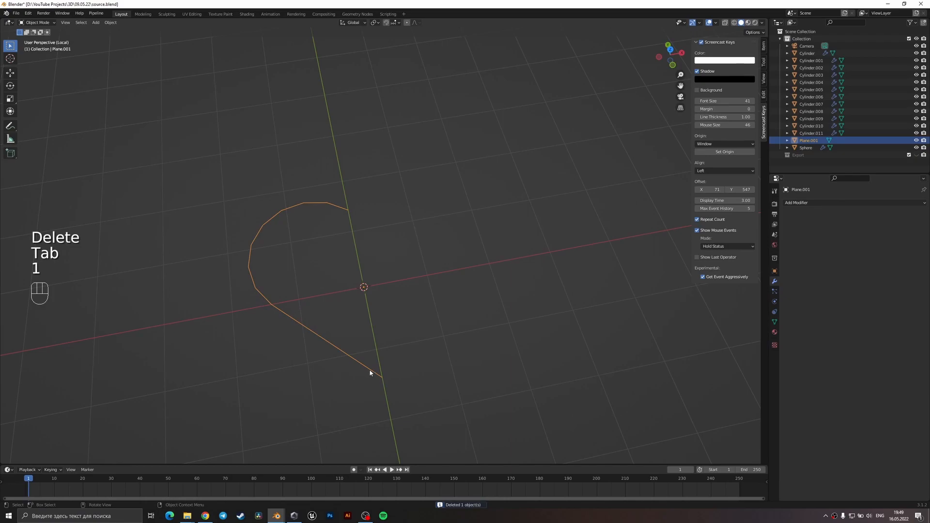
pyautogui.moveTo(373, 372); pyautogui.dragTo(382, 379, button='middle')
pyautogui.press('Tab')
pyautogui.press('Tab')
pyautogui.press('Tab')
pyautogui.press('1')
pyautogui.click(384, 381)
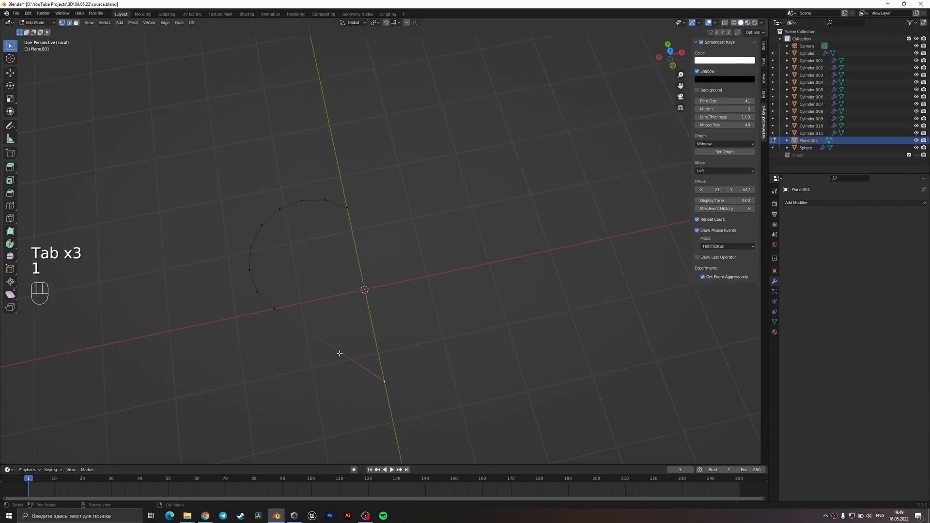
pyautogui.hotkey('ctrl', 'r')
pyautogui.click(336, 352)
pyautogui.rightClick(335, 352)
pyautogui.rightClick(336, 352)
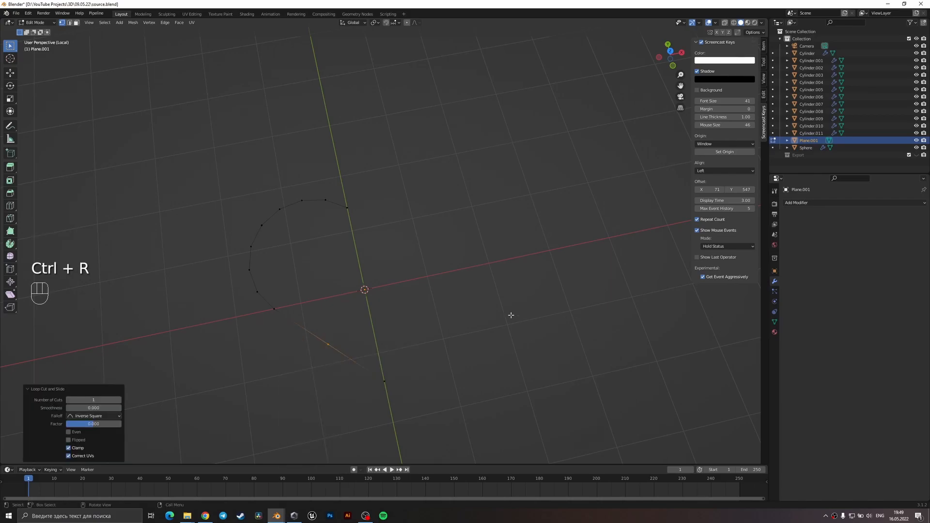
# Raise the outline's bottom tip vertex about 0.2 m along Y in top view.
pyautogui.press('KP_7')
pyautogui.click(353, 373)
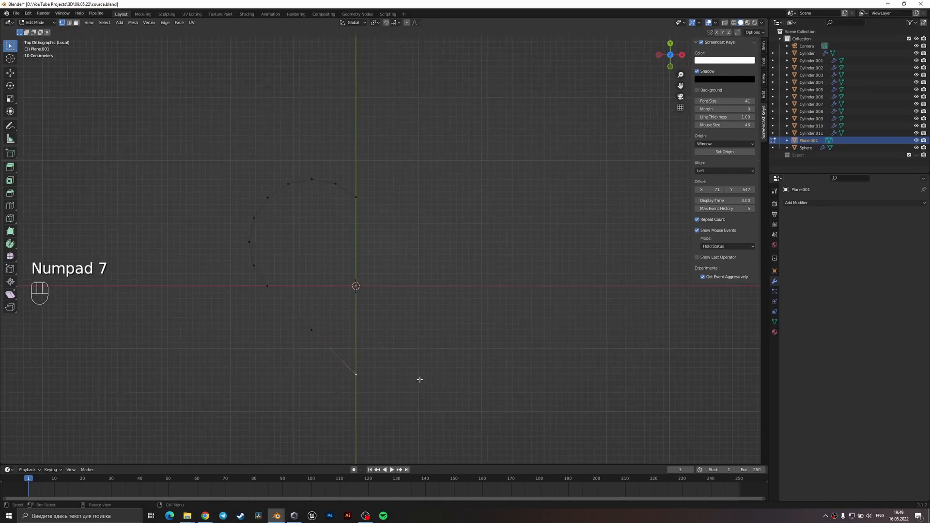
pyautogui.press('g')
pyautogui.press('y')
pyautogui.click(423, 370)
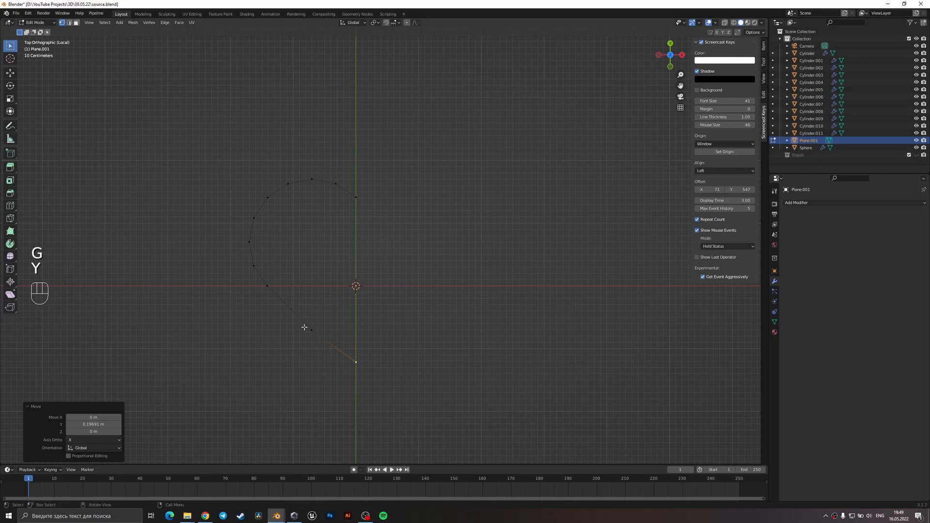
# Slide the added lower vertex along its edge toward the rounded lobe to soften the outline, and save the file.
pyautogui.press('g')
pyautogui.press('g')
pyautogui.click(353, 335)
pyautogui.press('Tab')
pyautogui.scroll(-2, 390, 359)
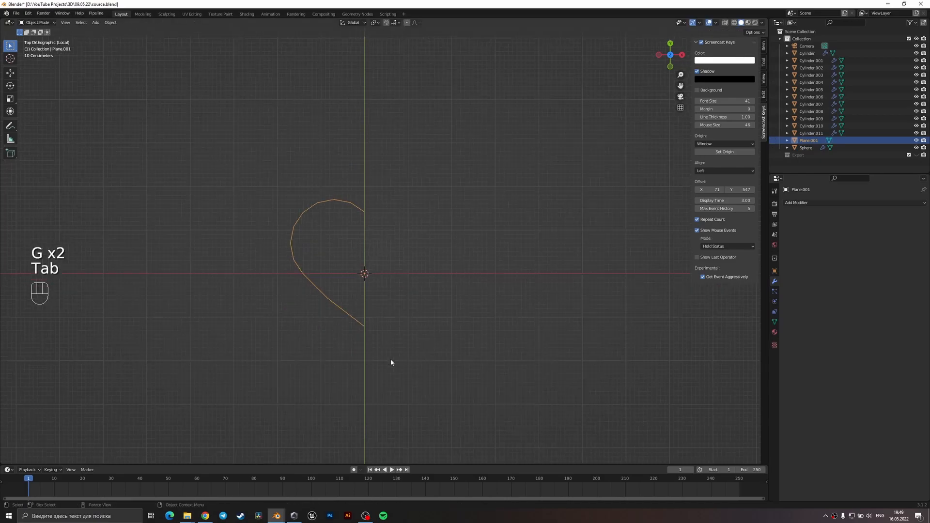
pyautogui.hotkey('ctrl', 's')
# Stand the half-heart outline upright by rotating it 90° about the X axis, and save the file.
pyautogui.moveTo(384, 246); pyautogui.dragTo(413, 155, button='middle')
pyautogui.press('r')
pyautogui.press('x')
pyautogui.press('9')
pyautogui.press('0')
pyautogui.press('Return')
pyautogui.hotkey('ctrl', 's')
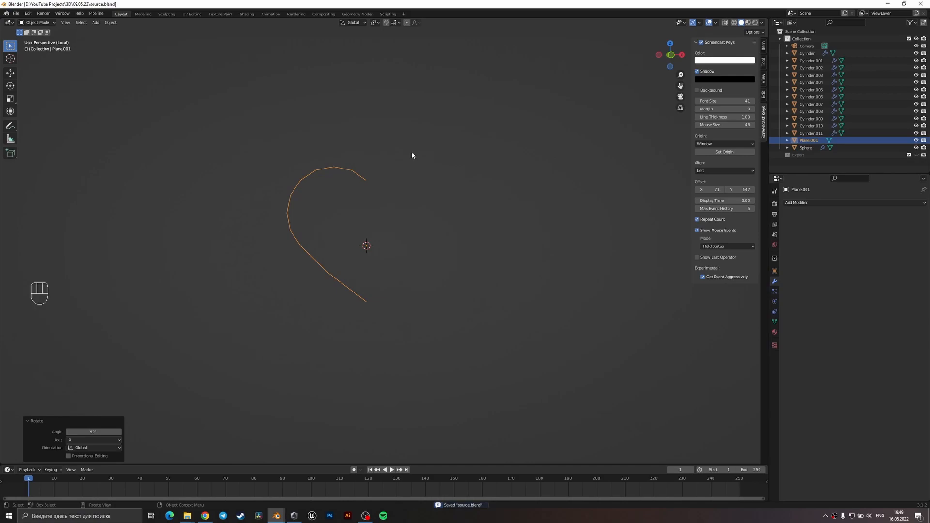
# Lower the half-heart outline about 0.27 m along Z in front view and save the file.
pyautogui.press('KP_1')
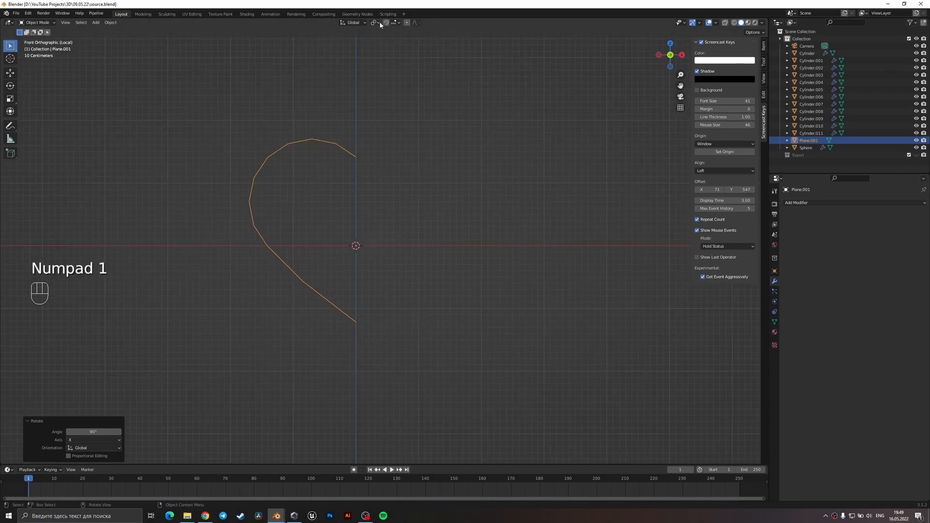
pyautogui.click(378, 22)
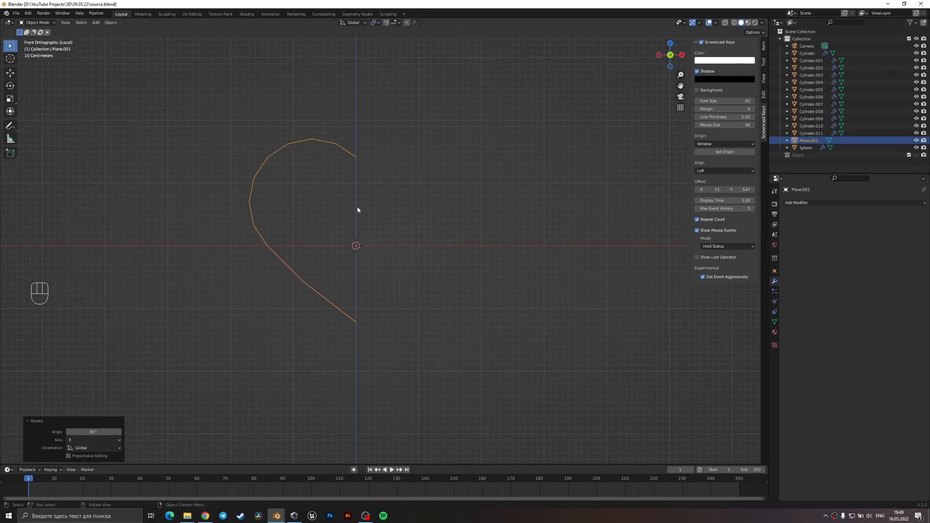
pyautogui.press('g')
pyautogui.press('z')
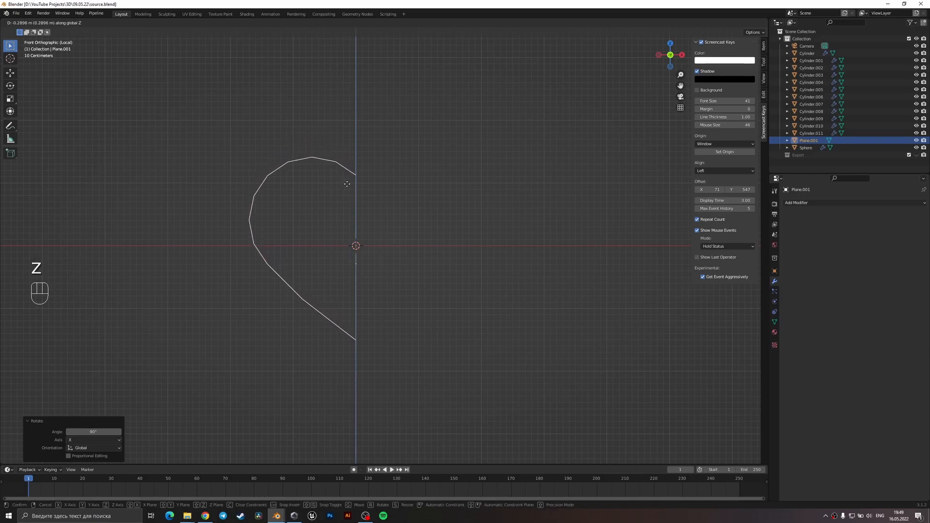
pyautogui.click(347, 182)
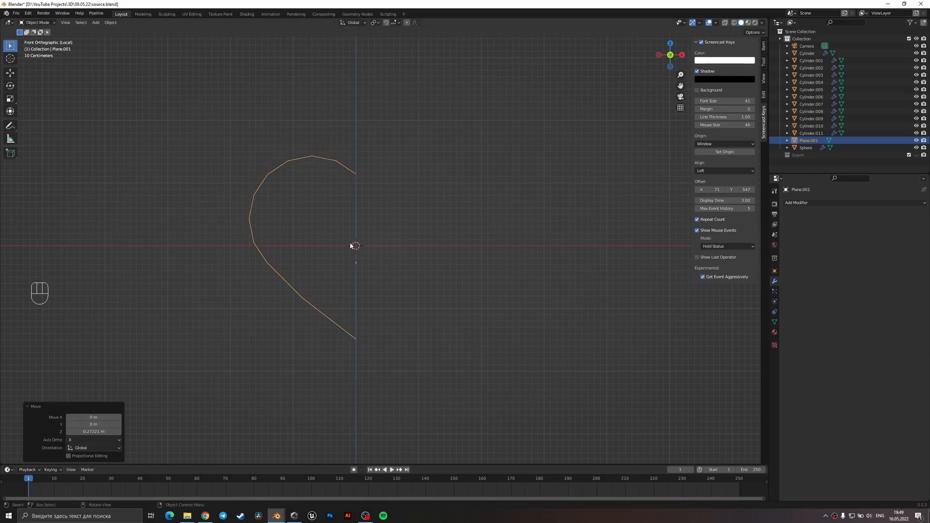
pyautogui.hotkey('ctrl', 's')
# Switch the half-heart outline to edge editing with its edges selected, and set the transform pivot to the 3D Cursor.
pyautogui.press('Tab')
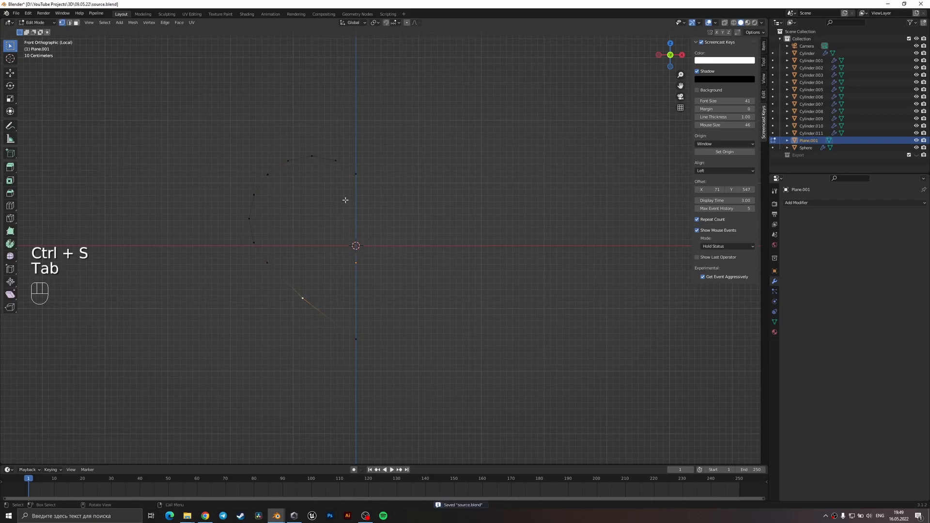
pyautogui.press('2')
pyautogui.keyDown('alt'); pyautogui.keyDown('shift'); pyautogui.click(277, 167); pyautogui.keyUp('shift'); pyautogui.keyUp('alt')
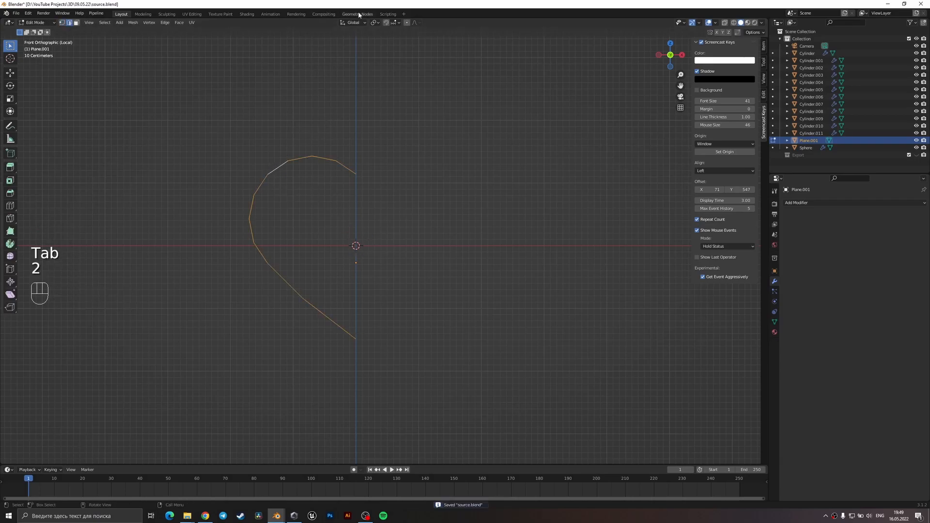
pyautogui.click(378, 22)
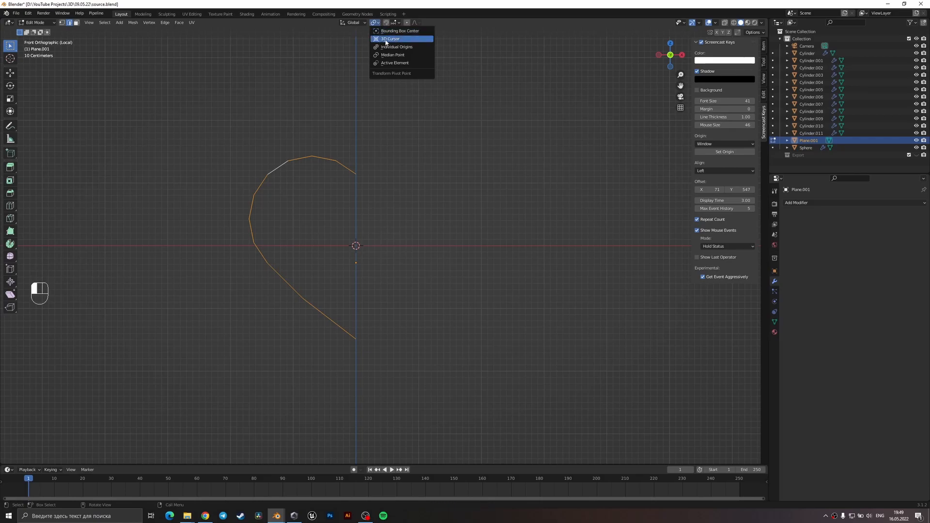
pyautogui.click(386, 39)
# Try extruding the outline's edges inward toward the 3D cursor at about 0.31 scale, and undo the extrusion.
pyautogui.press('e')
pyautogui.press('s')
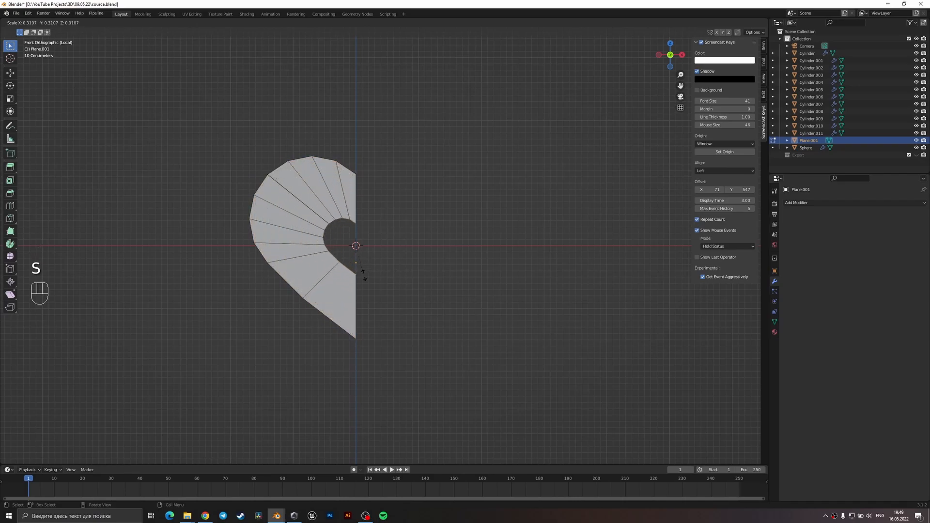
pyautogui.click(379, 272)
pyautogui.moveTo(383, 271); pyautogui.dragTo(377, 273, button='middle')
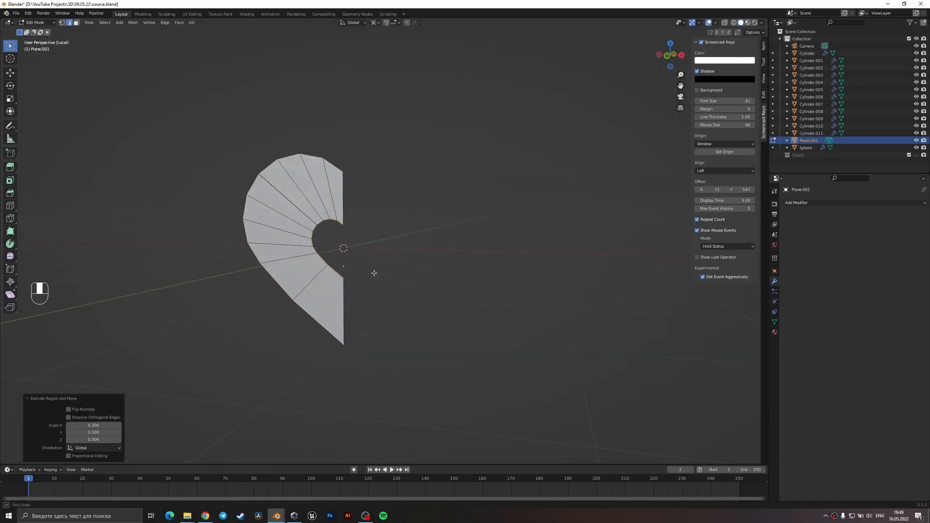
pyautogui.hotkey('ctrl', 'z')
# Extrude the outline about 0.43 m along negative Y in right view and scale the new edge loop to 0.942.
pyautogui.press('KP_3')
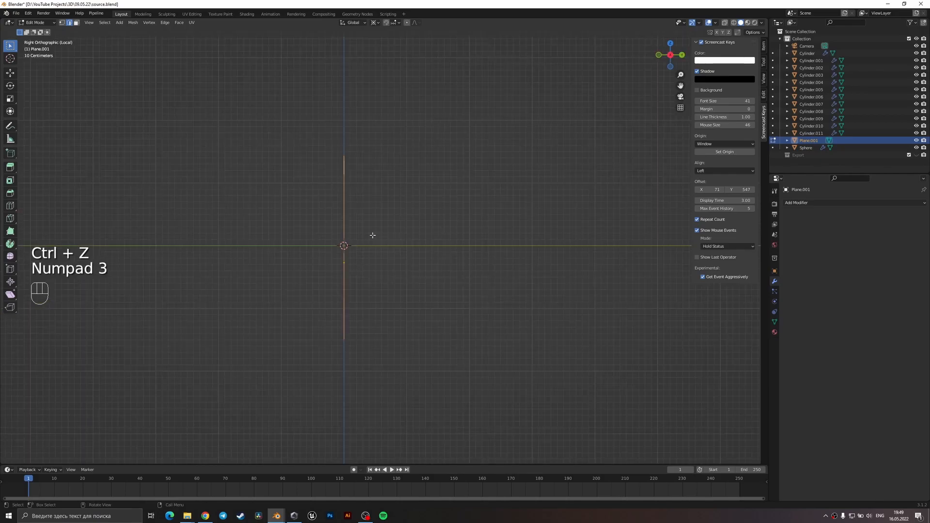
pyautogui.moveTo(365, 168); pyautogui.dragTo(417, 184, button='middle')
pyautogui.press('KP_3')
pyautogui.scroll(2, 419, 183)
pyautogui.keyDown('shift'); pyautogui.moveTo(448, 153); pyautogui.dragTo(444, 177, button='middle'); pyautogui.keyUp('shift')
pyautogui.press('e')
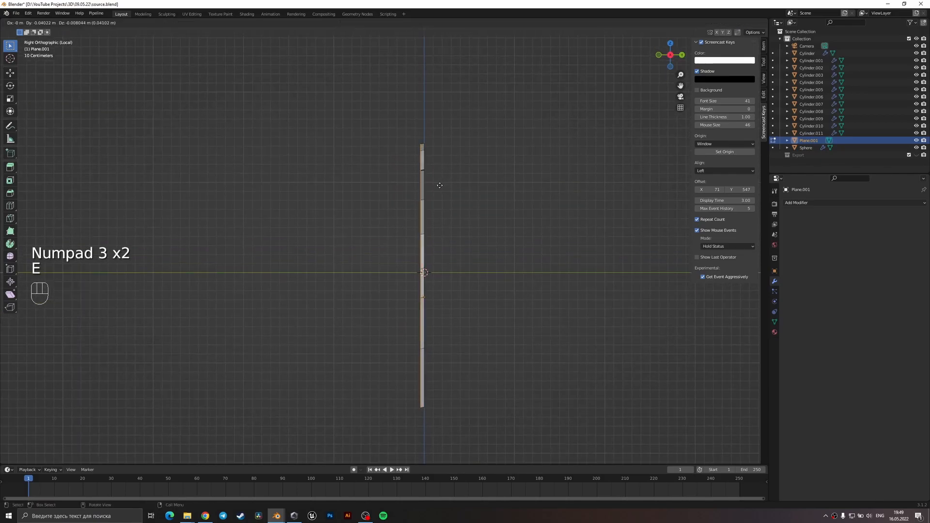
pyautogui.press('x')
pyautogui.press('y')
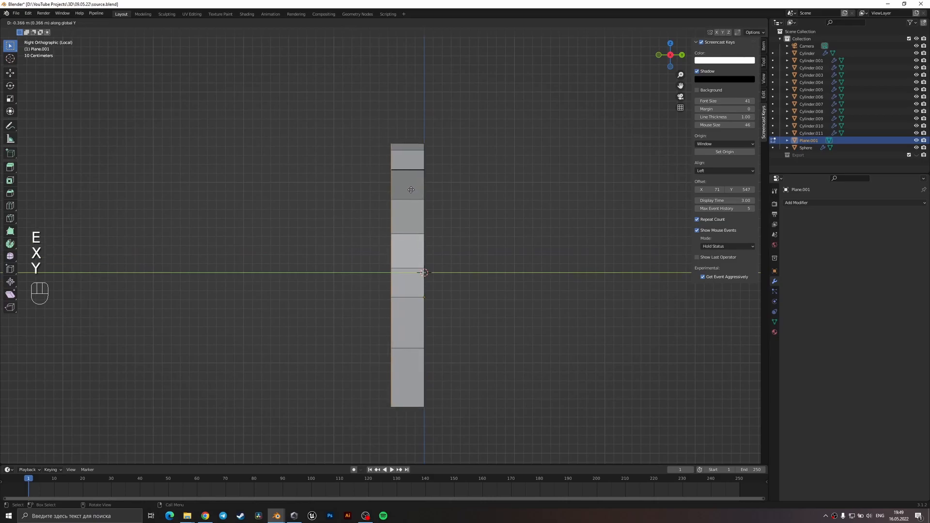
pyautogui.click(406, 190)
pyautogui.press('s')
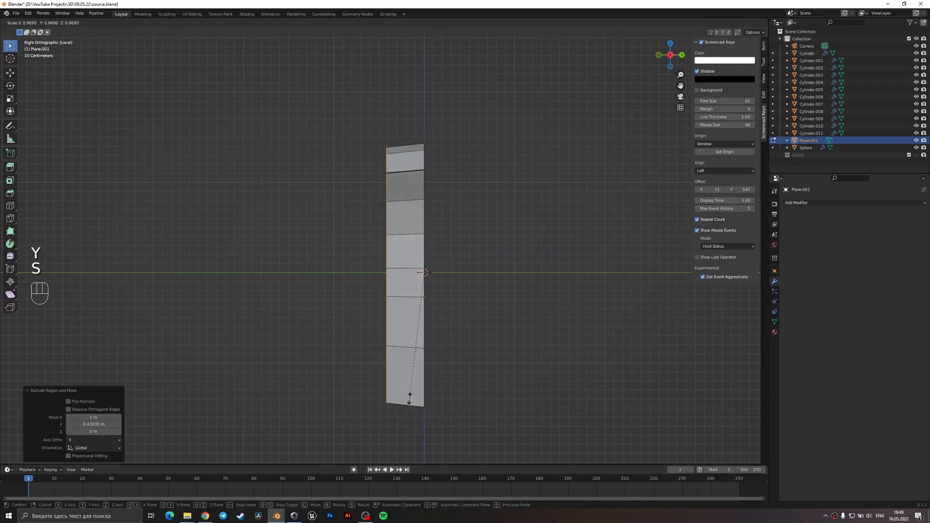
pyautogui.click(409, 395)
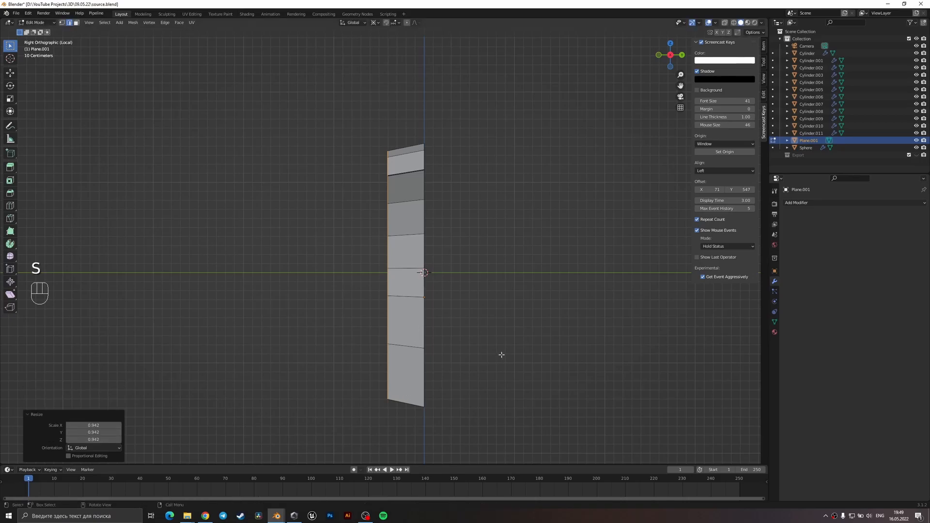
# Extrude a second ring about 0.43 m along negative Y and scale it to 0.791 to start rounding the side.
pyautogui.press('e')
pyautogui.press('y')
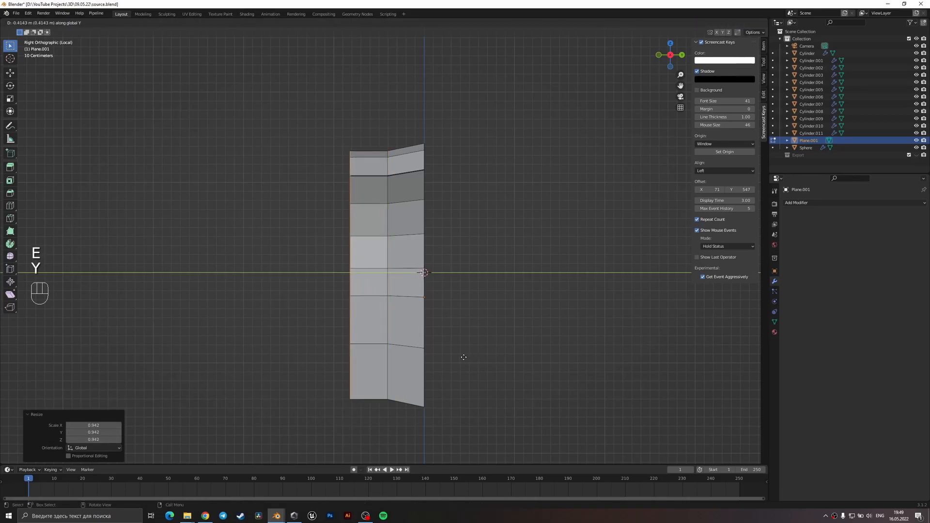
pyautogui.click(462, 357)
pyautogui.press('s')
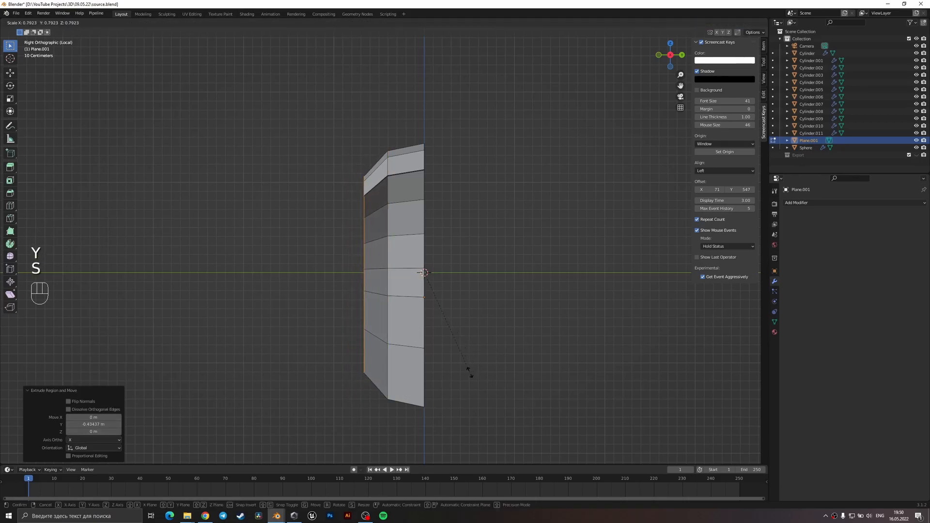
pyautogui.click(469, 372)
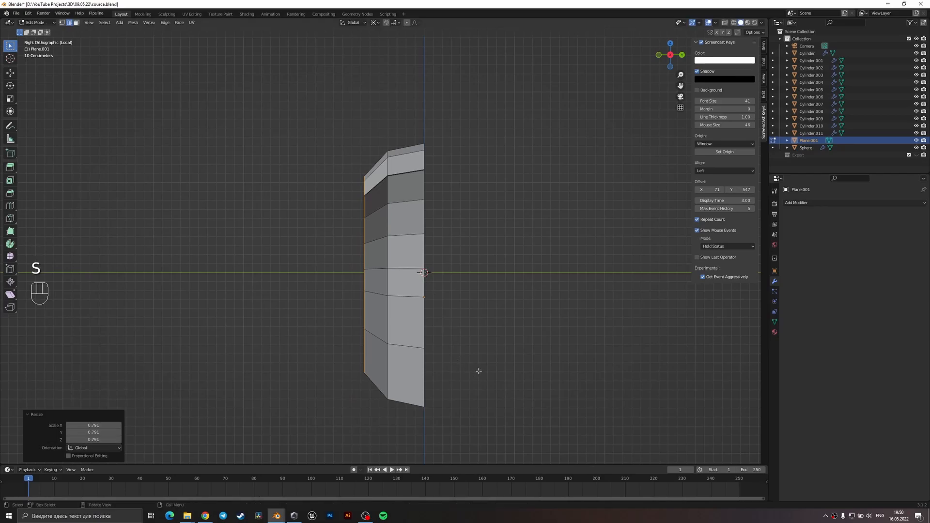
# Extrude a third ring about 0.40 m along negative Y and scale it to 0.75.
pyautogui.press('e')
pyautogui.press('y')
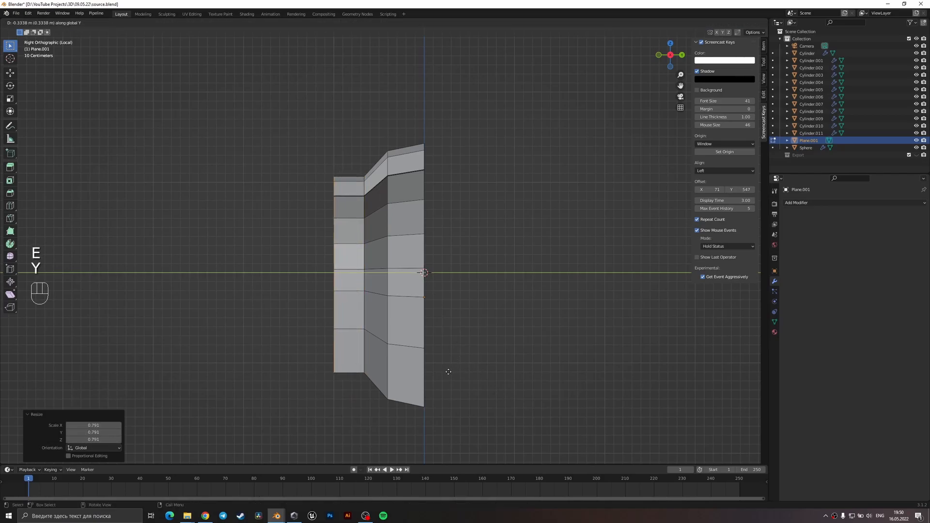
pyautogui.click(443, 371)
pyautogui.press('s')
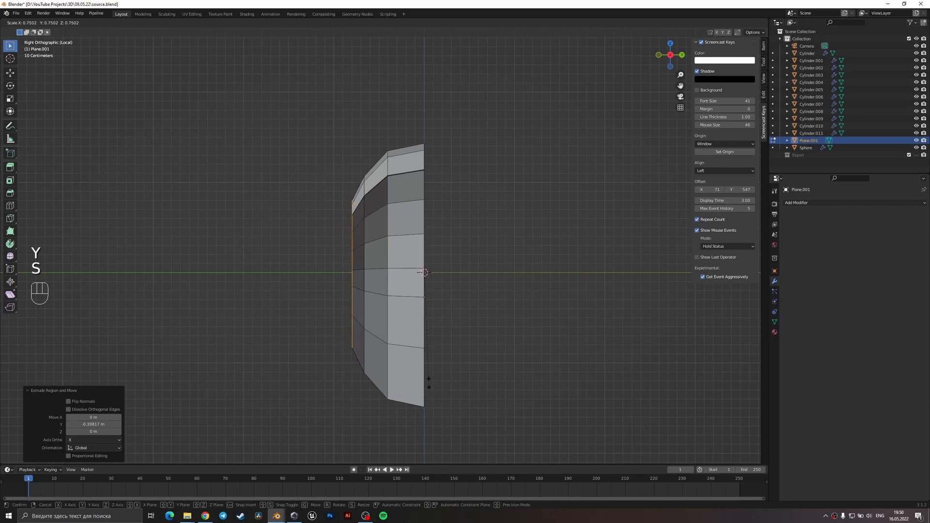
pyautogui.click(429, 383)
# Extrude a fourth ring along negative Y, scale it by 0.793 and again by 0.872, and move it about 0.18 m outward along Y.
pyautogui.press('e')
pyautogui.press('y')
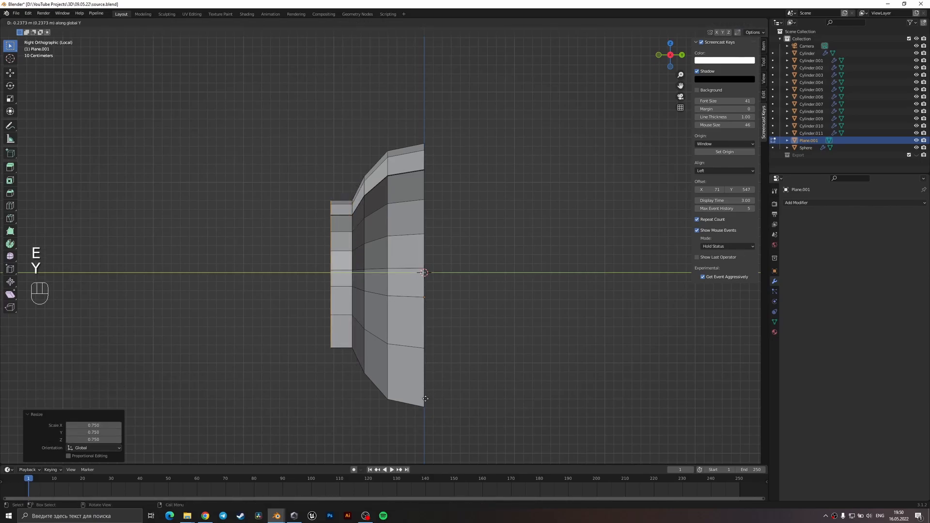
pyautogui.click(440, 420)
pyautogui.press('s')
pyautogui.click(408, 388)
pyautogui.press('s')
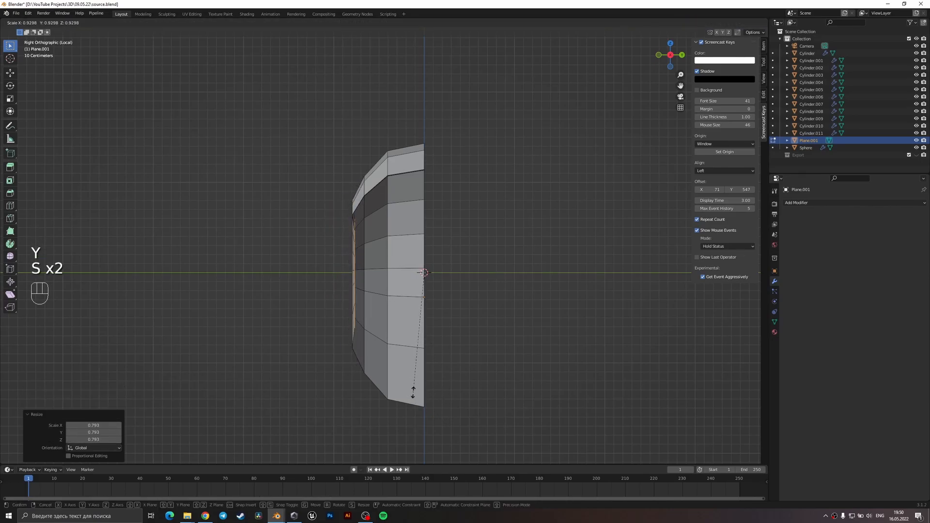
pyautogui.click(411, 385)
pyautogui.press('g')
pyautogui.press('x')
pyautogui.press('y')
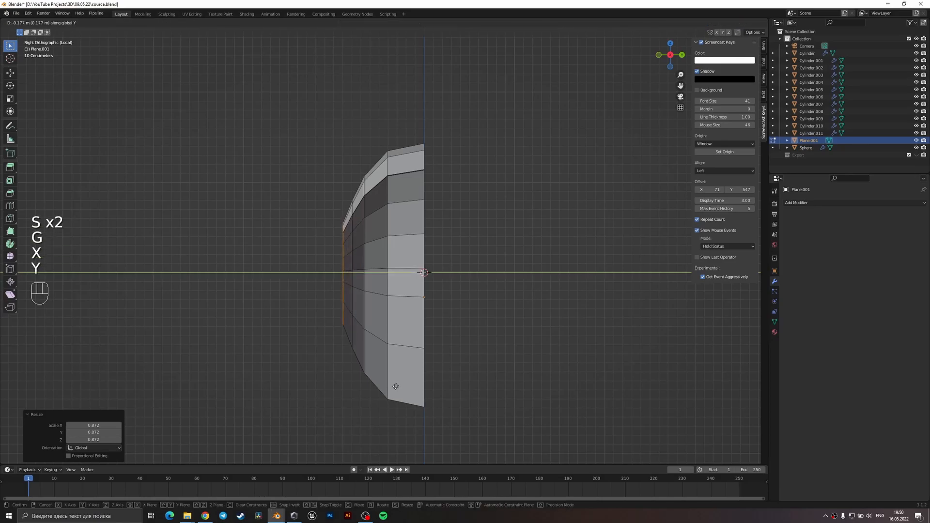
pyautogui.click(397, 386)
# Extrude a fifth ring about 0.18 m along negative Y, scale it to 0.555, and shift it farther outward along Y.
pyautogui.press('e')
pyautogui.press('y')
pyautogui.click(408, 392)
pyautogui.press('s')
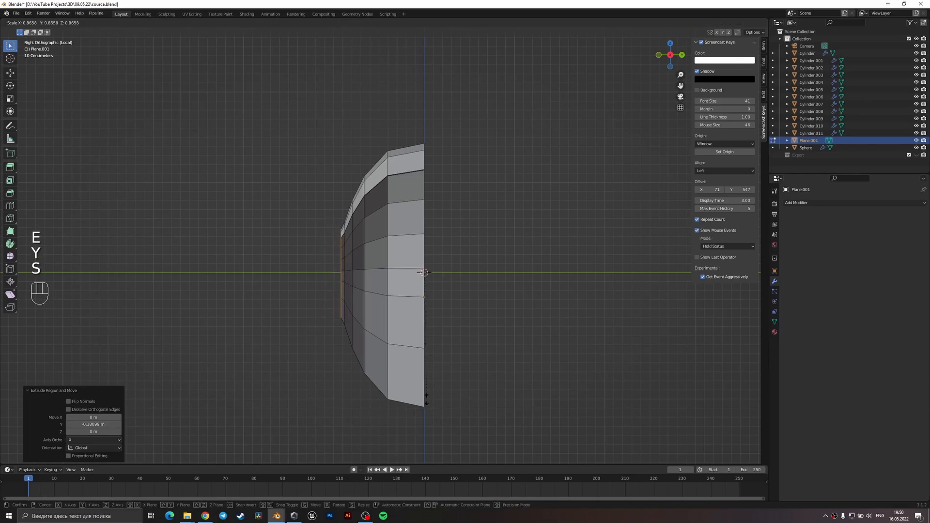
pyautogui.click(413, 354)
pyautogui.press('g')
pyautogui.press('y')
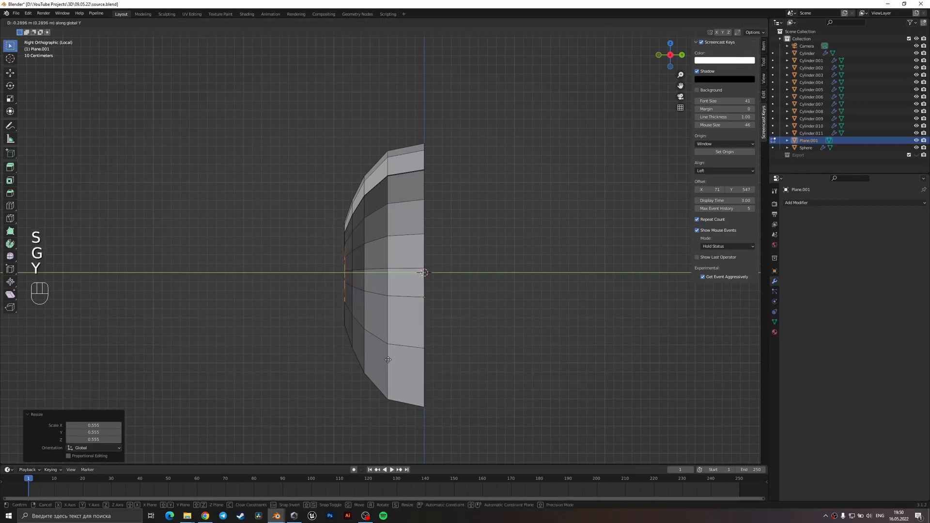
pyautogui.click(383, 361)
# Fill the small opening inside the last ring with a face, and merge all of the mesh's vertices by distance.
pyautogui.moveTo(382, 361); pyautogui.dragTo(382, 323, button='middle')
pyautogui.press('f')
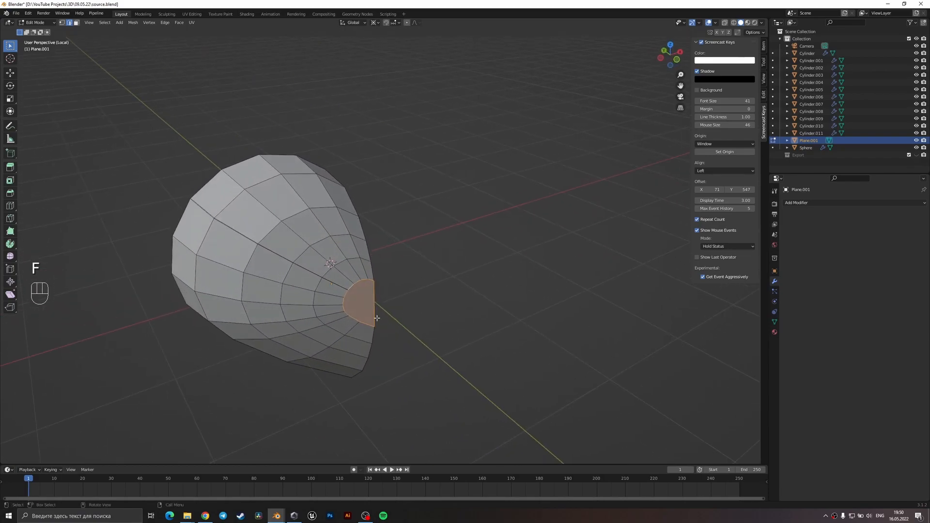
pyautogui.scroll(2, 342, 297)
pyautogui.keyDown('shift'); pyautogui.moveTo(194, 244); pyautogui.dragTo(336, 267, button='middle'); pyautogui.keyUp('shift')
pyautogui.scroll(1, 336, 266)
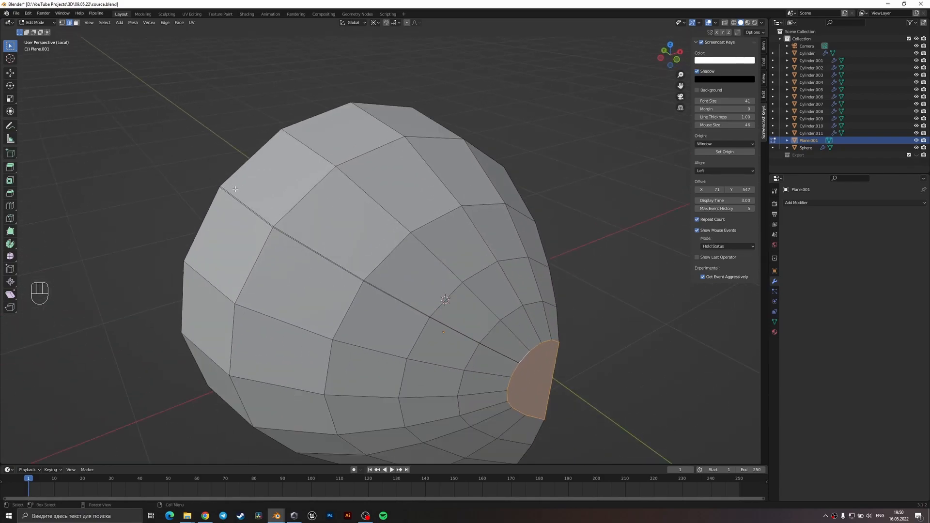
pyautogui.scroll(1, 280, 250)
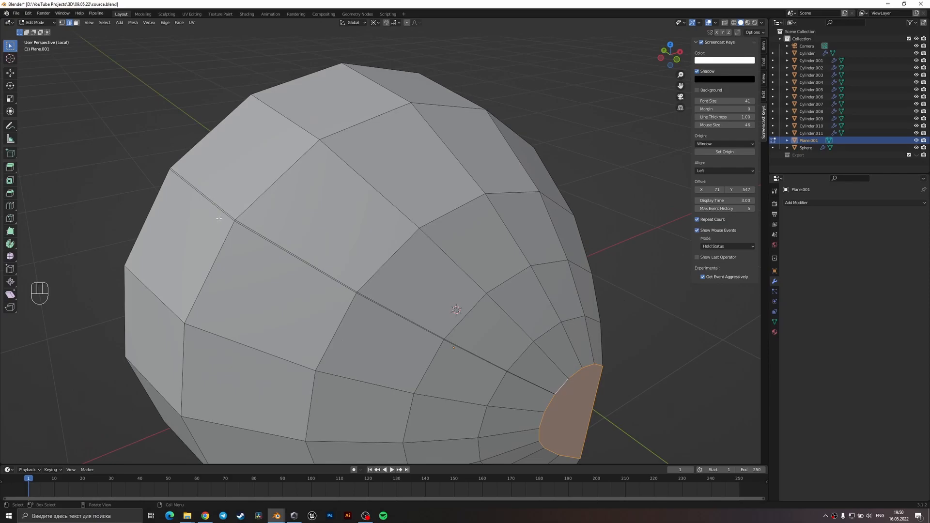
pyautogui.scroll(-1, 235, 227)
pyautogui.press('a')
pyautogui.press('m')
pyautogui.click(356, 286)
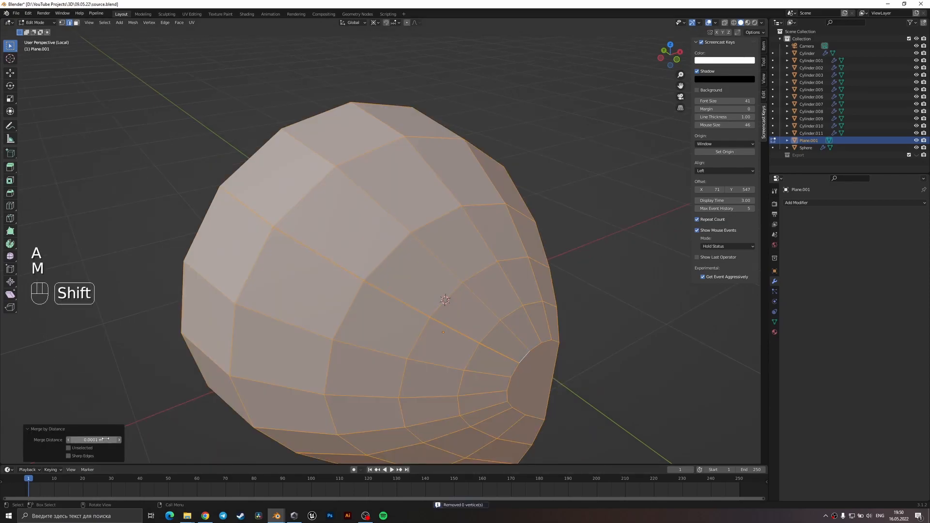
pyautogui.moveTo(368, 300); pyautogui.dragTo(389, 338, button='middle')
# Add a Mirror modifier to the half-heart in Object Mode, with only the Z axis enabled.
pyautogui.press('Tab')
pyautogui.press('KP_1')
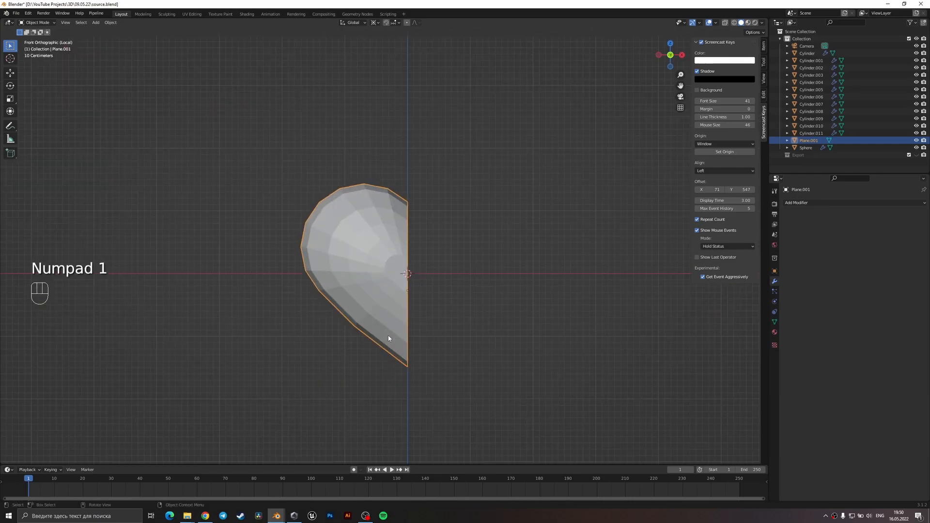
pyautogui.click(794, 202)
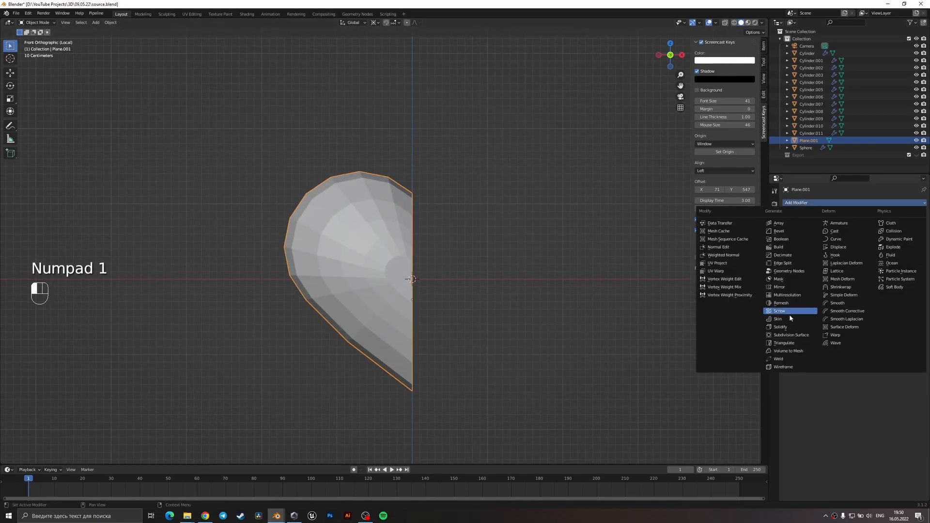
pyautogui.click(787, 287)
pyautogui.click(874, 235)
pyautogui.click(877, 226)
pyautogui.click(874, 234)
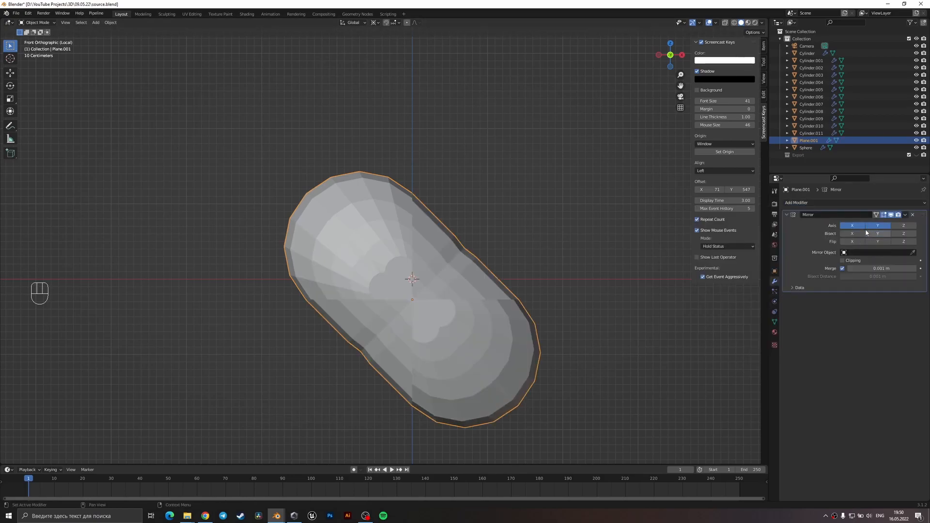
pyautogui.click(851, 228)
pyautogui.click(879, 226)
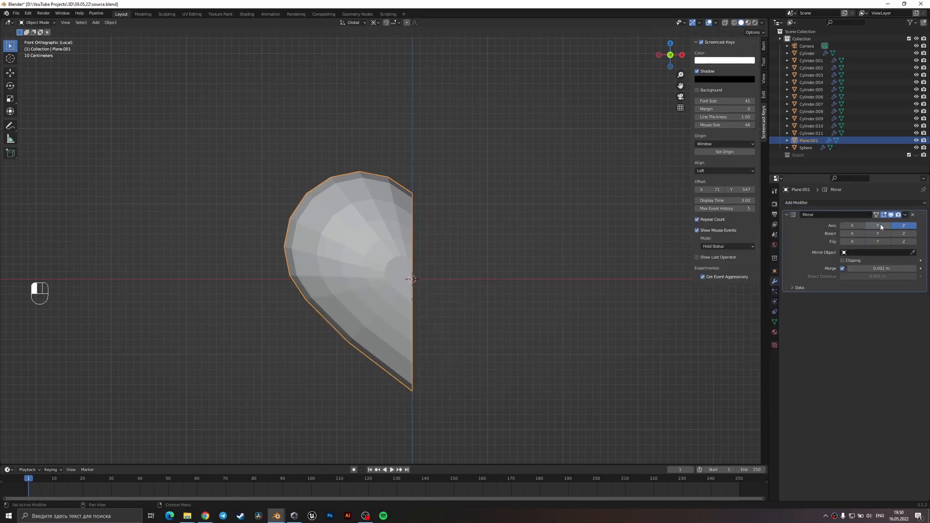
# Apply the Mirror modifier to the half-heart and check the mirrored mesh in Edit Mode.
pyautogui.moveTo(666, 263); pyautogui.dragTo(442, 316, button='middle')
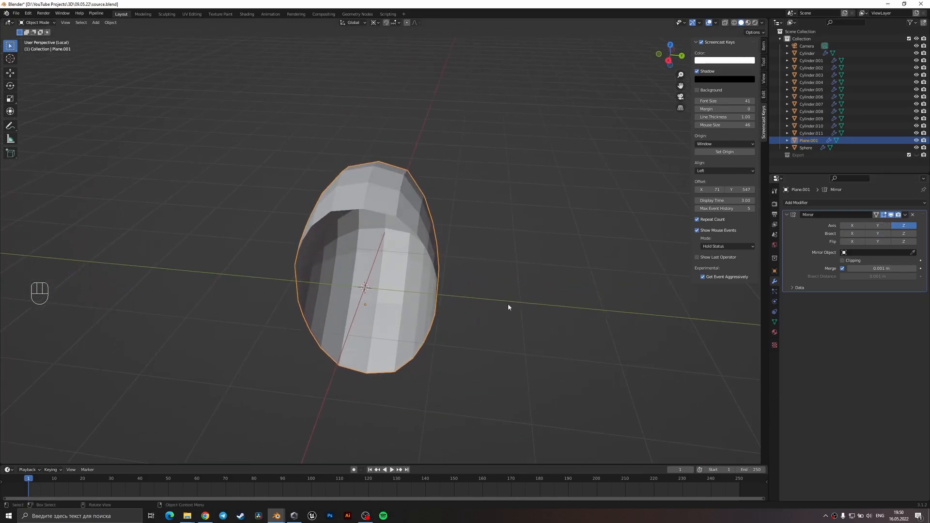
pyautogui.click(905, 215)
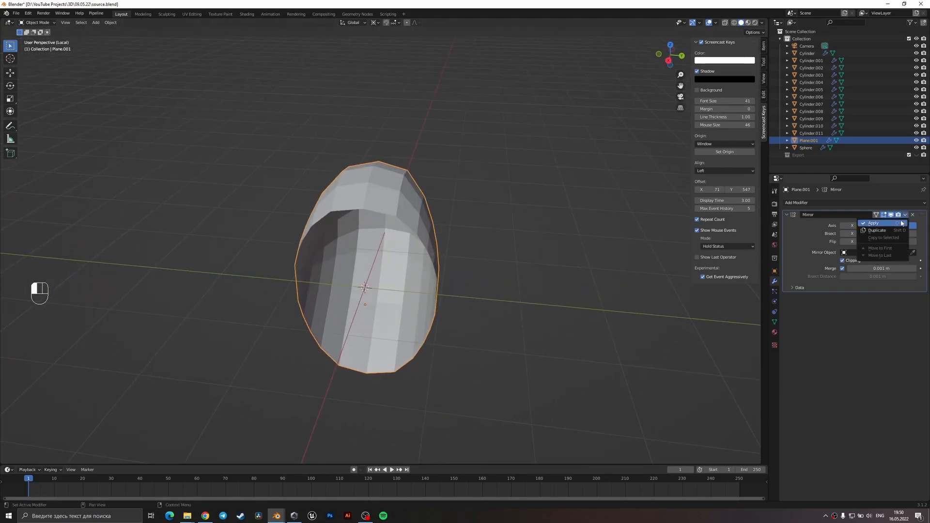
pyautogui.click(900, 223)
pyautogui.press('Tab')
pyautogui.moveTo(463, 289); pyautogui.dragTo(456, 254, button='middle')
pyautogui.press('Tab')
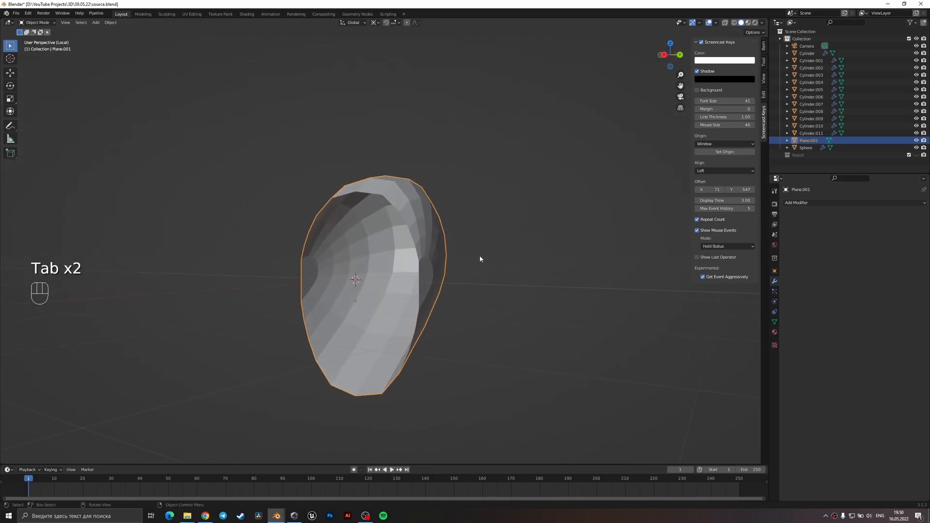
# Add another Mirror modifier to the joined front and back mesh, leaving only the Z axis enabled and bisect off.
pyautogui.click(843, 203)
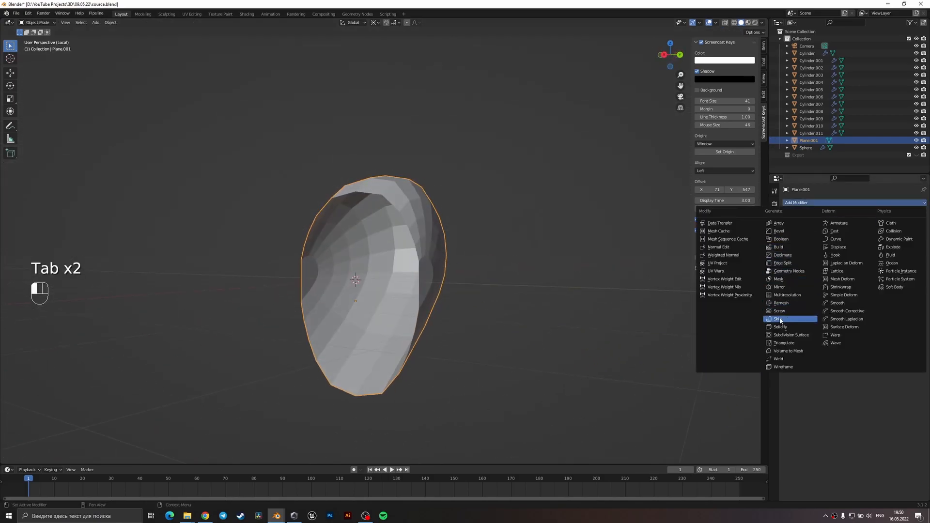
pyautogui.click(789, 287)
pyautogui.moveTo(668, 289); pyautogui.dragTo(792, 261, button='middle')
pyautogui.click(870, 225)
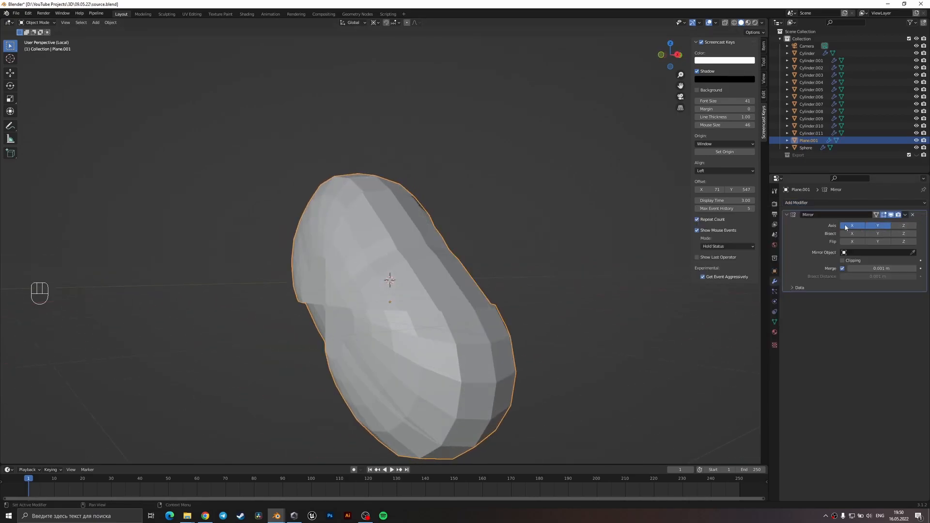
pyautogui.click(847, 225)
pyautogui.click(876, 233)
pyautogui.click(903, 226)
pyautogui.click(878, 226)
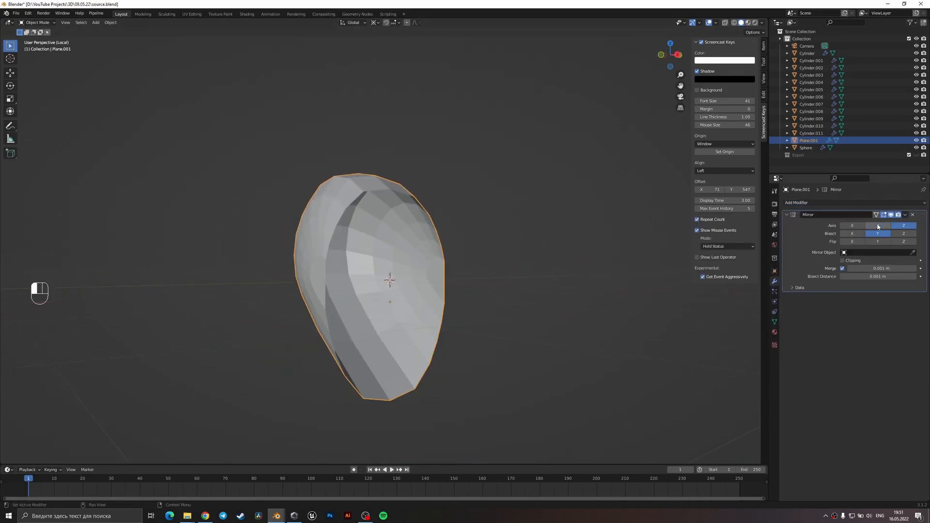
pyautogui.moveTo(630, 264); pyautogui.dragTo(569, 277, button='middle')
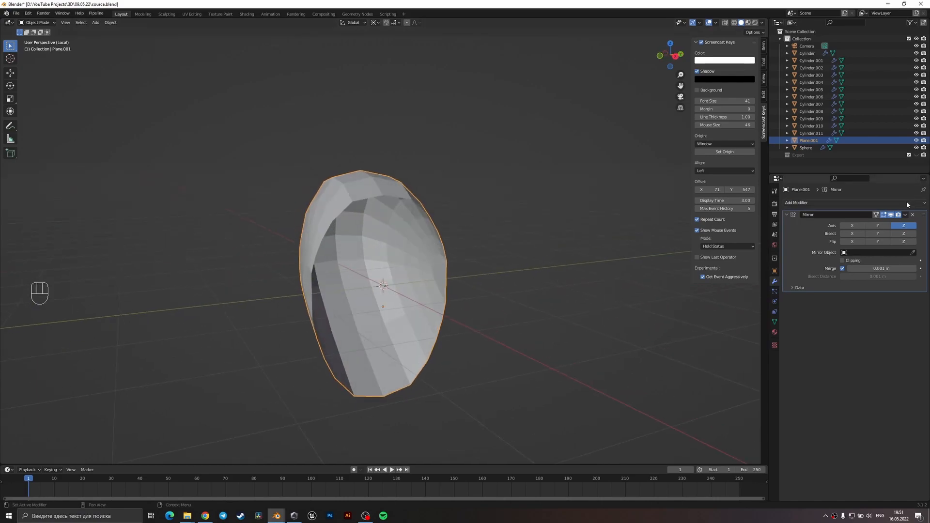
# Remove the Mirror modifier from the half-heart and apply all of its transforms.
pyautogui.click(915, 214)
pyautogui.hotkey('ctrl', 'a')
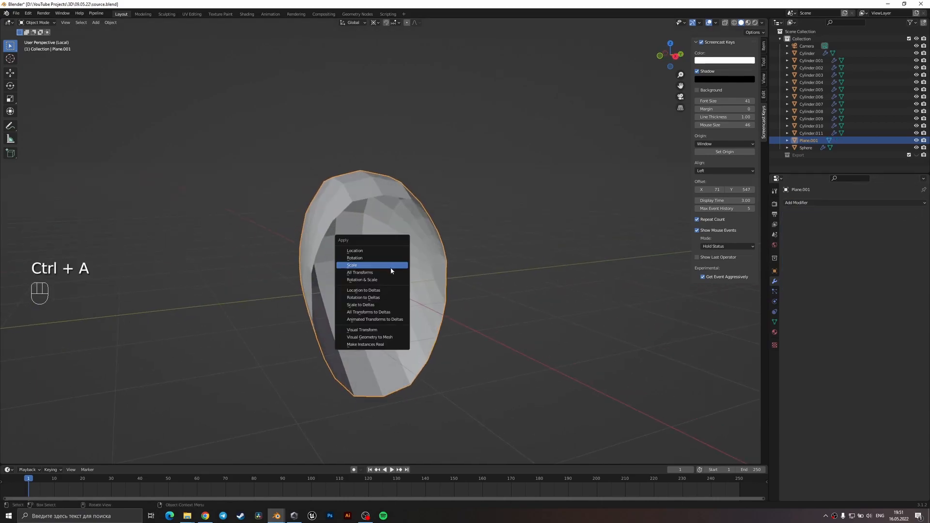
pyautogui.click(379, 272)
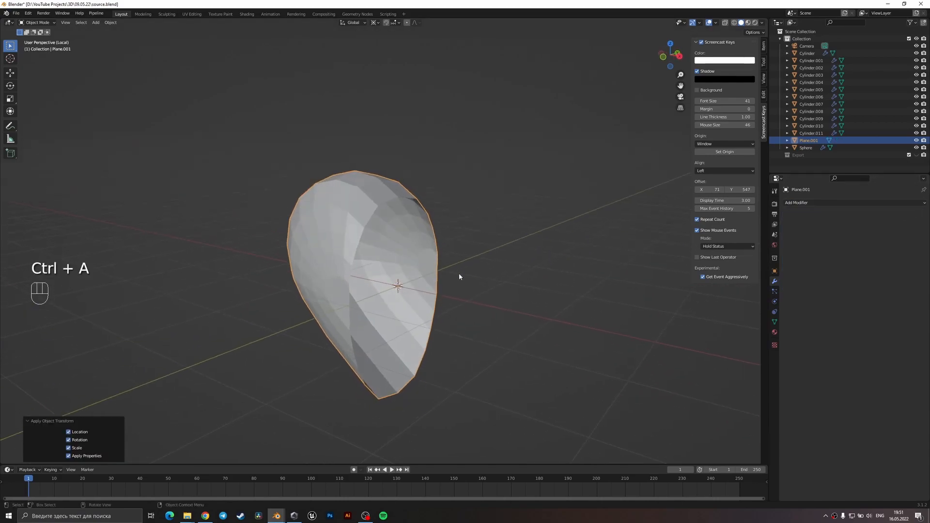
# Check the half-heart's open seam in Edit Mode, and set the object's origin to the 3D cursor in Object Mode.
pyautogui.press('Tab')
pyautogui.press('2')
pyautogui.moveTo(438, 282); pyautogui.dragTo(415, 283, button='middle')
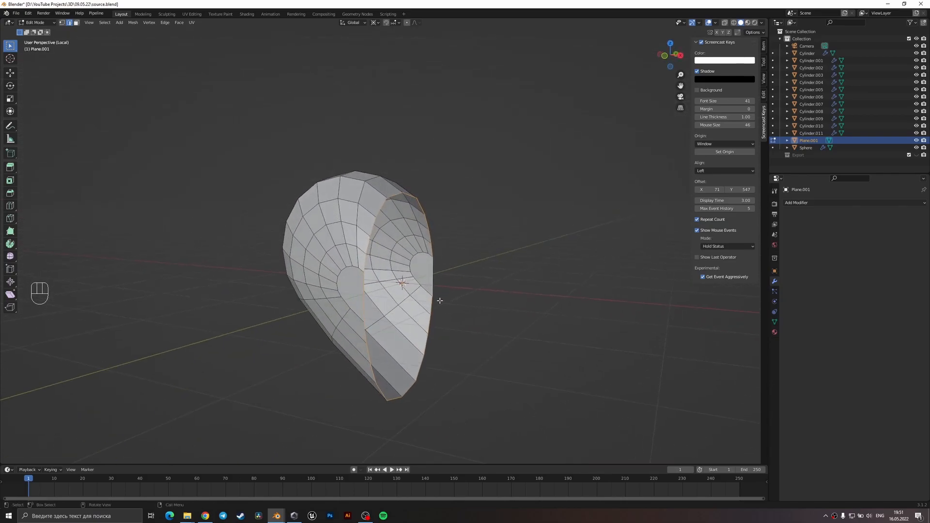
pyautogui.press('Tab')
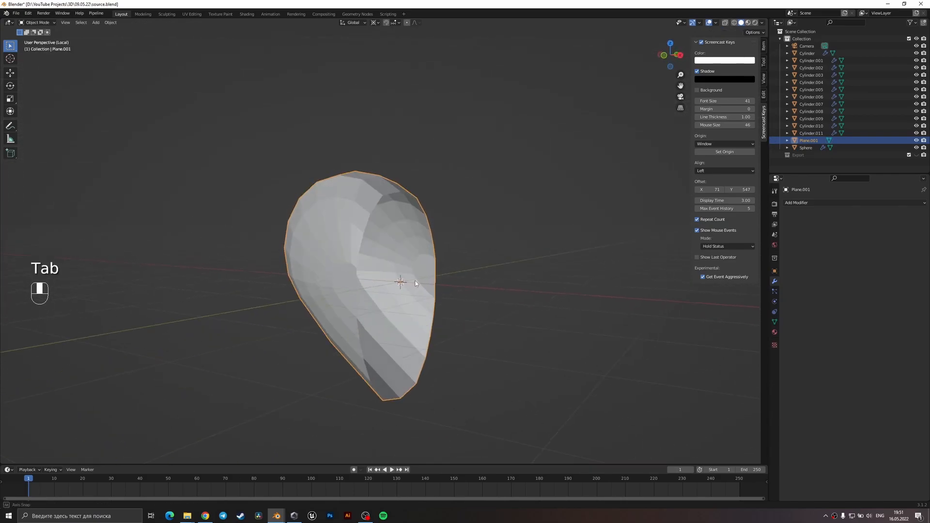
pyautogui.rightClick(399, 256)
pyautogui.moveTo(406, 282)
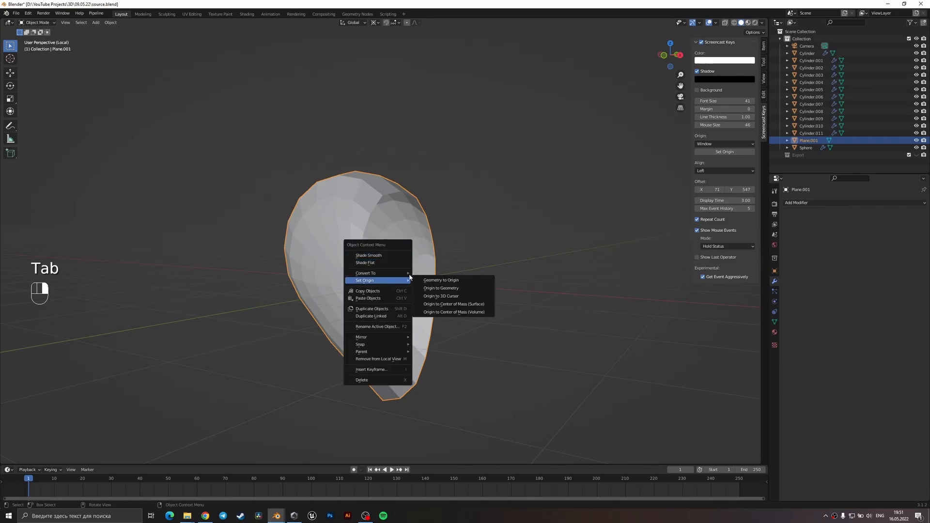
pyautogui.click(443, 296)
# Mirror the half-heart across the X axis with a Mirror modifier, enable Clipping, and apply the modifier.
pyautogui.click(804, 203)
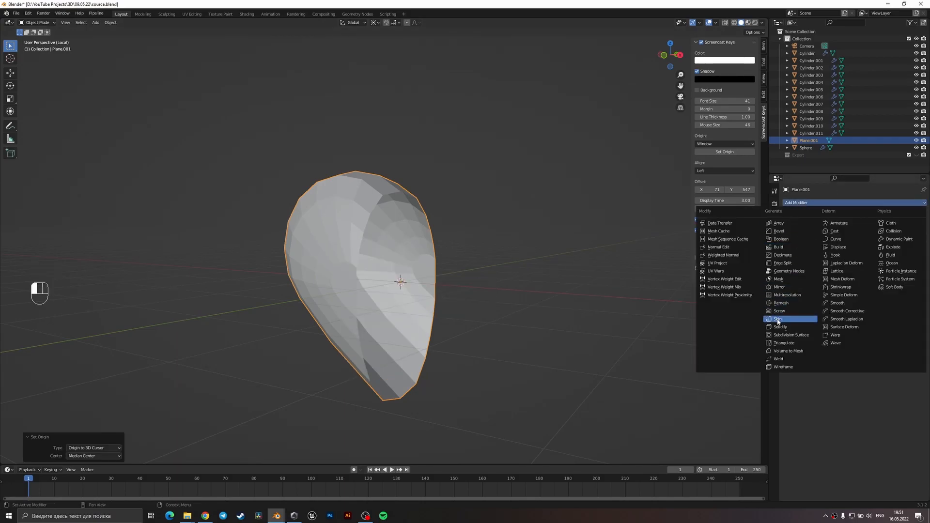
pyautogui.click(783, 288)
pyautogui.moveTo(589, 297); pyautogui.dragTo(600, 266, button='middle')
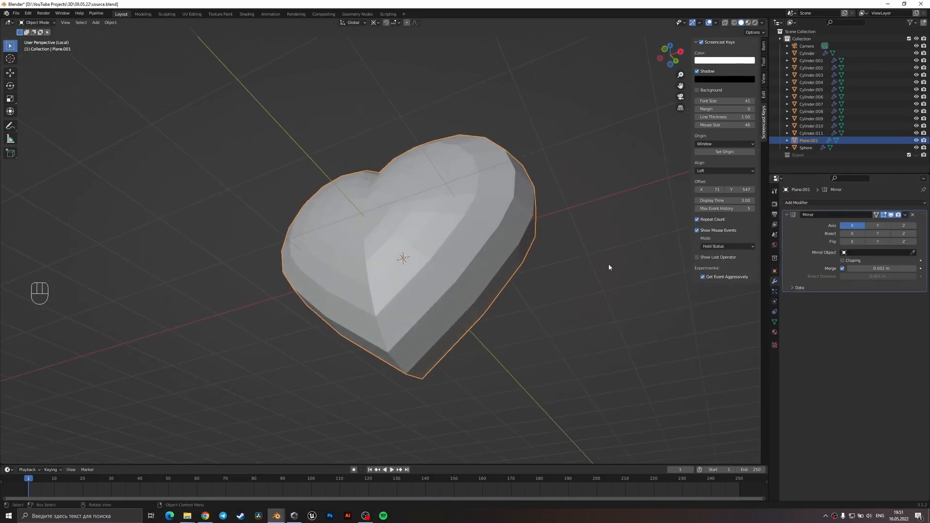
pyautogui.click(905, 215)
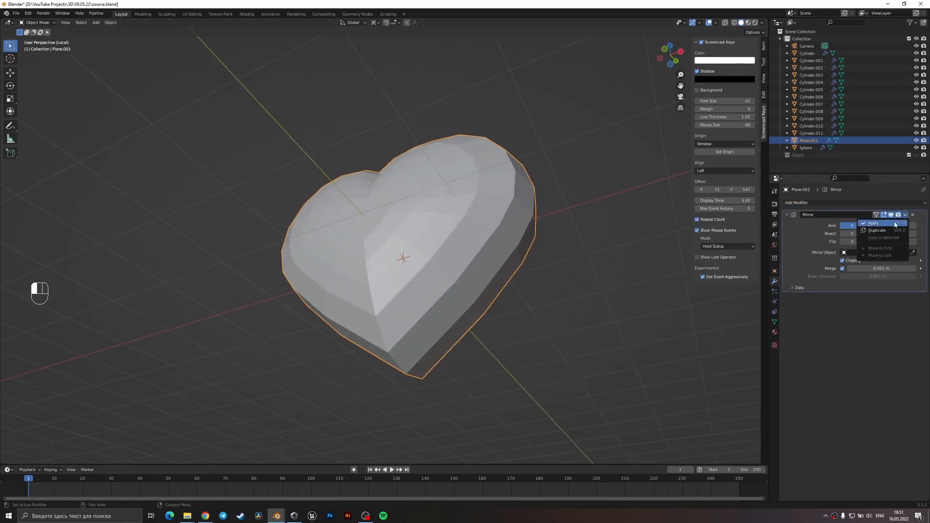
pyautogui.click(894, 224)
# Check the joined heart's mesh in Edit Mode and add a Subdivision Surface modifier to it in Object Mode.
pyautogui.moveTo(478, 300); pyautogui.dragTo(486, 277, button='middle')
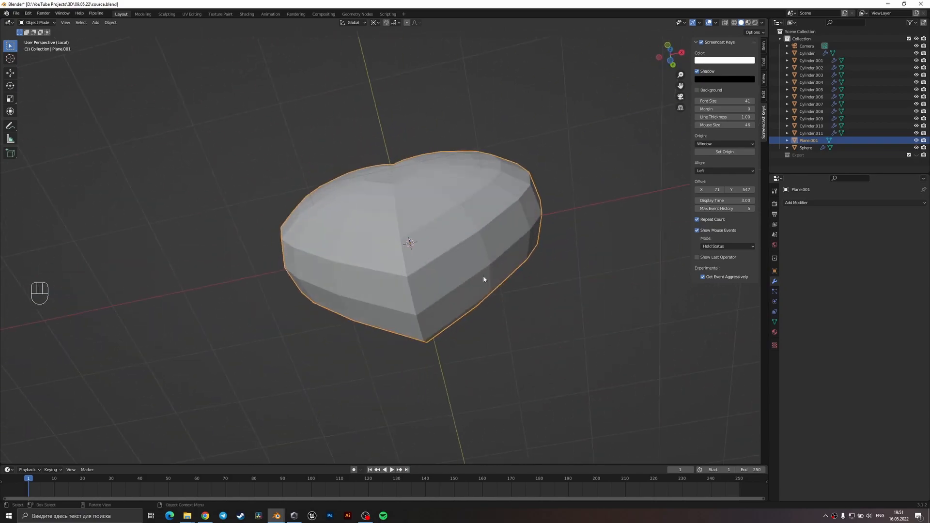
pyautogui.press('Tab')
pyautogui.moveTo(438, 301); pyautogui.dragTo(430, 282, button='middle')
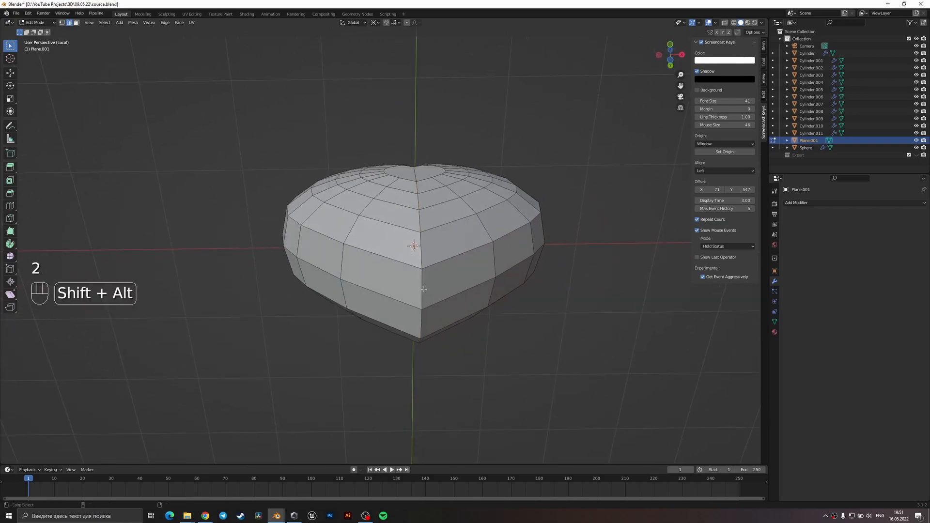
pyautogui.press('Tab')
pyautogui.moveTo(496, 269); pyautogui.dragTo(545, 303, button='middle')
pyautogui.click(808, 203)
pyautogui.click(799, 323)
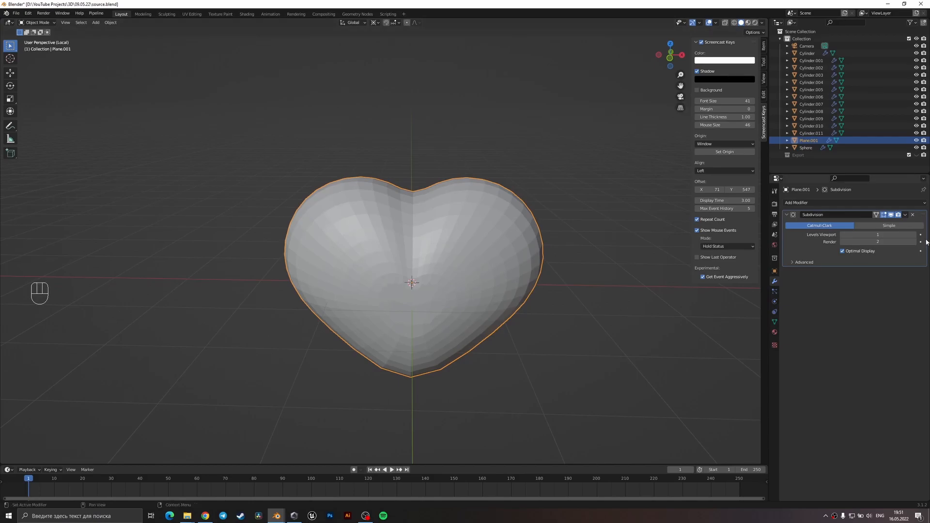
# Raise the Subdivision modifier's viewport level to 2 and shade the heart smooth.
pyautogui.moveTo(532, 261)
pyautogui.mouseDown(button='middle')
pyautogui.moveTo(489, 263)
pyautogui.moveTo(494, 227)
pyautogui.moveTo(461, 243)
pyautogui.moveTo(458, 300)
pyautogui.mouseUp(button='middle')
pyautogui.rightClick(473, 280)
pyautogui.click(455, 226)
pyautogui.scroll(-3, 445, 286)
pyautogui.press('Tab')
pyautogui.moveTo(427, 261); pyautogui.dragTo(489, 255, button='middle')
pyautogui.scroll(4, 414, 221)
pyautogui.press('Tab')
# Flatten the heart's thickness by scaling it along Y to about 0.81, and check it from the front and side.
pyautogui.scroll(-3, 417, 220)
pyautogui.press('s')
pyautogui.press('x')
pyautogui.press('y')
pyautogui.click(510, 285)
pyautogui.moveTo(510, 285); pyautogui.dragTo(369, 260, button='middle')
pyautogui.press('KP_1')
pyautogui.press('KP_3')
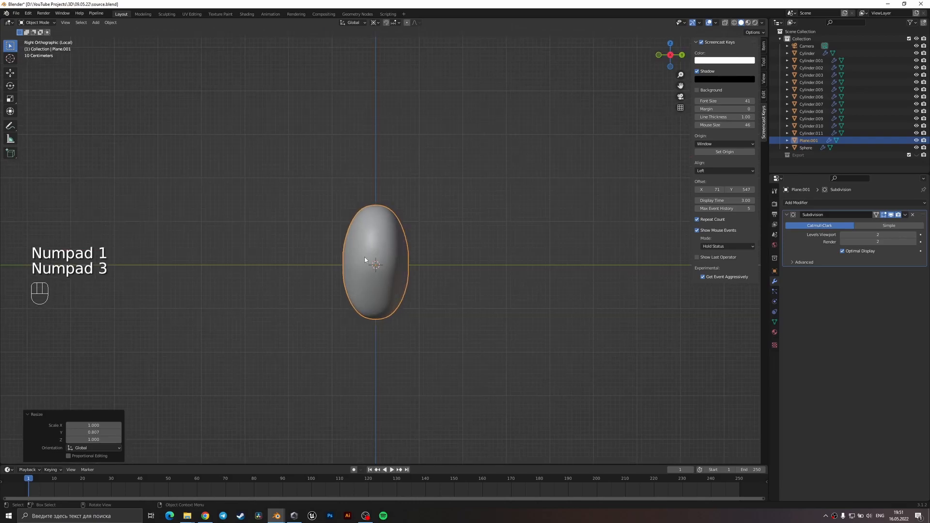
# Try a one-segment bevel on the edges along the heart's whole vertical centre seam.
pyautogui.press('Tab')
pyautogui.moveTo(387, 335); pyautogui.dragTo(427, 299, button='middle')
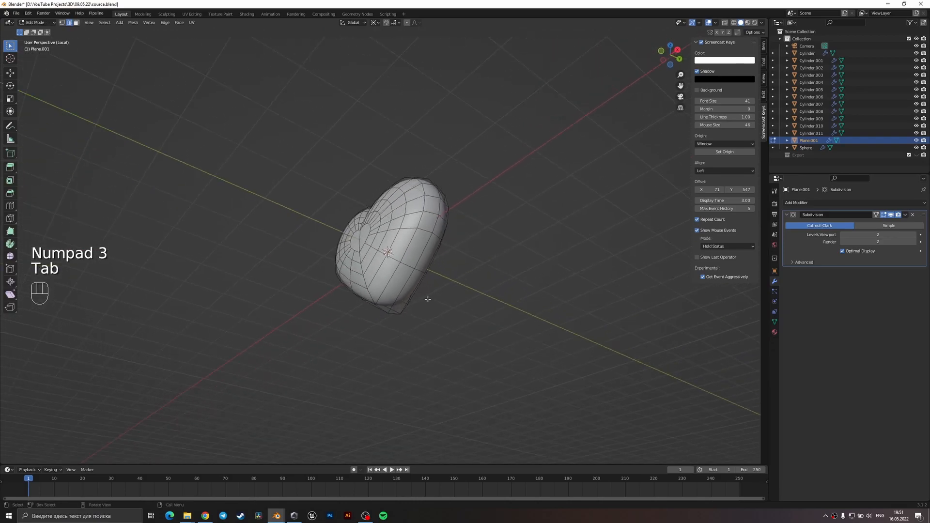
pyautogui.press('2')
pyautogui.scroll(2, 385, 328)
pyautogui.keyDown('alt'); pyautogui.keyDown('shift'); pyautogui.click(380, 342); pyautogui.keyUp('shift'); pyautogui.keyUp('alt')
pyautogui.moveTo(411, 233); pyautogui.dragTo(460, 242, button='middle')
pyautogui.scroll(4, 451, 246)
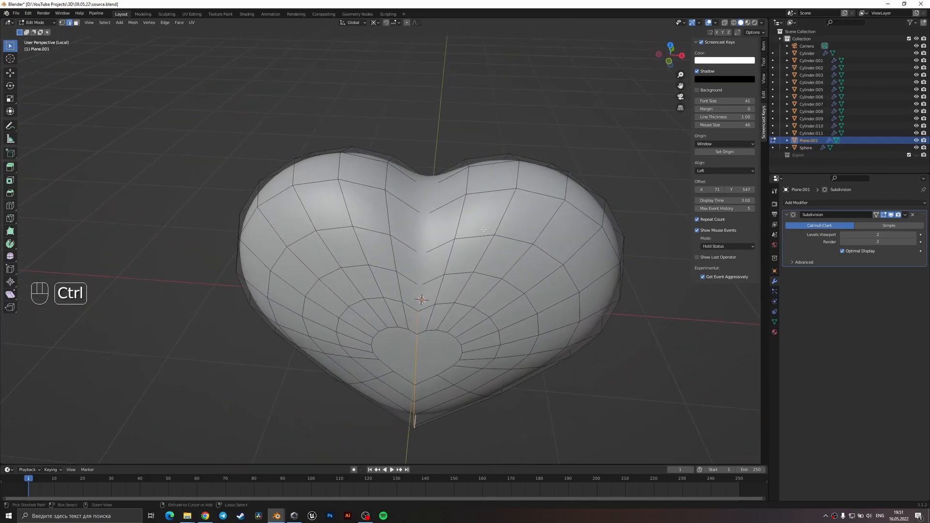
pyautogui.hotkey('ctrl', 'b')
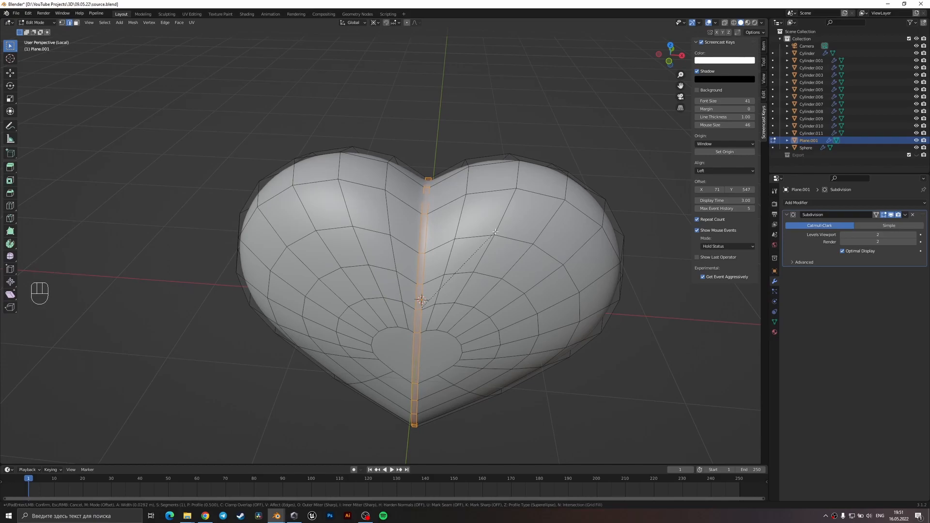
pyautogui.click(494, 232)
# Check the bevelled seam in Object and Edit Mode, and undo the full-length centre-seam bevel.
pyautogui.press('Tab')
pyautogui.moveTo(479, 299); pyautogui.dragTo(457, 361, button='middle')
pyautogui.scroll(-3, 485, 217)
pyautogui.scroll(1, 443, 299)
pyautogui.press('Tab')
pyautogui.press('Tab')
pyautogui.scroll(2, 450, 334)
pyautogui.moveTo(448, 324); pyautogui.dragTo(429, 273, button='middle')
pyautogui.hotkey('ctrl', 'z')
pyautogui.hotkey('ctrl', 'z')
pyautogui.hotkey('ctrl', 'z')
pyautogui.hotkey('ctrl', 'z')
pyautogui.hotkey('ctrl', 'z')
pyautogui.press('2')
pyautogui.click(417, 359)
pyautogui.moveTo(412, 240); pyautogui.dragTo(460, 266, button='middle')
pyautogui.keyDown('ctrl'); pyautogui.click(372, 260); pyautogui.keyUp('ctrl')
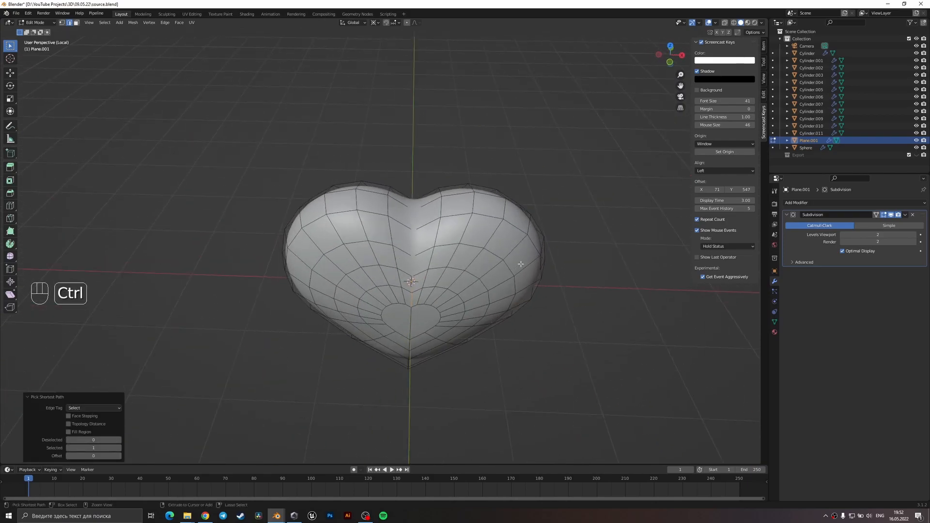
pyautogui.hotkey('ctrl', 'b')
pyautogui.click(421, 257)
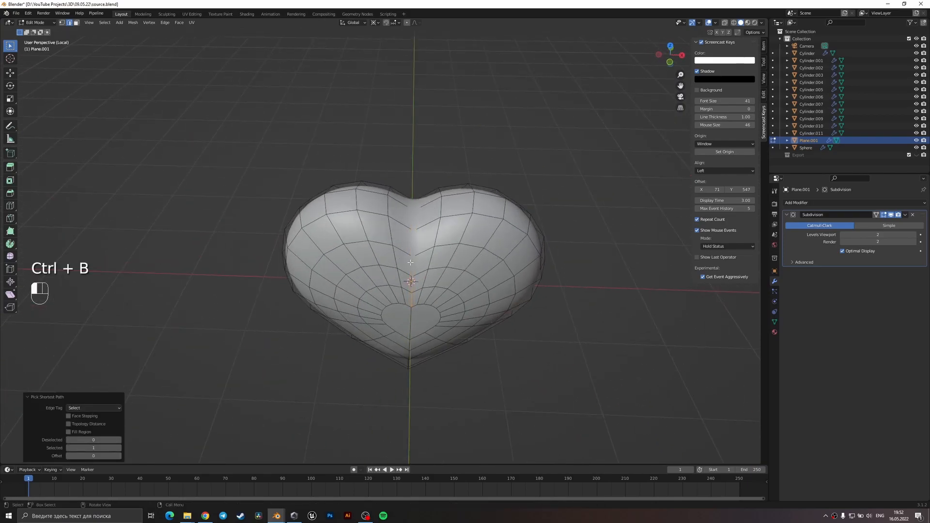
pyautogui.hotkey('ctrl', 'z')
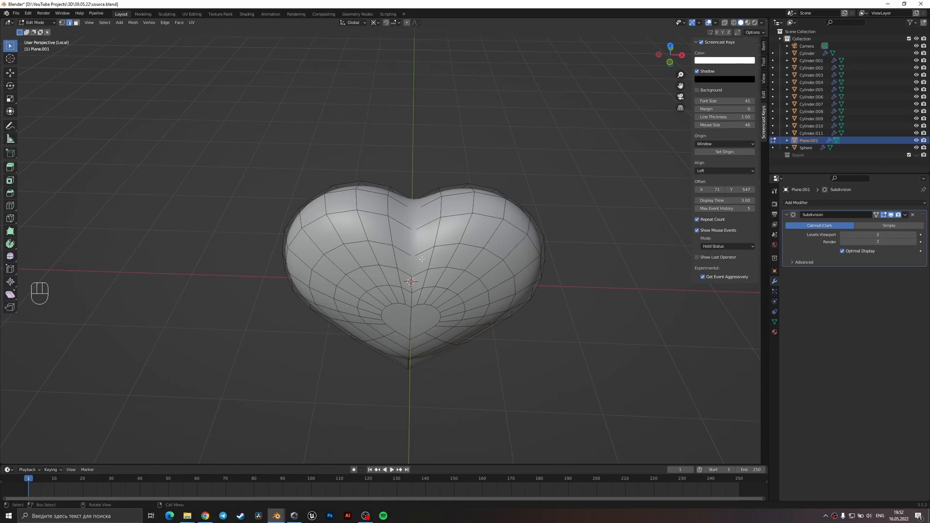
# Bevel only the upper centre-seam edges at the heart's notch.
pyautogui.moveTo(456, 256); pyautogui.dragTo(531, 249, button='middle')
pyautogui.keyDown('ctrl'); pyautogui.click(374, 234); pyautogui.keyUp('ctrl')
pyautogui.hotkey('ctrl', 'b')
pyautogui.click(535, 250)
pyautogui.press('Tab')
pyautogui.press('Tab')
# Enable Auto Merge and slide the vertex at the bevel's lower end fully onto its neighbour on one side.
pyautogui.press('1')
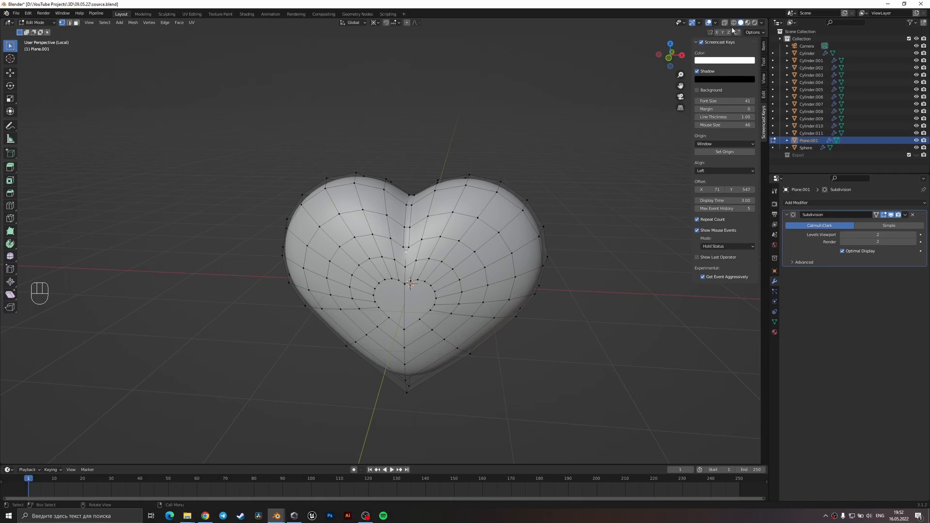
pyautogui.scroll(3, 550, 86)
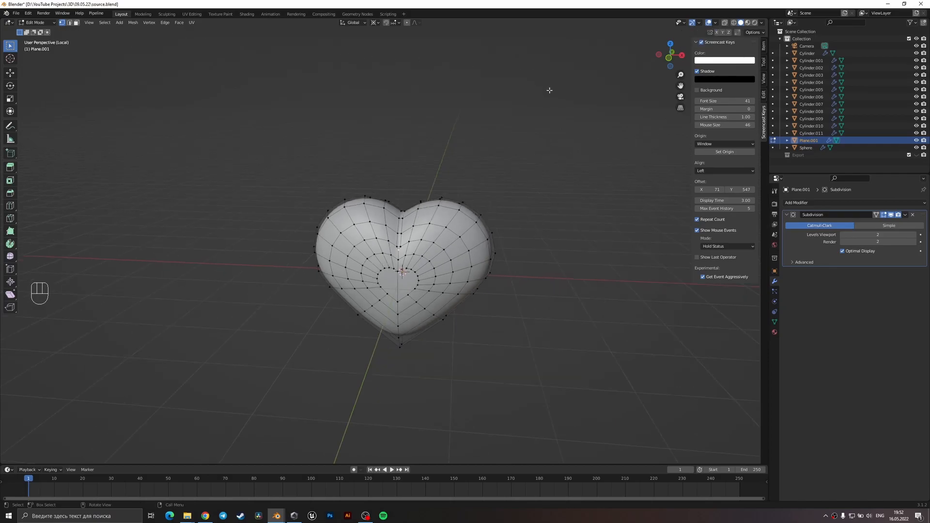
pyautogui.click(738, 33)
pyautogui.scroll(1, 433, 257)
pyautogui.press('g')
pyautogui.press('g')
pyautogui.click(417, 317)
pyautogui.moveTo(417, 317); pyautogui.dragTo(374, 292, button='middle')
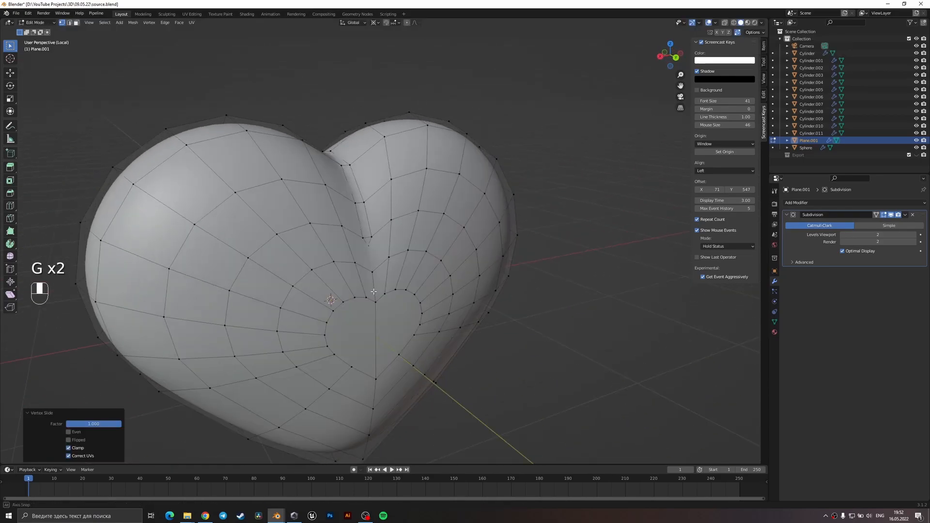
# Slide the matching vertex on the heart's opposite side to merge it, and check the shading in Object Mode.
pyautogui.click(372, 249)
pyautogui.press('g')
pyautogui.press('g')
pyautogui.click(394, 341)
pyautogui.press('Tab')
pyautogui.moveTo(376, 323); pyautogui.dragTo(388, 275, button='middle')
pyautogui.scroll(-4, 504, 283)
pyautogui.scroll(-3, 471, 369)
pyautogui.scroll(3, 434, 307)
# Dissolve the two half-faces at the centre of one side of the heart into a single heart-shaped face.
pyautogui.press('Tab')
pyautogui.scroll(2, 425, 315)
pyautogui.click(413, 279)
pyautogui.keyDown('shift'); pyautogui.click(388, 274); pyautogui.keyUp('shift')
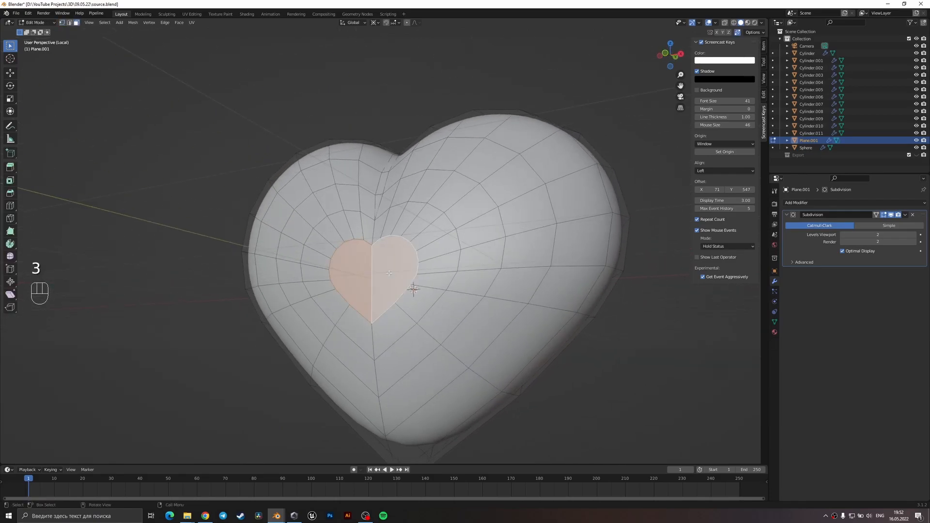
pyautogui.press('x')
pyautogui.click(375, 318)
# Dissolve the two half-faces at the centre of the heart's opposite side into one face.
pyautogui.moveTo(381, 314); pyautogui.dragTo(271, 297, button='middle')
pyautogui.click(342, 285)
pyautogui.keyDown('shift'); pyautogui.click(398, 284); pyautogui.keyUp('shift')
pyautogui.press('x')
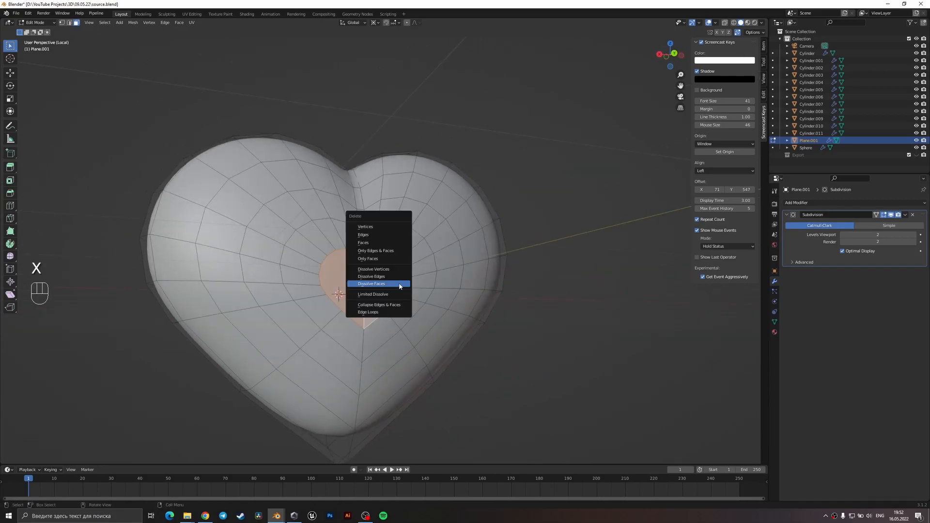
pyautogui.click(399, 286)
pyautogui.press('Tab')
pyautogui.moveTo(401, 285)
pyautogui.mouseDown(button='middle')
pyautogui.moveTo(413, 269)
pyautogui.moveTo(382, 291)
pyautogui.moveTo(396, 302)
pyautogui.moveTo(388, 305)
pyautogui.moveTo(398, 278)
pyautogui.mouseUp(button='middle')
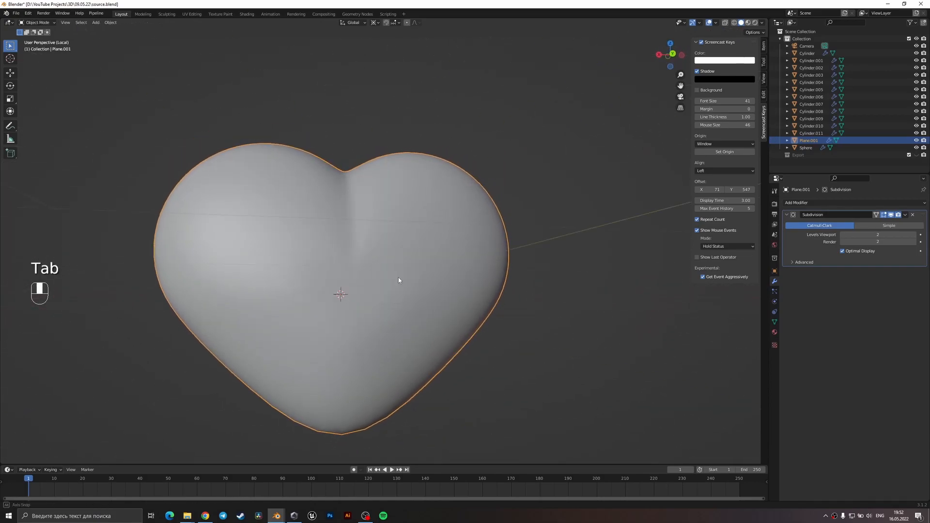
pyautogui.press('Tab')
# Try a slight inset of the heart-shaped centre face, then undo it.
pyautogui.press('i')
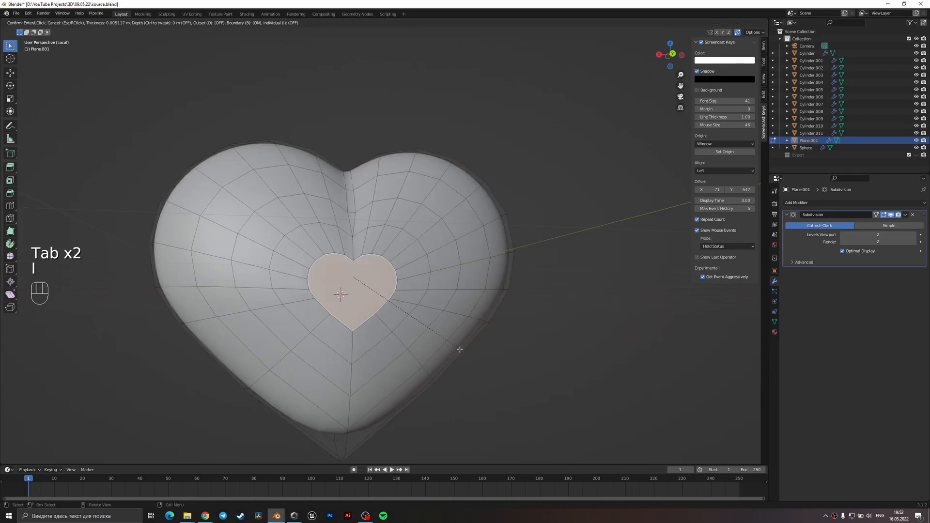
pyautogui.click(438, 350)
pyautogui.press('Tab')
pyautogui.moveTo(436, 353)
pyautogui.mouseDown(button='middle')
pyautogui.moveTo(409, 307)
pyautogui.moveTo(394, 322)
pyautogui.moveTo(512, 326)
pyautogui.moveTo(339, 334)
pyautogui.moveTo(449, 353)
pyautogui.mouseUp(button='middle')
pyautogui.hotkey('ctrl', 'z')
pyautogui.hotkey('ctrl', 'z')
# Inset the heart-shaped centre face by about 0.18 m and check the heart in Object Mode.
pyautogui.press('Tab')
pyautogui.press('Tab')
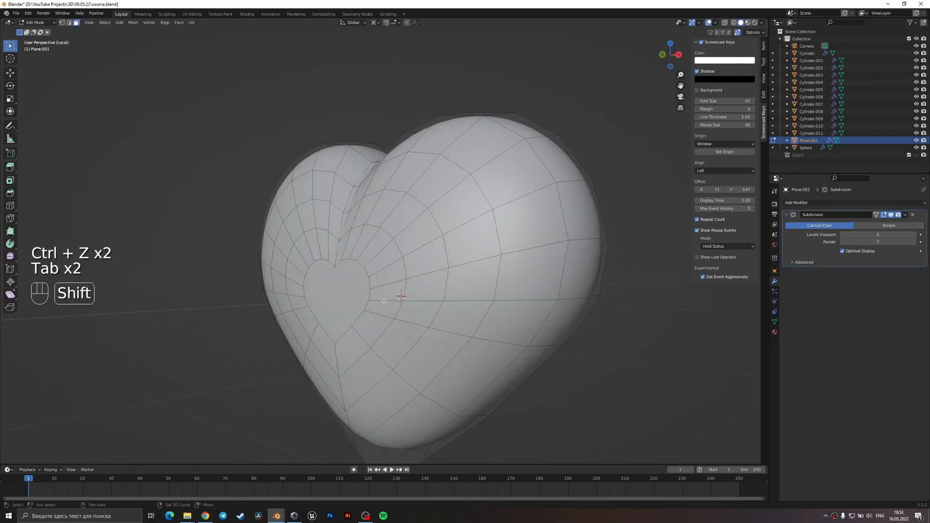
pyautogui.press('i')
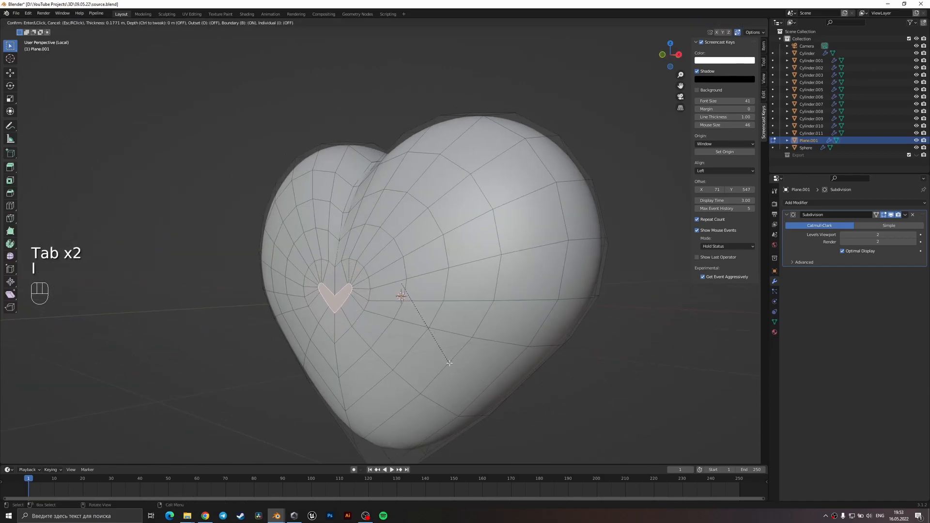
pyautogui.press('Tab')
pyautogui.scroll(-3, 451, 348)
pyautogui.moveTo(452, 332); pyautogui.dragTo(497, 305, button='middle')
pyautogui.scroll(-4, 483, 348)
pyautogui.scroll(2, 497, 305)
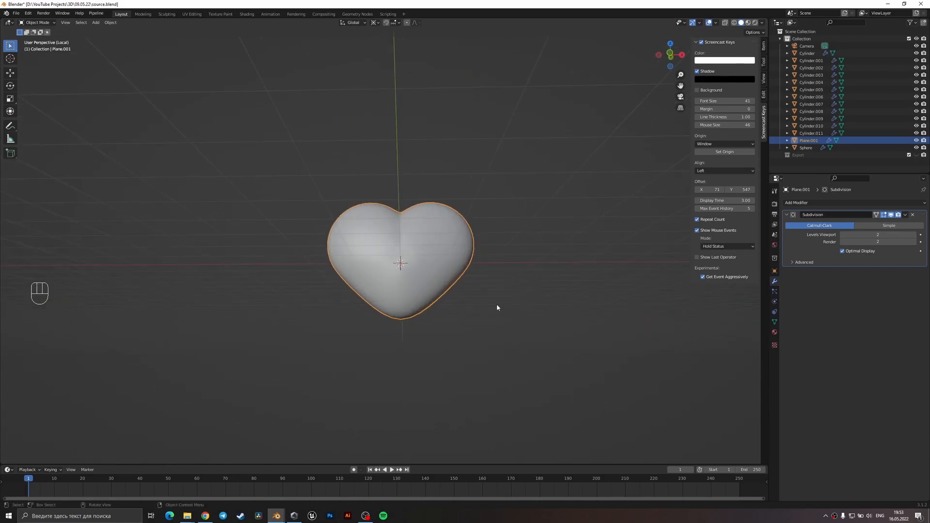
# Narrow the heart by scaling it along X to about 0.94 in front view.
pyautogui.press('KP_1')
pyautogui.press('s')
pyautogui.press('x')
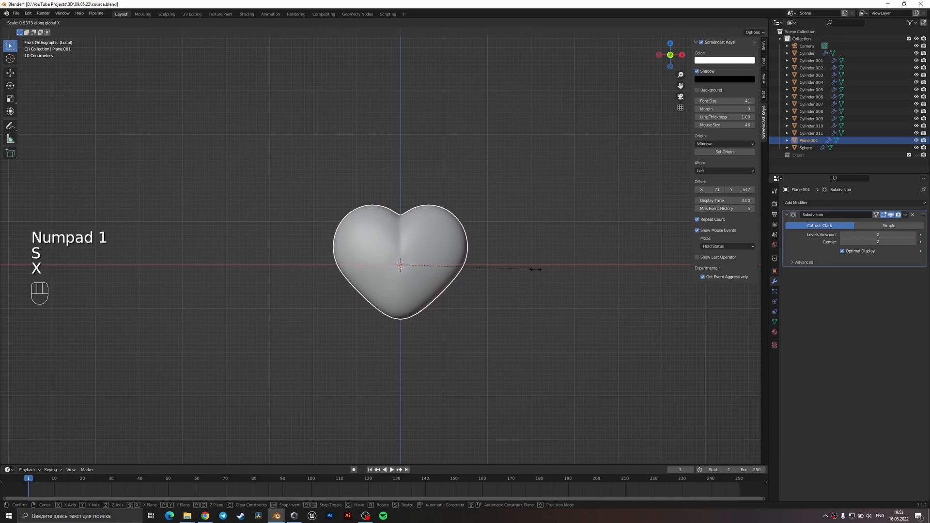
pyautogui.click(503, 280)
pyautogui.moveTo(501, 281); pyautogui.dragTo(471, 305, button='middle')
# Try scaling the small inset centre face along Y to about 1.05, and undo it.
pyautogui.press('Tab')
pyautogui.scroll(5, 417, 300)
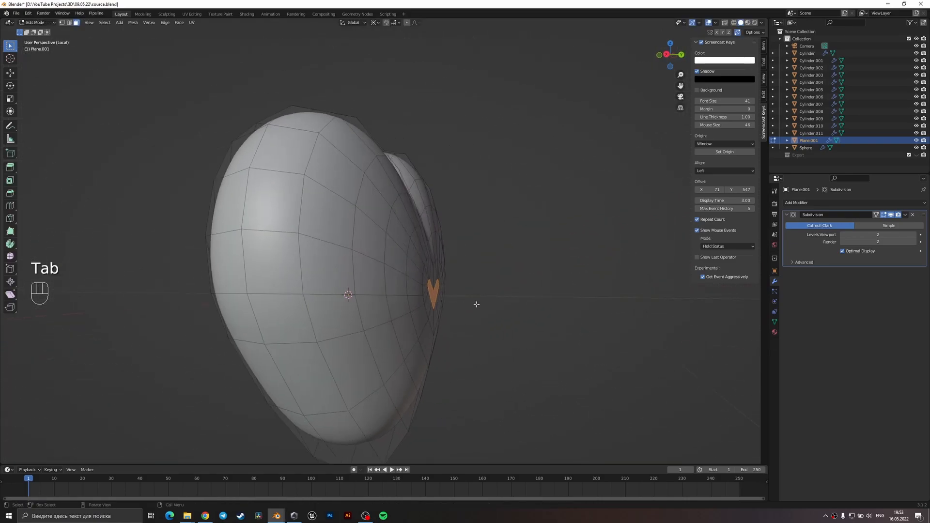
pyautogui.press('s')
pyautogui.press('x')
pyautogui.press('y')
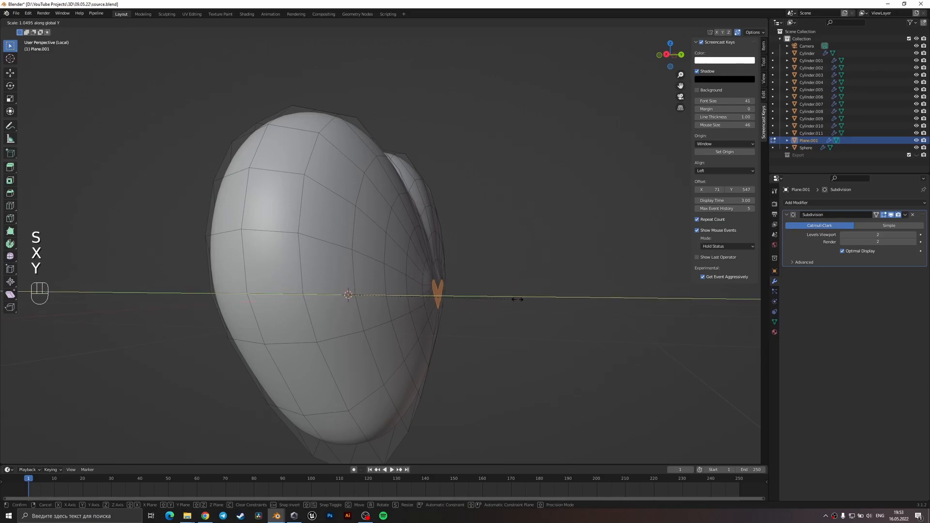
pyautogui.press('Tab')
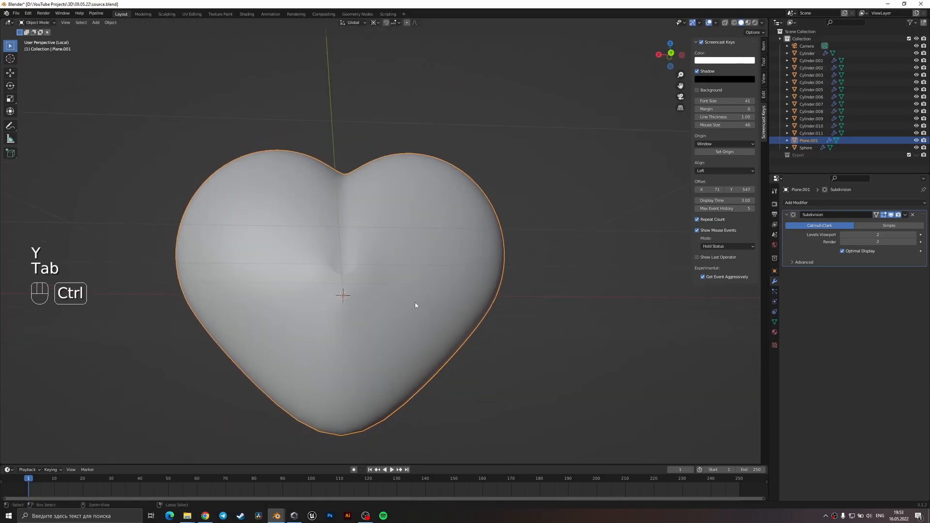
pyautogui.hotkey('ctrl', 'z')
pyautogui.hotkey('ctrl', 'z')
# Examine the heart's side profile and the shading around its centre crease in Object Mode.
pyautogui.moveTo(384, 307); pyautogui.dragTo(475, 309, button='middle')
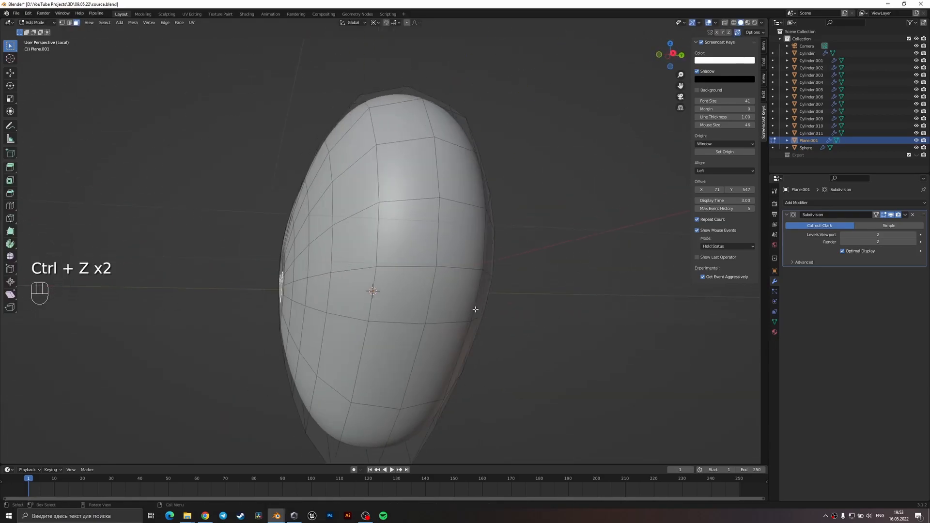
pyautogui.press('Tab')
pyautogui.scroll(-3, 406, 343)
pyautogui.moveTo(405, 344); pyautogui.dragTo(475, 348, button='middle')
pyautogui.scroll(-4, 475, 349)
pyautogui.click(475, 348)
pyautogui.scroll(4, 428, 300)
pyautogui.scroll(5, 428, 301)
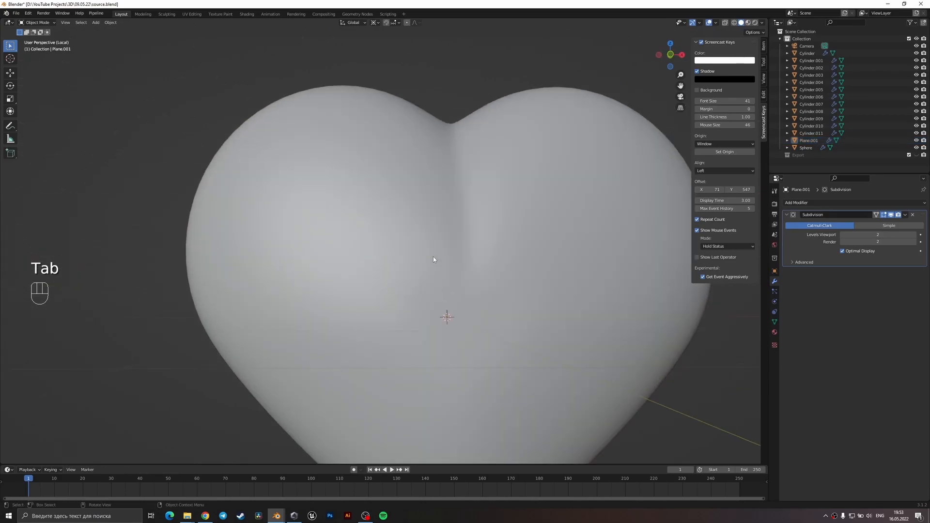
# Dissolve the inset faces at the heart's centre and check the surface in Object Mode.
pyautogui.press('Tab')
pyautogui.press('x')
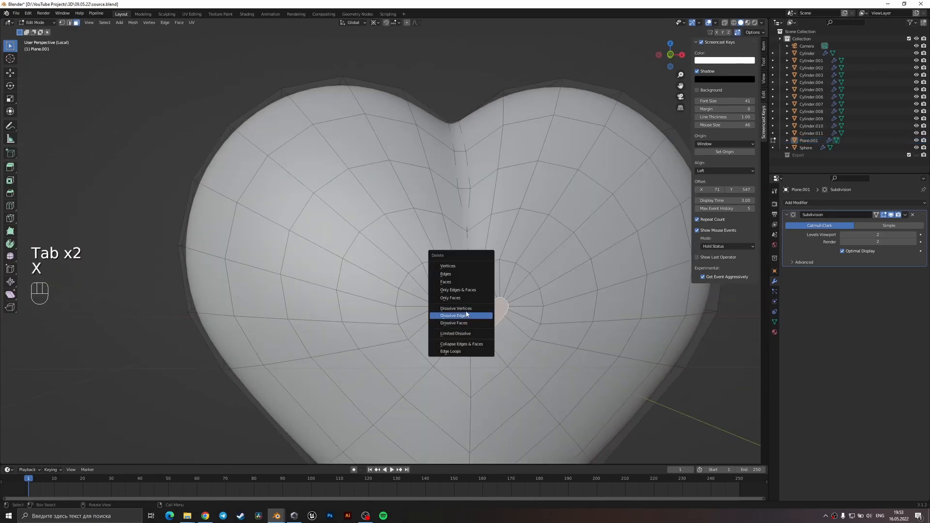
pyautogui.click(455, 315)
pyautogui.press('Tab')
pyautogui.scroll(-4, 466, 318)
pyautogui.scroll(3, 484, 287)
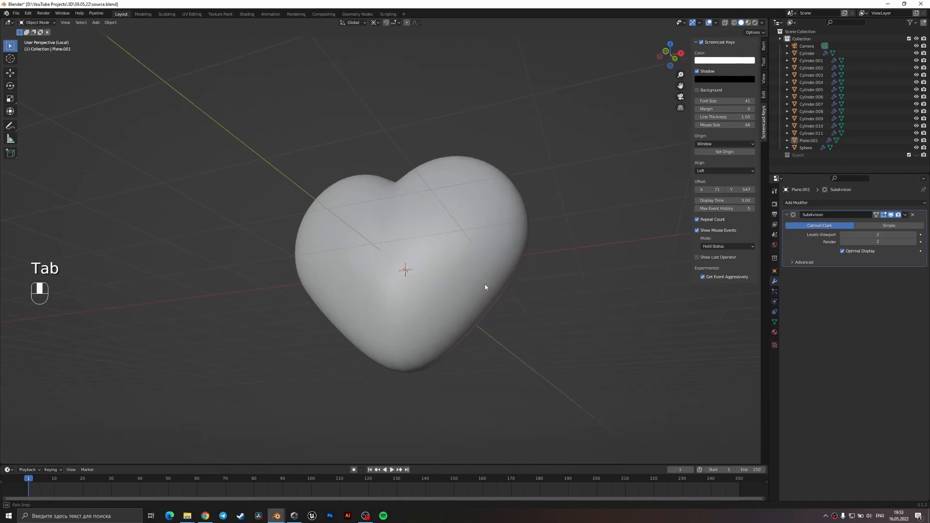
# Scale the heart's selected centre face along Y and check the shape in Object Mode.
pyautogui.moveTo(484, 287); pyautogui.dragTo(357, 293, button='middle')
pyautogui.press('Tab')
pyautogui.press('Tab')
pyautogui.press('Tab')
pyautogui.moveTo(431, 278); pyautogui.dragTo(490, 305, button='middle')
pyautogui.press('s')
pyautogui.press('x')
pyautogui.press('y')
pyautogui.click(481, 317)
pyautogui.press('Tab')
pyautogui.moveTo(469, 305); pyautogui.dragTo(462, 183, button='middle')
# Try bevelling the selected geometry at the heart's centre, check the surface in Object Mode, and undo it.
pyautogui.press('Tab')
pyautogui.scroll(-2, 386, 228)
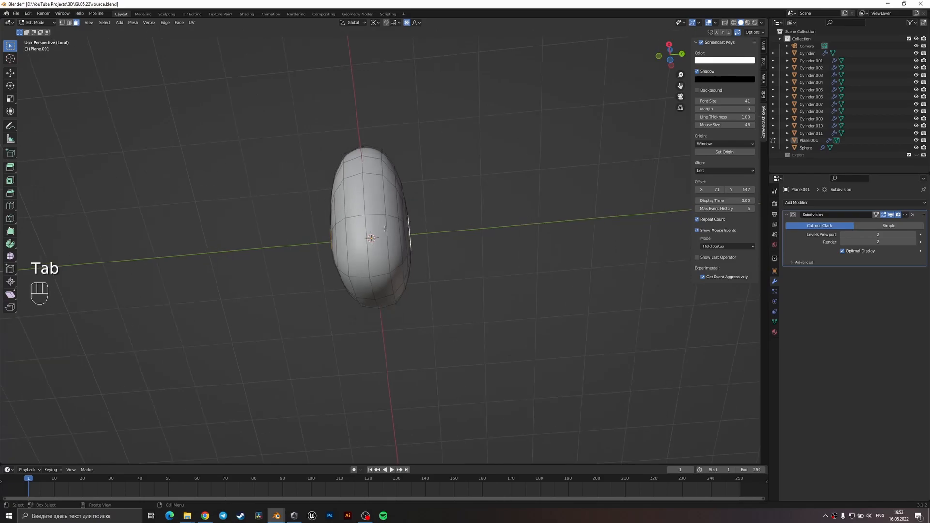
pyautogui.keyDown('alt'); pyautogui.keyDown('shift'); pyautogui.click(364, 196); pyautogui.keyUp('shift'); pyautogui.keyUp('alt')
pyautogui.moveTo(364, 197); pyautogui.dragTo(449, 255, button='middle')
pyautogui.hotkey('ctrl', 'b')
pyautogui.click(462, 276)
pyautogui.press('Tab')
pyautogui.hotkey('ctrl', 'z')
pyautogui.hotkey('ctrl', 'z')
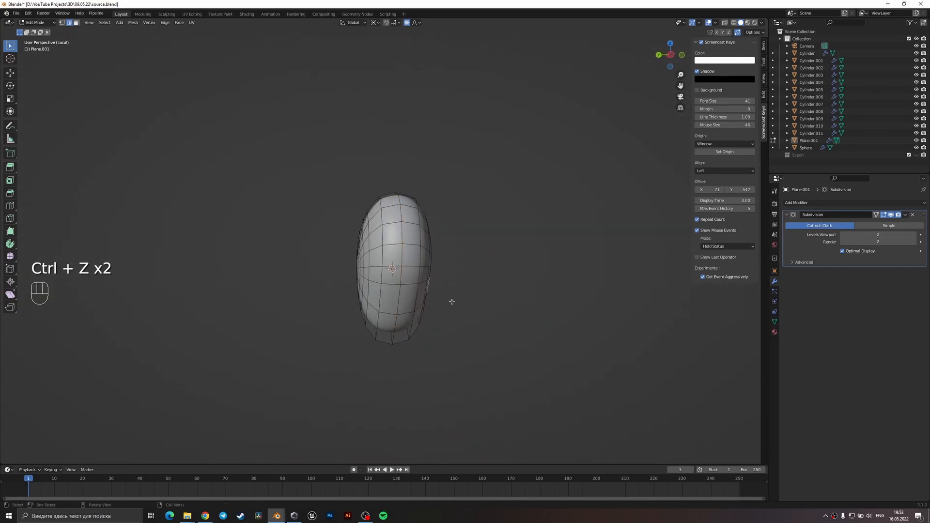
# Save the file and examine the heart's side profile and underside in Object Mode.
pyautogui.press('Tab')
pyautogui.moveTo(444, 319); pyautogui.dragTo(458, 335, button='middle')
pyautogui.hotkey('ctrl', 's')
pyautogui.press('Tab')
pyautogui.press('Tab')
pyautogui.scroll(-5, 556, 335)
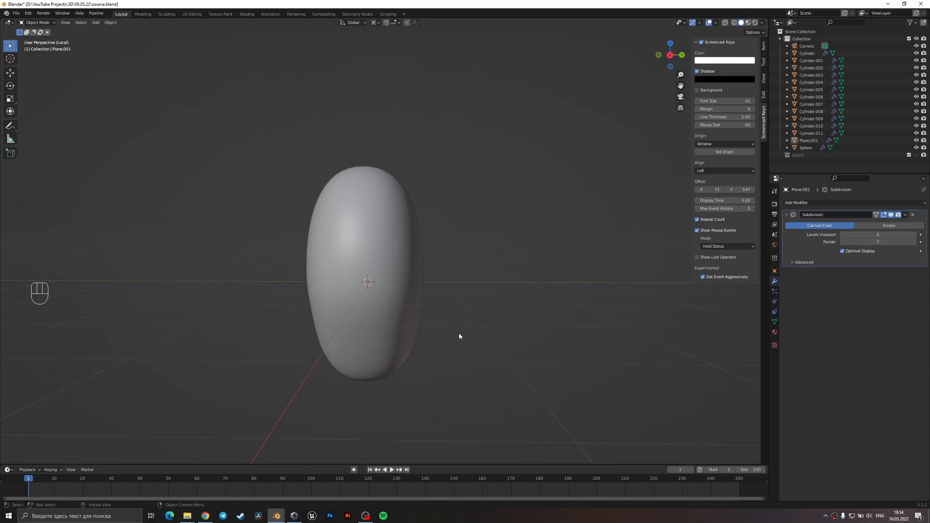
pyautogui.moveTo(458, 336); pyautogui.dragTo(475, 280, button='middle')
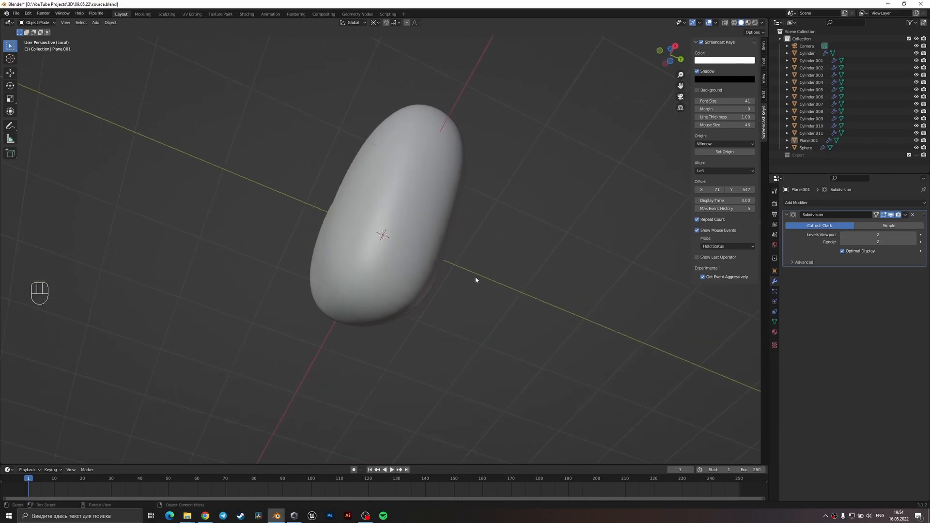
# Save the file and apply a vertex bevel to the selected vertex on the heart's underside.
pyautogui.press('Tab')
pyautogui.moveTo(384, 310); pyautogui.dragTo(454, 271, button='middle')
pyautogui.hotkey('ctrl', 's')
pyautogui.hotkey('ctrl', 'shift', 'b')
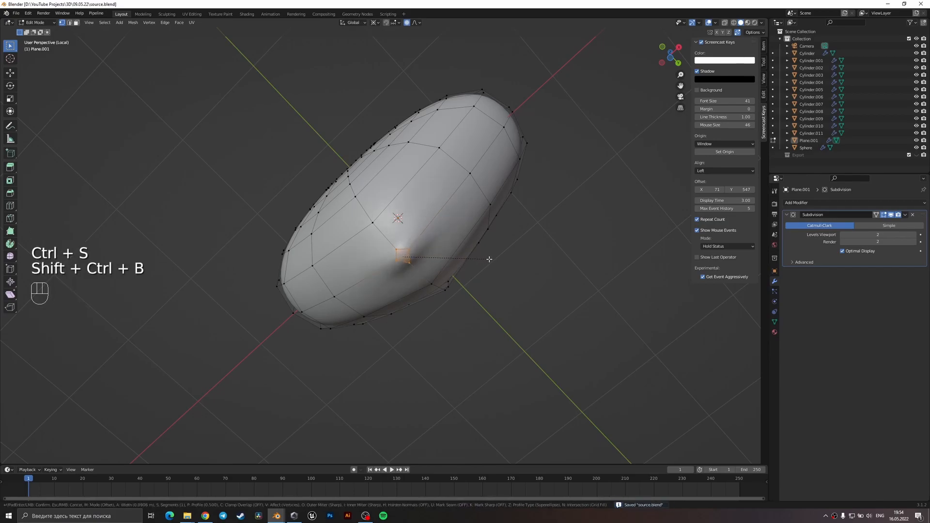
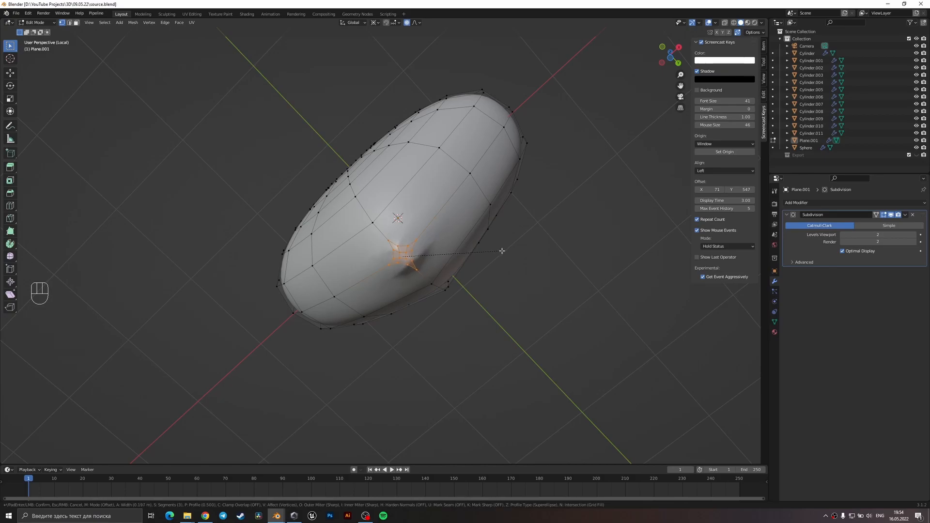
# Finish the 3-segment vertex bevel on the heart's underside and dissolve the bevelled faces into a single face.
pyautogui.click(502, 251)
pyautogui.scroll(2, 413, 260)
pyautogui.scroll(1, 416, 252)
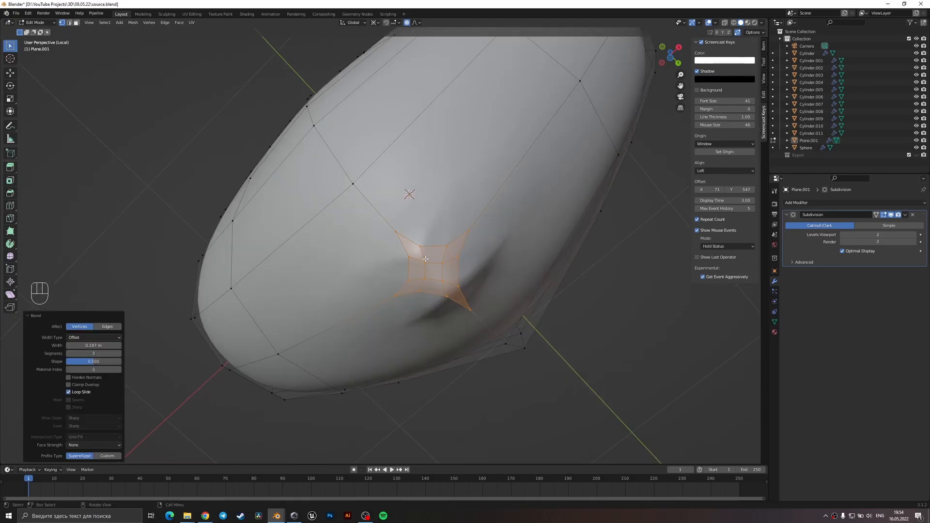
pyautogui.click(522, 334)
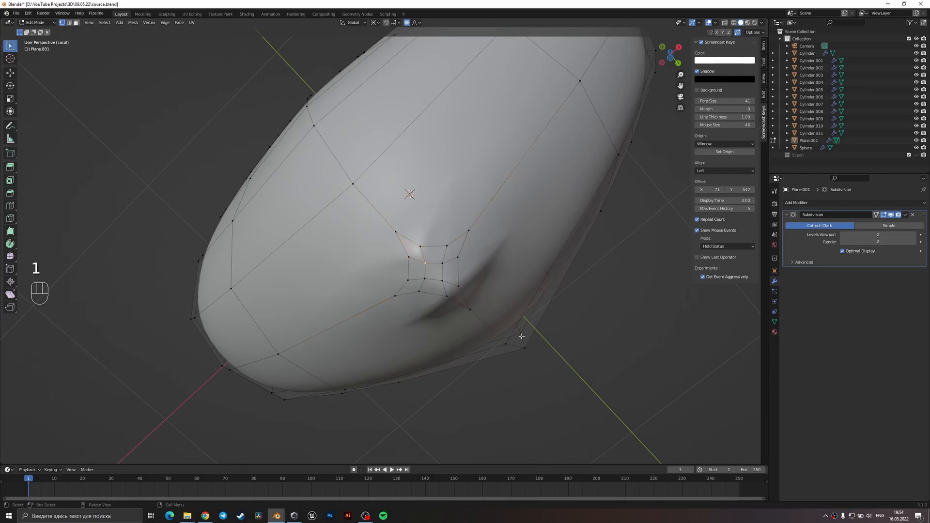
pyautogui.keyDown('ctrl'); pyautogui.click(431, 258); pyautogui.keyUp('ctrl')
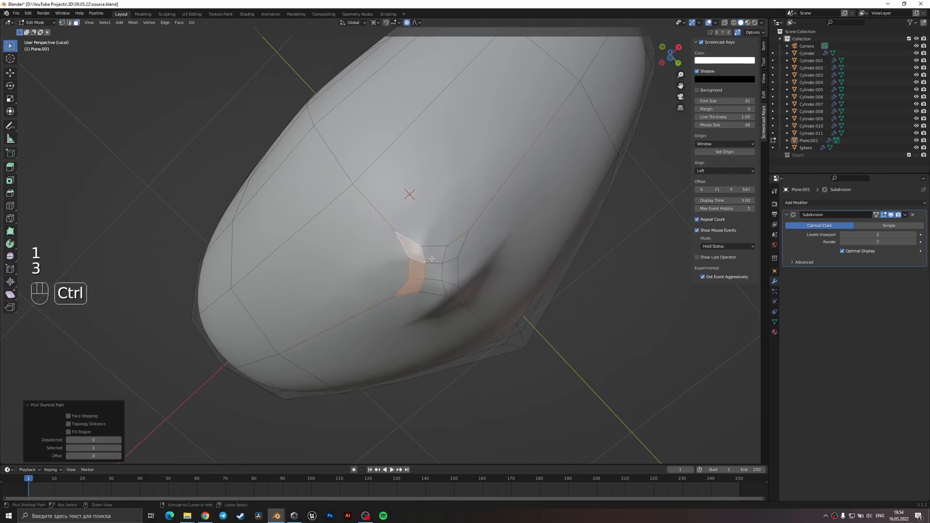
pyautogui.keyDown('ctrl'); pyautogui.click(452, 271); pyautogui.keyUp('ctrl')
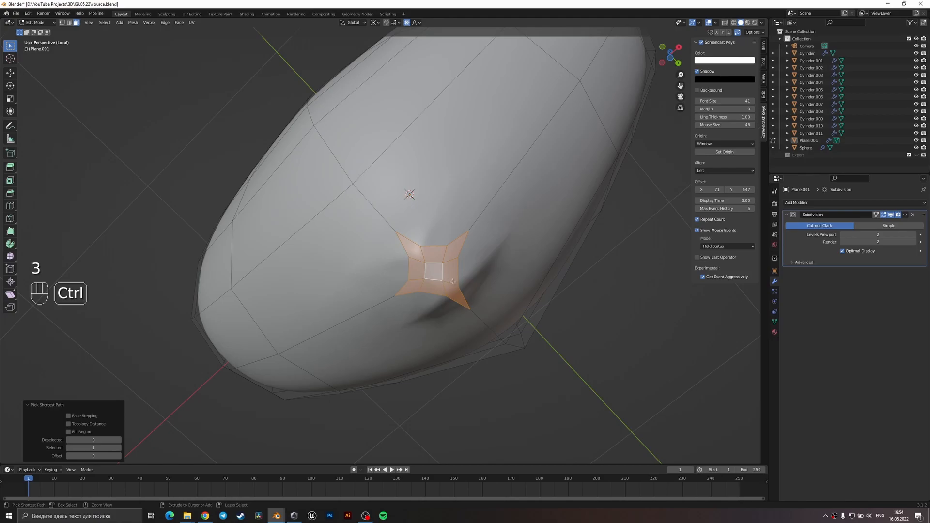
pyautogui.press('x')
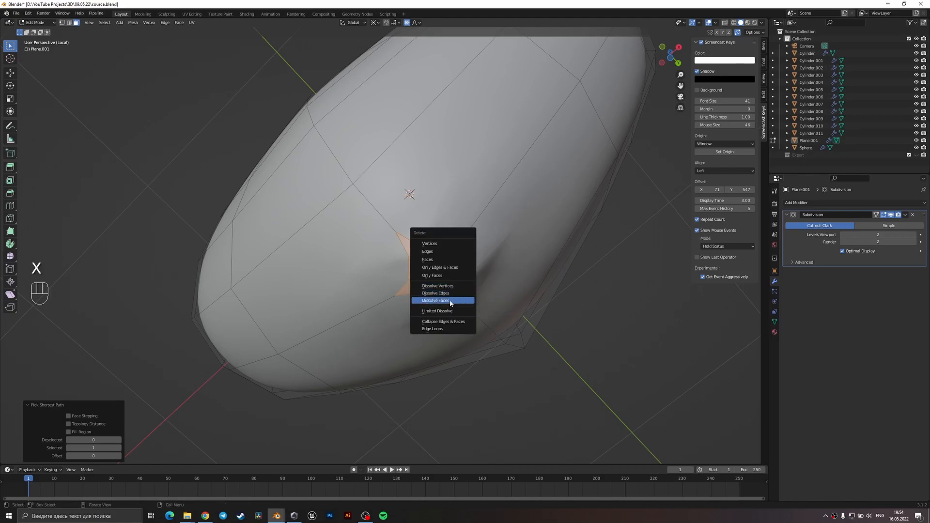
pyautogui.click(450, 301)
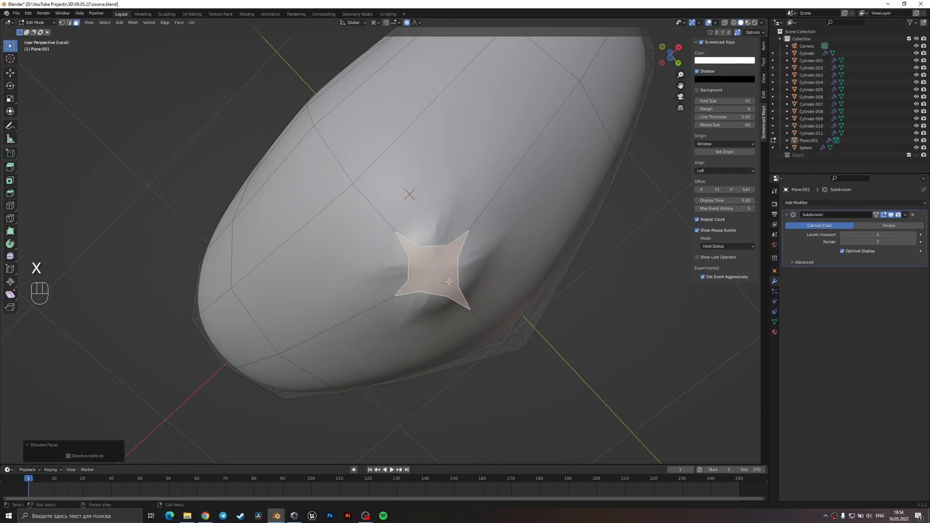
pyautogui.press('1')
pyautogui.click(447, 245)
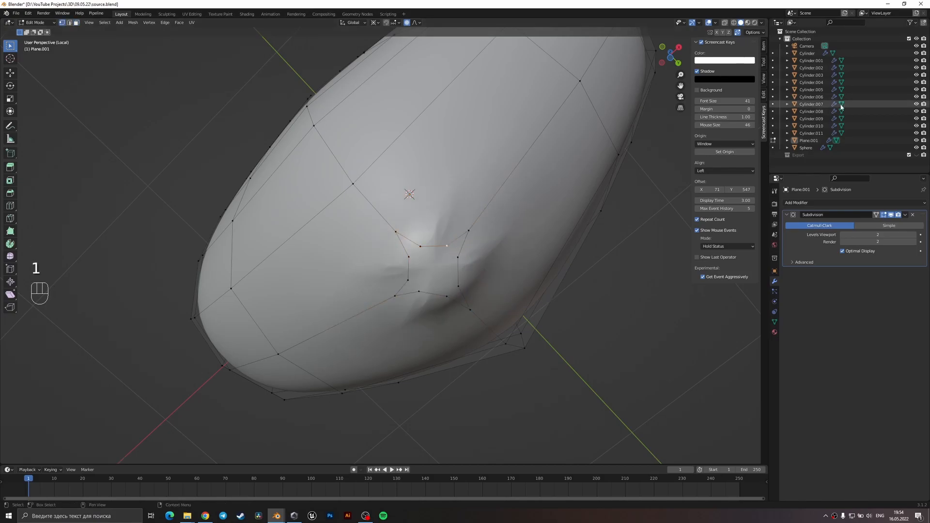
# Save the file and search the add-ons preferences for "LOOP" to check whether LoopTools is enabled.
pyautogui.hotkey('ctrl', 's')
pyautogui.click(26, 15)
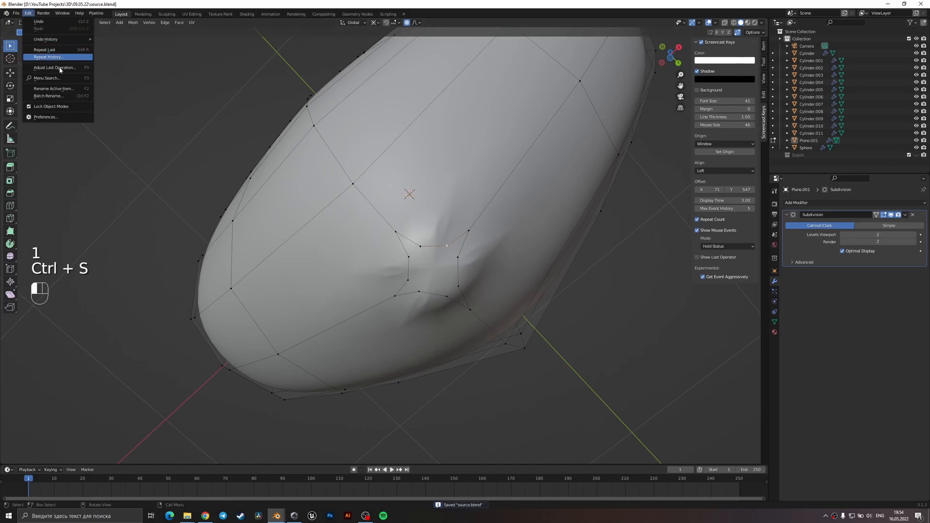
pyautogui.click(49, 121)
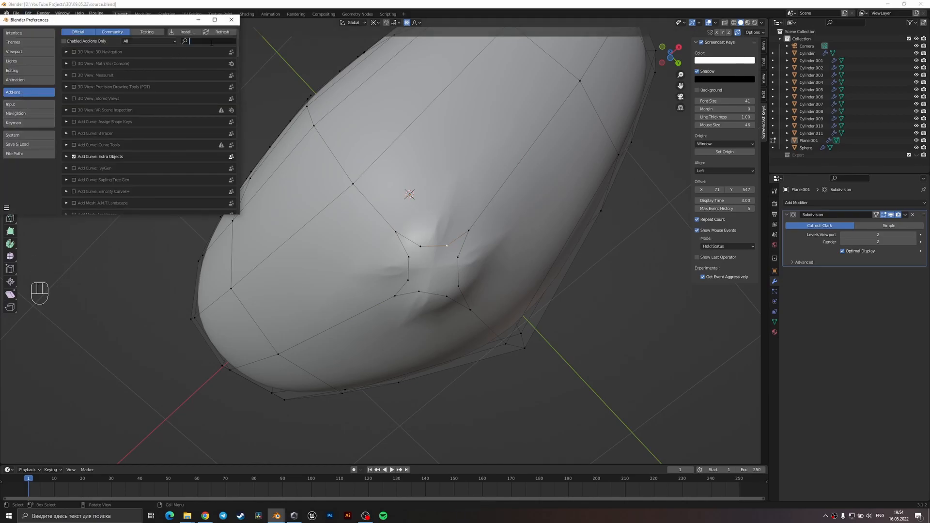
pyautogui.write('LOOP')
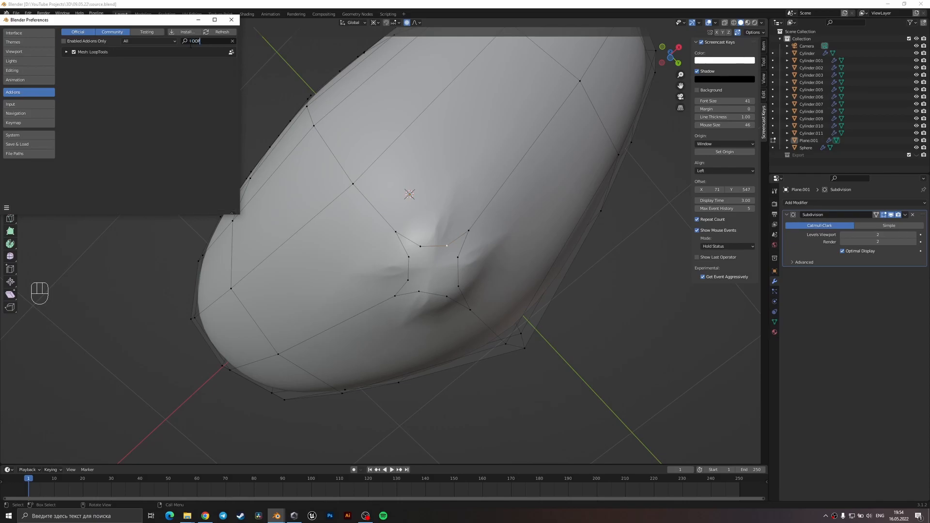
pyautogui.click(230, 20)
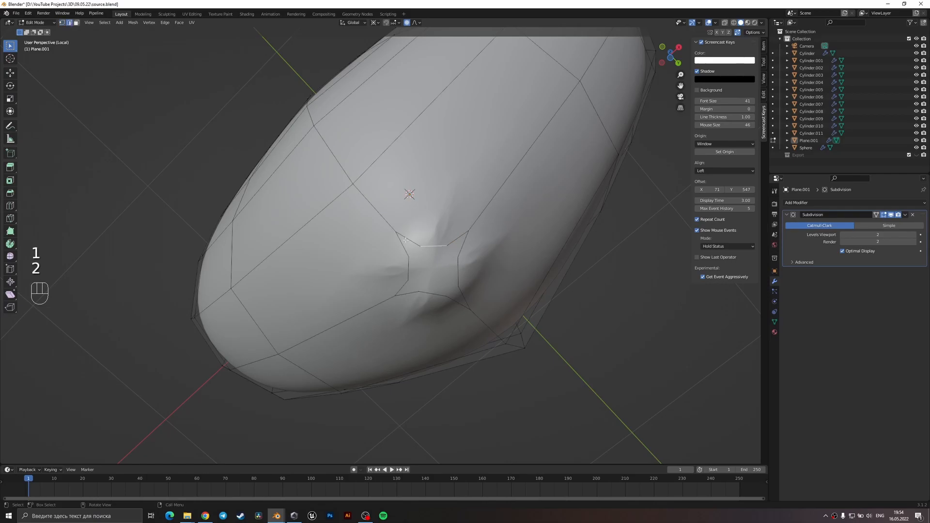
# Select the edge loop around the dissolved face on the heart's underside and reshape it with LoopTools Circle.
pyautogui.keyDown('ctrl'); pyautogui.click(462, 244); pyautogui.keyUp('ctrl')
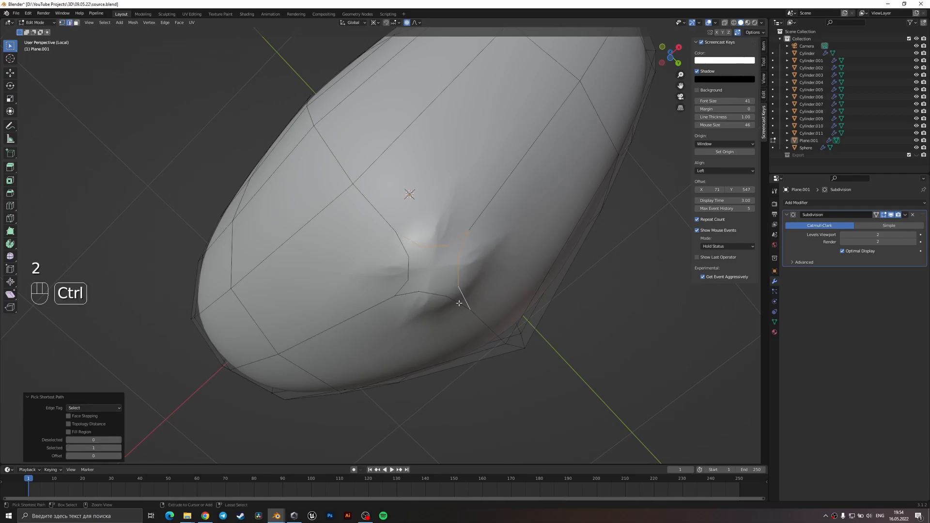
pyautogui.keyDown('ctrl'); pyautogui.click(406, 252); pyautogui.keyUp('ctrl')
pyautogui.click(762, 97)
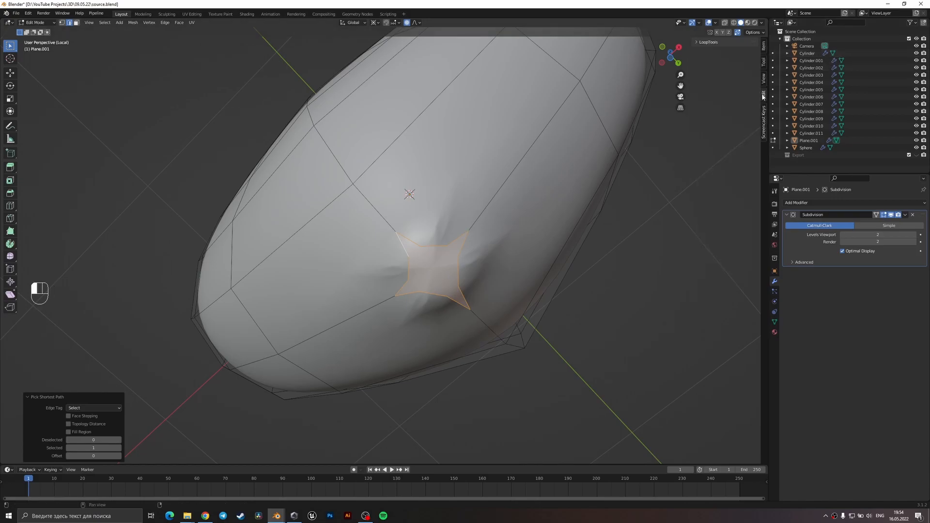
pyautogui.click(708, 42)
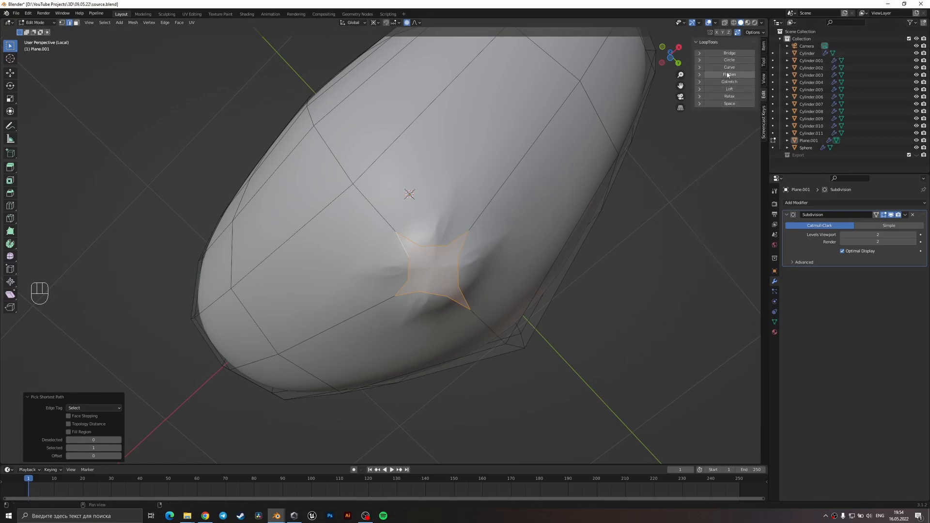
pyautogui.click(728, 60)
pyautogui.moveTo(491, 227)
pyautogui.mouseDown(button='middle')
pyautogui.moveTo(515, 328)
pyautogui.moveTo(506, 237)
pyautogui.mouseUp(button='middle')
pyautogui.moveTo(506, 238); pyautogui.dragTo(497, 150, button='middle')
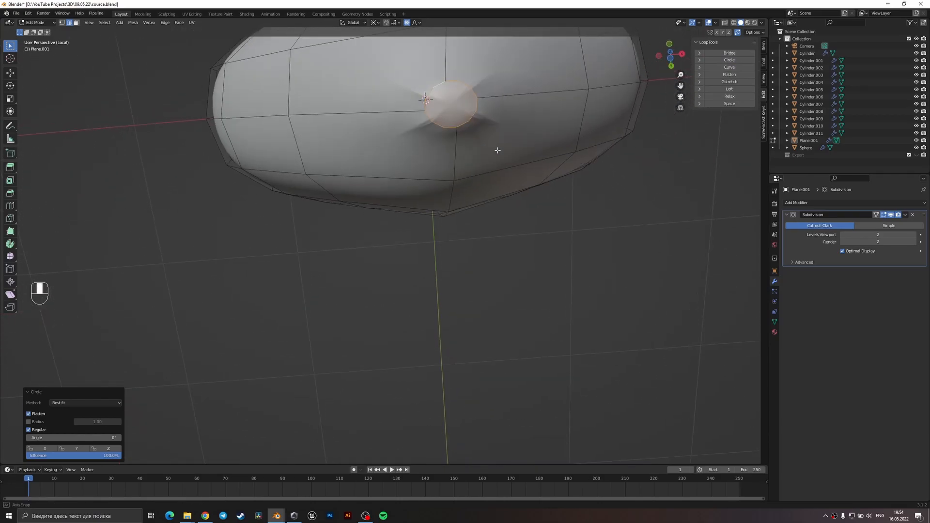
# Rotate the circular loop about 10 degrees around global Z and check the surface in Object Mode.
pyautogui.press('r')
pyautogui.press('z')
pyautogui.rightClick(423, 32)
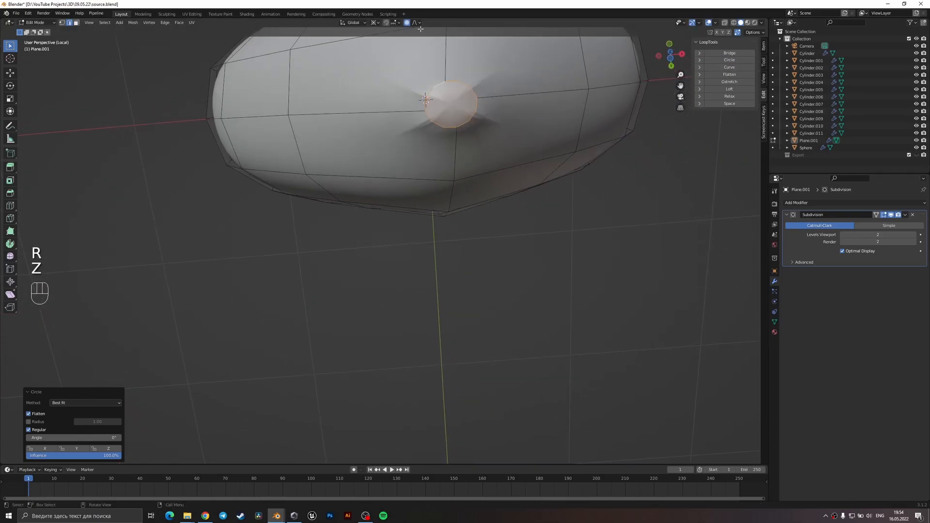
pyautogui.press('r')
pyautogui.press('z')
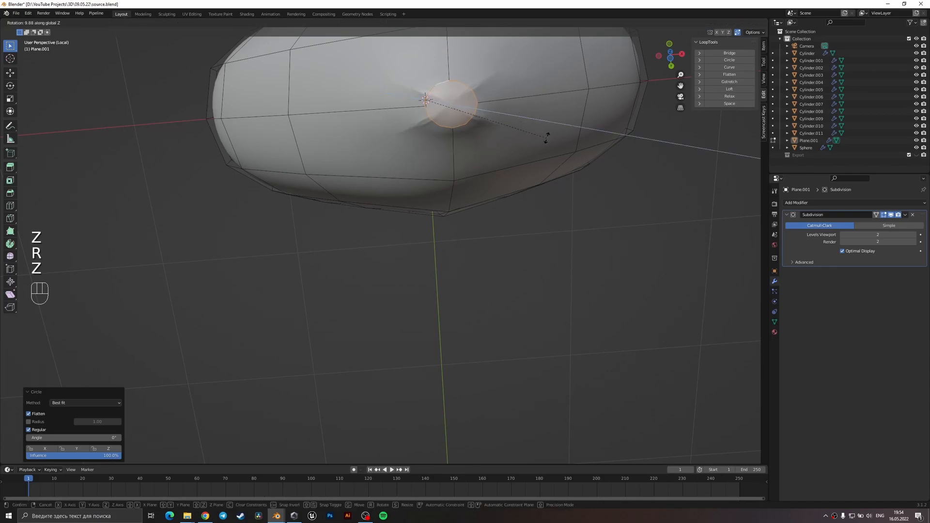
pyautogui.click(546, 139)
pyautogui.press('Tab')
pyautogui.press('Tab')
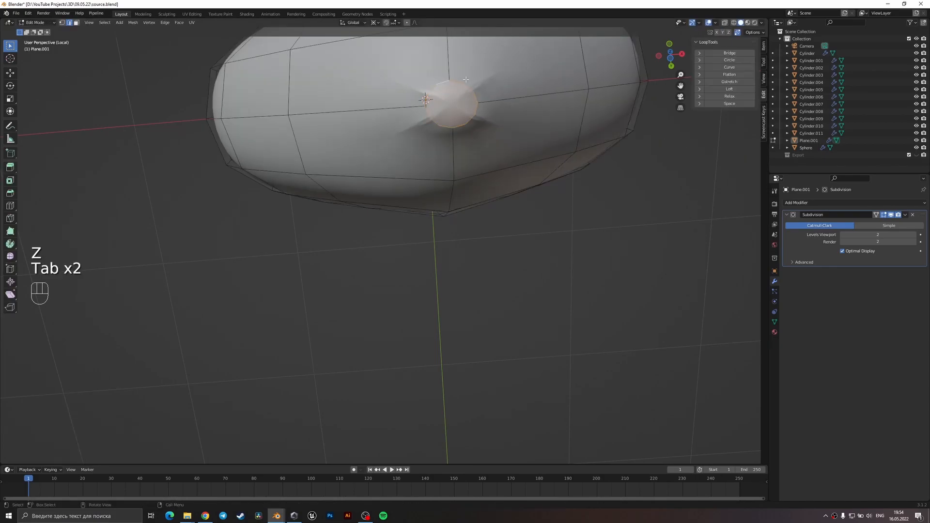
# Try insetting the circular face on the heart's underside and undo the inset.
pyautogui.moveTo(470, 122); pyautogui.dragTo(472, 137, button='middle')
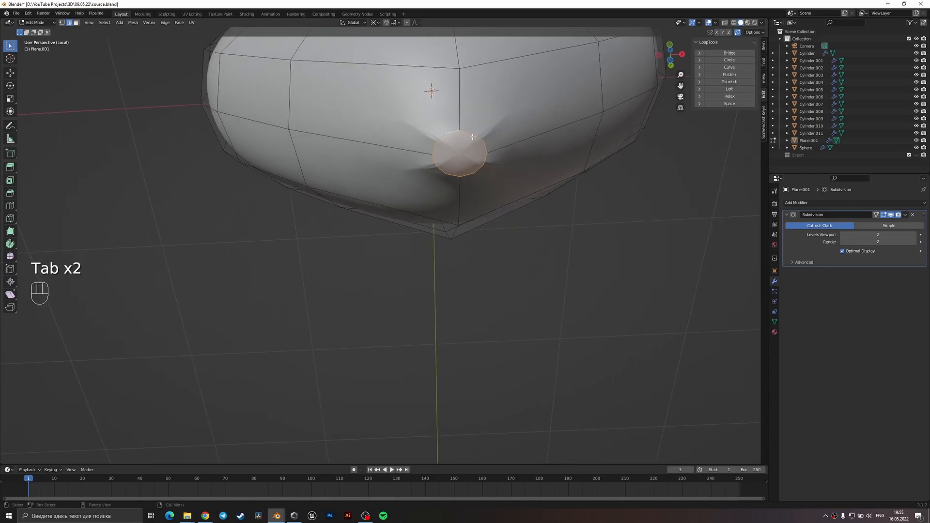
pyautogui.press('i')
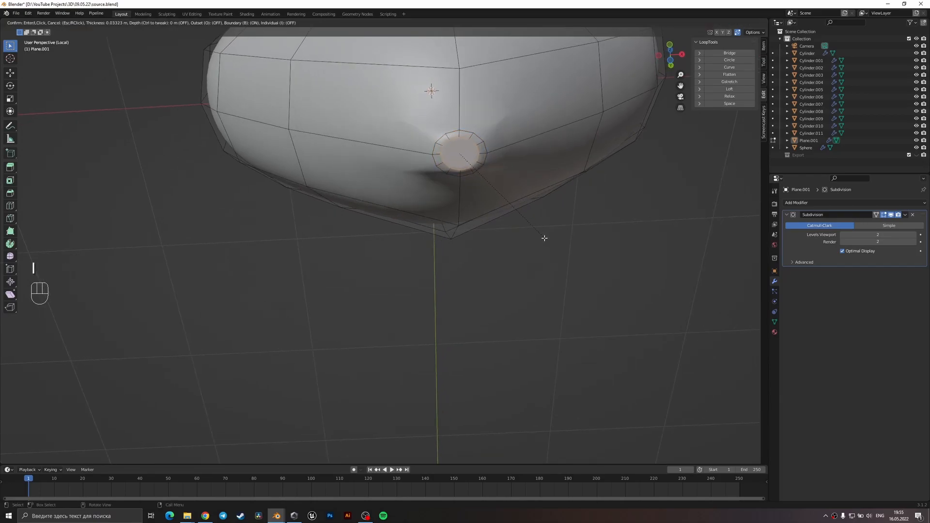
pyautogui.hotkey('ctrl', 'z')
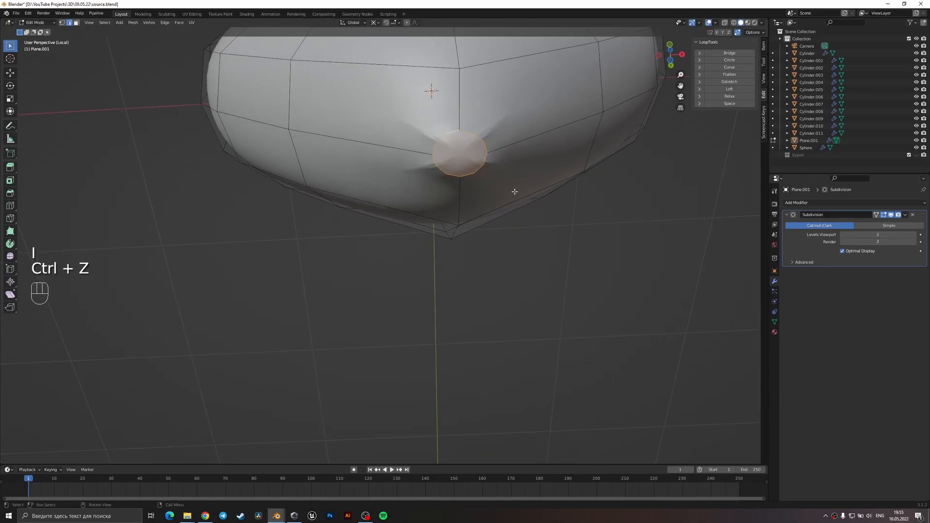
# Delete the circular face while keeping its edge loop, and check the mesh briefly with the Face Orientation overlay.
pyautogui.press('x')
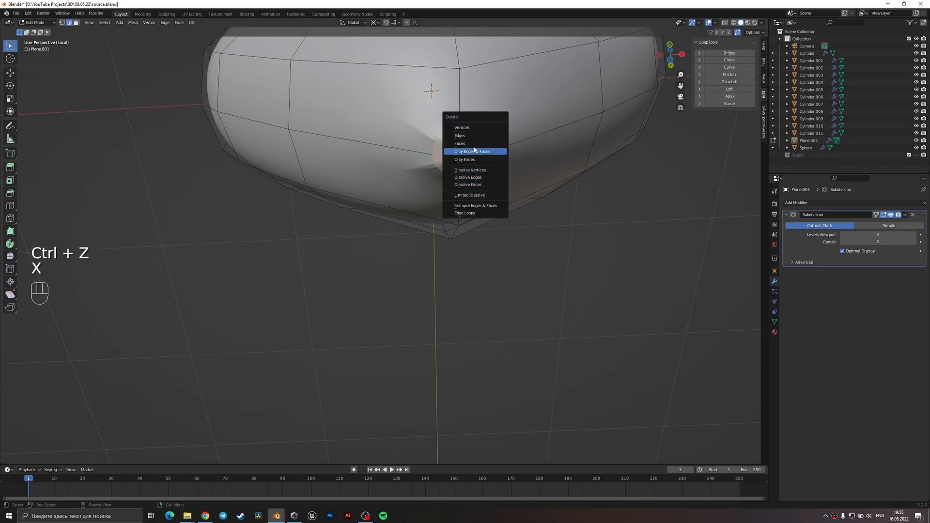
pyautogui.click(484, 156)
pyautogui.moveTo(475, 156); pyautogui.dragTo(450, 180, button='middle')
pyautogui.keyDown('alt'); pyautogui.keyDown('shift'); pyautogui.click(460, 162); pyautogui.keyUp('shift'); pyautogui.keyUp('alt')
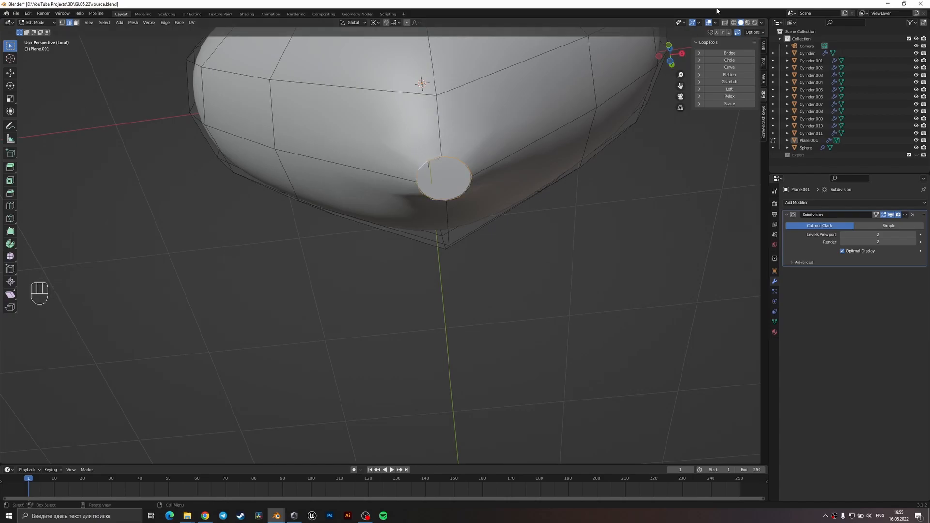
pyautogui.click(715, 22)
pyautogui.click(670, 161)
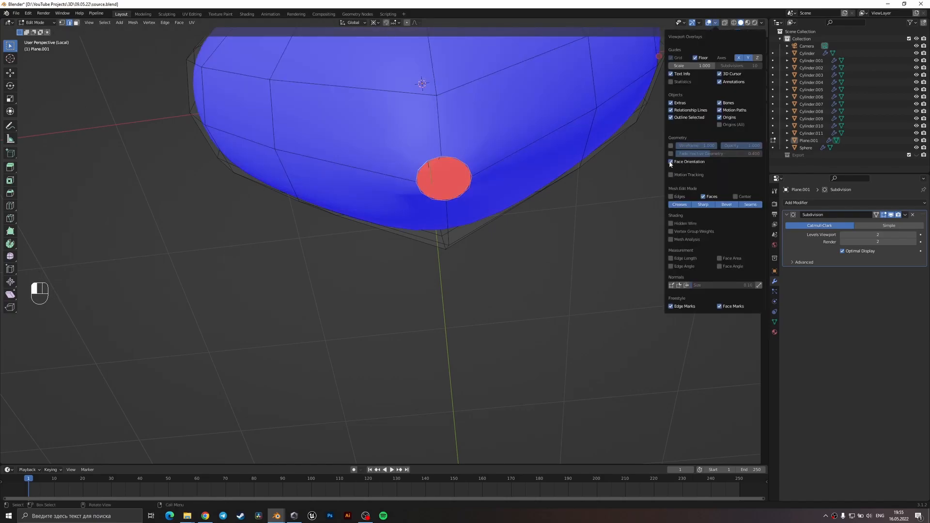
pyautogui.click(670, 162)
# Change the transform pivot point so the selected loop at the heart's tip scales about its own centre.
pyautogui.scroll(-1, 508, 179)
pyautogui.moveTo(519, 221); pyautogui.dragTo(521, 231, button='middle')
pyautogui.press('s')
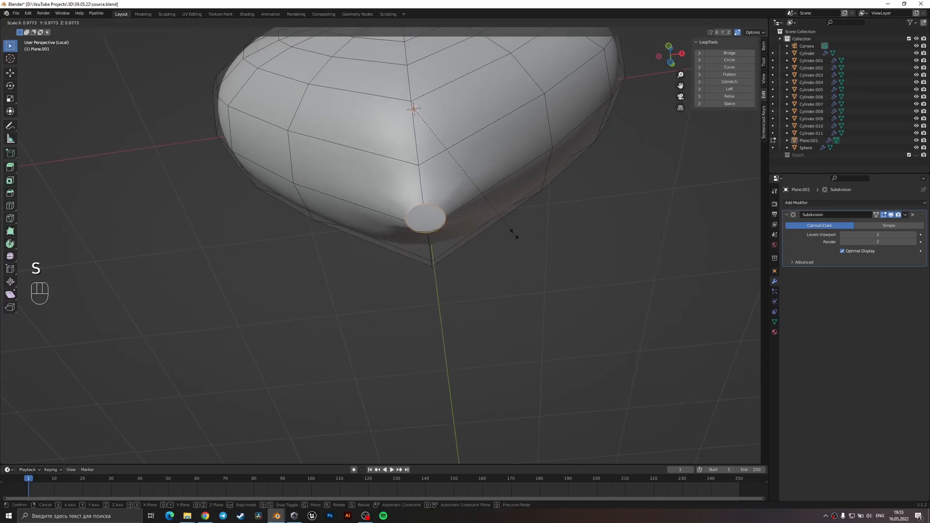
pyautogui.rightClick(504, 232)
pyautogui.click(376, 23)
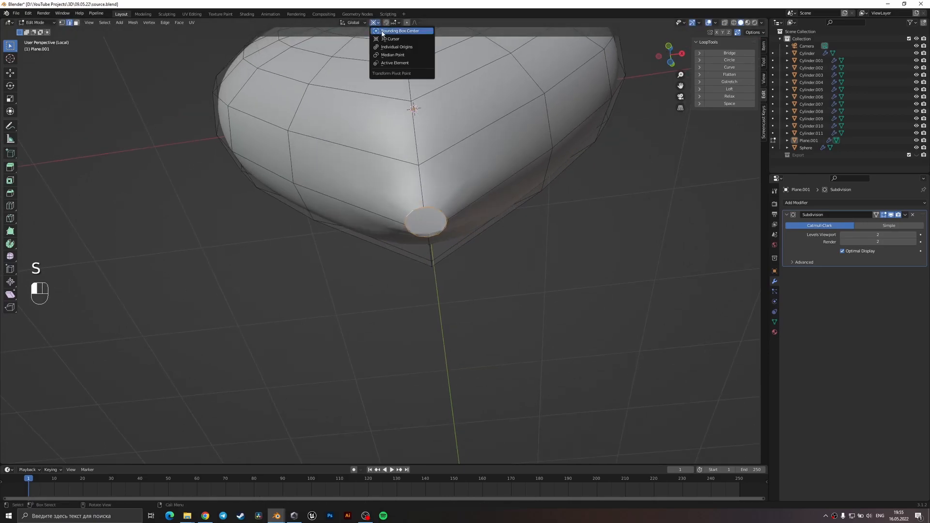
pyautogui.click(379, 22)
pyautogui.click(378, 23)
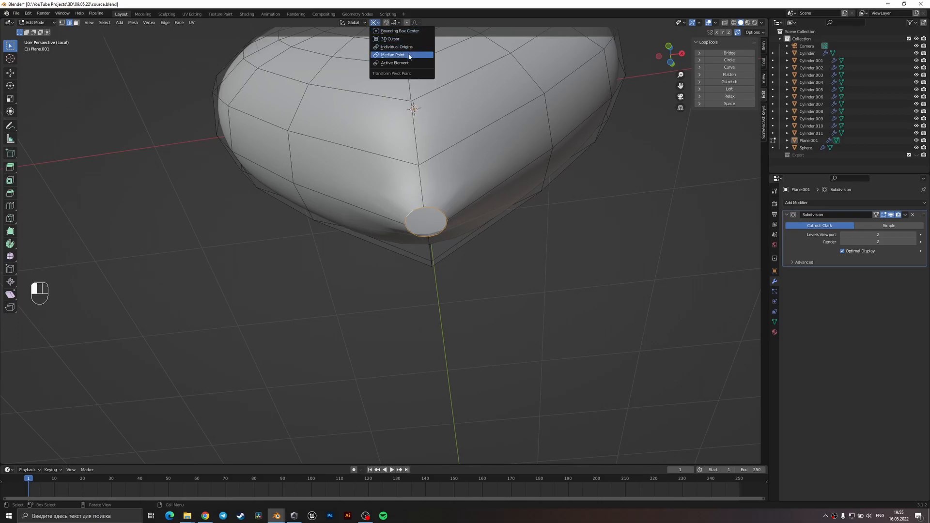
pyautogui.click(410, 49)
# Try scaling down the selection around the heart's opening and undo it.
pyautogui.press('s')
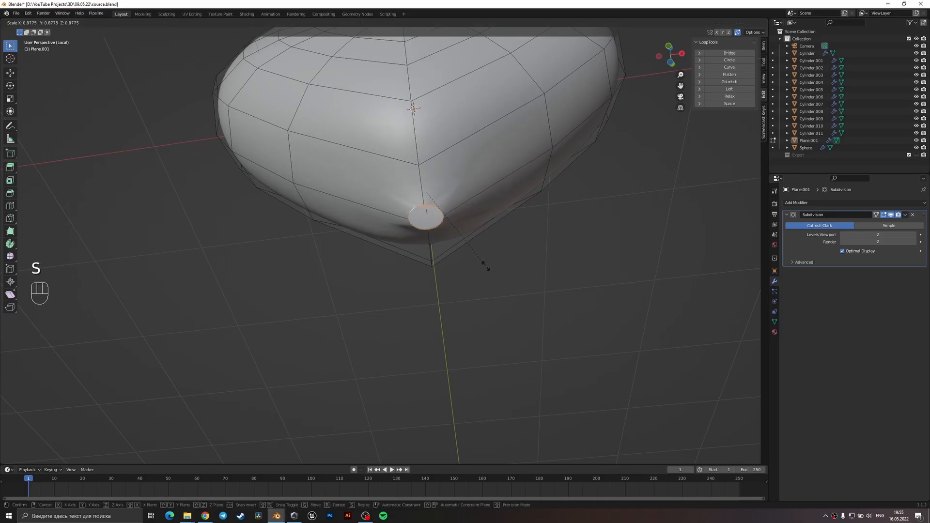
pyautogui.click(486, 265)
pyautogui.moveTo(483, 241); pyautogui.dragTo(354, 184, button='middle')
pyautogui.hotkey('ctrl', 'z')
# Reselect only the edge loop around the opening at the heart's tip and scale it to 0.542.
pyautogui.press('2')
pyautogui.keyDown('alt'); pyautogui.keyDown('shift'); pyautogui.click(239, 308); pyautogui.keyUp('shift'); pyautogui.keyUp('alt')
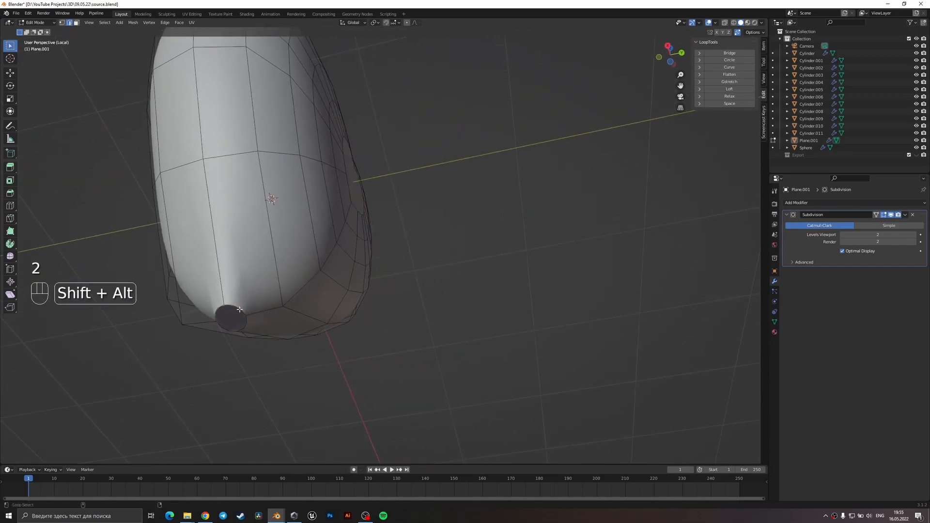
pyautogui.keyDown('alt'); pyautogui.keyDown('shift'); pyautogui.click(246, 313); pyautogui.keyUp('shift'); pyautogui.keyUp('alt')
pyautogui.moveTo(251, 315); pyautogui.dragTo(327, 189, button='middle')
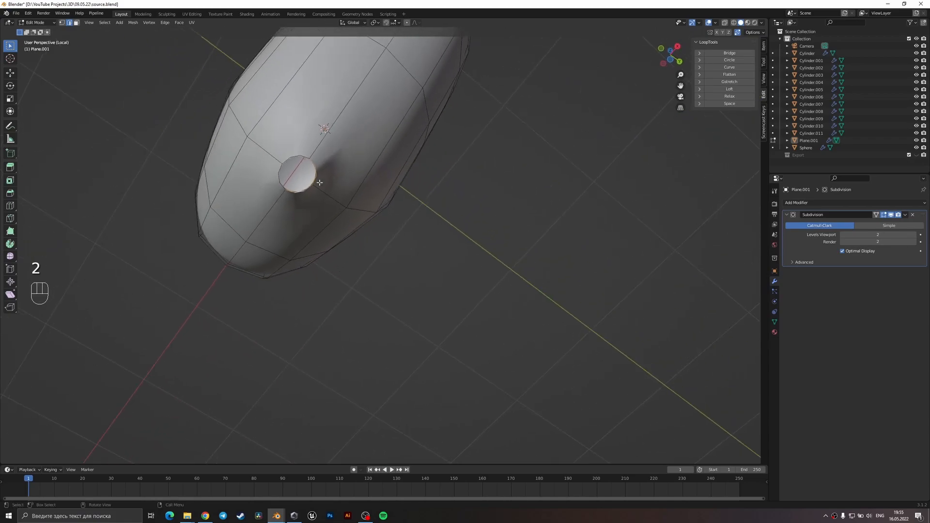
pyautogui.moveTo(296, 152); pyautogui.dragTo(443, 383, button='middle')
pyautogui.press('s')
pyautogui.click(406, 358)
# Extrude the opening's edge loop about 0.2 m downward along Z and scale the new loop by 2.571.
pyautogui.moveTo(406, 358); pyautogui.dragTo(446, 296, button='middle')
pyautogui.press('e')
pyautogui.press('z')
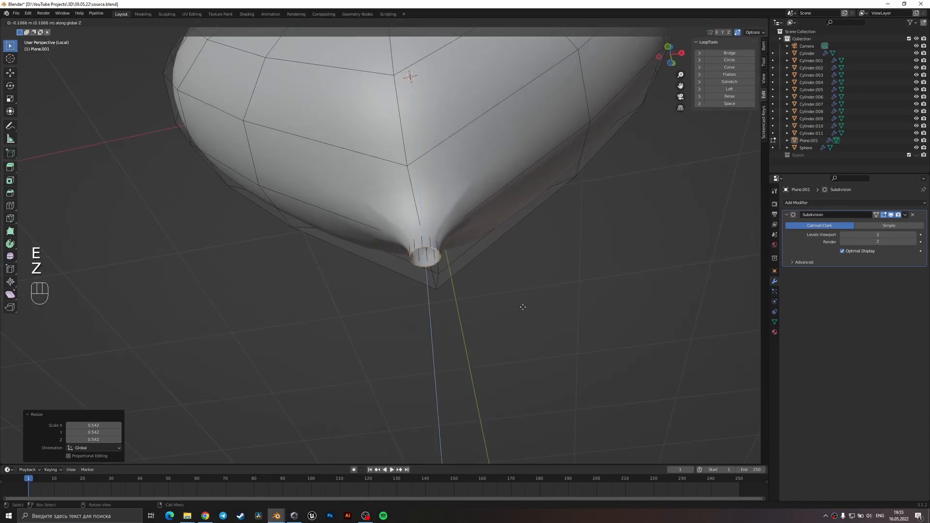
pyautogui.click(526, 323)
pyautogui.press('s')
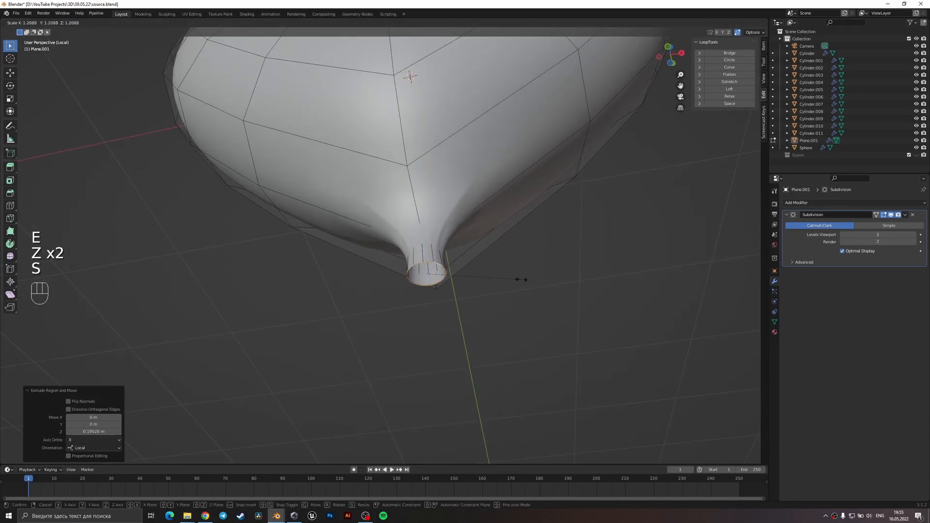
pyautogui.click(629, 274)
# Check the neck in the front view and scale its end loop up by about 1.7 to widen the flare.
pyautogui.moveTo(579, 278); pyautogui.dragTo(575, 313, button='middle')
pyautogui.press('KP_1')
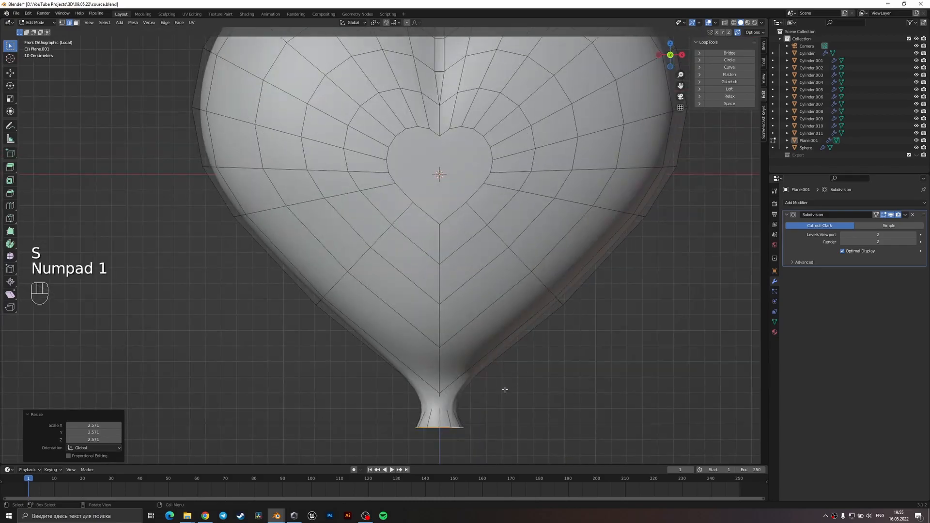
pyautogui.keyDown('shift'); pyautogui.moveTo(508, 385); pyautogui.dragTo(484, 299, button='middle'); pyautogui.keyUp('shift')
pyautogui.press('s')
pyautogui.click(564, 333)
# Fill the open end of the flared neck with a face and scale it down slightly.
pyautogui.moveTo(564, 334); pyautogui.dragTo(481, 305, button='middle')
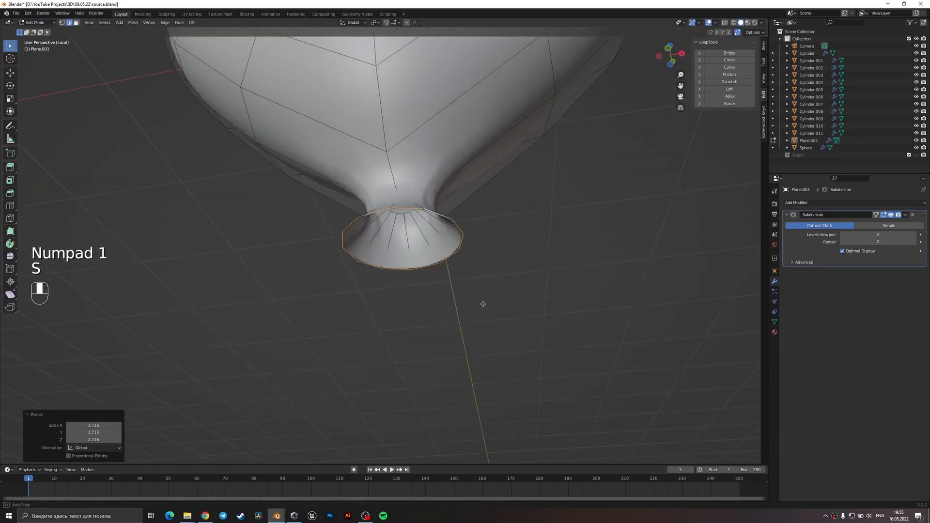
pyautogui.press('f')
pyautogui.press('s')
pyautogui.click(509, 331)
# Inset the selected face at the end of the heart's neck by about 0.05 m in face mode.
pyautogui.press('3')
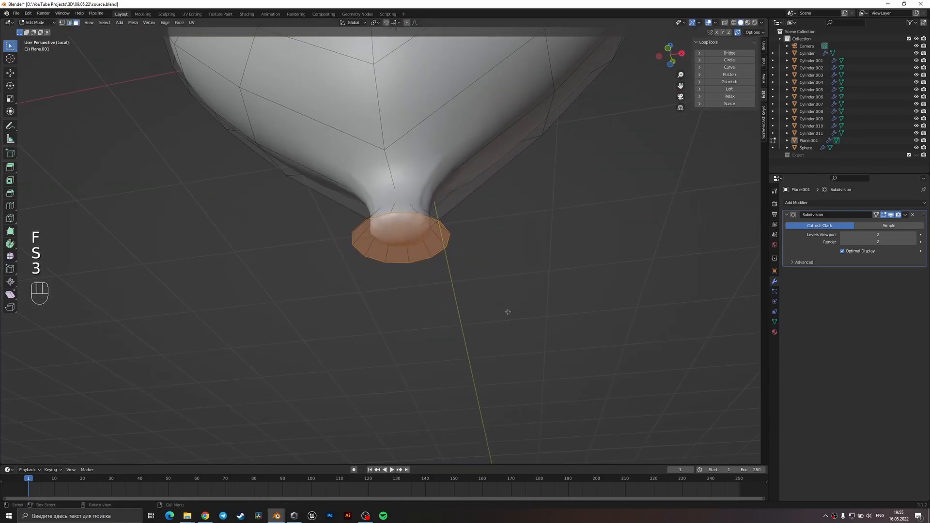
pyautogui.press('i')
pyautogui.click(528, 337)
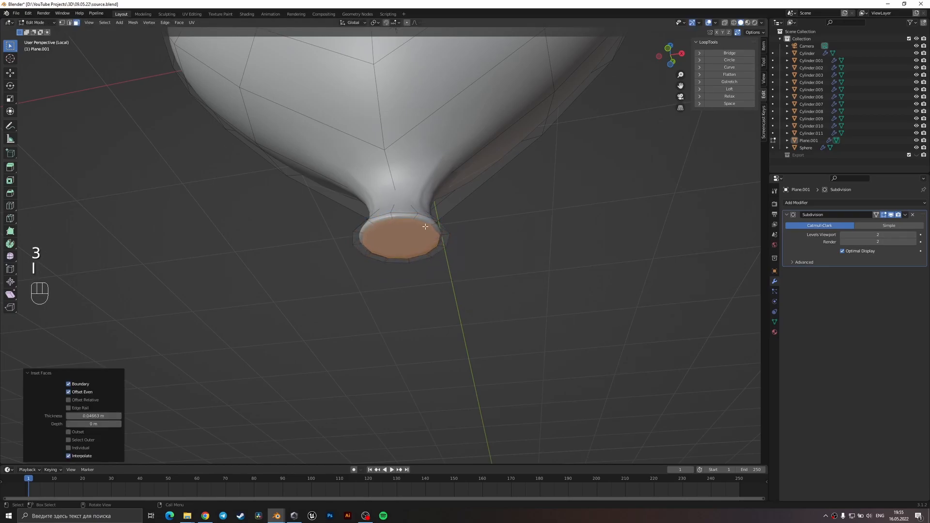
# Add two loop cuts to the balloon neck in edge mode, one near the flared rim and one around the middle.
pyautogui.press('2')
pyautogui.moveTo(427, 229); pyautogui.dragTo(366, 270, button='middle')
pyautogui.hotkey('ctrl', 'r')
pyautogui.click(433, 276)
pyautogui.click(437, 273)
pyautogui.hotkey('ctrl', 'r')
pyautogui.click(369, 264)
pyautogui.rightClick(369, 265)
# Select the outer edge loop of the flared rim and slide it to make the rim slightly narrower.
pyautogui.keyDown('alt'); pyautogui.keyDown('shift'); pyautogui.click(371, 272); pyautogui.keyUp('shift'); pyautogui.keyUp('alt')
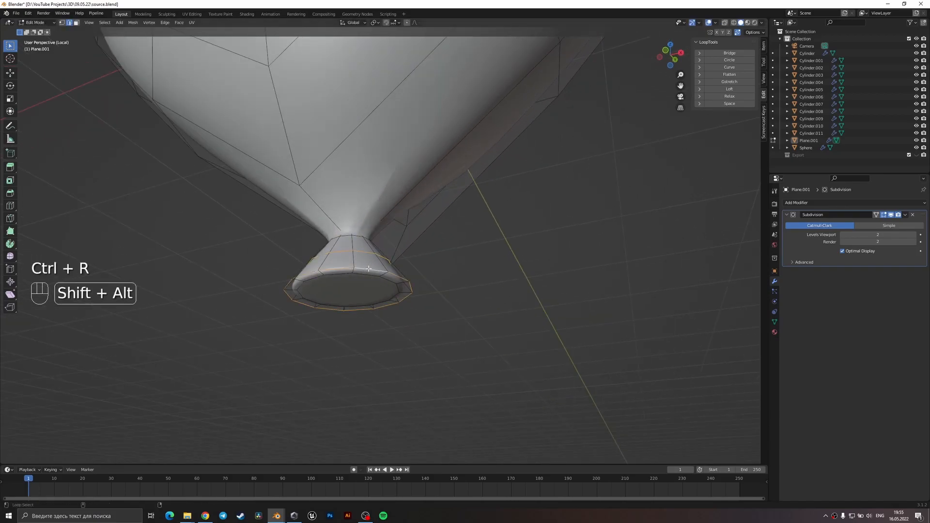
pyautogui.press('g')
pyautogui.press('g')
pyautogui.click(426, 260)
pyautogui.press('Tab')
pyautogui.press('Tab')
pyautogui.press('2')
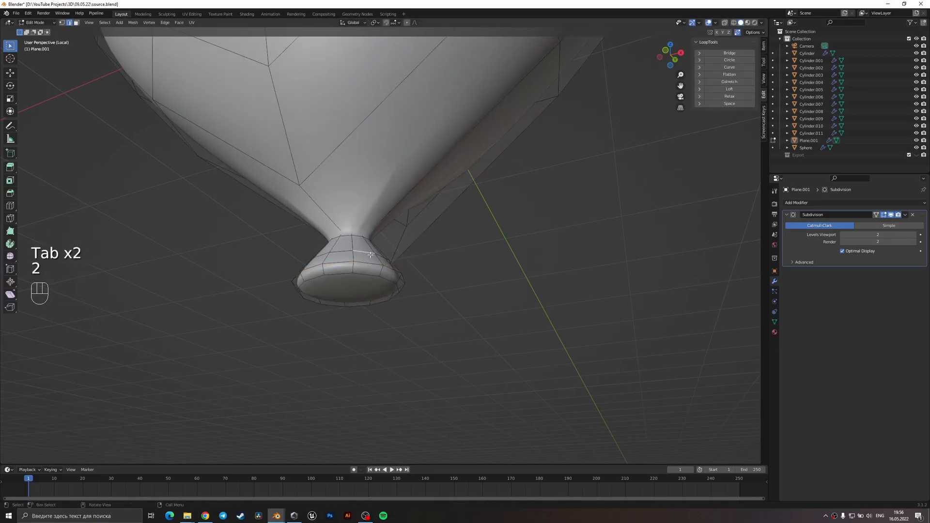
# Scale the neck's middle edge loop to 0.788 in the front view and check the shape in object mode.
pyautogui.keyDown('alt'); pyautogui.keyDown('shift'); pyautogui.click(361, 255); pyautogui.keyUp('shift'); pyautogui.keyUp('alt')
pyautogui.press('KP_1')
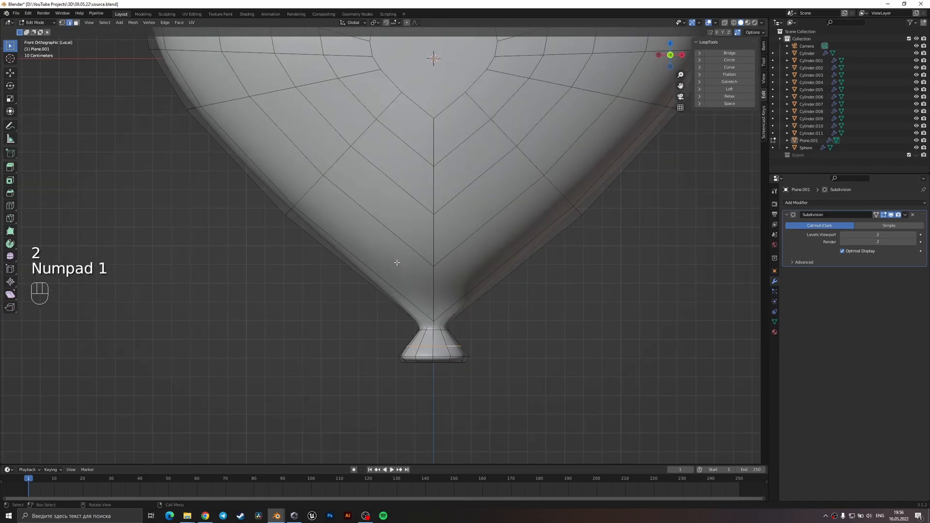
pyautogui.press('s')
pyautogui.click(533, 357)
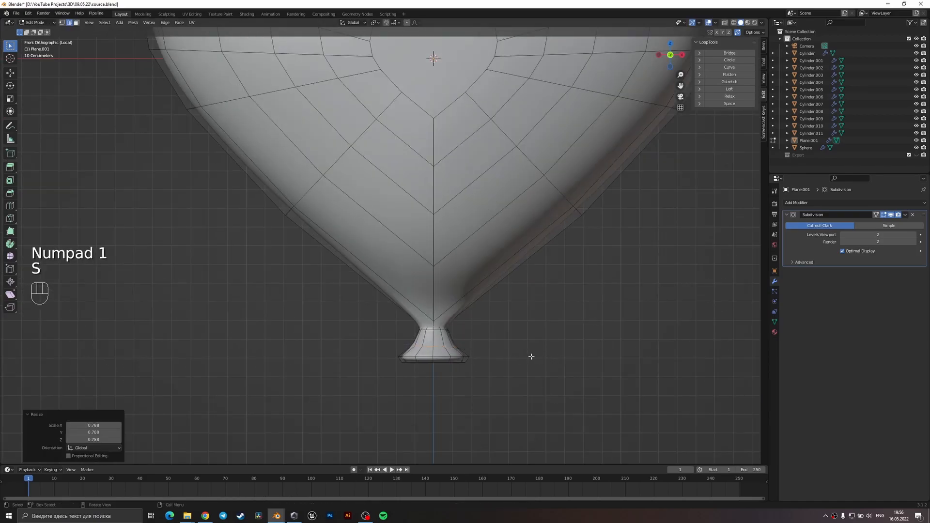
pyautogui.scroll(-1, 466, 315)
pyautogui.scroll(3, 521, 357)
pyautogui.press('g')
pyautogui.press('z')
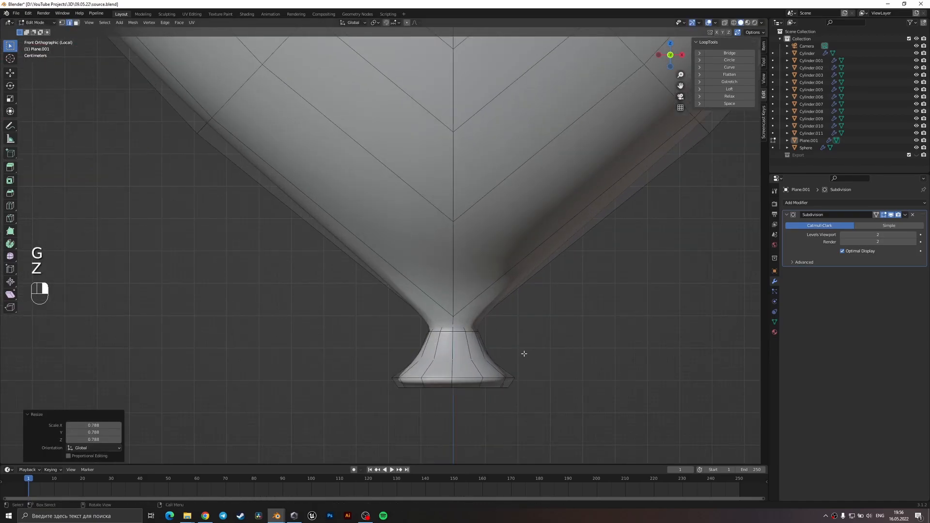
pyautogui.click(523, 354)
pyautogui.press('Tab')
pyautogui.scroll(-5, 452, 322)
pyautogui.moveTo(422, 283); pyautogui.dragTo(399, 245, button='middle')
pyautogui.scroll(3, 399, 246)
pyautogui.press('Tab')
pyautogui.scroll(2, 386, 242)
# Try to connect a vertex at the neck's top to one on the heart's body, and undo it.
pyautogui.press('1')
pyautogui.scroll(-1, 368, 265)
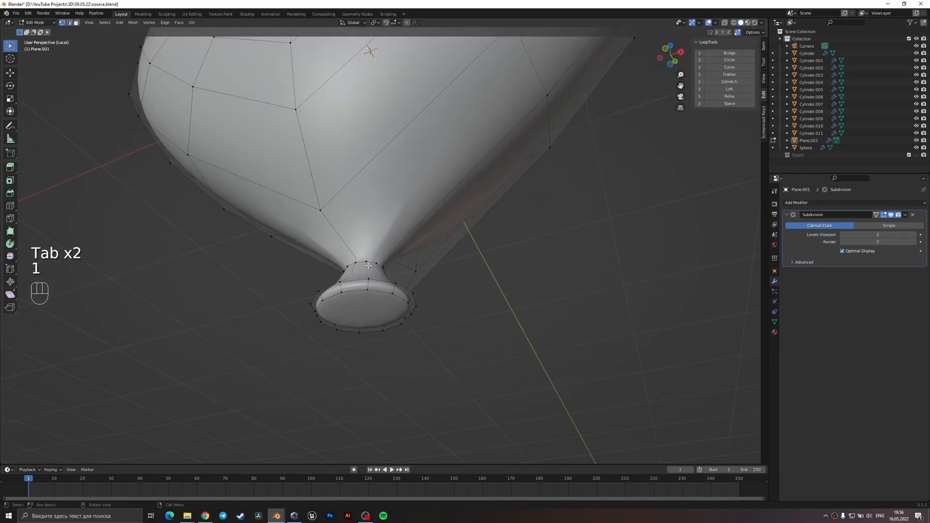
pyautogui.moveTo(459, 269); pyautogui.dragTo(436, 226, button='middle')
pyautogui.keyDown('shift'); pyautogui.moveTo(375, 189); pyautogui.dragTo(375, 258, button='middle'); pyautogui.keyUp('shift')
pyautogui.moveTo(376, 258); pyautogui.dragTo(370, 285, button='middle')
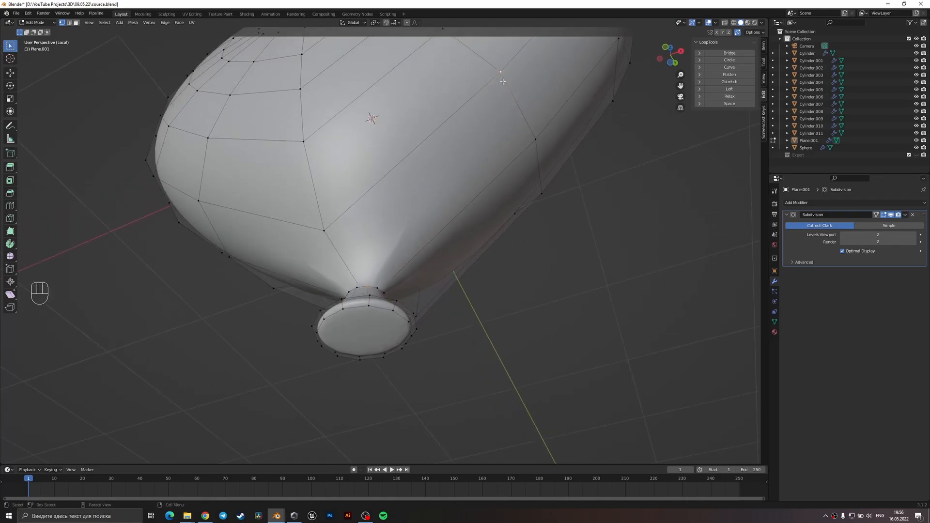
pyautogui.press('j')
pyautogui.hotkey('ctrl', 'z')
# Try to triangulate the long face running from the neck up the heart's body, and undo it.
pyautogui.press('3')
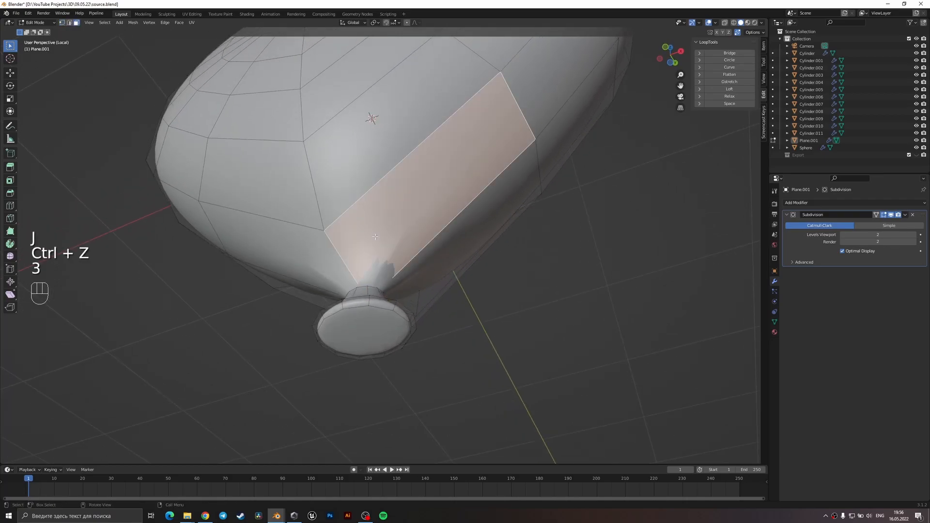
pyautogui.hotkey('ctrl', 't')
pyautogui.press('Tab')
# Examine the junction between the heart's body and the neck in object and edit mode.
pyautogui.press('Tab')
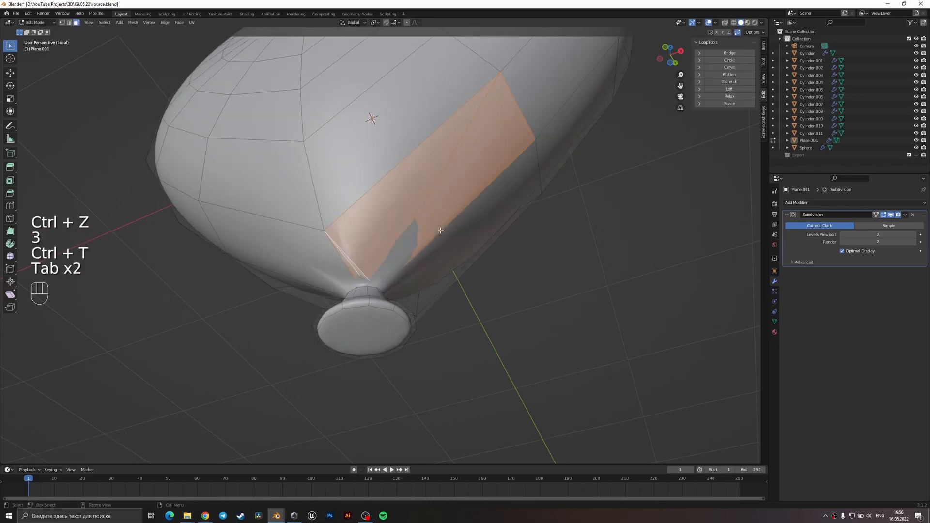
pyautogui.hotkey('ctrl', 'z')
pyautogui.hotkey('ctrl', 'z')
pyautogui.hotkey('ctrl', 'z')
pyautogui.press('Tab')
pyautogui.press('Tab')
pyautogui.moveTo(430, 263)
pyautogui.mouseDown(button='middle')
pyautogui.moveTo(478, 220)
pyautogui.moveTo(458, 340)
pyautogui.moveTo(468, 320)
pyautogui.moveTo(465, 356)
pyautogui.moveTo(420, 319)
pyautogui.moveTo(366, 307)
pyautogui.moveTo(351, 280)
pyautogui.moveTo(334, 277)
pyautogui.moveTo(332, 317)
pyautogui.moveTo(349, 326)
pyautogui.moveTo(349, 292)
pyautogui.mouseUp(button='middle')
pyautogui.press('1')
pyautogui.press('z')
pyautogui.press('Tab')
pyautogui.press('Tab')
pyautogui.press('Tab')
pyautogui.scroll(3, 350, 279)
pyautogui.press('Tab')
pyautogui.press('1')
pyautogui.scroll(2, 349, 300)
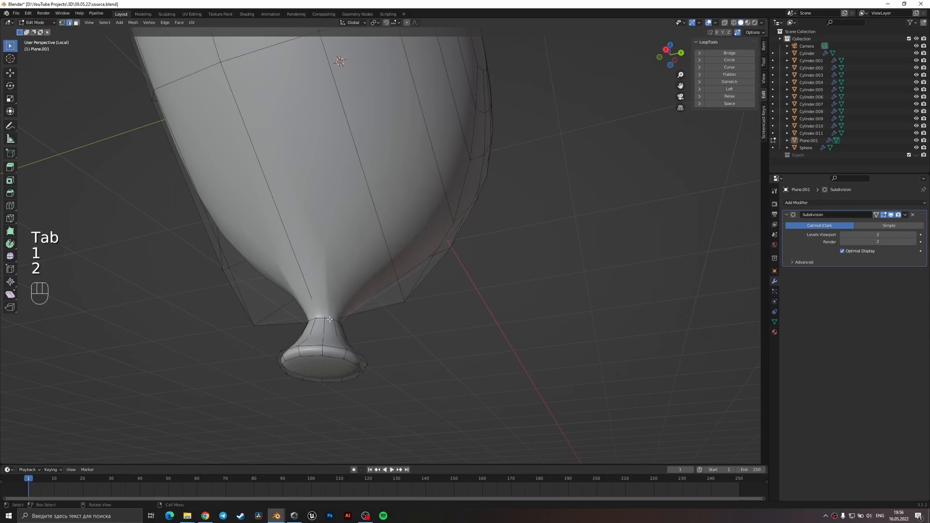
# Try a loop cut on the lower part of the heart's body just above the neck.
pyautogui.hotkey('ctrl', 'r')
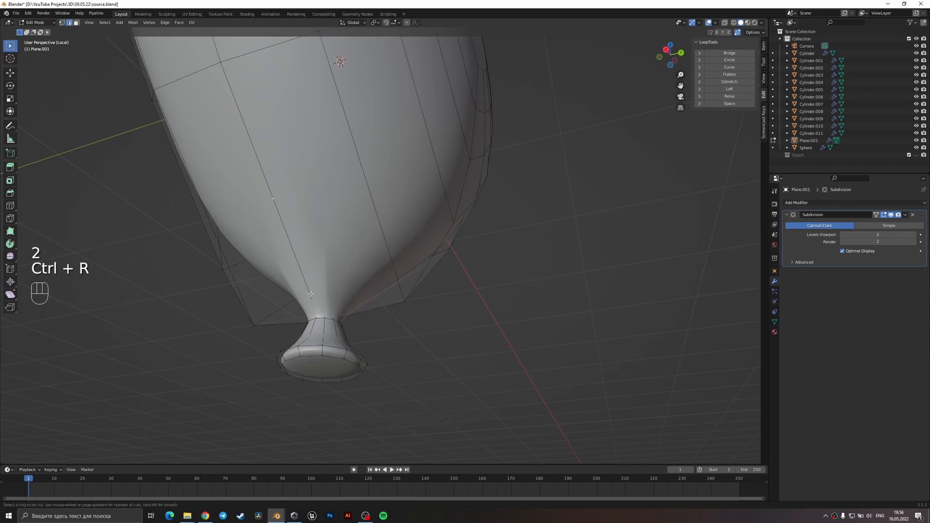
pyautogui.moveTo(424, 315)
pyautogui.mouseDown(button='middle')
pyautogui.moveTo(378, 334)
pyautogui.moveTo(307, 343)
pyautogui.moveTo(394, 356)
pyautogui.moveTo(457, 345)
pyautogui.moveTo(420, 316)
pyautogui.mouseUp(button='middle')
pyautogui.moveTo(420, 316); pyautogui.dragTo(342, 347, button='middle')
pyautogui.scroll(1, 357, 320)
pyautogui.scroll(1, 357, 320)
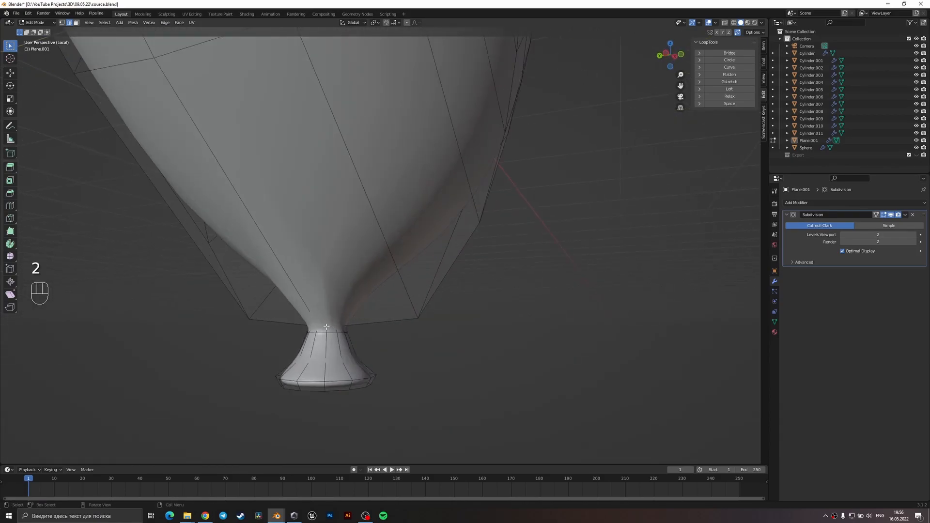
# Select the neck's top edge loop in wireframe, try extruding it about 0.025 m along Z, and undo the extrusion.
pyautogui.press('z')
pyautogui.keyDown('alt'); pyautogui.keyDown('shift'); pyautogui.click(327, 323); pyautogui.keyUp('shift'); pyautogui.keyUp('alt')
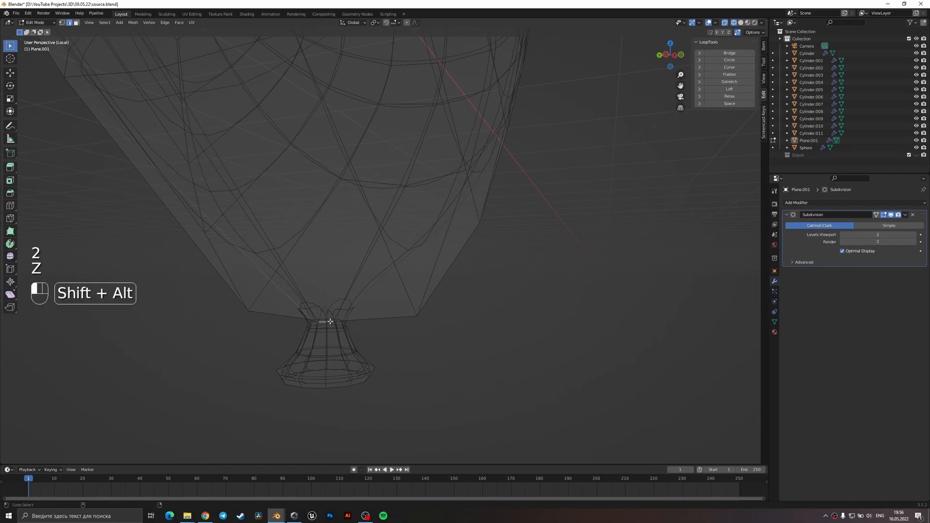
pyautogui.moveTo(320, 320); pyautogui.dragTo(317, 342, button='middle')
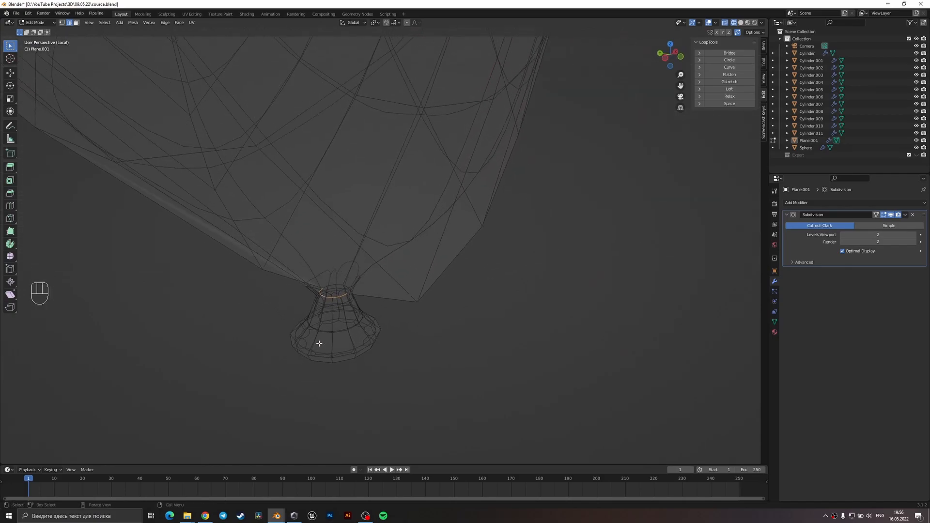
pyautogui.scroll(3, 312, 334)
pyautogui.keyDown('alt'); pyautogui.keyDown('shift'); pyautogui.click(297, 315); pyautogui.keyUp('shift'); pyautogui.keyUp('alt')
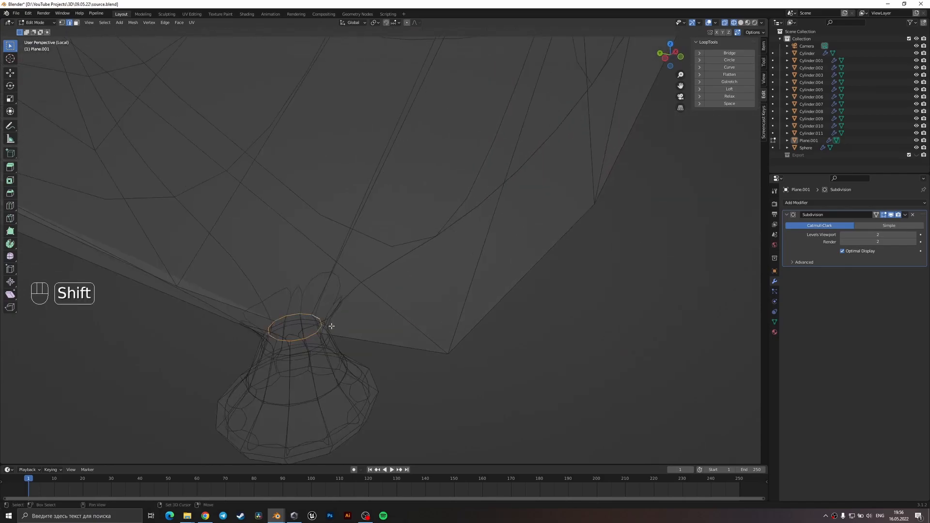
pyautogui.press('z')
pyautogui.moveTo(357, 359)
pyautogui.mouseDown(button='middle')
pyautogui.moveTo(376, 322)
pyautogui.moveTo(429, 292)
pyautogui.mouseUp(button='middle')
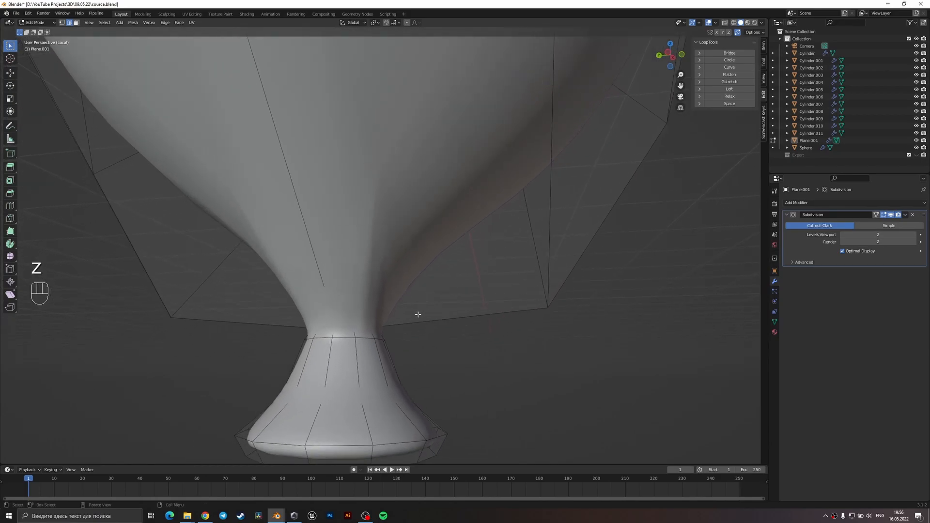
pyautogui.press('e')
pyautogui.press('z')
pyautogui.click(413, 300)
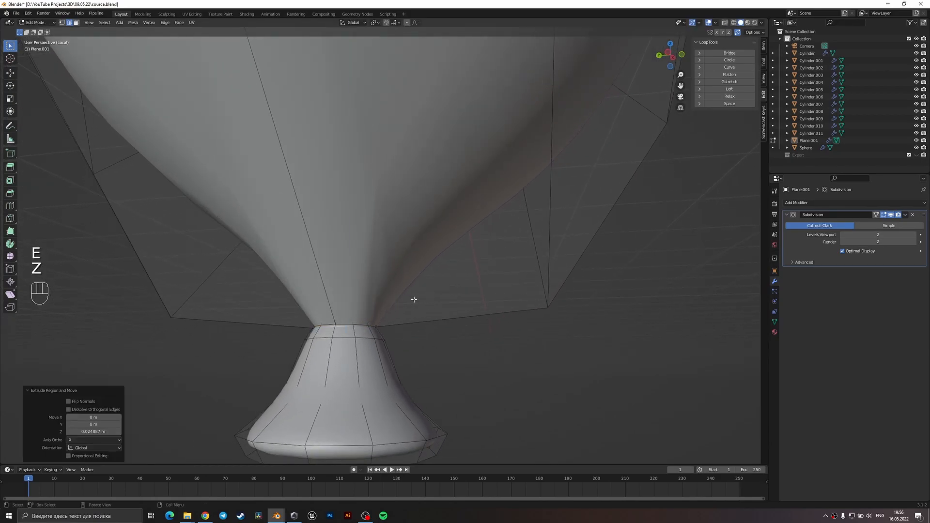
pyautogui.hotkey('ctrl', 'z')
pyautogui.scroll(-6, 351, 290)
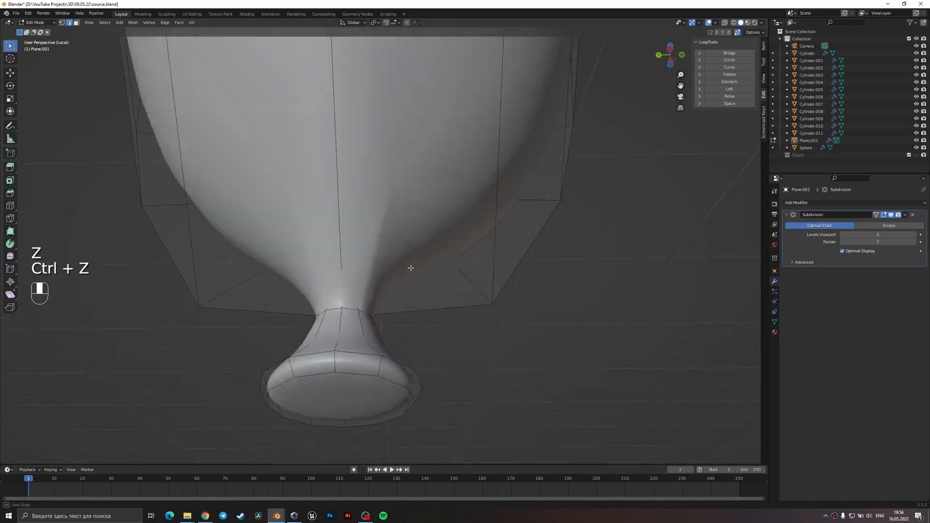
# Select the lowest vertices on both sides of the heart's body in right-view wireframe and scale them to about 0.727 along Y.
pyautogui.press('Tab')
pyautogui.moveTo(392, 289); pyautogui.dragTo(437, 245, button='middle')
pyautogui.scroll(3, 436, 246)
pyautogui.press('Tab')
pyautogui.press('KP_1')
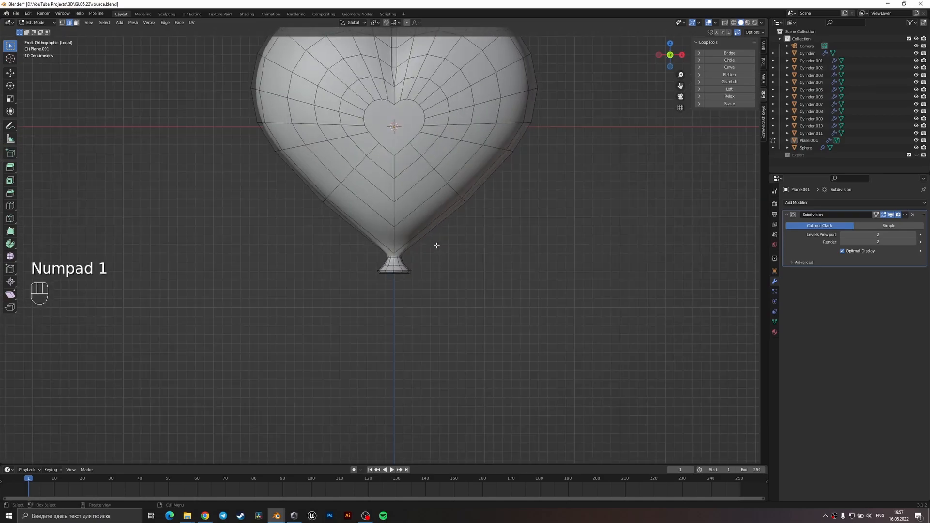
pyautogui.press('KP_3')
pyautogui.press('z')
pyautogui.click(334, 258)
pyautogui.press('1')
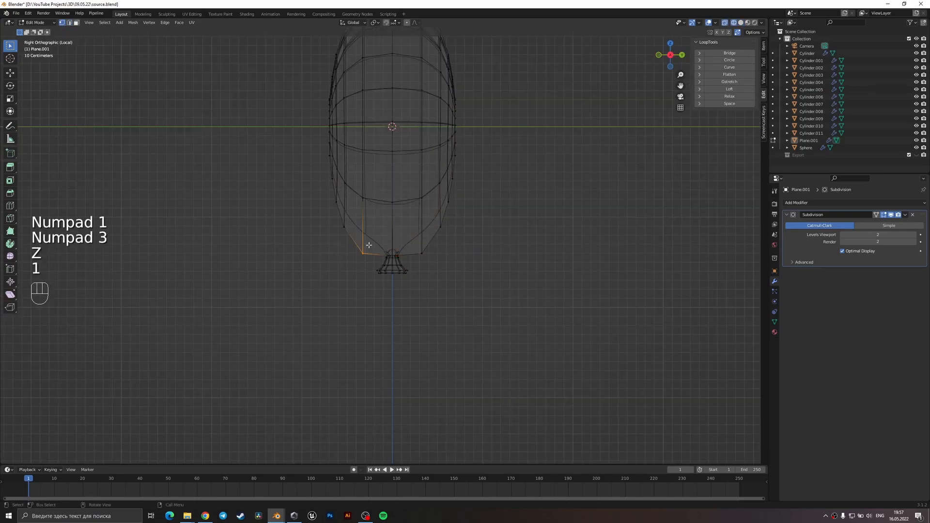
pyautogui.scroll(2, 376, 246)
pyautogui.keyDown('shift'); pyautogui.click(448, 261); pyautogui.keyUp('shift')
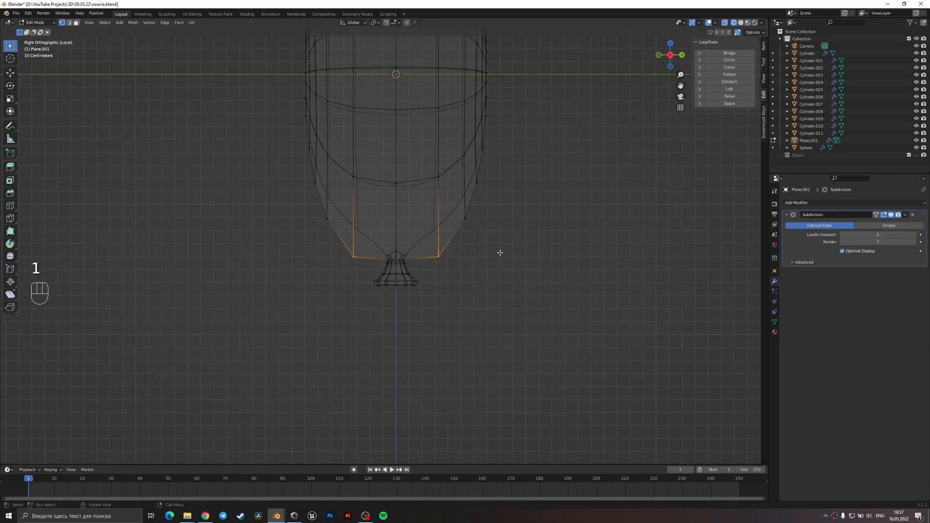
pyautogui.press('s')
pyautogui.press('x')
pyautogui.press('y')
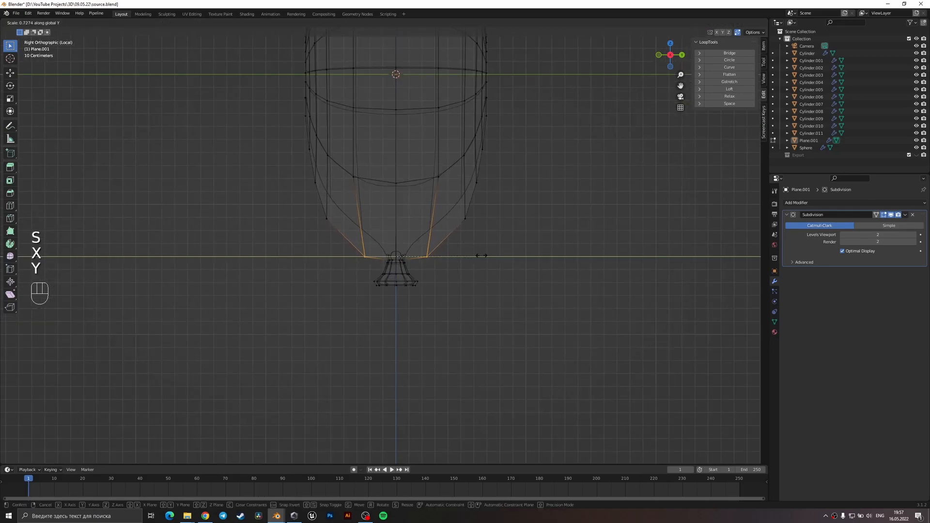
pyautogui.click(481, 256)
# Scale the next pair of body vertices above them to 0.843 along Y.
pyautogui.click(468, 217)
pyautogui.keyDown('shift'); pyautogui.click(328, 220); pyautogui.keyUp('shift')
pyautogui.press('s')
pyautogui.press('y')
pyautogui.click(568, 249)
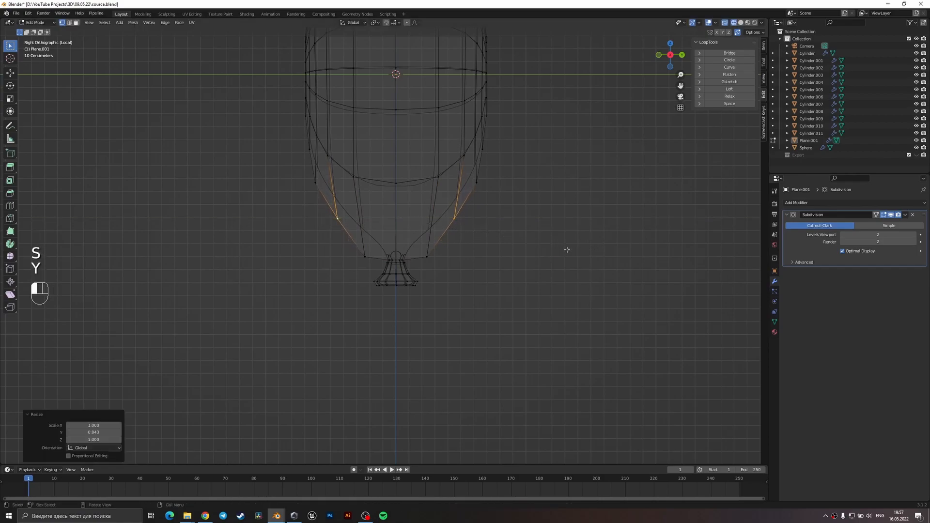
# Return to object mode with solid shading, inspect the heart balloon from several sides and save the file.
pyautogui.press('Tab')
pyautogui.press('z')
pyautogui.click(514, 278)
pyautogui.scroll(-3, 386, 252)
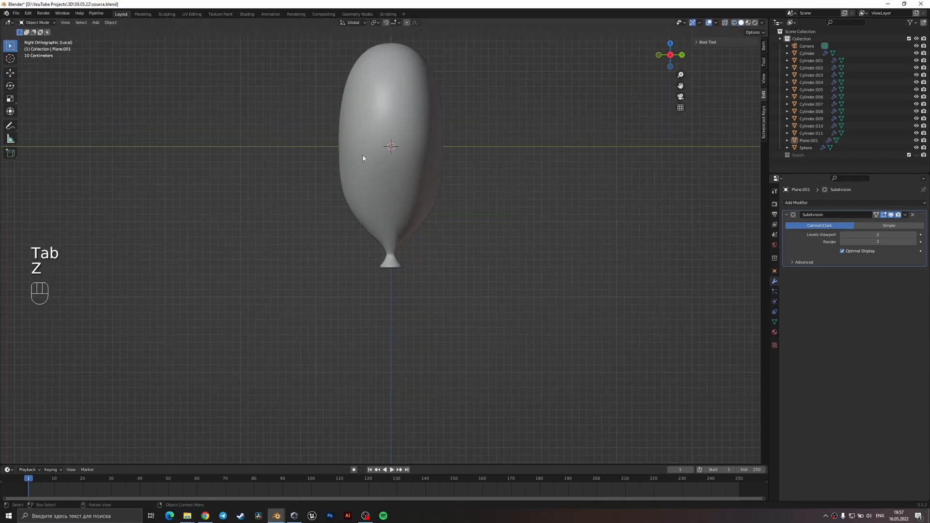
pyautogui.scroll(-3, 426, 242)
pyautogui.moveTo(430, 245); pyautogui.dragTo(374, 227, button='middle')
pyautogui.scroll(3, 373, 227)
pyautogui.press('z')
pyautogui.moveTo(574, 268); pyautogui.dragTo(474, 290, button='middle')
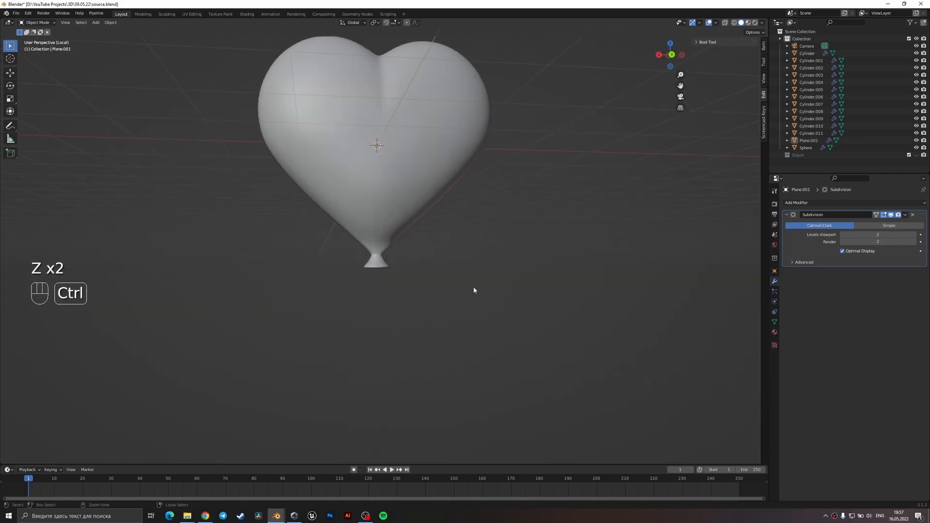
pyautogui.hotkey('ctrl', 's')
pyautogui.scroll(-3, 474, 290)
pyautogui.moveTo(450, 261)
pyautogui.mouseDown(button='middle')
pyautogui.moveTo(423, 257)
pyautogui.moveTo(464, 264)
pyautogui.mouseUp(button='middle')
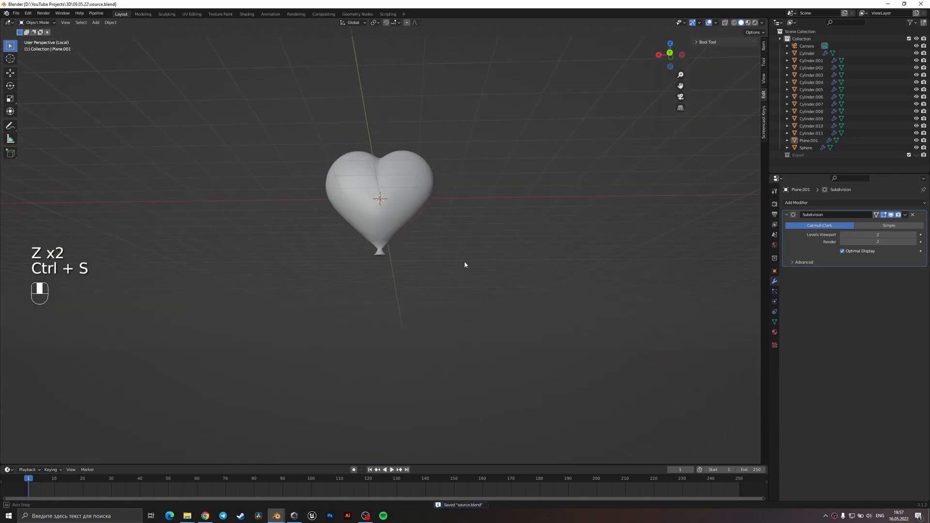
# Leave local view and move the heart balloon along X, clear of the cup.
pyautogui.press('/')
pyautogui.click(348, 260)
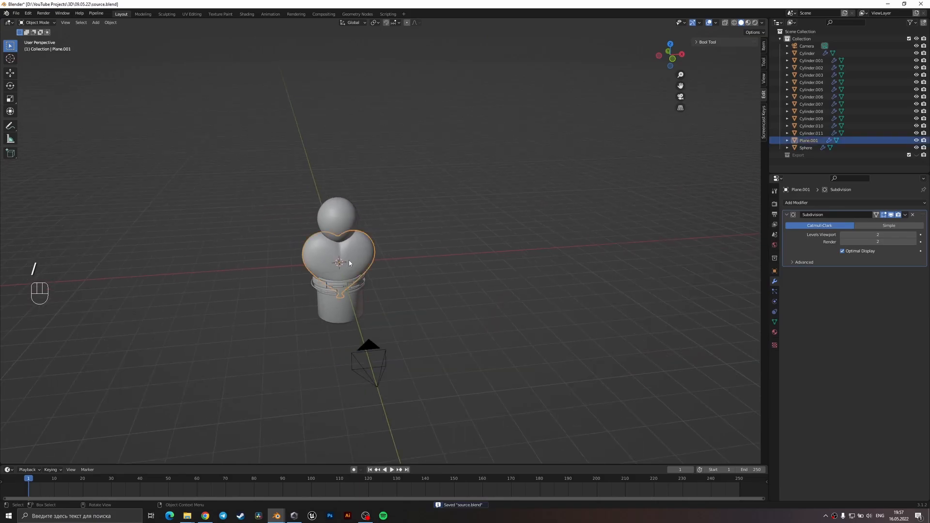
pyautogui.press('g')
pyautogui.press('x')
pyautogui.click(467, 260)
# Move the round balloon about 2.37 m along X, away from the cup, and save the file.
pyautogui.click(322, 211)
pyautogui.press('g')
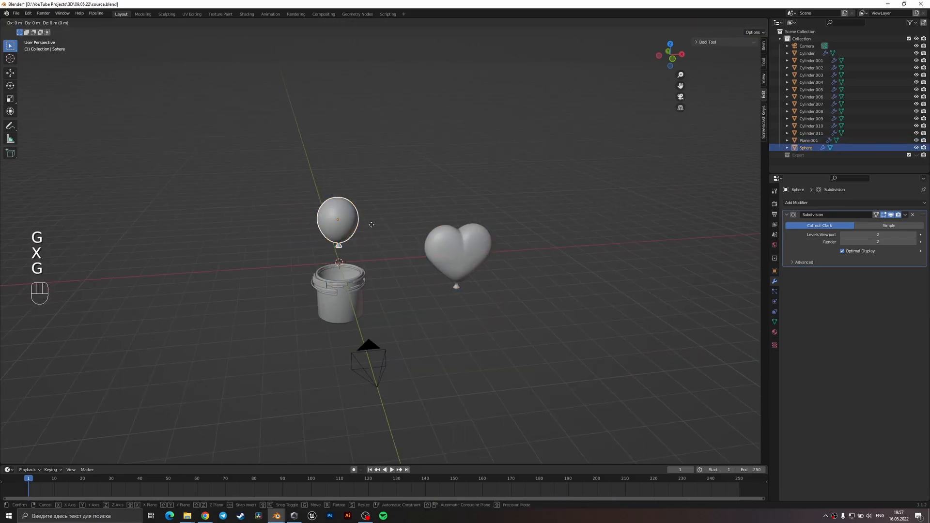
pyautogui.press('x')
pyautogui.click(428, 312)
pyautogui.hotkey('ctrl', 's')
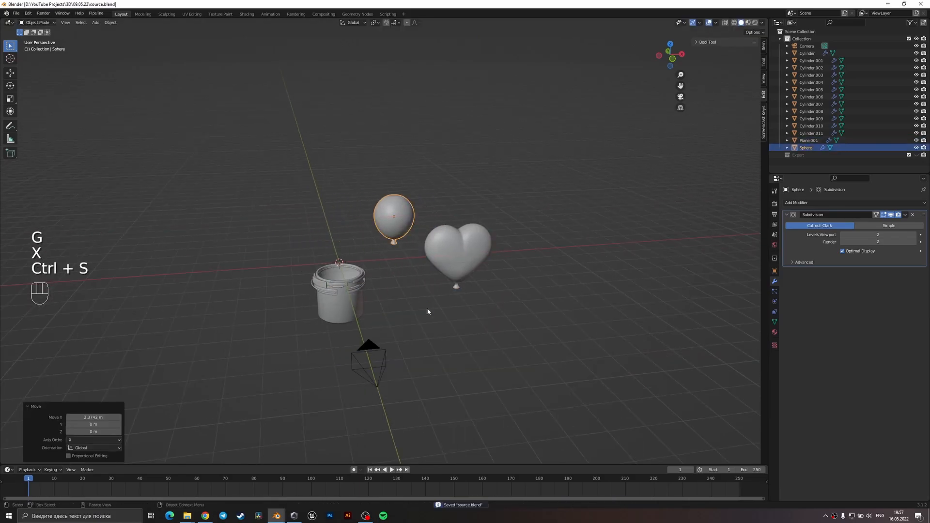
# Save the file again and search the add-ons in the preferences for "extra".
pyautogui.scroll(3, 428, 311)
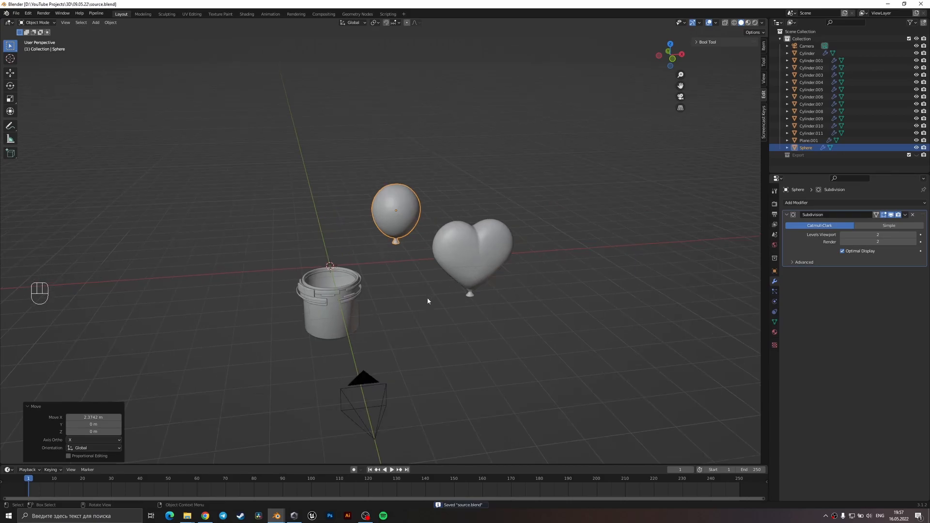
pyautogui.hotkey('shift', 'a')
pyautogui.hotkey('ctrl', 's')
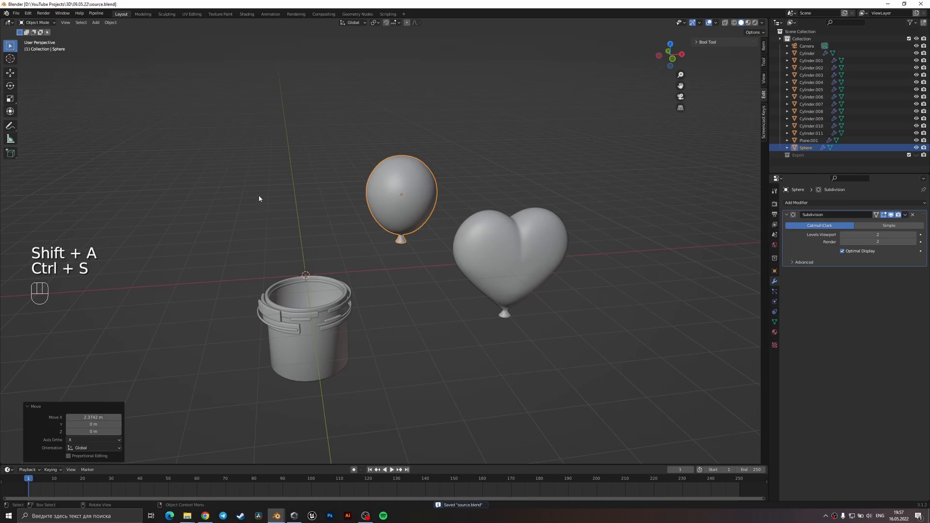
pyautogui.click(28, 13)
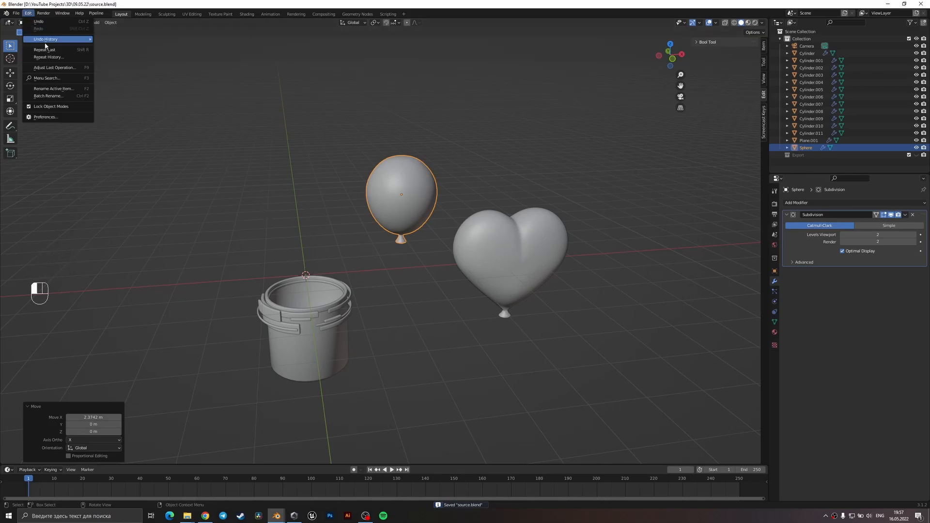
pyautogui.click(57, 120)
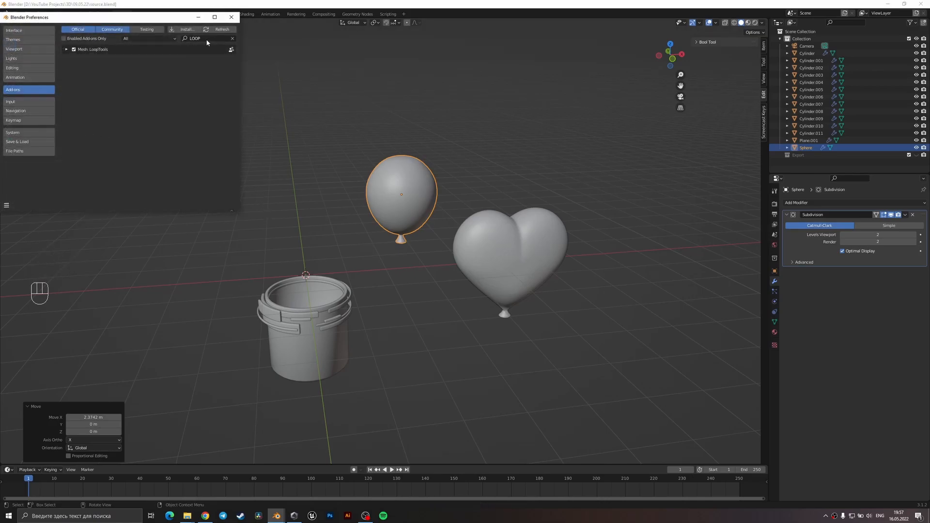
pyautogui.write('extra')
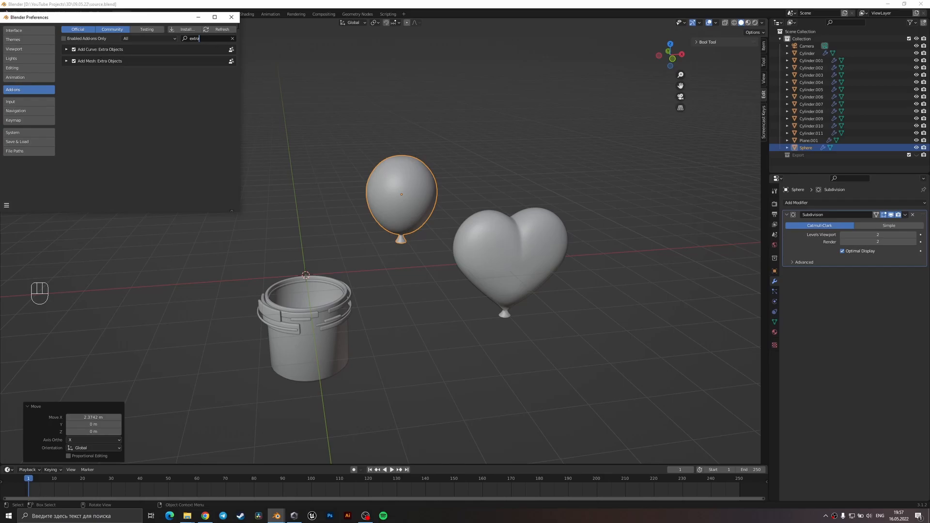
pyautogui.click(231, 17)
# Add a Simple Star mesh from the extra objects, with five points.
pyautogui.hotkey('shift', 'a')
pyautogui.moveTo(313, 258)
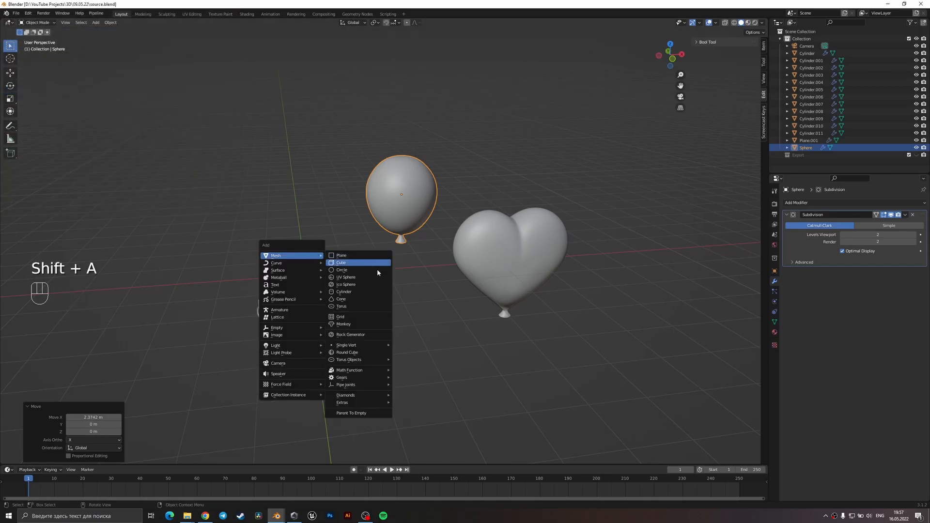
pyautogui.moveTo(366, 405)
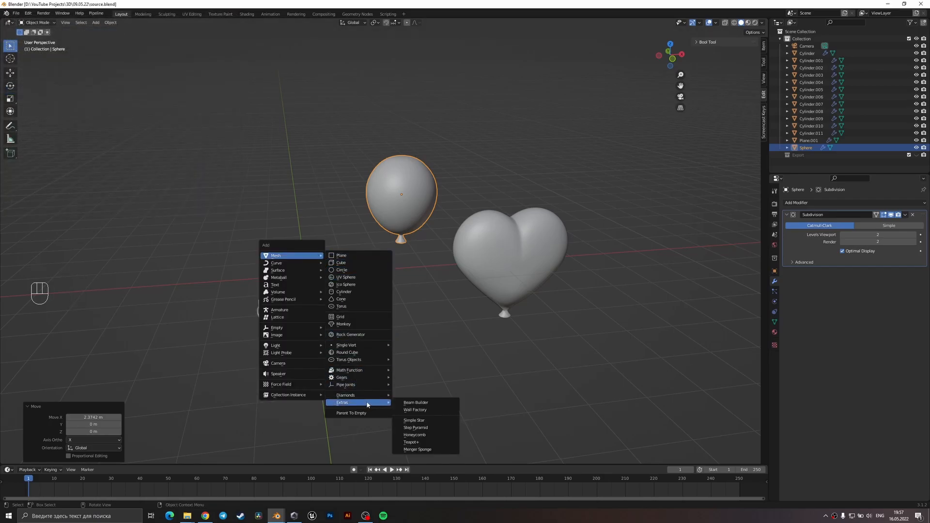
pyautogui.click(416, 420)
pyautogui.moveTo(340, 321); pyautogui.dragTo(352, 370, button='middle')
pyautogui.keyDown('shift'); pyautogui.moveTo(353, 370); pyautogui.dragTo(410, 385, button='middle'); pyautogui.keyUp('shift')
pyautogui.scroll(4, 415, 395)
pyautogui.keyDown('shift'); pyautogui.moveTo(410, 385); pyautogui.dragTo(411, 402, button='middle'); pyautogui.keyUp('shift')
pyautogui.scroll(3, 334, 361)
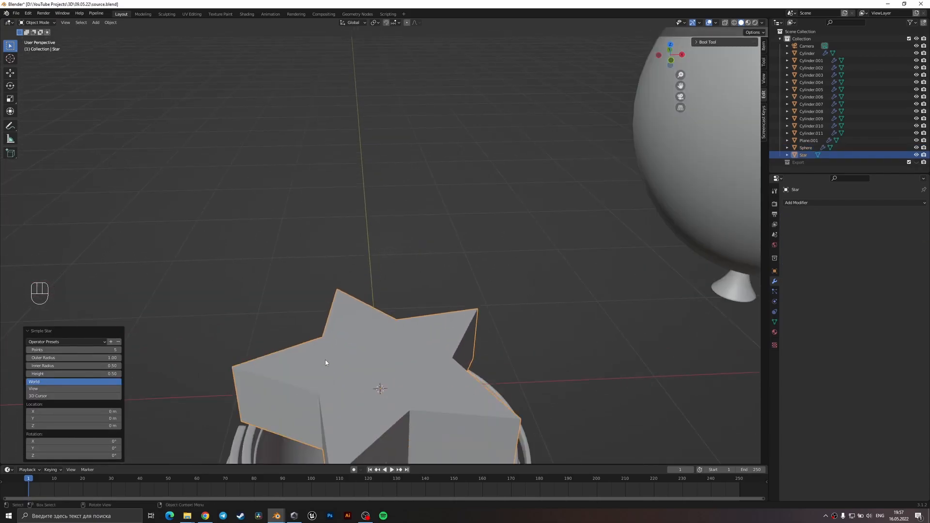
# Set the new star's outer radius to 0.82 and its height to 0.49.
pyautogui.keyDown('shift'); pyautogui.moveTo(264, 385); pyautogui.dragTo(268, 326, button='middle'); pyautogui.keyUp('shift')
pyautogui.moveTo(82, 355)
pyautogui.mouseDown()
pyautogui.moveTo(63, 356)
pyautogui.moveTo(72, 374)
pyautogui.moveTo(88, 358)
pyautogui.mouseUp()
pyautogui.moveTo(307, 339); pyautogui.dragTo(321, 280, button='middle')
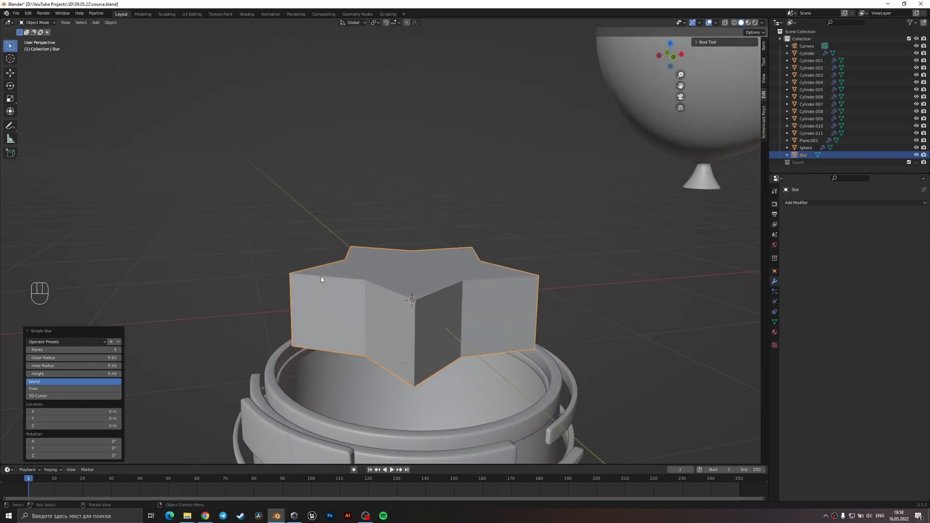
pyautogui.scroll(-1, 338, 218)
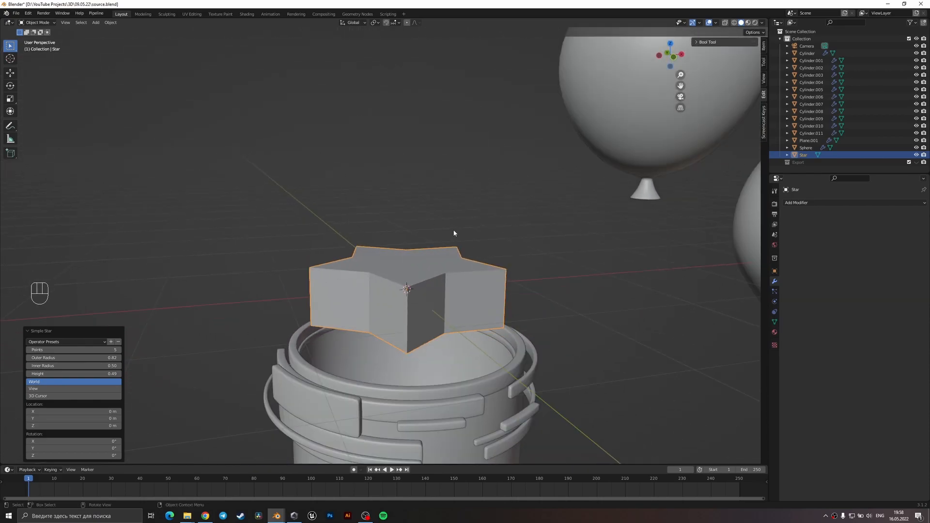
# Isolate the star in local view and open its mesh for editing in face select mode.
pyautogui.click(462, 242)
pyautogui.click(433, 275)
pyautogui.press('Tab')
pyautogui.moveTo(433, 275); pyautogui.dragTo(384, 287, button='middle')
pyautogui.press('3')
pyautogui.click(385, 269)
pyautogui.keyDown('alt'); pyautogui.keyDown('shift'); pyautogui.click(380, 293); pyautogui.keyUp('shift'); pyautogui.keyUp('alt')
pyautogui.keyDown('alt'); pyautogui.keyDown('shift'); pyautogui.click(381, 294); pyautogui.keyUp('shift'); pyautogui.keyUp('alt')
pyautogui.press('/')
pyautogui.press('3')
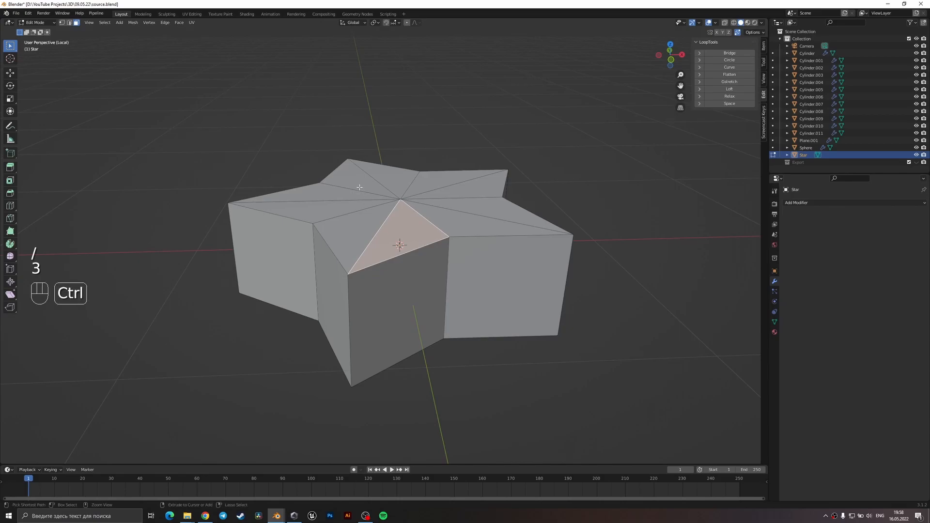
# Dissolve the triangular faces on the star's top and underside into one single face per side.
pyautogui.keyDown('ctrl'); pyautogui.click(359, 187); pyautogui.keyUp('ctrl')
pyautogui.keyDown('ctrl'); pyautogui.click(436, 187); pyautogui.keyUp('ctrl')
pyautogui.keyDown('ctrl'); pyautogui.click(463, 224); pyautogui.keyUp('ctrl')
pyautogui.moveTo(463, 227); pyautogui.dragTo(463, 155, button='middle')
pyautogui.keyDown('shift'); pyautogui.click(441, 212); pyautogui.keyUp('shift')
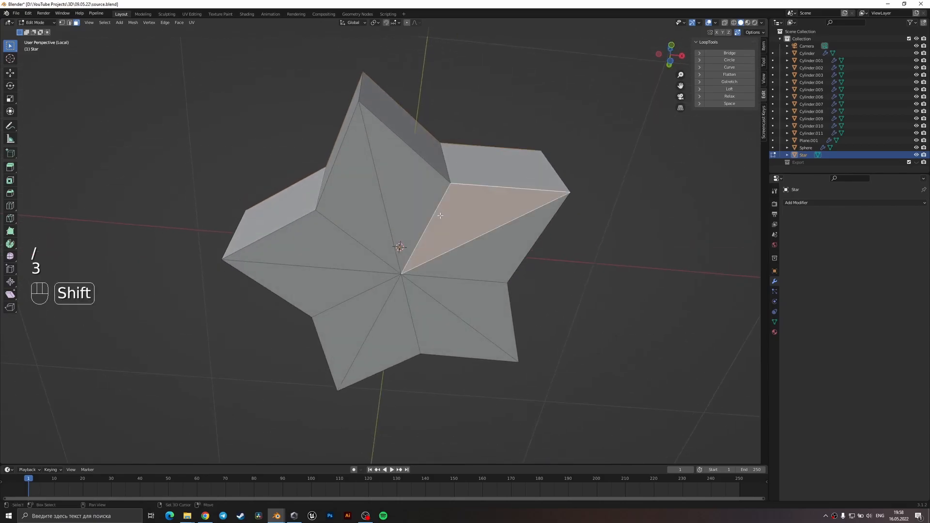
pyautogui.keyDown('ctrl'); pyautogui.click(340, 249); pyautogui.keyUp('ctrl')
pyautogui.keyDown('ctrl'); pyautogui.click(353, 318); pyautogui.keyUp('ctrl')
pyautogui.keyDown('ctrl'); pyautogui.click(393, 334); pyautogui.keyUp('ctrl')
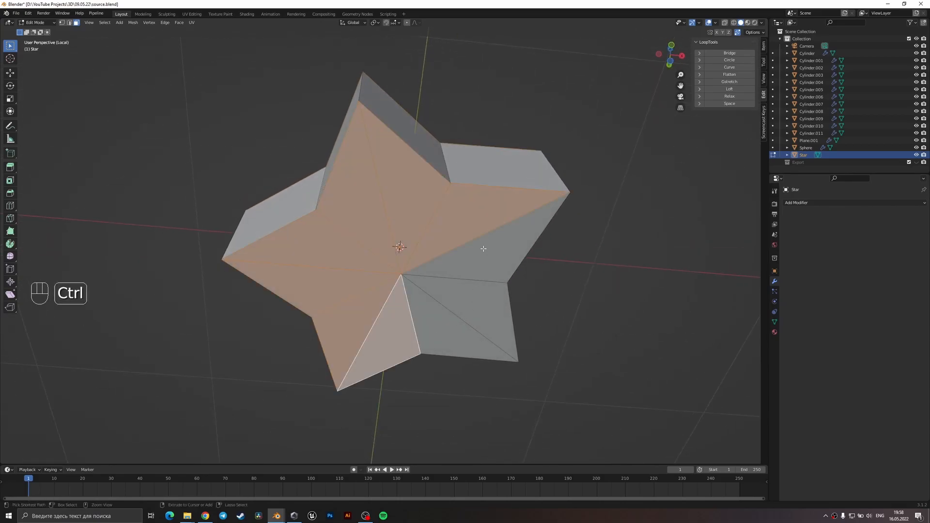
pyautogui.keyDown('ctrl'); pyautogui.click(436, 332); pyautogui.keyUp('ctrl')
pyautogui.press('x')
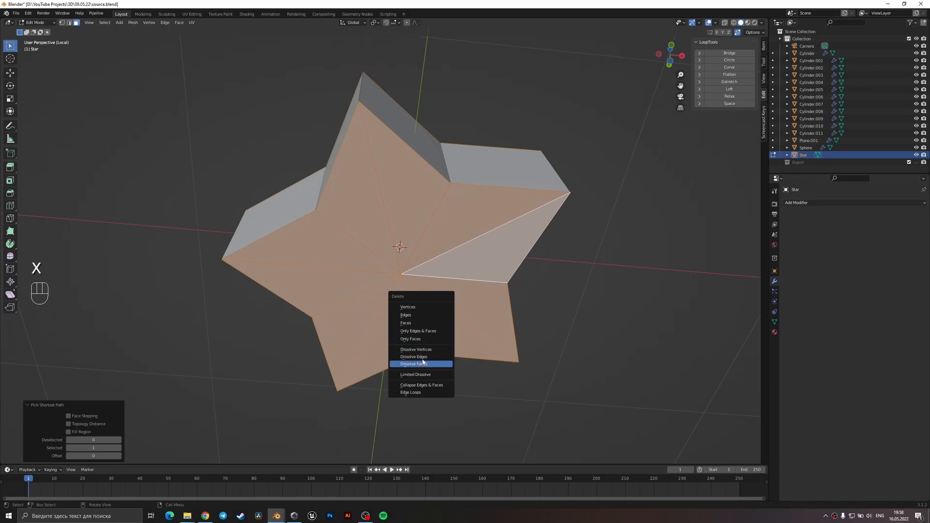
pyautogui.click(422, 362)
pyautogui.moveTo(425, 286); pyautogui.dragTo(417, 343, button='middle')
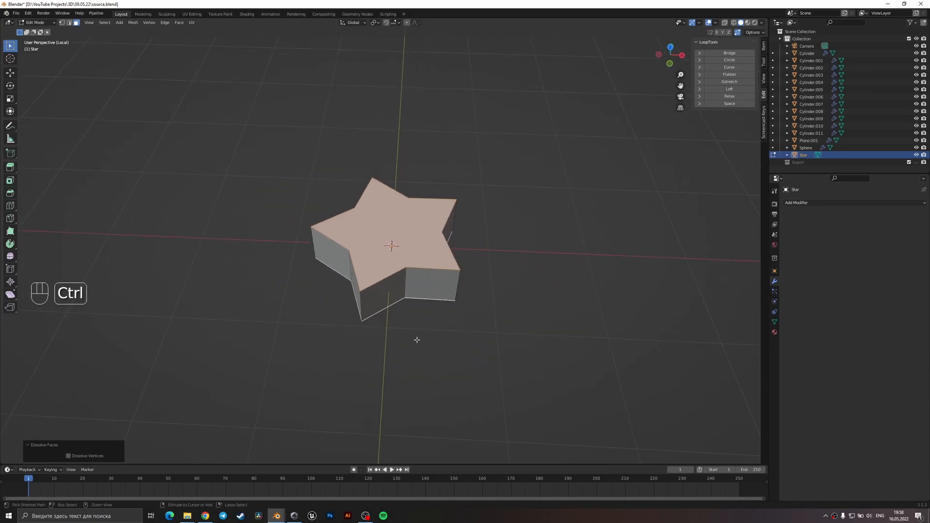
# Save the file, return to object mode and apply the star's scale.
pyautogui.hotkey('ctrl', 's')
pyautogui.press('Tab')
pyautogui.hotkey('ctrl', 'a')
pyautogui.click(400, 266)
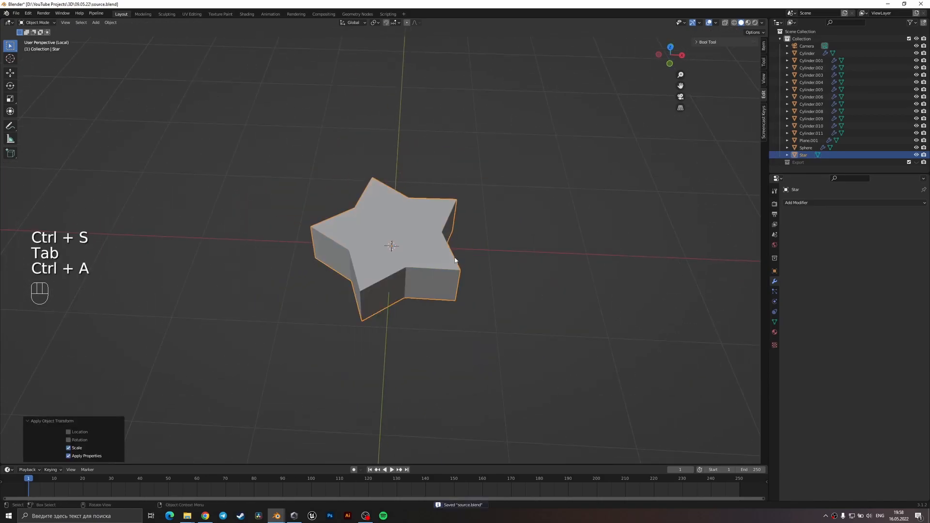
# Bevel the outlines of the star's top and bottom faces by about 0.24 m with four segments.
pyautogui.press('Tab')
pyautogui.scroll(4, 402, 256)
pyautogui.press('2')
pyautogui.keyDown('alt'); pyautogui.keyDown('shift'); pyautogui.click(403, 255); pyautogui.keyUp('shift'); pyautogui.keyUp('alt')
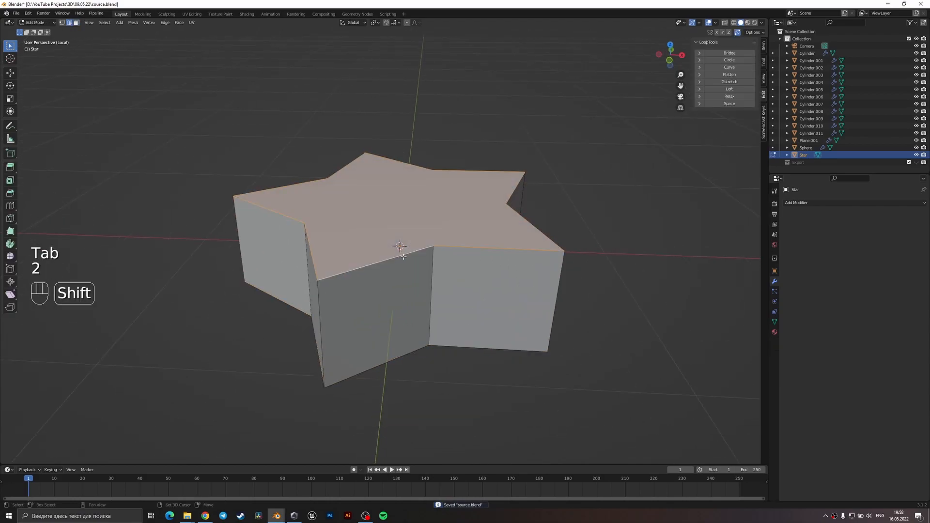
pyautogui.press('Tab')
pyautogui.press('Tab')
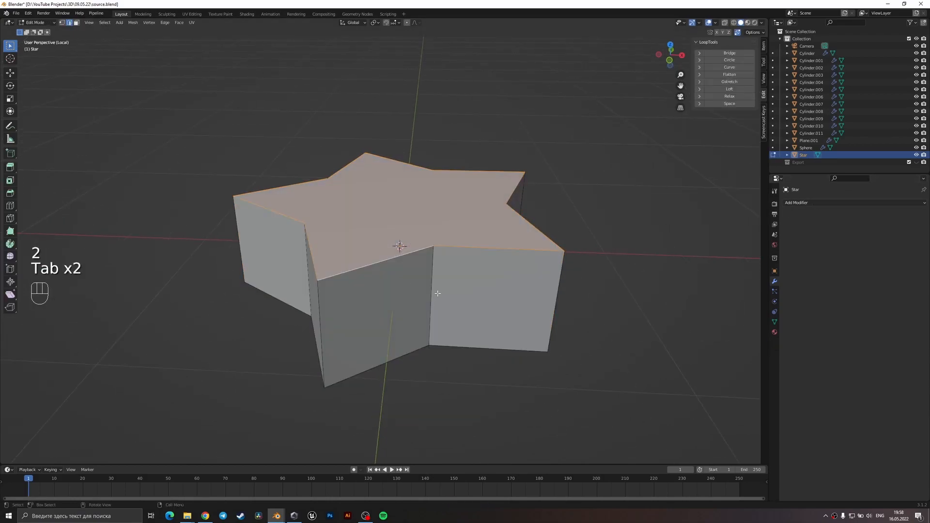
pyautogui.moveTo(437, 297); pyautogui.dragTo(402, 272, button='middle')
pyautogui.press('3')
pyautogui.keyDown('shift'); pyautogui.click(403, 270); pyautogui.keyUp('shift')
pyautogui.moveTo(475, 240); pyautogui.dragTo(508, 284, button='middle')
pyautogui.hotkey('ctrl', 'b')
pyautogui.rightClick(504, 264)
pyautogui.hotkey('ctrl', 'b')
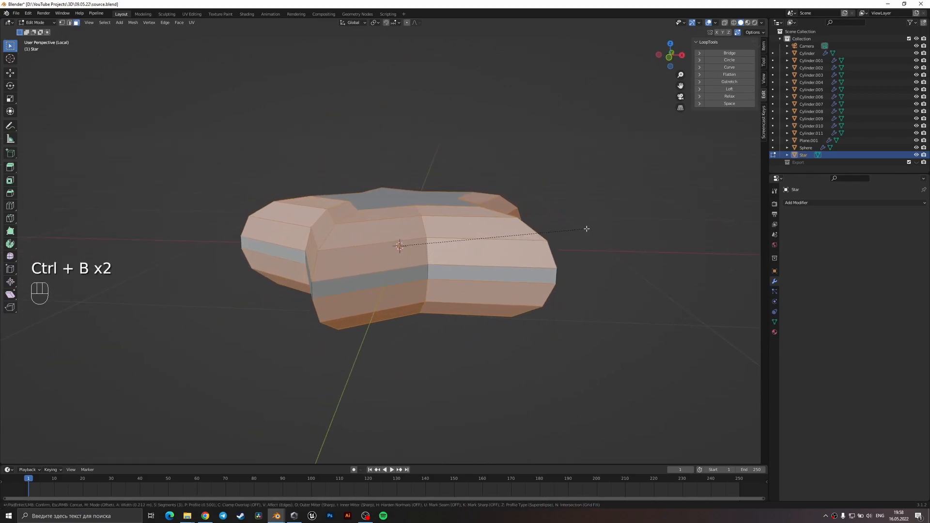
pyautogui.scroll(1, 590, 225)
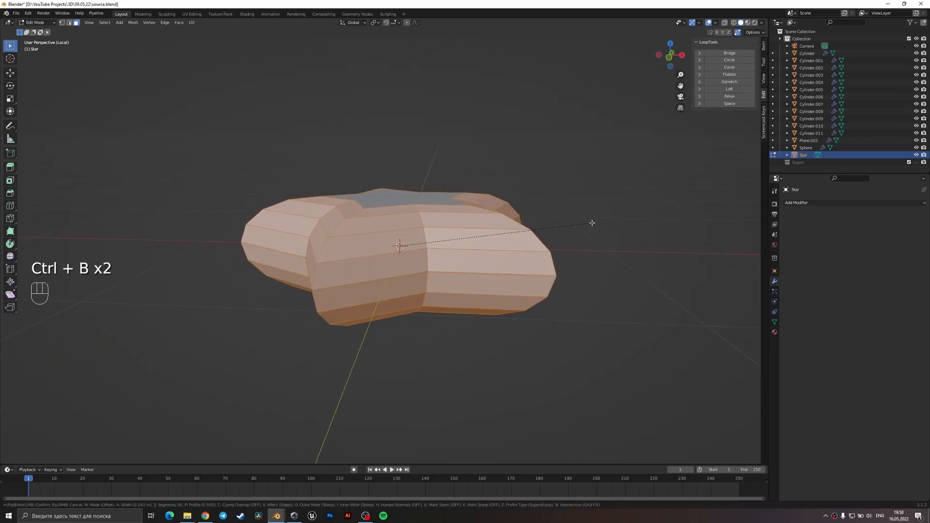
pyautogui.click(592, 222)
# Merge all of the star's vertices by distance.
pyautogui.scroll(-3, 484, 290)
pyautogui.moveTo(484, 291); pyautogui.dragTo(480, 303, button='middle')
pyautogui.press('a')
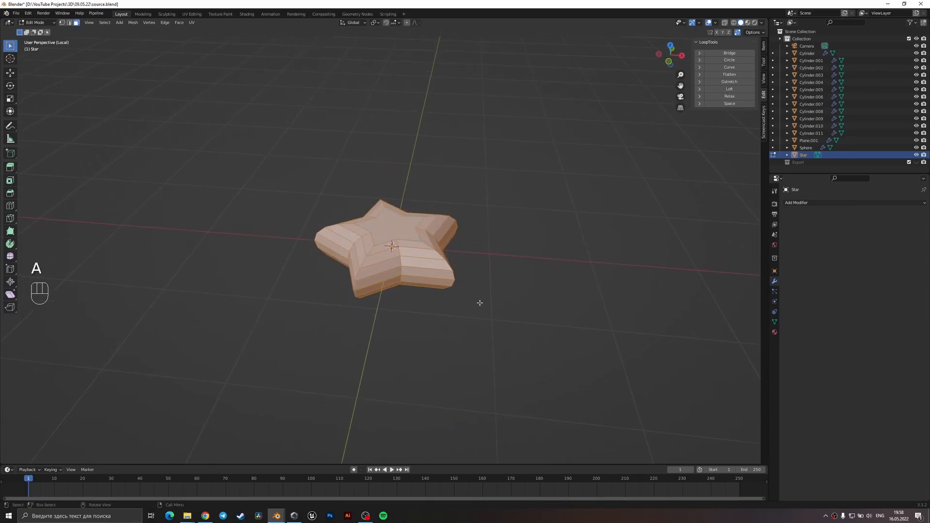
pyautogui.press('m')
pyautogui.click(478, 304)
pyautogui.scroll(2, 433, 290)
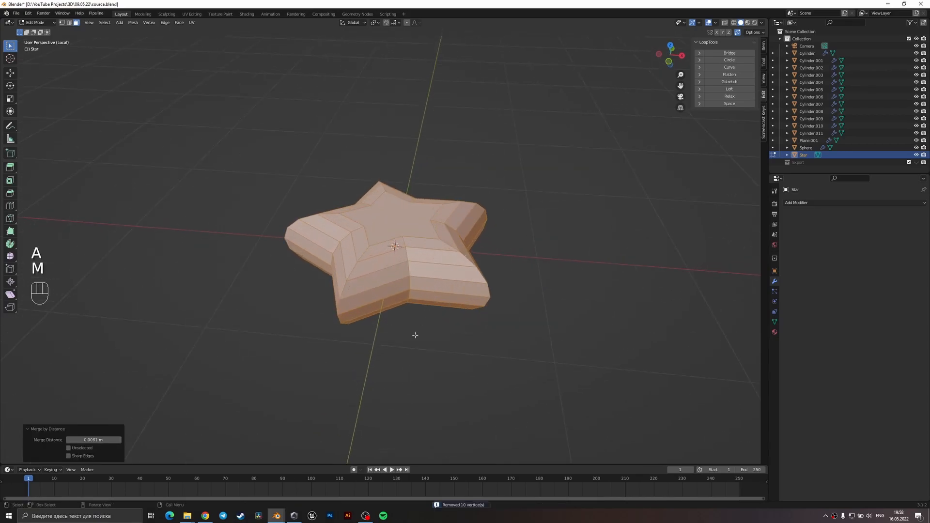
# Select the edge loops that run over the tips of the star's arms.
pyautogui.moveTo(416, 310); pyautogui.dragTo(449, 301, button='middle')
pyautogui.press('2')
pyautogui.keyDown('alt'); pyautogui.click(394, 260); pyautogui.keyUp('alt')
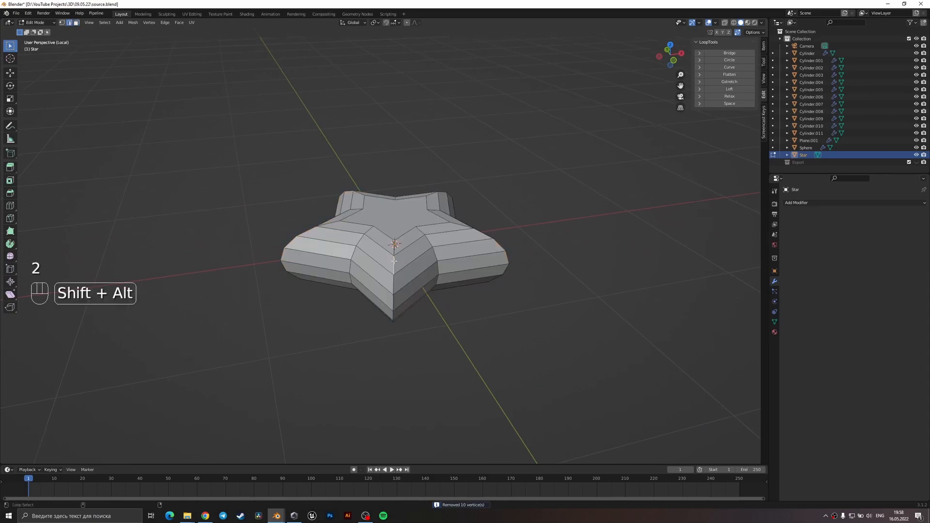
pyautogui.moveTo(438, 251); pyautogui.dragTo(402, 281, button='middle')
# Return to object mode and add a Subdivision Surface modifier to the star.
pyautogui.press('Tab')
pyautogui.click(814, 202)
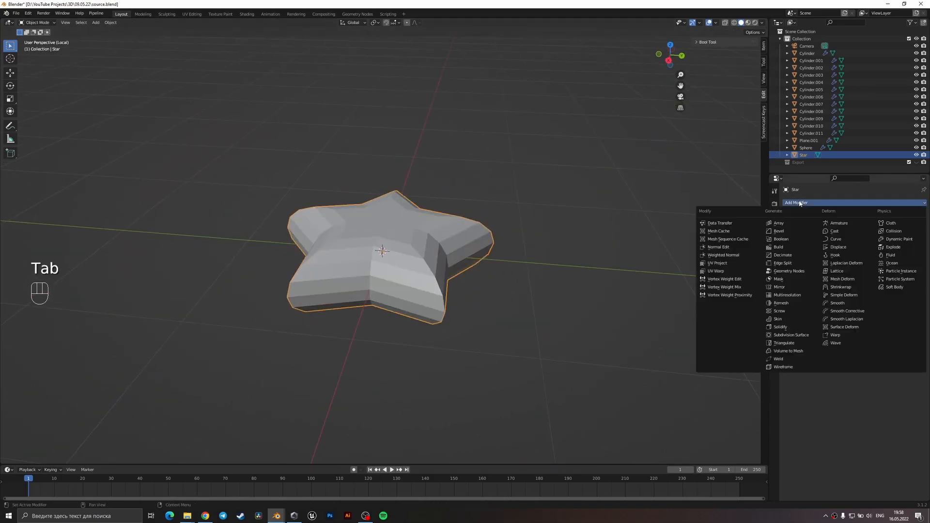
pyautogui.click(782, 335)
pyautogui.moveTo(451, 303); pyautogui.dragTo(423, 339, button='middle')
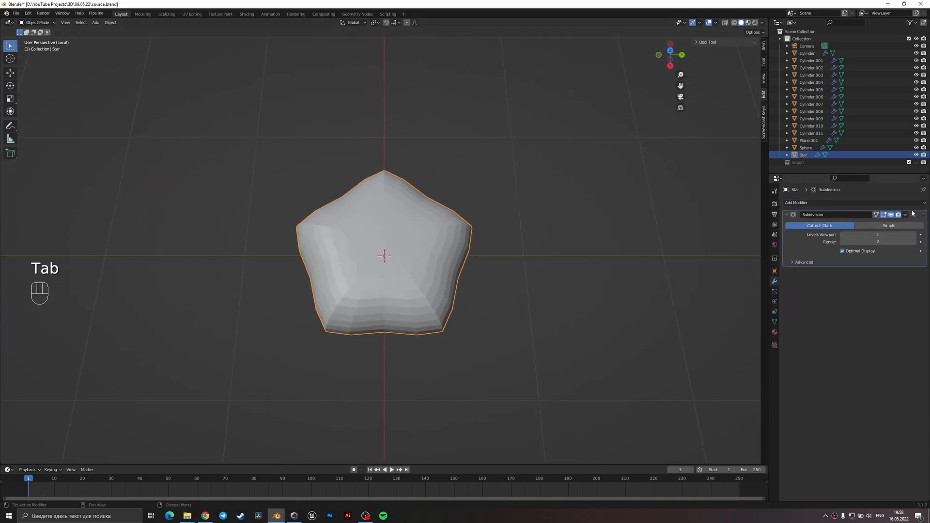
# Add a Bevel modifier to the star and place it above the Subdivision modifier.
pyautogui.click(831, 202)
pyautogui.click(789, 223)
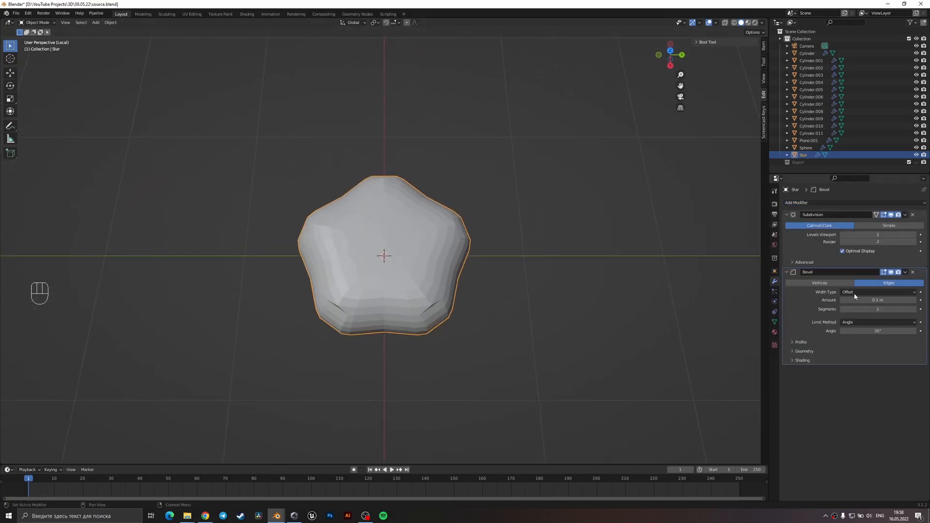
pyautogui.moveTo(915, 272); pyautogui.dragTo(916, 215)
pyautogui.moveTo(601, 295); pyautogui.dragTo(525, 287, button='middle')
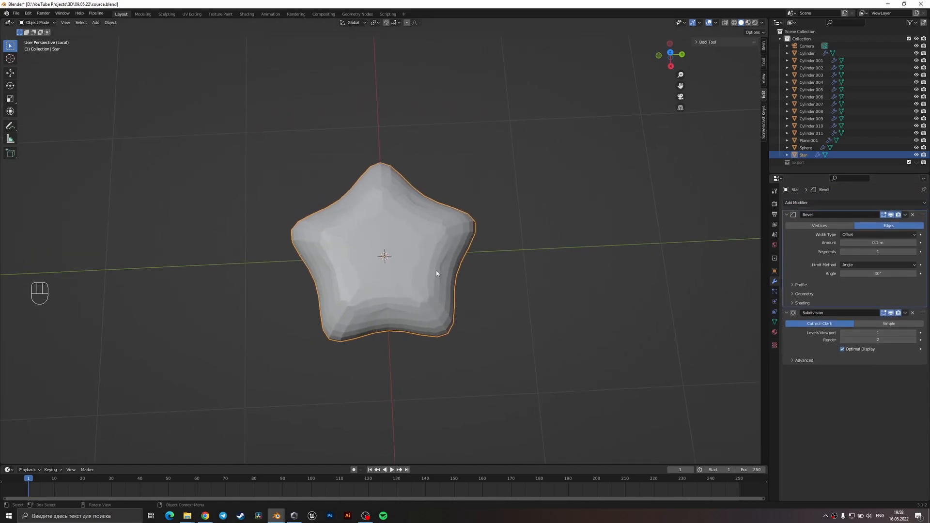
pyautogui.moveTo(431, 266); pyautogui.dragTo(486, 263, button='middle')
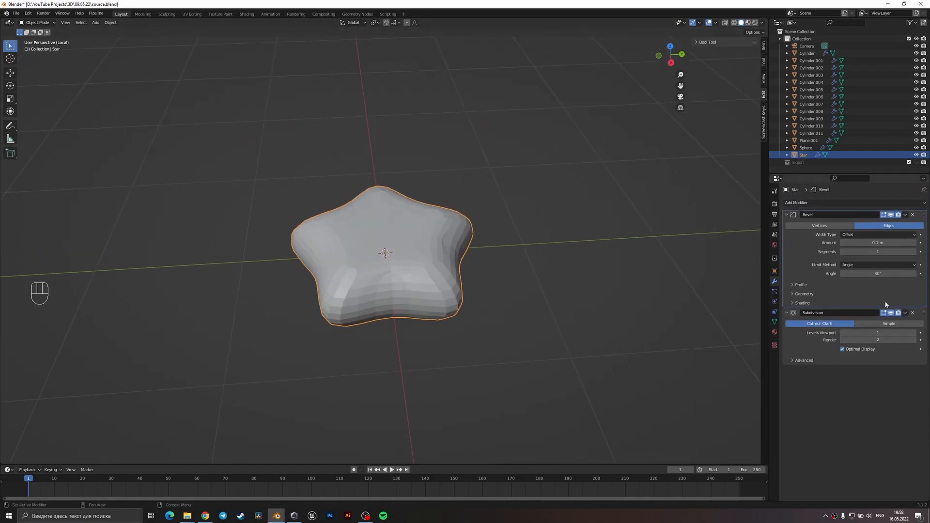
# Set the Bevel to 2 segments and the Subdivision viewport level to 2, and compare the result with the edit cage.
pyautogui.click(915, 252)
pyautogui.moveTo(702, 268); pyautogui.dragTo(649, 274, button='middle')
pyautogui.click(913, 332)
pyautogui.scroll(2, 464, 285)
pyautogui.press('Tab')
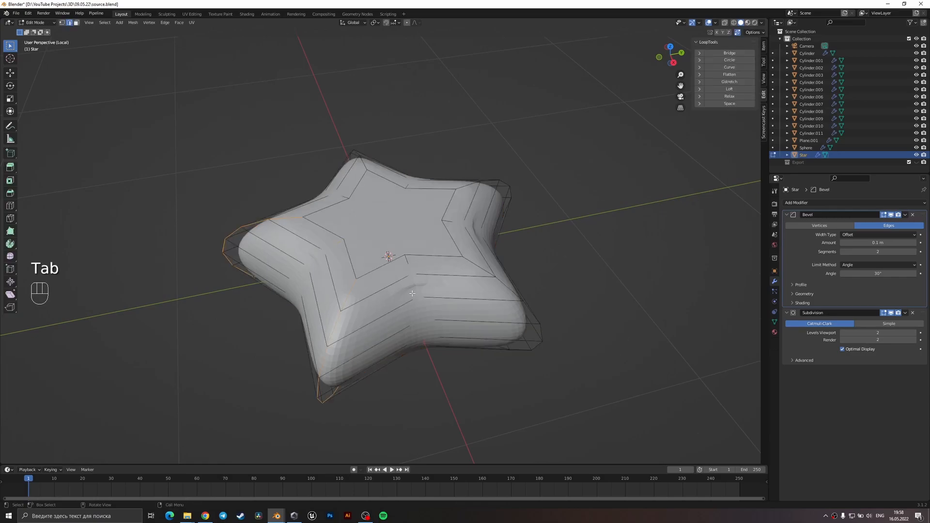
pyautogui.press('Tab')
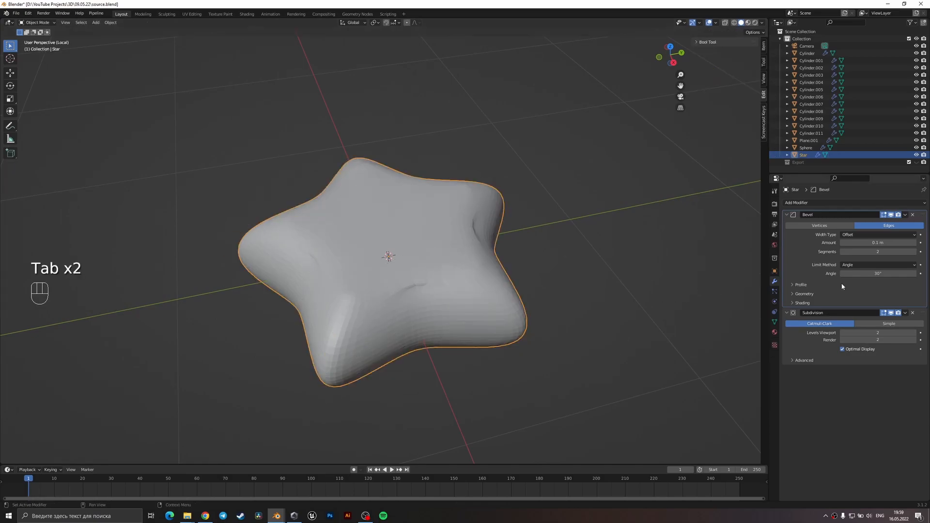
# Set the Bevel modifier's limit angle to 60° and its amount to about 0.139 m.
pyautogui.press('Return')
pyautogui.moveTo(405, 348); pyautogui.dragTo(444, 236, button='middle')
pyautogui.moveTo(877, 243)
pyautogui.keyDown('shift'); pyautogui.mouseDown()
pyautogui.moveTo(849, 242)
pyautogui.moveTo(878, 242)
pyautogui.mouseUp(); pyautogui.keyUp('shift')
pyautogui.moveTo(434, 259); pyautogui.dragTo(289, 216, button='middle')
# Examine the smoothed star against its edit cage from several sides, including the side profile.
pyautogui.press('Tab')
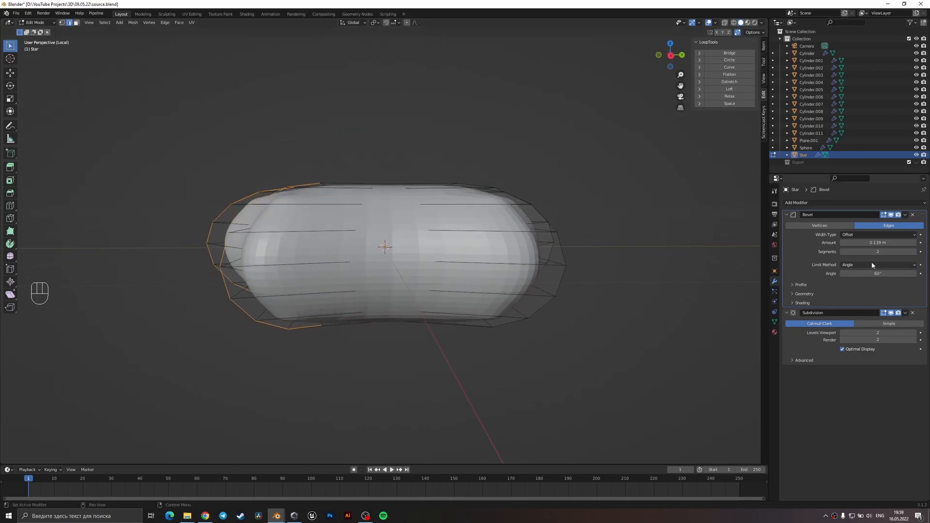
pyautogui.moveTo(744, 267); pyautogui.dragTo(759, 278, button='middle')
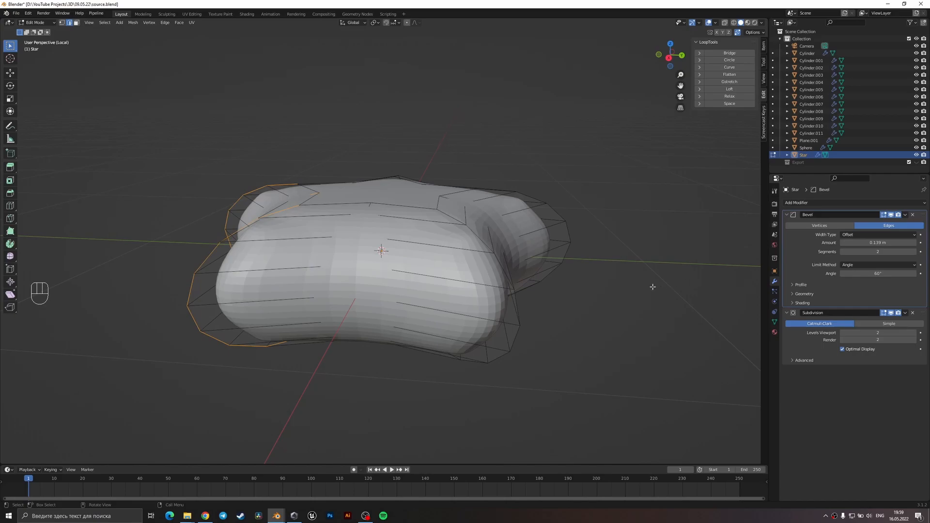
pyautogui.moveTo(530, 317); pyautogui.dragTo(515, 332, button='middle')
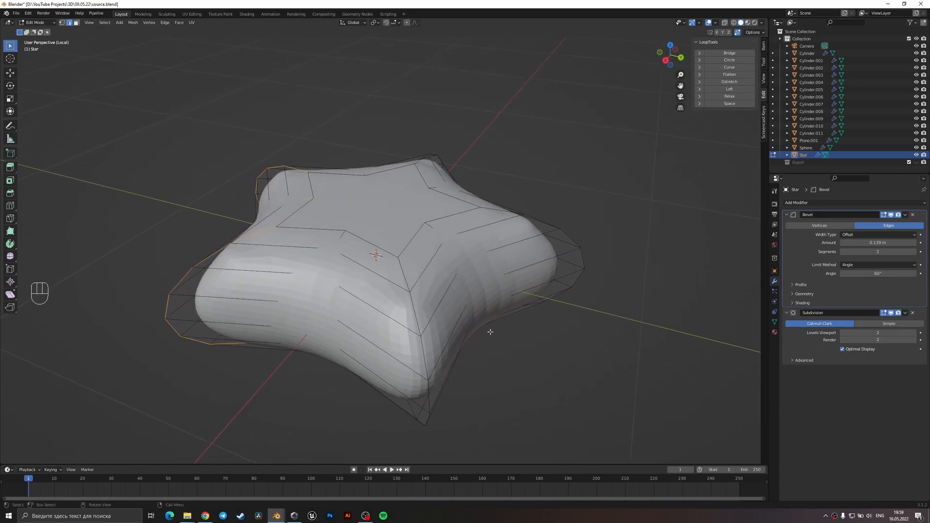
pyautogui.scroll(-3, 368, 276)
pyautogui.moveTo(316, 272); pyautogui.dragTo(266, 214, button='middle')
pyautogui.scroll(1, 303, 242)
pyautogui.press('Tab')
pyautogui.press('Tab')
pyautogui.press('Tab')
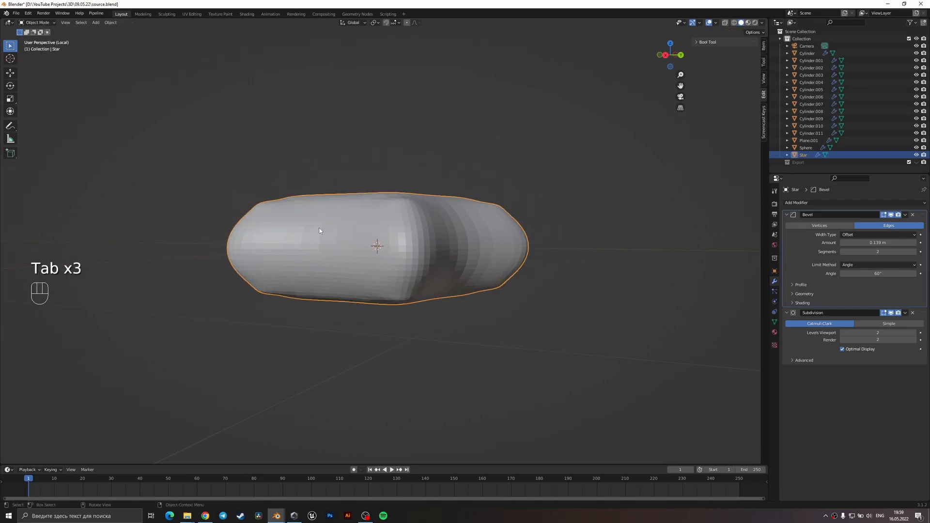
# Try a Bevel limit angle of 90° and settle on 120°.
pyautogui.click(856, 275)
pyautogui.write('90')
pyautogui.press('Return')
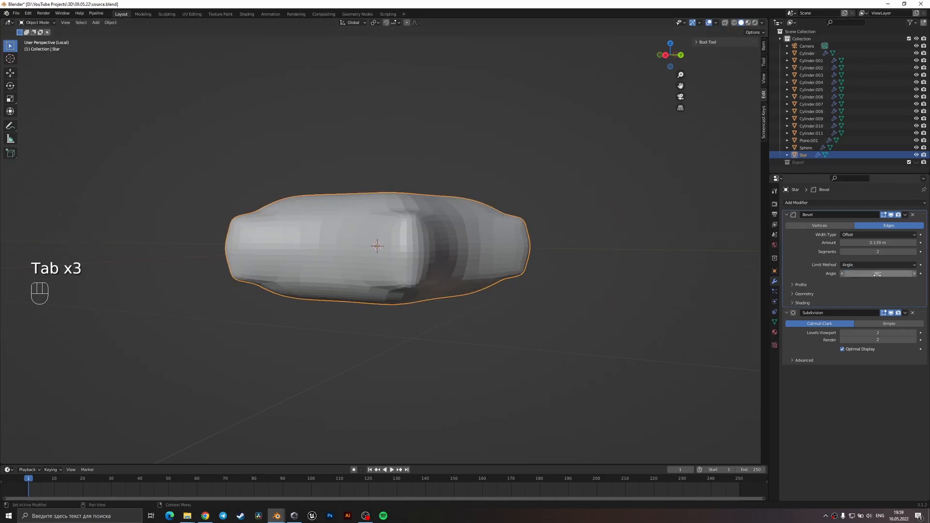
pyautogui.press('Return')
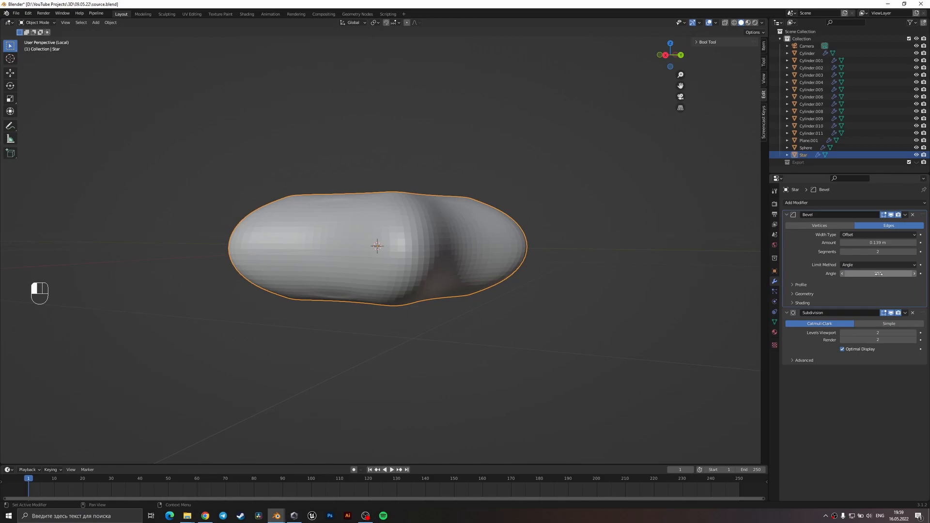
pyautogui.moveTo(877, 274); pyautogui.dragTo(875, 274)
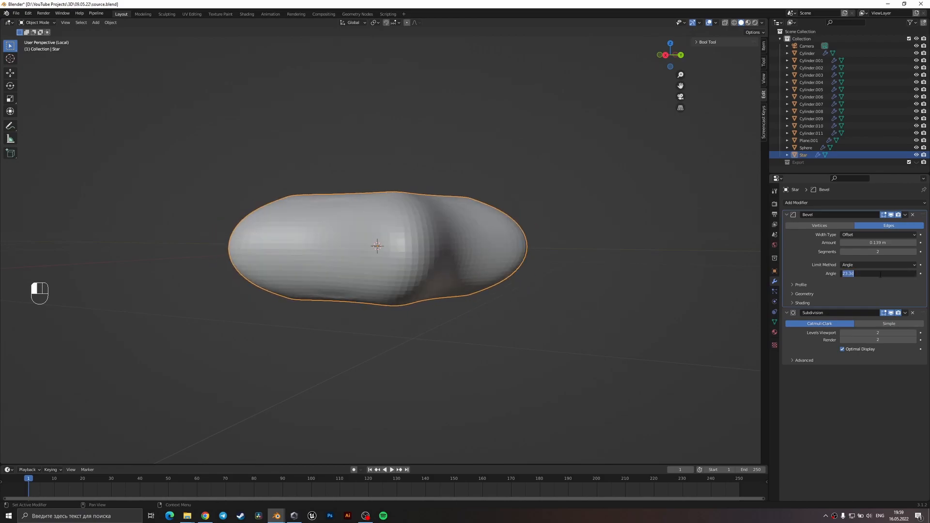
pyautogui.press('Return')
# Shade the star smooth.
pyautogui.moveTo(466, 216); pyautogui.dragTo(469, 303, button='middle')
pyautogui.rightClick(495, 241)
pyautogui.click(489, 241)
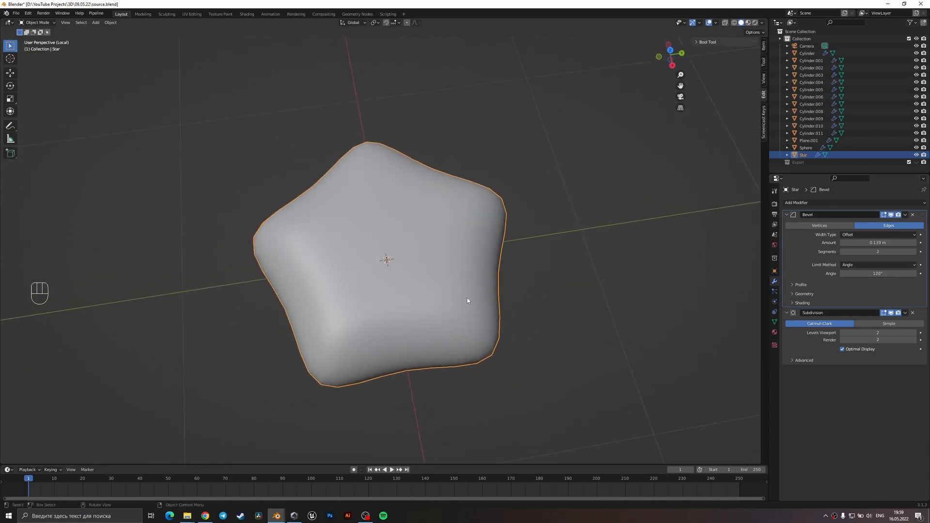
# Set the star's Bevel amount to about 0.084 m and check the rounded shape from above.
pyautogui.keyDown('shift'); pyautogui.moveTo(864, 242); pyautogui.dragTo(866, 242); pyautogui.keyUp('shift')
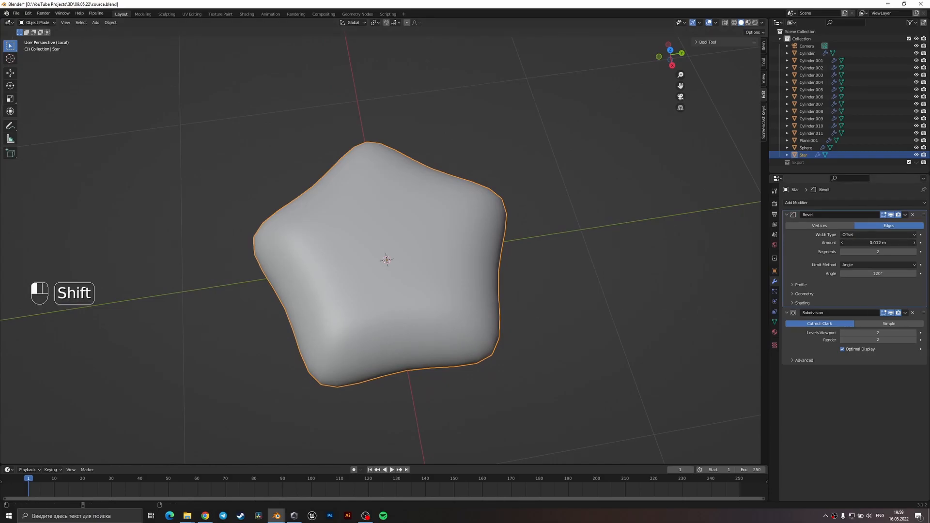
pyautogui.keyDown('shift'); pyautogui.moveTo(865, 243); pyautogui.dragTo(857, 242); pyautogui.keyUp('shift')
pyautogui.moveTo(521, 290); pyautogui.dragTo(425, 253, button='middle')
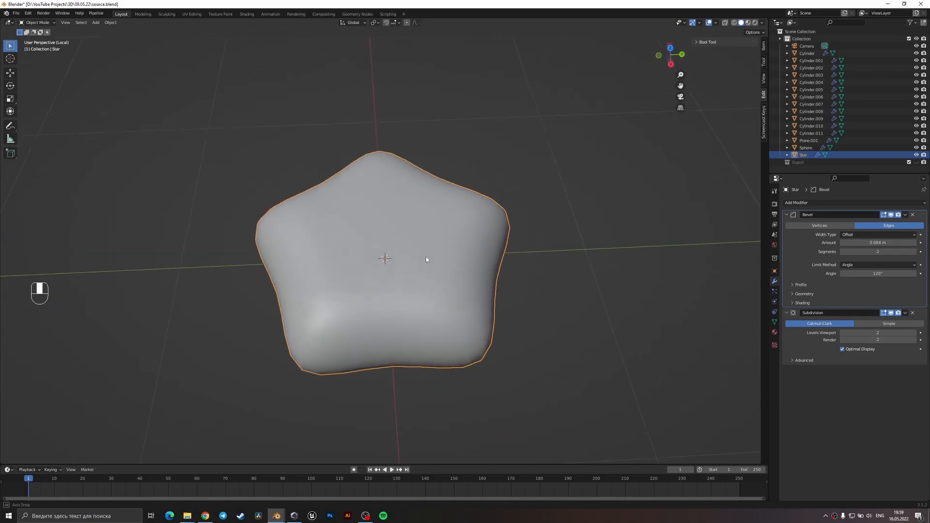
# Check the star's edit cage and remove its Bevel modifier.
pyautogui.press('Tab')
pyautogui.moveTo(410, 292); pyautogui.dragTo(433, 345, button='middle')
pyautogui.press('Tab')
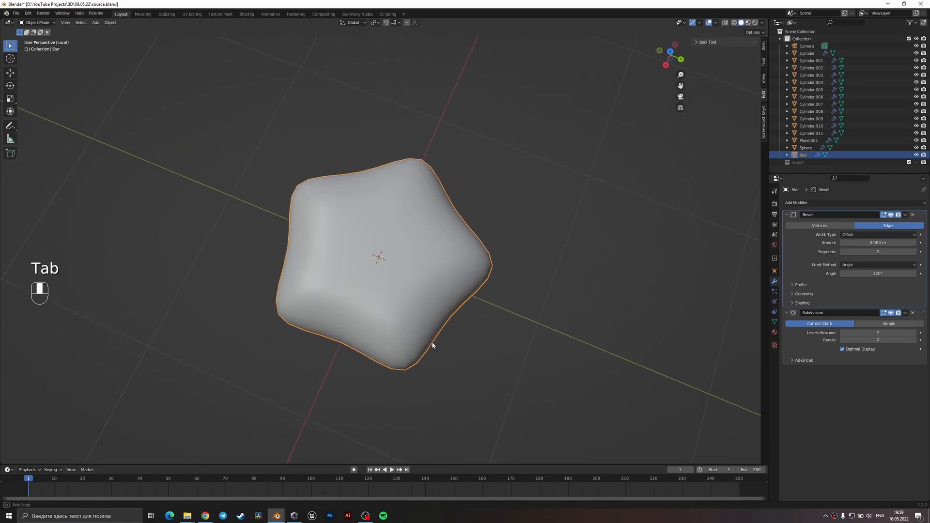
pyautogui.click(913, 216)
# Bevel the ridge edge loops running along the star's points directly in the mesh to round them.
pyautogui.press('Tab')
pyautogui.moveTo(416, 300); pyautogui.dragTo(322, 298, button='middle')
pyautogui.keyDown('alt'); pyautogui.keyDown('shift'); pyautogui.click(425, 314); pyautogui.keyUp('shift'); pyautogui.keyUp('alt')
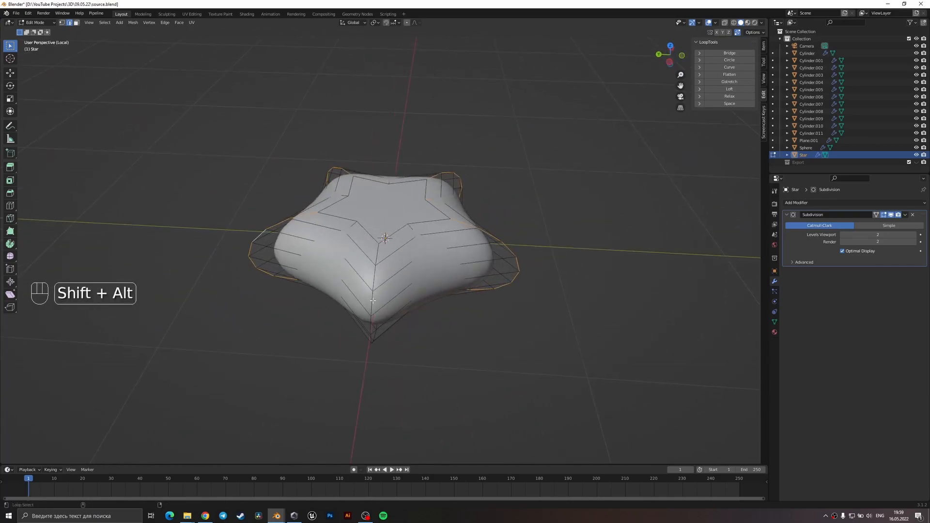
pyautogui.keyDown('alt'); pyautogui.keyDown('shift'); pyautogui.click(371, 308); pyautogui.keyUp('shift'); pyautogui.keyUp('alt')
pyautogui.scroll(1, 493, 222)
pyautogui.hotkey('ctrl', 'b')
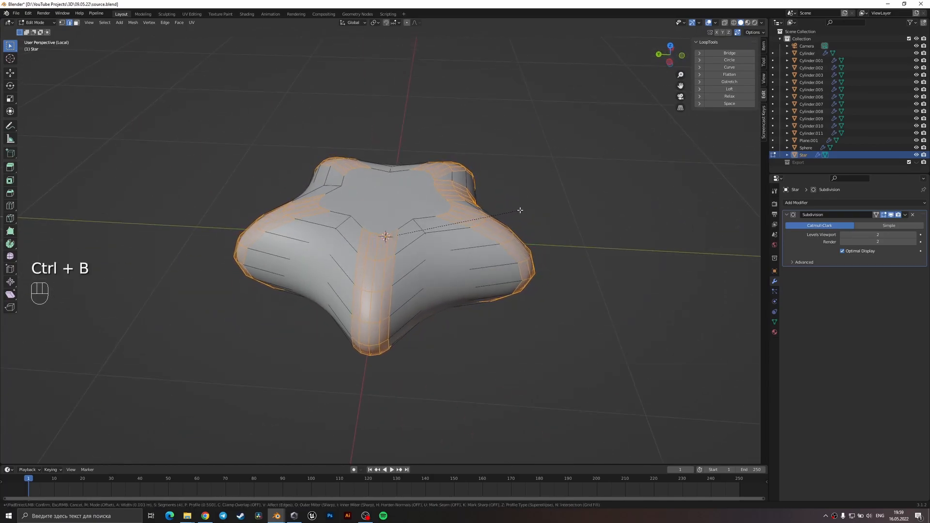
pyautogui.scroll(-2, 520, 210)
pyautogui.click(522, 210)
pyautogui.press('Tab')
# Rotate the star 90° about the global X axis in the full scene and isolate it again.
pyautogui.moveTo(521, 213); pyautogui.dragTo(542, 306, button='middle')
pyautogui.scroll(-3, 431, 282)
pyautogui.moveTo(430, 282); pyautogui.dragTo(480, 133, button='middle')
pyautogui.press('KP_Divide')
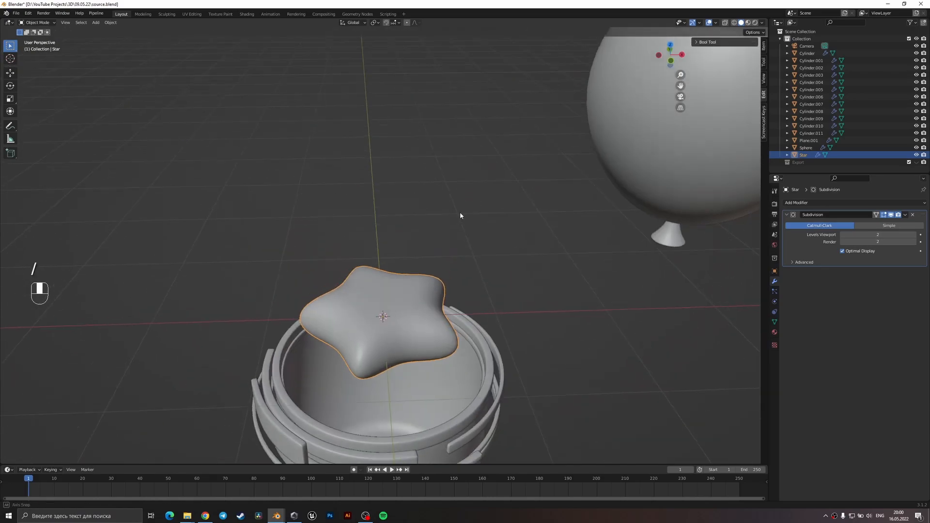
pyautogui.moveTo(458, 220); pyautogui.dragTo(461, 194, button='middle')
pyautogui.write('rx')
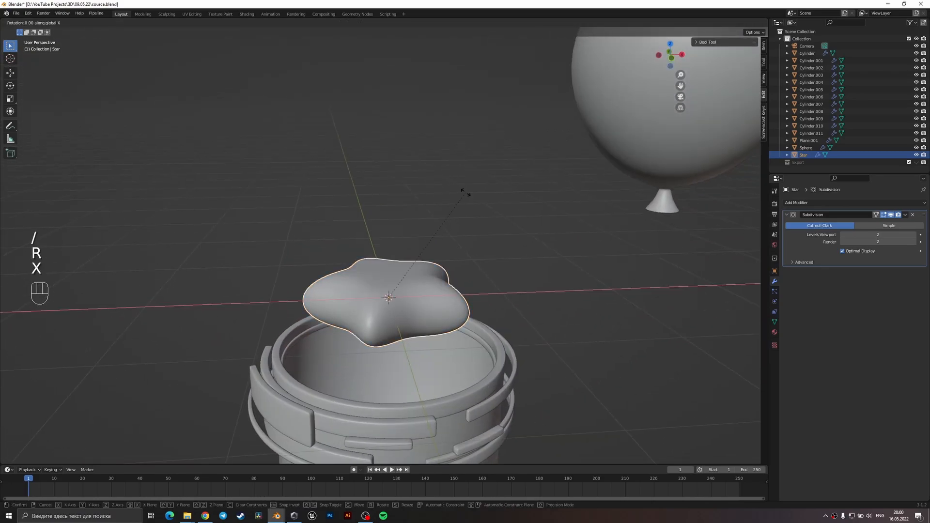
pyautogui.write('90')
pyautogui.press('Return')
pyautogui.press('KP_Divide')
# Save the file and bevel the centre vertex of the notch between two star points to about 0.06 m with 3 segments.
pyautogui.moveTo(465, 190); pyautogui.dragTo(429, 121, button='middle')
pyautogui.moveTo(458, 247); pyautogui.dragTo(400, 222, button='middle')
pyautogui.press('Tab')
pyautogui.hotkey('ctrl', 's')
pyautogui.press('3')
pyautogui.click(408, 246)
pyautogui.press('1')
pyautogui.scroll(5, 396, 215)
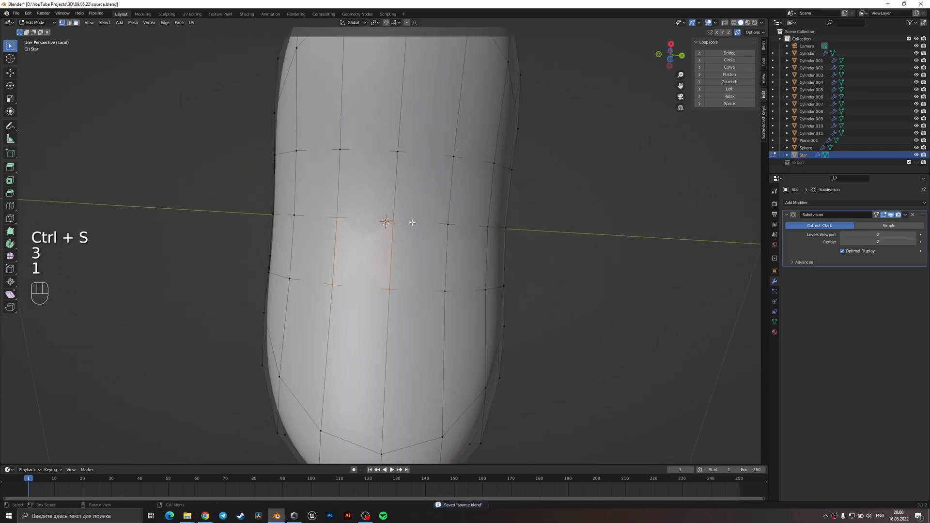
pyautogui.hotkey('ctrl', 'shift', 'b')
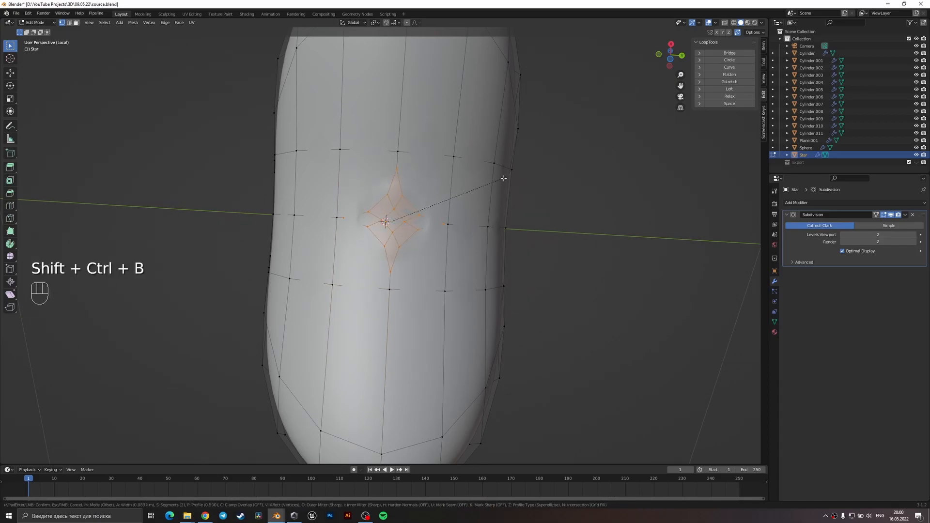
pyautogui.click(491, 185)
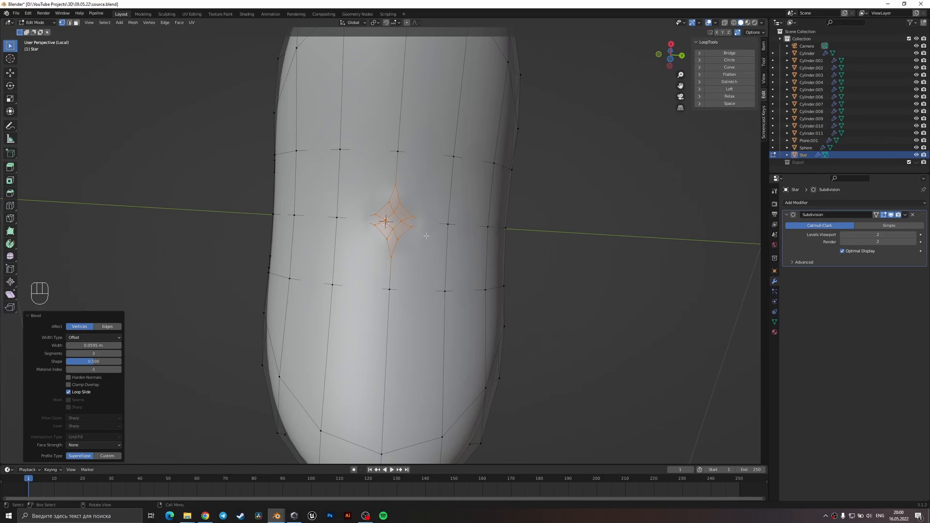
# With the subdivision preview off in Edit Mode, dissolve the beveled faces into one and round it with LoopTools Circle.
pyautogui.click(886, 216)
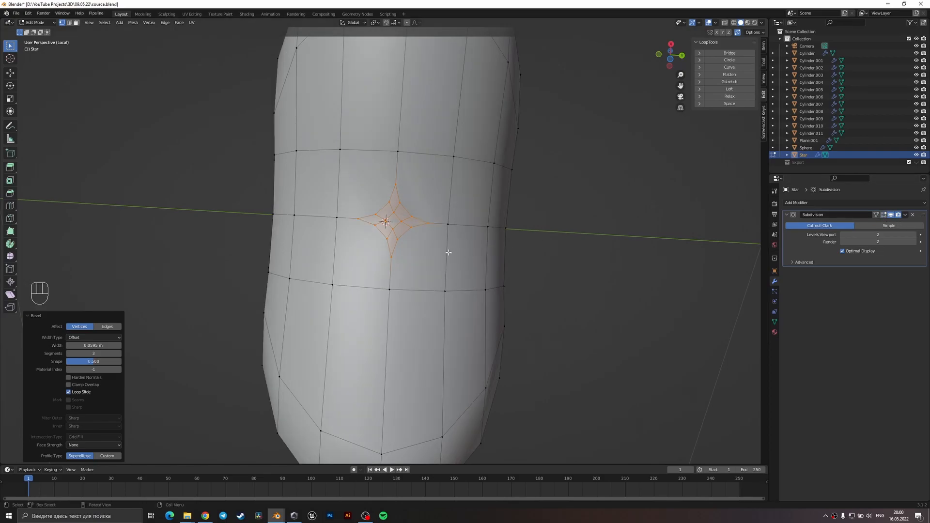
pyautogui.scroll(4, 452, 255)
pyautogui.press('3')
pyautogui.press('x')
pyautogui.click(409, 228)
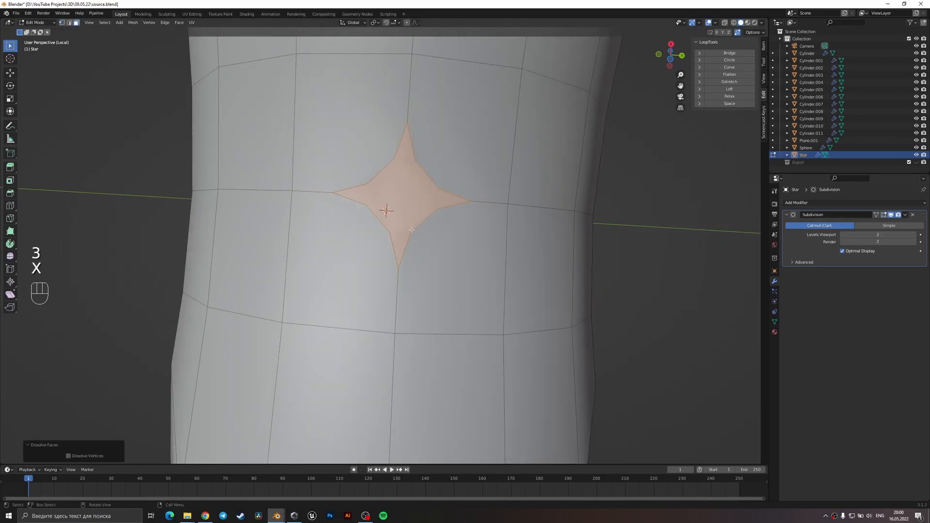
pyautogui.click(740, 62)
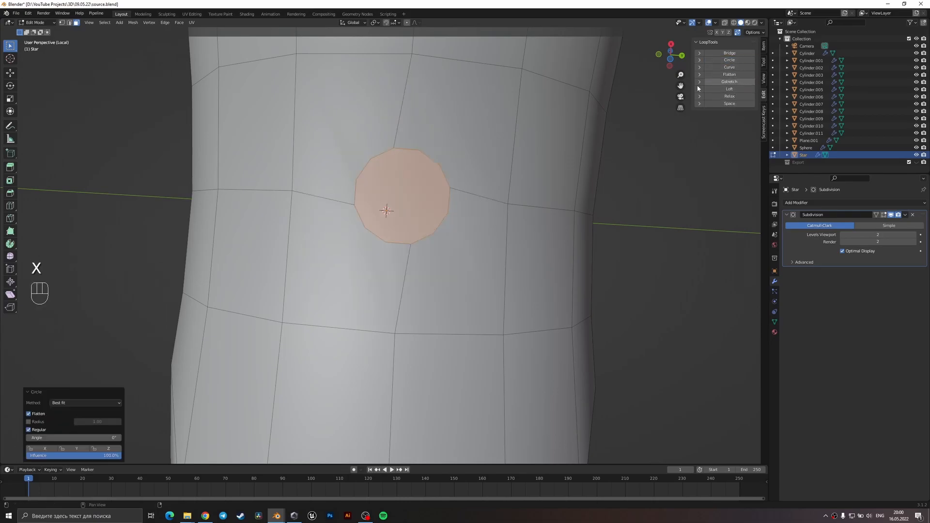
pyautogui.scroll(-3, 502, 235)
pyautogui.press('r')
pyautogui.press('z')
pyautogui.press('z')
pyautogui.rightClick(503, 234)
# Step back through the recent edits to examine the mesh gap, and reapply LoopTools Circle to the dissolved face.
pyautogui.moveTo(502, 234); pyautogui.dragTo(453, 319, button='middle')
pyautogui.keyDown('shift'); pyautogui.moveTo(453, 320); pyautogui.dragTo(422, 267, button='middle'); pyautogui.keyUp('shift')
pyautogui.scroll(1, 423, 268)
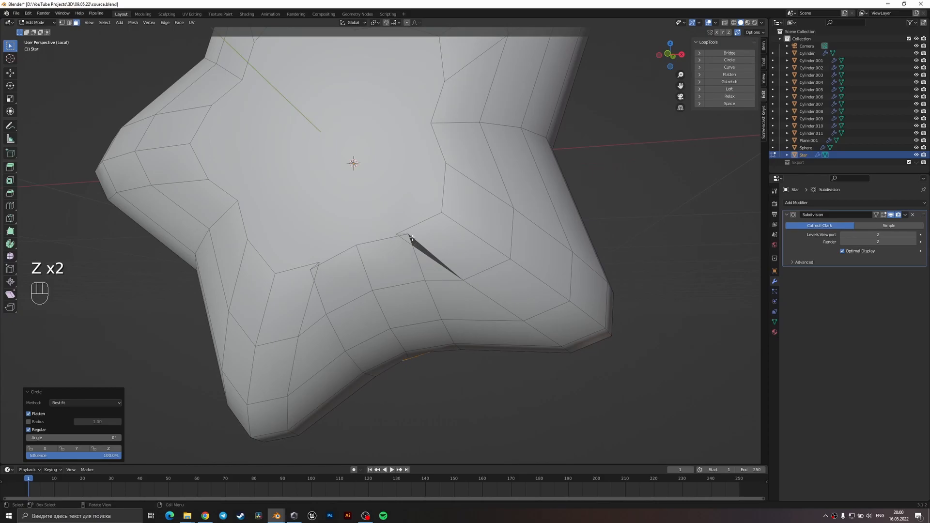
pyautogui.hotkey('ctrl', 'z')
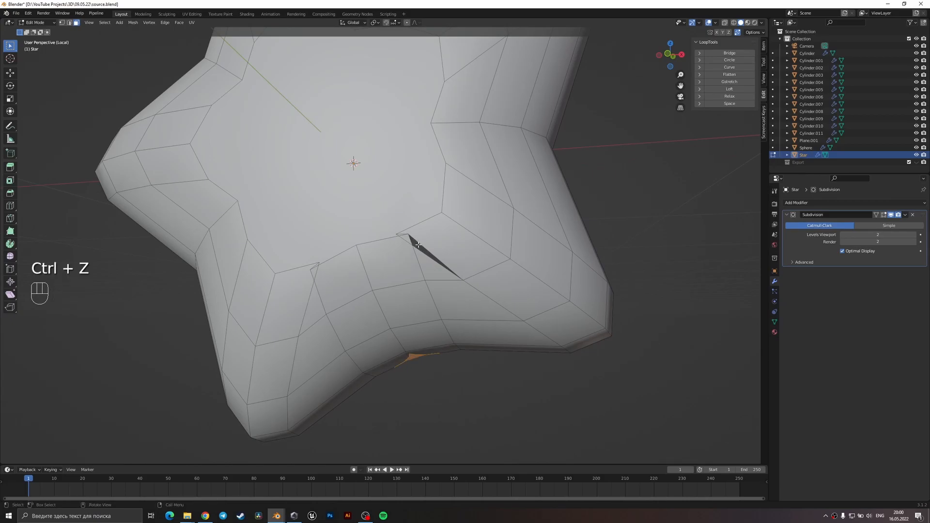
pyautogui.moveTo(439, 283); pyautogui.dragTo(398, 241, button='middle')
pyautogui.hotkey('ctrl', 'shift', 'z')
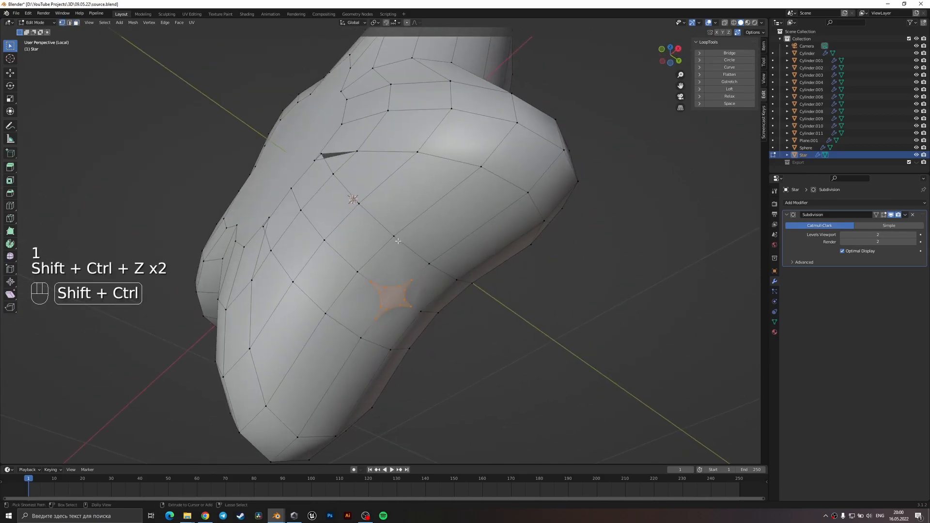
pyautogui.hotkey('ctrl', 'z')
pyautogui.hotkey('ctrl', 'shift', 'z')
pyautogui.hotkey('ctrl', 'shift', 'z')
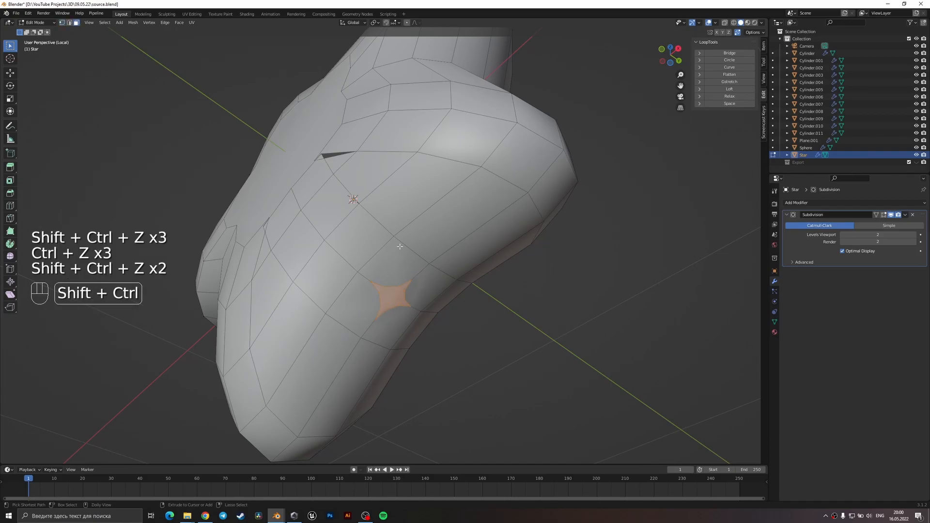
pyautogui.click(729, 60)
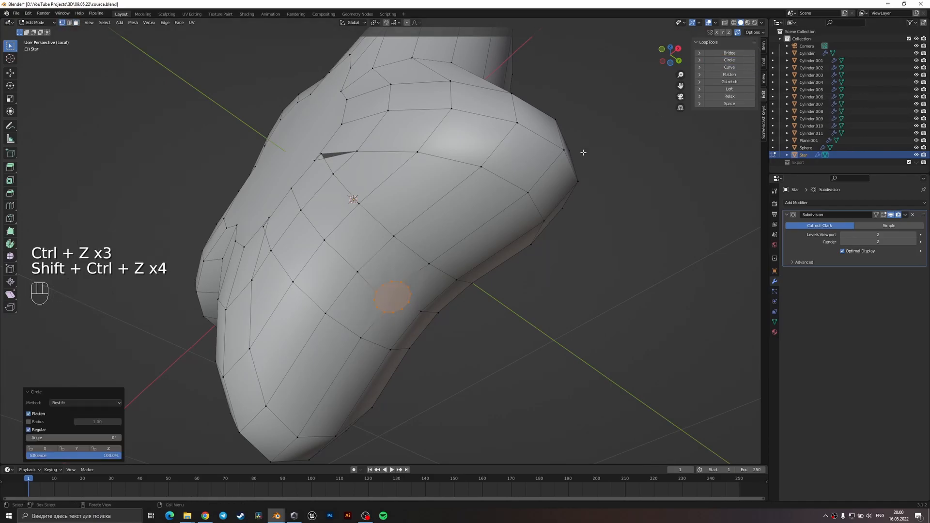
# Slide the two stray vertices on the star's front face fully onto their neighbouring vertices to close the gap.
pyautogui.moveTo(484, 218); pyautogui.dragTo(419, 267, button='middle')
pyautogui.press('1')
pyautogui.click(458, 221)
pyautogui.scroll(3, 458, 220)
pyautogui.press('g')
pyautogui.press('g')
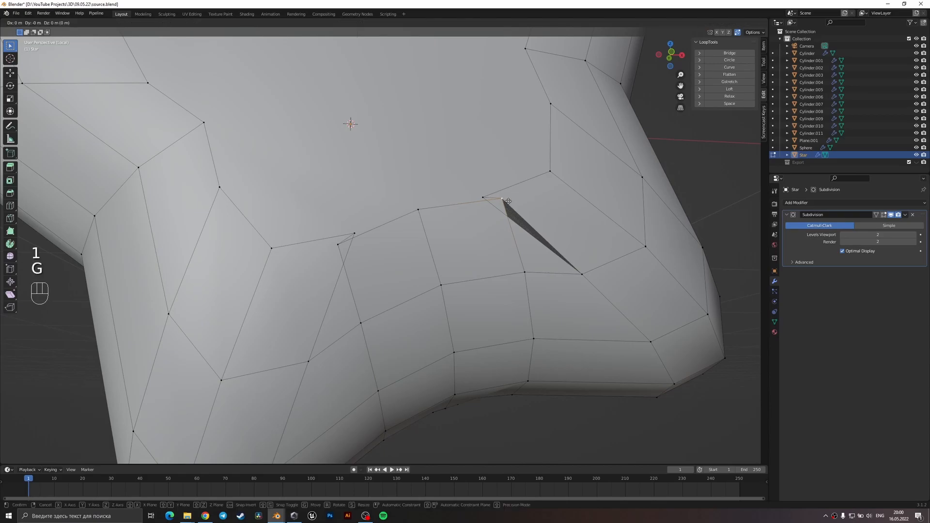
pyautogui.click(421, 193)
pyautogui.click(338, 244)
pyautogui.press('g')
pyautogui.press('g')
pyautogui.click(426, 253)
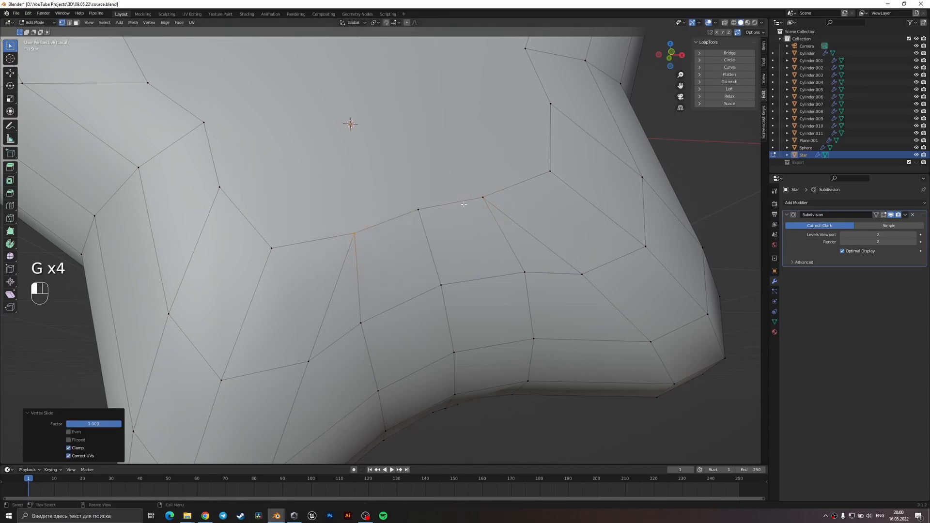
# Slide the two matching stray vertices on the star's back face onto their neighbouring vertices.
pyautogui.press('Tab')
pyautogui.scroll(-2, 443, 257)
pyautogui.scroll(-3, 444, 257)
pyautogui.moveTo(442, 270); pyautogui.dragTo(472, 157, button='middle')
pyautogui.press('Tab')
pyautogui.moveTo(434, 212); pyautogui.dragTo(425, 260, button='middle')
pyautogui.scroll(5, 425, 260)
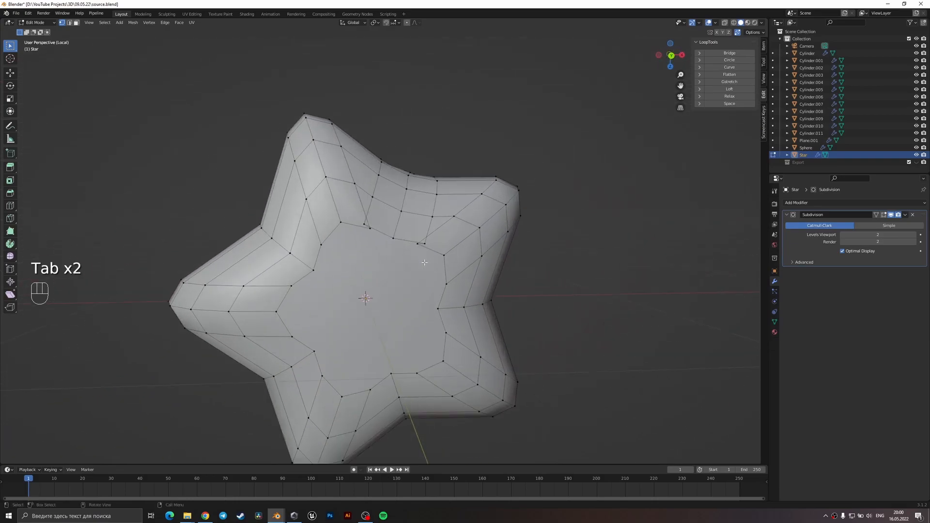
pyautogui.click(354, 211)
pyautogui.press('g')
pyautogui.press('g')
pyautogui.click(424, 242)
pyautogui.click(445, 243)
pyautogui.press('g')
pyautogui.press('g')
pyautogui.click(399, 247)
# Examine the star from several sides, comparing the smoothed surface with the edit mesh.
pyautogui.press('Tab')
pyautogui.moveTo(418, 234); pyautogui.dragTo(200, 245, button='middle')
pyautogui.scroll(-2, 361, 288)
pyautogui.moveTo(361, 288); pyautogui.dragTo(347, 232, button='middle')
pyautogui.press('Tab')
pyautogui.moveTo(382, 92); pyautogui.dragTo(398, 189, button='middle')
pyautogui.press('Tab')
pyautogui.scroll(3, 398, 218)
pyautogui.press('Tab')
# Delete the circular face in the notch between the two star points to open a hole.
pyautogui.click(352, 320)
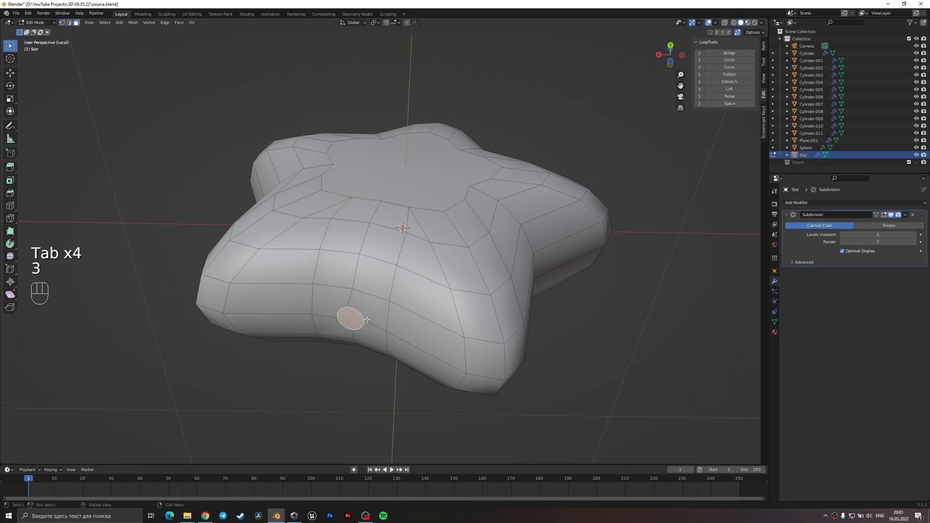
pyautogui.press('x')
pyautogui.click(346, 279)
pyautogui.moveTo(346, 281); pyautogui.dragTo(405, 223, button='middle')
pyautogui.press('2')
pyautogui.scroll(4, 402, 194)
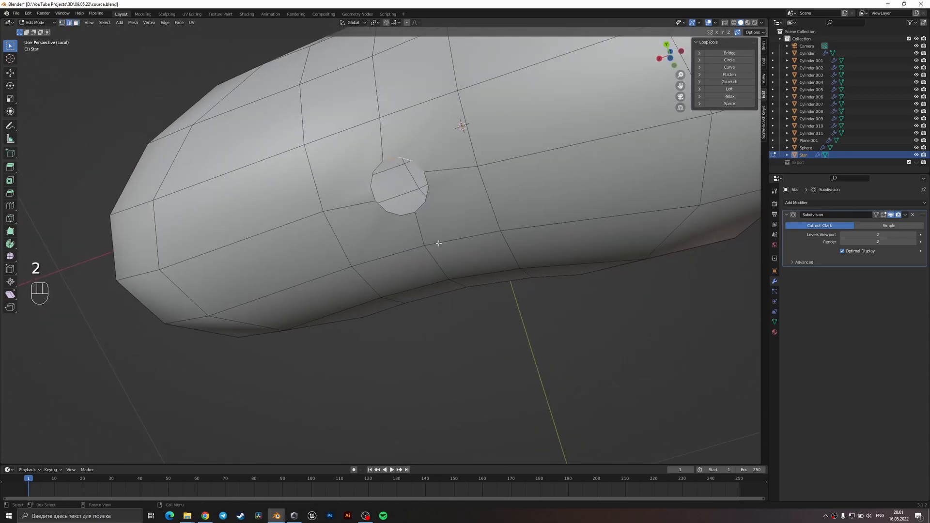
# Extrude the hole's edge loop outward into a short neck and align its rim below the hole in front view.
pyautogui.keyDown('alt'); pyautogui.keyDown('shift'); pyautogui.click(423, 205); pyautogui.keyUp('shift'); pyautogui.keyUp('alt')
pyautogui.moveTo(384, 188); pyautogui.dragTo(408, 237, button='middle')
pyautogui.hotkey('alt', 'e')
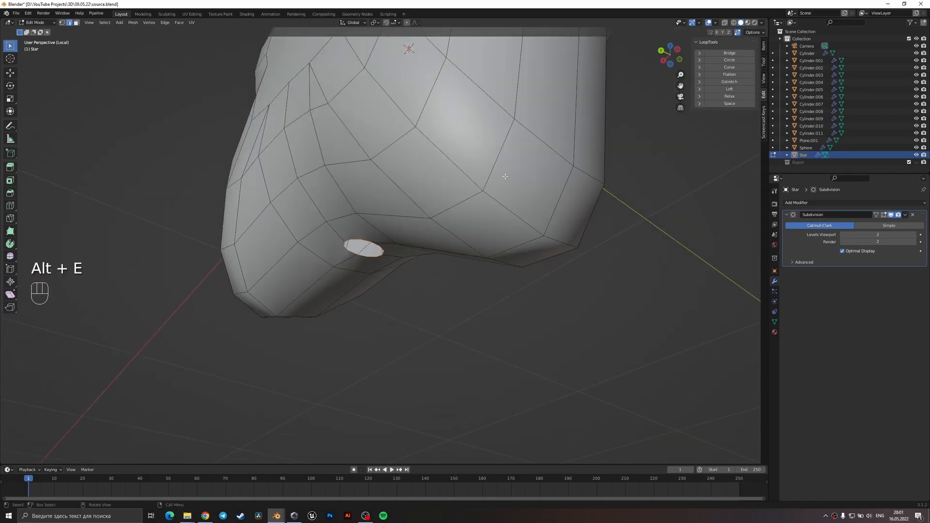
pyautogui.press('e')
pyautogui.click(430, 264)
pyautogui.moveTo(430, 263); pyautogui.dragTo(484, 289, button='middle')
pyautogui.press('KP_1')
pyautogui.press('KP_3')
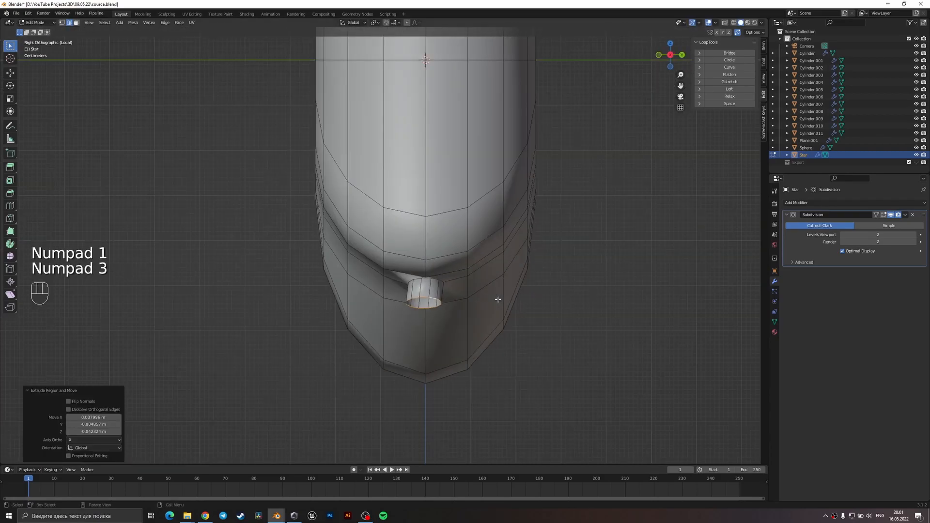
pyautogui.press('KP_1')
pyautogui.press('g')
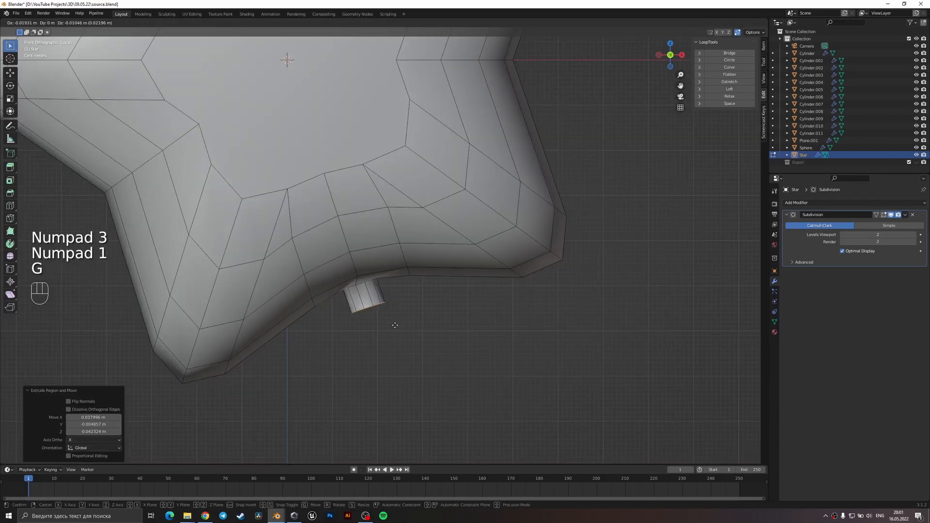
pyautogui.click(394, 325)
# Flare the neck's open rim by scaling it about 1.52 and 1.28, moving it slightly farther from the star.
pyautogui.moveTo(400, 333)
pyautogui.mouseDown(button='middle')
pyautogui.moveTo(377, 302)
pyautogui.moveTo(396, 331)
pyautogui.moveTo(411, 323)
pyautogui.mouseUp(button='middle')
pyautogui.press('s')
pyautogui.click(462, 308)
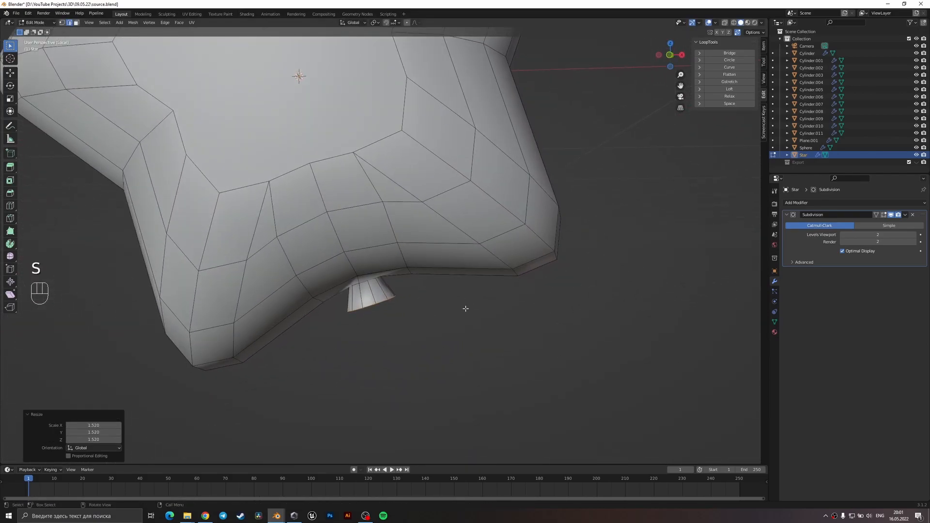
pyautogui.press('g')
pyautogui.click(472, 318)
pyautogui.press('KP_1')
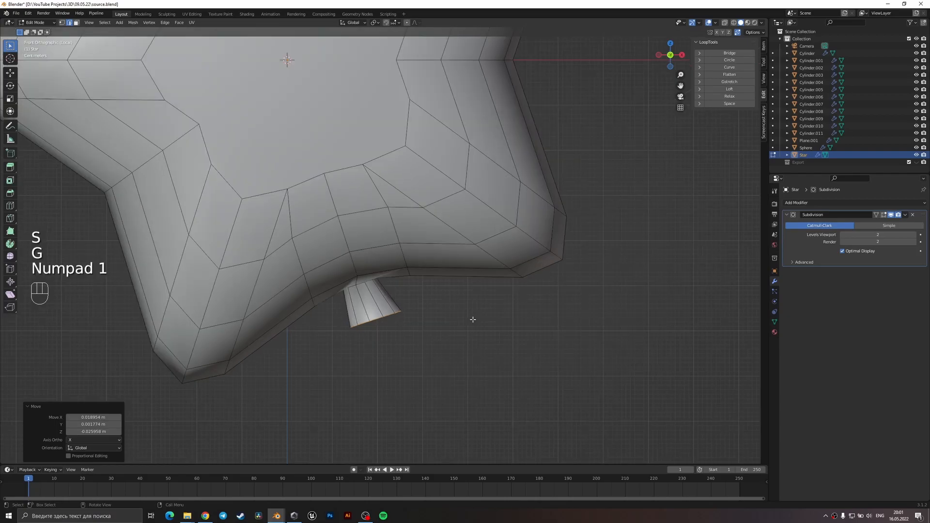
pyautogui.press('g')
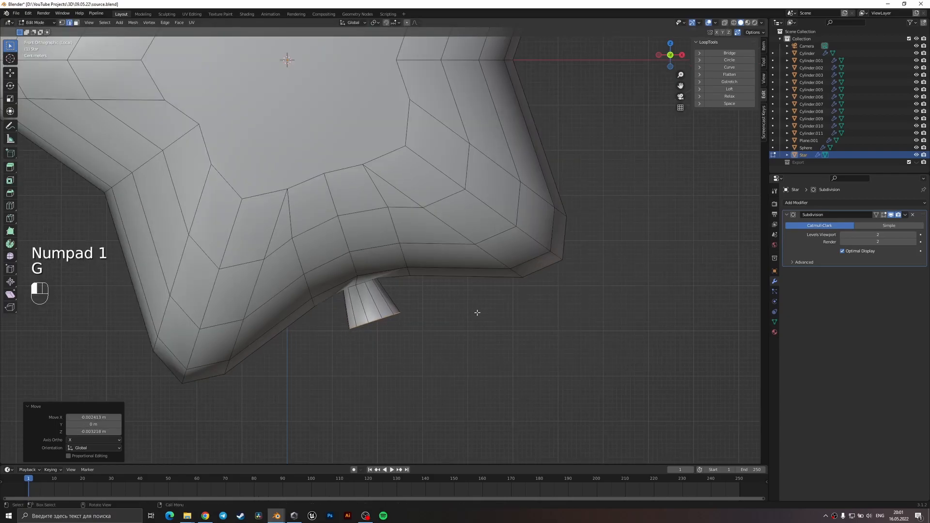
pyautogui.press('s')
pyautogui.click(389, 300)
# Add an edge loop around the neck close to the star body, at a slide factor of about 0.715.
pyautogui.moveTo(394, 298); pyautogui.dragTo(394, 256, button='middle')
pyautogui.scroll(2, 395, 233)
pyautogui.hotkey('ctrl', 'r')
pyautogui.click(369, 327)
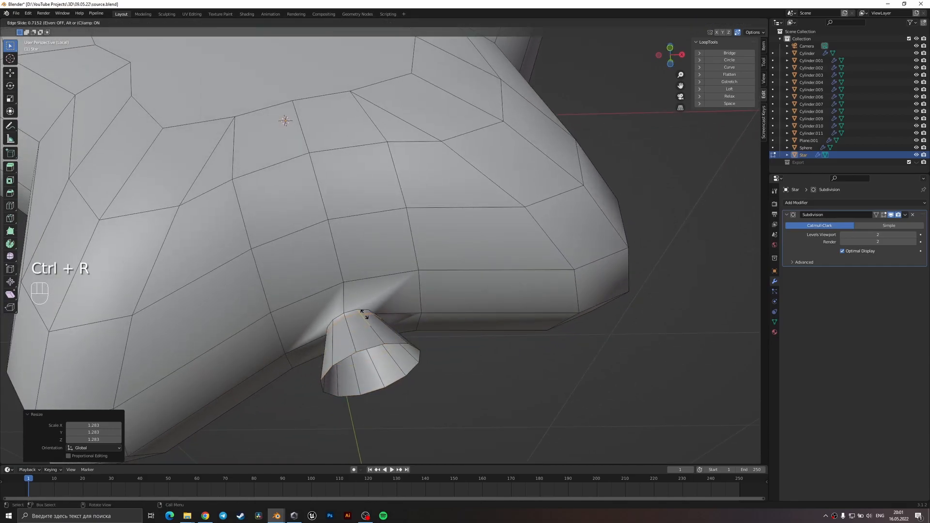
pyautogui.click(364, 313)
# Check the face directions by briefly switching the Face Orientation overlay on and off.
pyautogui.click(716, 22)
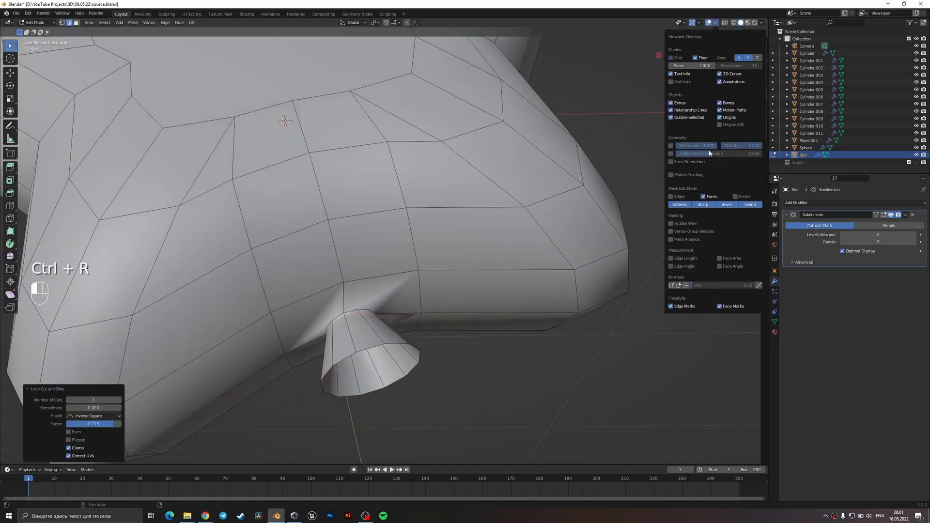
pyautogui.click(671, 162)
pyautogui.click(671, 162)
# Fill the neck's open end with a face and add another edge loop around the neck.
pyautogui.moveTo(366, 317); pyautogui.dragTo(400, 301, button='middle')
pyautogui.keyDown('alt'); pyautogui.keyDown('shift'); pyautogui.click(405, 315); pyautogui.keyUp('shift'); pyautogui.keyUp('alt')
pyautogui.press('f')
pyautogui.hotkey('ctrl', 'r')
pyautogui.click(386, 300)
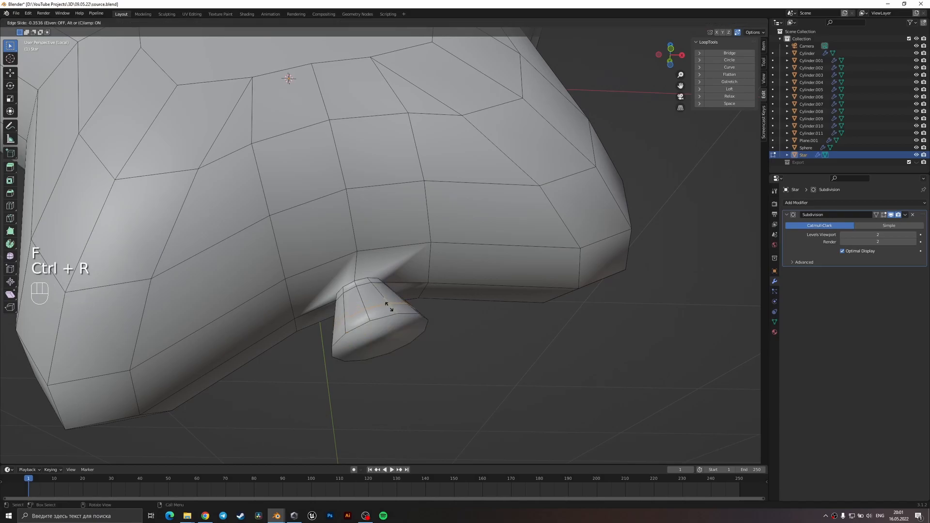
pyautogui.click(387, 299)
# Inset the face that caps the flared end of the neck.
pyautogui.keyDown('alt'); pyautogui.keyDown('shift'); pyautogui.click(402, 340); pyautogui.keyUp('shift'); pyautogui.keyUp('alt')
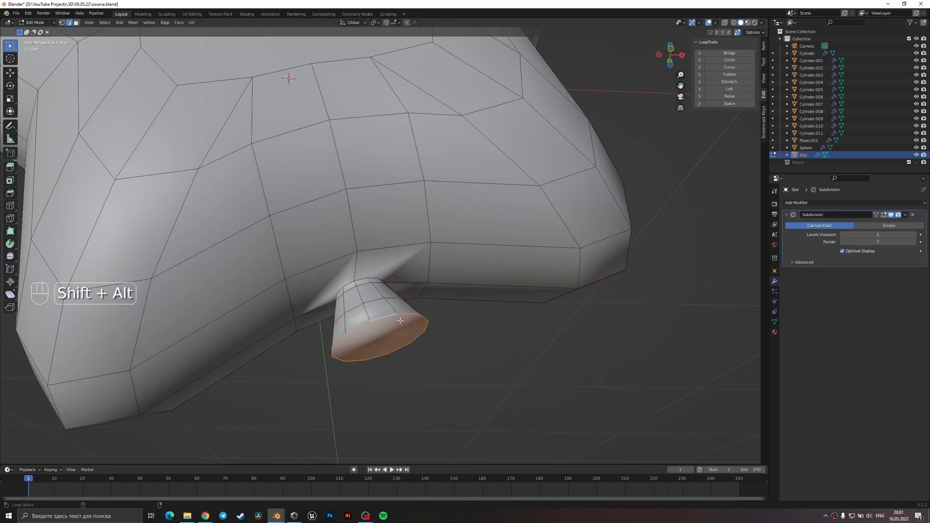
pyautogui.press('f')
pyautogui.moveTo(492, 393); pyautogui.dragTo(490, 375, button='middle')
pyautogui.press('i')
pyautogui.click(391, 348)
# Slide the edge loop near the neck's flared end along the neck and check the smoothed result.
pyautogui.keyDown('alt'); pyautogui.keyDown('shift'); pyautogui.click(376, 308); pyautogui.keyUp('shift'); pyautogui.keyUp('alt')
pyautogui.press('g')
pyautogui.press('g')
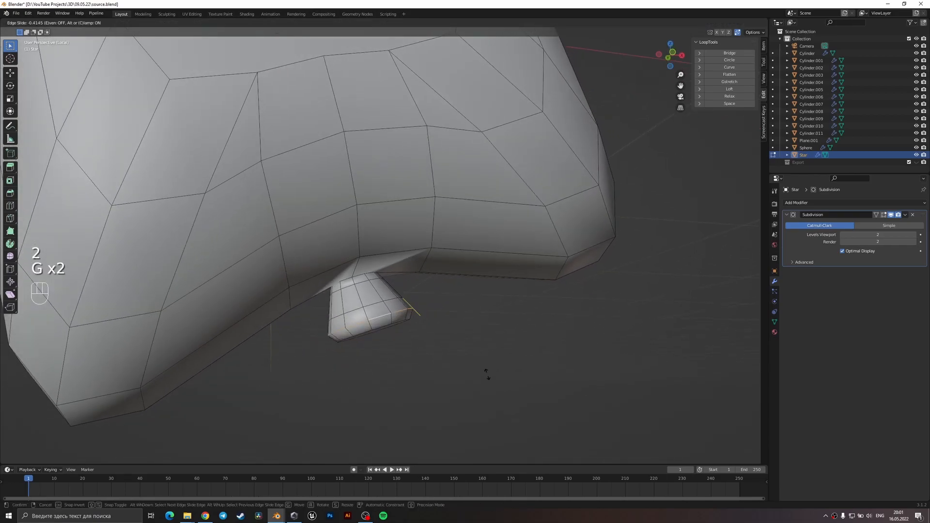
pyautogui.click(487, 376)
pyautogui.press('Tab')
pyautogui.press('Tab')
# Scale the neck's middle edge loop to about 0.86 and slide it along the neck to curve the flare.
pyautogui.press('2')
pyautogui.keyDown('alt'); pyautogui.keyDown('shift'); pyautogui.click(387, 303); pyautogui.keyUp('shift'); pyautogui.keyUp('alt')
pyautogui.press('s')
pyautogui.click(486, 326)
pyautogui.press('g')
pyautogui.press('g')
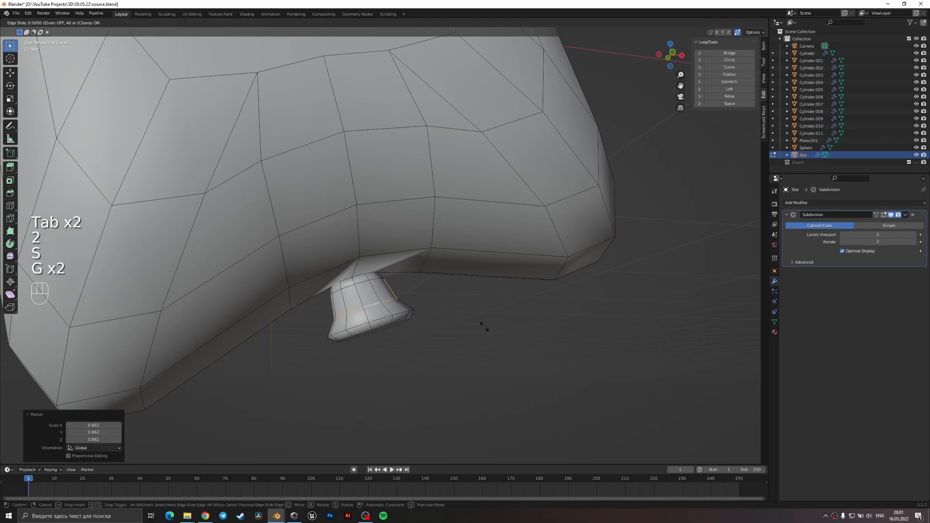
pyautogui.click(483, 319)
# Slide another edge loop along the neck and return to Object Mode.
pyautogui.press('2')
pyautogui.keyDown('alt'); pyautogui.keyDown('shift'); pyautogui.click(406, 296); pyautogui.keyUp('shift'); pyautogui.keyUp('alt')
pyautogui.press('g')
pyautogui.press('g')
pyautogui.click(451, 320)
pyautogui.press('Tab')
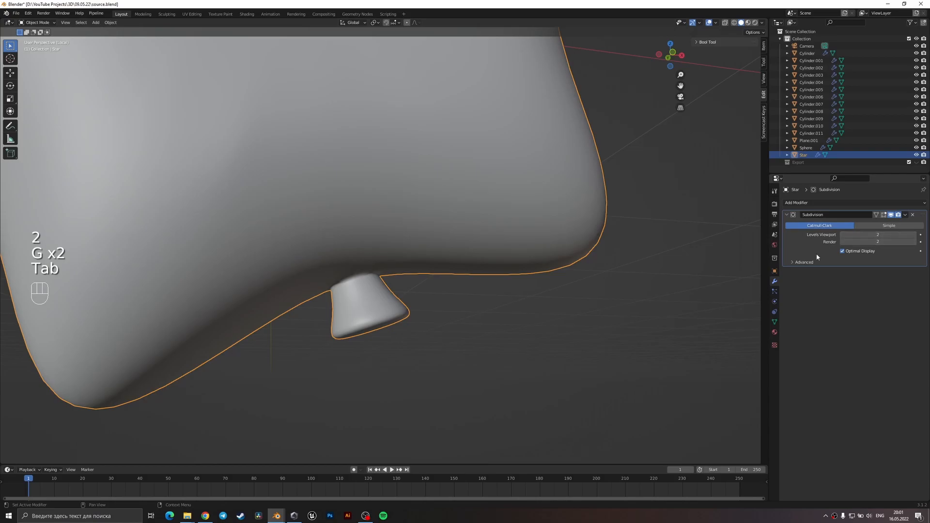
# Compare the star's neck in Object Mode and Edit Mode to examine how it meets the balloon body.
pyautogui.moveTo(445, 256); pyautogui.dragTo(423, 287, button='middle')
pyautogui.press('Tab')
# Scale the edge loop where the neck meets the star to about 0.82 in wireframe and return to Object Mode.
pyautogui.press('Tab')
pyautogui.press('Tab')
pyautogui.press('Tab')
pyautogui.scroll(-9, 405, 354)
pyautogui.moveTo(404, 355); pyautogui.dragTo(413, 303, button='middle')
pyautogui.scroll(8, 412, 303)
pyautogui.press('Tab')
pyautogui.scroll(3, 411, 303)
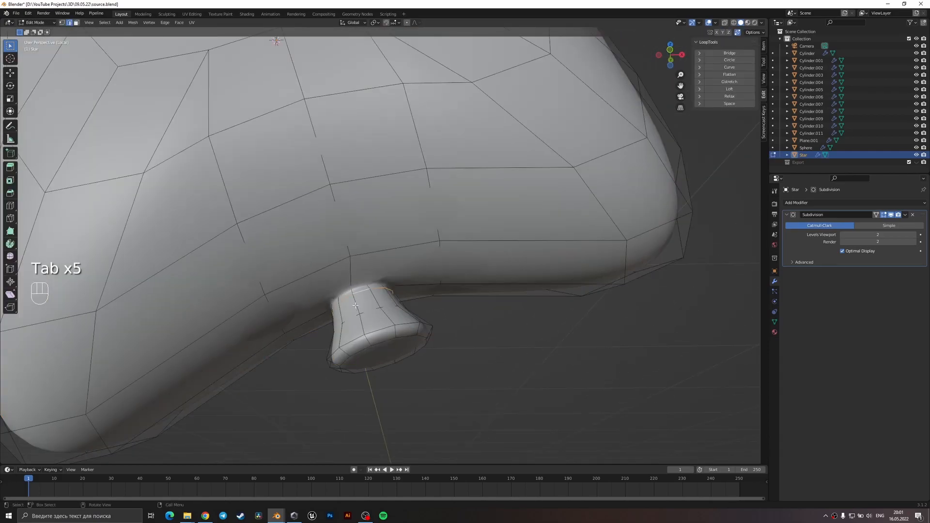
pyautogui.press('z')
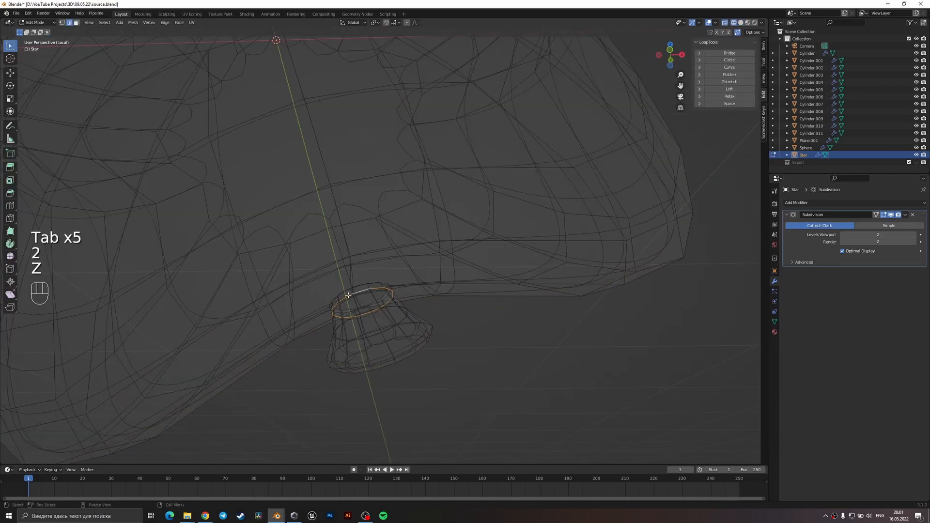
pyautogui.keyDown('alt'); pyautogui.keyDown('shift'); pyautogui.click(381, 298); pyautogui.keyUp('shift'); pyautogui.keyUp('alt')
pyautogui.press('s')
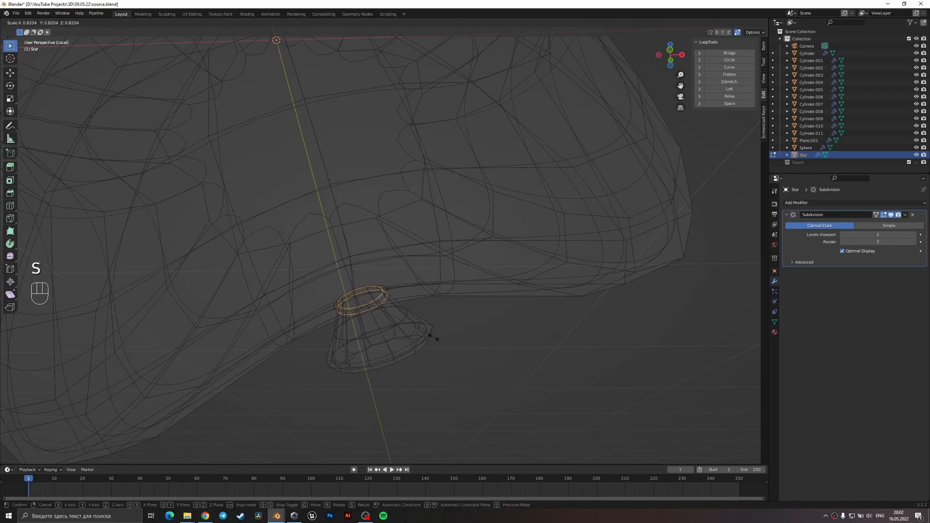
pyautogui.click(432, 337)
pyautogui.press('z')
pyautogui.press('Tab')
pyautogui.scroll(2, 413, 353)
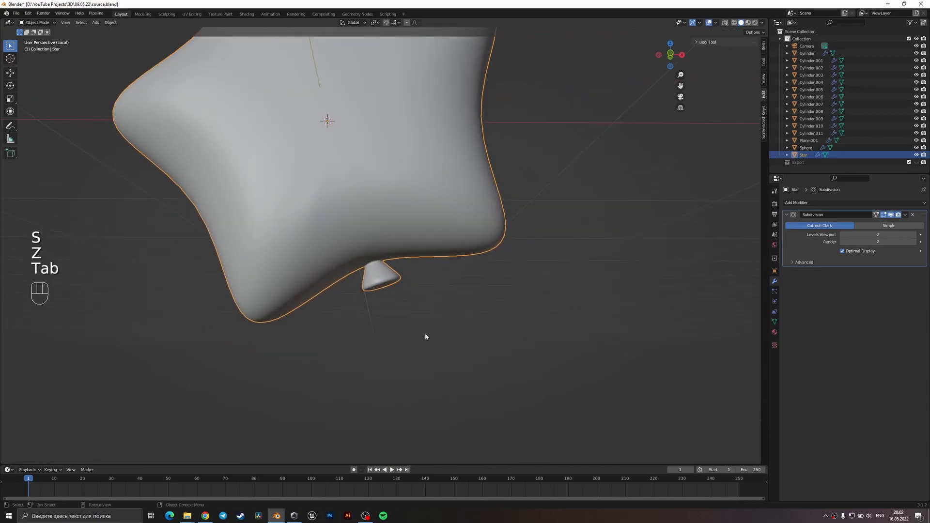
# Leave the star's isolated view to bring back the whole scene and save the file.
pyautogui.scroll(-6, 425, 337)
pyautogui.press('/')
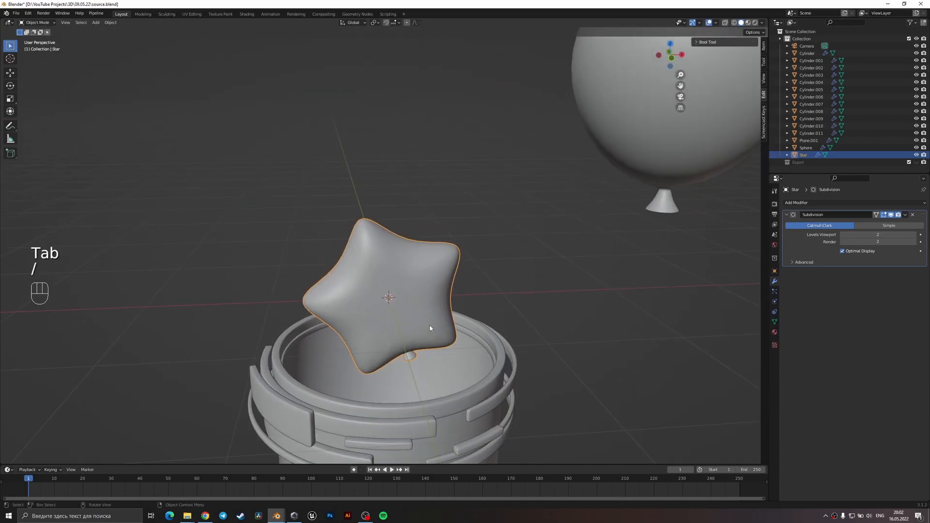
pyautogui.hotkey('ctrl', 's')
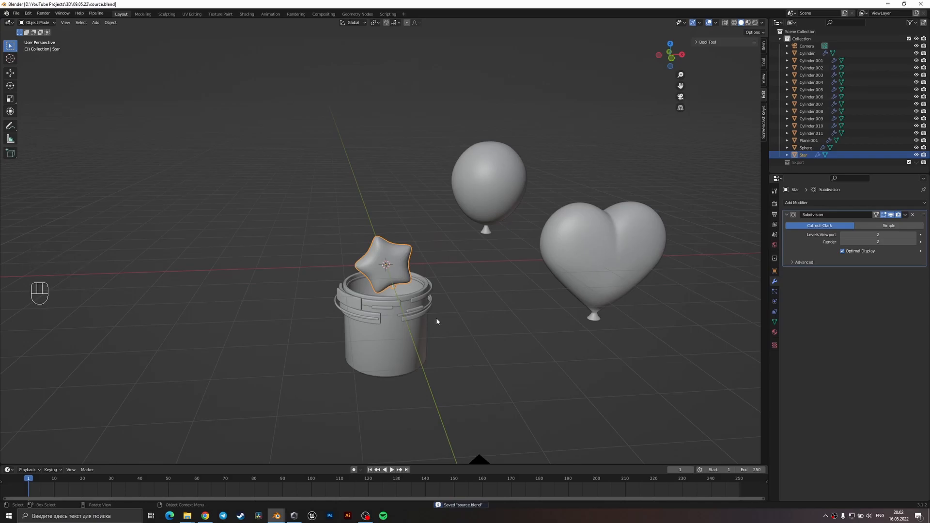
# Enlarge the star balloon in two passes and raise it about 0.94 m along Z above the cup.
pyautogui.scroll(2, 473, 272)
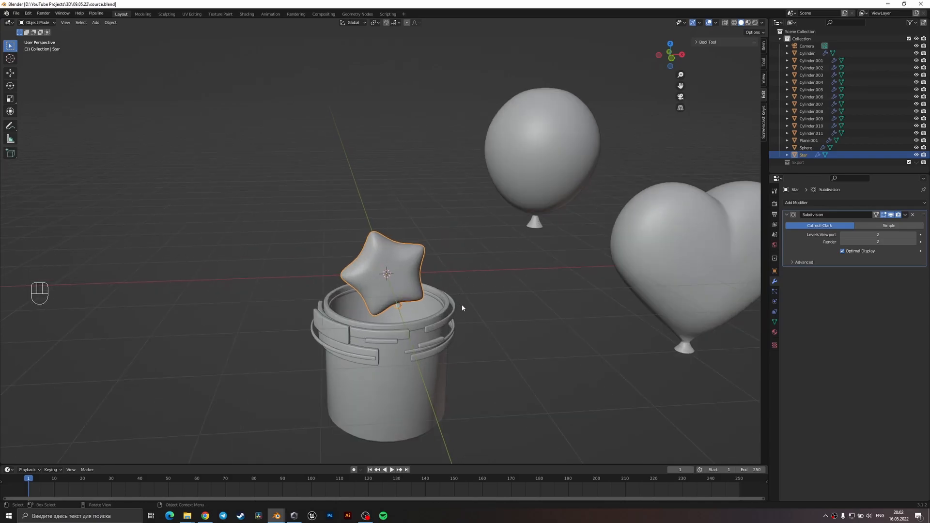
pyautogui.moveTo(479, 312); pyautogui.dragTo(466, 302, button='middle')
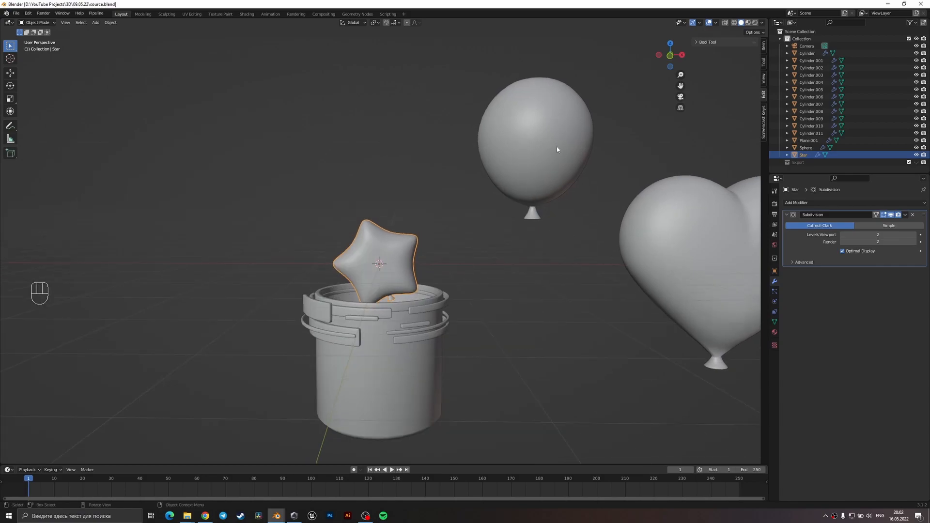
pyautogui.press('s')
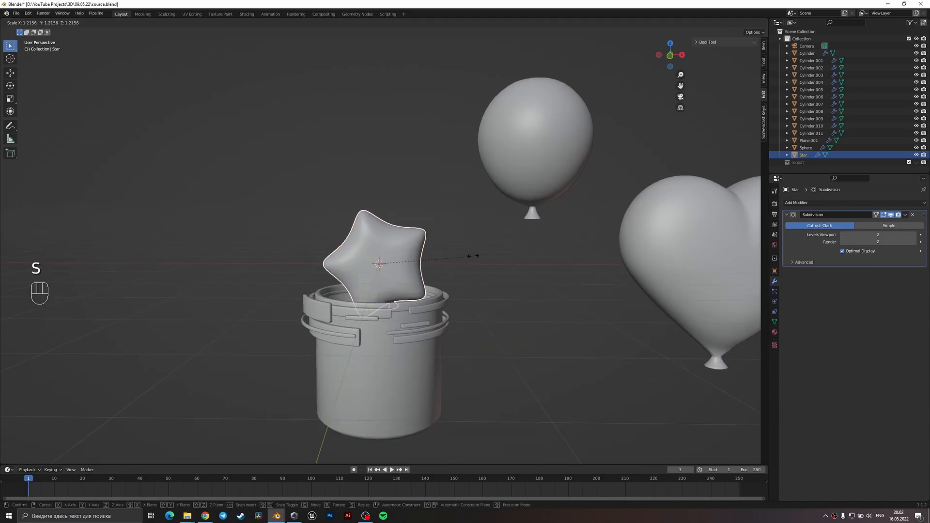
pyautogui.click(469, 280)
pyautogui.press('g')
pyautogui.press('z')
pyautogui.click(477, 234)
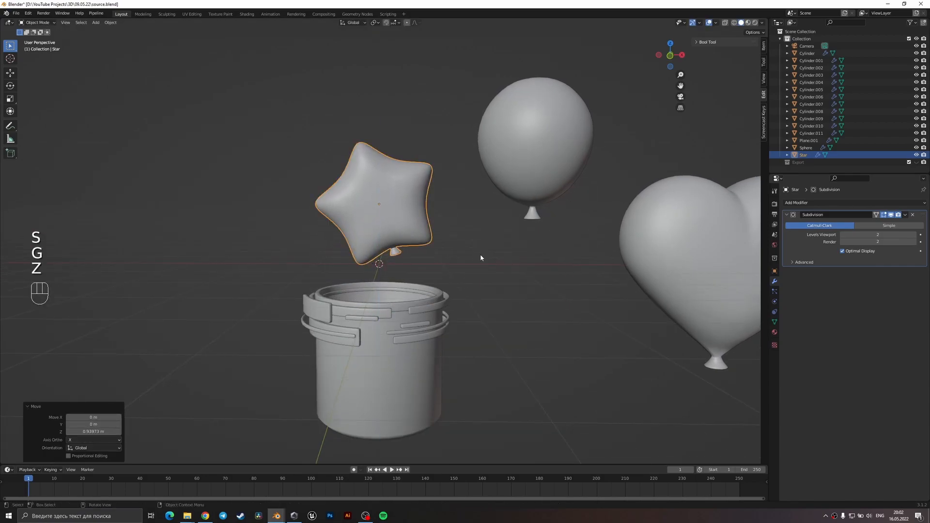
pyautogui.press('s')
pyautogui.click(515, 257)
# Scale the heart balloon to about 0.64 and shrink the round balloon slightly so the three balloons match better in size.
pyautogui.keyDown('shift'); pyautogui.moveTo(522, 269); pyautogui.dragTo(373, 263, button='middle'); pyautogui.keyUp('shift')
pyautogui.click(574, 274)
pyautogui.press('s')
pyautogui.click(540, 300)
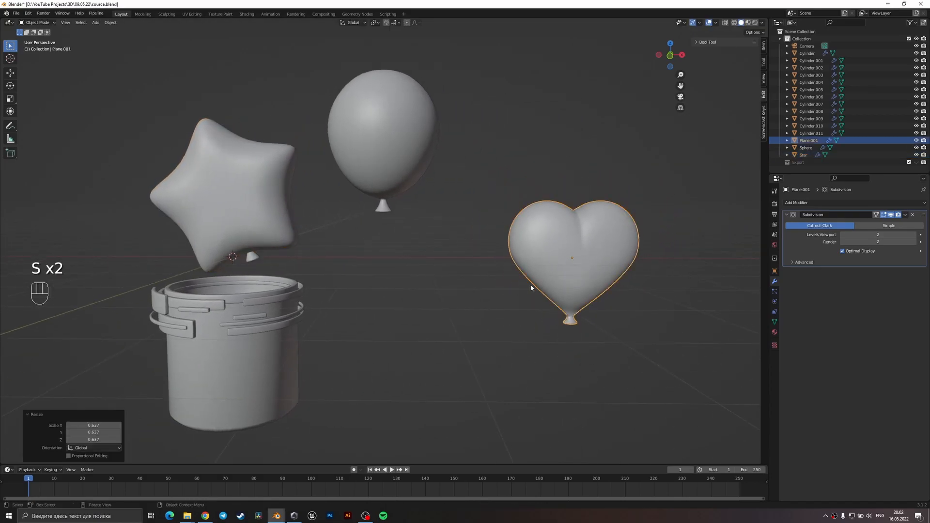
pyautogui.click(408, 178)
pyautogui.press('s')
pyautogui.click(457, 304)
pyautogui.click(300, 234)
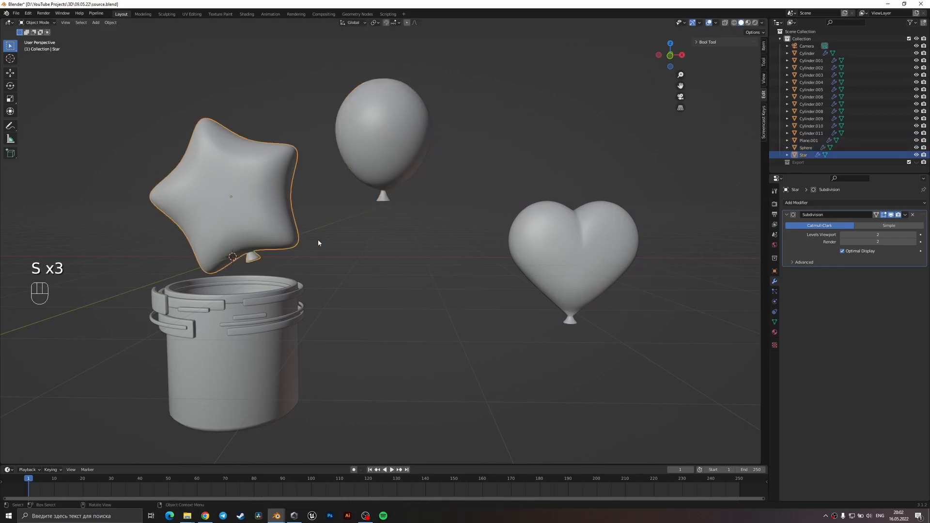
pyautogui.keyDown('shift'); pyautogui.moveTo(455, 298); pyautogui.dragTo(475, 300, button='middle'); pyautogui.keyUp('shift')
pyautogui.scroll(3, 420, 291)
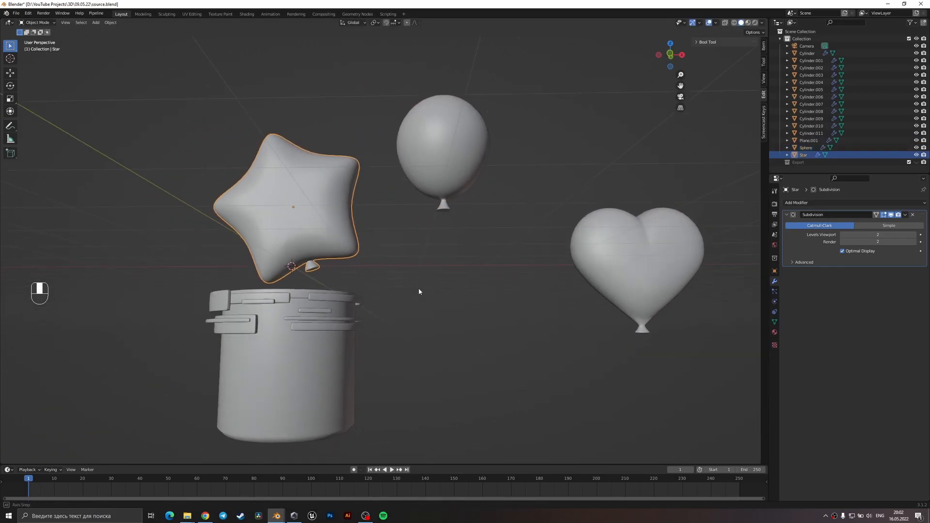
pyautogui.click(461, 206)
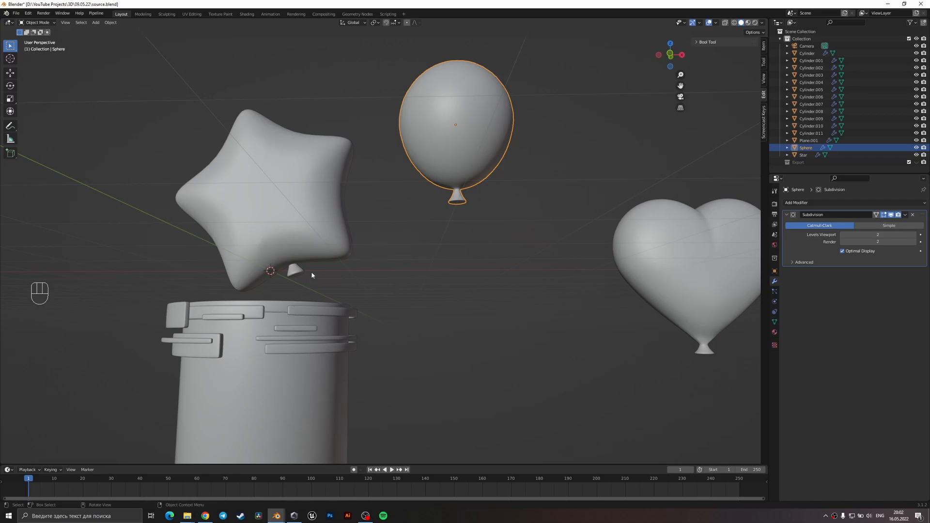
pyautogui.hotkey('shift', 'a')
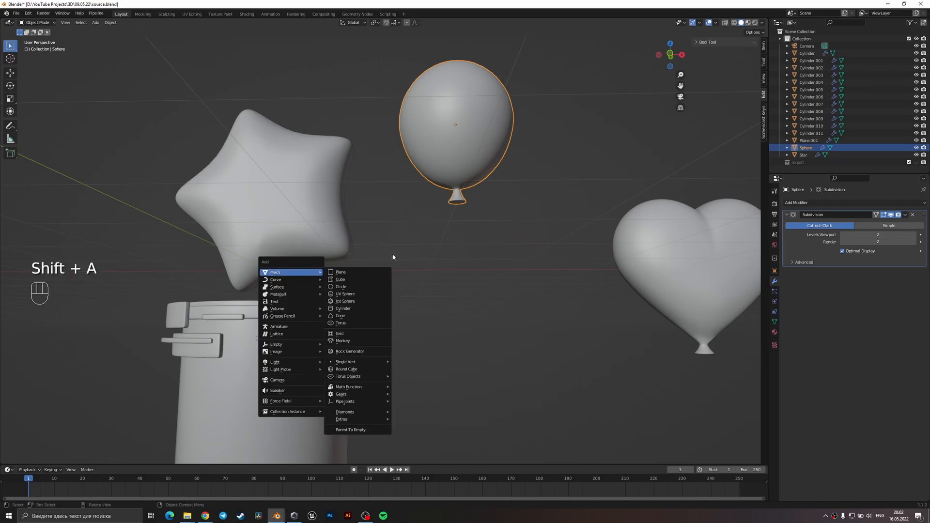
# Move the star balloon along the X axis to the side of the cup opposite the heart and save the file.
pyautogui.click(328, 206)
pyautogui.moveTo(328, 206); pyautogui.dragTo(445, 333, button='middle')
pyautogui.press('g')
pyautogui.press('u')
pyautogui.press('y')
pyautogui.press('x')
pyautogui.click(193, 351)
pyautogui.hotkey('ctrl', 's')
# Move the round balloon about -2.39 m along the X axis so it sits above the cup.
pyautogui.click(494, 213)
pyautogui.press('g')
pyautogui.press('y')
pyautogui.press('x')
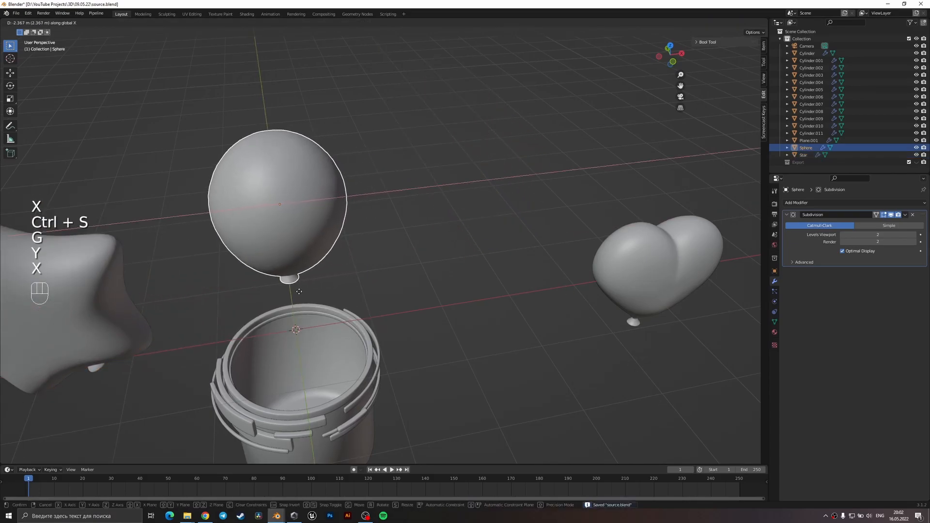
pyautogui.click(298, 294)
# Add a Bezier curve at the cup's opening and enter Edit Mode on it.
pyautogui.hotkey('shift', 'a')
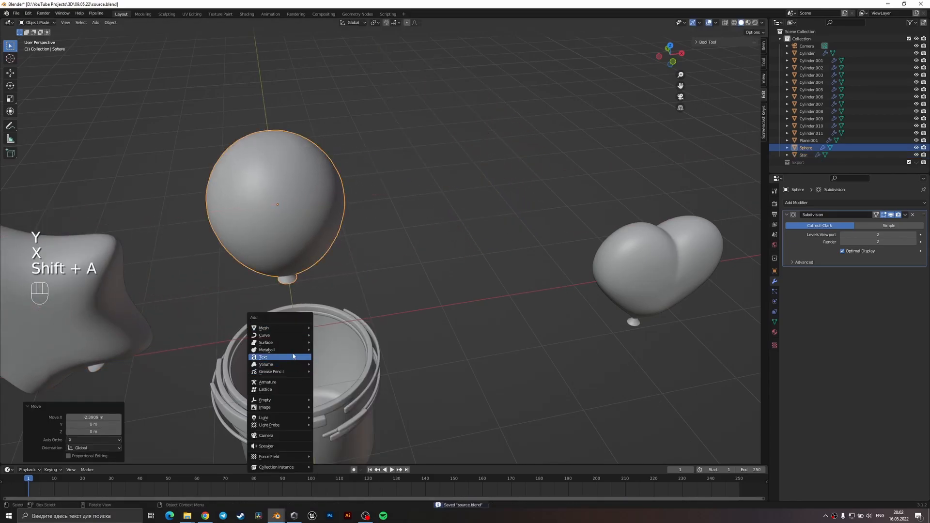
pyautogui.moveTo(292, 337)
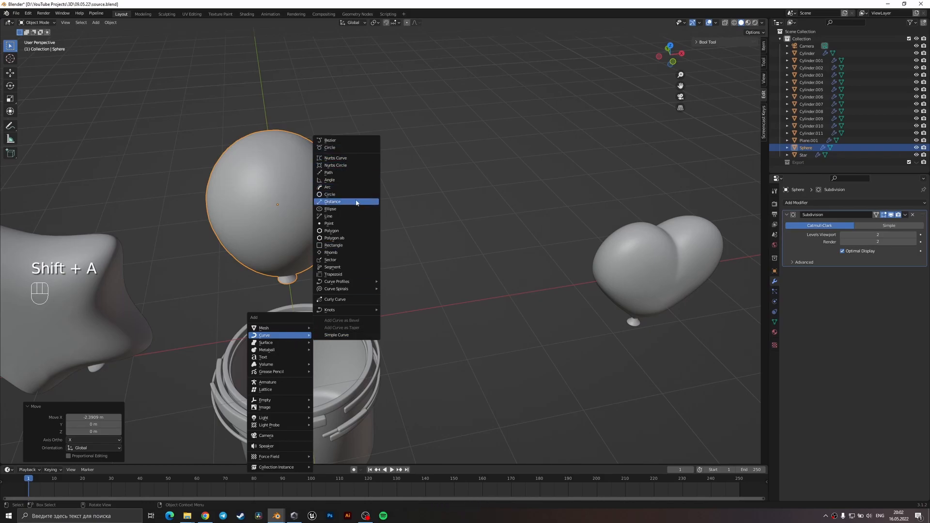
pyautogui.click(358, 145)
pyautogui.press('Tab')
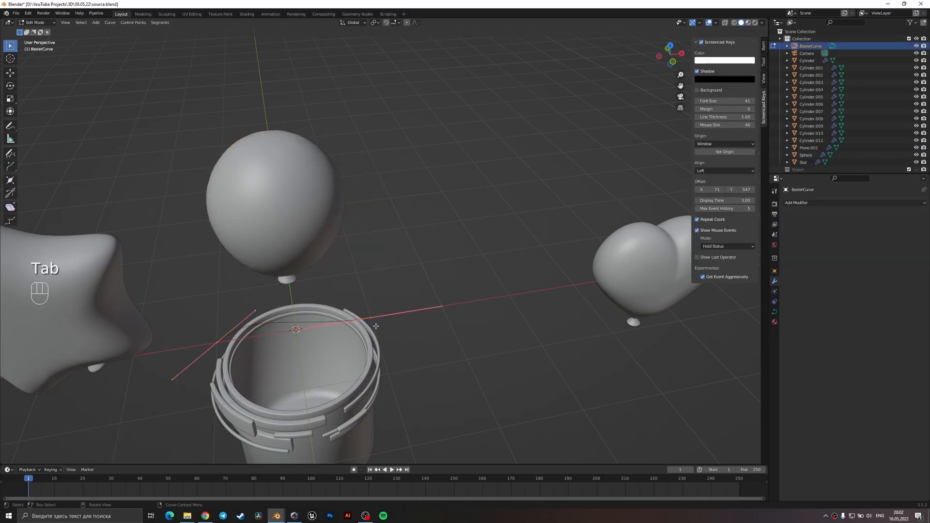
pyautogui.press('e')
pyautogui.click(398, 244)
pyautogui.hotkey('ctrl', 'z')
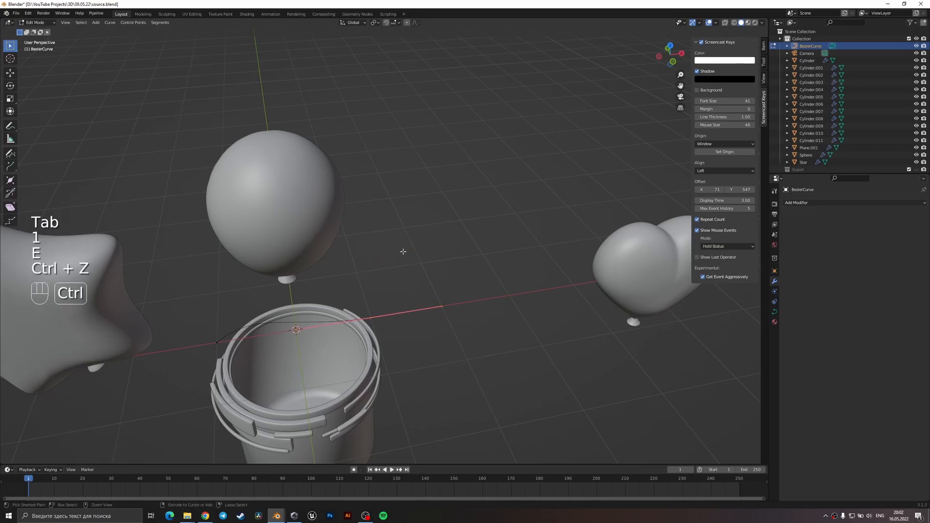
# Raise the whole Bezier curve about 0.95 m along Z to the round balloon's neck.
pyautogui.moveTo(369, 310)
pyautogui.mouseDown(button='middle')
pyautogui.moveTo(405, 293)
pyautogui.moveTo(407, 304)
pyautogui.moveTo(379, 321)
pyautogui.moveTo(381, 304)
pyautogui.mouseUp(button='middle')
pyautogui.press('Tab')
pyautogui.press('g')
pyautogui.press('z')
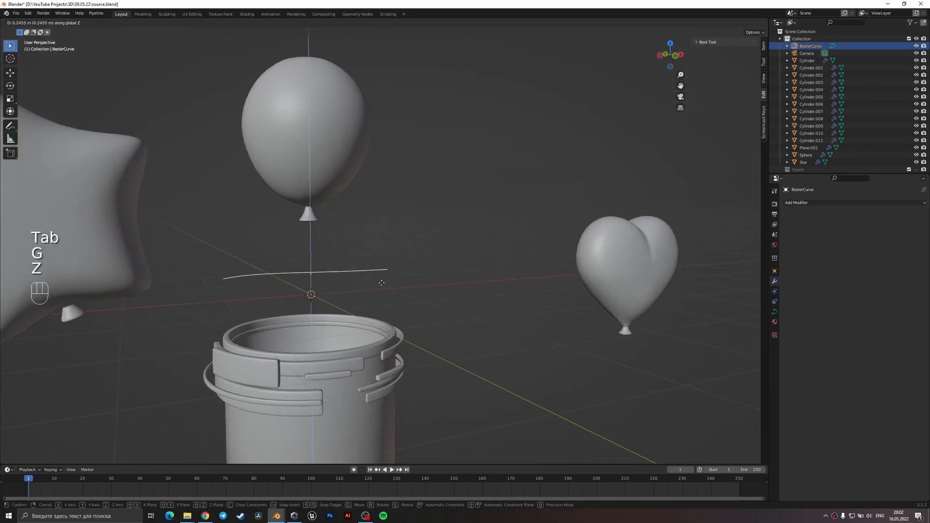
pyautogui.click(381, 229)
# In the top wireframe view, move the curve about 1 m along X so its starting end meets the neck's centre.
pyautogui.press('KP_7')
pyautogui.press('z')
pyautogui.click(208, 259)
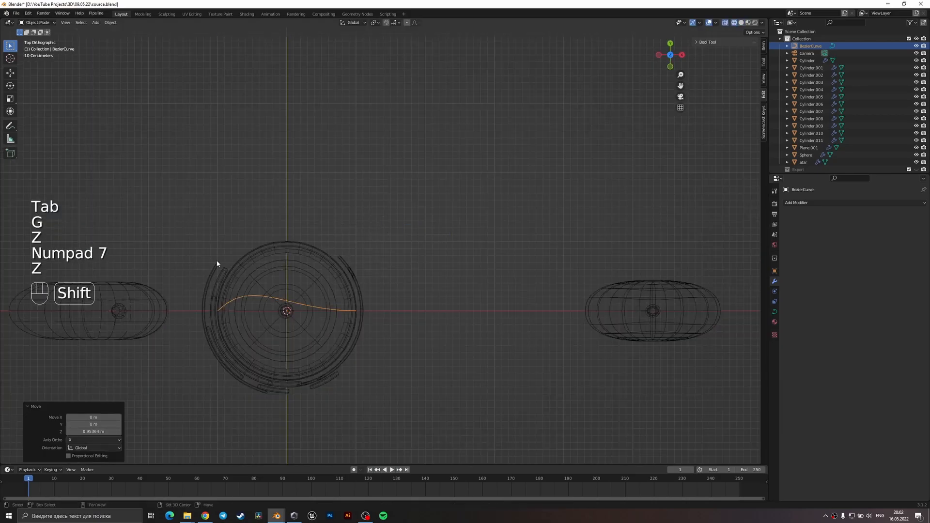
pyautogui.scroll(3, 390, 280)
pyautogui.press('g')
pyautogui.click(571, 307)
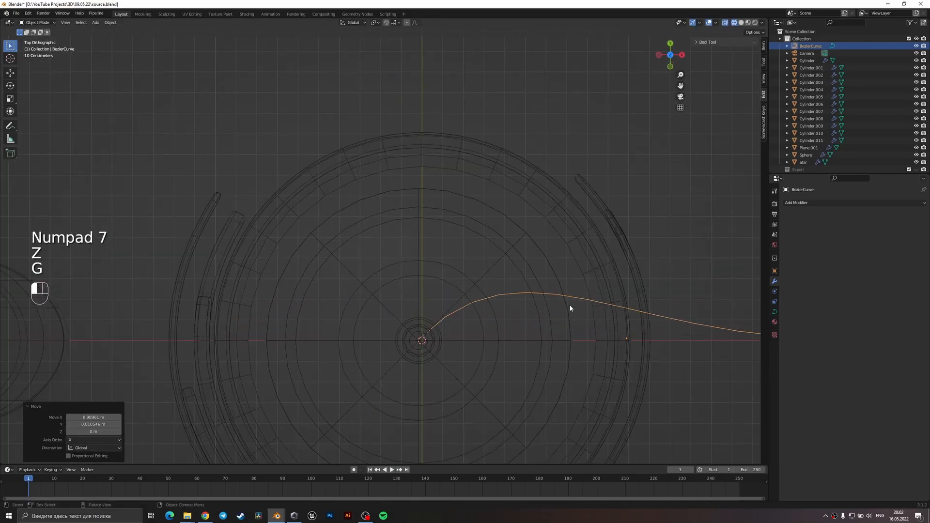
# Nudge the curve in Object Mode so its starting end sits on the edge of the balloon's neck.
pyautogui.press('Tab')
pyautogui.press('Tab')
# Move the curve's far end point in Edit Mode onto the neck's outline, beside the starting point.
pyautogui.press('Tab')
pyautogui.press('g')
pyautogui.press('Tab')
pyautogui.scroll(3, 435, 327)
pyautogui.keyDown('shift'); pyautogui.moveTo(456, 362); pyautogui.dragTo(427, 299, button='middle'); pyautogui.keyUp('shift')
pyautogui.press('g')
pyautogui.click(437, 329)
pyautogui.press('g')
pyautogui.click(436, 323)
pyautogui.scroll(-2, 437, 324)
pyautogui.press('Tab')
pyautogui.scroll(-4, 503, 327)
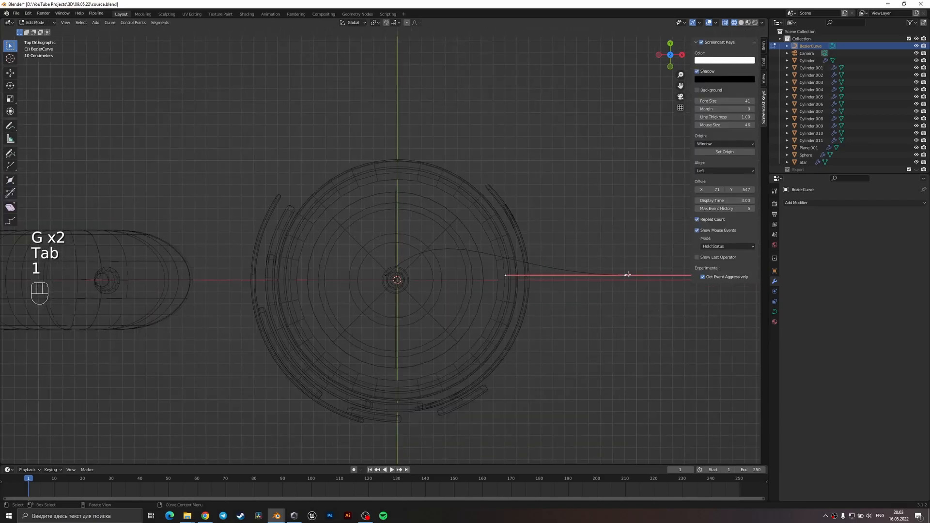
pyautogui.press('g')
pyautogui.click(309, 278)
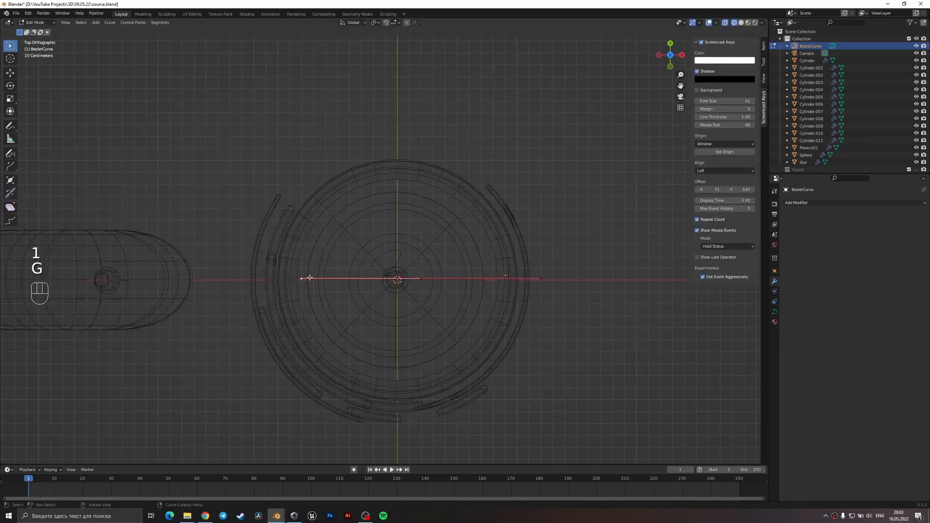
pyautogui.press('g')
pyautogui.click(435, 276)
pyautogui.scroll(4, 436, 275)
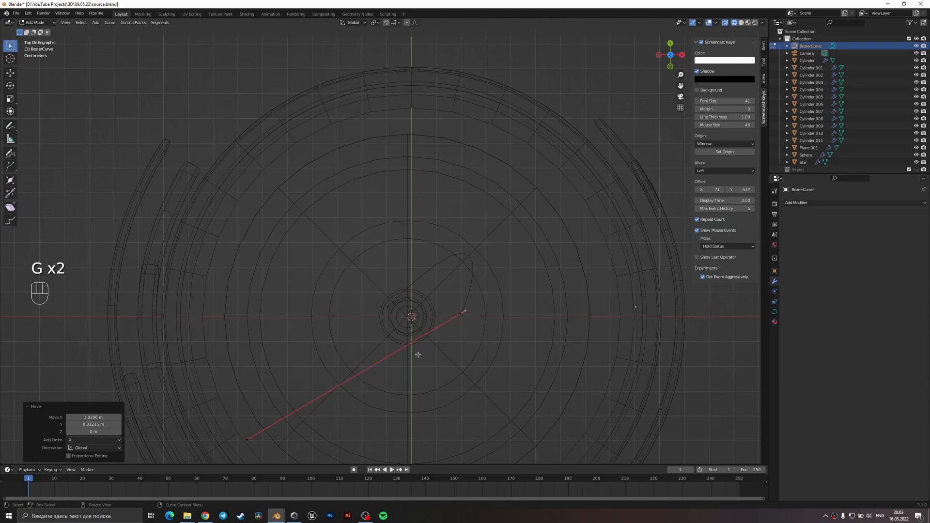
pyautogui.press('g')
pyautogui.click(467, 322)
pyautogui.press('g')
pyautogui.click(425, 332)
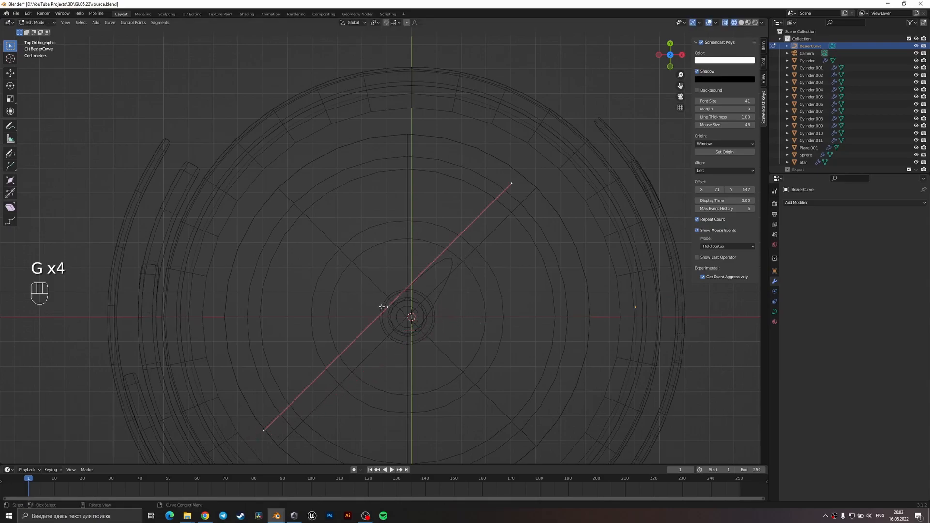
# Reposition one handle of the curve's start point and one handle of its end point so the curve wraps around the neck.
pyautogui.press('g')
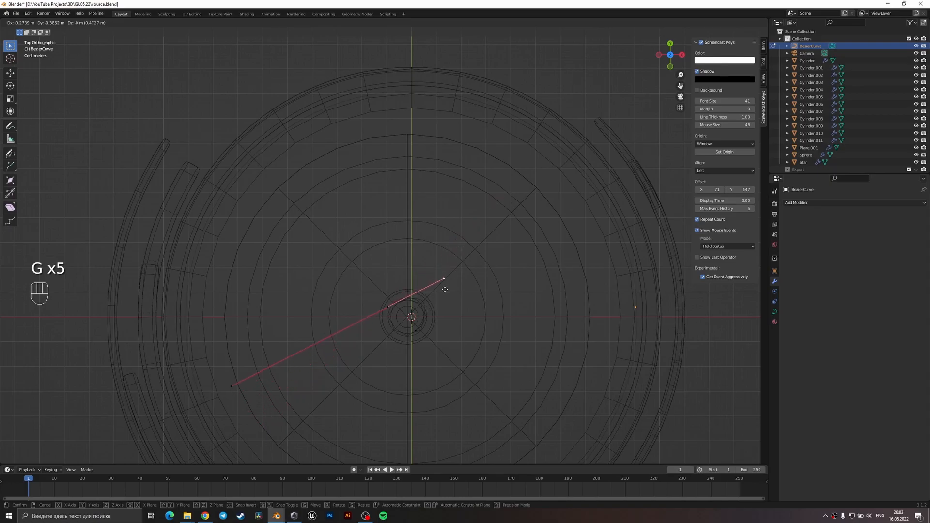
pyautogui.click(444, 289)
pyautogui.click(431, 332)
pyautogui.press('g')
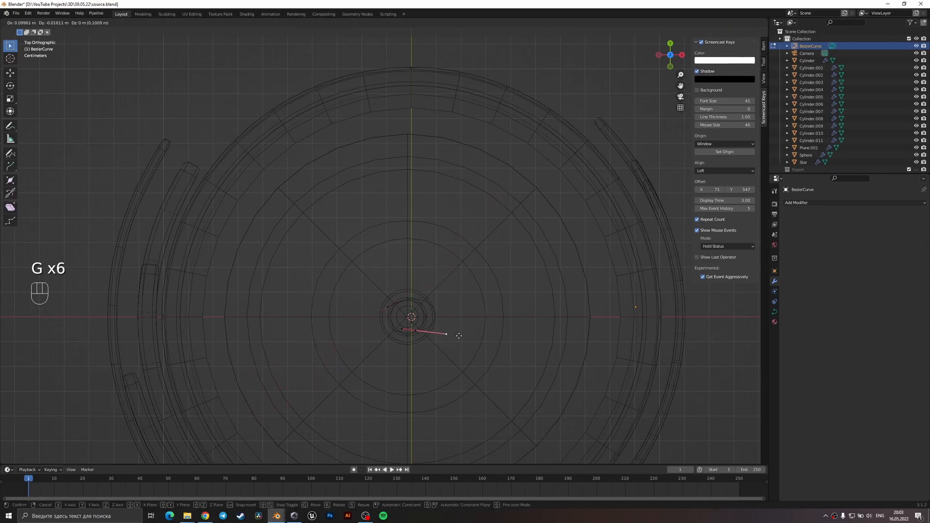
pyautogui.click(442, 333)
pyautogui.click(388, 306)
pyautogui.press('g')
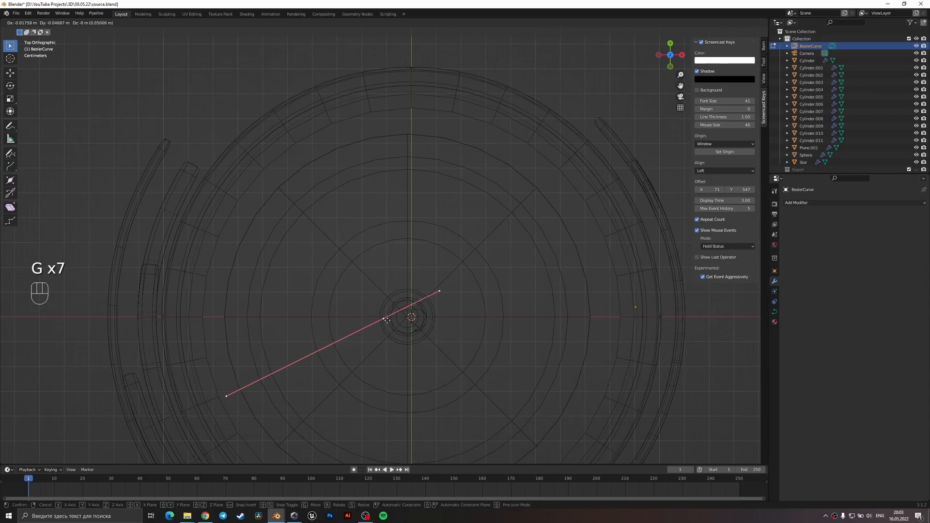
pyautogui.rightClick(391, 307)
# Pull in both handles of the start point and fine-tune the end point's handle to follow the neck's outline.
pyautogui.press('g')
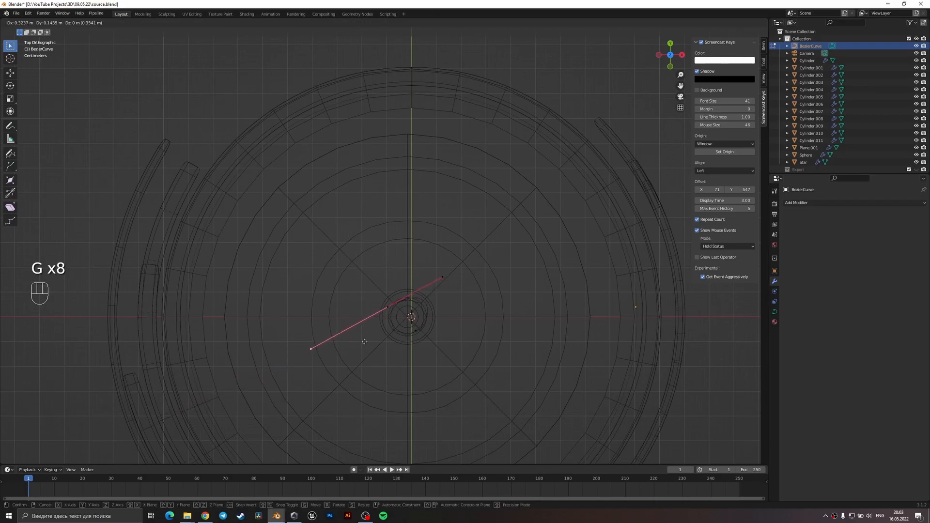
pyautogui.click(442, 272)
pyautogui.press('g')
pyautogui.click(434, 282)
pyautogui.press('g')
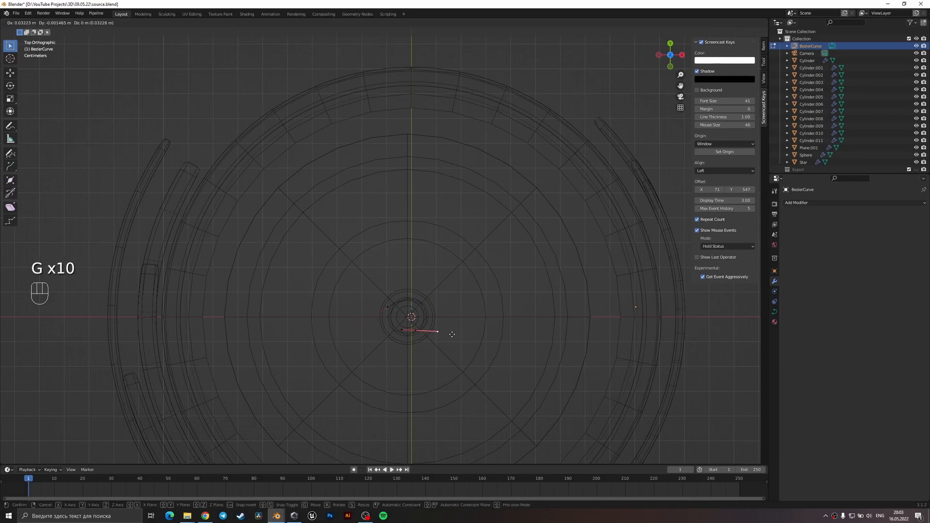
pyautogui.click(448, 334)
# Extrude a new curve point about -0.12 m in X and 0.06 m in Y, then rotate and position it along the neck's outline.
pyautogui.click(403, 331)
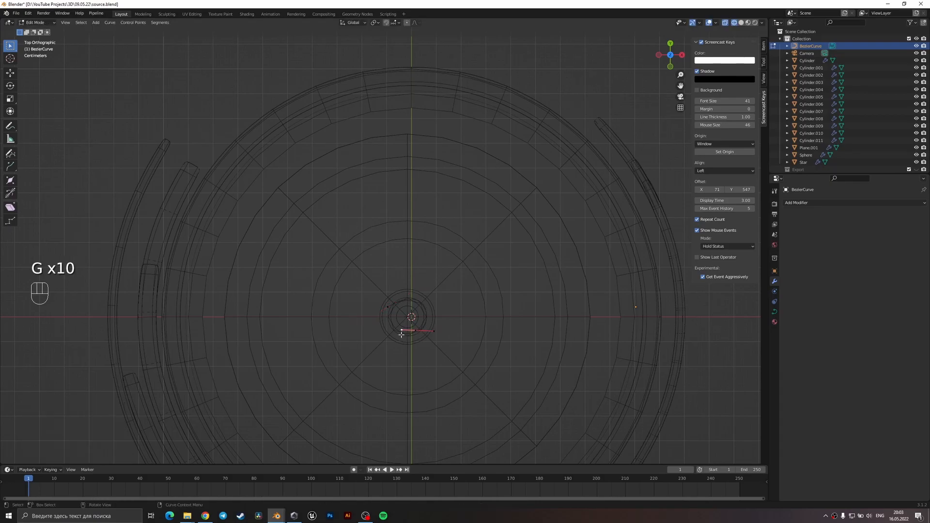
pyautogui.press('e')
pyautogui.click(375, 321)
pyautogui.scroll(2, 411, 329)
pyautogui.press('r')
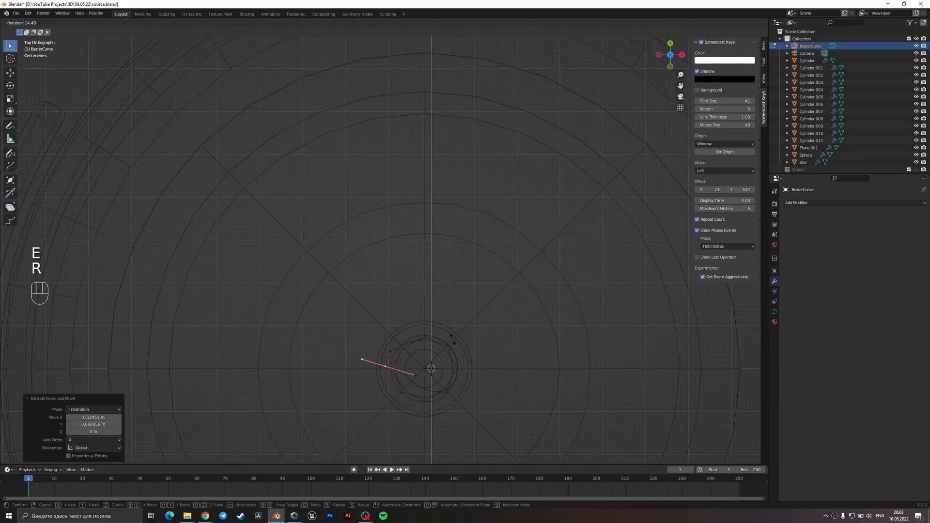
pyautogui.click(436, 398)
pyautogui.press('g')
pyautogui.click(436, 393)
pyautogui.press('r')
pyautogui.click(436, 390)
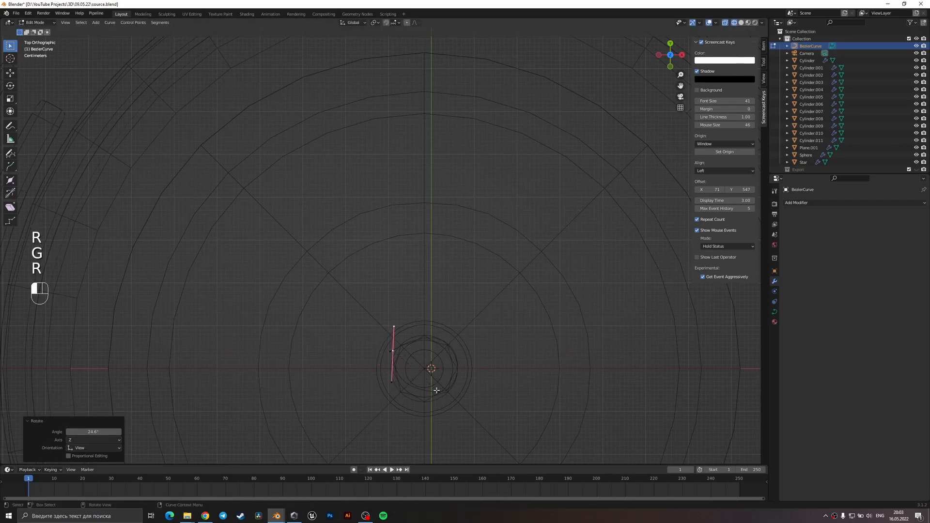
# Move the newest curve point below the round balloon's neck and adjust the neighbouring point to follow the neck's outline.
pyautogui.press('g')
pyautogui.click(415, 405)
pyautogui.click(427, 407)
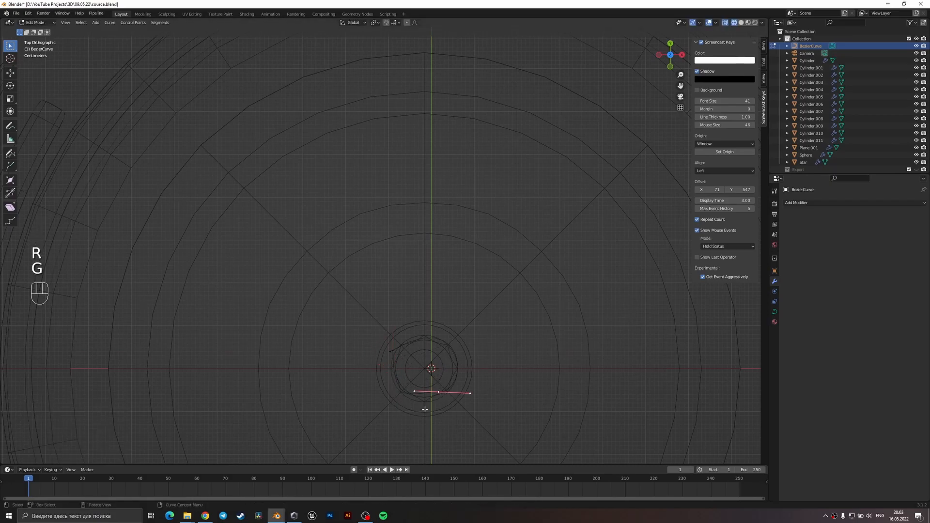
pyautogui.click(418, 393)
pyautogui.press('g')
pyautogui.click(419, 404)
pyautogui.click(467, 385)
# Extrude a curve point downward from the neck loop, then rotate and position it as the start of the string's hanging tail.
pyautogui.moveTo(400, 359); pyautogui.dragTo(456, 187, button='middle')
pyautogui.press('e')
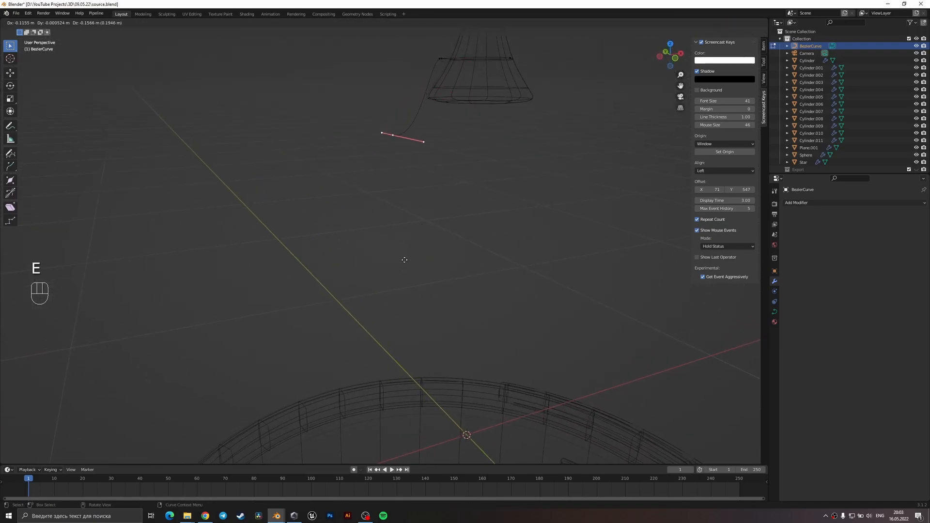
pyautogui.click(405, 258)
pyautogui.press('r')
pyautogui.click(401, 153)
pyautogui.press('g')
pyautogui.click(425, 196)
pyautogui.press('KP_3')
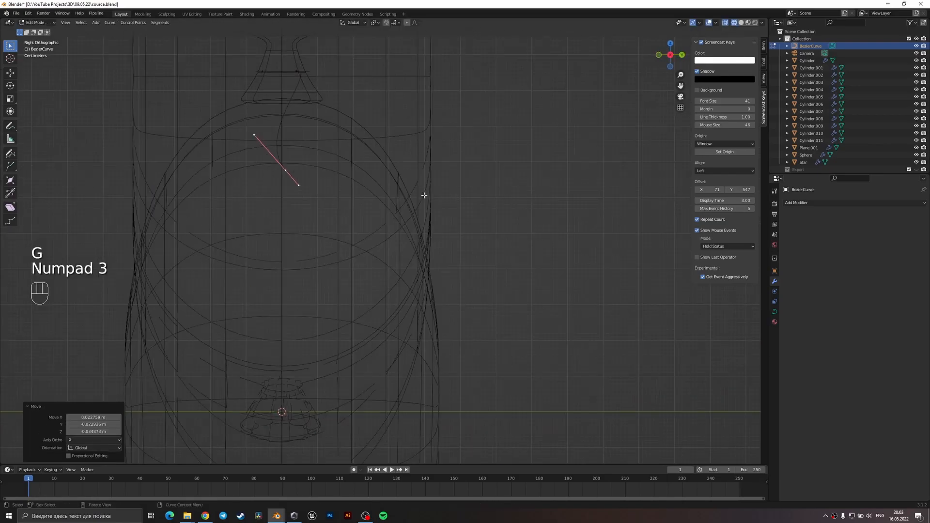
pyautogui.press('KP_1')
pyautogui.keyDown('shift'); pyautogui.moveTo(359, 89); pyautogui.dragTo(400, 215, button='middle'); pyautogui.keyUp('shift')
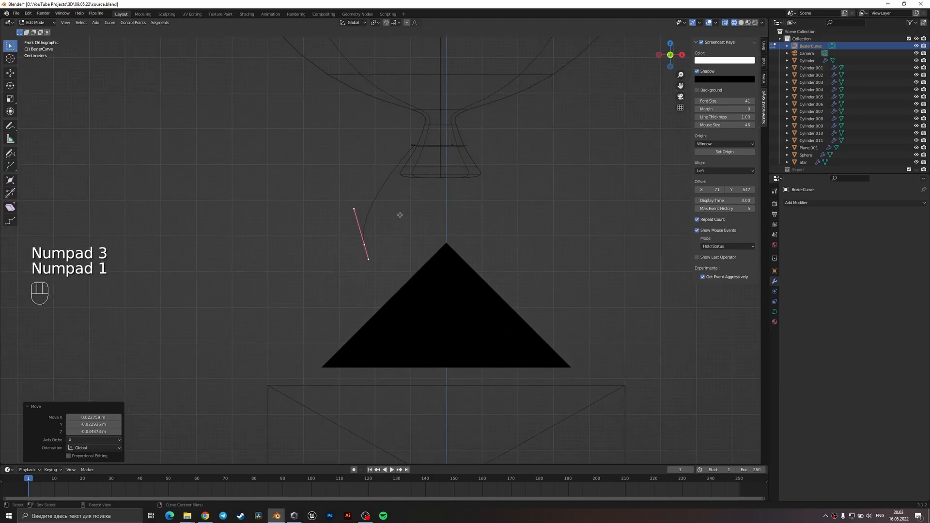
pyautogui.scroll(-1, 413, 230)
# Leave Edit Mode and switch the scene to solid shading.
pyautogui.press('Tab')
pyautogui.press('z')
pyautogui.moveTo(460, 224)
pyautogui.mouseDown(button='middle')
pyautogui.moveTo(459, 238)
pyautogui.moveTo(476, 254)
pyautogui.moveTo(469, 243)
pyautogui.mouseUp(button='middle')
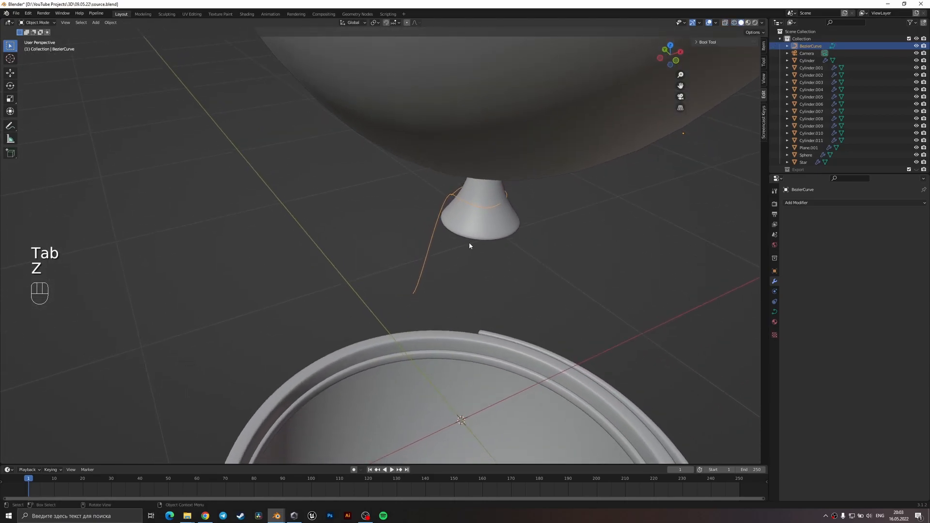
pyautogui.press('KP_1')
pyautogui.press('r')
pyautogui.press('z')
pyautogui.click(460, 244)
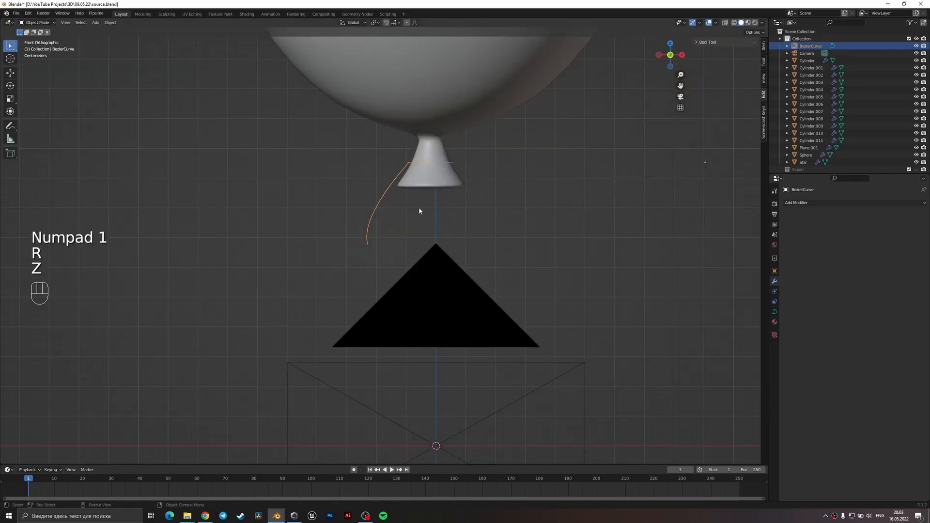
# Set the curve's origin to its geometry, then rotate the curve about the Z axis.
pyautogui.rightClick(423, 208)
pyautogui.moveTo(426, 233)
pyautogui.click(460, 241)
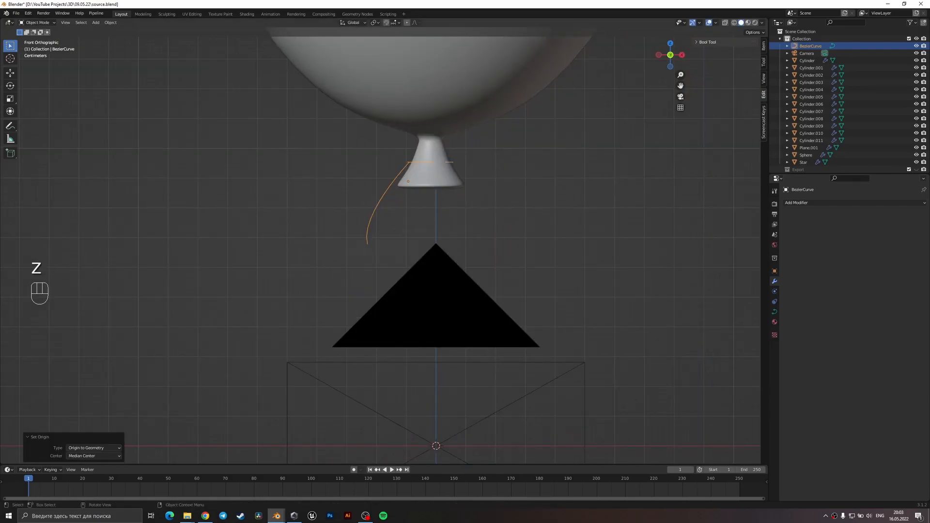
pyautogui.press('r')
pyautogui.press('z')
pyautogui.click(324, 259)
# Move the curve in several adjustments so its loop sits around the upper part of the round balloon's neck.
pyautogui.press('g')
pyautogui.click(396, 232)
pyautogui.moveTo(563, 222); pyautogui.dragTo(546, 261, button='middle')
pyautogui.press('g')
pyautogui.click(458, 245)
pyautogui.press('g')
pyautogui.click(528, 267)
pyautogui.press('g')
pyautogui.click(613, 252)
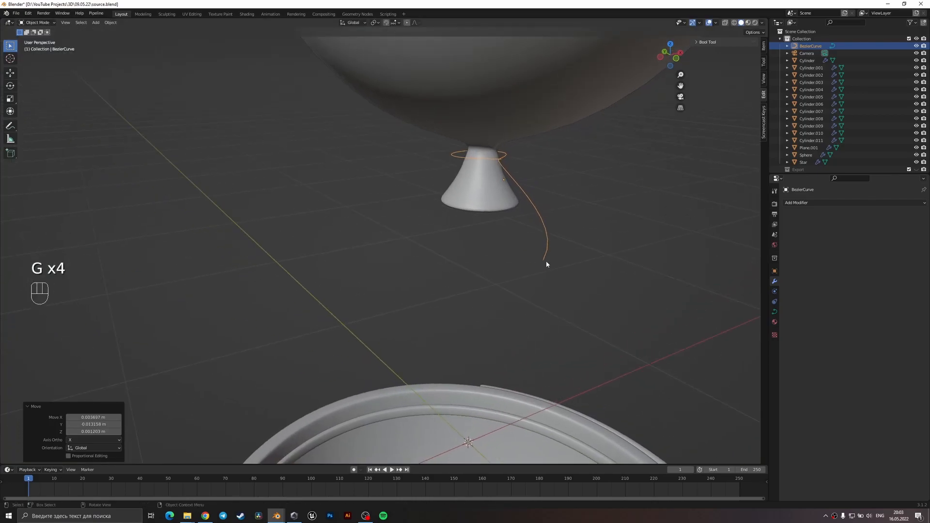
# Rotate the curve about Z from the front view and shift it to recentre the loop on the balloon's neck.
pyautogui.press('KP_1')
pyautogui.press('r')
pyautogui.press('z')
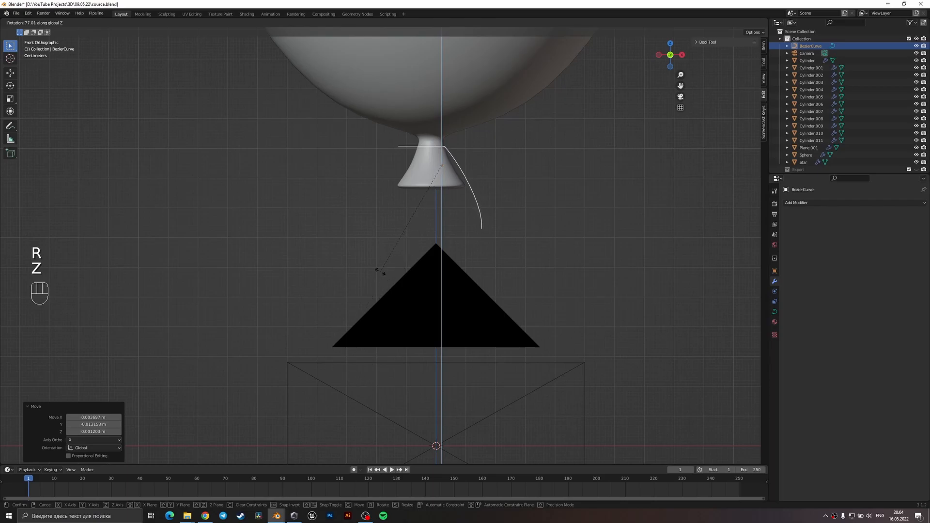
pyautogui.click(190, 306)
pyautogui.press('r')
pyautogui.press('z')
pyautogui.click(398, 268)
pyautogui.press('g')
pyautogui.click(407, 253)
pyautogui.press('g')
pyautogui.click(411, 242)
# Lower the curve's end point by about 0.19 m in Z in Edit Mode.
pyautogui.press('Tab')
pyautogui.press('1')
pyautogui.scroll(-2, 411, 234)
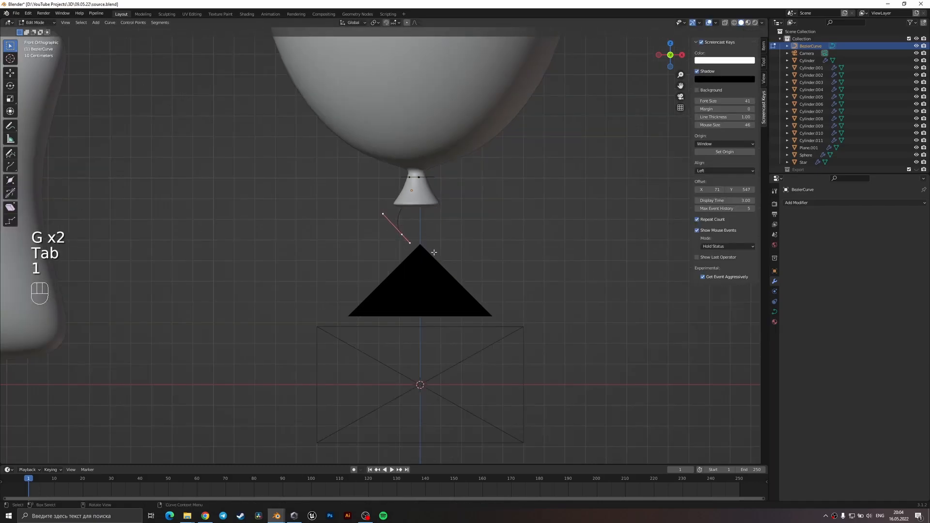
pyautogui.press('g')
pyautogui.click(433, 292)
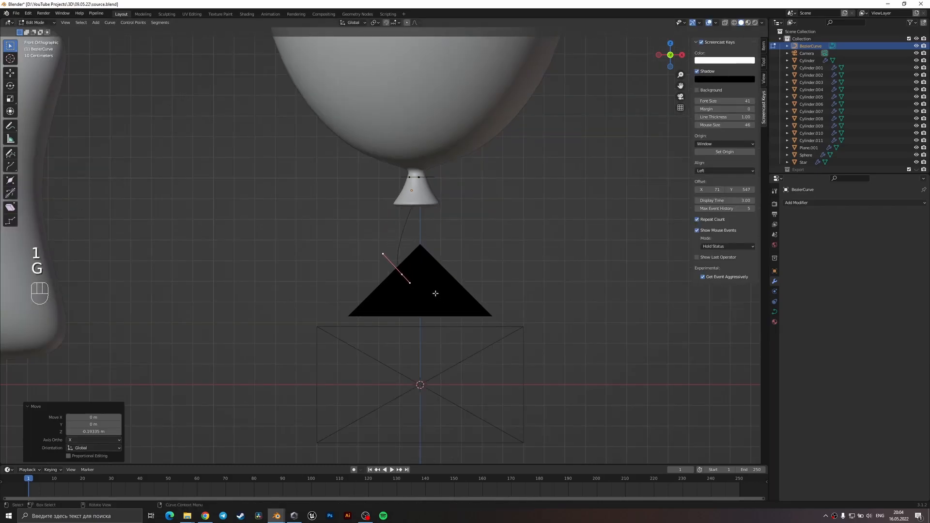
# Extrude another point below the string's end in camera view, rotate it about 60°, and place it beneath the neck.
pyautogui.press('KP_0')
pyautogui.scroll(2, 384, 245)
pyautogui.keyDown('shift'); pyautogui.scroll(3, 404, 257); pyautogui.keyUp('shift')
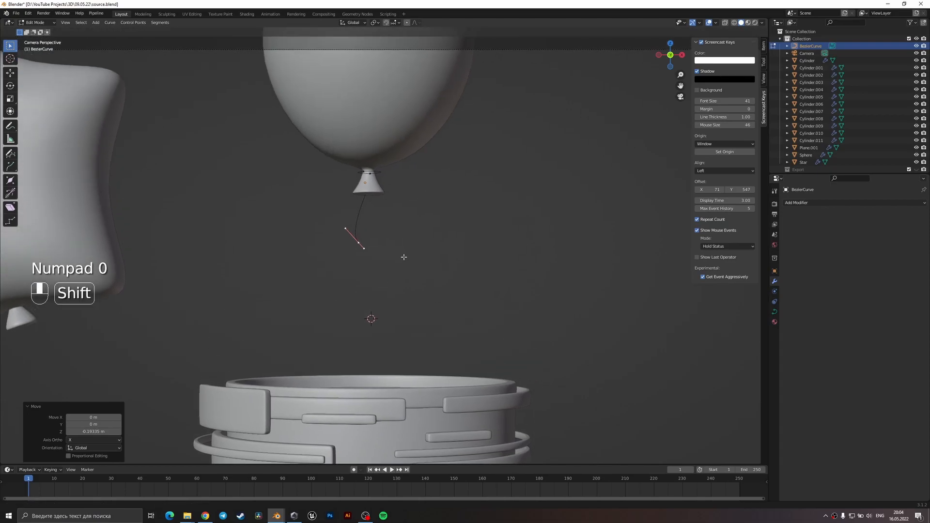
pyautogui.scroll(3, 403, 256)
pyautogui.press('e')
pyautogui.click(460, 368)
pyautogui.press('r')
pyautogui.click(417, 417)
pyautogui.press('g')
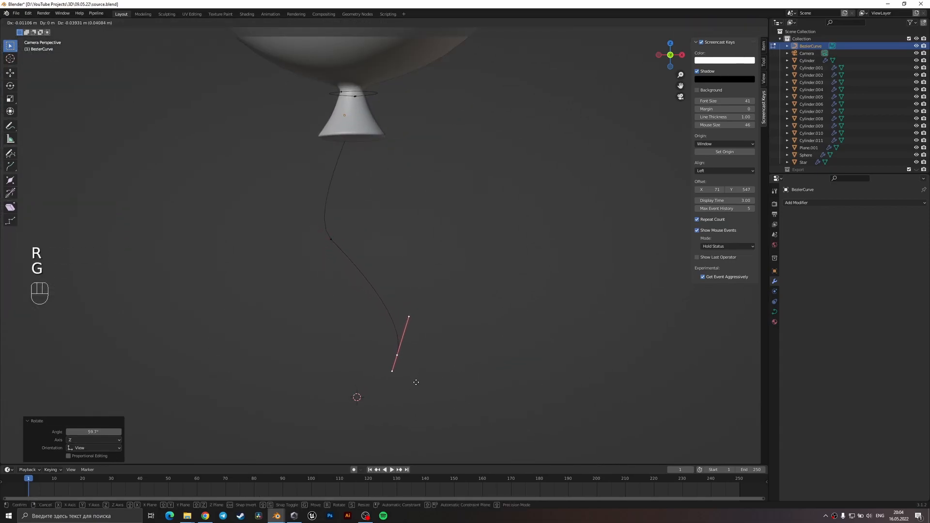
pyautogui.click(391, 375)
# Adjust the handles of the tail's middle and end points to give the string an S-shaped bend.
pyautogui.click(331, 239)
pyautogui.press('g')
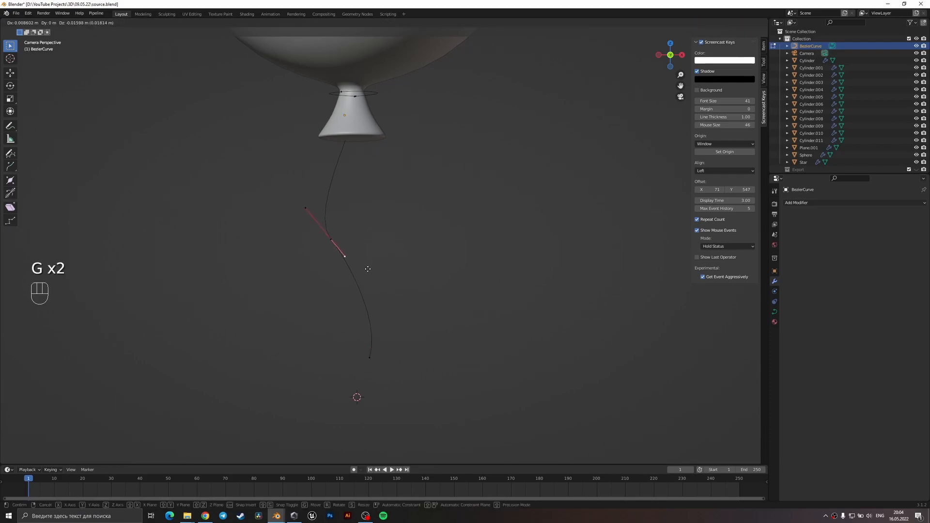
pyautogui.click(396, 303)
pyautogui.click(373, 367)
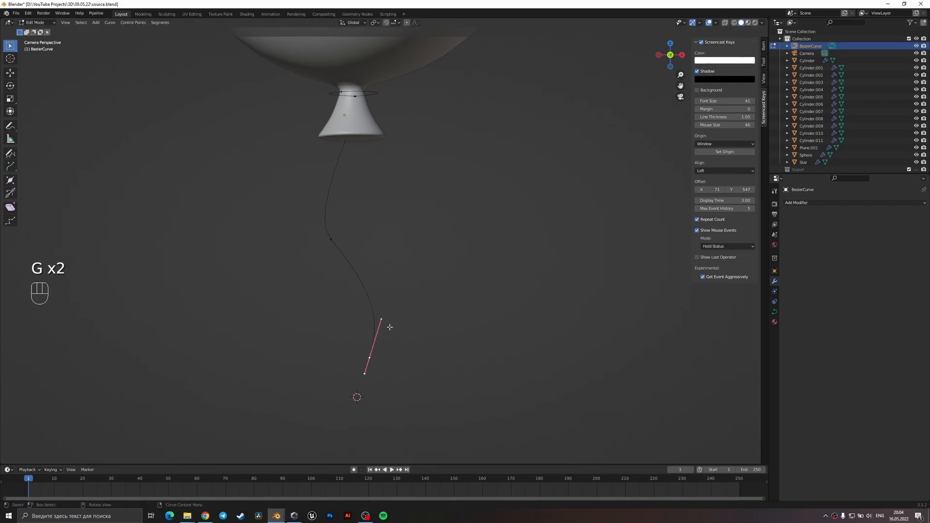
pyautogui.press('g')
pyautogui.click(397, 301)
pyautogui.click(354, 270)
pyautogui.press('g')
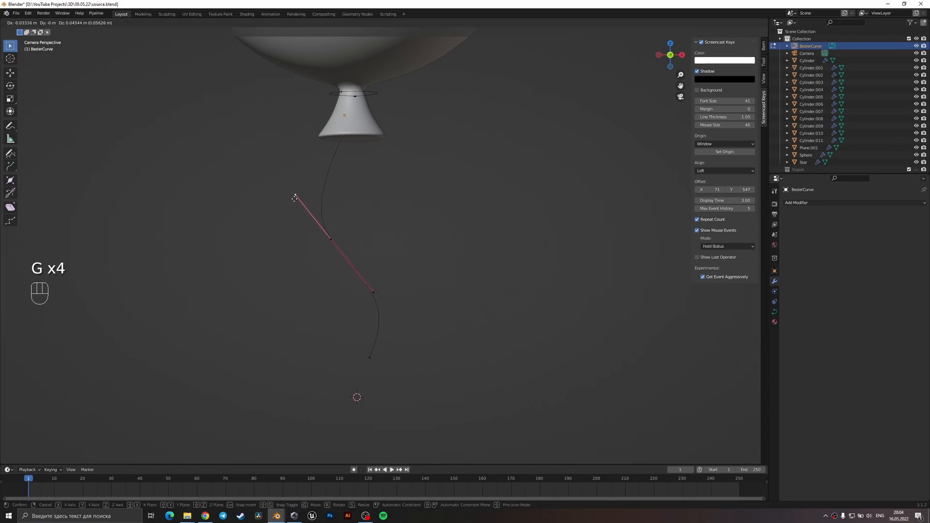
pyautogui.click(292, 185)
# Scale the whole string to 0.935 in Object Mode and nudge it toward the balloon's neck.
pyautogui.press('Tab')
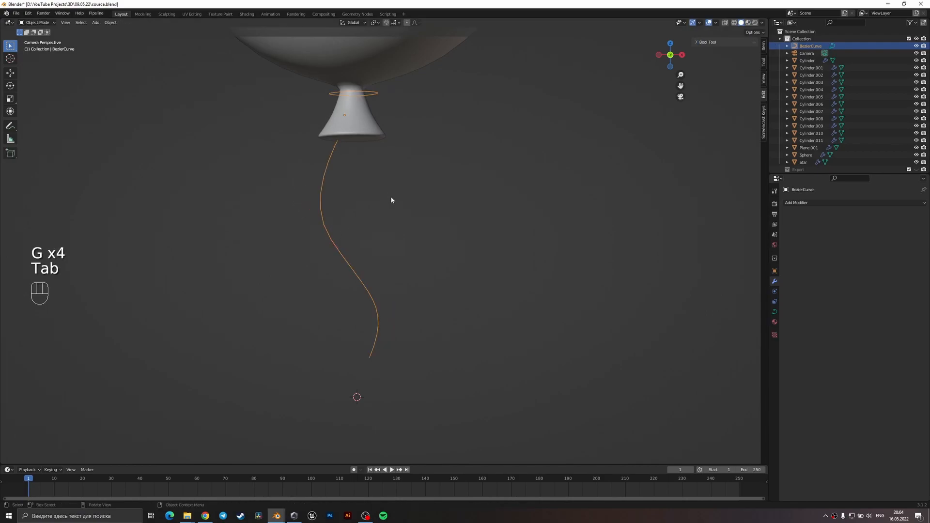
pyautogui.press('s')
pyautogui.press('g')
pyautogui.click(457, 237)
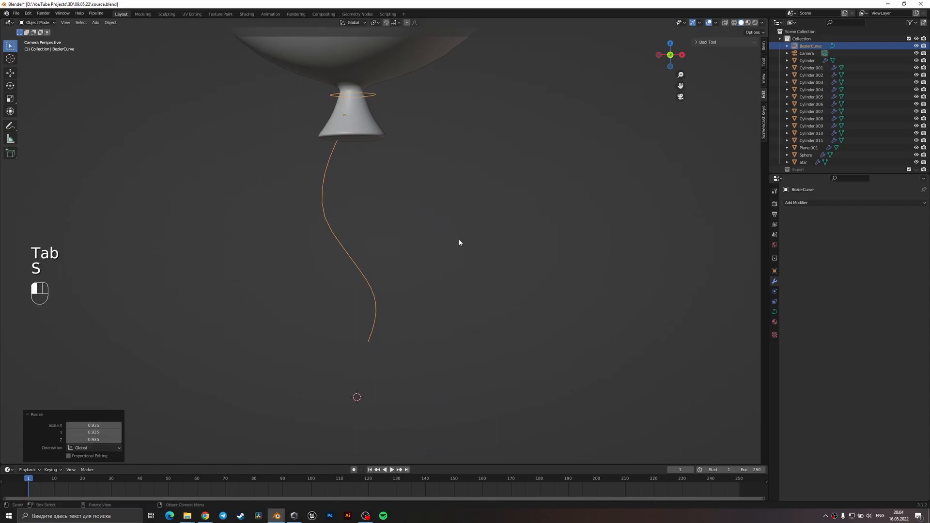
pyautogui.moveTo(457, 236); pyautogui.dragTo(520, 271, button='middle')
pyautogui.scroll(3, 522, 264)
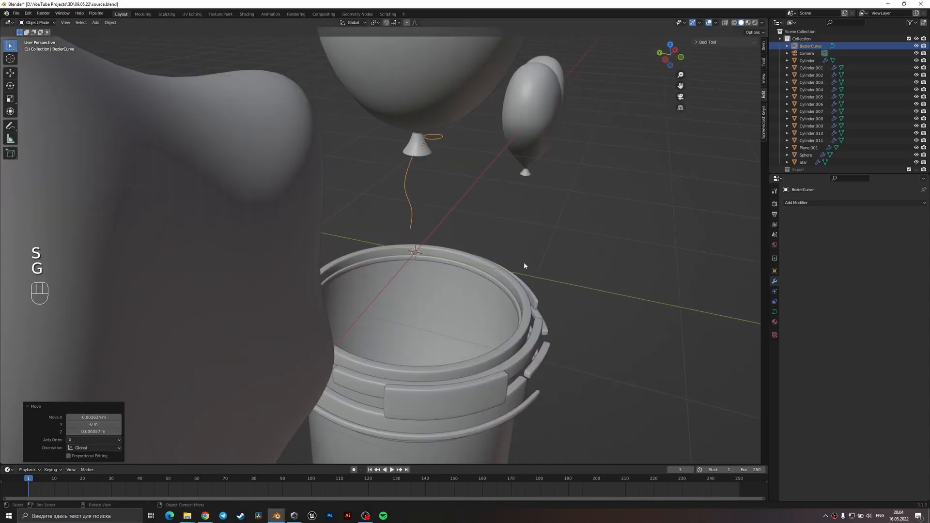
# Move the string about 0.11 m in Y and 0.01 m in Z from the side view to align its loop with the neck.
pyautogui.press('KP_3')
pyautogui.scroll(3, 373, 261)
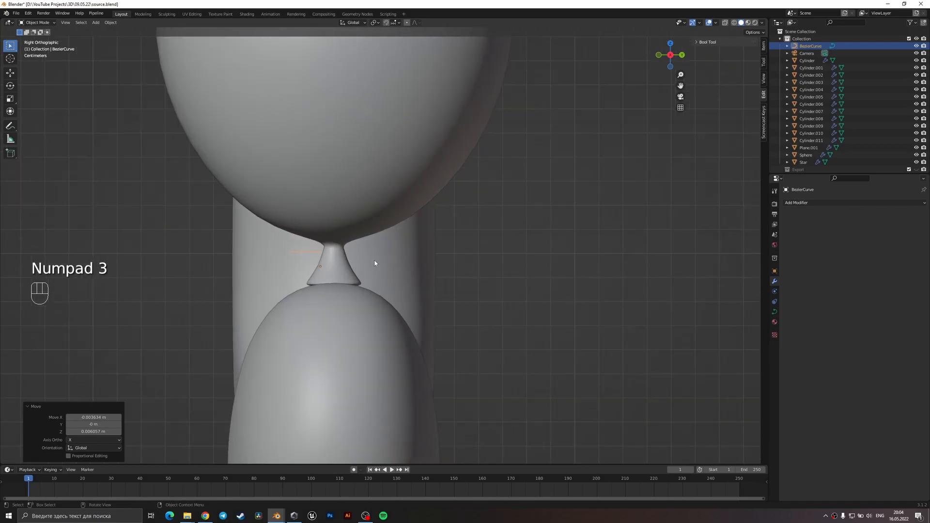
pyautogui.press('g')
pyautogui.click(411, 258)
# Save the file and add a round bevel depth to thicken the curve into a string.
pyautogui.moveTo(411, 258); pyautogui.dragTo(515, 286, button='middle')
pyautogui.click(774, 312)
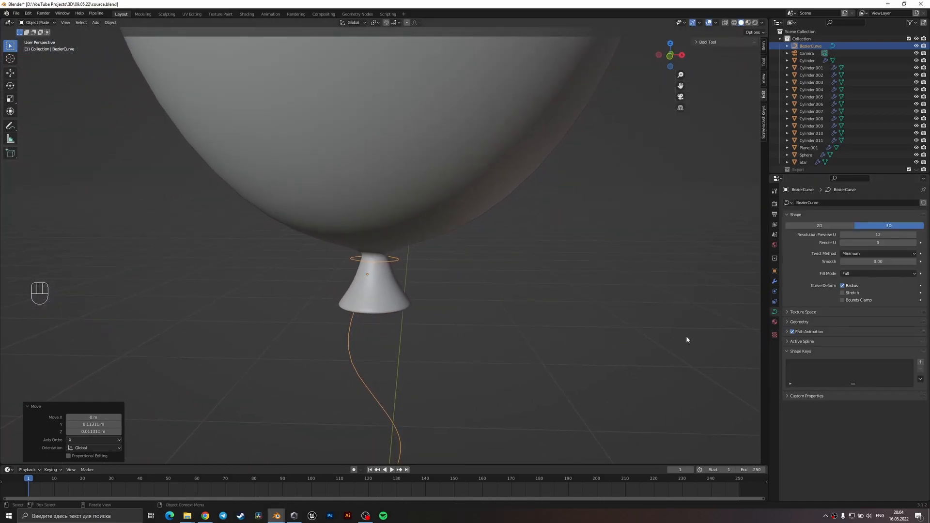
pyautogui.scroll(2, 678, 340)
pyautogui.hotkey('ctrl', 's')
pyautogui.click(788, 322)
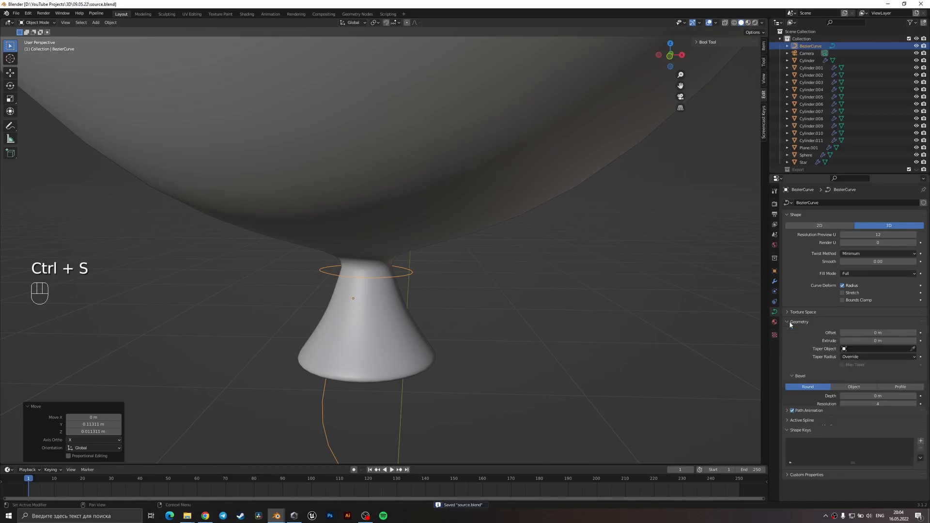
pyautogui.keyDown('shift'); pyautogui.moveTo(867, 396); pyautogui.dragTo(879, 395); pyautogui.keyUp('shift')
# Rescale the string and shift it so its loop fits tightly around the round balloon's neck.
pyautogui.press('s')
pyautogui.click(589, 375)
pyautogui.moveTo(589, 376); pyautogui.dragTo(591, 354, button='middle')
pyautogui.press('s')
pyautogui.click(574, 386)
pyautogui.press('s')
pyautogui.click(570, 333)
pyautogui.press('g')
pyautogui.click(581, 329)
pyautogui.press('g')
pyautogui.click(590, 355)
# Set the string's bevel depth to 0.017 m.
pyautogui.keyDown('shift'); pyautogui.moveTo(890, 396); pyautogui.dragTo(907, 396); pyautogui.keyUp('shift')
pyautogui.moveTo(573, 324); pyautogui.dragTo(475, 275, button='middle')
pyautogui.scroll(-3, 592, 328)
pyautogui.click(592, 328)
pyautogui.scroll(-3, 491, 327)
pyautogui.click(491, 328)
pyautogui.scroll(3, 437, 259)
pyautogui.click(436, 259)
pyautogui.scroll(4, 465, 271)
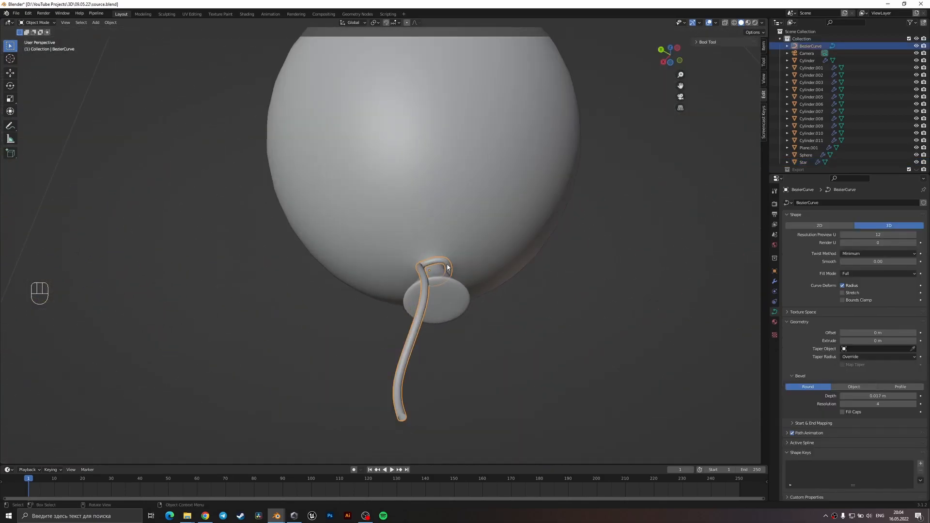
# Reposition a curve point of the neck loop in Edit Mode using wireframe display, then return to solid shading.
pyautogui.press('Tab')
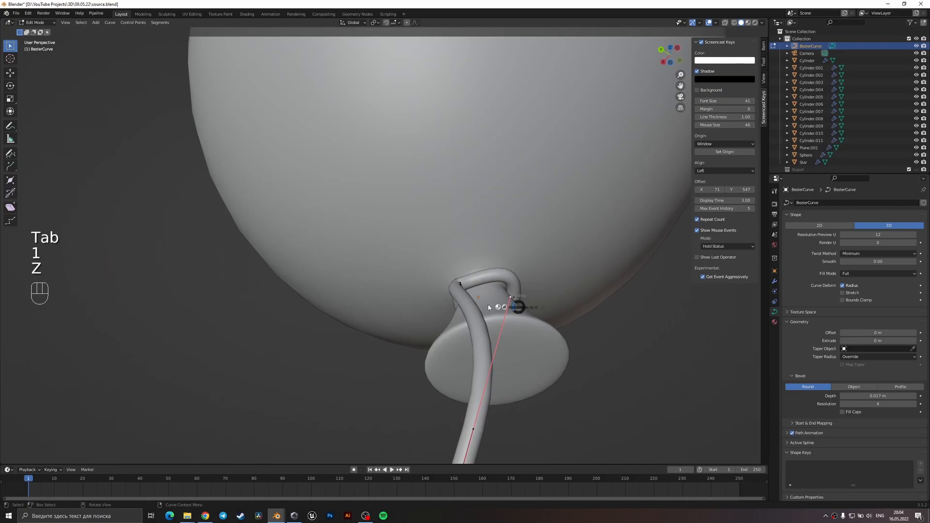
pyautogui.press('z')
pyautogui.moveTo(484, 302)
pyautogui.mouseDown(button='middle')
pyautogui.moveTo(461, 292)
pyautogui.moveTo(441, 307)
pyautogui.moveTo(458, 221)
pyautogui.mouseUp(button='middle')
pyautogui.click(460, 221)
pyautogui.press('g')
pyautogui.click(546, 203)
pyautogui.press('g')
pyautogui.click(548, 206)
pyautogui.press('z')
pyautogui.click(576, 234)
pyautogui.moveTo(576, 235); pyautogui.dragTo(603, 289, button='middle')
# Leave Edit Mode and save the file.
pyautogui.press('Tab')
pyautogui.scroll(-9, 603, 289)
pyautogui.hotkey('ctrl', 's')
# Duplicate the string and place the copy near the heart balloon.
pyautogui.moveTo(422, 307); pyautogui.dragTo(386, 287, button='middle')
pyautogui.scroll(-5, 387, 287)
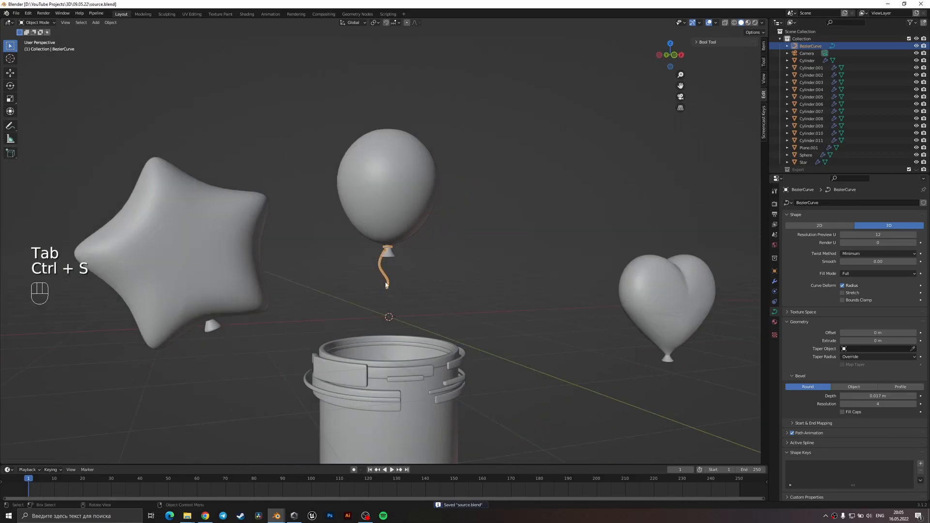
pyautogui.hotkey('shift', 'd')
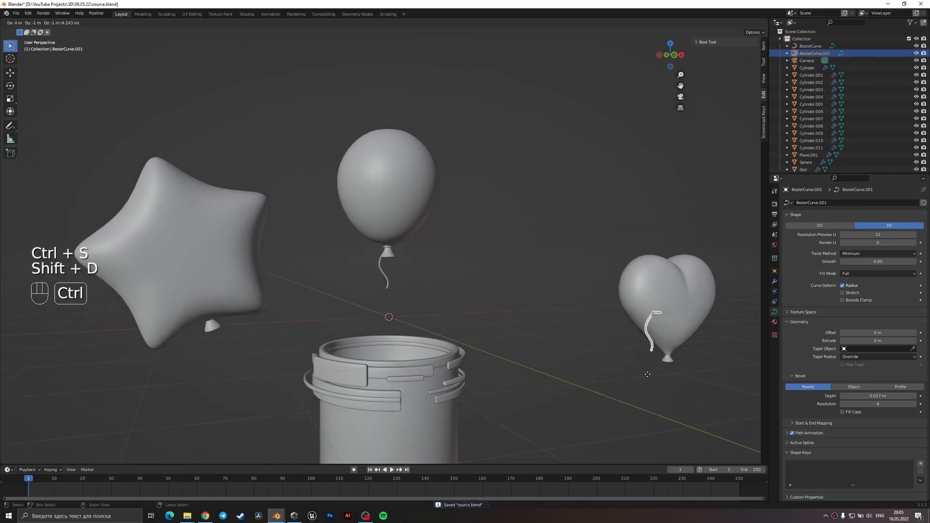
pyautogui.keyDown('ctrl'); pyautogui.click(671, 361); pyautogui.keyUp('ctrl')
# Align the copied string's loop with the heart balloon's neck from the top view in wireframe display.
pyautogui.press('KP_7')
pyautogui.moveTo(667, 358)
pyautogui.keyDown('shift'); pyautogui.mouseDown(button='middle')
pyautogui.moveTo(580, 353)
pyautogui.moveTo(278, 368)
pyautogui.mouseUp(button='middle'); pyautogui.keyUp('shift')
pyautogui.press('z')
pyautogui.click(282, 350)
pyautogui.scroll(3, 286, 317)
pyautogui.press('g')
pyautogui.click(386, 291)
pyautogui.scroll(4, 339, 335)
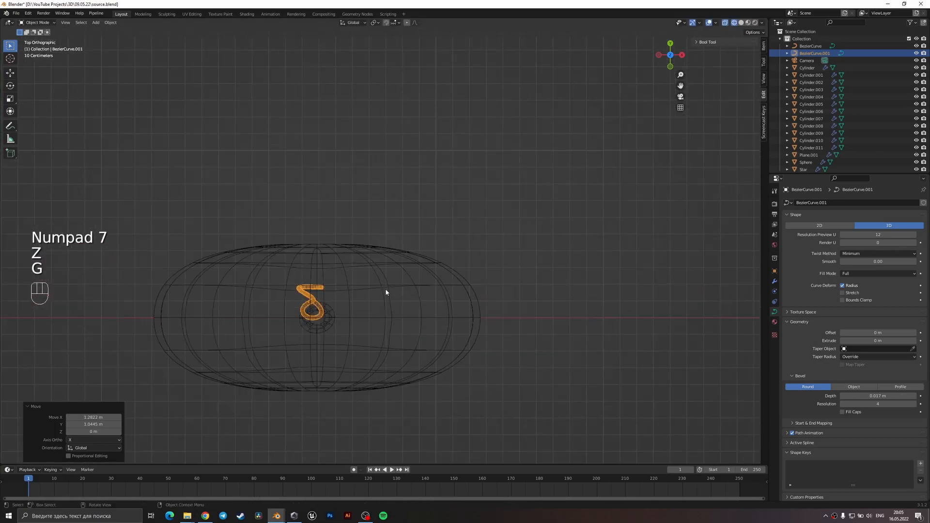
pyautogui.press('g')
pyautogui.click(289, 400)
pyautogui.moveTo(289, 400); pyautogui.dragTo(306, 279, button='middle')
# Lower the copied string about 0.89 m along Z to the heart balloon's neck and return to solid shading.
pyautogui.scroll(-7, 306, 279)
pyautogui.press('KP_1')
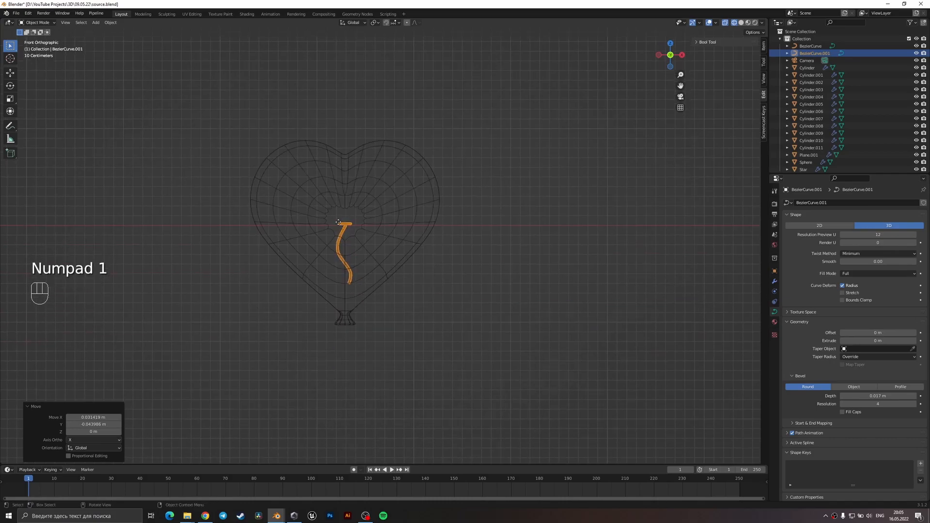
pyautogui.press('g')
pyautogui.press('z')
pyautogui.click(351, 329)
pyautogui.scroll(4, 351, 334)
pyautogui.keyDown('shift'); pyautogui.moveTo(354, 358); pyautogui.dragTo(386, 294, button='middle'); pyautogui.keyUp('shift')
pyautogui.press('z')
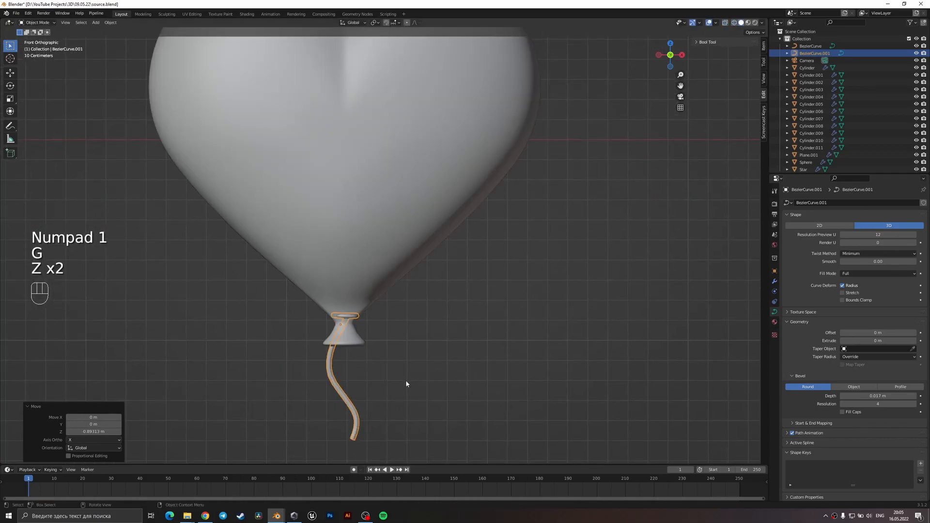
# Fine-tune the copied string's height along Z and its position around the heart balloon's neck.
pyautogui.scroll(3, 419, 379)
pyautogui.press('g')
pyautogui.press('z')
pyautogui.click(347, 386)
pyautogui.press('g')
pyautogui.click(351, 385)
pyautogui.moveTo(357, 386)
pyautogui.mouseDown(button='middle')
pyautogui.moveTo(489, 390)
pyautogui.moveTo(382, 369)
pyautogui.moveTo(428, 358)
pyautogui.moveTo(367, 385)
pyautogui.mouseUp(button='middle')
# Move a handle at the heart balloon string's lower end about 0.03 m in X in Edit Mode.
pyautogui.scroll(-8, 528, 388)
pyautogui.scroll(3, 429, 359)
pyautogui.press('Tab')
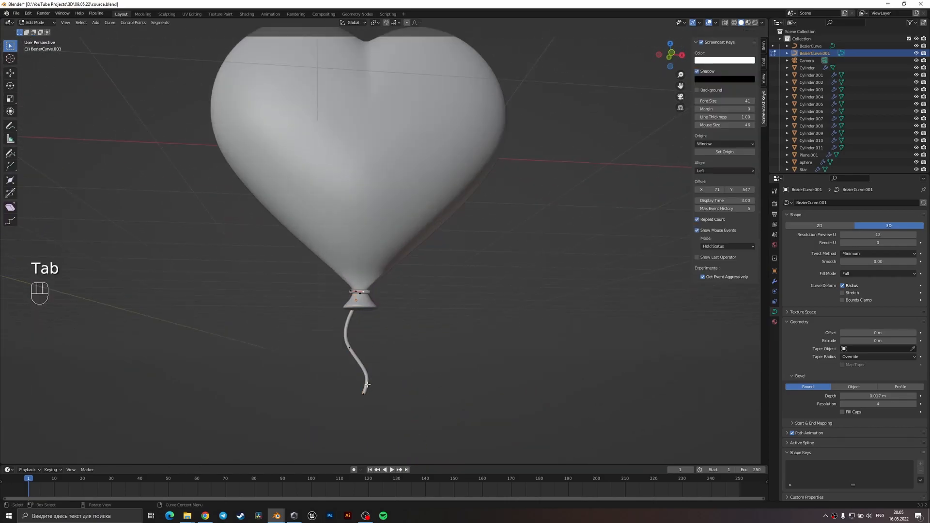
pyautogui.press('g')
pyautogui.click(373, 393)
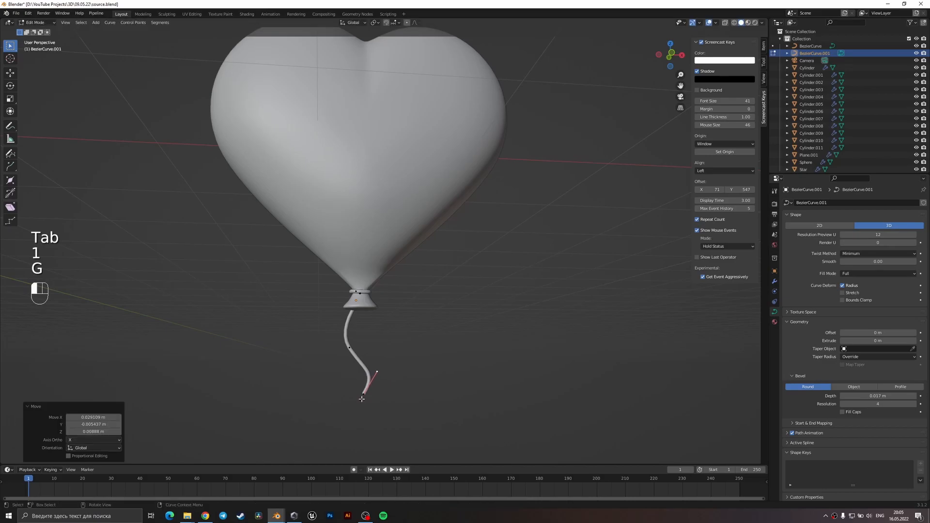
# Reshape the heart balloon's string by moving its lower end, its middle point and the middle point's upper handle.
pyautogui.press('g')
pyautogui.click(356, 413)
pyautogui.click(350, 347)
pyautogui.press('g')
pyautogui.click(373, 349)
pyautogui.click(345, 329)
pyautogui.press('g')
pyautogui.click(335, 329)
# Round out the string's lower bend with the end point's and middle point's handles, leave Edit Mode and save the file.
pyautogui.click(354, 412)
pyautogui.press('g')
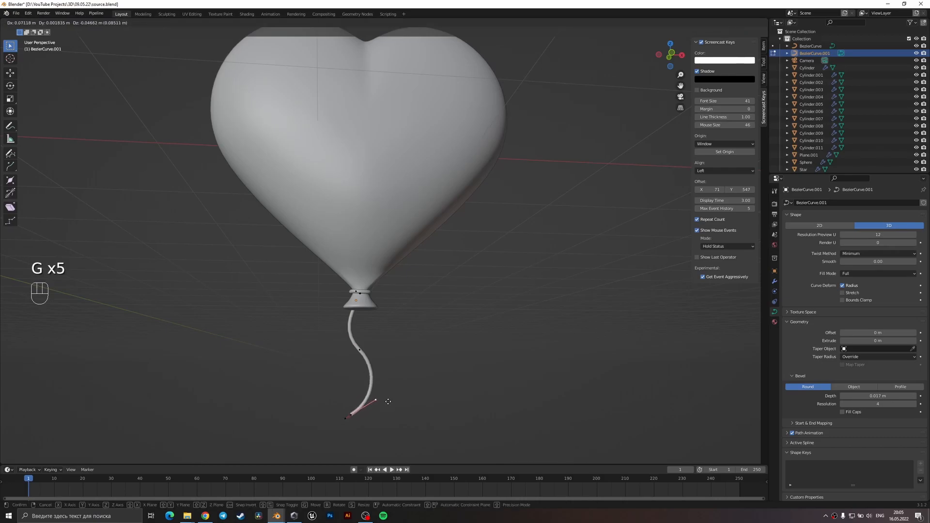
pyautogui.click(387, 401)
pyautogui.click(383, 370)
pyautogui.press('g')
pyautogui.click(392, 377)
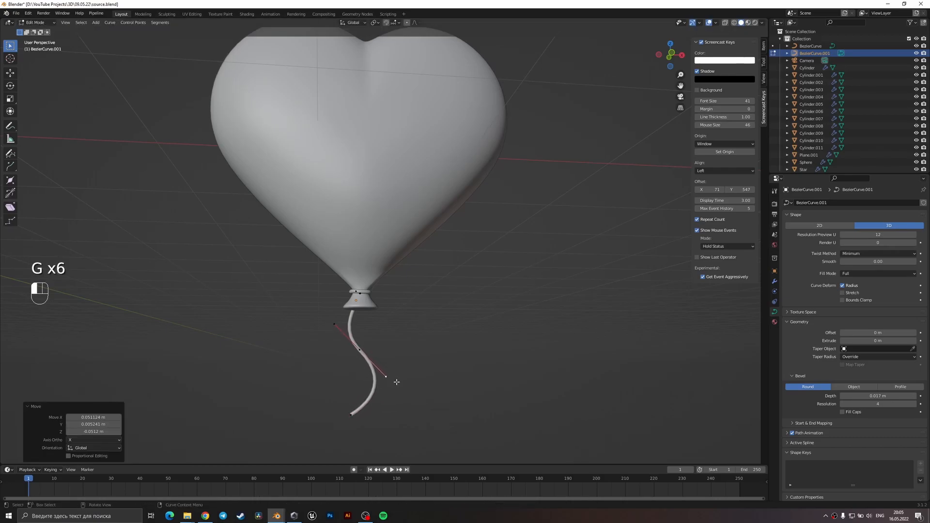
pyautogui.press('Tab')
pyautogui.scroll(-5, 396, 382)
pyautogui.hotkey('ctrl', 's')
pyautogui.keyDown('shift'); pyautogui.moveTo(397, 379); pyautogui.dragTo(558, 391, button='middle'); pyautogui.keyUp('shift')
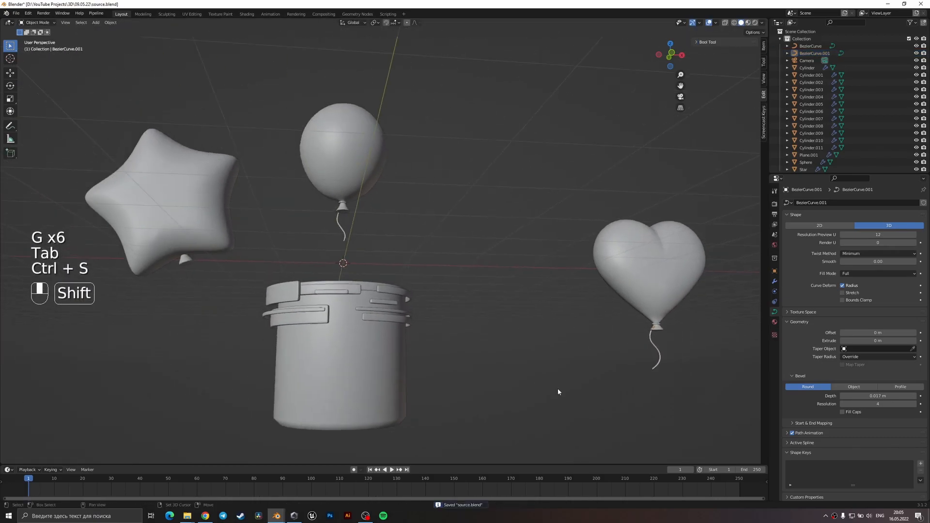
# Duplicate the round balloon's string in front view, place the copy below the star balloon and tilt it about 29°.
pyautogui.click(346, 235)
pyautogui.press('KP_1')
pyautogui.keyDown('shift'); pyautogui.moveTo(346, 234); pyautogui.dragTo(480, 236, button='middle'); pyautogui.keyUp('shift')
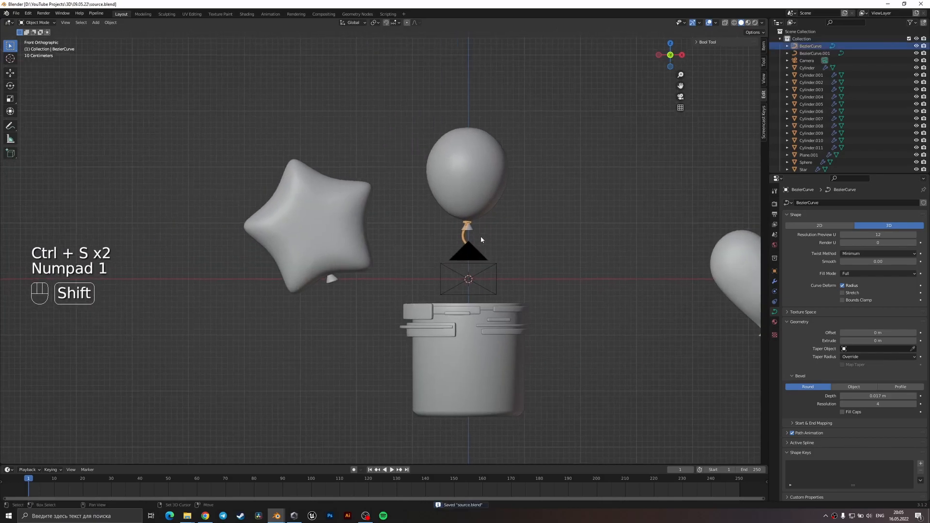
pyautogui.hotkey('shift', 'd')
pyautogui.click(337, 314)
pyautogui.scroll(5, 336, 313)
pyautogui.press('r')
pyautogui.click(310, 339)
pyautogui.press('g')
pyautogui.click(309, 319)
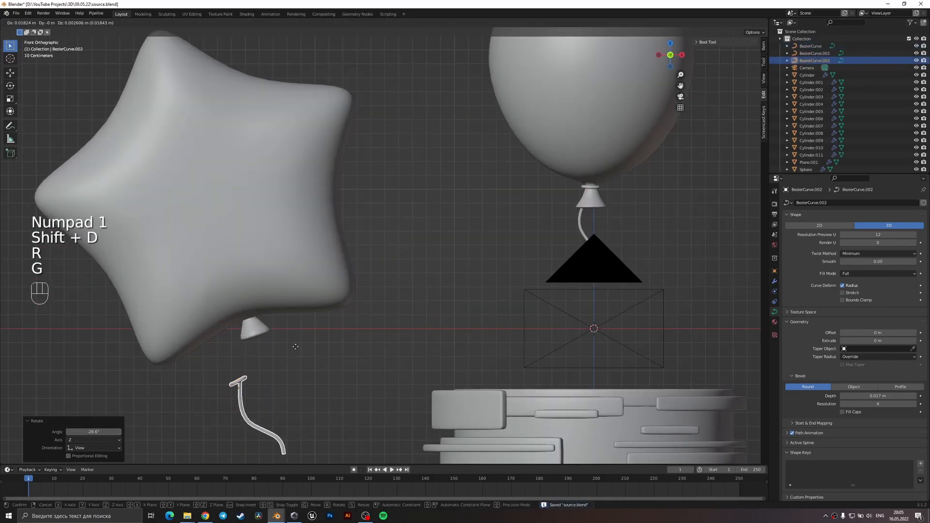
# Scale, rotate and move the copied string so its loop fits around the star balloon's neck.
pyautogui.press('s')
pyautogui.click(334, 345)
pyautogui.press('g')
pyautogui.click(316, 307)
pyautogui.press('g')
pyautogui.click(346, 330)
pyautogui.press('r')
pyautogui.click(351, 329)
pyautogui.press('g')
pyautogui.click(352, 357)
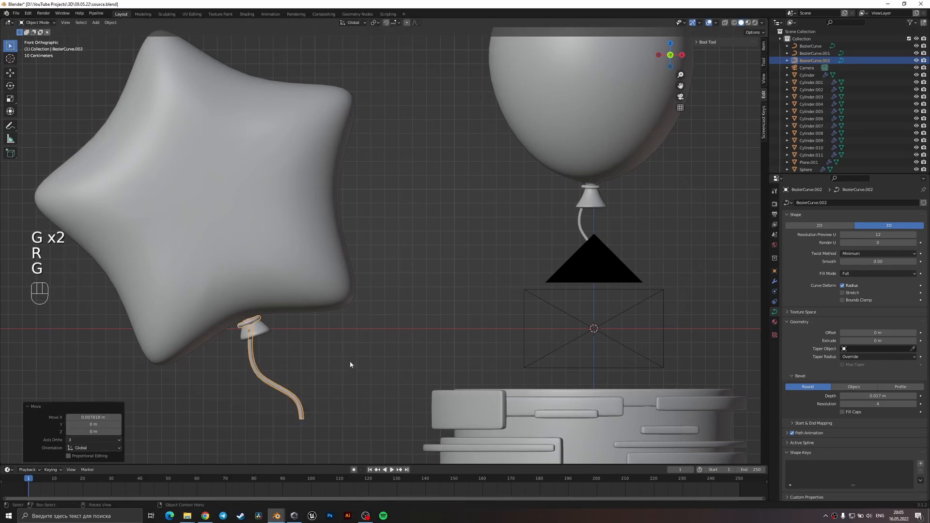
# Reshape the star balloon's string in Edit Mode by moving its lower end, middle point and the middle point's lower handle.
pyautogui.press('Tab')
pyautogui.press('g')
pyautogui.click(290, 441)
pyautogui.click(264, 380)
pyautogui.press('g')
pyautogui.click(265, 394)
pyautogui.press('g')
pyautogui.click(284, 416)
pyautogui.click(260, 396)
pyautogui.click(284, 408)
pyautogui.press('g')
pyautogui.click(289, 415)
# Refine the string's S-bend by moving the middle point's upper handle and the lower end's handle and point.
pyautogui.click(236, 377)
pyautogui.press('g')
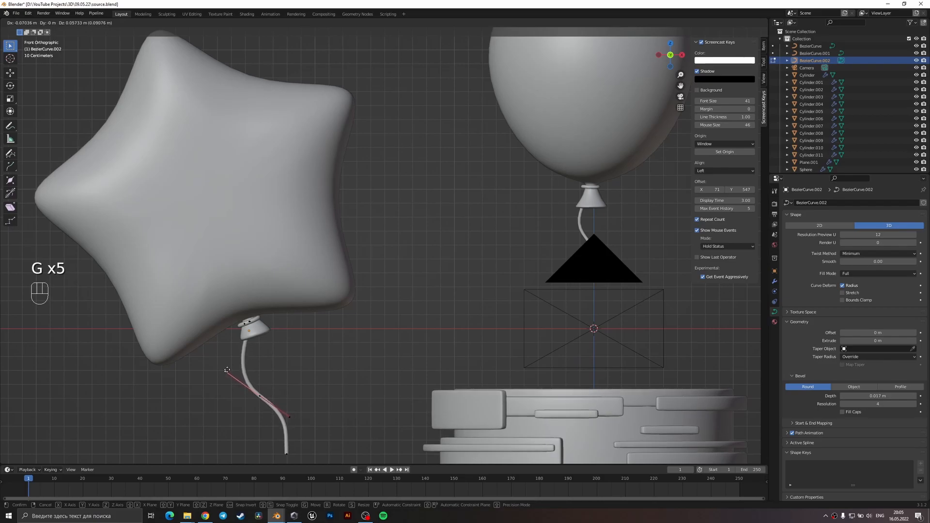
pyautogui.click(227, 370)
pyautogui.click(287, 457)
pyautogui.press('g')
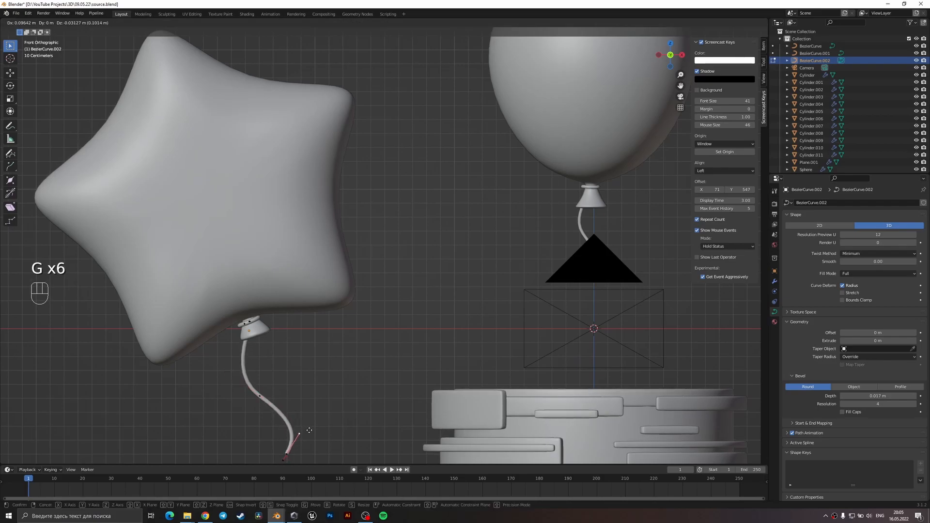
pyautogui.click(307, 434)
pyautogui.keyDown('shift'); pyautogui.moveTo(307, 433); pyautogui.dragTo(329, 372, button='middle'); pyautogui.keyUp('shift')
pyautogui.press('g')
pyautogui.click(296, 404)
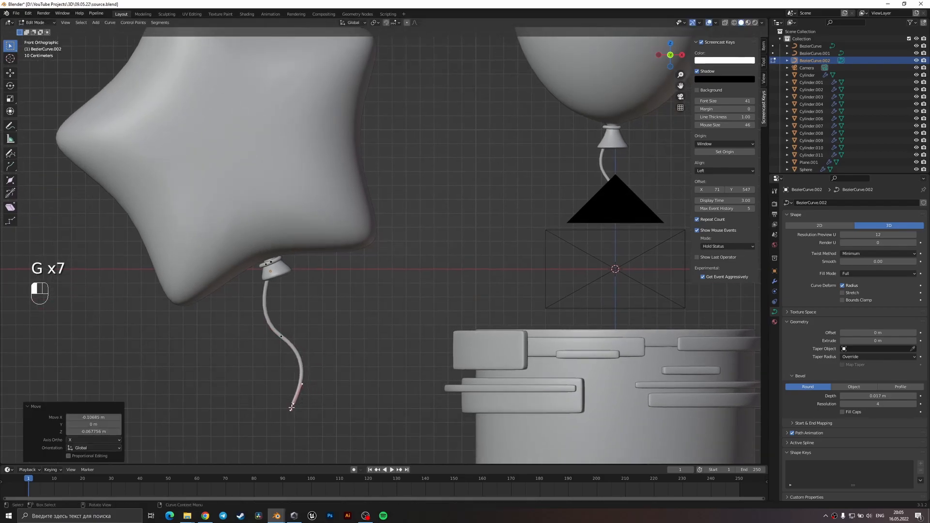
pyautogui.press('Tab')
# Fine-tune the string's position around the star balloon's neck in perspective view and save the file.
pyautogui.moveTo(286, 285); pyautogui.dragTo(507, 321, button='middle')
pyautogui.press('g')
pyautogui.click(508, 310)
pyautogui.scroll(1, 506, 320)
pyautogui.press('g')
pyautogui.click(615, 295)
pyautogui.moveTo(615, 296); pyautogui.dragTo(534, 274, button='middle')
pyautogui.scroll(-5, 535, 274)
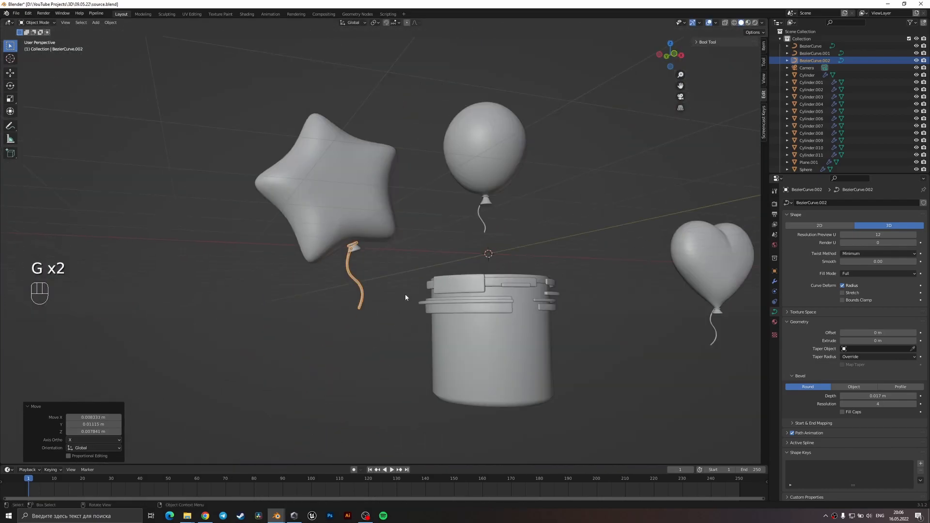
pyautogui.click(406, 292)
pyautogui.scroll(-4, 368, 315)
pyautogui.moveTo(352, 325); pyautogui.dragTo(418, 350, button='middle')
pyautogui.hotkey('ctrl', 's')
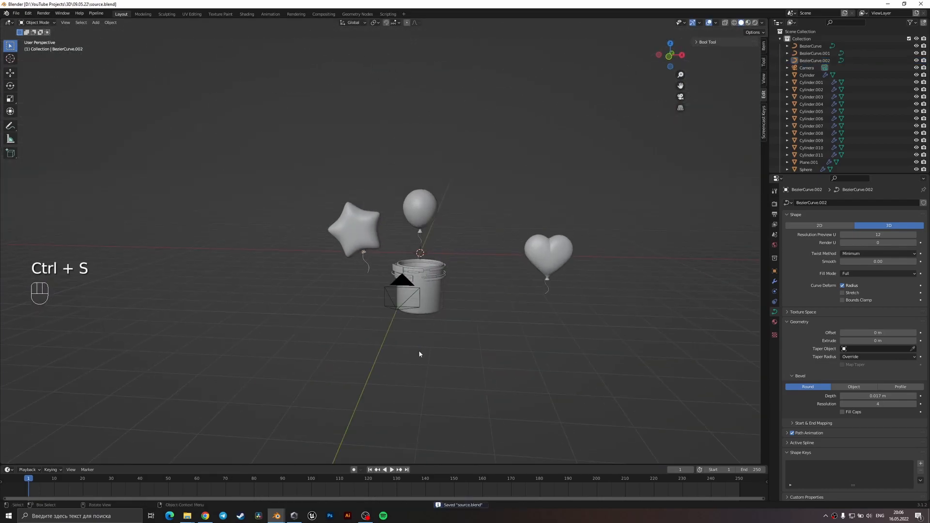
# Duplicate the heart balloon and place the copy about 3.8 m away along X.
pyautogui.scroll(3, 419, 348)
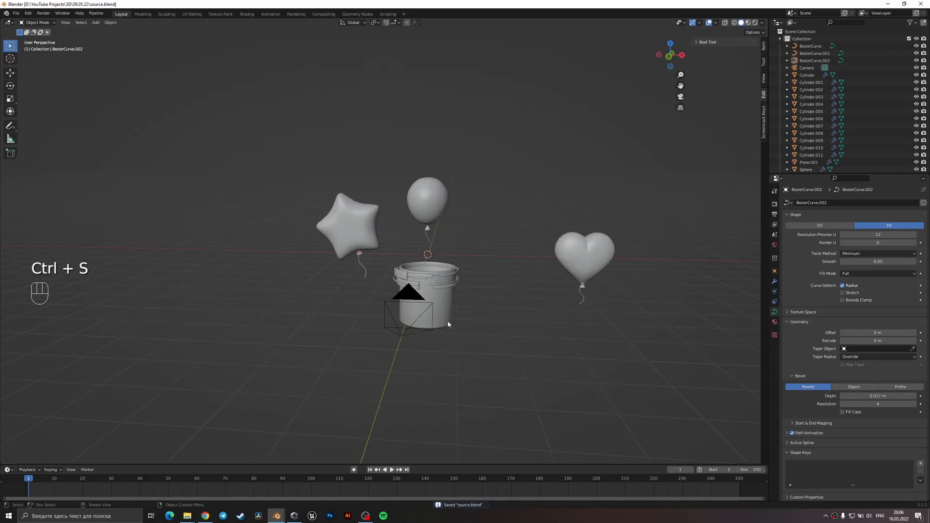
pyautogui.click(629, 274)
pyautogui.keyDown('shift'); pyautogui.moveTo(630, 274); pyautogui.dragTo(448, 276, button='middle'); pyautogui.keyUp('shift')
pyautogui.hotkey('shift', 'd')
pyautogui.press('x')
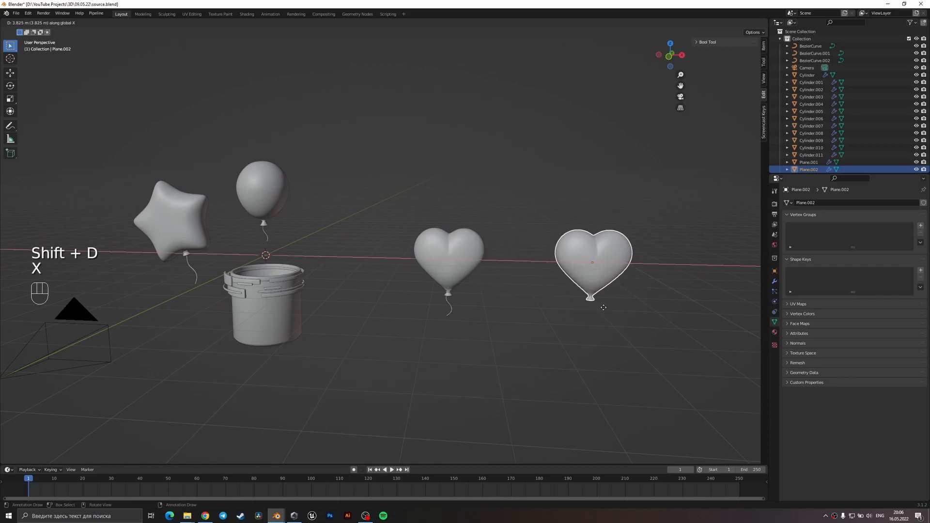
pyautogui.click(606, 308)
# Delete the flared neck vertices of the copied heart from the front view in wireframe display.
pyautogui.keyDown('shift'); pyautogui.moveTo(612, 311); pyautogui.dragTo(504, 311, button='middle'); pyautogui.keyUp('shift')
pyautogui.scroll(3, 572, 265)
pyautogui.moveTo(572, 265)
pyautogui.keyDown('shift'); pyautogui.mouseDown(button='middle')
pyautogui.moveTo(456, 287)
pyautogui.moveTo(423, 195)
pyautogui.mouseUp(button='middle'); pyautogui.keyUp('shift')
pyautogui.press('KP_3')
pyautogui.press('KP_1')
pyautogui.scroll(2, 423, 195)
pyautogui.press('Tab')
pyautogui.scroll(8, 415, 202)
pyautogui.press('z')
pyautogui.click(283, 230)
pyautogui.scroll(3, 401, 307)
pyautogui.press('1')
pyautogui.moveTo(431, 338); pyautogui.dragTo(282, 276)
pyautogui.press('x')
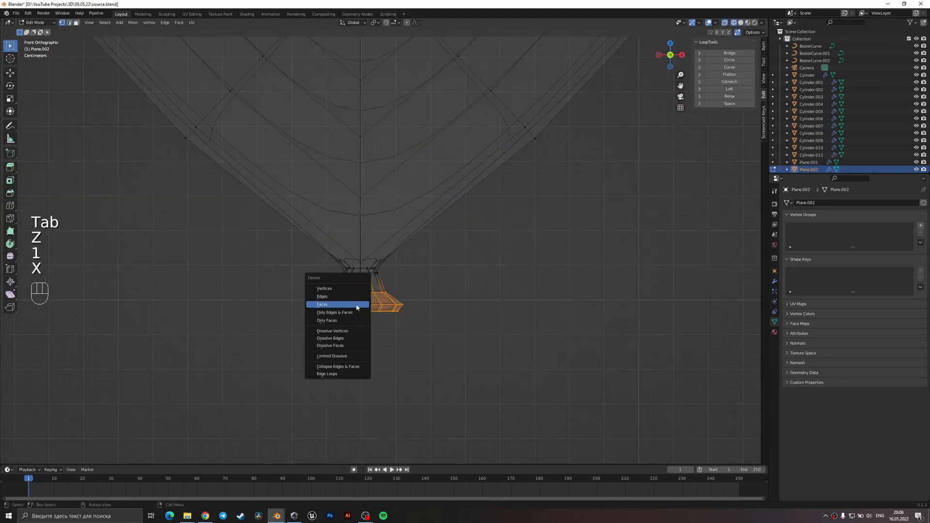
pyautogui.click(348, 291)
# Delete the remaining neck vertices at the copied heart's tip and return to solid shading.
pyautogui.scroll(3, 374, 290)
pyautogui.moveTo(390, 305); pyautogui.dragTo(313, 289)
pyautogui.press('x')
pyautogui.click(304, 291)
pyautogui.press('z')
pyautogui.click(361, 310)
pyautogui.moveTo(363, 314)
pyautogui.mouseDown(button='middle')
pyautogui.moveTo(389, 274)
pyautogui.moveTo(347, 343)
pyautogui.moveTo(390, 187)
pyautogui.moveTo(363, 275)
pyautogui.moveTo(378, 268)
pyautogui.mouseUp(button='middle')
pyautogui.scroll(-7, 347, 342)
pyautogui.scroll(3, 390, 187)
pyautogui.scroll(2, 362, 275)
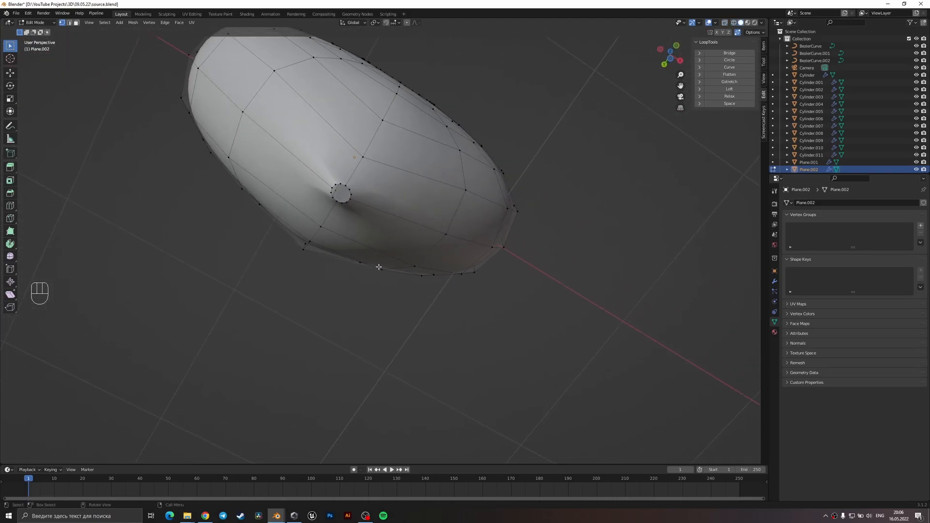
# Try to close the hole at the copied heart's tip by merging its selected vertices at center.
pyautogui.press('2')
pyautogui.scroll(4, 351, 180)
pyautogui.keyDown('shift'); pyautogui.moveTo(352, 182); pyautogui.dragTo(411, 294, button='middle'); pyautogui.keyUp('shift')
pyautogui.press('1')
pyautogui.moveTo(363, 249); pyautogui.dragTo(364, 249)
pyautogui.press('m')
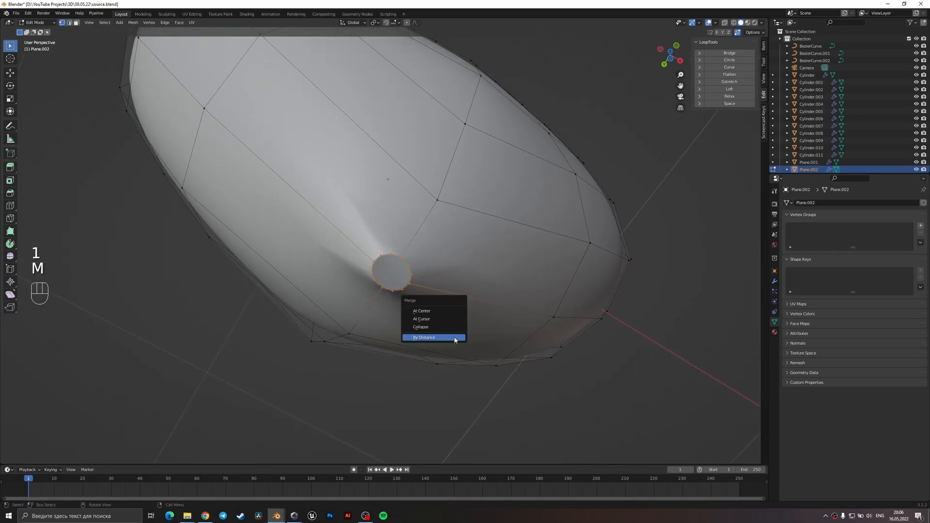
pyautogui.click(439, 313)
# Try to move the merged vertex down onto the heart's lowest point in front view with snapping.
pyautogui.moveTo(441, 321); pyautogui.dragTo(369, 393, button='middle')
pyautogui.press('1')
pyautogui.press('KP_3')
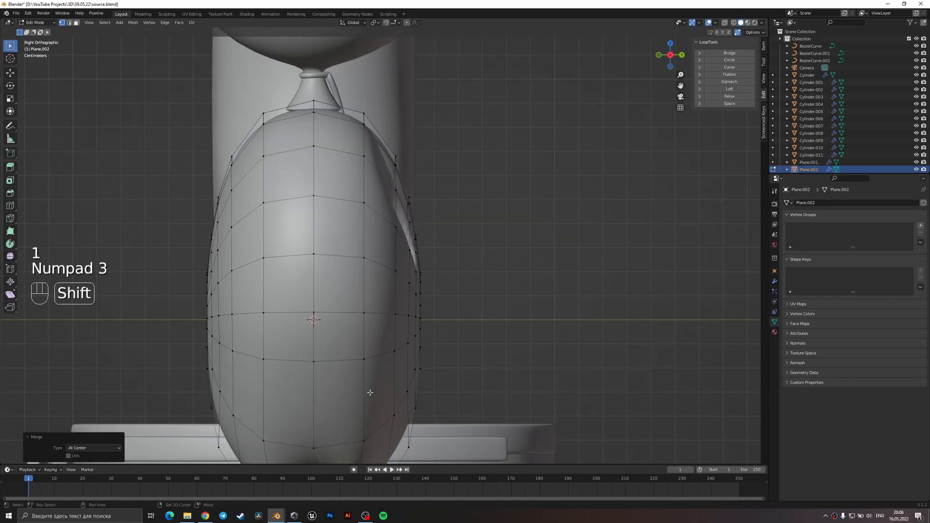
pyautogui.press('KP_1')
pyautogui.press('g')
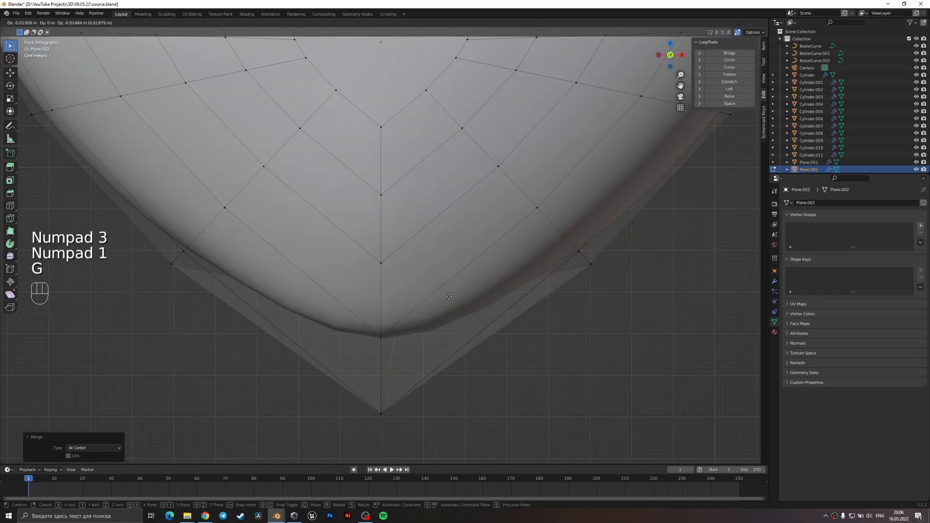
pyautogui.press('ctrl')
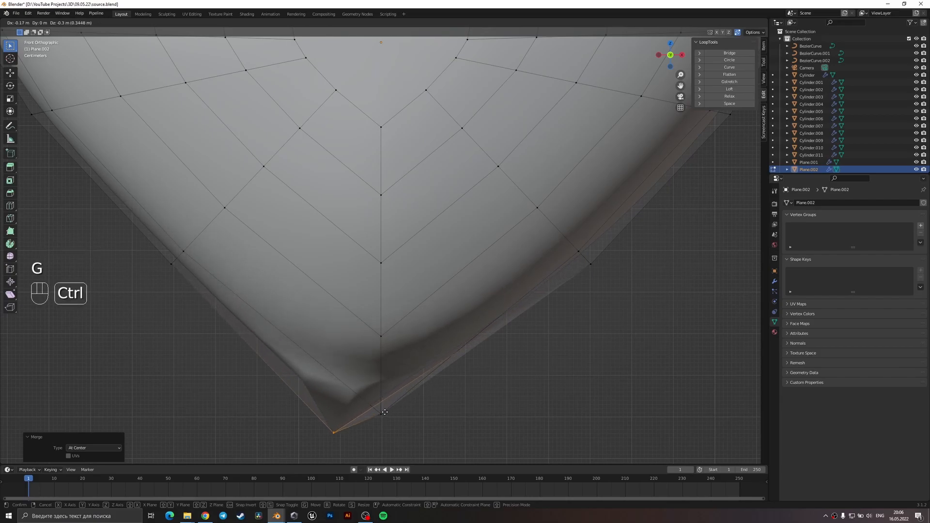
pyautogui.click(433, 394)
# Inspect the heart's tip from below and undo the vertex move and the merge.
pyautogui.press('z')
pyautogui.moveTo(550, 402)
pyautogui.mouseDown(button='middle')
pyautogui.moveTo(496, 359)
pyautogui.moveTo(523, 334)
pyautogui.moveTo(584, 317)
pyautogui.moveTo(399, 295)
pyautogui.mouseUp(button='middle')
pyautogui.press('Tab')
pyautogui.press('Tab')
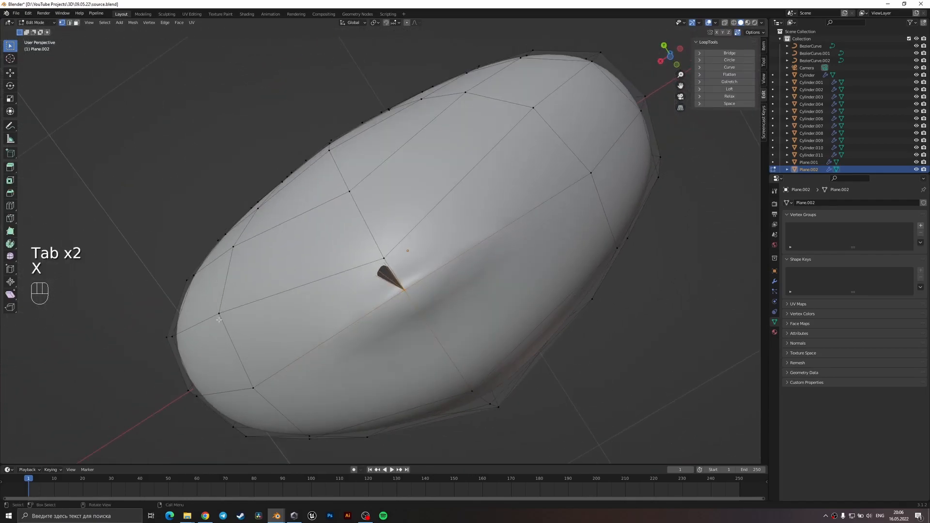
pyautogui.press('z')
pyautogui.moveTo(213, 318); pyautogui.dragTo(461, 338, button='middle')
pyautogui.hotkey('ctrl', 'z')
pyautogui.hotkey('ctrl', 'z')
pyautogui.hotkey('ctrl', 'z')
pyautogui.hotkey('ctrl', 'z')
pyautogui.hotkey('ctrl', 'z')
# Select the whole open edge loop at the copied heart's tip in wireframe and merge it at center.
pyautogui.press('2')
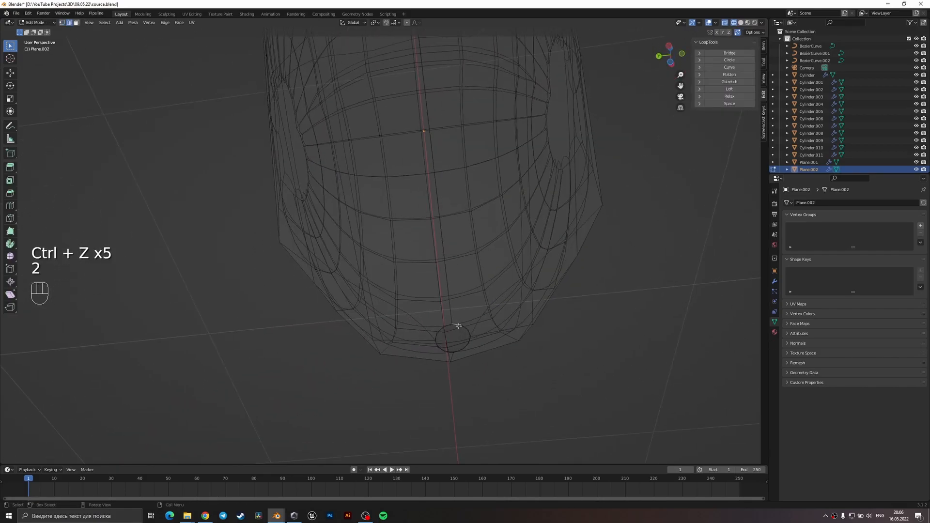
pyautogui.keyDown('alt'); pyautogui.keyDown('shift'); pyautogui.click(463, 327); pyautogui.keyUp('shift'); pyautogui.keyUp('alt')
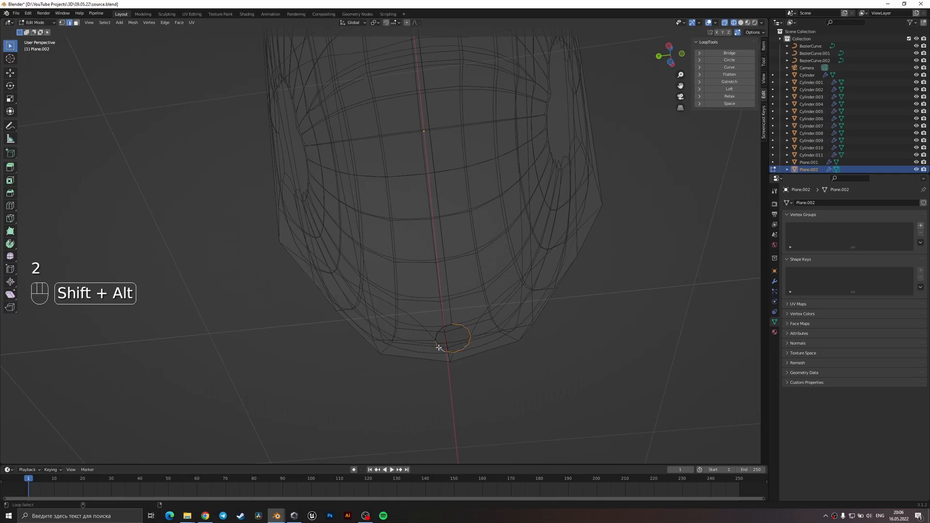
pyautogui.hotkey('ctrl', 'z')
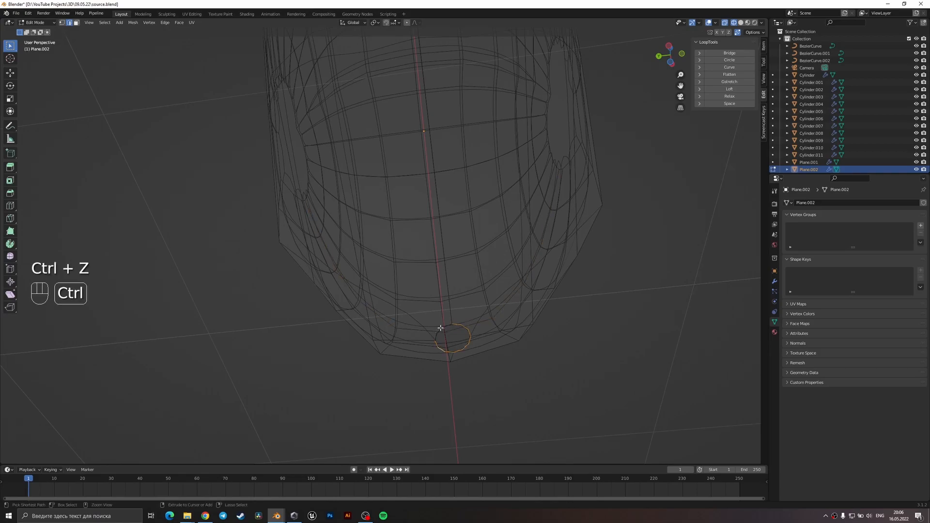
pyautogui.keyDown('alt'); pyautogui.keyDown('shift'); pyautogui.click(442, 327); pyautogui.keyUp('shift'); pyautogui.keyUp('alt')
pyautogui.moveTo(454, 311); pyautogui.dragTo(474, 300, button='middle')
pyautogui.press('m')
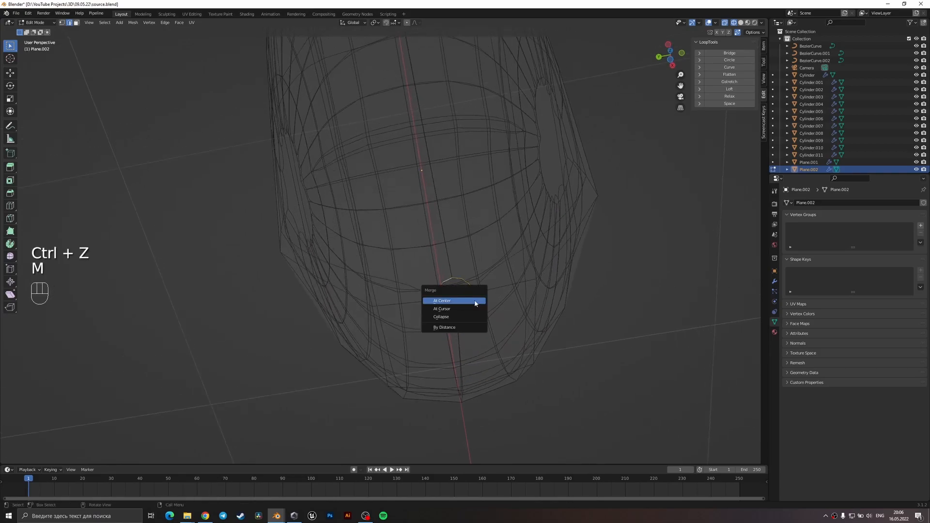
pyautogui.click(476, 303)
# Return to solid shading, leave Edit Mode and save the file.
pyautogui.press('z')
pyautogui.click(628, 328)
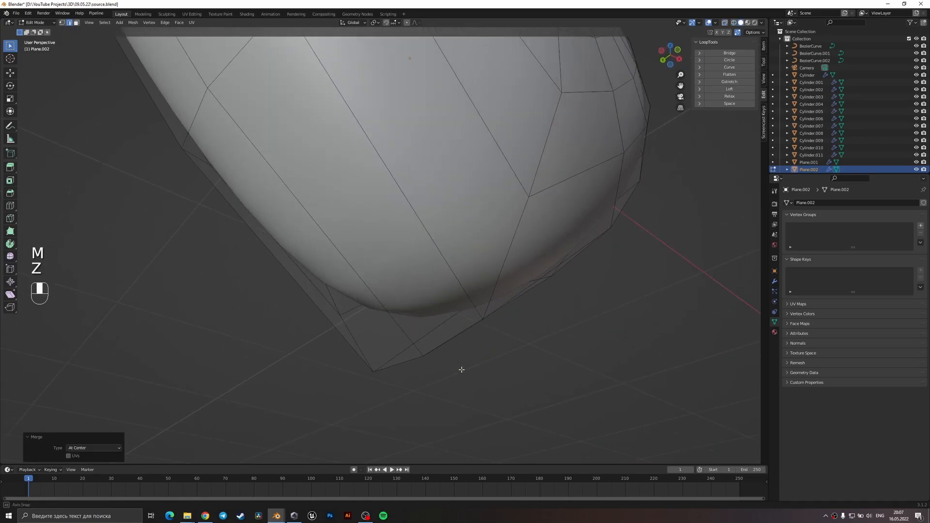
pyautogui.scroll(-8, 430, 344)
pyautogui.press('Tab')
pyautogui.scroll(-2, 411, 328)
pyautogui.hotkey('ctrl', 's')
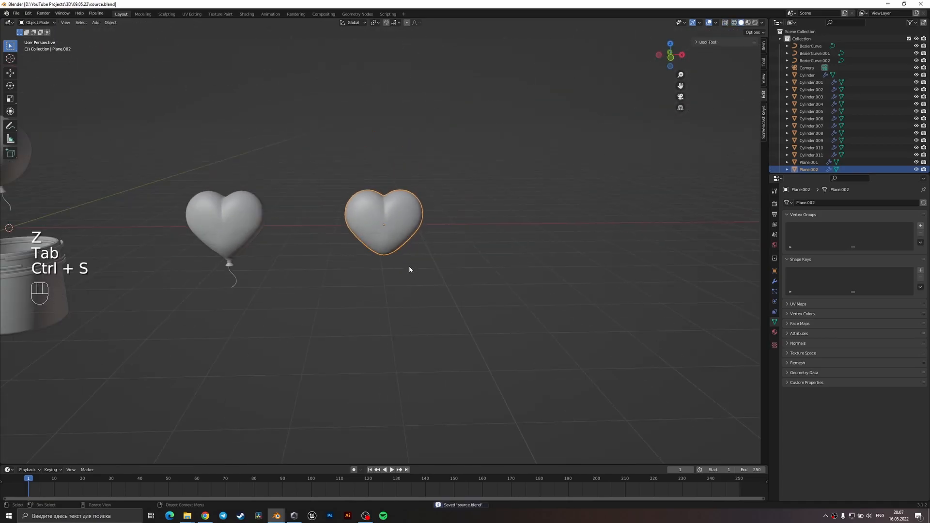
# Duplicate the neckless heart and place the copy beside it along X.
pyautogui.moveTo(408, 266); pyautogui.dragTo(395, 301, button='middle')
pyautogui.scroll(3, 409, 245)
pyautogui.hotkey('shift', 'd')
pyautogui.press('x')
pyautogui.click(557, 262)
# Duplicate the new heart's outline edge loop in place and separate the selection into its own object.
pyautogui.keyDown('shift'); pyautogui.moveTo(557, 261); pyautogui.dragTo(482, 257, button='middle'); pyautogui.keyUp('shift')
pyautogui.press('Tab')
pyautogui.press('2')
pyautogui.keyDown('alt'); pyautogui.keyDown('shift'); pyautogui.click(328, 262); pyautogui.keyUp('shift'); pyautogui.keyUp('alt')
pyautogui.hotkey('shift', 'd')
pyautogui.rightClick(481, 257)
pyautogui.press('p')
pyautogui.click(482, 257)
# Delete the leftover heart in Object Mode and select the separated heart outline.
pyautogui.press('Tab')
pyautogui.click(416, 265)
pyautogui.press('Delete')
pyautogui.click(437, 259)
pyautogui.scroll(2, 455, 239)
pyautogui.scroll(1, 455, 241)
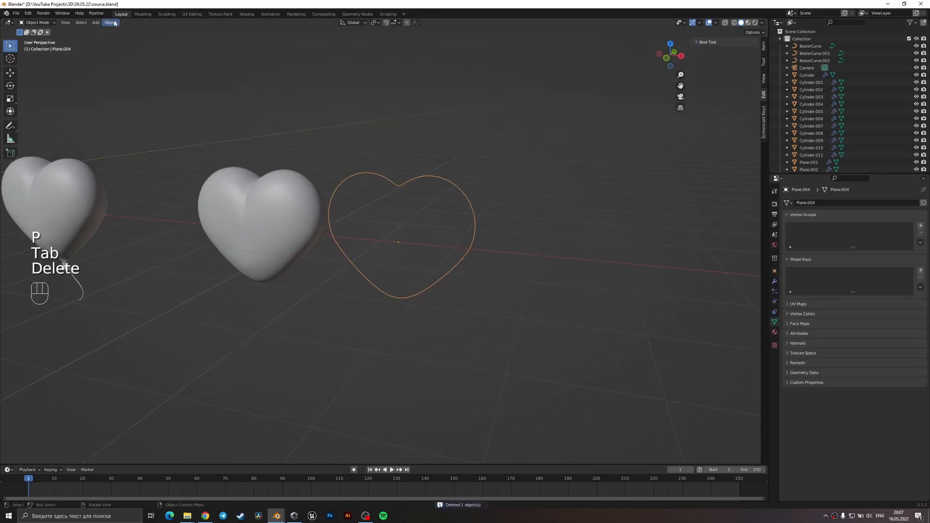
# Convert the heart outline to a curve, give it a round bevel depth of 0.125 m and save the file.
pyautogui.click(110, 22)
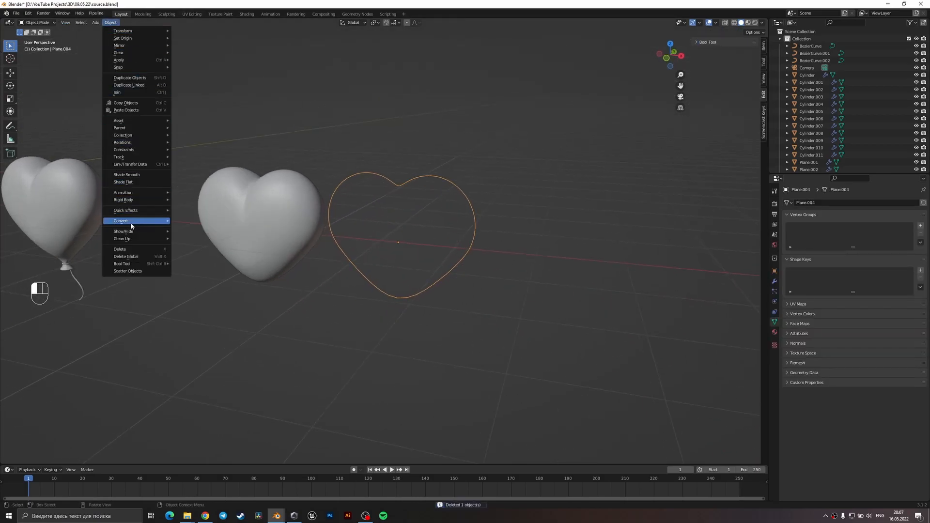
pyautogui.moveTo(135, 221)
pyautogui.click(184, 219)
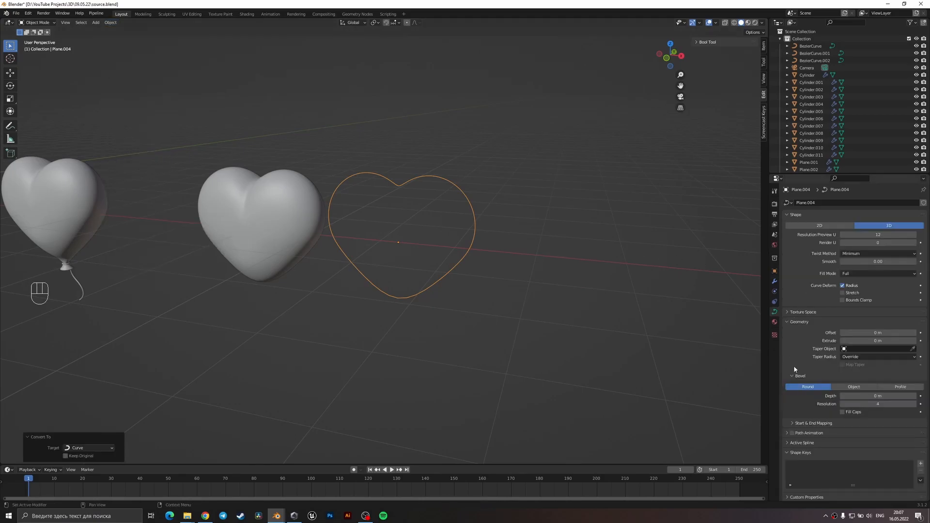
pyautogui.moveTo(875, 395); pyautogui.dragTo(910, 395)
pyautogui.rightClick(532, 277)
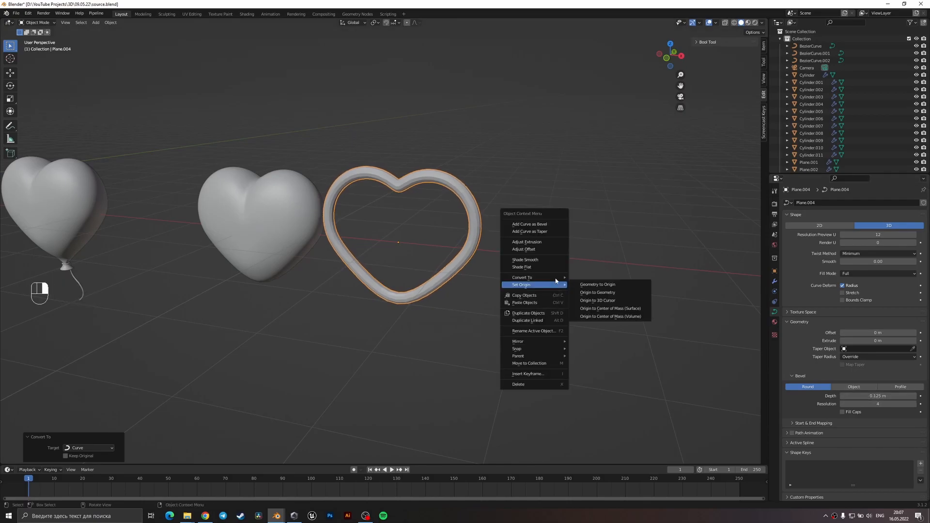
pyautogui.scroll(-4, 473, 261)
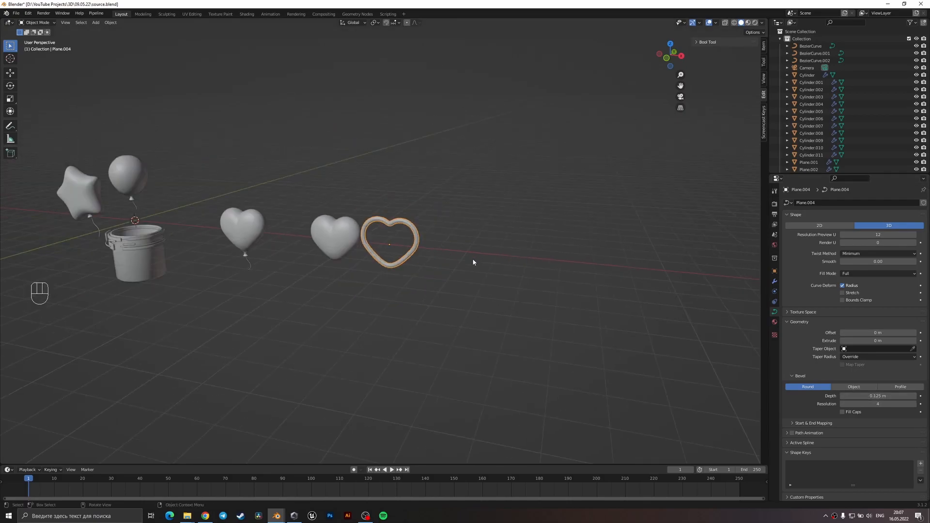
pyautogui.hotkey('ctrl', 's')
# Add a mesh cylinder and move it about 2.9 m along X, between the bucket and the heart balloon.
pyautogui.keyDown('shift'); pyautogui.moveTo(344, 300); pyautogui.dragTo(543, 290, button='middle'); pyautogui.keyUp('shift')
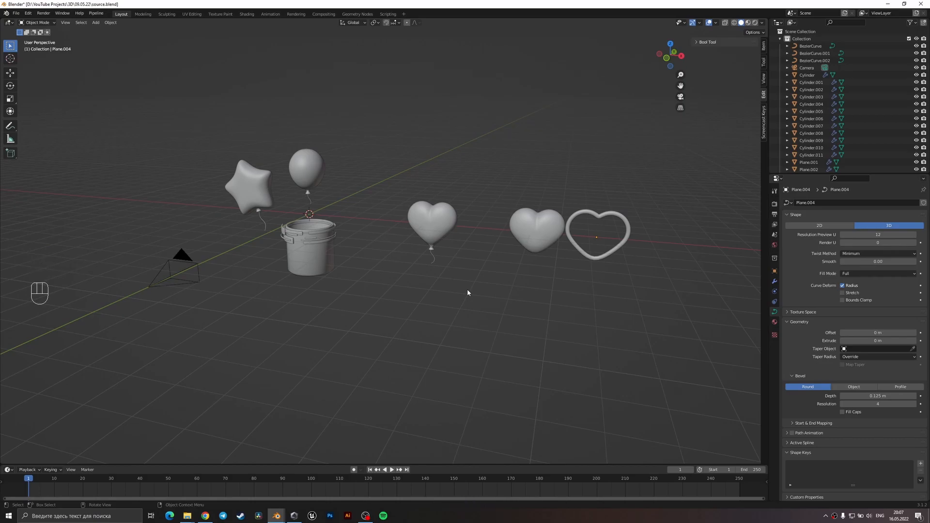
pyautogui.hotkey('shift', 'a')
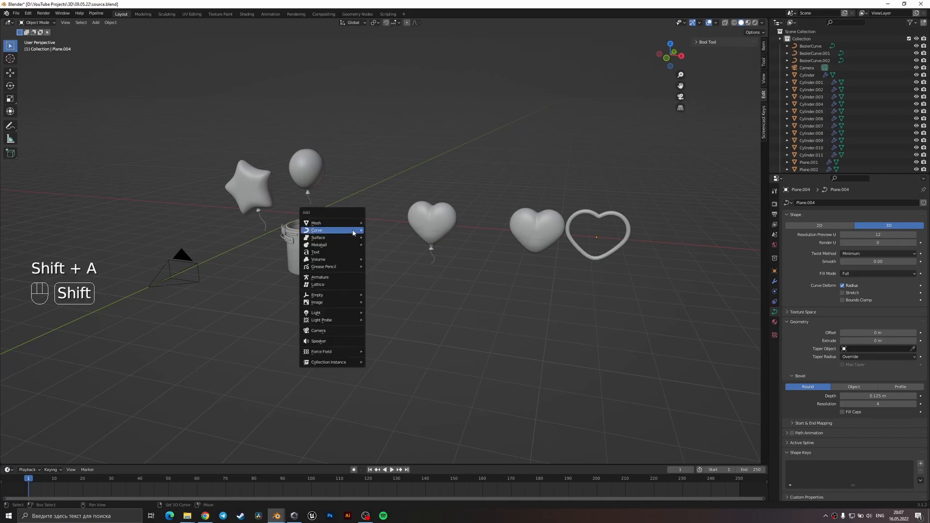
pyautogui.moveTo(358, 222)
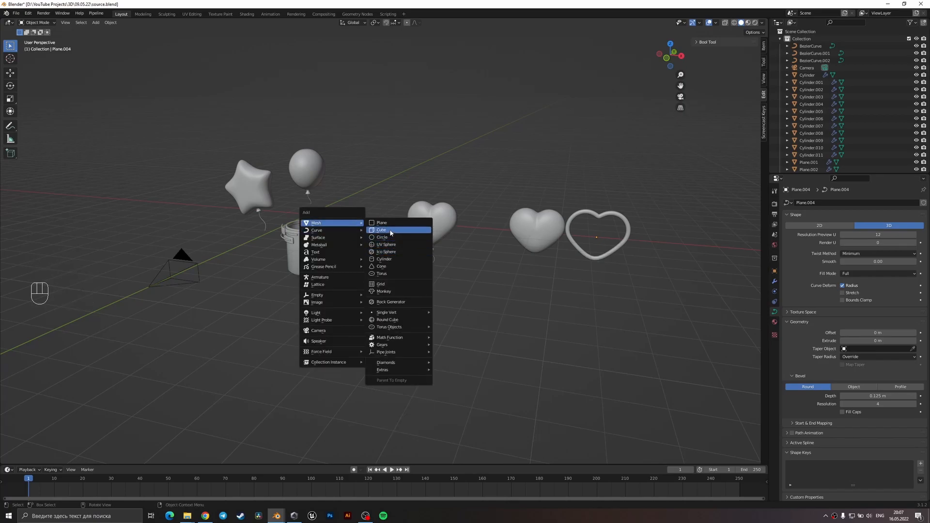
pyautogui.click(390, 259)
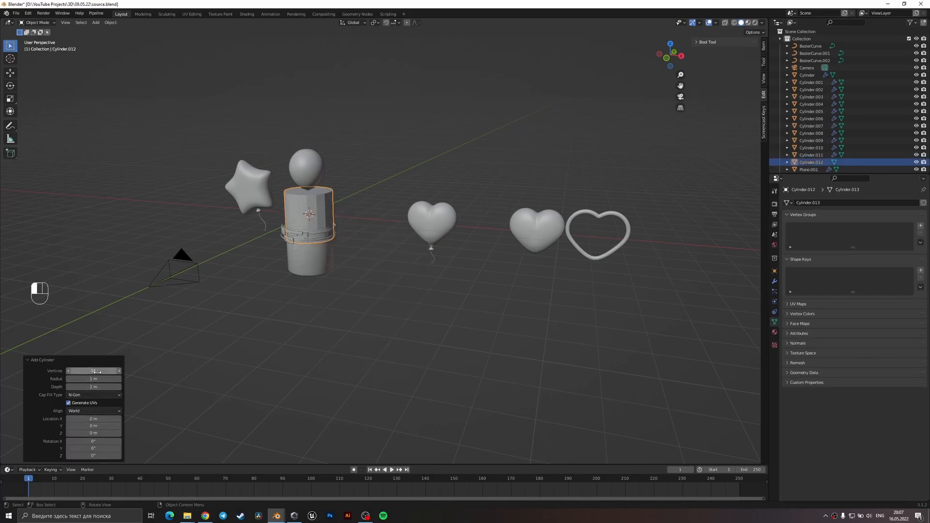
pyautogui.press('g')
pyautogui.press('x')
pyautogui.click(422, 245)
# Scale the cylinder along Z, and shrink the whole object to about 0.106 of its size.
pyautogui.press('s')
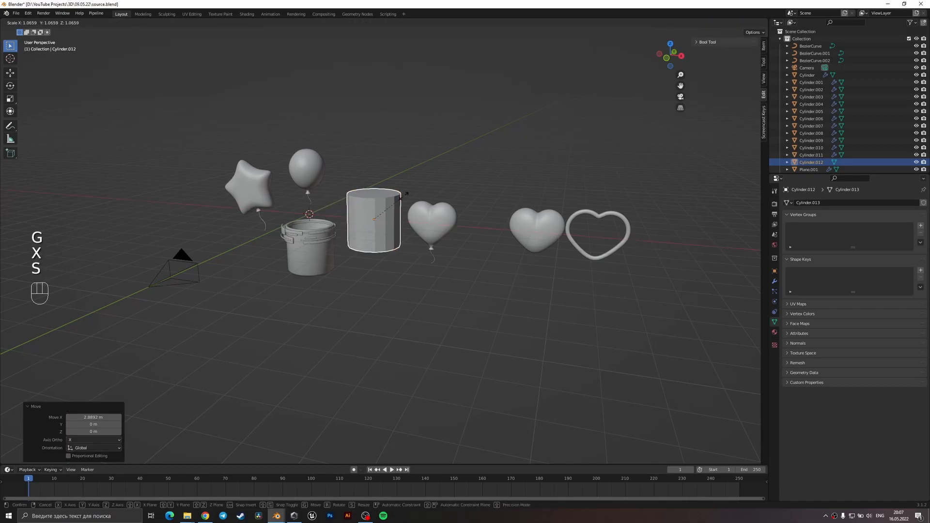
pyautogui.press('z')
pyautogui.click(436, 244)
pyautogui.press('s')
pyautogui.click(379, 227)
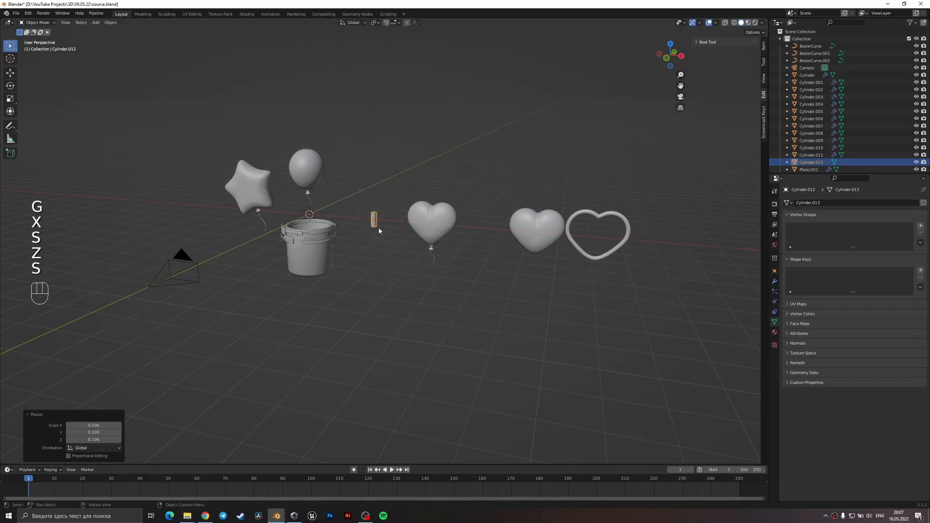
# Refine the small cylinder into a slender stick, enlarging it by about 1.34 and scaling its height by about 0.874 along Z.
pyautogui.scroll(5, 379, 228)
pyautogui.press('s')
pyautogui.press('s')
pyautogui.press('z')
pyautogui.click(409, 173)
pyautogui.press('s')
pyautogui.press('z')
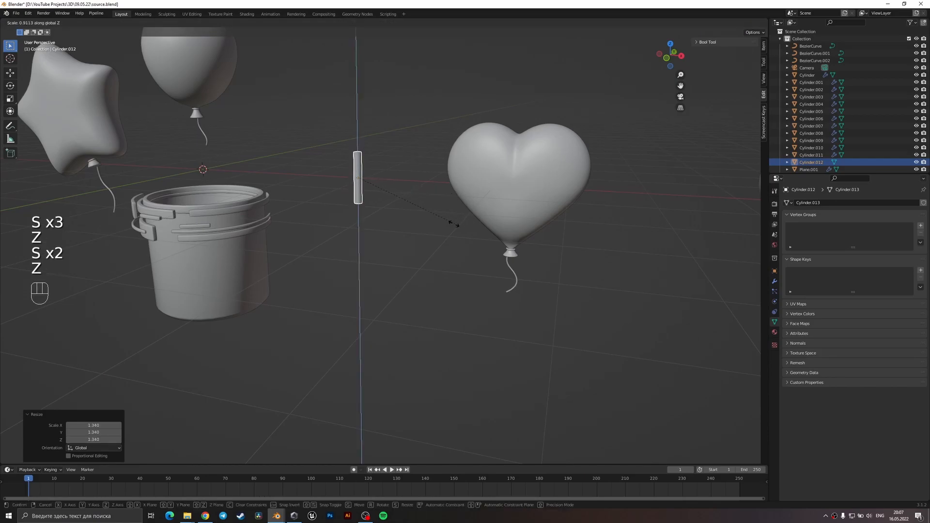
pyautogui.click(426, 218)
pyautogui.scroll(4, 415, 213)
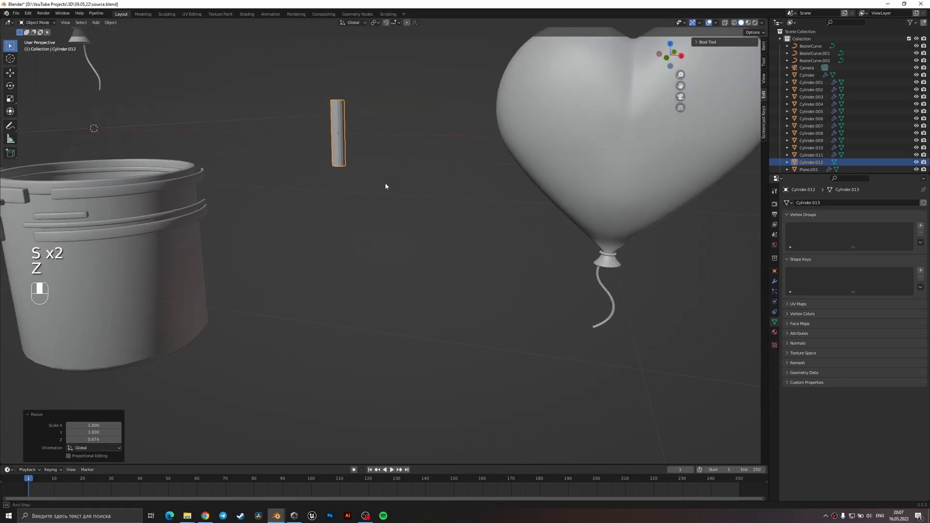
# Focus on the slender cylinder and apply its scale.
pyautogui.moveTo(384, 191); pyautogui.dragTo(391, 150, button='middle')
pyautogui.press('KP_Decimal')
pyautogui.hotkey('ctrl', 'a')
pyautogui.click(384, 291)
# Bevel the edges around both ends of the cylinder in Edit Mode to form rounded caps, and return to Object Mode.
pyautogui.press('Tab')
pyautogui.press('2')
pyautogui.press('2')
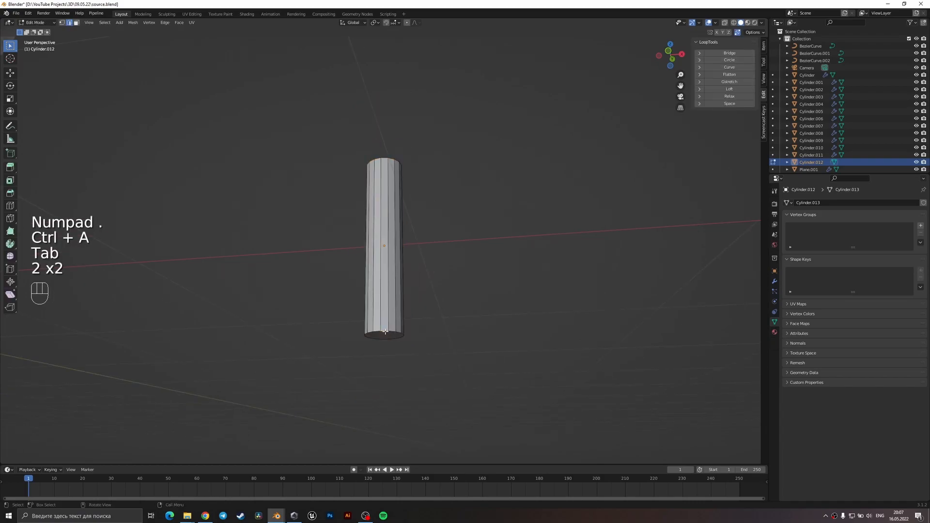
pyautogui.keyDown('alt'); pyautogui.keyDown('shift'); pyautogui.click(388, 338); pyautogui.keyUp('shift'); pyautogui.keyUp('alt')
pyautogui.hotkey('ctrl', 'b')
pyautogui.hotkey('ctrl', 'v')
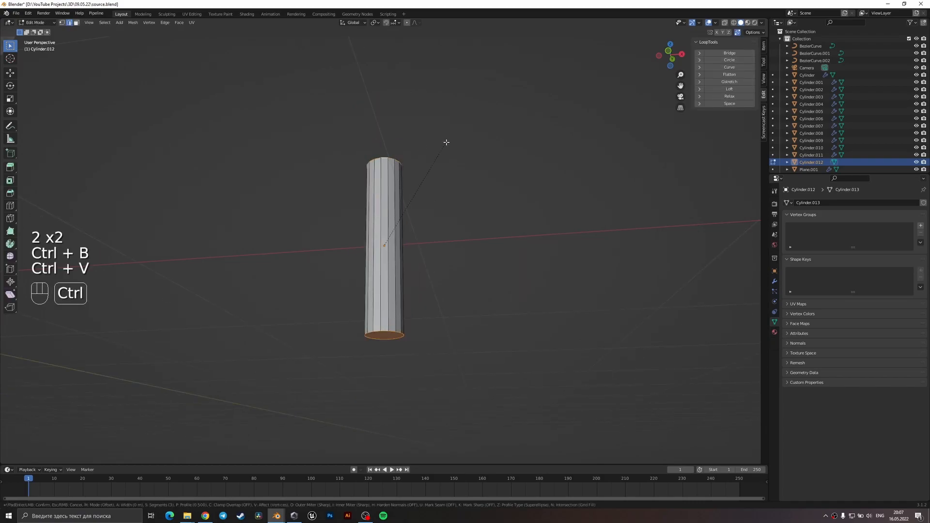
pyautogui.rightClick(456, 139)
pyautogui.hotkey('ctrl', 'b')
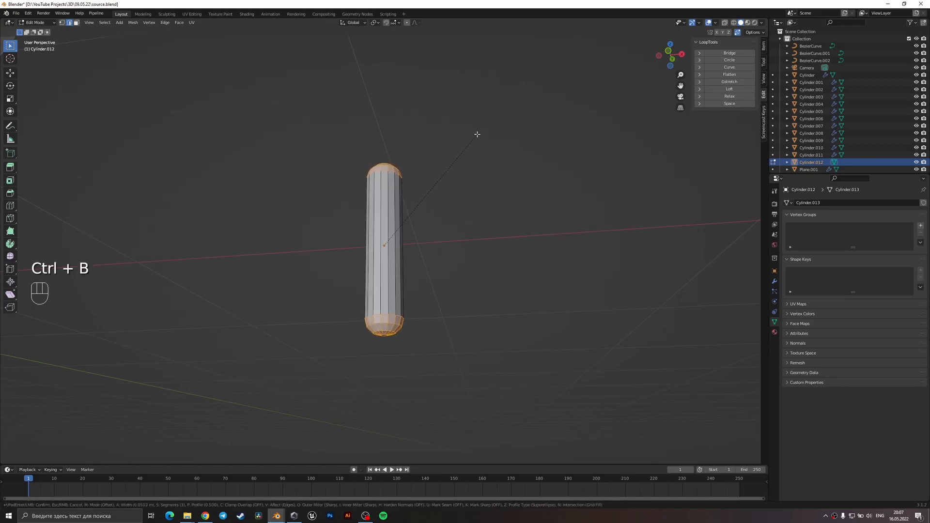
pyautogui.click(478, 133)
pyautogui.press('Tab')
# Shade the rounded stick smooth and inspect its surface.
pyautogui.rightClick(419, 195)
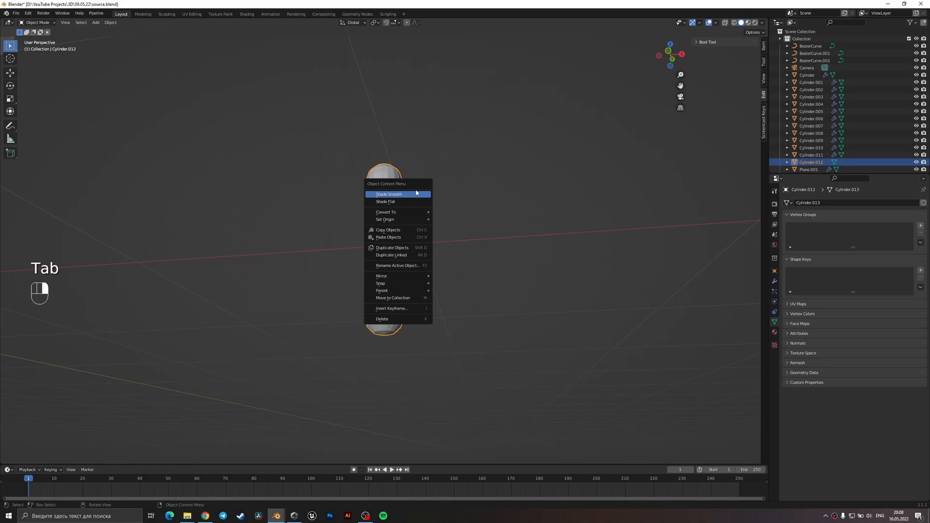
pyautogui.click(417, 194)
pyautogui.moveTo(411, 199); pyautogui.dragTo(459, 191, button='middle')
pyautogui.scroll(-10, 458, 190)
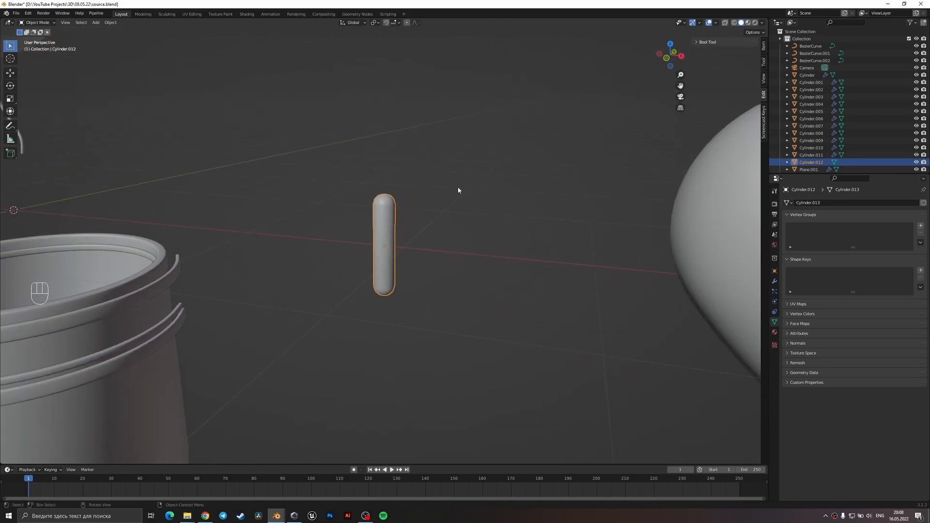
pyautogui.scroll(10, 407, 247)
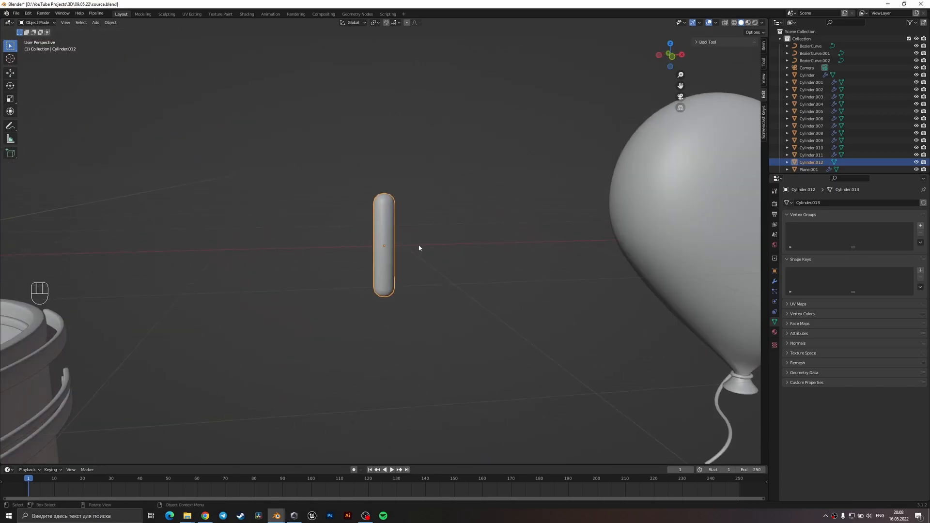
# Duplicate the rounded stick and place the copy beside it along X.
pyautogui.hotkey('shift', 'd')
pyautogui.press('x')
pyautogui.click(452, 242)
# Lengthen the duplicated stick in wireframe Edit Mode by moving its upper-end vertices about 0.218 m up along Z.
pyautogui.press('Tab')
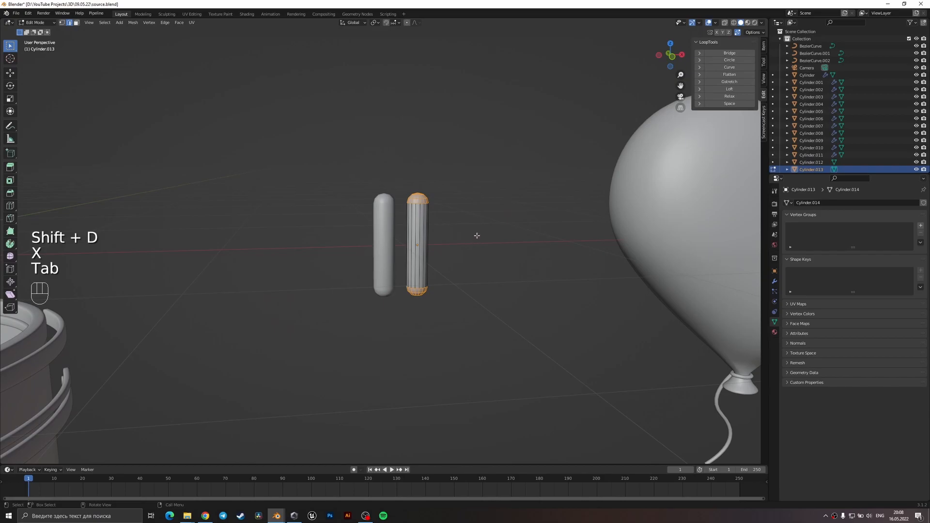
pyautogui.press('z')
pyautogui.press('1')
pyautogui.moveTo(400, 166); pyautogui.dragTo(463, 229)
pyautogui.press('g')
pyautogui.press('z')
pyautogui.click(407, 124)
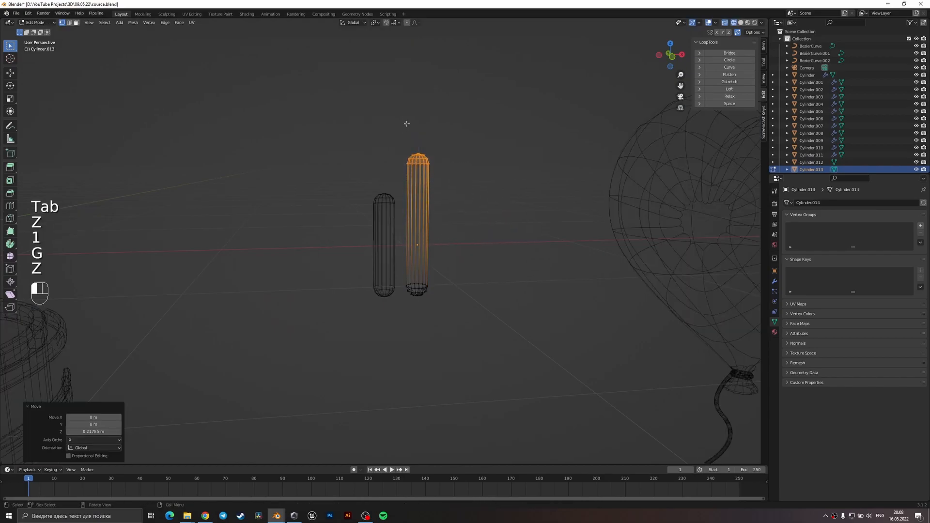
# Return to Object Mode with solid shading, apply the longer stick's scale, save the file and deselect everything.
pyautogui.press('Tab')
pyautogui.press('z')
pyautogui.click(438, 176)
pyautogui.hotkey('ctrl', 'a')
pyautogui.click(443, 214)
pyautogui.scroll(-8, 434, 223)
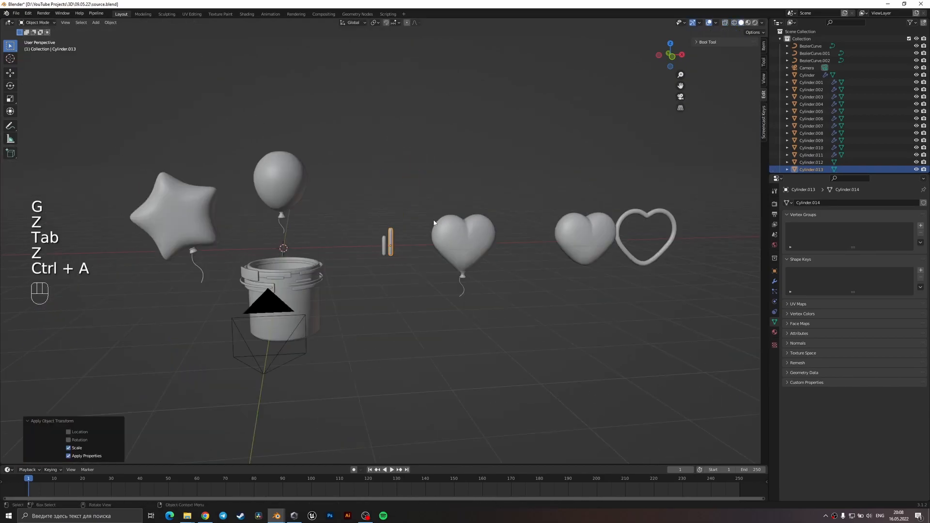
pyautogui.hotkey('ctrl', 's')
pyautogui.click(424, 282)
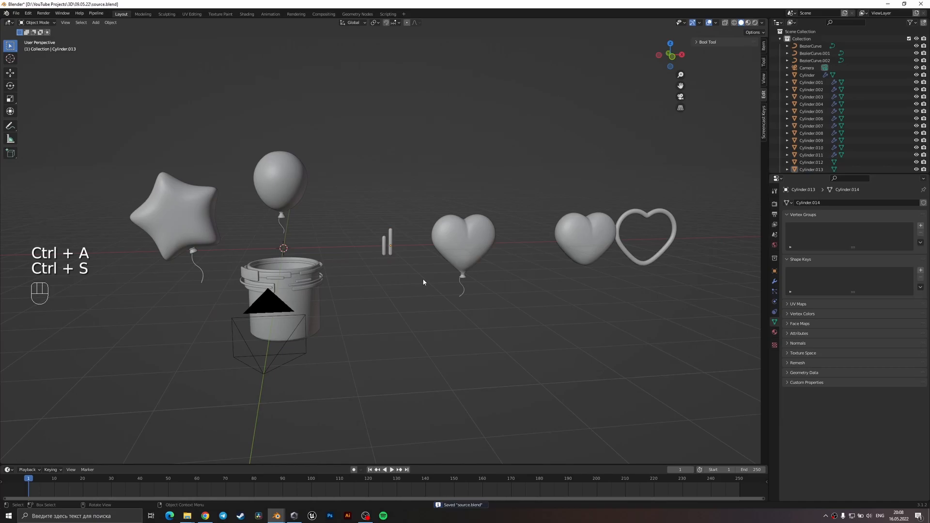
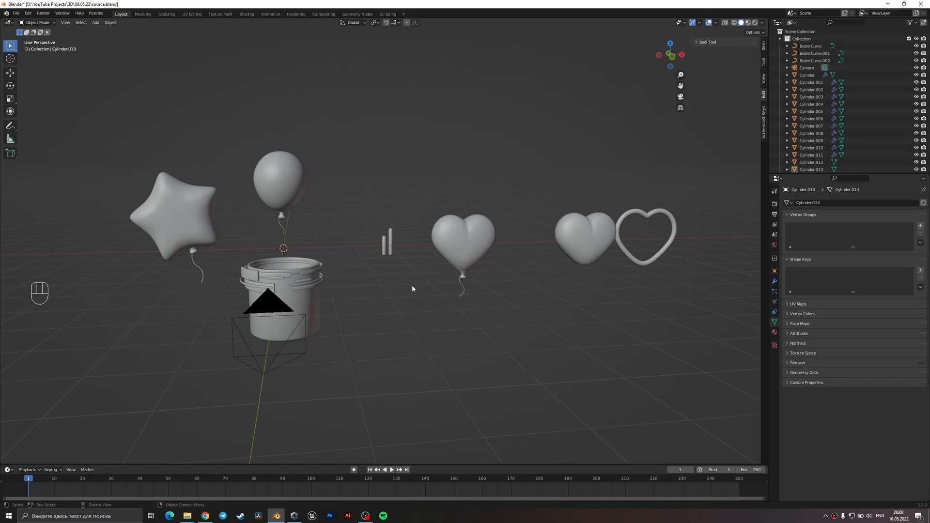
# Add an empty of the Cube type at the 3D cursor above the bucket.
pyautogui.press('KP_0')
pyautogui.scroll(-4, 397, 245)
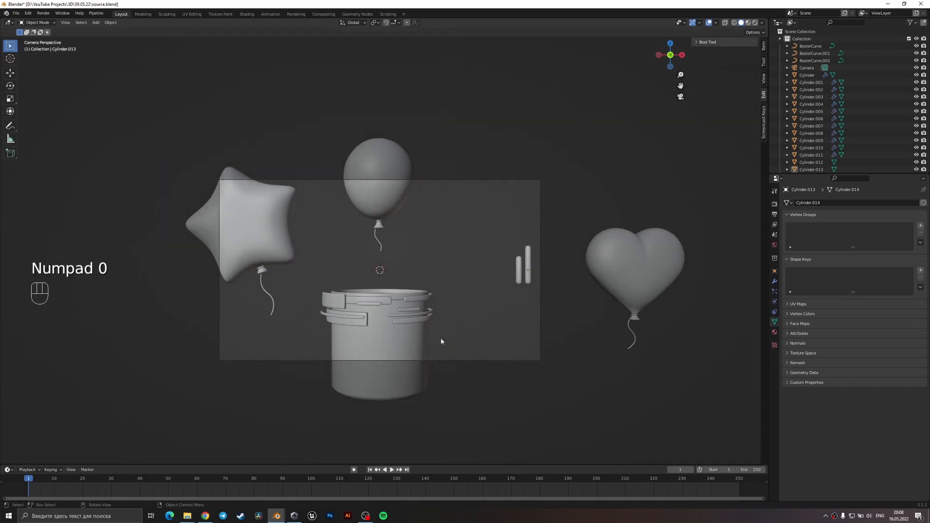
pyautogui.moveTo(339, 298); pyautogui.dragTo(340, 298)
pyautogui.moveTo(444, 283); pyautogui.dragTo(489, 303, button='middle')
pyautogui.hotkey('shift', 'a')
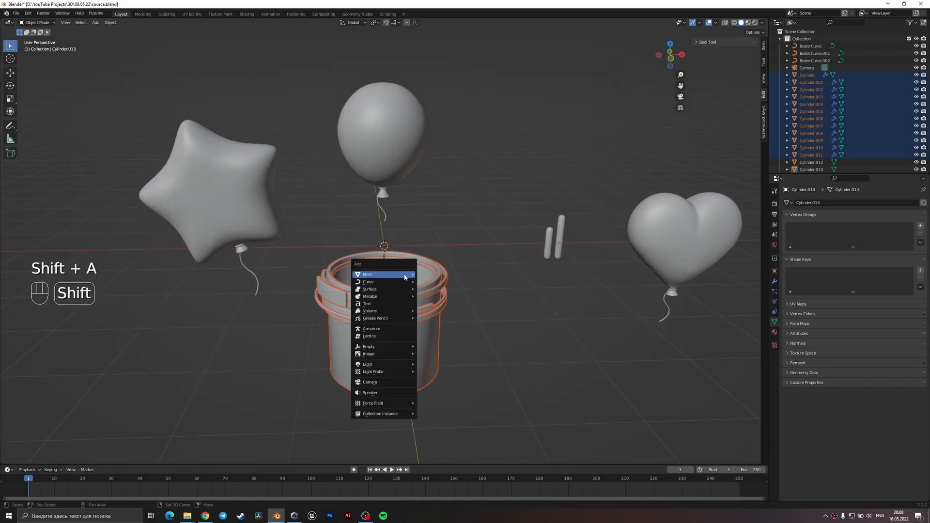
pyautogui.hotkey('shift', 'a')
pyautogui.click(446, 228)
pyautogui.hotkey('shift', 'a')
pyautogui.moveTo(370, 342)
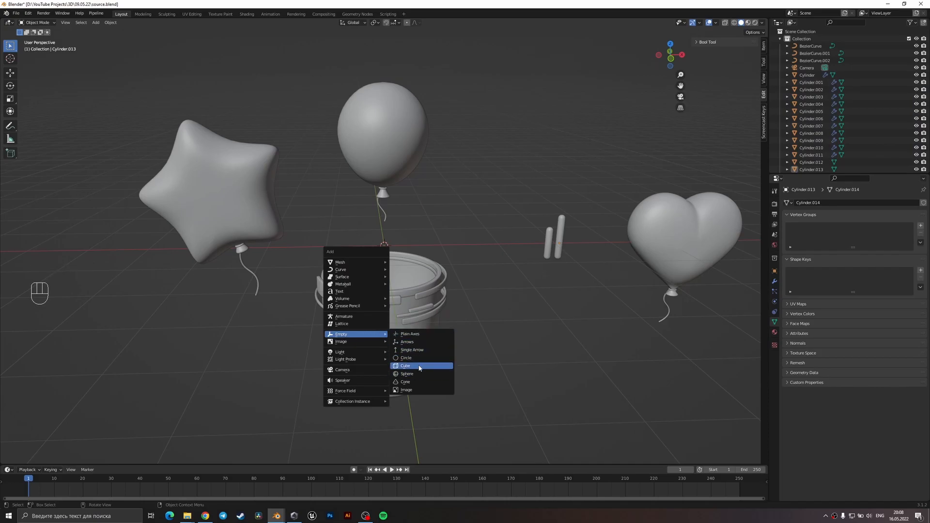
pyautogui.click(420, 368)
# Scale the cube empty and lower it about 1.32 m along Z so that it encloses the bucket.
pyautogui.press('s')
pyautogui.press('g')
pyautogui.press('z')
pyautogui.click(486, 385)
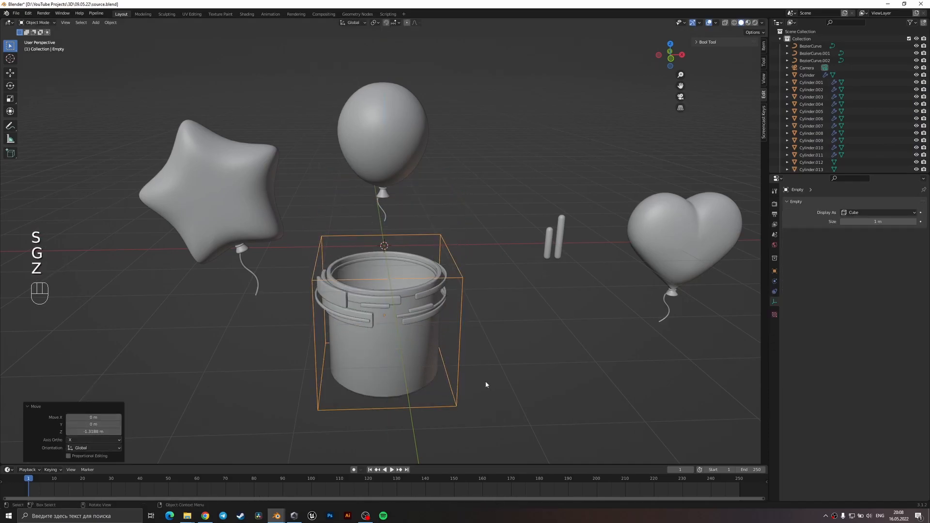
# Select all bucket parts together with the cube empty and parent them to the empty using the Object option.
pyautogui.press('KP_3')
pyautogui.press('KP_1')
pyautogui.moveTo(470, 394); pyautogui.dragTo(302, 261)
pyautogui.moveTo(303, 261); pyautogui.dragTo(430, 293, button='middle')
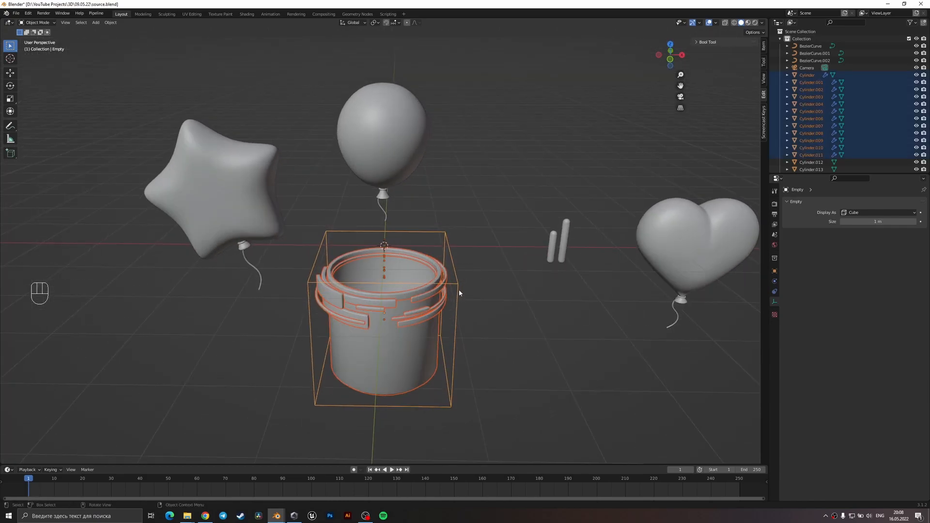
pyautogui.hotkey('ctrl', 'p')
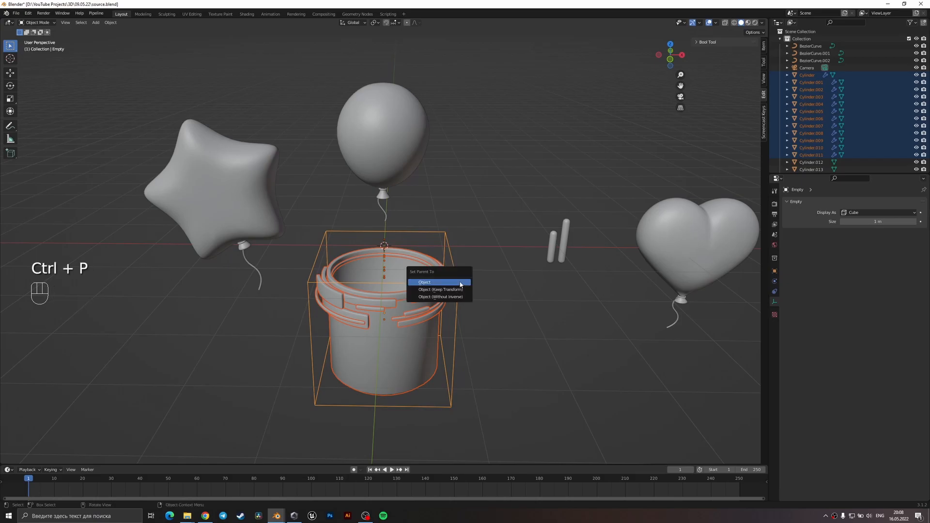
pyautogui.click(460, 282)
pyautogui.click(479, 294)
# In camera view, rotate the bucket's empty 16° about X and about -27° about global Z.
pyautogui.press('KP_0')
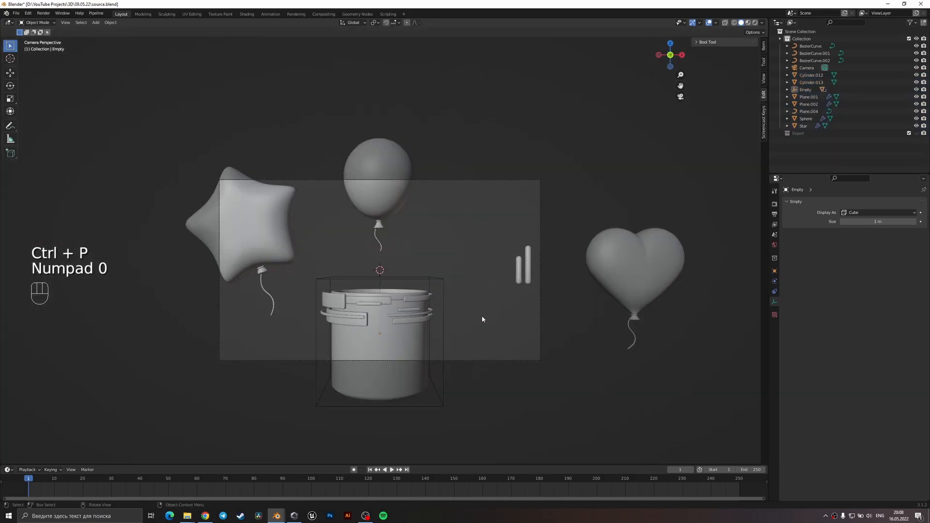
pyautogui.click(436, 279)
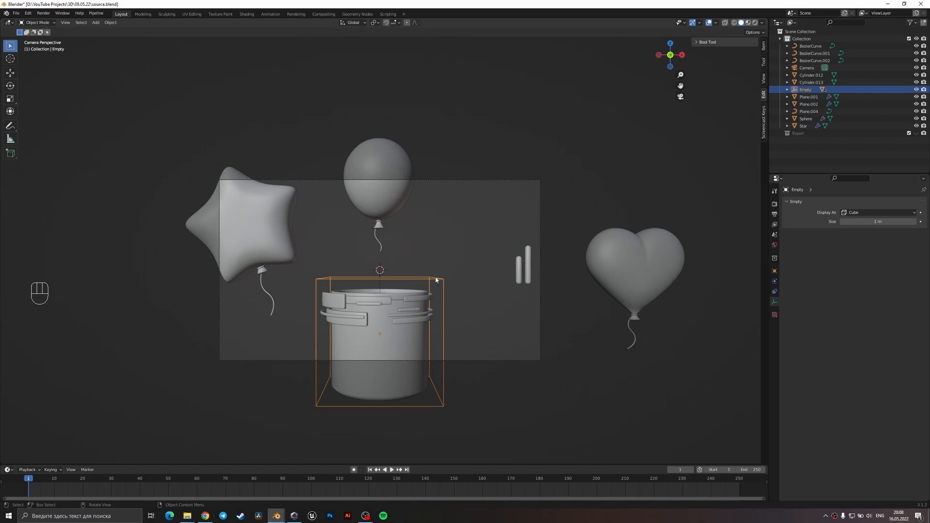
pyautogui.press('r')
pyautogui.press('x')
pyautogui.click(426, 310)
pyautogui.press('r')
pyautogui.press('z')
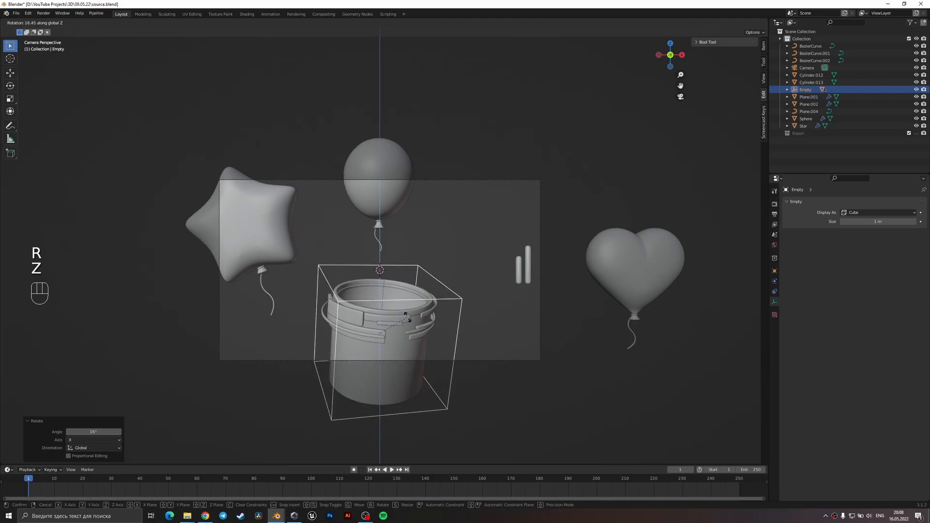
pyautogui.click(401, 344)
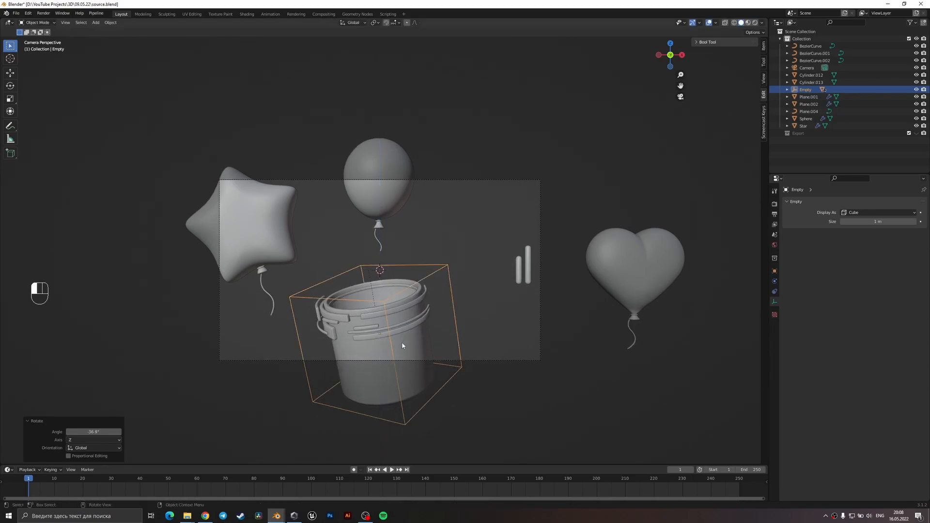
# Rotate the bucket's empty about 6.3° around its local X axis and 25.4° around its local Z axis.
pyautogui.press('r')
pyautogui.press('x')
pyautogui.press('x')
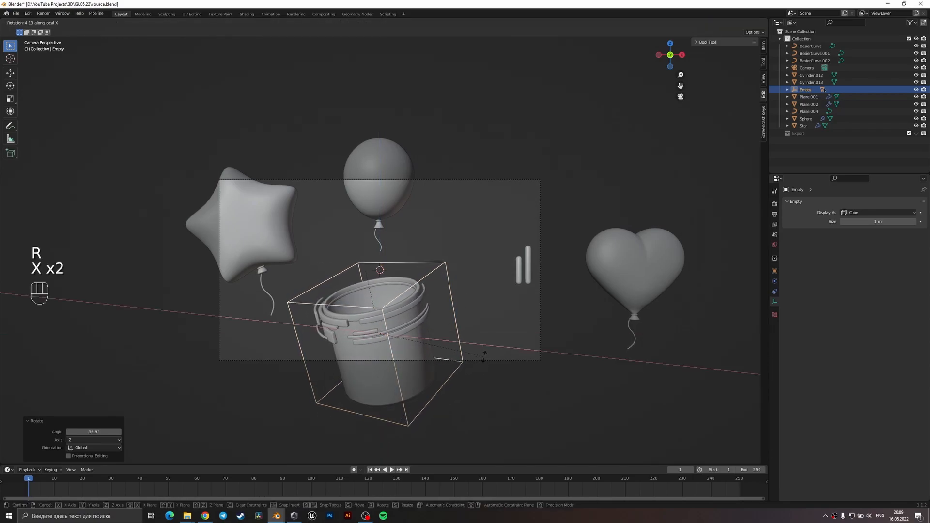
pyautogui.click(485, 352)
pyautogui.press('r')
pyautogui.press('z')
pyautogui.press('z')
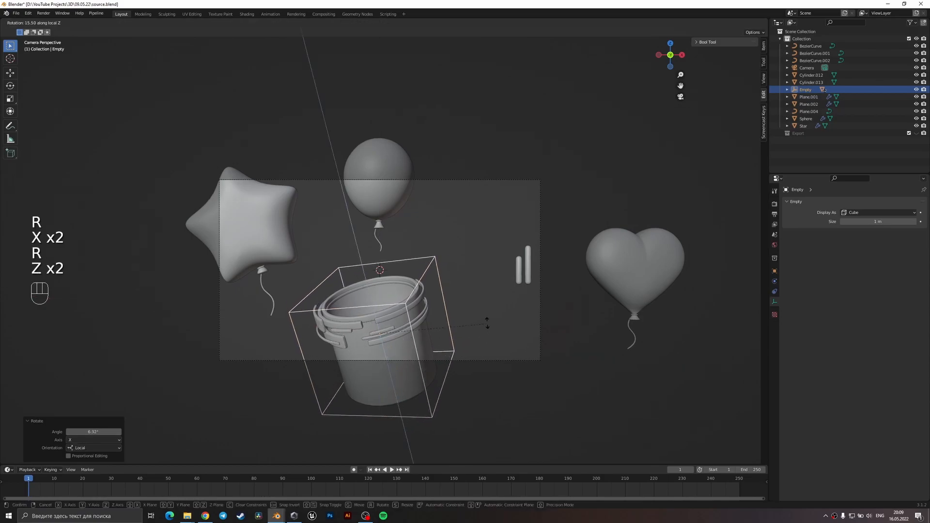
pyautogui.click(491, 306)
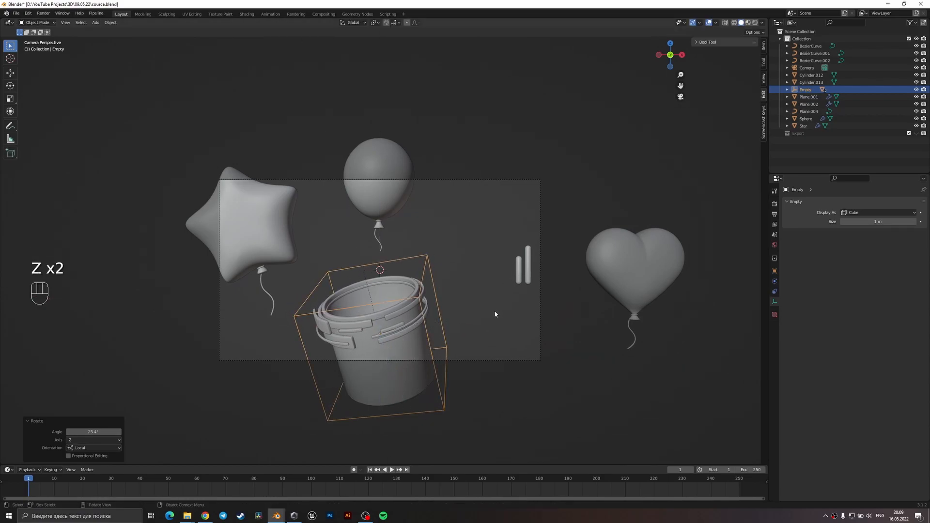
# Lower the bucket's empty about 0.143 m along Z, scale it to 0.933 and save the file.
pyautogui.press('g')
pyautogui.press('z')
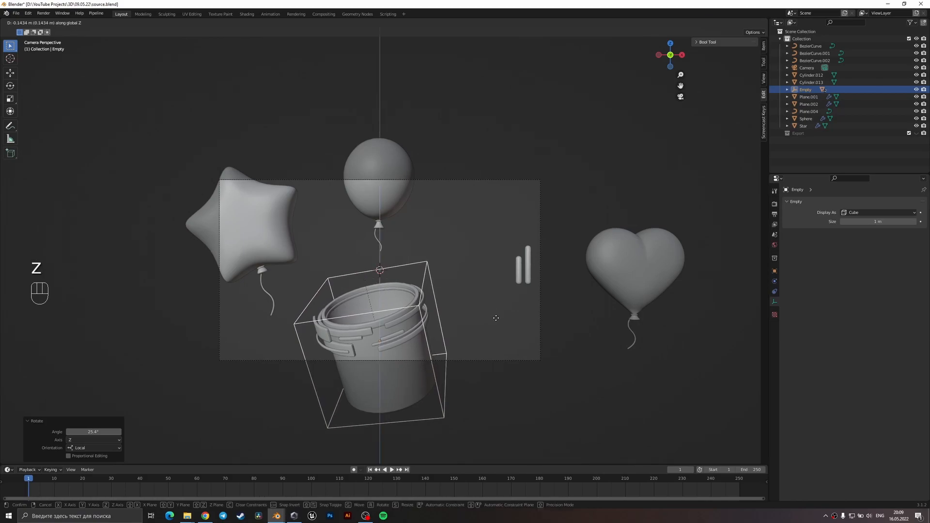
pyautogui.click(496, 317)
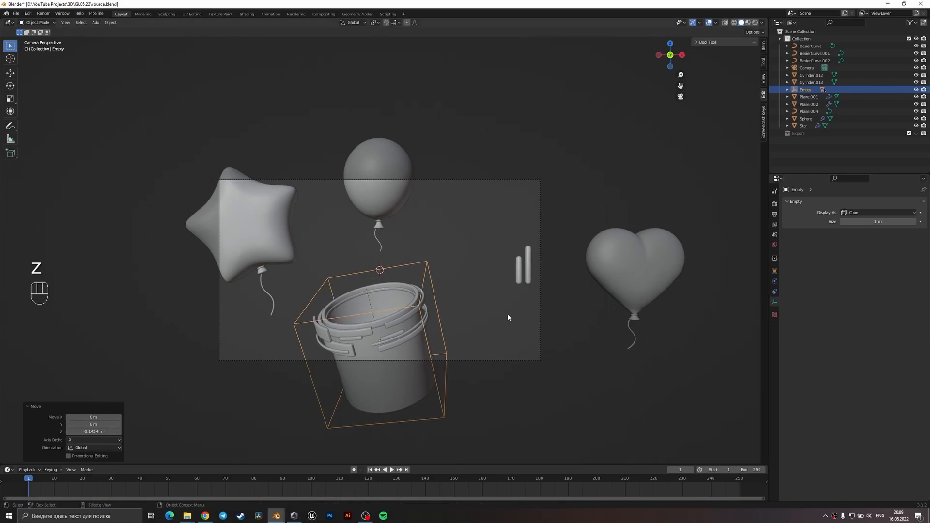
pyautogui.press('s')
pyautogui.click(490, 362)
pyautogui.press('g')
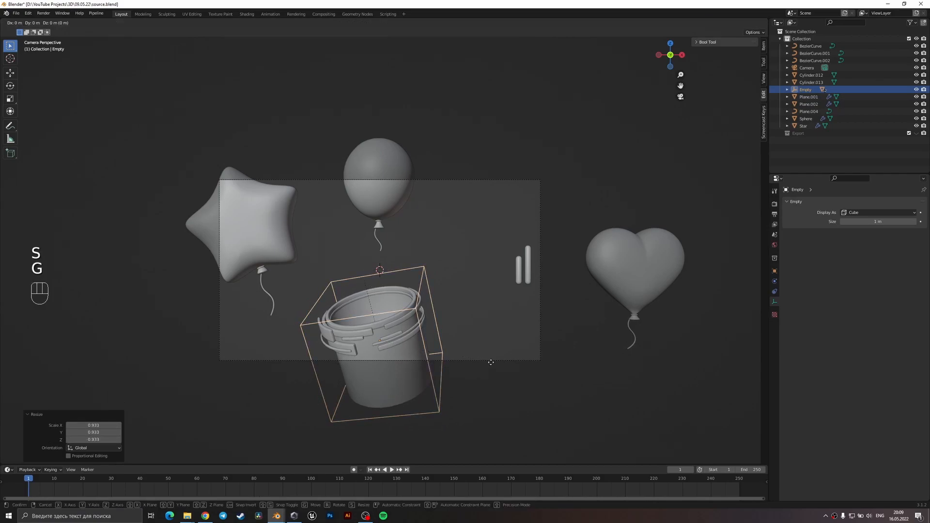
pyautogui.click(490, 362)
pyautogui.hotkey('ctrl', 's')
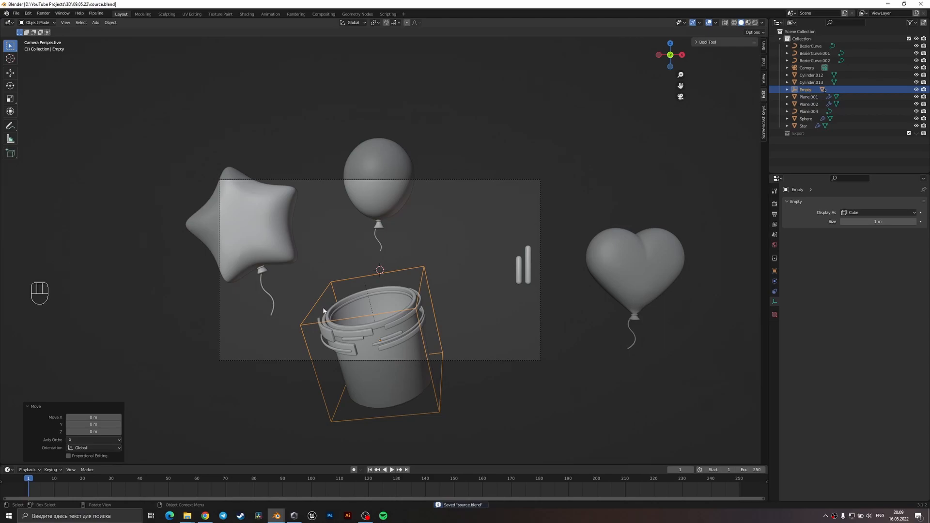
# Duplicate the round balloon without its string, place the copy about 2.1 m lower over the bucket opening and scale it to 0.647.
pyautogui.click(387, 210)
pyautogui.click(395, 238)
pyautogui.click(401, 199)
pyautogui.hotkey('shift', 'd')
pyautogui.click(406, 306)
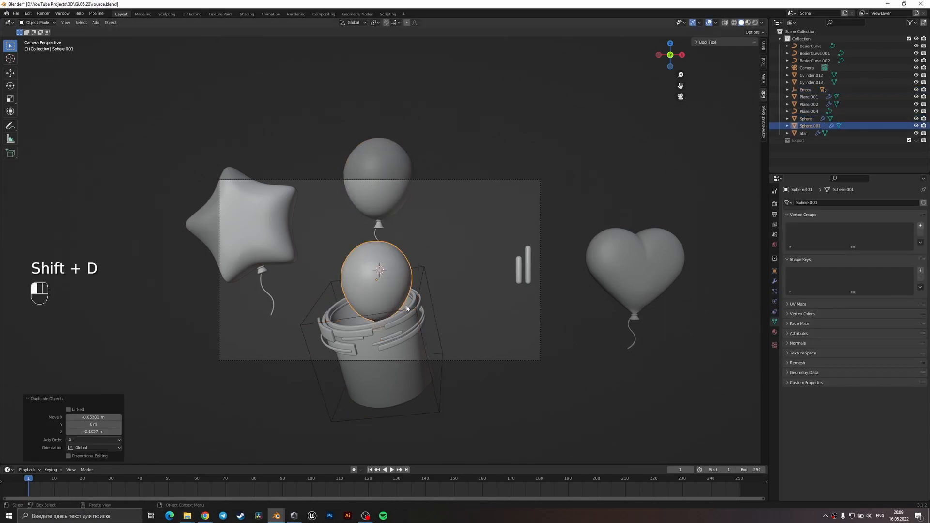
pyautogui.press('s')
pyautogui.click(408, 338)
pyautogui.moveTo(408, 338); pyautogui.dragTo(436, 341, button='middle')
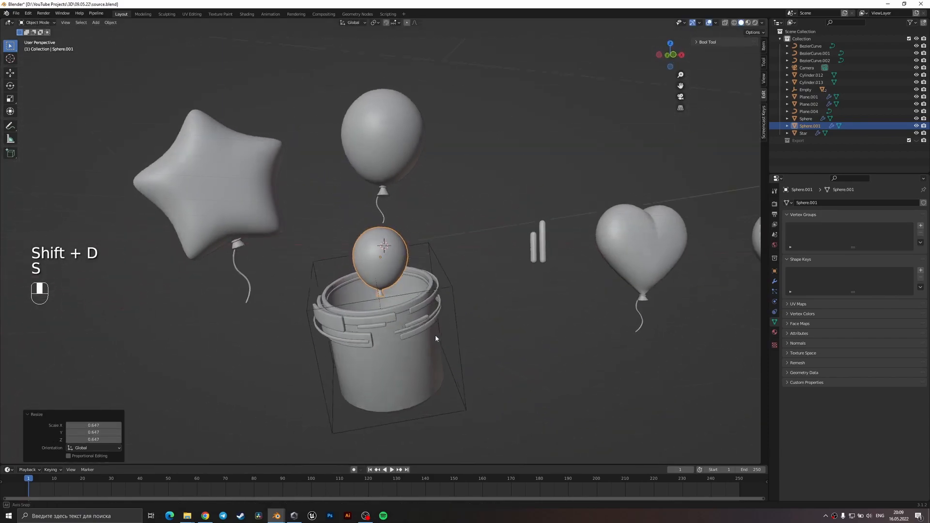
pyautogui.press('KP_0')
pyautogui.scroll(2, 416, 272)
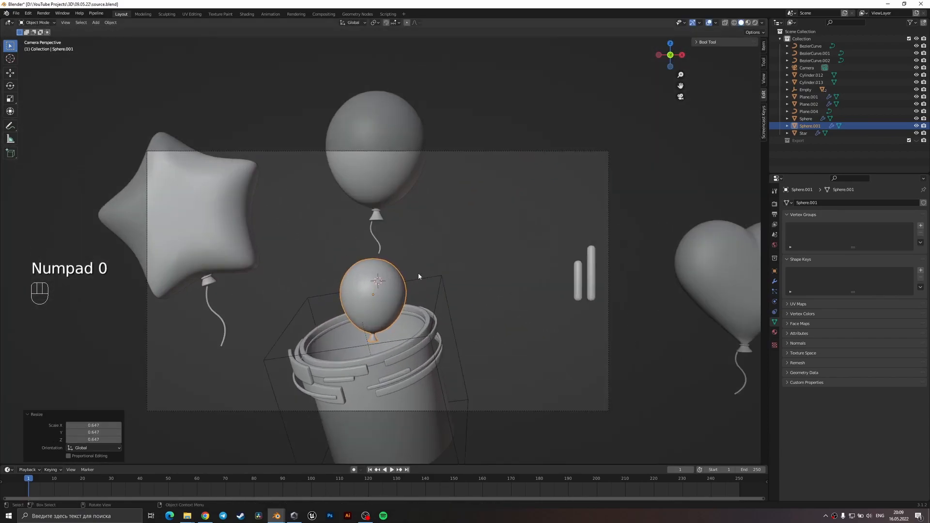
# Lower the balloon copy along Z into the bucket, then rotate it and scale it down to fit inside.
pyautogui.press('g')
pyautogui.press('z')
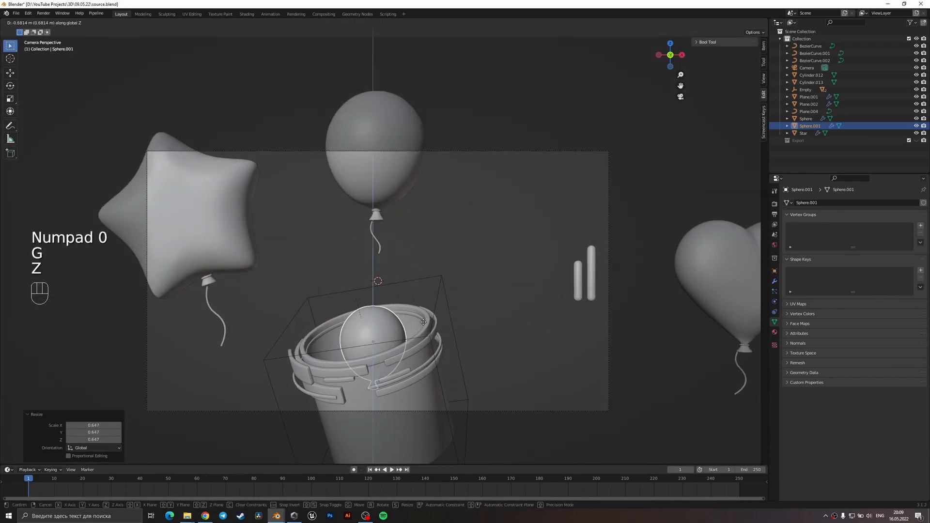
pyautogui.click(423, 322)
pyautogui.press('r')
pyautogui.click(472, 378)
pyautogui.press('s')
pyautogui.click(449, 402)
# Move the balloon copy about 0.115 m along Y, shift it towards the bucket's far side in camera view and save the file.
pyautogui.moveTo(450, 403); pyautogui.dragTo(523, 394, button='middle')
pyautogui.press('g')
pyautogui.press('y')
pyautogui.click(507, 378)
pyautogui.press('KP_1')
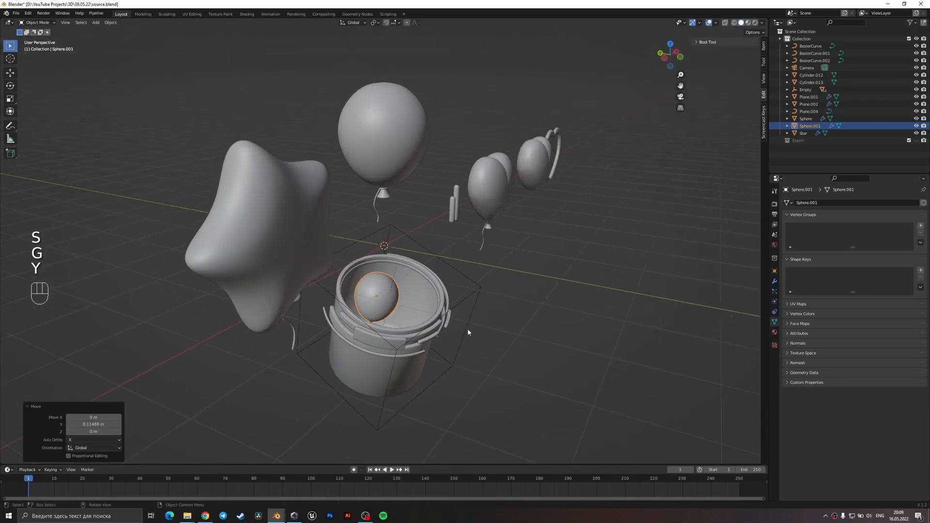
pyautogui.press('KP_0')
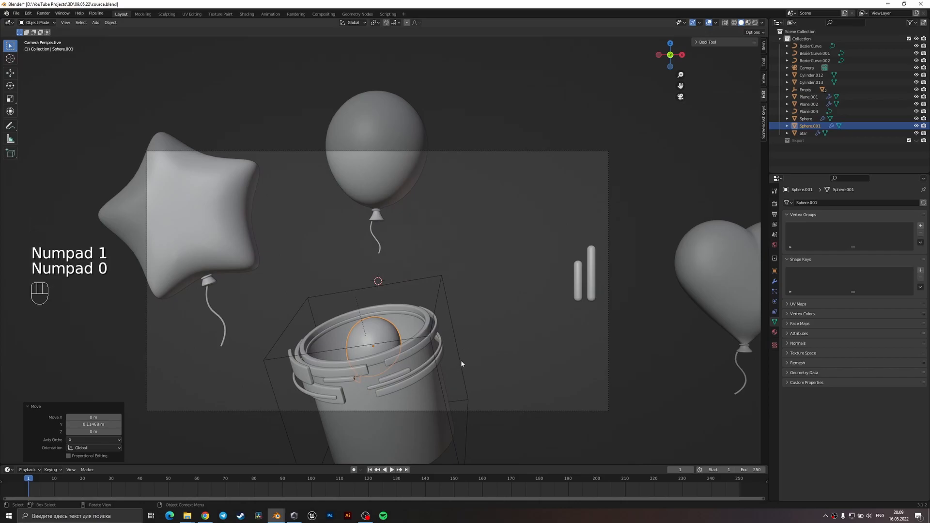
pyautogui.press('g')
pyautogui.click(477, 360)
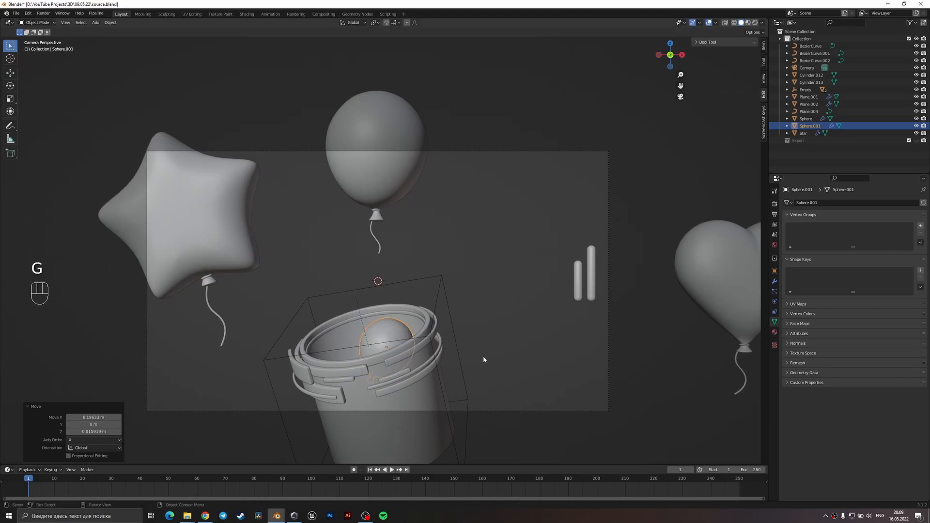
pyautogui.hotkey('ctrl', 's')
# Duplicate the neckless heart, place the copy at the bucket opening and scale it down to fit inside.
pyautogui.scroll(-4, 505, 352)
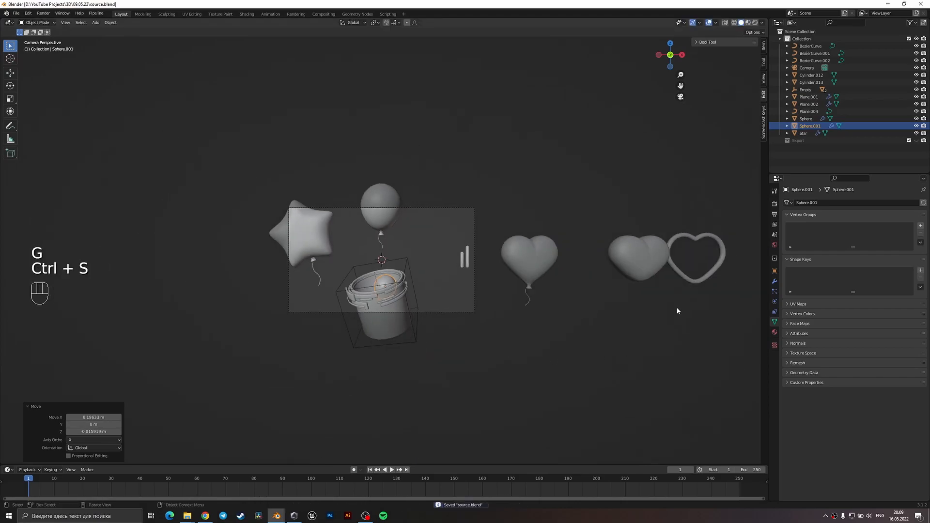
pyautogui.click(649, 277)
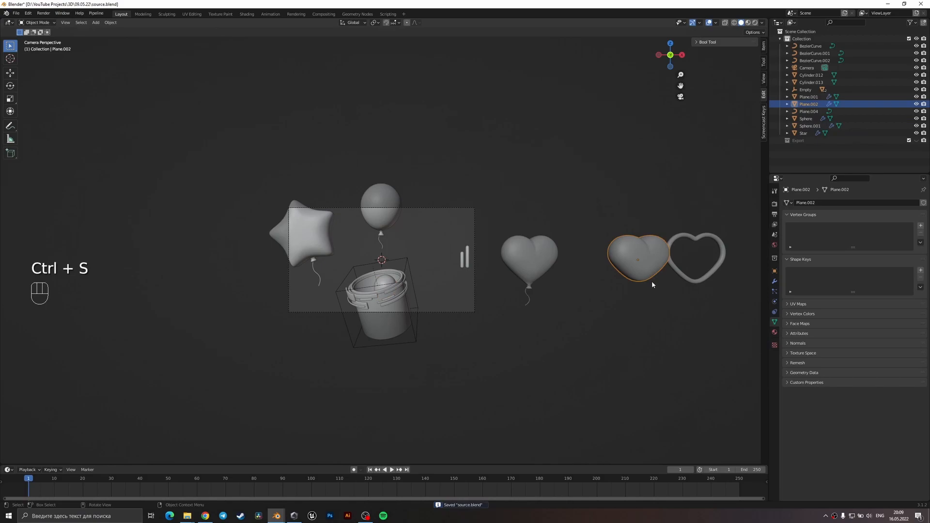
pyautogui.hotkey('shift', 'd')
pyautogui.click(388, 301)
pyautogui.scroll(5, 408, 338)
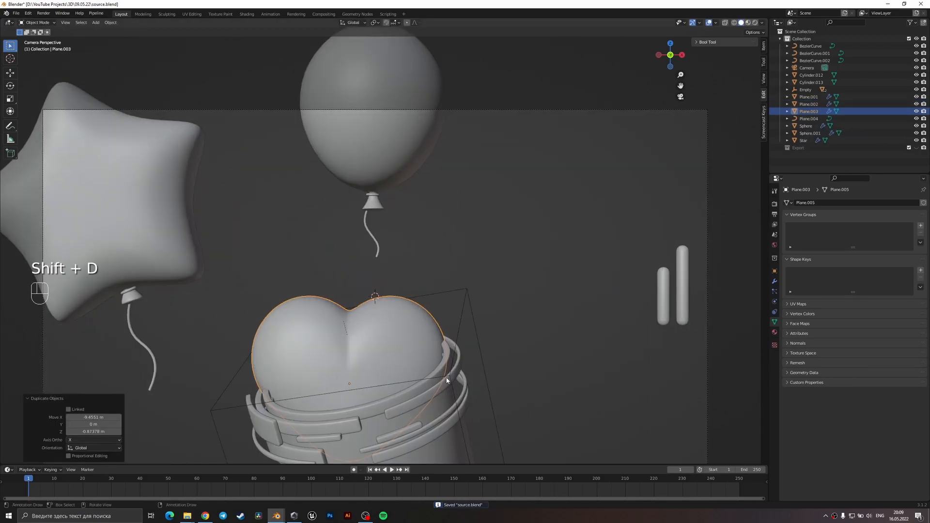
pyautogui.press('s')
pyautogui.click(382, 388)
# Rotate the heart copy about -28° around global Z and scale it to 0.661.
pyautogui.press('r')
pyautogui.press('z')
pyautogui.click(408, 404)
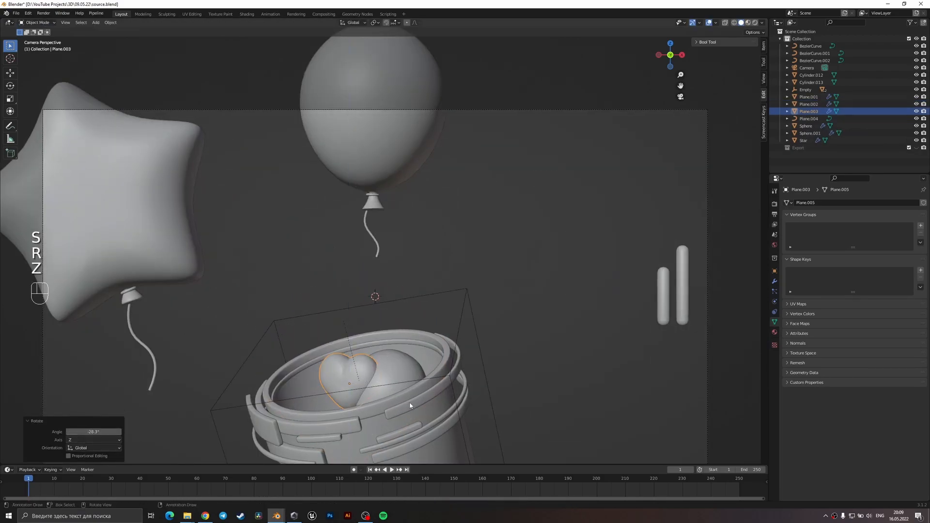
pyautogui.press('s')
pyautogui.click(389, 398)
# Tilt the small heart around its local X axis, shift it beside the balloon and turn it around Z.
pyautogui.press('r')
pyautogui.press('x')
pyautogui.press('x')
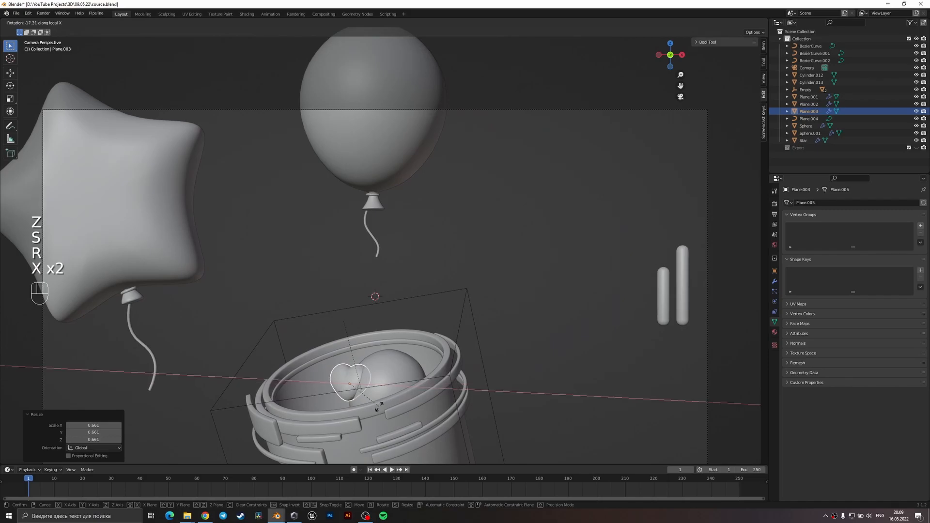
pyautogui.press('g')
pyautogui.press('r')
pyautogui.press('z')
pyautogui.click(381, 398)
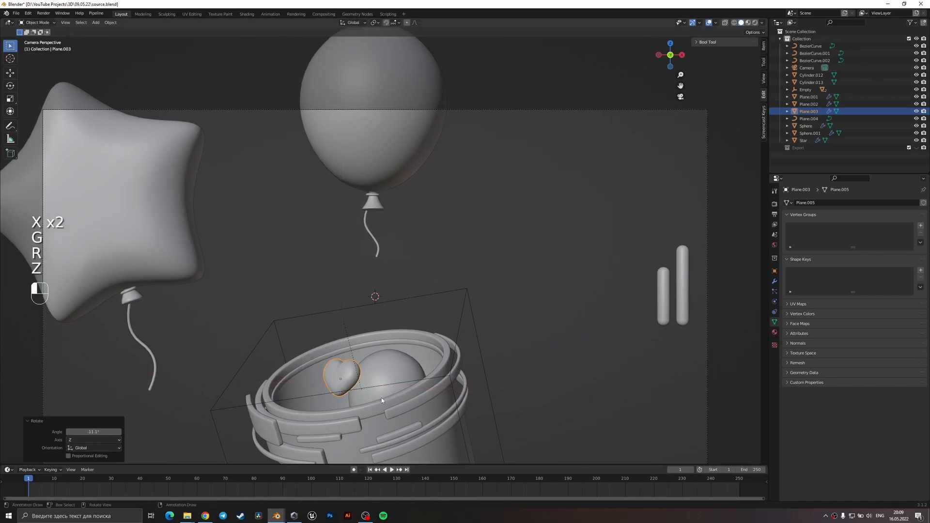
# Rotate the small heart about 19° around its local X axis and turn it around global Z to face the camera.
pyautogui.press('r')
pyautogui.press('x')
pyautogui.press('x')
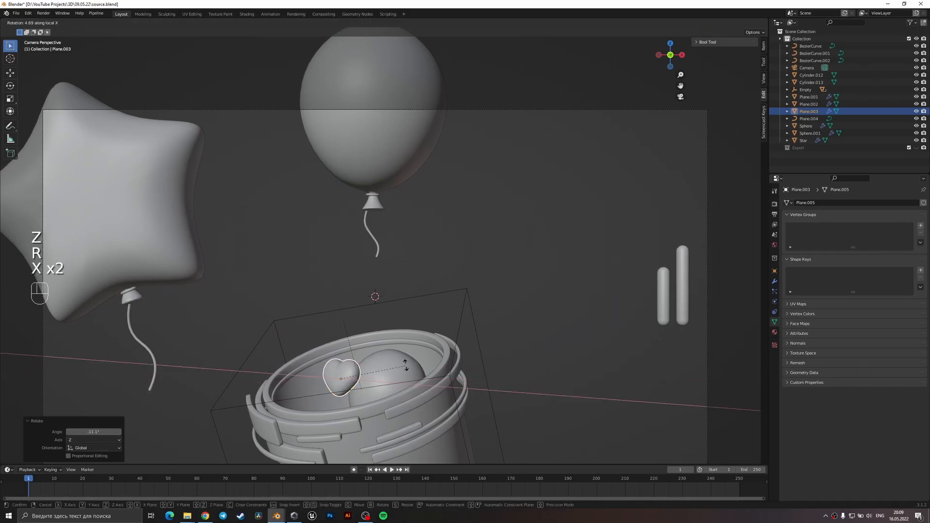
pyautogui.click(402, 348)
pyautogui.press('r')
pyautogui.press('z')
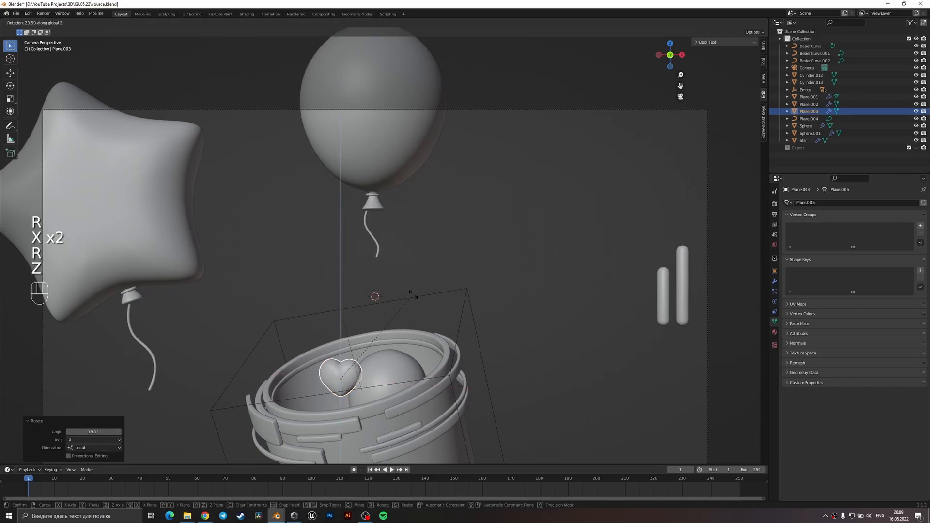
pyautogui.click(412, 297)
# Raise the small heart about 0.138 m, tilt it around local X and reposition it close to the balloon.
pyautogui.press('g')
pyautogui.click(408, 332)
pyautogui.press('r')
pyautogui.press('x')
pyautogui.press('x')
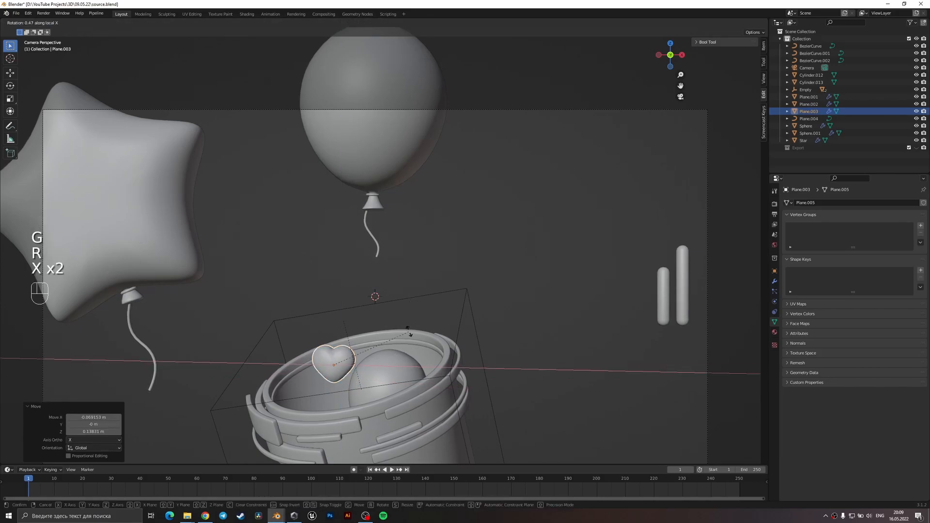
pyautogui.click(403, 306)
pyautogui.press('g')
pyautogui.click(409, 315)
# From above, move the small heart against the balloon inside the bucket, return to camera view and save the file.
pyautogui.moveTo(410, 319); pyautogui.dragTo(410, 358, button='middle')
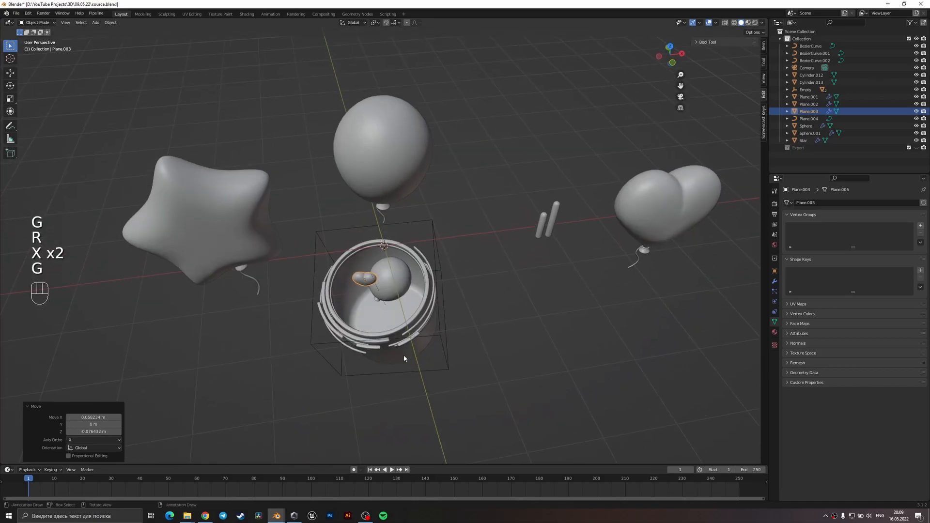
pyautogui.scroll(5, 397, 345)
pyautogui.scroll(-3, 385, 333)
pyautogui.press('g')
pyautogui.click(408, 347)
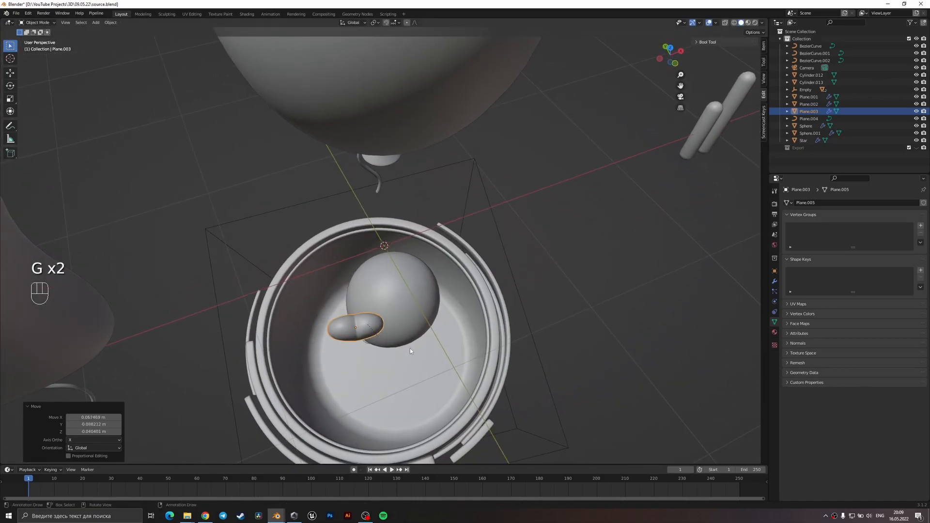
pyautogui.press('KP_0')
pyautogui.hotkey('ctrl', 's')
# Duplicate the small heart just below the original, then scale the copy down and rotate it around its local X axis.
pyautogui.hotkey('shift', 'd')
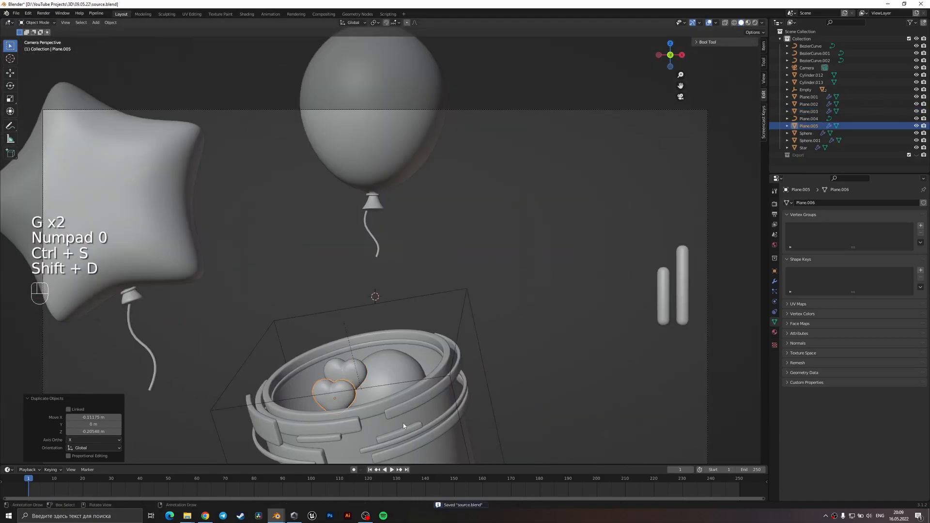
pyautogui.press('s')
pyautogui.click(368, 424)
pyautogui.press('x')
pyautogui.press('x')
pyautogui.click(390, 435)
# Move the smaller heart closer to the heart above it, shift it along the global Y axis and save the file.
pyautogui.press('g')
pyautogui.click(388, 435)
pyautogui.press('g')
pyautogui.press('y')
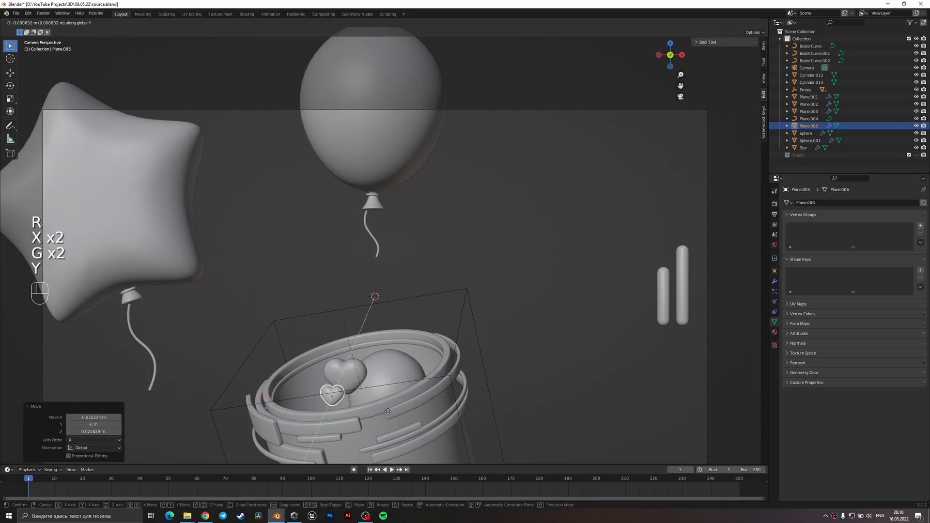
pyautogui.click(389, 401)
pyautogui.click(496, 391)
pyautogui.hotkey('ctrl', 's')
# Rotate the smaller heart around its local X axis, nudge it into place beneath the larger heart and save the file.
pyautogui.keyDown('shift'); pyautogui.moveTo(423, 403); pyautogui.dragTo(435, 359, button='middle'); pyautogui.keyUp('shift')
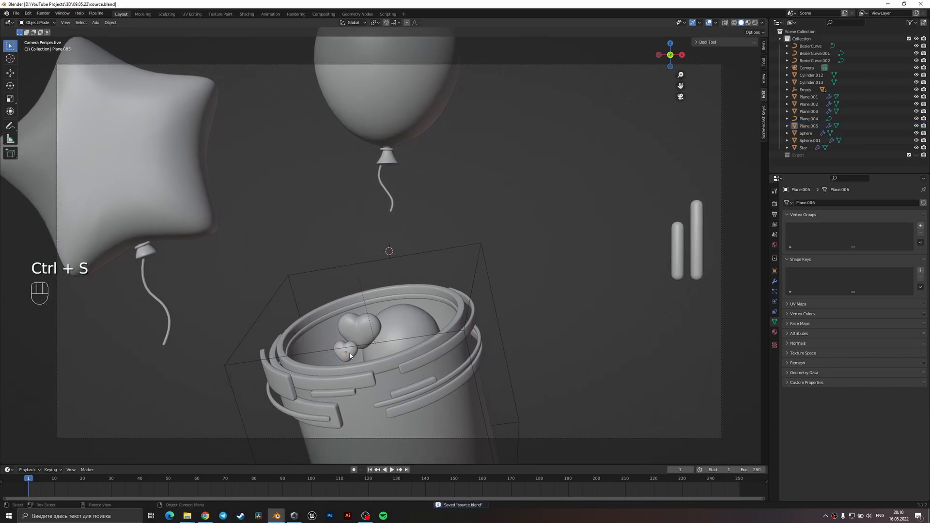
pyautogui.click(350, 355)
pyautogui.press('r')
pyautogui.press('x')
pyautogui.press('x')
pyautogui.click(373, 361)
pyautogui.press('g')
pyautogui.click(377, 362)
pyautogui.click(561, 330)
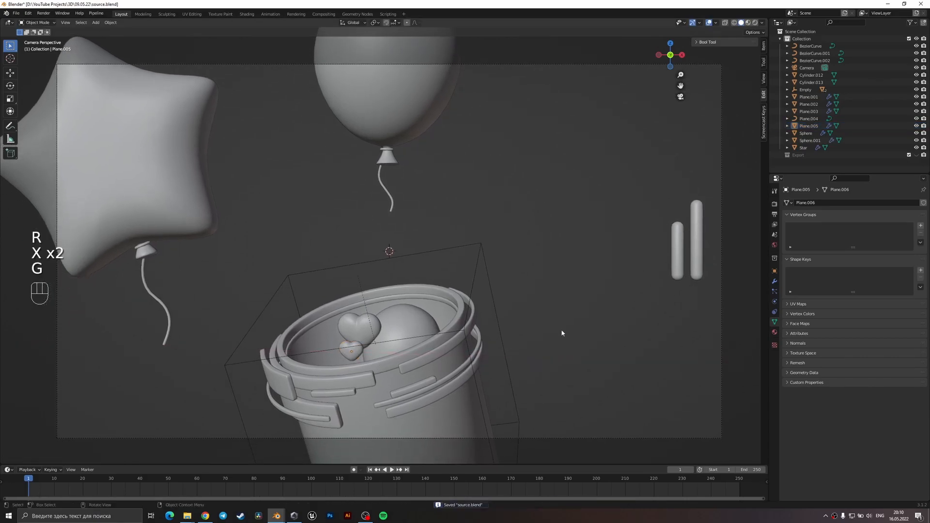
pyautogui.hotkey('ctrl', 's')
# Rotate each of the two small hearts in the bucket individually in camera view and save the file.
pyautogui.click(357, 353)
pyautogui.click(361, 332)
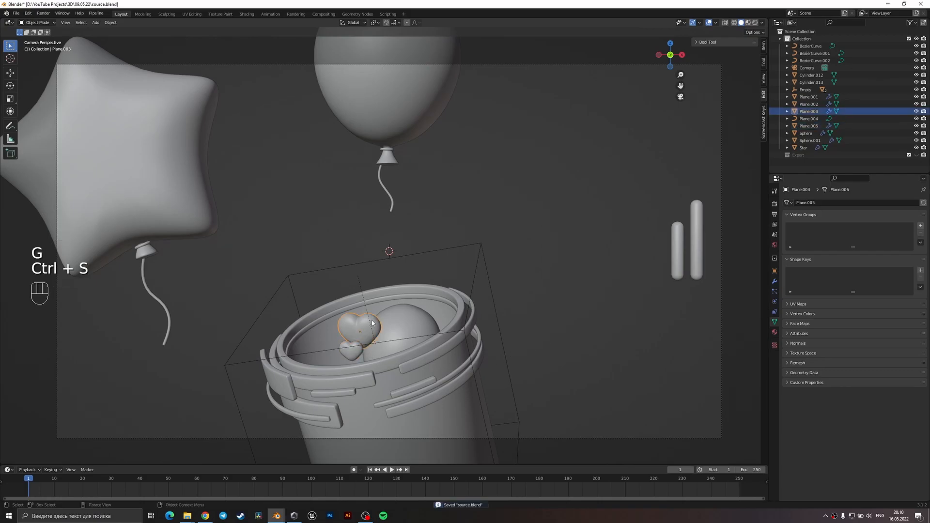
pyautogui.press('r')
pyautogui.click(427, 334)
pyautogui.click(354, 351)
pyautogui.press('r')
pyautogui.click(513, 329)
pyautogui.hotkey('ctrl', 's')
pyautogui.click(525, 325)
pyautogui.scroll(-2, 441, 338)
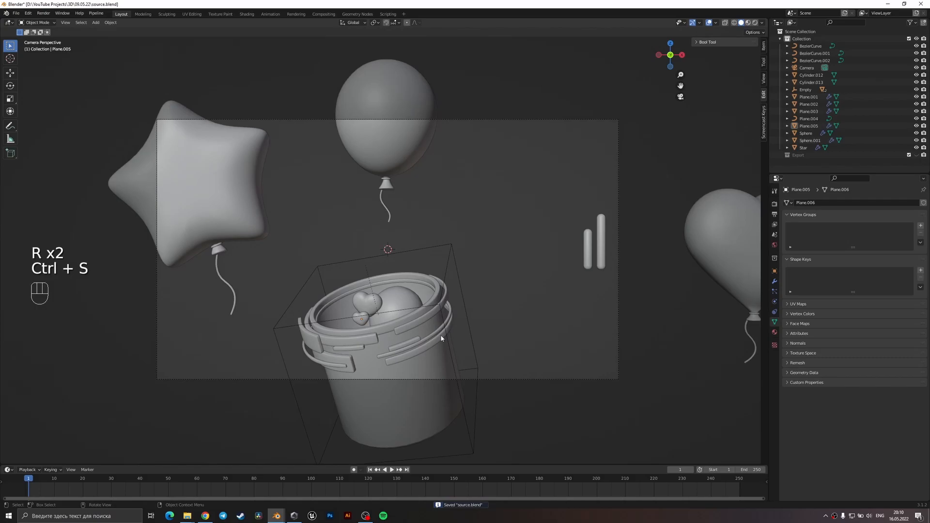
pyautogui.scroll(-2, 424, 354)
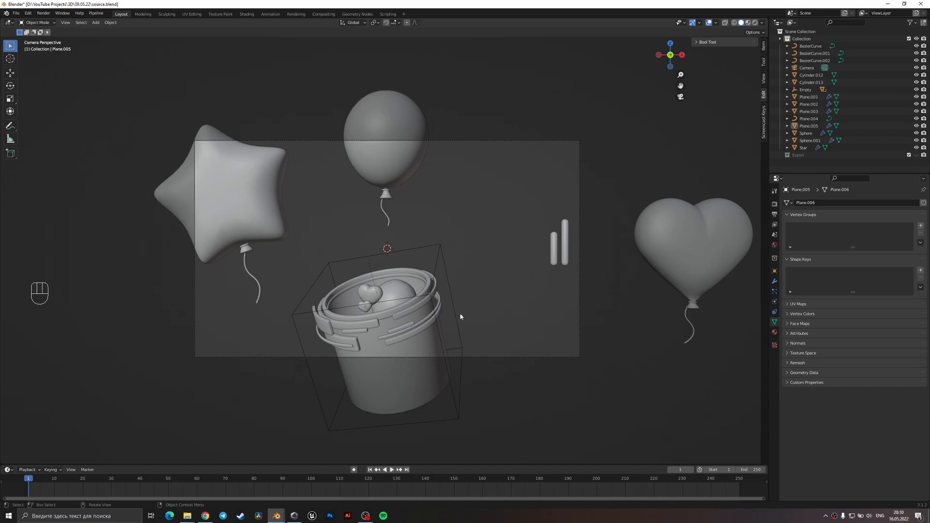
# Duplicate the large heart balloon with its string, place the copy above the bucket and scale it to about 0.62.
pyautogui.moveTo(686, 286); pyautogui.dragTo(686, 287)
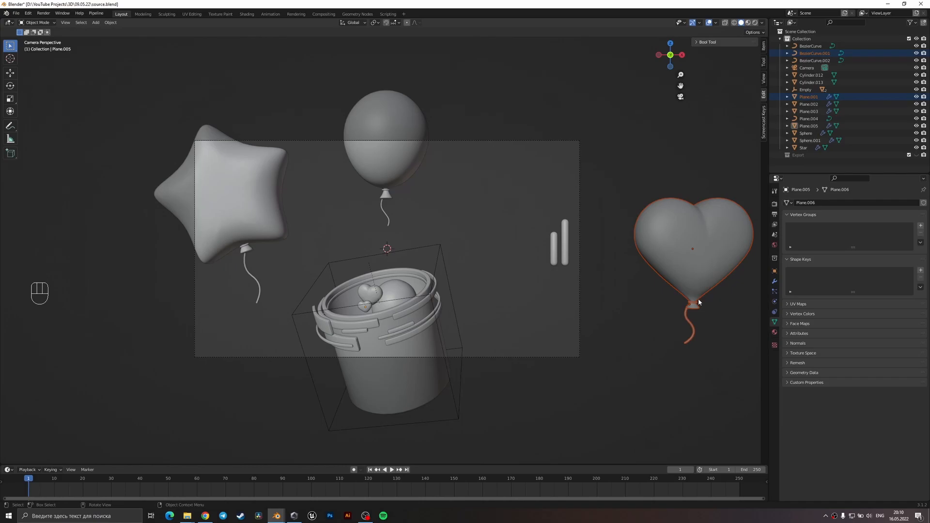
pyautogui.hotkey('shift', 'd')
pyautogui.click(379, 298)
pyautogui.press('s')
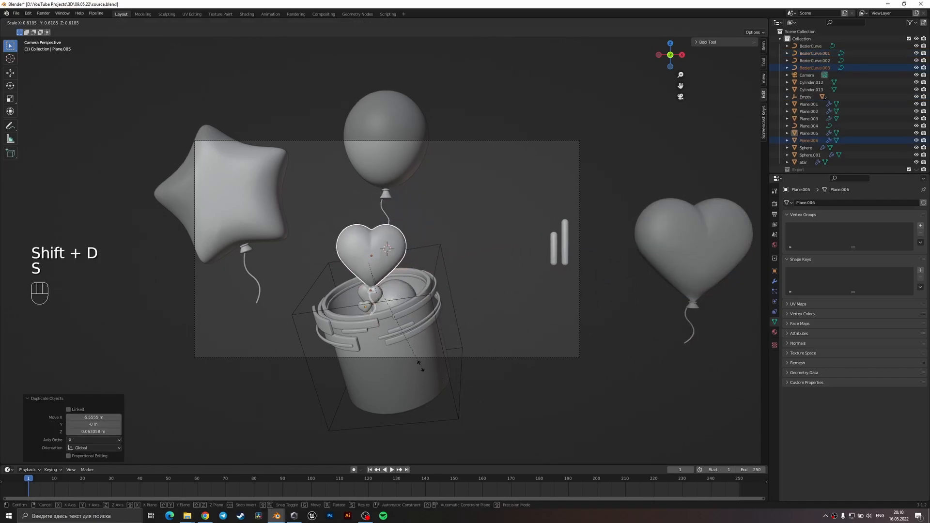
# Move the copied heart balloon to the bucket's left rim and tilt it outwards about 25° in the view plane.
pyautogui.press('r')
pyautogui.press('g')
pyautogui.click(408, 335)
pyautogui.moveTo(409, 335); pyautogui.dragTo(415, 356, button='middle')
pyautogui.press('r')
pyautogui.click(409, 297)
# From above and from a perspective angle, move the copied heart balloon so its string sits inside the bucket's left rim.
pyautogui.press('KP_7')
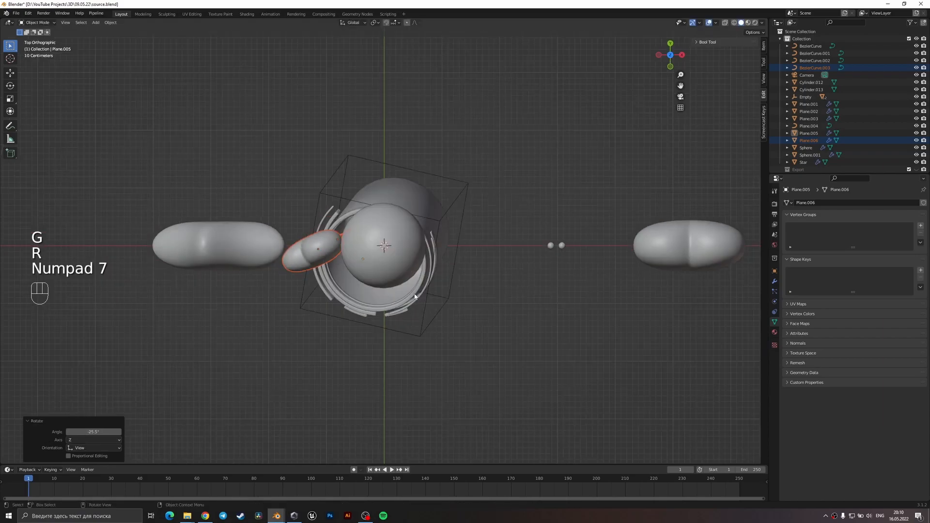
pyautogui.press('g')
pyautogui.click(425, 303)
pyautogui.moveTo(425, 303); pyautogui.dragTo(461, 234, button='middle')
pyautogui.press('g')
pyautogui.click(420, 205)
pyautogui.press('g')
pyautogui.click(462, 233)
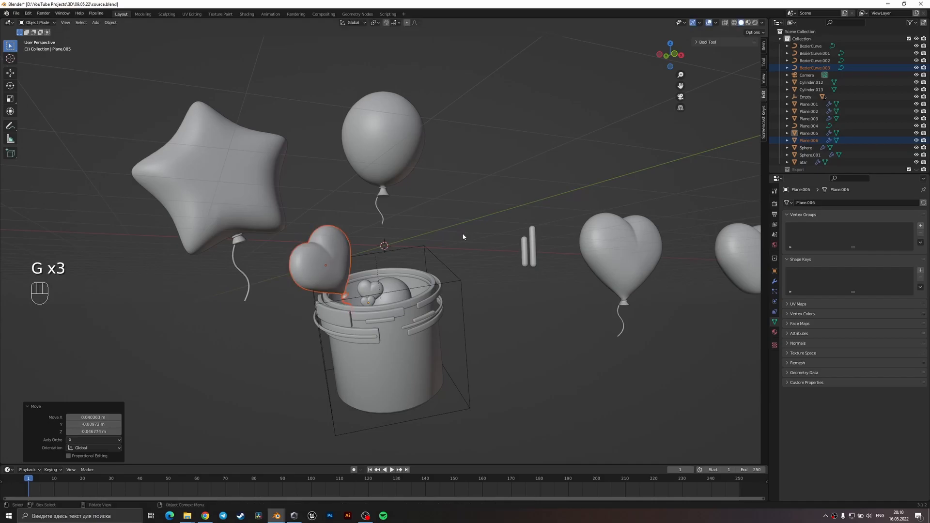
# In camera view, rotate and raise the copied heart balloon, then turn it around the global Z axis.
pyautogui.press('KP_0')
pyautogui.press('r')
pyautogui.click(483, 254)
pyautogui.press('g')
pyautogui.click(484, 258)
pyautogui.press('r')
pyautogui.press('z')
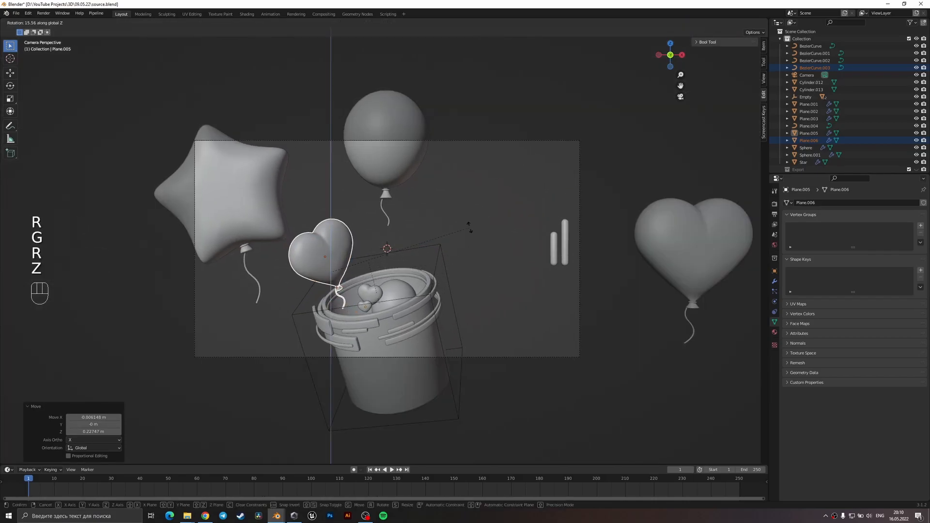
pyautogui.click(466, 251)
# Fine-tune the copied heart balloon's position above the bucket's left rim and save the file.
pyautogui.press('g')
pyautogui.click(466, 261)
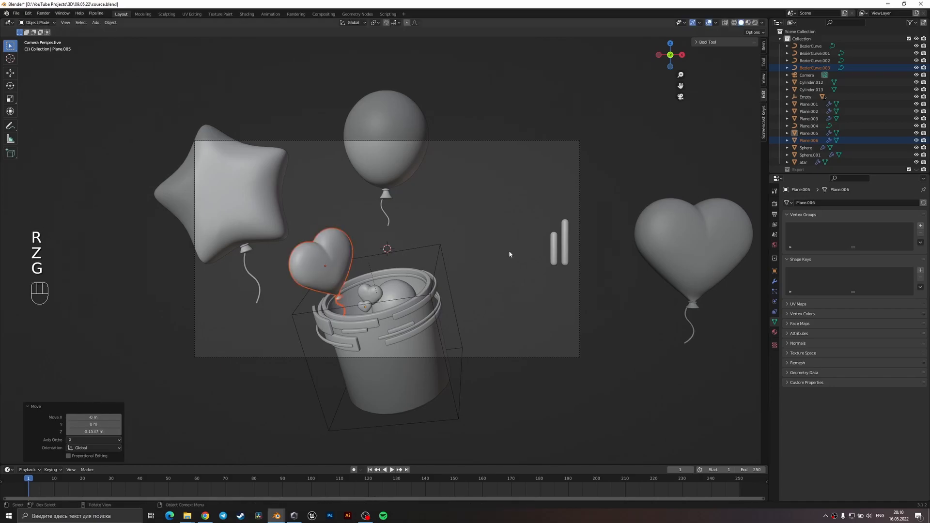
pyautogui.press('g')
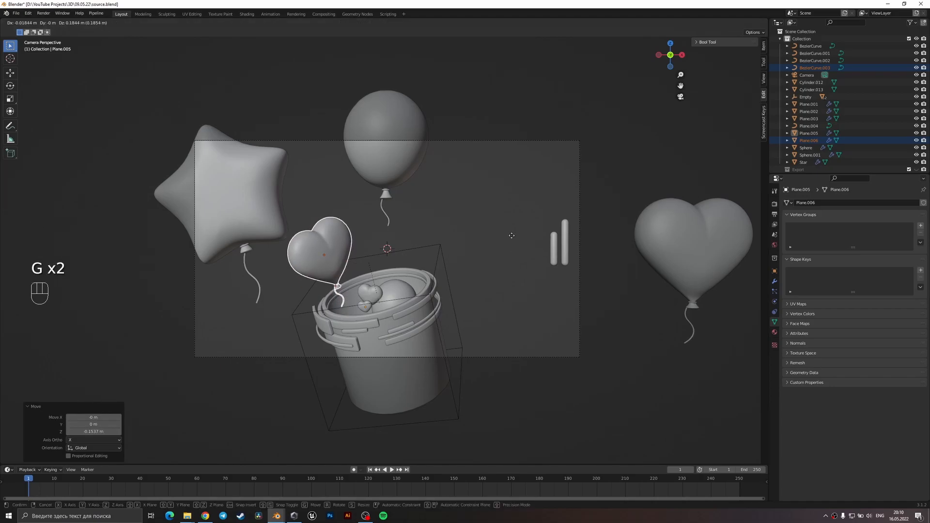
pyautogui.rightClick(508, 231)
pyautogui.hotkey('ctrl', 's')
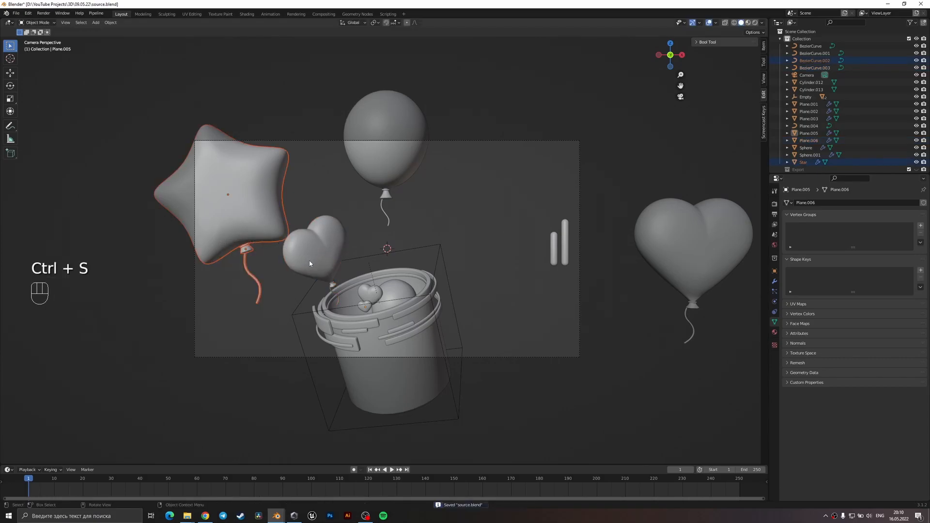
# Move the star balloon with its string towards the bucket and scale it to 0.777.
pyautogui.press('g')
pyautogui.click(369, 290)
pyautogui.press('s')
pyautogui.click(355, 292)
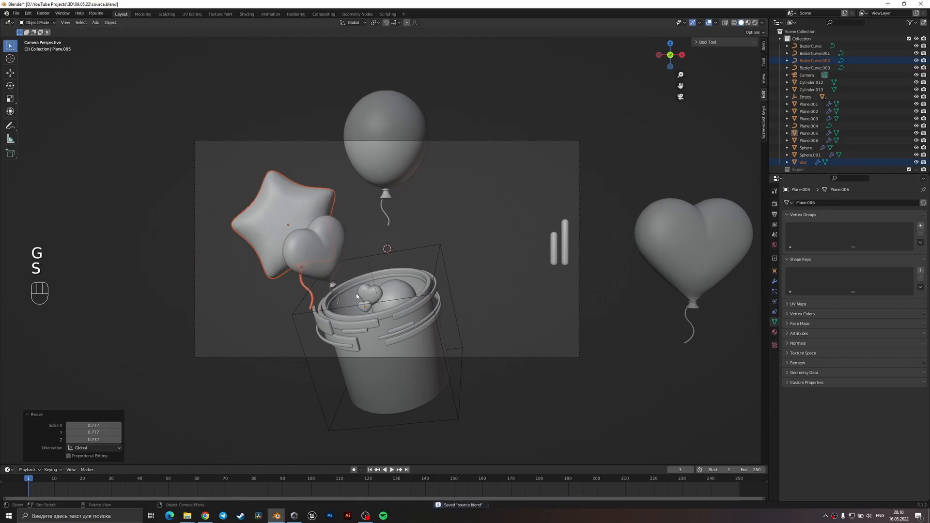
# From above, move the star balloon about 1.38 m along X and 0.86 m towards the camera, then return to camera view.
pyautogui.press('KP_7')
pyautogui.press('g')
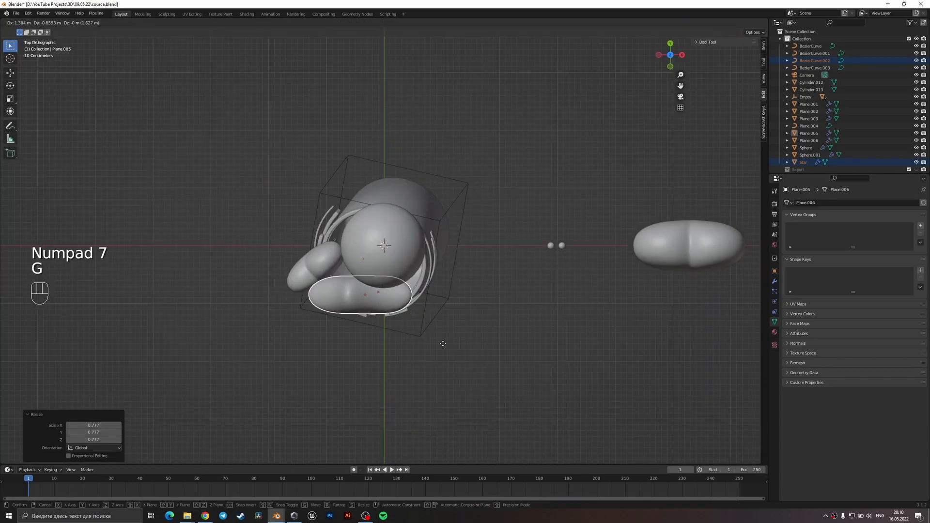
pyautogui.click(446, 318)
pyautogui.press('KP_1')
pyautogui.press('KP_0')
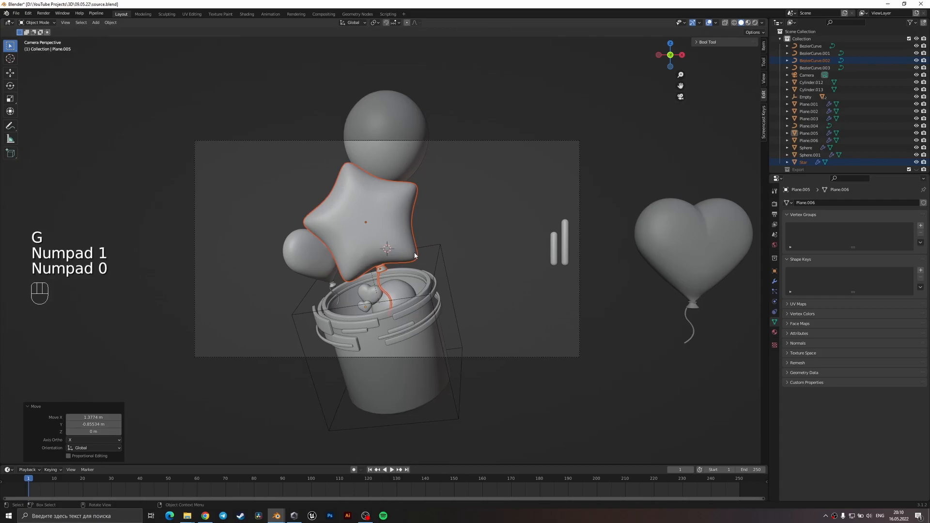
# Tilt the star balloon about 13°, shift it left above the bucket's rim and turn it around the global Z axis.
pyautogui.press('r')
pyautogui.click(428, 252)
pyautogui.press('g')
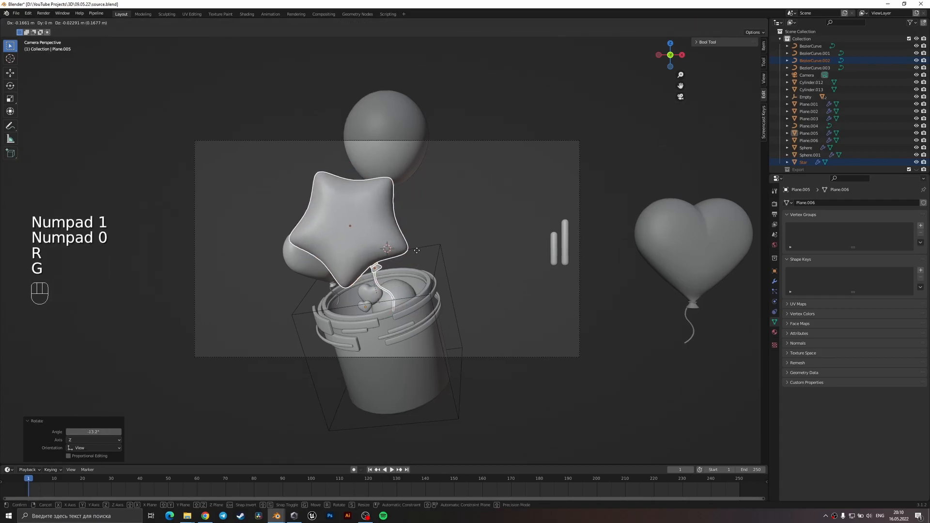
pyautogui.click(397, 258)
pyautogui.press('r')
pyautogui.press('z')
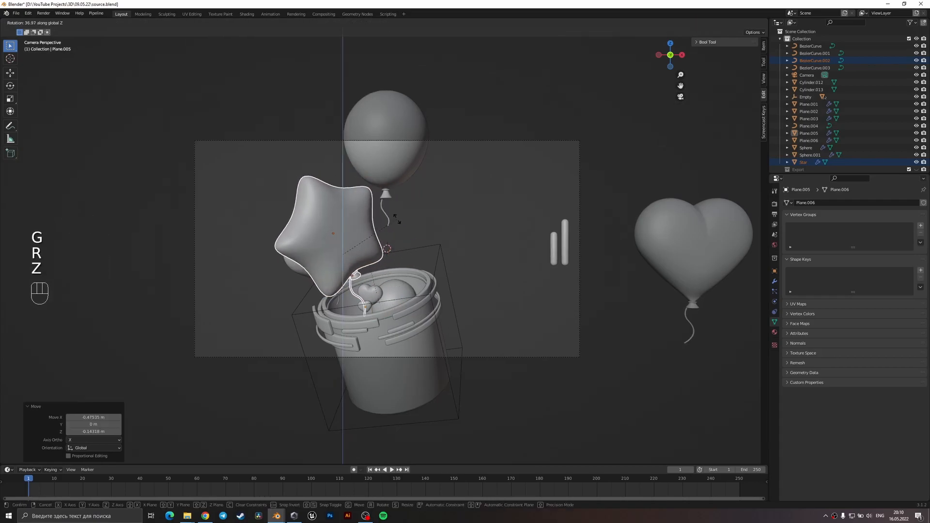
pyautogui.click(396, 220)
# Rotate the star balloon a further 4.77° or so in camera view and raise it about 0.04 m.
pyautogui.press('r')
pyautogui.click(402, 225)
pyautogui.press('g')
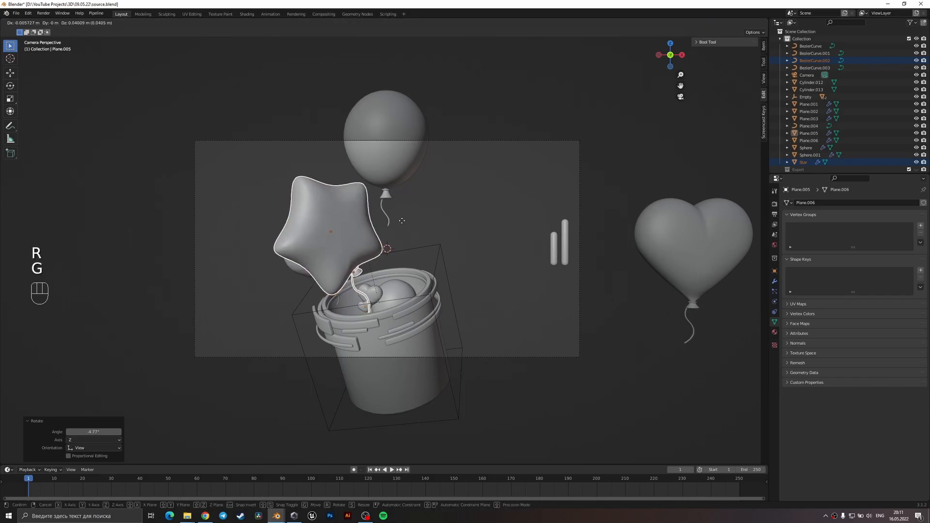
pyautogui.click(400, 228)
# Select the bucket's heart balloon together with its string, then rotate it slightly and lower it in camera view.
pyautogui.moveTo(401, 228); pyautogui.dragTo(414, 287, button='middle')
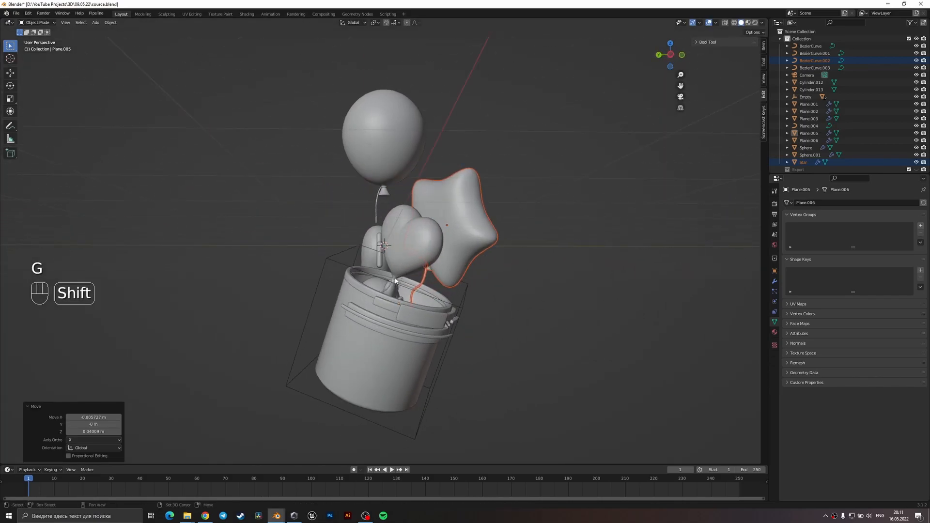
pyautogui.click(395, 280)
pyautogui.keyDown('shift'); pyautogui.click(393, 281); pyautogui.keyUp('shift')
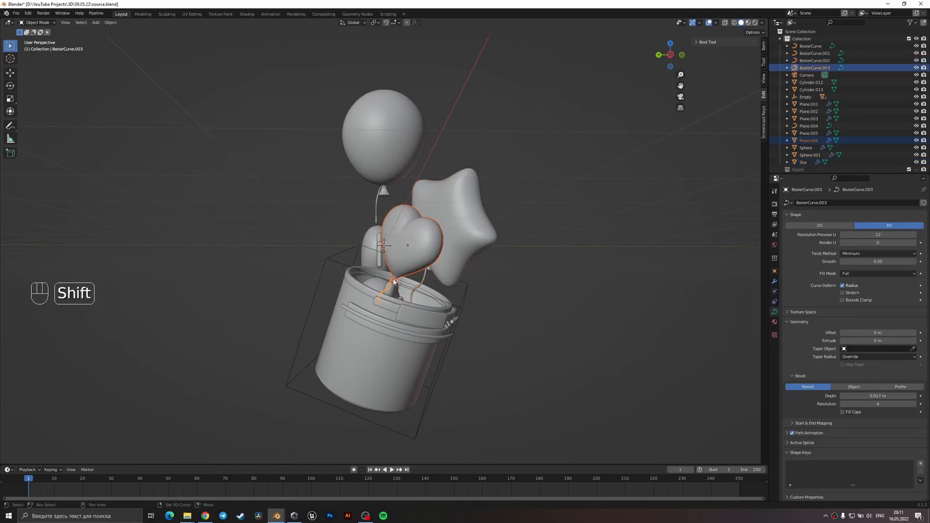
pyautogui.press('KP_0')
pyautogui.press('r')
pyautogui.press('g')
pyautogui.click(411, 284)
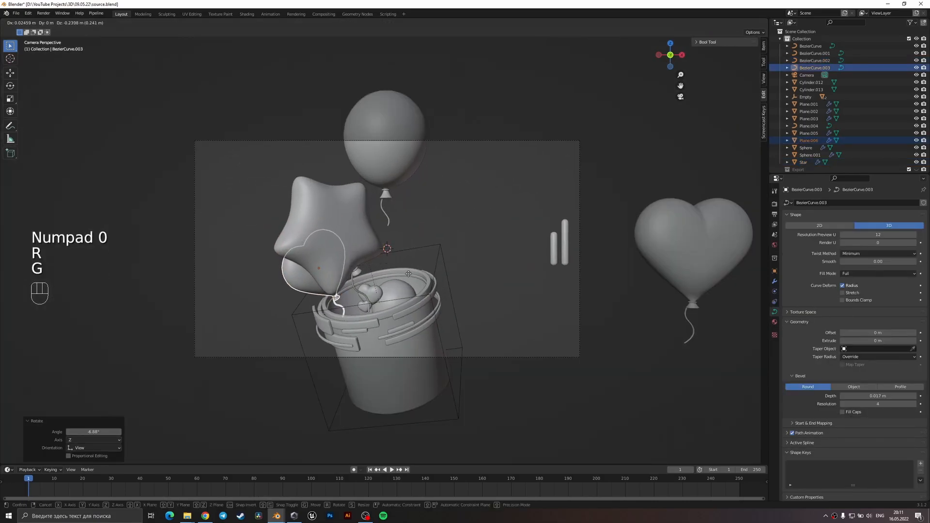
# Rotate the heart balloon again, shift it right behind the star and raise it about 0.04 m.
pyautogui.press('r')
pyautogui.press('g')
pyautogui.click(410, 280)
pyautogui.press('g')
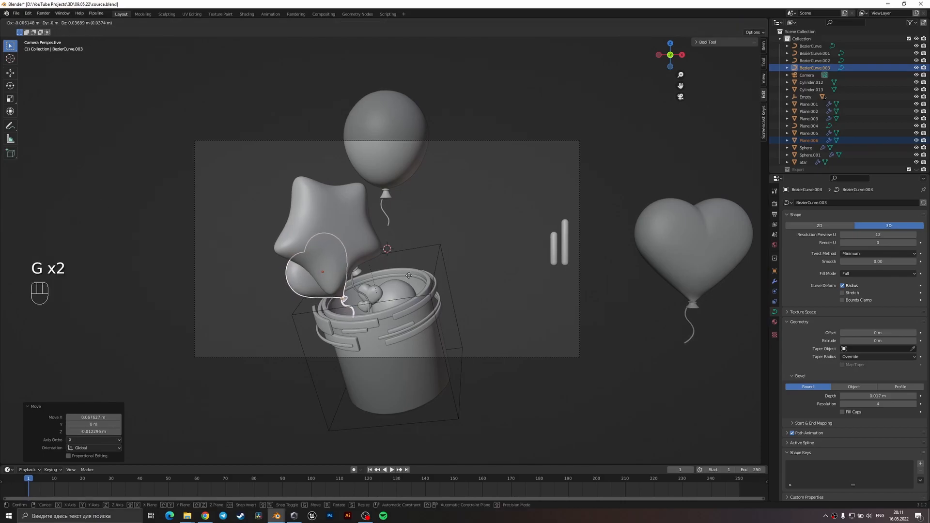
pyautogui.click(409, 275)
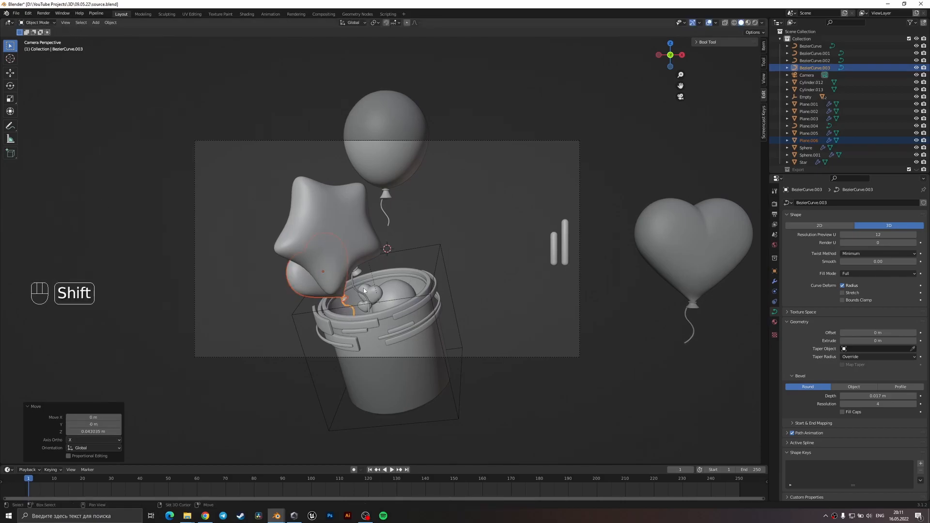
# Select the star and heart balloons with their strings, raise them together about 0.11 m and rotate them slightly.
pyautogui.keyDown('shift'); pyautogui.click(353, 281); pyautogui.keyUp('shift')
pyautogui.keyDown('shift'); pyautogui.click(351, 248); pyautogui.keyUp('shift')
pyautogui.press('g')
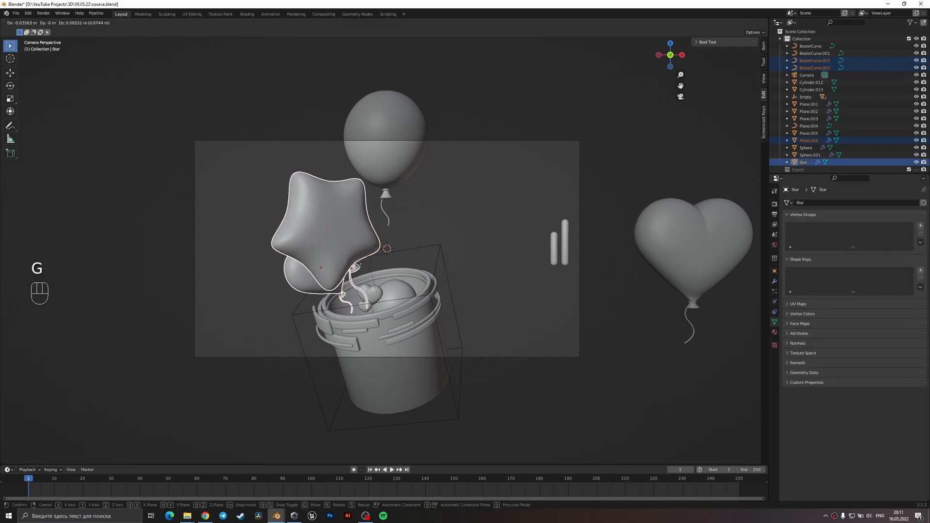
pyautogui.click(378, 271)
pyautogui.press('r')
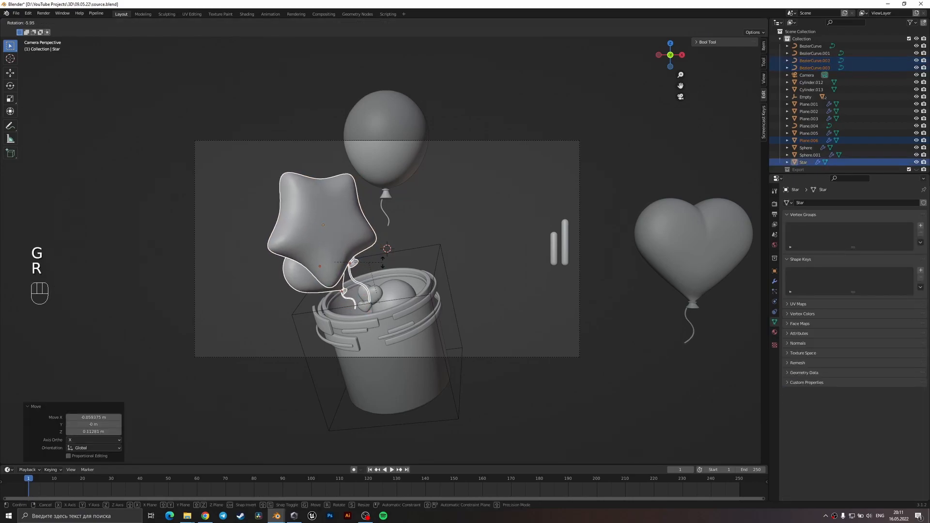
pyautogui.click(382, 268)
# Scale the star balloon and its string to 0.921.
pyautogui.click(359, 267)
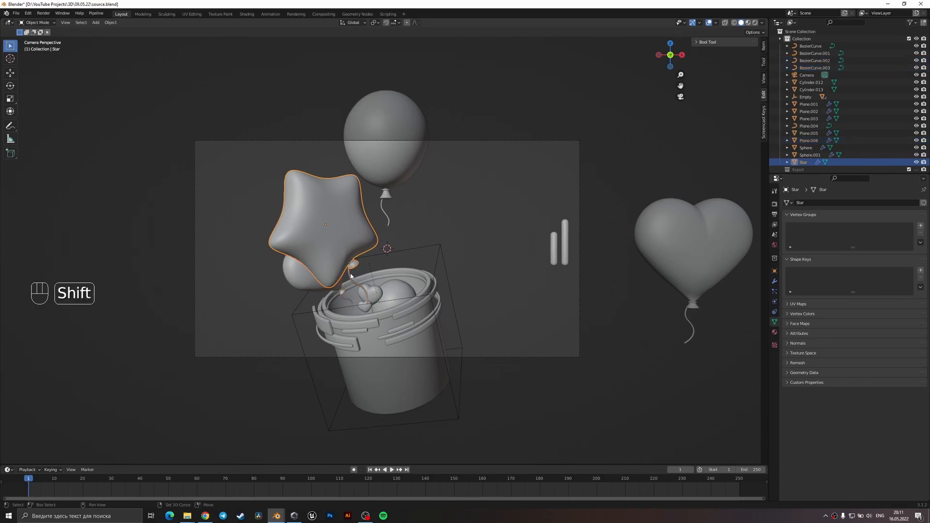
pyautogui.keyDown('shift'); pyautogui.click(351, 275); pyautogui.keyUp('shift')
pyautogui.press('s')
pyautogui.click(349, 301)
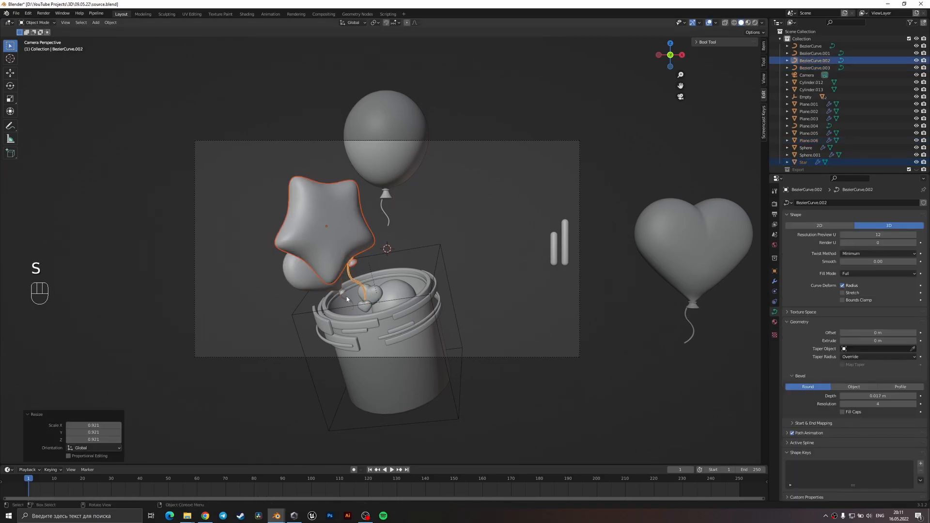
# Scale the bucket's heart balloon and string to 0.862, lower it slightly towards the rim and save the file.
pyautogui.click(340, 291)
pyautogui.keyDown('shift'); pyautogui.click(346, 298); pyautogui.keyUp('shift')
pyautogui.press('s')
pyautogui.click(388, 321)
pyautogui.press('g')
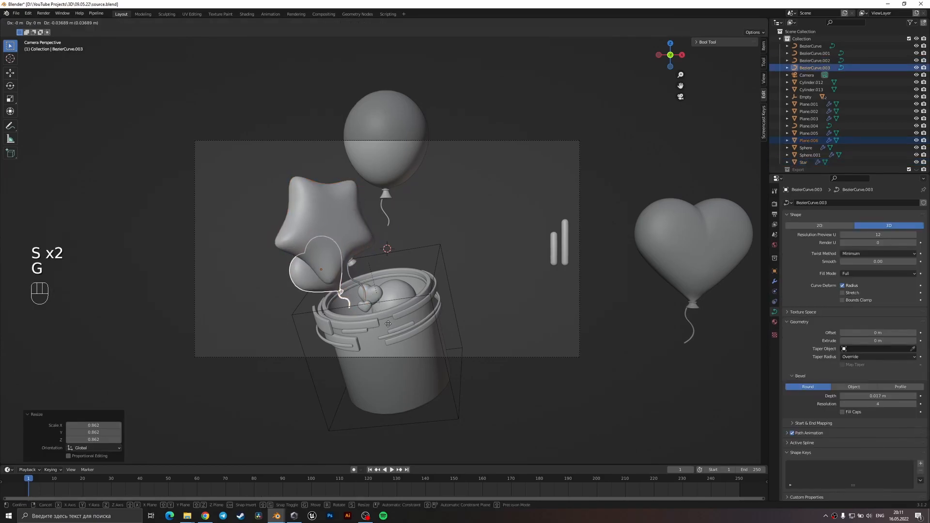
pyautogui.click(388, 323)
pyautogui.click(440, 269)
pyautogui.hotkey('ctrl', 's')
pyautogui.click(468, 269)
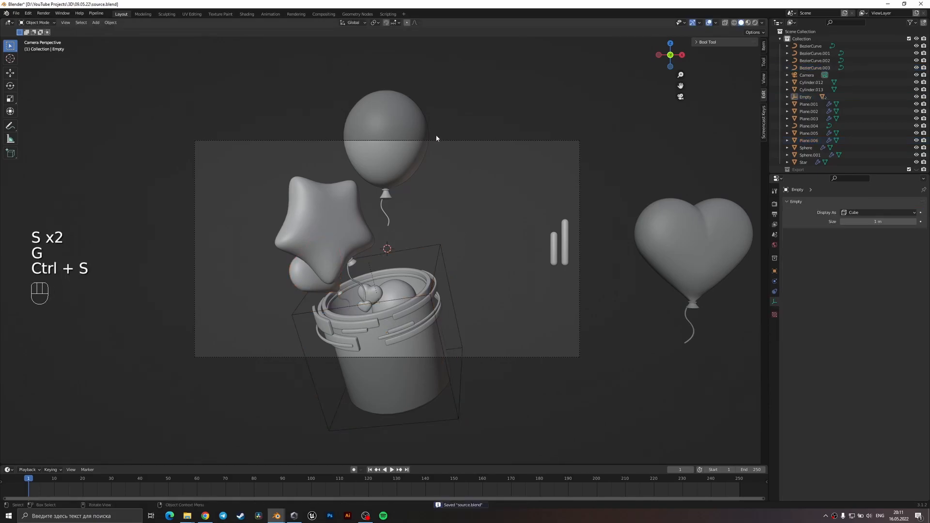
# Move the camera back about 0.47 m along global Y, raise it about 0.05 m and save the file.
pyautogui.click(580, 313)
pyautogui.press('g')
pyautogui.press('y')
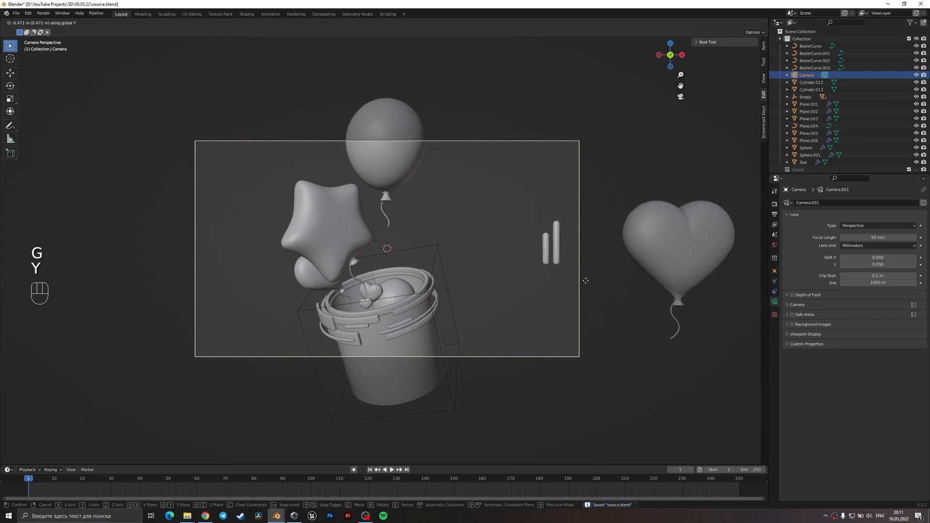
pyautogui.click(586, 282)
pyautogui.press('g')
pyautogui.press('z')
pyautogui.click(557, 346)
pyautogui.hotkey('ctrl', 's')
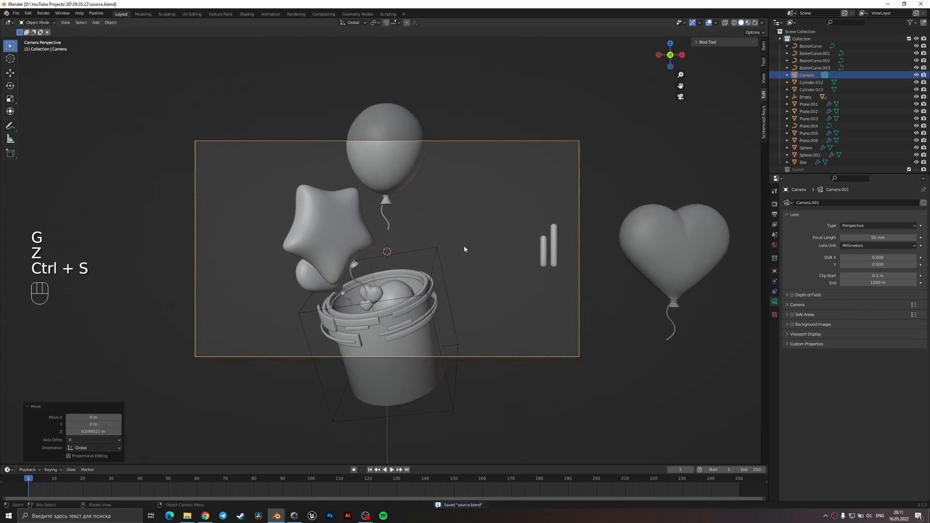
# Scale down the round balloon and its string, lower it into the bucket, enlarge it by 1.117 and tilt it about 19°.
pyautogui.moveTo(440, 237); pyautogui.dragTo(366, 174)
pyautogui.moveTo(430, 216); pyautogui.dragTo(375, 176)
pyautogui.press('s')
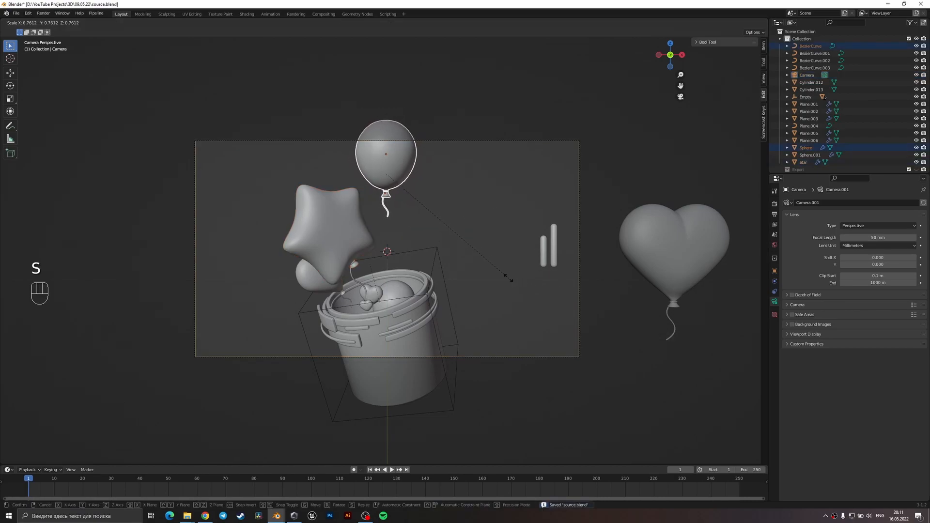
pyautogui.click(482, 267)
pyautogui.press('g')
pyautogui.click(500, 344)
pyautogui.press('s')
pyautogui.click(471, 232)
pyautogui.press('r')
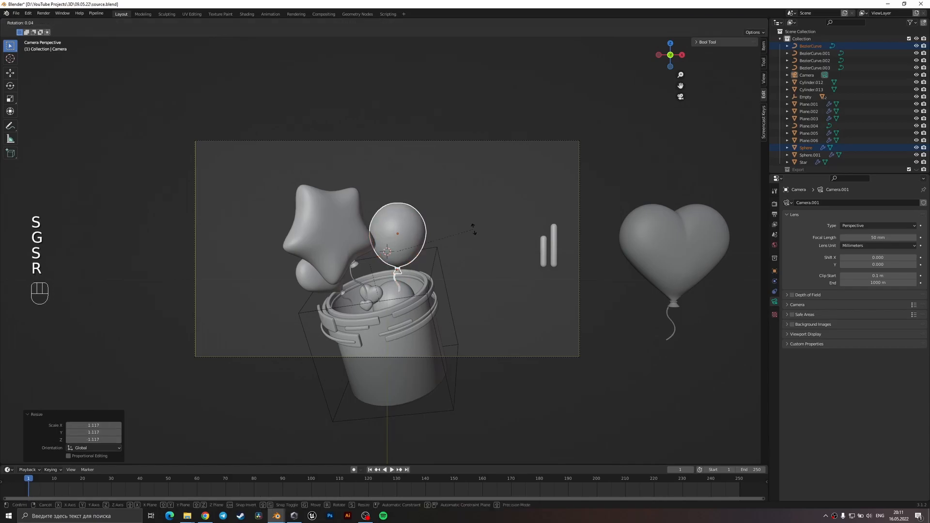
pyautogui.click(510, 259)
# Rotate the round balloon and string about 4.3° in the top view and scale them to about 0.97.
pyautogui.moveTo(510, 256); pyautogui.dragTo(495, 309, button='middle')
pyautogui.press('KP_7')
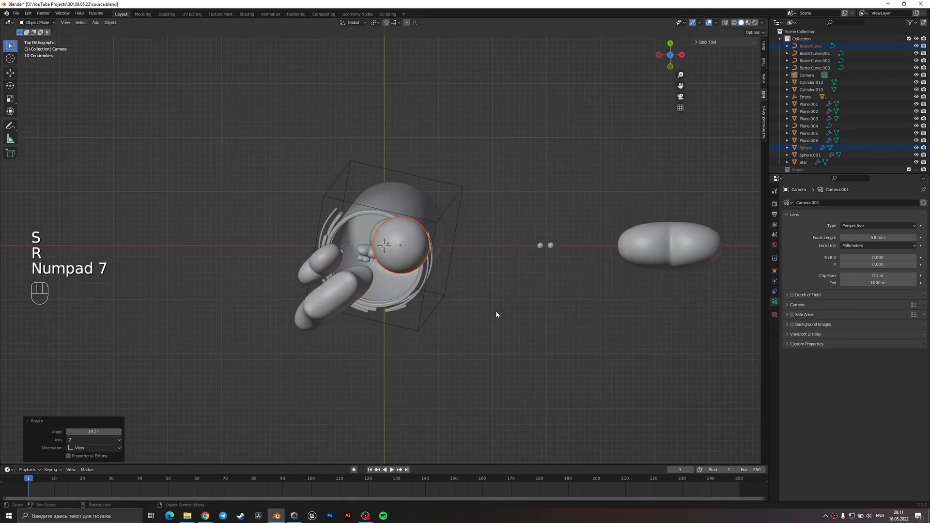
pyautogui.press('r')
pyautogui.click(499, 295)
pyautogui.press('s')
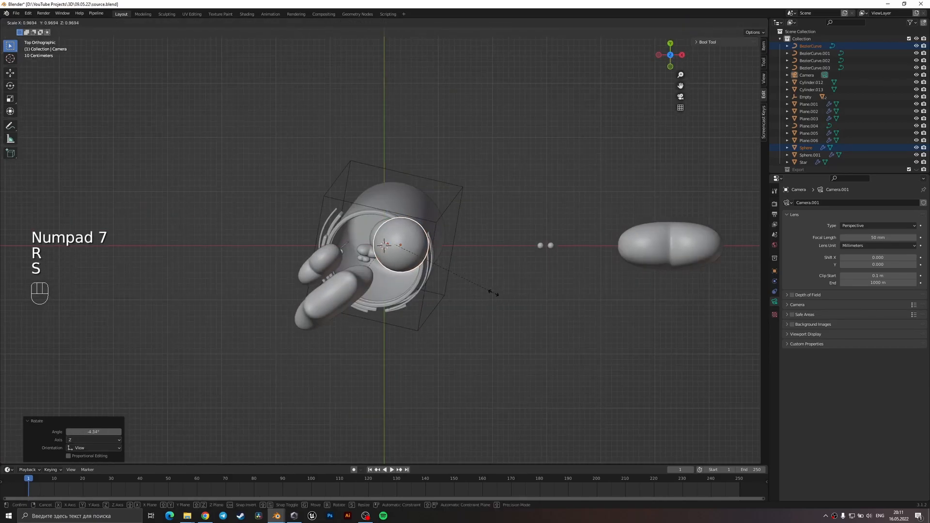
pyautogui.click(490, 295)
# Tilt the round balloon and string about 10.7°, turn them back about 4.3°, and place them just above the bucket's rim in camera view.
pyautogui.press('KP_0')
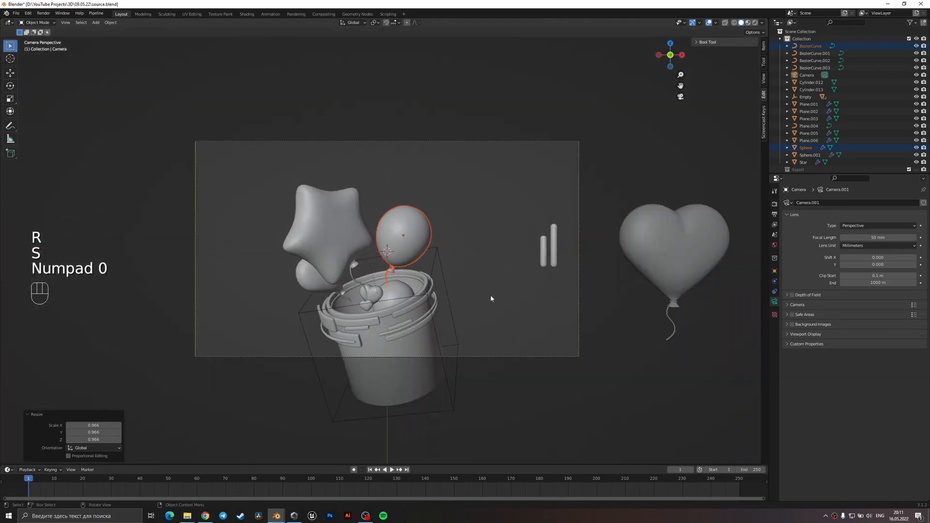
pyautogui.scroll(4, 491, 298)
pyautogui.press('r')
pyautogui.click(571, 336)
pyautogui.press('g')
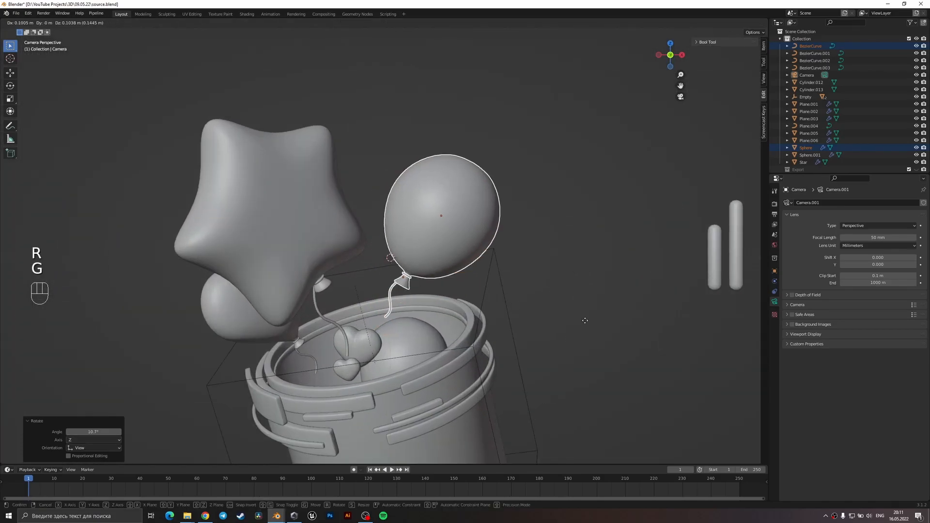
pyautogui.click(582, 321)
pyautogui.press('r')
pyautogui.click(588, 297)
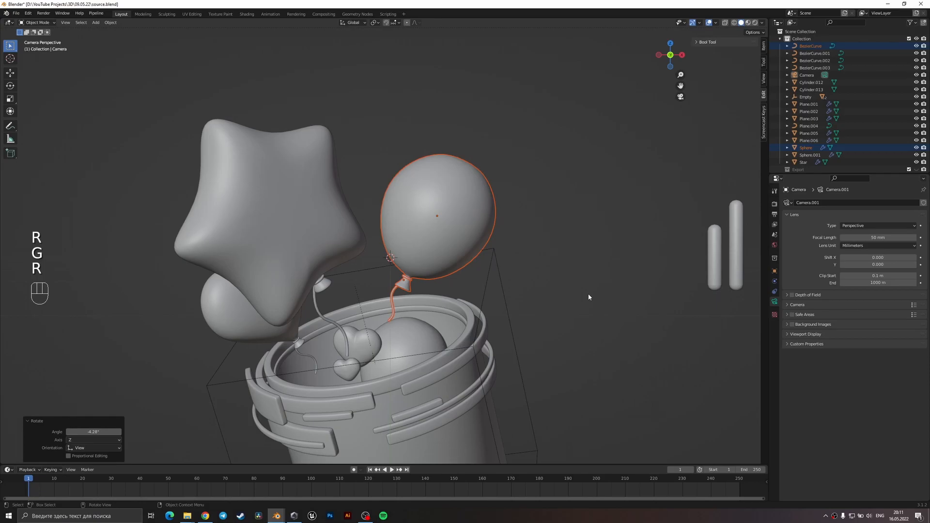
pyautogui.press('g')
pyautogui.click(566, 314)
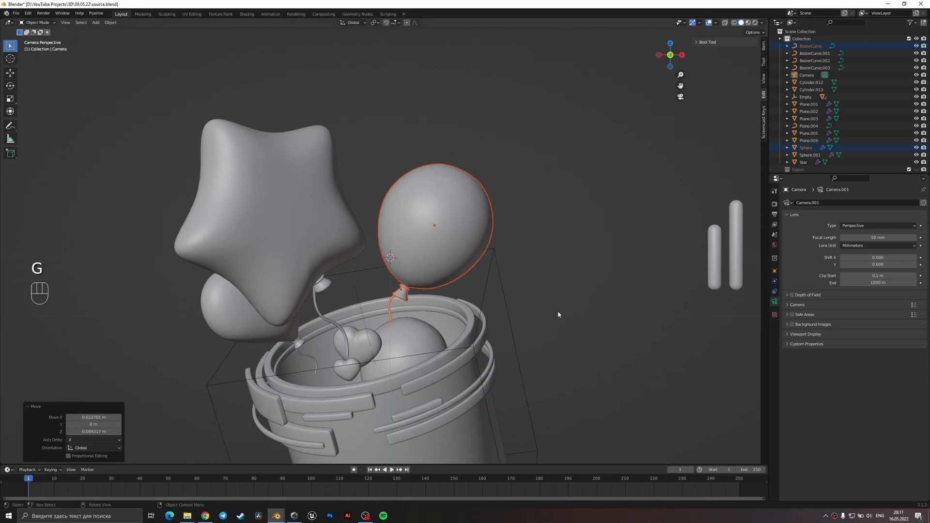
# Tilt the star balloon and string about 12.4°, shift them down slightly, and turn them about 10.4° around global Z.
pyautogui.click(320, 306)
pyautogui.click(315, 248)
pyautogui.press('r')
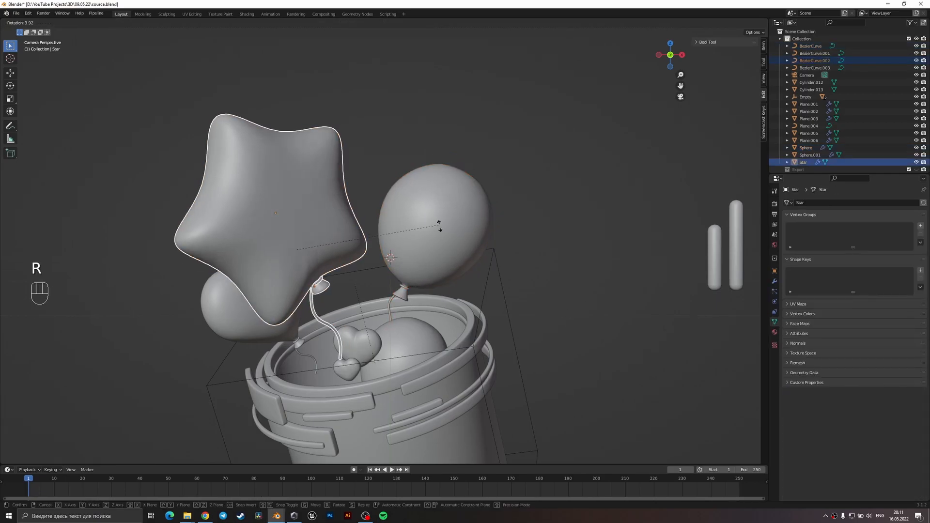
pyautogui.click(426, 269)
pyautogui.press('g')
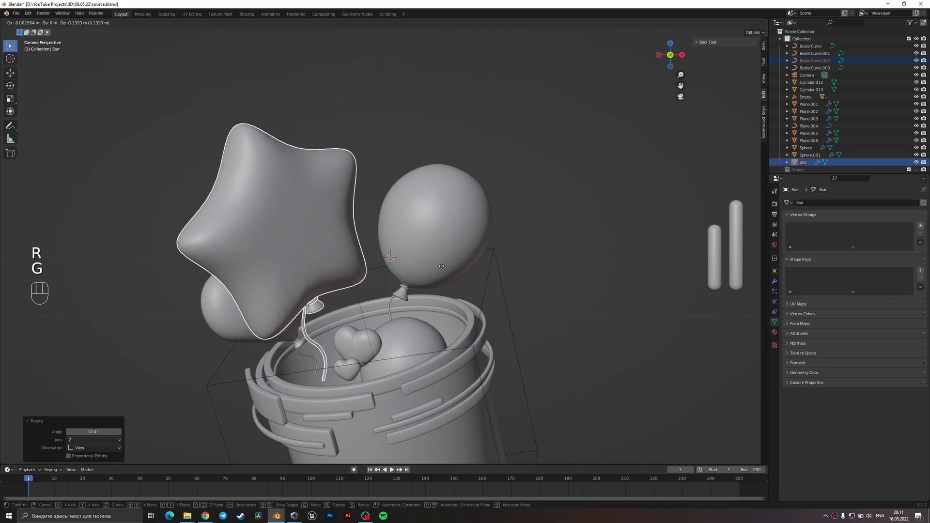
pyautogui.click(433, 275)
pyautogui.press('r')
pyautogui.press('z')
pyautogui.click(440, 277)
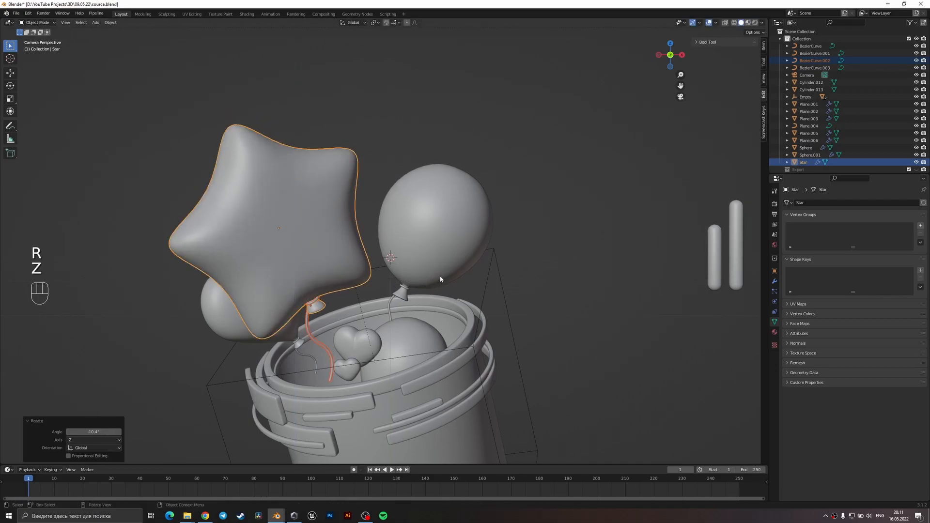
# Tilt the star balloon and string another 4.5° and lower them about 0.13 m towards the bucket.
pyautogui.press('r')
pyautogui.click(477, 263)
pyautogui.press('g')
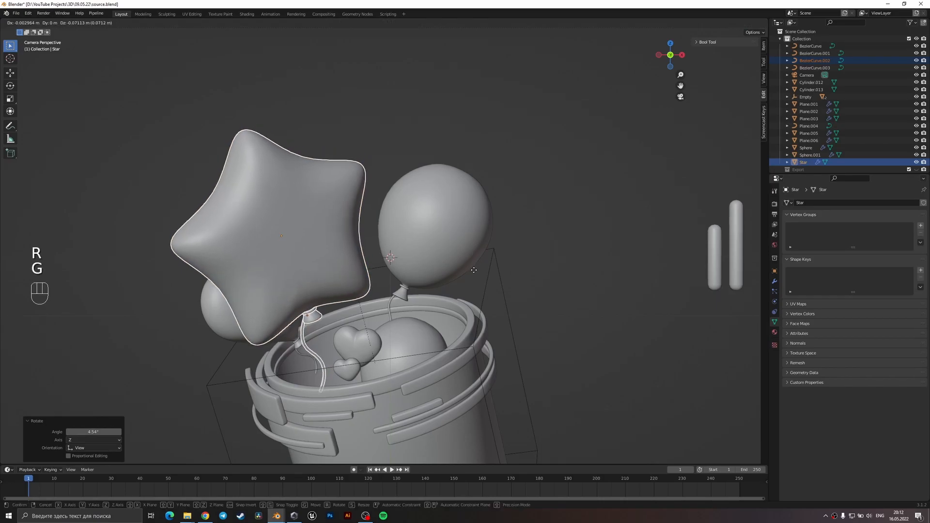
pyautogui.click(476, 279)
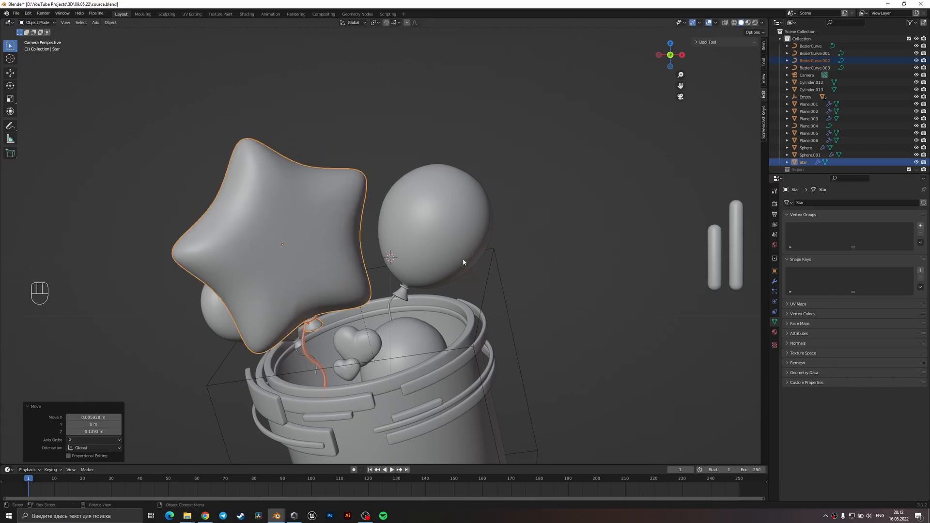
pyautogui.press('g')
pyautogui.click(491, 262)
# Turn the star balloon and string about 8.5° around global Z.
pyautogui.press('r')
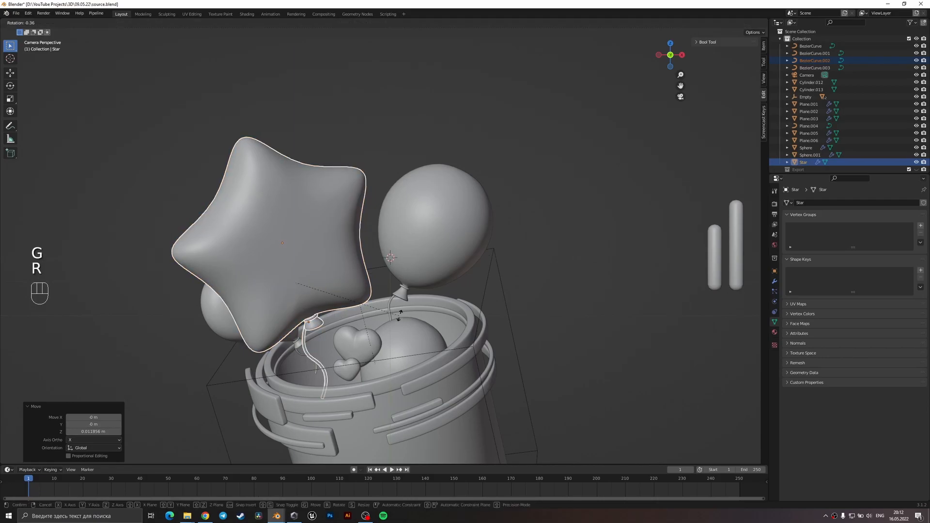
pyautogui.press('z')
pyautogui.click(401, 304)
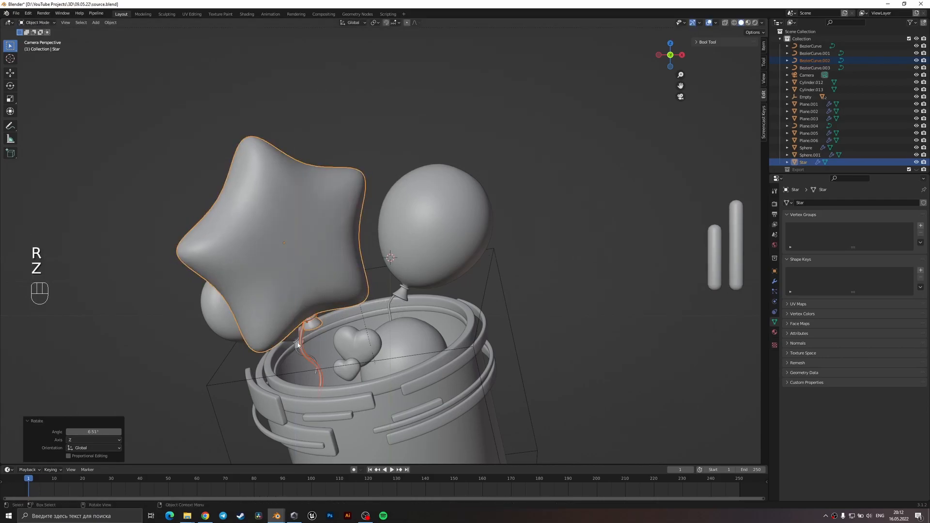
# Move the bucket's heart balloon and string behind the star balloon and adjust their scale.
pyautogui.click(298, 345)
pyautogui.keyDown('shift'); pyautogui.click(299, 326); pyautogui.keyUp('shift')
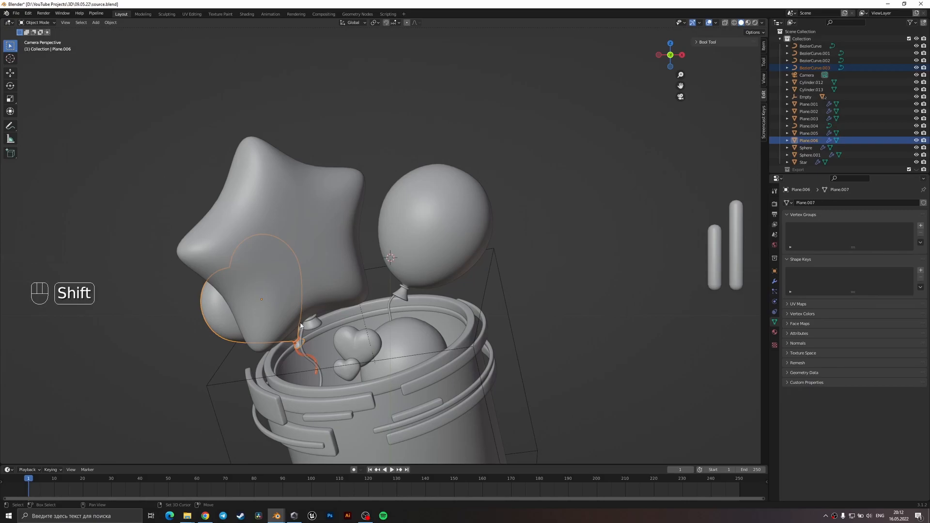
pyautogui.press('g')
pyautogui.click(292, 320)
pyautogui.press('s')
pyautogui.click(337, 314)
pyautogui.press('g')
pyautogui.click(338, 315)
# Rotate the heart balloon and string slightly and place them further out, so both lobes peek past the star's outer point.
pyautogui.press('g')
pyautogui.click(299, 287)
pyautogui.press('g')
pyautogui.click(353, 344)
pyautogui.press('r')
pyautogui.click(358, 336)
pyautogui.press('g')
pyautogui.click(364, 353)
pyautogui.click(256, 363)
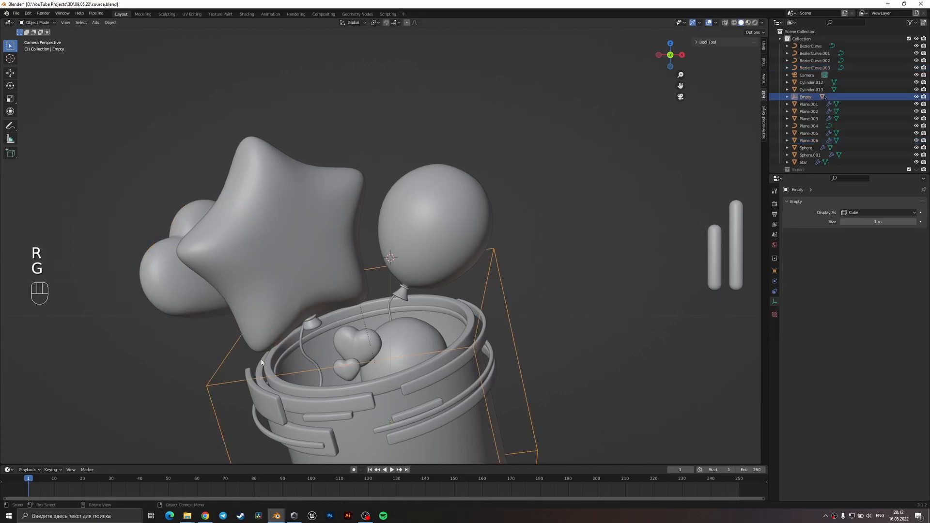
# Reselect the heart balloon with its string from a side view and reposition it behind the star in camera view.
pyautogui.scroll(-3, 357, 305)
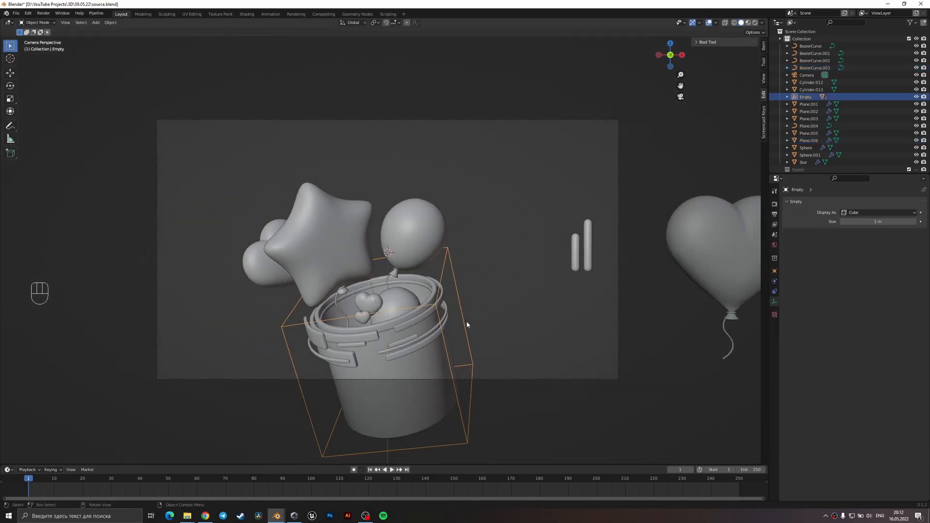
pyautogui.moveTo(407, 270); pyautogui.dragTo(327, 275, button='middle')
pyautogui.click(359, 267)
pyautogui.keyDown('shift'); pyautogui.click(358, 243); pyautogui.keyUp('shift')
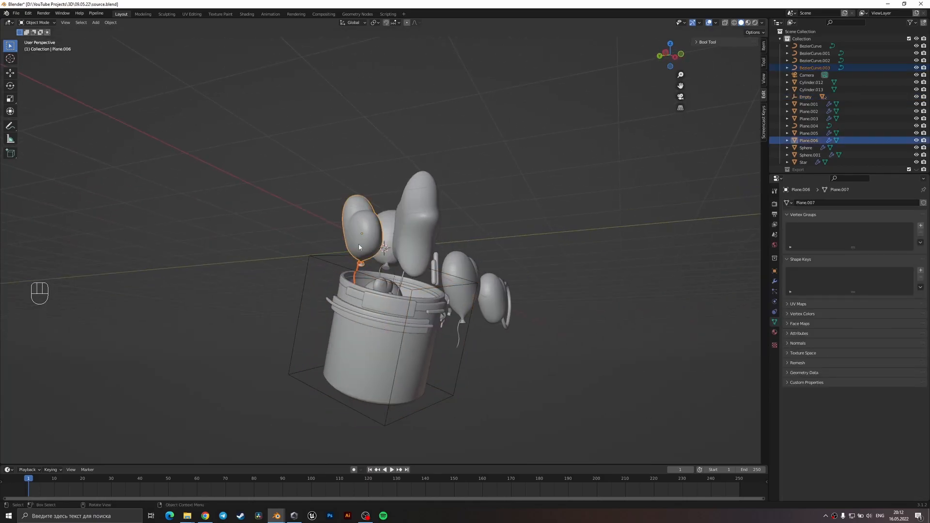
pyautogui.press('KP_0')
pyautogui.press('g')
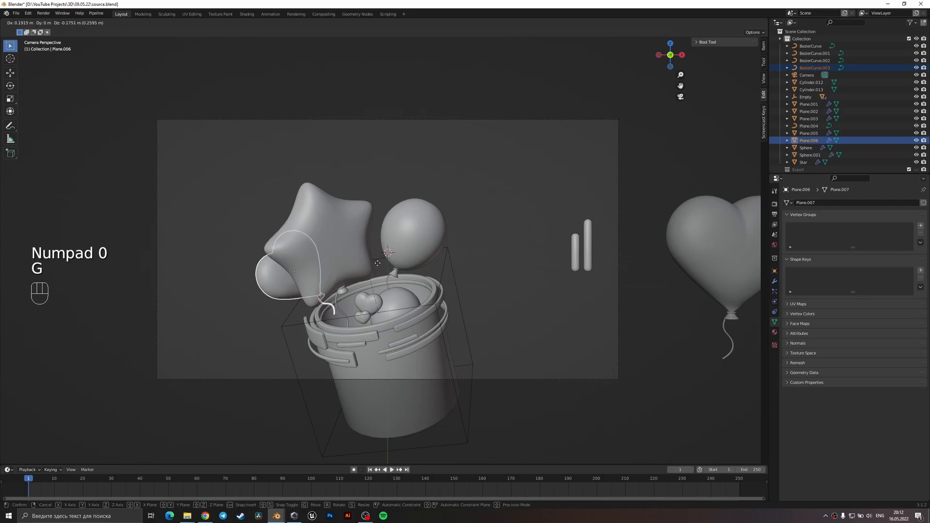
pyautogui.click(377, 259)
pyautogui.press('g')
# Enlarge the heart balloon and string to about 1.07, lower them slightly and save the file.
pyautogui.press('s')
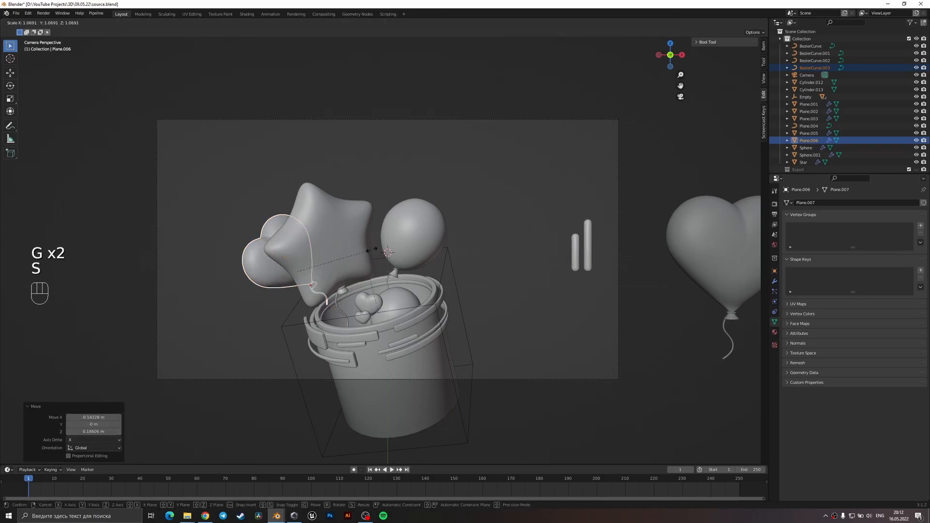
pyautogui.click(370, 251)
pyautogui.press('g')
pyautogui.click(360, 262)
pyautogui.click(238, 192)
pyautogui.hotkey('ctrl', 's')
# Duplicate the heart balloon with its string in the front view and place the copy about 1.24 m along X.
pyautogui.moveTo(243, 192); pyautogui.dragTo(271, 234, button='middle')
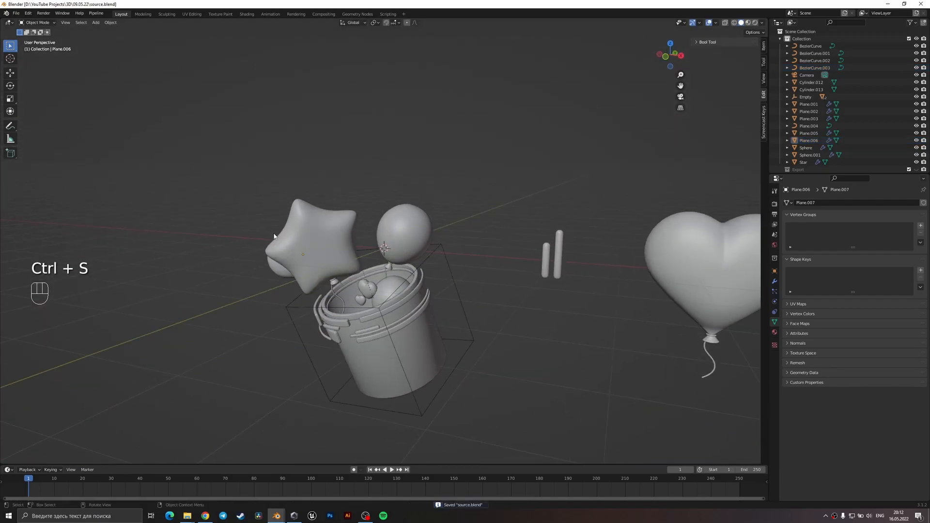
pyautogui.press('KP_1')
pyautogui.scroll(4, 276, 238)
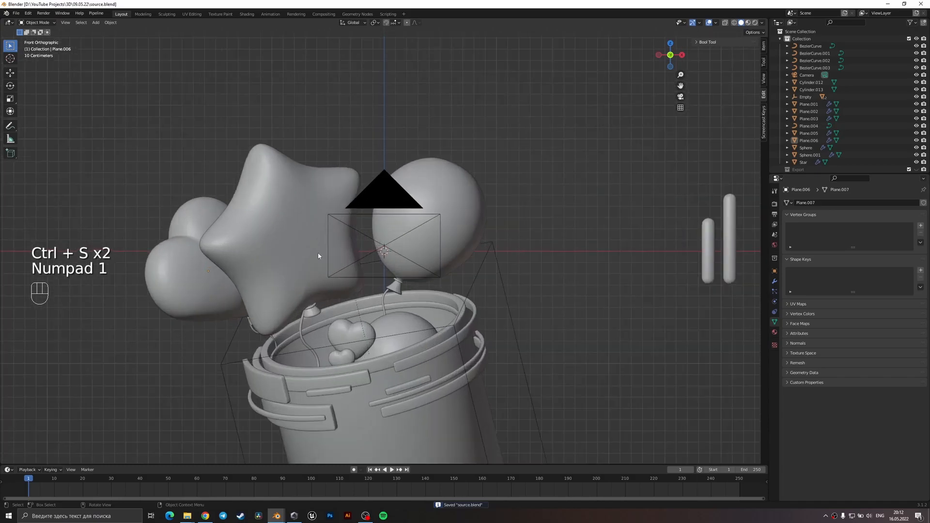
pyautogui.click(243, 319)
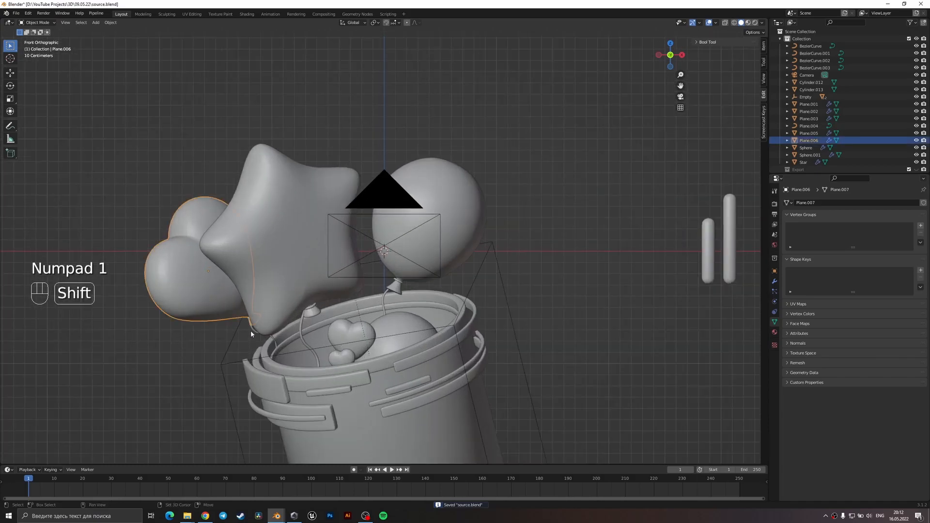
pyautogui.keyDown('shift'); pyautogui.click(254, 333); pyautogui.keyUp('shift')
pyautogui.hotkey('shift', 'd')
pyautogui.click(434, 325)
# Rotate the copied heart balloon and string in the view and around local Z, and scale them down.
pyautogui.press('r')
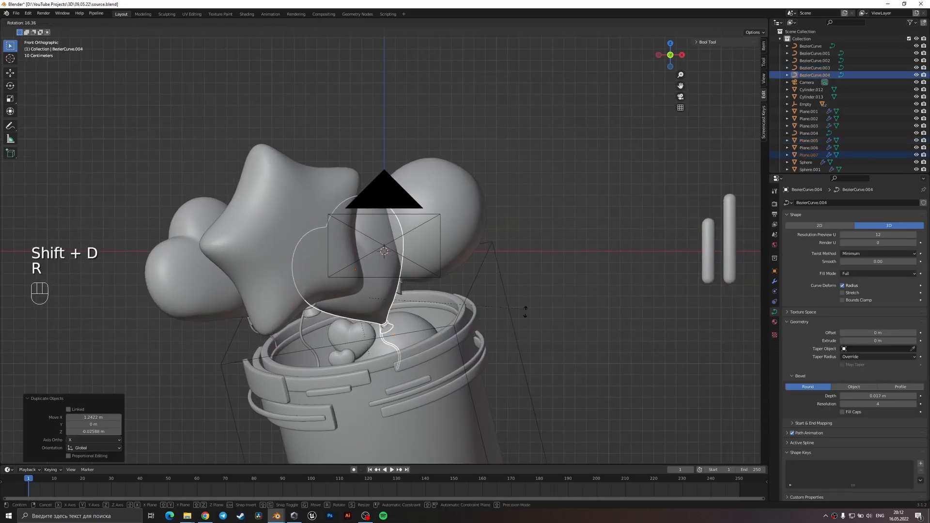
pyautogui.click(410, 359)
pyautogui.press('r')
pyautogui.press('z')
pyautogui.press('z')
pyautogui.click(406, 336)
pyautogui.press('r')
pyautogui.press('s')
pyautogui.click(457, 341)
# Select the round balloon with its string and scale them down slightly.
pyautogui.moveTo(458, 341); pyautogui.dragTo(389, 292, button='middle')
pyautogui.click(392, 293)
pyautogui.keyDown('shift'); pyautogui.click(392, 295); pyautogui.keyUp('shift')
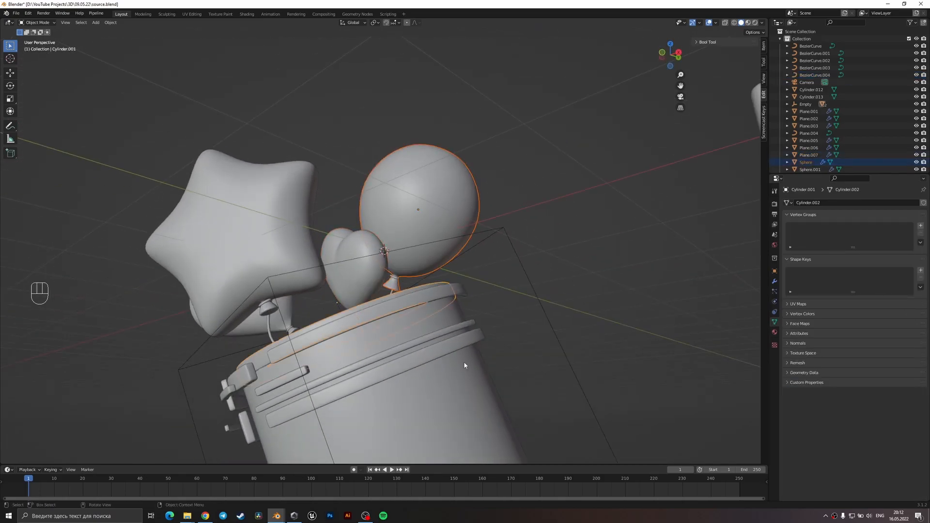
pyautogui.click(391, 293)
pyautogui.keyDown('shift'); pyautogui.click(394, 284); pyautogui.keyUp('shift')
pyautogui.press('s')
pyautogui.click(460, 335)
# Select the copied small heart balloon with its string and rotate them about 6° around local X.
pyautogui.click(366, 282)
pyautogui.moveTo(366, 282); pyautogui.dragTo(417, 291, button='middle')
pyautogui.keyDown('shift'); pyautogui.click(359, 314); pyautogui.keyUp('shift')
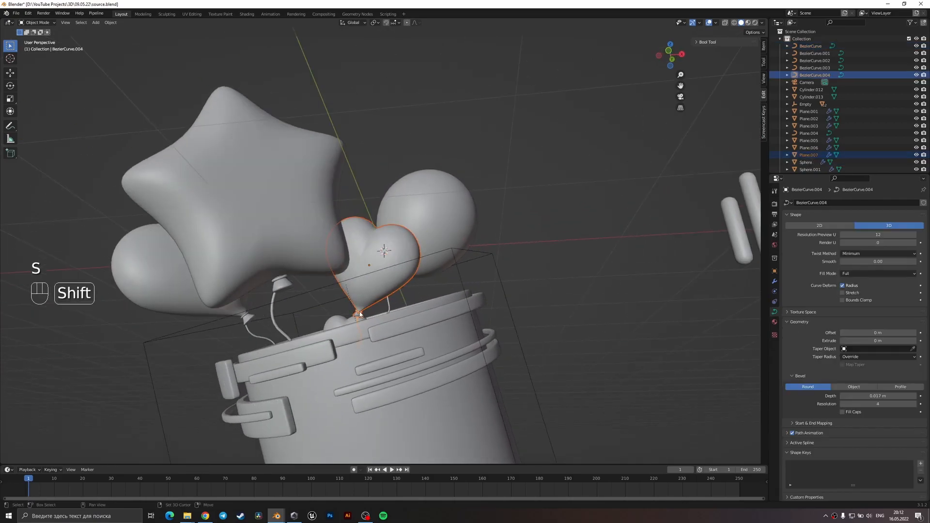
pyautogui.press('KP_0')
pyautogui.scroll(5, 433, 265)
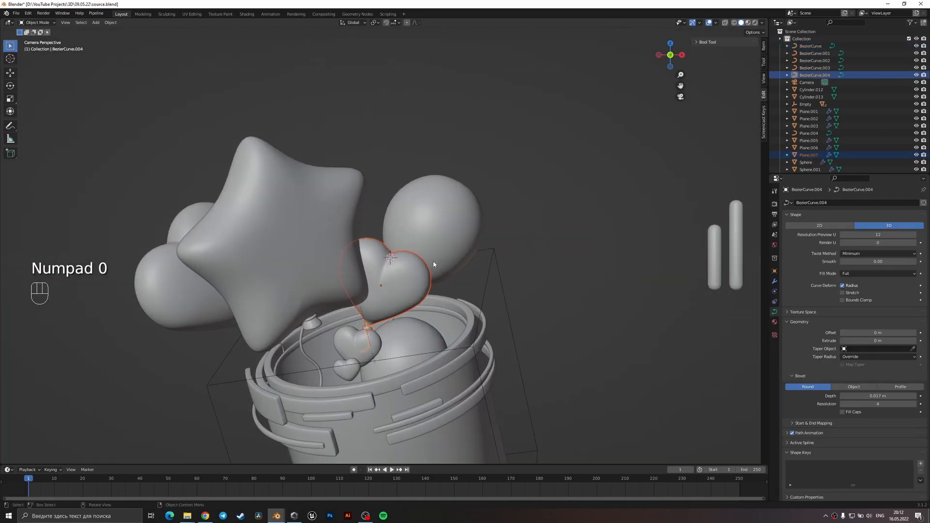
pyautogui.press('r')
pyautogui.press('x')
pyautogui.press('x')
pyautogui.click(429, 282)
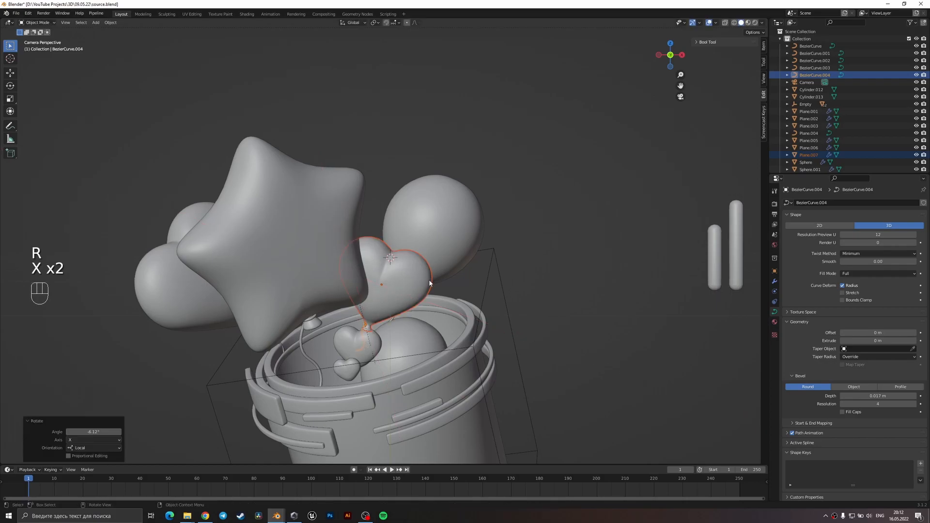
# Scale down the small heart balloon and string and raise them about 0.07 m.
pyautogui.press('s')
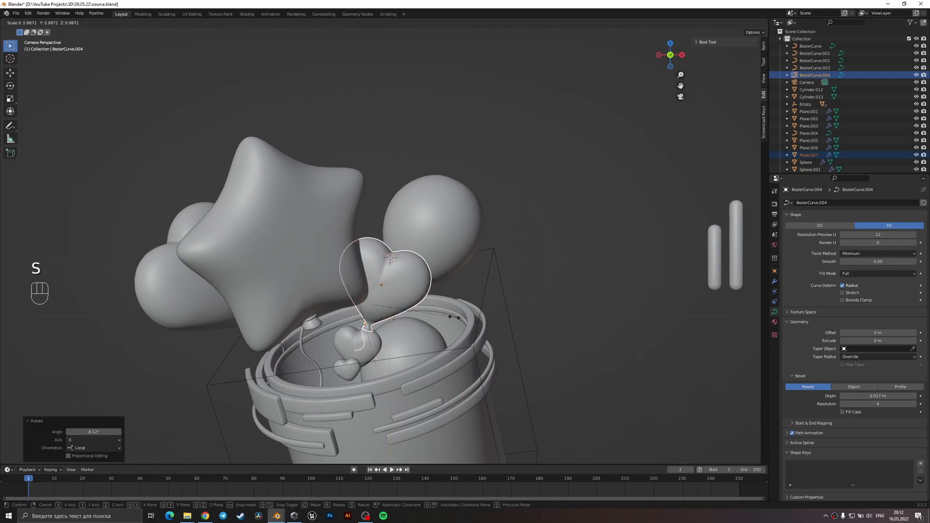
pyautogui.click(434, 304)
pyautogui.press('g')
pyautogui.click(444, 313)
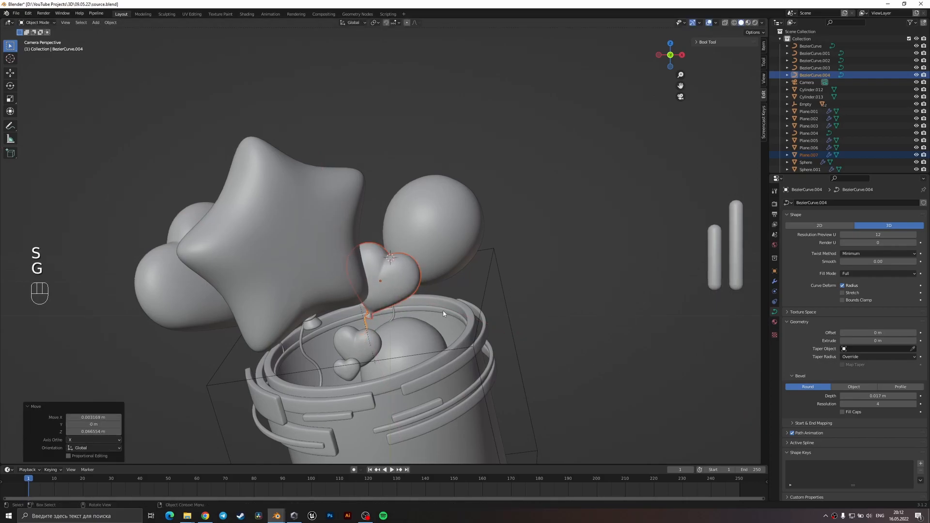
pyautogui.click(531, 310)
# Shift the small heart balloon and string about 0.05 m along global Y.
pyautogui.scroll(3, 407, 330)
pyautogui.moveTo(440, 296); pyautogui.dragTo(394, 332, button='middle')
pyautogui.scroll(6, 378, 319)
pyautogui.click(354, 305)
pyautogui.keyDown('shift'); pyautogui.click(339, 360); pyautogui.keyUp('shift')
pyautogui.press('g')
pyautogui.press('y')
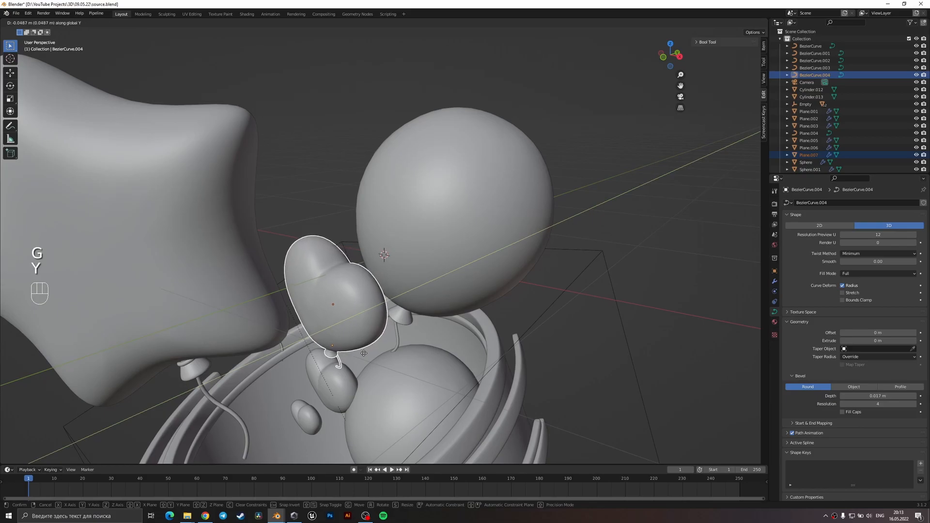
pyautogui.click(363, 353)
# Move the round balloon and its string about 0.045 m along global Y and save the file.
pyautogui.moveTo(368, 346); pyautogui.dragTo(420, 301, button='middle')
pyautogui.click(398, 336)
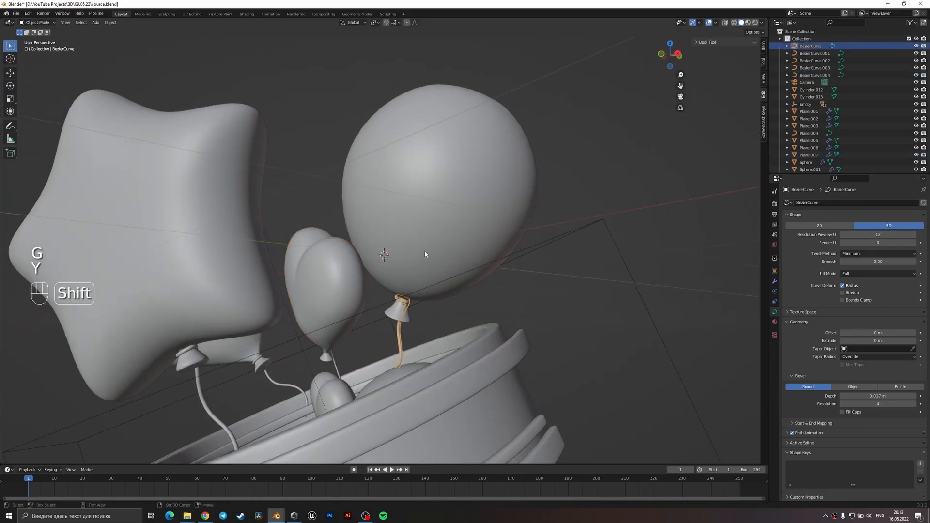
pyautogui.keyDown('shift'); pyautogui.click(426, 255); pyautogui.keyUp('shift')
pyautogui.press('g')
pyautogui.press('y')
pyautogui.click(432, 254)
pyautogui.hotkey('ctrl', 's')
# Tilt the small heart balloon and string about -12.5°, enlarge them to about 1.05 and raise them slightly in camera view.
pyautogui.press('KP_0')
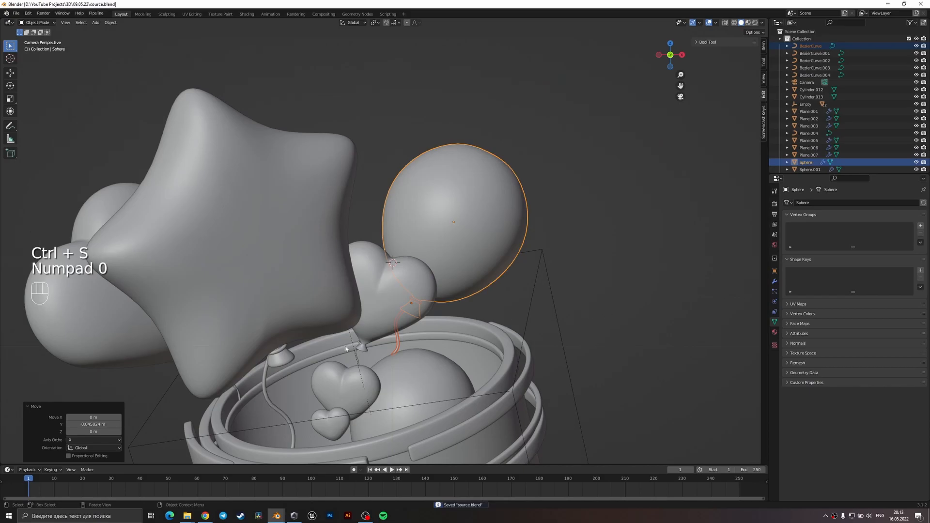
pyautogui.click(357, 358)
pyautogui.keyDown('shift'); pyautogui.click(386, 321); pyautogui.keyUp('shift')
pyautogui.press('r')
pyautogui.click(461, 302)
pyautogui.press('s')
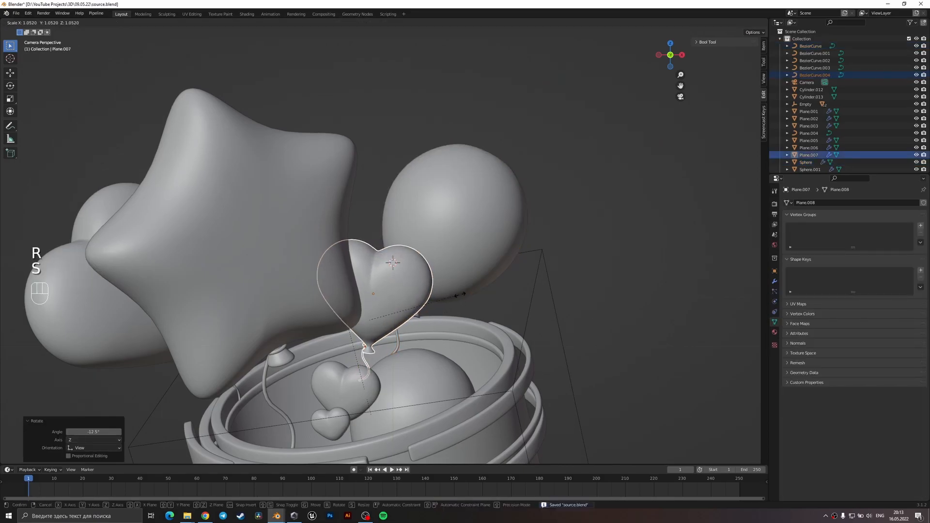
pyautogui.click(463, 294)
pyautogui.press('g')
pyautogui.click(460, 287)
pyautogui.click(609, 260)
# Shift the small heart balloon's string about 0.02 m to centre it under the balloon's neck.
pyautogui.scroll(5, 375, 365)
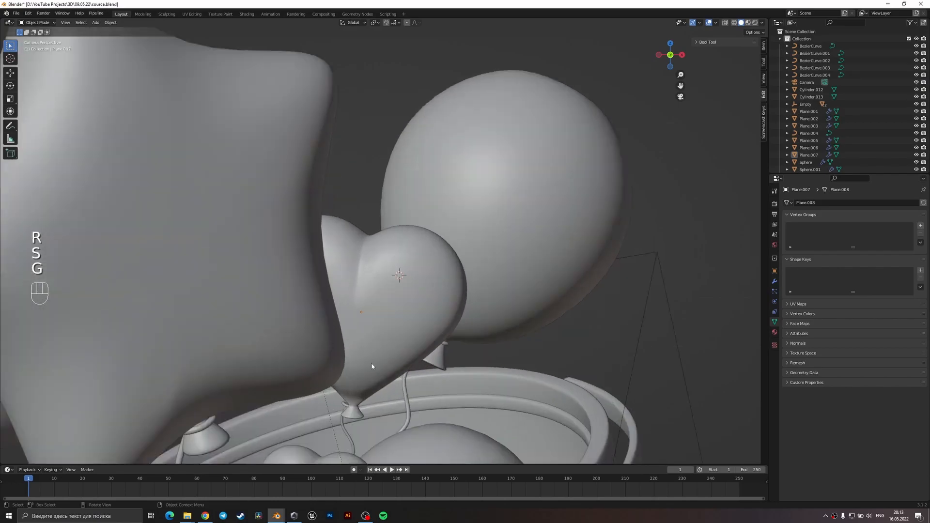
pyautogui.scroll(3, 397, 284)
pyautogui.click(379, 329)
pyautogui.moveTo(394, 336); pyautogui.dragTo(415, 353, button='middle')
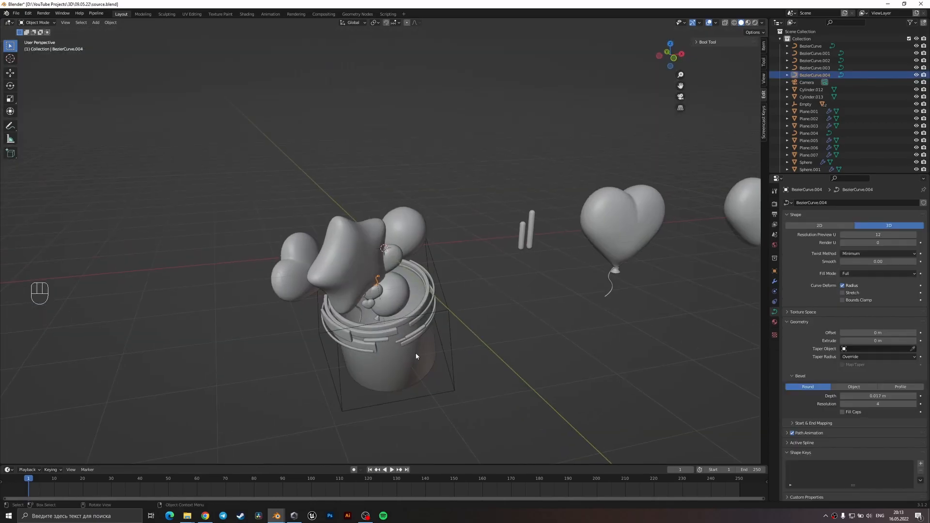
pyautogui.press('/')
pyautogui.press('/')
pyautogui.press('KP_Decimal')
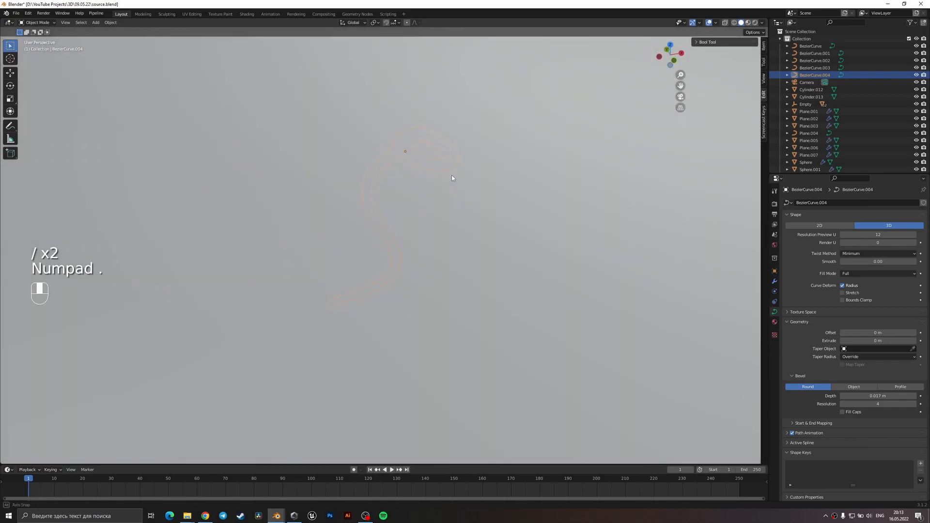
pyautogui.moveTo(451, 178); pyautogui.dragTo(473, 242, button='middle')
pyautogui.press('g')
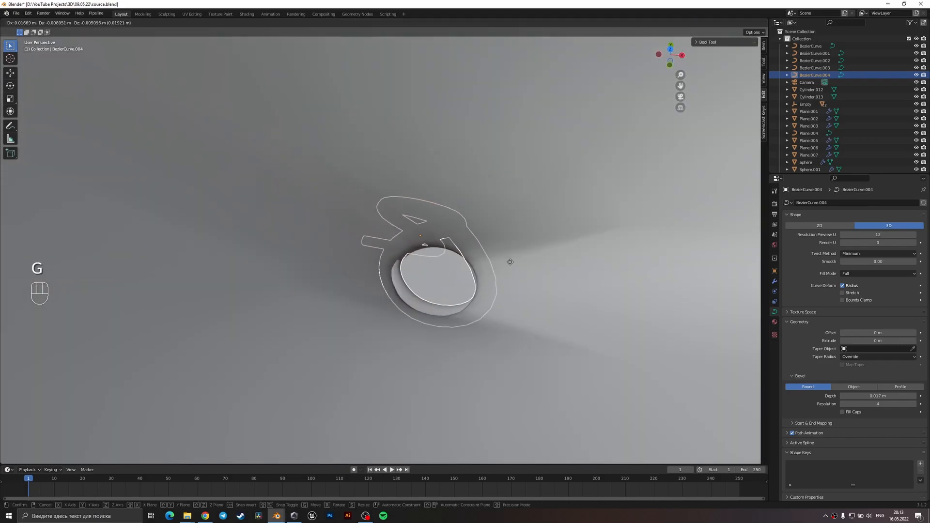
pyautogui.click(507, 272)
pyautogui.scroll(-3, 494, 310)
# Enlarge the small heart balloon and string to about 1.087 and raise them about 0.02 m in front view.
pyautogui.moveTo(495, 310); pyautogui.dragTo(489, 204, button='middle')
pyautogui.scroll(-3, 472, 252)
pyautogui.click(476, 241)
pyautogui.scroll(-4, 446, 197)
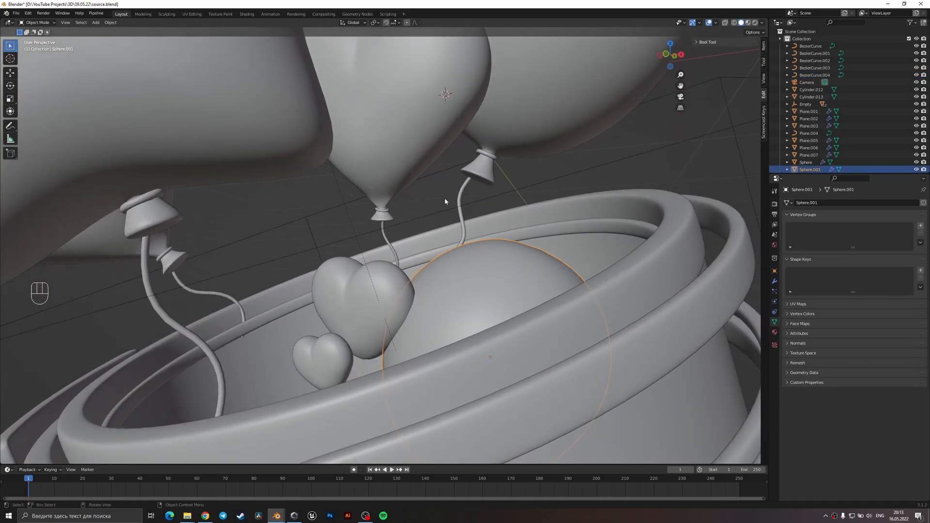
pyautogui.press('KP_1')
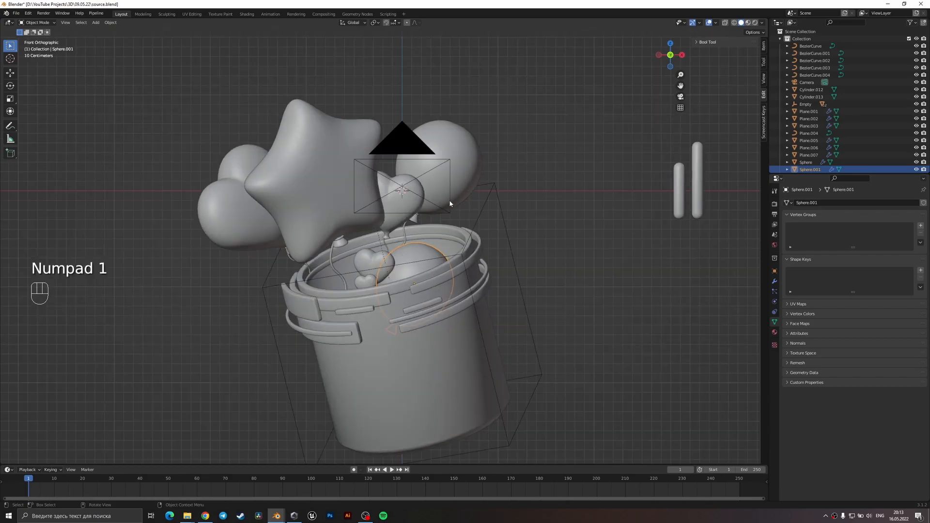
pyautogui.scroll(3, 449, 200)
pyautogui.click(412, 212)
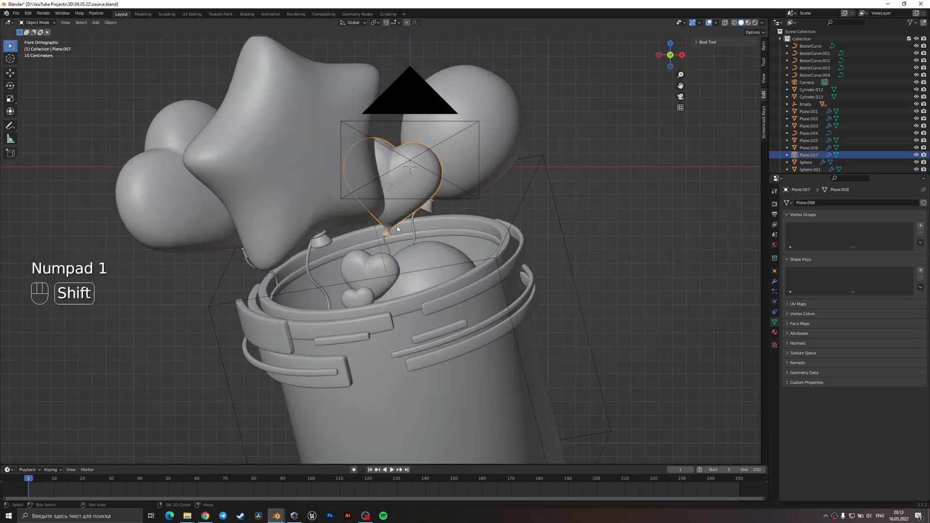
pyautogui.keyDown('shift'); pyautogui.click(389, 231); pyautogui.keyUp('shift')
pyautogui.press('s')
pyautogui.click(392, 230)
pyautogui.press('g')
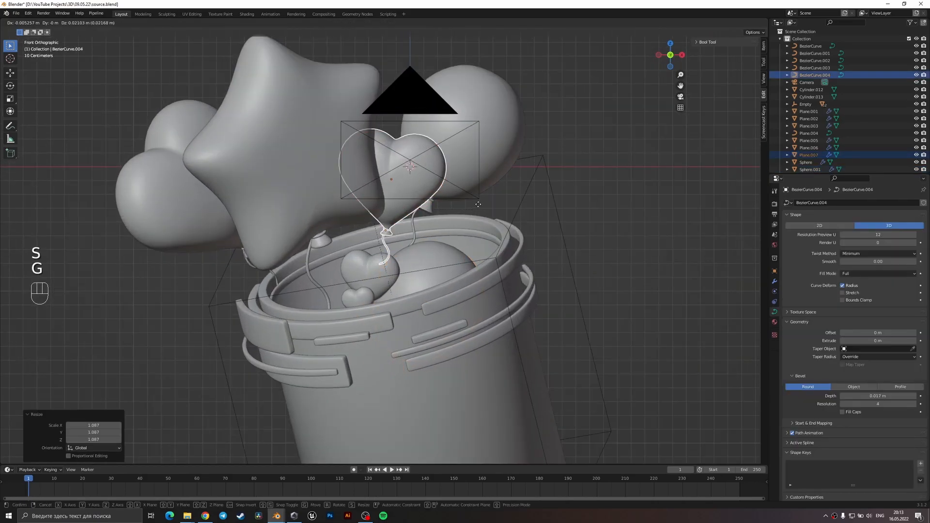
pyautogui.click(478, 207)
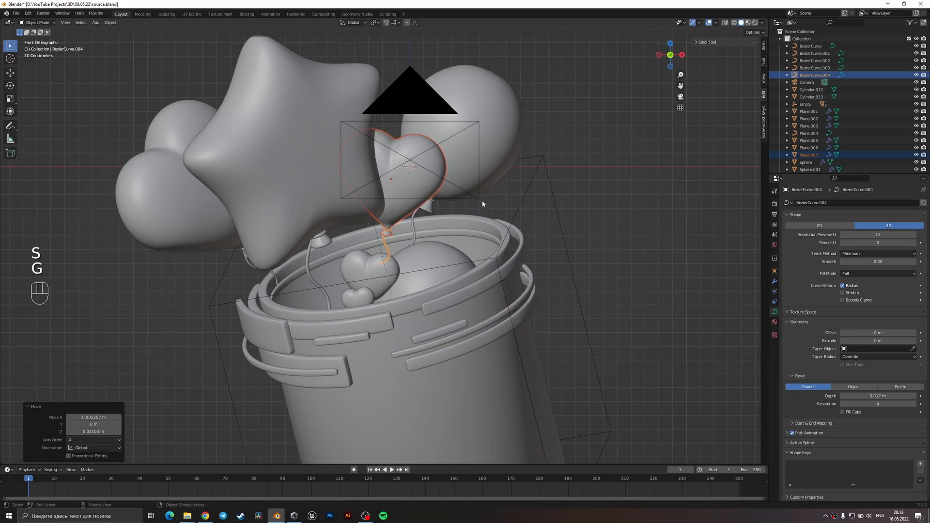
# Shift the star balloon and its string slightly along global Y in top view.
pyautogui.click(339, 191)
pyautogui.moveTo(338, 190); pyautogui.dragTo(370, 262, button='middle')
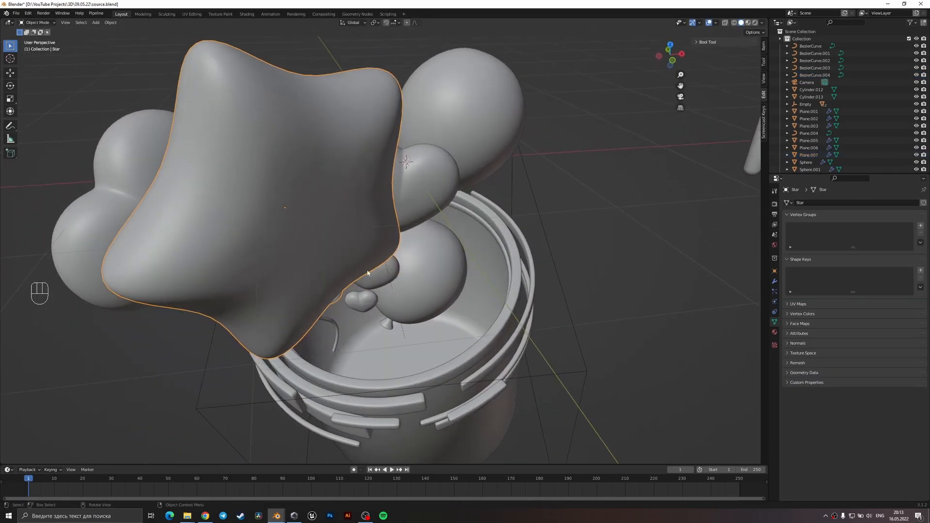
pyautogui.keyDown('shift'); pyautogui.click(330, 321); pyautogui.keyUp('shift')
pyautogui.press('KP_7')
pyautogui.press('g')
pyautogui.press('y')
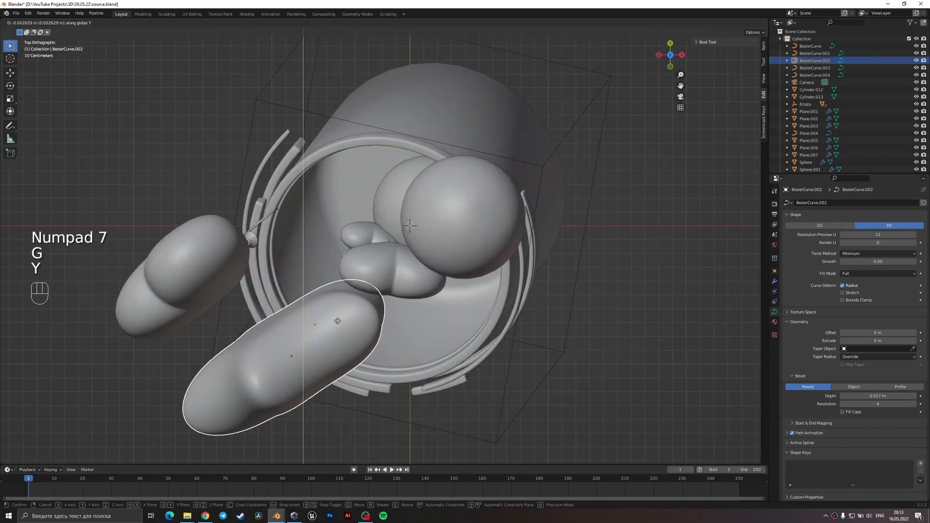
pyautogui.click(344, 338)
# Adjust the position of the small heart balloon and its string along global Y.
pyautogui.moveTo(358, 320); pyautogui.dragTo(388, 250, button='middle')
pyautogui.click(391, 282)
pyautogui.click(391, 281)
pyautogui.keyDown('shift'); pyautogui.click(387, 250); pyautogui.keyUp('shift')
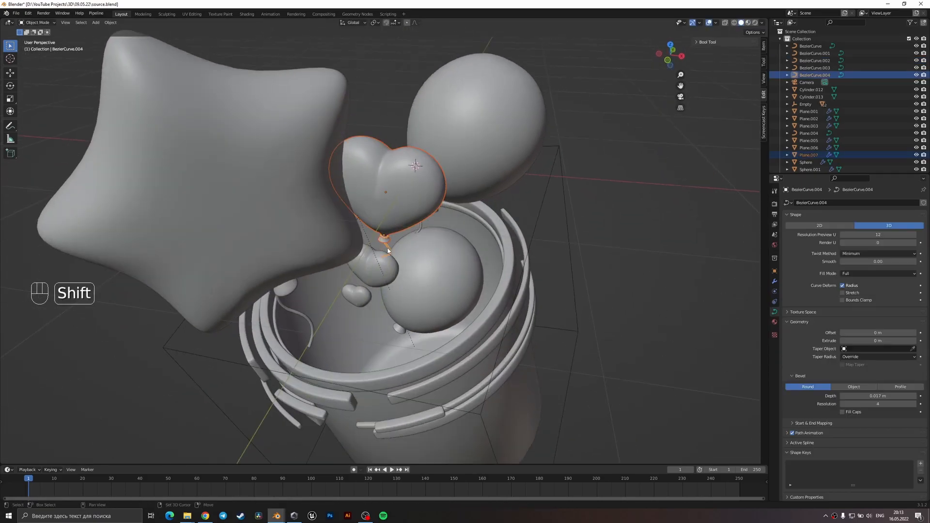
pyautogui.press('KP_7')
pyautogui.press('g')
pyautogui.press('y')
pyautogui.click(425, 271)
pyautogui.moveTo(426, 272); pyautogui.dragTo(342, 327, button='middle')
pyautogui.press('g')
pyautogui.press('y')
pyautogui.click(420, 264)
# Move the two loose hearts inside the bucket together along global Y.
pyautogui.click(342, 327)
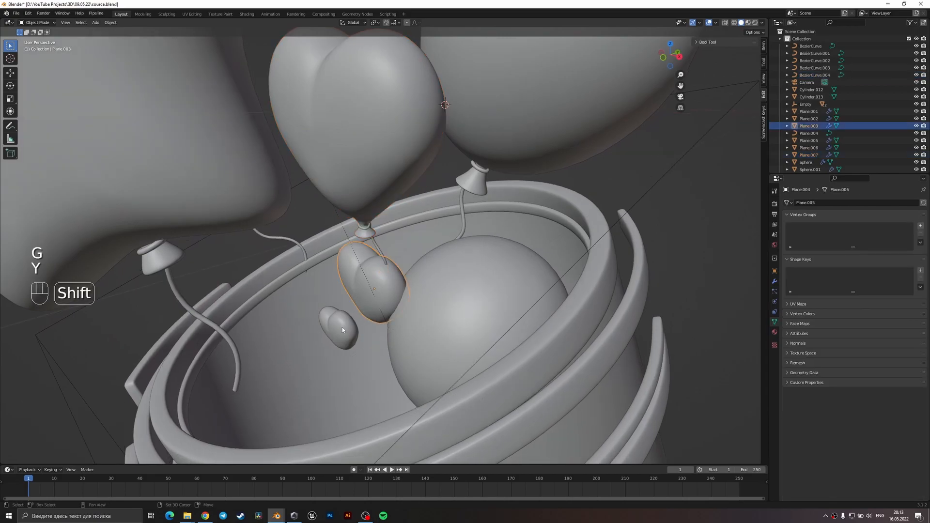
pyautogui.keyDown('shift'); pyautogui.click(387, 314); pyautogui.keyUp('shift')
pyautogui.press('g')
pyautogui.press('y')
pyautogui.click(371, 339)
# Fine-tune the two loose hearts separately along global Y, the smallest by about 0.019 m, and save the file.
pyautogui.click(370, 326)
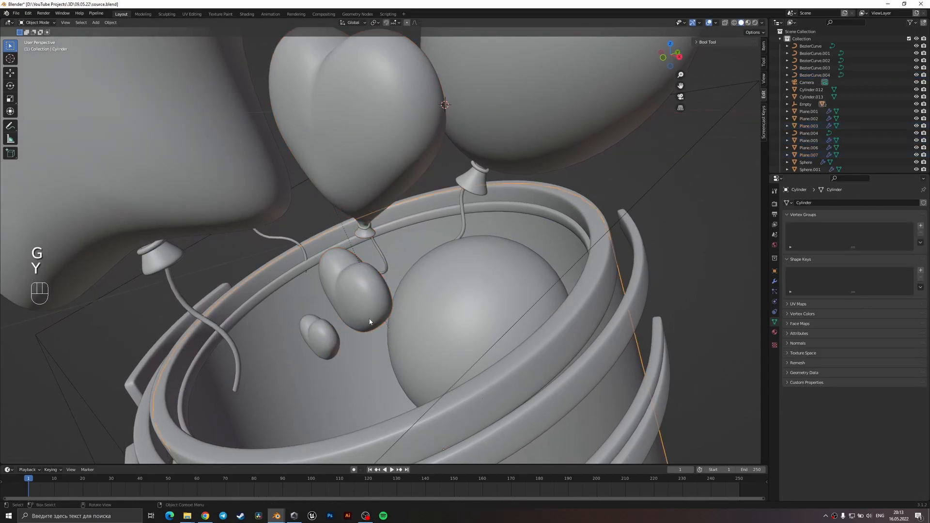
pyautogui.press('g')
pyautogui.press('y')
pyautogui.click(362, 321)
pyautogui.click(335, 341)
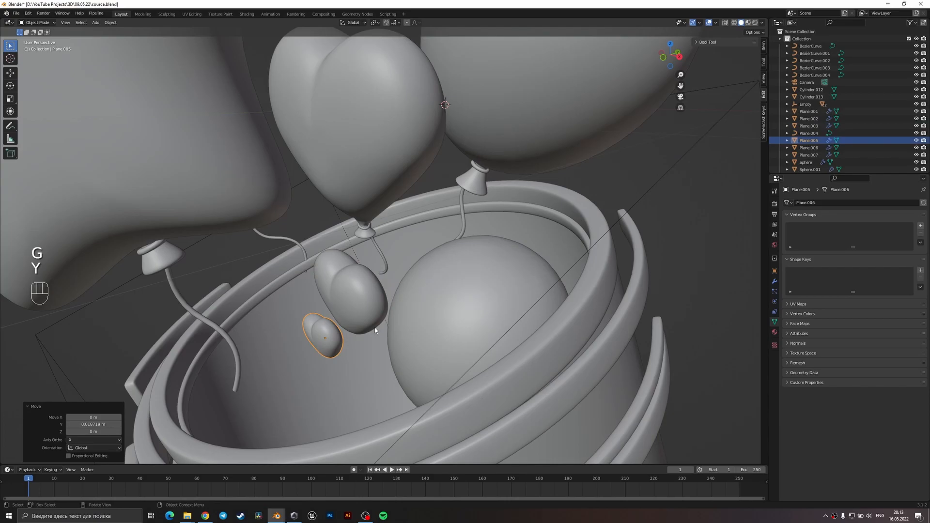
pyautogui.scroll(-7, 375, 331)
pyautogui.moveTo(400, 247); pyautogui.dragTo(474, 251, button='middle')
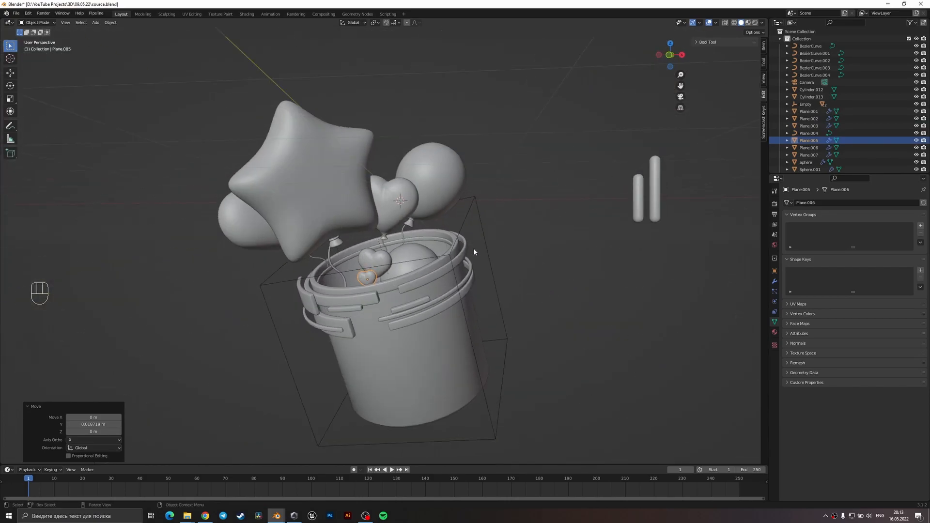
pyautogui.hotkey('ctrl', 's')
# Move the heart outline above the bucket, about -11.44 m in X, 0.61 m in Y and 0.94 m in Z.
pyautogui.scroll(-6, 473, 251)
pyautogui.scroll(-3, 591, 288)
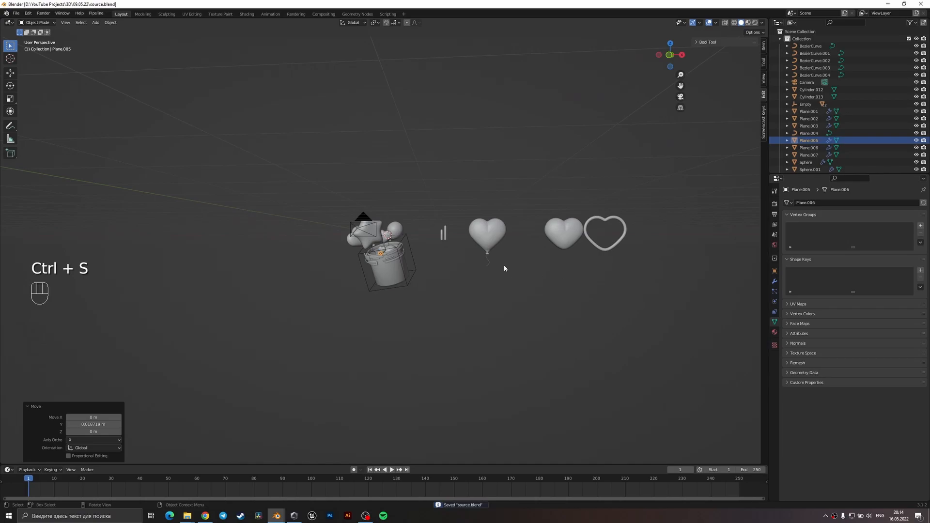
pyautogui.click(629, 227)
pyautogui.moveTo(630, 227); pyautogui.dragTo(629, 280, button='middle')
pyautogui.press('g')
pyautogui.click(415, 260)
pyautogui.press('KP_1')
pyautogui.press('KP_0')
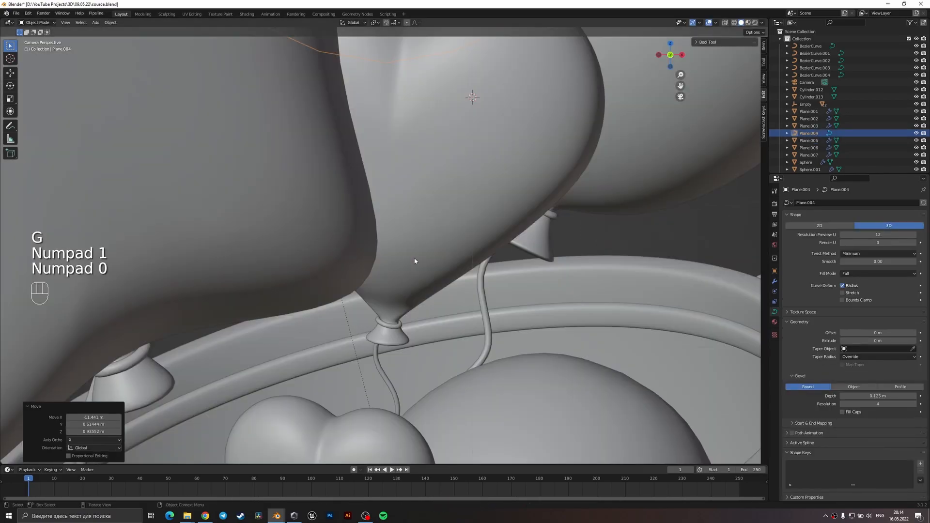
pyautogui.press('KP_0')
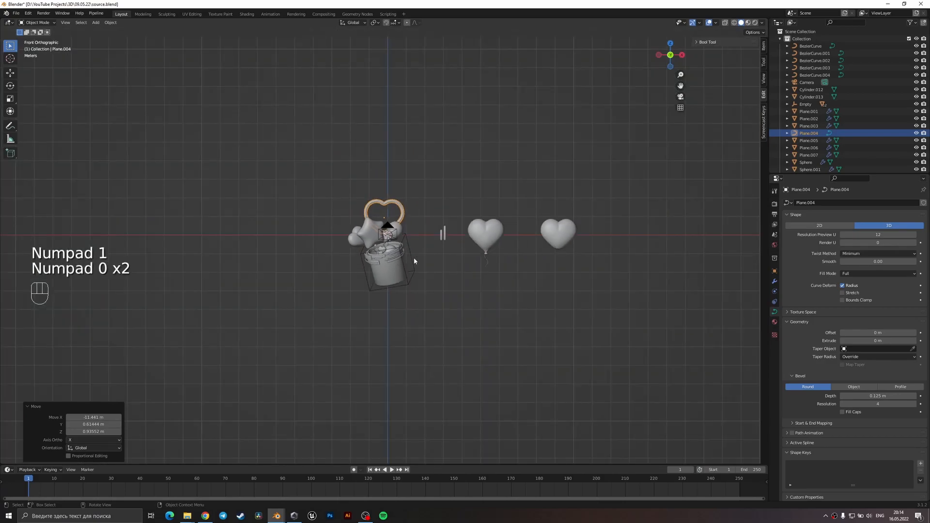
pyautogui.press('KP_0')
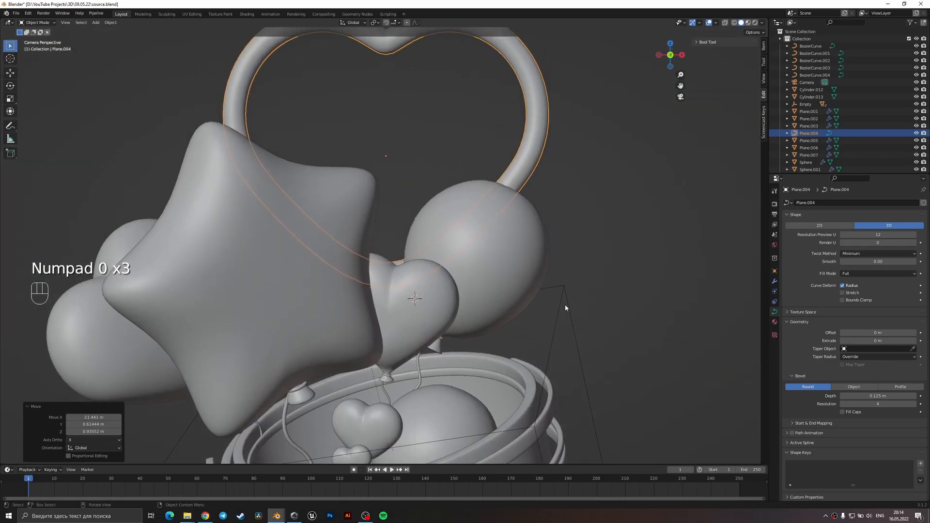
# Scale the heart outline down to 0.505 in camera view.
pyautogui.press('s')
pyautogui.click(468, 234)
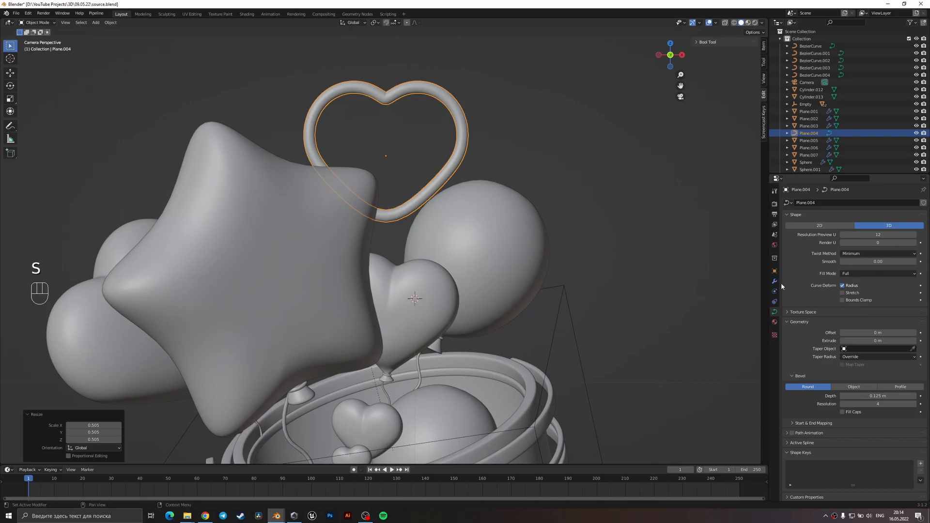
pyautogui.keyDown('shift'); pyautogui.moveTo(583, 328); pyautogui.dragTo(517, 267, button='middle'); pyautogui.keyUp('shift')
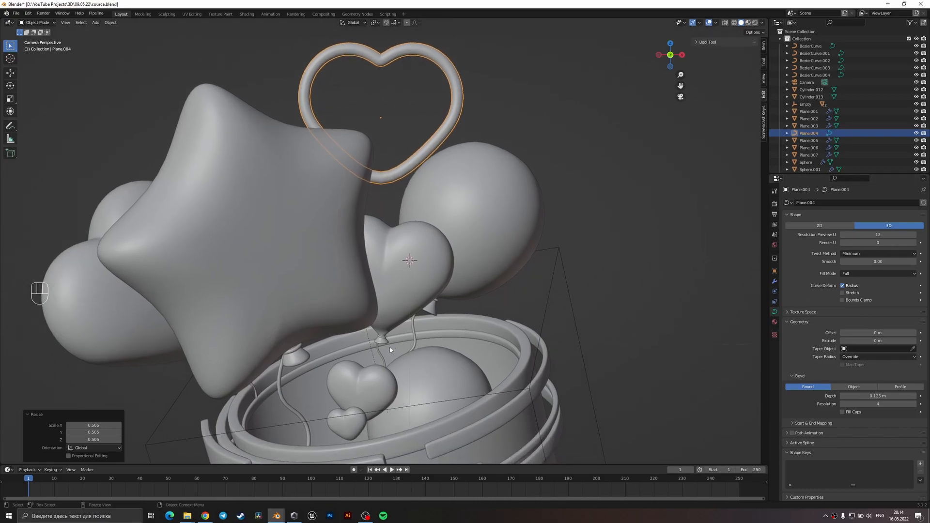
# Thicken the small heart balloon's string to a bevel depth of about 0.028 m.
pyautogui.click(379, 354)
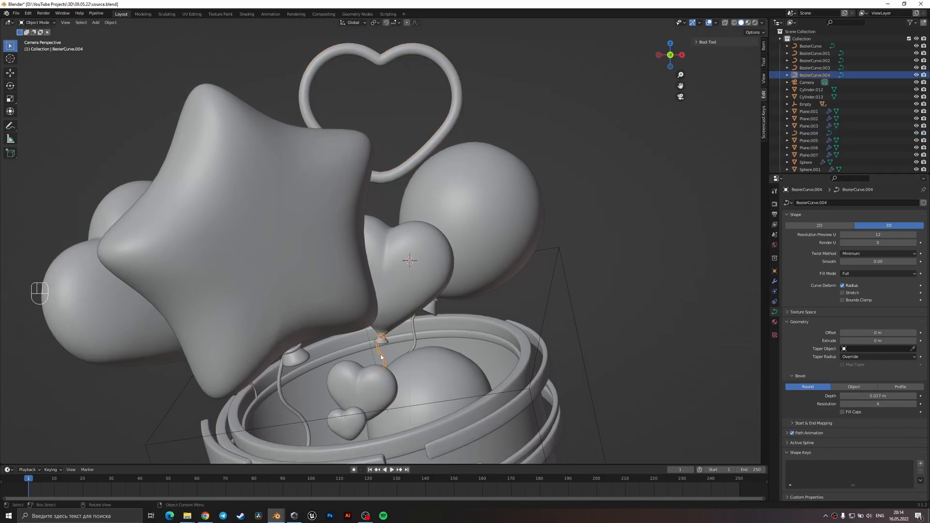
pyautogui.keyDown('shift'); pyautogui.moveTo(384, 354); pyautogui.dragTo(386, 306, button='middle'); pyautogui.keyUp('shift')
pyautogui.scroll(3, 386, 306)
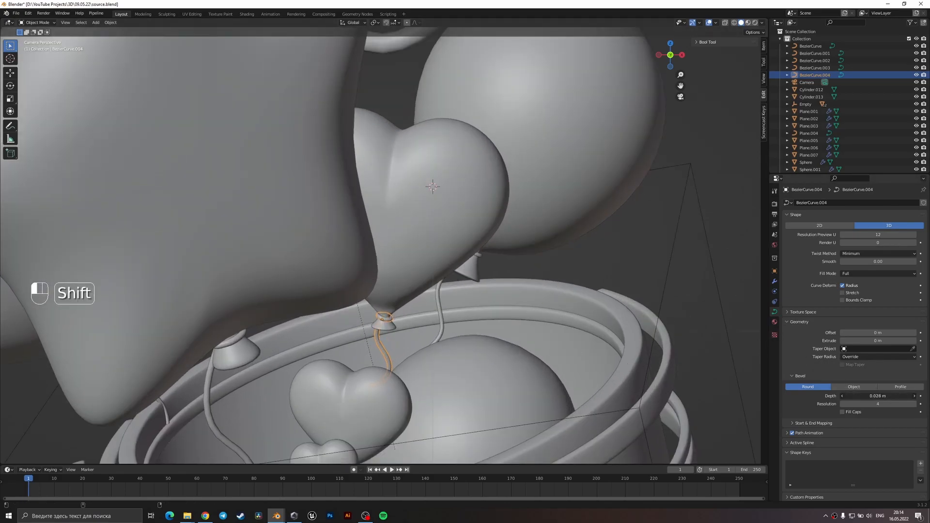
pyautogui.click(666, 260)
pyautogui.scroll(-3, 640, 255)
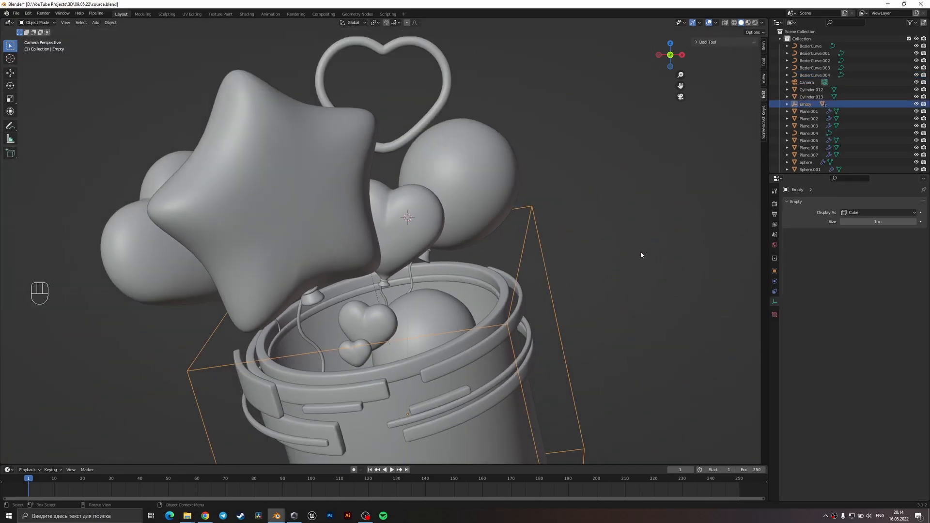
# Set the heart outline's bevel depth to 0.11 m.
pyautogui.click(433, 60)
pyautogui.press('shift')
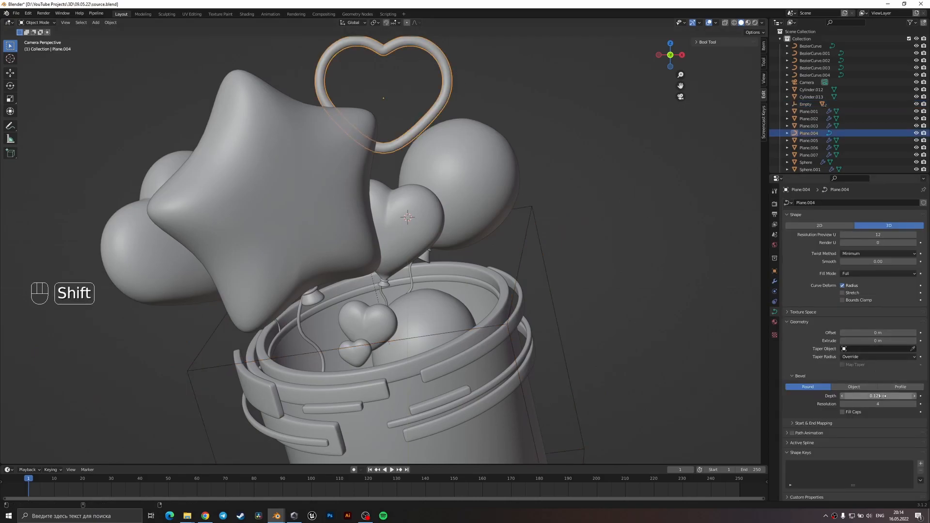
pyautogui.keyDown('shift'); pyautogui.moveTo(878, 396); pyautogui.dragTo(875, 397); pyautogui.keyUp('shift')
# Reposition the heart outline behind the balloons and rotate it -21° as seen from above.
pyautogui.press('g')
pyautogui.click(443, 221)
pyautogui.moveTo(442, 223); pyautogui.dragTo(480, 239, button='middle')
pyautogui.press('r')
pyautogui.click(477, 200)
pyautogui.press('KP_0')
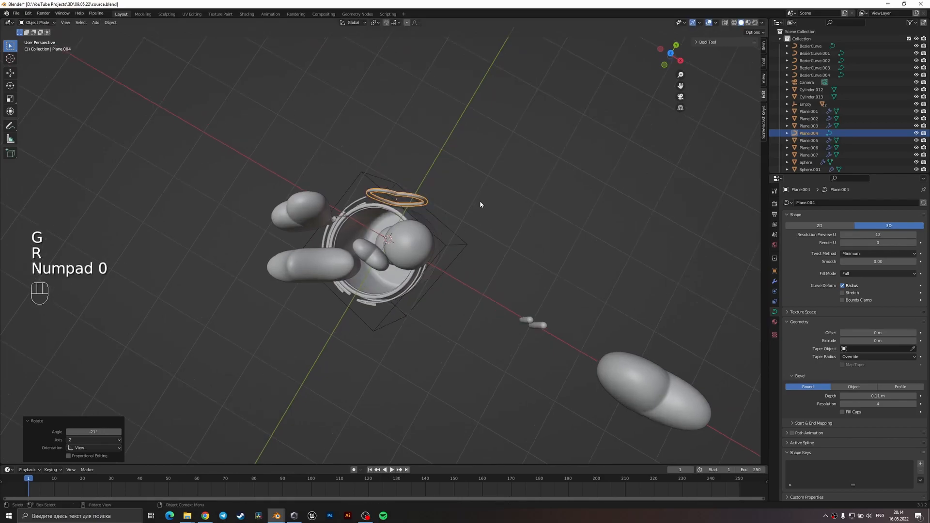
# Rotate and move the heart outline in camera view so it sits between the star and the round balloon.
pyautogui.press('r')
pyautogui.click(468, 127)
pyautogui.press('g')
pyautogui.click(470, 105)
pyautogui.press('r')
pyautogui.click(499, 136)
pyautogui.press('g')
pyautogui.click(481, 143)
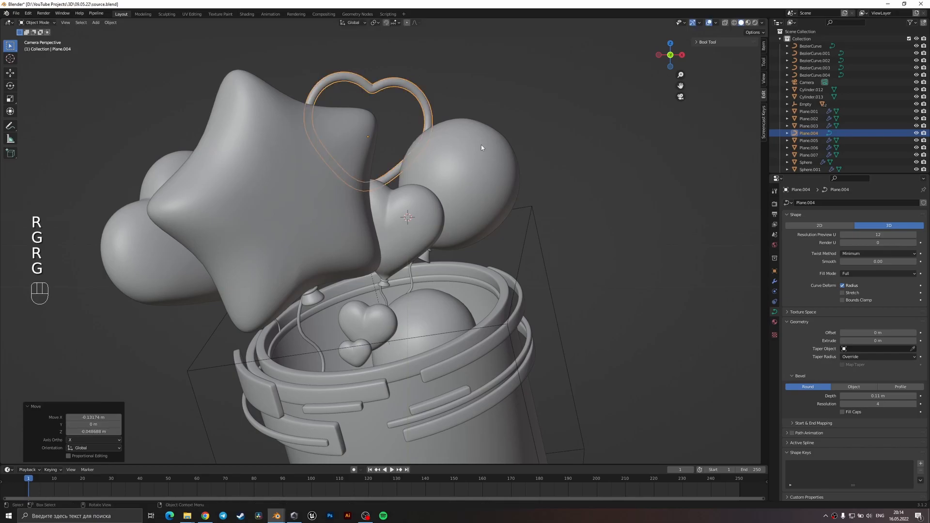
# Scale the star balloon and its string to 0.904 and lower them about 0.12 m towards the bucket.
pyautogui.click(398, 211)
pyautogui.click(309, 248)
pyautogui.keyDown('shift'); pyautogui.click(300, 318); pyautogui.keyUp('shift')
pyautogui.scroll(-3, 402, 345)
pyautogui.press('s')
pyautogui.click(401, 342)
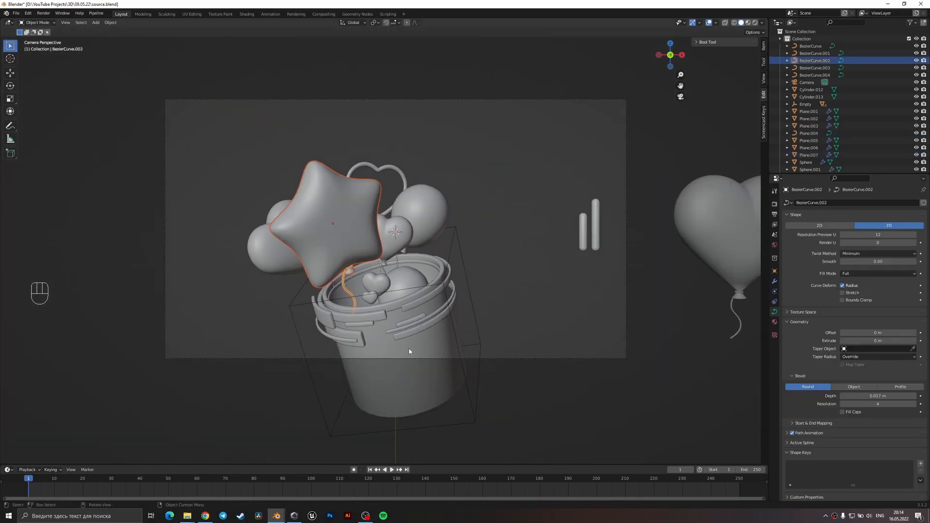
pyautogui.press('g')
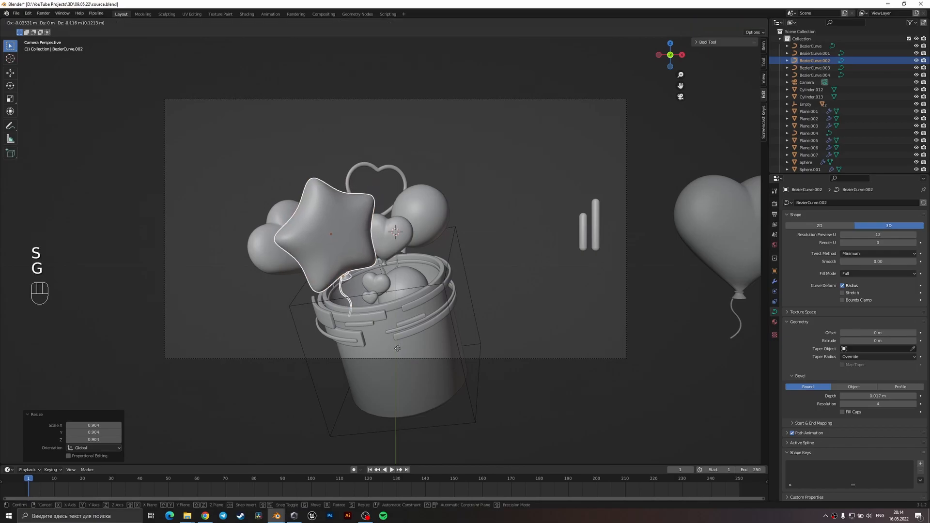
pyautogui.click(397, 348)
# Nudge the star balloon and string, ending about 0.01 m in X and 0.015 m in Z, and save the file.
pyautogui.press('g')
pyautogui.click(409, 275)
pyautogui.press('g')
pyautogui.click(411, 277)
pyautogui.hotkey('ctrl', 's')
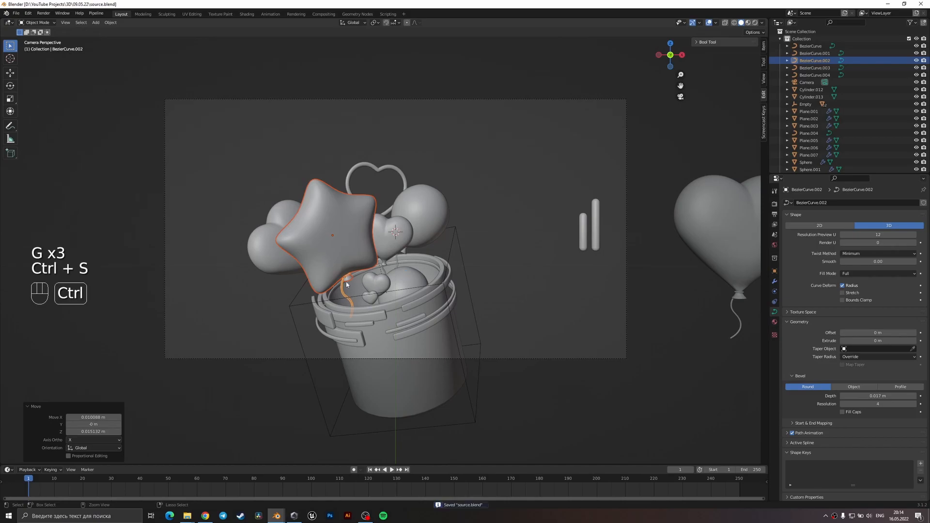
# Scale the large heart balloon behind the star and its string to 0.923.
pyautogui.click(294, 277)
pyautogui.moveTo(297, 274); pyautogui.dragTo(414, 279, button='middle')
pyautogui.scroll(3, 412, 280)
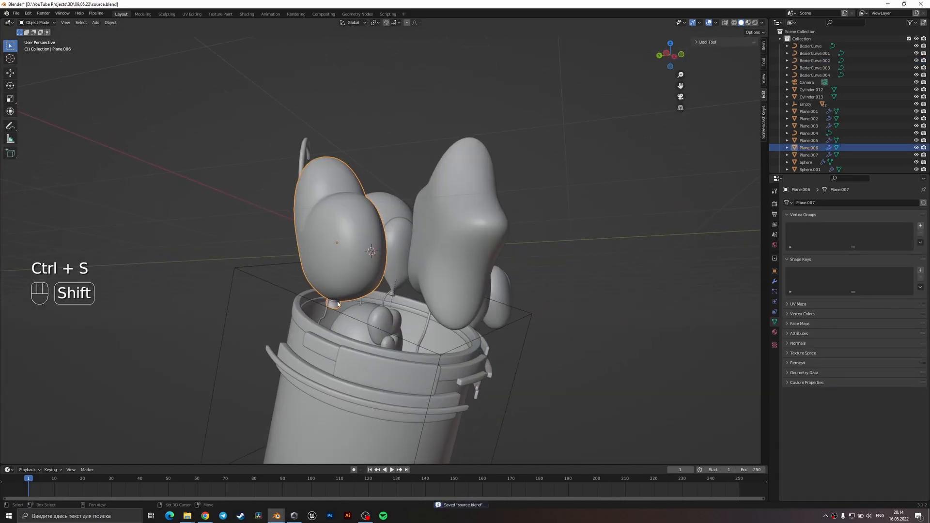
pyautogui.keyDown('shift'); pyautogui.click(327, 313); pyautogui.keyUp('shift')
pyautogui.press('s')
pyautogui.click(391, 353)
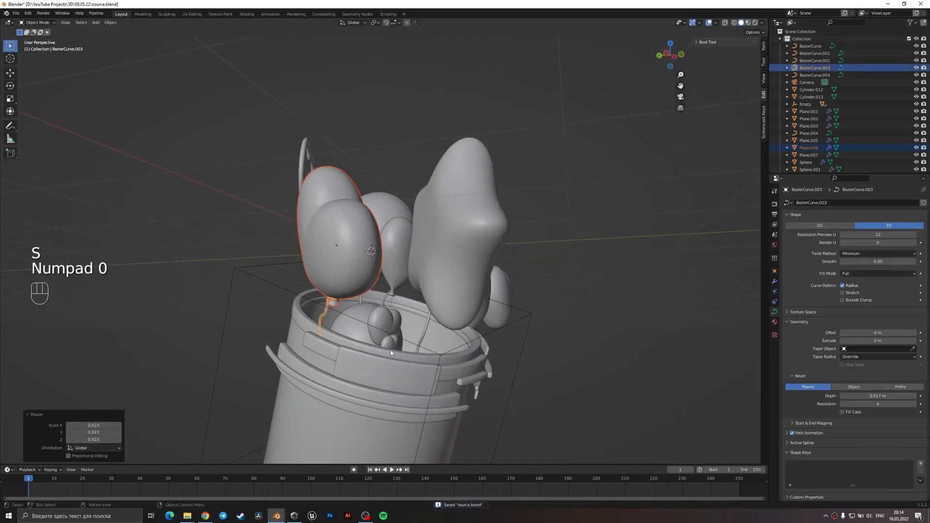
# Shift the large heart balloon and its string about 0.01 m along X in camera view and save the file.
pyautogui.press('KP_0')
pyautogui.press('g')
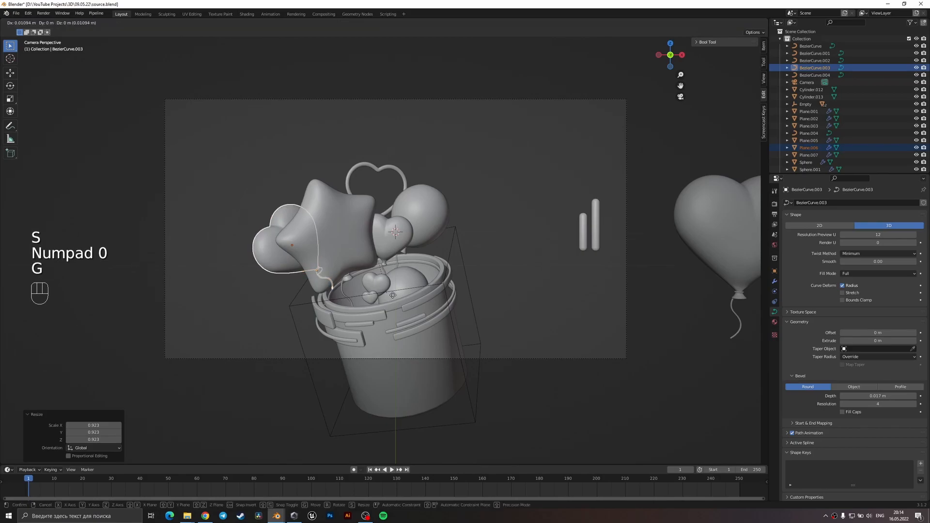
pyautogui.click(393, 295)
pyautogui.click(537, 264)
pyautogui.hotkey('ctrl', 's')
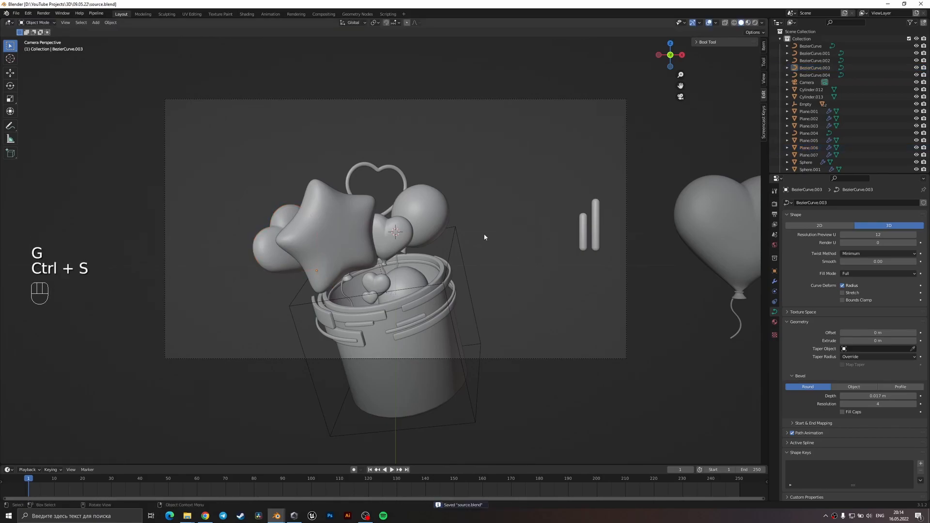
# Move the large round balloon and its string away from the small heart balloon, along positive X.
pyautogui.scroll(2, 433, 265)
pyautogui.click(404, 265)
pyautogui.keyDown('shift'); pyautogui.click(450, 194); pyautogui.keyUp('shift')
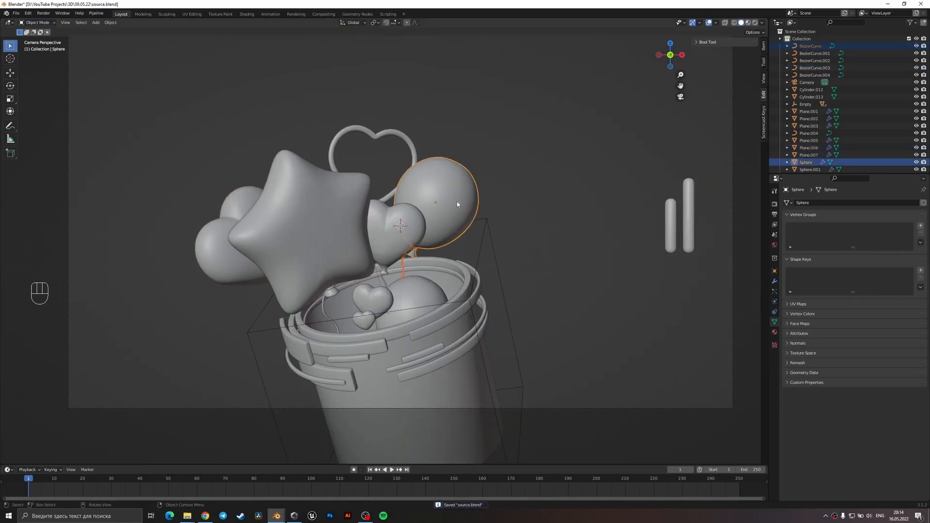
pyautogui.press('g')
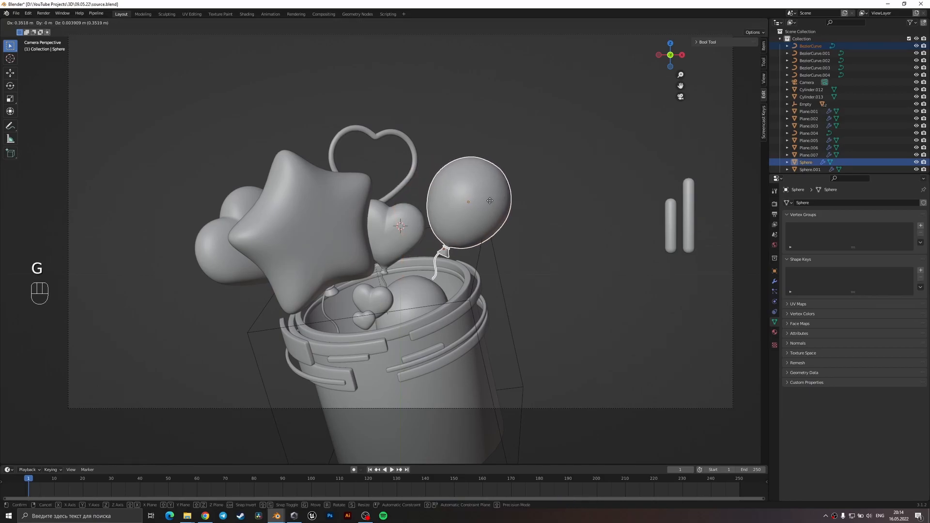
pyautogui.click(480, 207)
# Move the small heart balloon beside the star and its string about 0.18 m in X and 0.03 m in Z.
pyautogui.click(383, 280)
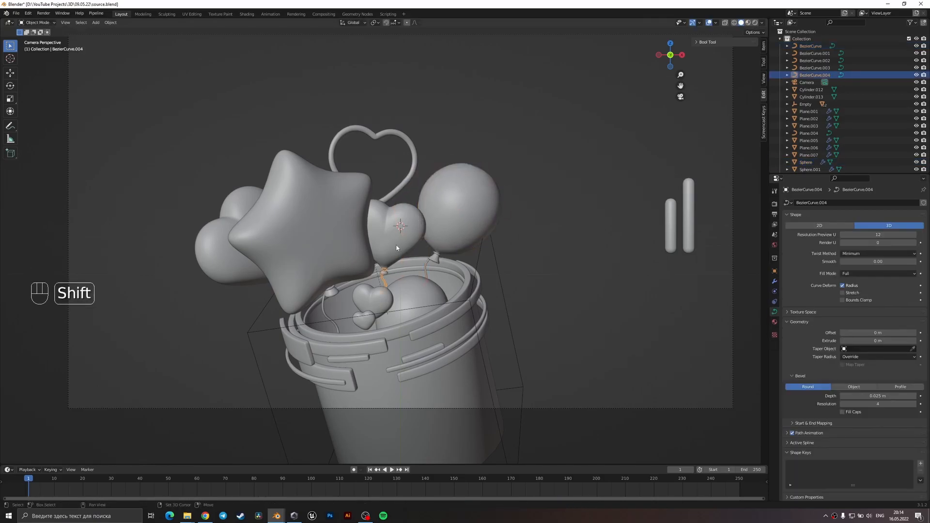
pyautogui.keyDown('shift'); pyautogui.click(401, 242); pyautogui.keyUp('shift')
pyautogui.press('g')
pyautogui.click(444, 242)
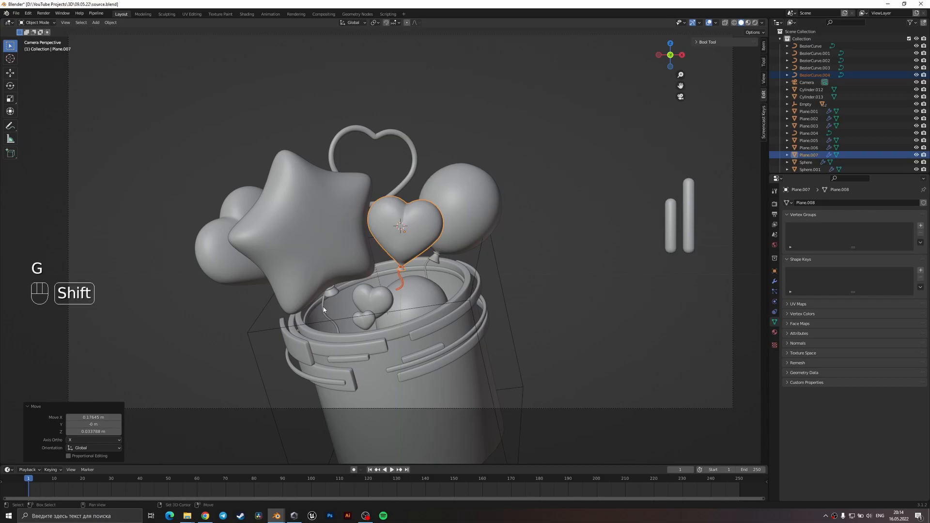
pyautogui.keyDown('shift'); pyautogui.click(324, 308); pyautogui.keyUp('shift')
pyautogui.keyDown('shift'); pyautogui.click(339, 250); pyautogui.keyUp('shift')
pyautogui.press('r')
pyautogui.rightClick(418, 238)
pyautogui.click(351, 251)
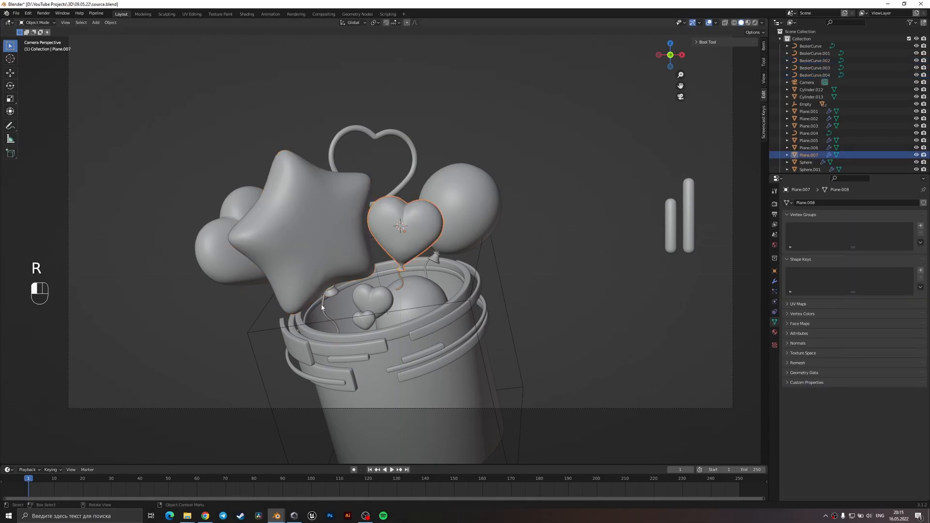
# Move the star balloon and its string about 0.15 m in X and 0.03 m in Z.
pyautogui.click(322, 307)
pyautogui.keyDown('shift'); pyautogui.click(333, 258); pyautogui.keyUp('shift')
pyautogui.press('g')
pyautogui.click(410, 243)
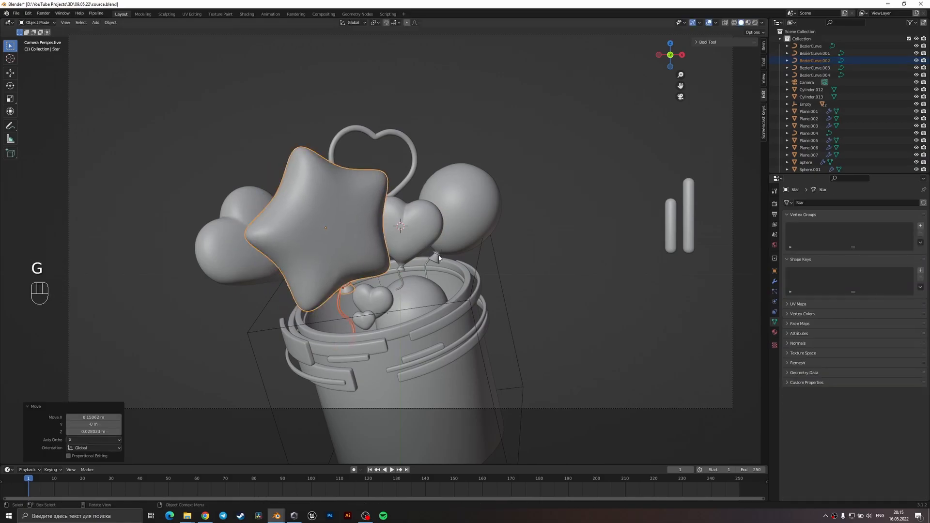
# Move the large heart balloon behind the star and its string about 0.24 m in X, lower them slightly, and save the file.
pyautogui.click(267, 270)
pyautogui.moveTo(269, 270); pyautogui.dragTo(325, 275, button='middle')
pyautogui.keyDown('shift'); pyautogui.click(324, 276); pyautogui.keyUp('shift')
pyautogui.press('KP_0')
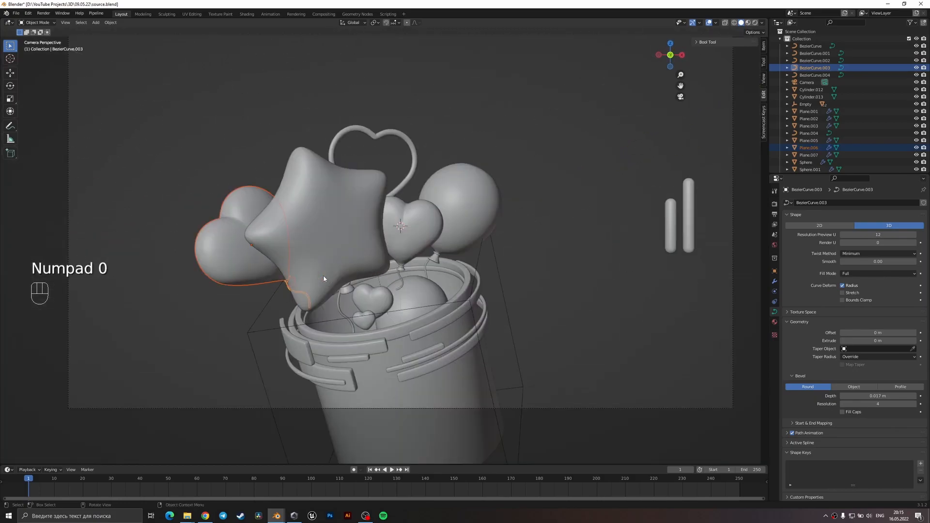
pyautogui.press('g')
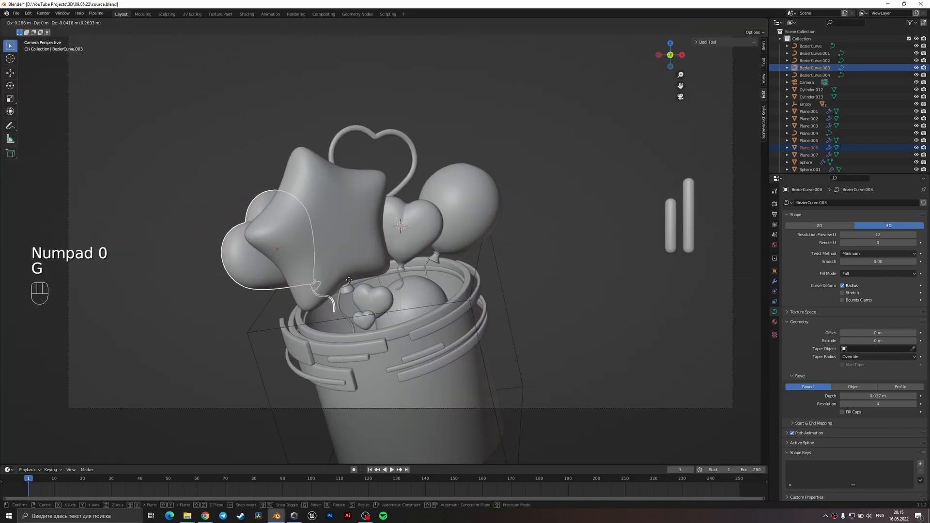
pyautogui.click(348, 281)
pyautogui.press('g')
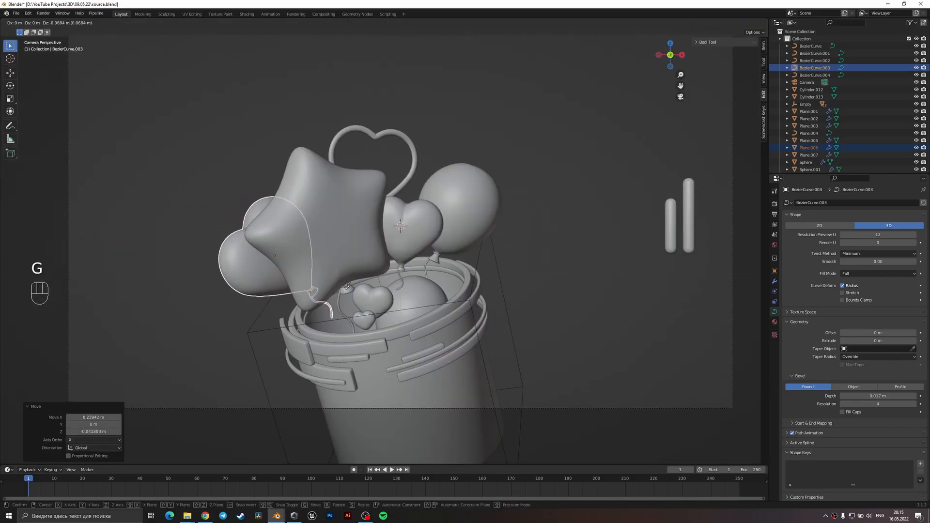
pyautogui.click(232, 314)
pyautogui.hotkey('ctrl', 's')
pyautogui.scroll(-1, 258, 289)
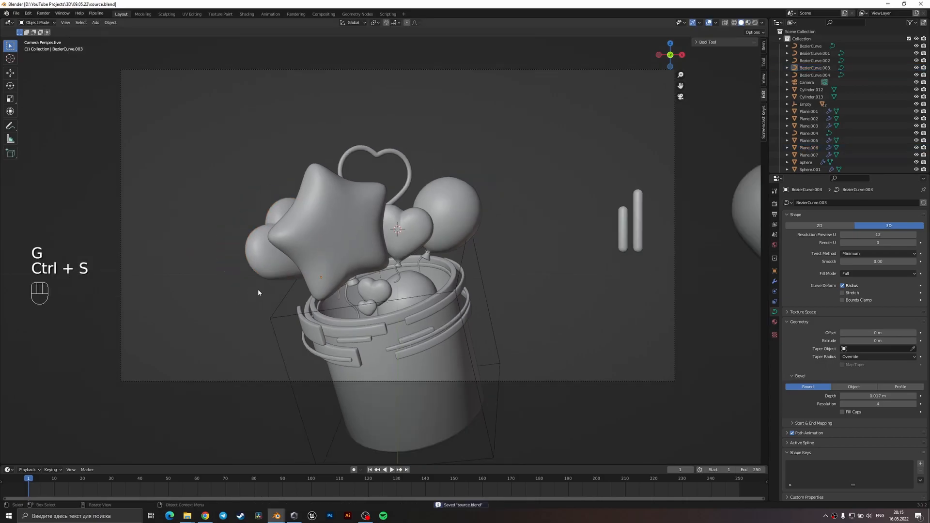
pyautogui.scroll(-3, 428, 266)
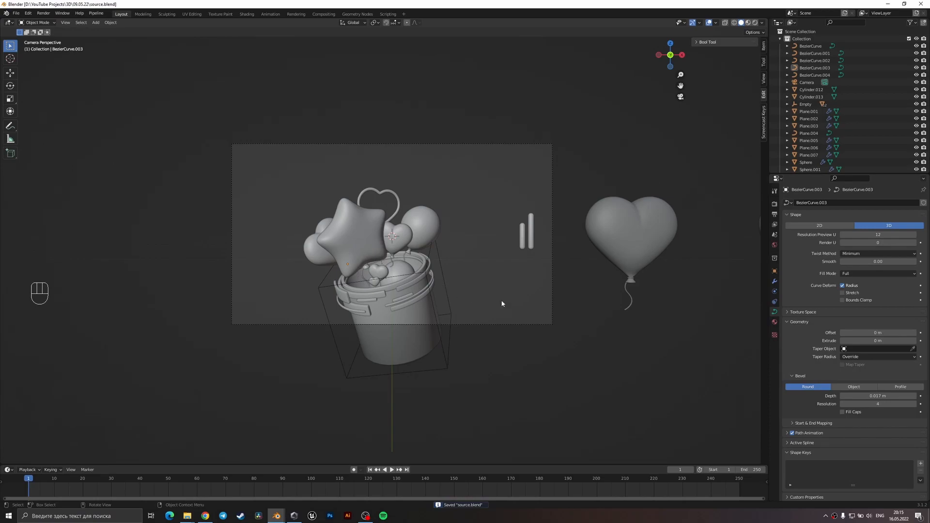
pyautogui.keyDown('shift'); pyautogui.moveTo(618, 310); pyautogui.dragTo(406, 349, button='middle'); pyautogui.keyUp('shift')
pyautogui.scroll(-3, 426, 347)
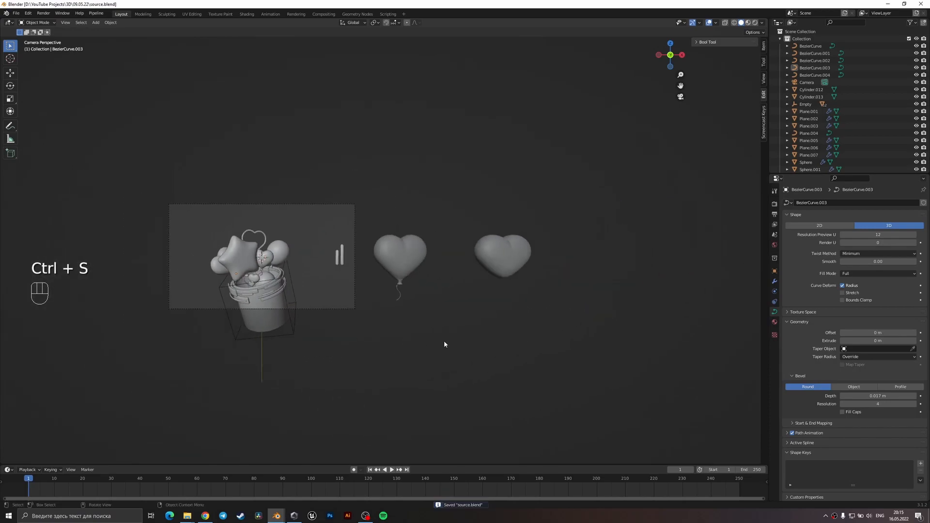
pyautogui.keyDown('shift'); pyautogui.moveTo(487, 338); pyautogui.dragTo(511, 334, button='middle'); pyautogui.keyUp('shift')
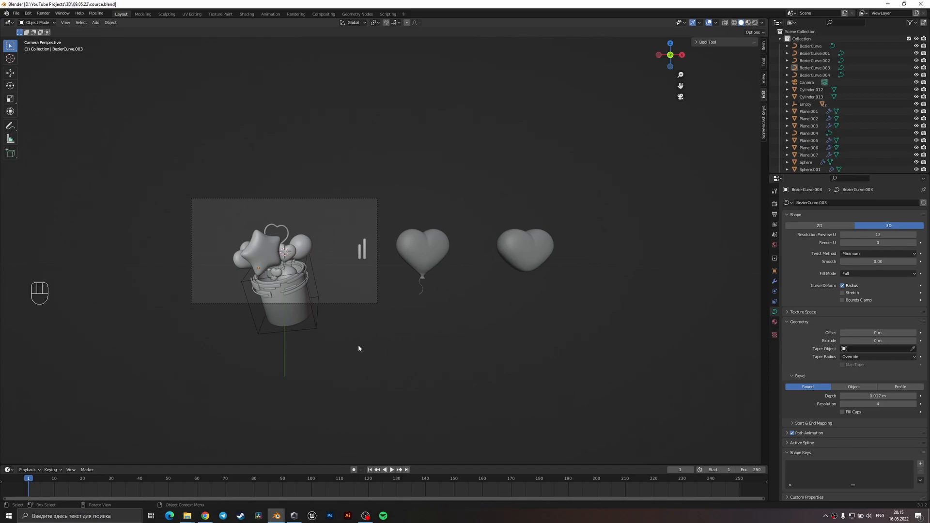
# Rotate the thin lower ring strip on the bucket's front 12.5° about its local Z axis and save the file.
pyautogui.keyDown('shift'); pyautogui.moveTo(360, 348); pyautogui.dragTo(531, 332, button='middle'); pyautogui.keyUp('shift')
pyautogui.scroll(6, 531, 332)
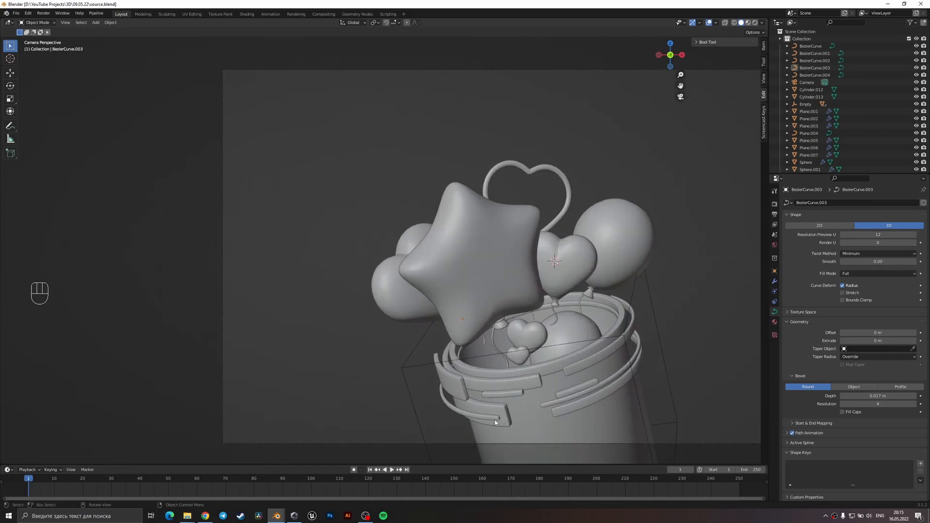
pyautogui.click(498, 423)
pyautogui.press('r')
pyautogui.press('z')
pyautogui.press('z')
pyautogui.click(563, 407)
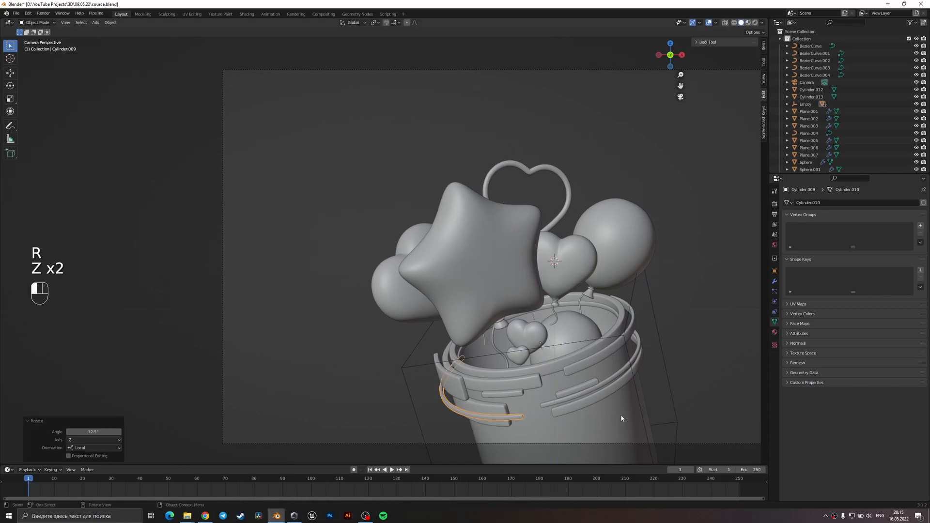
pyautogui.keyDown('shift'); pyautogui.moveTo(600, 414); pyautogui.dragTo(528, 411, button='middle'); pyautogui.keyUp('shift')
pyautogui.scroll(2, 580, 325)
pyautogui.hotkey('ctrl', 's')
# Scale down the two loose rounded bars and move them over to the star balloon.
pyautogui.moveTo(728, 325); pyautogui.dragTo(688, 276)
pyautogui.press('s')
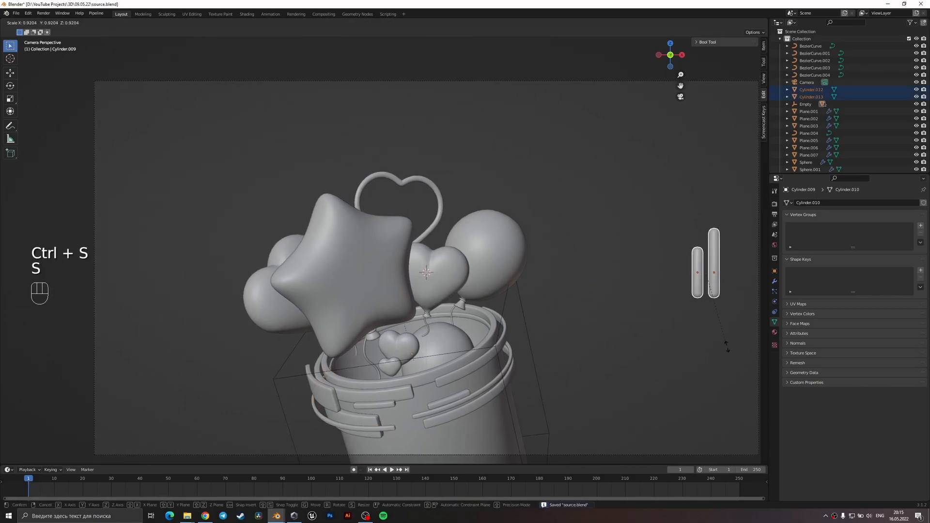
pyautogui.click(714, 294)
pyautogui.press('g')
pyautogui.click(360, 225)
# Shrink the two bars further, tilt them about 36° in camera view, and place them just above the star's upper tip.
pyautogui.press('s')
pyautogui.press('g')
pyautogui.press('r')
pyautogui.click(430, 197)
pyautogui.press('g')
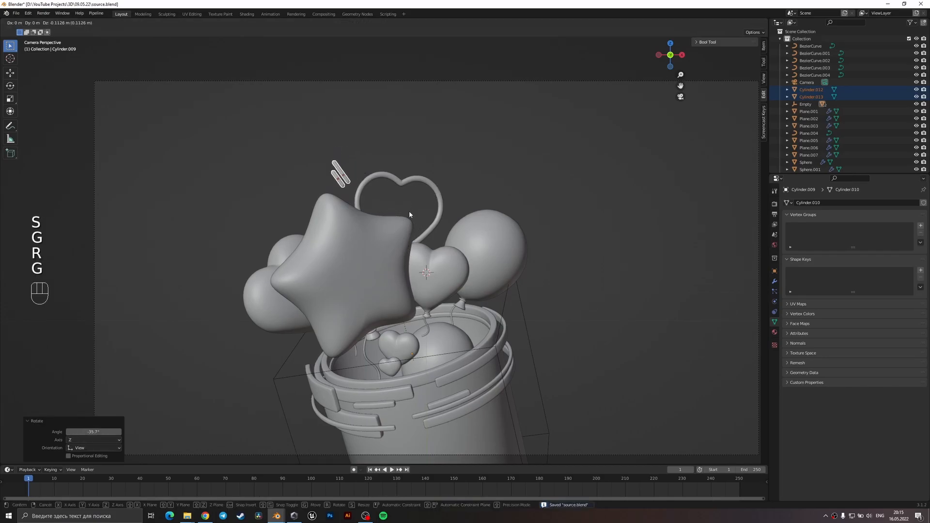
pyautogui.click(383, 178)
# Enlarge the two bars above the star by 1.084 and again by 1.149.
pyautogui.scroll(1, 382, 178)
pyautogui.press('s')
pyautogui.click(383, 177)
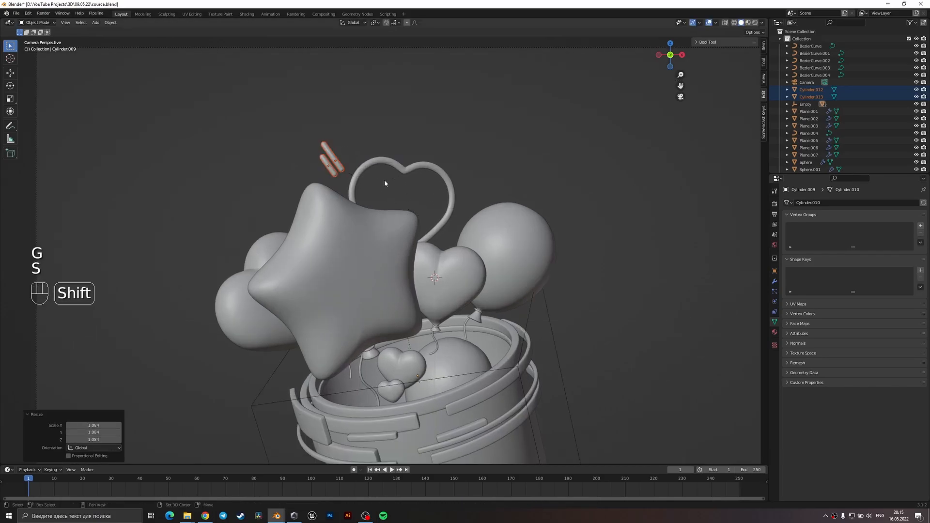
pyautogui.scroll(2, 380, 177)
pyautogui.press('s')
pyautogui.click(417, 190)
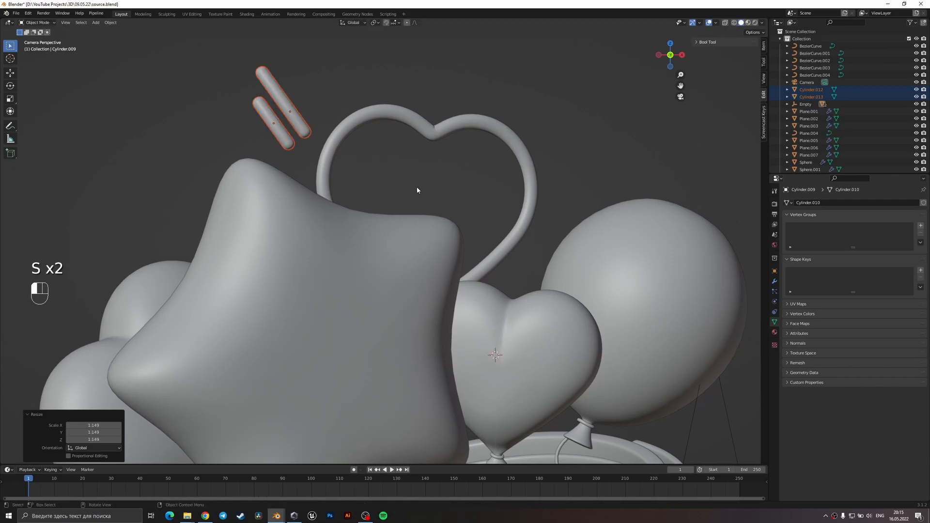
# Set the heart outline's bevel depth to 0.1 m.
pyautogui.click(345, 140)
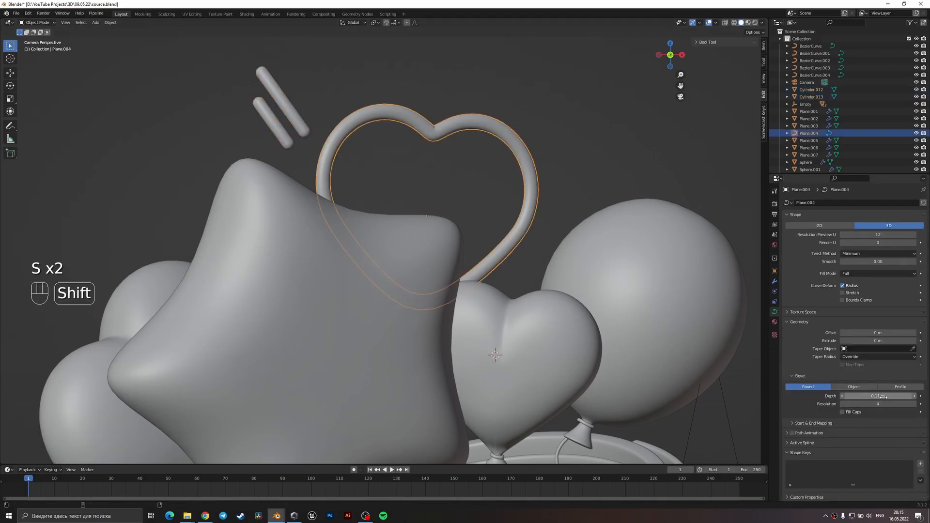
pyautogui.click(367, 155)
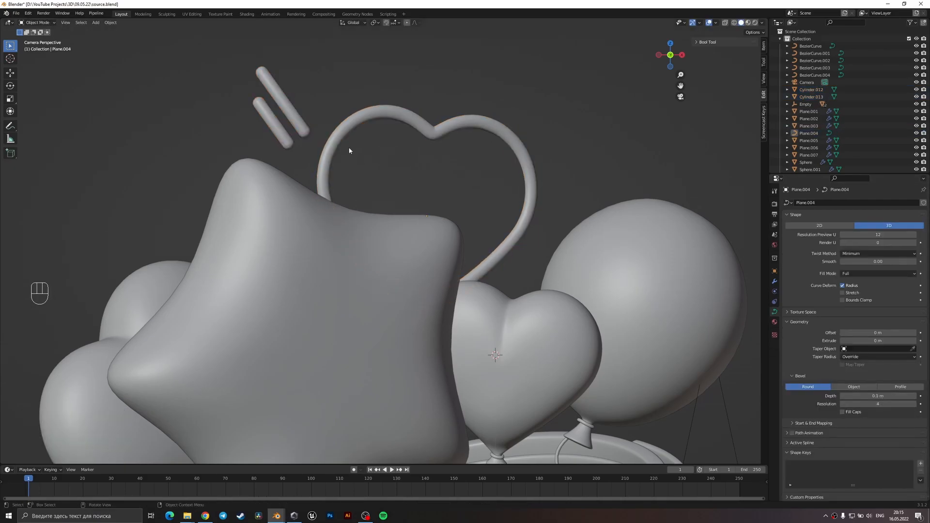
# Rotate the longer bar above the star to a steeper angle so it leans away from the shorter one.
pyautogui.click(285, 104)
pyautogui.press('r')
pyautogui.click(369, 194)
# Rotate the shorter bar to a flatter angle and position it beside the longer one so the pair fans out from the star's tip.
pyautogui.click(271, 130)
pyautogui.press('g')
pyautogui.click(274, 143)
pyautogui.press('r')
pyautogui.click(408, 162)
pyautogui.press('g')
pyautogui.click(398, 163)
pyautogui.scroll(-2, 353, 157)
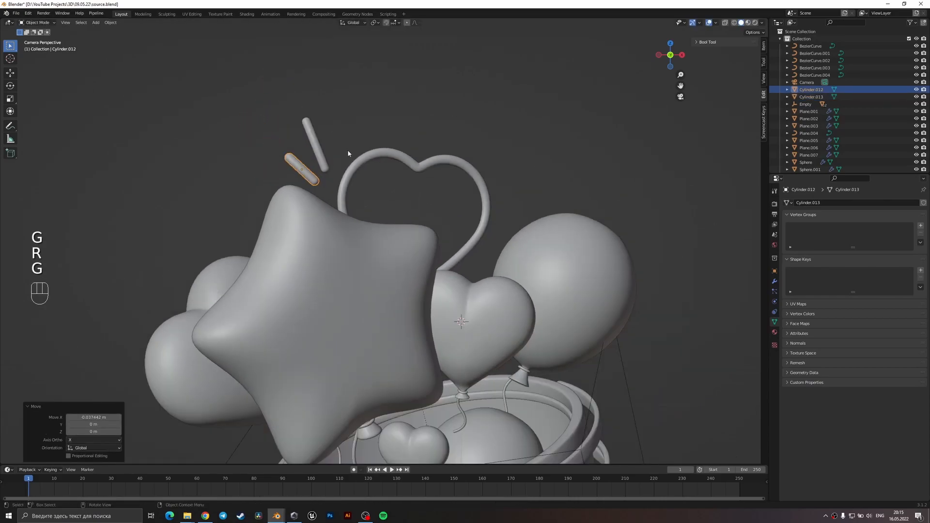
# Duplicate both bars, place the copies in front of the large round balloon, and shift them about 0.8 m along Y.
pyautogui.keyDown('shift'); pyautogui.click(322, 154); pyautogui.keyUp('shift')
pyautogui.scroll(-1, 401, 198)
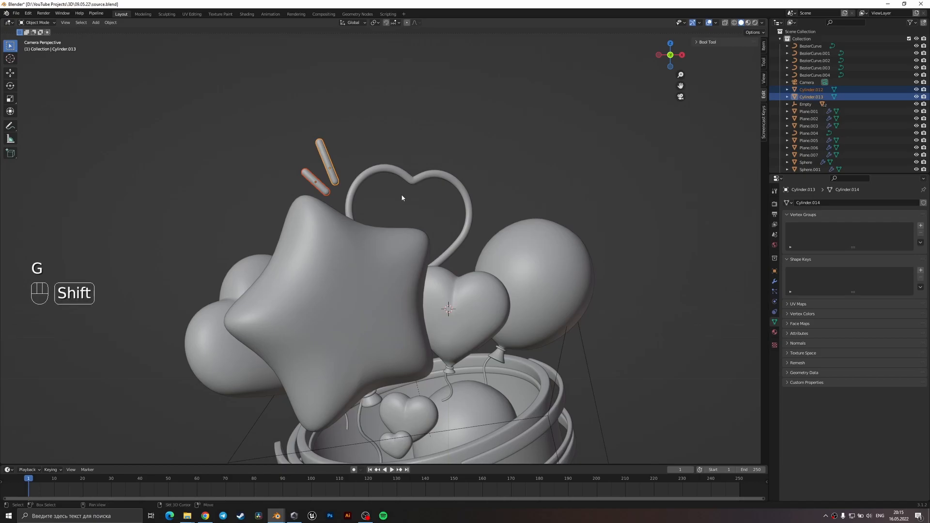
pyautogui.hotkey('shift', 'd')
pyautogui.click(610, 342)
pyautogui.press('g')
pyautogui.press('y')
pyautogui.click(627, 282)
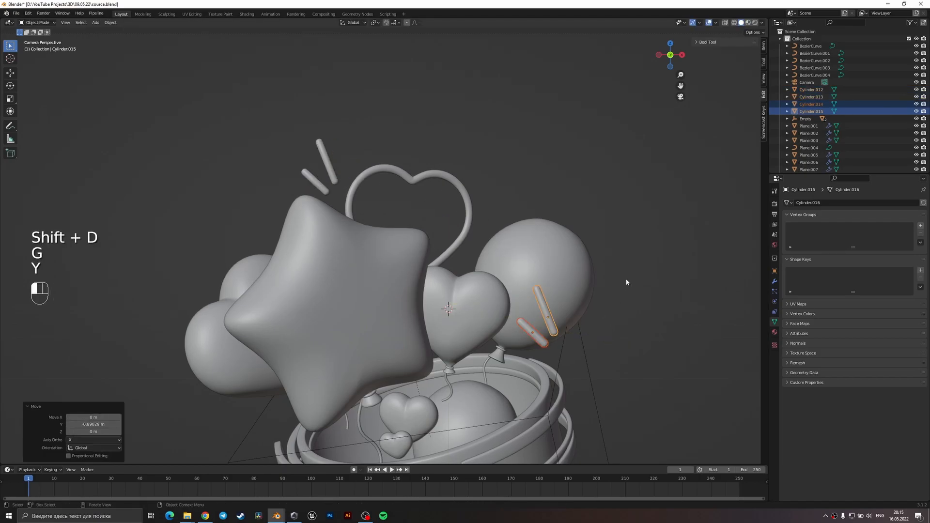
# Rotate the duplicated bars to point up and outward and lower them to the bucket's rim below the round balloon.
pyautogui.press('r')
pyautogui.click(603, 398)
pyautogui.press('g')
pyautogui.click(586, 405)
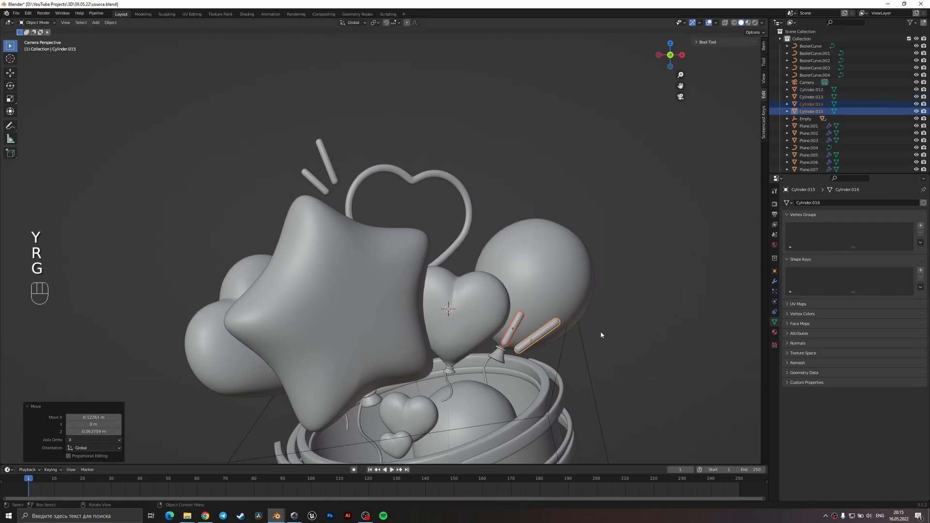
pyautogui.press('g')
pyautogui.click(602, 367)
pyautogui.press('r')
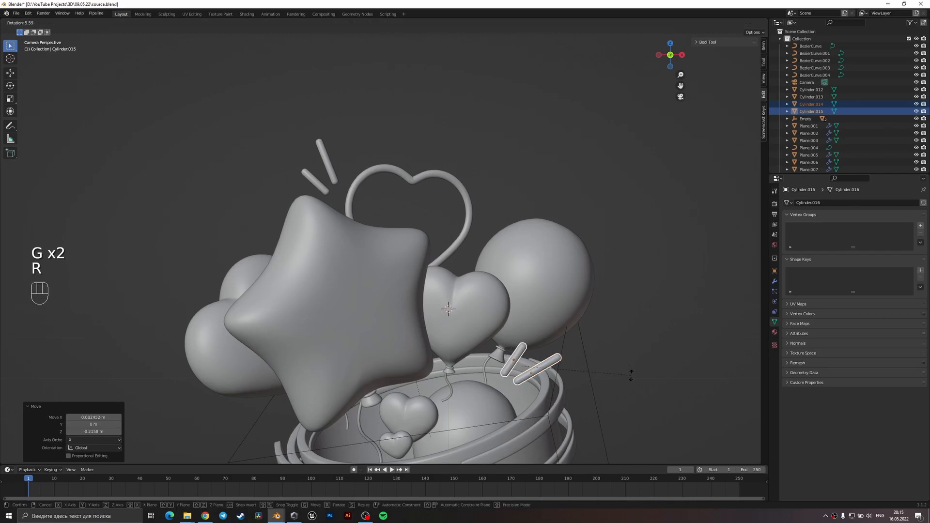
pyautogui.click(625, 373)
# Move the longer duplicated bar slightly down along the bucket's rim and save the file.
pyautogui.press('g')
pyautogui.rightClick(639, 376)
pyautogui.click(545, 375)
pyautogui.press('g')
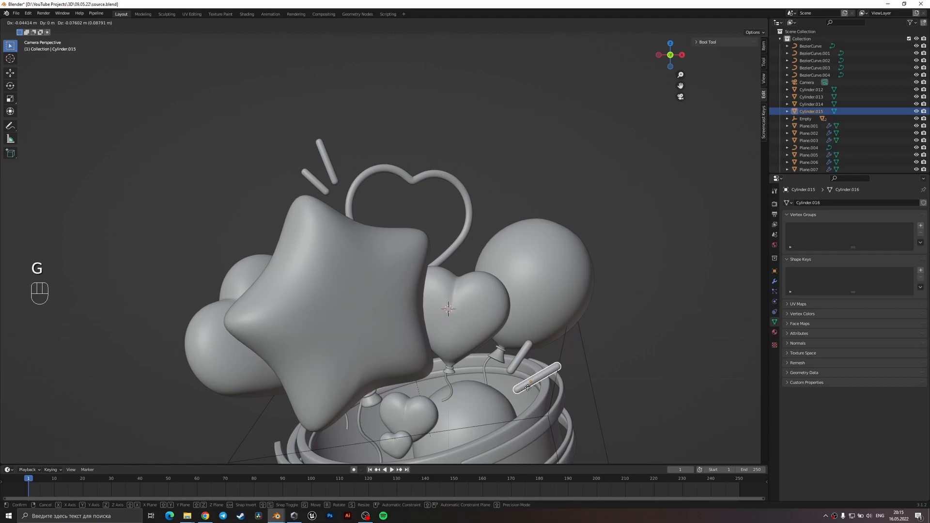
pyautogui.click(527, 387)
pyautogui.click(644, 371)
pyautogui.scroll(-4, 562, 359)
pyautogui.moveTo(582, 365); pyautogui.dragTo(601, 323, button='middle')
pyautogui.hotkey('ctrl', 's')
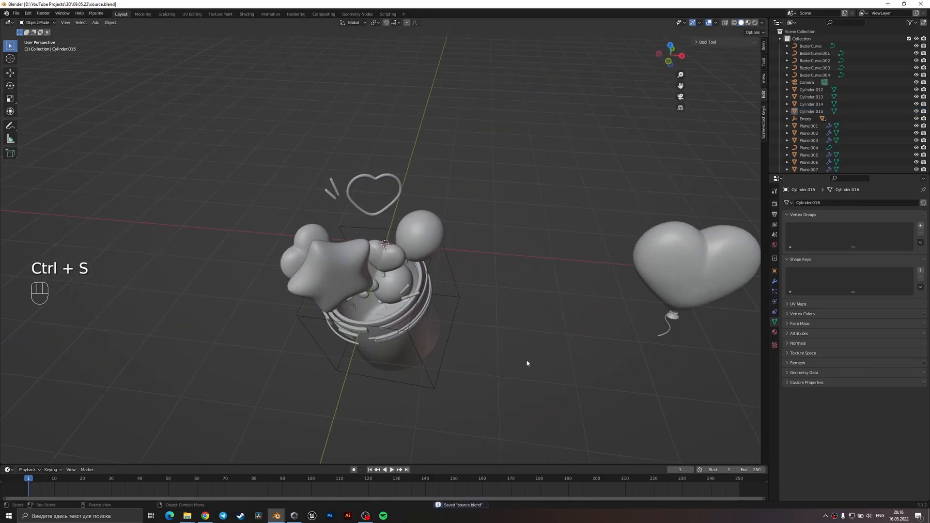
# Delete the spare heart balloons and string standing beside the composition, save the file, and return to camera view.
pyautogui.moveTo(572, 239); pyautogui.dragTo(619, 361, button='middle')
pyautogui.moveTo(622, 367); pyautogui.dragTo(483, 219)
pyautogui.press('Delete')
pyautogui.hotkey('ctrl', 's')
pyautogui.press('KP_0')
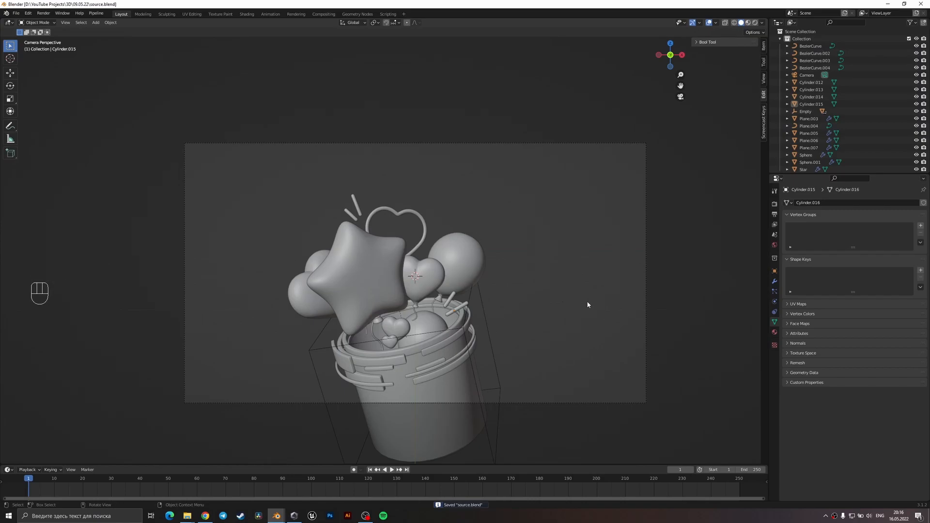
# Lower the camera about 0.17 m along Z and save the file.
pyautogui.click(646, 266)
pyautogui.press('g')
pyautogui.press('z')
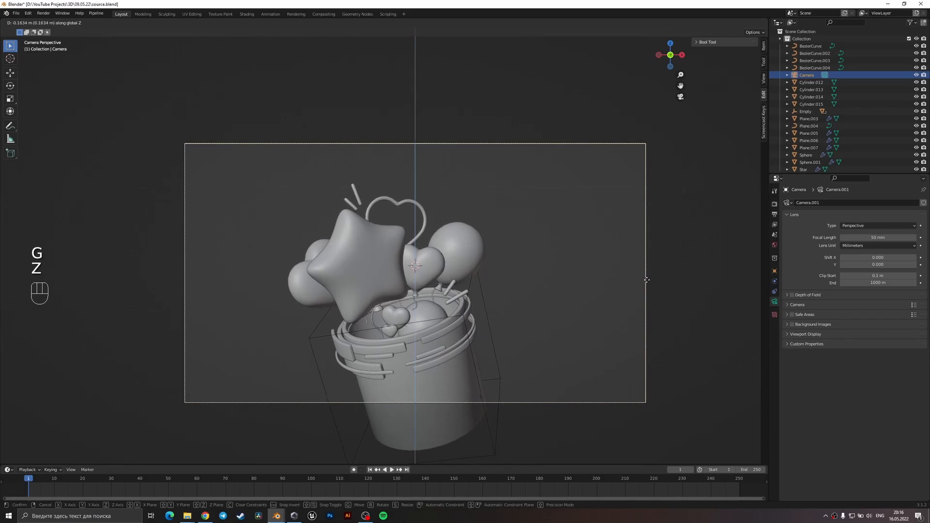
pyautogui.click(647, 280)
pyautogui.scroll(-3, 610, 274)
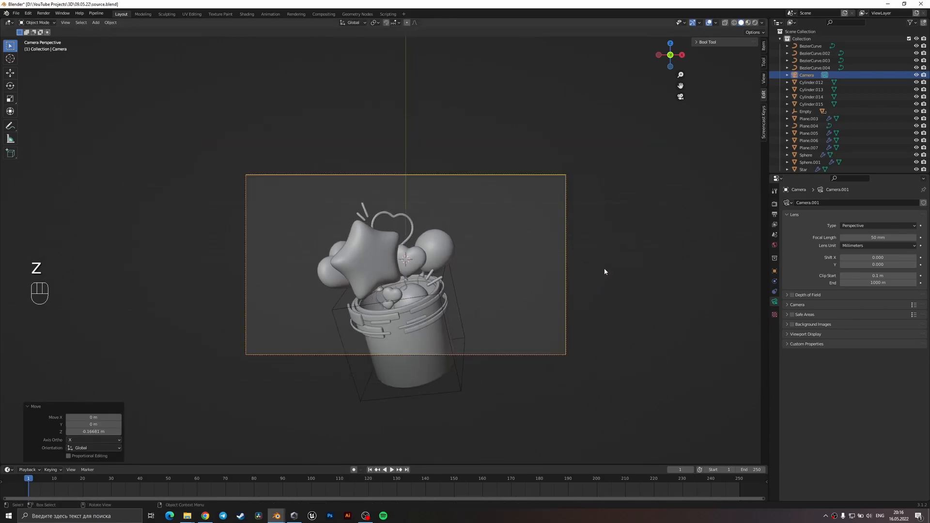
pyautogui.hotkey('ctrl', 's')
# Add a Path curve to the scene and move it out beside the bucket along X.
pyautogui.scroll(2, 507, 288)
pyautogui.click(449, 361)
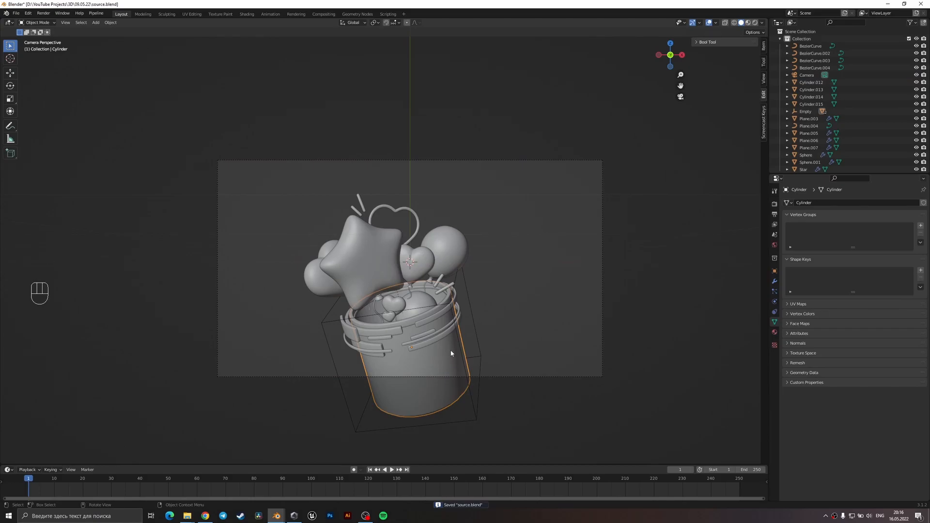
pyautogui.hotkey('ctrl', 's')
pyautogui.hotkey('shift', 'a')
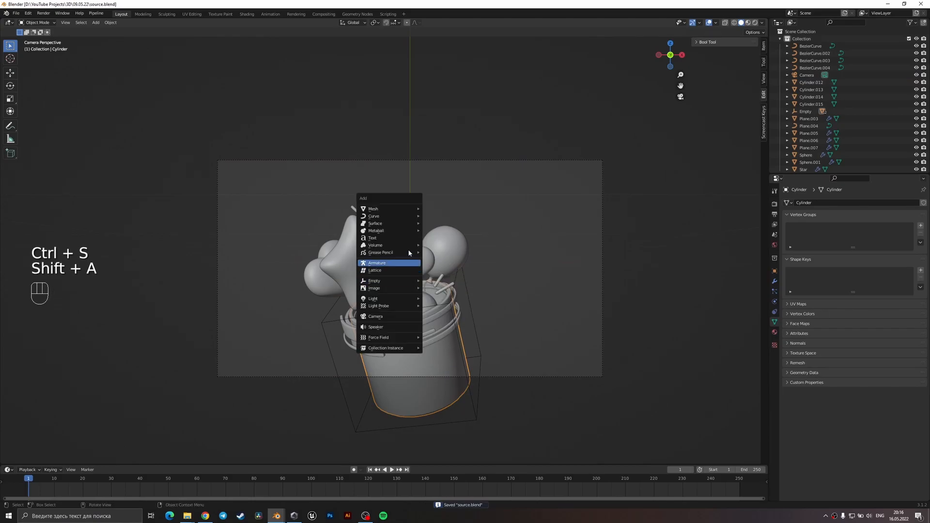
pyautogui.moveTo(390, 220)
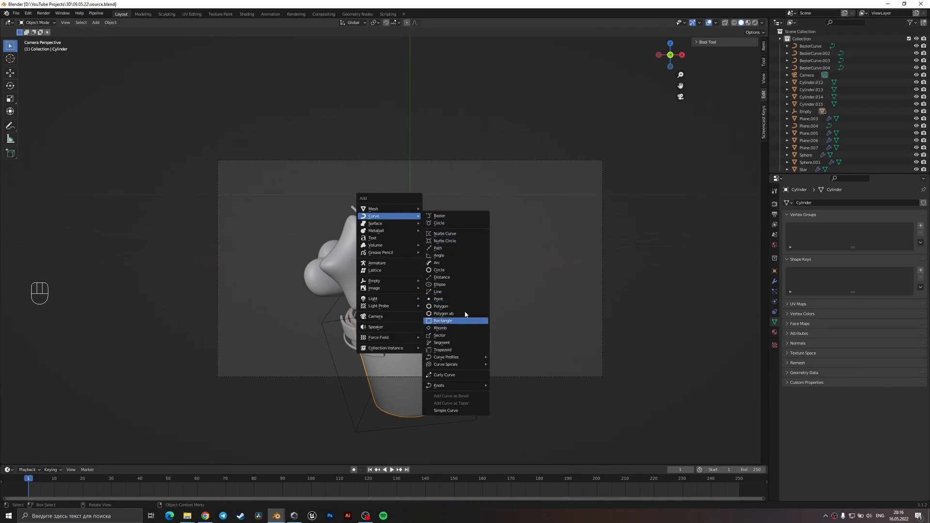
pyautogui.click(478, 248)
pyautogui.scroll(-3, 499, 292)
pyautogui.press('g')
pyautogui.click(545, 303)
pyautogui.moveTo(545, 303)
pyautogui.mouseDown(button='middle')
pyautogui.moveTo(552, 327)
pyautogui.moveTo(556, 315)
pyautogui.mouseUp(button='middle')
# Delete the path's second and fourth control points, leaving the two ends and the middle point.
pyautogui.press('Tab')
pyautogui.press('1')
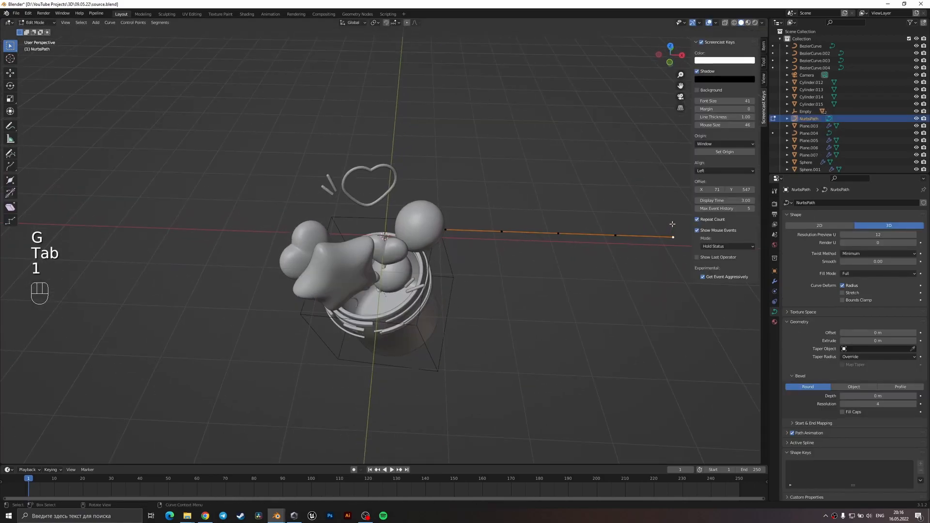
pyautogui.press('g')
pyautogui.moveTo(615, 264); pyautogui.dragTo(501, 199)
pyautogui.press('x')
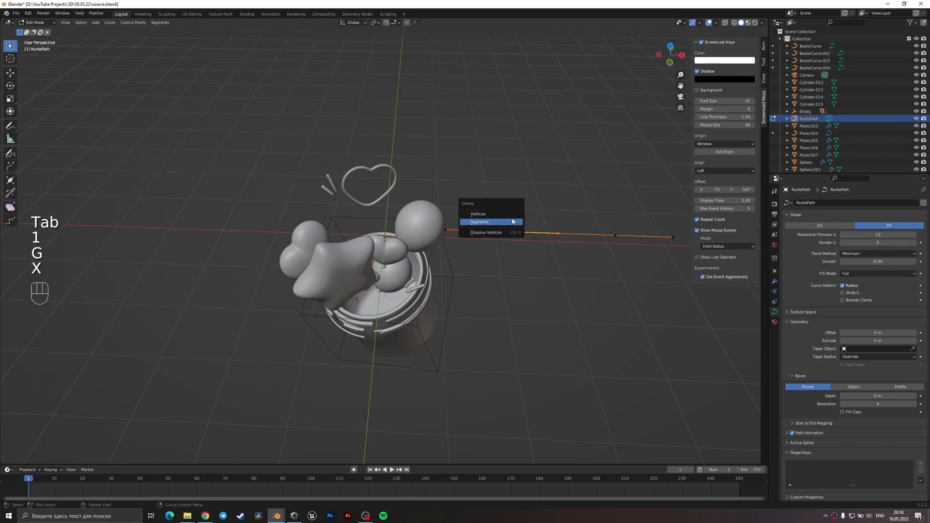
pyautogui.click(509, 216)
pyautogui.moveTo(625, 254); pyautogui.dragTo(600, 220)
pyautogui.press('x')
pyautogui.click(595, 215)
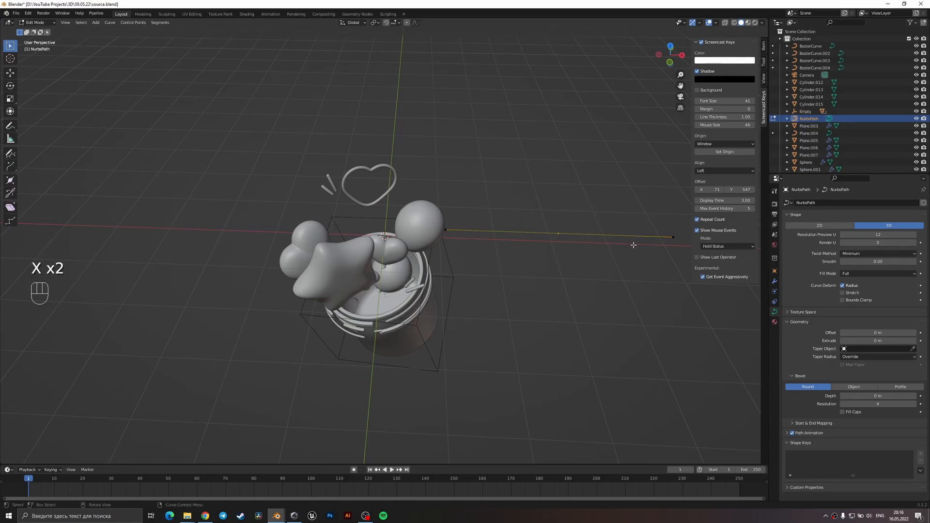
# Try to move the shortened path curve across the scene to the front of the bucket's rim, positioning it from above.
pyautogui.moveTo(612, 259); pyautogui.dragTo(581, 271, button='middle')
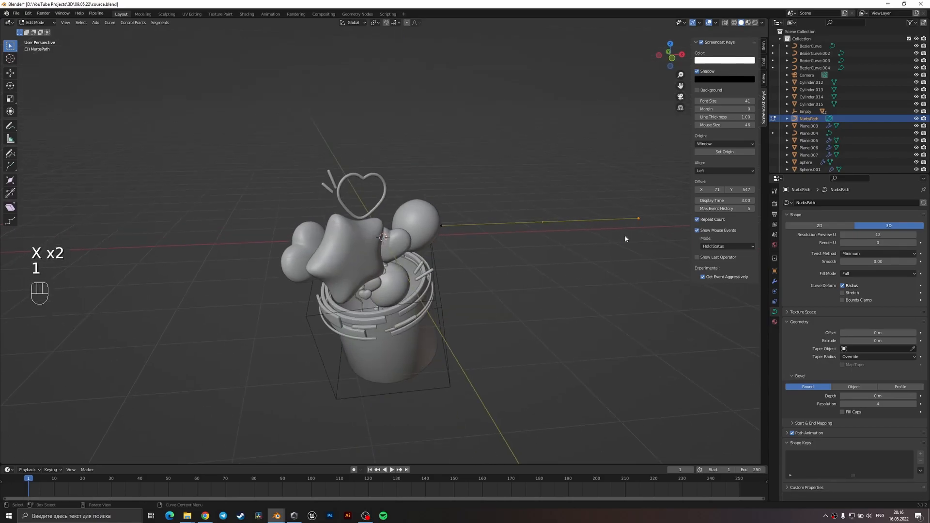
pyautogui.press('Tab')
pyautogui.press('g')
pyautogui.press('KP_7')
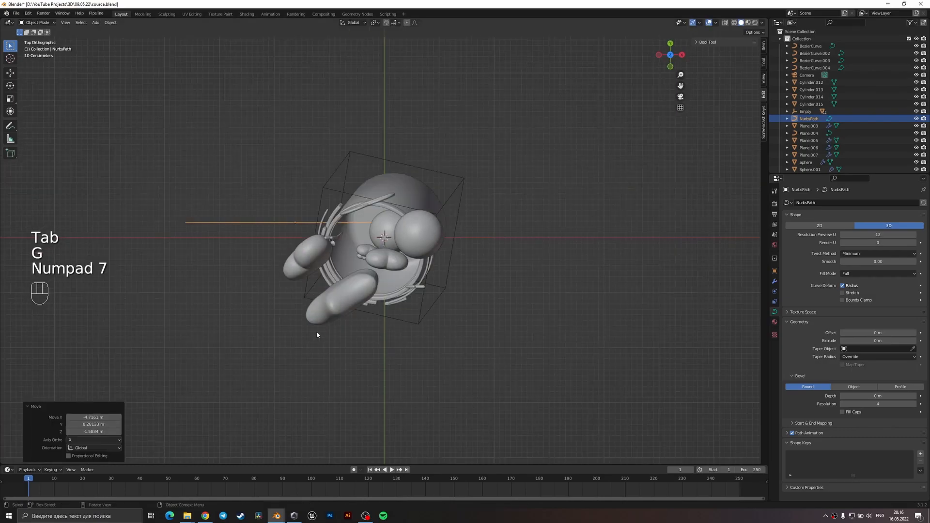
pyautogui.scroll(4, 310, 337)
pyautogui.press('g')
pyautogui.click(397, 369)
pyautogui.moveTo(398, 369); pyautogui.dragTo(423, 266, button='middle')
pyautogui.press('g')
pyautogui.click(476, 320)
pyautogui.moveTo(477, 320); pyautogui.dragTo(493, 335, button='middle')
pyautogui.press('g')
pyautogui.click(482, 323)
pyautogui.scroll(-4, 448, 356)
# Try to reposition the path's end control point from above and extrude a further point from it.
pyautogui.press('Tab')
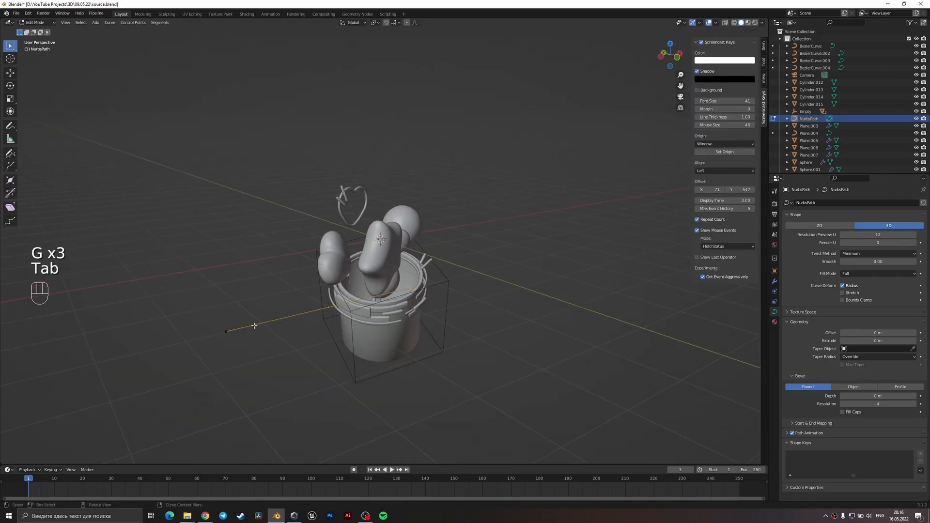
pyautogui.press('1')
pyautogui.press('KP_7')
pyautogui.moveTo(321, 271)
pyautogui.mouseDown(button='middle')
pyautogui.moveTo(295, 320)
pyautogui.moveTo(326, 270)
pyautogui.mouseUp(button='middle')
pyautogui.press('KP_7')
pyautogui.press('g')
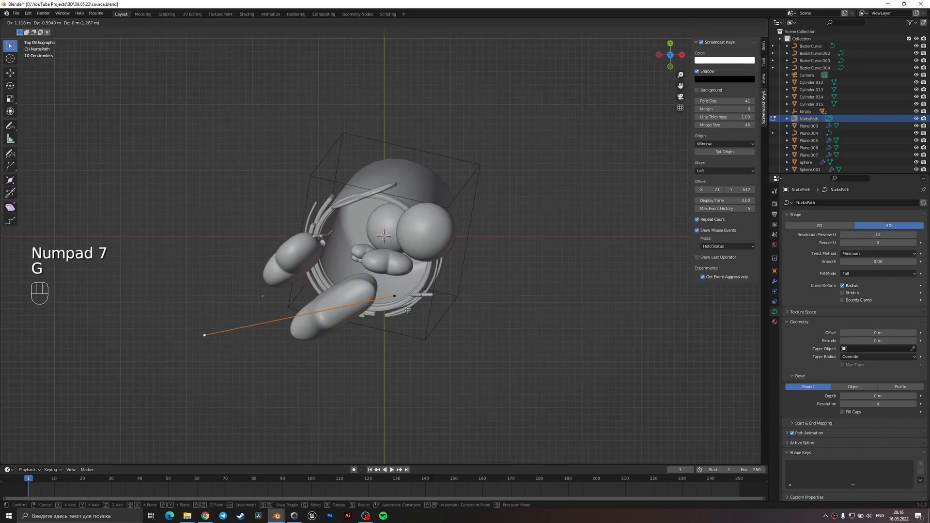
pyautogui.click(503, 305)
pyautogui.moveTo(520, 301); pyautogui.dragTo(444, 352, button='middle')
pyautogui.press('e')
pyautogui.click(312, 326)
# Undo the path's extrusion, moves and control-point deletions, restoring all five original points.
pyautogui.hotkey('ctrl', 'z')
pyautogui.hotkey('ctrl', 'z')
pyautogui.hotkey('ctrl', 'z')
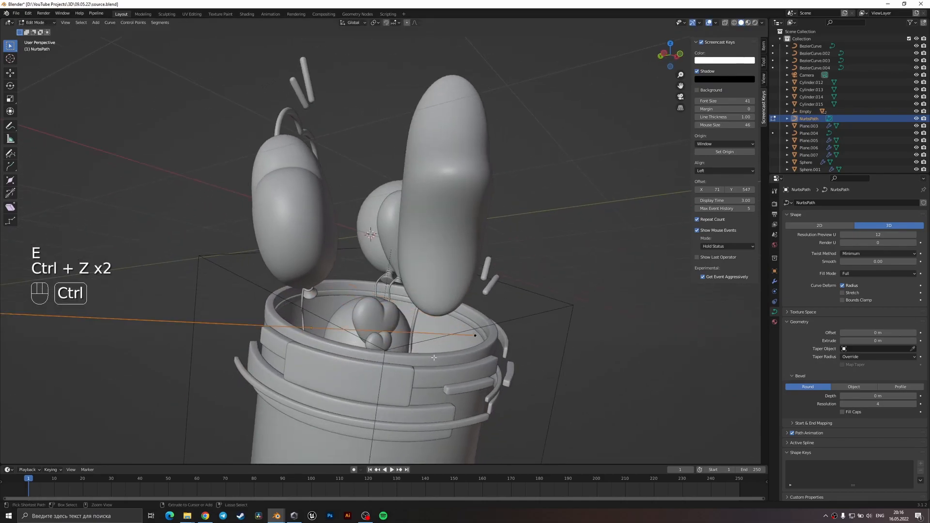
pyautogui.hotkey('ctrl', 'z')
pyautogui.hotkey('ctrl', 'z')
pyautogui.hotkey('ctrl', 'z')
pyautogui.hotkey('ctrl', 'z')
pyautogui.scroll(-5, 455, 338)
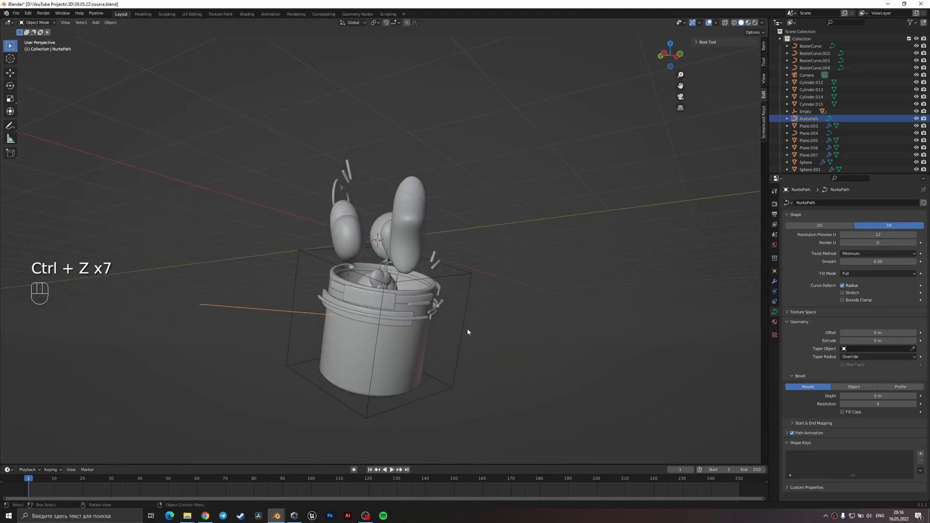
pyautogui.moveTo(466, 329); pyautogui.dragTo(435, 369, button='middle')
pyautogui.hotkey('ctrl', 'z')
pyautogui.hotkey('ctrl', 'z')
pyautogui.hotkey('ctrl', 'z')
pyautogui.hotkey('ctrl', 'z')
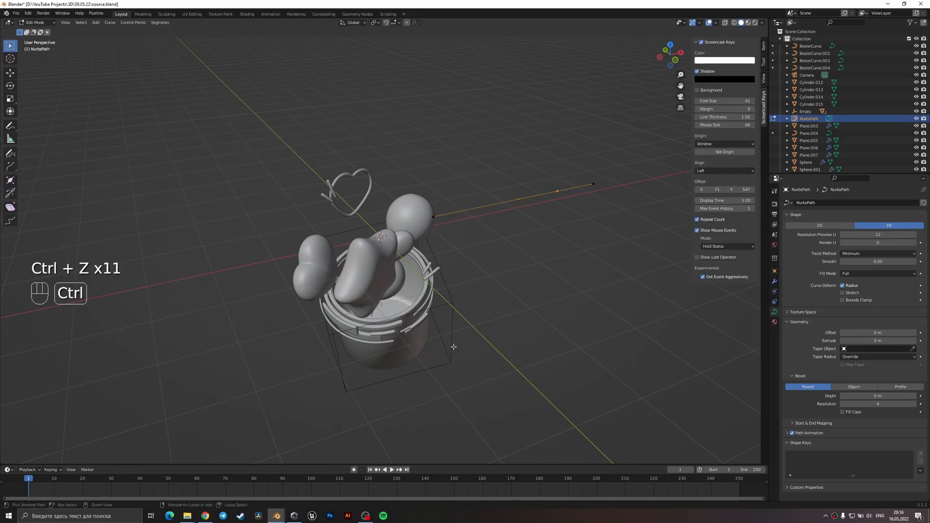
pyautogui.hotkey('ctrl', 'z')
pyautogui.hotkey('ctrl', 'z')
# Move the whole five-point path across to the bucket, with one end over the opening near the front rim.
pyautogui.press('Tab')
pyautogui.moveTo(498, 307); pyautogui.dragTo(522, 290, button='middle')
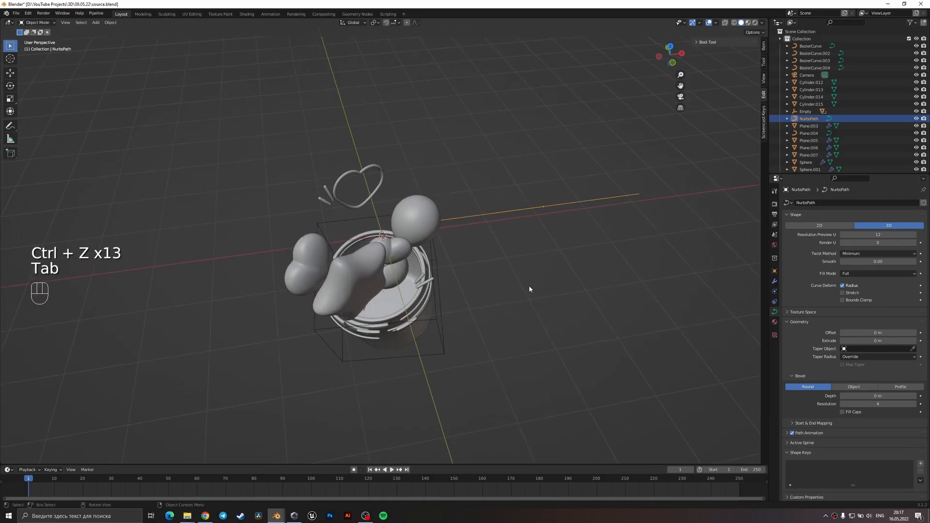
pyautogui.press('g')
pyautogui.click(427, 349)
pyautogui.press('KP_7')
pyautogui.press('g')
pyautogui.click(361, 301)
pyautogui.scroll(3, 362, 301)
pyautogui.press('g')
pyautogui.click(423, 311)
pyautogui.moveTo(423, 311); pyautogui.dragTo(300, 310, button='middle')
pyautogui.press('g')
pyautogui.click(410, 216)
pyautogui.press('Tab')
pyautogui.press('Tab')
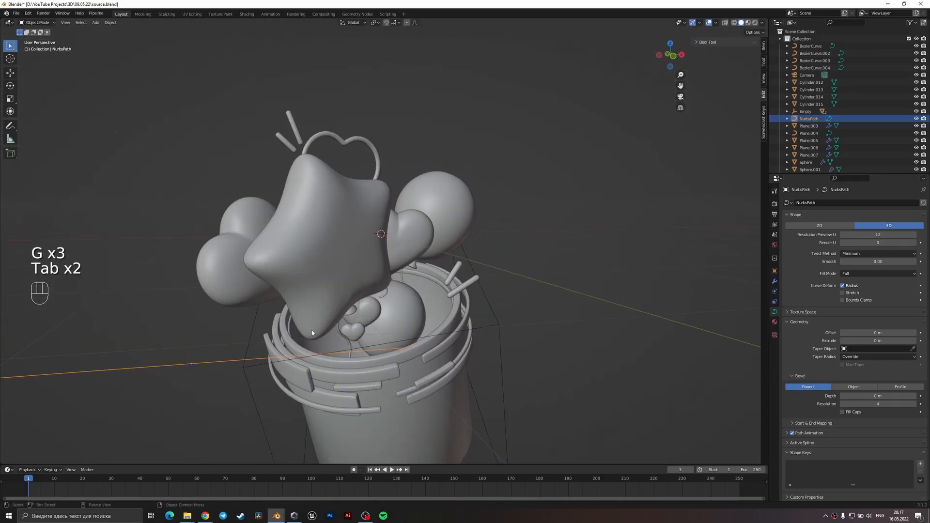
# Pull the path's fourth control point forward in the top plane, out past the front of the star balloon.
pyautogui.press('Tab')
pyautogui.press('1')
pyautogui.press('g')
pyautogui.click(252, 334)
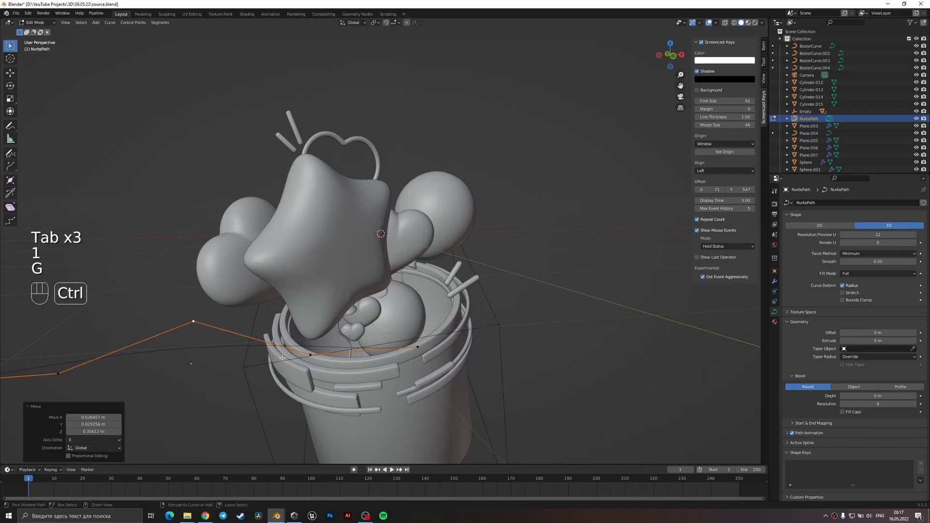
pyautogui.hotkey('ctrl', 'z')
pyautogui.press('KP_7')
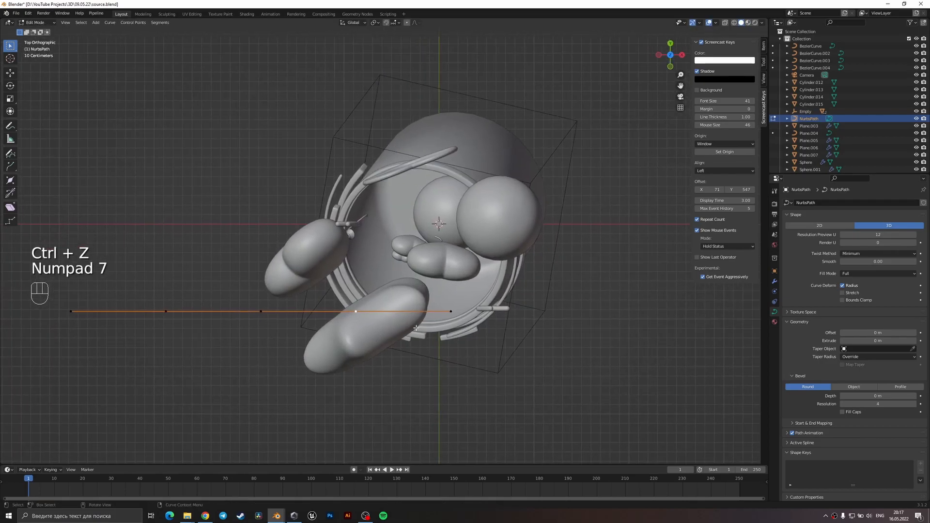
pyautogui.press('g')
pyautogui.click(343, 324)
pyautogui.press('g')
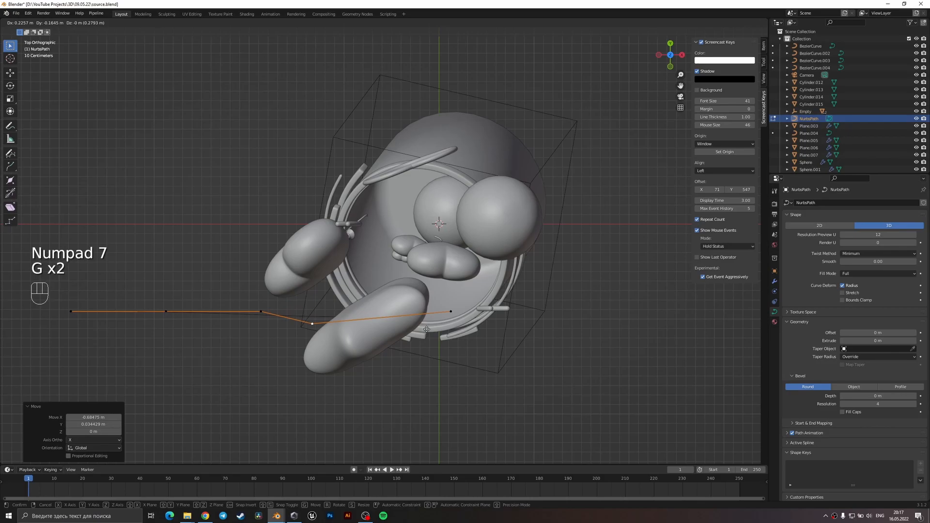
pyautogui.click(474, 427)
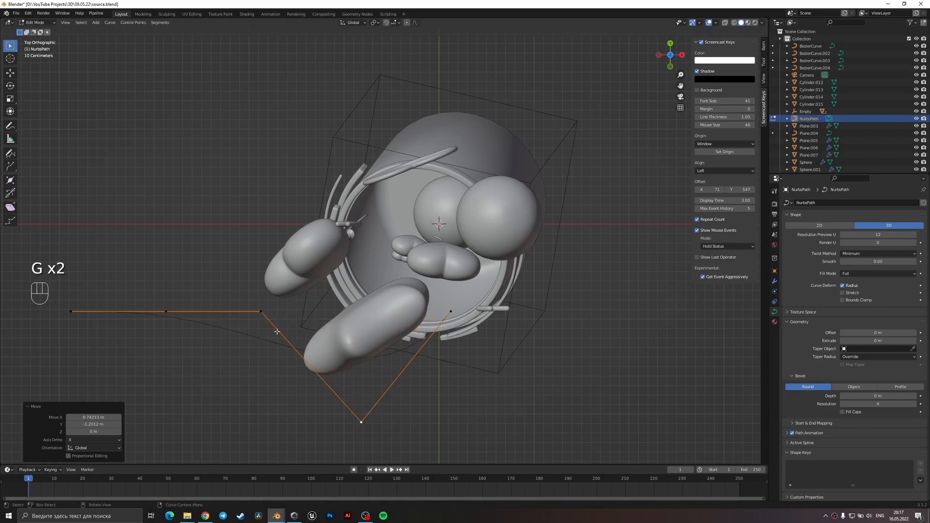
# Reposition the path's third, second and first control points from above to bend it around the heart balloon beside the star.
pyautogui.click(258, 315)
pyautogui.press('g')
pyautogui.click(267, 306)
pyautogui.click(165, 310)
pyautogui.press('g')
pyautogui.click(249, 253)
pyautogui.click(71, 310)
pyautogui.press('g')
pyautogui.click(319, 184)
pyautogui.press('g')
pyautogui.click(269, 243)
# Refine the second, third and first control points from above so the path sweeps outside the heart and star balloons.
pyautogui.click(251, 257)
pyautogui.press('g')
pyautogui.click(218, 268)
pyautogui.click(262, 300)
pyautogui.press('g')
pyautogui.click(198, 331)
pyautogui.click(329, 181)
pyautogui.press('g')
pyautogui.click(333, 192)
# Raise the path's first control point about 1.34 m in front view and lift the fourth point slightly above the rim.
pyautogui.press('KP_1')
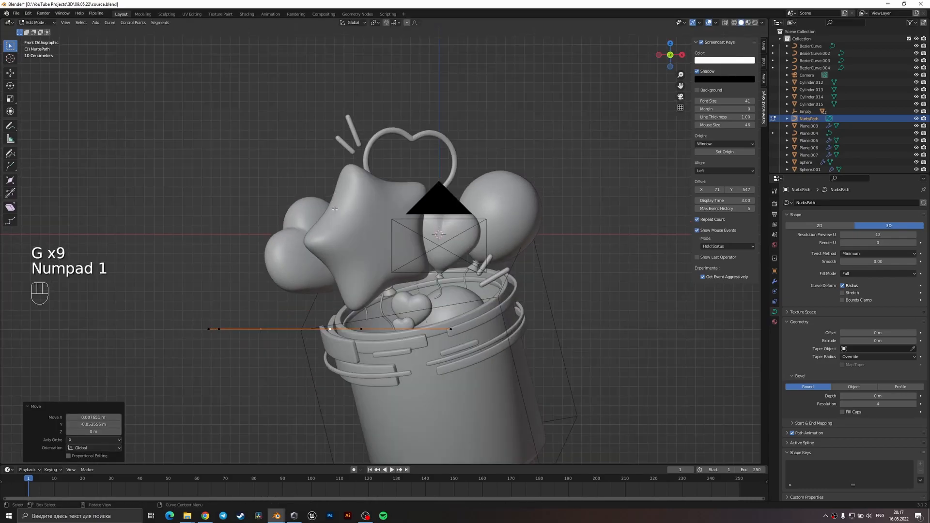
pyautogui.press('g')
pyautogui.click(319, 163)
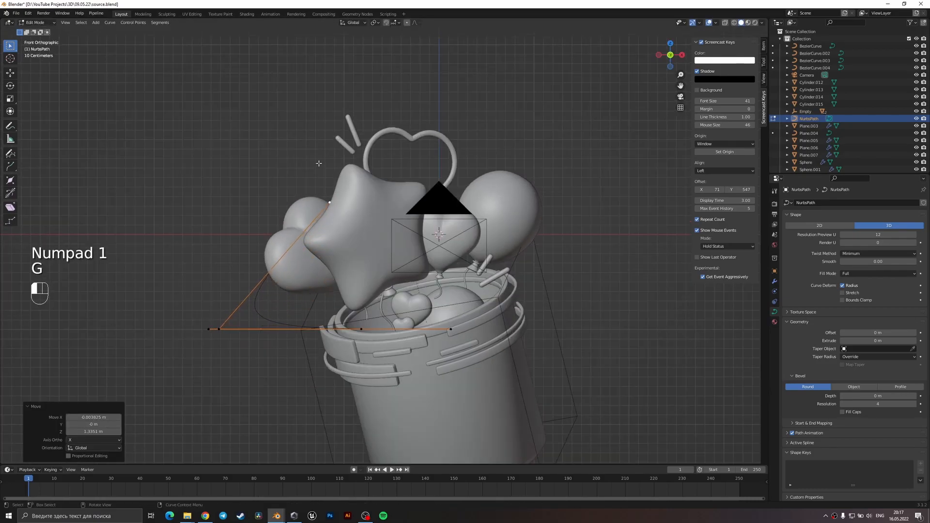
pyautogui.press('g')
pyautogui.click(370, 298)
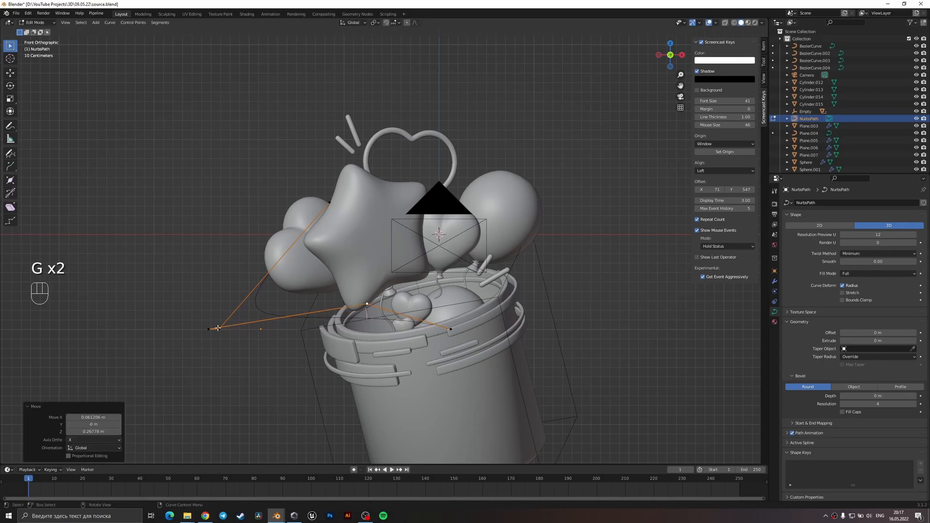
pyautogui.press('g')
pyautogui.click(245, 323)
# Raise the path's second and third control points in front view, keeping them outside the heart balloon.
pyautogui.click(219, 329)
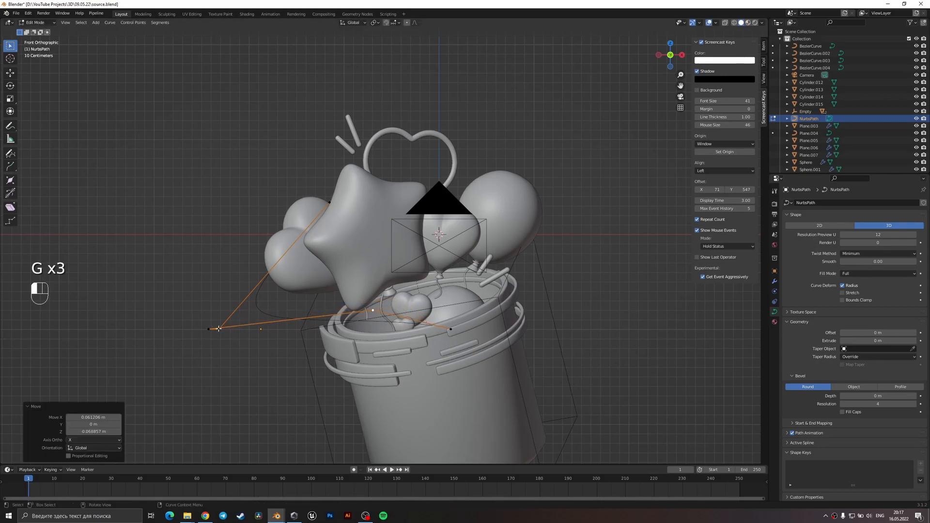
pyautogui.press('g')
pyautogui.click(244, 288)
pyautogui.press('g')
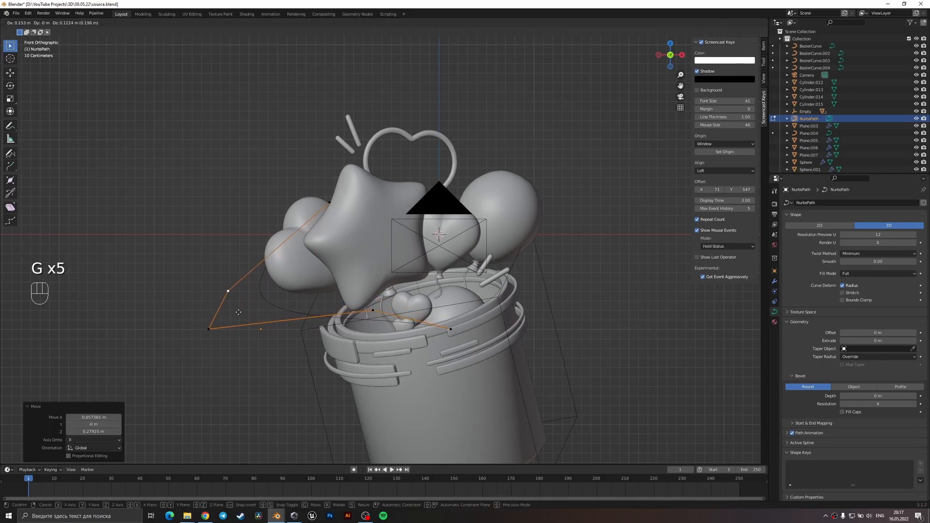
pyautogui.click(233, 307)
pyautogui.click(211, 329)
pyautogui.press('g')
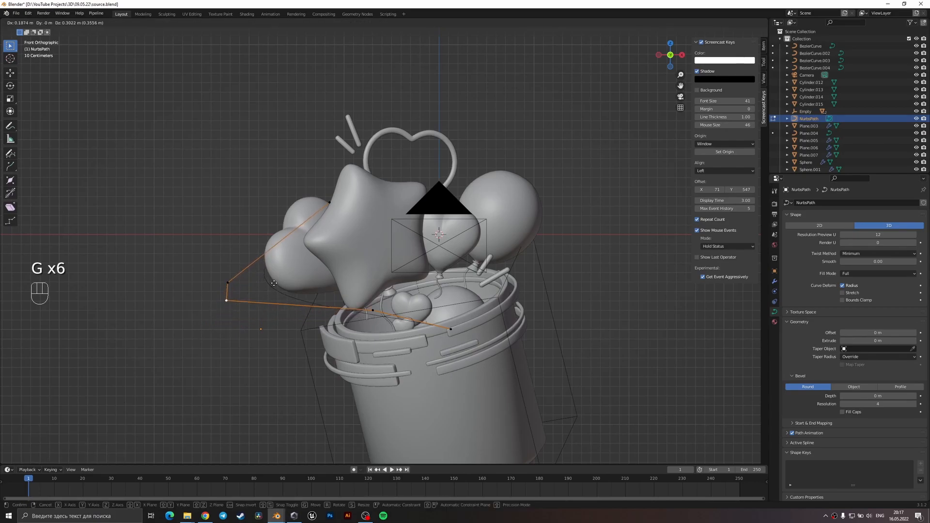
pyautogui.click(266, 281)
# Lower the fourth control point to the bucket's rim, fine-tune the third and fifth points, and save the file.
pyautogui.click(371, 311)
pyautogui.press('g')
pyautogui.click(330, 331)
pyautogui.click(219, 298)
pyautogui.press('g')
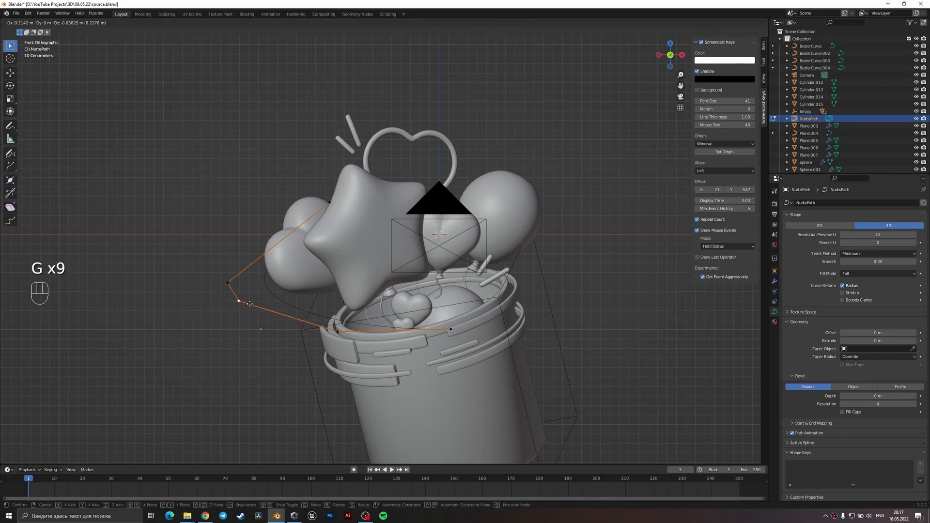
pyautogui.click(243, 309)
pyautogui.click(450, 331)
pyautogui.press('g')
pyautogui.click(456, 327)
pyautogui.hotkey('ctrl', 's')
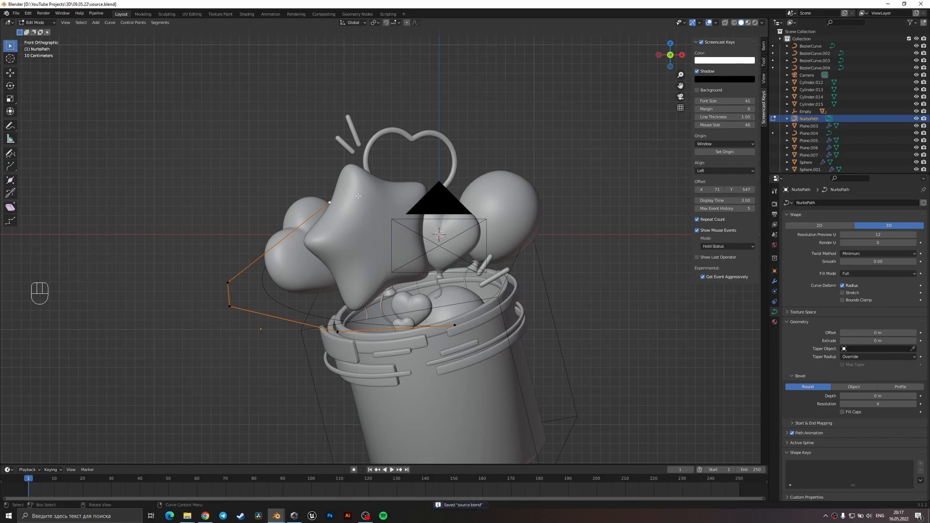
# Extrude a new control point from the path's first point along X and place it behind the round balloon.
pyautogui.press('e')
pyautogui.click(586, 207)
pyautogui.moveTo(586, 207); pyautogui.dragTo(515, 250, button='middle')
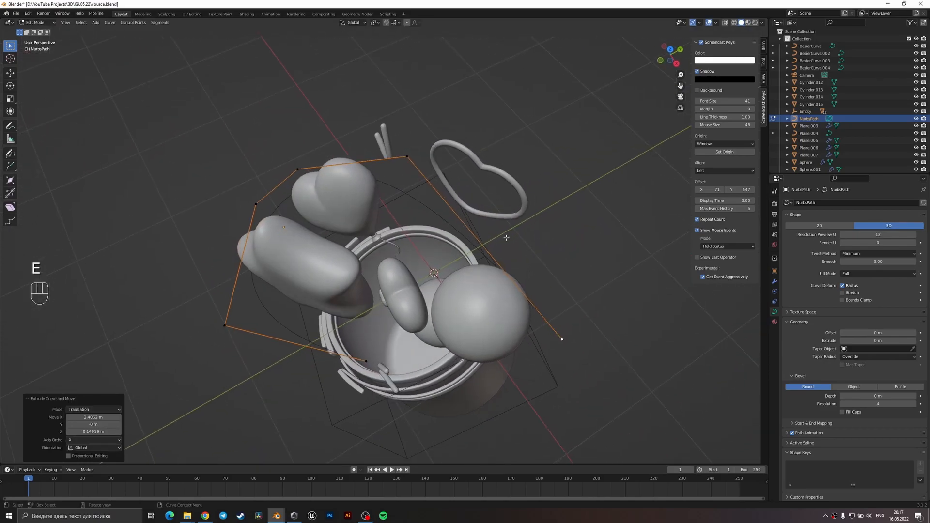
pyautogui.press('KP_7')
pyautogui.press('g')
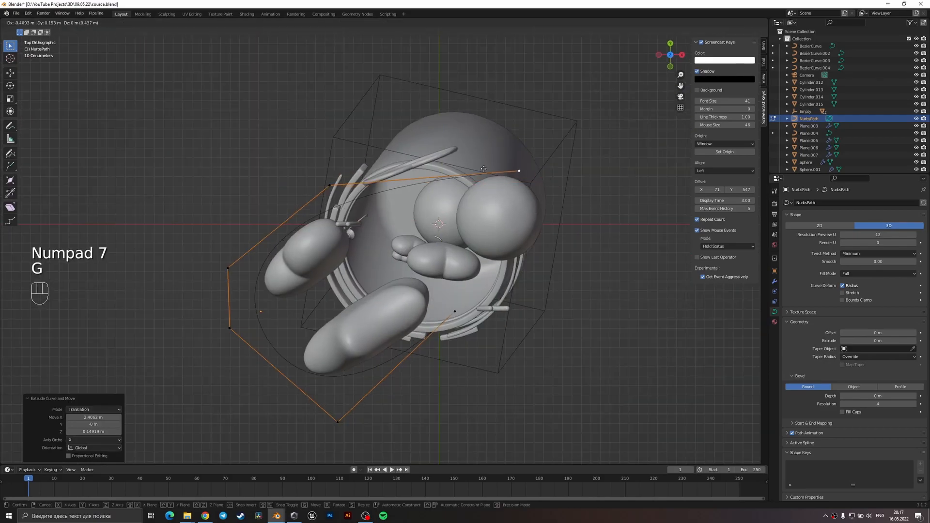
pyautogui.click(394, 144)
# Extrude three more control points from above, carrying the path around the round balloon towards the bucket's front.
pyautogui.press('e')
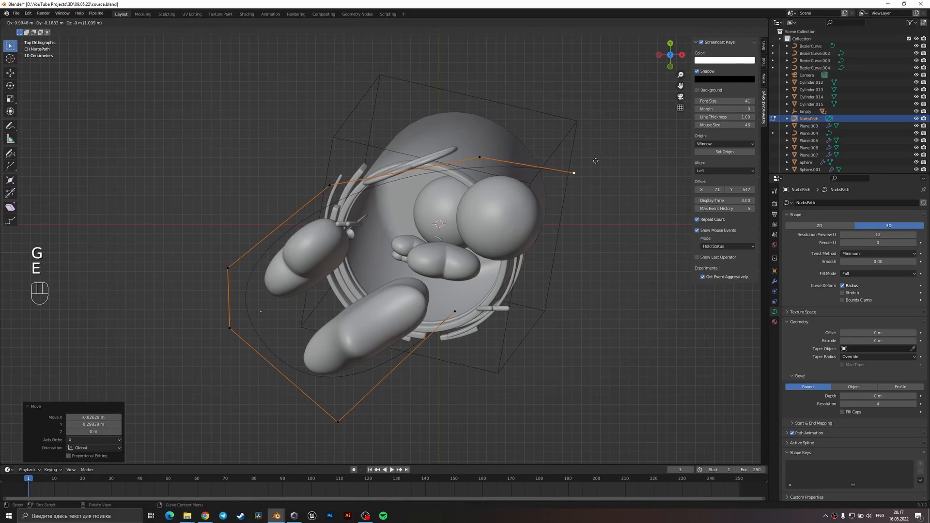
pyautogui.click(602, 164)
pyautogui.press('e')
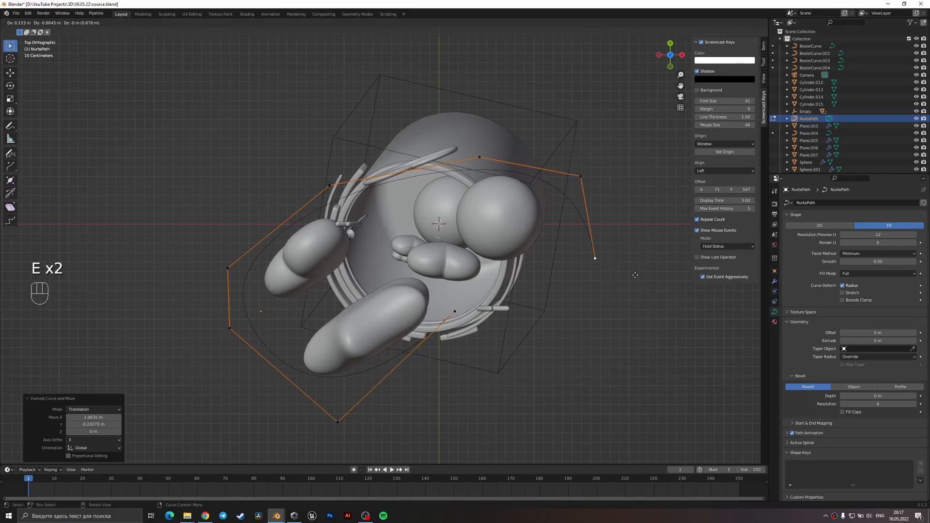
pyautogui.click(609, 274)
pyautogui.press('e')
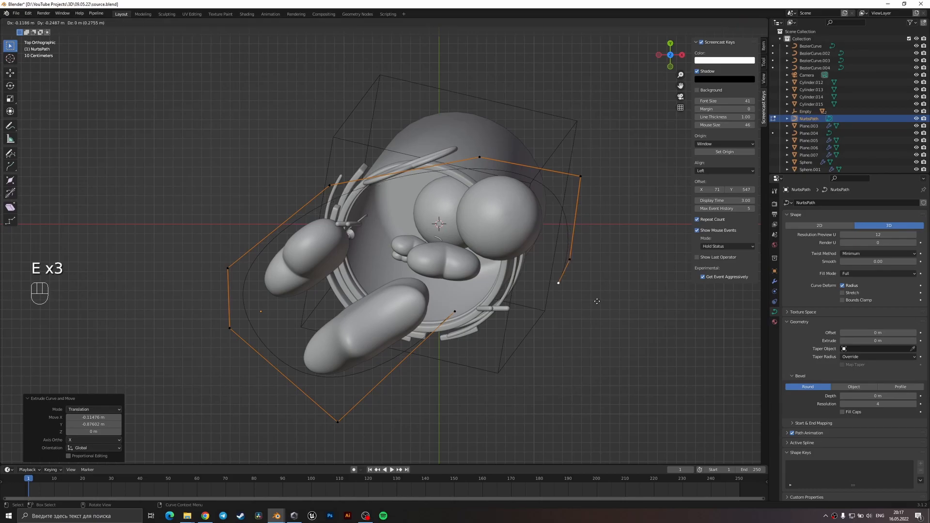
pyautogui.click(540, 325)
# Lower the path's newest end point about 0.46 m and its neighbouring point about 0.37 m in front view.
pyautogui.press('KP_1')
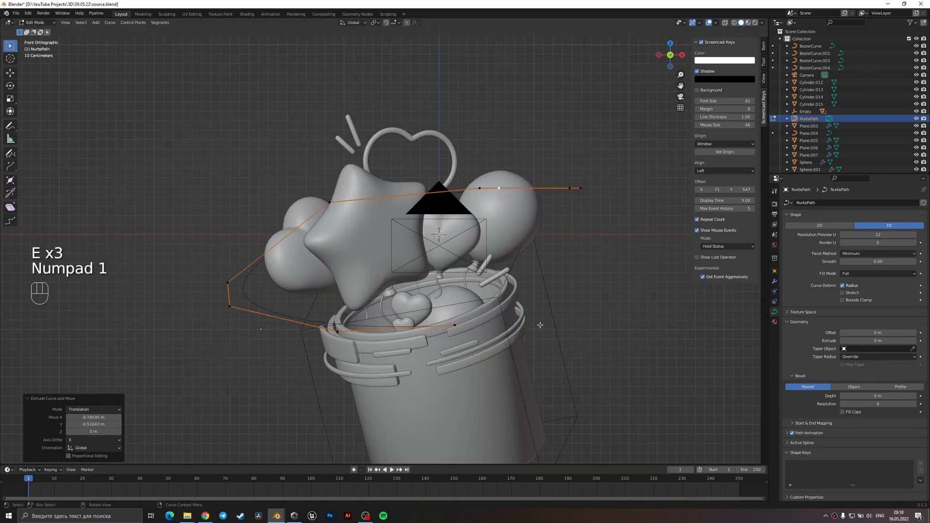
pyautogui.press('g')
pyautogui.click(564, 280)
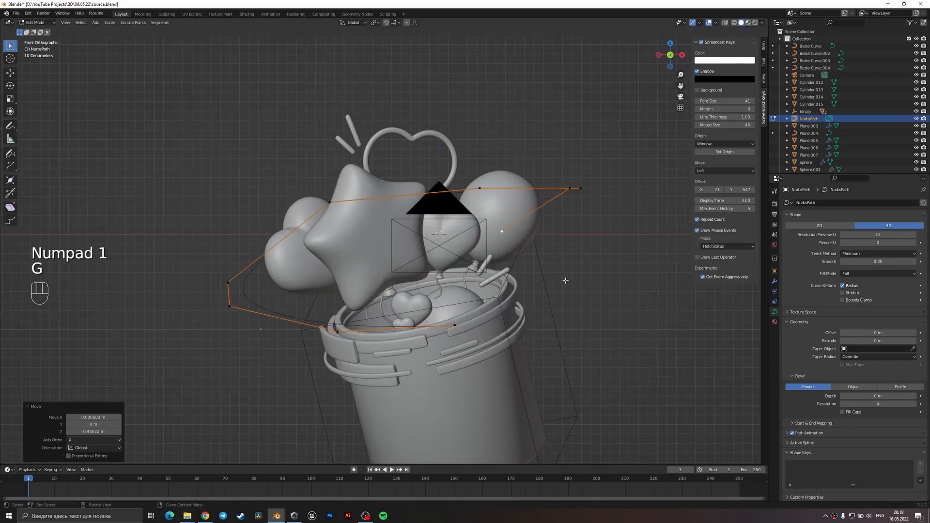
pyautogui.press('g')
pyautogui.click(569, 228)
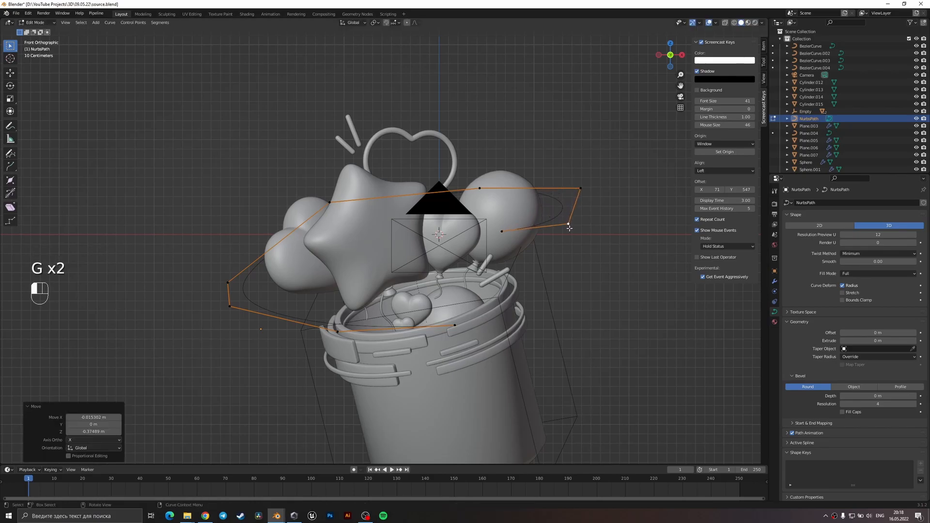
# Lower the control point behind the star balloon and adjust the outermost corner point beside the round balloon.
pyautogui.click(480, 191)
pyautogui.click(326, 207)
pyautogui.press('g')
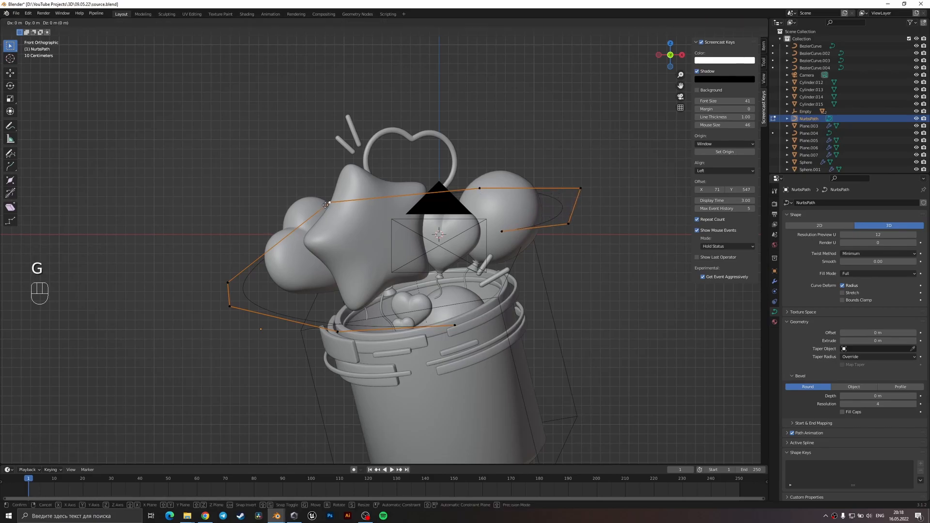
pyautogui.click(318, 223)
pyautogui.click(580, 188)
pyautogui.press('g')
pyautogui.click(569, 214)
# Lower the path's newest end point in front view, from beside the round balloon down towards the bucket.
pyautogui.click(508, 232)
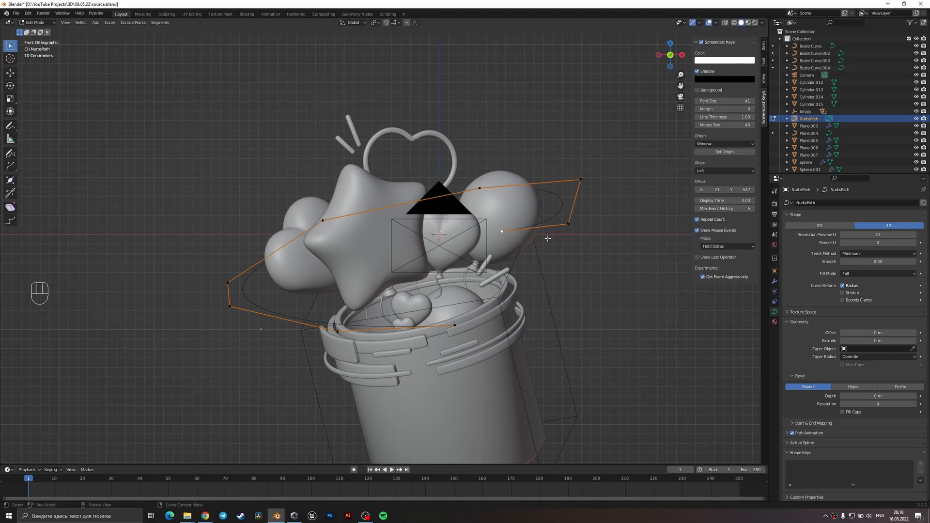
pyautogui.press('g')
pyautogui.click(524, 266)
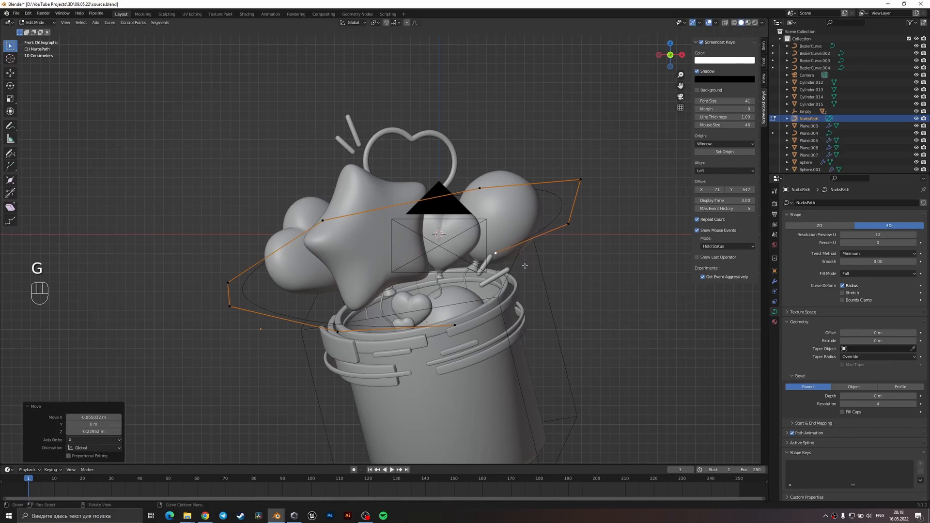
pyautogui.press('g')
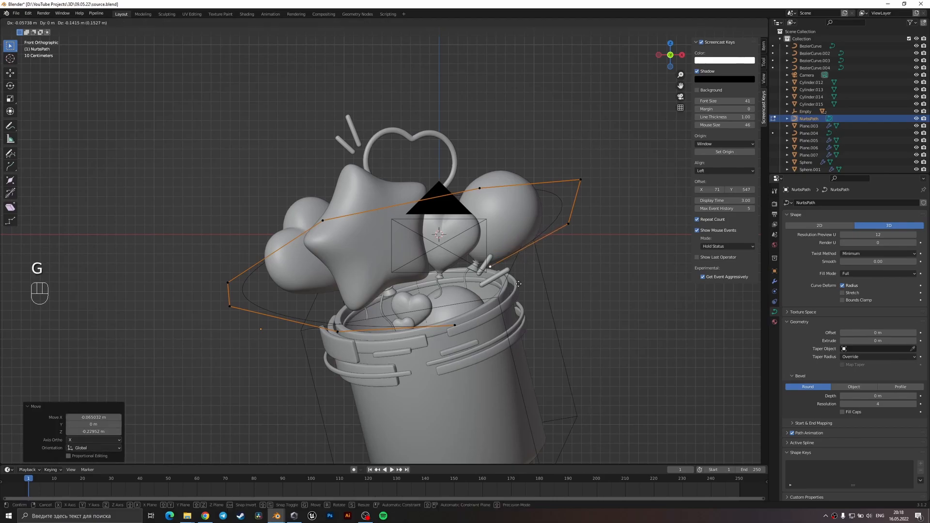
pyautogui.click(483, 317)
# Extrude another control point across the bucket's front, then adjust it and the preceding point in front view.
pyautogui.press('e')
pyautogui.click(368, 285)
pyautogui.click(467, 301)
pyautogui.press('g')
pyautogui.click(471, 329)
pyautogui.press('g')
pyautogui.click(335, 261)
# Move the newly extruded end point about 0.8 m forward along Y, in front of the star balloon.
pyautogui.moveTo(335, 261); pyautogui.dragTo(338, 319, button='middle')
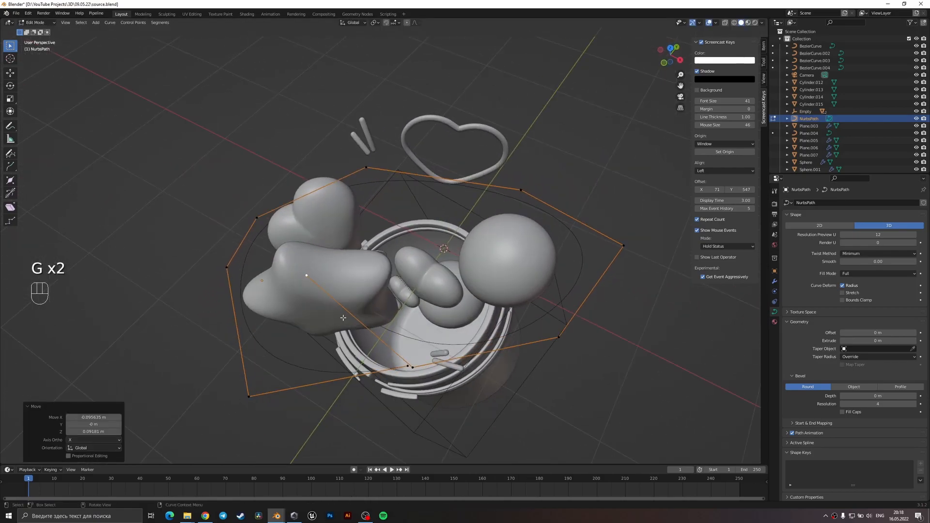
pyautogui.press('KP_7')
pyautogui.press('g')
pyautogui.click(445, 337)
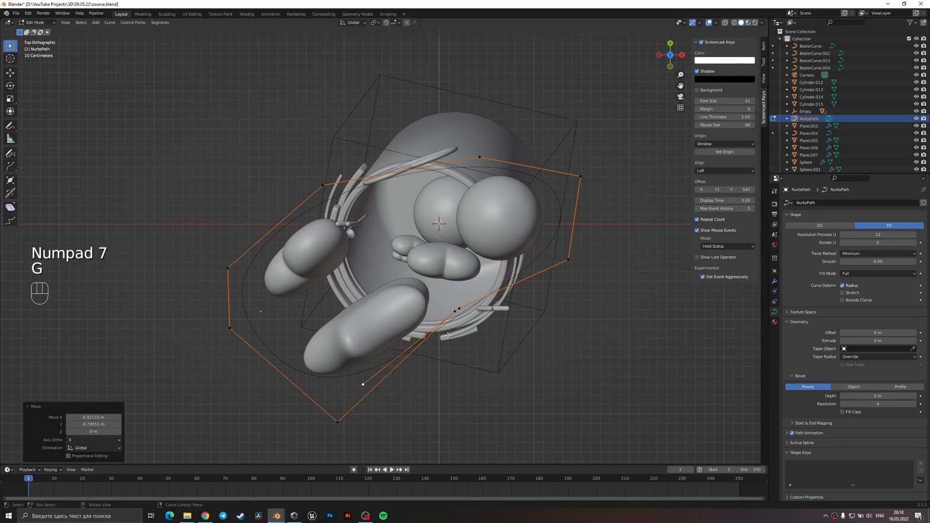
# Raise the path's second-to-last control point about 0.53 m, then shift it and the end point outwards in top view.
pyautogui.moveTo(465, 305); pyautogui.dragTo(489, 320, button='middle')
pyautogui.press('g')
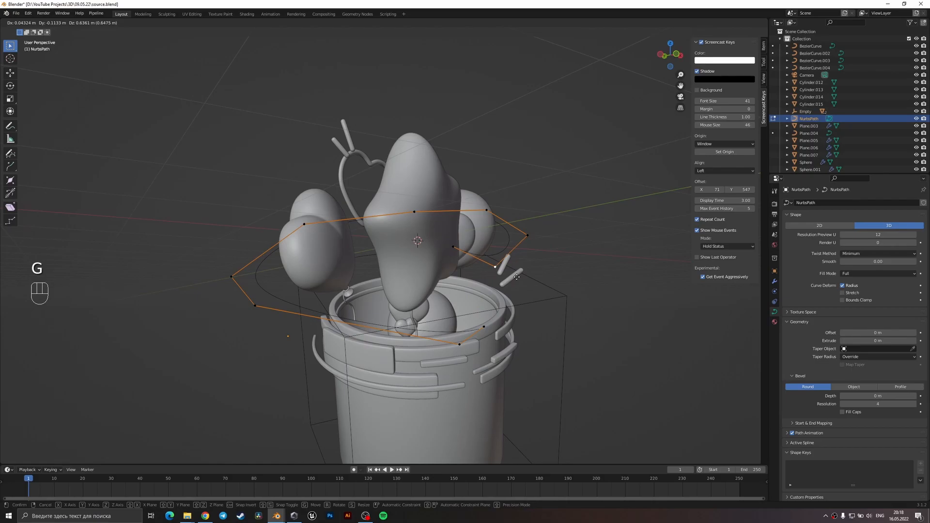
pyautogui.click(516, 288)
pyautogui.press('KP_7')
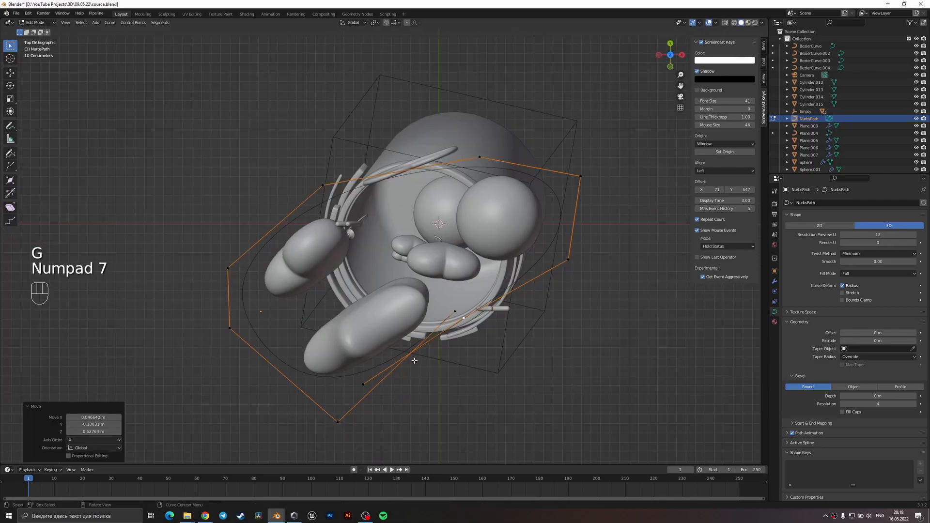
pyautogui.press('g')
pyautogui.press('g')
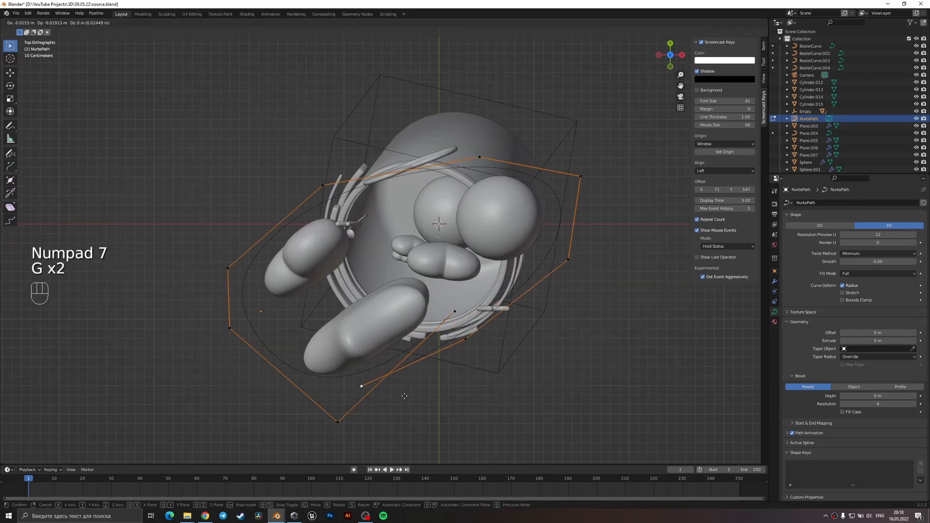
pyautogui.click(392, 405)
# Adjust the path's end point in camera view, extrude another point past the star balloon, and reposition that point in top view.
pyautogui.moveTo(392, 405); pyautogui.dragTo(387, 315, button='middle')
pyautogui.press('KP_0')
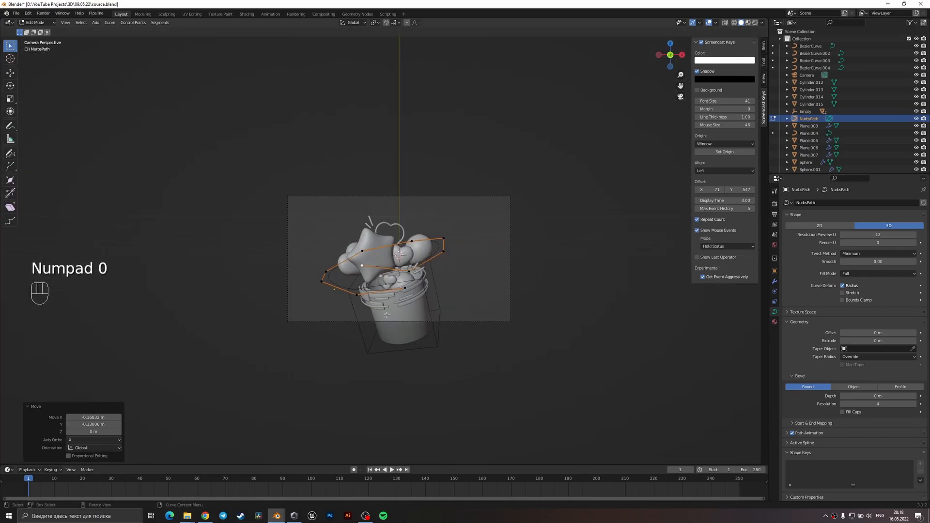
pyautogui.press('g')
pyautogui.click(353, 270)
pyautogui.press('e')
pyautogui.click(317, 254)
pyautogui.moveTo(317, 254); pyautogui.dragTo(303, 318, button='middle')
pyautogui.press('KP_7')
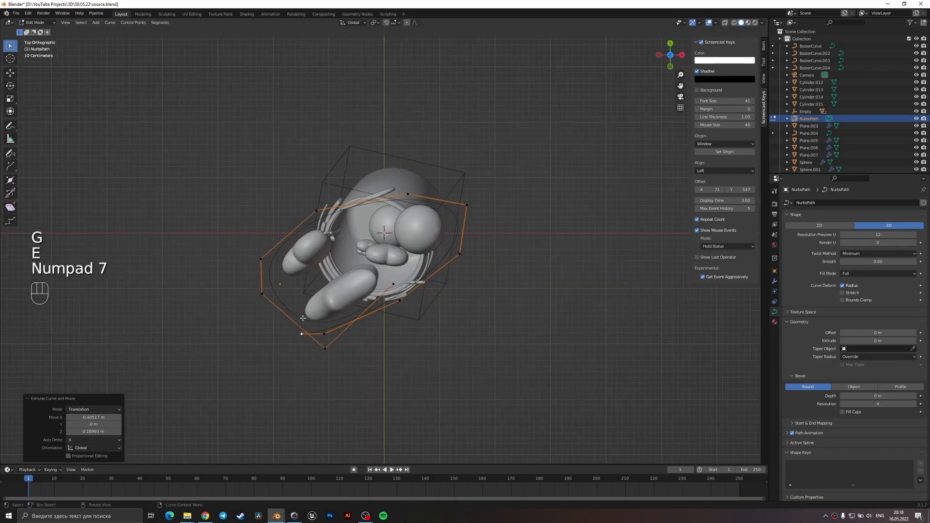
pyautogui.press('g')
pyautogui.click(294, 350)
# Extrude two more points from the path's end in top view, curving back behind the star balloon, and leave Edit Mode.
pyautogui.press('e')
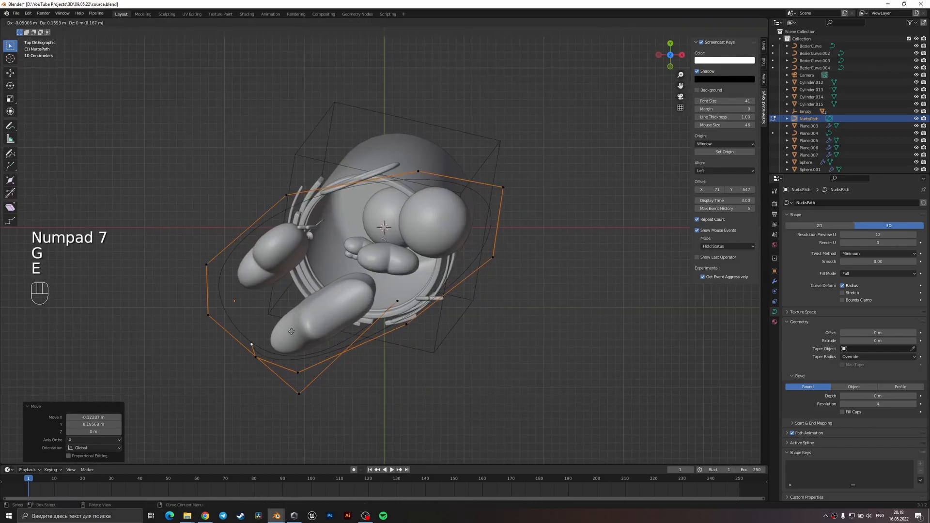
pyautogui.click(292, 296)
pyautogui.press('e')
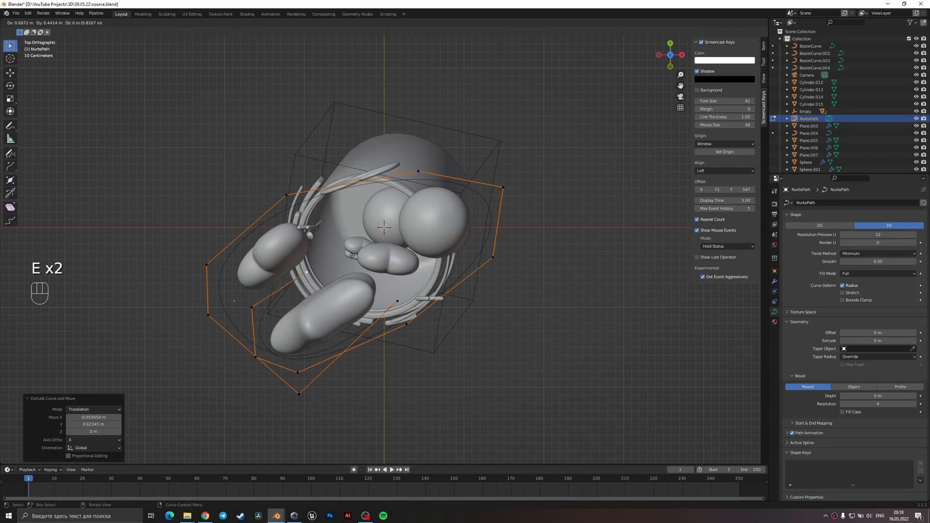
pyautogui.click(351, 255)
pyautogui.click(298, 371)
pyautogui.press('Tab')
# Apply all transforms to the path and save the file.
pyautogui.moveTo(364, 369); pyautogui.dragTo(434, 277, button='middle')
pyautogui.scroll(-3, 508, 296)
pyautogui.hotkey('ctrl', 's')
pyautogui.hotkey('ctrl', 'a')
pyautogui.click(451, 260)
pyautogui.scroll(-2, 430, 306)
pyautogui.hotkey('ctrl', 's')
pyautogui.moveTo(419, 189); pyautogui.dragTo(404, 231, button='middle')
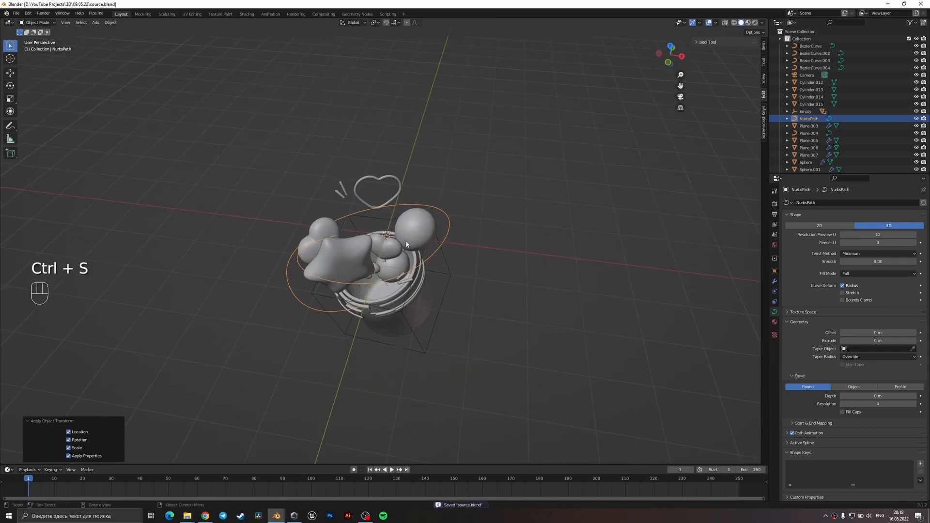
# Add a plane and move it about 5.9 m along X, clear of the bucket.
pyautogui.hotkey('shift', 'a')
pyautogui.click(434, 225)
pyautogui.scroll(-2, 433, 243)
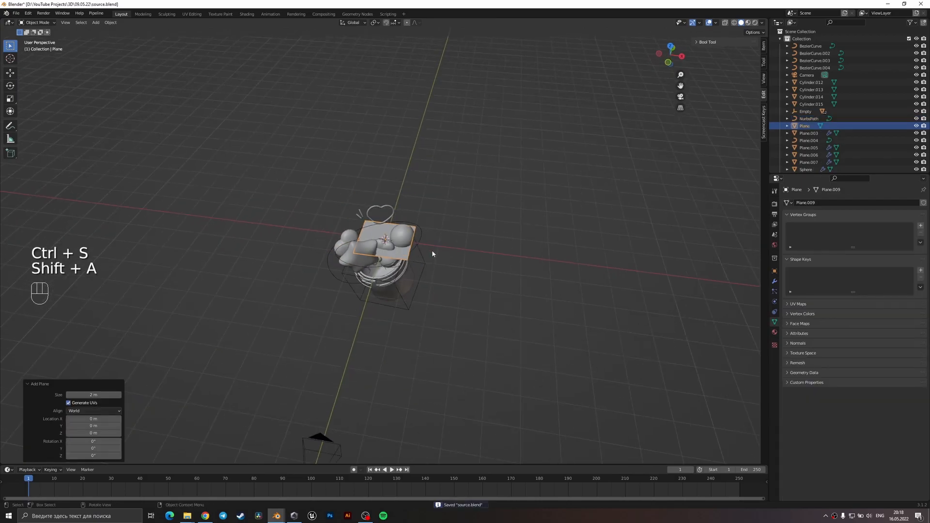
pyautogui.press('g')
pyautogui.press('x')
pyautogui.click(578, 293)
# Stretch the plane along X into a long strip and shift it along X until it lies beside the bucket.
pyautogui.press('s')
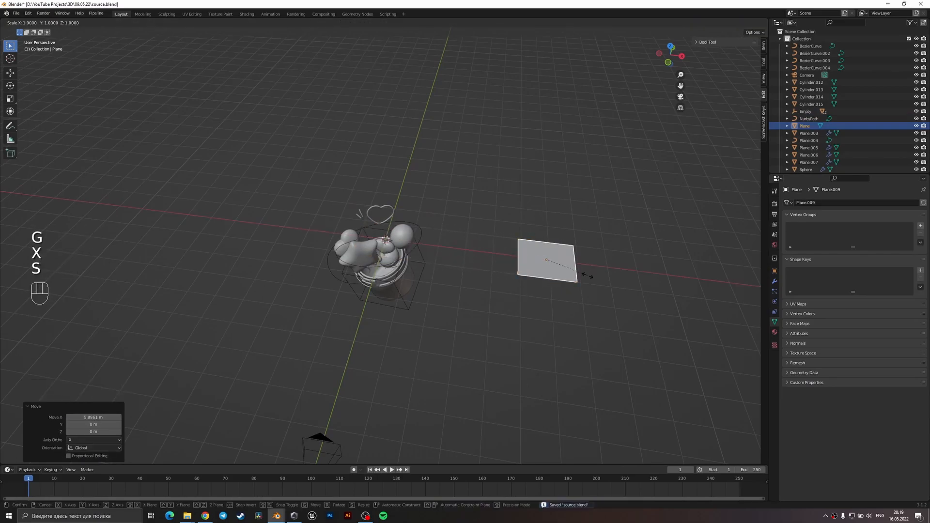
pyautogui.press('x')
pyautogui.click(707, 310)
pyautogui.scroll(-3, 605, 307)
pyautogui.press('s')
pyautogui.press('x')
pyautogui.click(100, 311)
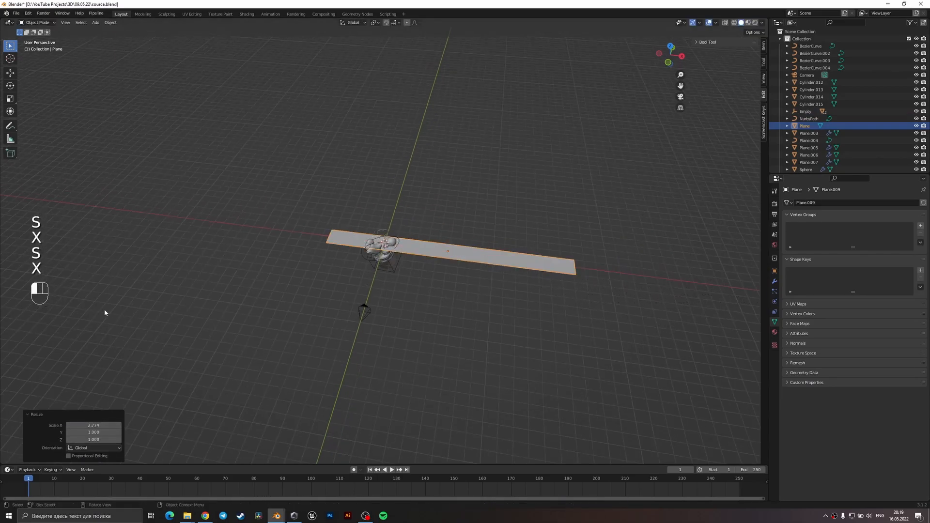
pyautogui.keyDown('shift'); pyautogui.moveTo(443, 292); pyautogui.dragTo(320, 319, button='middle'); pyautogui.keyUp('shift')
pyautogui.press('g')
pyautogui.press('x')
pyautogui.click(373, 325)
# Narrow the strip along Y and apply all its transforms.
pyautogui.press('s')
pyautogui.press('x')
pyautogui.press('y')
pyautogui.click(433, 321)
pyautogui.scroll(4, 435, 321)
pyautogui.press('s')
pyautogui.press('y')
pyautogui.click(456, 388)
pyautogui.hotkey('ctrl', 'a')
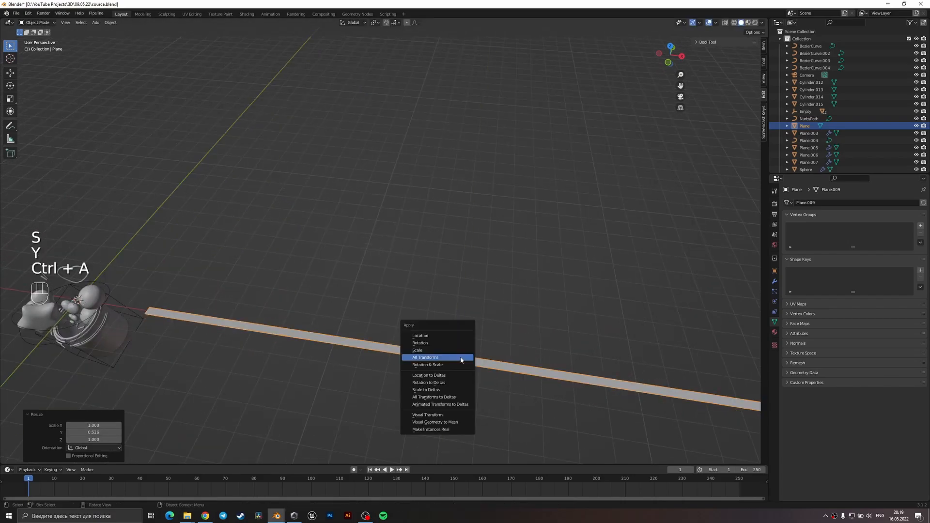
pyautogui.click(450, 355)
# Add 58 evenly spaced loop cuts across the strip's length, return to Object Mode and save the file.
pyautogui.press('Tab')
pyautogui.hotkey('ctrl', 'r')
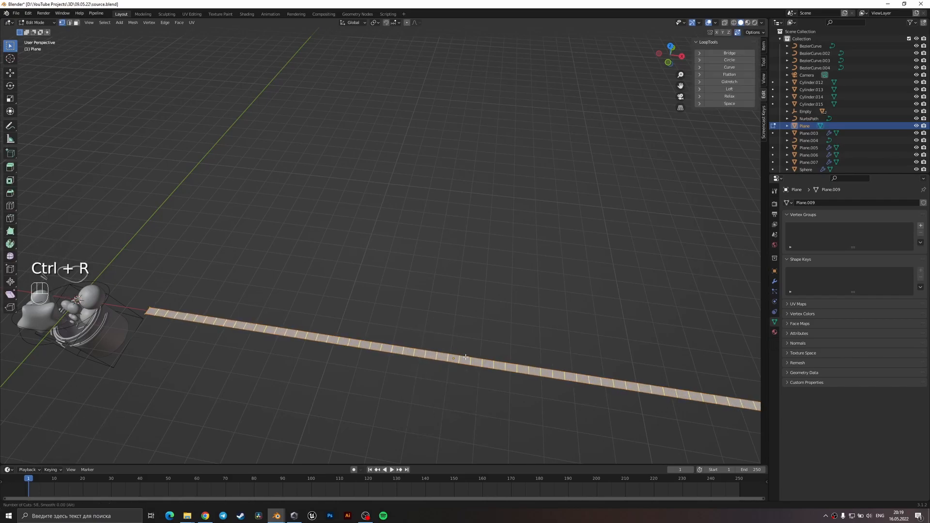
pyautogui.click(464, 357)
pyautogui.rightClick(466, 367)
pyautogui.moveTo(476, 415); pyautogui.dragTo(443, 321, button='middle')
pyautogui.press('Tab')
pyautogui.keyDown('shift'); pyautogui.moveTo(291, 339); pyautogui.dragTo(438, 283, button='middle'); pyautogui.keyUp('shift')
pyautogui.hotkey('ctrl', 's')
# Select the path together with the strip, keeping the path active, for copying attributes.
pyautogui.scroll(3, 330, 244)
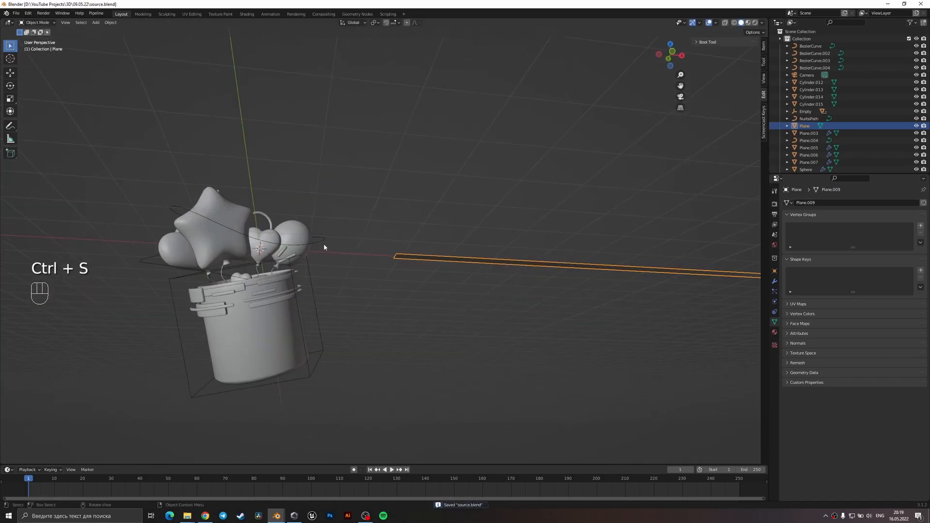
pyautogui.keyDown('shift'); pyautogui.click(323, 242); pyautogui.keyUp('shift')
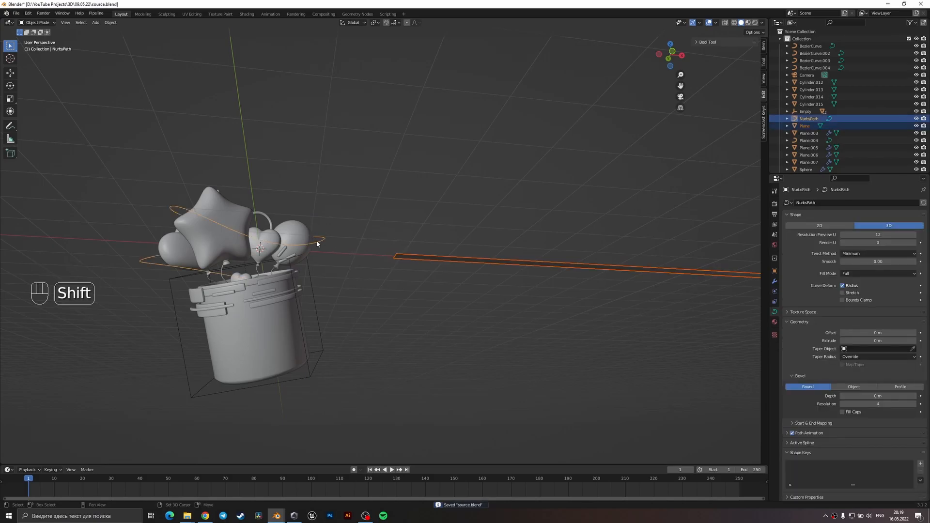
pyautogui.hotkey('ctrl', 'c')
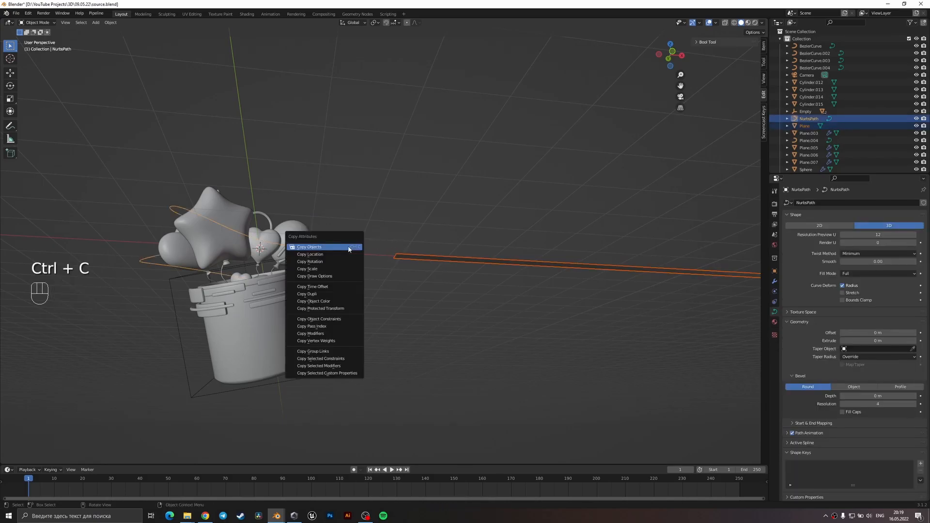
# Search the add-on preferences for "copy" to check the Copy Attributes Menu add-on, then close the preferences.
pyautogui.click(29, 13)
pyautogui.click(46, 117)
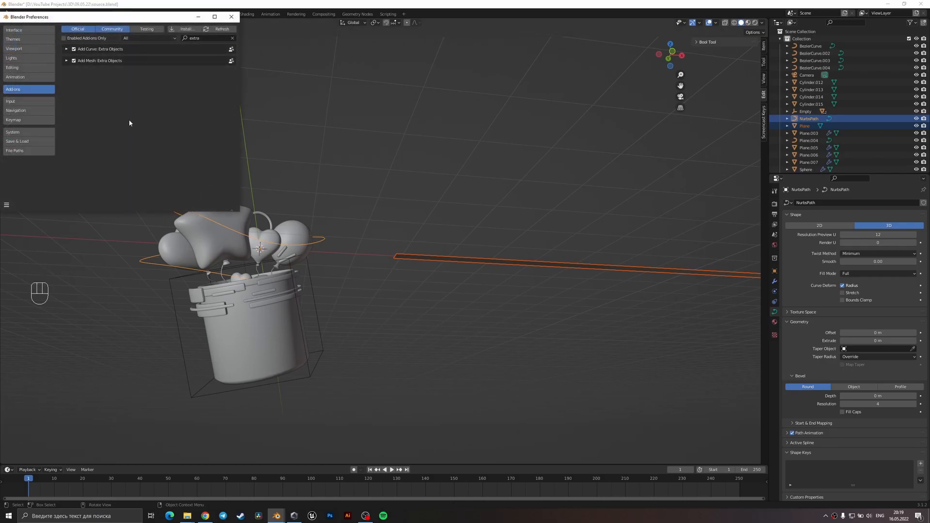
pyautogui.write('copu')
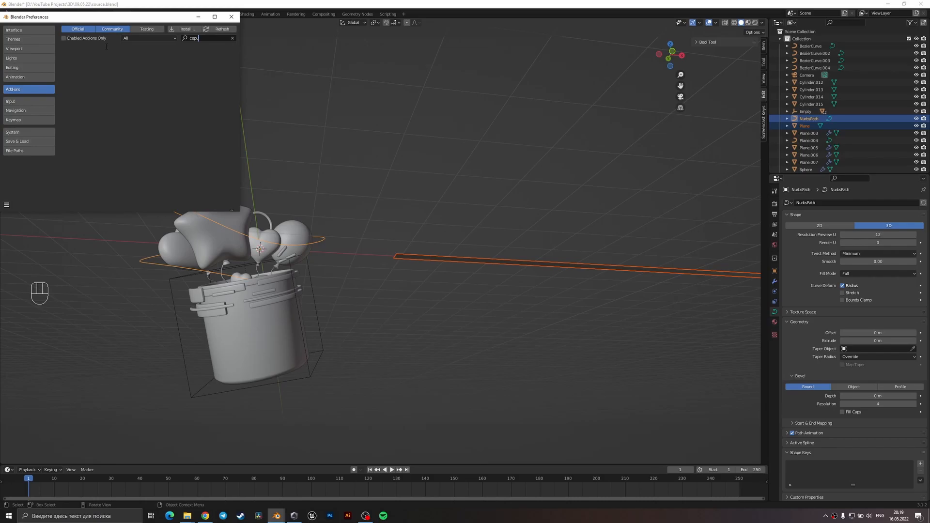
pyautogui.press('BackSpace')
pyautogui.write('y')
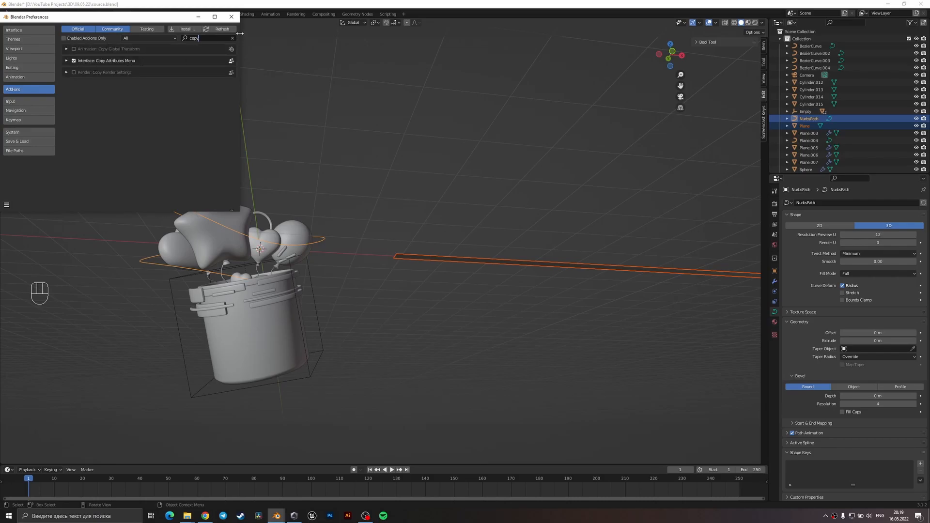
pyautogui.click(231, 17)
# Copy the path's location and rotation onto the strip with Copy Attributes.
pyautogui.moveTo(313, 177); pyautogui.dragTo(354, 282, button='middle')
pyautogui.hotkey('ctrl', 'c')
pyautogui.click(346, 292)
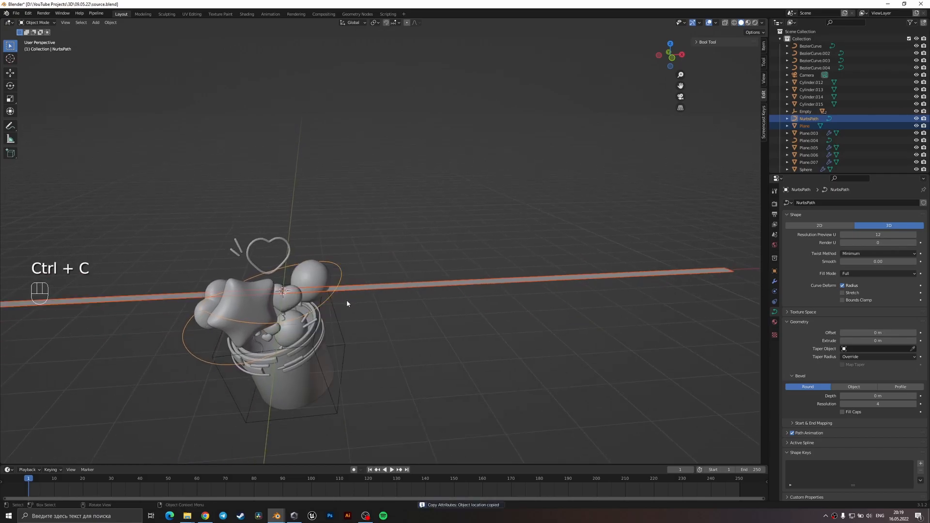
pyautogui.hotkey('ctrl', 'c')
pyautogui.click(325, 311)
pyautogui.moveTo(324, 322); pyautogui.dragTo(376, 288, button='middle')
pyautogui.press('Tab')
pyautogui.press('Tab')
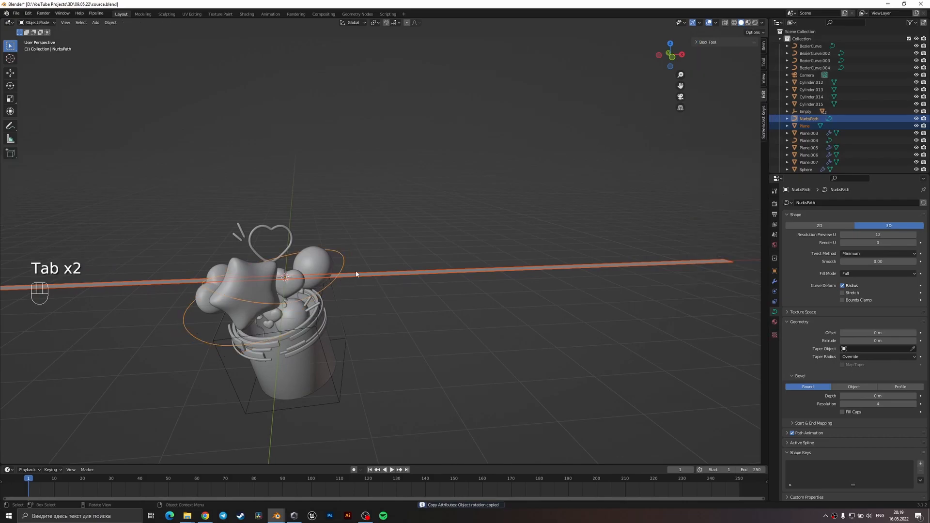
# Add a Curve modifier to the strip and set NurbsPath as its curve object.
pyautogui.click(355, 274)
pyautogui.click(774, 281)
pyautogui.click(830, 203)
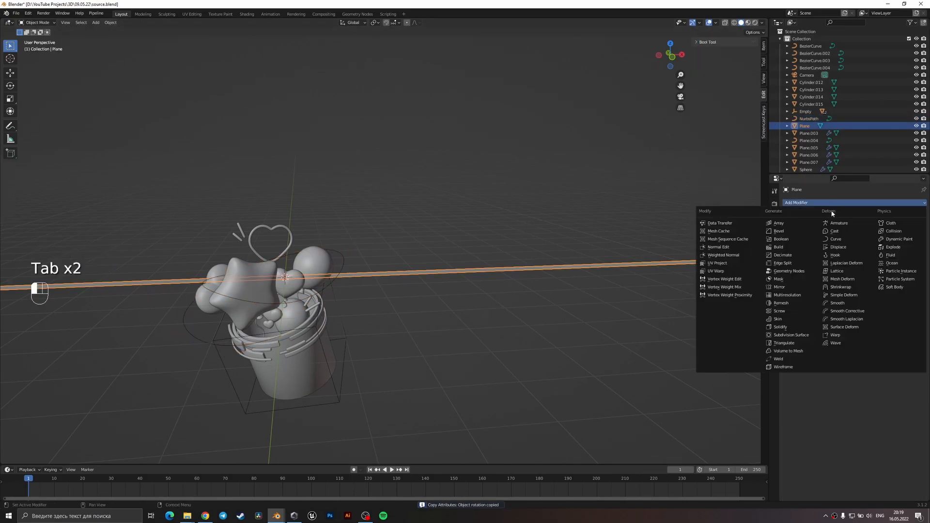
pyautogui.click(835, 240)
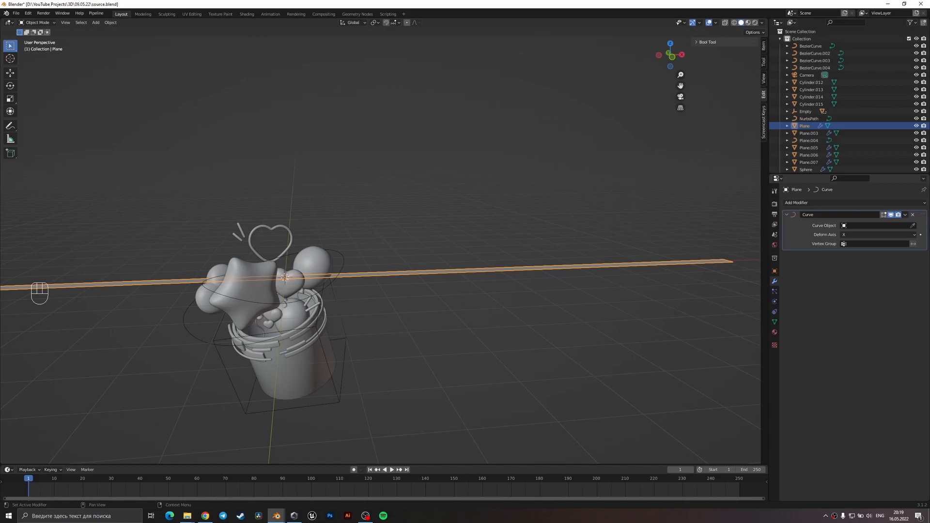
pyautogui.click(350, 257)
pyautogui.moveTo(350, 258); pyautogui.dragTo(384, 252, button='middle')
pyautogui.press('r')
pyautogui.press('x')
pyautogui.press('x')
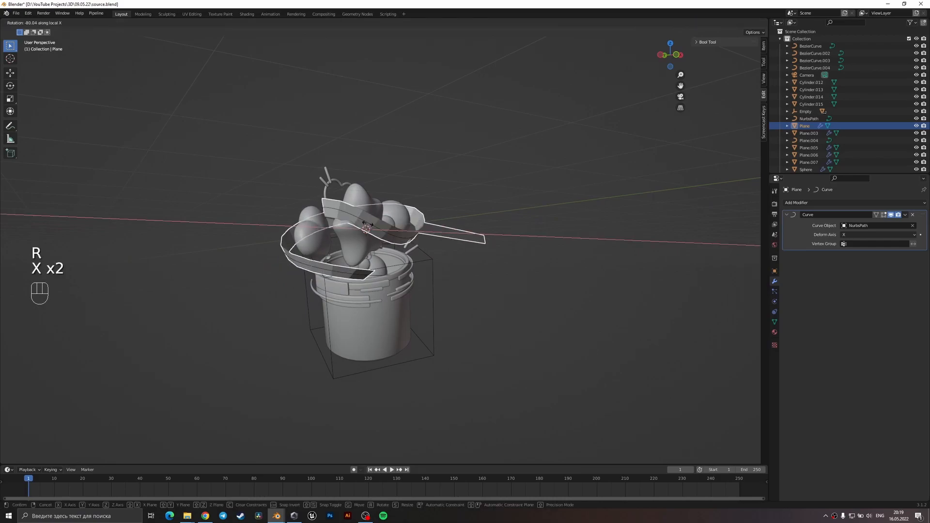
pyautogui.rightClick(412, 235)
# Rotate the strip 90° about the X axis.
pyautogui.moveTo(412, 236); pyautogui.dragTo(399, 247, button='middle')
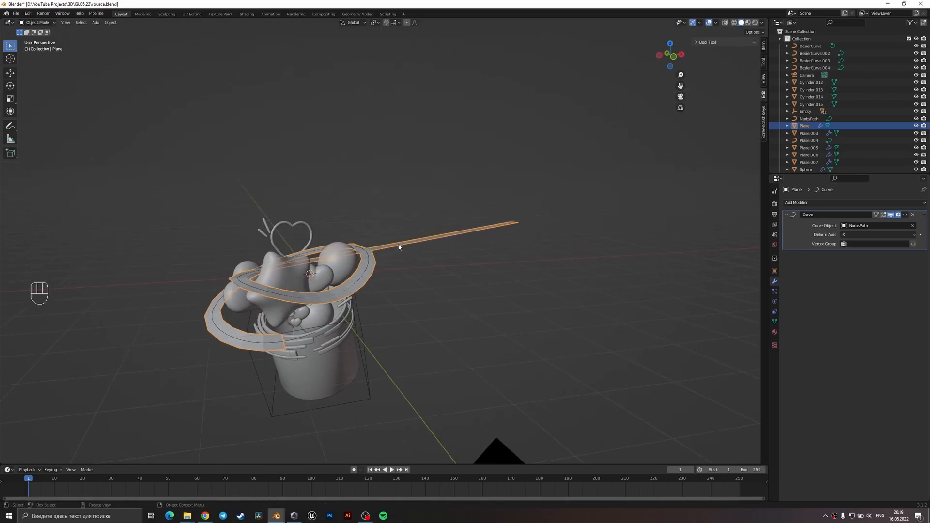
pyautogui.write('rx')
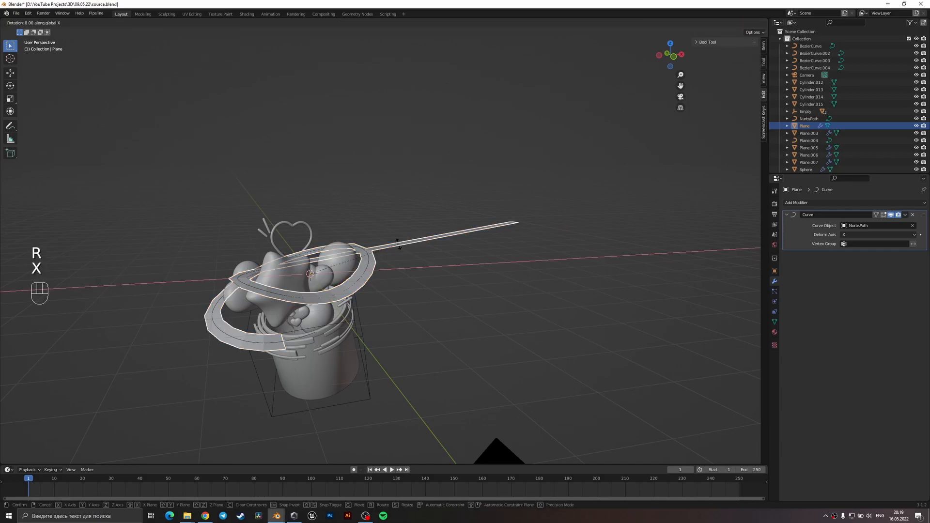
pyautogui.write('90')
# Move the strip along X in camera view so its ribbon slides further along the path around the bucket's front.
pyautogui.press('KP_0')
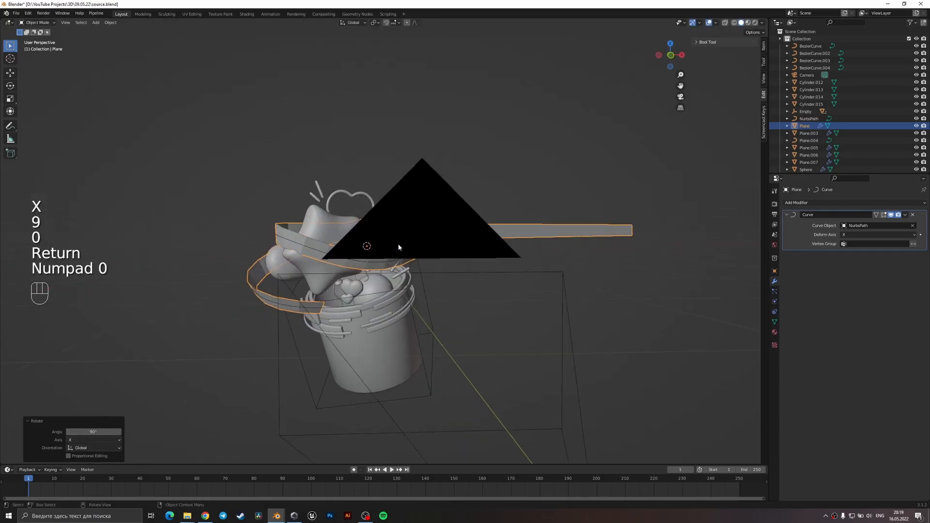
pyautogui.keyDown('shift'); pyautogui.moveTo(389, 305); pyautogui.dragTo(358, 282, button='middle'); pyautogui.keyUp('shift')
pyautogui.scroll(-3, 557, 266)
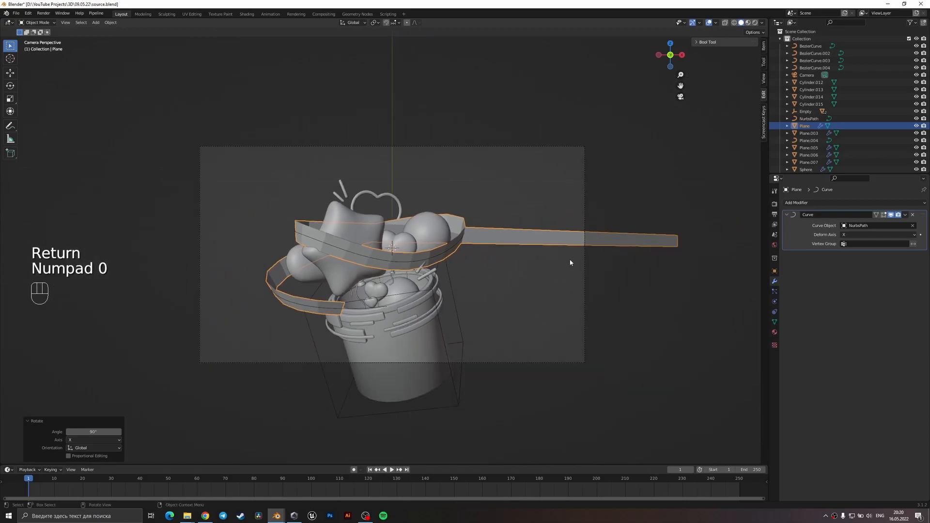
pyautogui.press('g')
pyautogui.press('x')
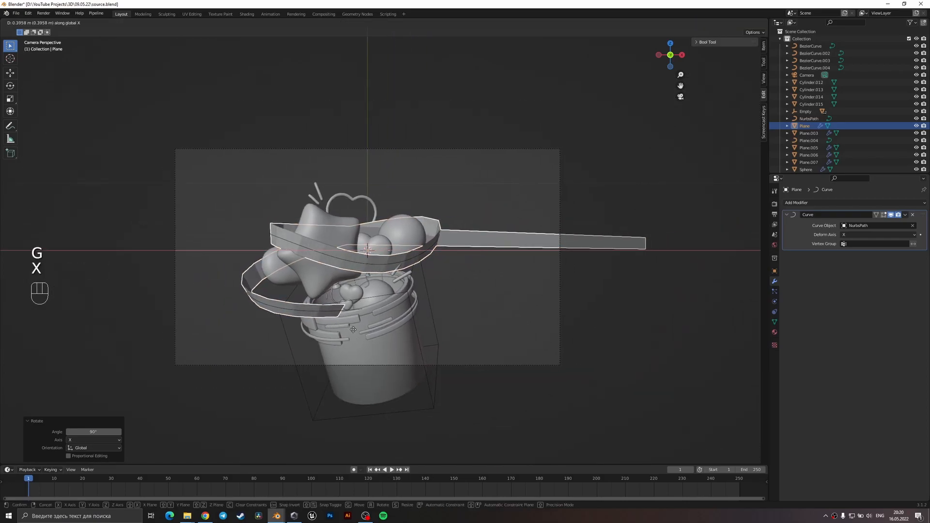
pyautogui.click(416, 337)
pyautogui.scroll(2, 416, 337)
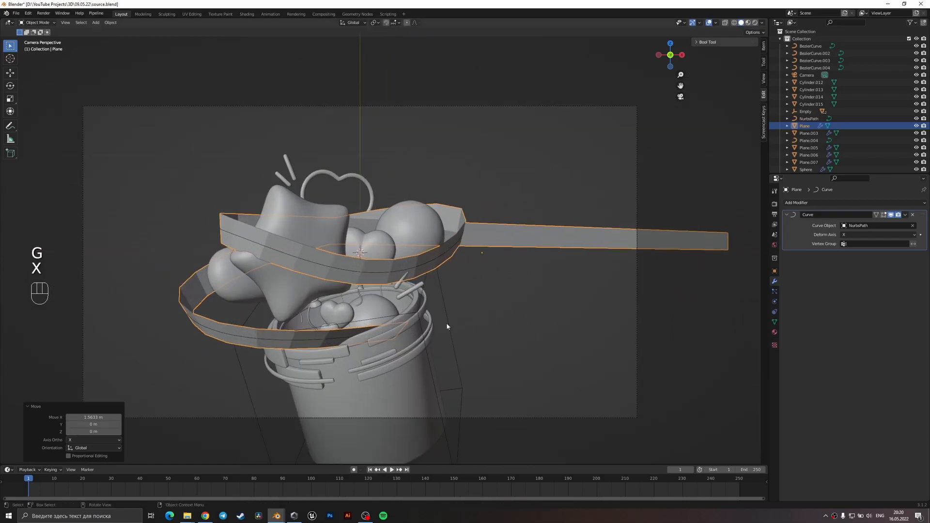
pyautogui.press('g')
pyautogui.press('x')
pyautogui.click(467, 323)
# Rotate the strip slightly about X so the ribbon's face tilts towards the camera.
pyautogui.press('r')
pyautogui.press('x')
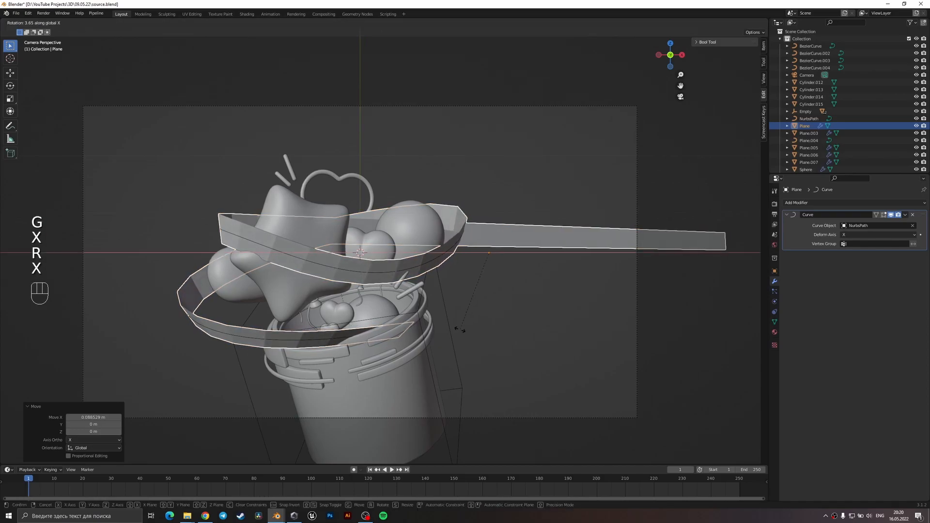
pyautogui.click(488, 323)
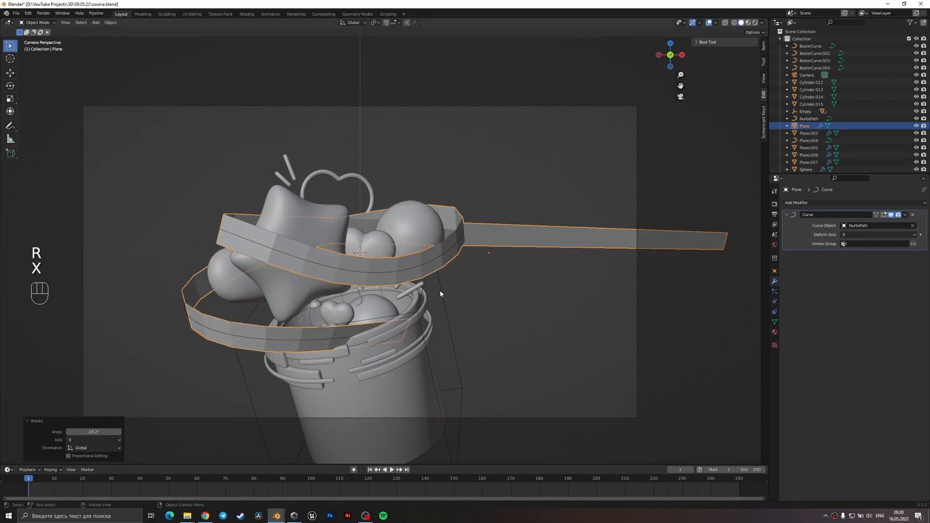
pyautogui.scroll(-4, 490, 275)
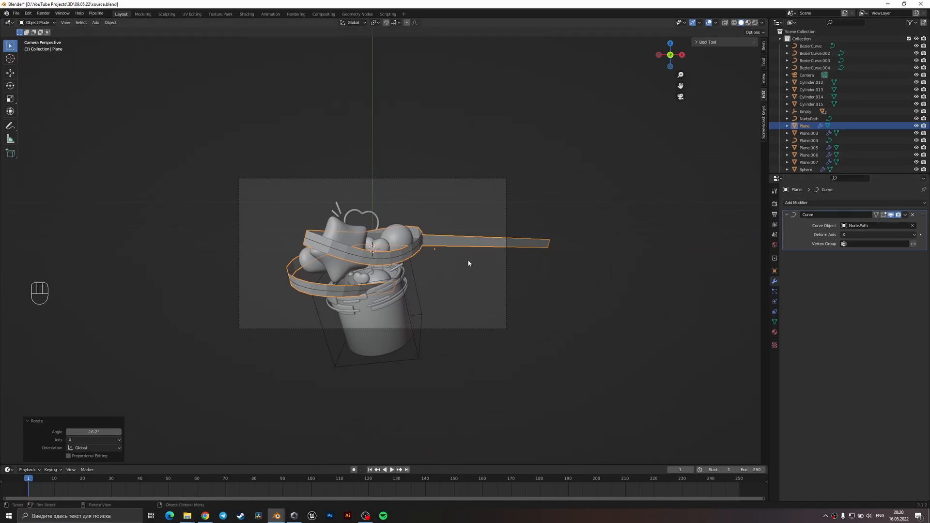
pyautogui.click(846, 238)
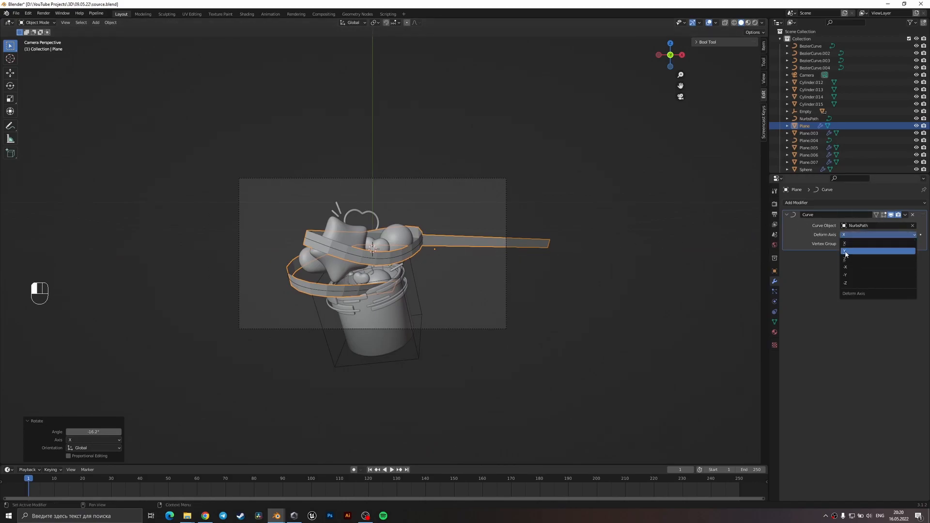
pyautogui.click(849, 238)
pyautogui.moveTo(489, 264); pyautogui.dragTo(462, 296, button='middle')
pyautogui.hotkey('ctrl', 'a')
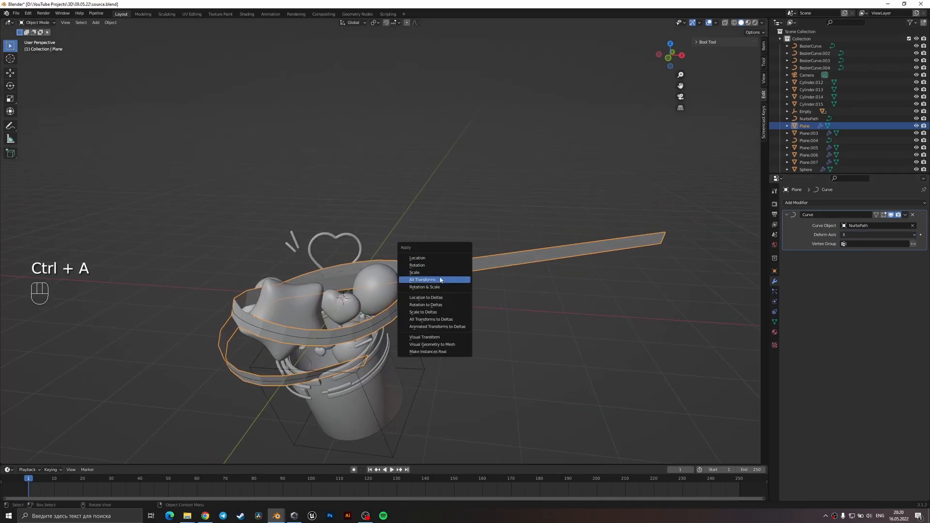
pyautogui.scroll(-2, 435, 301)
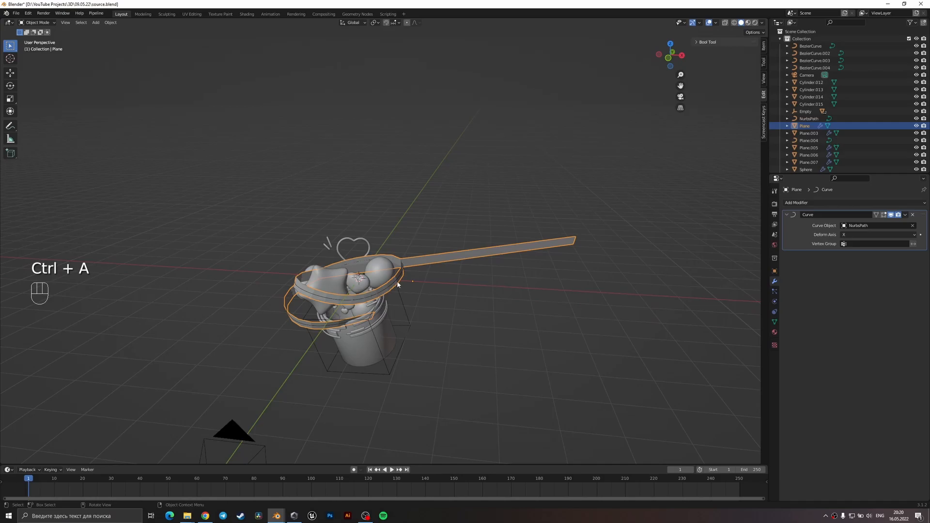
pyautogui.scroll(3, 397, 284)
pyautogui.scroll(-2, 426, 294)
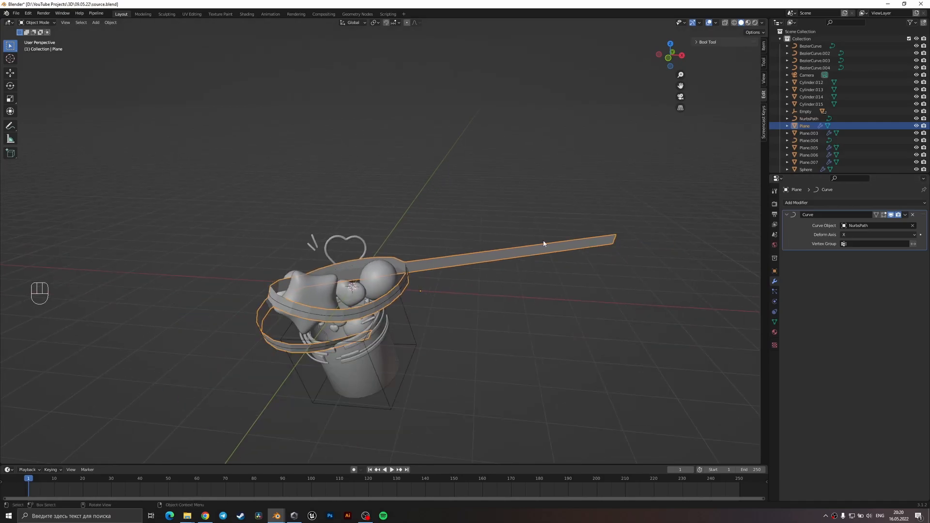
# Shorten the ribbon strip by deleting a run of faces from its far +X end in Edit Mode.
pyautogui.scroll(-2, 678, 248)
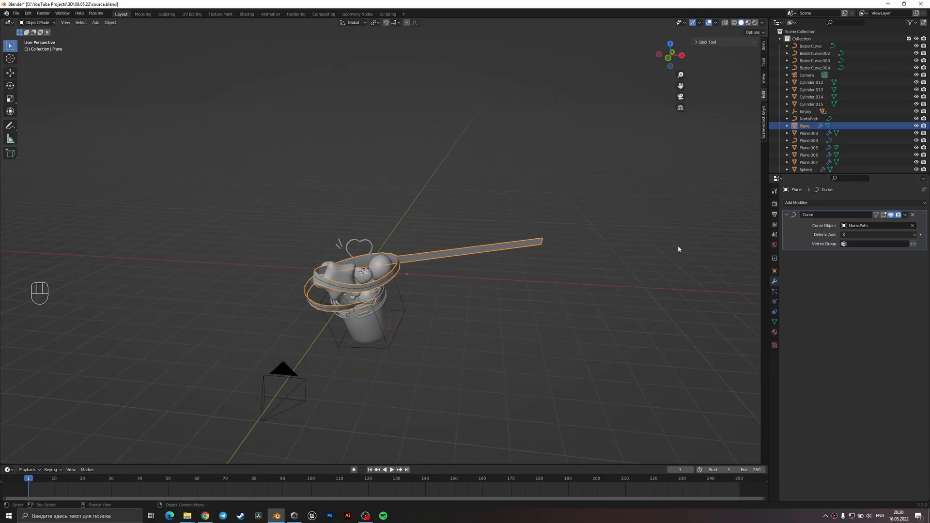
pyautogui.moveTo(678, 249); pyautogui.dragTo(556, 302, button='middle')
pyautogui.press('Tab')
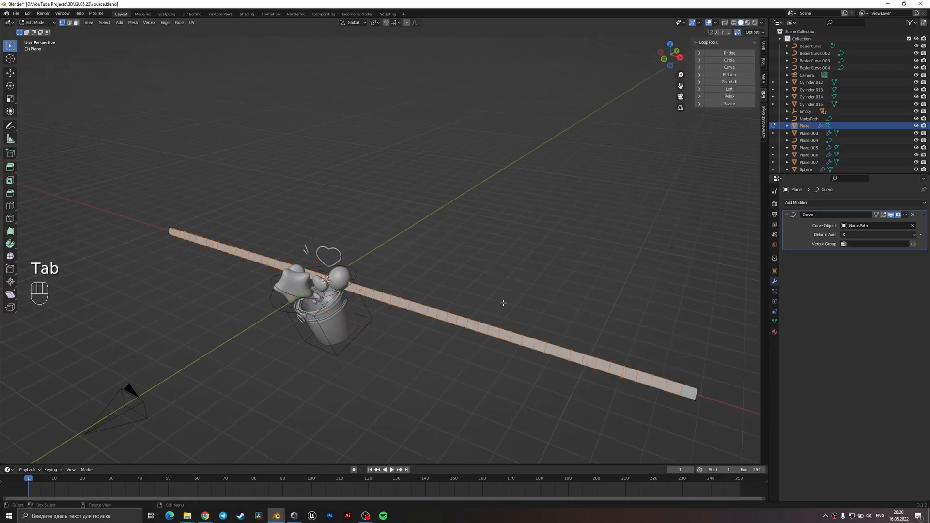
pyautogui.press('3')
pyautogui.click(559, 353)
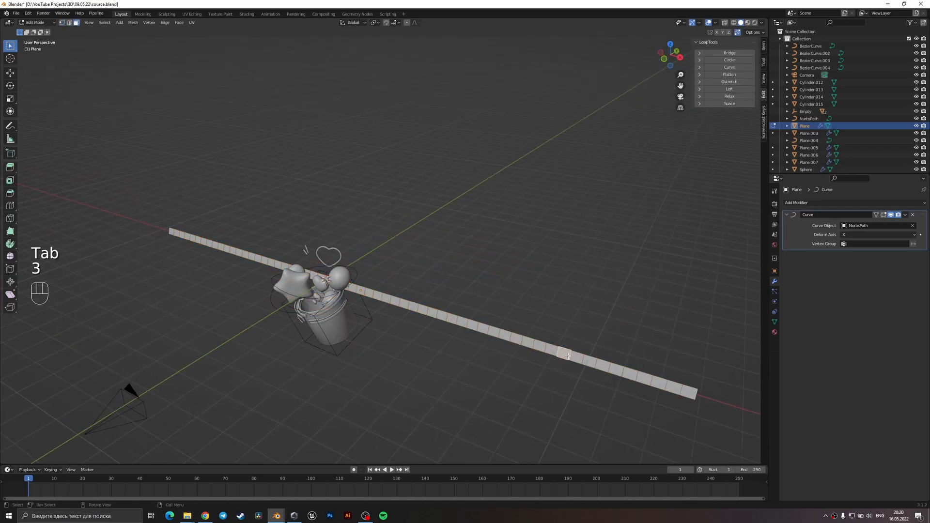
pyautogui.keyDown('ctrl'); pyautogui.click(689, 396); pyautogui.keyUp('ctrl')
pyautogui.press('x')
pyautogui.click(671, 412)
pyautogui.press('Tab')
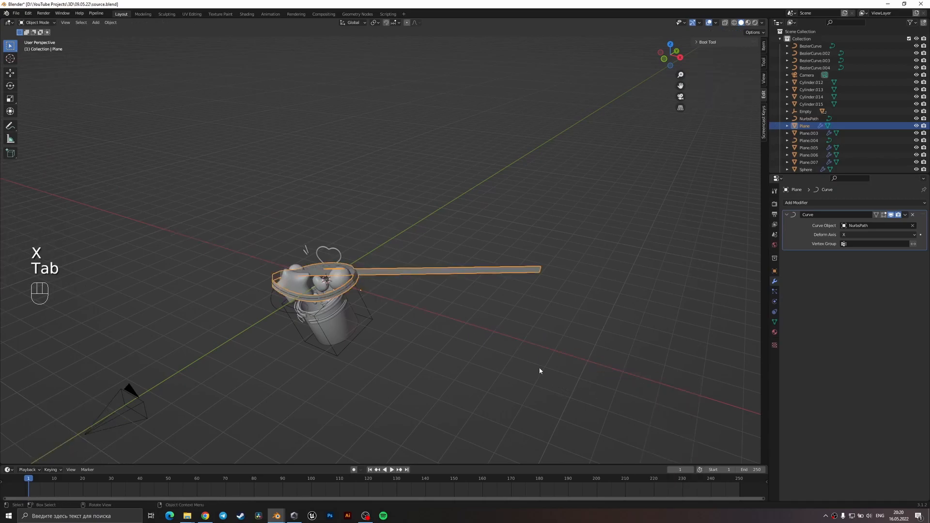
# Delete a second run of faces from the strip's +X end so the straight tail gets shorter still.
pyautogui.moveTo(516, 326); pyautogui.dragTo(562, 334, button='middle')
pyautogui.press('Tab')
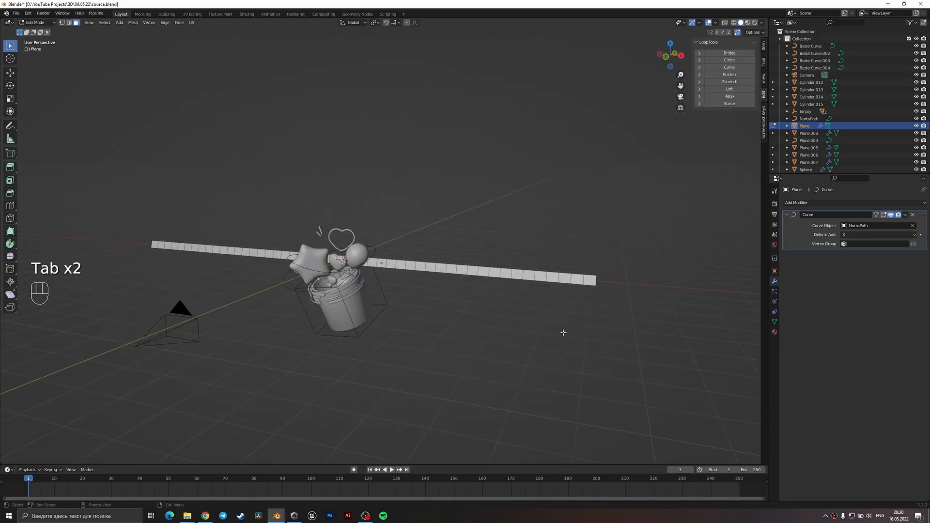
pyautogui.click(588, 281)
pyautogui.keyDown('ctrl'); pyautogui.click(455, 269); pyautogui.keyUp('ctrl')
pyautogui.press('x')
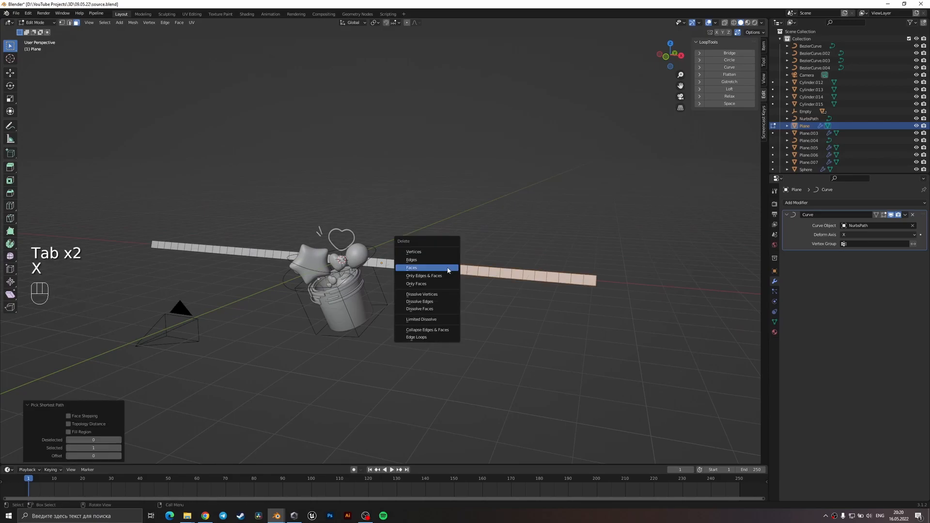
pyautogui.click(452, 271)
pyautogui.press('Tab')
# Move the shortened strip about 8.73 m along X so it lies on the spiral path around the balloons.
pyautogui.moveTo(412, 286); pyautogui.dragTo(417, 298, button='middle')
pyautogui.press('g')
pyautogui.press('x')
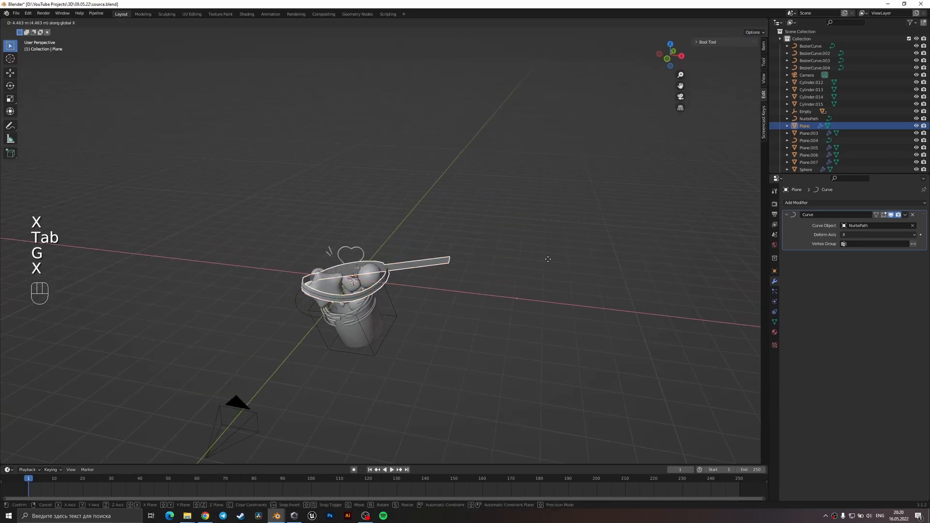
pyautogui.click(678, 222)
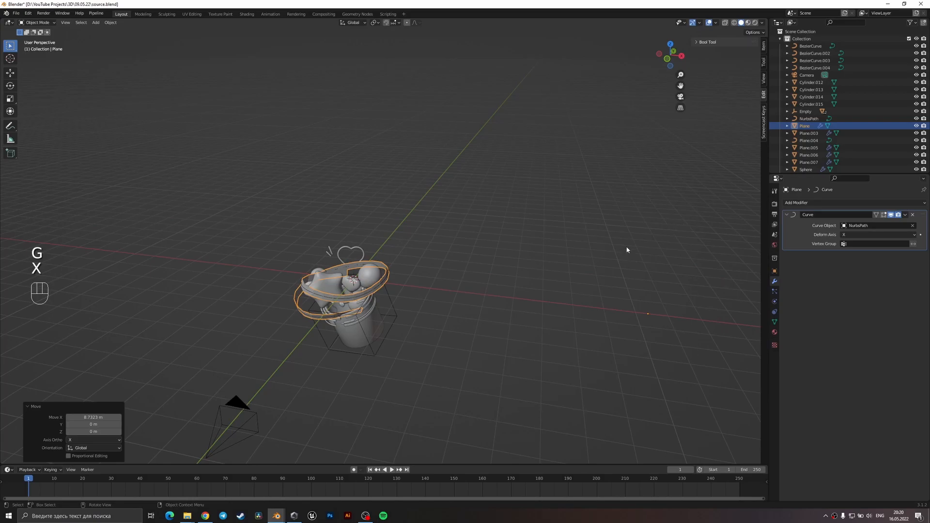
pyautogui.press('KP_0')
pyautogui.scroll(4, 553, 268)
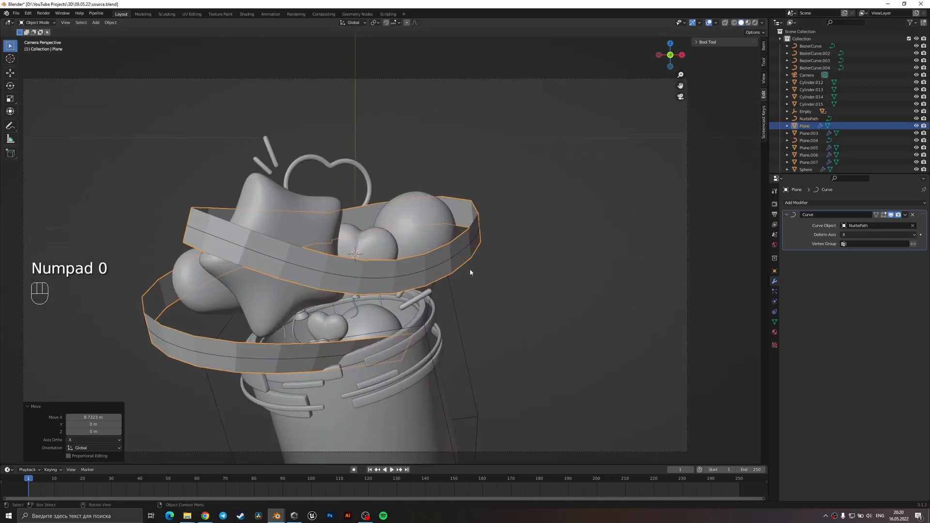
# Scale the whole strip mesh down along its local Y axis to make the ribbon narrower.
pyautogui.scroll(-2, 494, 336)
pyautogui.press('Tab')
pyautogui.scroll(-1, 590, 340)
pyautogui.press('a')
pyautogui.press('s')
pyautogui.press('z')
pyautogui.press('z')
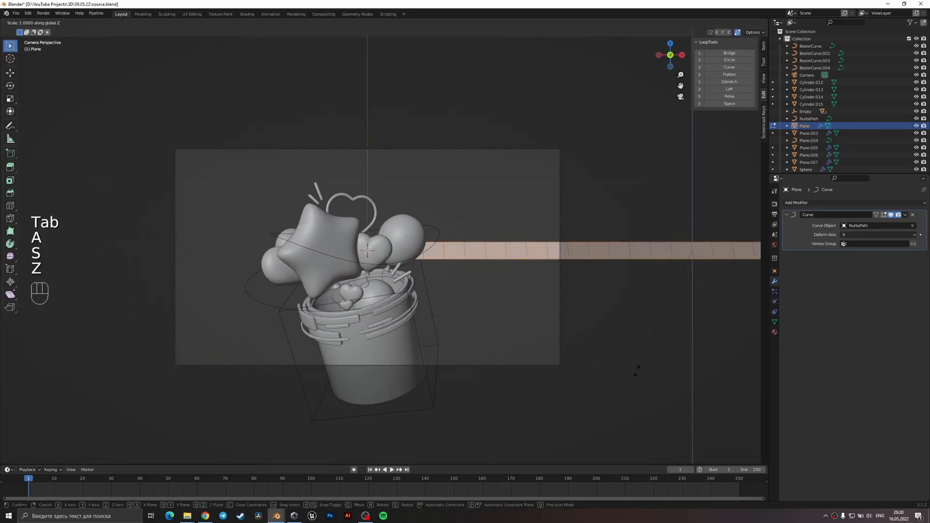
pyautogui.press('x')
pyautogui.press('x')
pyautogui.press('y')
pyautogui.press('y')
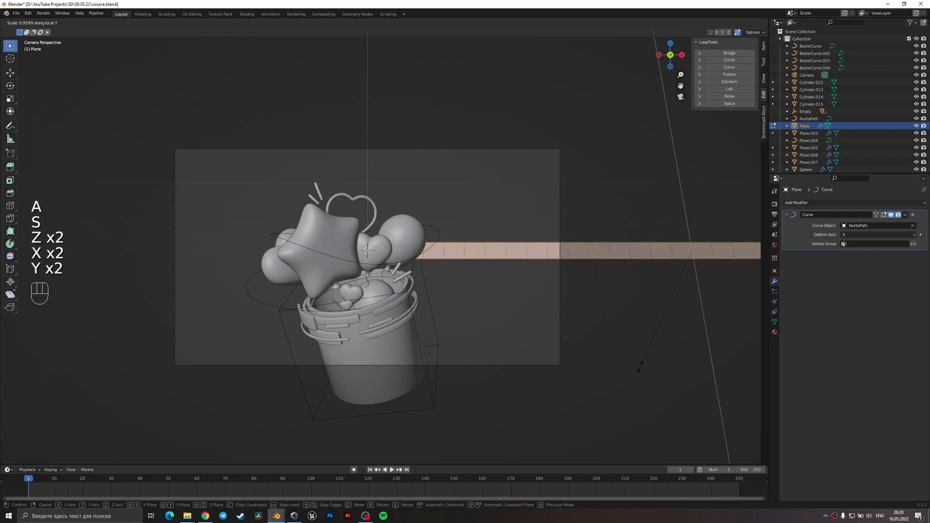
pyautogui.click(660, 302)
pyautogui.press('Tab')
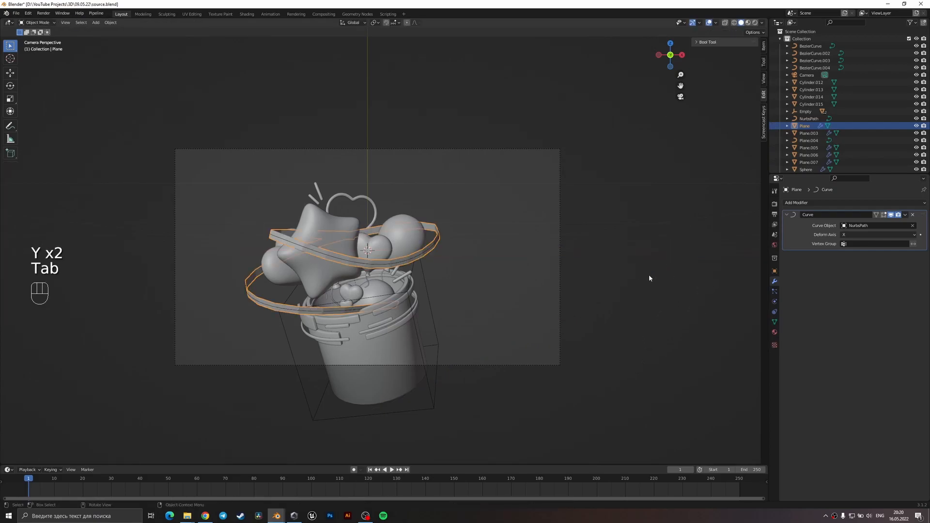
# Widen the strip mesh slightly again along its local Y axis in two small scaling passes.
pyautogui.press('Tab')
pyautogui.press('s')
pyautogui.press('y')
pyautogui.press('y')
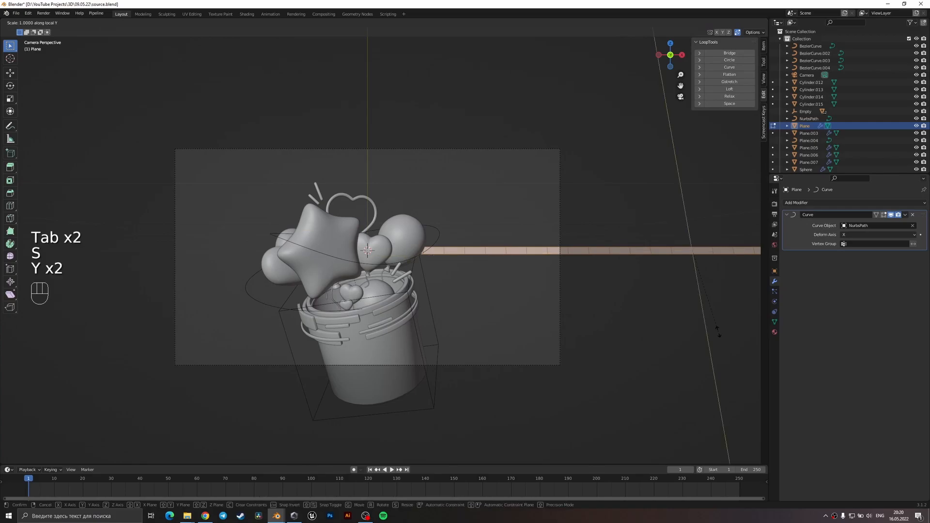
pyautogui.click(723, 357)
pyautogui.press('Tab')
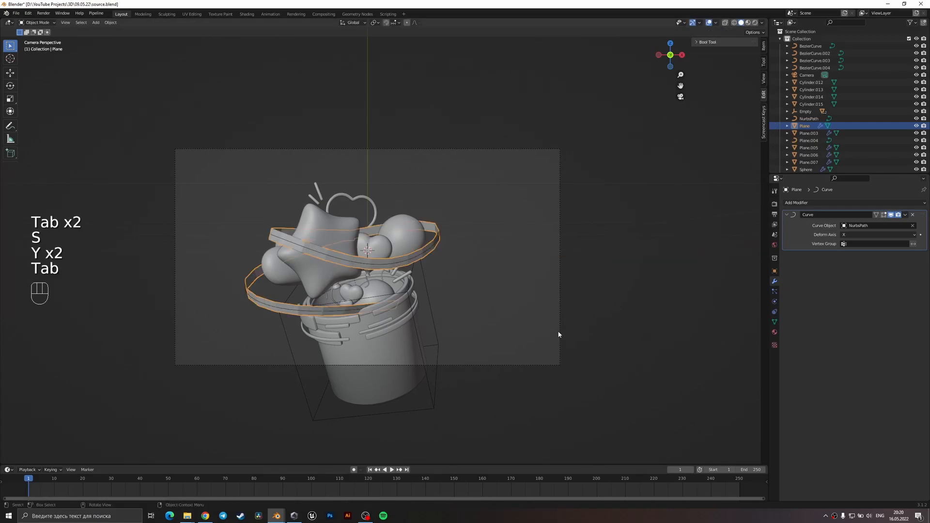
pyautogui.press('Tab')
pyautogui.press('s')
pyautogui.press('y')
pyautogui.press('y')
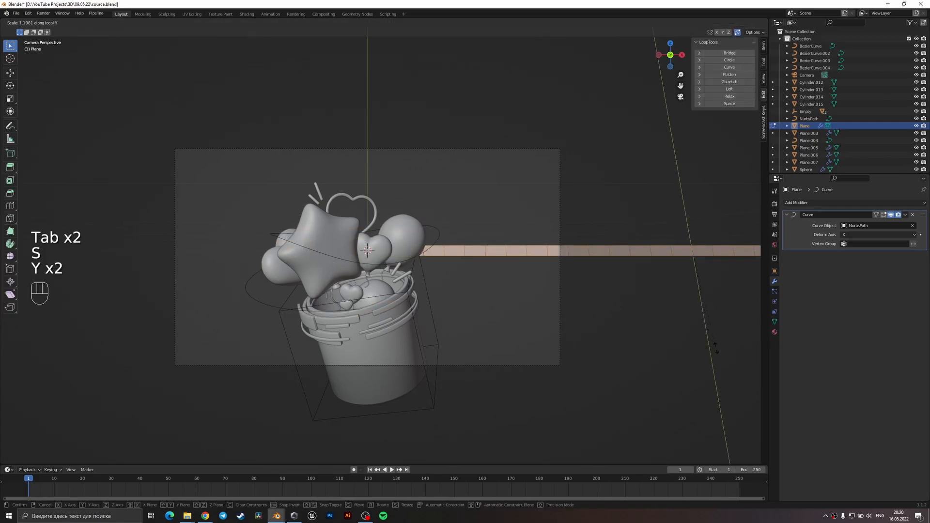
pyautogui.click(720, 358)
pyautogui.press('Tab')
# Save the scene file.
pyautogui.hotkey('ctrl', 'a')
pyautogui.click(440, 292)
pyautogui.moveTo(466, 292); pyautogui.dragTo(455, 318, button='middle')
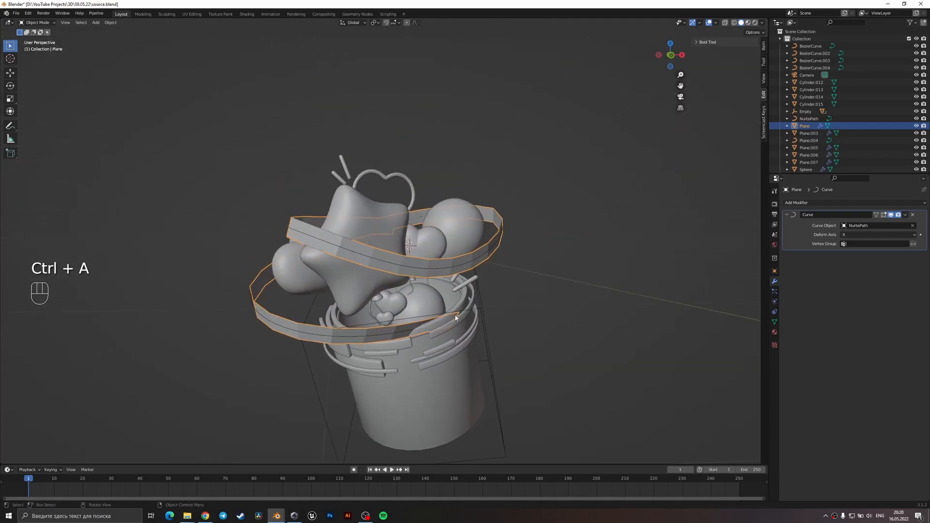
pyautogui.click(416, 321)
pyautogui.click(410, 333)
pyautogui.hotkey('ctrl', 's')
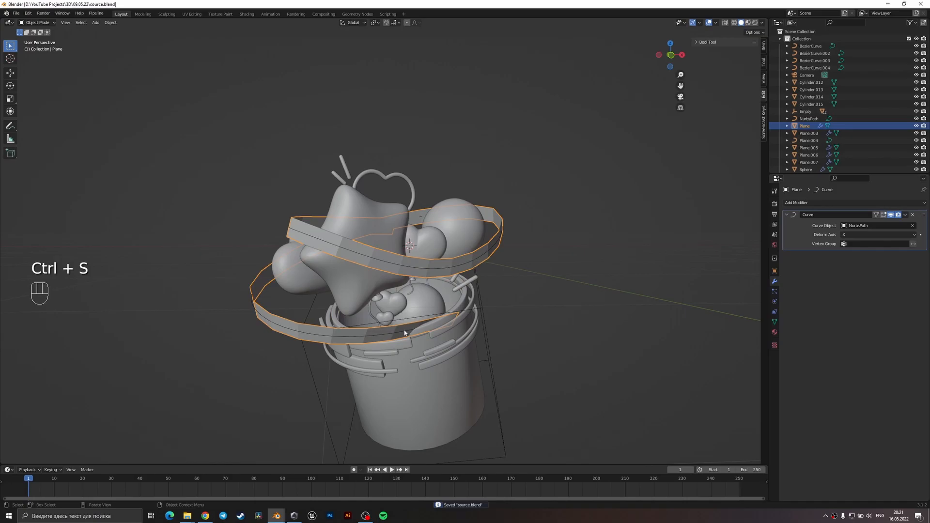
# Move NurbsPath's lower end control point about 0.49 m along Y and lower it about 0.22 m in camera view.
pyautogui.click(404, 333)
pyautogui.press('KP_0')
pyautogui.scroll(3, 404, 333)
pyautogui.keyDown('shift'); pyautogui.moveTo(404, 332); pyautogui.dragTo(402, 307, button='middle'); pyautogui.keyUp('shift')
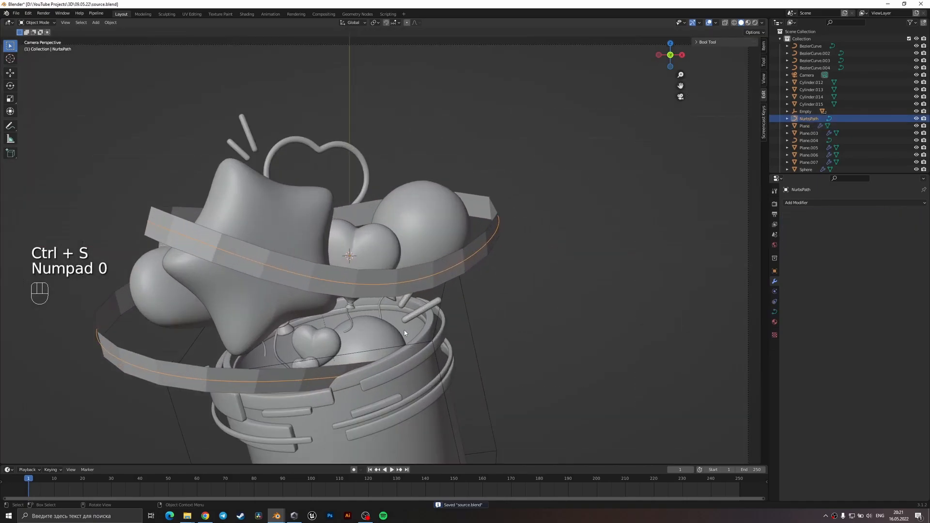
pyautogui.press('Tab')
pyautogui.press('1')
pyautogui.click(394, 340)
pyautogui.press('g')
pyautogui.press('y')
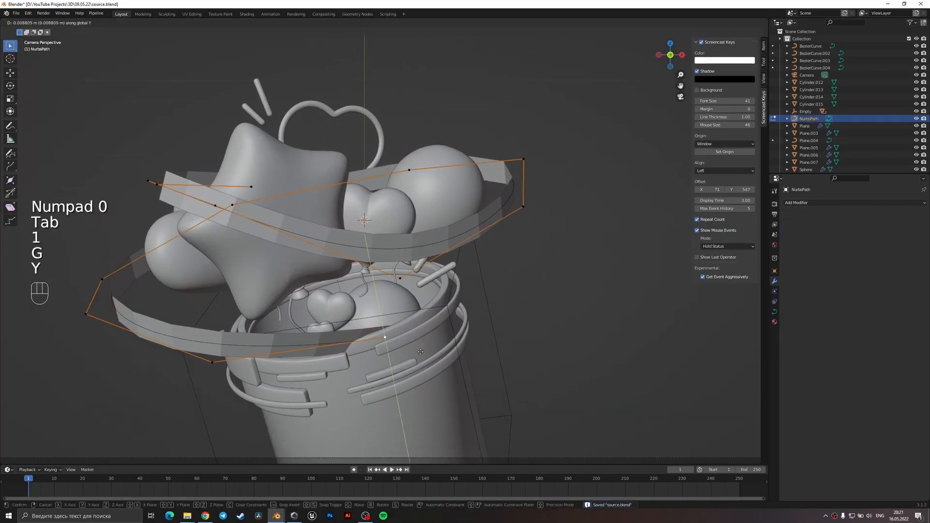
pyautogui.click(406, 404)
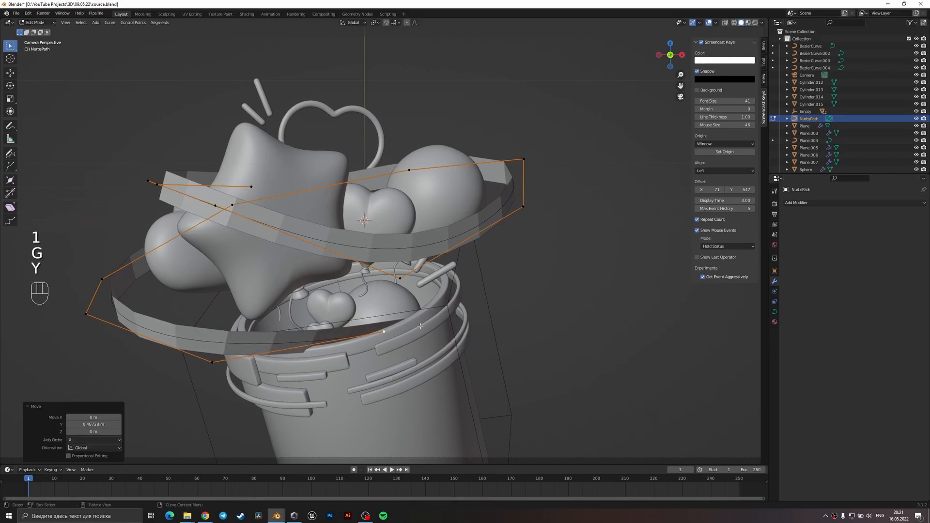
pyautogui.press('g')
pyautogui.click(416, 361)
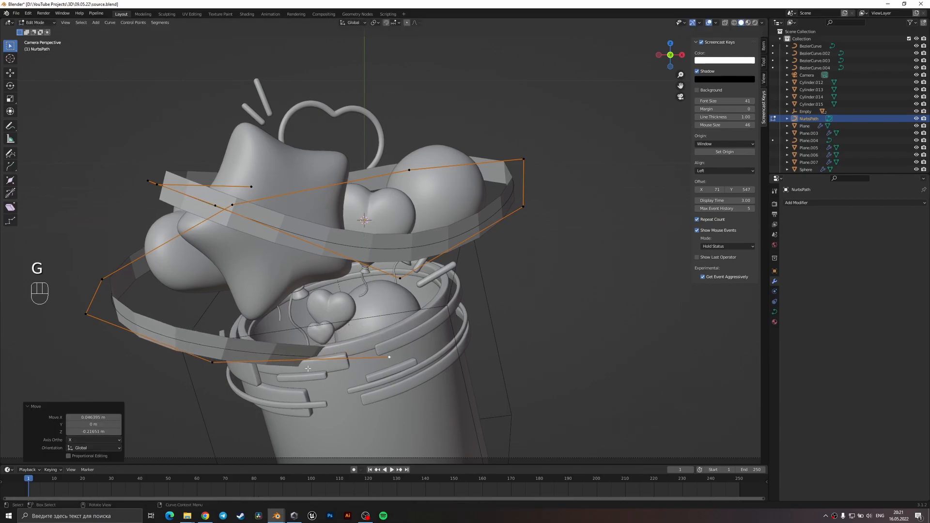
# Move the path's control point next to the lower end along Y, then reposition it freely nearer the bucket.
pyautogui.scroll(-4, 304, 366)
pyautogui.press('KP_7')
pyautogui.keyDown('shift'); pyautogui.moveTo(416, 455); pyautogui.dragTo(444, 281, button='middle'); pyautogui.keyUp('shift')
pyautogui.scroll(5, 444, 280)
pyautogui.scroll(2, 444, 281)
pyautogui.scroll(-4, 380, 349)
pyautogui.moveTo(393, 384); pyautogui.dragTo(377, 316, button='middle')
pyautogui.scroll(2, 377, 316)
pyautogui.click(323, 382)
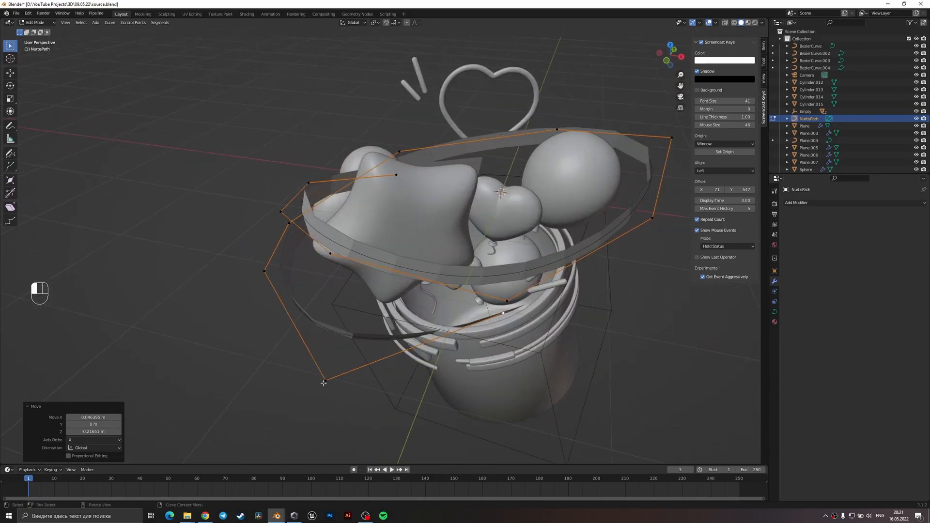
pyautogui.press('g')
pyautogui.press('y')
pyautogui.click(337, 358)
pyautogui.moveTo(378, 358); pyautogui.dragTo(411, 310, button='middle')
pyautogui.press('g')
pyautogui.click(387, 295)
# Shift the path's lower end control point about 0.35 m further across the bucket.
pyautogui.click(504, 358)
pyautogui.moveTo(508, 361); pyautogui.dragTo(442, 340, button='middle')
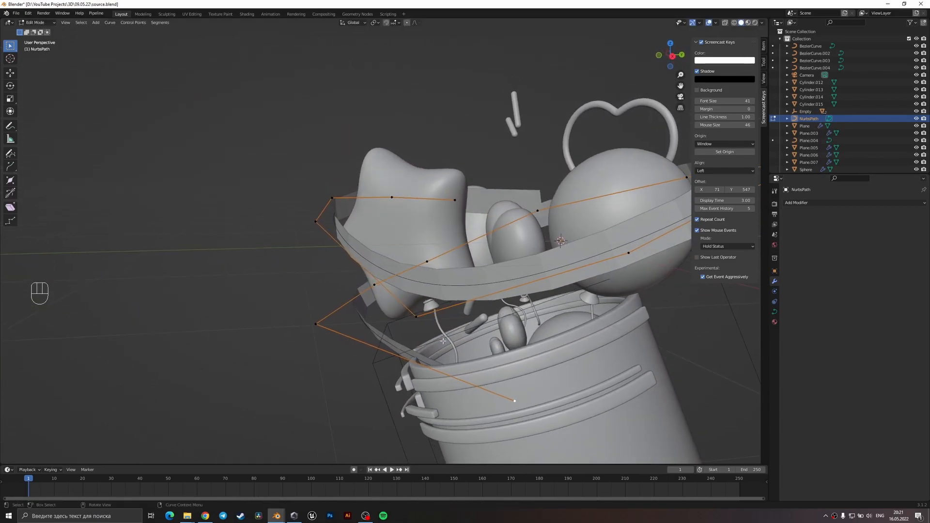
pyautogui.press('g')
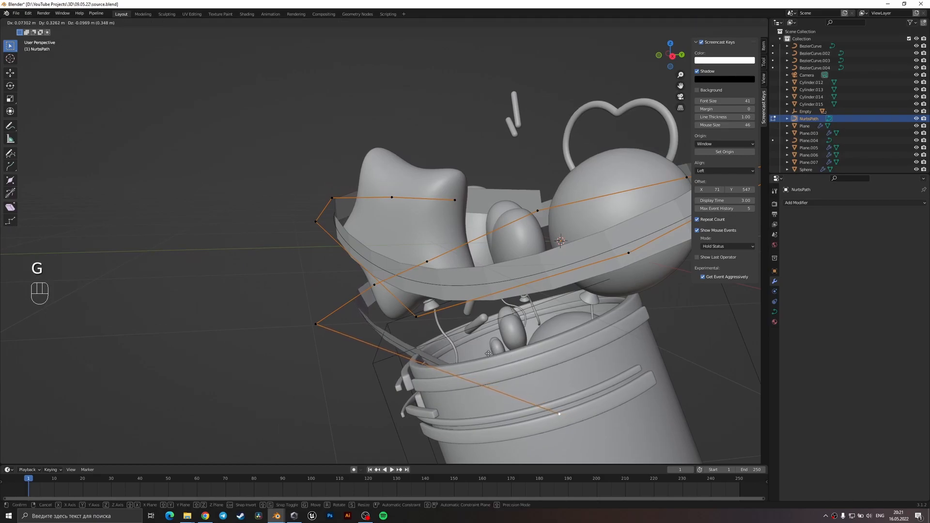
pyautogui.click(488, 354)
# Move the control point beside the lower end about 0.33 m inwards, then nudge it upwards below the star balloon.
pyautogui.moveTo(484, 354); pyautogui.dragTo(502, 350, button='middle')
pyautogui.click(323, 327)
pyautogui.press('g')
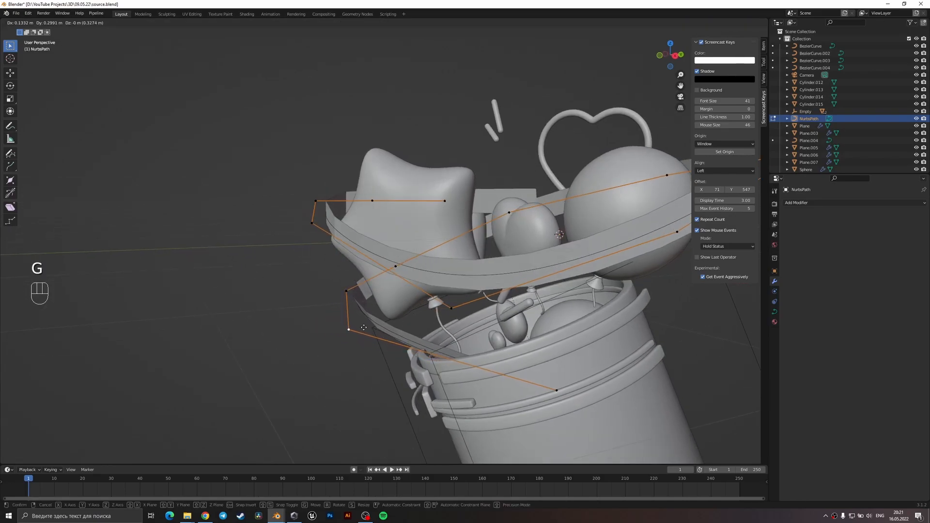
pyautogui.click(363, 328)
pyautogui.moveTo(365, 328); pyautogui.dragTo(426, 317, button='middle')
pyautogui.press('g')
pyautogui.click(437, 313)
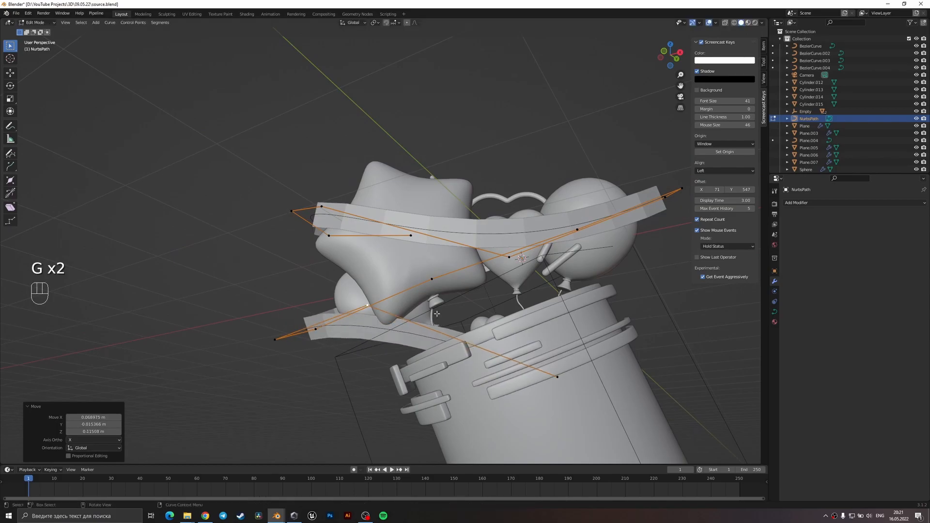
# In camera view, raise the control point below the star about 0.07 m along Z and nudge it slightly sideways.
pyautogui.press('KP_0')
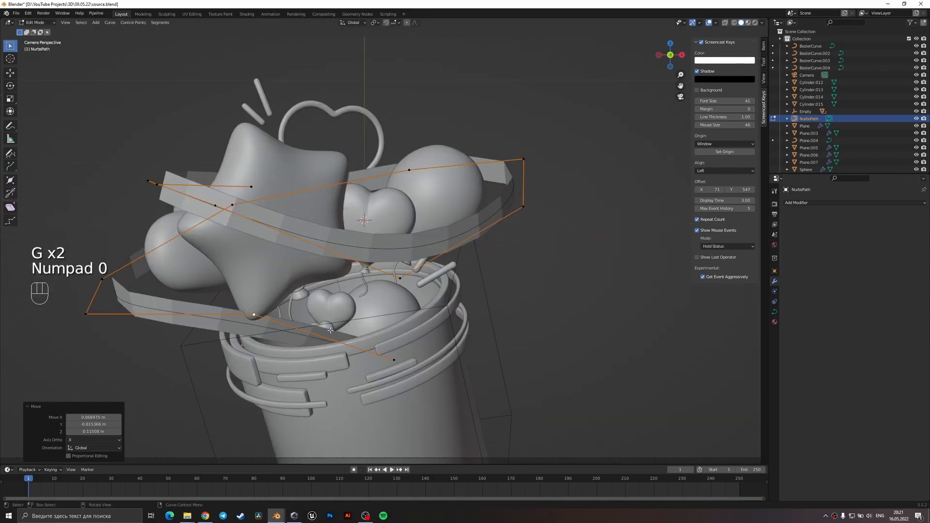
pyautogui.press('g')
pyautogui.press('z')
pyautogui.click(330, 301)
pyautogui.press('g')
pyautogui.press('y')
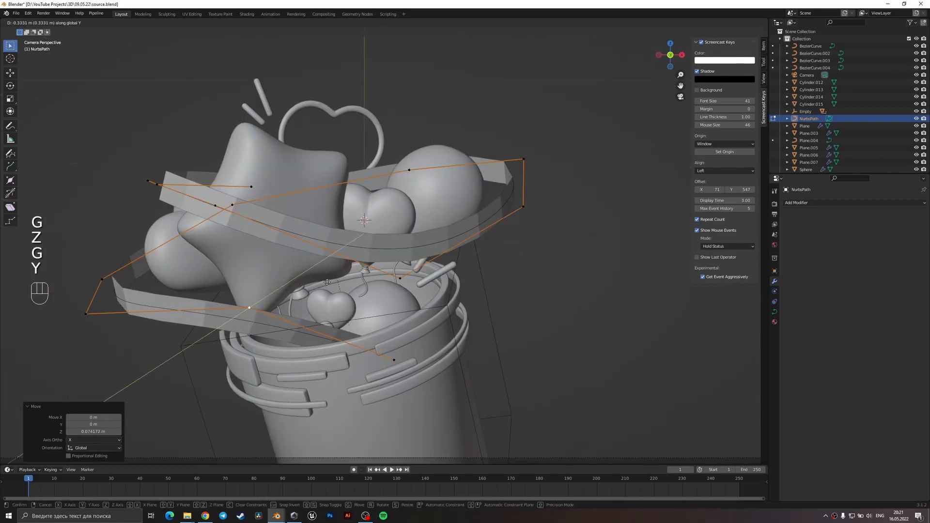
pyautogui.press('g')
pyautogui.press('g')
pyautogui.click(340, 301)
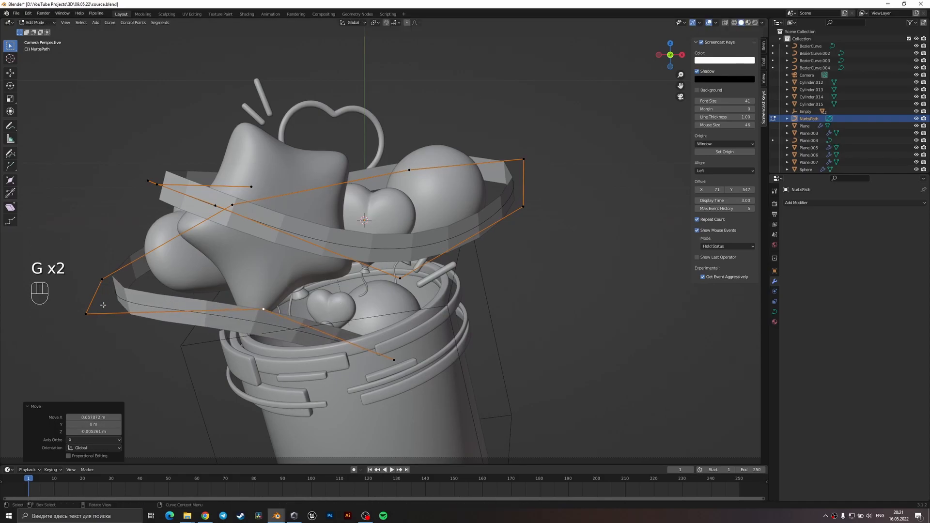
# Lower the front control point at the lower loop's outer left bend about 0.12 m and raise the one behind it slightly.
pyautogui.click(86, 314)
pyautogui.press('g')
pyautogui.click(97, 334)
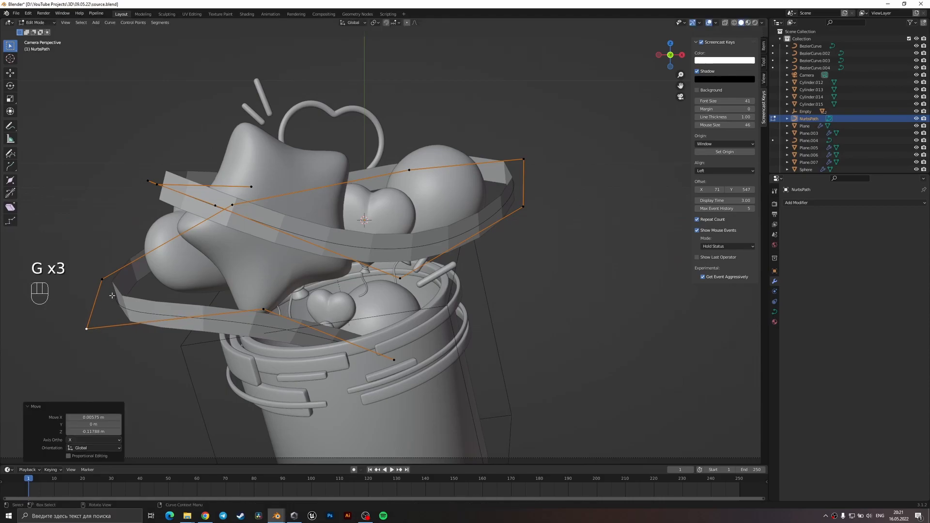
pyautogui.click(109, 274)
pyautogui.press('g')
pyautogui.click(112, 260)
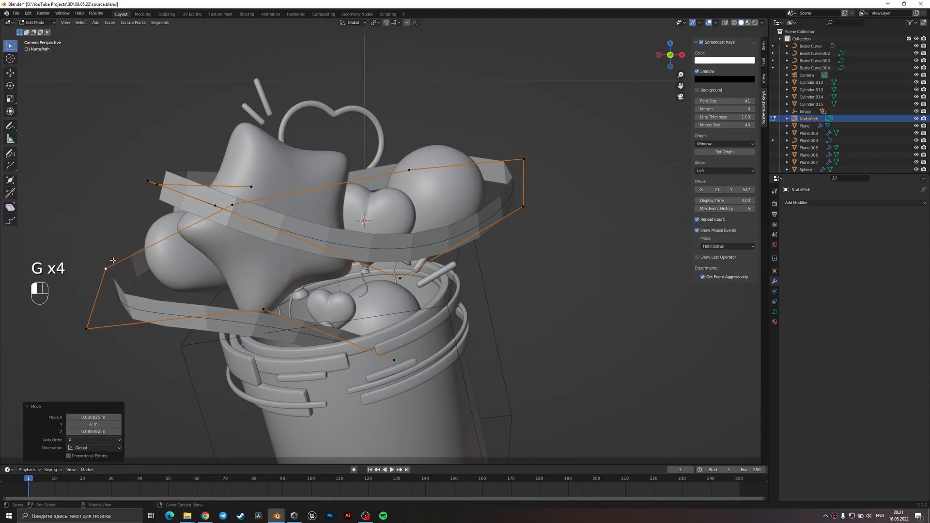
# Nudge the path's control points behind the round balloon and at the upper loop's right bend slightly.
pyautogui.click(411, 167)
pyautogui.press('g')
pyautogui.click(411, 169)
pyautogui.click(527, 211)
pyautogui.press('g')
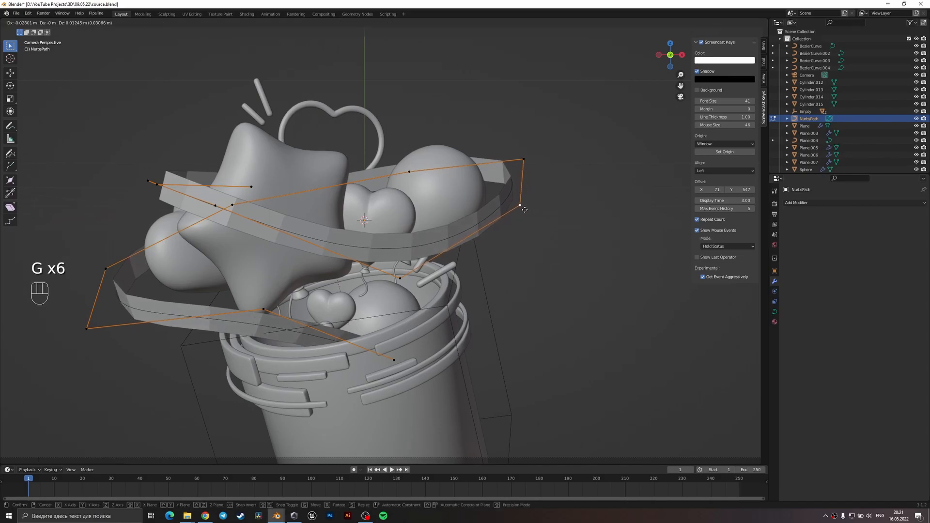
pyautogui.click(524, 210)
# Raise the path's control point at the front of the upper loop, left of the star, about 0.5 m along Z.
pyautogui.press('Tab')
pyautogui.press('Tab')
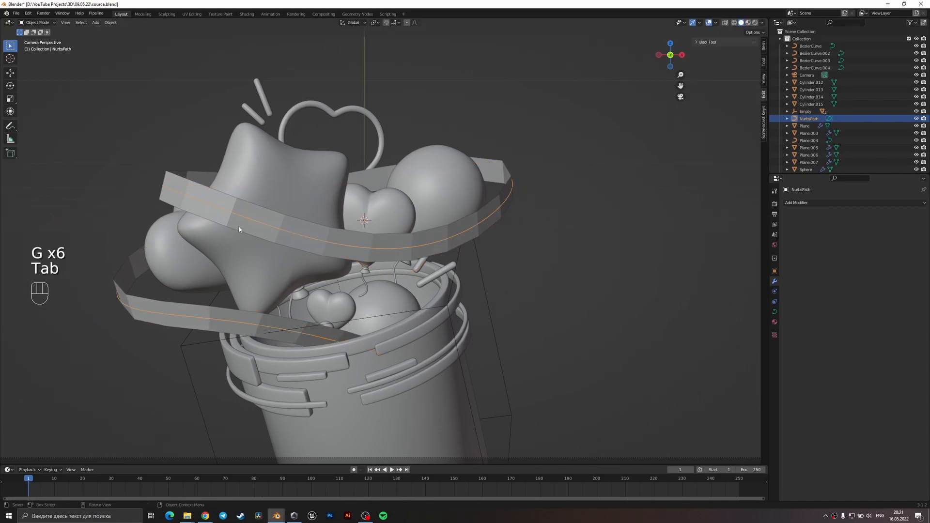
pyautogui.moveTo(235, 221); pyautogui.dragTo(312, 237, button='middle')
pyautogui.press('Tab')
pyautogui.press('KP_0')
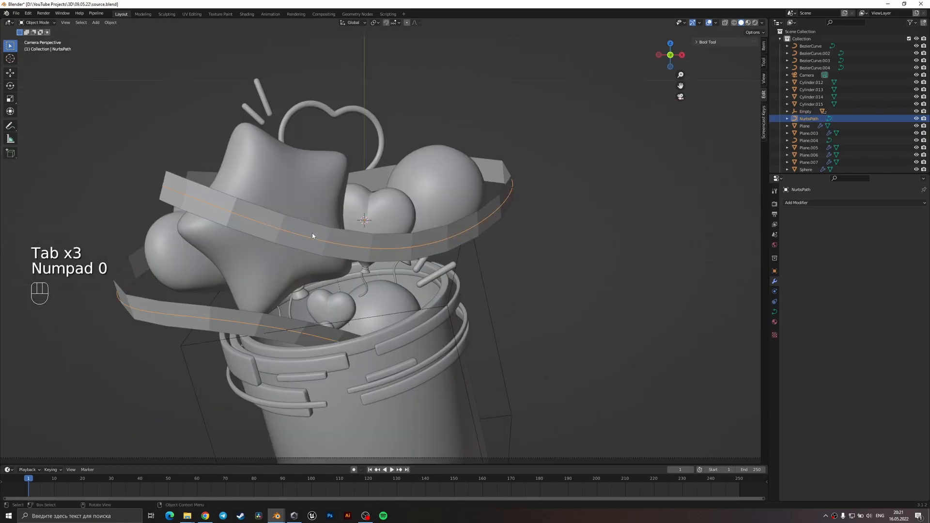
pyautogui.press('Tab')
pyautogui.press('1')
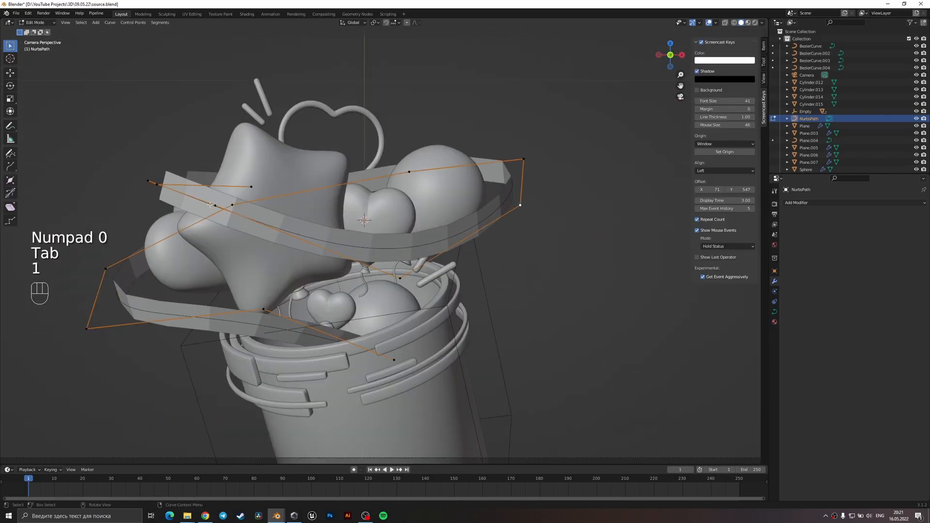
pyautogui.press('g')
pyautogui.press('z')
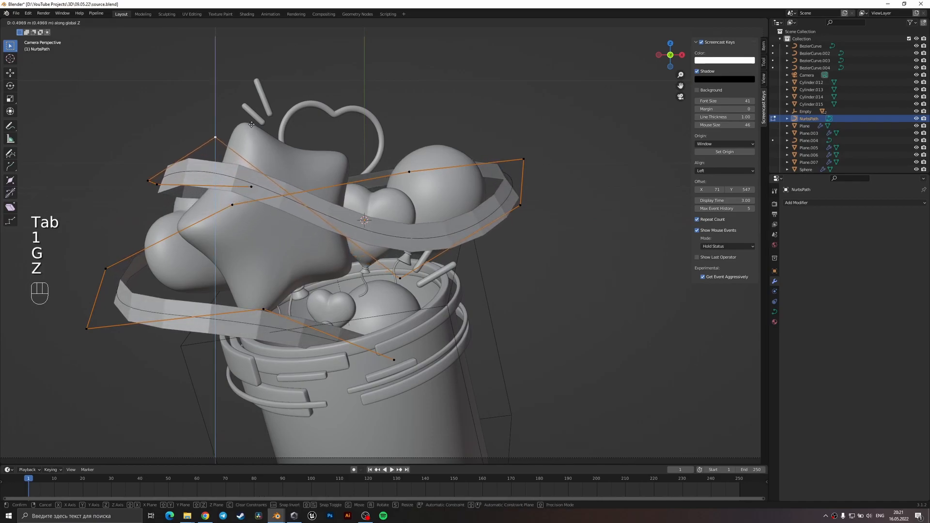
pyautogui.click(246, 123)
# Lower the path's upper end point about 0.23 m along Z and nudge the upper loop's outer left control point inwards and up.
pyautogui.click(251, 183)
pyautogui.press('g')
pyautogui.press('z')
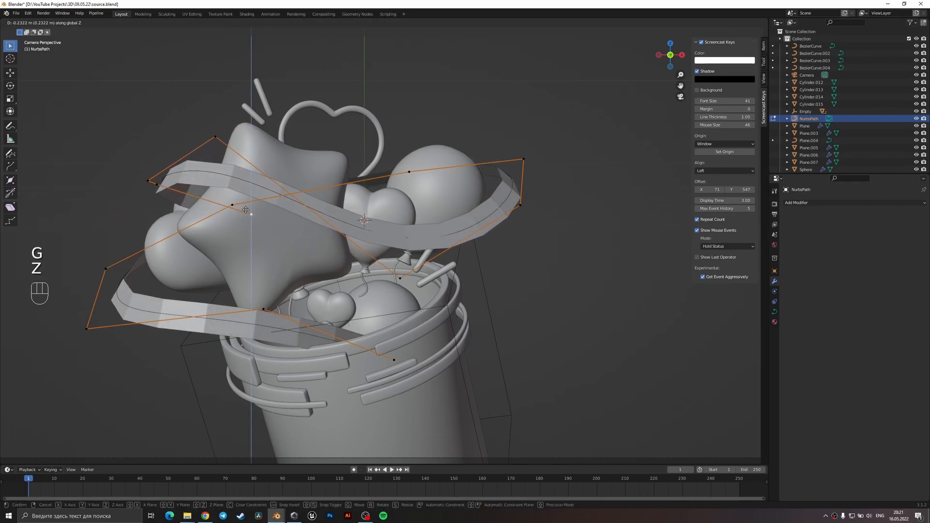
pyautogui.click(247, 212)
pyautogui.click(157, 176)
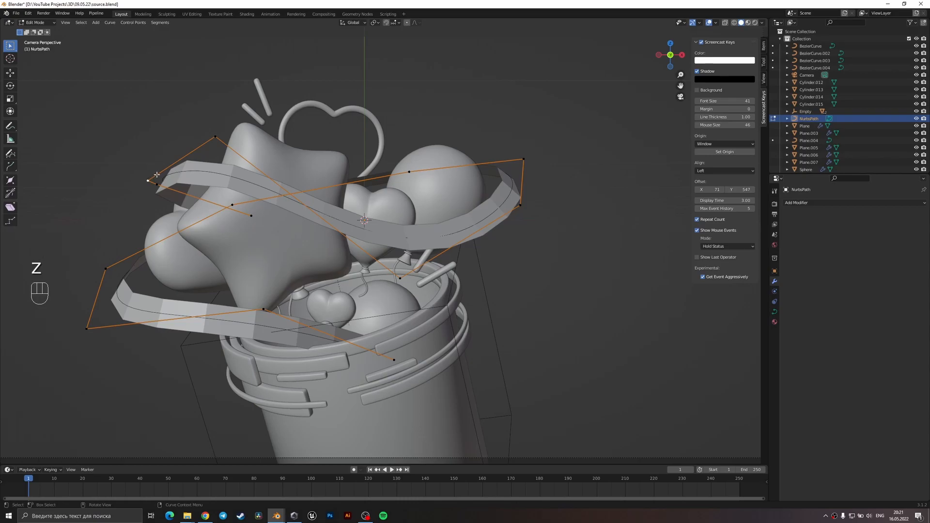
pyautogui.press('g')
pyautogui.click(171, 164)
# Adjust the control point below the star slightly along Y and raise it about 0.07 m along Z.
pyautogui.press('Tab')
pyautogui.press('Tab')
pyautogui.press('1')
pyautogui.press('g')
pyautogui.press('y')
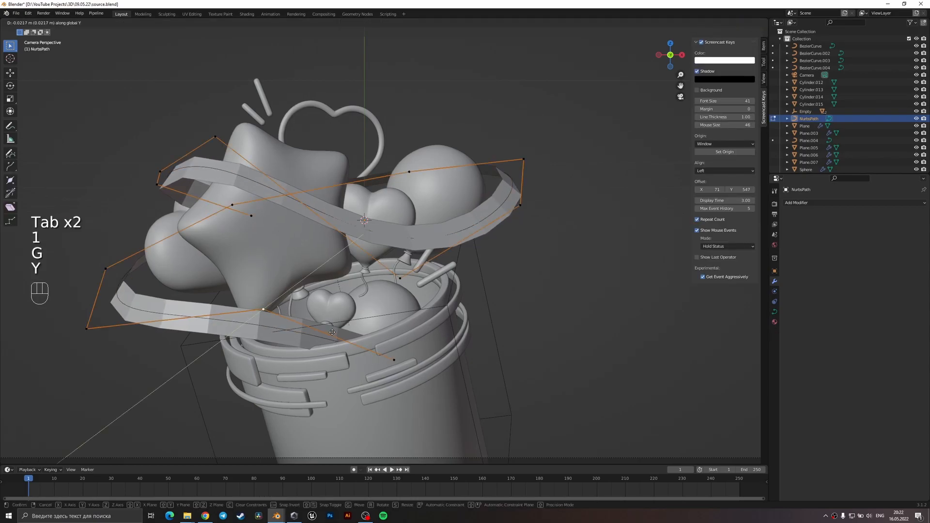
pyautogui.click(326, 373)
pyautogui.press('g')
pyautogui.press('z')
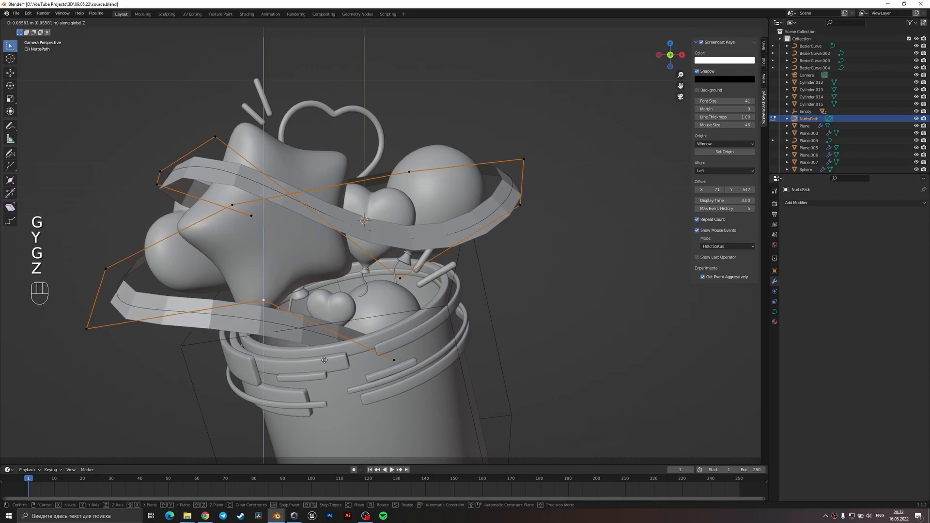
pyautogui.click(373, 359)
# Nudge the path's lower end point in front of the bucket slightly along Y.
pyautogui.press('g')
pyautogui.press('y')
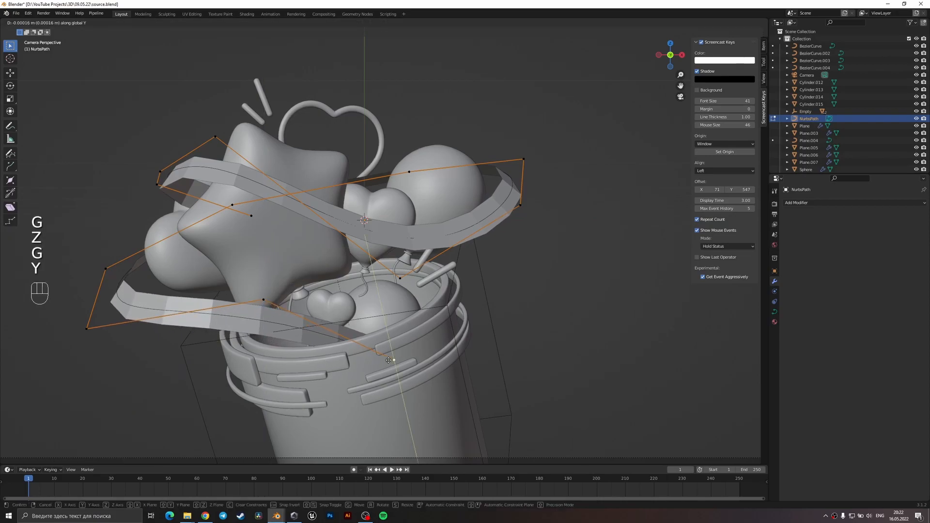
pyautogui.click(358, 334)
# From an orbited side view, move the control point below the star about 0.13 m outwards along negative Y, then return to camera view.
pyautogui.press('Tab')
pyautogui.press('Tab')
pyautogui.moveTo(291, 313); pyautogui.dragTo(465, 330, button='middle')
pyautogui.press('g')
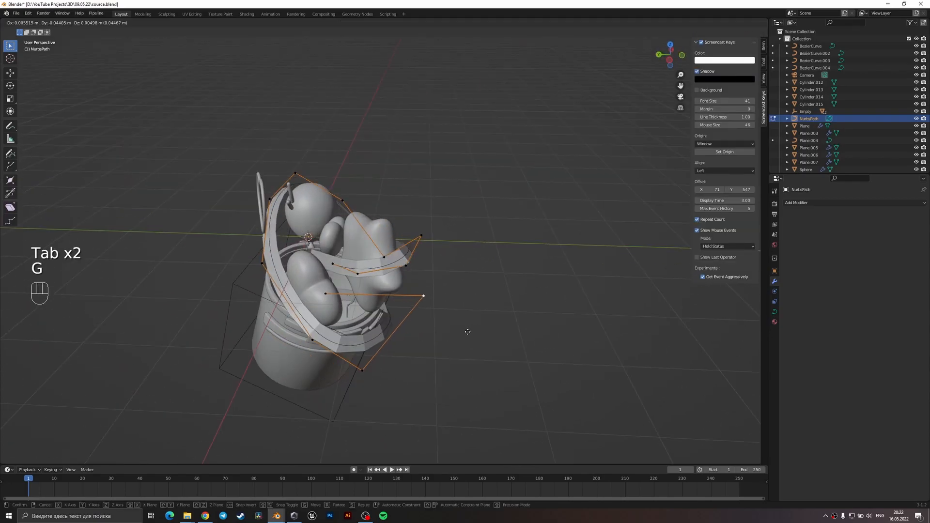
pyautogui.click(472, 331)
pyautogui.press('KP_0')
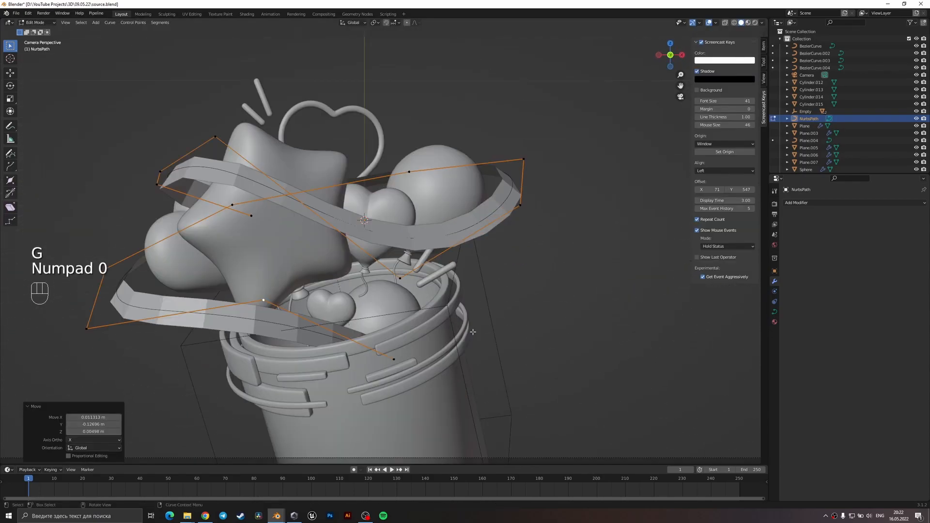
# At the lower loop's left bend, move the front control point slightly inwards and the rear one about 0.07 m outwards.
pyautogui.press('g')
pyautogui.click(109, 329)
pyautogui.press('g')
pyautogui.click(99, 264)
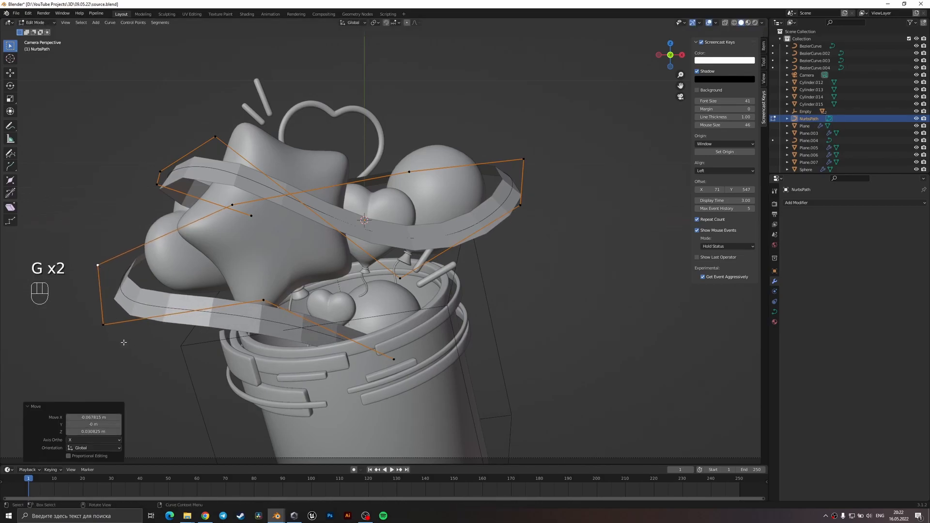
# Lower the path's control point behind the star slightly.
pyautogui.click(235, 205)
pyautogui.press('g')
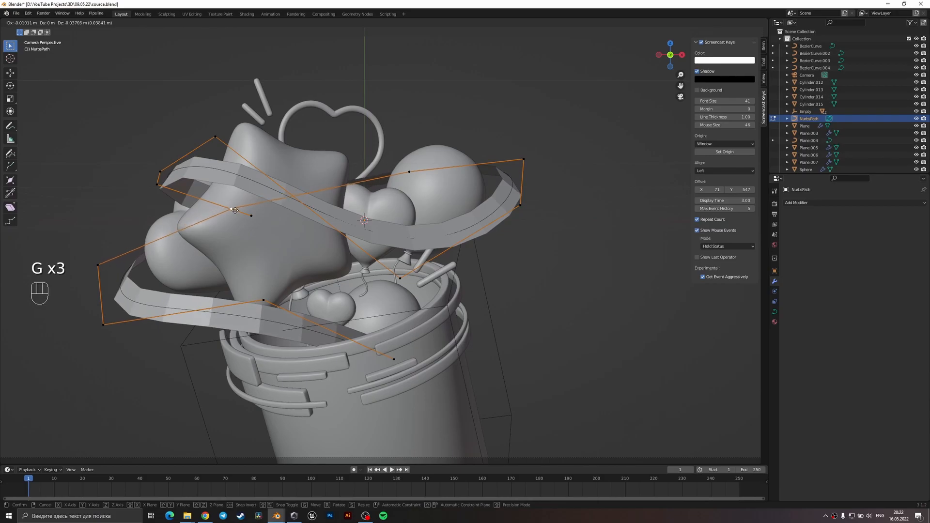
pyautogui.click(197, 255)
pyautogui.click(104, 326)
pyautogui.press('r')
pyautogui.press('x')
pyautogui.rightClick(169, 348)
pyautogui.press('r')
pyautogui.click(262, 301)
pyautogui.press('g')
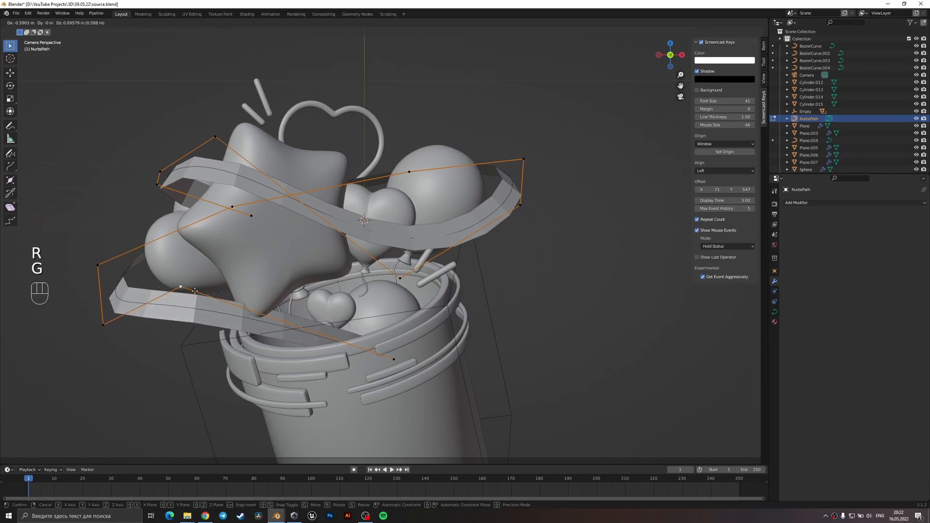
pyautogui.rightClick(180, 313)
# Nudge the front control point at the lower loop's left bend further inwards in two small moves.
pyautogui.press('g')
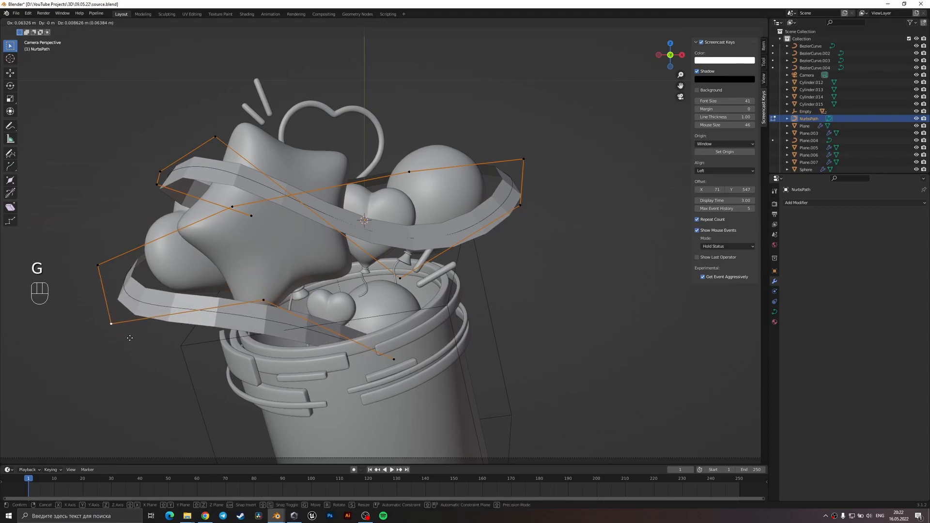
pyautogui.click(129, 335)
pyautogui.press('g')
pyautogui.click(134, 338)
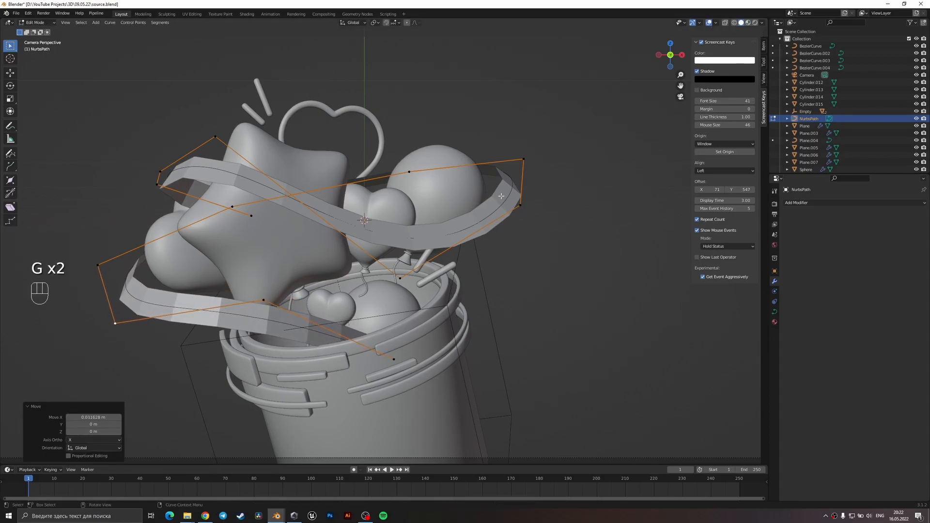
# Tighten the upper loop's right bend by moving its upper control point slightly inwards and its lower one slightly down.
pyautogui.press('g')
pyautogui.rightClick(518, 167)
pyautogui.click(518, 165)
pyautogui.press('g')
pyautogui.click(526, 181)
pyautogui.press('g')
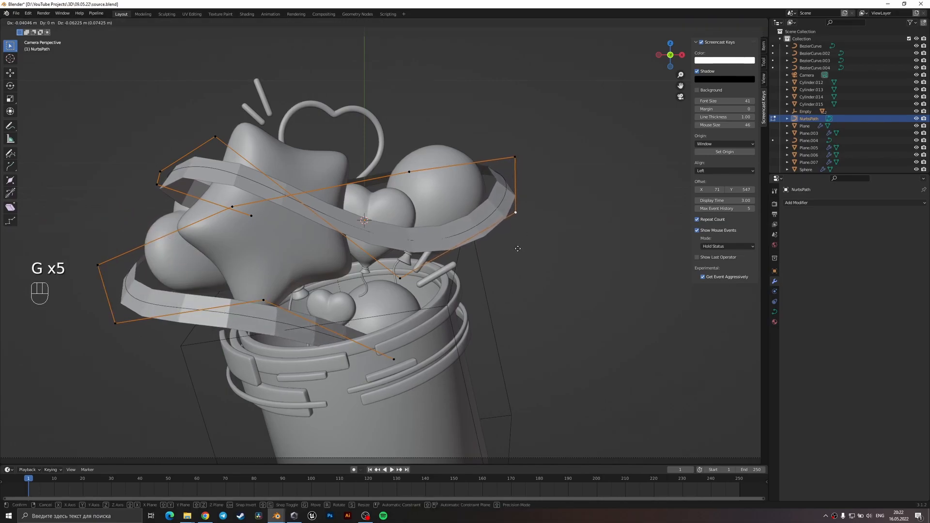
pyautogui.click(520, 244)
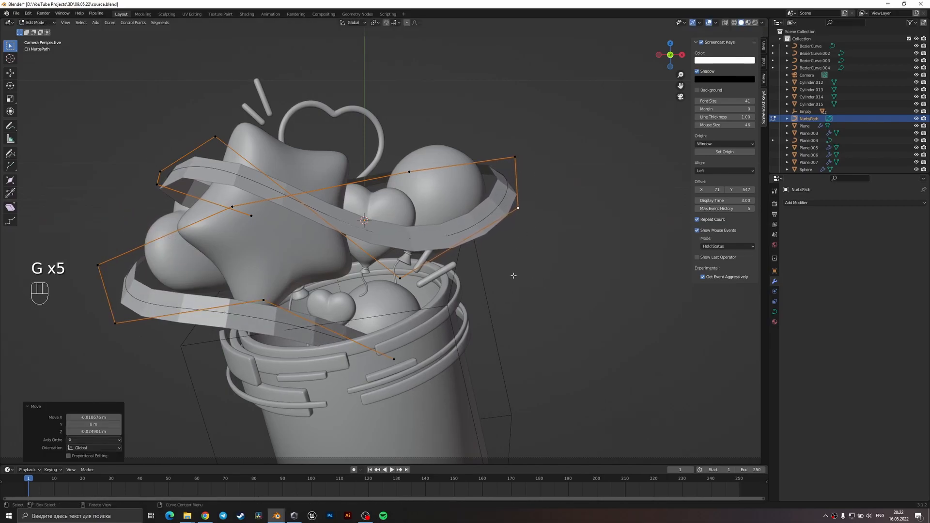
# Leave curve editing and rotate the ribbon strip slightly around its local X axis.
pyautogui.press('Tab')
pyautogui.click(502, 202)
pyautogui.press('r')
pyautogui.press('x')
pyautogui.press('x')
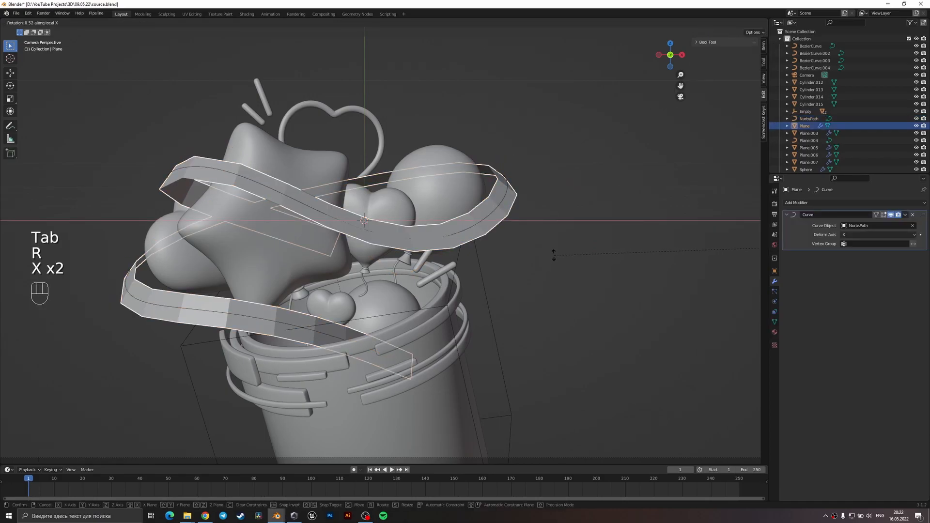
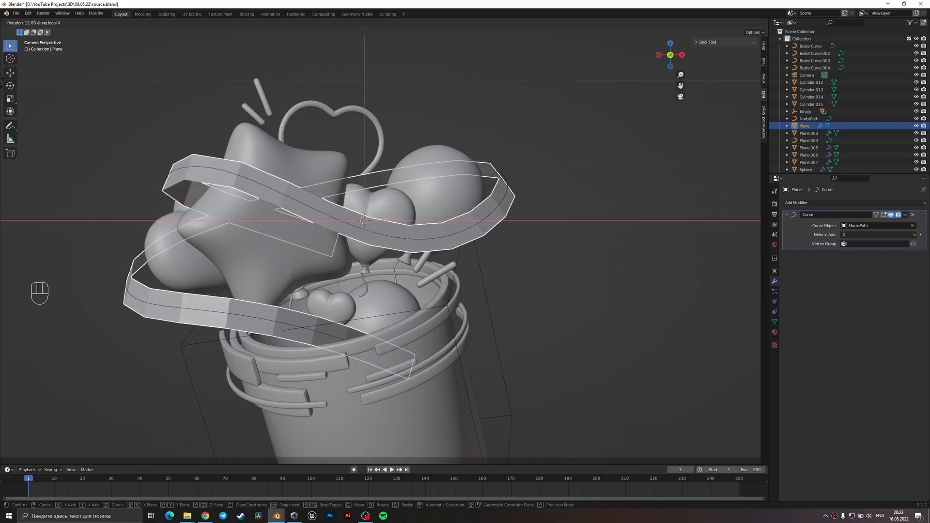
# Finish rotating the ribbon strip by about 18.5° around its local X axis and save the file.
pyautogui.click(53, 455)
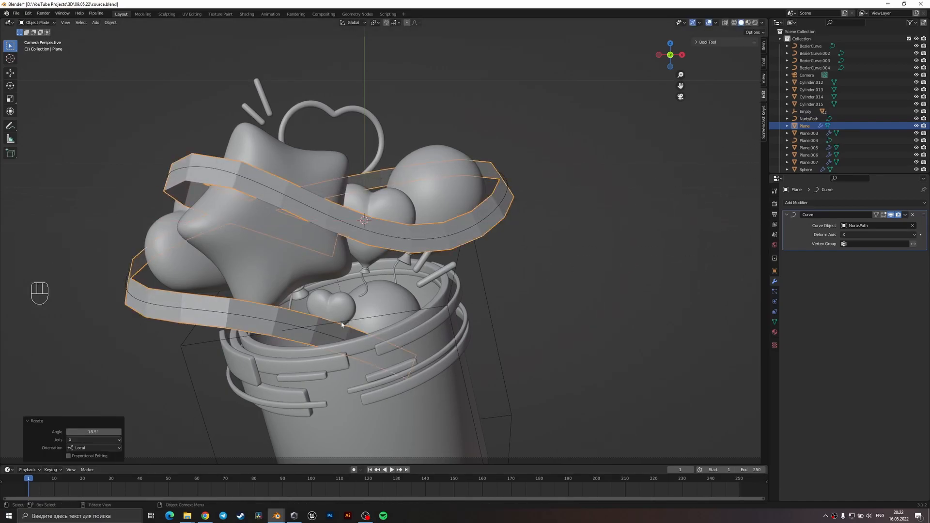
pyautogui.scroll(-1, 323, 348)
pyautogui.hotkey('ctrl', 's')
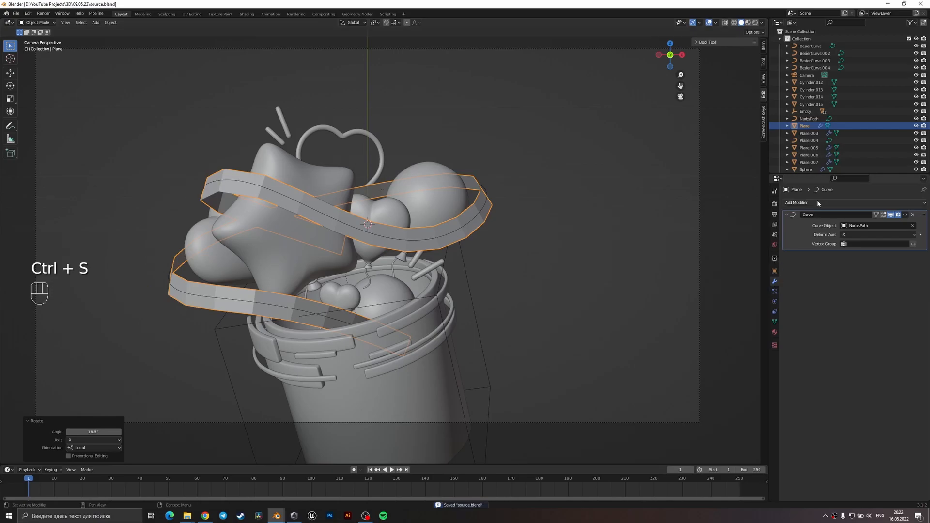
# Add a Solidify modifier to the ribbon strip.
pyautogui.click(798, 203)
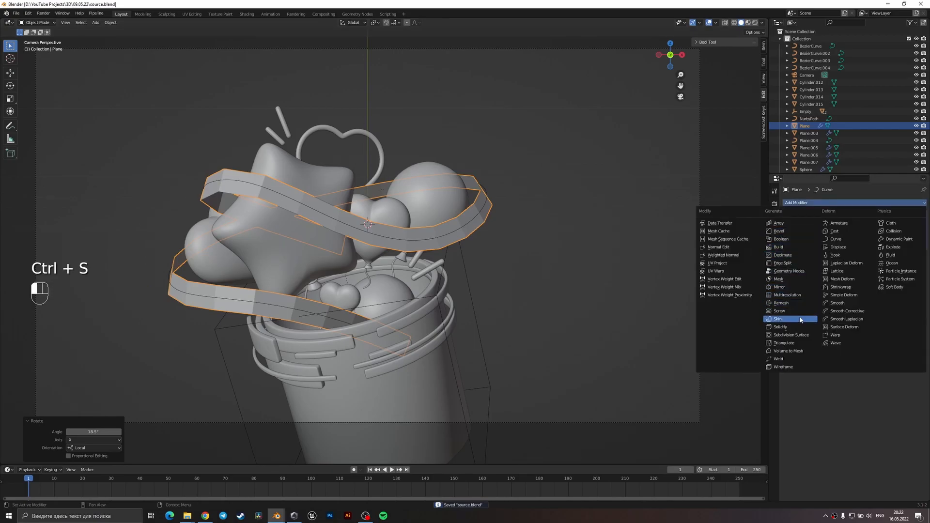
pyautogui.click(780, 327)
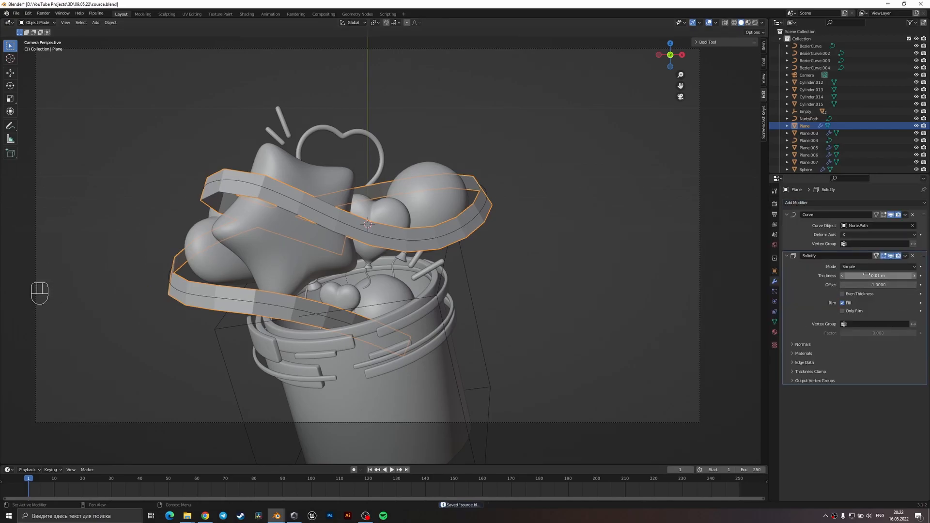
pyautogui.scroll(3, 473, 276)
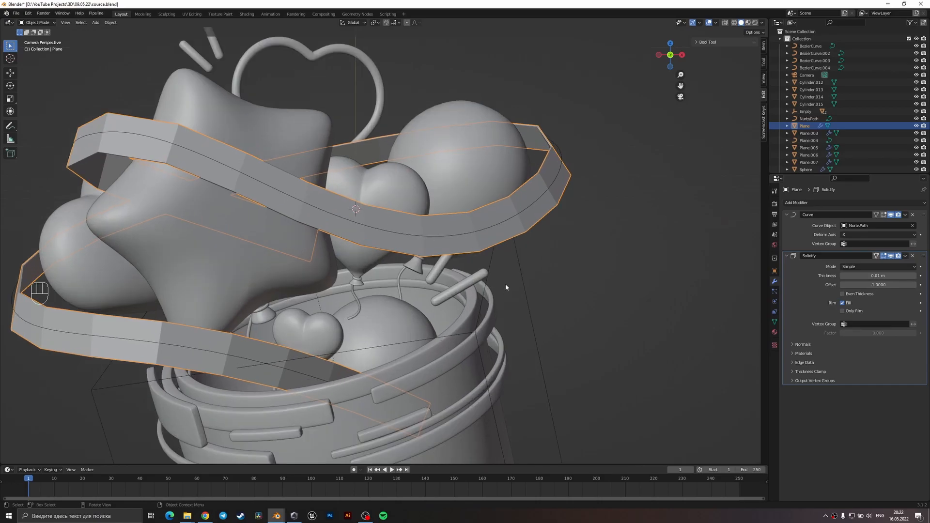
pyautogui.scroll(-4, 504, 284)
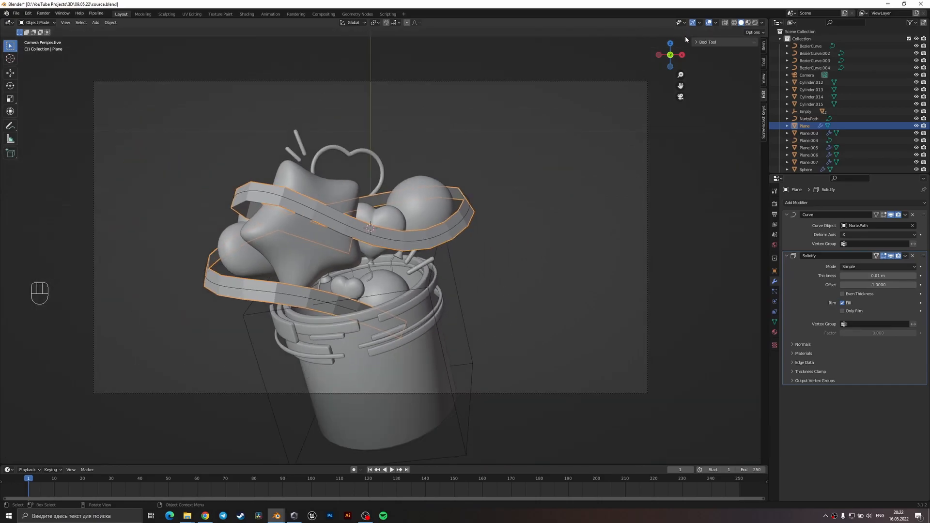
# Show the Face Orientation overlay to check the normals of the scene's objects, and hide it again.
pyautogui.click(714, 22)
pyautogui.click(671, 154)
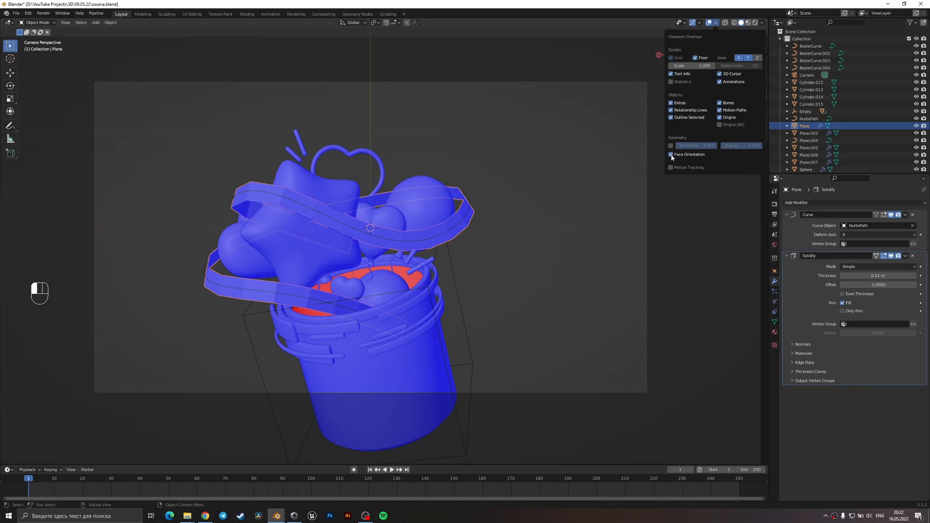
pyautogui.click(670, 154)
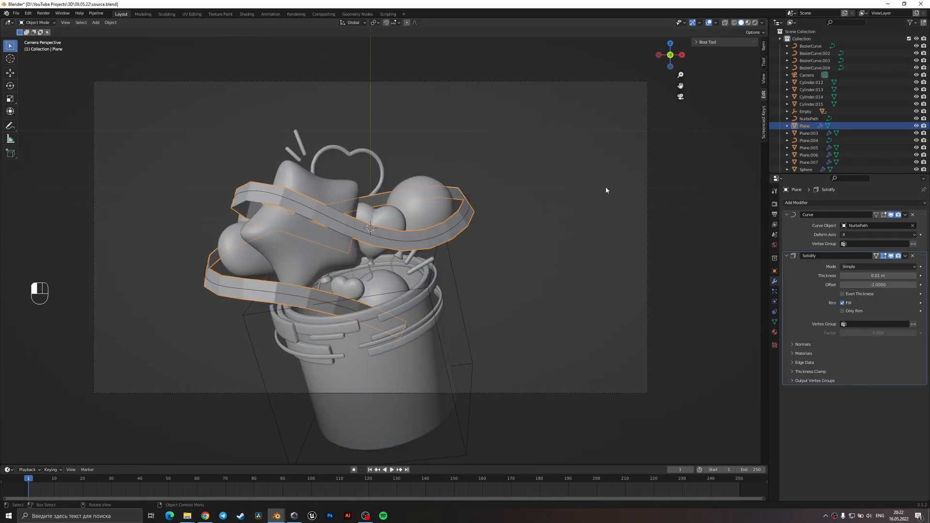
# Set the ribbon's Solidify thickness to 0.024 m and save the file.
pyautogui.scroll(2, 496, 246)
pyautogui.hotkey('ctrl', 's')
pyautogui.moveTo(877, 276)
pyautogui.mouseDown()
pyautogui.moveTo(895, 276)
pyautogui.moveTo(878, 276)
pyautogui.mouseUp()
pyautogui.hotkey('ctrl', 's')
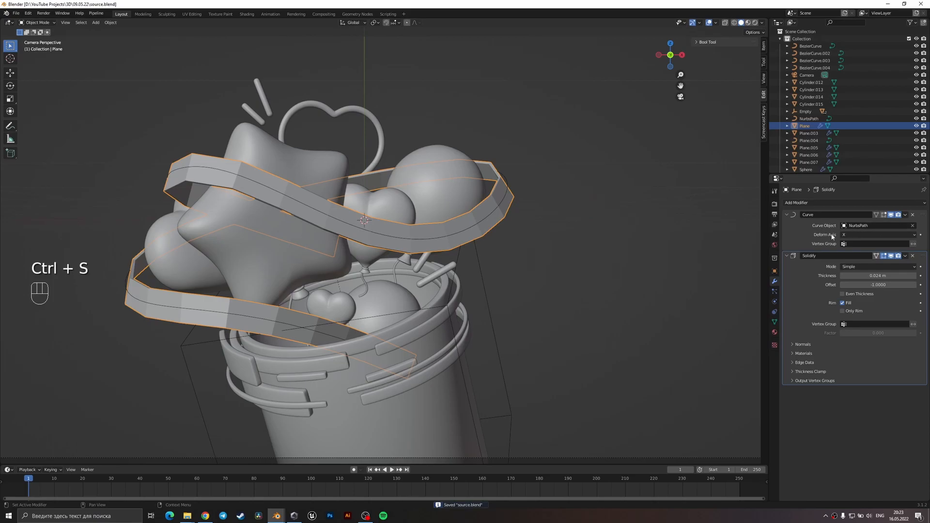
# Add a Bevel modifier to the ribbon with its angle limit set to 60° and save the file.
pyautogui.click(820, 204)
pyautogui.click(795, 234)
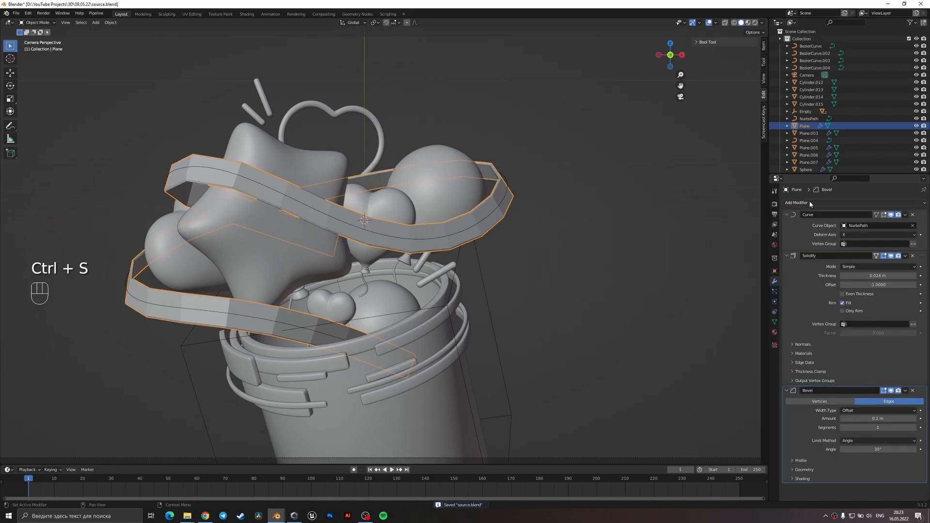
pyautogui.click(893, 449)
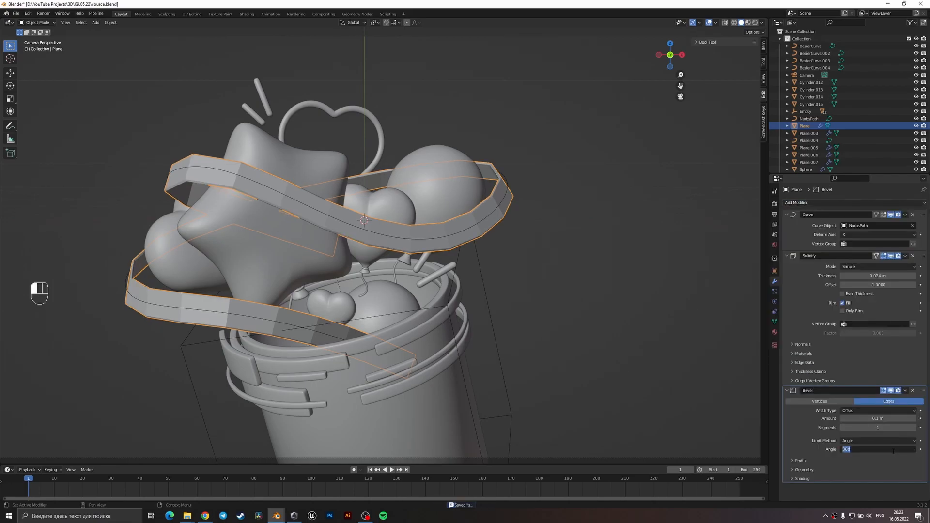
pyautogui.write('60')
pyautogui.press('Return')
pyautogui.hotkey('ctrl', 's')
# Add a Subdivision Surface modifier to the ribbon and shade it smooth.
pyautogui.click(848, 202)
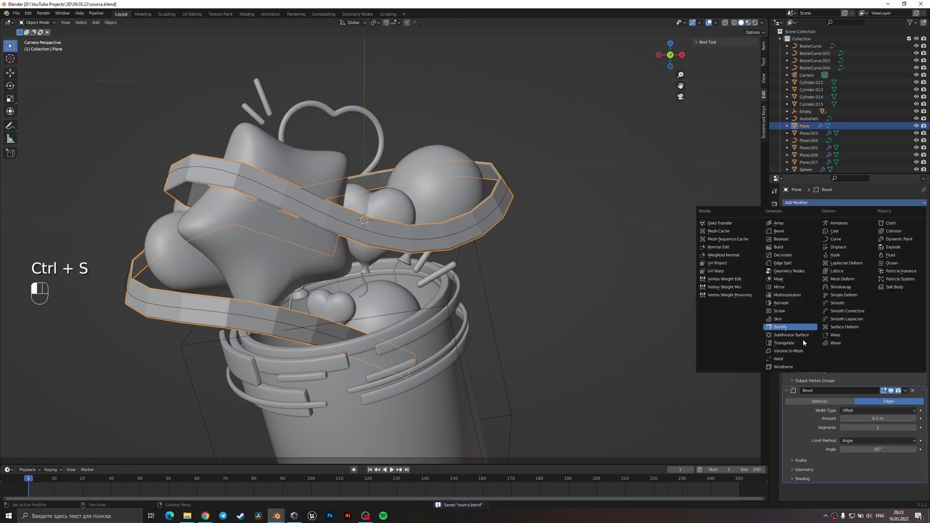
pyautogui.click(793, 336)
pyautogui.rightClick(286, 318)
pyautogui.click(286, 318)
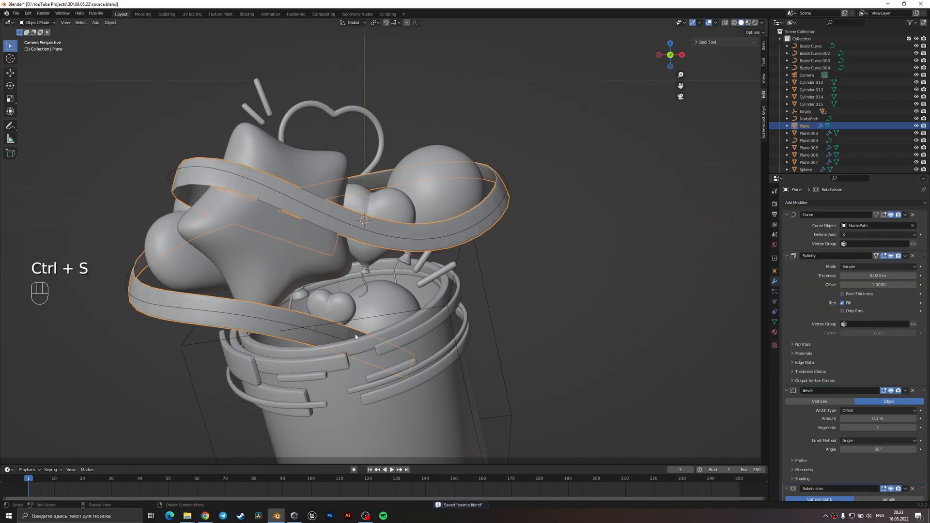
# Edit the ribbon's flat mesh and scale its whole width slightly along the local Y axis.
pyautogui.keyDown('shift'); pyautogui.moveTo(316, 325); pyautogui.dragTo(443, 267, button='middle'); pyautogui.keyUp('shift')
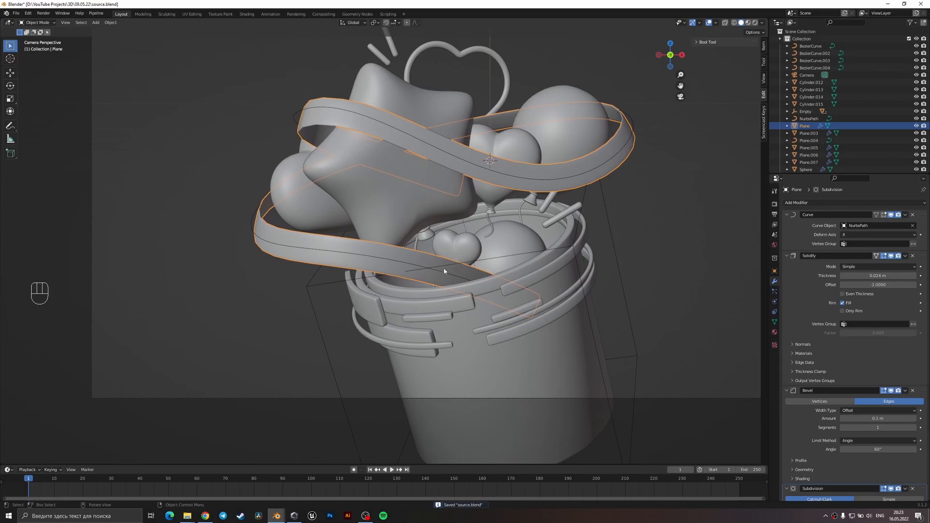
pyautogui.scroll(-2, 528, 352)
pyautogui.press('Tab')
pyautogui.press('s')
pyautogui.press('z')
pyautogui.press('z')
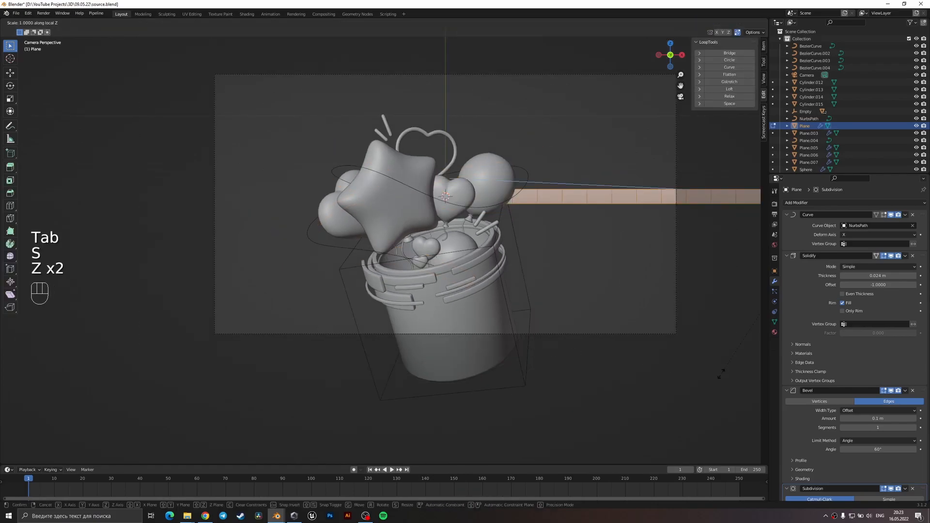
pyautogui.keyDown('shift'); pyautogui.moveTo(725, 367); pyautogui.dragTo(612, 386, button='middle'); pyautogui.keyUp('shift')
pyautogui.press('s')
pyautogui.press('y')
pyautogui.press('y')
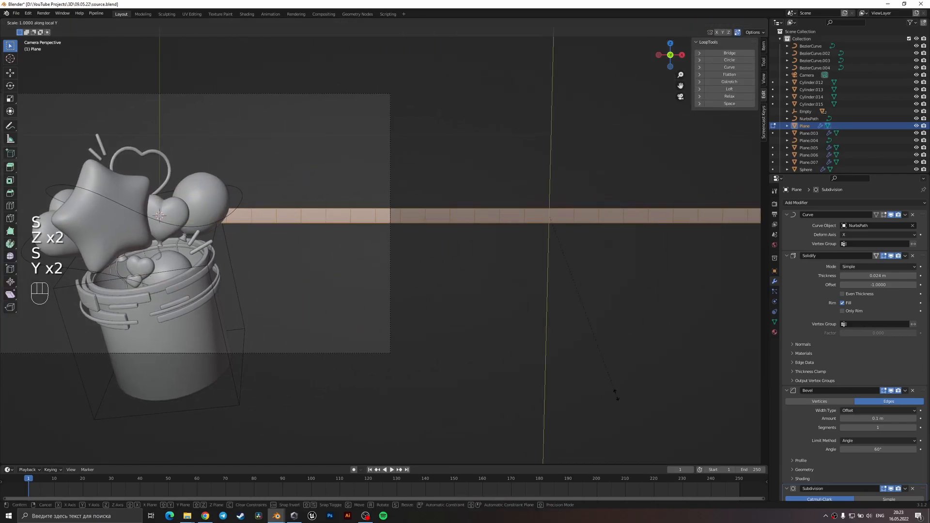
pyautogui.click(604, 372)
# Leave mesh editing, apply the ribbon's scale, and save the file.
pyautogui.keyDown('shift'); pyautogui.moveTo(351, 330); pyautogui.dragTo(577, 334, button='middle'); pyautogui.keyUp('shift')
pyautogui.hotkey('ctrl', 'a')
pyautogui.click(310, 301)
pyautogui.keyDown('shift'); pyautogui.moveTo(323, 299); pyautogui.dragTo(428, 288, button='middle'); pyautogui.keyUp('shift')
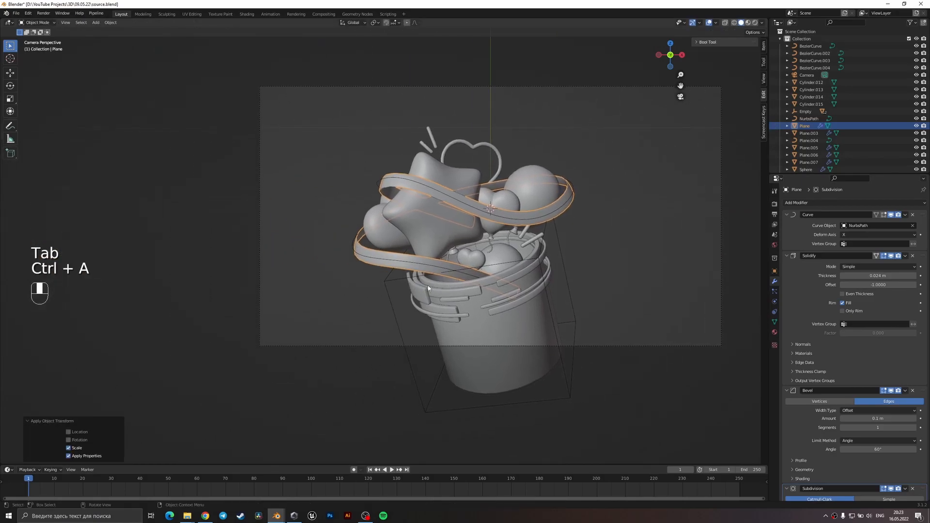
pyautogui.scroll(7, 427, 288)
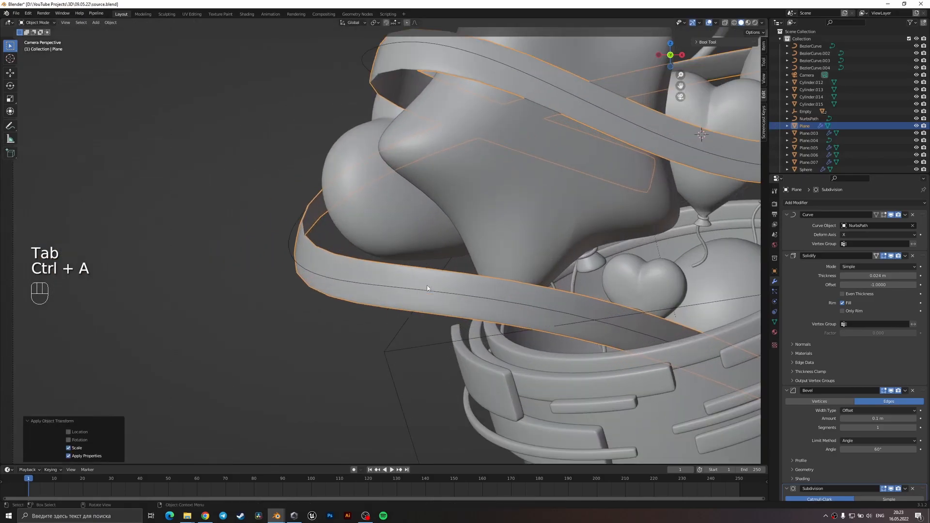
pyautogui.moveTo(558, 305); pyautogui.dragTo(354, 320, button='middle')
pyautogui.scroll(5, 354, 319)
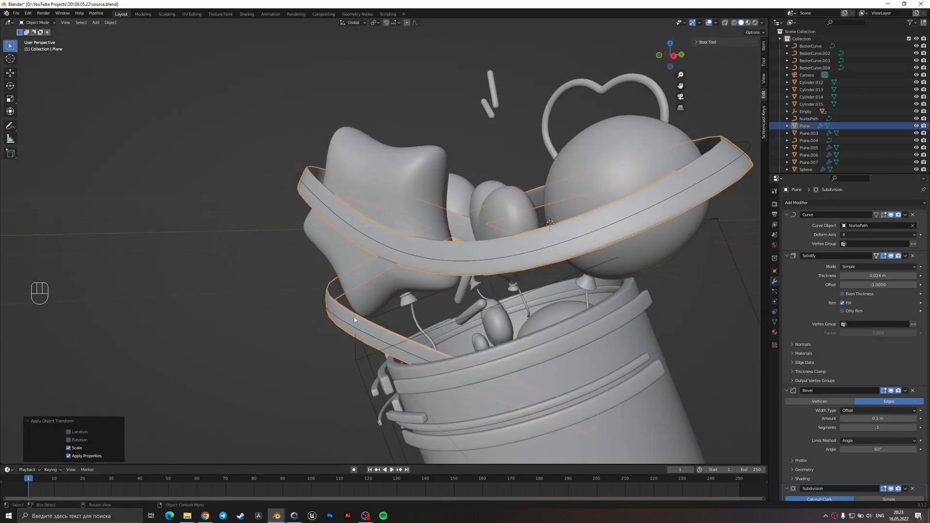
pyautogui.scroll(6, 353, 319)
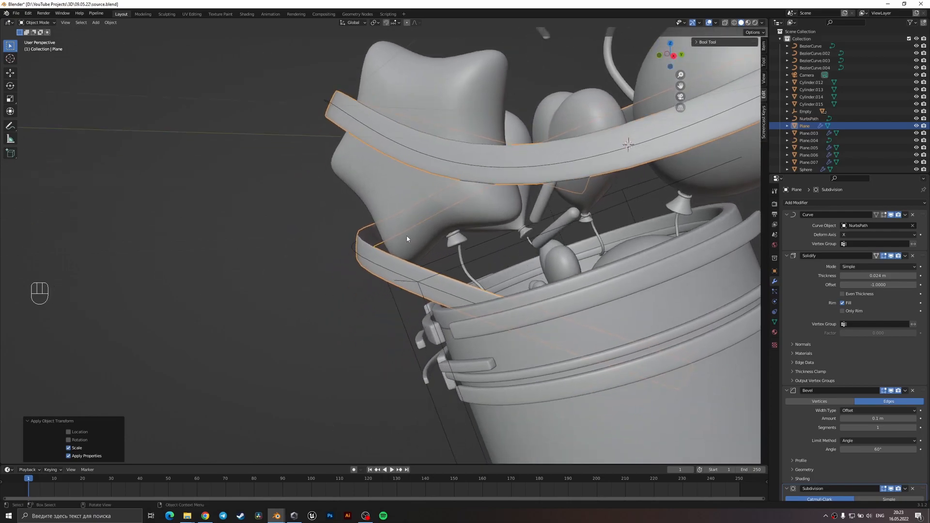
pyautogui.hotkey('ctrl', 's')
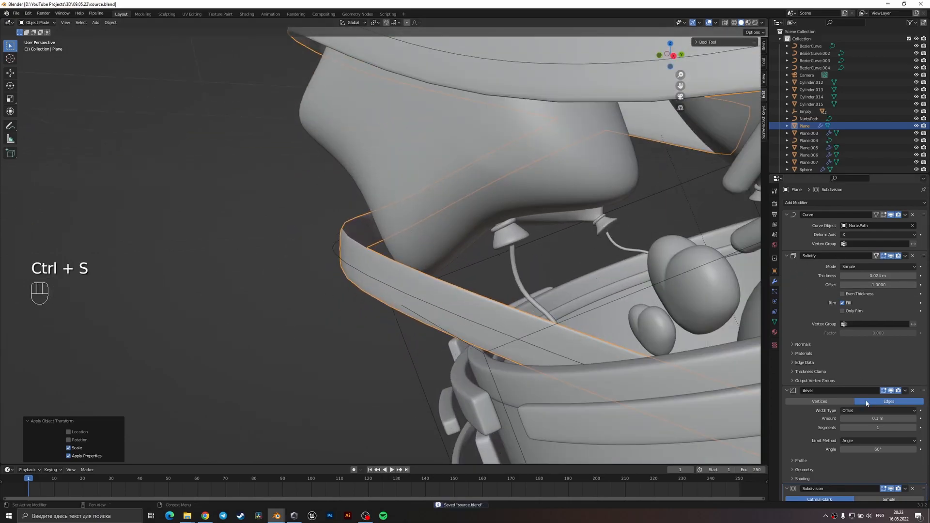
# Set the ribbon's bevel amount to 0.002 m and its Solidify thickness to 0.038 m.
pyautogui.keyDown('shift'); pyautogui.moveTo(890, 418); pyautogui.dragTo(864, 418); pyautogui.keyUp('shift')
pyautogui.scroll(2, 435, 293)
pyautogui.moveTo(441, 297); pyautogui.dragTo(453, 317, button='middle')
pyautogui.keyDown('shift'); pyautogui.moveTo(884, 275); pyautogui.dragTo(894, 275); pyautogui.keyUp('shift')
pyautogui.scroll(-2, 504, 311)
pyautogui.scroll(-3, 504, 311)
pyautogui.moveTo(503, 311); pyautogui.dragTo(525, 307, button='middle')
pyautogui.scroll(-2, 367, 277)
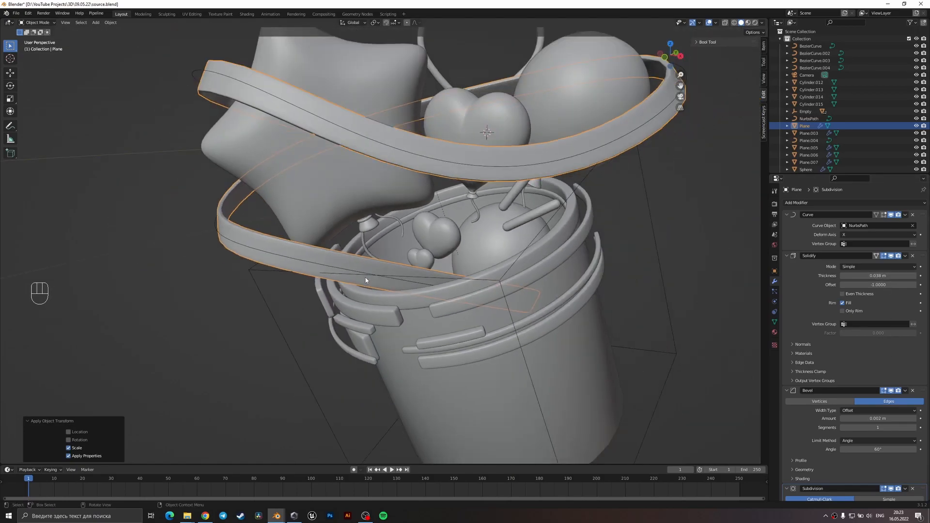
# Set the ribbon's viewport subdivision level to 2 and return to the camera view.
pyautogui.moveTo(367, 278); pyautogui.dragTo(481, 293, button='middle')
pyautogui.scroll(3, 481, 292)
pyautogui.scroll(-2, 905, 418)
pyautogui.click(914, 468)
pyautogui.scroll(-3, 613, 347)
pyautogui.moveTo(550, 311); pyautogui.dragTo(548, 284, button='middle')
pyautogui.scroll(-2, 547, 284)
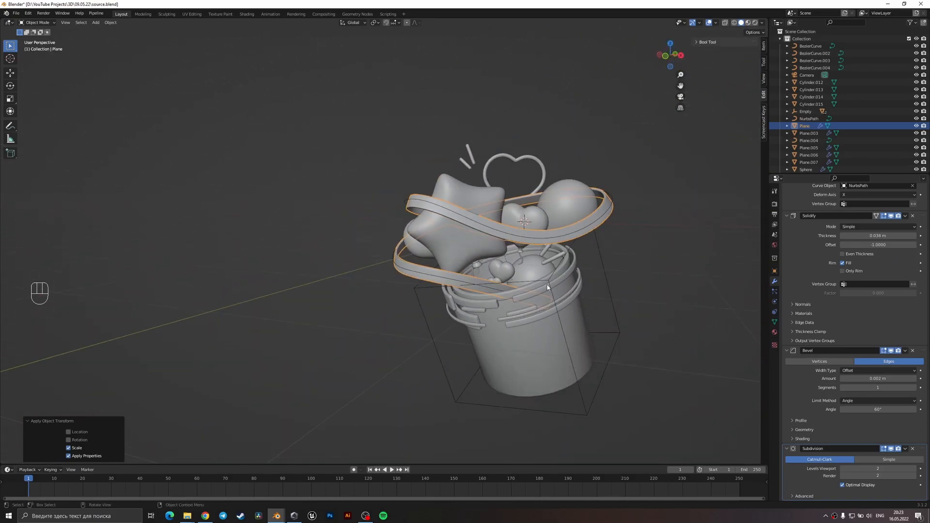
pyautogui.press('KP_0')
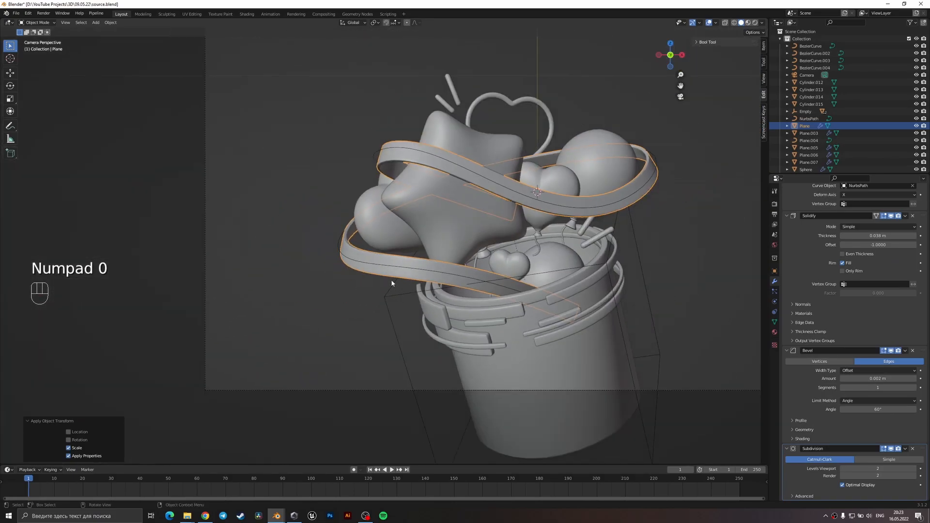
# Rotate the balloon behind the star together with its string slightly and shift both about 0.08 m outwards along X.
pyautogui.click(455, 257)
pyautogui.moveTo(453, 263); pyautogui.dragTo(219, 303, button='middle')
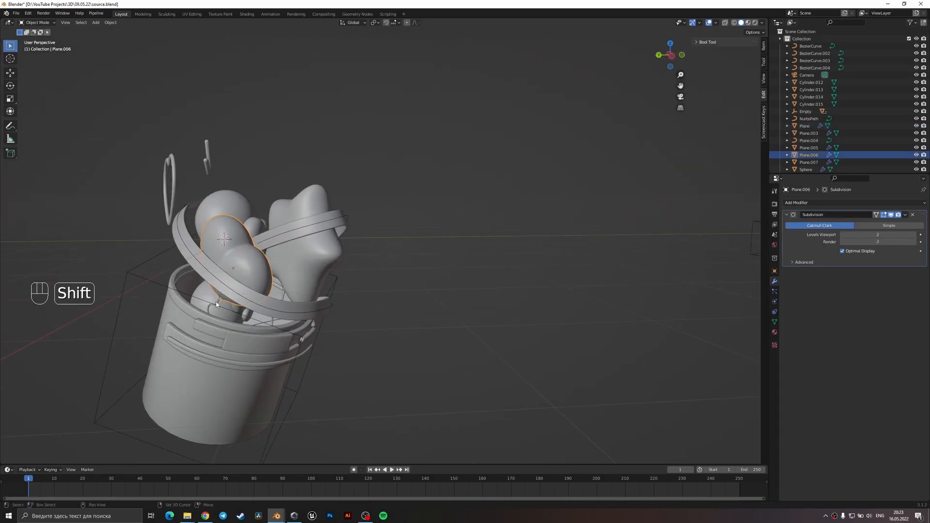
pyautogui.keyDown('shift'); pyautogui.click(216, 304); pyautogui.keyUp('shift')
pyautogui.press('KP_0')
pyautogui.press('r')
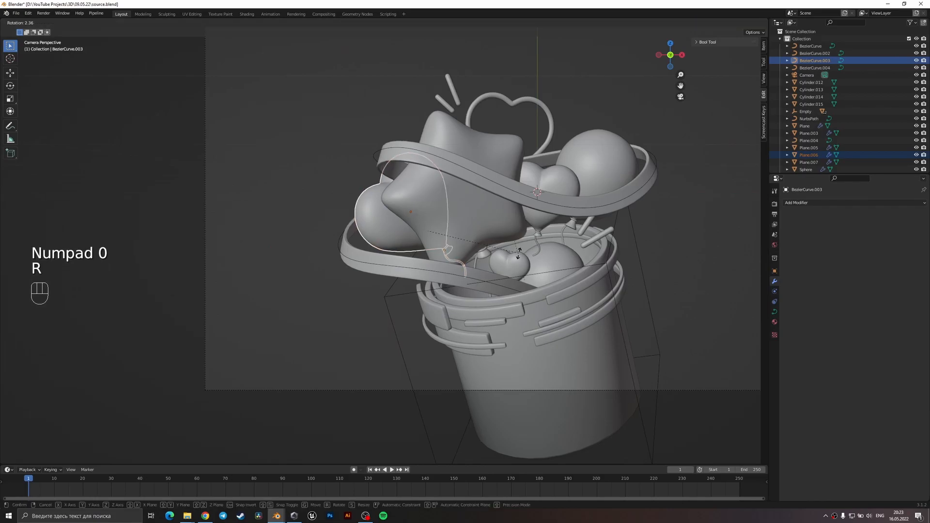
pyautogui.click(516, 256)
pyautogui.press('g')
pyautogui.click(486, 251)
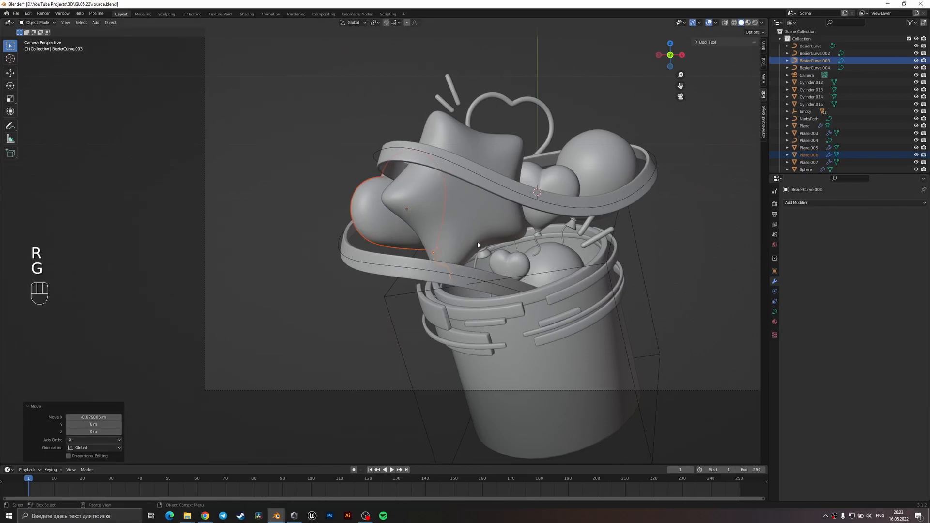
# Nudge a control point of the ribbon's path in the upper loop near the star, leave curve editing, and save the file.
pyautogui.click(416, 163)
pyautogui.press('Tab')
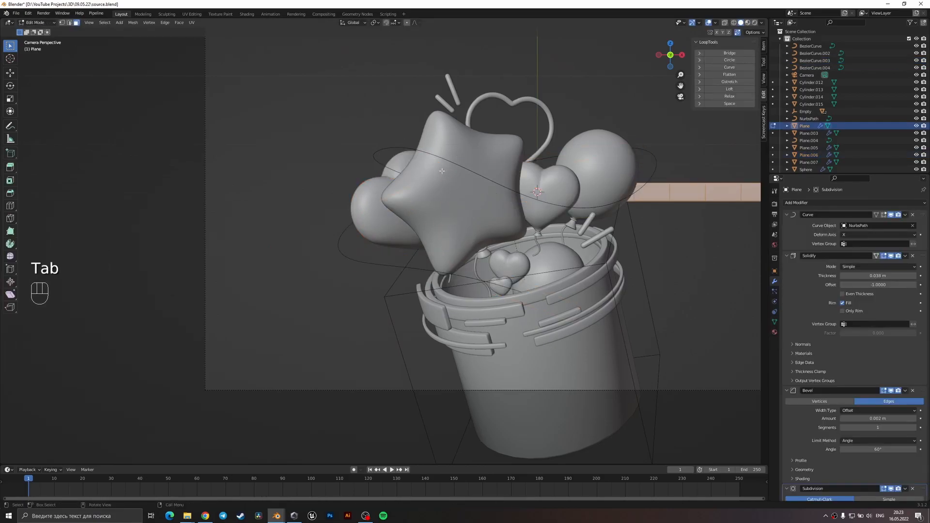
pyautogui.press('Tab')
pyautogui.click(457, 163)
pyautogui.press('1')
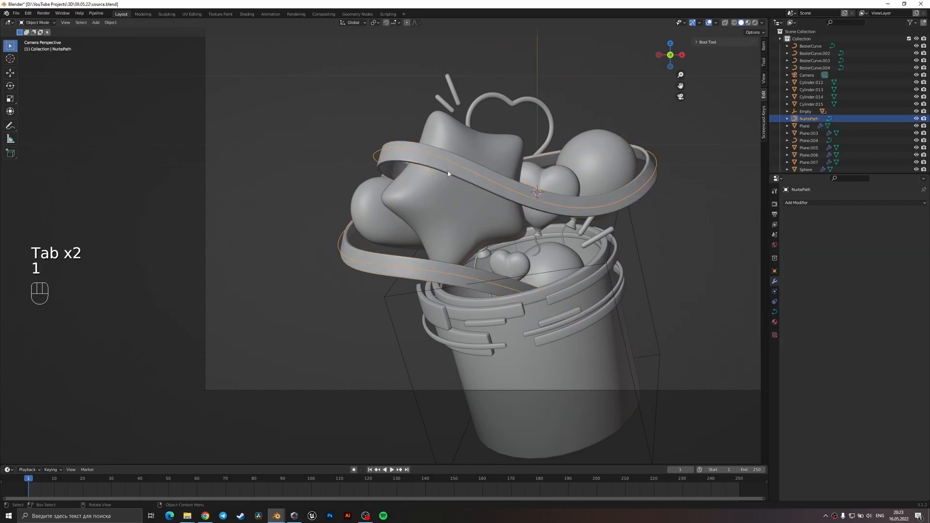
pyautogui.press('Tab')
pyautogui.press('g')
pyautogui.click(436, 199)
pyautogui.press('Tab')
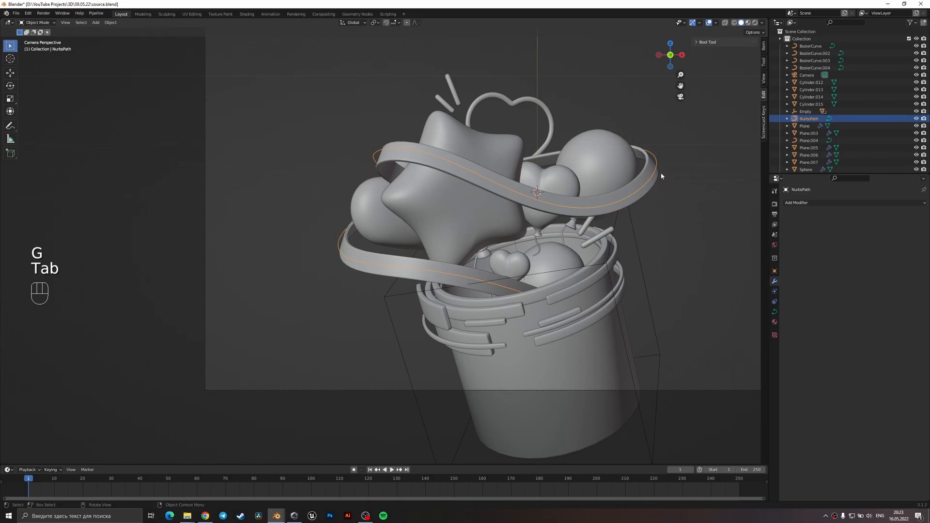
pyautogui.scroll(-1, 660, 173)
pyautogui.hotkey('ctrl', 's')
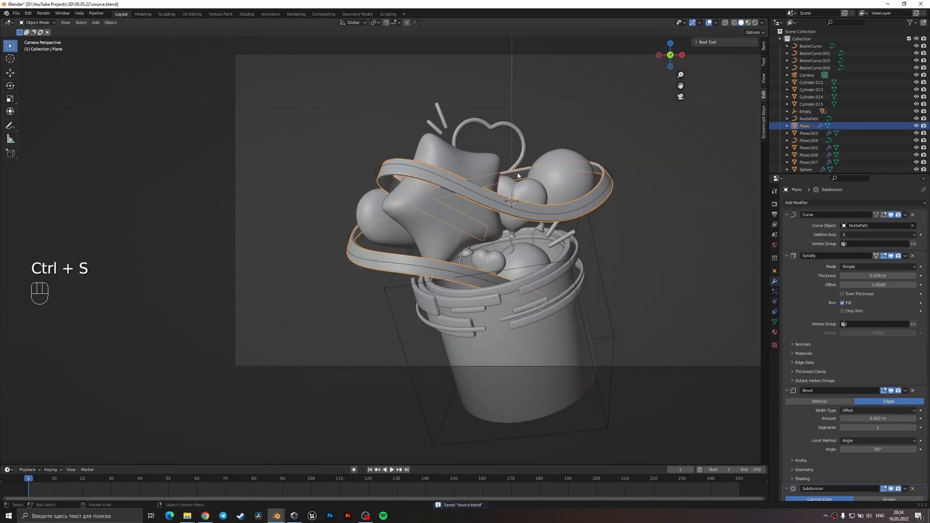
# Adjust the upper loop of the ribbon's path with two small control-point moves, leave curve editing, and save the file.
pyautogui.press('Tab')
pyautogui.press('Tab')
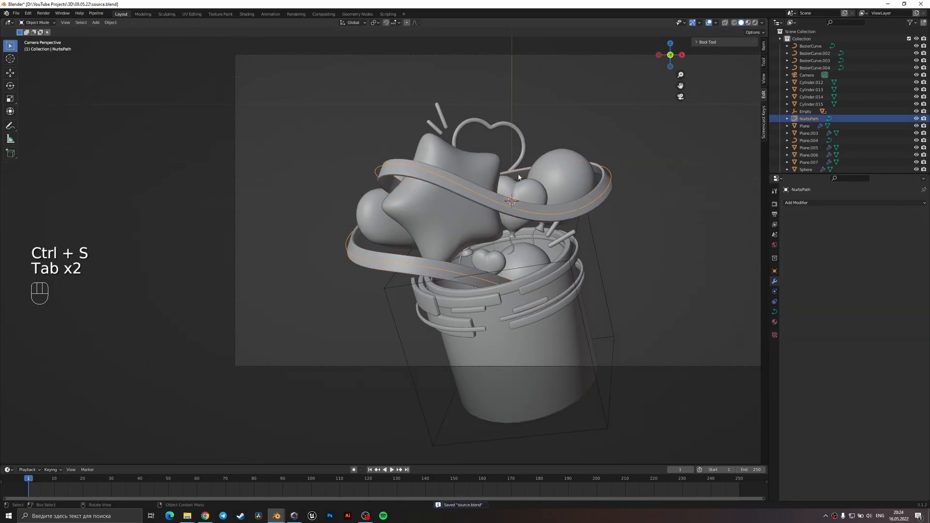
pyautogui.press('Tab')
pyautogui.press('1')
pyautogui.press('g')
pyautogui.click(535, 169)
pyautogui.press('g')
pyautogui.click(472, 194)
pyautogui.press('Tab')
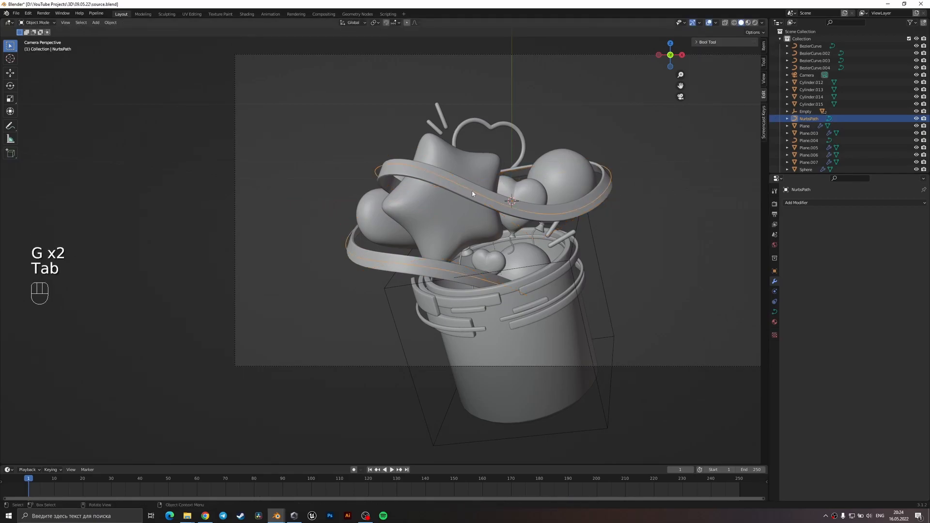
pyautogui.hotkey('ctrl', 's')
# Deselect the path and save the file with the whole camera frame in view.
pyautogui.scroll(-3, 532, 206)
pyautogui.click(581, 223)
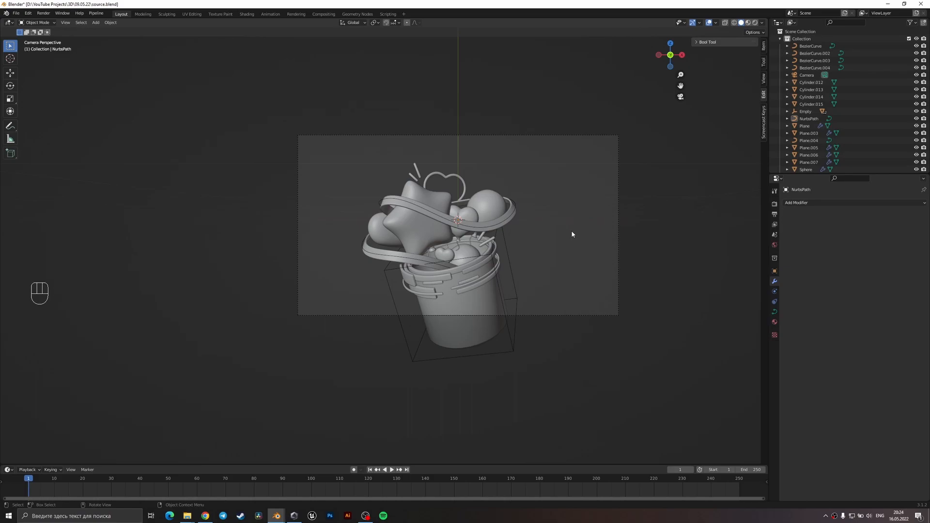
pyautogui.scroll(-2, 523, 257)
pyautogui.hotkey('ctrl', 's')
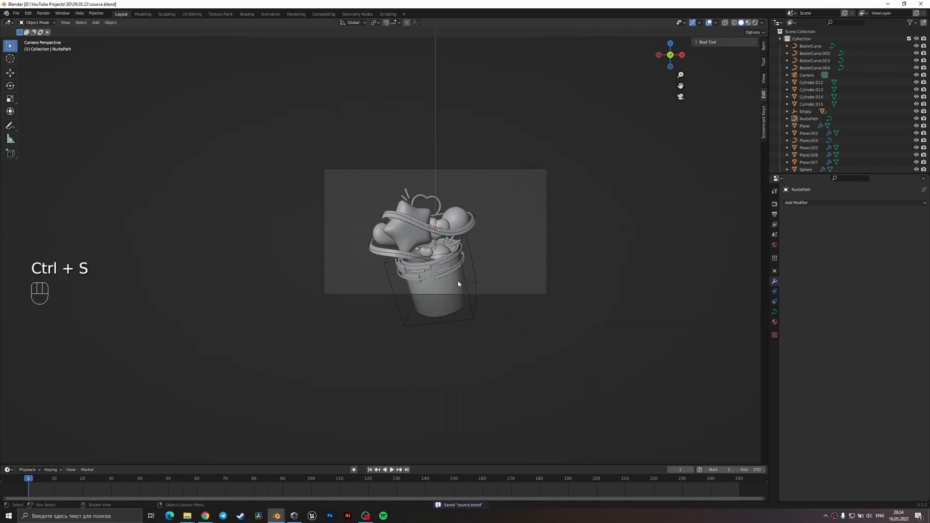
# Duplicate the bucket and place the copy beside the original, about 2.57 m along X and 0.07 m along Z.
pyautogui.click(458, 285)
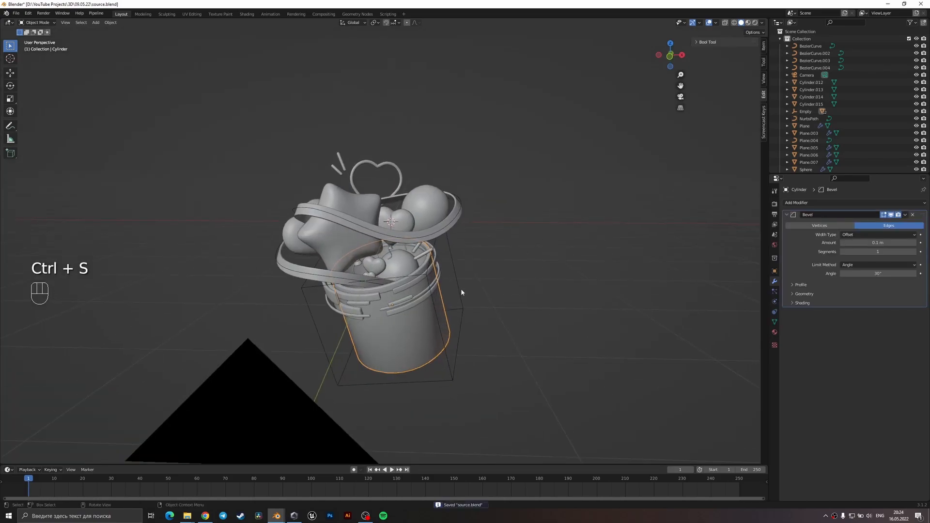
pyautogui.press('KP_0')
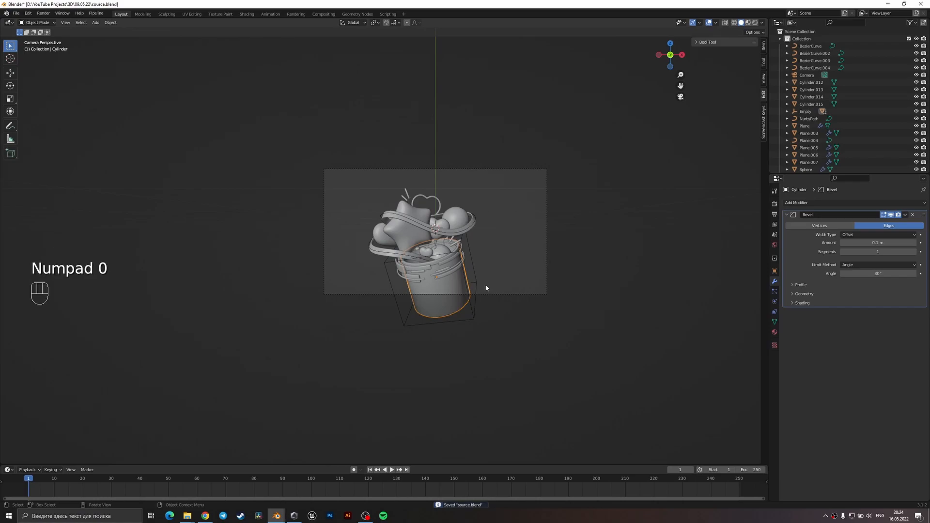
pyautogui.click(548, 277)
pyautogui.click(443, 292)
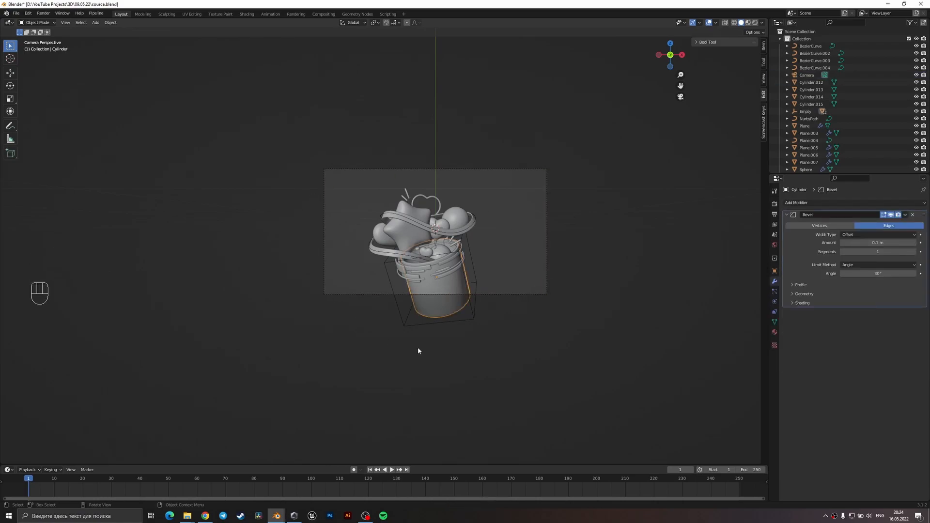
pyautogui.hotkey('shift', 'd')
pyautogui.click(647, 302)
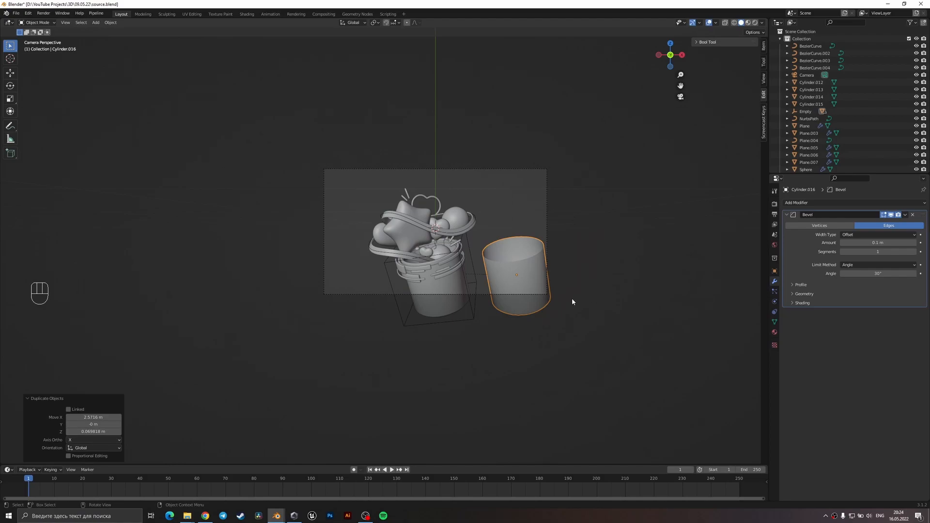
# Replace the offset bucket copy with an in-place duplicate of the original bucket, scaled up by about 5.86.
pyautogui.press('Delete')
pyautogui.click(442, 284)
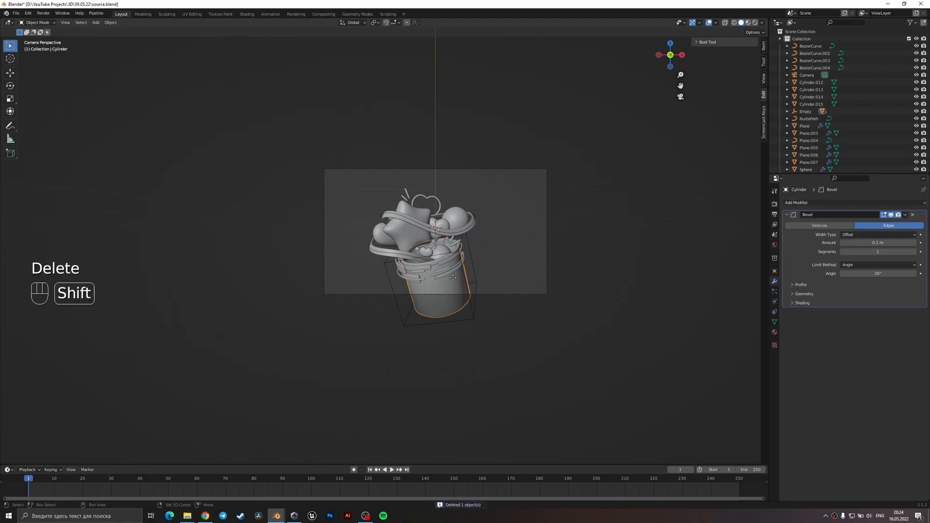
pyautogui.hotkey('shift', 'd')
pyautogui.press('s')
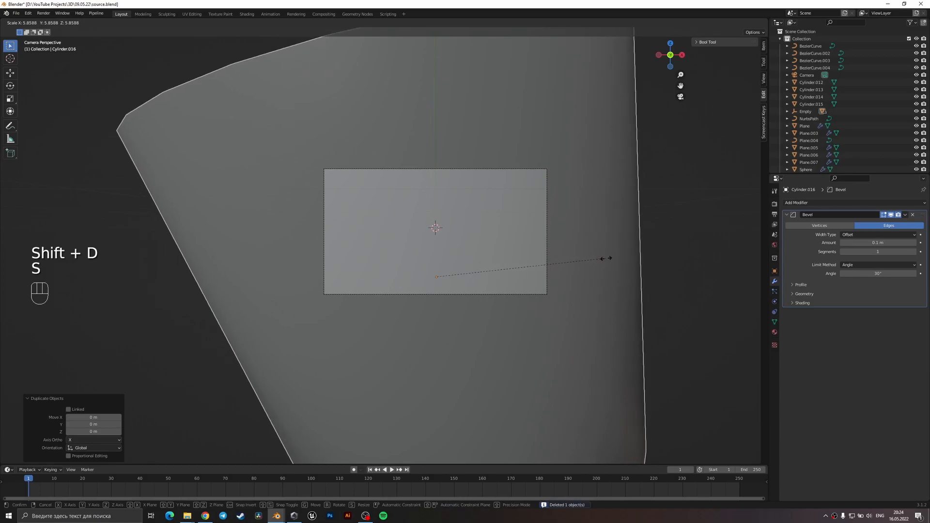
pyautogui.click(605, 261)
# Rotate the enlarged bucket copy by about 22.3° around the global X axis and lower it about 0.53 m along Z.
pyautogui.press('r')
pyautogui.press('x')
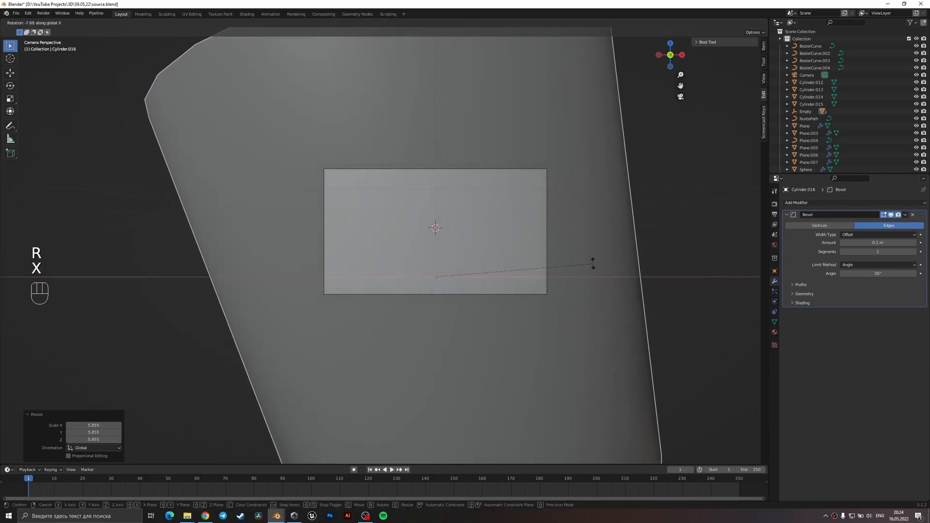
pyautogui.click(583, 356)
pyautogui.press('g')
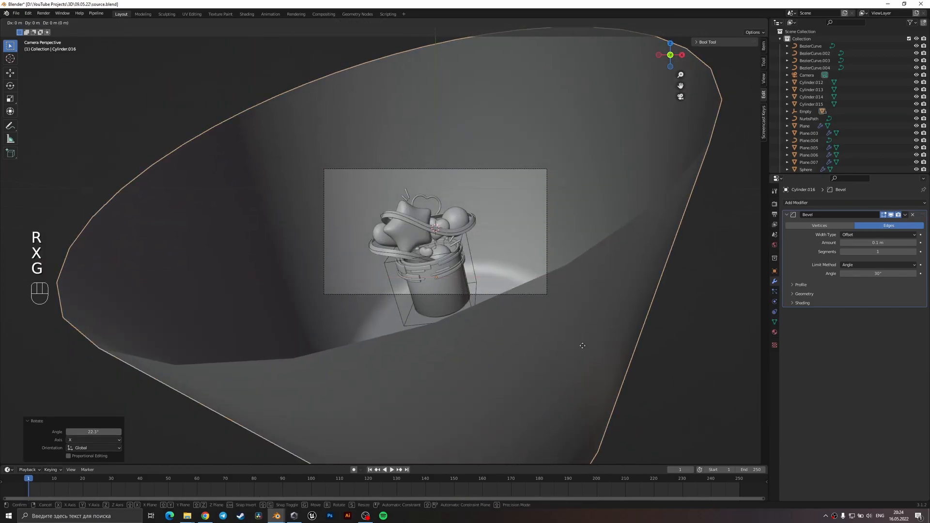
pyautogui.press('z')
pyautogui.click(589, 374)
# Fine-tune the enlarged bucket behind the composition with another X rotation, a small free move, and a view-plane rotation of about 0.34°.
pyautogui.press('r')
pyautogui.press('x')
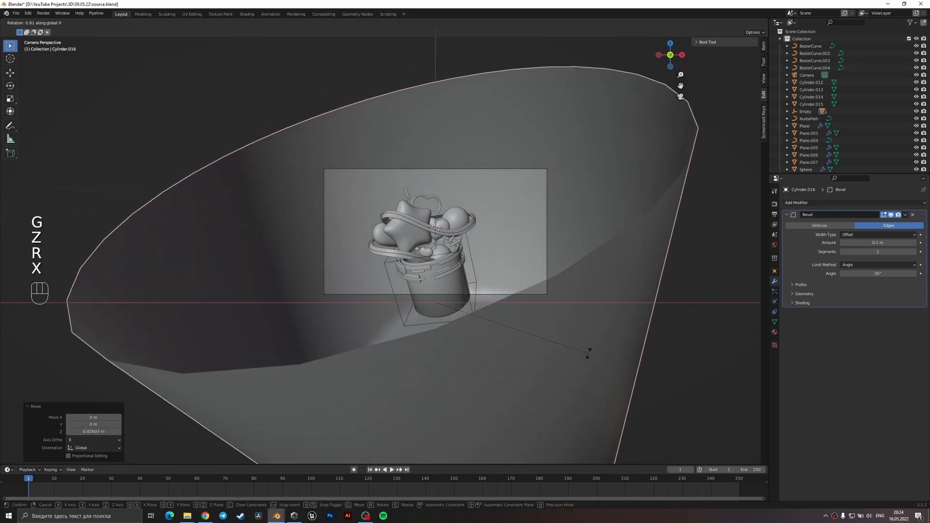
pyautogui.click(600, 359)
pyautogui.press('g')
pyautogui.click(614, 361)
pyautogui.press('r')
pyautogui.click(605, 350)
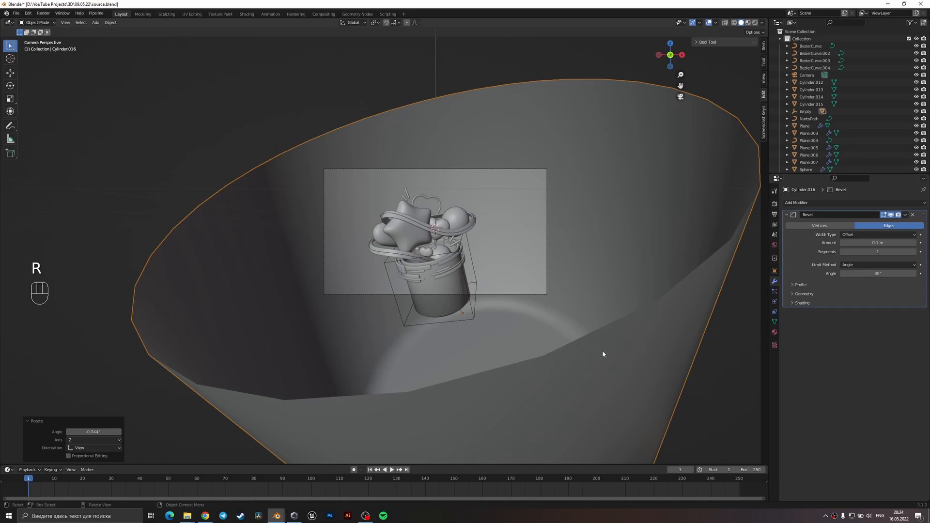
pyautogui.press('Tab')
pyautogui.press('Tab')
# Move the heart outline about -0.34 m along the Y axis, return to the camera view, and save the file.
pyautogui.moveTo(532, 320); pyautogui.dragTo(409, 219, button='middle')
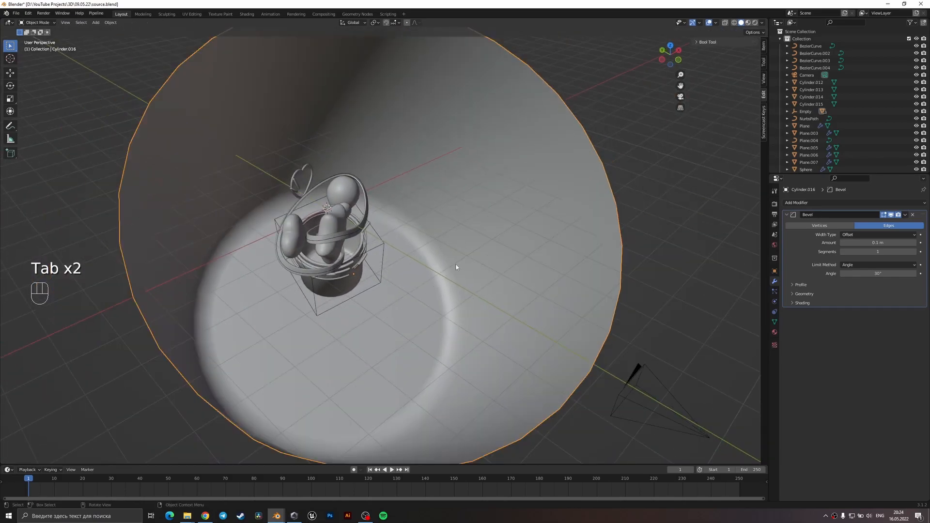
pyautogui.moveTo(457, 266)
pyautogui.mouseDown(button='middle')
pyautogui.moveTo(391, 261)
pyautogui.moveTo(452, 268)
pyautogui.mouseUp(button='middle')
pyautogui.scroll(1, 451, 268)
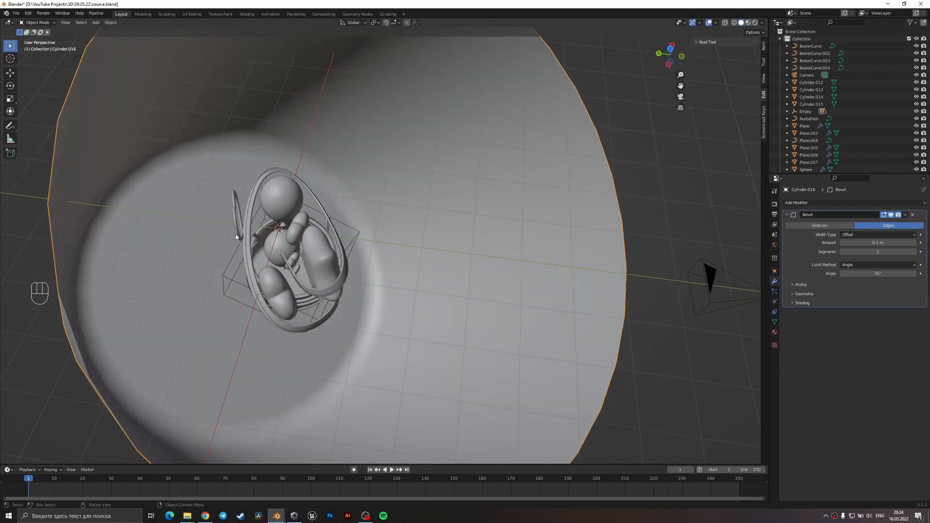
pyautogui.keyDown('shift'); pyautogui.moveTo(279, 236); pyautogui.dragTo(316, 259, button='middle'); pyautogui.keyUp('shift')
pyautogui.scroll(4, 316, 259)
pyautogui.click(349, 298)
pyautogui.moveTo(349, 298); pyautogui.dragTo(427, 304, button='middle')
pyautogui.press('g')
pyautogui.press('y')
pyautogui.click(423, 318)
pyautogui.press('KP_0')
pyautogui.hotkey('ctrl', 's')
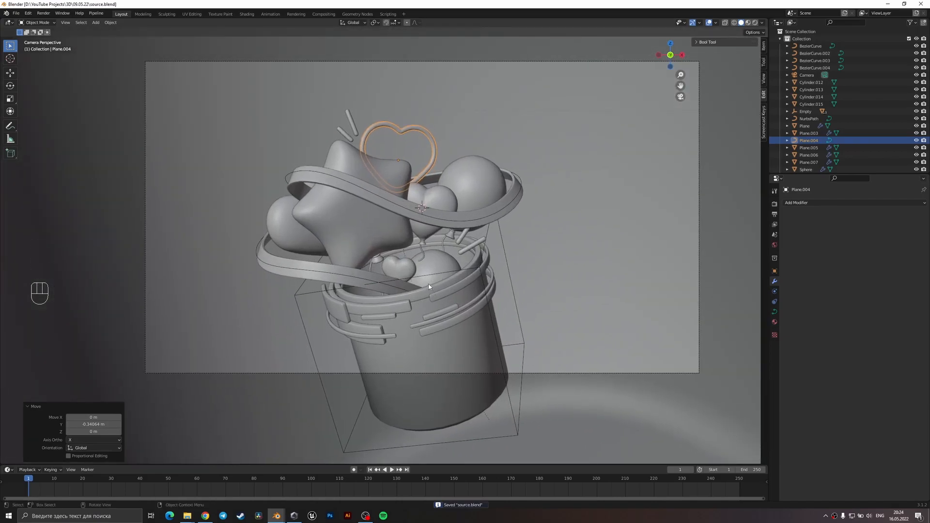
# Rotate and reposition the two small sticks above the star balloon, and save the file.
pyautogui.keyDown('shift'); pyautogui.moveTo(381, 198); pyautogui.dragTo(417, 309, button='middle'); pyautogui.keyUp('shift')
pyautogui.scroll(3, 418, 305)
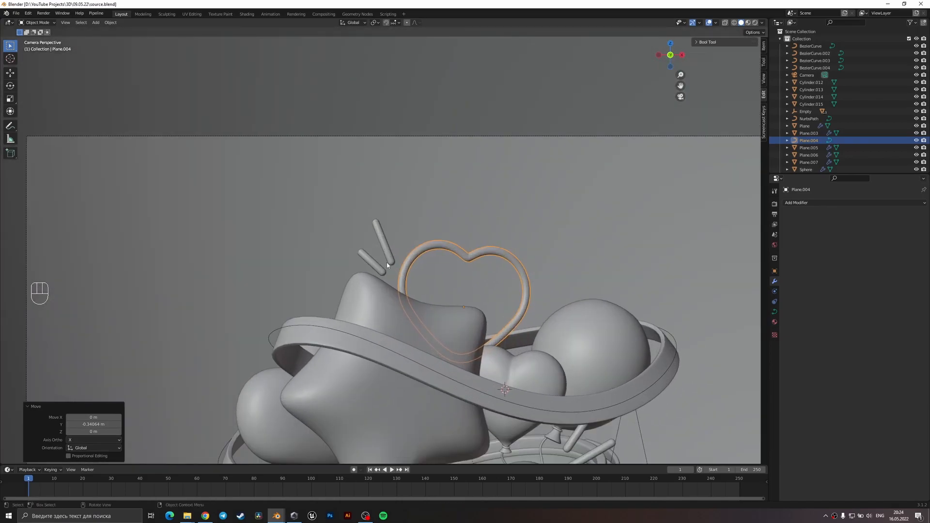
pyautogui.click(385, 249)
pyautogui.keyDown('shift'); pyautogui.click(380, 268); pyautogui.keyUp('shift')
pyautogui.press('r')
pyautogui.press('g')
pyautogui.click(457, 276)
pyautogui.scroll(-3, 517, 298)
pyautogui.hotkey('ctrl', 's')
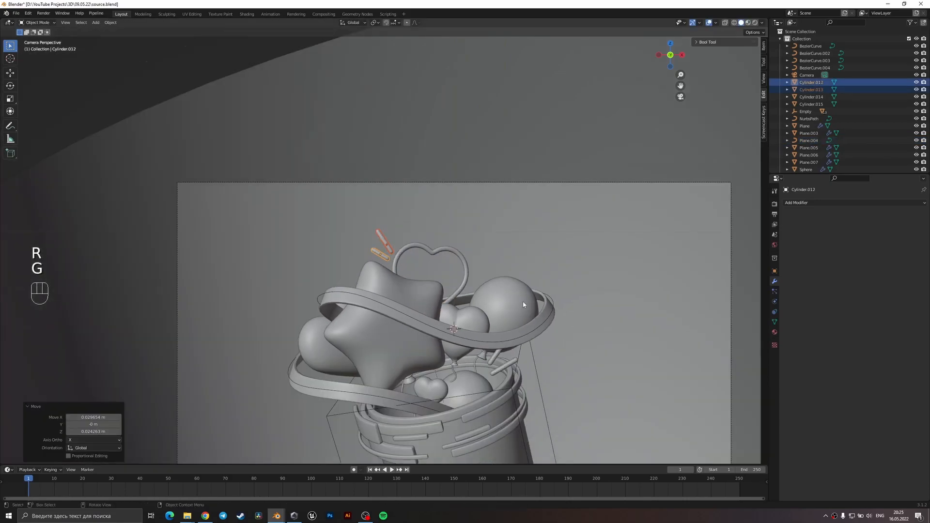
# Nudge the short stick under the round balloon about 0.007 m along X and 0.02 m along Z, and save the file.
pyautogui.keyDown('shift'); pyautogui.moveTo(497, 359); pyautogui.dragTo(498, 263, button='middle'); pyautogui.keyUp('shift')
pyautogui.click(494, 269)
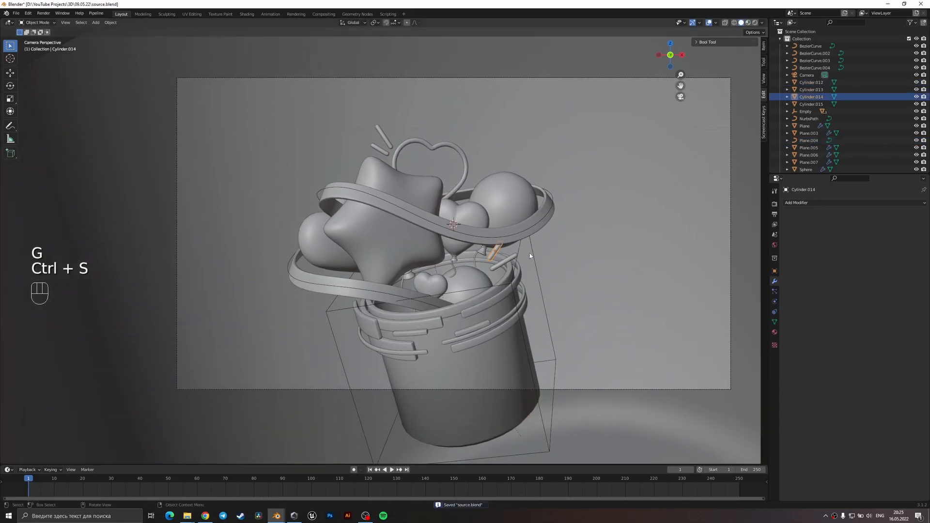
pyautogui.scroll(2, 529, 256)
pyautogui.scroll(2, 530, 257)
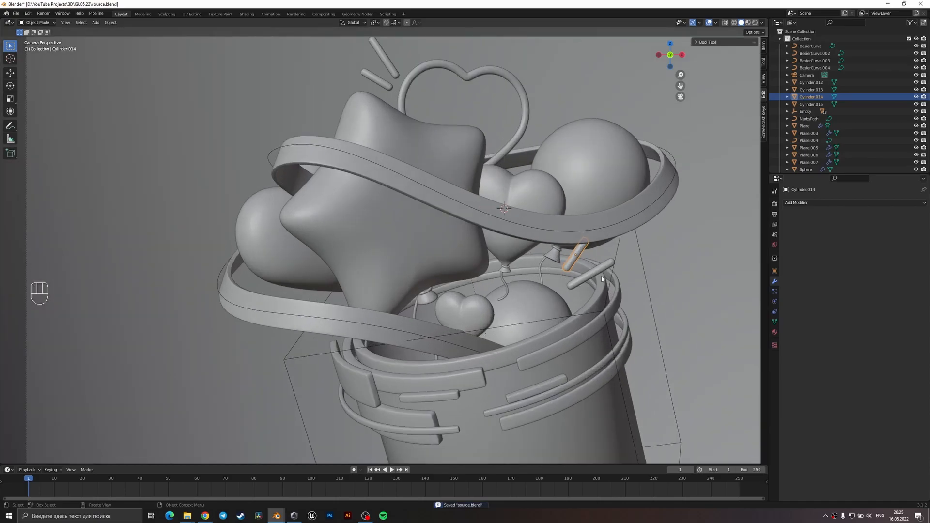
pyautogui.press('g')
pyautogui.click(595, 248)
pyautogui.hotkey('ctrl', 's')
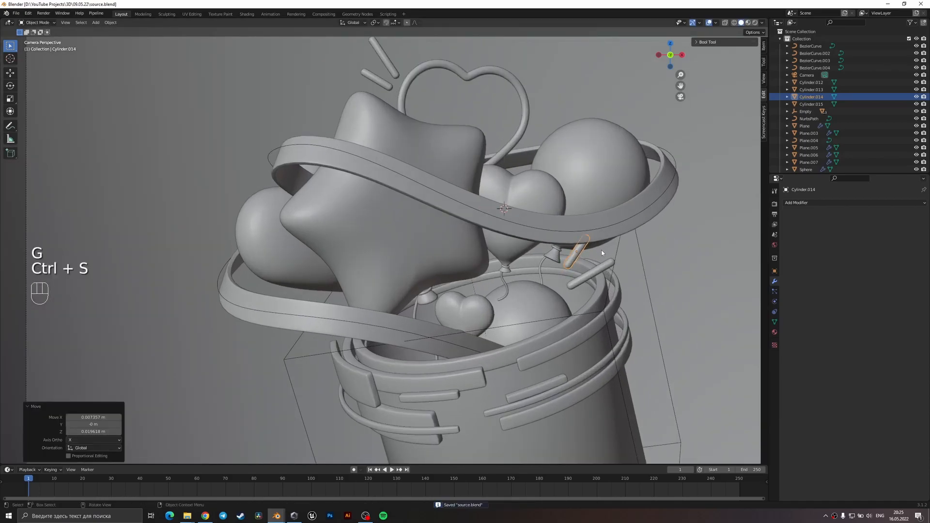
# Shift the small heart inside the bucket toward the neighbouring round balloon and scale it down to about 0.78.
pyautogui.scroll(-4, 596, 257)
pyautogui.scroll(-5, 510, 277)
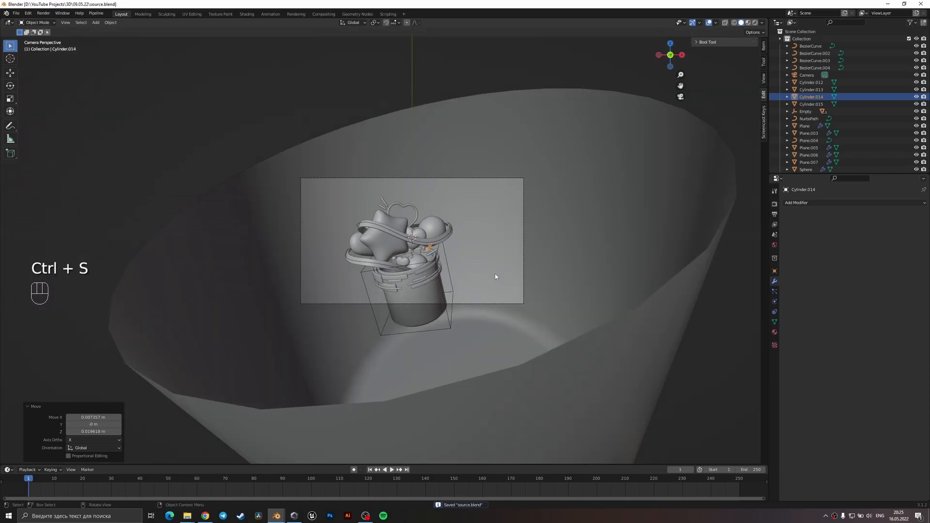
pyautogui.scroll(5, 392, 291)
pyautogui.scroll(3, 392, 295)
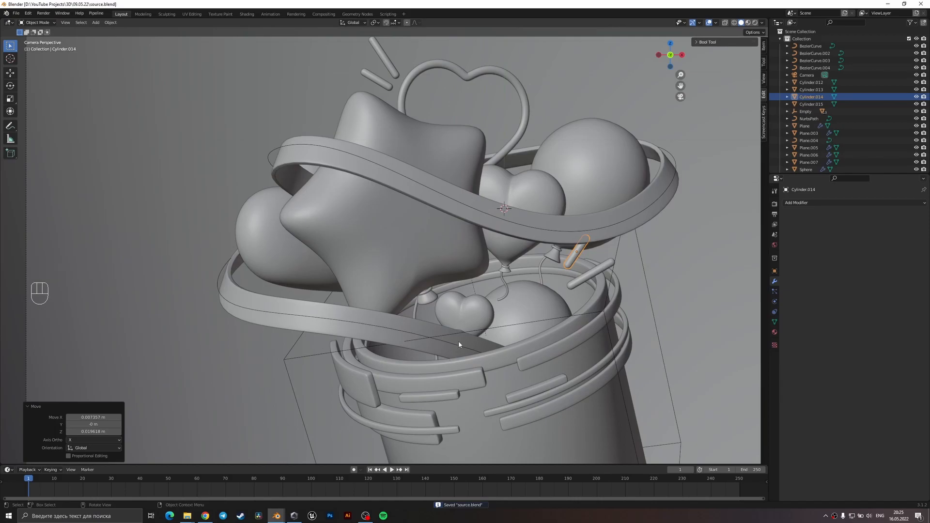
pyautogui.click(475, 313)
pyautogui.press('g')
pyautogui.press('s')
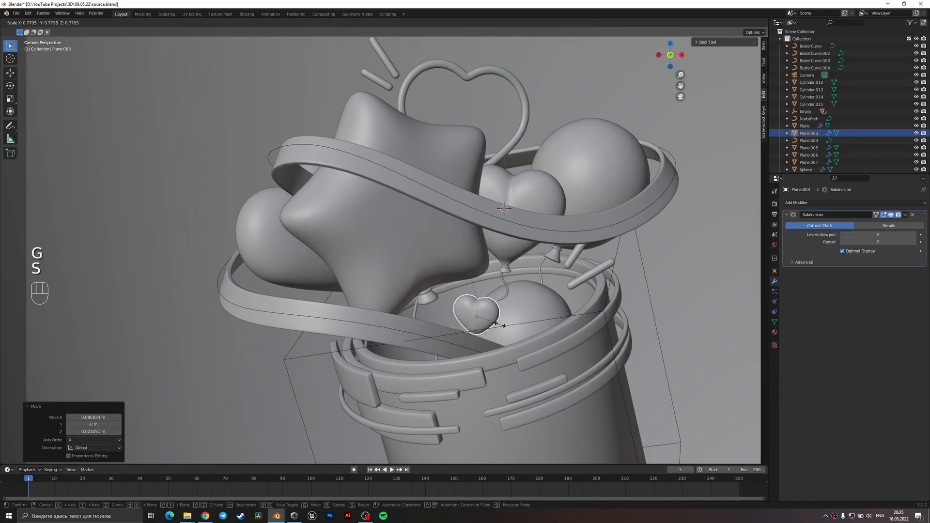
pyautogui.click(500, 325)
# Move the smallest heart balloon to just below the other small heart inside the bucket, and save the file.
pyautogui.click(464, 335)
pyautogui.click(464, 335)
pyautogui.press('g')
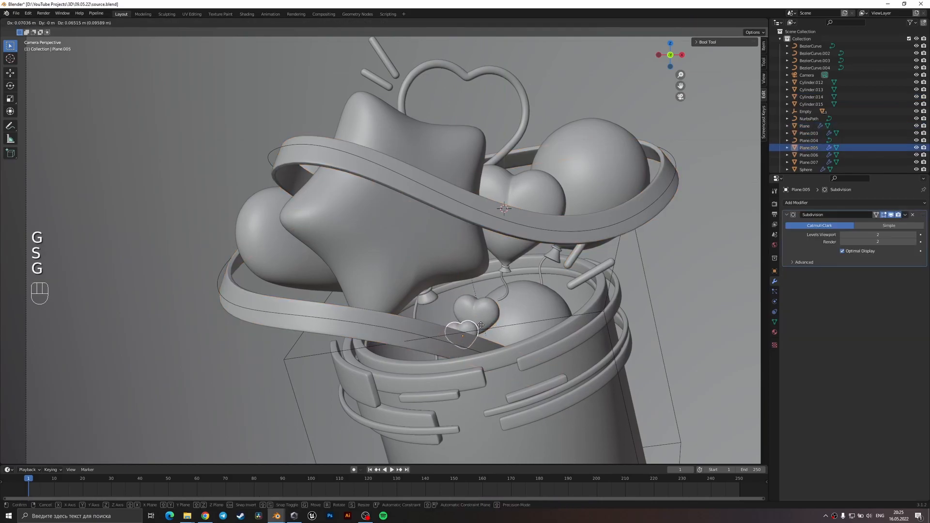
pyautogui.click(480, 335)
pyautogui.click(480, 337)
pyautogui.hotkey('ctrl', 's')
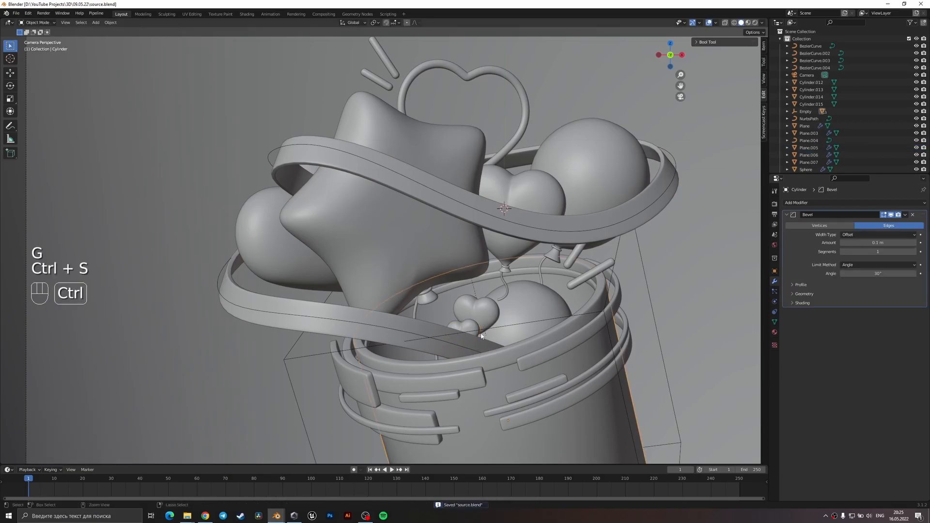
pyautogui.scroll(-4, 481, 338)
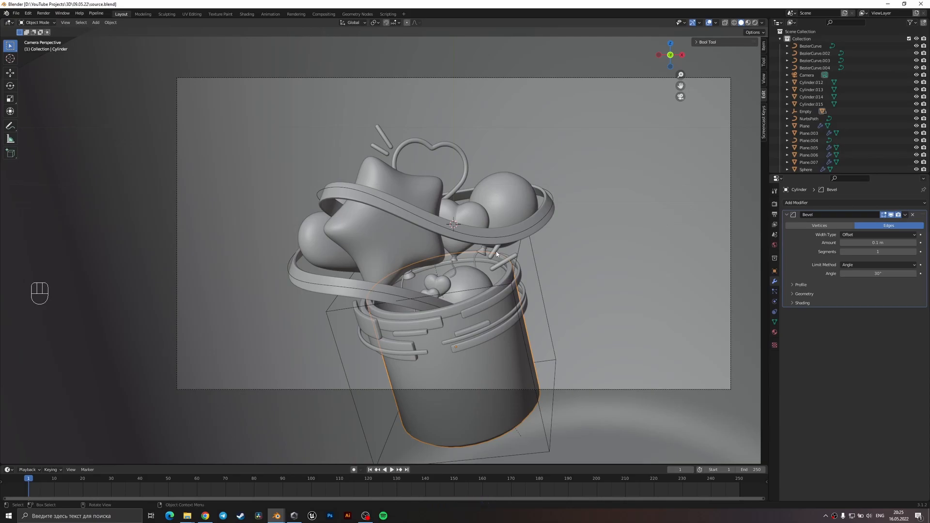
pyautogui.hotkey('ctrl', 's')
# Select the camera and lower it about 0.078 m along the Z axis.
pyautogui.scroll(-4, 568, 275)
pyautogui.click(587, 282)
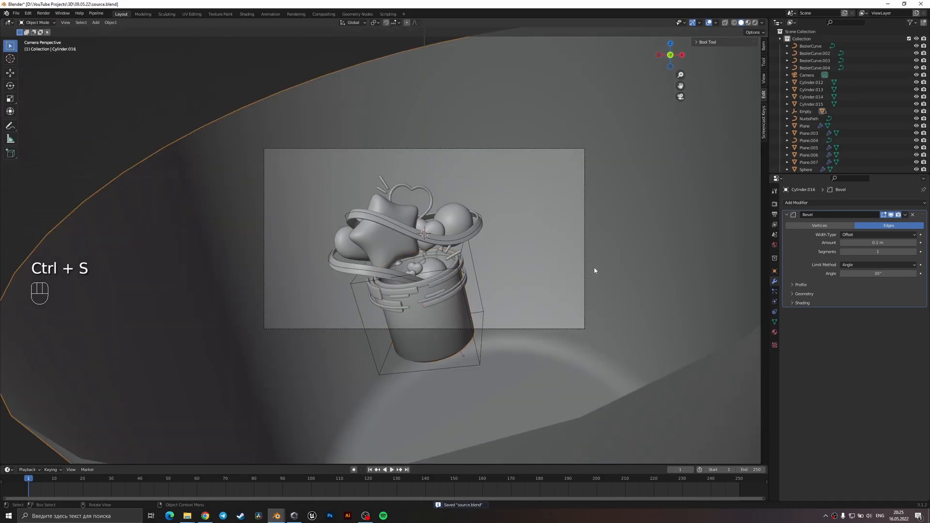
pyautogui.click(585, 152)
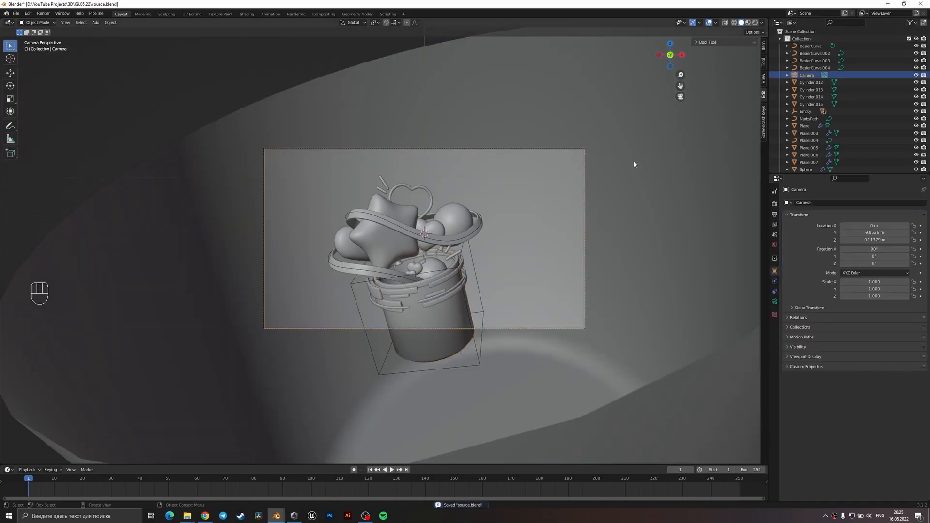
pyautogui.press('g')
pyautogui.press('z')
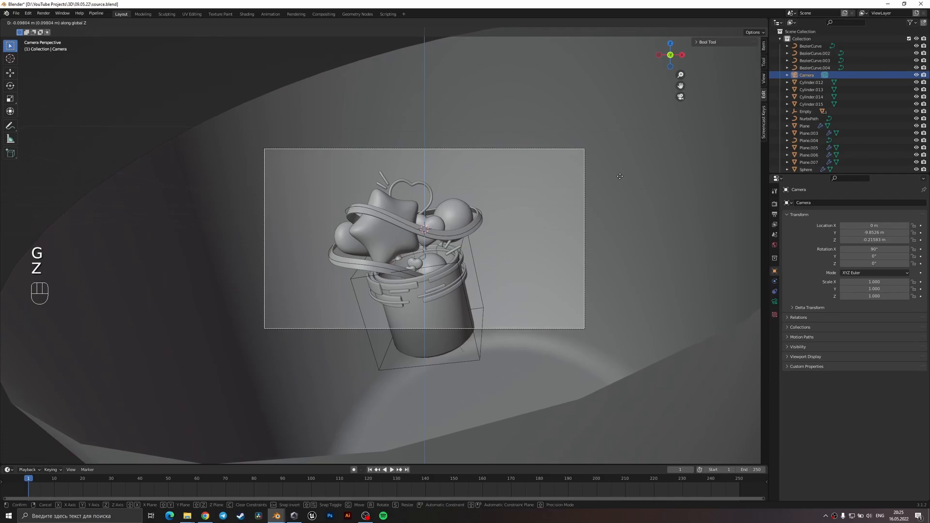
pyautogui.click(621, 178)
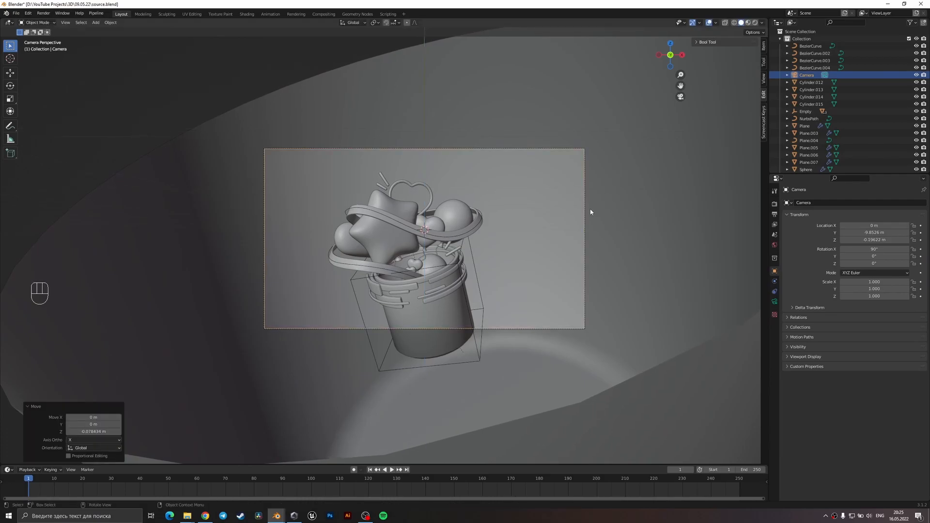
# Select all the scene objects except the camera and rotate them by about 2.04° around the global X axis.
pyautogui.moveTo(576, 218); pyautogui.dragTo(629, 353, button='middle')
pyautogui.moveTo(640, 378); pyautogui.dragTo(311, 151)
pyautogui.press('KP_0')
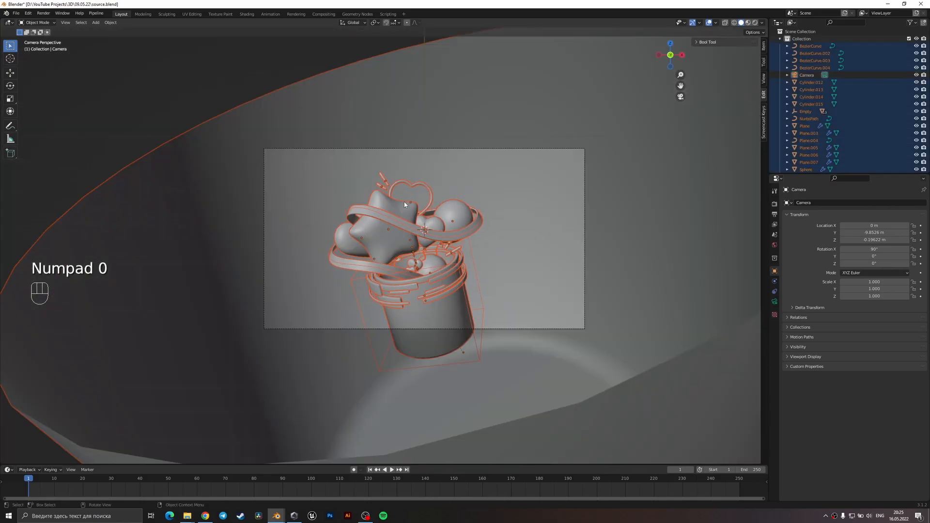
pyautogui.press('r')
pyautogui.press('x')
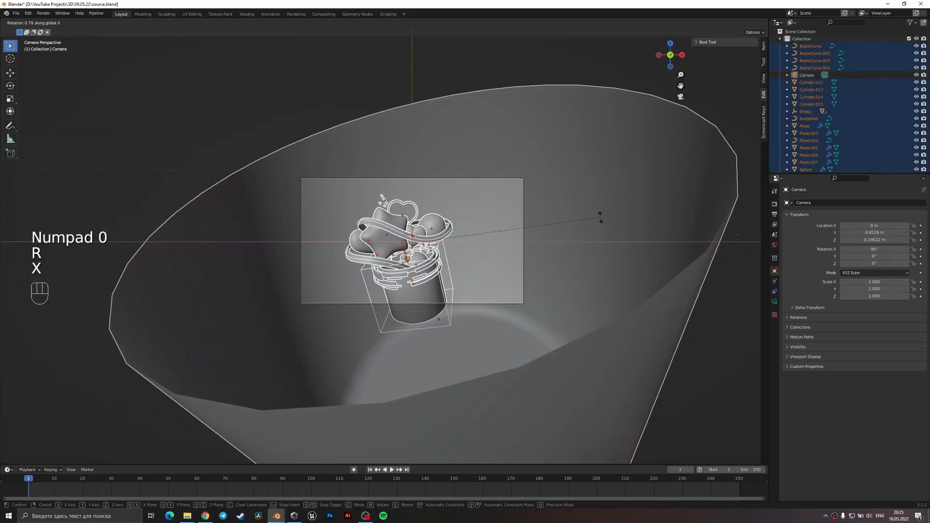
pyautogui.click(600, 221)
# Move the selected objects toward the camera along the Y axis, select only the enlarged background bucket, and save the file.
pyautogui.press('g')
pyautogui.press('y')
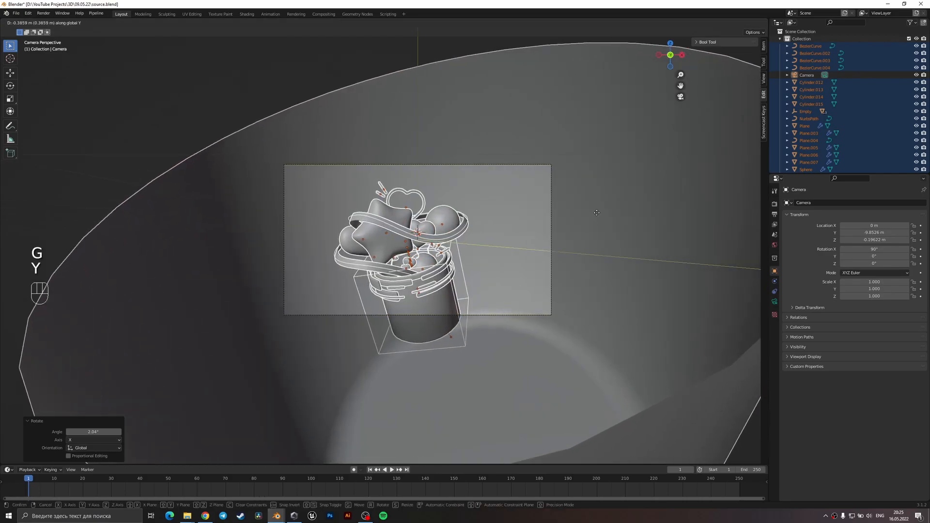
pyautogui.click(597, 208)
pyautogui.click(576, 231)
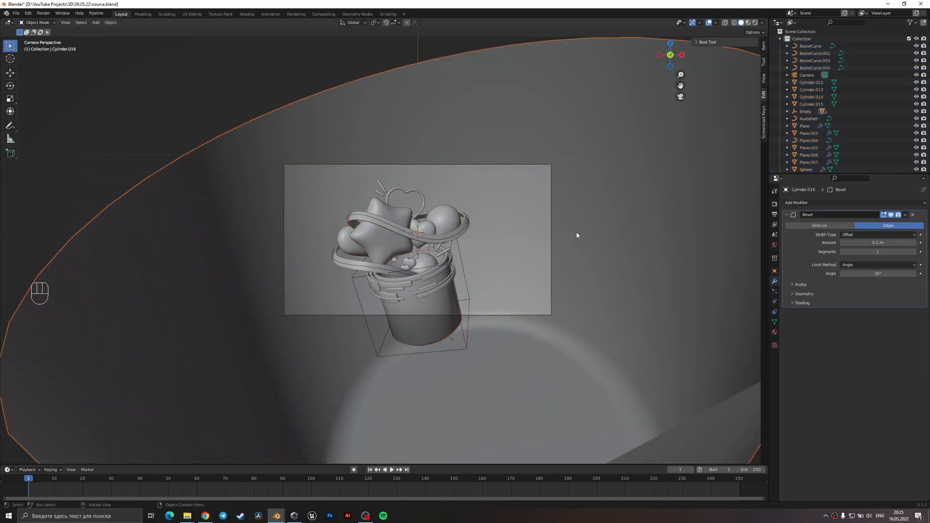
pyautogui.hotkey('ctrl', 's')
# Examine the framing of the balloon arrangement in the camera view and save the file.
pyautogui.scroll(1, 513, 264)
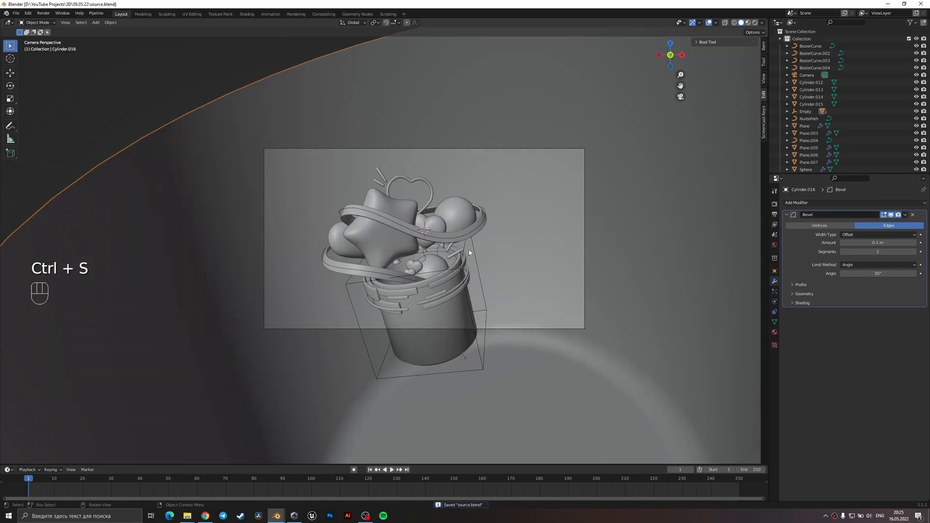
pyautogui.scroll(-3, 469, 258)
pyautogui.hotkey('ctrl', 's')
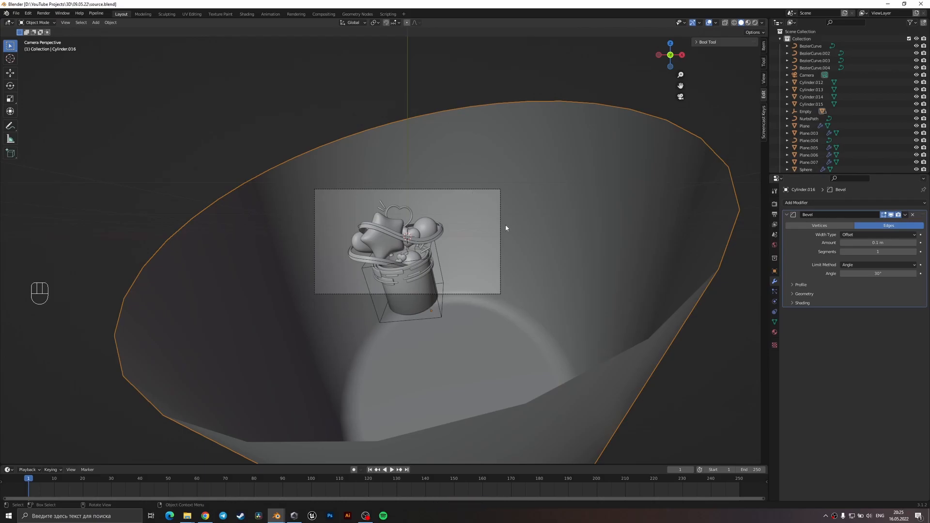
pyautogui.hotkey('ctrl', 's')
pyautogui.click(435, 238)
pyautogui.scroll(2, 435, 238)
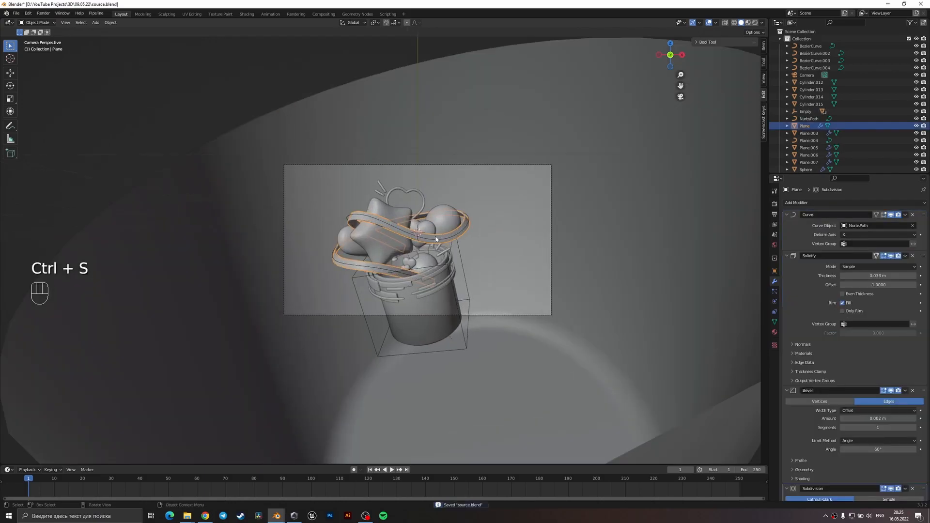
pyautogui.click(376, 243)
pyautogui.hotkey('ctrl', 's')
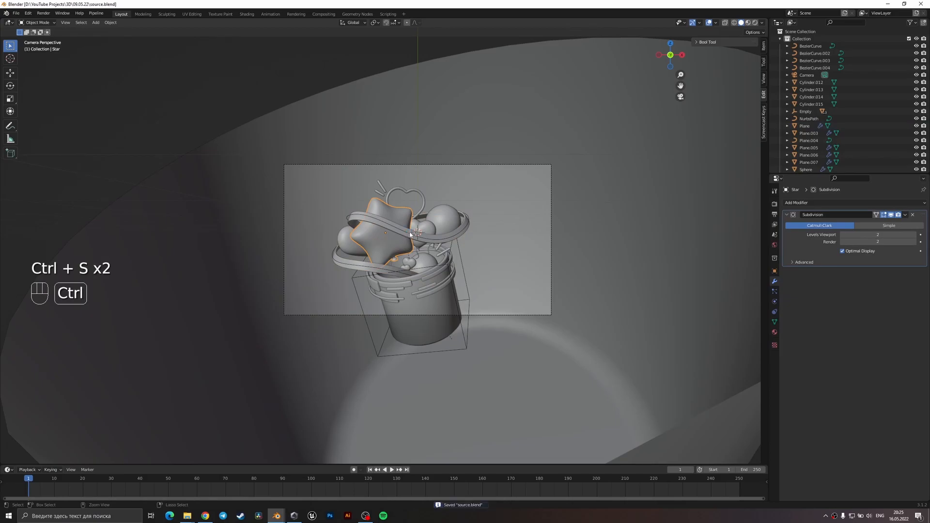
# Save the file with the original bucket selected, and create a new material for it in the Shading workspace.
pyautogui.click(428, 269)
pyautogui.hotkey('ctrl', 's')
pyautogui.scroll(3, 450, 304)
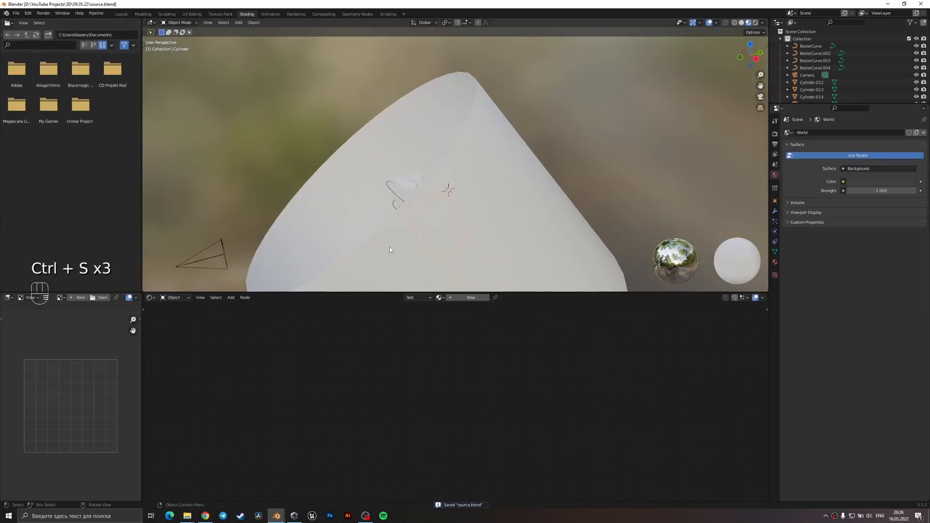
pyautogui.moveTo(390, 246); pyautogui.dragTo(530, 248, button='middle')
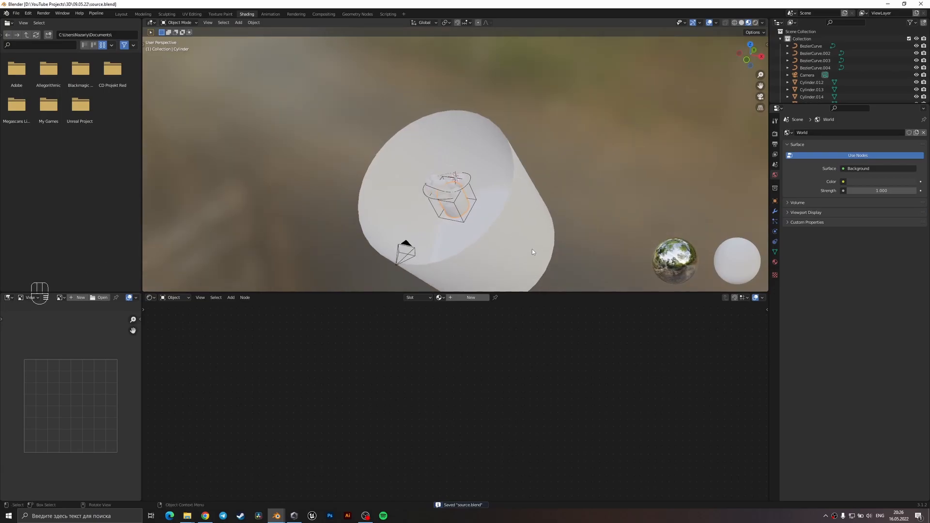
pyautogui.scroll(3, 531, 248)
pyautogui.click(465, 298)
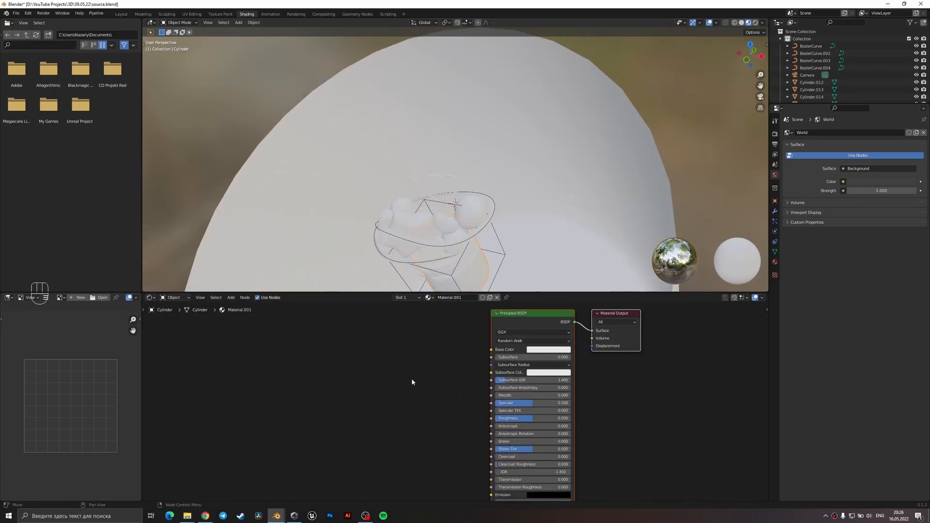
# Add a Wave Texture node to the bucket's material, placed before the Principled BSDF.
pyautogui.scroll(2, 410, 383)
pyautogui.moveTo(353, 398); pyautogui.dragTo(474, 389, button='middle')
pyautogui.hotkey('shift', 'a')
pyautogui.click(375, 387)
pyautogui.write('wave')
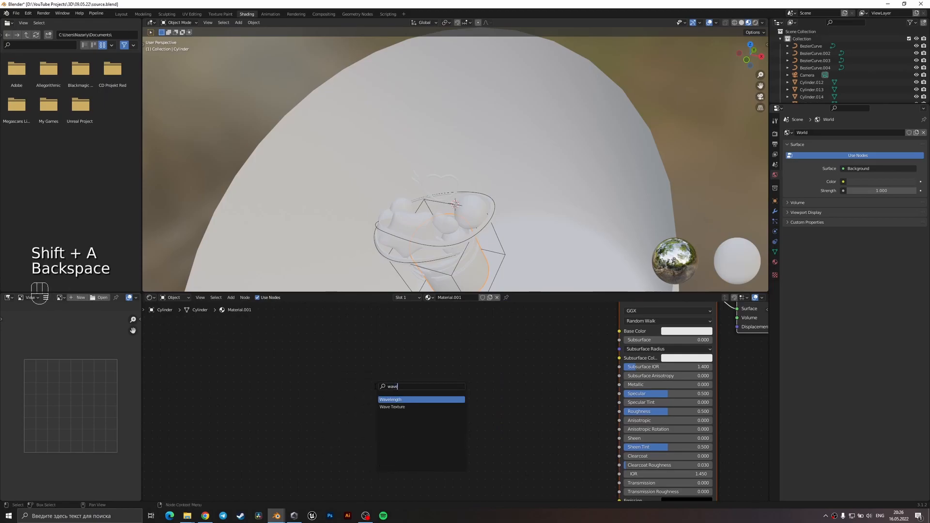
pyautogui.click(385, 407)
pyautogui.click(312, 396)
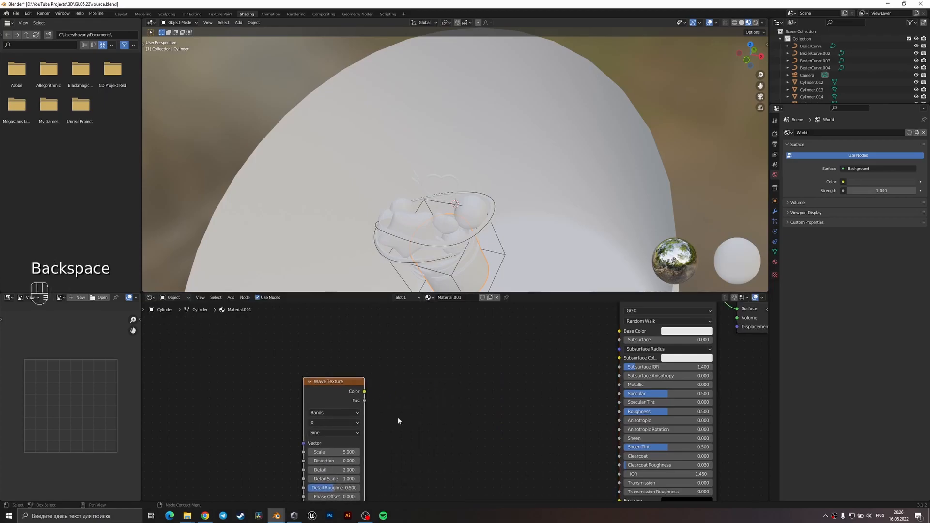
# Add a Math node beside the Wave Texture and set its operation to Compare.
pyautogui.hotkey('shift', 'a')
pyautogui.click(388, 395)
pyautogui.write('math')
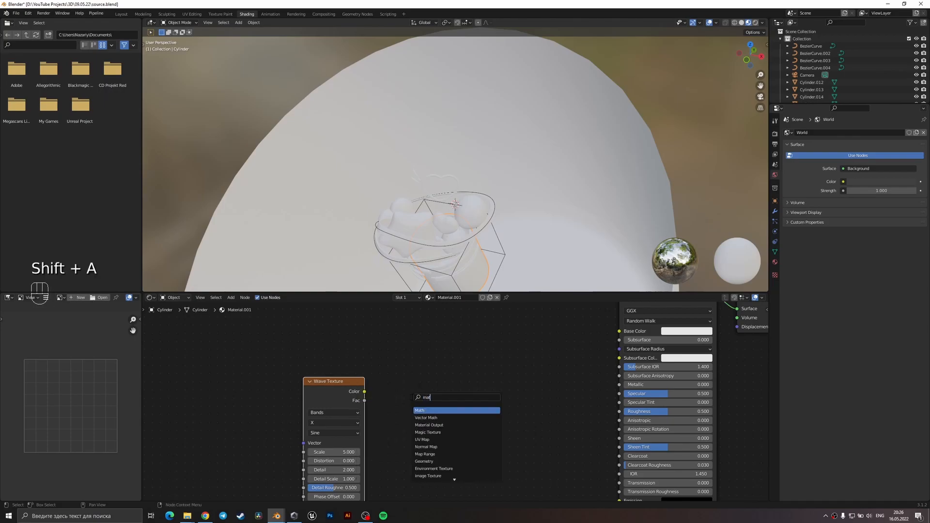
pyautogui.press('Return')
pyautogui.click(439, 359)
pyautogui.moveTo(364, 391); pyautogui.dragTo(419, 406)
pyautogui.click(461, 385)
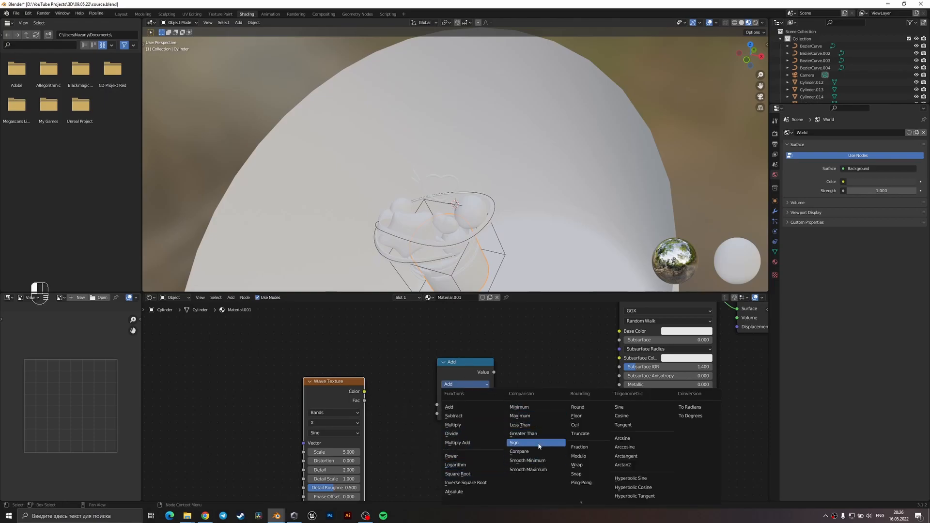
pyautogui.click(518, 451)
# Connect the Wave Texture's colour to the Compare node's second value, and attach Mapping and Texture Coordinate nodes to the texture.
pyautogui.moveTo(364, 392); pyautogui.dragTo(439, 417)
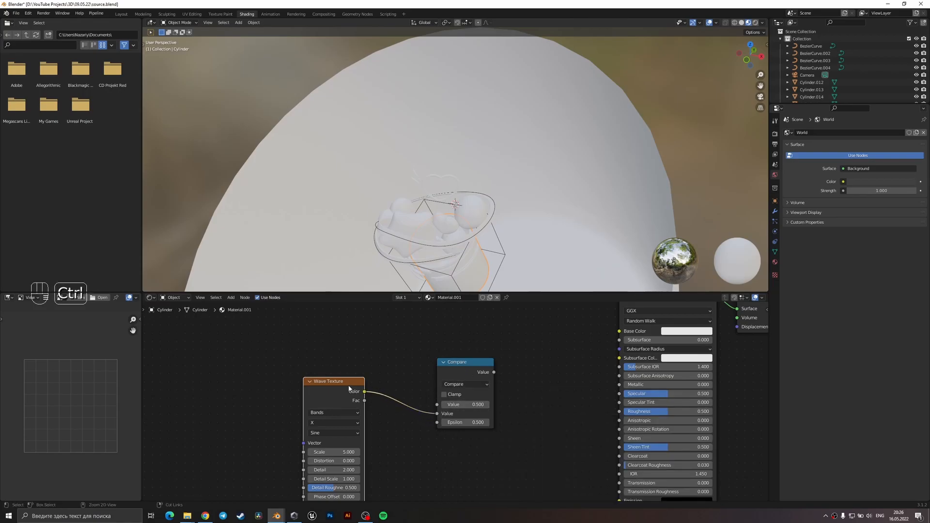
pyautogui.hotkey('ctrl', 't')
pyautogui.moveTo(481, 372); pyautogui.dragTo(429, 394)
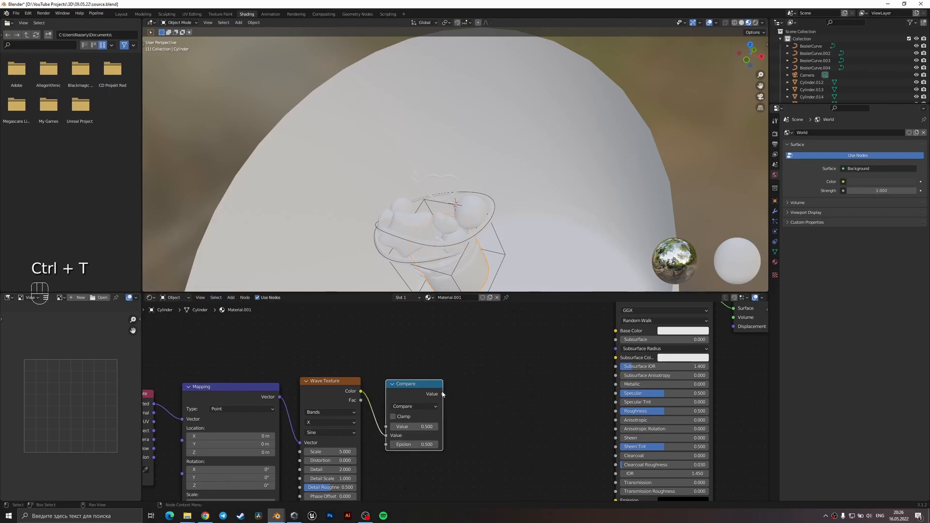
# Add a ColorRamp fed by the Compare result, with Ease interpolation and the white stop moved to about 0.509.
pyautogui.hotkey('shift', 'a')
pyautogui.write('c')
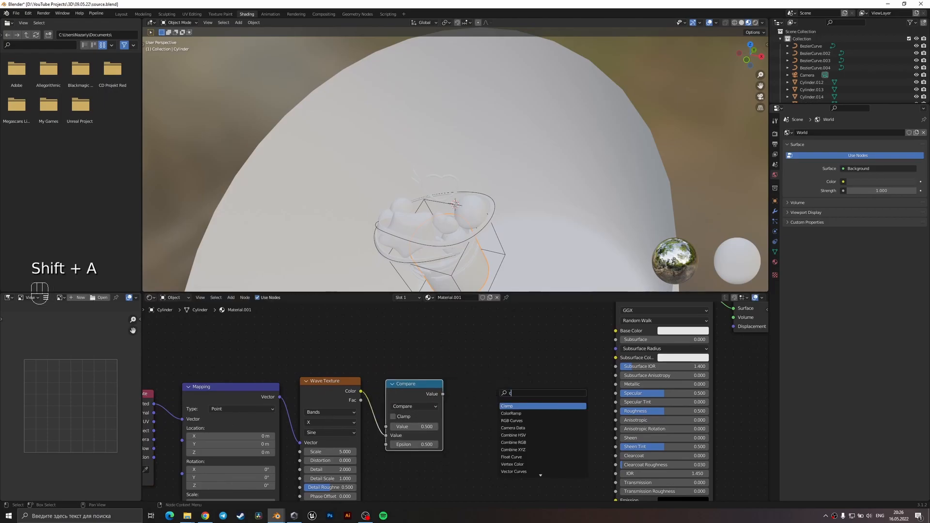
pyautogui.write('olro')
pyautogui.press('Down')
pyautogui.press('Return')
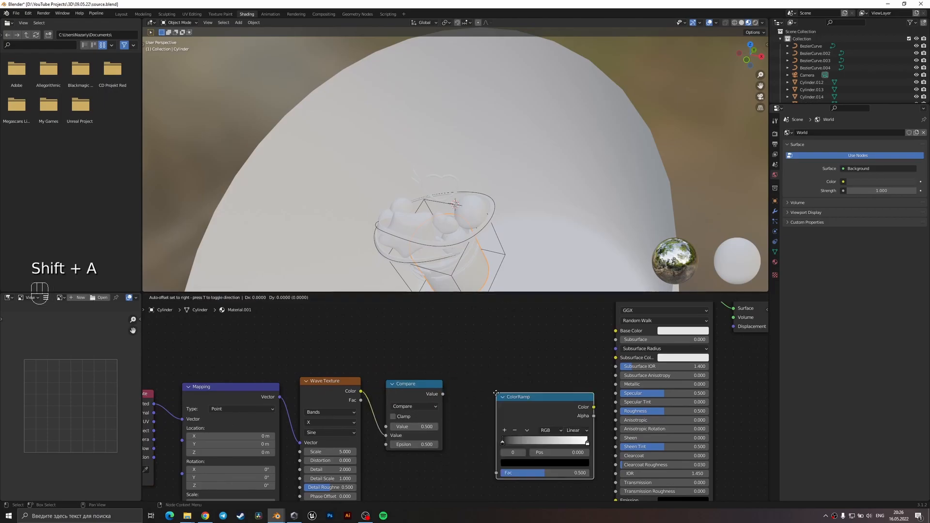
pyautogui.moveTo(458, 437); pyautogui.dragTo(460, 450)
pyautogui.click(540, 408)
pyautogui.click(543, 416)
pyautogui.moveTo(468, 420); pyautogui.dragTo(511, 420)
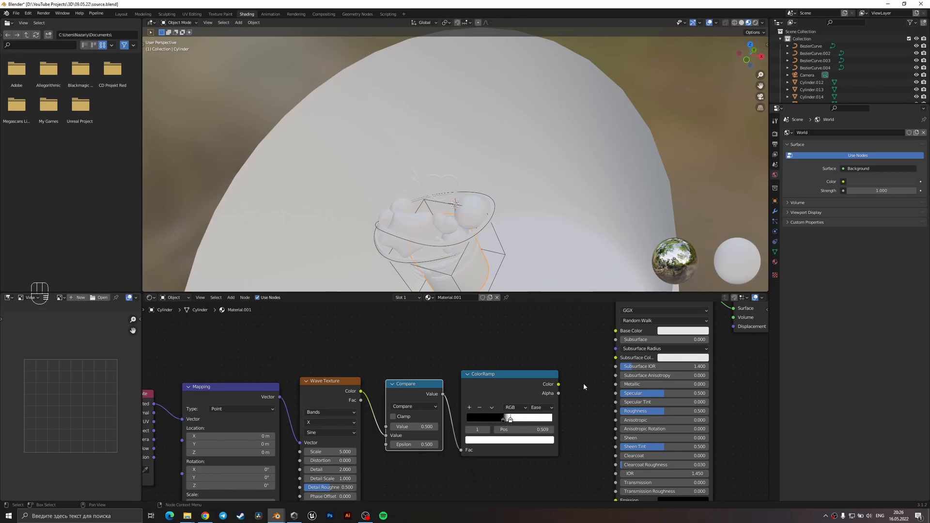
# Connect the ColorRamp's colour to the Principled BSDF's Base Color and save the file.
pyautogui.moveTo(559, 385); pyautogui.dragTo(615, 330)
pyautogui.moveTo(513, 204); pyautogui.dragTo(493, 199, button='middle')
pyautogui.hotkey('ctrl', 's')
pyautogui.hotkey('ctrl', 's')
# Examine how the material looks on the bucket from several angles and open its material properties.
pyautogui.press('z')
pyautogui.scroll(3, 489, 232)
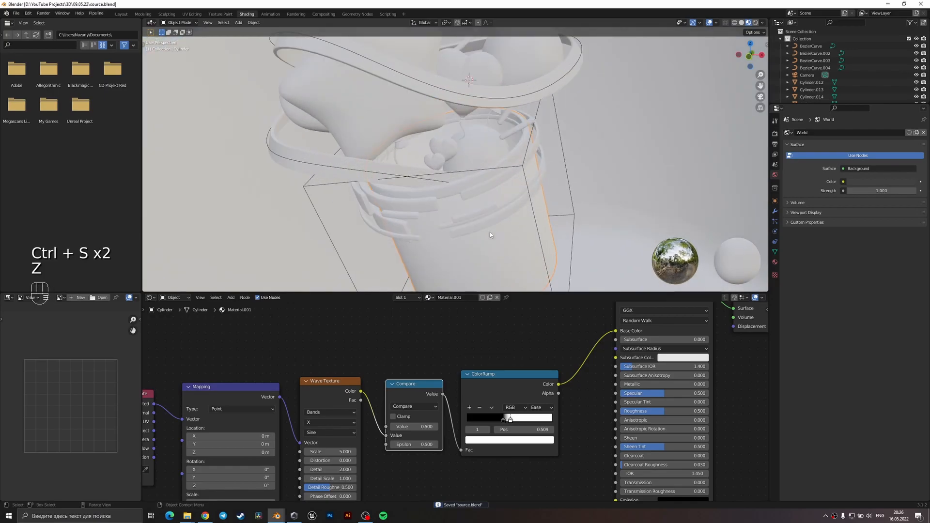
pyautogui.scroll(-2, 492, 353)
pyautogui.moveTo(463, 290); pyautogui.dragTo(463, 254, button='middle')
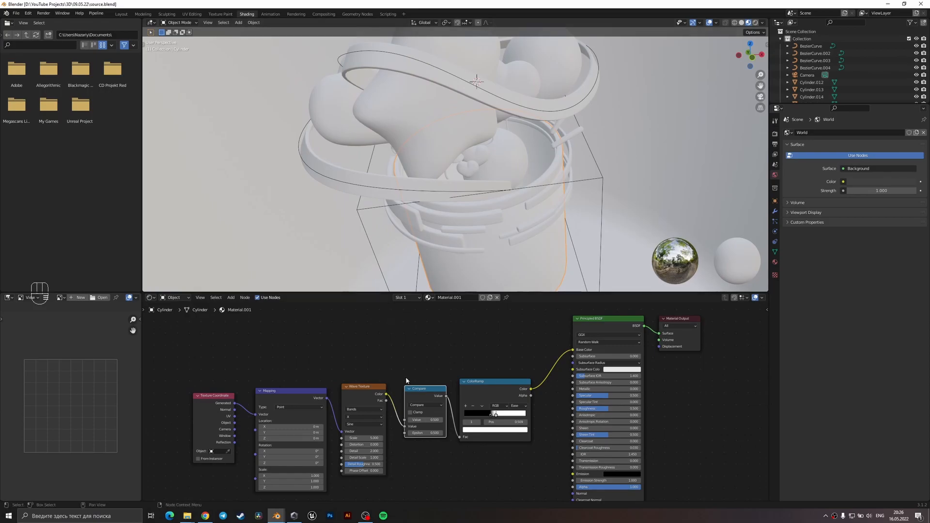
pyautogui.moveTo(465, 186); pyautogui.dragTo(478, 225, button='middle')
pyautogui.scroll(-10, 552, 228)
pyautogui.scroll(4, 493, 252)
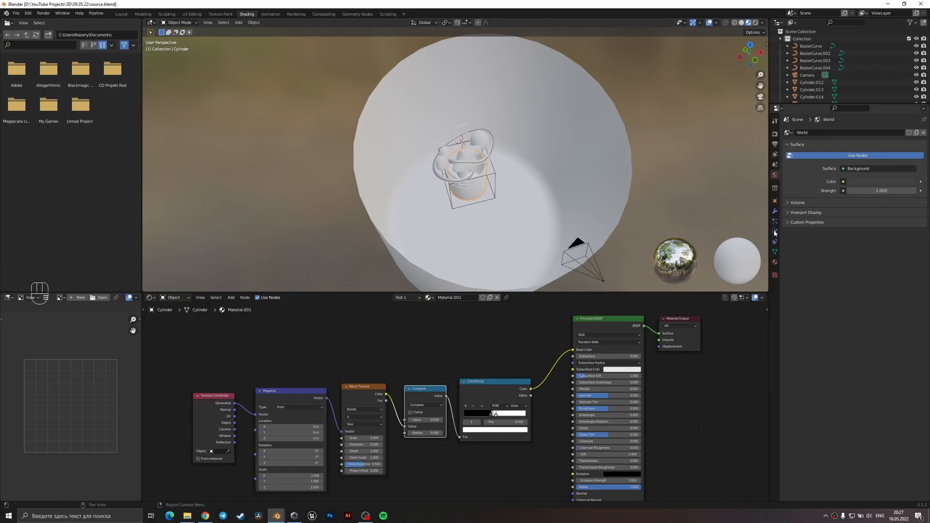
pyautogui.click(775, 261)
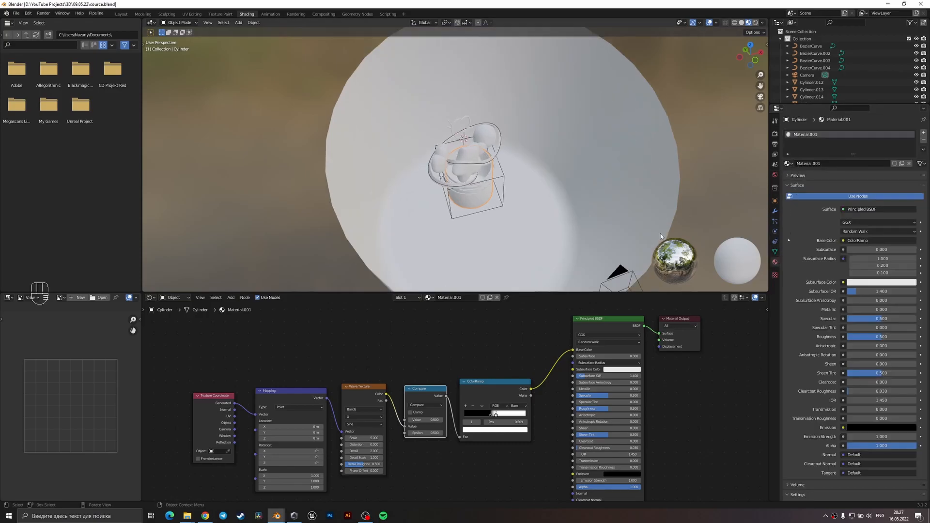
pyautogui.moveTo(572, 214); pyautogui.dragTo(554, 186, button='middle')
pyautogui.scroll(3, 554, 183)
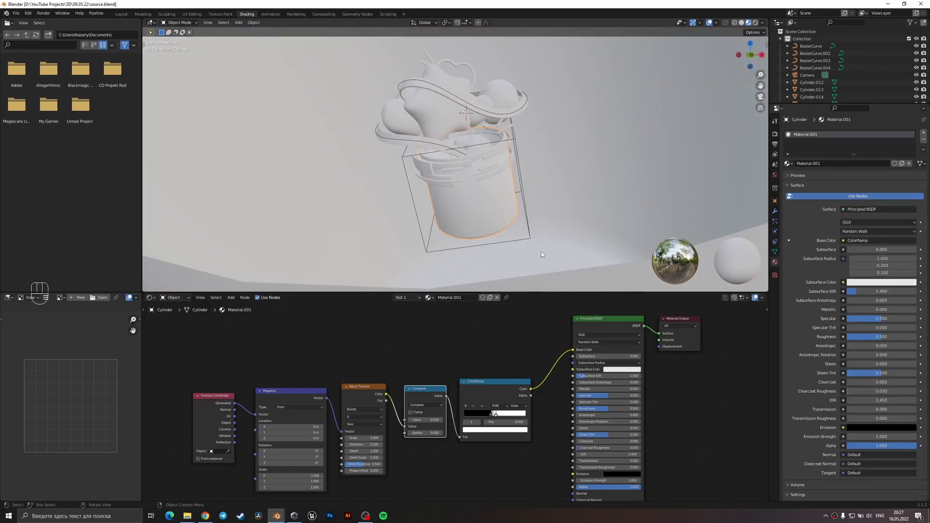
pyautogui.scroll(3, 386, 411)
# Set the Compare node's first value to 0.300 and the Wave Texture's scale to -1.900.
pyautogui.moveTo(339, 447); pyautogui.dragTo(518, 419)
pyautogui.click(501, 421)
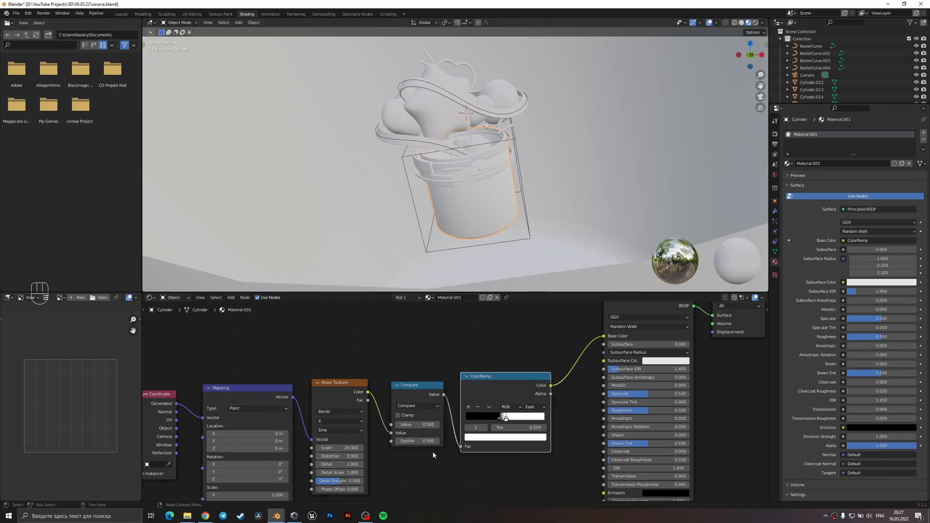
pyautogui.moveTo(416, 425)
pyautogui.mouseDown()
pyautogui.moveTo(393, 425)
pyautogui.moveTo(415, 424)
pyautogui.mouseUp()
pyautogui.scroll(5, 469, 222)
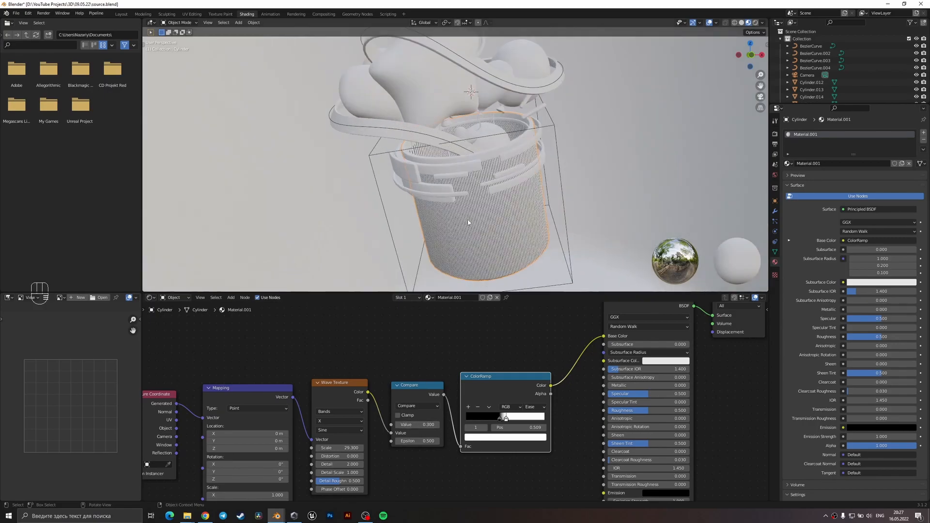
pyautogui.moveTo(348, 447); pyautogui.dragTo(319, 448)
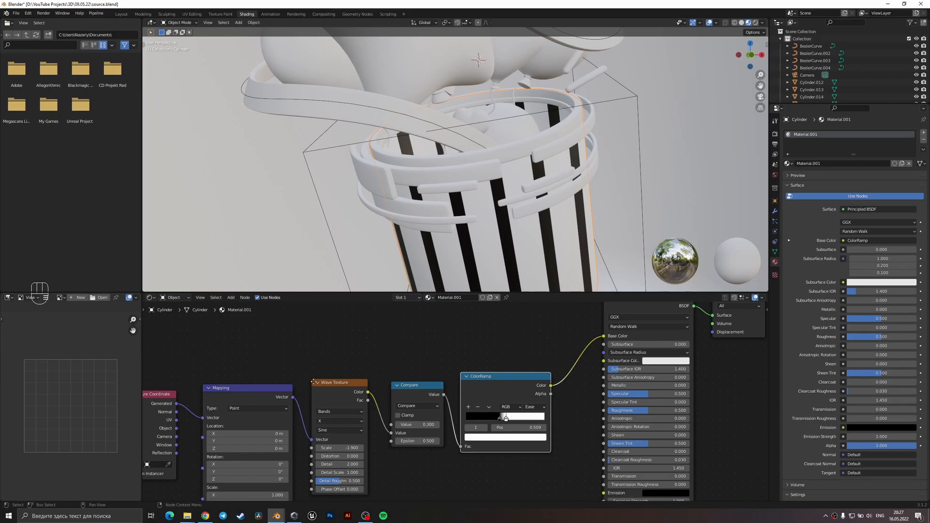
# Drive the Mapping node with Object coordinates and set its Y rotation to about 59.7°.
pyautogui.moveTo(189, 443); pyautogui.dragTo(267, 401, button='middle')
pyautogui.moveTo(254, 387); pyautogui.dragTo(281, 377)
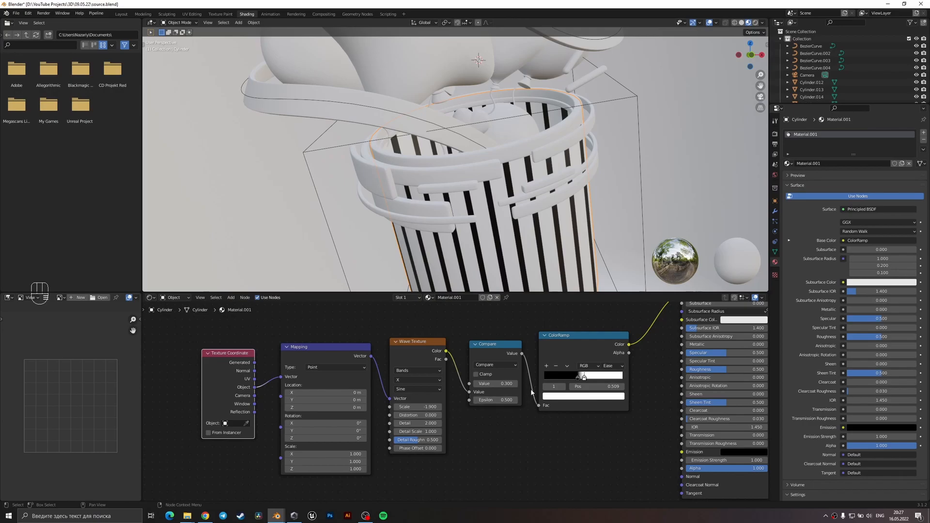
pyautogui.moveTo(324, 430); pyautogui.dragTo(436, 431)
pyautogui.moveTo(482, 237); pyautogui.dragTo(484, 180, button='middle')
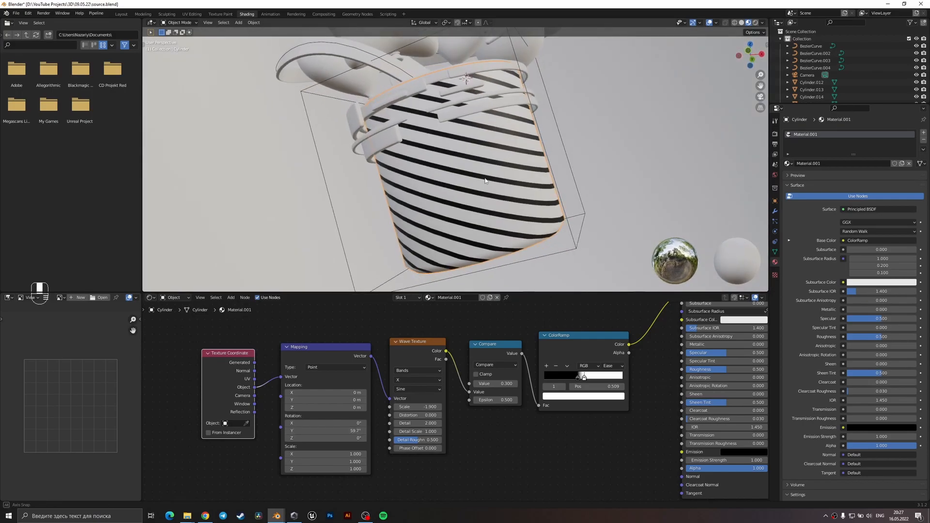
pyautogui.scroll(2, 485, 180)
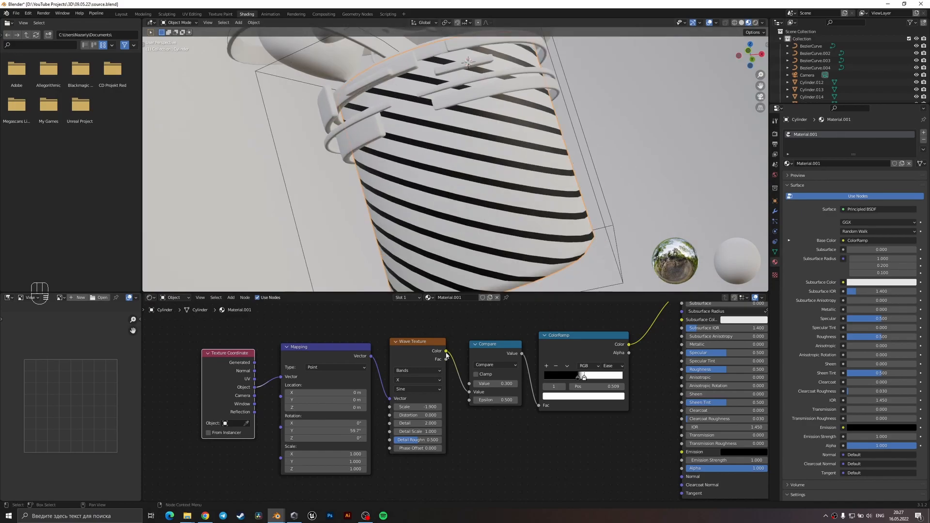
# Refine the stripes with wave scale -1.080, Compare value 0.130, epsilon 0.320 and the ramp's black stop at 0.455, and save.
pyautogui.moveTo(424, 405)
pyautogui.mouseDown()
pyautogui.moveTo(396, 405)
pyautogui.moveTo(431, 404)
pyautogui.mouseUp()
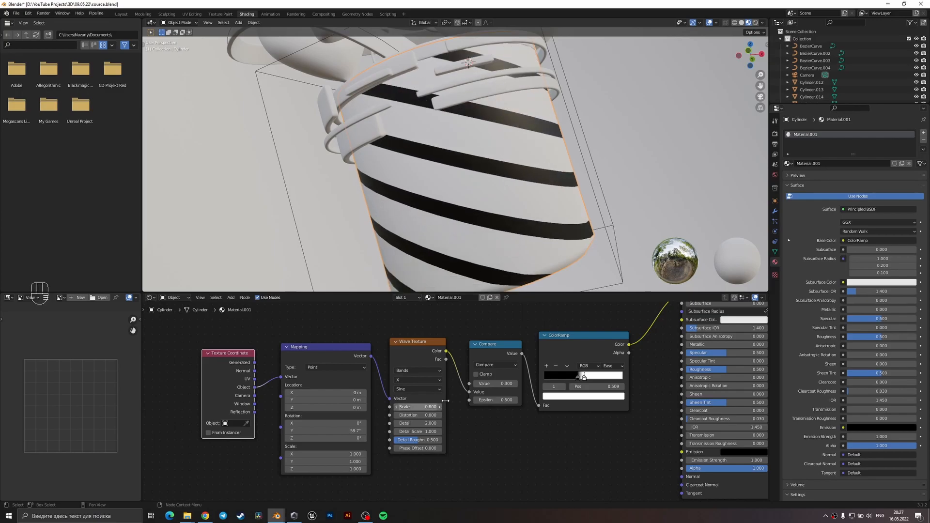
pyautogui.moveTo(577, 376); pyautogui.dragTo(579, 381)
pyautogui.keyDown('shift'); pyautogui.moveTo(495, 400); pyautogui.dragTo(487, 383); pyautogui.keyUp('shift')
pyautogui.moveTo(495, 178); pyautogui.dragTo(495, 200, button='middle')
pyautogui.keyDown('shift'); pyautogui.moveTo(405, 407); pyautogui.dragTo(396, 407); pyautogui.keyUp('shift')
pyautogui.moveTo(464, 140); pyautogui.dragTo(463, 186, button='middle')
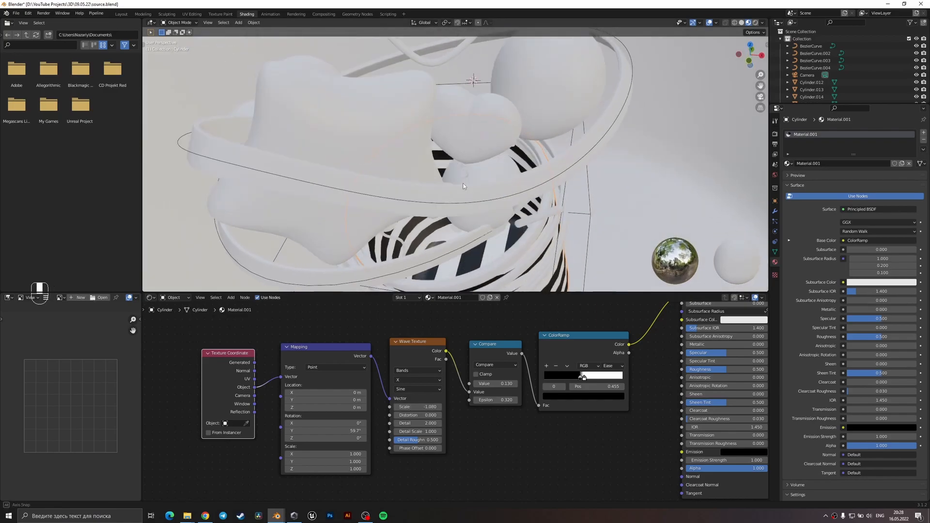
pyautogui.scroll(-9, 463, 186)
pyautogui.hotkey('ctrl', 's')
# Link the original bucket's striped material to the enlarged background bucket and save the file.
pyautogui.scroll(-4, 501, 200)
pyautogui.click(532, 189)
pyautogui.scroll(4, 496, 204)
pyautogui.keyDown('shift'); pyautogui.click(497, 205); pyautogui.keyUp('shift')
pyautogui.hotkey('ctrl', 'l')
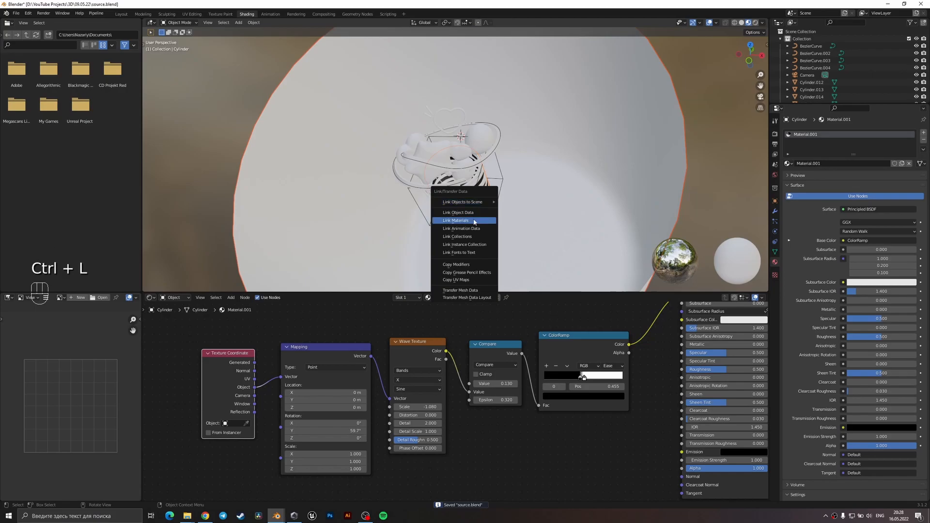
pyautogui.click(474, 222)
pyautogui.moveTo(603, 211); pyautogui.dragTo(565, 180, button='middle')
pyautogui.hotkey('ctrl', 's')
# Select the background bucket and change the ColorRamp's black stop to a saturated blue.
pyautogui.click(568, 202)
pyautogui.moveTo(634, 357); pyautogui.dragTo(605, 363, button='middle')
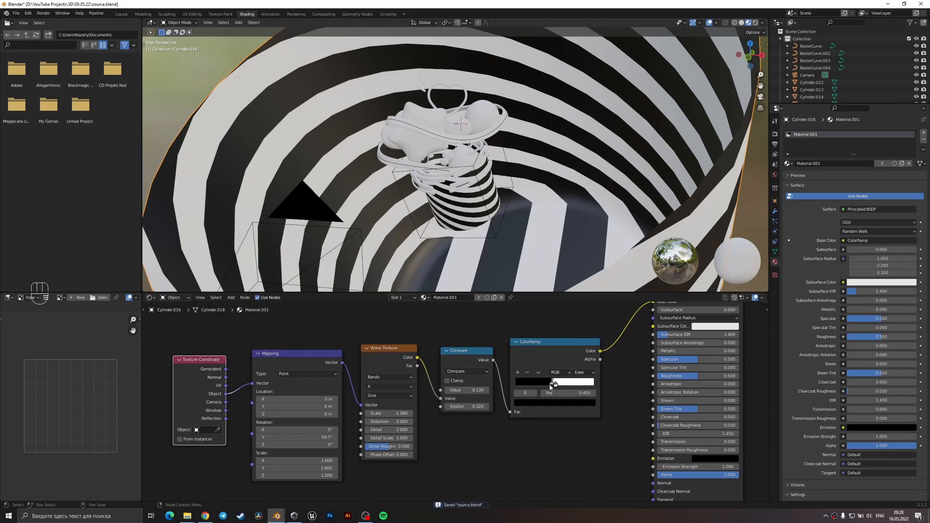
pyautogui.click(550, 404)
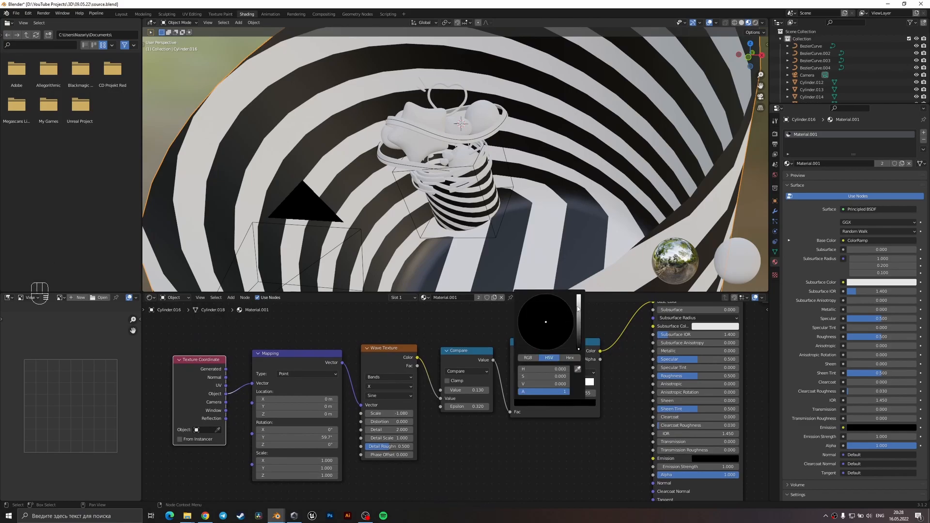
pyautogui.moveTo(578, 310); pyautogui.dragTo(578, 296)
pyautogui.click(553, 300)
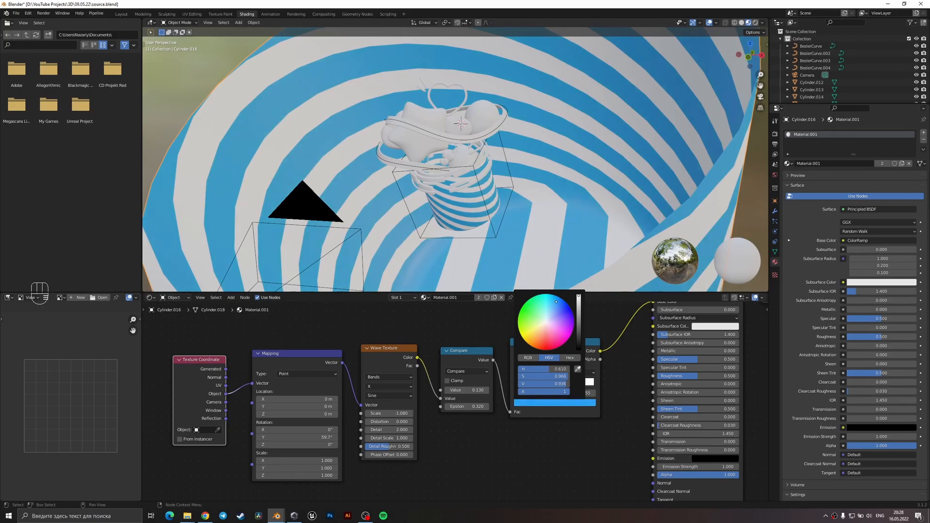
# Change the ColorRamp's white stop to a light blue, and save the file in camera view.
pyautogui.click(555, 386)
pyautogui.click(555, 384)
pyautogui.click(557, 403)
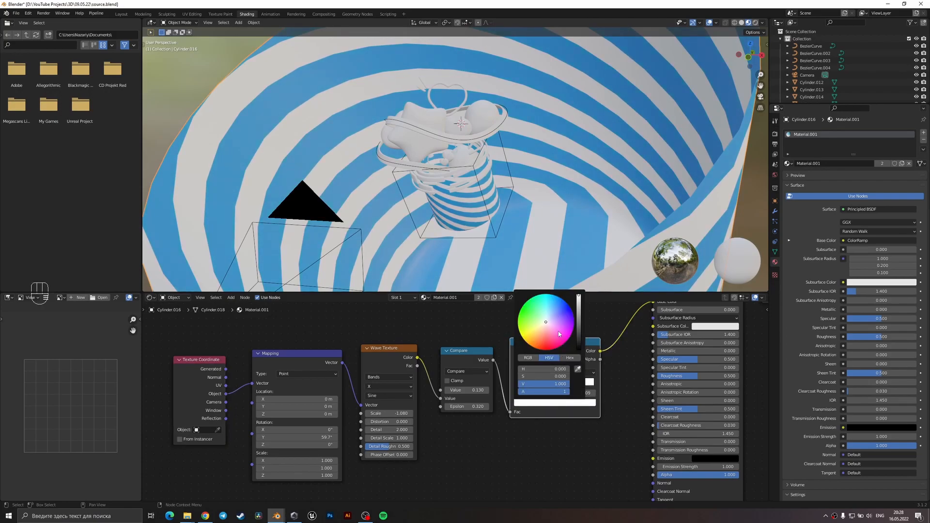
pyautogui.click(551, 311)
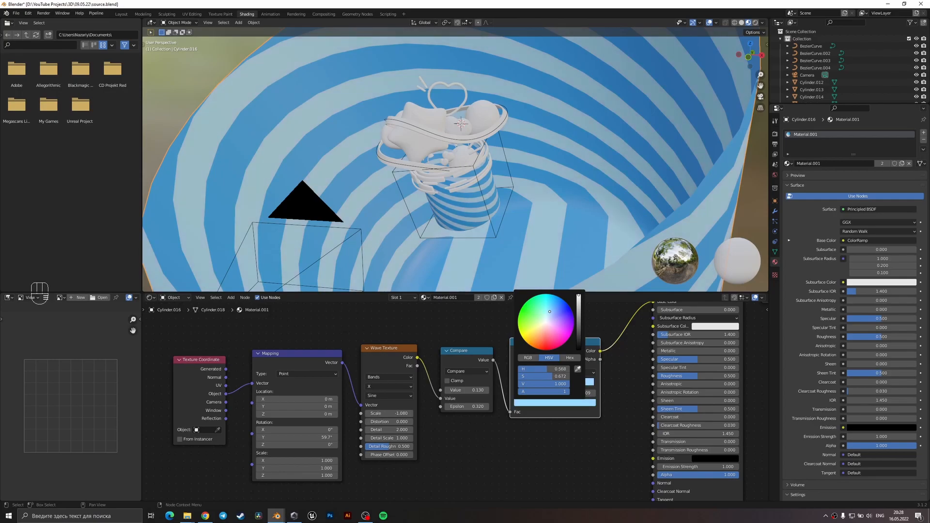
pyautogui.moveTo(530, 179); pyautogui.dragTo(531, 170, button='middle')
pyautogui.press('KP_0')
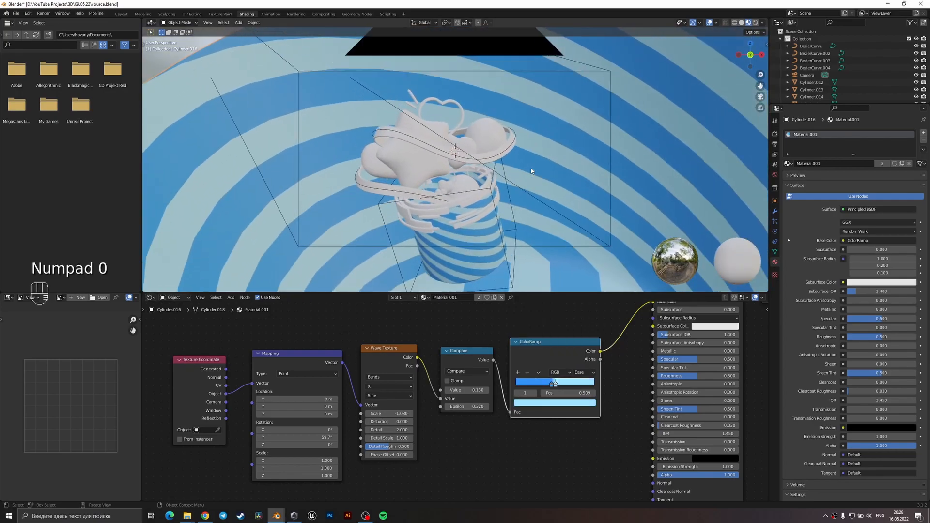
pyautogui.hotkey('ctrl', 's')
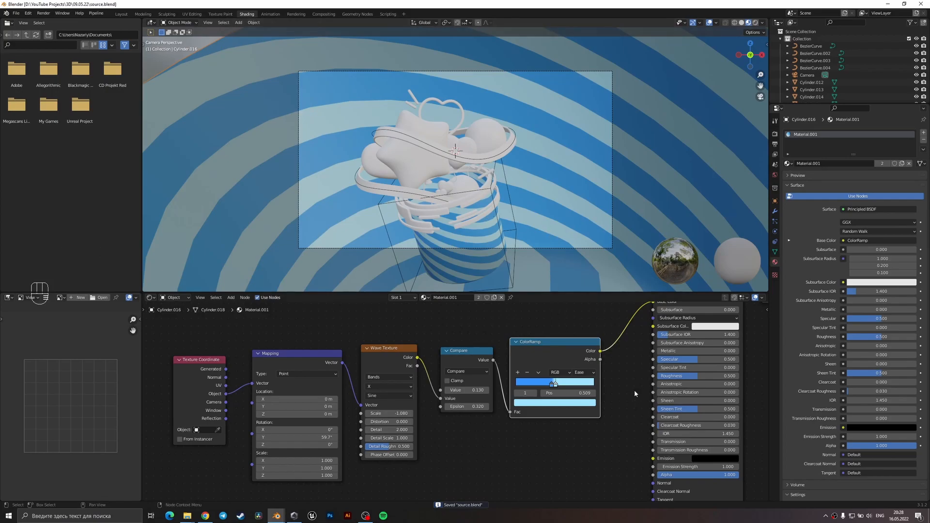
# Set the striped material's roughness to 0.4 and save the file.
pyautogui.moveTo(637, 393); pyautogui.dragTo(553, 398, button='middle')
pyautogui.doubleClick(621, 380)
pyautogui.write('0.4')
pyautogui.press('Return')
pyautogui.hotkey('ctrl', 's')
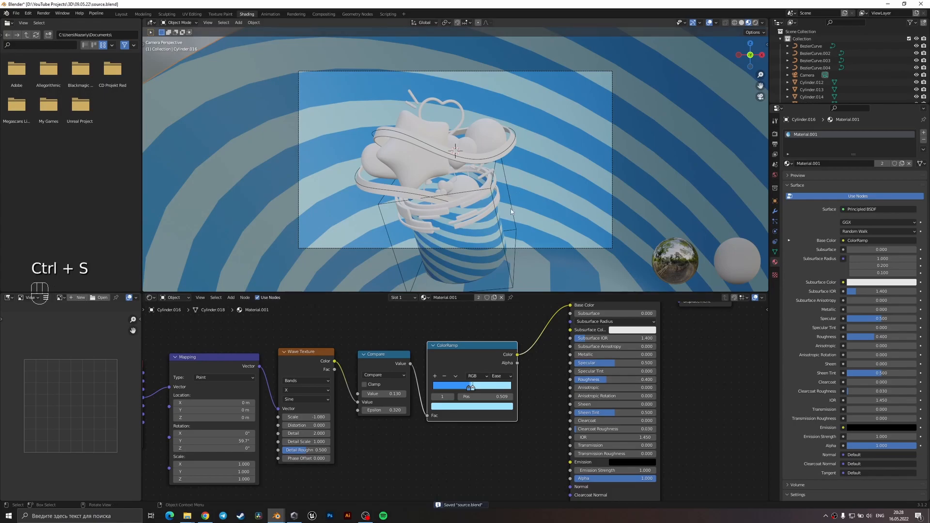
# Give the ring around the bucket's upper rim a new material with a blue base color.
pyautogui.scroll(2, 481, 217)
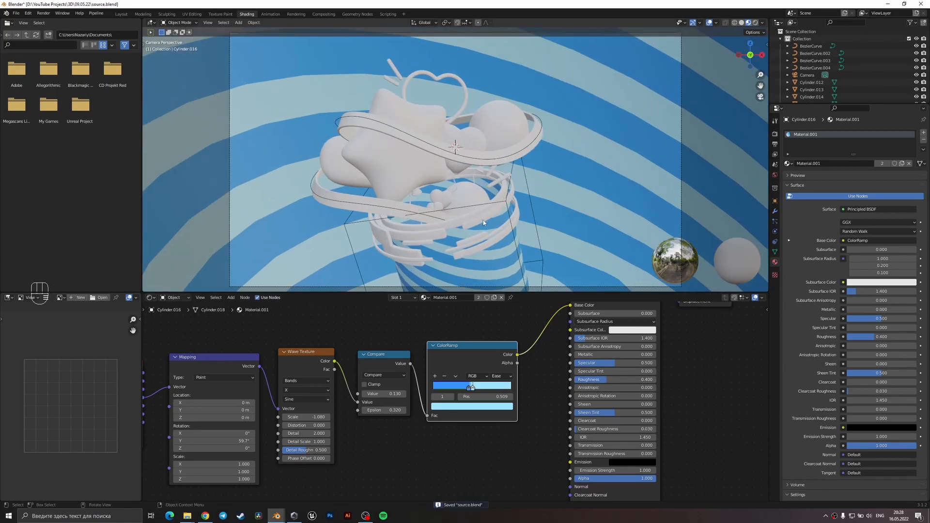
pyautogui.keyDown('shift'); pyautogui.moveTo(484, 220); pyautogui.dragTo(480, 202, button='middle'); pyautogui.keyUp('shift')
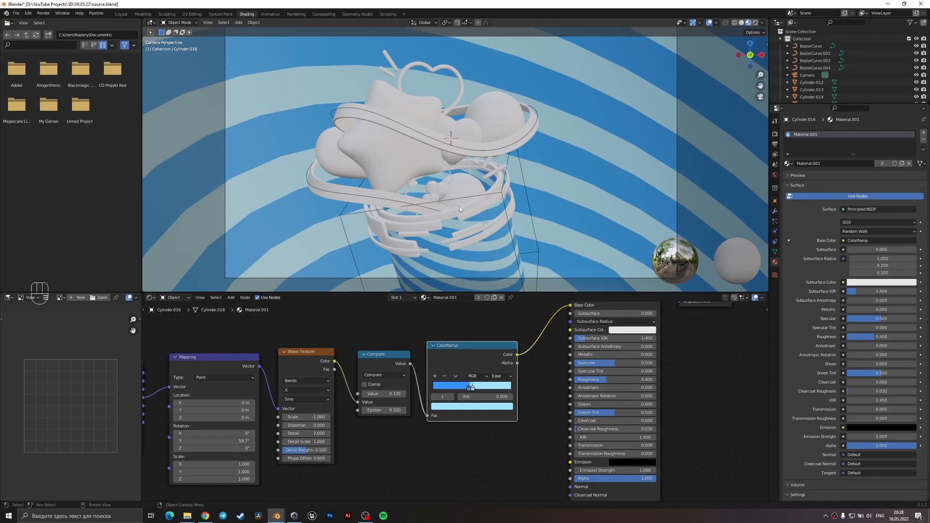
pyautogui.click(459, 207)
pyautogui.moveTo(489, 349); pyautogui.dragTo(455, 432, button='middle')
pyautogui.scroll(3, 455, 384)
pyautogui.click(514, 364)
pyautogui.moveTo(536, 259); pyautogui.dragTo(548, 244)
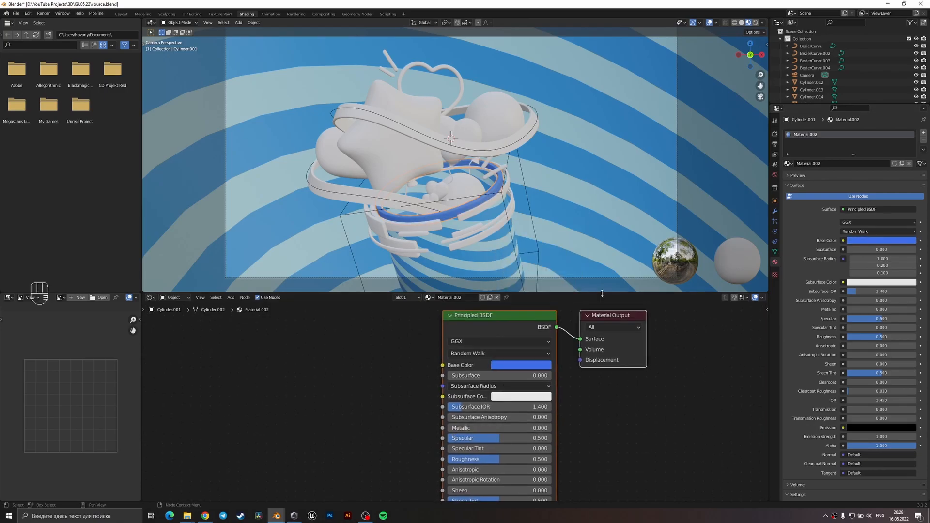
pyautogui.scroll(1, 545, 244)
pyautogui.scroll(2, 525, 219)
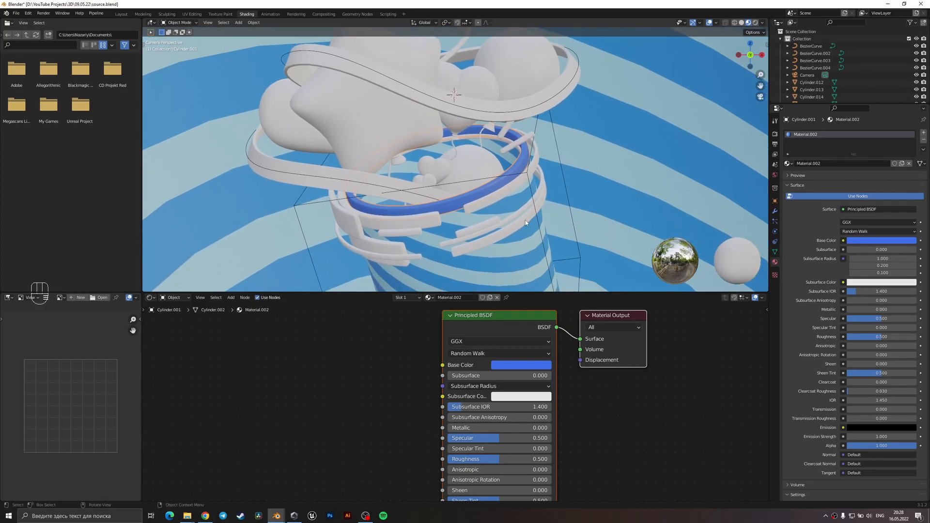
# Rotate the raised band segment just below the bucket's front rim about its local Z axis.
pyautogui.click(399, 223)
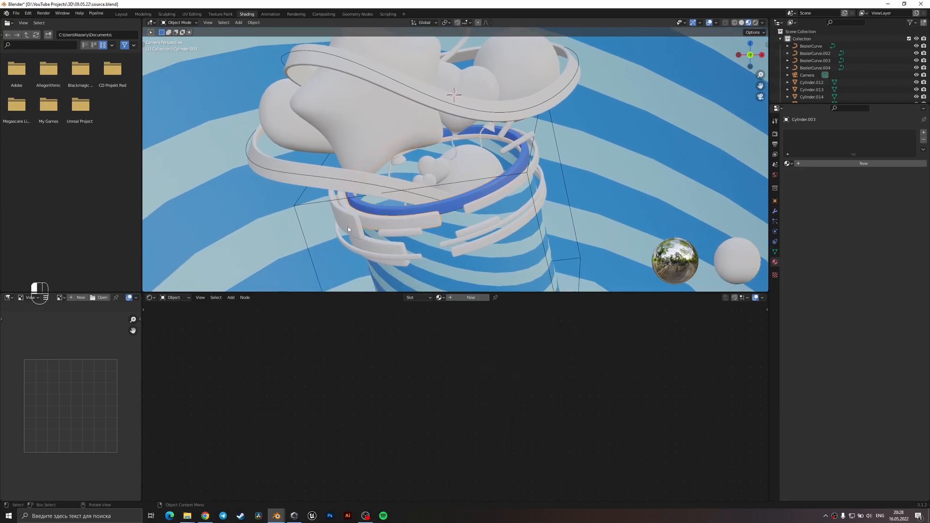
pyautogui.press('r')
pyautogui.press('z')
pyautogui.press('z')
pyautogui.click(433, 234)
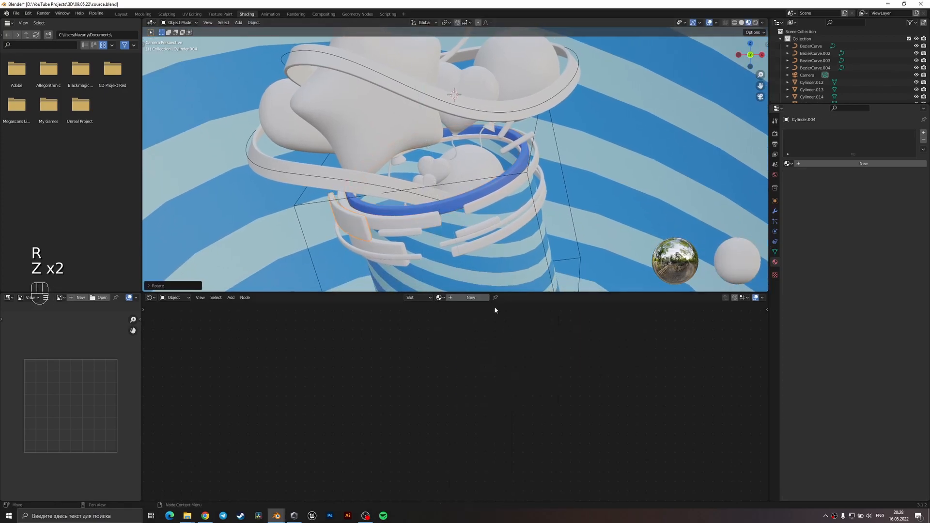
# Give the wide band segment at the bucket's left edge a new material with base color 3888E7.
pyautogui.click(470, 297)
pyautogui.moveTo(558, 457); pyautogui.dragTo(568, 360, button='middle')
pyautogui.scroll(-3, 567, 360)
pyautogui.moveTo(525, 338); pyautogui.dragTo(523, 368, button='middle')
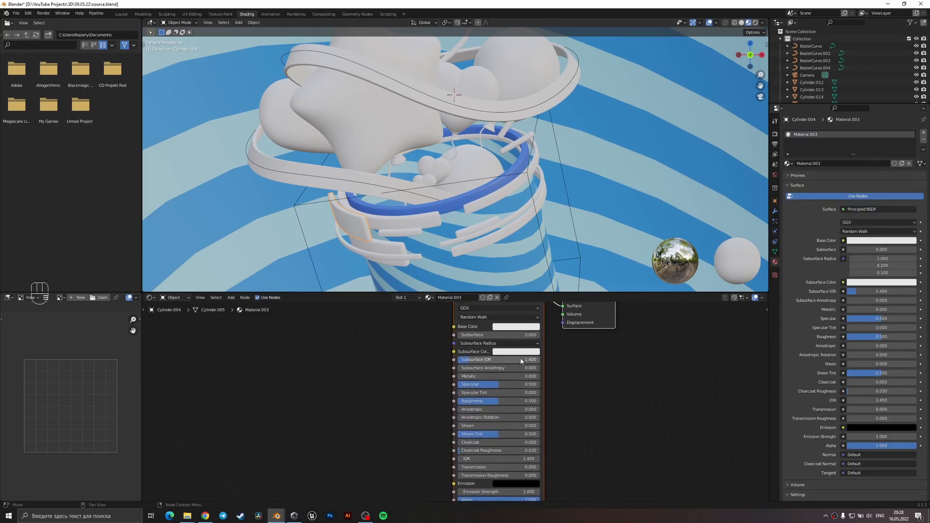
pyautogui.click(511, 326)
pyautogui.click(509, 326)
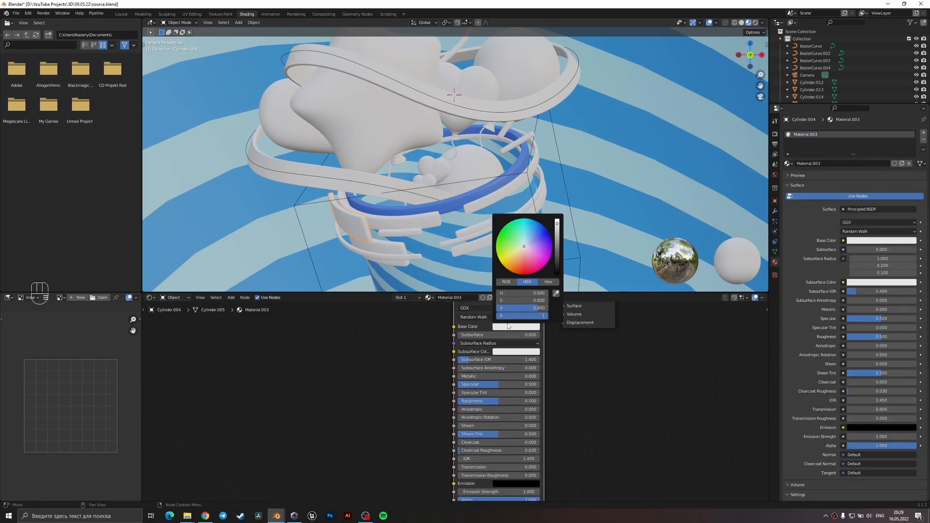
pyautogui.click(530, 236)
pyautogui.moveTo(529, 229); pyautogui.dragTo(534, 228)
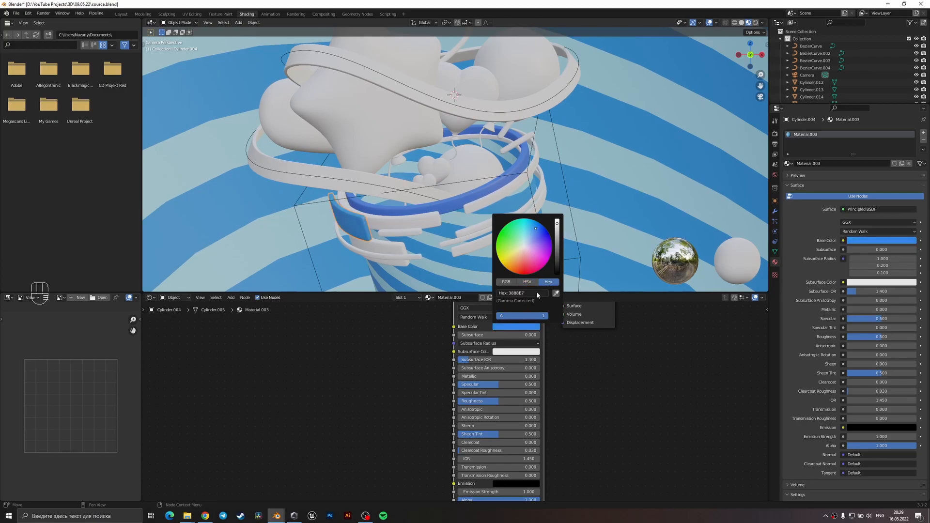
# Set the new material's emission color to the same blue, 3888E7.
pyautogui.keyDown('shift'); pyautogui.scroll(-4, 583, 373); pyautogui.keyUp('shift')
pyautogui.click(526, 409)
pyautogui.click(528, 373)
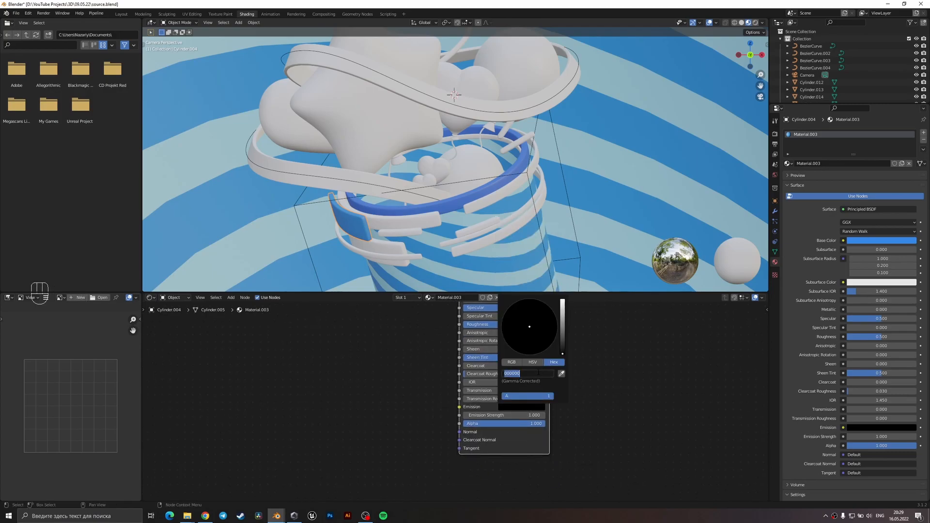
pyautogui.hotkey('ctrl', 'v')
pyautogui.press('Return')
# Add a Hue Saturation Value node with color 3888E7 and connect its output to the shader's Base Color.
pyautogui.moveTo(508, 361); pyautogui.dragTo(530, 437, button='middle')
pyautogui.hotkey('shift', 'a')
pyautogui.click(377, 367)
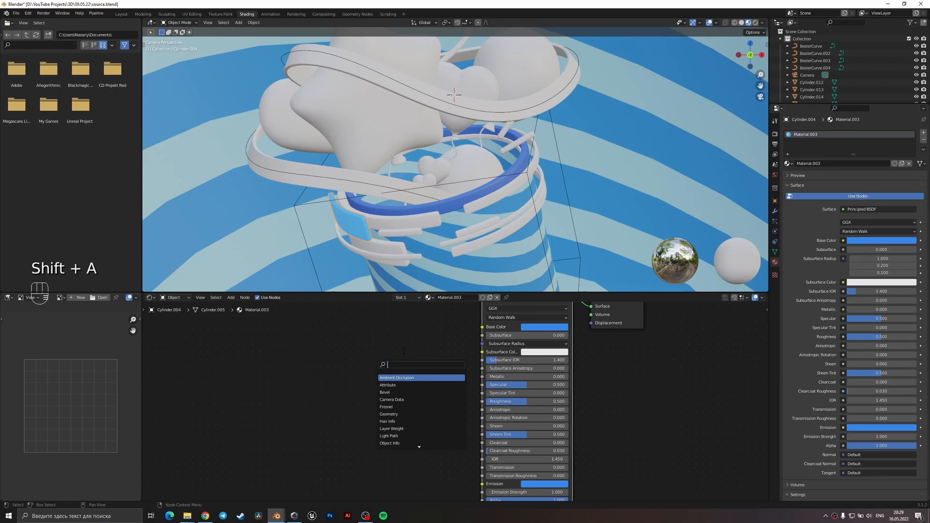
pyautogui.write('hie')
pyautogui.press('BackSpace')
pyautogui.press('BackSpace')
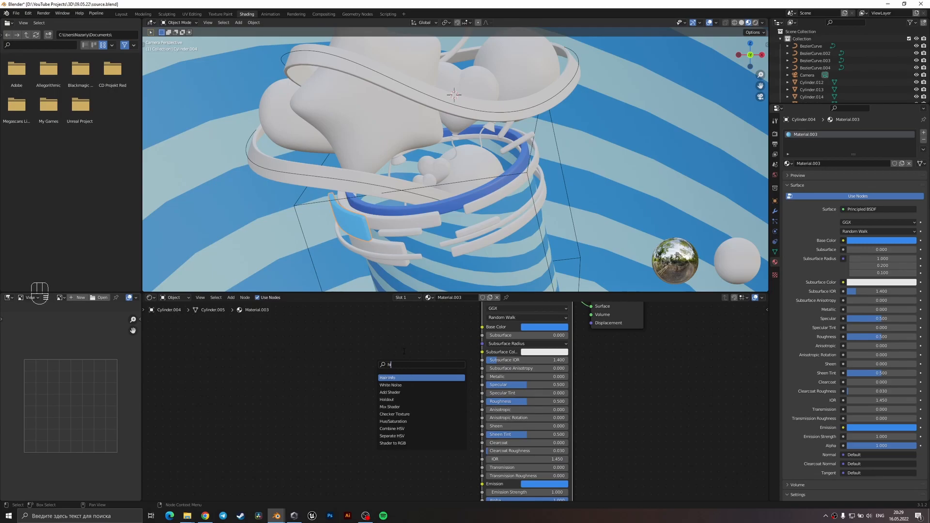
pyautogui.write('ue')
pyautogui.press('Return')
pyautogui.click(409, 334)
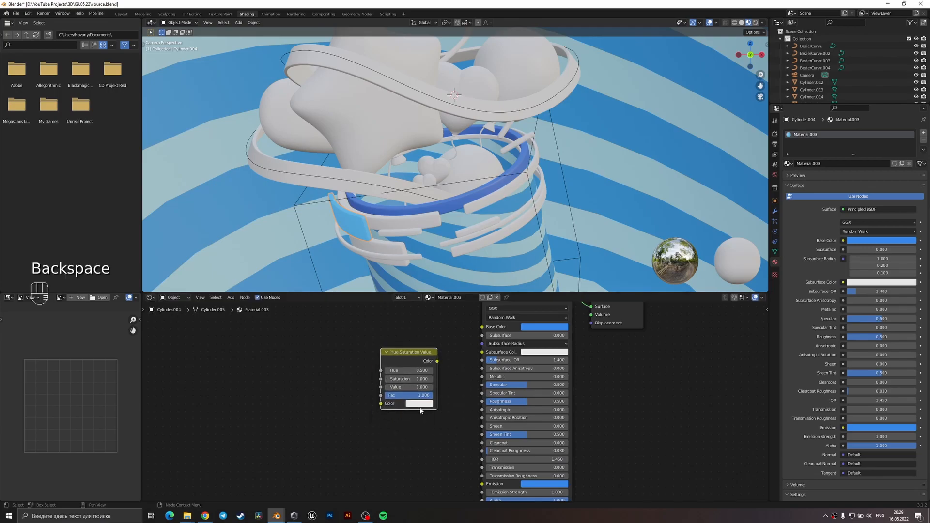
pyautogui.click(418, 406)
pyautogui.hotkey('ctrl', 'v')
pyautogui.moveTo(437, 361); pyautogui.dragTo(482, 326)
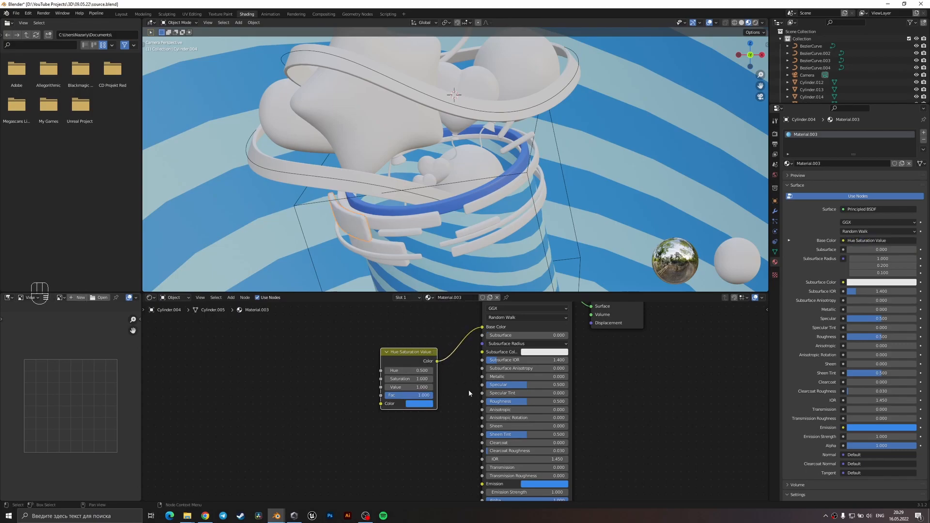
# Connect the Hue Saturation Value node to Emission with an emission strength of 3, and save the file.
pyautogui.moveTo(439, 386); pyautogui.dragTo(424, 328, button='middle')
pyautogui.moveTo(423, 304); pyautogui.dragTo(468, 426)
pyautogui.click(525, 434)
pyautogui.write('3')
pyautogui.press('Return')
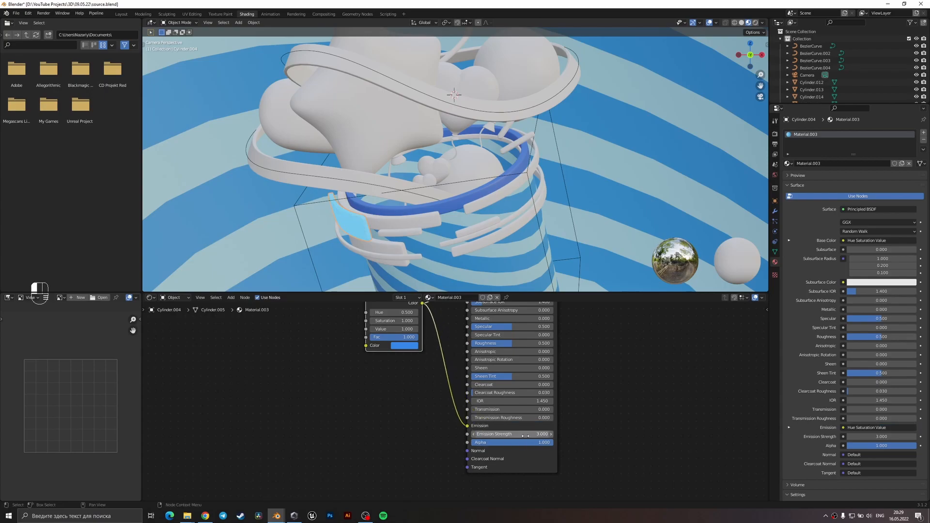
pyautogui.press('z')
pyautogui.hotkey('ctrl', 's')
# Switch the viewport to solid shading and set the render engine to Cycles with GPU Compute.
pyautogui.press('z')
pyautogui.click(638, 216)
pyautogui.click(774, 134)
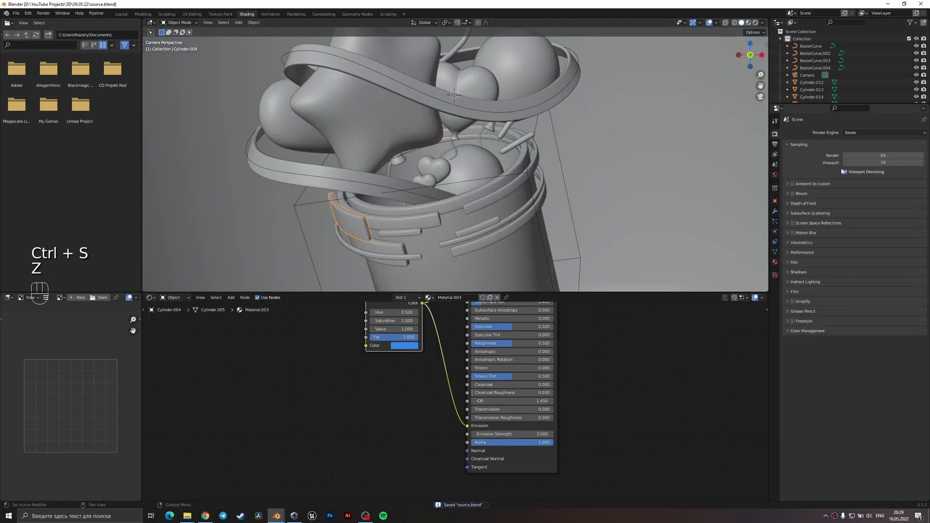
pyautogui.click(857, 132)
pyautogui.click(856, 157)
pyautogui.click(856, 151)
pyautogui.click(856, 167)
# Set the color management look to High Contrast.
pyautogui.click(806, 382)
pyautogui.click(850, 412)
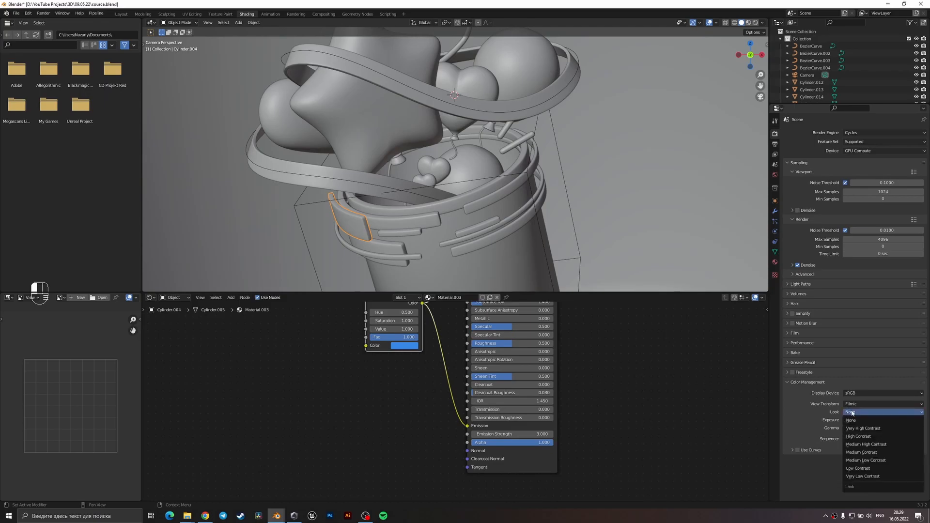
pyautogui.click(864, 436)
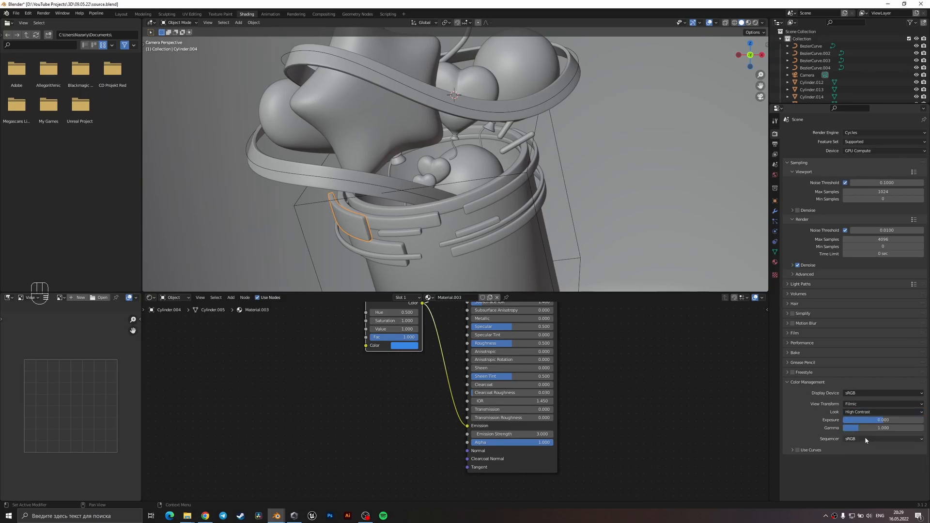
# Enable color management curves, shape a gentle S-curve with points at about (0.30, 0.19) and (0.66, 0.63), and save.
pyautogui.click(798, 451)
pyautogui.click(791, 450)
pyautogui.scroll(-4, 799, 454)
pyautogui.moveTo(828, 439); pyautogui.dragTo(827, 446)
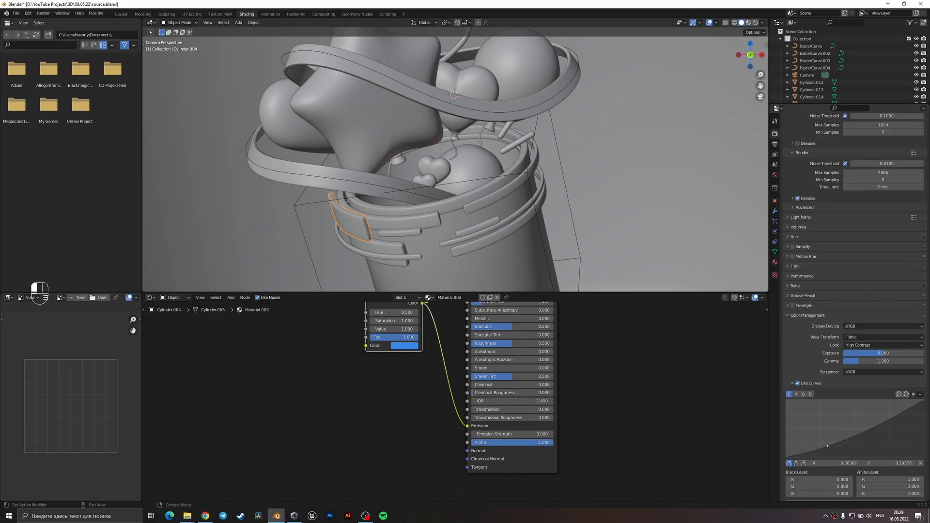
pyautogui.moveTo(883, 428); pyautogui.dragTo(879, 421)
pyautogui.hotkey('ctrl', 's')
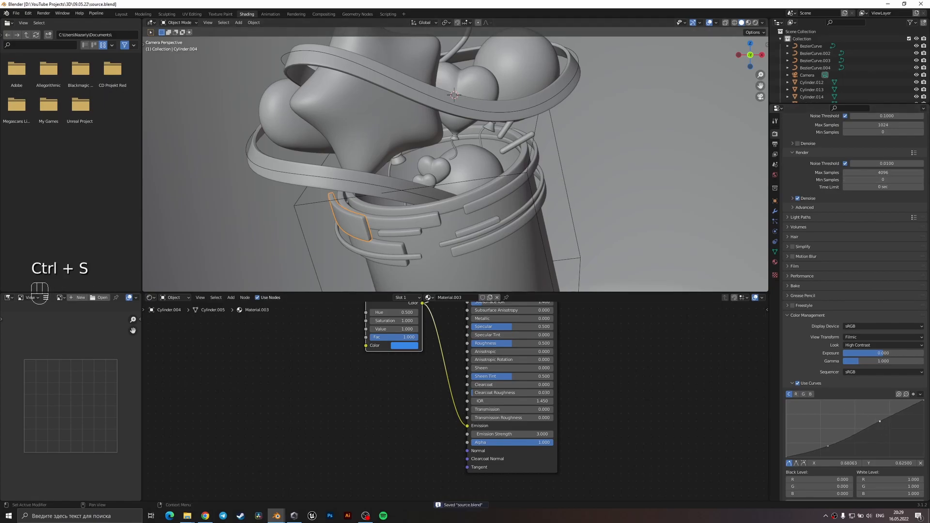
# Set the viewport's max samples to 200, enable viewport denoising, and save the file.
pyautogui.scroll(-2, 601, 175)
pyautogui.click(885, 173)
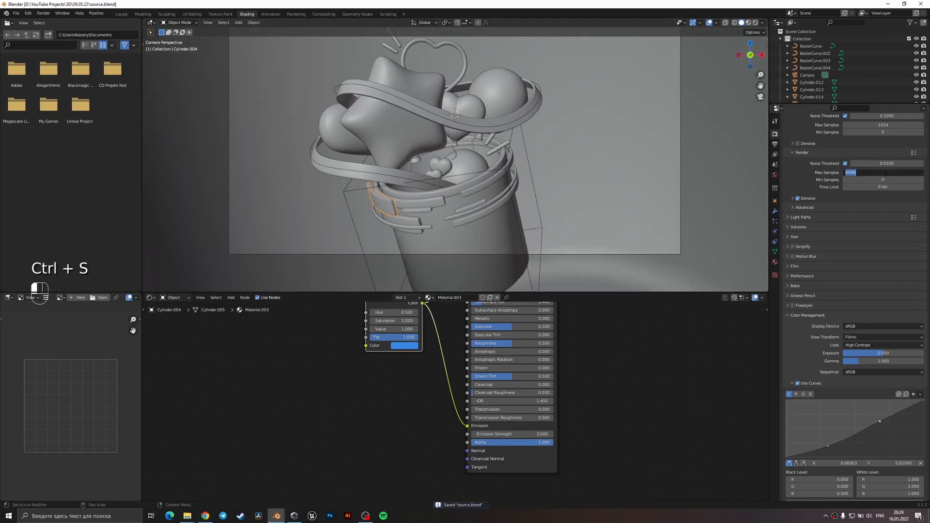
pyautogui.press('Return')
pyautogui.scroll(3, 881, 180)
pyautogui.click(876, 183)
pyautogui.write('200')
pyautogui.press('Return')
pyautogui.click(797, 201)
pyautogui.hotkey('ctrl', 's')
pyautogui.scroll(2, 454, 215)
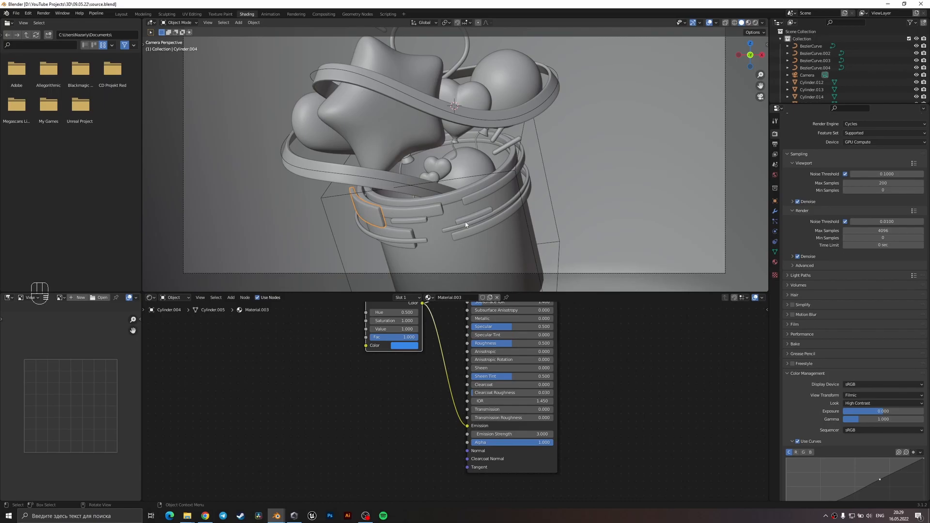
pyautogui.hotkey('ctrl', 's')
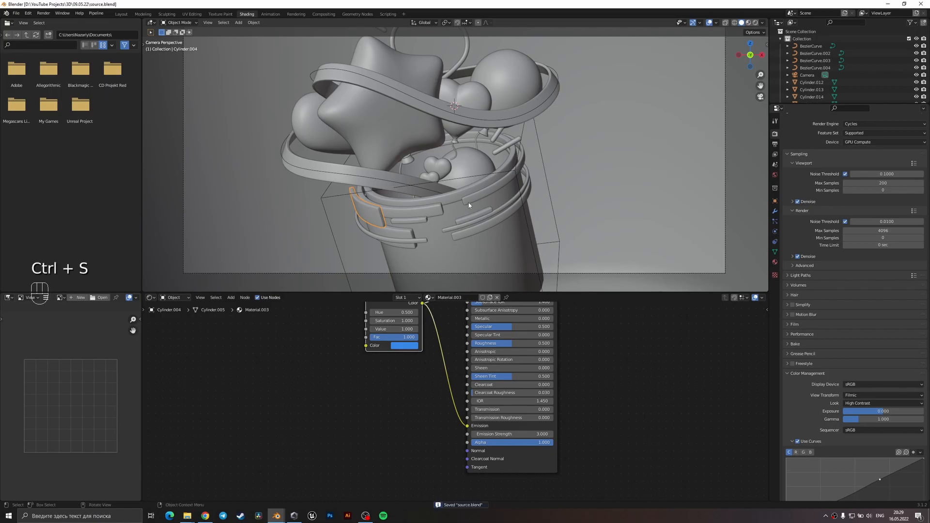
# Return the viewport to material preview and make the backdrop's striped material a separate single-user copy.
pyautogui.click(473, 252)
pyautogui.press('z')
pyautogui.click(475, 296)
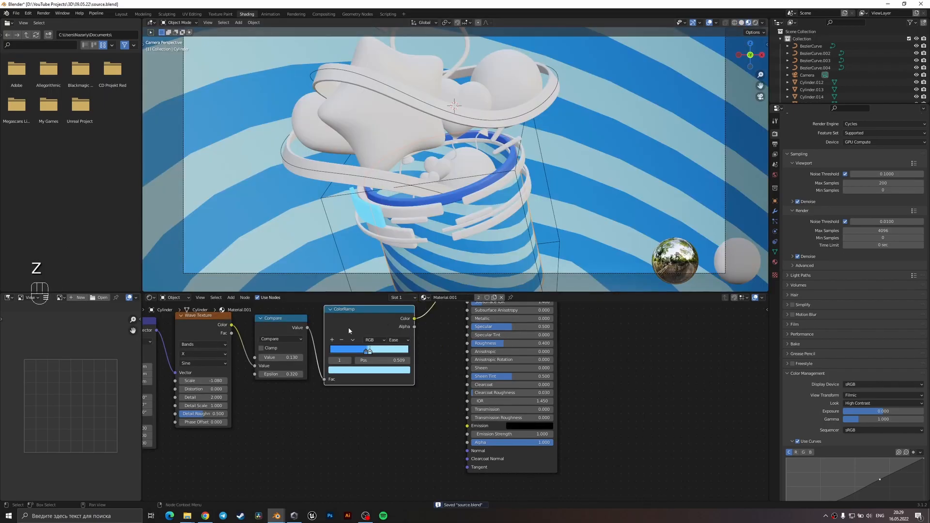
pyautogui.moveTo(345, 360); pyautogui.dragTo(510, 355, button='middle')
pyautogui.moveTo(276, 400); pyautogui.dragTo(354, 401)
pyautogui.scroll(-3, 570, 214)
pyautogui.click(584, 180)
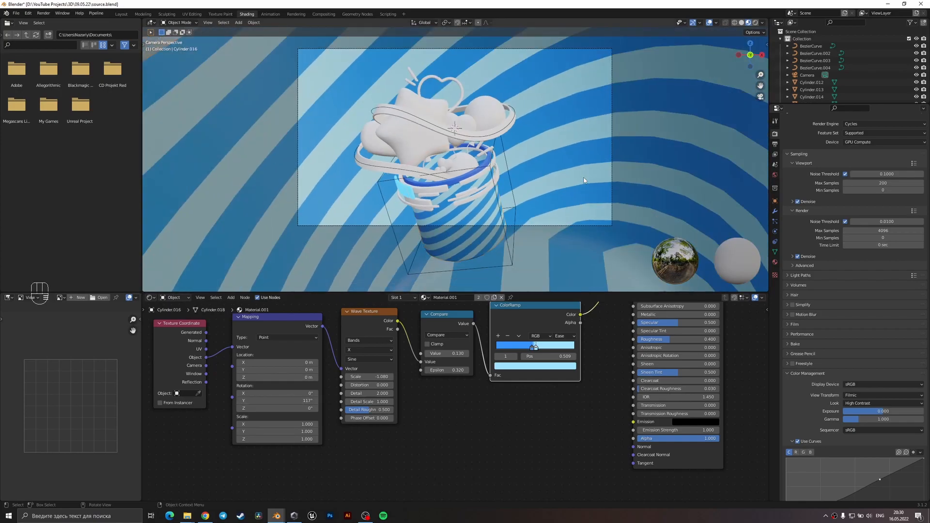
pyautogui.click(494, 297)
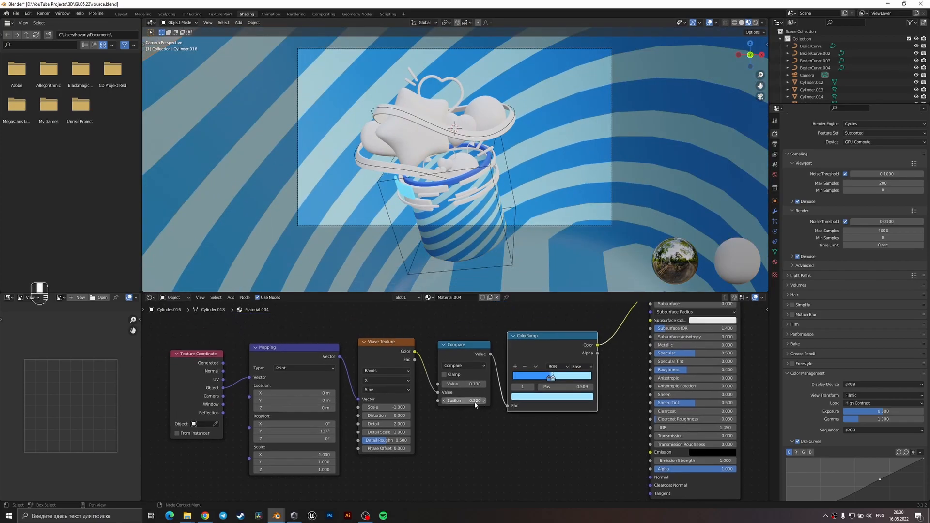
# Set the backdrop's Wave Texture scale to -1.68 and move the backdrop down along Z.
pyautogui.scroll(3, 380, 420)
pyautogui.moveTo(348, 410); pyautogui.dragTo(315, 410)
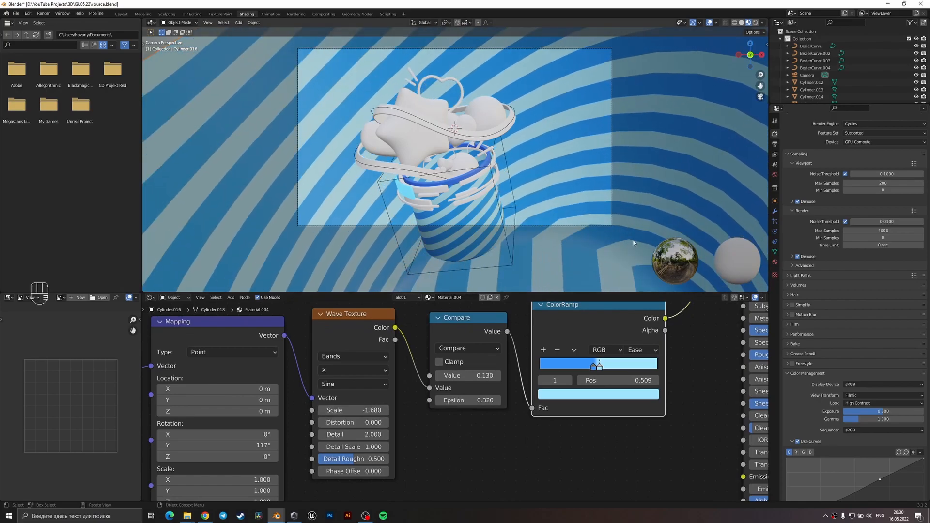
pyautogui.press('g')
pyautogui.press('z')
pyautogui.click(632, 262)
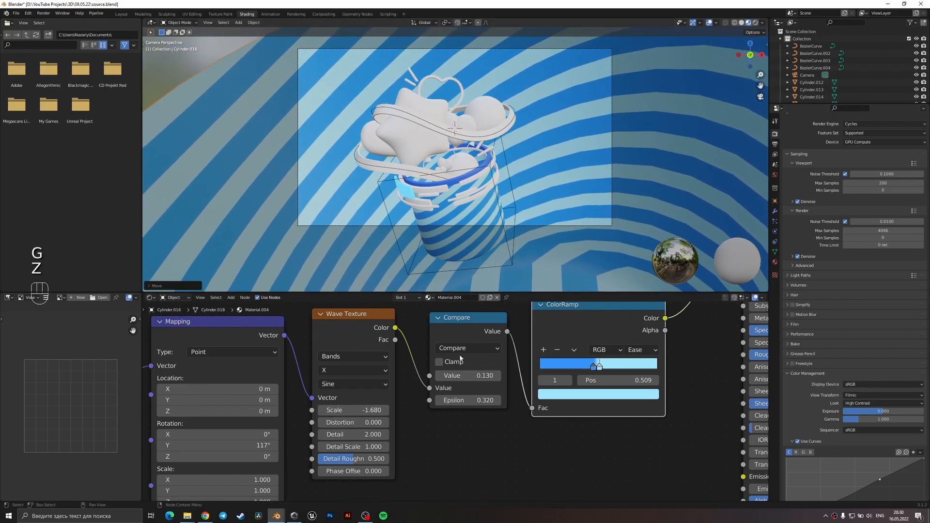
# Set the backdrop's Wave Texture scale to -2.18, lower the backdrop further along Z, and save the file.
pyautogui.moveTo(352, 410); pyautogui.dragTo(328, 410)
pyautogui.press('g')
pyautogui.press('z')
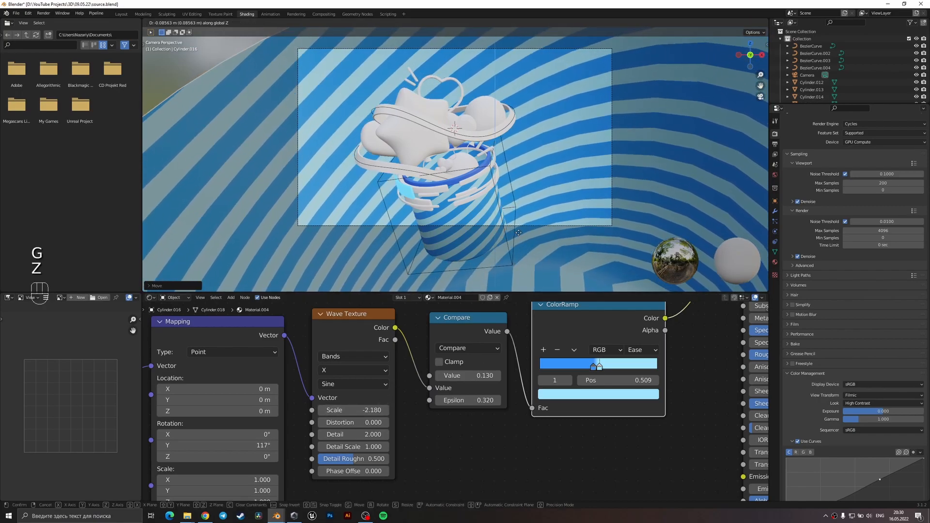
pyautogui.click(517, 233)
pyautogui.hotkey('ctrl', 's')
pyautogui.press('g')
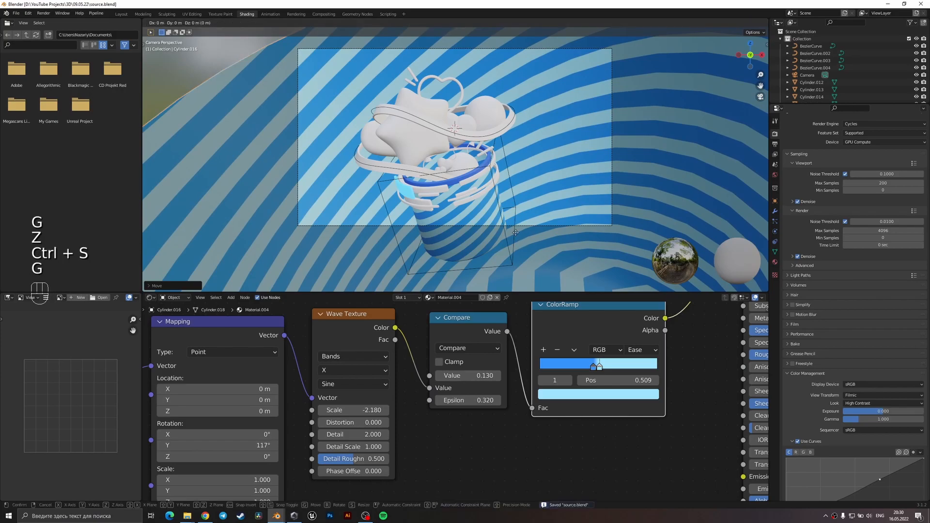
pyautogui.press('z')
pyautogui.click(516, 237)
pyautogui.scroll(-2, 517, 237)
pyautogui.hotkey('ctrl', 's')
# Change the base color of the bucket's upper rim ring to a lighter sky blue, and save the file.
pyautogui.click(510, 184)
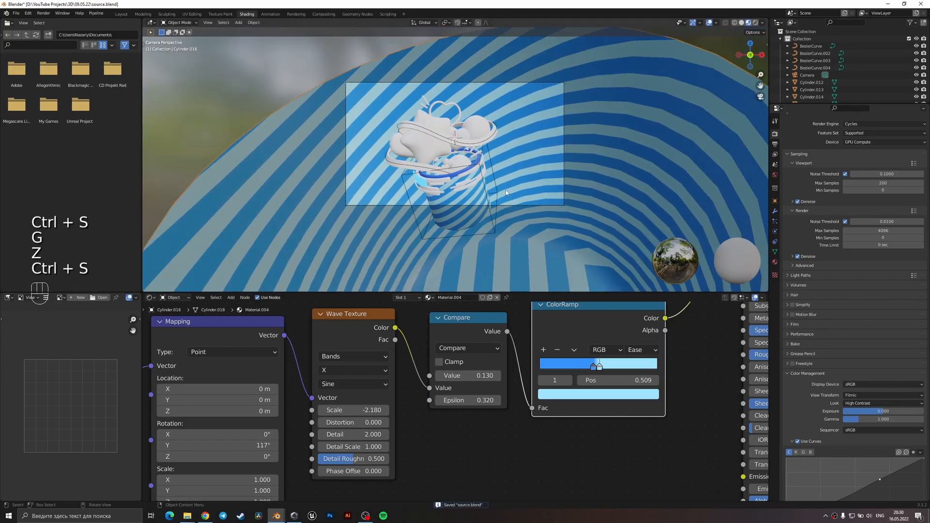
pyautogui.scroll(4, 480, 218)
pyautogui.click(458, 193)
pyautogui.click(459, 199)
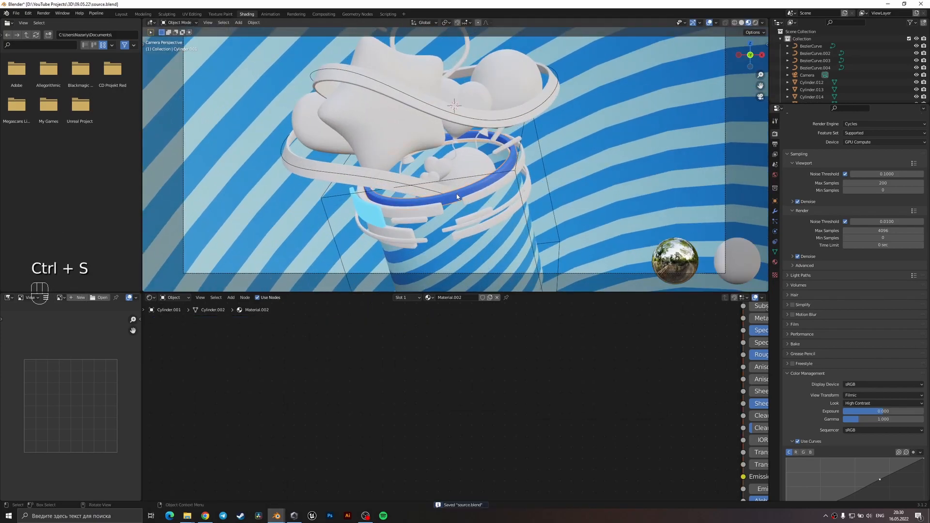
pyautogui.click(466, 215)
pyautogui.click(605, 347)
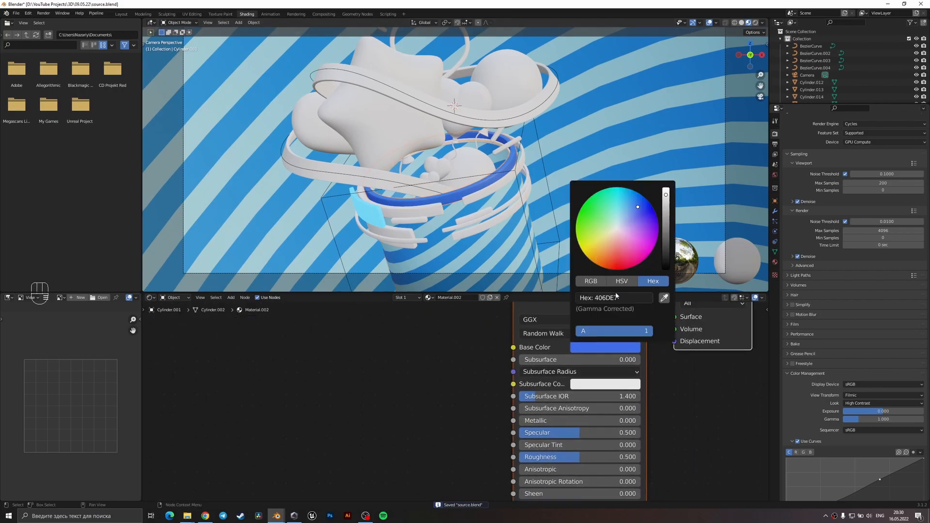
pyautogui.click(633, 203)
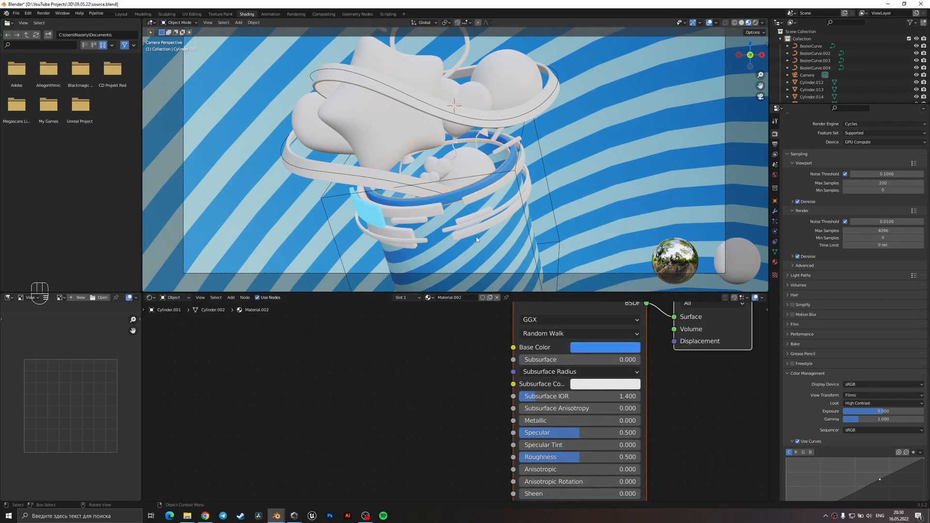
pyautogui.hotkey('ctrl', 's')
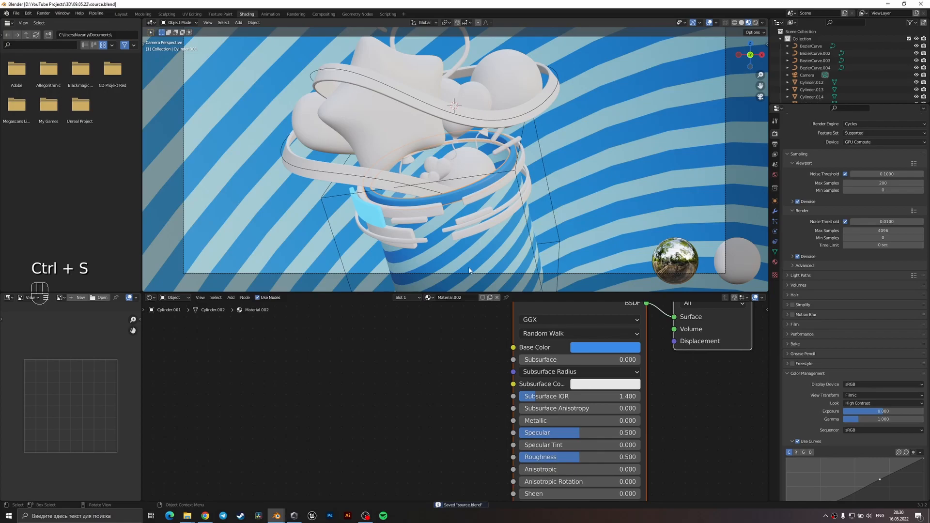
# Link the glowing band segment's material to the long thin ring segment at the bucket's right side, and save the file.
pyautogui.click(506, 205)
pyautogui.scroll(2, 506, 208)
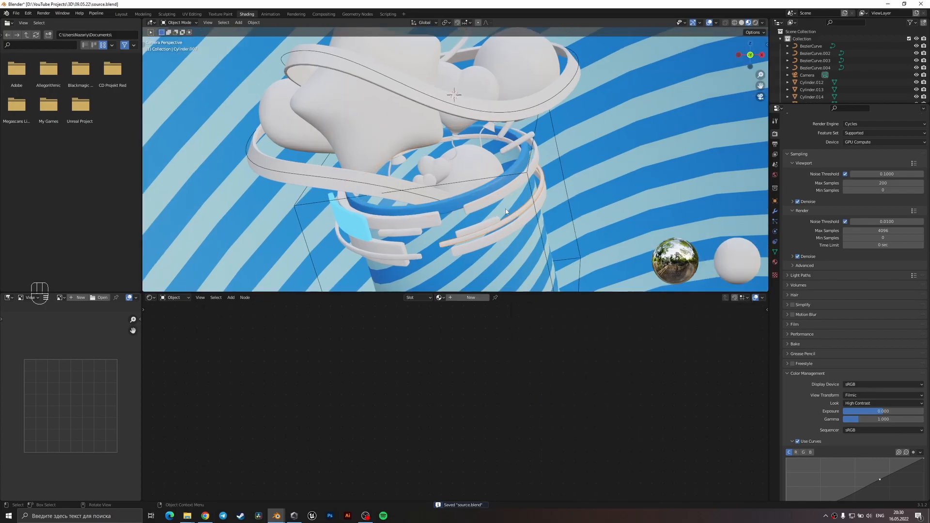
pyautogui.keyDown('shift'); pyautogui.click(358, 228); pyautogui.keyUp('shift')
pyautogui.hotkey('ctrl', 'l')
pyautogui.click(358, 229)
pyautogui.hotkey('ctrl', 's')
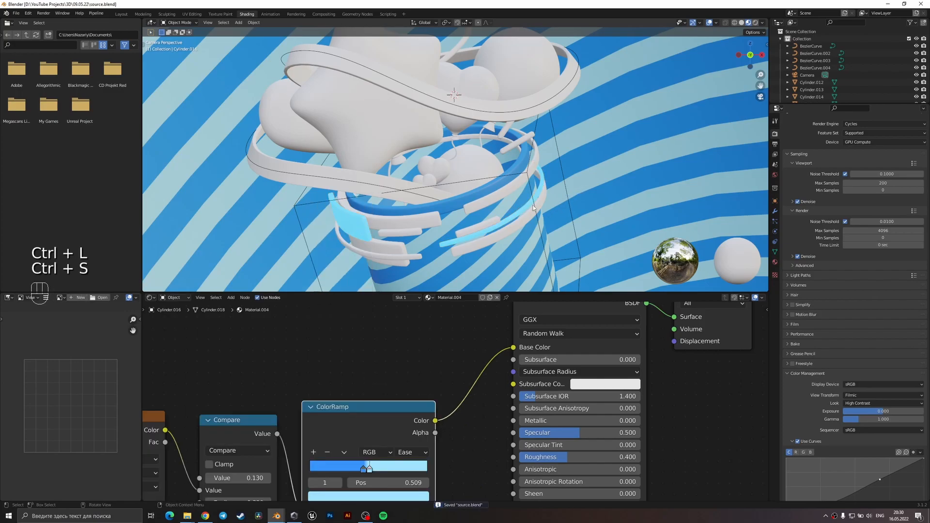
# Link the glowing blue material to the short thin strip beneath the front rim segment.
pyautogui.click(415, 233)
pyautogui.keyDown('shift'); pyautogui.click(457, 240); pyautogui.keyUp('shift')
pyautogui.hotkey('ctrl', 'l')
pyautogui.click(458, 241)
# Give the short thin strip beneath the front rim segment its own material copy in near-white EDF5FF, and save the file.
pyautogui.click(452, 250)
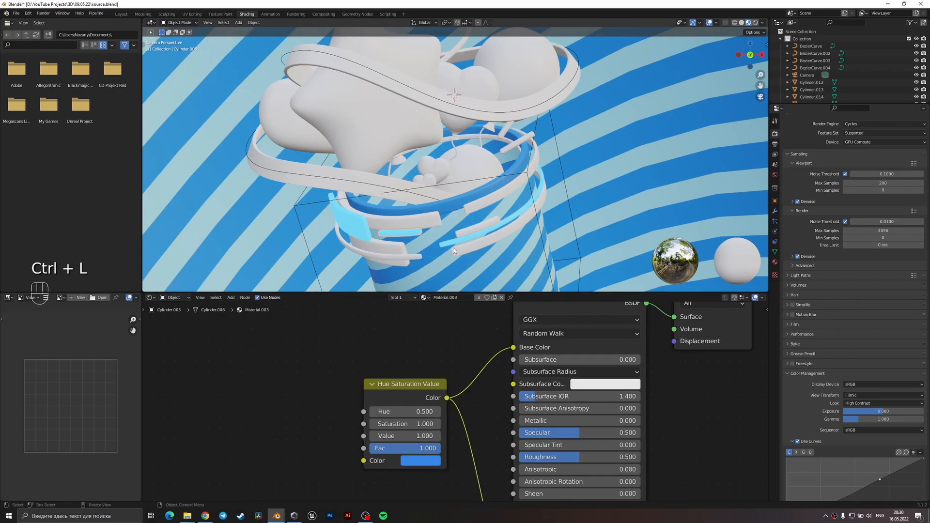
pyautogui.click(428, 459)
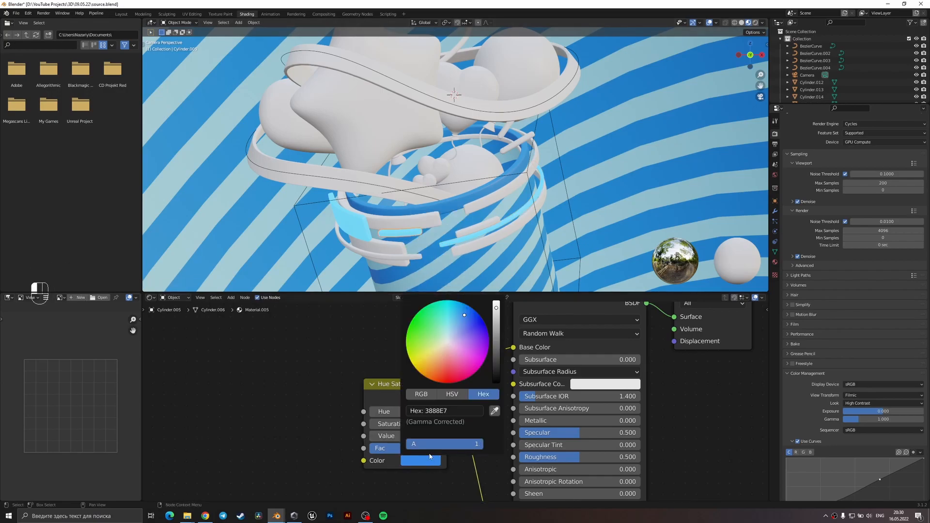
pyautogui.moveTo(497, 317); pyautogui.dragTo(496, 301)
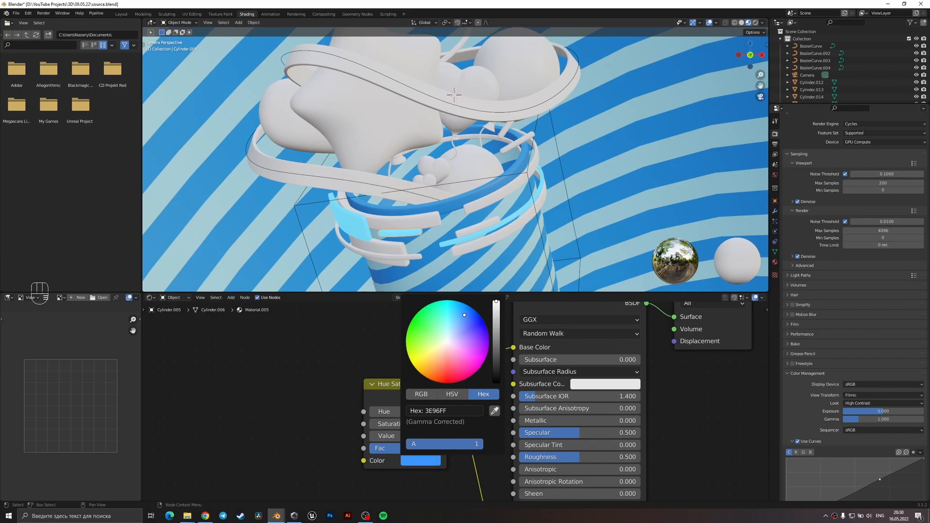
pyautogui.click(450, 340)
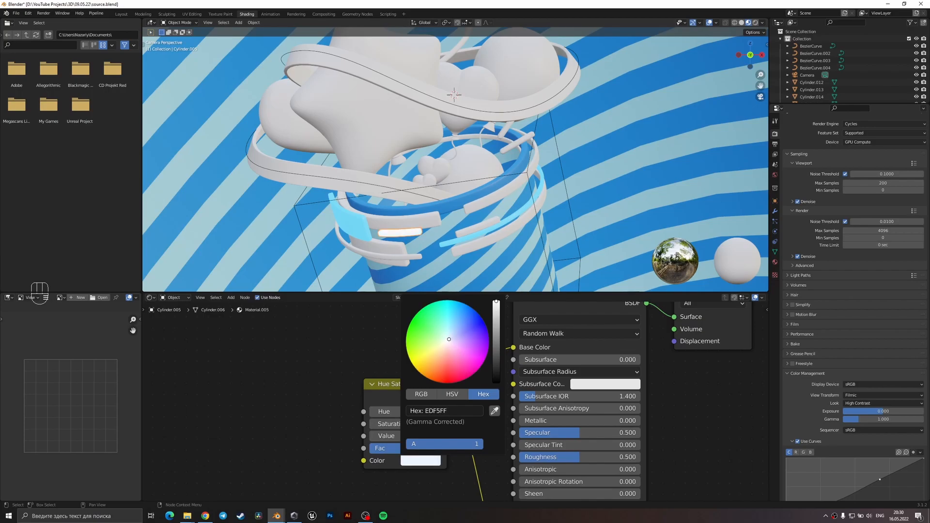
pyautogui.hotkey('ctrl', 's')
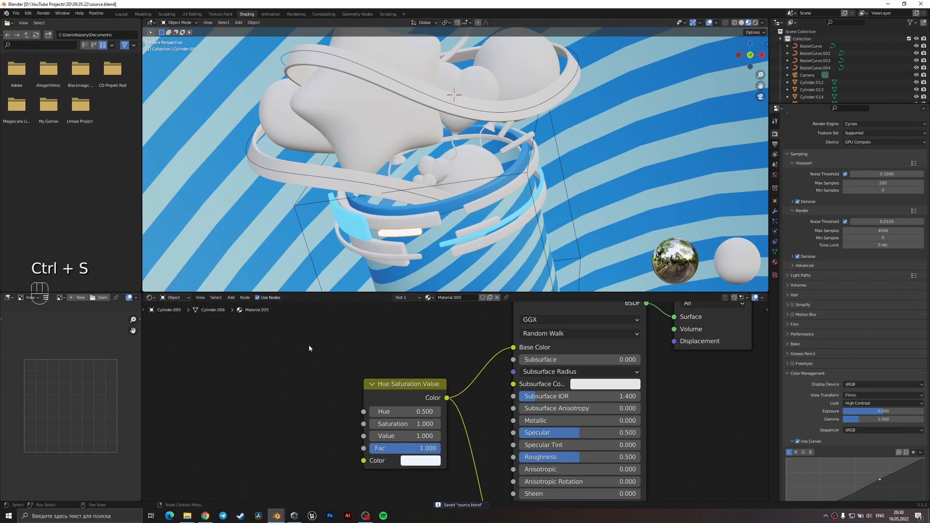
# Set the roughness of the bucket's upper rim ring material to 0.3, and save the file.
pyautogui.click(443, 207)
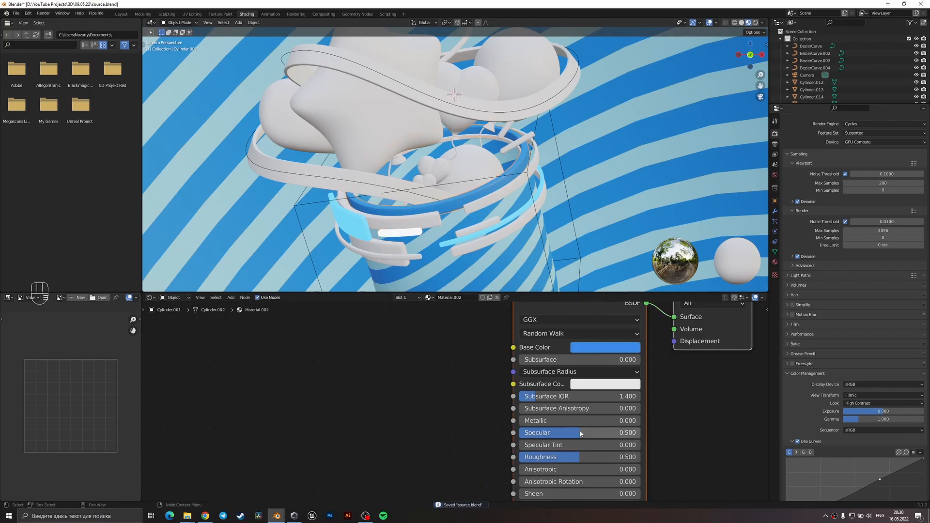
pyautogui.click(583, 458)
pyautogui.write('0.3')
pyautogui.press('Return')
pyautogui.hotkey('ctrl', 's')
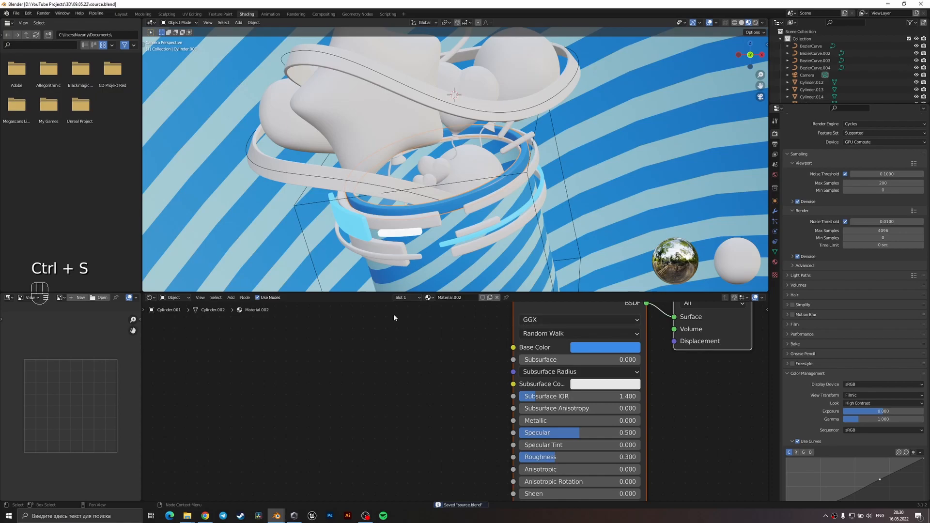
# Create a new material on the long thin ring segment at the lower front, and add a Gradient Texture with mapping nodes.
pyautogui.click(379, 252)
pyautogui.click(469, 298)
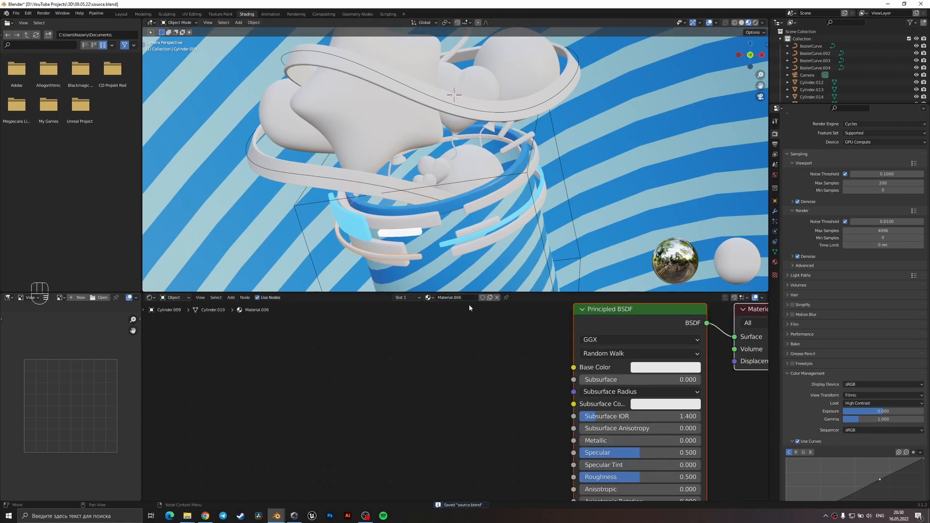
pyautogui.keyDown('shift'); pyautogui.moveTo(373, 363); pyautogui.dragTo(412, 382, button='middle'); pyautogui.keyUp('shift')
pyautogui.hotkey('shift', 'a')
pyautogui.write('gra')
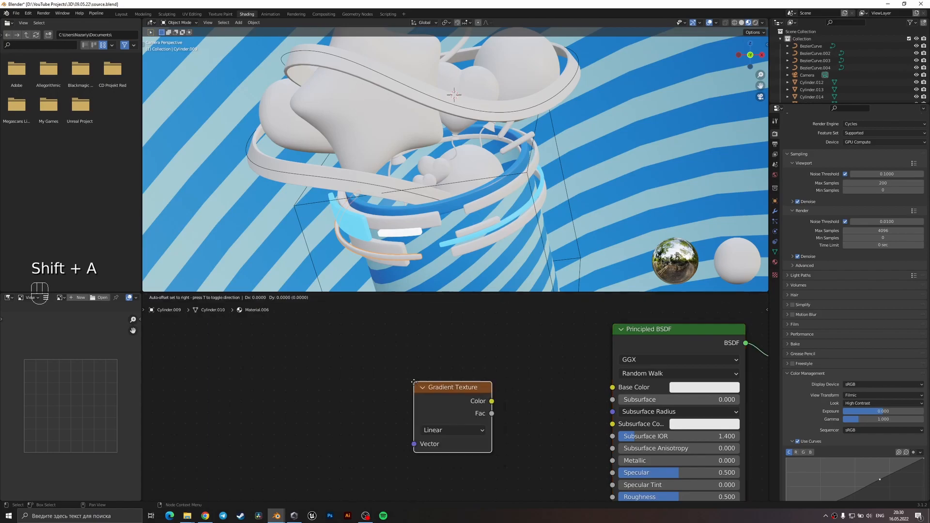
pyautogui.press('Return')
pyautogui.hotkey('ctrl', 't')
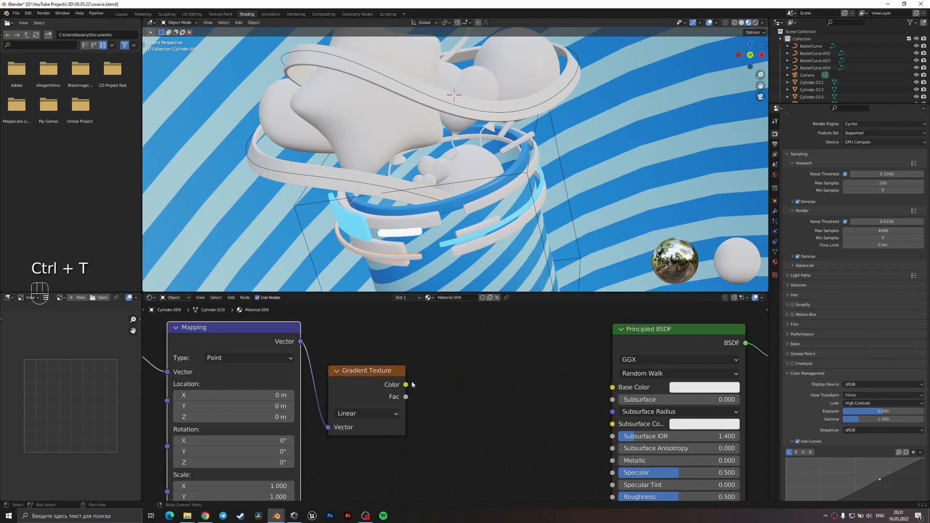
# Add a ColorRamp fed by the Gradient Texture's color and connect its color output to the Base Color.
pyautogui.hotkey('shift', 'a')
pyautogui.write('col')
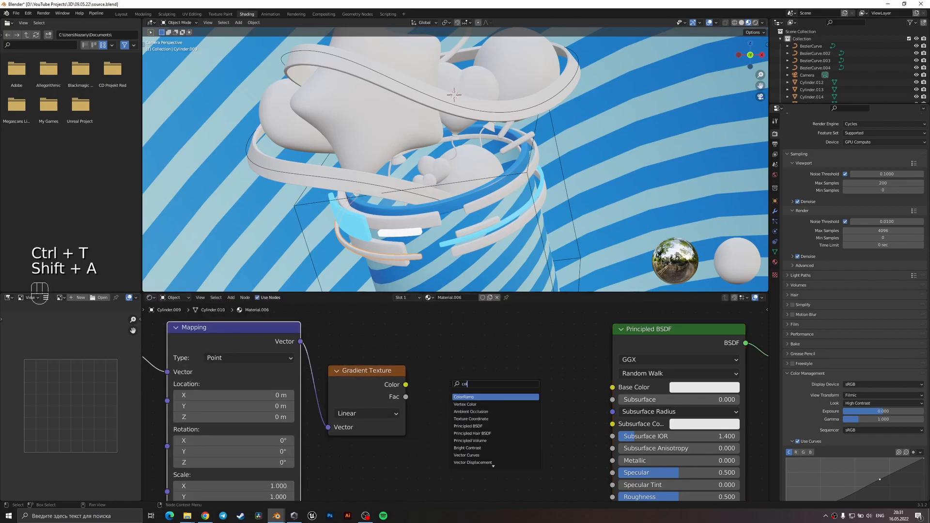
pyautogui.press('Return')
pyautogui.moveTo(406, 384); pyautogui.dragTo(425, 459)
pyautogui.moveTo(558, 369); pyautogui.dragTo(612, 387)
# Set the ColorRamp's first stop to white and its last stop to orange.
pyautogui.moveTo(449, 236); pyautogui.dragTo(504, 271, button='middle')
pyautogui.scroll(5, 479, 213)
pyautogui.moveTo(334, 430); pyautogui.dragTo(442, 429, button='middle')
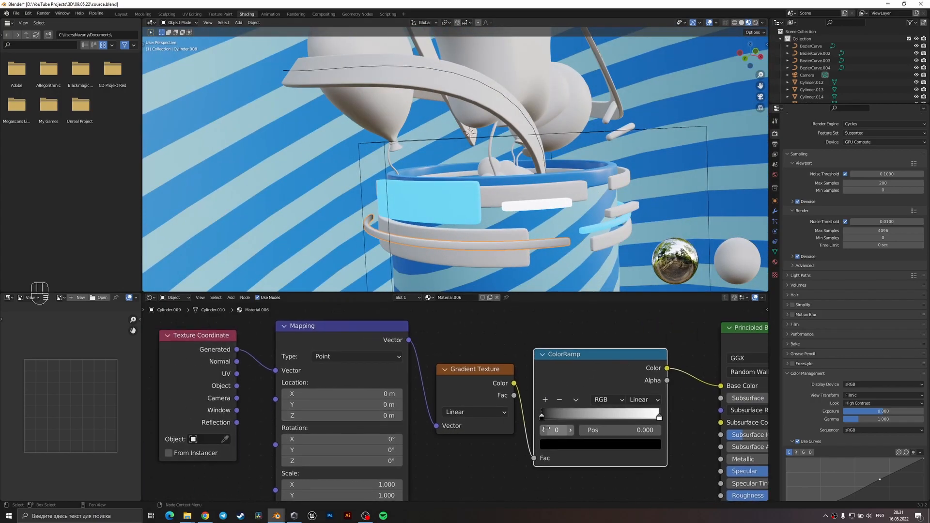
pyautogui.click(551, 444)
pyautogui.moveTo(634, 308); pyautogui.dragTo(635, 284)
pyautogui.moveTo(580, 338); pyautogui.dragTo(568, 355)
pyautogui.moveTo(542, 421)
pyautogui.mouseDown()
pyautogui.moveTo(653, 423)
pyautogui.moveTo(533, 419)
pyautogui.mouseUp()
pyautogui.moveTo(596, 418); pyautogui.dragTo(693, 414)
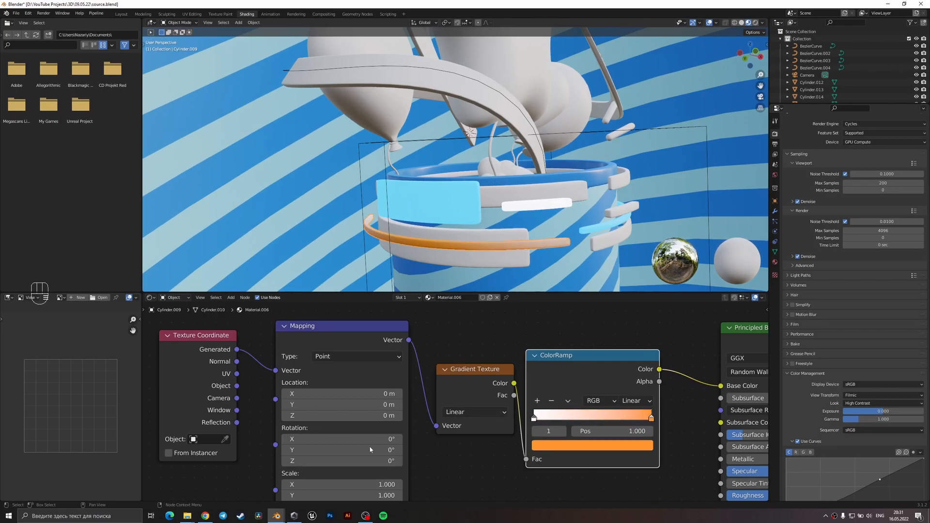
# Try Object coordinates for the gradient's mapping, and return it to Generated coordinates.
pyautogui.moveTo(235, 386); pyautogui.dragTo(276, 371)
pyautogui.moveTo(324, 225); pyautogui.dragTo(436, 271, button='middle')
pyautogui.moveTo(531, 422)
pyautogui.mouseDown()
pyautogui.moveTo(637, 421)
pyautogui.moveTo(523, 416)
pyautogui.mouseUp()
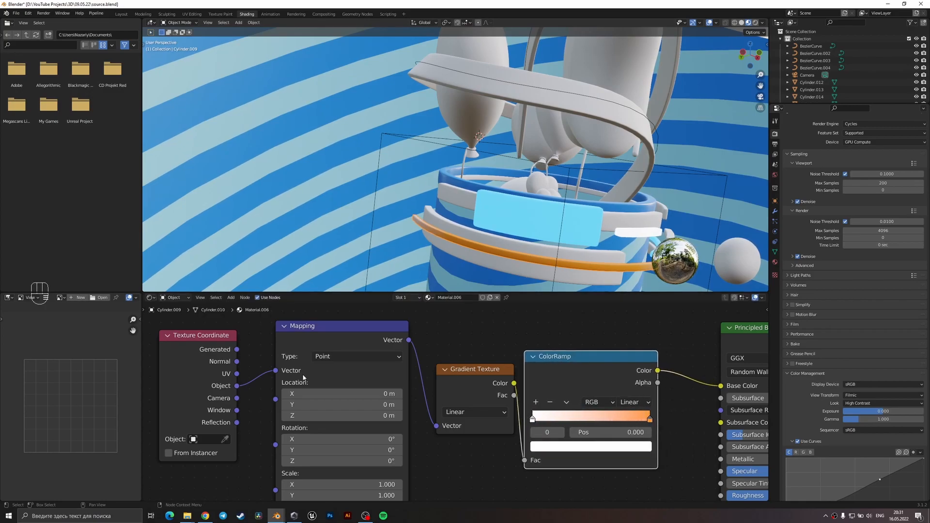
pyautogui.moveTo(237, 349); pyautogui.dragTo(275, 370)
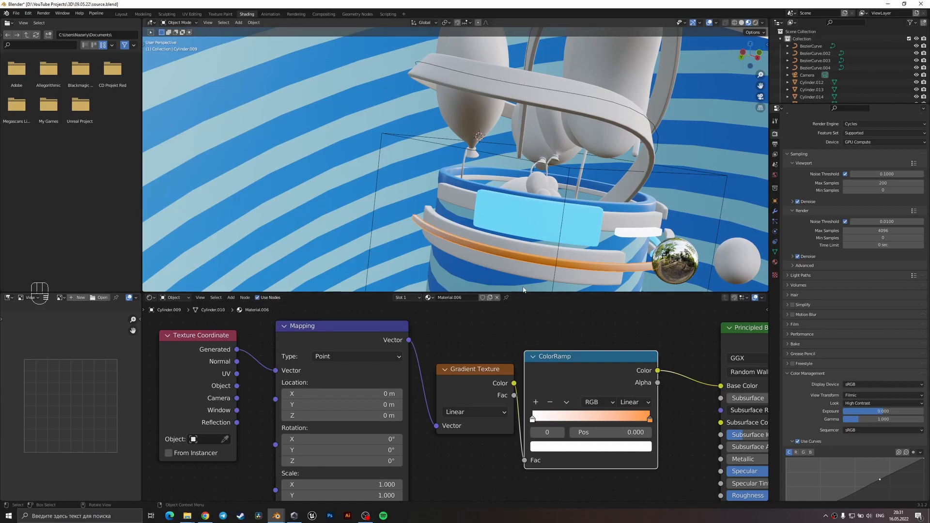
# Apply the scale of the long thin orange ring segment.
pyautogui.moveTo(531, 265); pyautogui.dragTo(487, 250, button='middle')
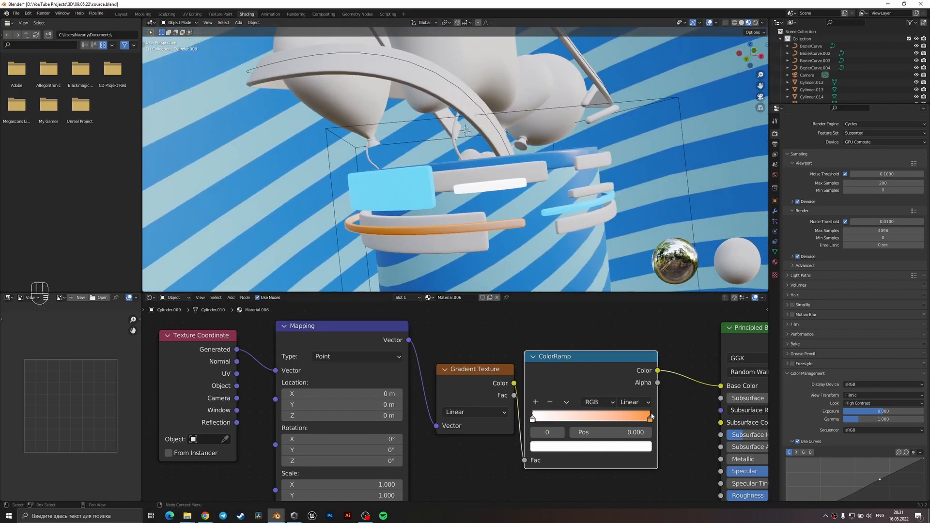
pyautogui.hotkey('ctrl', 'a')
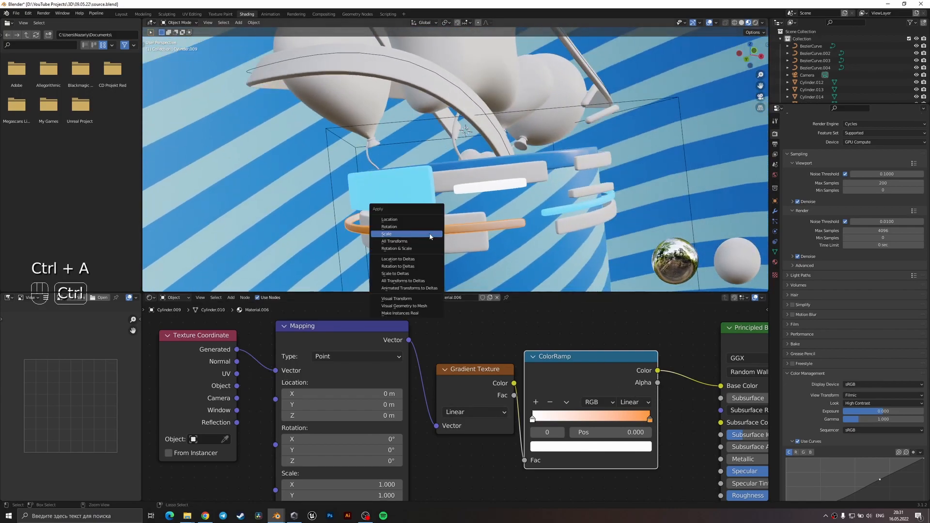
pyautogui.click(431, 237)
pyautogui.moveTo(474, 265); pyautogui.dragTo(530, 267, button='middle')
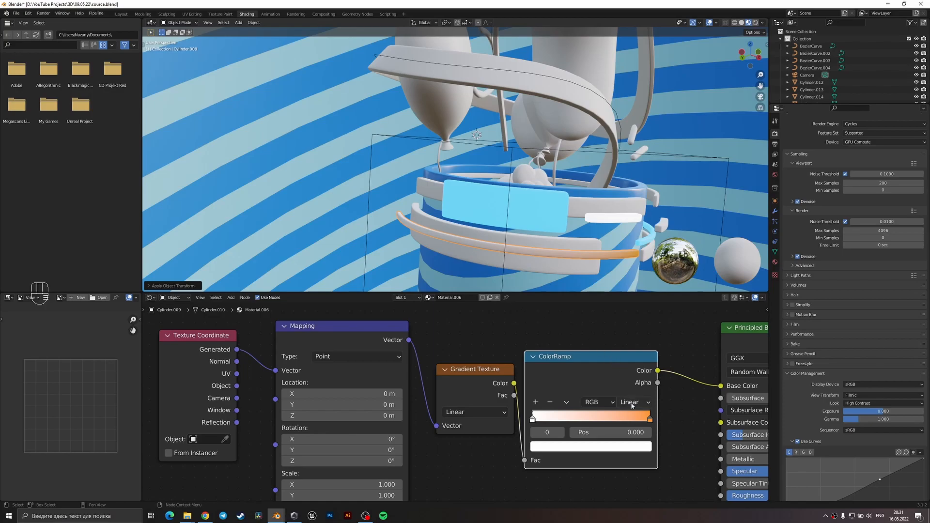
# Change the ColorRamp's last stop to a more yellowish golden orange.
pyautogui.click(650, 419)
pyautogui.click(639, 450)
pyautogui.moveTo(560, 364); pyautogui.dragTo(554, 360)
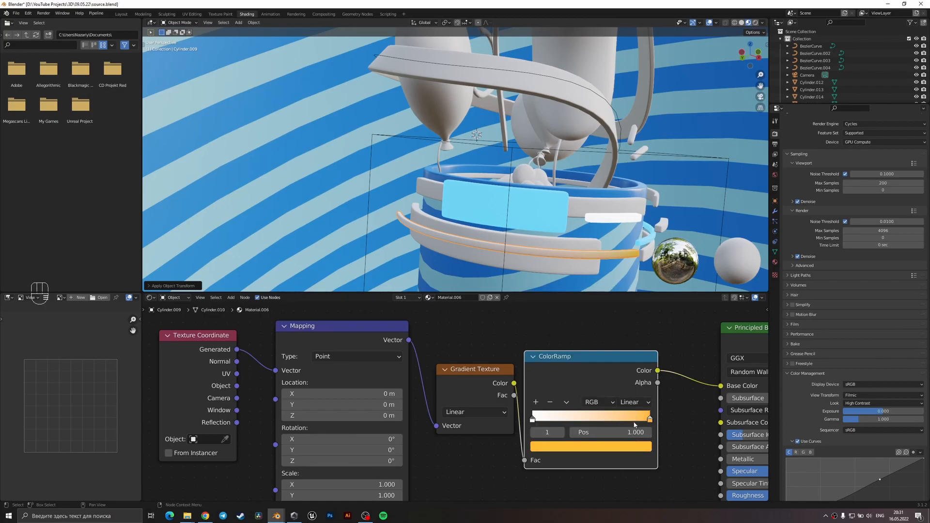
pyautogui.click(632, 448)
pyautogui.moveTo(558, 352); pyautogui.dragTo(559, 353)
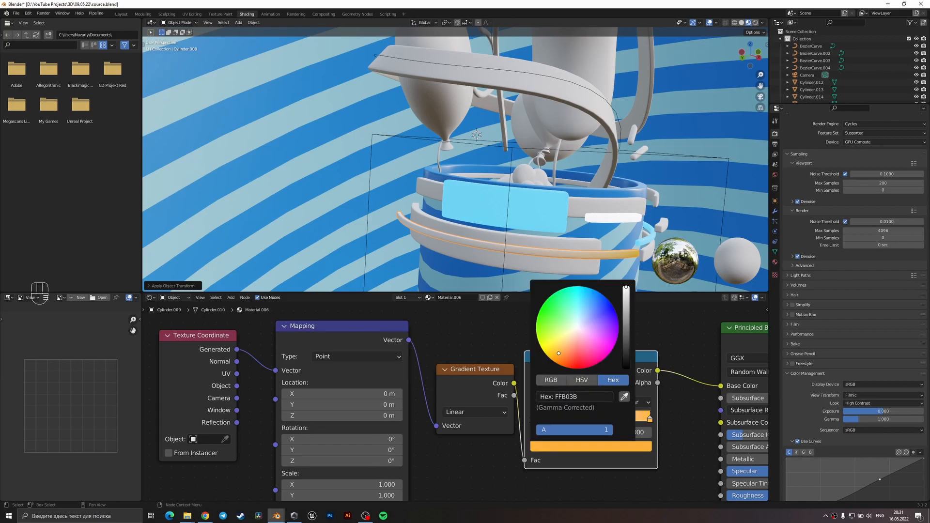
# Set the gradient mapping's X scale to 2.4, save the file, and return to the camera view.
pyautogui.moveTo(419, 451); pyautogui.dragTo(433, 434, button='middle')
pyautogui.moveTo(392, 466); pyautogui.dragTo(450, 466)
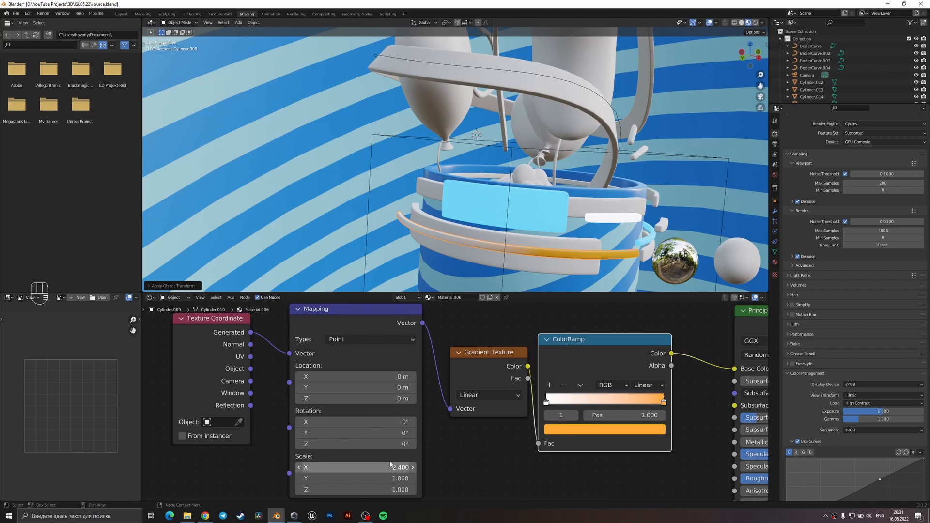
pyautogui.hotkey('ctrl', 's')
pyautogui.press('KP_0')
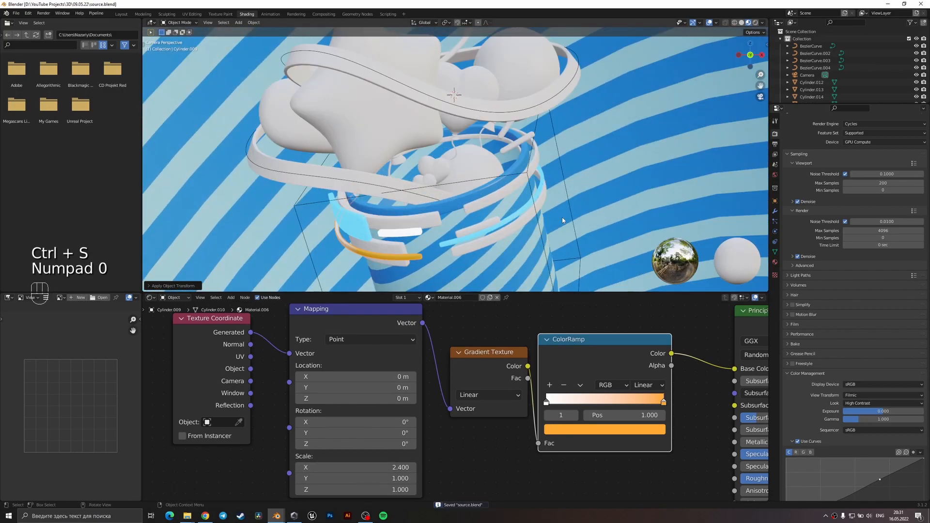
pyautogui.click(520, 251)
pyautogui.hotkey('ctrl', 's')
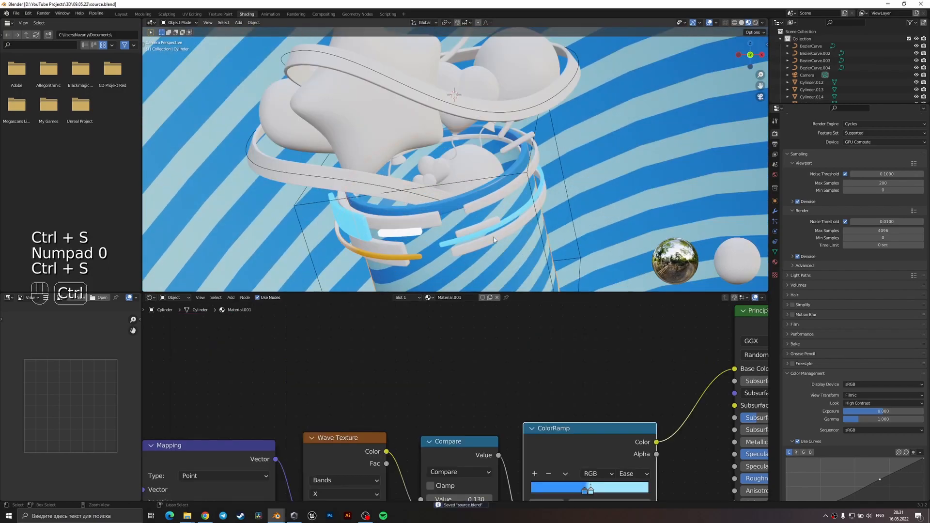
# Create a new material on the wide band segment behind the orange ring, with transmission 1 and roughness 0.2, and save the file.
pyautogui.click(405, 245)
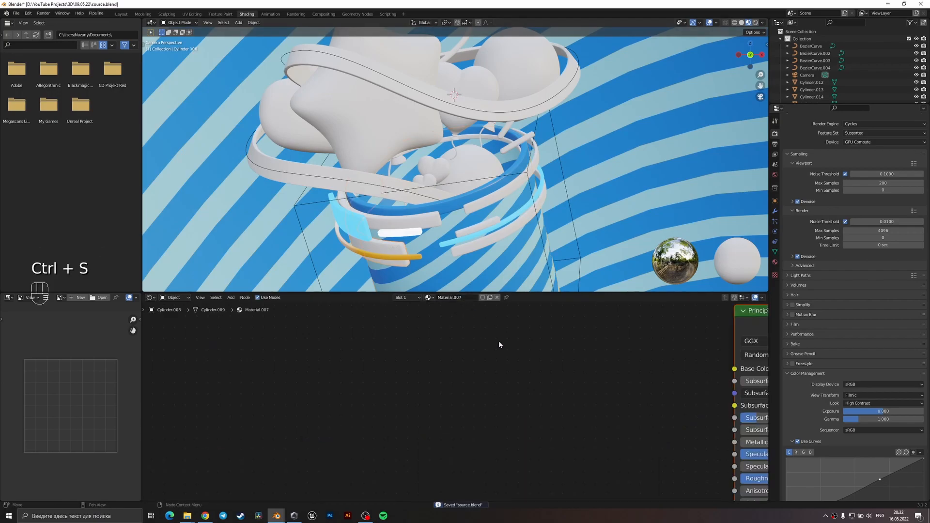
pyautogui.scroll(-2, 532, 436)
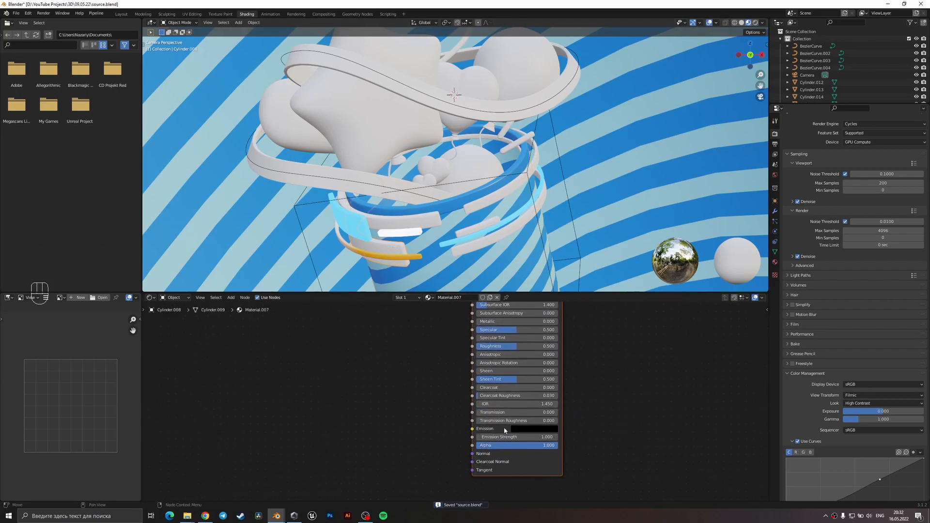
pyautogui.scroll(1, 504, 430)
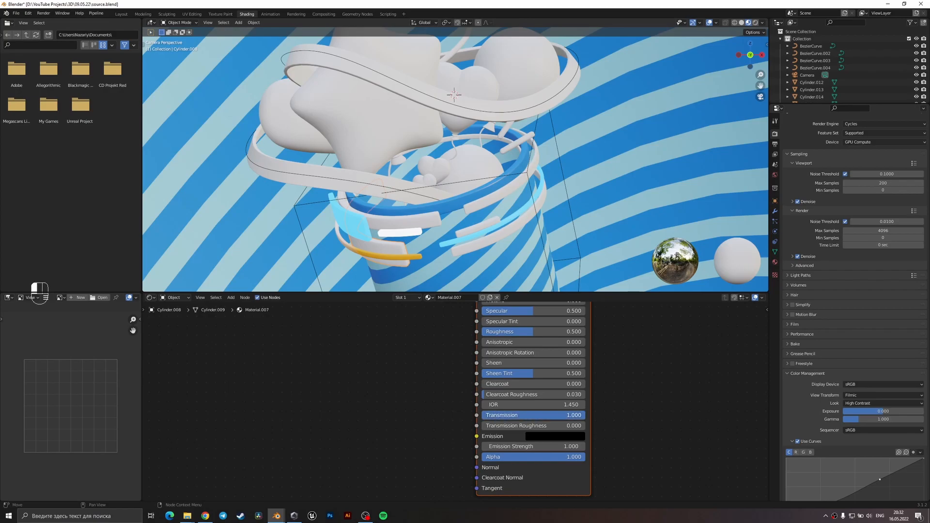
pyautogui.moveTo(521, 336); pyautogui.dragTo(504, 377, button='middle')
pyautogui.click(514, 371)
pyautogui.write('0.2')
pyautogui.press('Return')
pyautogui.hotkey('ctrl', 's')
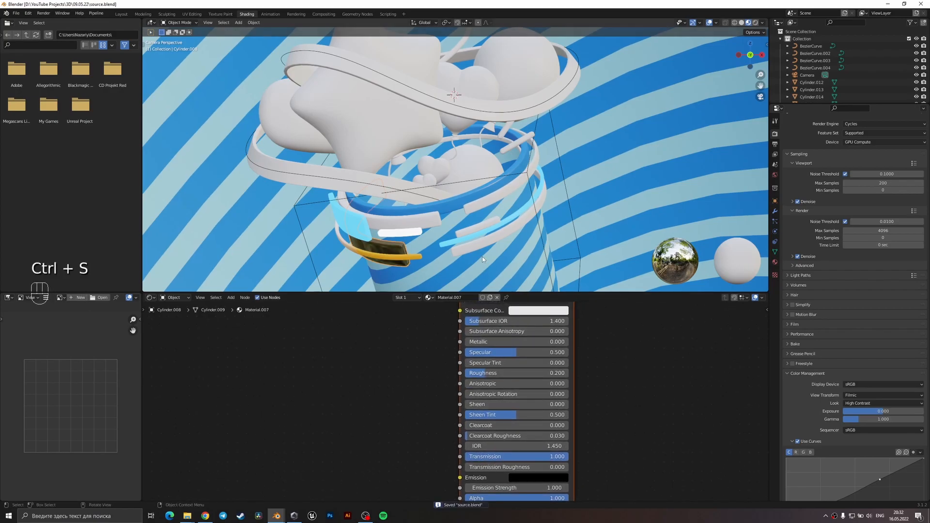
# Add a Hue Saturation Value node to the glass material and connect its color to the Base Color.
pyautogui.moveTo(447, 340); pyautogui.dragTo(442, 378, button='middle')
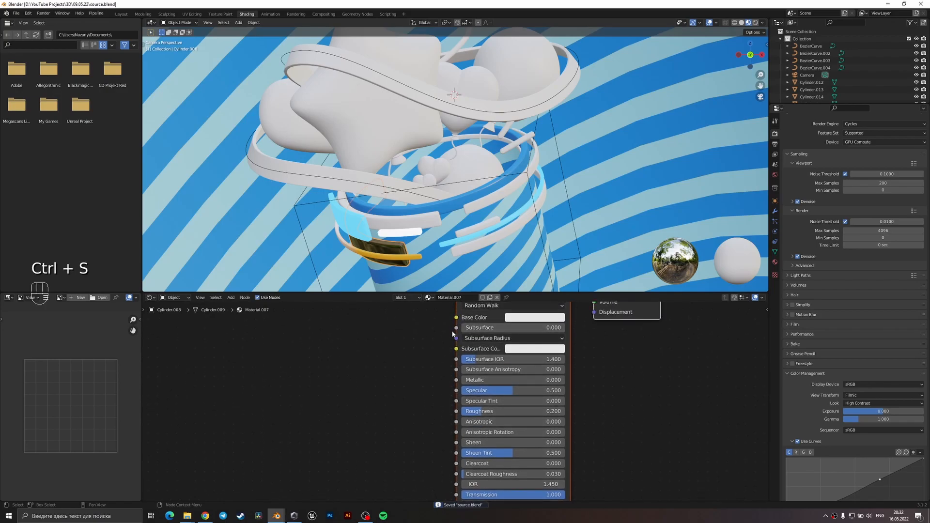
pyautogui.hotkey('shift', 'a')
pyautogui.click(388, 334)
pyautogui.write('hue')
pyautogui.press('Return')
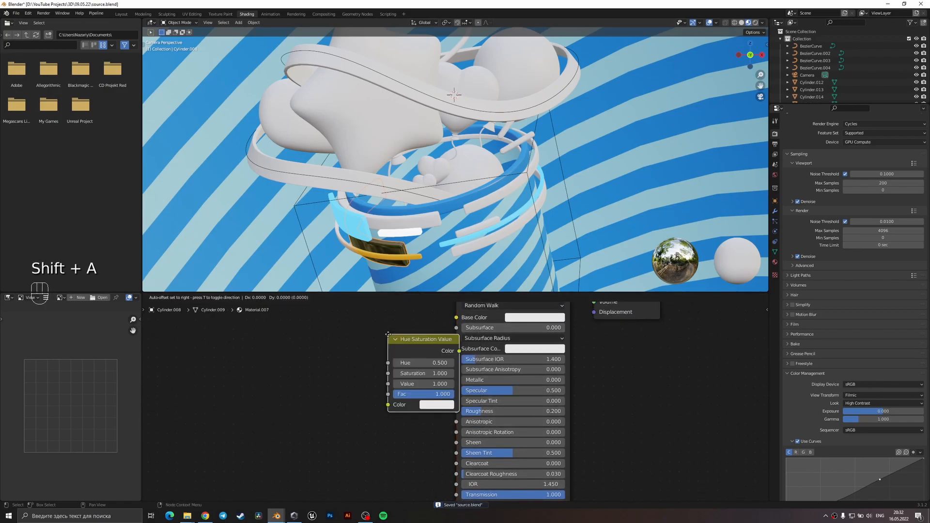
pyautogui.click(314, 324)
pyautogui.moveTo(385, 340); pyautogui.dragTo(456, 317)
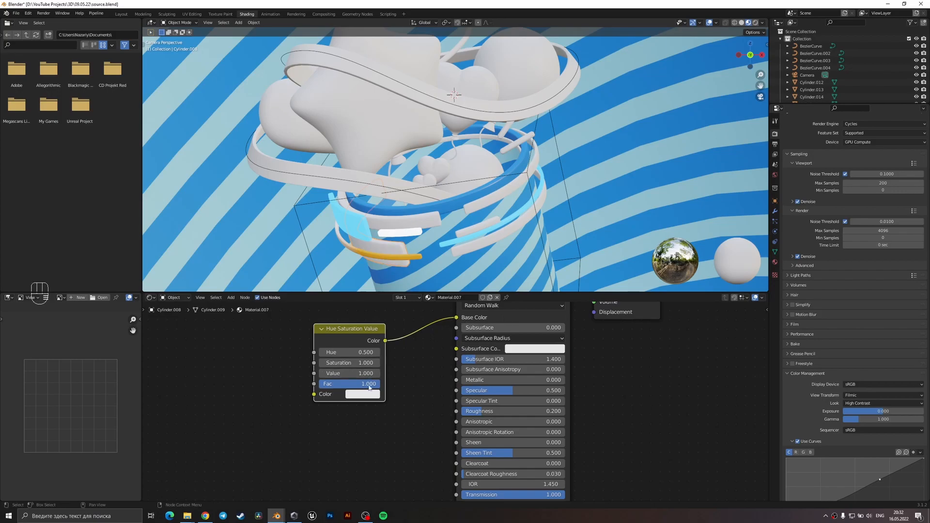
# Set the Hue Saturation Value node's color to pure white and its value to 1.3, and save the file.
pyautogui.click(363, 394)
pyautogui.click(352, 372)
pyautogui.write('3')
pyautogui.press('Return')
pyautogui.hotkey('ctrl', 's')
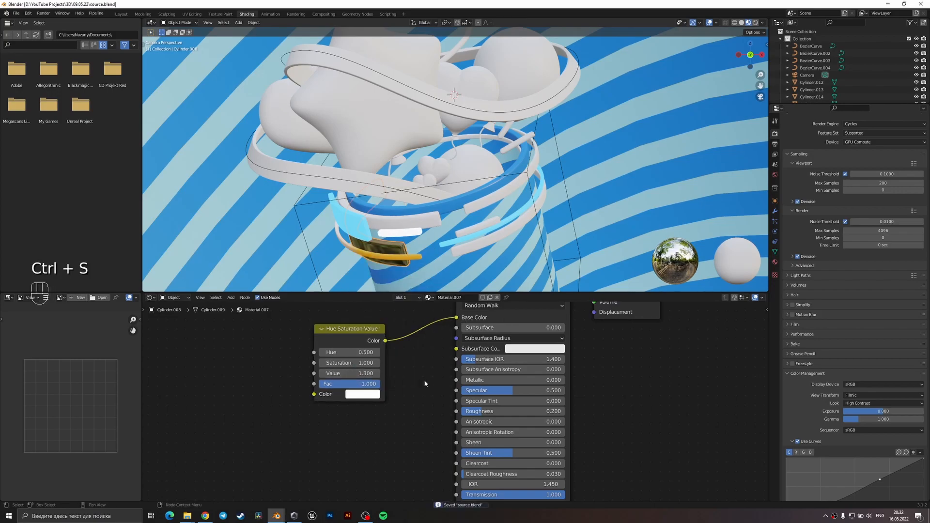
# Link the lower front band segment's glass material to the upper and lower wide band segments at the bucket's right side.
pyautogui.moveTo(464, 370); pyautogui.dragTo(450, 394, button='middle')
pyautogui.scroll(-1, 451, 395)
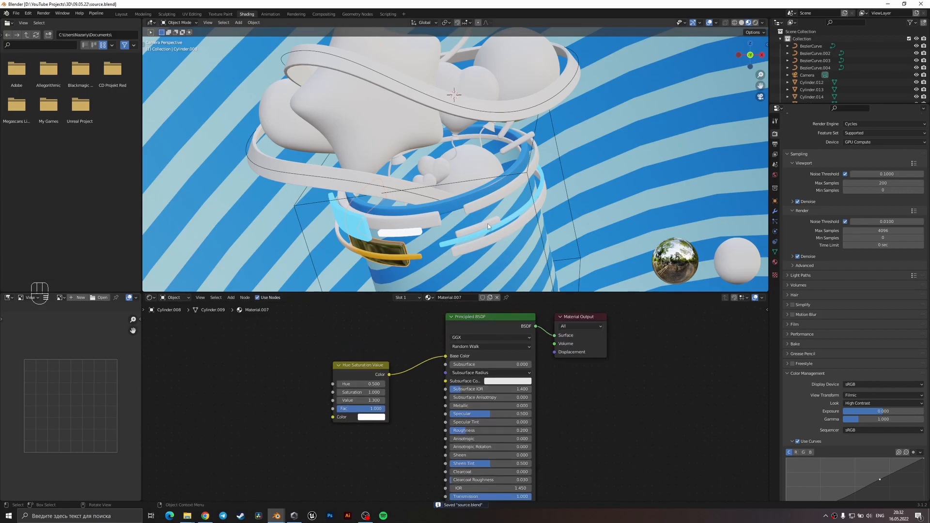
pyautogui.click(489, 203)
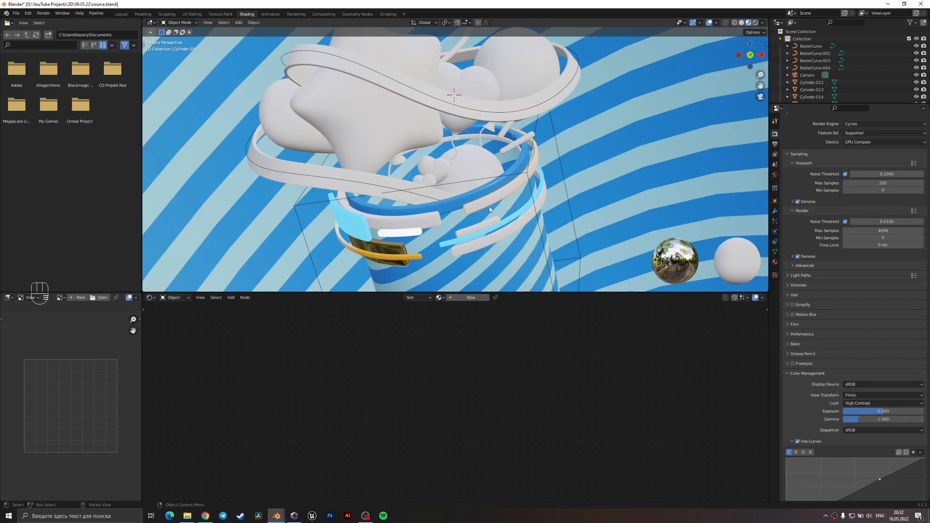
pyautogui.keyDown('shift'); pyautogui.click(489, 241); pyautogui.keyUp('shift')
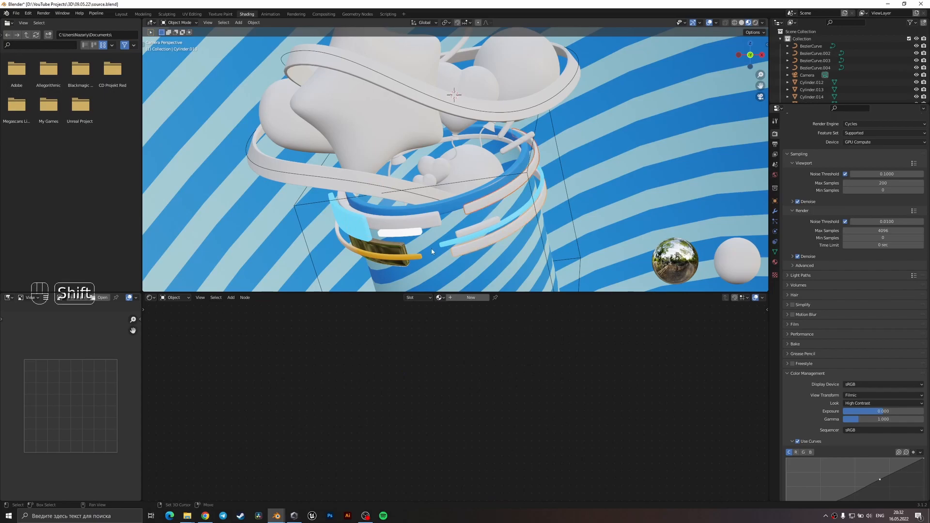
pyautogui.keyDown('shift'); pyautogui.click(400, 251); pyautogui.keyUp('shift')
pyautogui.hotkey('ctrl', 'l')
pyautogui.click(408, 251)
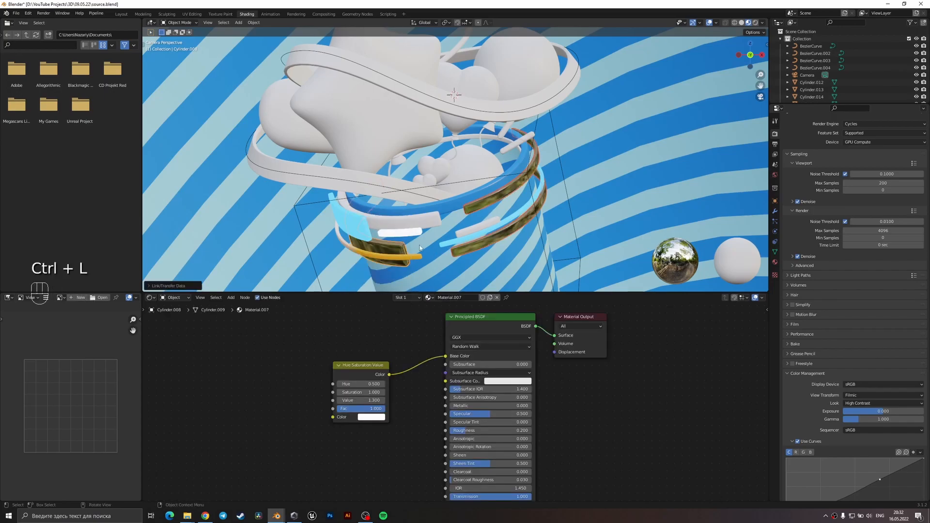
# Link the lower front ring's orange gradient material to the short band segment at the bucket's right side.
pyautogui.click(482, 225)
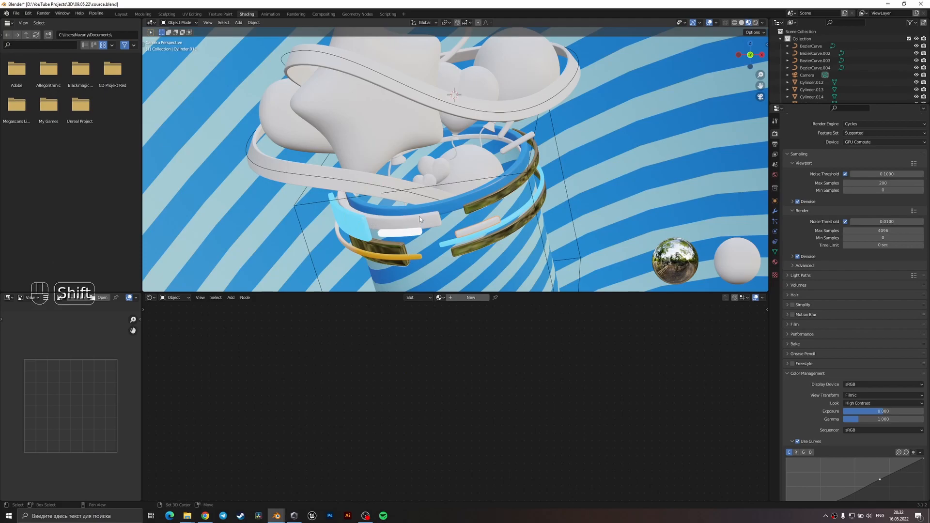
pyautogui.keyDown('shift'); pyautogui.click(413, 257); pyautogui.keyUp('shift')
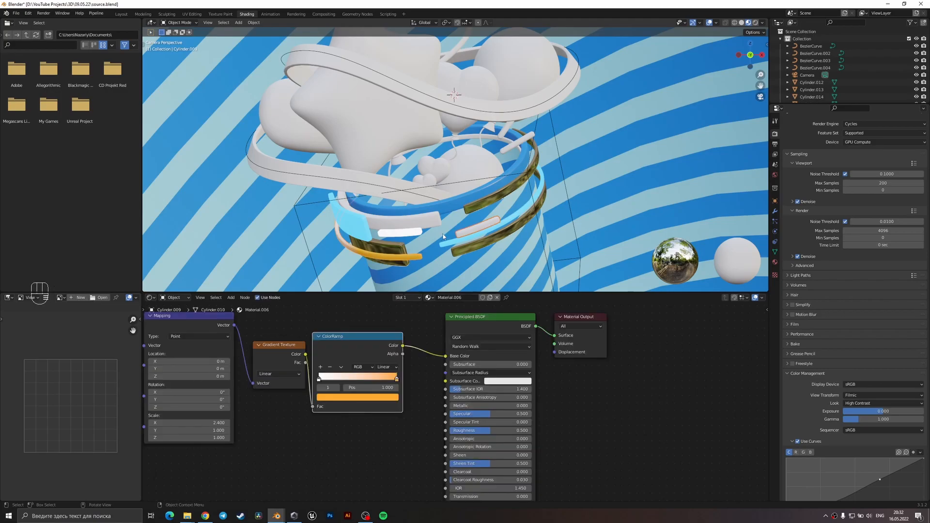
pyautogui.hotkey('ctrl', 'l')
pyautogui.click(427, 245)
pyautogui.click(523, 218)
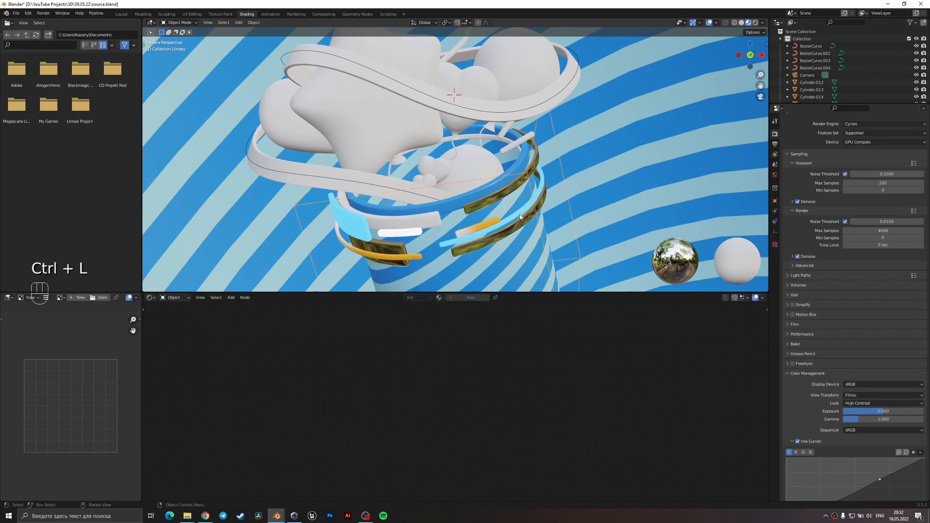
# Link the bucket rim's plain blue material to the short band segment at the bucket's right side.
pyautogui.click(491, 220)
pyautogui.keyDown('shift'); pyautogui.click(455, 207); pyautogui.keyUp('shift')
pyautogui.hotkey('ctrl', 'l')
pyautogui.click(454, 205)
pyautogui.click(588, 184)
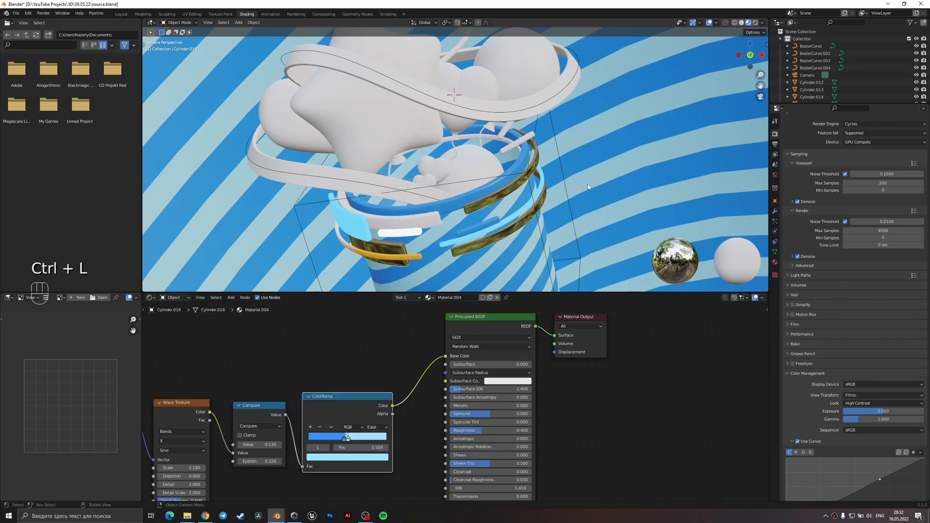
# Move the short blue band segment slightly along its local Z axis and save the file.
pyautogui.click(490, 224)
pyautogui.press('g')
pyautogui.press('z')
pyautogui.press('z')
pyautogui.click(563, 213)
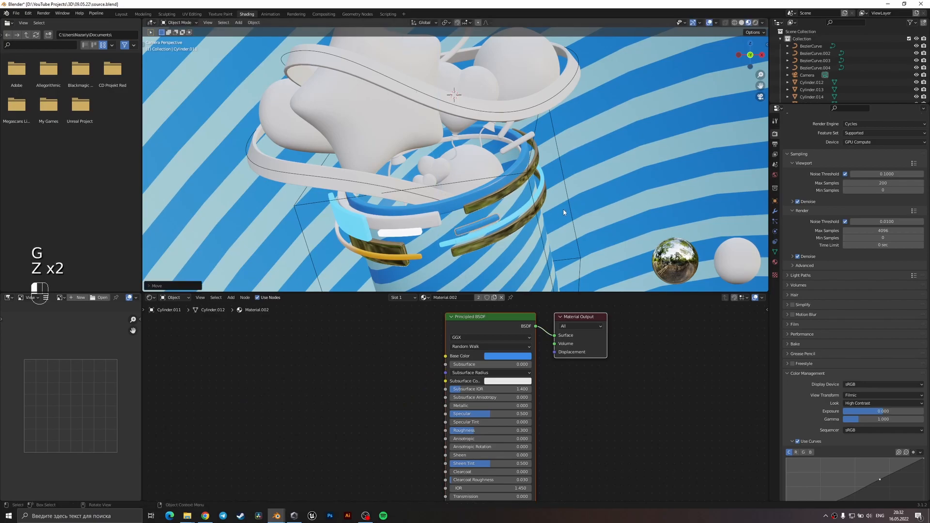
pyautogui.click(563, 212)
pyautogui.hotkey('ctrl', 's')
# Create a new material on the wide upper front band segment with metallic 1 and roughness about 0.236, and save the file.
pyautogui.click(432, 219)
pyautogui.click(467, 298)
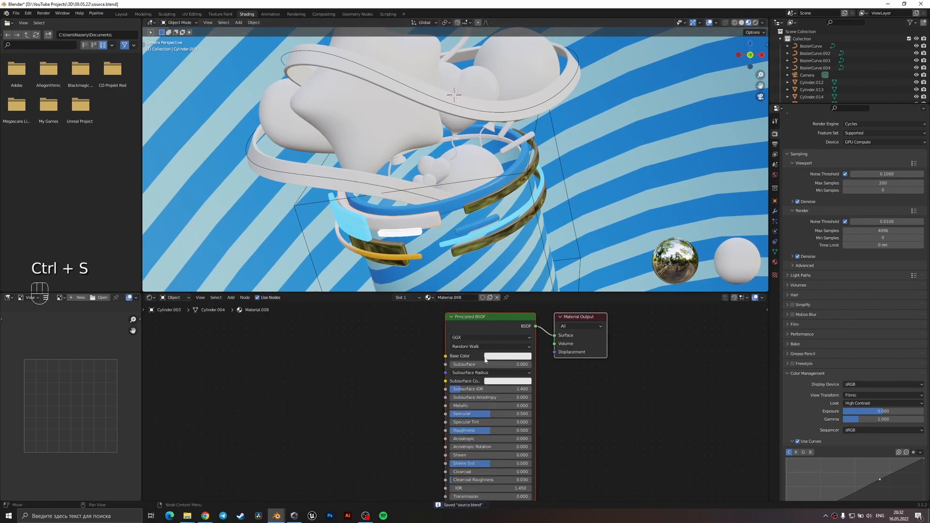
pyautogui.moveTo(490, 406); pyautogui.dragTo(532, 409)
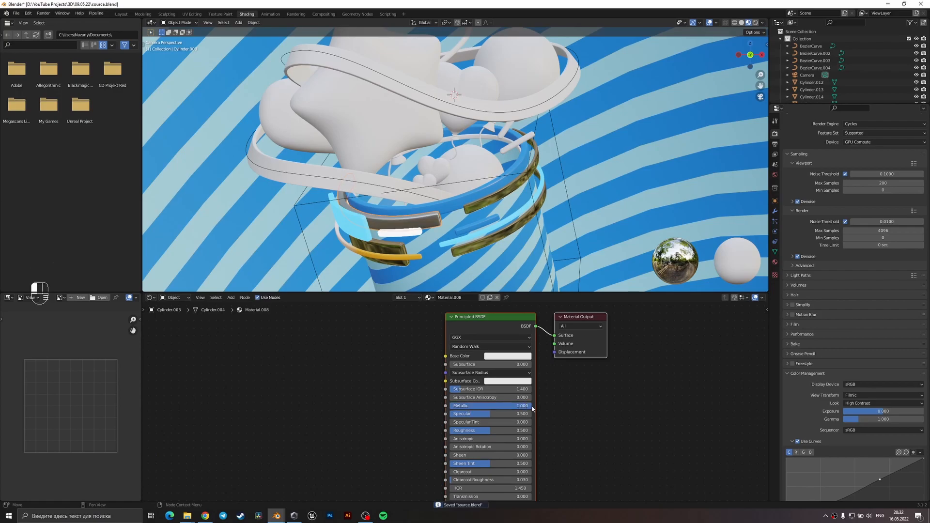
pyautogui.scroll(1, 538, 393)
pyautogui.click(516, 348)
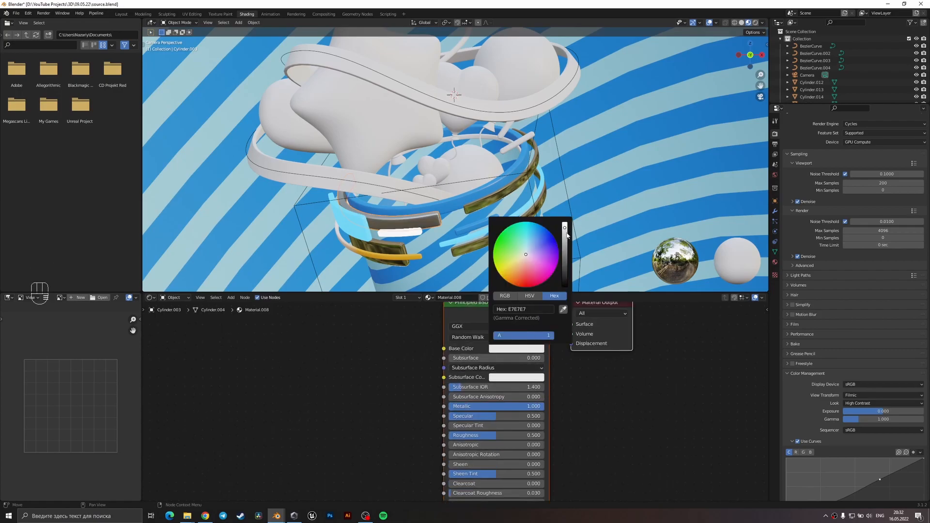
pyautogui.moveTo(502, 439); pyautogui.dragTo(487, 439)
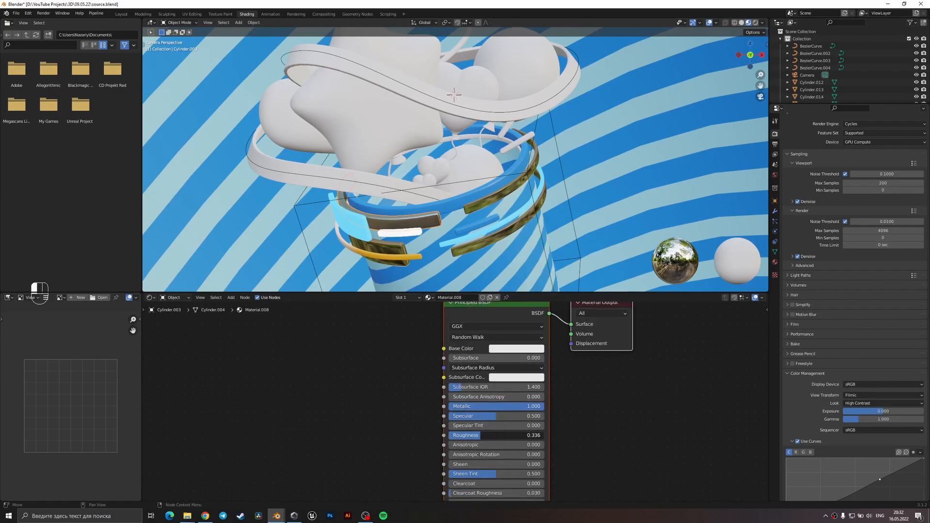
pyautogui.hotkey('ctrl', 's')
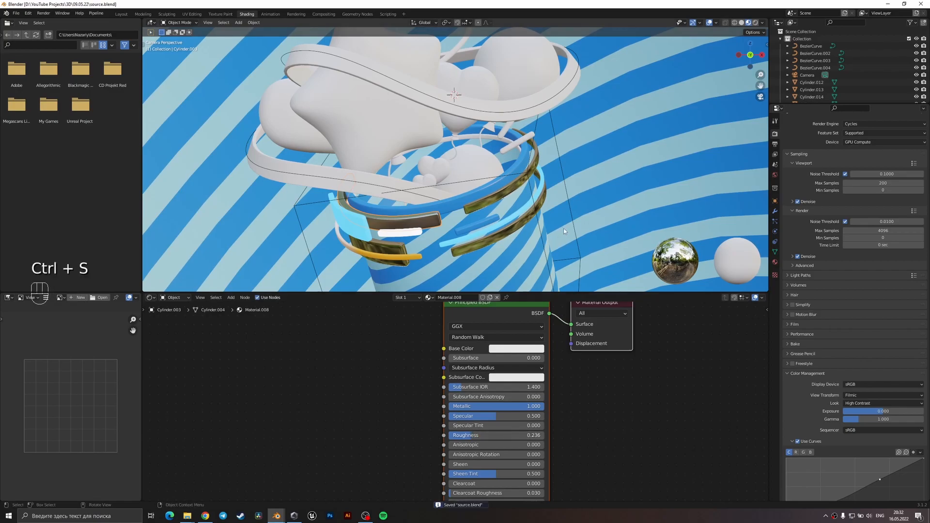
# Link the wide band segment's glass material to the long ribbon spiralling around the balloons.
pyautogui.click(455, 222)
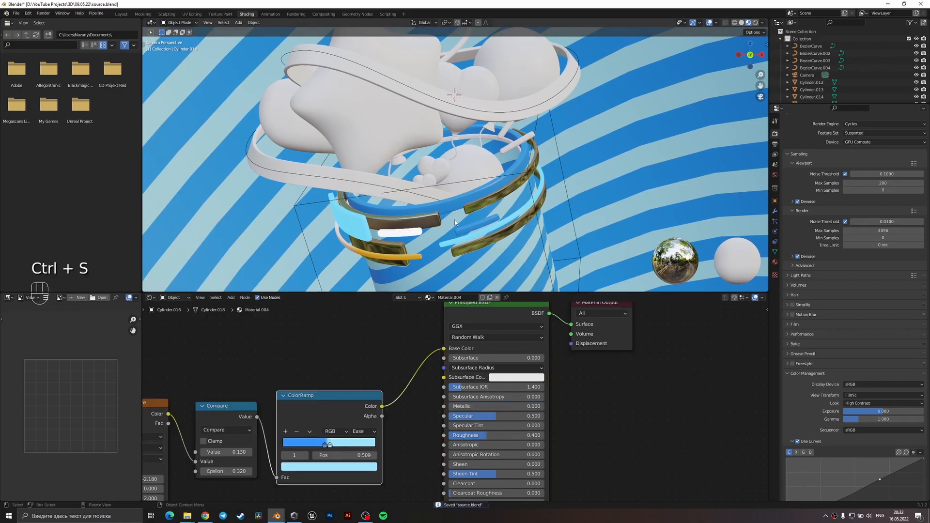
pyautogui.click(467, 110)
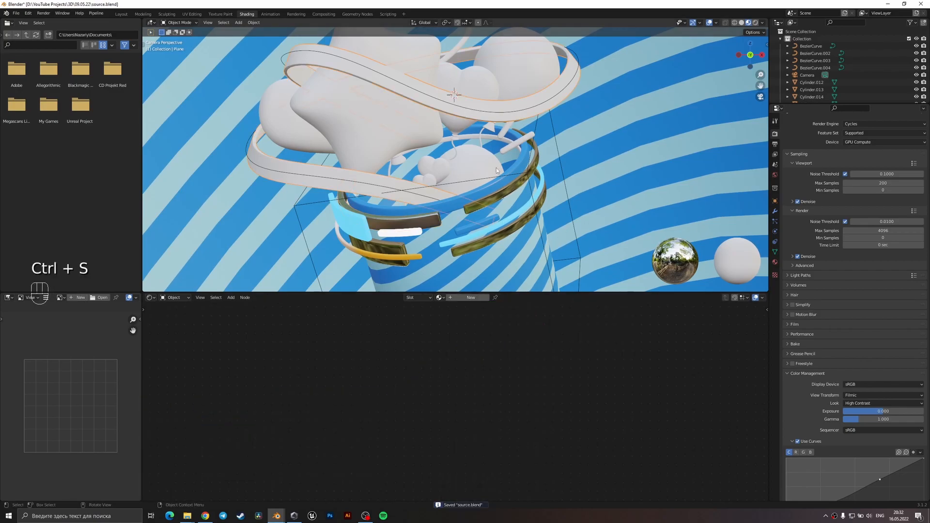
pyautogui.keyDown('shift'); pyautogui.click(486, 238); pyautogui.keyUp('shift')
pyautogui.hotkey('ctrl', 'l')
pyautogui.click(486, 238)
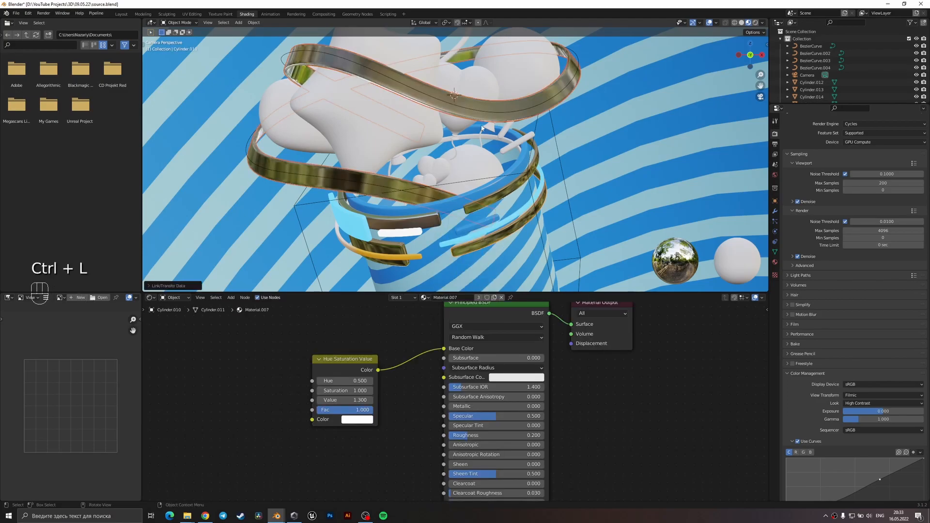
# Link the wide band segment's glass material to the heart balloon behind the ribbon, and save the file.
pyautogui.click(486, 130)
pyautogui.keyDown('shift'); pyautogui.click(485, 247); pyautogui.keyUp('shift')
pyautogui.hotkey('ctrl', 'l')
pyautogui.click(485, 247)
pyautogui.hotkey('ctrl', 's')
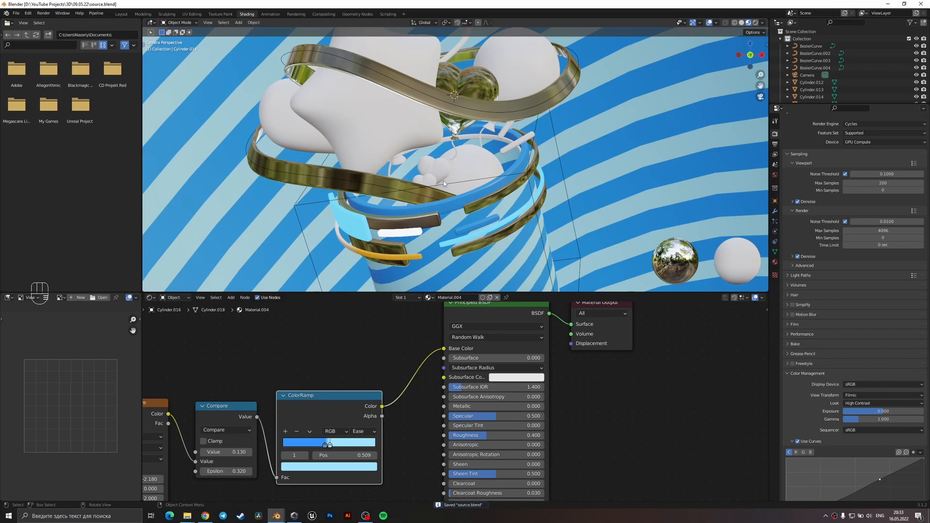
# Link the bucket's blue striped material to the large round balloon and save the file.
pyautogui.click(492, 179)
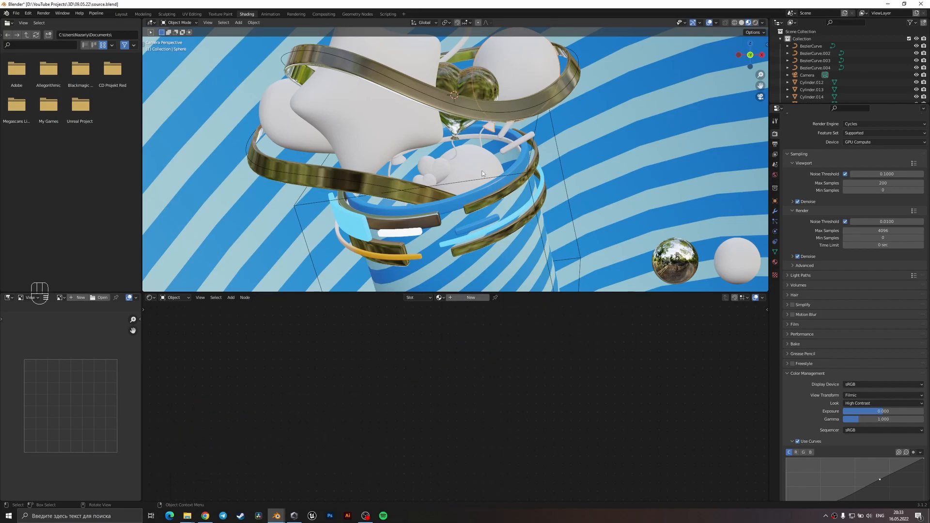
pyautogui.keyDown('shift'); pyautogui.click(440, 263); pyautogui.keyUp('shift')
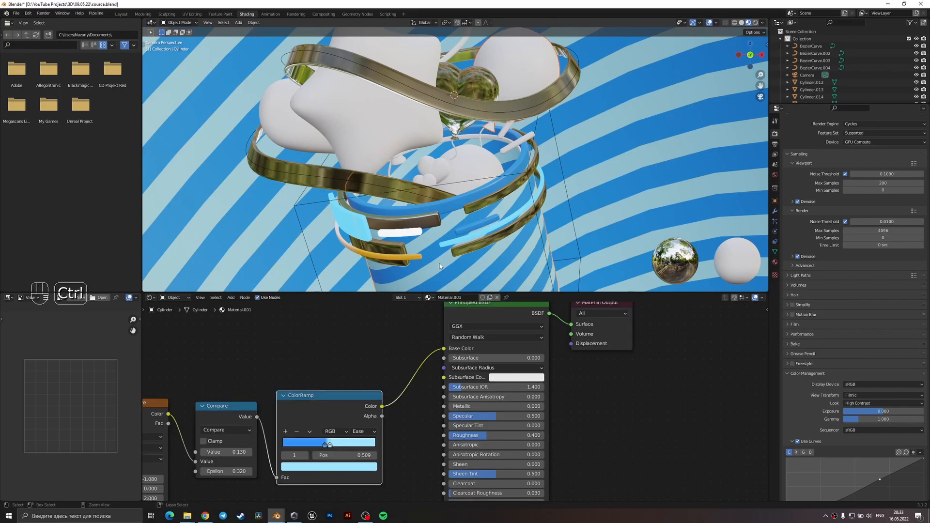
pyautogui.hotkey('ctrl', 'l')
pyautogui.click(439, 263)
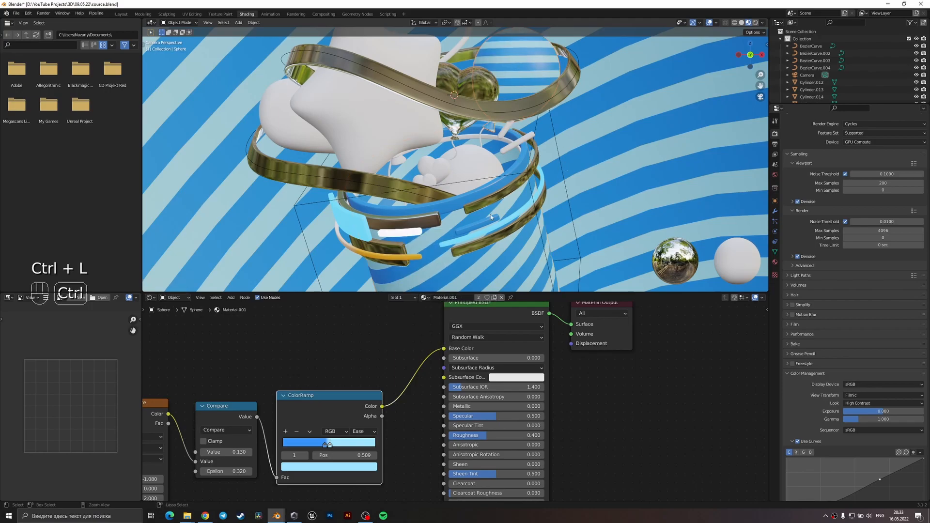
pyautogui.hotkey('ctrl', 's')
# Make the round balloon's striped material independent, with Mapping rotation Y 73.1° and Z -27.9° and Wave Texture scale -0.880.
pyautogui.moveTo(403, 367); pyautogui.dragTo(580, 309, button='middle')
pyautogui.moveTo(376, 353); pyautogui.dragTo(582, 334, button='middle')
pyautogui.moveTo(412, 433); pyautogui.dragTo(394, 441)
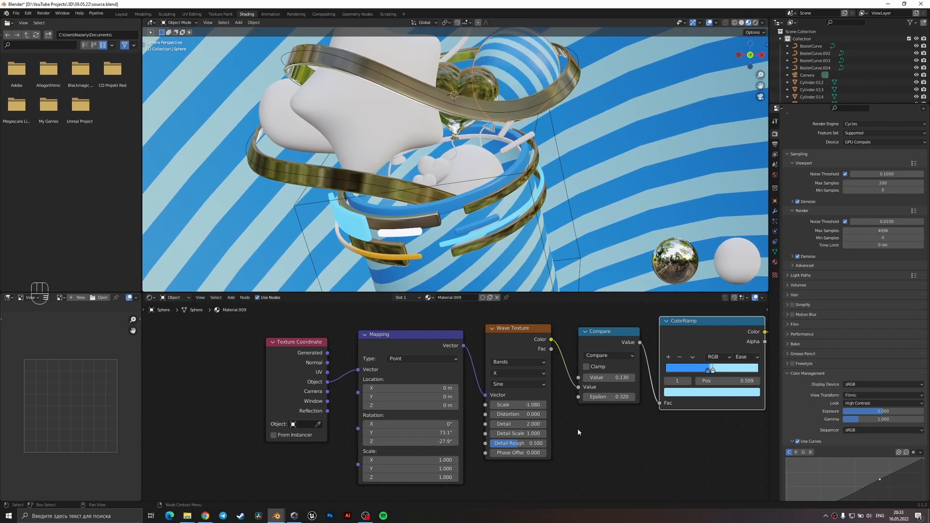
pyautogui.moveTo(518, 404)
pyautogui.mouseDown()
pyautogui.moveTo(503, 405)
pyautogui.moveTo(520, 405)
pyautogui.mouseUp()
# Recolor the round balloon's ColorRamp stops to saturated violet and light violet, and save the file.
pyautogui.moveTo(743, 333); pyautogui.dragTo(588, 339, button='middle')
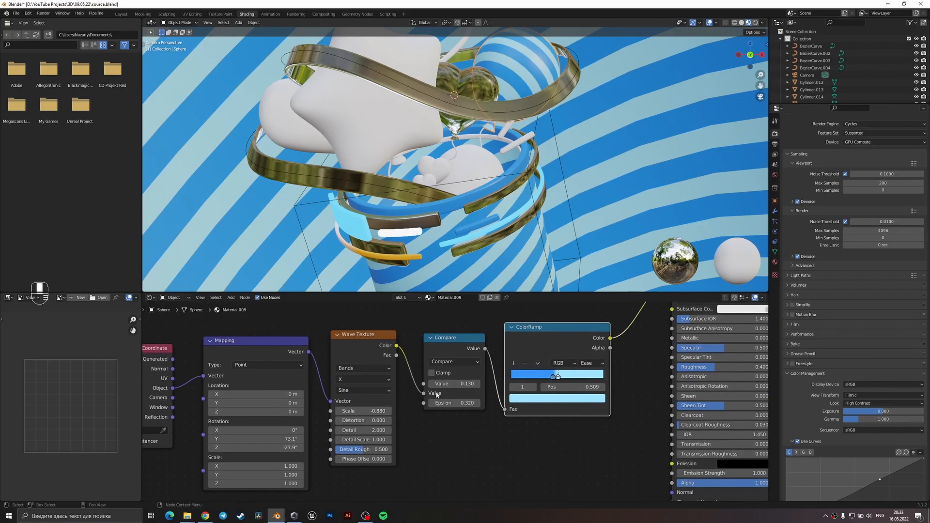
pyautogui.click(552, 377)
pyautogui.click(549, 398)
pyautogui.click(558, 316)
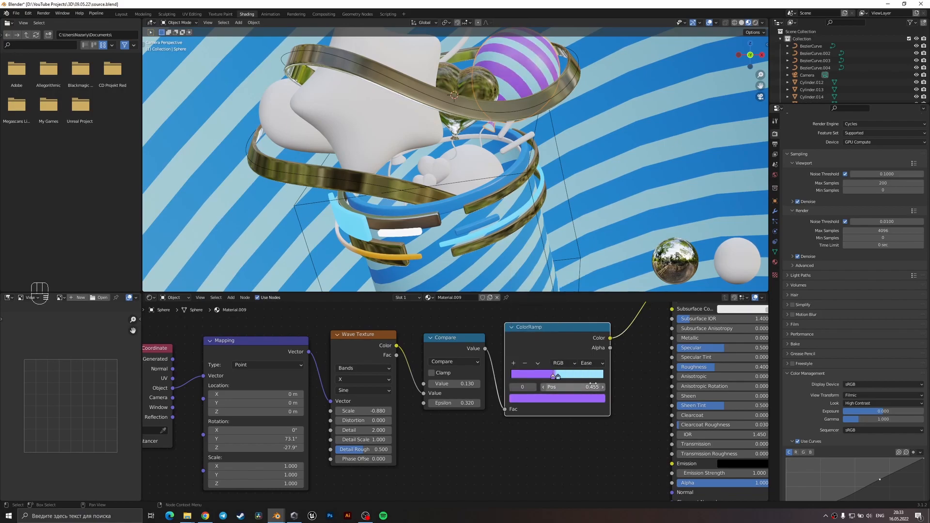
pyautogui.click(557, 398)
pyautogui.click(556, 298)
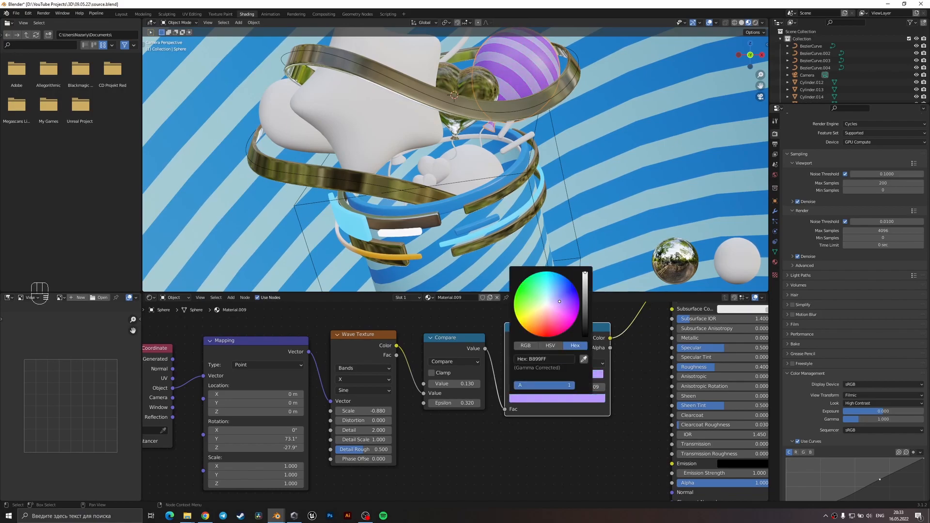
pyautogui.moveTo(559, 299); pyautogui.dragTo(558, 301)
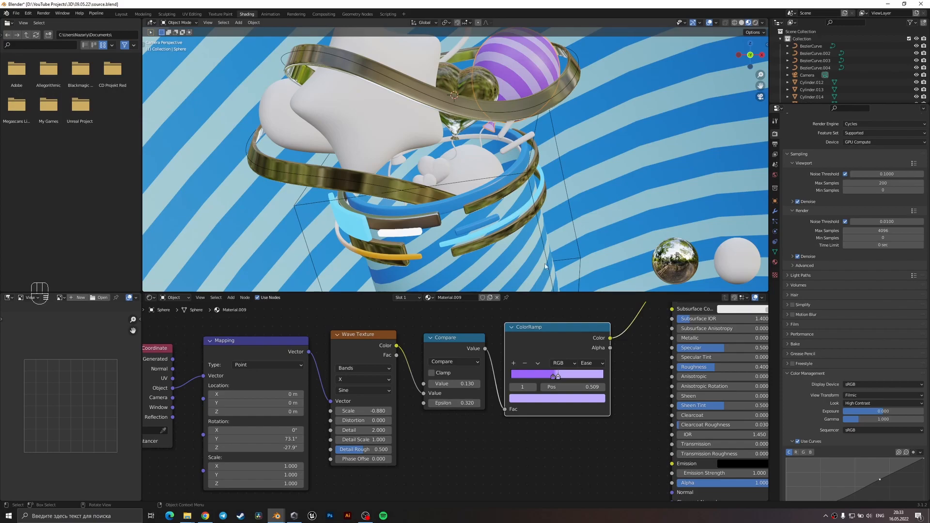
pyautogui.hotkey('ctrl', 's')
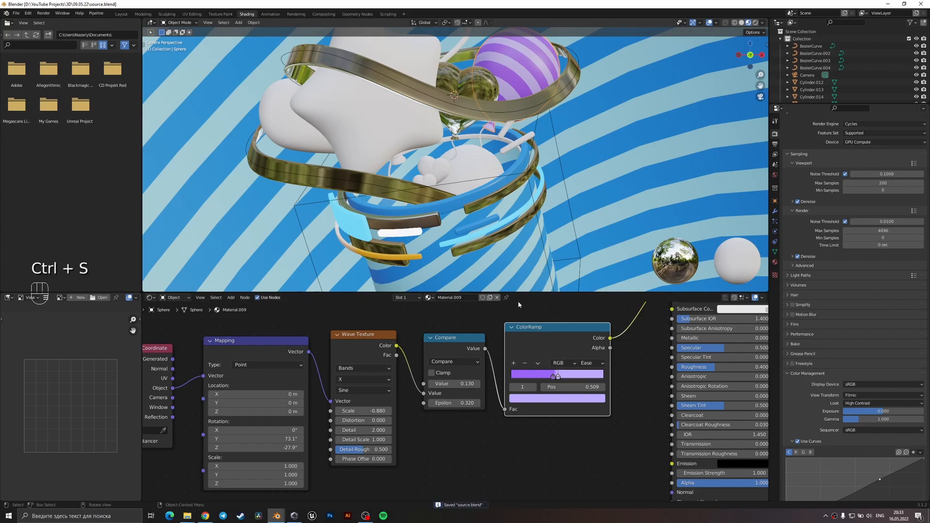
# Set the round balloon's Mapping rotation Z to -11.7° and its Wave Texture scale to -0.680.
pyautogui.moveTo(340, 435); pyautogui.dragTo(440, 406, button='middle')
pyautogui.moveTo(380, 418); pyautogui.dragTo(418, 418)
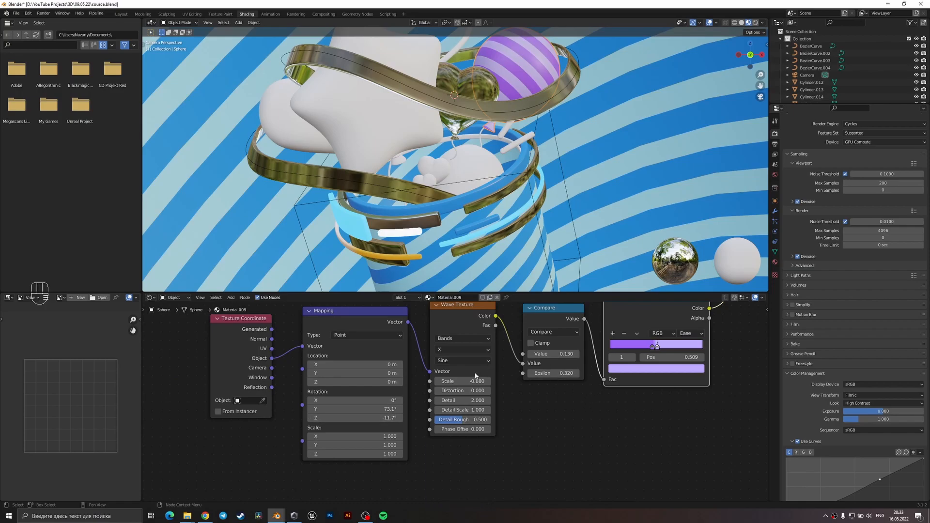
pyautogui.moveTo(465, 381); pyautogui.dragTo(468, 379)
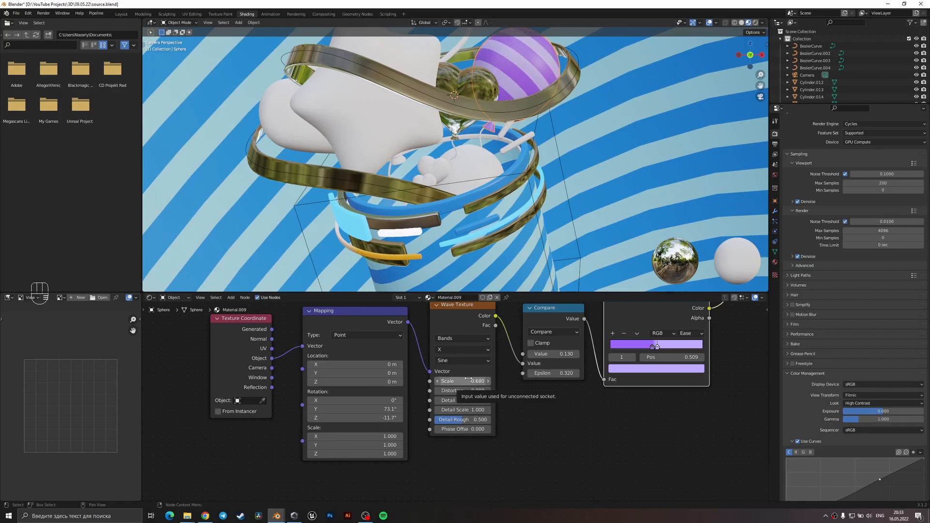
# Link the light blue front band segment's material to the four balloon strings and save the file.
pyautogui.click(456, 153)
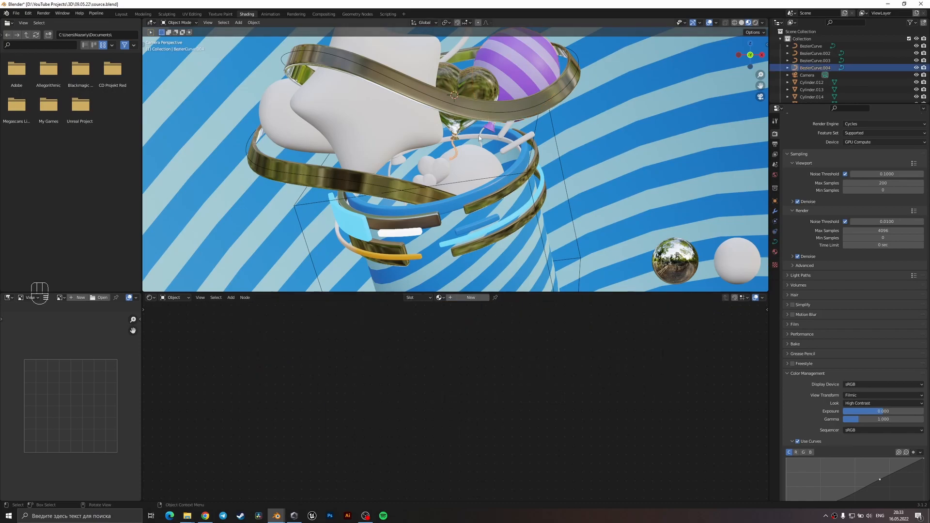
pyautogui.keyDown('shift'); pyautogui.click(473, 147); pyautogui.keyUp('shift')
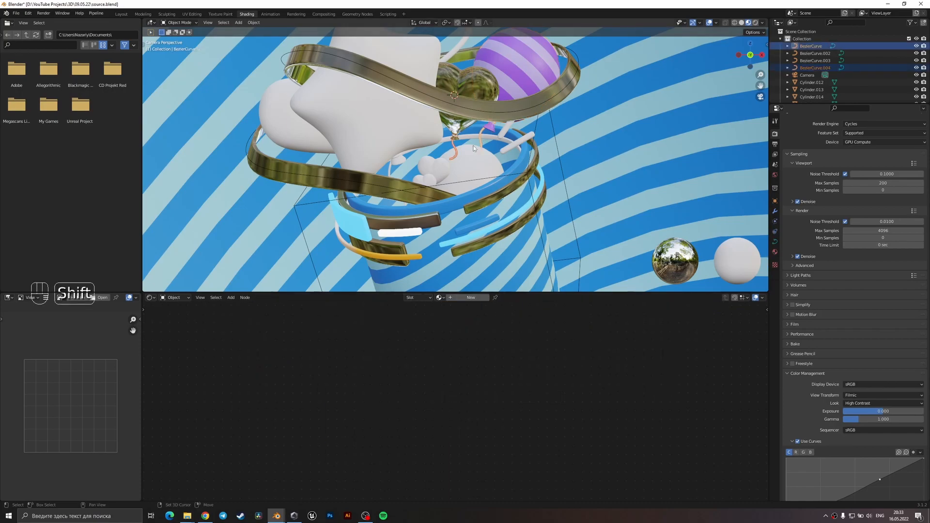
pyautogui.keyDown('shift'); pyautogui.click(389, 170); pyautogui.keyUp('shift')
pyautogui.moveTo(389, 169); pyautogui.dragTo(415, 162, button='middle')
pyautogui.scroll(3, 415, 161)
pyautogui.keyDown('shift'); pyautogui.click(414, 161); pyautogui.keyUp('shift')
pyautogui.keyDown('shift'); pyautogui.click(475, 211); pyautogui.keyUp('shift')
pyautogui.hotkey('ctrl', 'l')
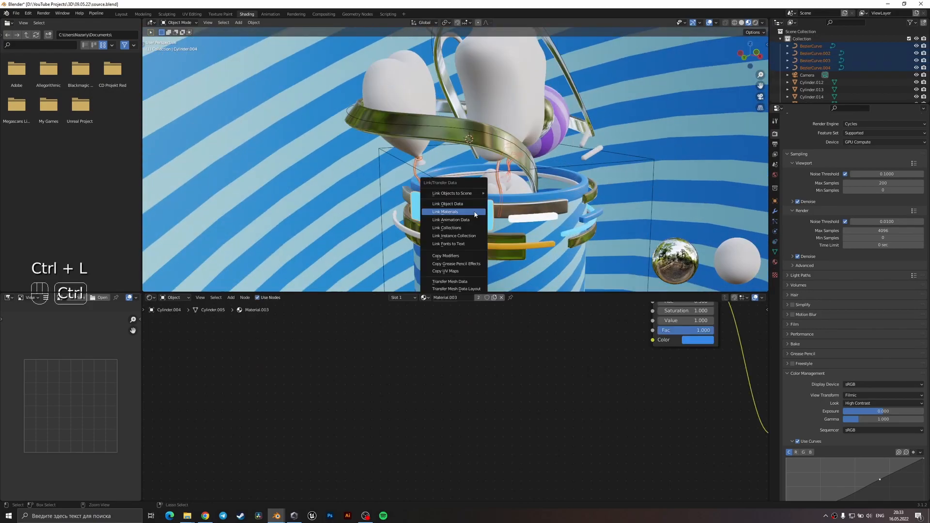
pyautogui.click(474, 214)
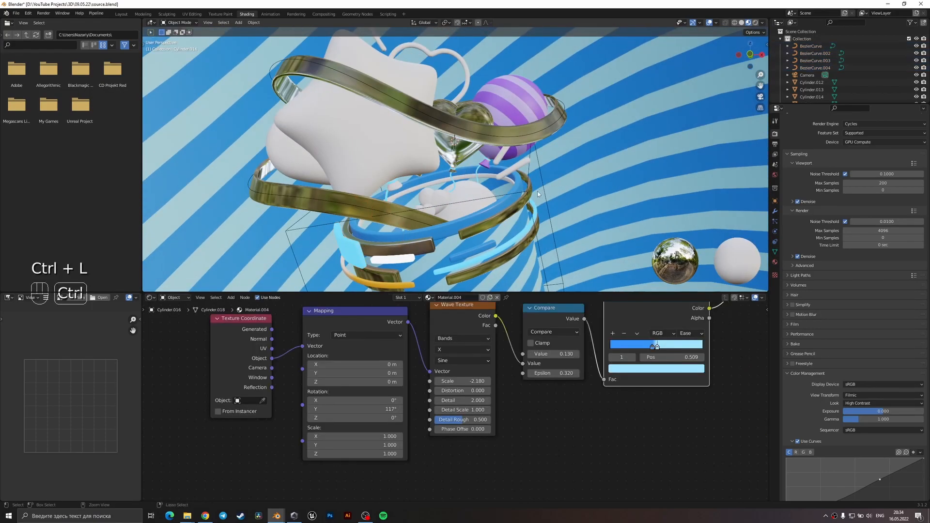
pyautogui.hotkey('ctrl', 's')
# Create a new material on the sphere inside the bucket with the coral red base color E76254.
pyautogui.moveTo(502, 211); pyautogui.dragTo(498, 171, button='middle')
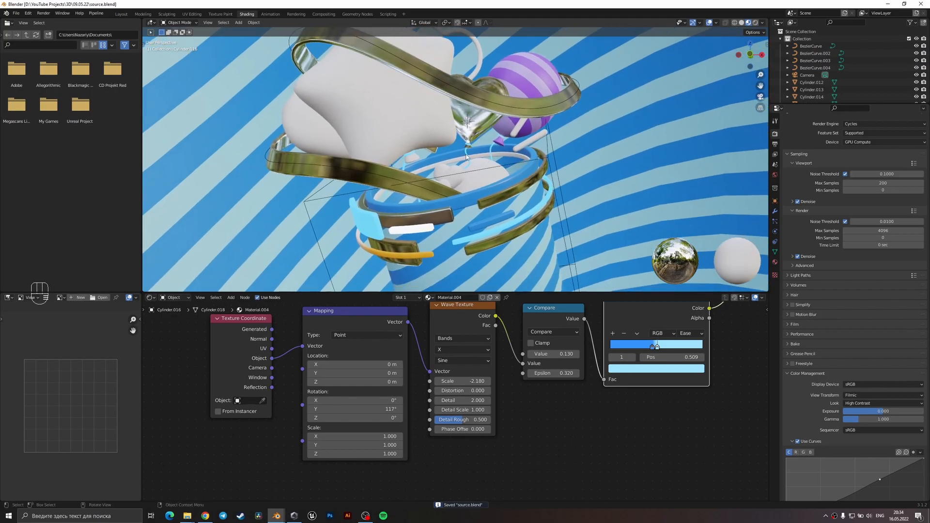
pyautogui.moveTo(466, 156); pyautogui.dragTo(465, 163, button='middle')
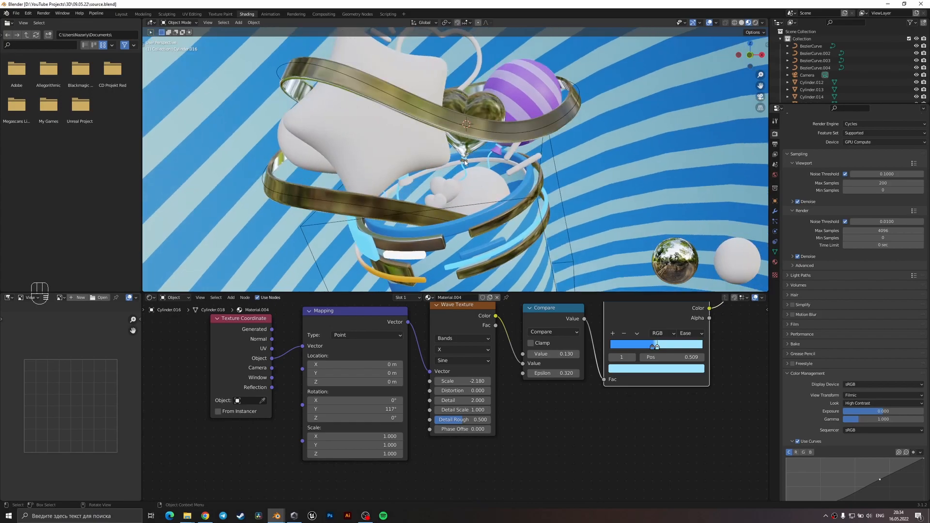
pyautogui.click(477, 191)
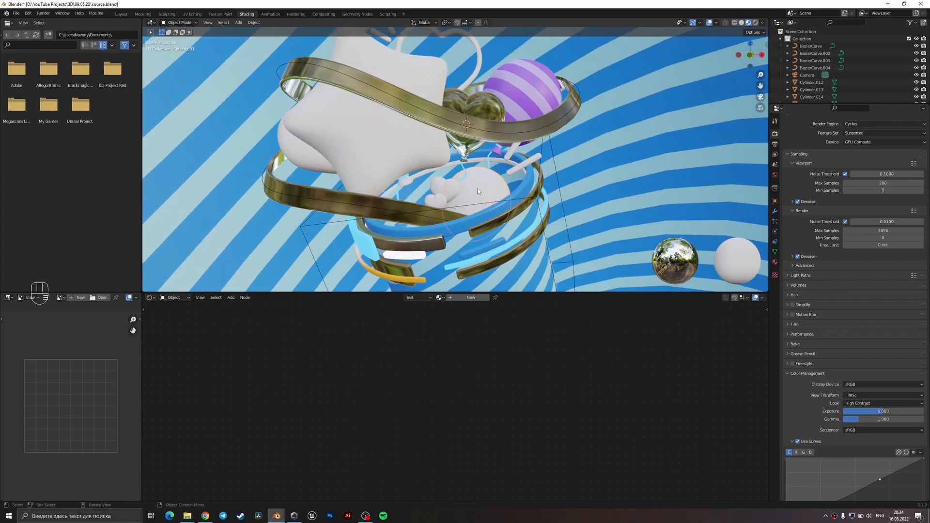
pyautogui.click(475, 298)
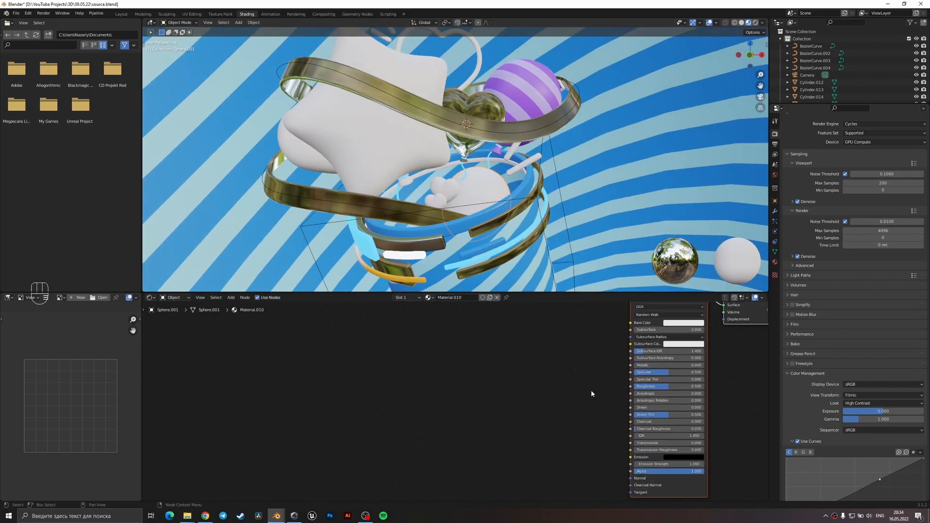
pyautogui.scroll(1, 522, 321)
pyautogui.moveTo(523, 320); pyautogui.dragTo(504, 369, button='middle')
pyautogui.scroll(3, 494, 371)
pyautogui.click(459, 372)
pyautogui.moveTo(477, 269); pyautogui.dragTo(467, 278)
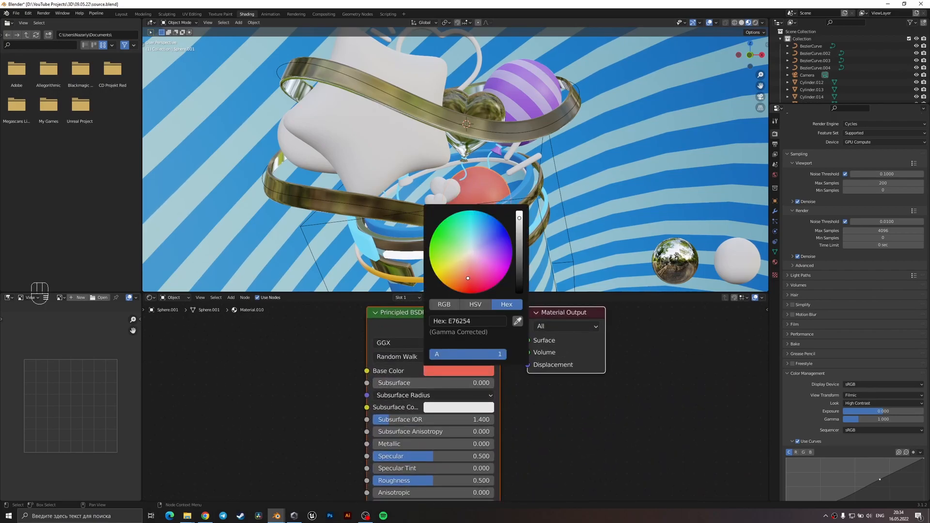
# Link the sphere's coral red material to the small hearts beside it, save the file and return to the camera view.
pyautogui.hotkey('ctrl', 'k')
pyautogui.hotkey('ctrl', 'l')
pyautogui.click(479, 193)
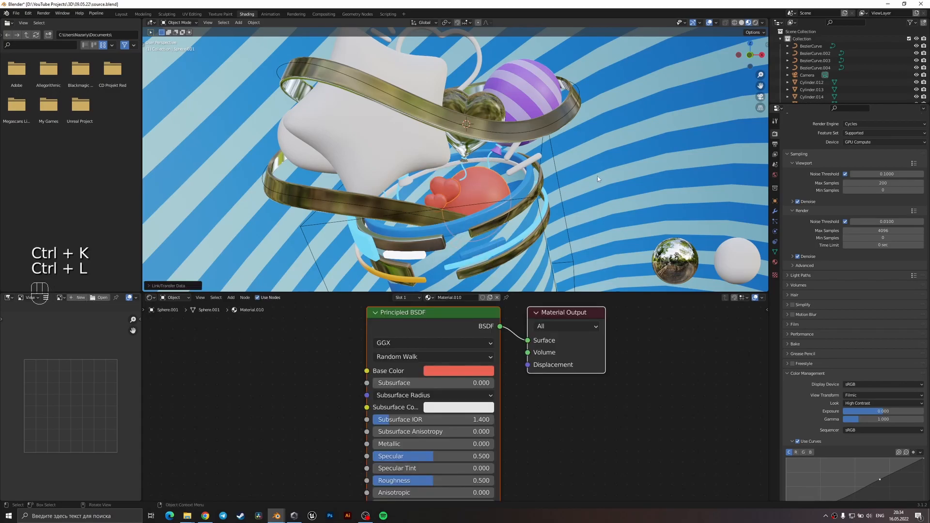
pyautogui.click(595, 181)
pyautogui.hotkey('ctrl', 's')
pyautogui.press('KP_0')
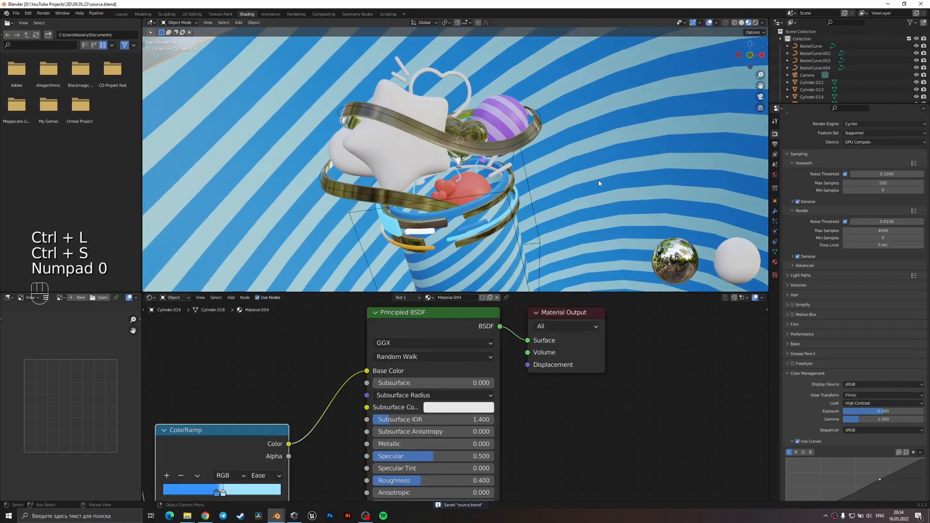
# Link the metallic ribbon's material to the long stick beside the heart outline and the stick above the bucket, and save the file.
pyautogui.click(515, 202)
pyautogui.keyDown('shift'); pyautogui.moveTo(515, 203); pyautogui.dragTo(516, 224, button='middle'); pyautogui.keyUp('shift')
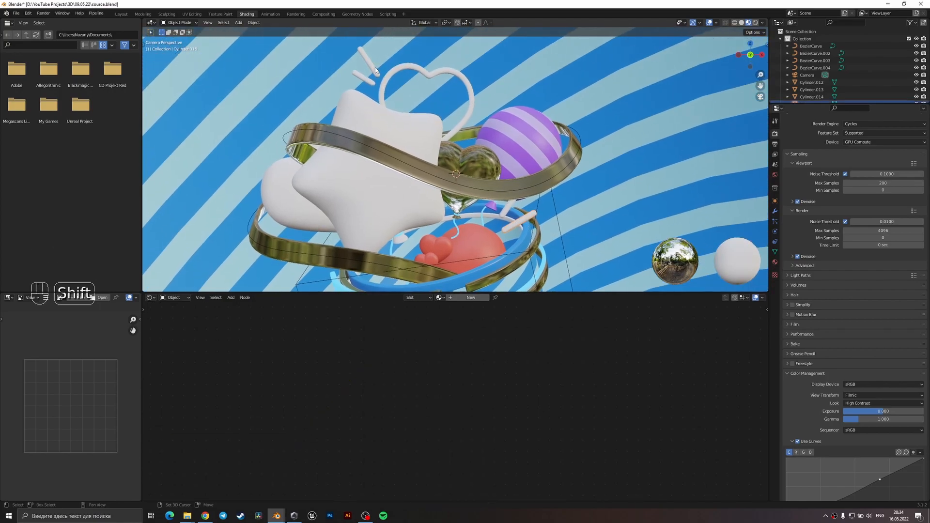
pyautogui.keyDown('shift'); pyautogui.click(374, 68); pyautogui.keyUp('shift')
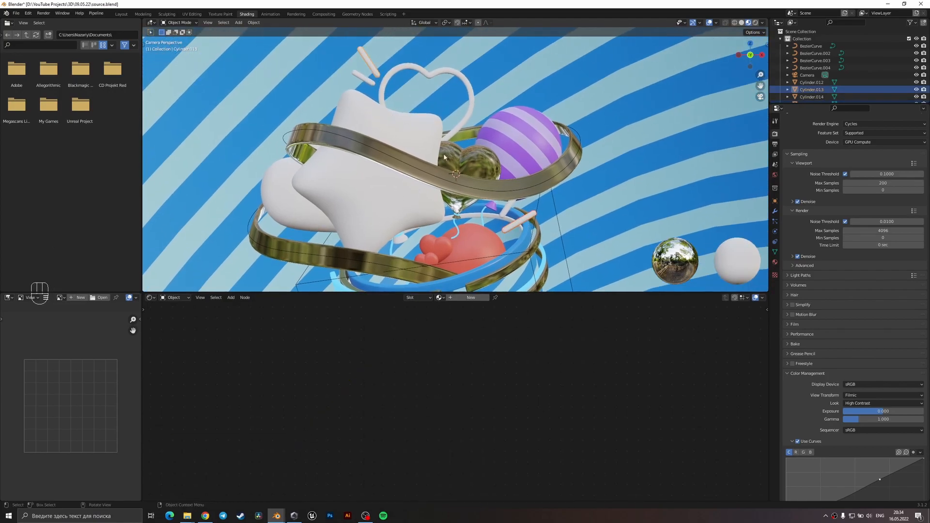
pyautogui.keyDown('shift'); pyautogui.click(480, 184); pyautogui.keyUp('shift')
pyautogui.hotkey('ctrl', 'l')
pyautogui.click(481, 182)
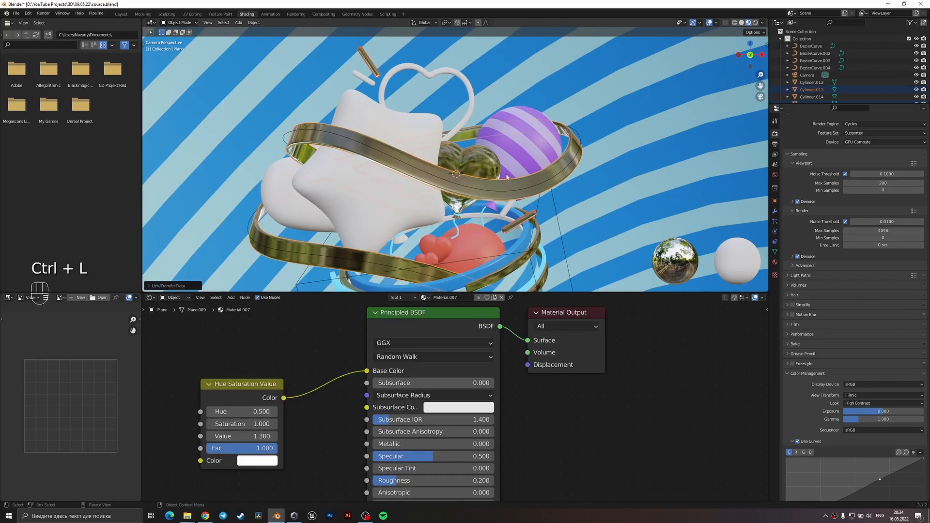
pyautogui.click(492, 188)
pyautogui.hotkey('ctrl', 's')
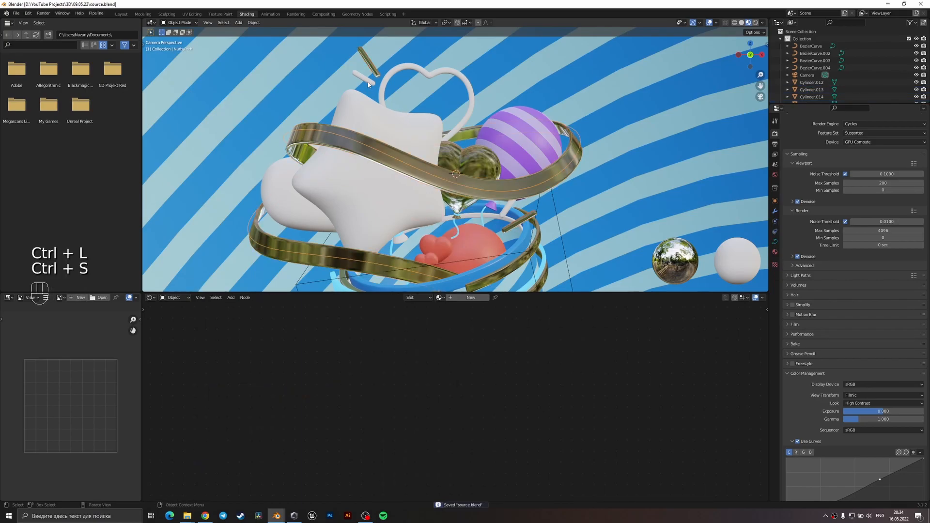
# Create a new material on the outlined heart behind the star balloon, saving the file from the camera view.
pyautogui.click(382, 91)
pyautogui.moveTo(468, 207)
pyautogui.mouseDown(button='middle')
pyautogui.moveTo(456, 162)
pyautogui.moveTo(465, 200)
pyautogui.mouseUp(button='middle')
pyautogui.press('KP_0')
pyautogui.hotkey('ctrl', 's')
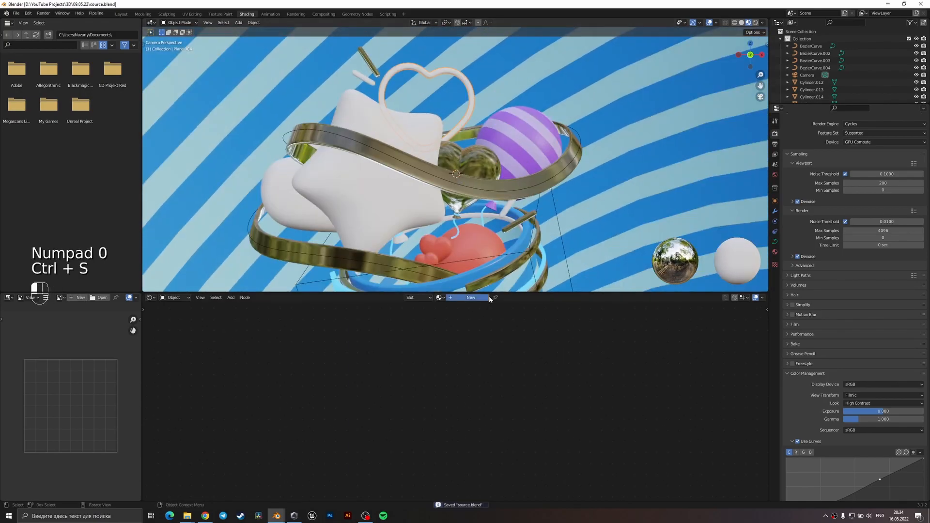
pyautogui.click(469, 297)
pyautogui.hotkey('shift', 'a')
pyautogui.click(338, 386)
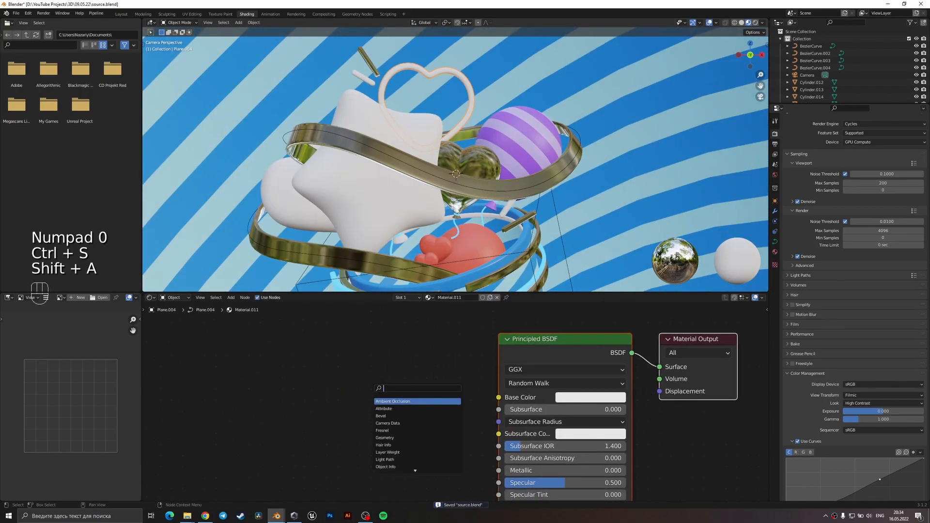
pyautogui.click(313, 387)
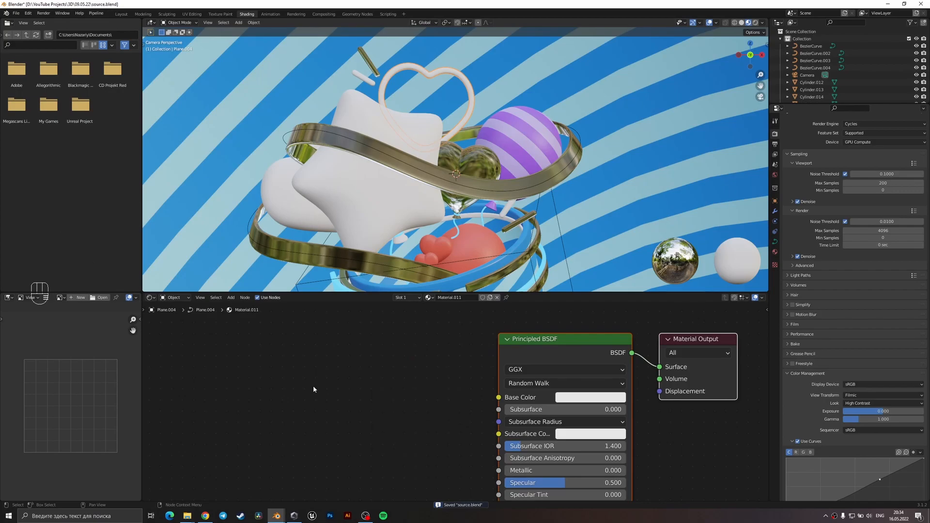
# Add a ColorRamp node in front of the outlined heart's Principled BSDF.
pyautogui.moveTo(334, 424); pyautogui.dragTo(382, 399, button='middle')
pyautogui.hotkey('shift', 'a')
pyautogui.click(385, 399)
pyautogui.write('color')
pyautogui.press('Return')
pyautogui.click(376, 382)
# Add a Layer Weight node and connect its Facing output to the ColorRamp's factor.
pyautogui.hotkey('shift', 'a')
pyautogui.click(296, 407)
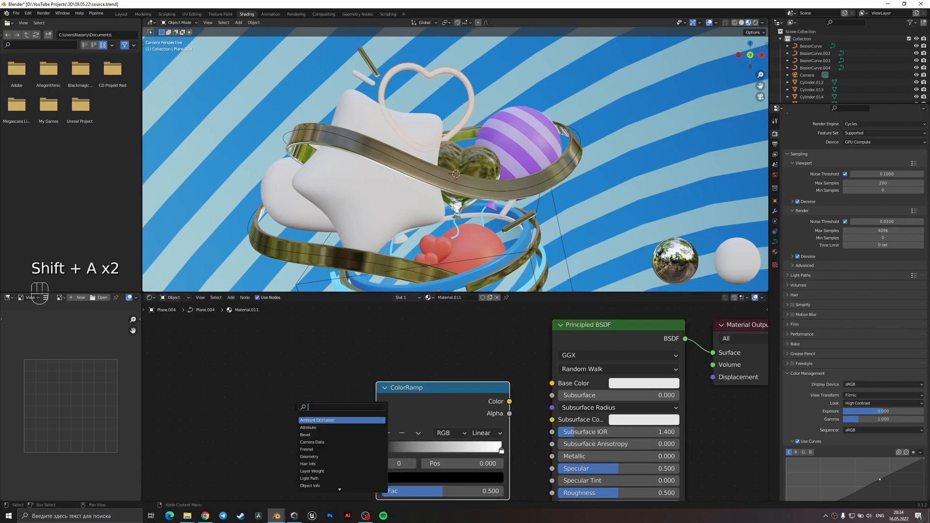
pyautogui.write('layer')
pyautogui.press('Return')
pyautogui.click(264, 408)
pyautogui.moveTo(343, 439); pyautogui.dragTo(376, 491)
pyautogui.moveTo(541, 406); pyautogui.dragTo(524, 410, button='middle')
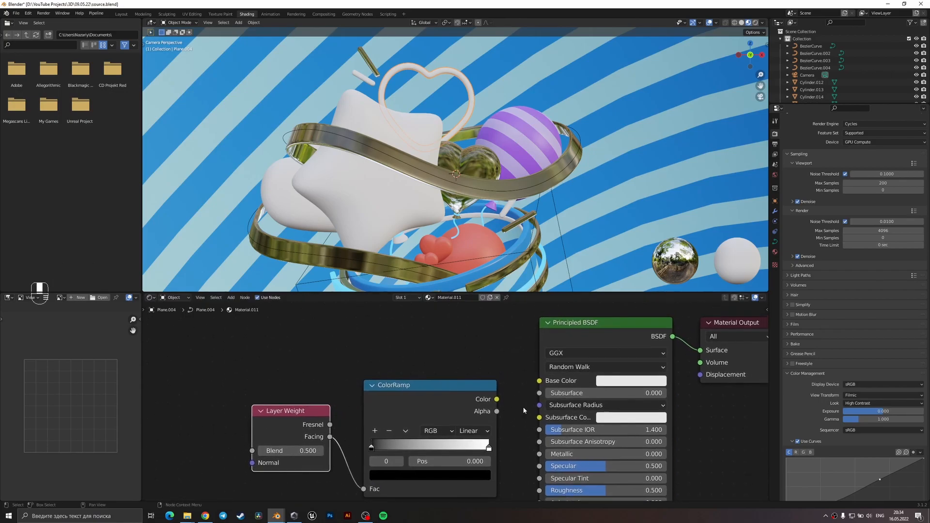
# Connect the ColorRamp's color to the Base Color and Emission, set the Emission Strength to 3, and save the file.
pyautogui.moveTo(497, 398); pyautogui.dragTo(538, 381)
pyautogui.scroll(-3, 537, 382)
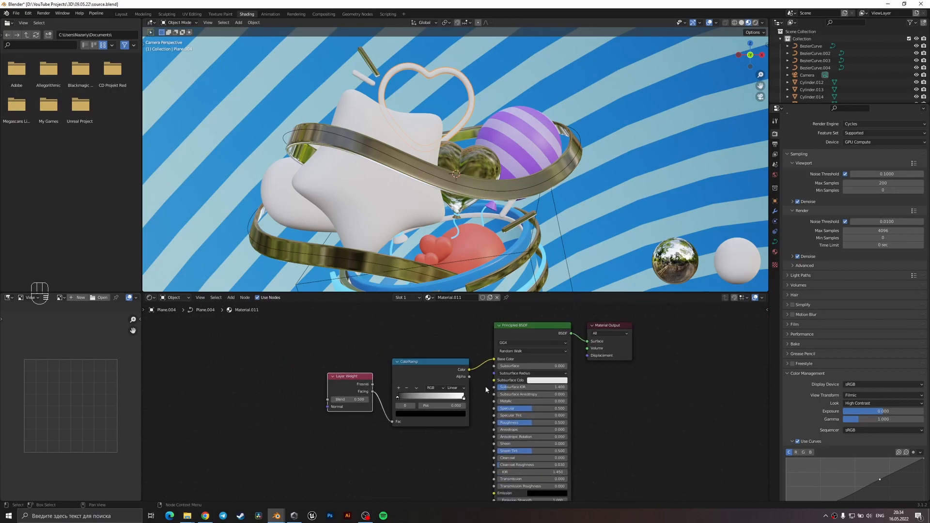
pyautogui.moveTo(461, 341); pyautogui.dragTo(485, 465)
pyautogui.click(542, 471)
pyautogui.write('3')
pyautogui.press('Return')
pyautogui.hotkey('ctrl', 's')
# Change the heart ColorRamp's black stop to grey 797979 and move its white stop to position 0.132.
pyautogui.scroll(5, 399, 109)
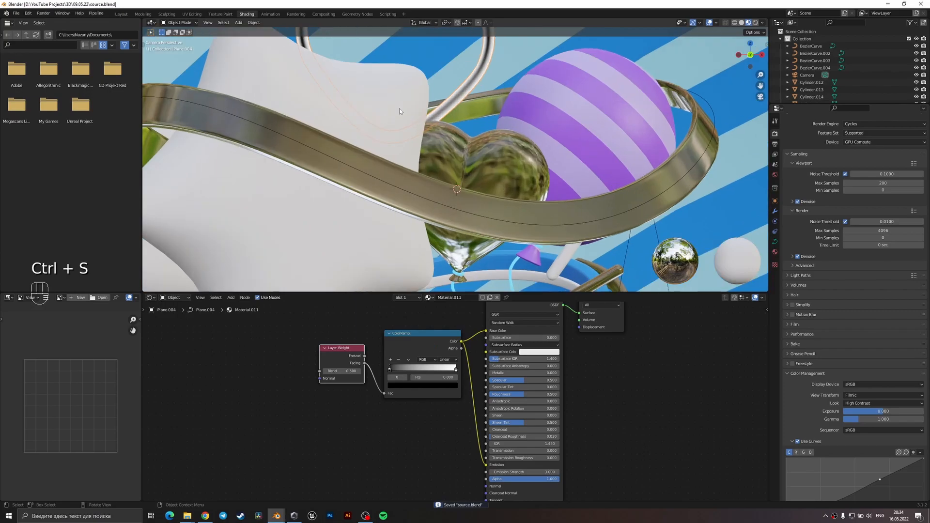
pyautogui.scroll(3, 423, 164)
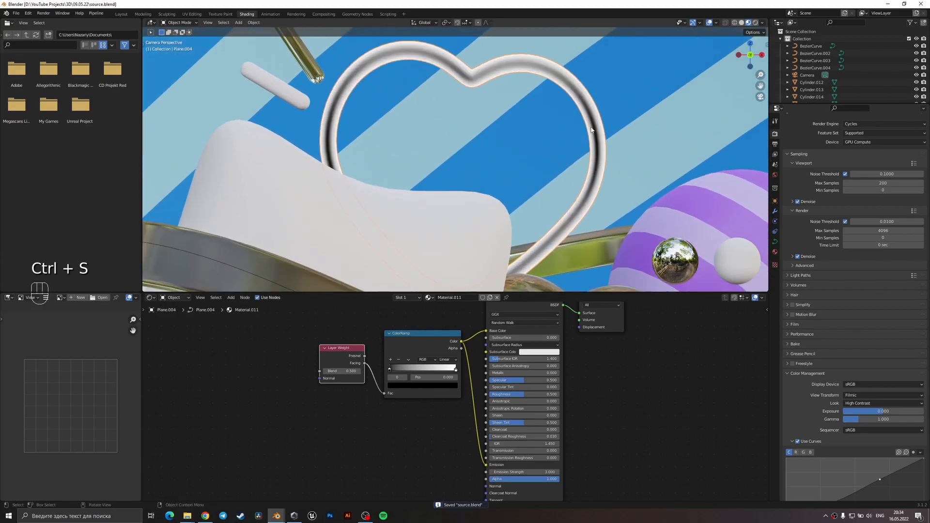
pyautogui.scroll(-1, 378, 170)
pyautogui.scroll(2, 334, 372)
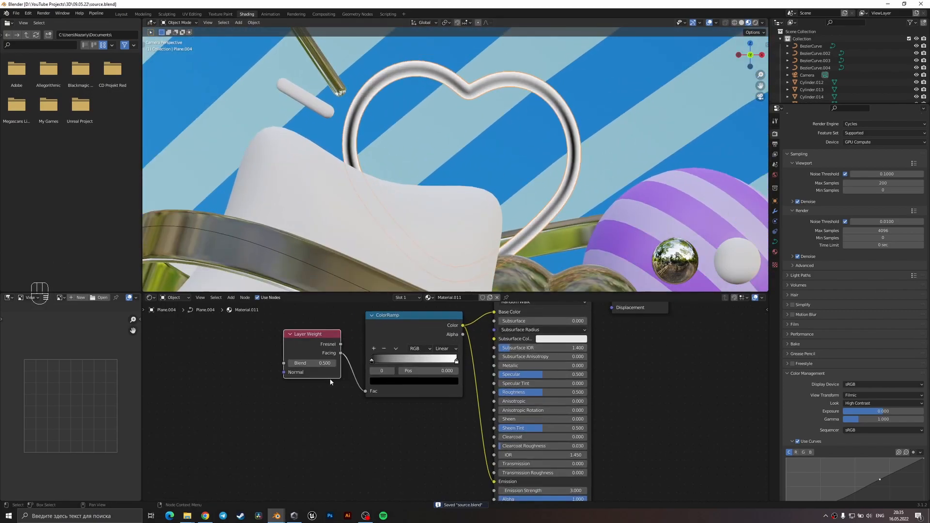
pyautogui.moveTo(329, 378); pyautogui.dragTo(397, 406, button='middle')
pyautogui.scroll(2, 436, 409)
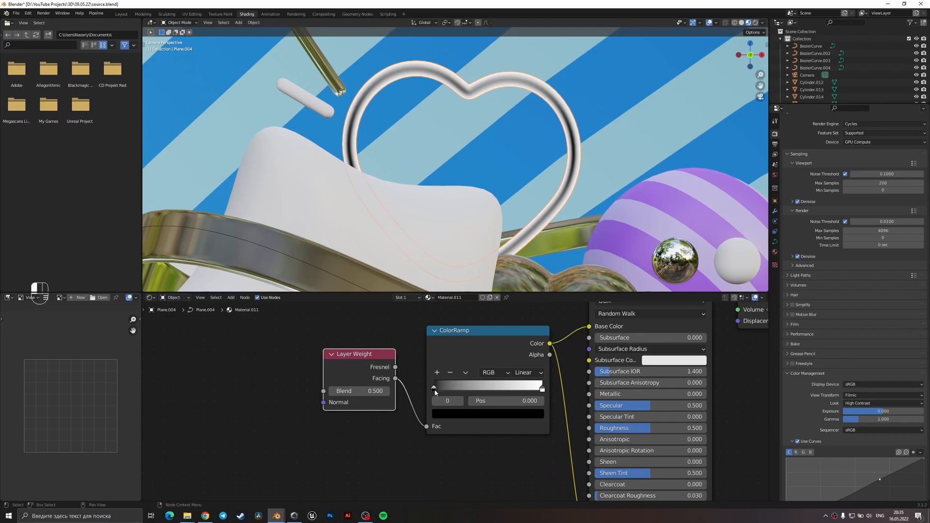
pyautogui.click(446, 414)
pyautogui.moveTo(516, 310); pyautogui.dragTo(520, 306)
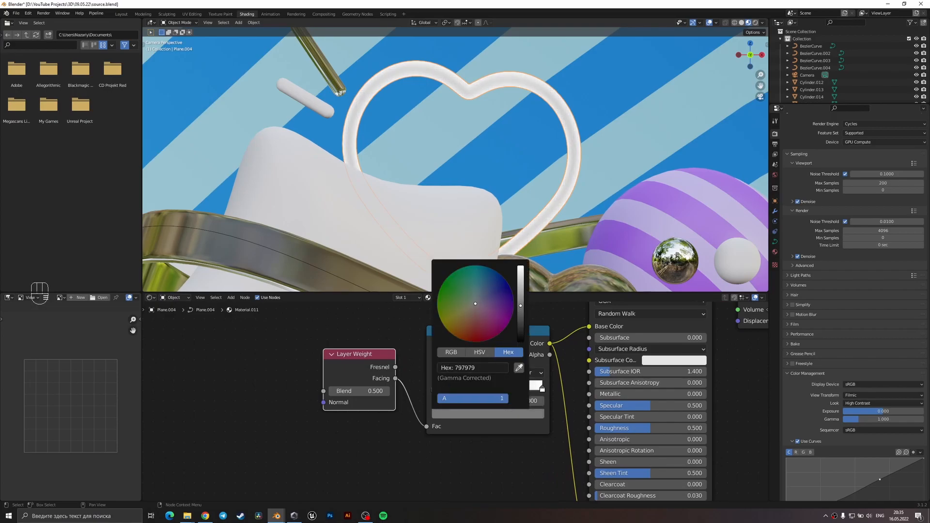
pyautogui.moveTo(542, 389); pyautogui.dragTo(454, 390)
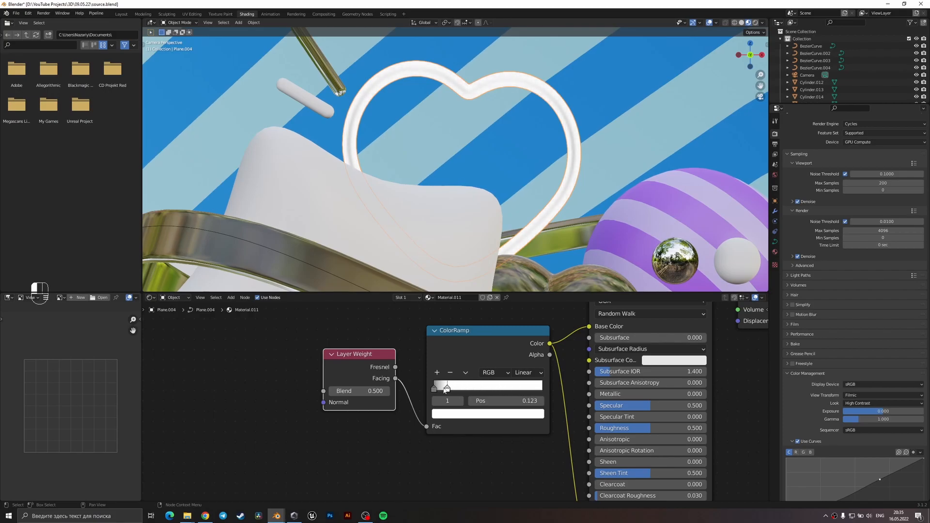
# Check the outlined heart's glow in rendered shading and return to solid shading.
pyautogui.press('z')
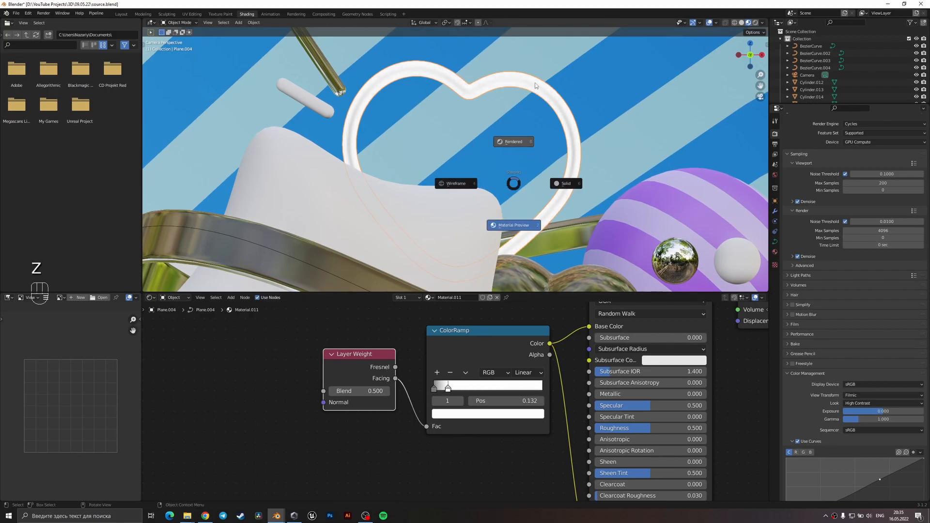
pyautogui.click(518, 122)
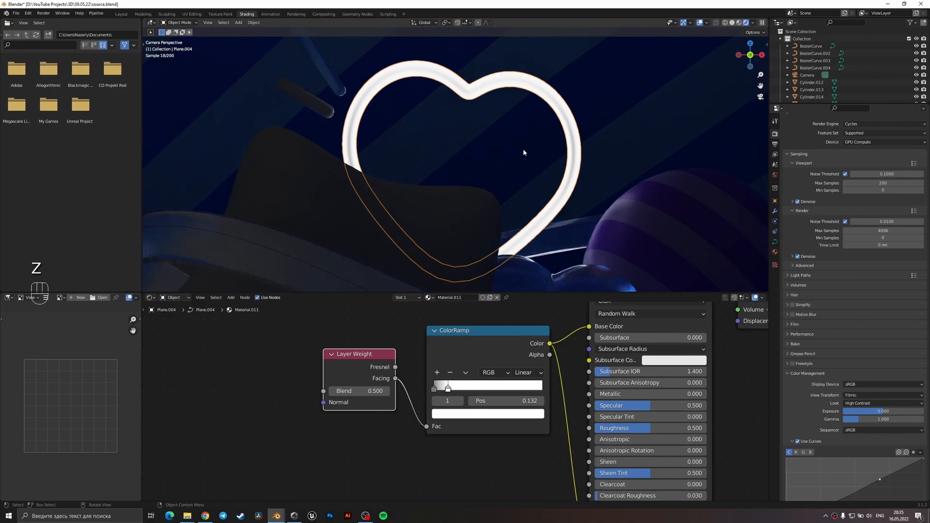
pyautogui.scroll(-2, 510, 170)
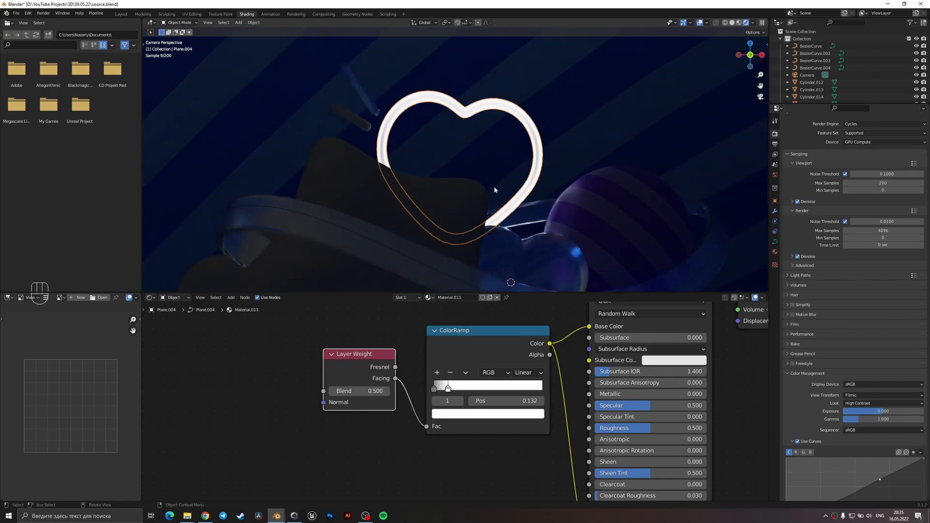
pyautogui.press('z')
pyautogui.click(544, 190)
pyautogui.press('z')
pyautogui.click(425, 143)
pyautogui.press('z')
pyautogui.click(502, 191)
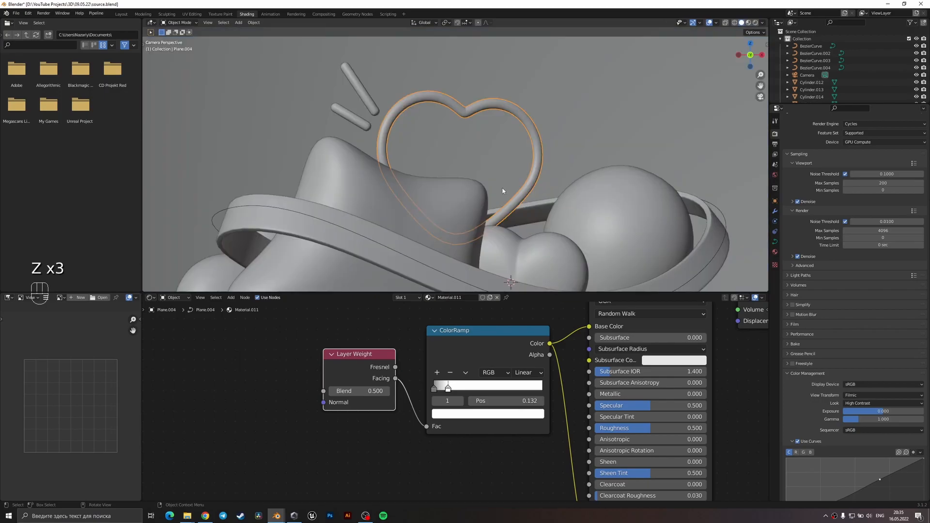
# Move the two sticks beside the outlined heart slightly away from it.
pyautogui.click(371, 106)
pyautogui.keyDown('shift'); pyautogui.click(360, 123); pyautogui.keyUp('shift')
pyautogui.press('g')
pyautogui.click(403, 139)
pyautogui.click(359, 131)
pyautogui.scroll(-1, 360, 132)
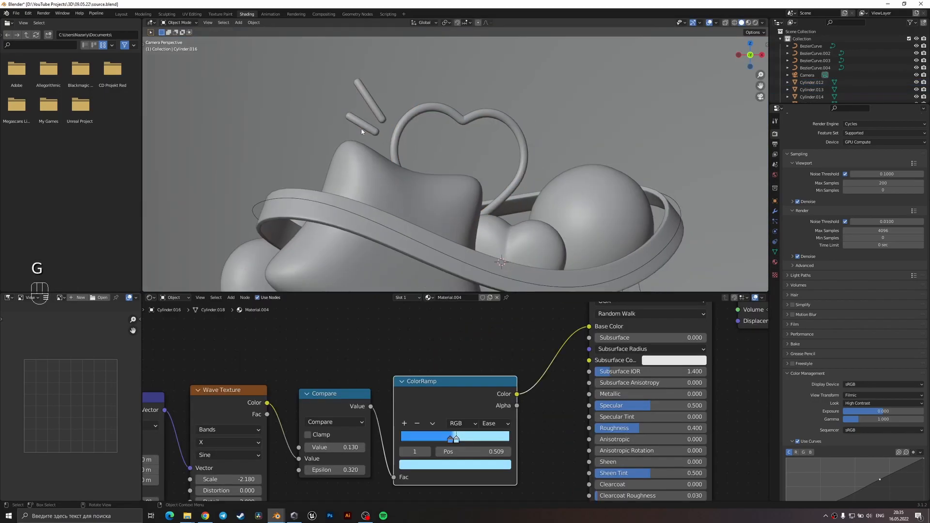
pyautogui.keyDown('shift'); pyautogui.moveTo(472, 211); pyautogui.dragTo(458, 120, button='middle'); pyautogui.keyUp('shift')
# Link the outlined heart's material to the short stick beside it and make the stick's material a separate copy.
pyautogui.click(358, 42)
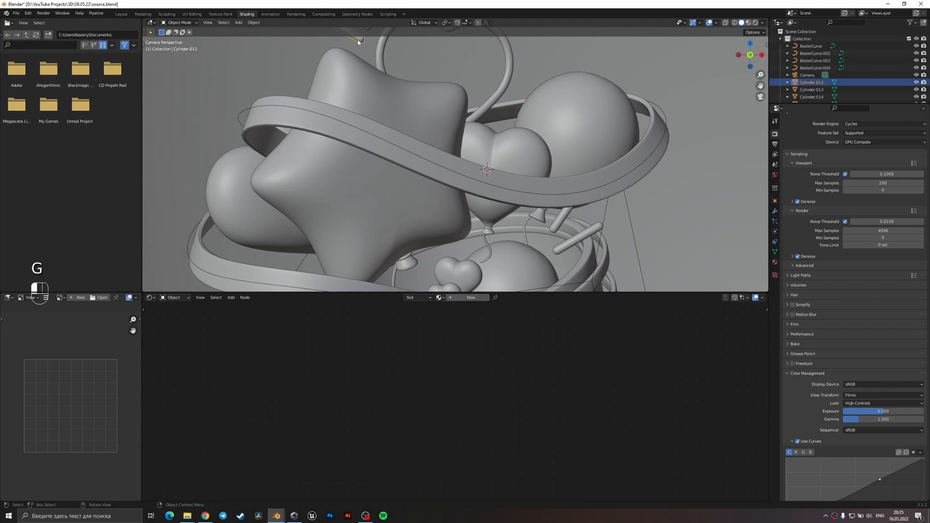
pyautogui.keyDown('shift'); pyautogui.moveTo(388, 108); pyautogui.dragTo(418, 166, button='middle'); pyautogui.keyUp('shift')
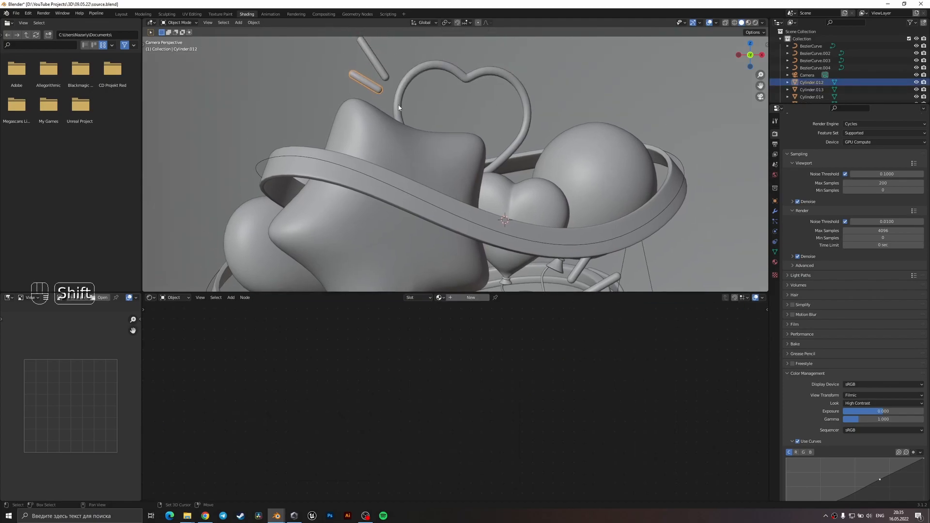
pyautogui.keyDown('shift'); pyautogui.click(398, 105); pyautogui.keyUp('shift')
pyautogui.hotkey('ctrl', 'l')
pyautogui.click(398, 105)
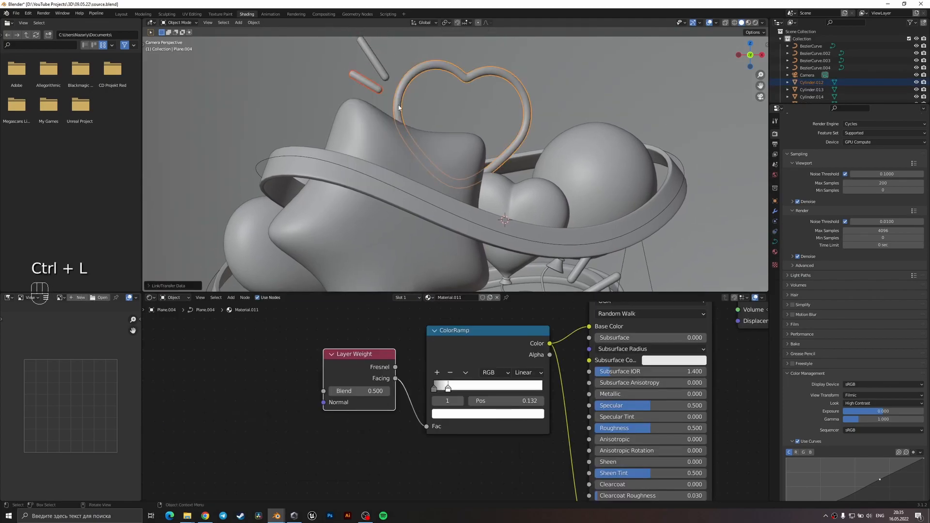
pyautogui.click(406, 322)
pyautogui.click(494, 297)
pyautogui.hotkey('ctrl', 'z')
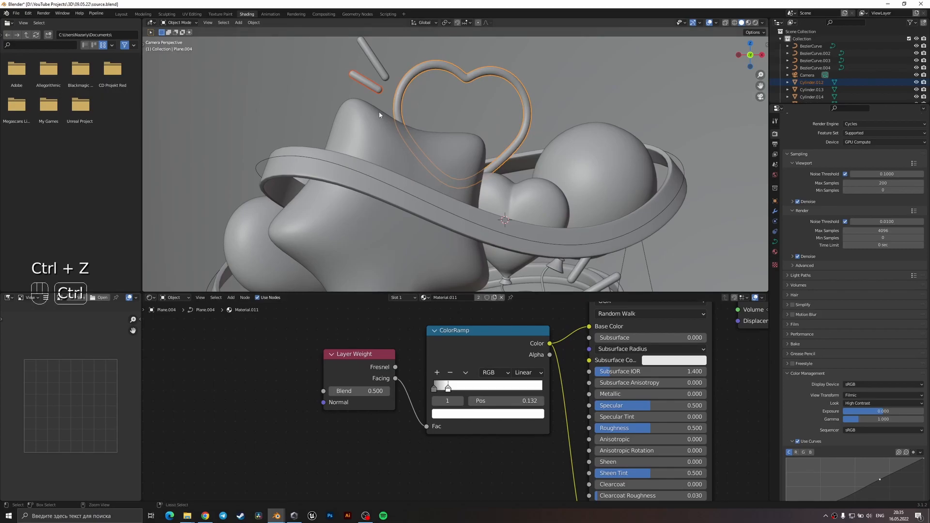
pyautogui.hotkey('ctrl', 'z')
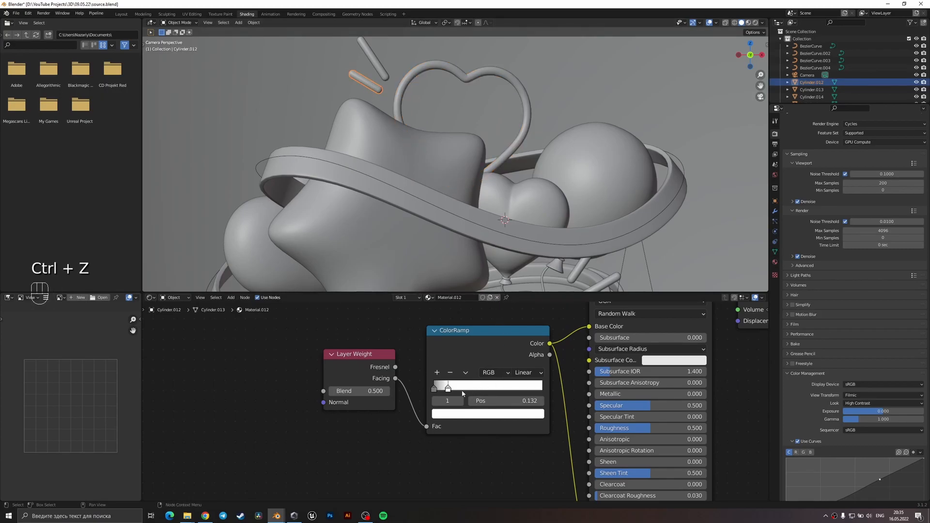
# Recolor the short stick's ColorRamp with blue 2A9AFF on the second stop and pale blue on the first.
pyautogui.click(458, 413)
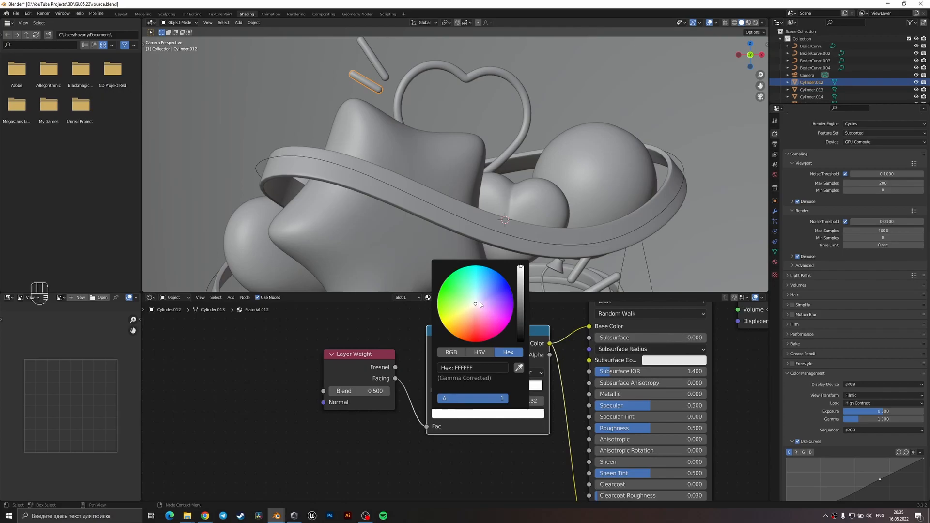
pyautogui.click(486, 413)
pyautogui.moveTo(475, 304); pyautogui.dragTo(490, 276)
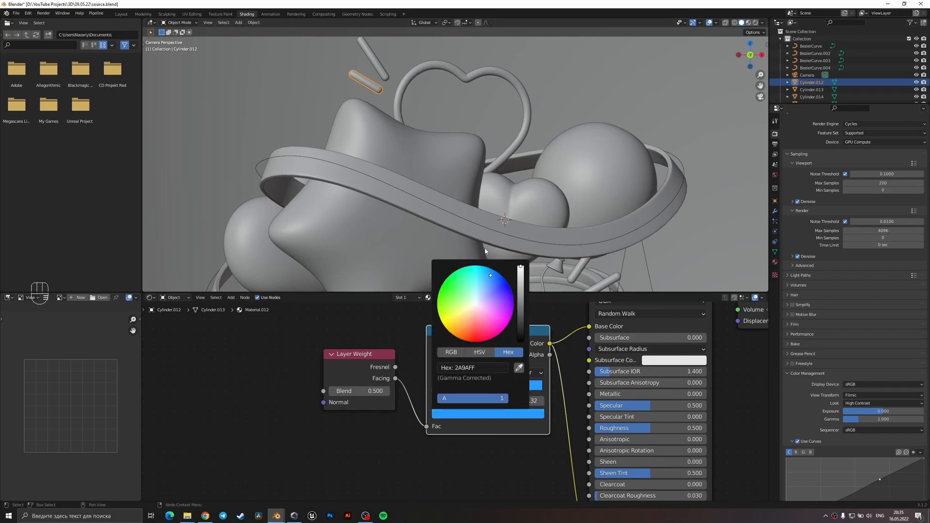
pyautogui.click(434, 389)
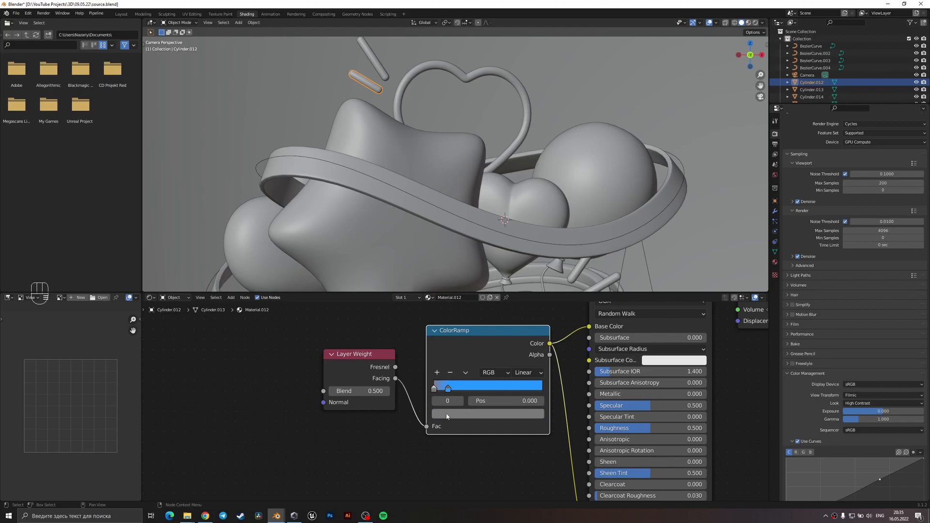
pyautogui.click(487, 413)
pyautogui.click(521, 268)
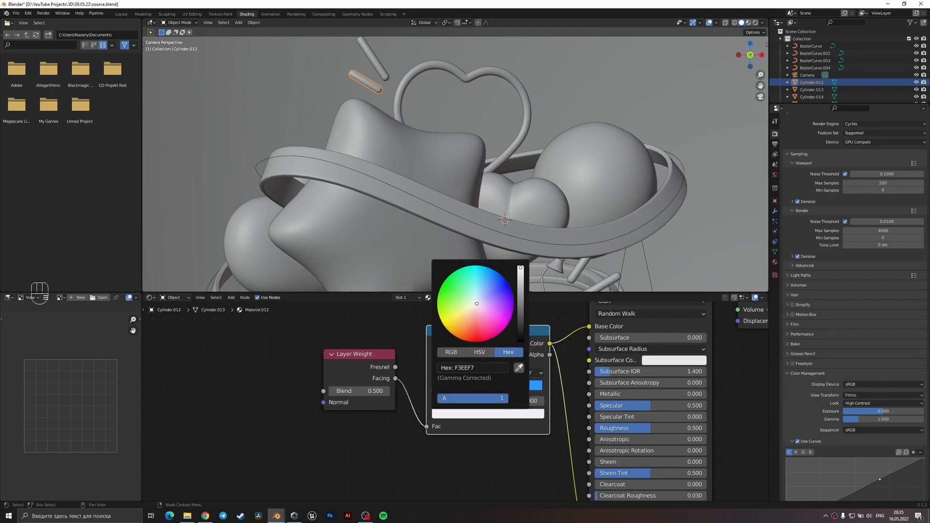
pyautogui.moveTo(477, 303); pyautogui.dragTo(480, 297)
# Switch to rendered shading, move the ramp's blue stop to 0.327 and raise the Layer Weight Blend to 0.730.
pyautogui.press('z')
pyautogui.click(584, 71)
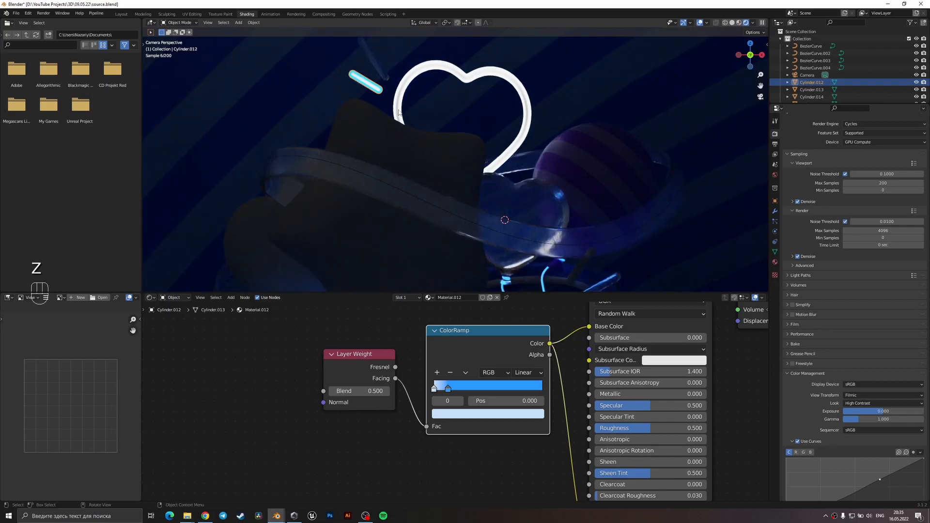
pyautogui.scroll(3, 463, 214)
pyautogui.moveTo(448, 388); pyautogui.dragTo(469, 390)
pyautogui.keyDown('shift'); pyautogui.moveTo(361, 391); pyautogui.dragTo(380, 391); pyautogui.keyUp('shift')
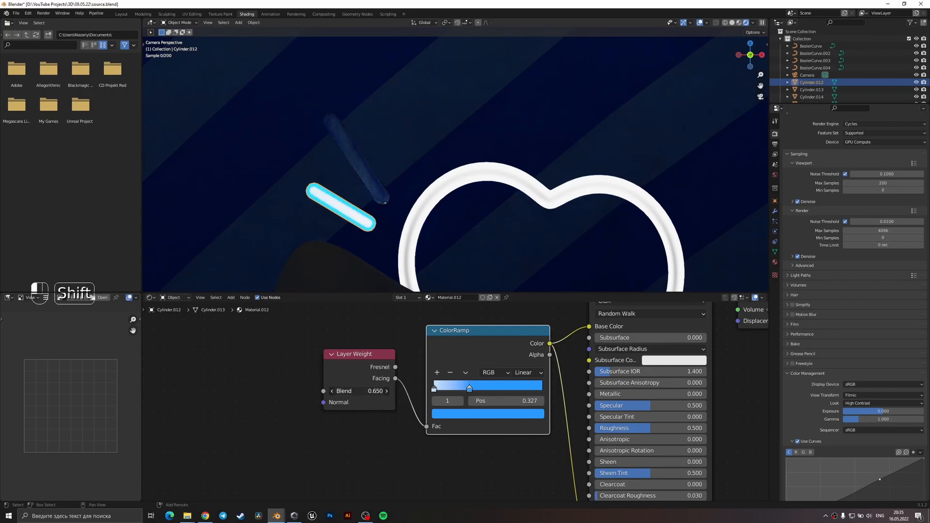
pyautogui.keyDown('shift'); pyautogui.moveTo(380, 392); pyautogui.dragTo(387, 391); pyautogui.keyUp('shift')
# Try other ColorRamp stop positions for the short stick's glow, including the pale stop at 0.086.
pyautogui.moveTo(470, 390); pyautogui.dragTo(513, 391)
pyautogui.moveTo(438, 390)
pyautogui.mouseDown()
pyautogui.moveTo(511, 389)
pyautogui.moveTo(429, 394)
pyautogui.mouseUp()
pyautogui.moveTo(361, 391)
pyautogui.mouseDown()
pyautogui.moveTo(372, 391)
pyautogui.moveTo(331, 391)
pyautogui.moveTo(372, 391)
pyautogui.moveTo(360, 391)
pyautogui.mouseUp()
pyautogui.moveTo(510, 389); pyautogui.dragTo(450, 395)
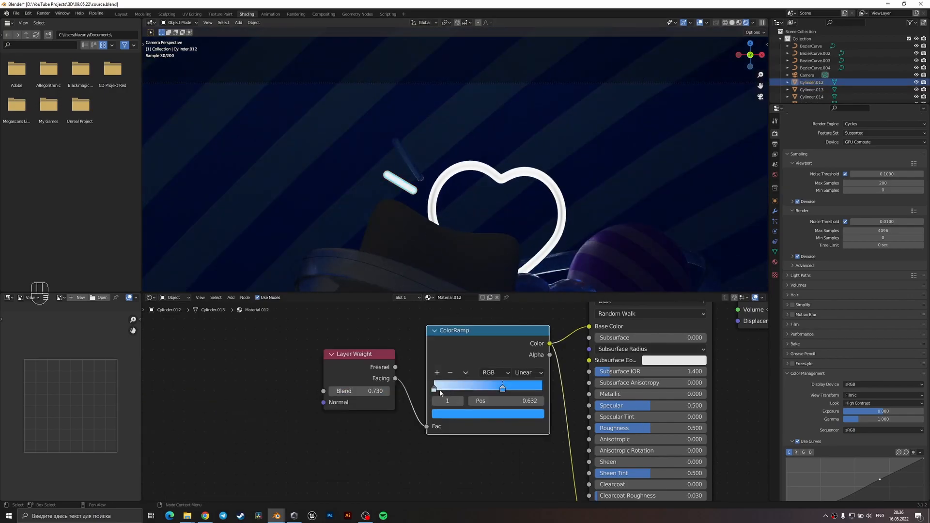
pyautogui.click(442, 388)
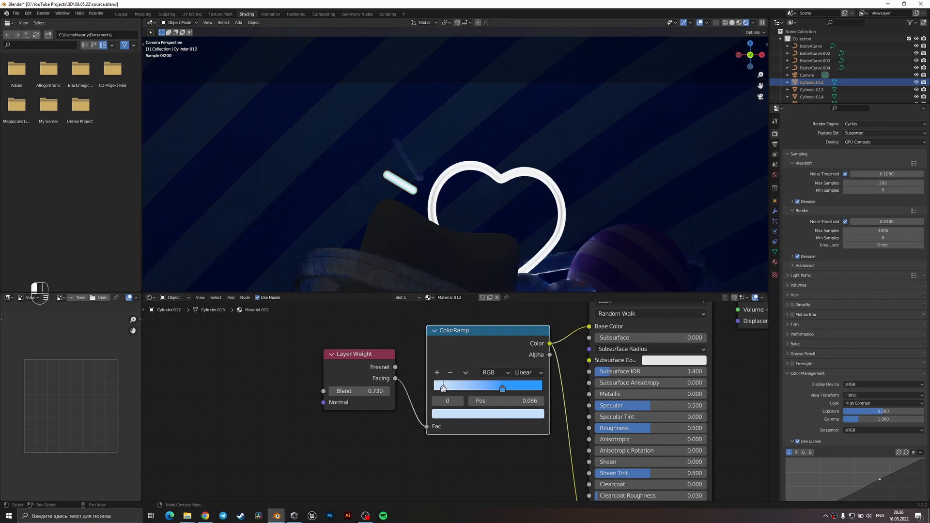
pyautogui.moveTo(450, 387)
pyautogui.mouseDown()
pyautogui.moveTo(493, 388)
pyautogui.moveTo(434, 390)
pyautogui.mouseUp()
# Try the Layer Weight's Fresnel output as the ramp factor and set the blue stop's position to 0.523.
pyautogui.moveTo(395, 367); pyautogui.dragTo(426, 426)
pyautogui.moveTo(502, 388)
pyautogui.mouseDown()
pyautogui.moveTo(445, 388)
pyautogui.moveTo(490, 387)
pyautogui.mouseUp()
pyautogui.moveTo(345, 391)
pyautogui.mouseDown()
pyautogui.moveTo(308, 391)
pyautogui.moveTo(359, 391)
pyautogui.mouseUp()
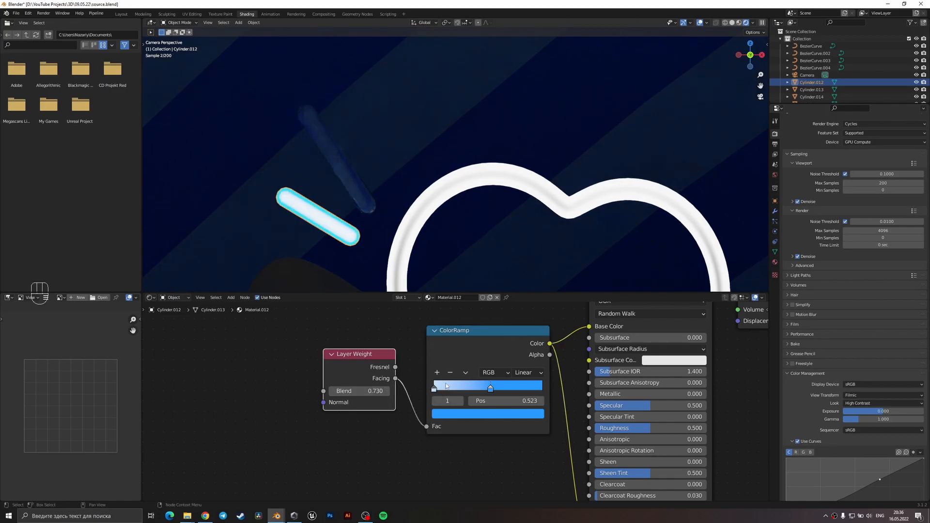
# Move the short stick's blue ColorRamp stop to 0.268 and set the material's Emission Strength to 4.
pyautogui.moveTo(446, 389)
pyautogui.mouseDown()
pyautogui.moveTo(490, 390)
pyautogui.moveTo(428, 391)
pyautogui.moveTo(471, 390)
pyautogui.moveTo(464, 394)
pyautogui.mouseUp()
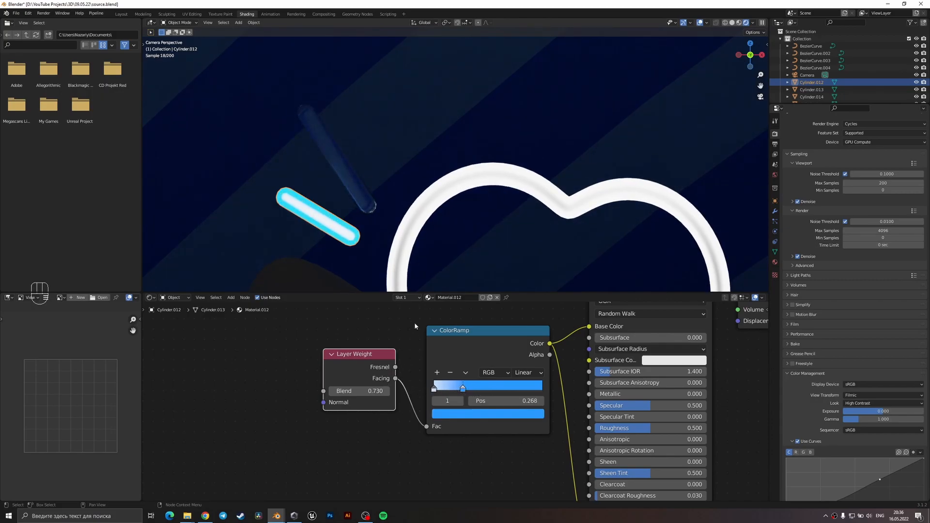
pyautogui.moveTo(584, 462); pyautogui.dragTo(535, 362, button='middle')
pyautogui.scroll(-4, 535, 365)
pyautogui.click(579, 439)
pyautogui.press('Return')
pyautogui.moveTo(446, 373); pyautogui.dragTo(449, 399, button='middle')
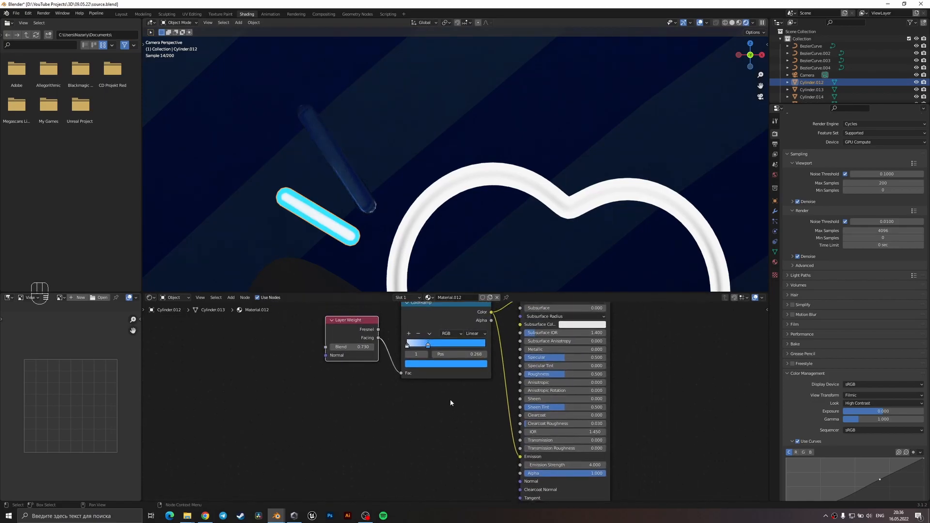
# Recolor the first ColorRamp stop of the short stick's material from near-white to a more saturated light blue.
pyautogui.click(407, 345)
pyautogui.click(423, 363)
pyautogui.moveTo(441, 278); pyautogui.dragTo(445, 272)
pyautogui.keyDown('shift'); pyautogui.moveTo(343, 234); pyautogui.dragTo(426, 142, button='middle'); pyautogui.keyUp('shift')
pyautogui.click(428, 346)
# In solid shading, select the four thin balloon string curves and link the short stick's glow material to them.
pyautogui.scroll(-3, 532, 218)
pyautogui.press('z')
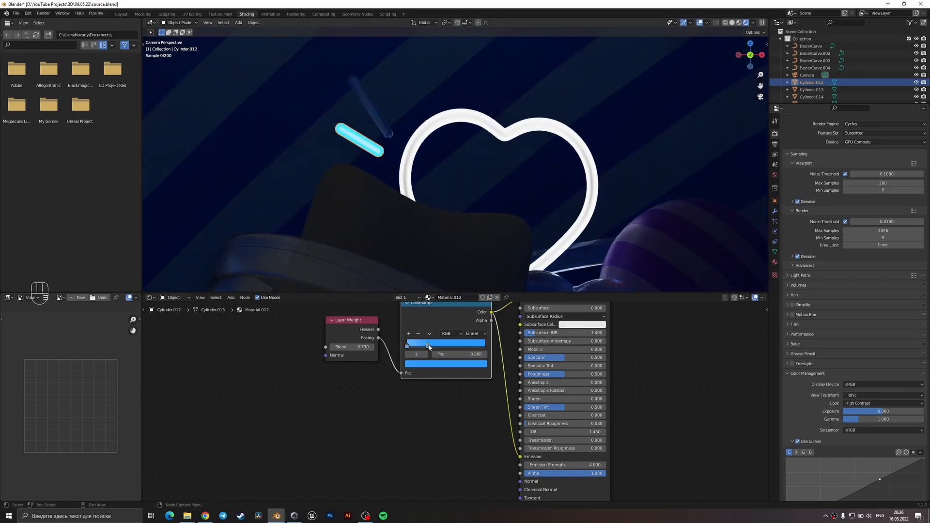
pyautogui.scroll(5, 567, 248)
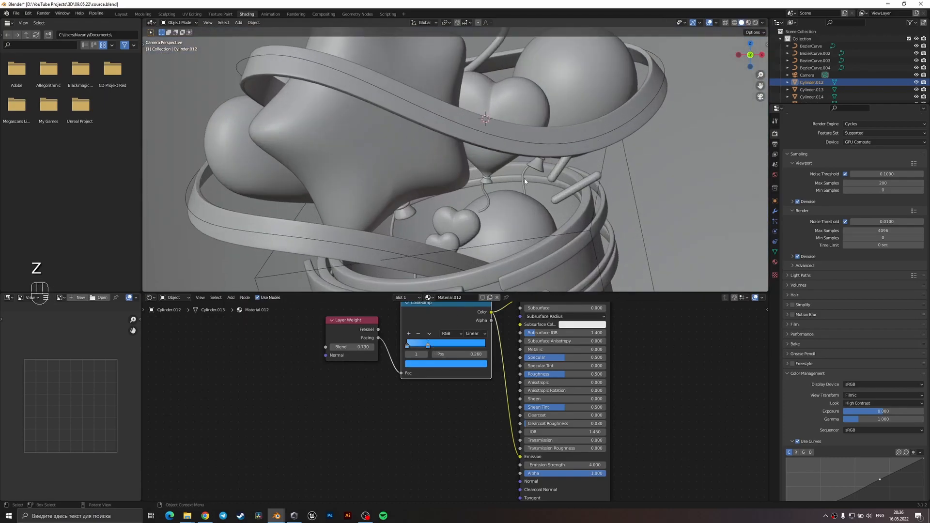
pyautogui.click(524, 180)
pyautogui.keyDown('shift'); pyautogui.click(488, 196); pyautogui.keyUp('shift')
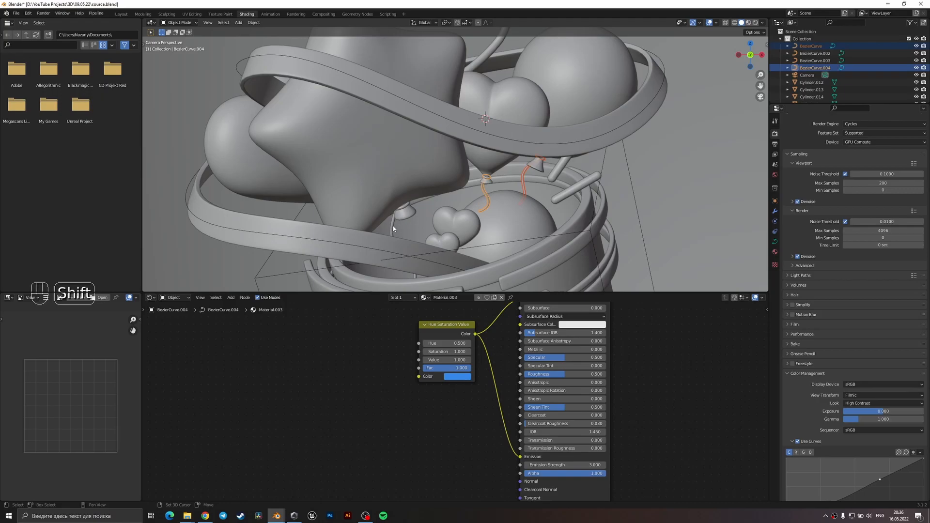
pyautogui.keyDown('shift'); pyautogui.click(418, 276); pyautogui.keyUp('shift')
pyautogui.moveTo(333, 278); pyautogui.dragTo(358, 288, button='middle')
pyautogui.keyDown('shift'); pyautogui.click(435, 168); pyautogui.keyUp('shift')
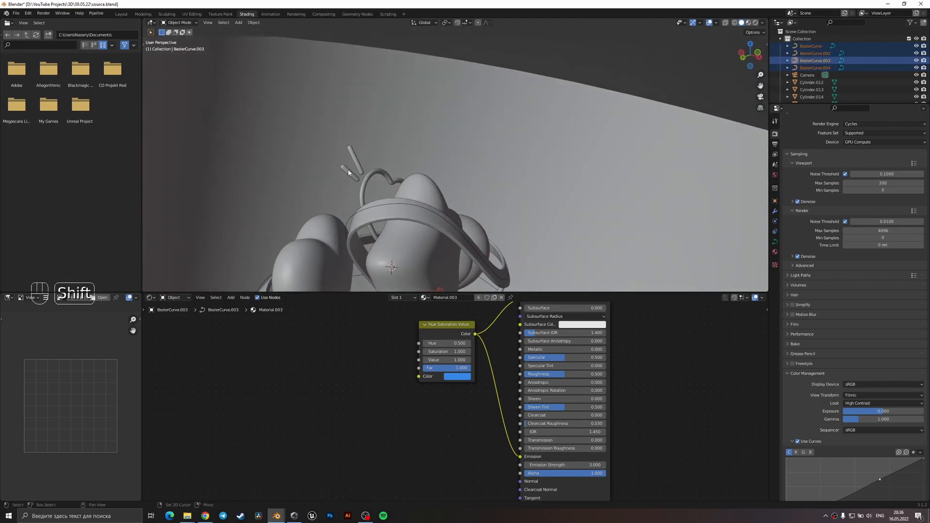
pyautogui.keyDown('shift'); pyautogui.click(349, 173); pyautogui.keyUp('shift')
pyautogui.hotkey('ctrl', 'l')
pyautogui.click(350, 170)
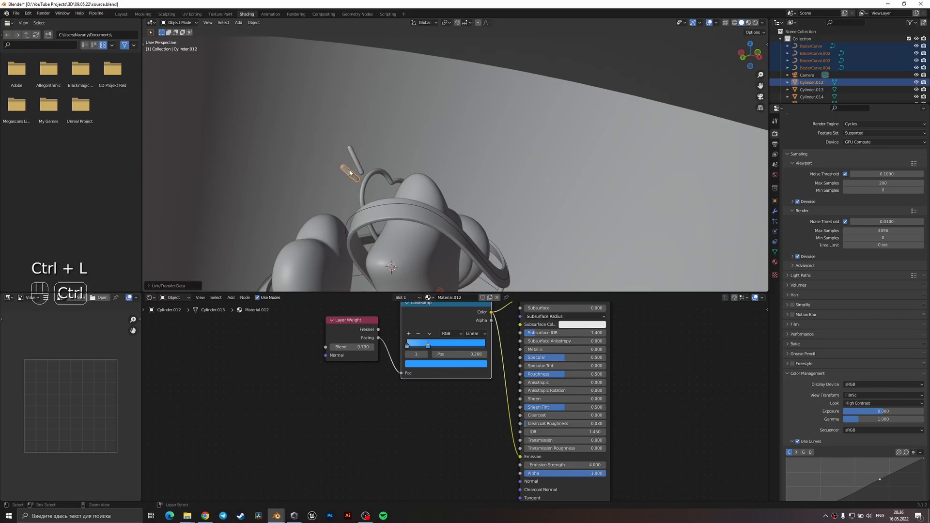
# Save the scene file and select the large curved backdrop behind the balloons.
pyautogui.hotkey('ctrl', 's')
pyautogui.click(489, 205)
pyautogui.moveTo(489, 206); pyautogui.dragTo(438, 219, button='middle')
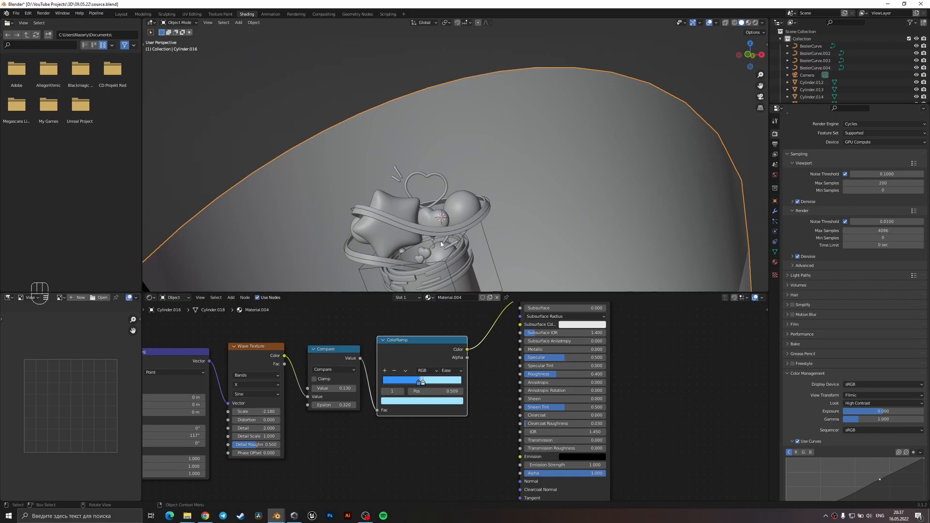
# Switch the viewport to material preview, save the file and create a new material for the star.
pyautogui.scroll(-1, 441, 242)
pyautogui.press('z')
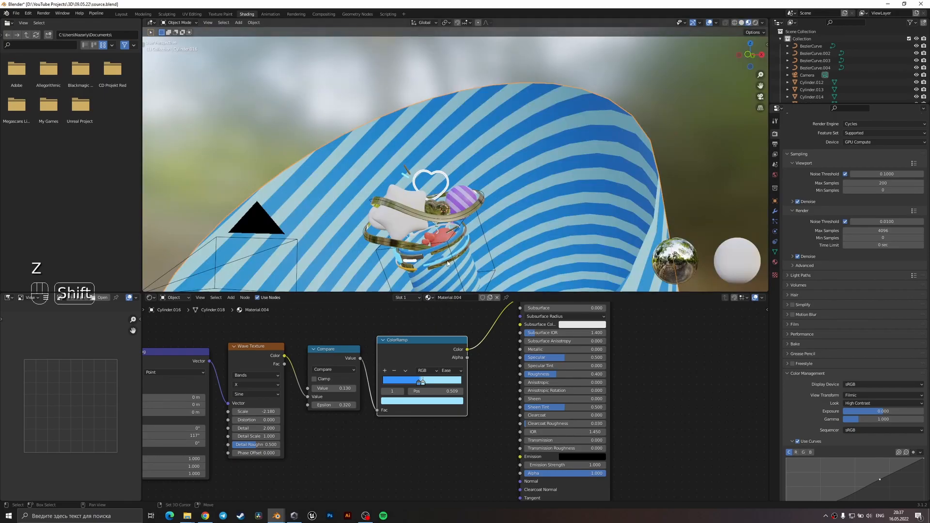
pyautogui.scroll(4, 447, 264)
pyautogui.click(387, 221)
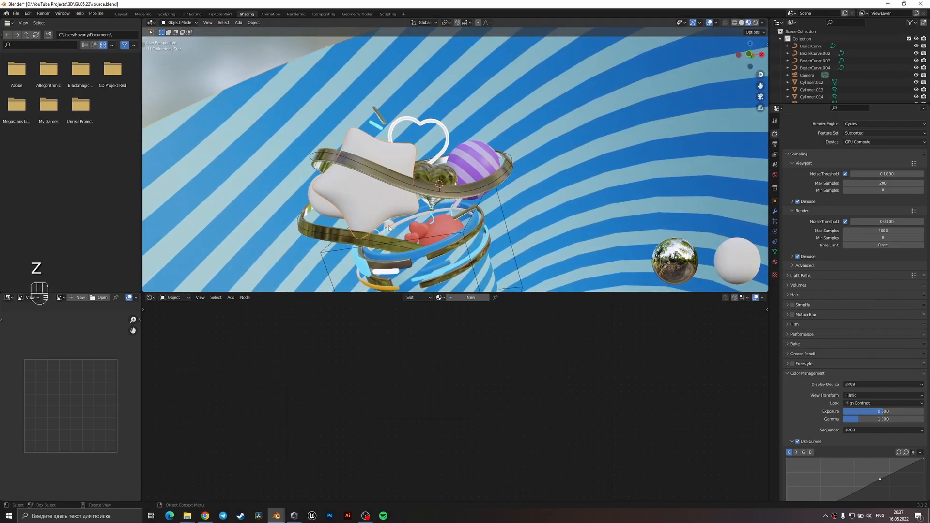
pyautogui.hotkey('ctrl', 's')
pyautogui.click(467, 298)
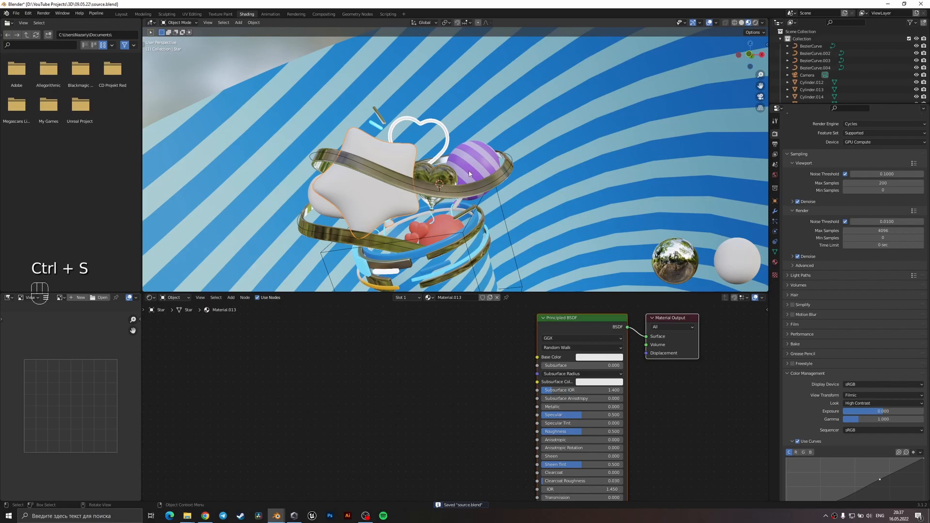
# Copy the gradient nodes from the orange ring segment's material into the star's material and connect the ColorRamp to Base Color.
pyautogui.click(381, 288)
pyautogui.scroll(-3, 458, 397)
pyautogui.moveTo(436, 436); pyautogui.dragTo(189, 342)
pyautogui.hotkey('ctrl', 'c')
pyautogui.click(378, 194)
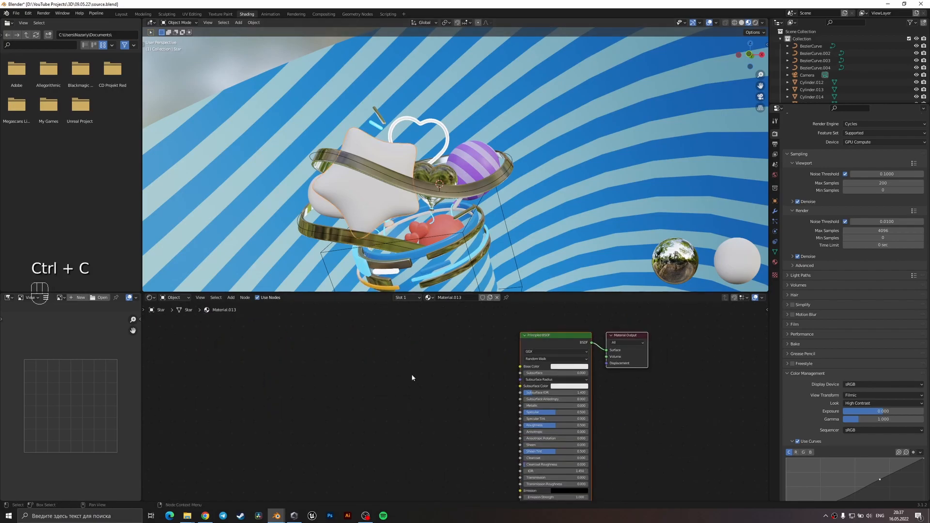
pyautogui.hotkey('ctrl', 'v')
pyautogui.moveTo(511, 359); pyautogui.dragTo(545, 366)
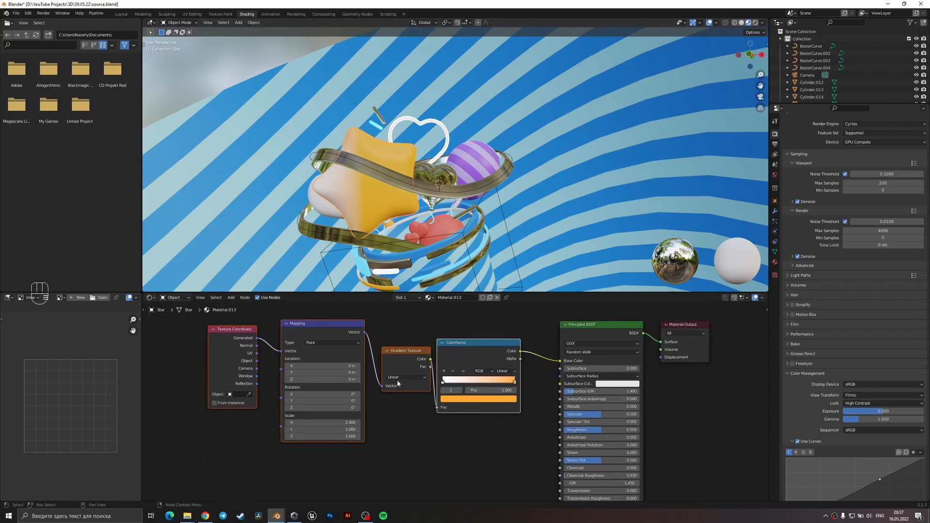
# Set the X scale in the star's Mapping node to 1 and view the scene through the camera.
pyautogui.scroll(2, 313, 424)
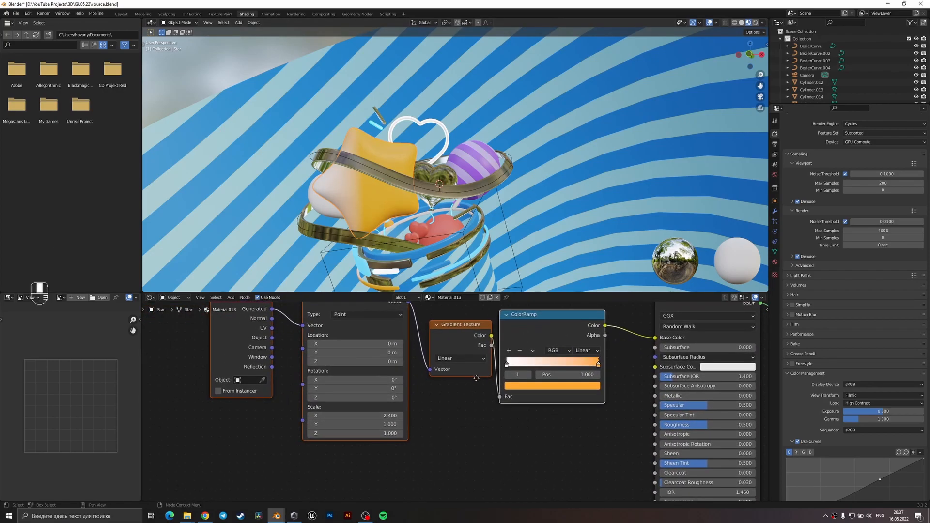
pyautogui.click(439, 443)
pyautogui.press('KP_0')
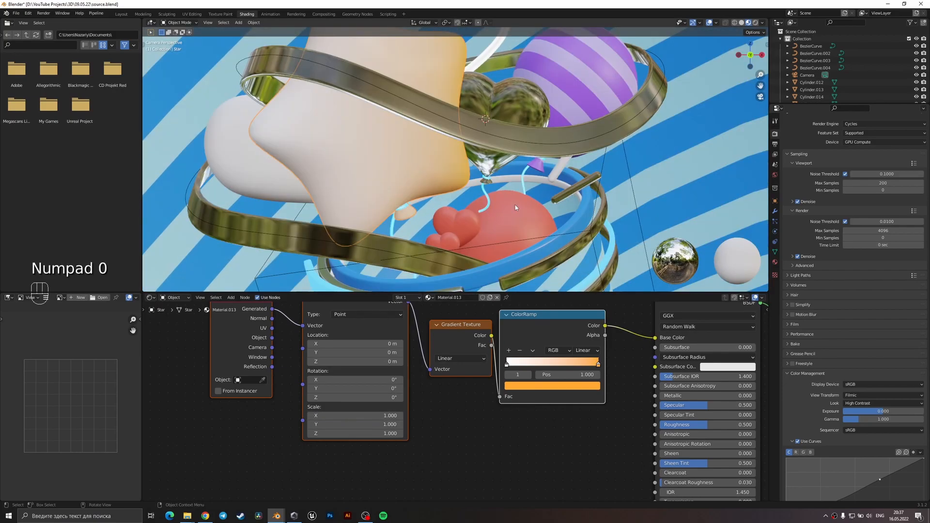
# Flip the star's color ramp and move its orange stop back to the start of the ramp.
pyautogui.moveTo(527, 382); pyautogui.dragTo(515, 403, button='middle')
pyautogui.moveTo(587, 387)
pyautogui.mouseDown()
pyautogui.moveTo(529, 389)
pyautogui.moveTo(588, 389)
pyautogui.mouseUp()
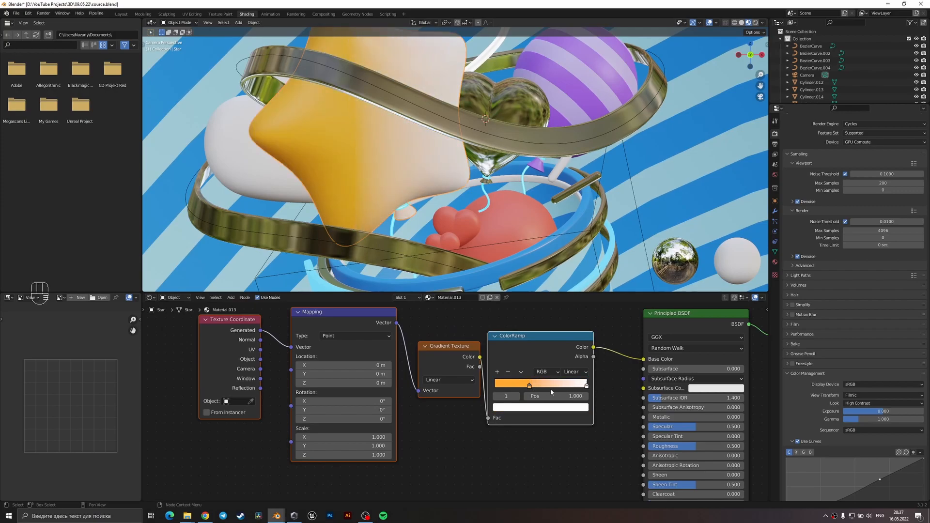
pyautogui.moveTo(530, 385); pyautogui.dragTo(493, 386)
# Change the white end stop of the star's color ramp to light orange, hex FFD194.
pyautogui.click(586, 386)
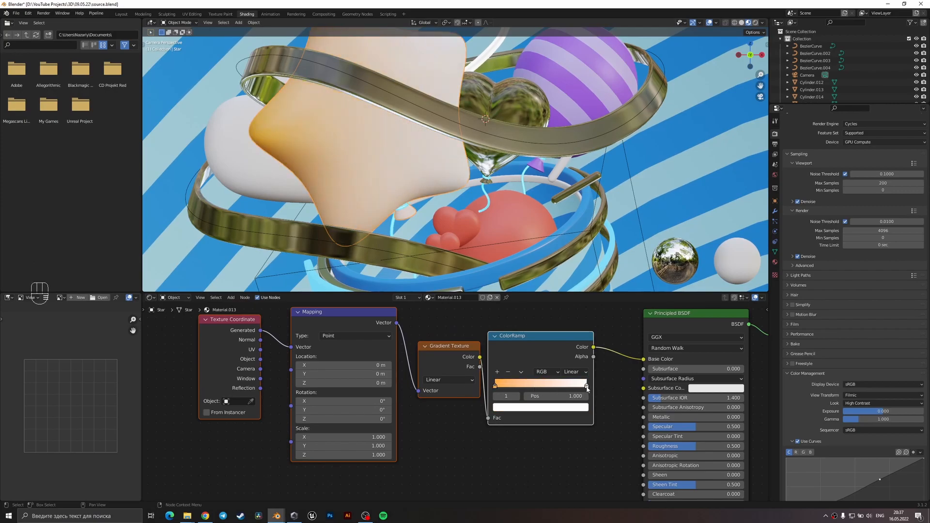
pyautogui.click(570, 410)
pyautogui.click(569, 409)
pyautogui.moveTo(530, 314); pyautogui.dragTo(521, 326)
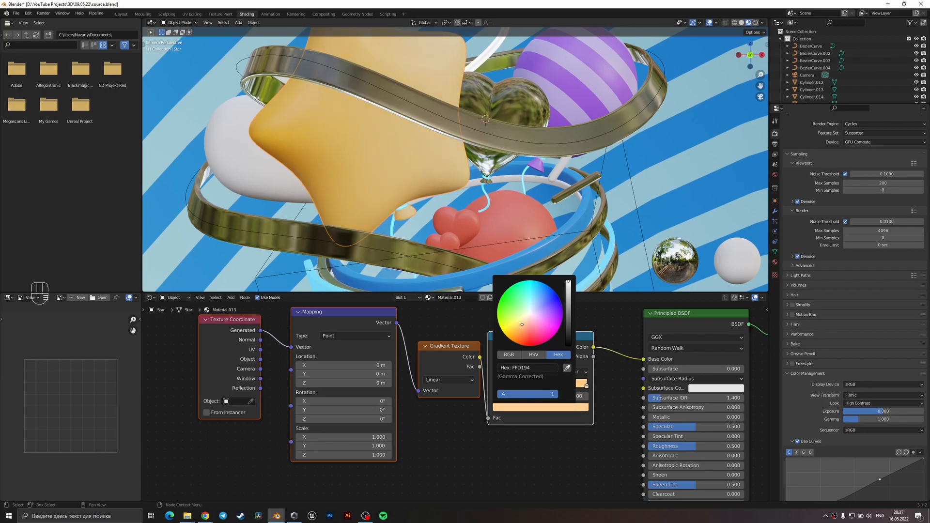
# Set the Roughness of the star's material to 0.2 and save the file.
pyautogui.moveTo(632, 422); pyautogui.dragTo(580, 405, button='middle')
pyautogui.click(643, 428)
pyautogui.write('0.5')
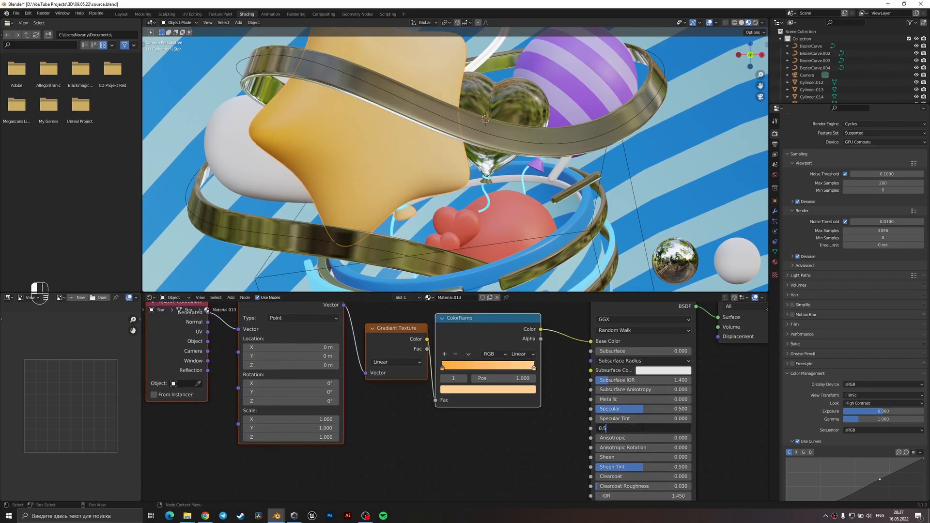
pyautogui.press('Return')
pyautogui.hotkey('ctrl', 's')
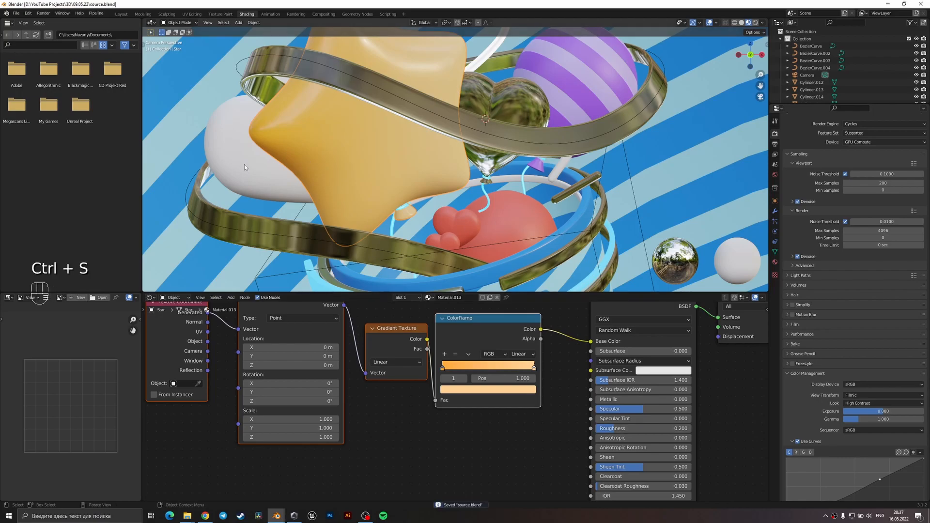
# Save the file and link the star's material to the white balloon behind the star.
pyautogui.click(578, 77)
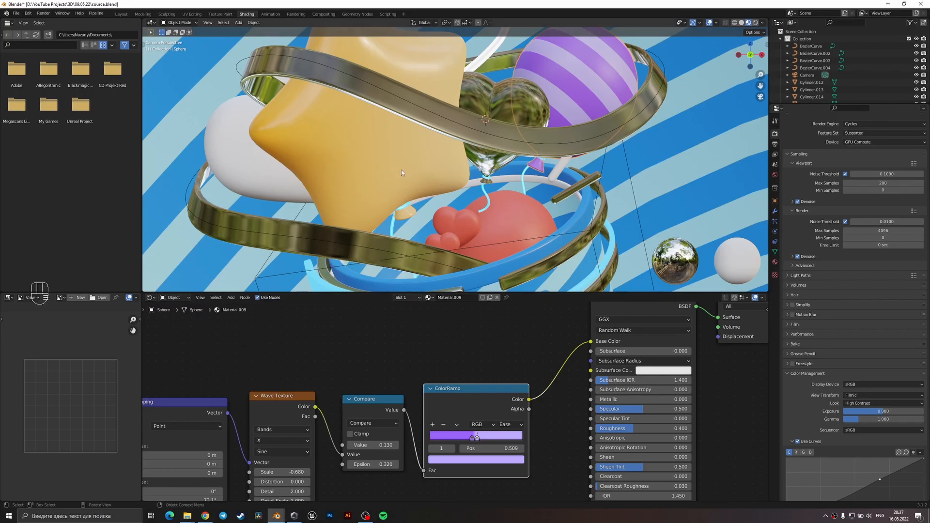
pyautogui.click(260, 158)
pyautogui.hotkey('ctrl', 's')
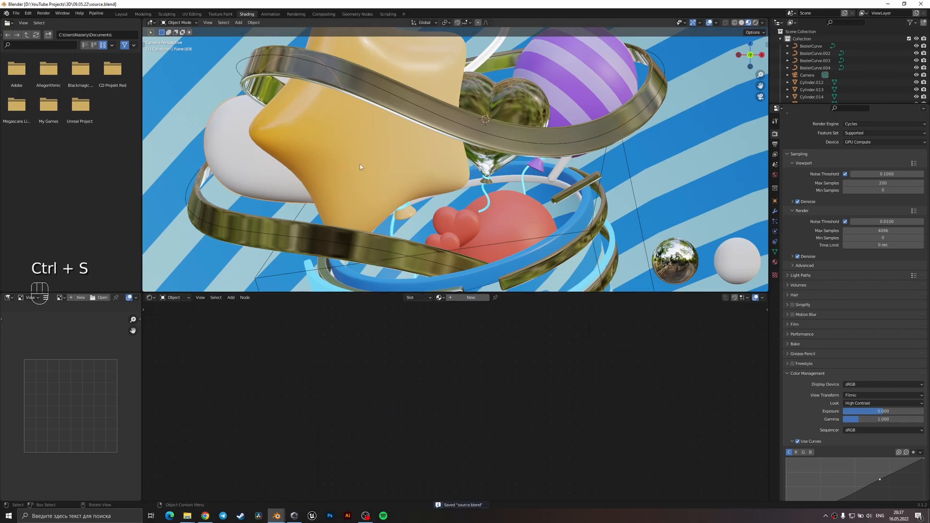
pyautogui.keyDown('shift'); pyautogui.click(359, 167); pyautogui.keyUp('shift')
pyautogui.hotkey('ctrl', 'l')
pyautogui.click(363, 162)
pyautogui.click(520, 421)
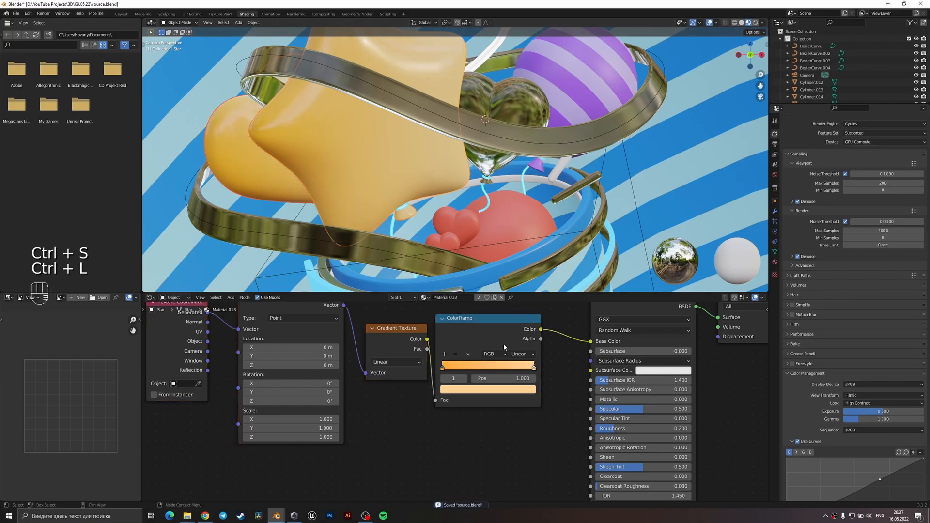
# Make the material of the balloon behind the star single-user, set its first gradient stop to FF5E21 and save.
pyautogui.click(242, 182)
pyautogui.click(494, 297)
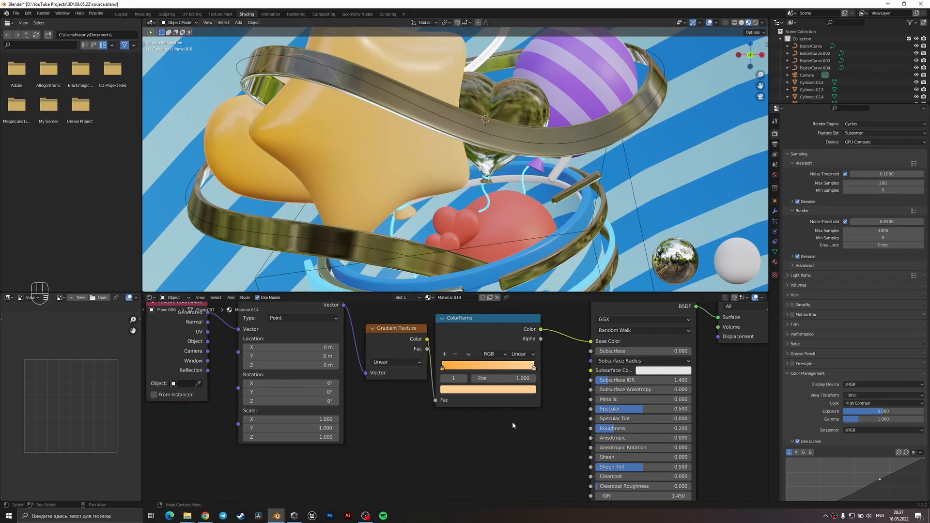
pyautogui.click(443, 377)
pyautogui.click(455, 389)
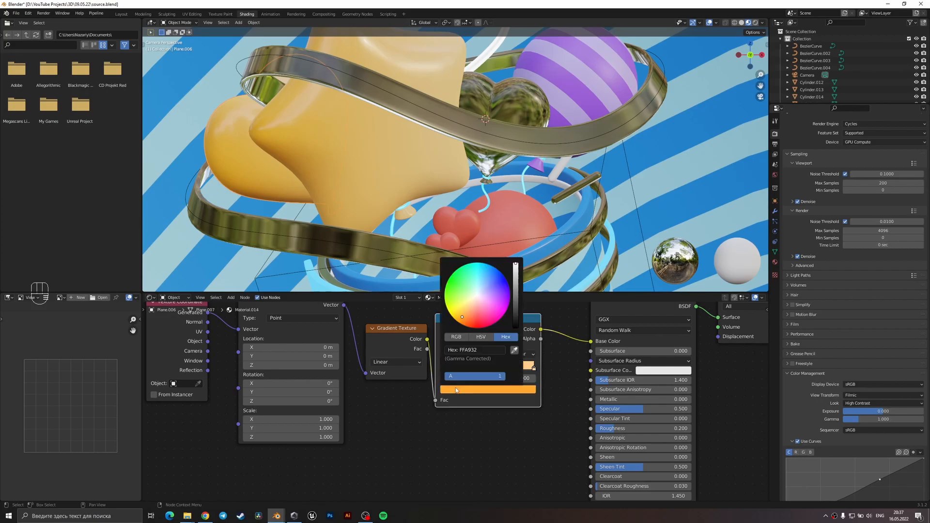
pyautogui.moveTo(472, 312); pyautogui.dragTo(469, 318)
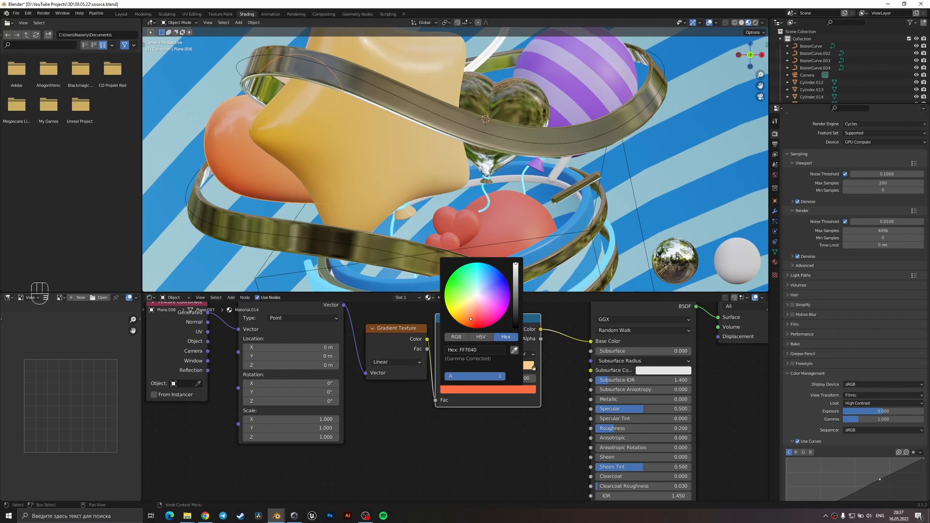
pyautogui.moveTo(468, 320); pyautogui.dragTo(470, 322)
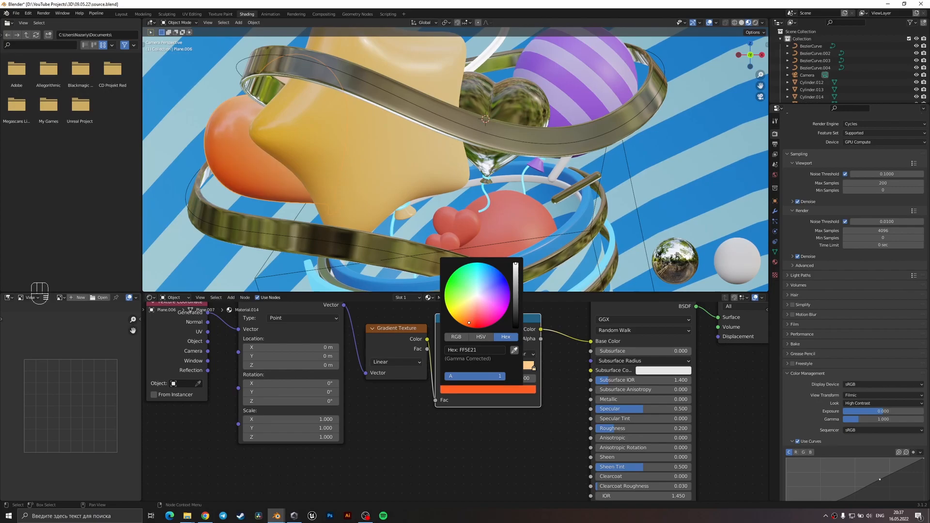
pyautogui.scroll(-4, 562, 195)
pyautogui.hotkey('ctrl', 's')
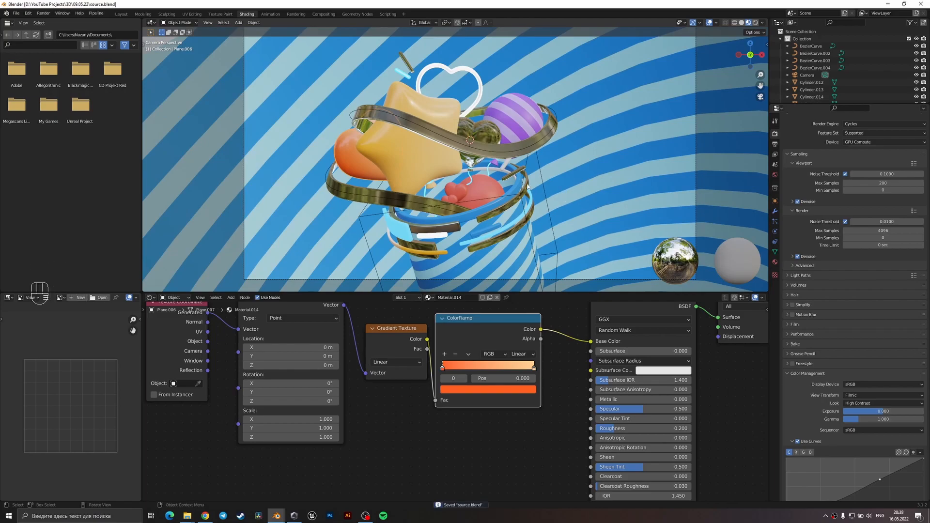
# Scale and slightly move the metallic heart balloon together with its string, and save the file.
pyautogui.scroll(3, 435, 138)
pyautogui.scroll(-2, 503, 149)
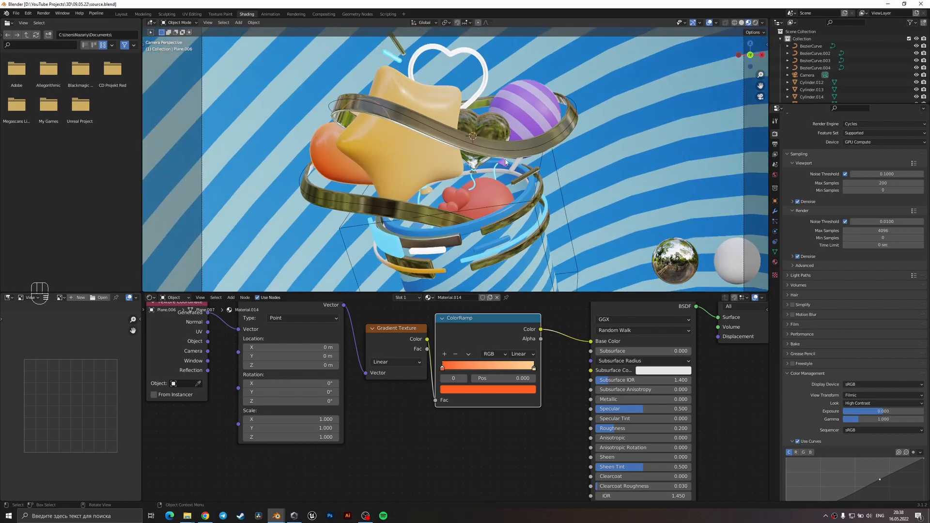
pyautogui.scroll(-3, 503, 139)
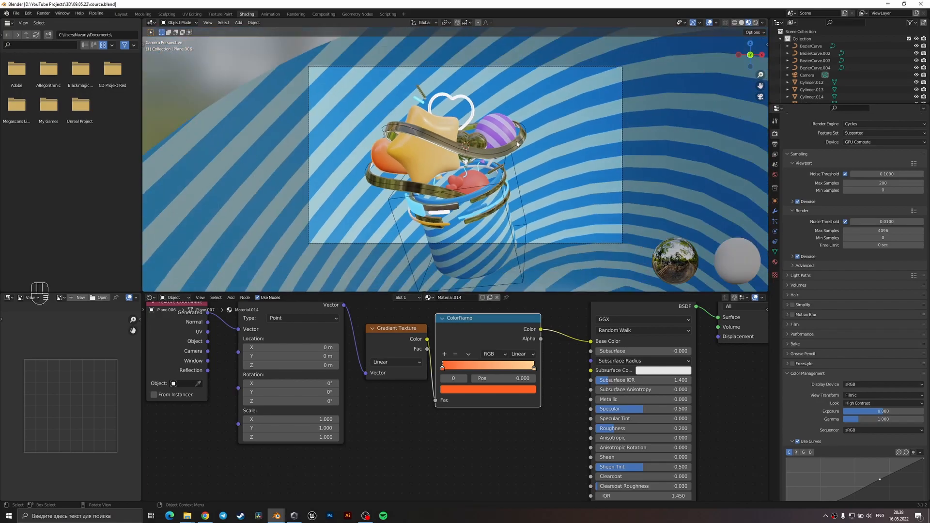
pyautogui.click(474, 135)
pyautogui.scroll(2, 473, 150)
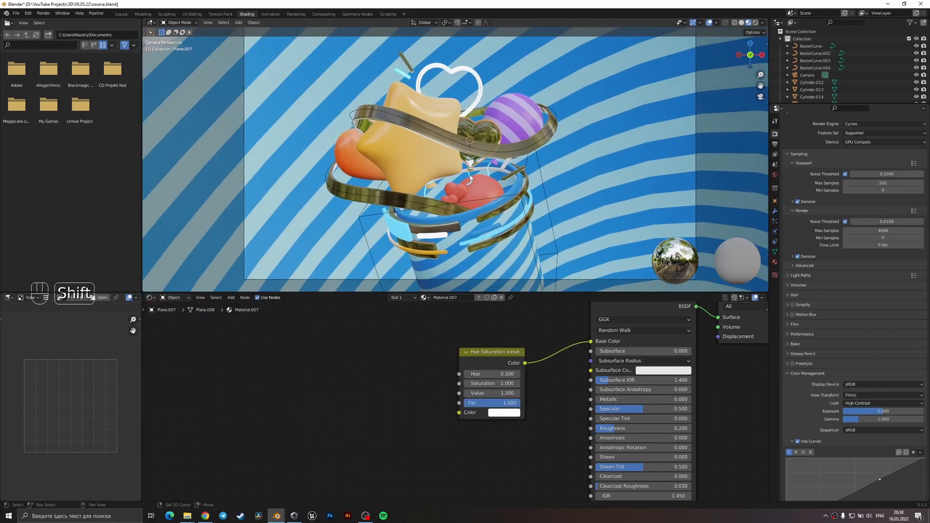
pyautogui.keyDown('shift'); pyautogui.click(470, 176); pyautogui.keyUp('shift')
pyautogui.press('s')
pyautogui.click(517, 159)
pyautogui.press('g')
pyautogui.click(516, 168)
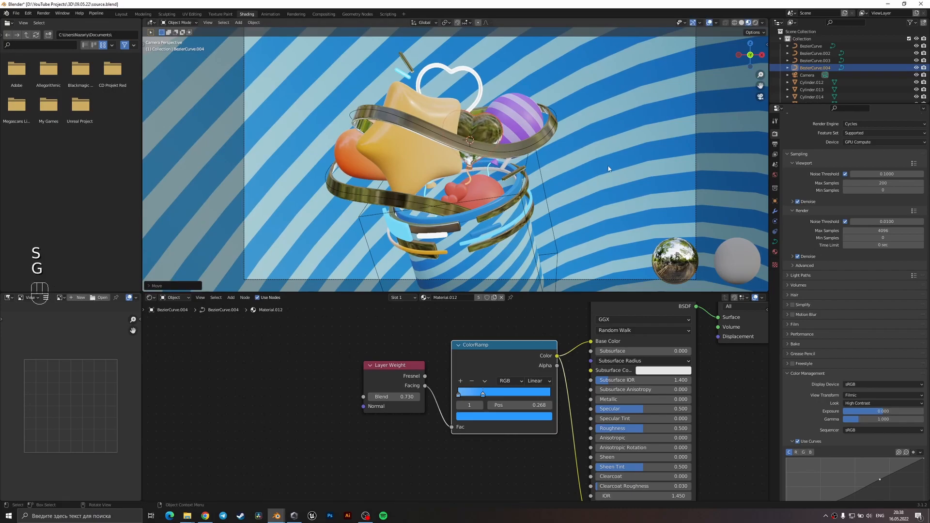
pyautogui.click(607, 170)
pyautogui.hotkey('ctrl', 's')
# Switch the viewport to solid shading and add an area light to the scene.
pyautogui.scroll(-1, 490, 208)
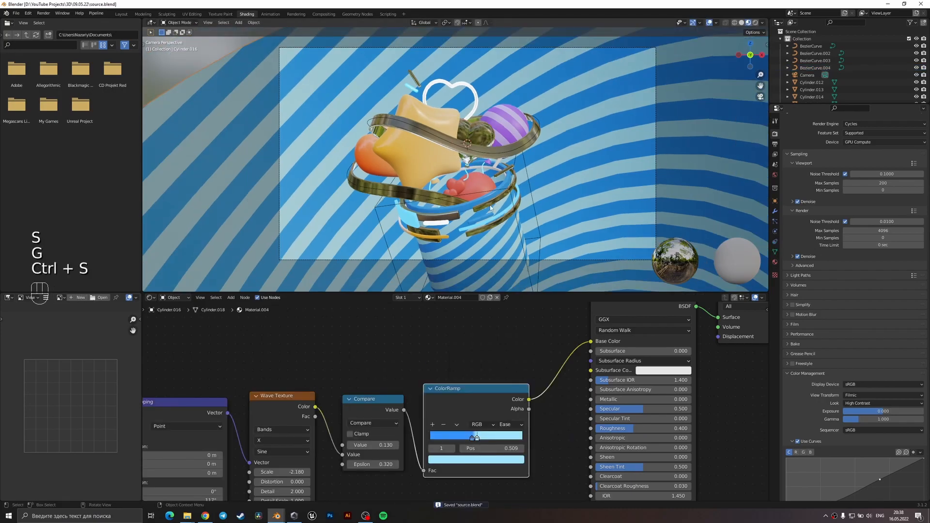
pyautogui.press('z')
pyautogui.click(513, 219)
pyautogui.moveTo(512, 219); pyautogui.dragTo(507, 228, button='middle')
pyautogui.scroll(-3, 499, 221)
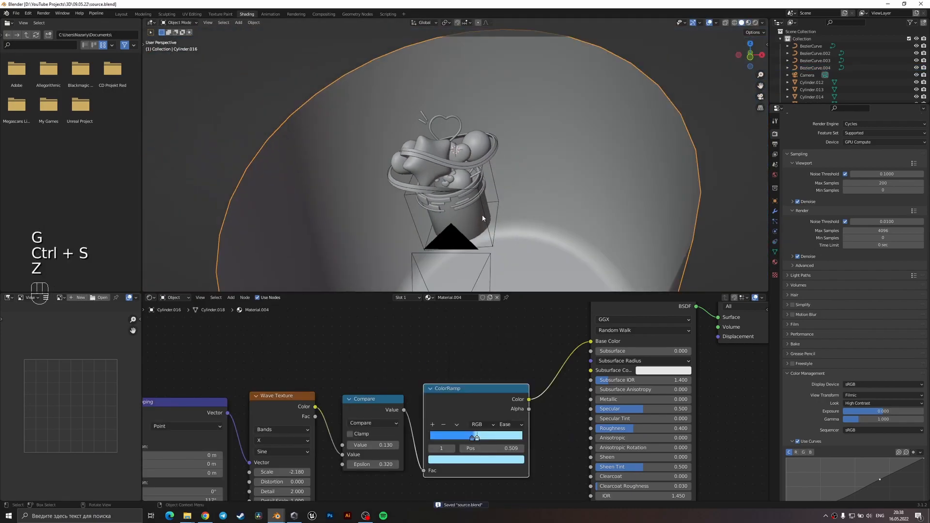
pyautogui.hotkey('shift', 'a')
pyautogui.moveTo(487, 195)
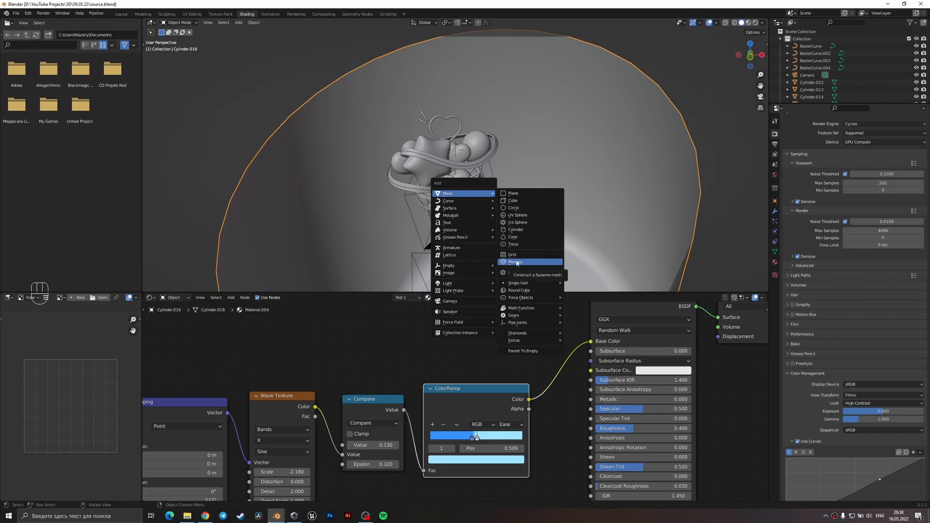
pyautogui.moveTo(480, 283)
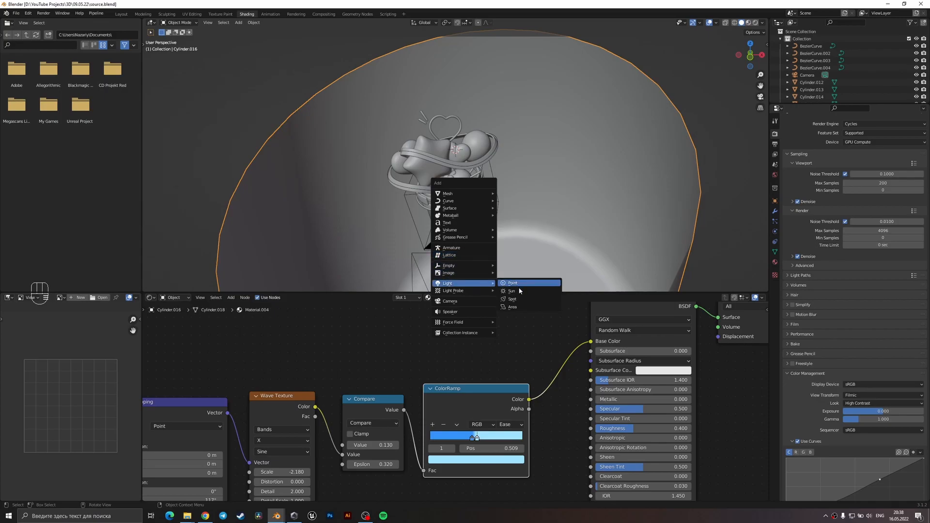
pyautogui.click(513, 306)
# Raise the area light along the Z axis above the cup and enlarge it.
pyautogui.press('g')
pyautogui.press('z')
pyautogui.click(501, 167)
pyautogui.press('s')
pyautogui.click(661, 221)
pyautogui.press('g')
pyautogui.press('z')
pyautogui.click(664, 207)
# Fine-tune the overhead light's height and size, and shift it along the Y axis over the cup.
pyautogui.press('g')
pyautogui.press('z')
pyautogui.click(573, 142)
pyautogui.press('s')
pyautogui.click(577, 144)
pyautogui.moveTo(580, 144); pyautogui.dragTo(571, 175, button='middle')
pyautogui.press('g')
pyautogui.press('y')
pyautogui.click(563, 200)
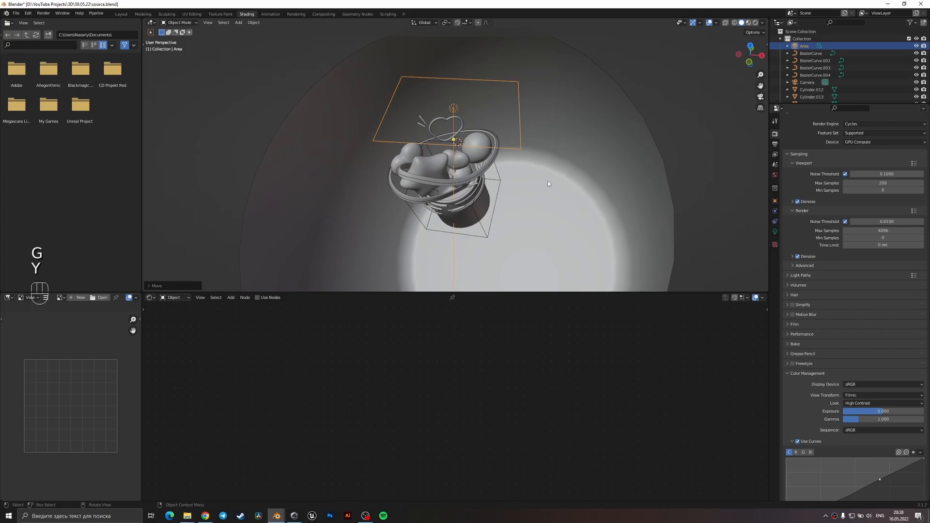
# Add a second area light and rotate it 90° around the X axis.
pyautogui.hotkey('shift', 'a')
pyautogui.moveTo(499, 143)
pyautogui.click(532, 169)
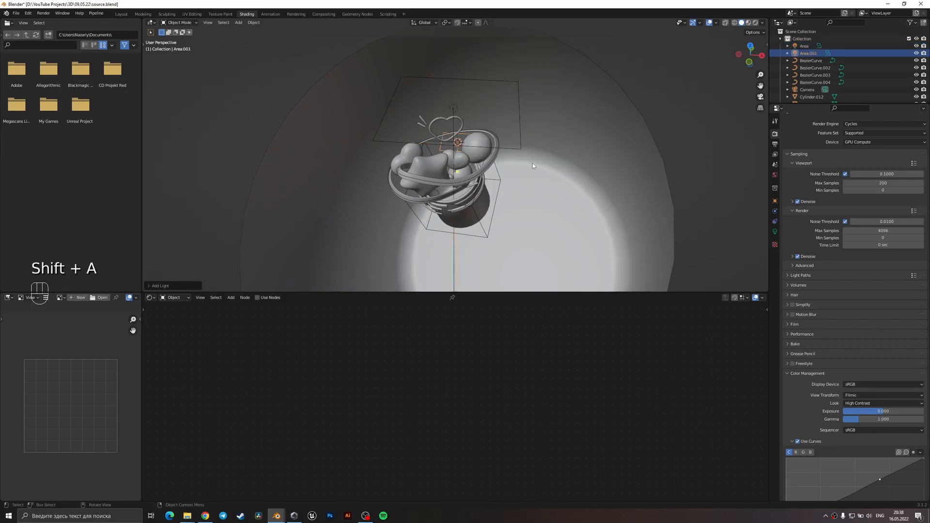
pyautogui.press('r')
pyautogui.press('x')
pyautogui.press('9')
pyautogui.press('0')
pyautogui.press('Return')
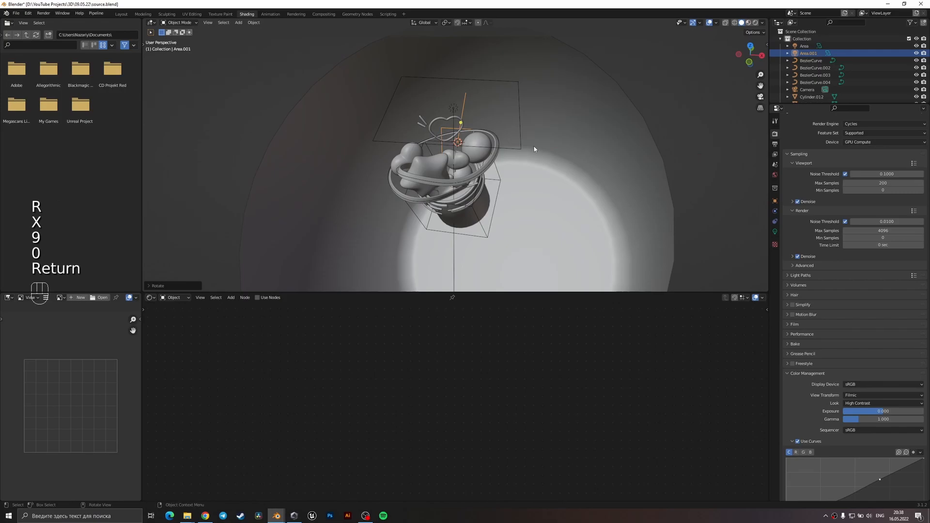
# From the top view, move the second area light along the Y axis in front of the cup and enlarge it.
pyautogui.press('KP_7')
pyautogui.press('g')
pyautogui.press('y')
pyautogui.click(529, 262)
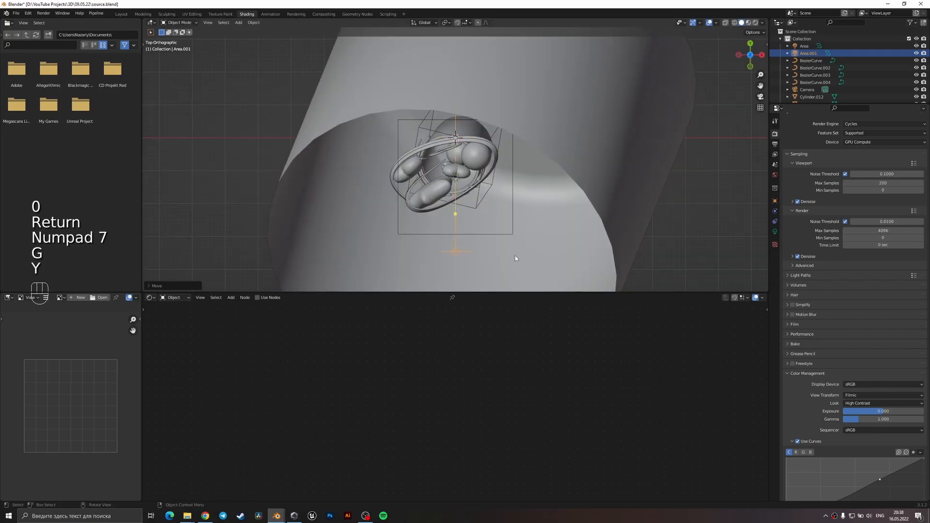
pyautogui.press('s')
pyautogui.click(626, 249)
# Scale the front area light along the Z axis and adjust its overall size.
pyautogui.moveTo(564, 248); pyautogui.dragTo(515, 206, button='middle')
pyautogui.scroll(-3, 551, 187)
pyautogui.press('s')
pyautogui.press('z')
pyautogui.click(573, 169)
pyautogui.press('s')
pyautogui.click(557, 166)
pyautogui.hotkey('shift', 'd')
pyautogui.press('x')
pyautogui.rightClick(506, 211)
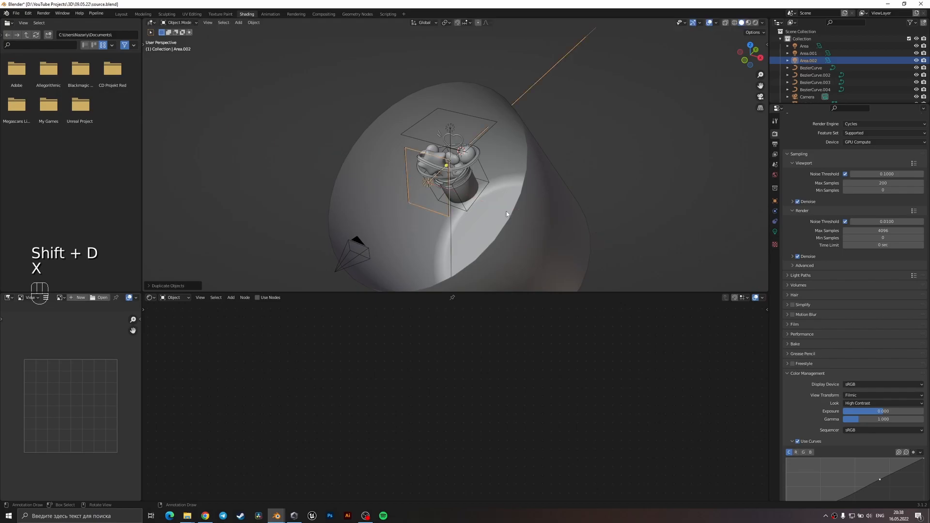
pyautogui.press('Delete')
# Move the front area light along the Y axis closer to the camera and stretch it along the Z axis.
pyautogui.click(426, 187)
pyautogui.press('g')
pyautogui.press('y')
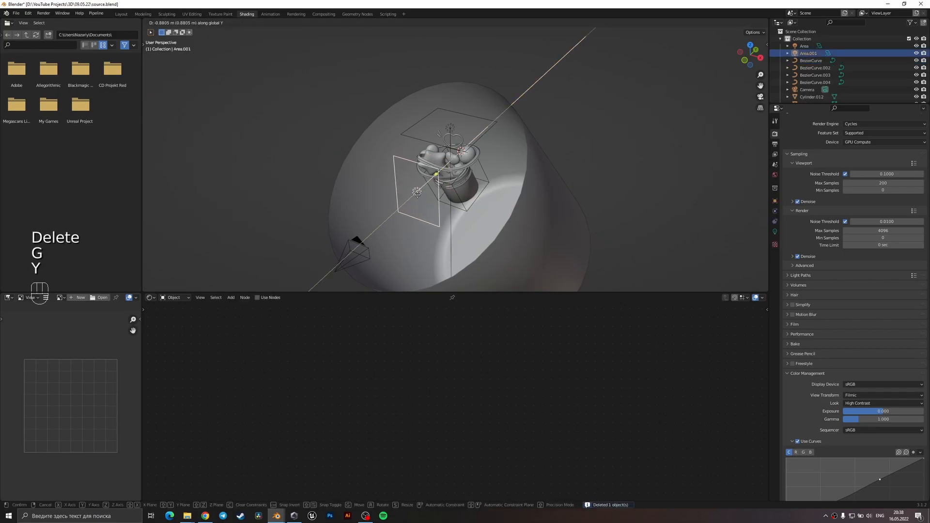
pyautogui.click(405, 210)
pyautogui.press('s')
pyautogui.press('z')
pyautogui.click(454, 189)
# Duplicate the front area light, place the copy behind the cup and rotate it 190° around the Z axis.
pyautogui.hotkey('shift', 'd')
pyautogui.press('t')
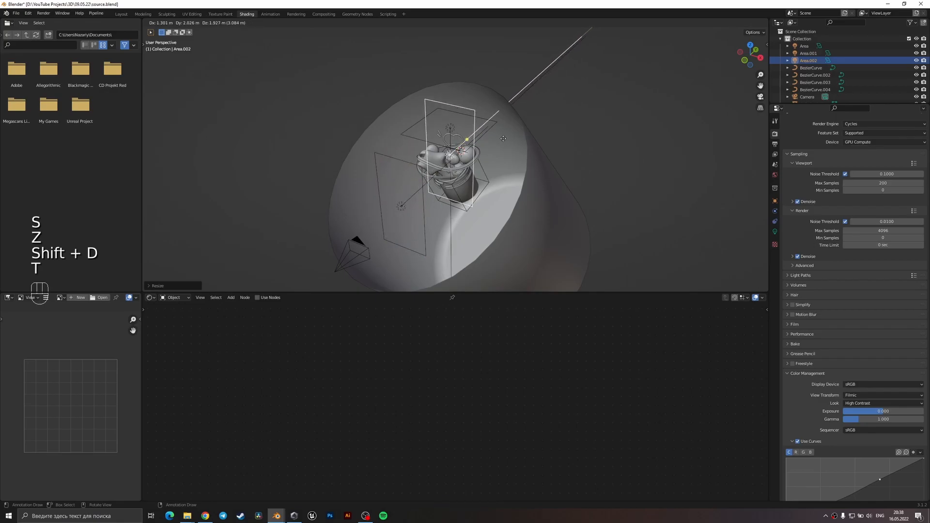
pyautogui.press('y')
pyautogui.write('rz180')
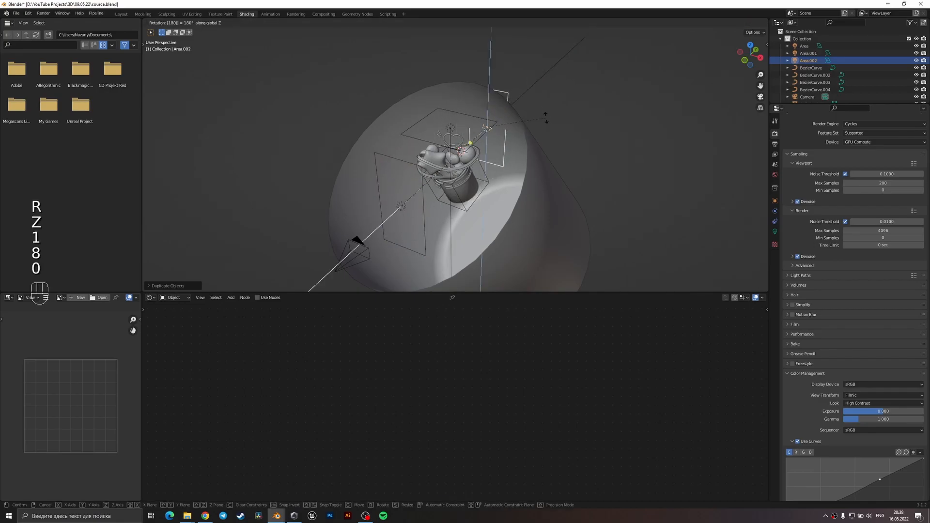
pyautogui.write('rz190')
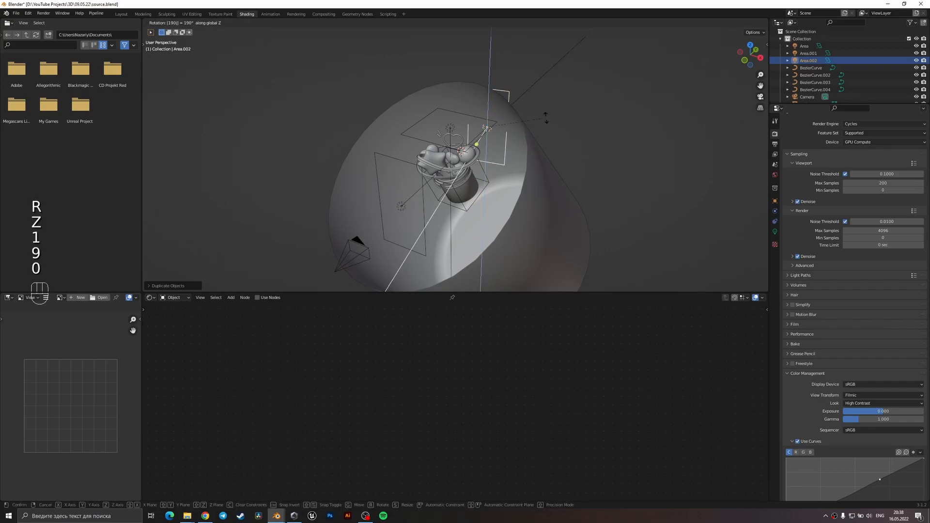
pyautogui.press('Return')
# Adjust the rear light's rotation, and rotate the front and rear area lights together around the Z axis.
pyautogui.moveTo(545, 118); pyautogui.dragTo(581, 213, button='middle')
pyautogui.press('r')
pyautogui.click(559, 224)
pyautogui.moveTo(543, 254); pyautogui.dragTo(589, 179, button='middle')
pyautogui.keyDown('shift'); pyautogui.click(534, 156); pyautogui.keyUp('shift')
pyautogui.moveTo(588, 143); pyautogui.dragTo(587, 172, button='middle')
pyautogui.press('r')
pyautogui.press('z')
pyautogui.click(577, 181)
# From the camera view, tilt the front and rear area lights together and move them slightly.
pyautogui.press('KP_0')
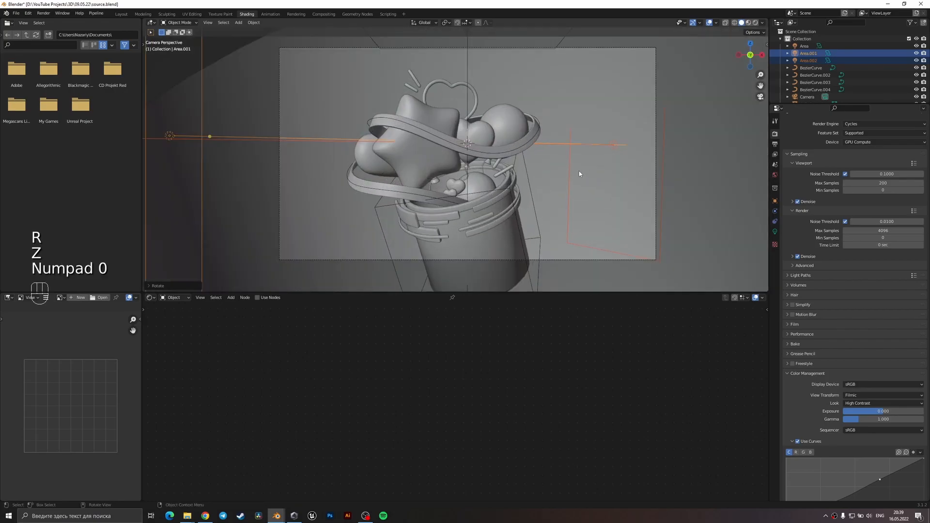
pyautogui.press('r')
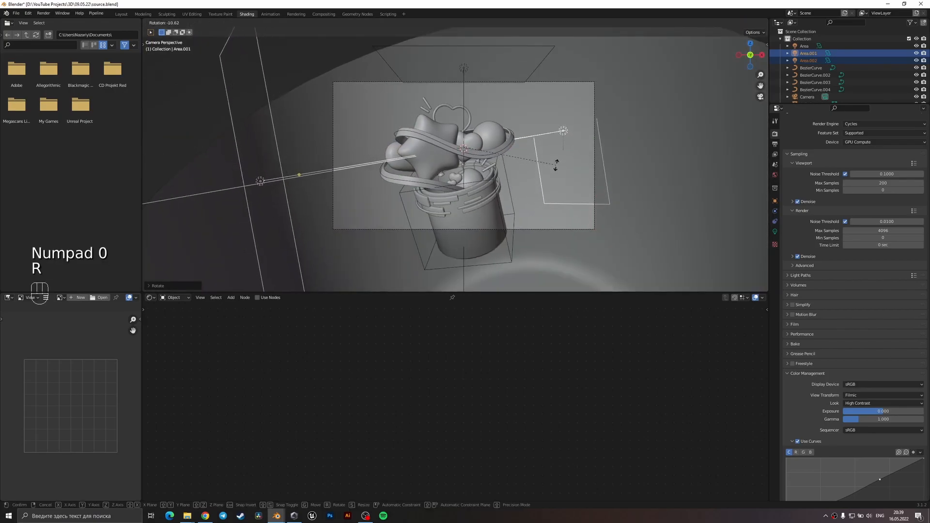
pyautogui.press('r')
pyautogui.press('x')
pyautogui.press('r')
pyautogui.press('x')
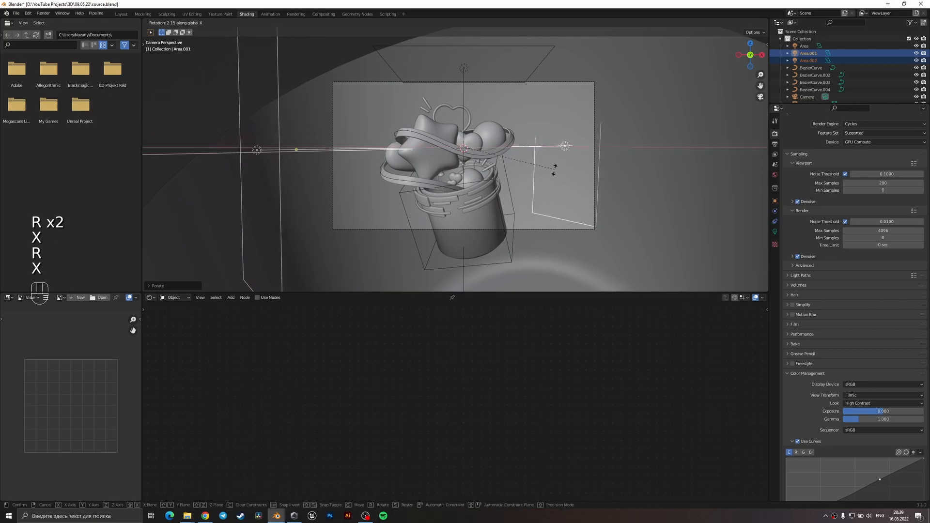
pyautogui.press('g')
pyautogui.click(562, 206)
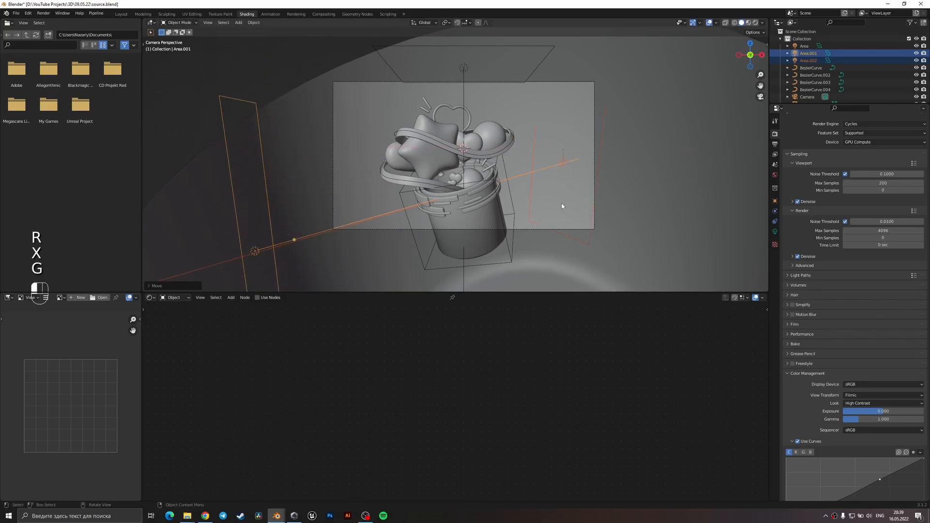
# Move the rear area light along the Y axis and scale it along the Z axis.
pyautogui.click(569, 162)
pyautogui.click(567, 163)
pyautogui.press('g')
pyautogui.press('y')
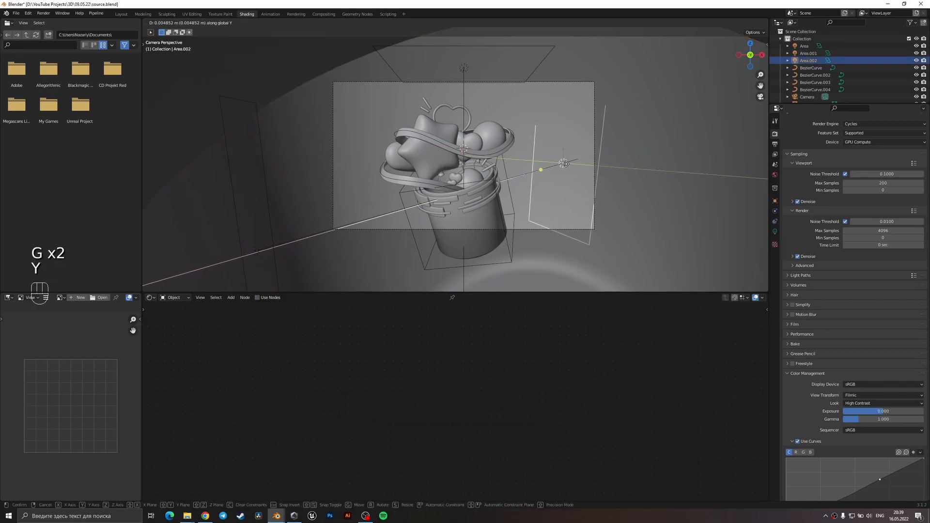
pyautogui.click(579, 155)
pyautogui.press('s')
pyautogui.press('z')
pyautogui.click(613, 197)
# Reposition the rear area light from above and shift the front area light slightly.
pyautogui.moveTo(595, 208); pyautogui.dragTo(597, 249, button='middle')
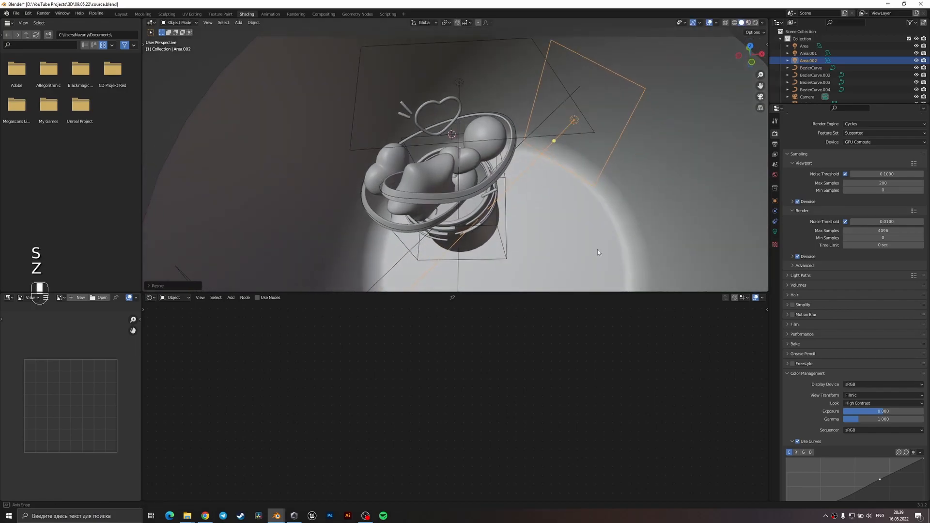
pyautogui.moveTo(595, 207); pyautogui.dragTo(595, 231, button='middle')
pyautogui.press('g')
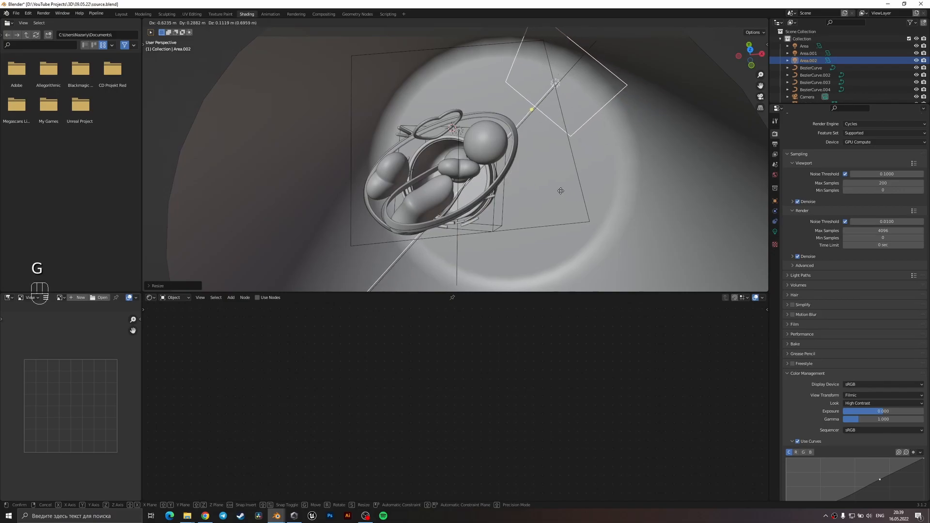
pyautogui.click(559, 189)
pyautogui.scroll(-3, 562, 226)
pyautogui.moveTo(404, 261); pyautogui.dragTo(352, 188, button='middle')
pyautogui.click(363, 215)
pyautogui.press('g')
pyautogui.click(357, 214)
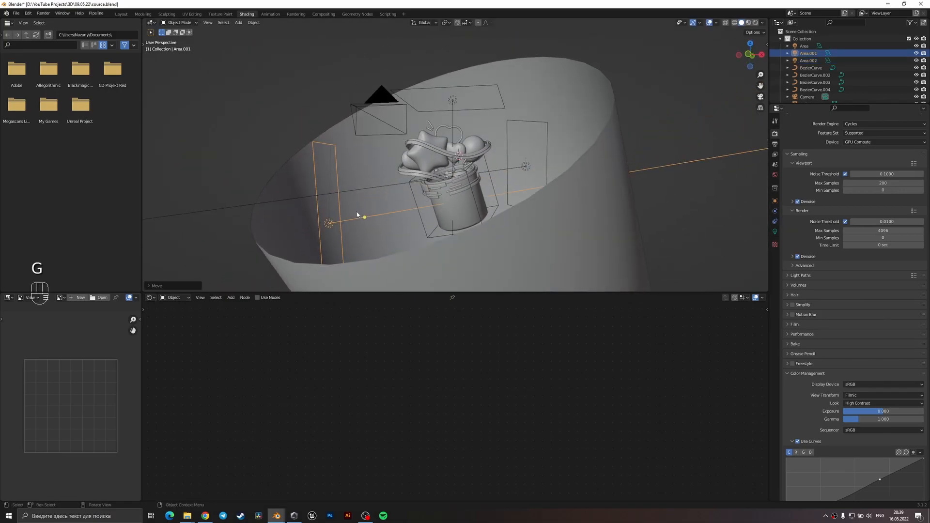
# Show the camera view in rendered shading and set the overhead area light's power to about 80.2 W.
pyautogui.press('KP_0')
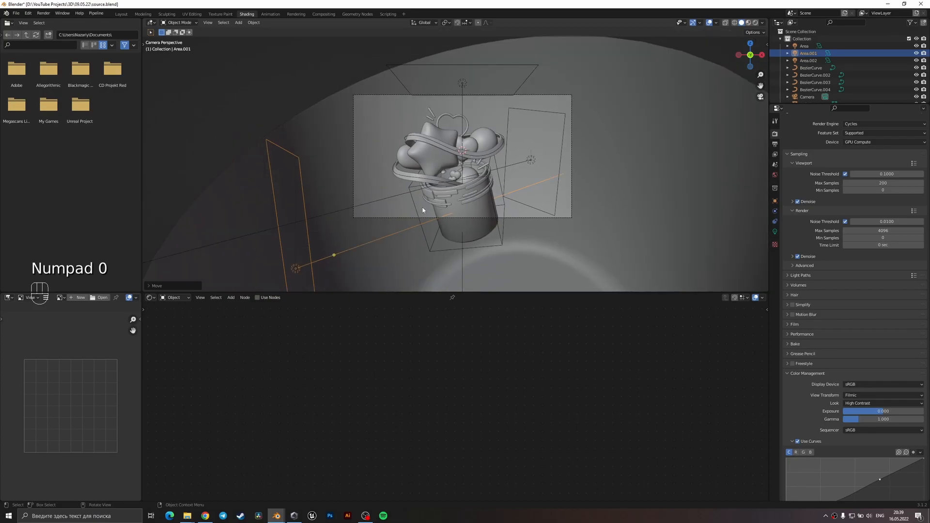
pyautogui.press('z')
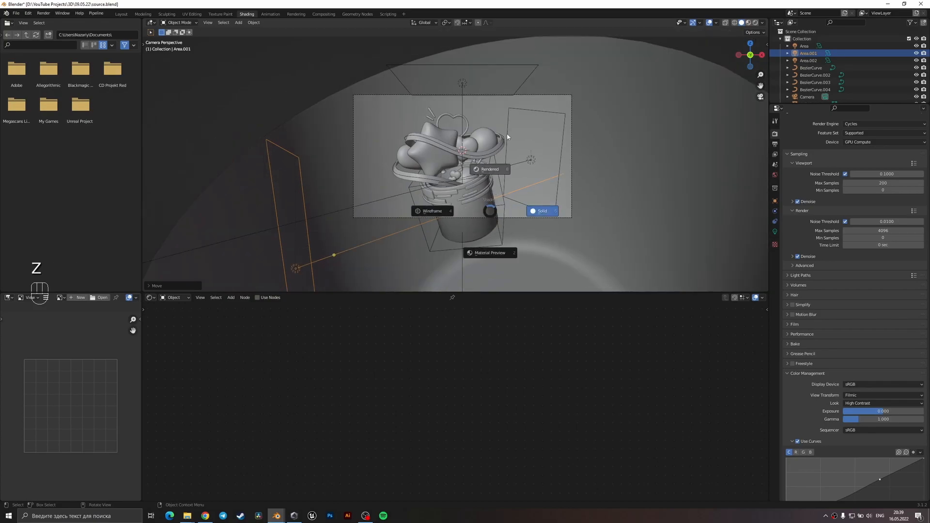
pyautogui.click(513, 165)
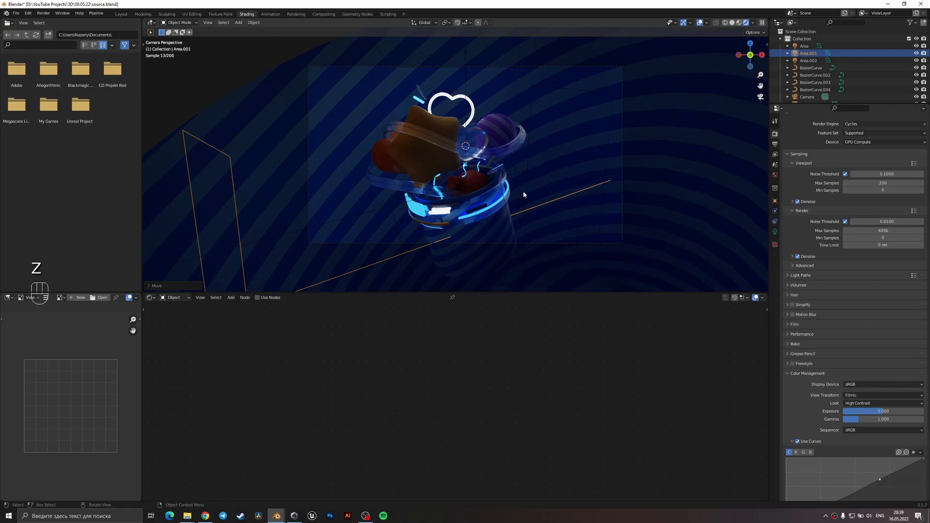
pyautogui.click(465, 48)
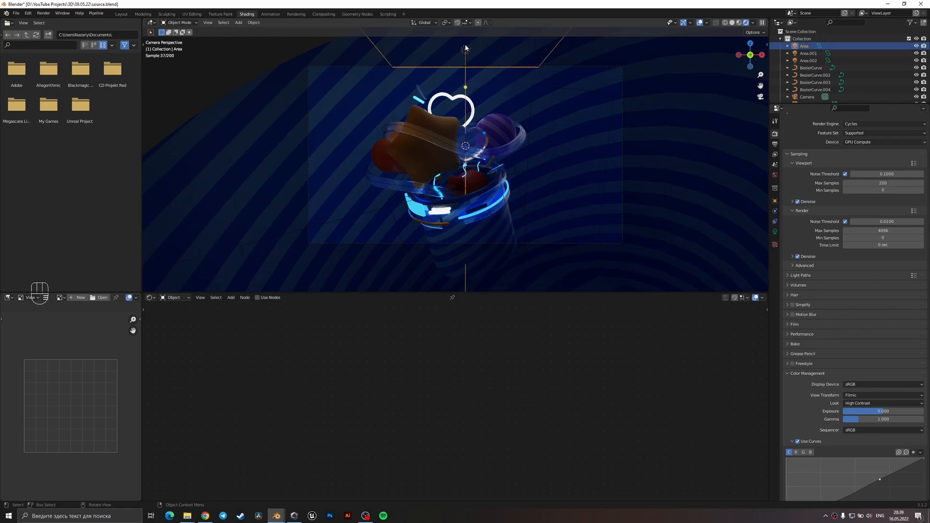
pyautogui.click(776, 233)
pyautogui.moveTo(884, 183); pyautogui.dragTo(917, 183)
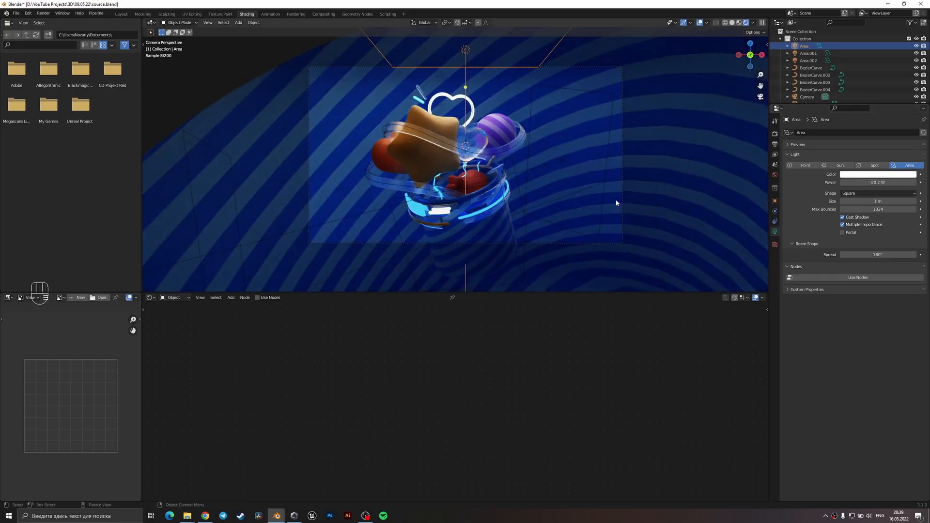
# Set the rear area light's power to 150 W.
pyautogui.click(562, 163)
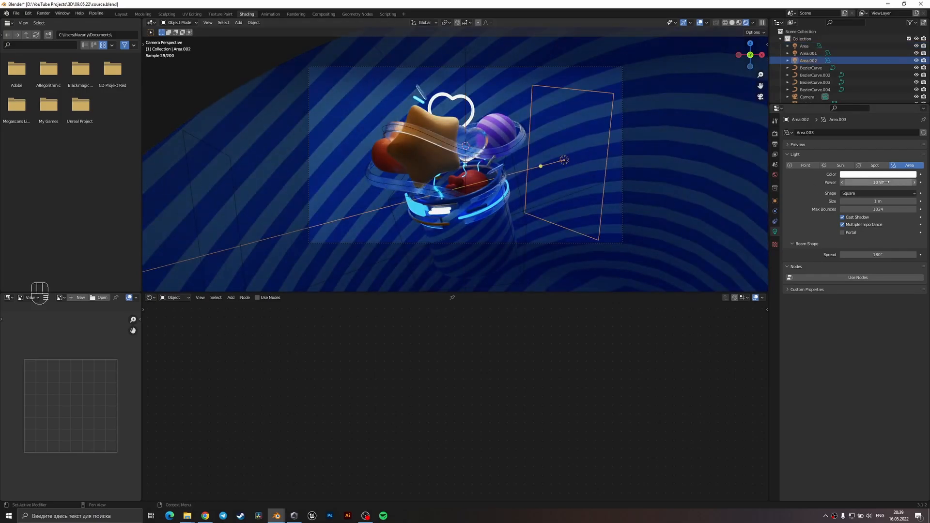
pyautogui.moveTo(878, 182); pyautogui.dragTo(929, 182)
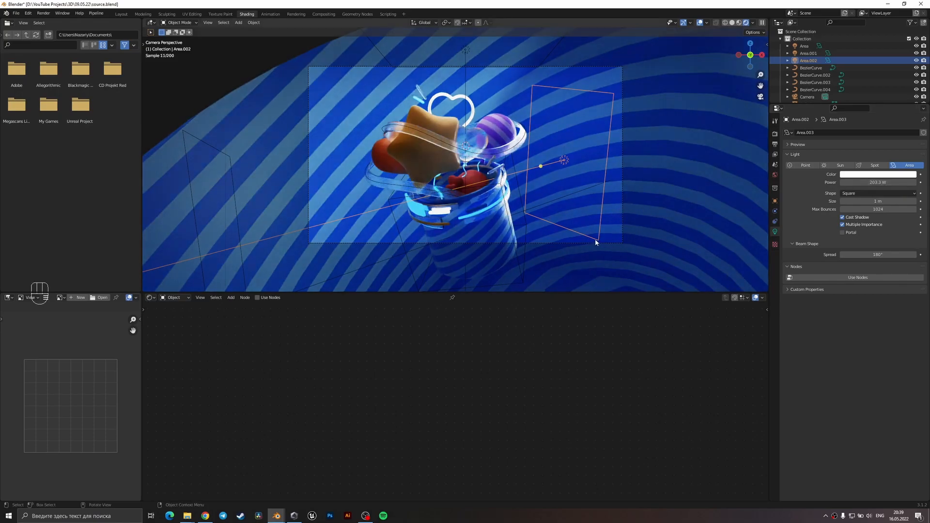
pyautogui.keyDown('shift'); pyautogui.moveTo(597, 233); pyautogui.dragTo(585, 188, button='middle'); pyautogui.keyUp('shift')
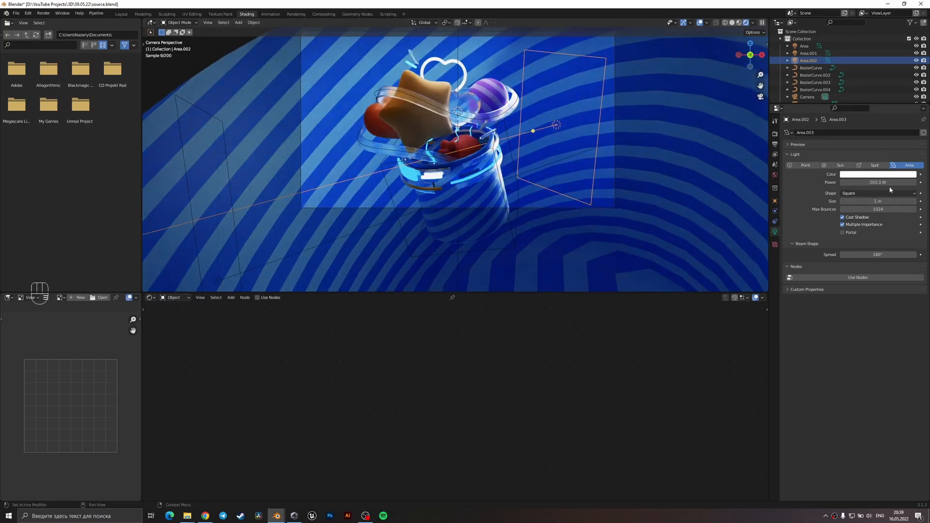
pyautogui.click(892, 182)
pyautogui.write('150')
pyautogui.press('Return')
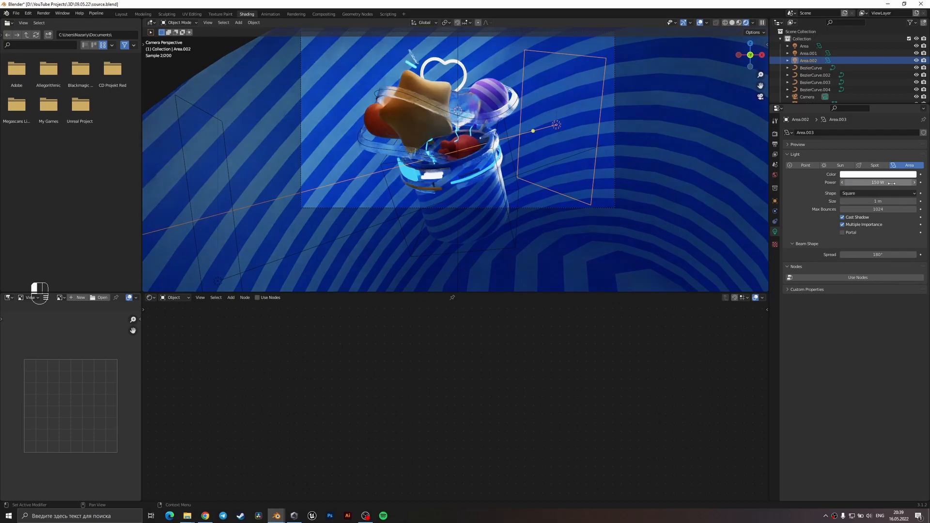
# Move the front area light closer to the cup in the camera view.
pyautogui.click(219, 281)
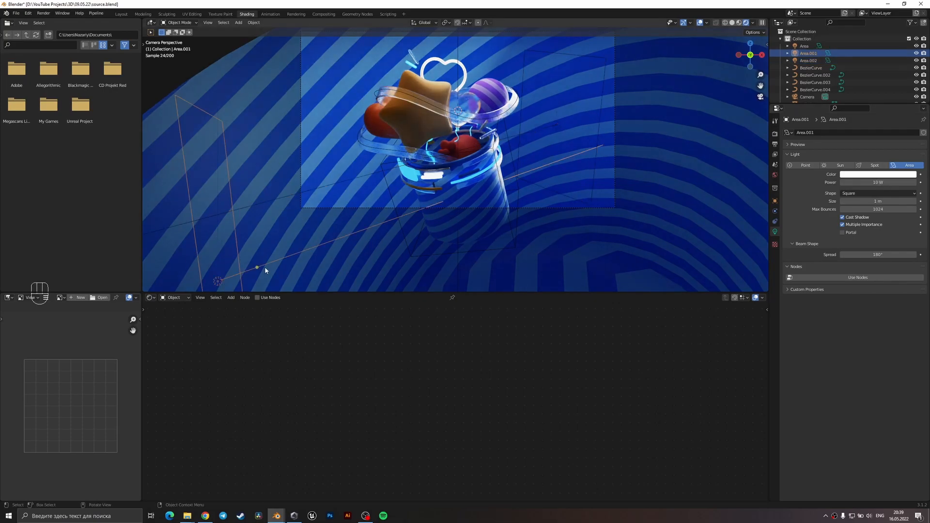
pyautogui.press('g')
pyautogui.press('y')
pyautogui.press('y')
pyautogui.press('z')
pyautogui.press('z')
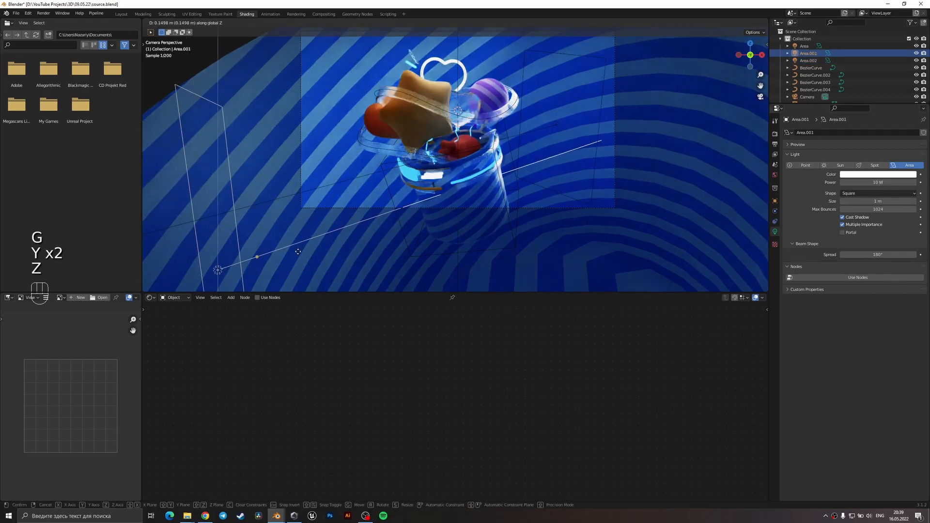
pyautogui.click(351, 238)
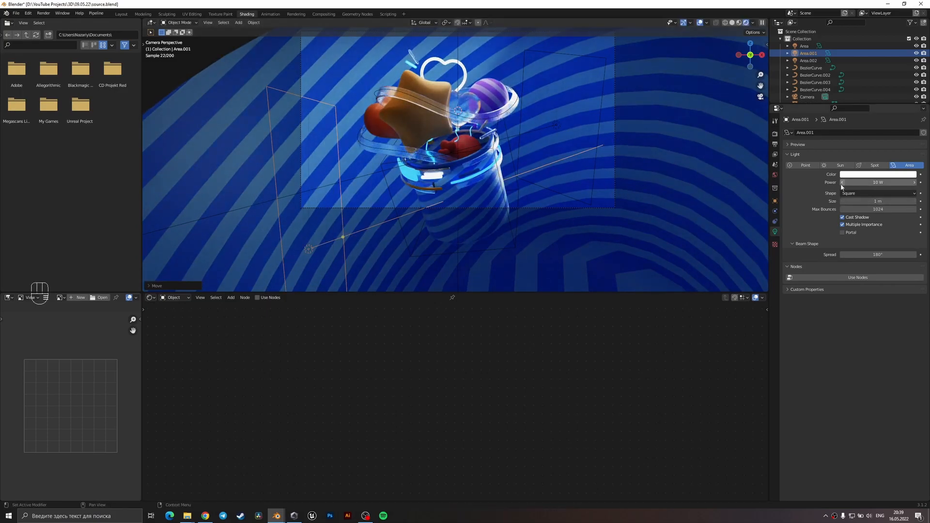
# Try to raise the front area light along the Z axis, and switch the viewport to solid shading.
pyautogui.keyDown('shift'); pyautogui.click(556, 125); pyautogui.keyUp('shift')
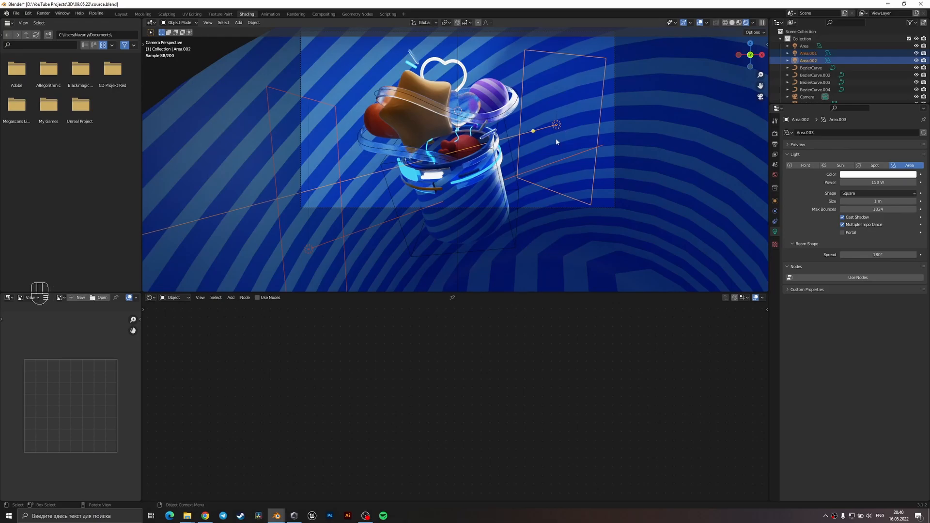
pyautogui.click(307, 252)
pyautogui.press('g')
pyautogui.press('z')
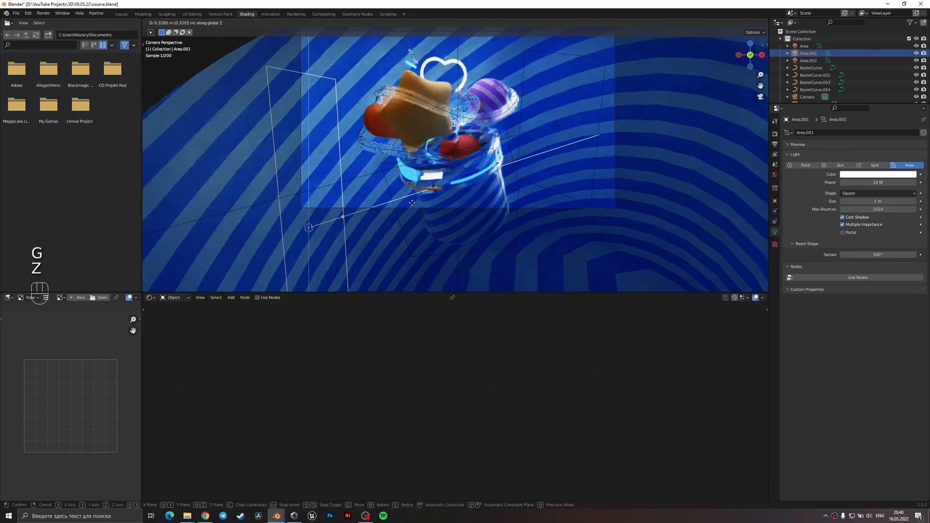
pyautogui.moveTo(532, 195)
pyautogui.mouseDown(button='middle')
pyautogui.moveTo(577, 179)
pyautogui.moveTo(598, 191)
pyautogui.moveTo(536, 206)
pyautogui.mouseUp(button='middle')
pyautogui.press('z')
pyautogui.press('g')
pyautogui.press('z')
pyautogui.press('z')
pyautogui.click(528, 185)
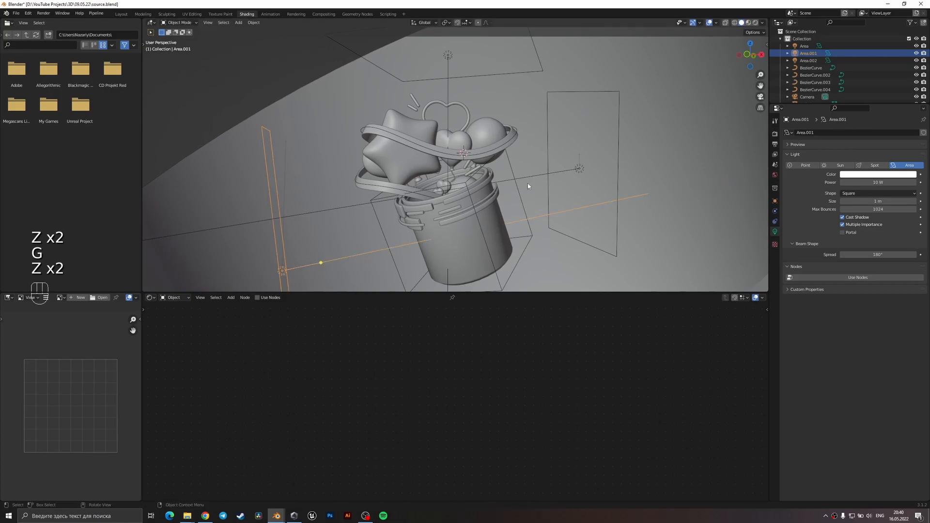
# Raise the front area light level with the cup's rim and nudge the rear area light slightly upward.
pyautogui.press('g')
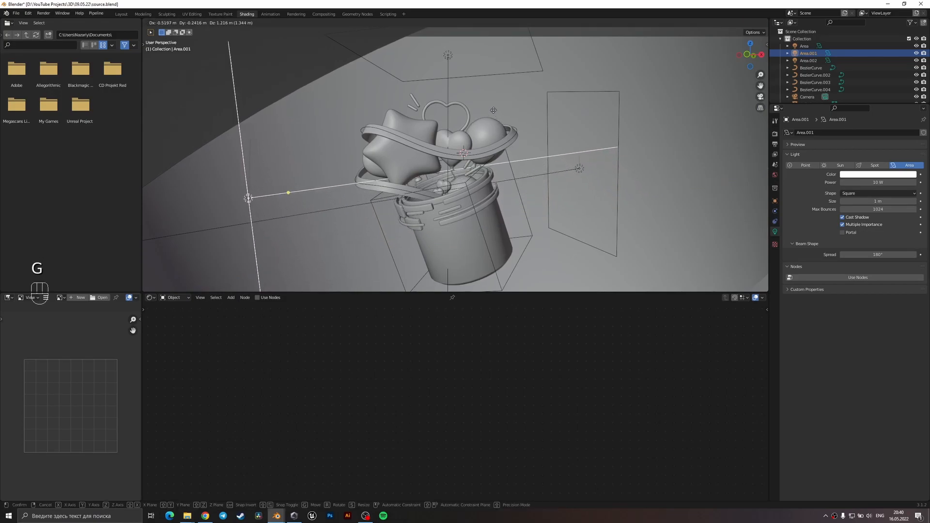
pyautogui.click(553, 145)
pyautogui.click(572, 170)
pyautogui.press('g')
pyautogui.click(574, 165)
# Set the front area light's power to 300 W and display the rendered camera view.
pyautogui.click(251, 199)
pyautogui.click(870, 183)
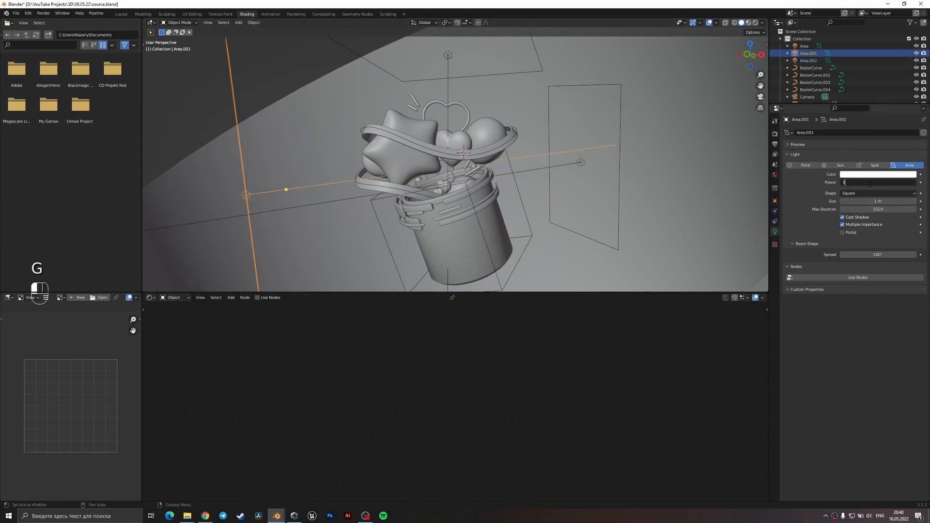
pyautogui.press('z')
pyautogui.click(510, 112)
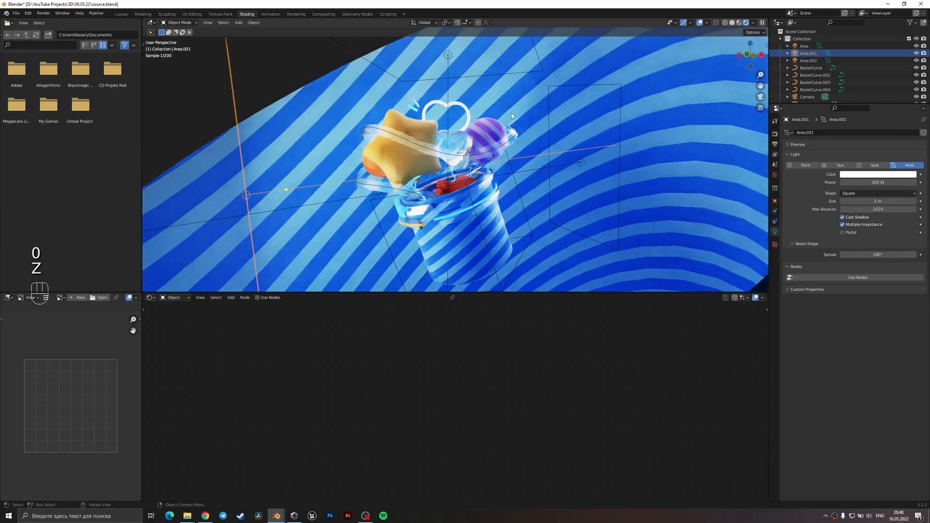
pyautogui.press('KP_0')
pyautogui.keyDown('shift'); pyautogui.moveTo(516, 122); pyautogui.dragTo(536, 161, button='middle'); pyautogui.keyUp('shift')
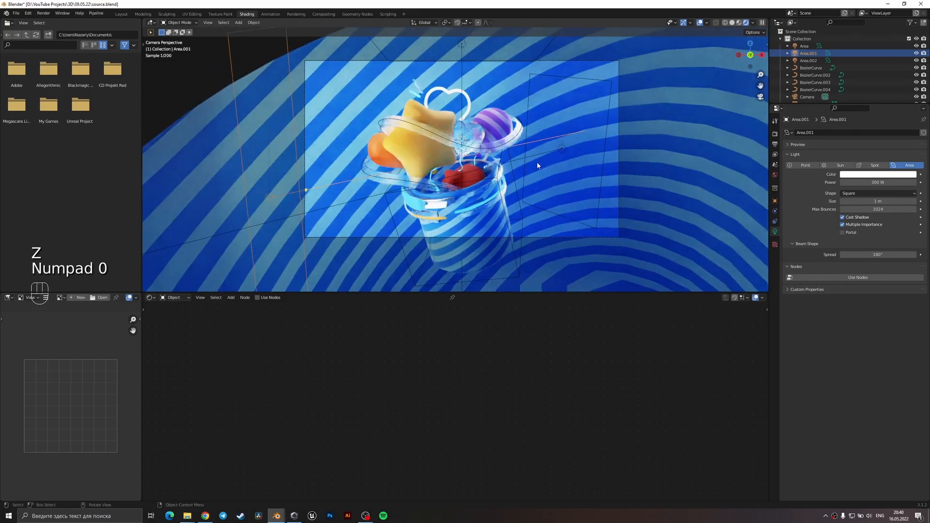
# Select the front and rear area lights and rotate them slightly around the Z axis.
pyautogui.click(560, 147)
pyautogui.press('r')
pyautogui.press('z')
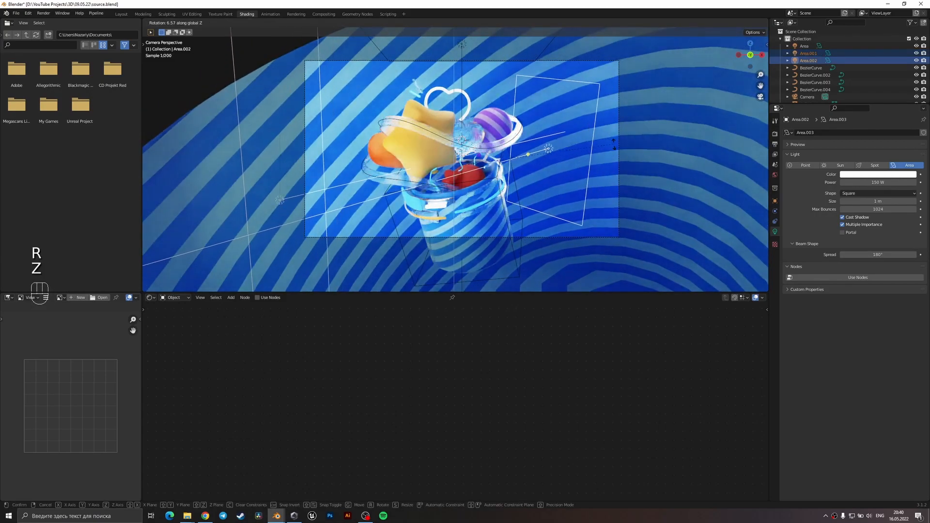
pyautogui.click(611, 214)
# Brighten the base color of the red sphere inside the cup to FF796A.
pyautogui.click(562, 168)
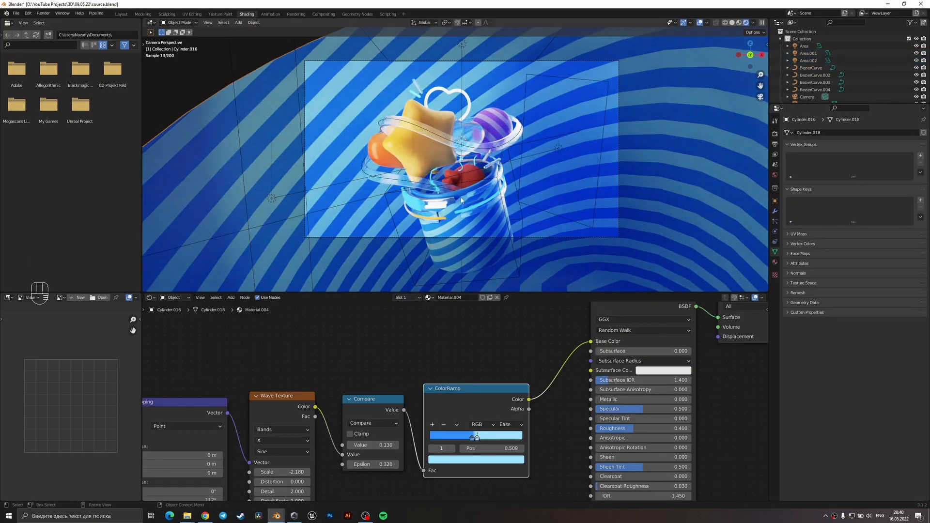
pyautogui.scroll(2, 464, 187)
pyautogui.click(491, 222)
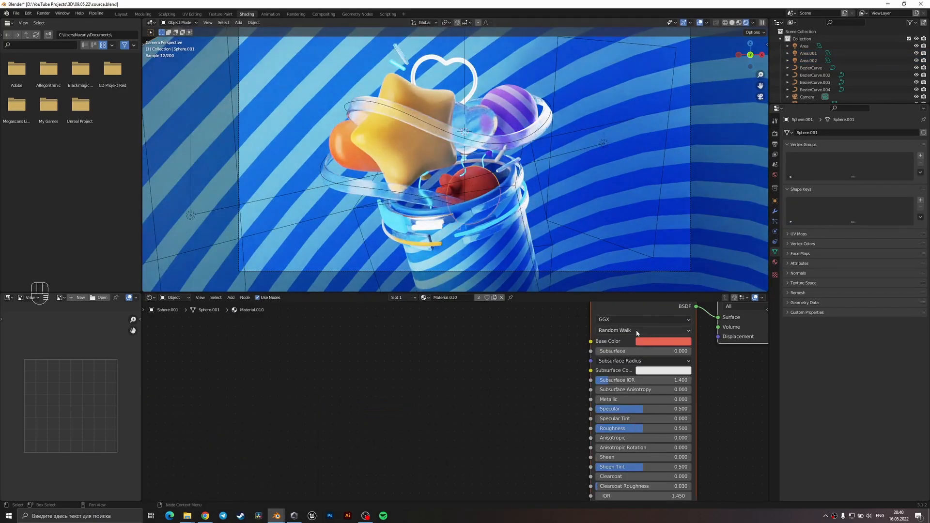
pyautogui.click(650, 341)
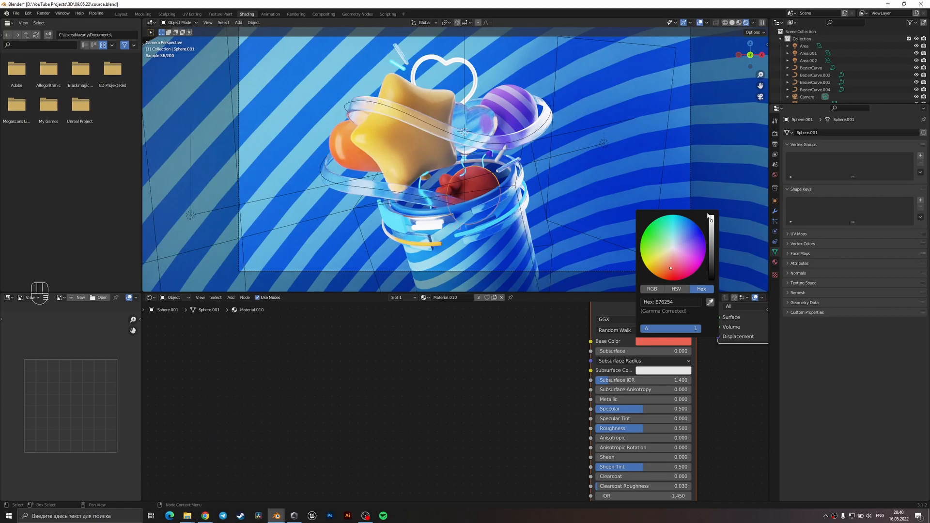
pyautogui.moveTo(711, 221); pyautogui.dragTo(711, 216)
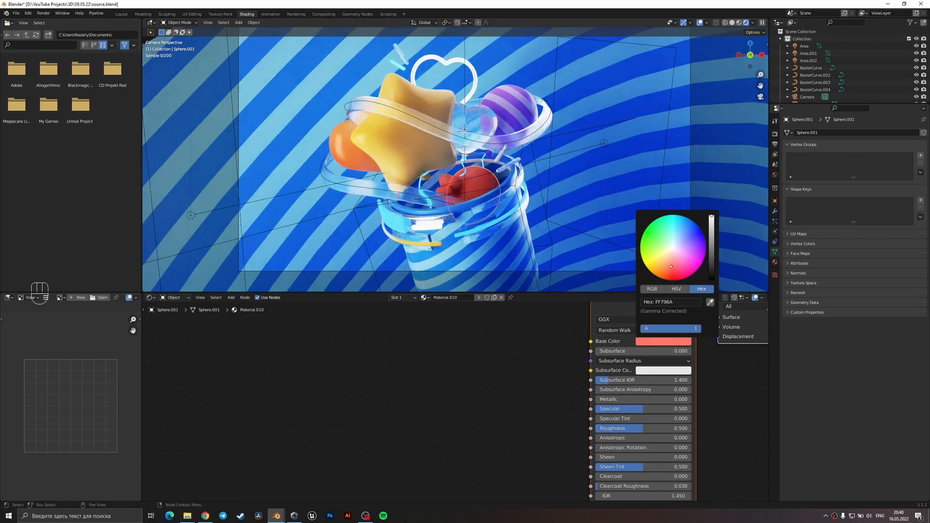
# Shift the base color of the red sphere inside the cup to FF9379.
pyautogui.moveTo(669, 263); pyautogui.dragTo(668, 263)
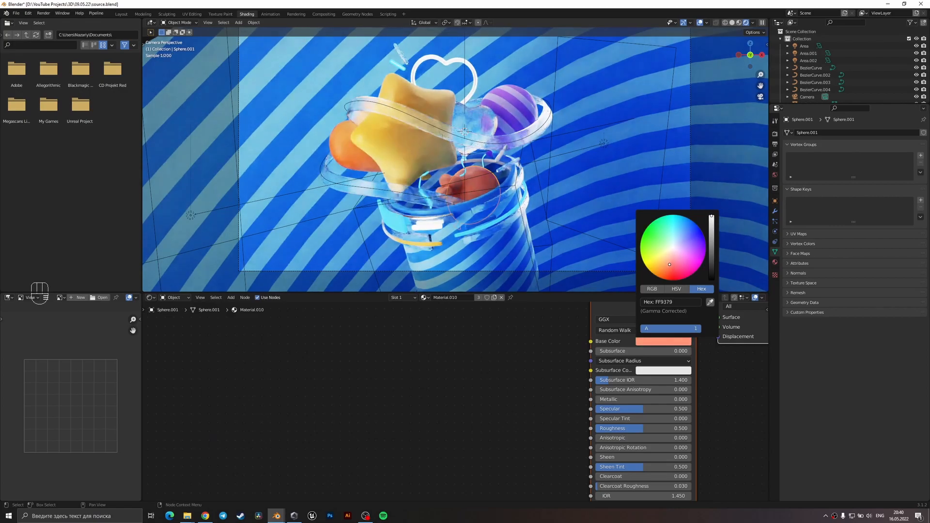
pyautogui.click(585, 205)
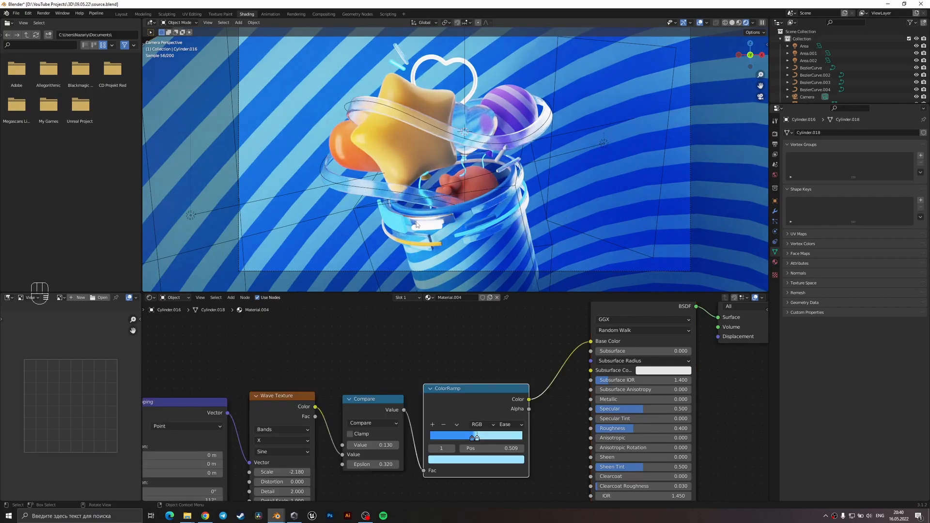
# Set the roughness of the orbiting ring's material to 0.3 and save the file.
pyautogui.click(425, 204)
pyautogui.moveTo(534, 384); pyautogui.dragTo(436, 368, button='middle')
pyautogui.doubleClick(524, 411)
pyautogui.press('Return')
pyautogui.hotkey('ctrl', 's')
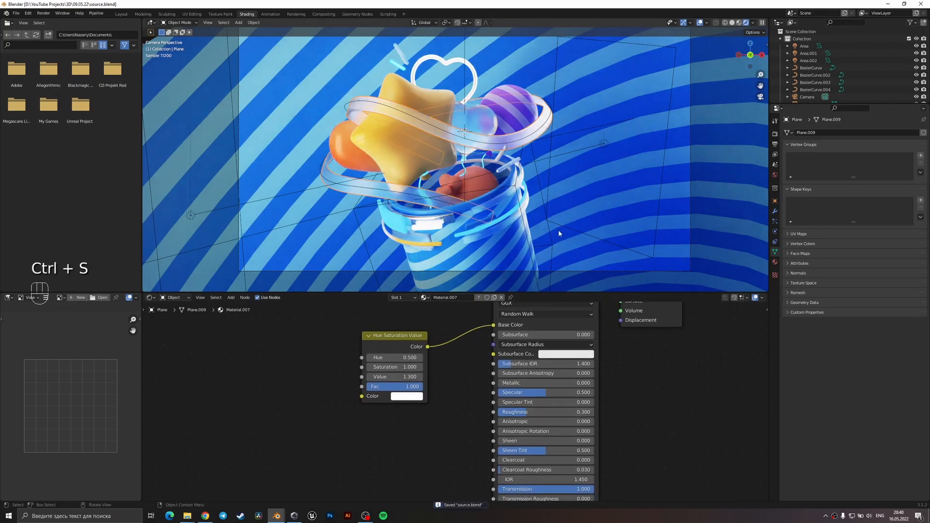
pyautogui.click(548, 231)
pyautogui.scroll(-2, 530, 237)
pyautogui.hotkey('ctrl', 's')
pyautogui.scroll(2, 468, 210)
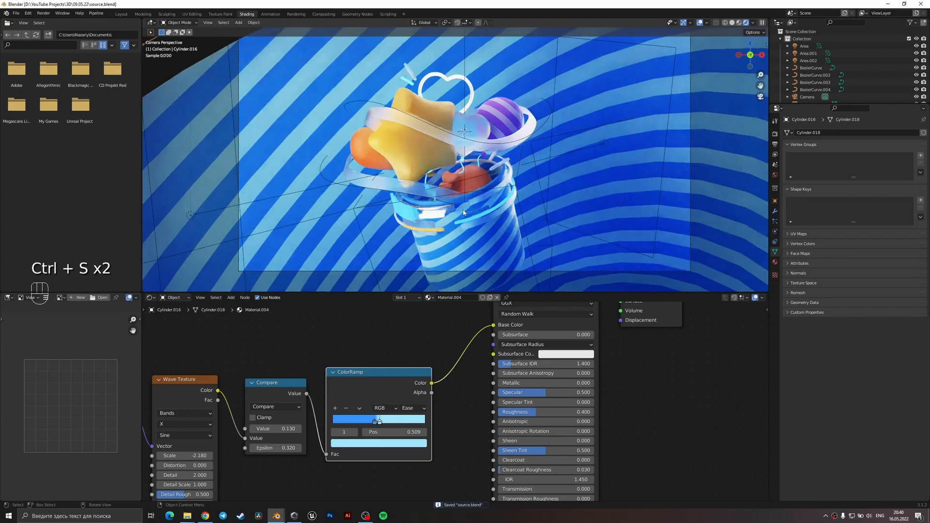
# Add a point light and place it near the star-side edge of the cup's rim, adjusting its depth along Y.
pyautogui.hotkey('shift', 'a')
pyautogui.moveTo(431, 197)
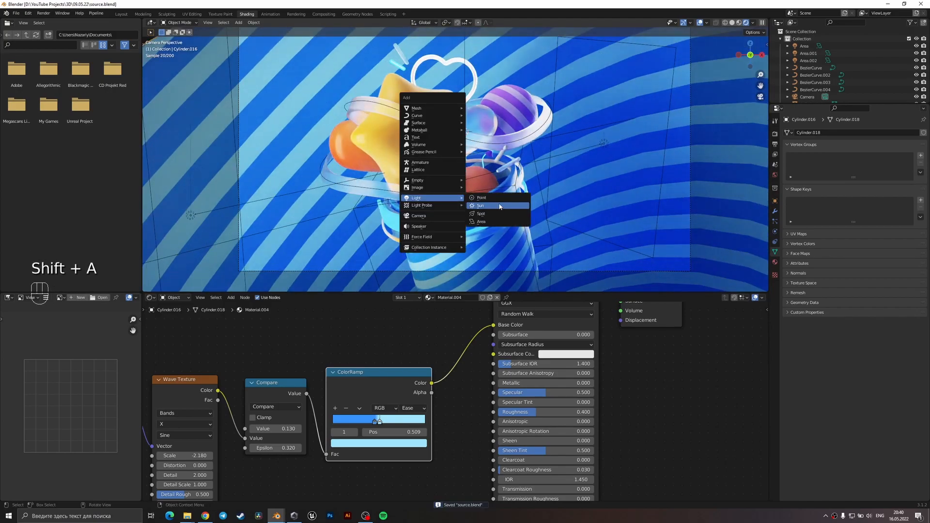
pyautogui.click(499, 202)
pyautogui.press('g')
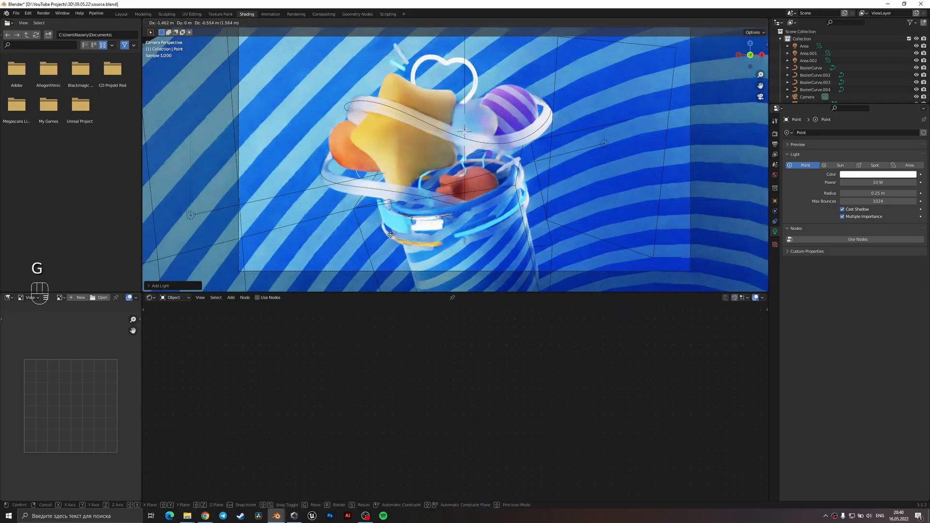
pyautogui.press('g')
pyautogui.press('y')
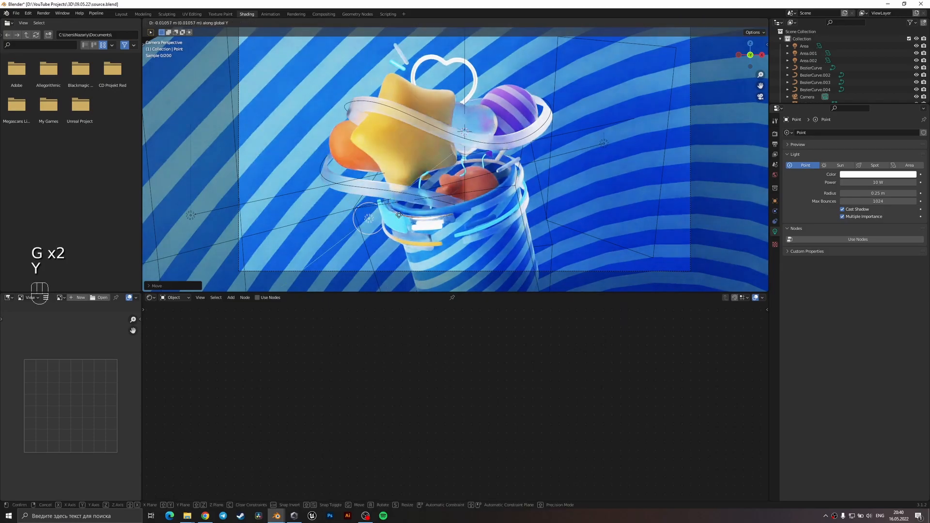
pyautogui.click(398, 185)
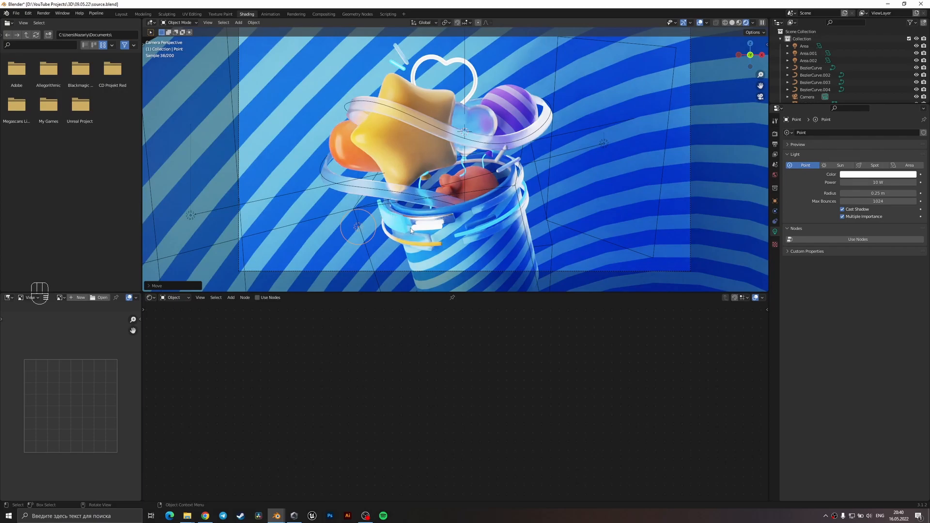
# Nudge the point light slightly lower beside the cup's rim and adjust it along the Y axis.
pyautogui.press('g')
pyautogui.click(385, 223)
pyautogui.press('g')
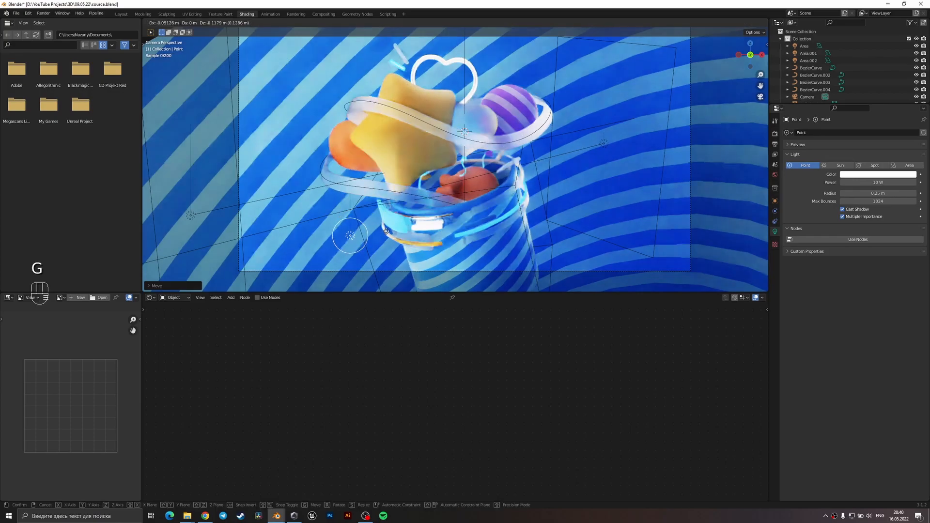
pyautogui.press('g')
pyautogui.press('y')
pyautogui.click(405, 220)
pyautogui.press('g')
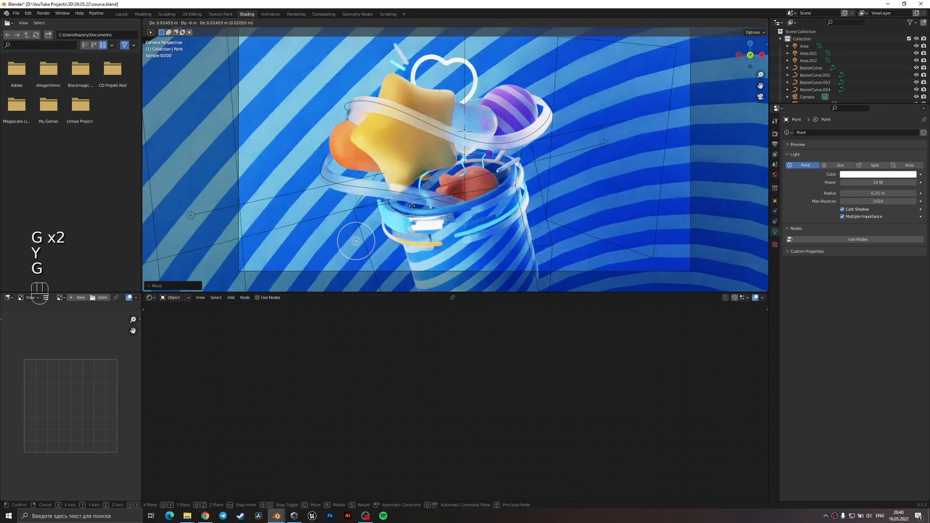
pyautogui.click(414, 210)
# Reposition the point light from a raised view, and fine-tune its placement next to the cup's rim in the camera view.
pyautogui.moveTo(416, 209); pyautogui.dragTo(442, 261, button='middle')
pyautogui.press('g')
pyautogui.click(495, 229)
pyautogui.press('g')
pyautogui.click(446, 267)
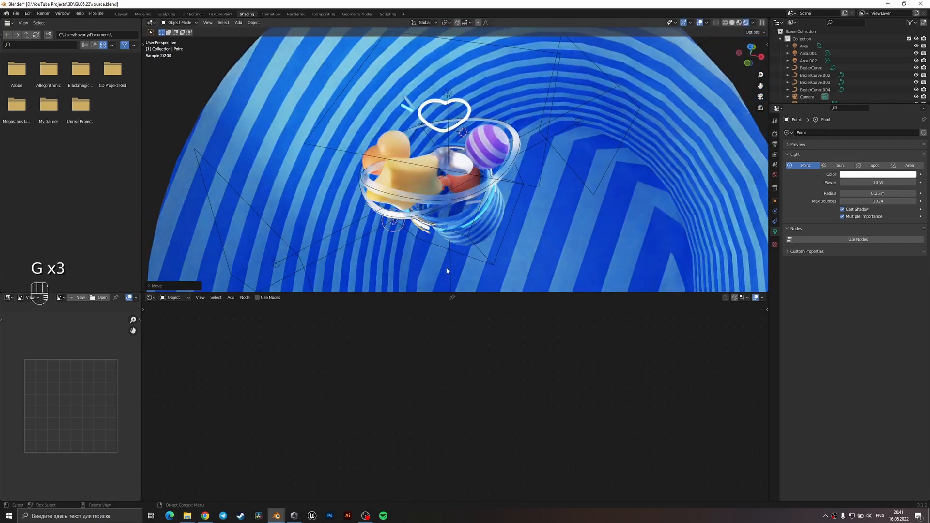
pyautogui.press('KP_0')
pyautogui.press('g')
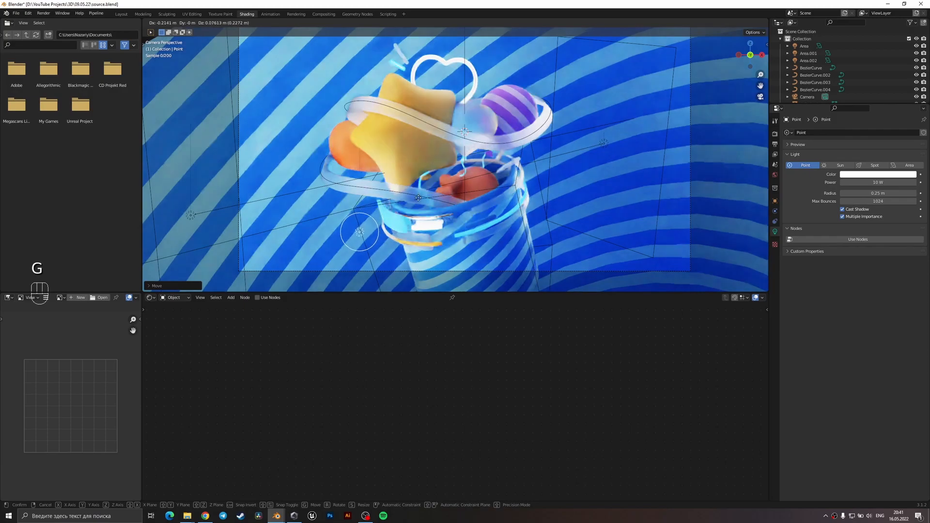
pyautogui.click(419, 198)
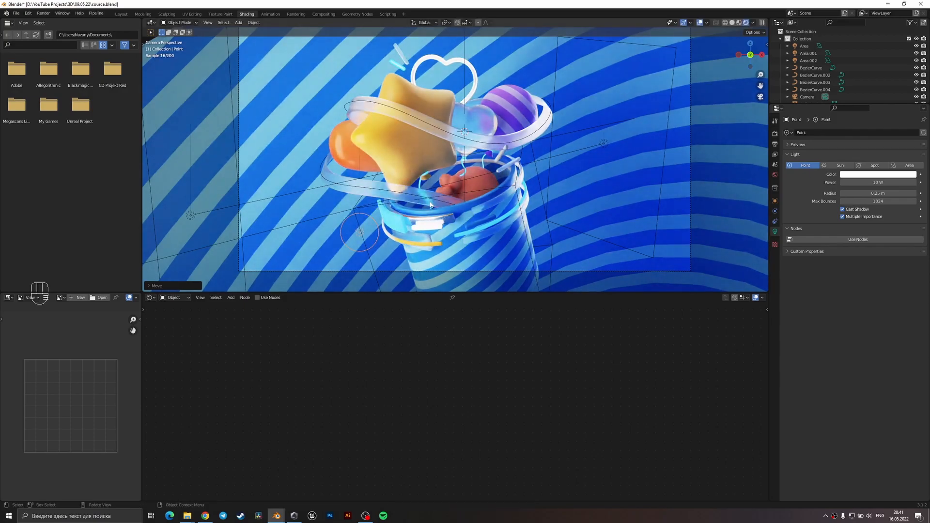
pyautogui.press('g')
pyautogui.press('y')
pyautogui.press('g')
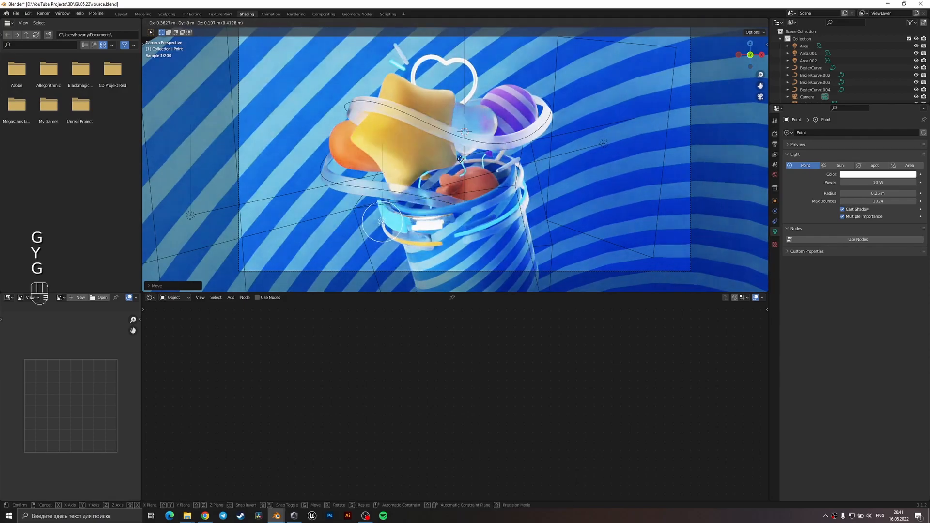
pyautogui.click(438, 164)
# Change the point light to an area light, rotate it 90° around X and turn it around Z toward the cup.
pyautogui.click(907, 166)
pyautogui.press('r')
pyautogui.press('x')
pyautogui.press('9')
pyautogui.press('0')
pyautogui.press('Return')
pyautogui.press('r')
pyautogui.press('z')
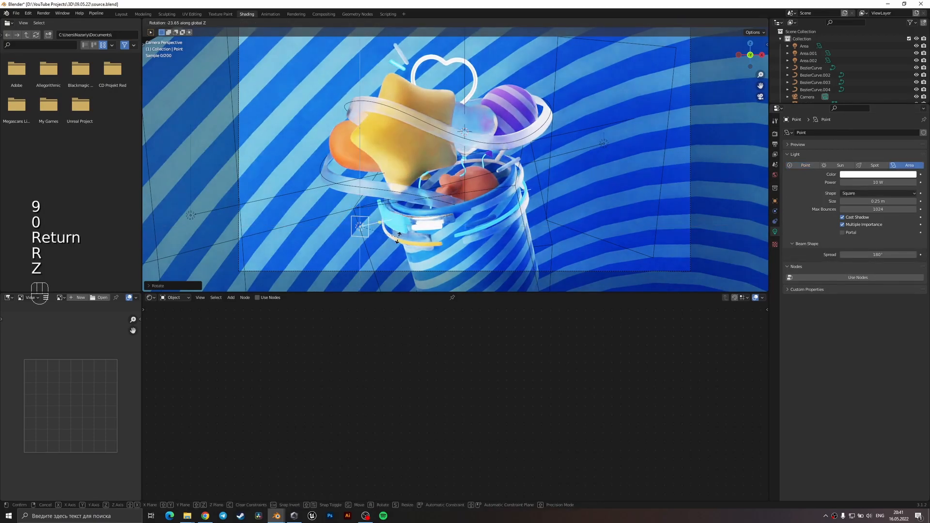
# Move the small area light along Y beside the cup's rim and save the file.
pyautogui.press('g')
pyautogui.press('y')
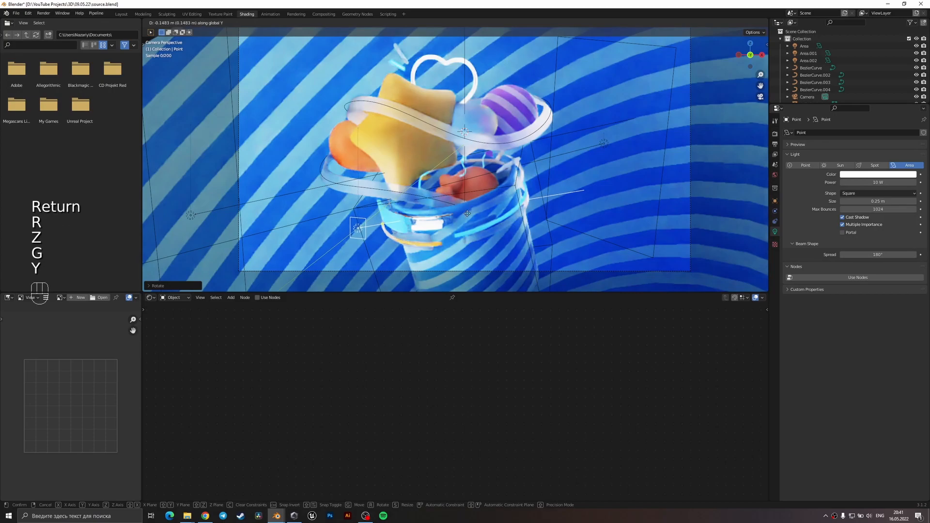
pyautogui.click(339, 270)
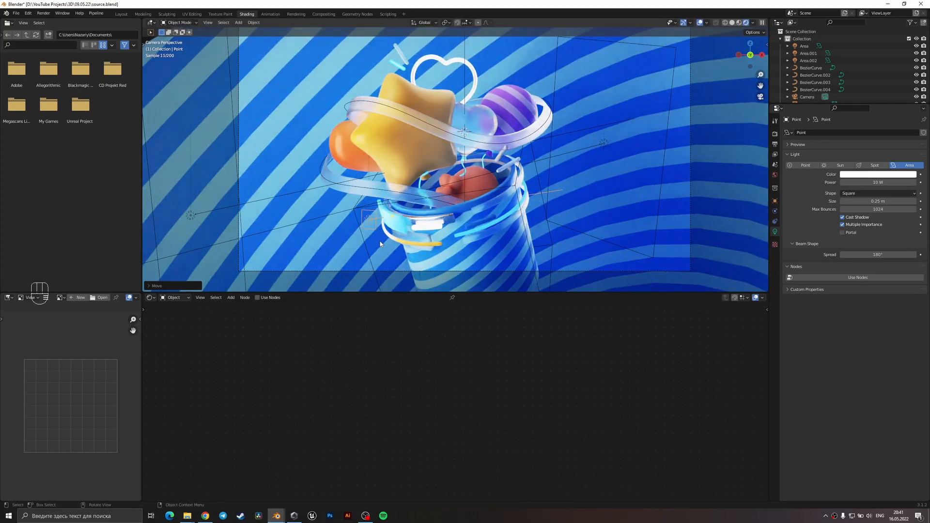
pyautogui.hotkey('ctrl', 's')
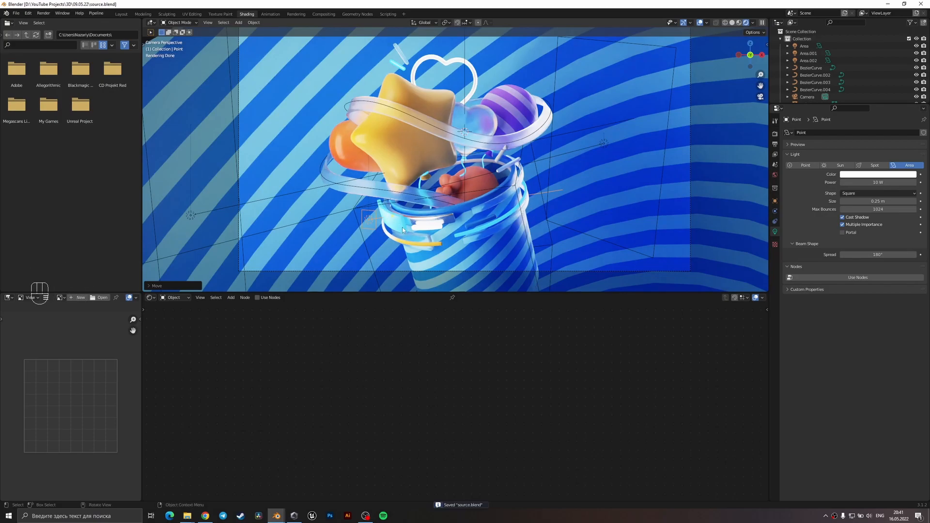
# Duplicate the 150 W area light behind the cup, place the copy lower beside the cup and scale it to under half size.
pyautogui.click(602, 144)
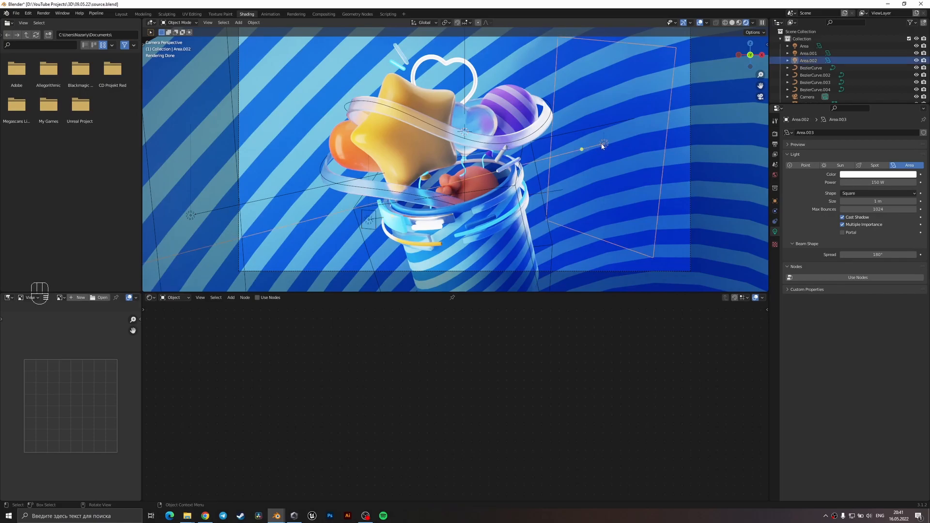
pyautogui.hotkey('shift', 'd')
pyautogui.click(627, 249)
pyautogui.press('s')
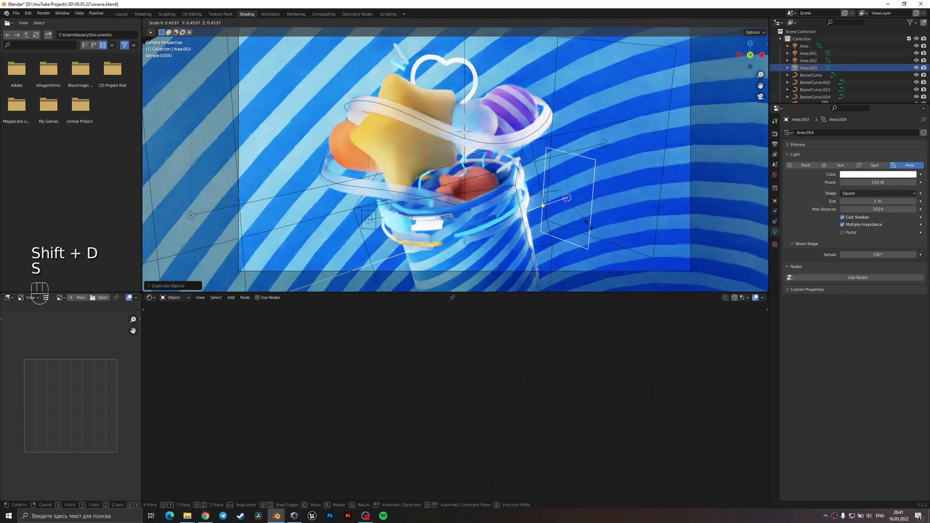
pyautogui.click(519, 251)
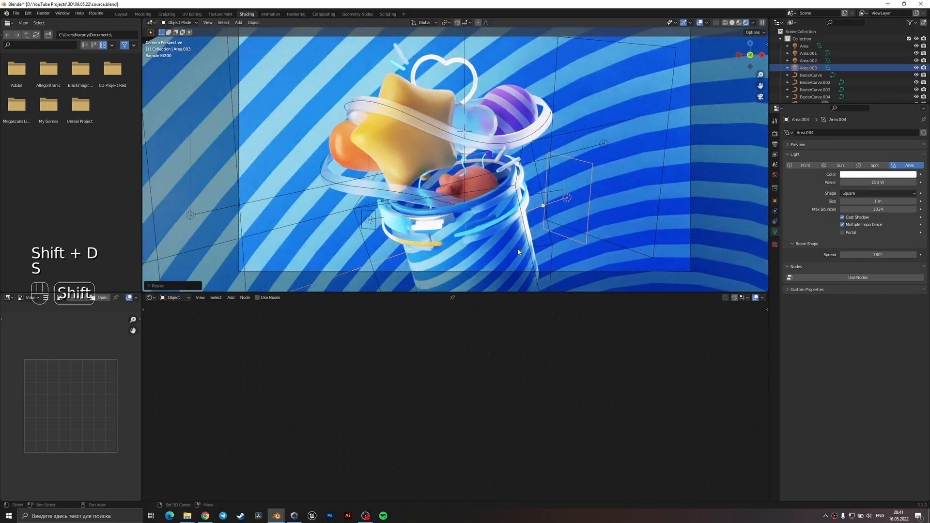
# Copy the location and rotation of the cup's cube empty onto the duplicated light and display the scene in solid shading.
pyautogui.click(557, 246)
pyautogui.hotkey('ctrl', 'c')
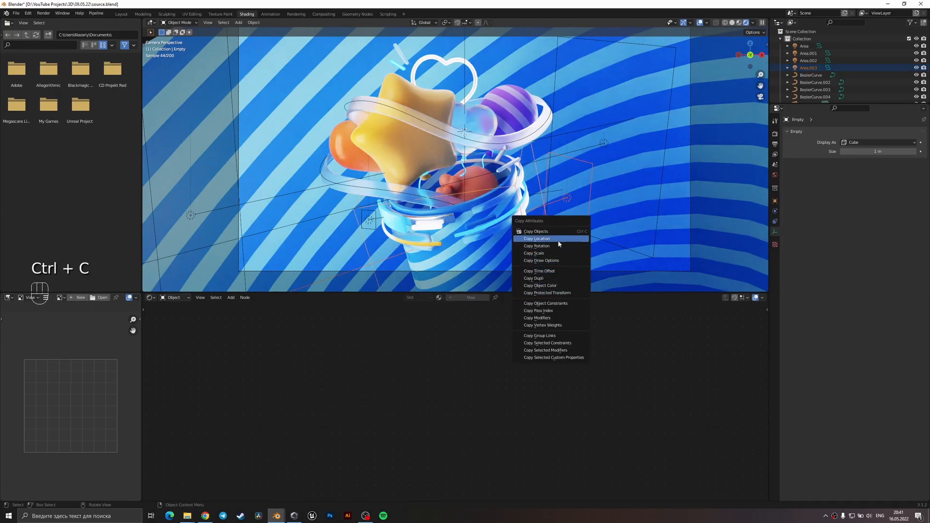
pyautogui.click(571, 242)
pyautogui.hotkey('ctrl', 'c')
pyautogui.click(548, 251)
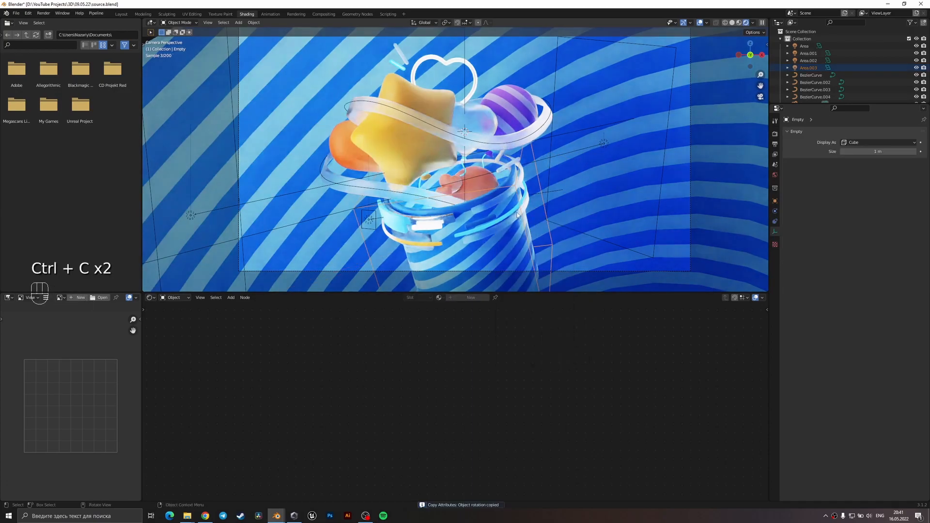
pyautogui.press('z')
pyautogui.click(565, 224)
pyautogui.moveTo(484, 239)
pyautogui.mouseDown(button='middle')
pyautogui.moveTo(477, 226)
pyautogui.moveTo(477, 246)
pyautogui.mouseUp(button='middle')
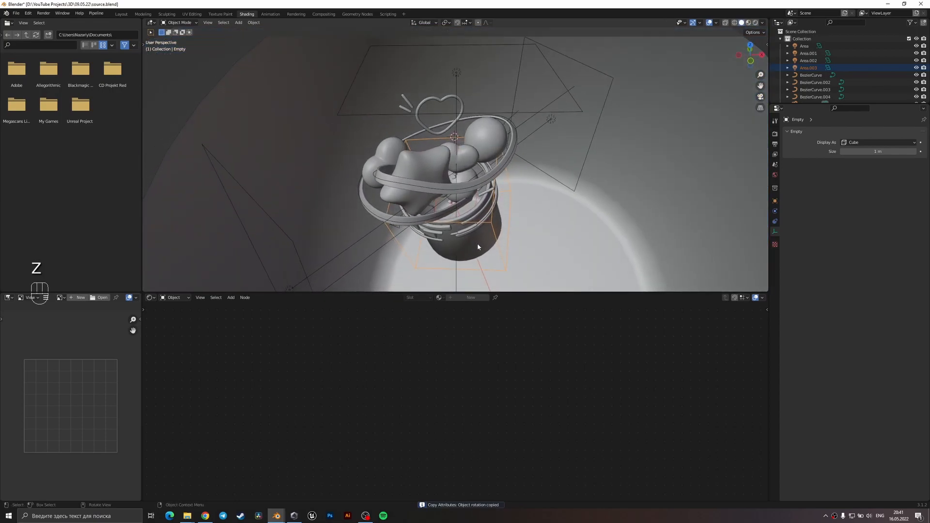
pyautogui.click(451, 207)
pyautogui.press('g')
pyautogui.click(530, 199)
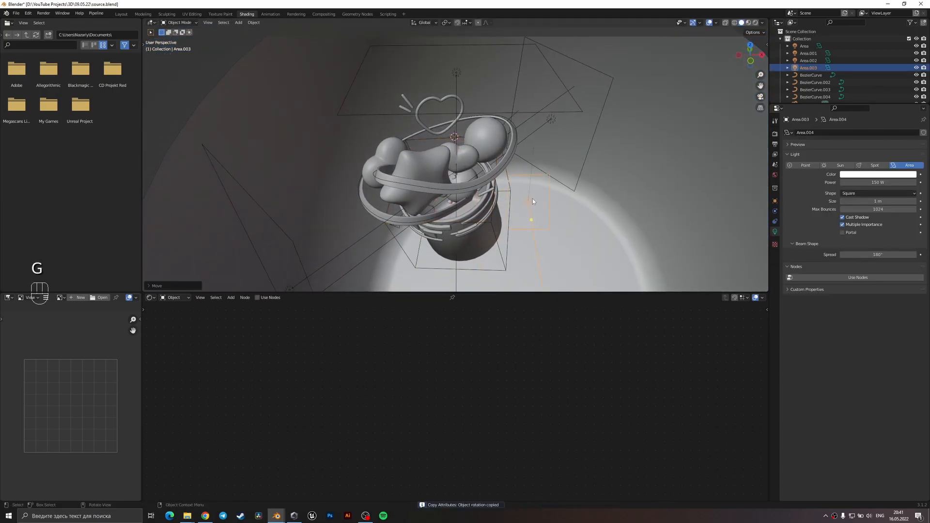
pyautogui.moveTo(538, 197); pyautogui.dragTo(547, 181, button='middle')
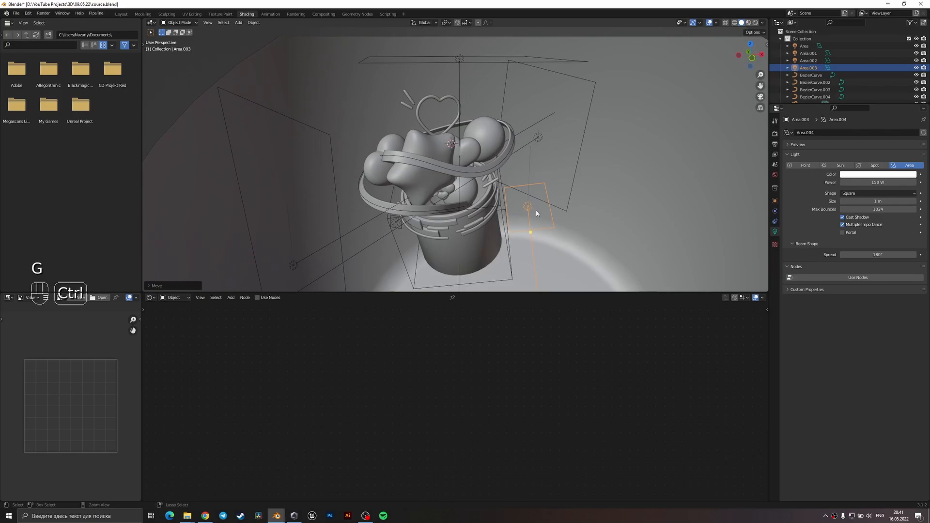
pyautogui.hotkey('ctrl', 'z')
# Duplicate the light along the X axis so the copy sits outside the cup.
pyautogui.hotkey('shift', 'd')
pyautogui.press('x')
pyautogui.click(580, 230)
pyautogui.moveTo(580, 231); pyautogui.dragTo(546, 219, button='middle')
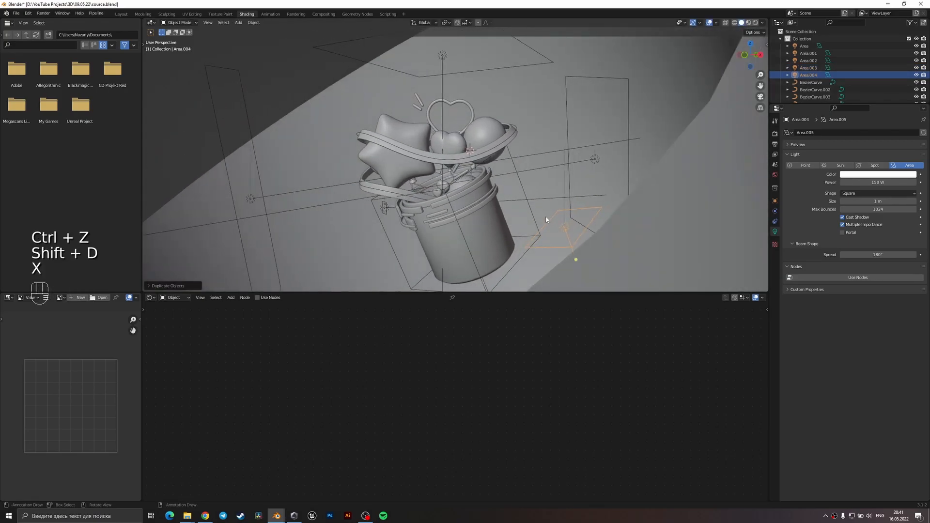
# Rotate the light copy 90° around the global X axis and 90° around its local Z axis.
pyautogui.press('r')
pyautogui.press('x')
pyautogui.press('9')
pyautogui.press('0')
pyautogui.press('Return')
pyautogui.press('r')
pyautogui.press('z')
pyautogui.press('z')
pyautogui.press('9')
pyautogui.press('0')
pyautogui.click(547, 216)
# Rotate the light copy 90° around its local Y axis so it faces the cup.
pyautogui.press('r')
pyautogui.press('y')
pyautogui.press('y')
pyautogui.press('9')
pyautogui.press('0')
pyautogui.press('Return')
# Move the light copy along its local Z and Y axes to sit beside the cup, and return to the camera view.
pyautogui.moveTo(547, 217); pyautogui.dragTo(569, 155, button='middle')
pyautogui.press('g')
pyautogui.press('z')
pyautogui.press('z')
pyautogui.click(580, 208)
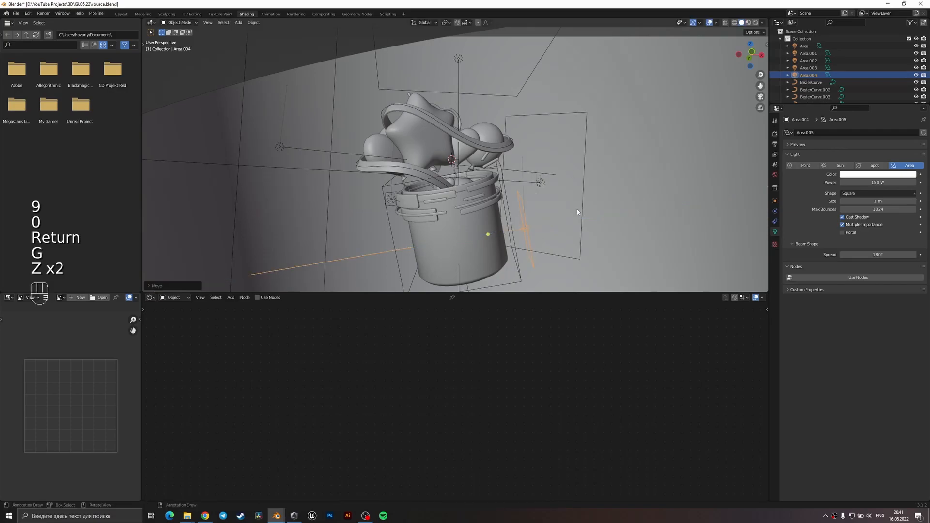
pyautogui.moveTo(580, 209); pyautogui.dragTo(571, 203, button='middle')
pyautogui.press('g')
pyautogui.press('y')
pyautogui.press('y')
pyautogui.click(569, 201)
pyautogui.press('KP_0')
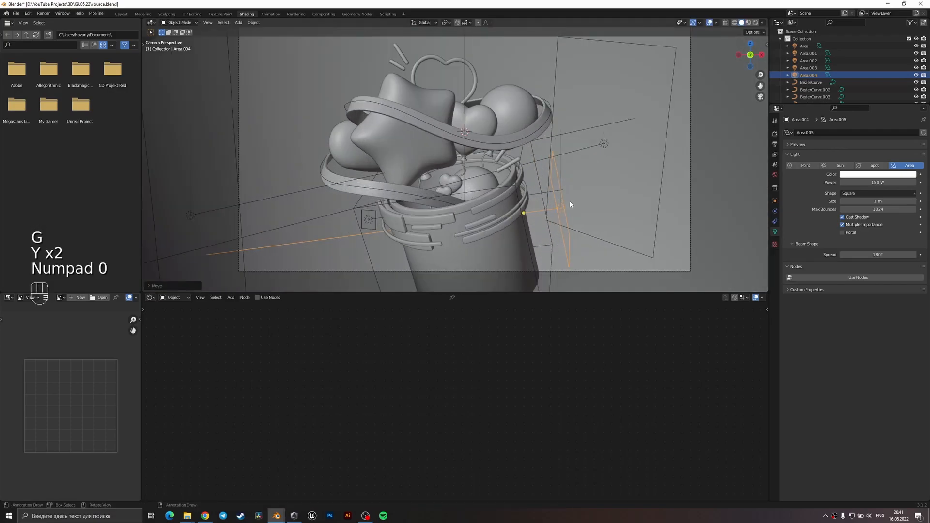
# Set the light copy's color to light blue and its power to 20 W, and display the rendered view.
pyautogui.keyDown('shift'); pyautogui.moveTo(569, 201); pyautogui.dragTo(580, 153, button='middle'); pyautogui.keyUp('shift')
pyautogui.click(877, 174)
pyautogui.click(883, 95)
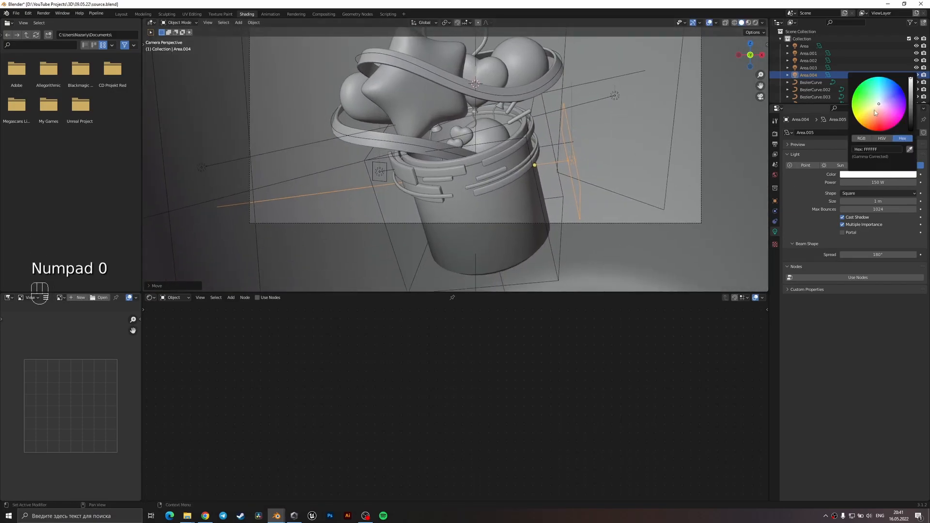
pyautogui.moveTo(884, 95); pyautogui.dragTo(885, 91)
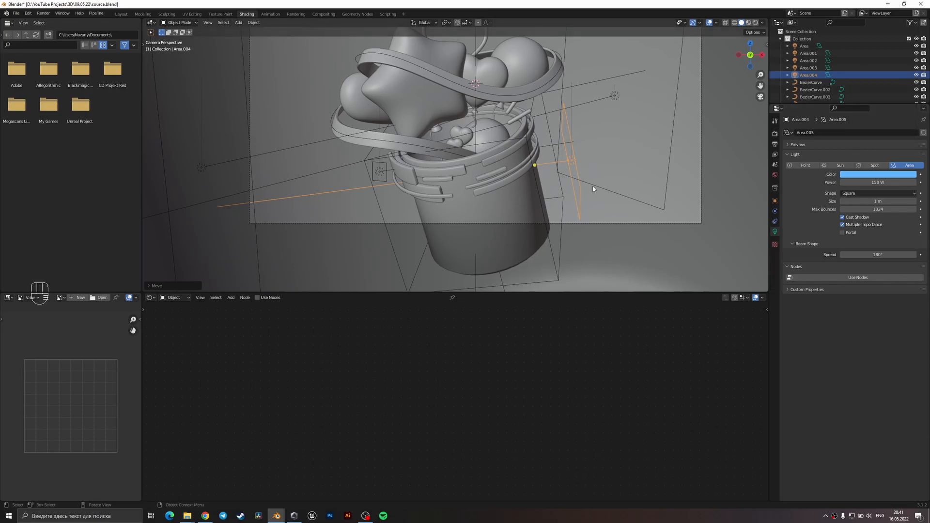
pyautogui.click(883, 180)
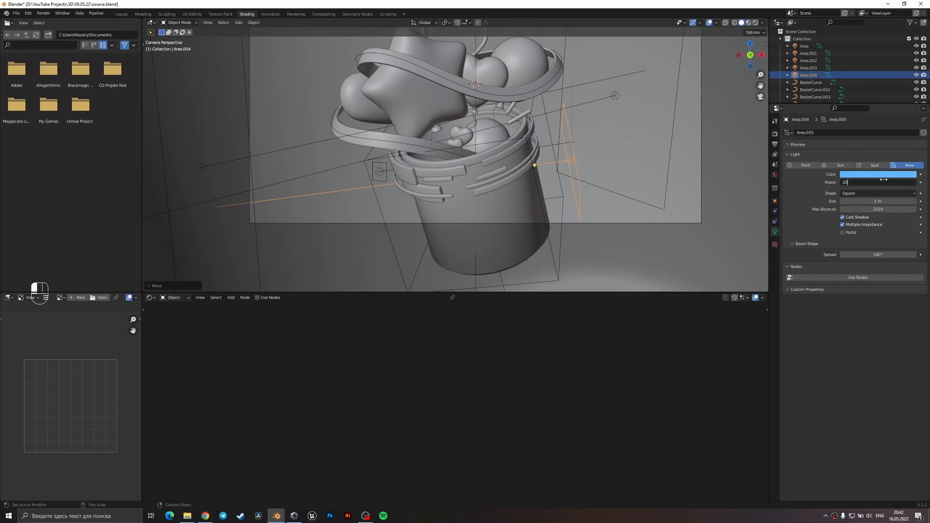
pyautogui.press('z')
pyautogui.click(559, 120)
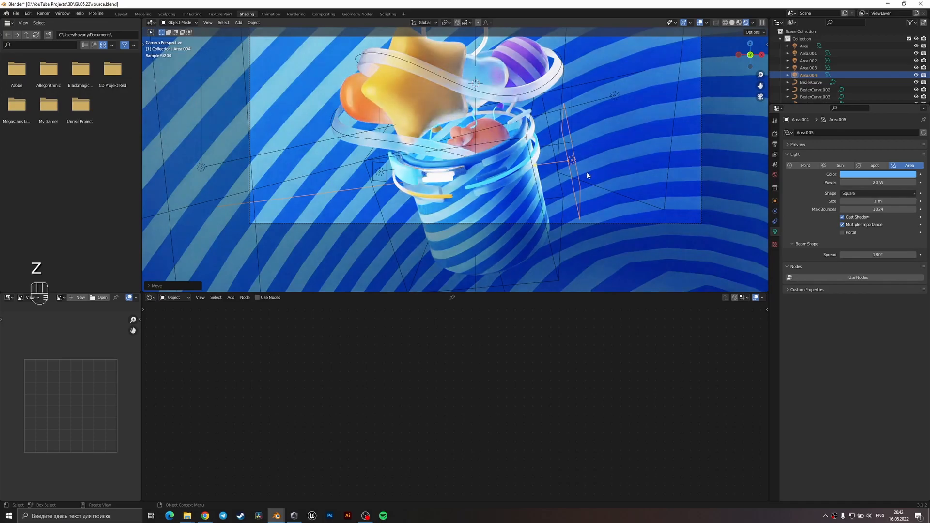
# Shift the blue area light forward along Y and fine-tune its placement beside the cup.
pyautogui.press('g')
pyautogui.press('g')
pyautogui.press('y')
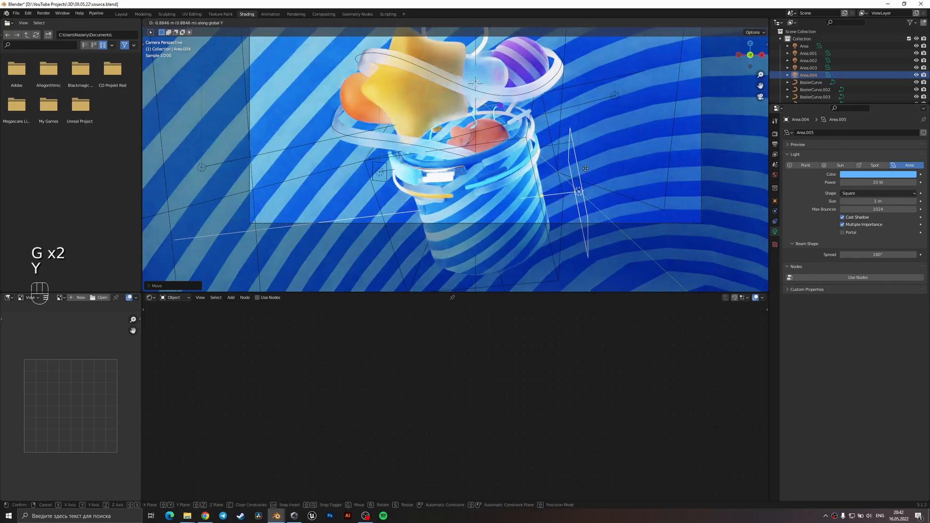
pyautogui.click(581, 180)
pyautogui.press('g')
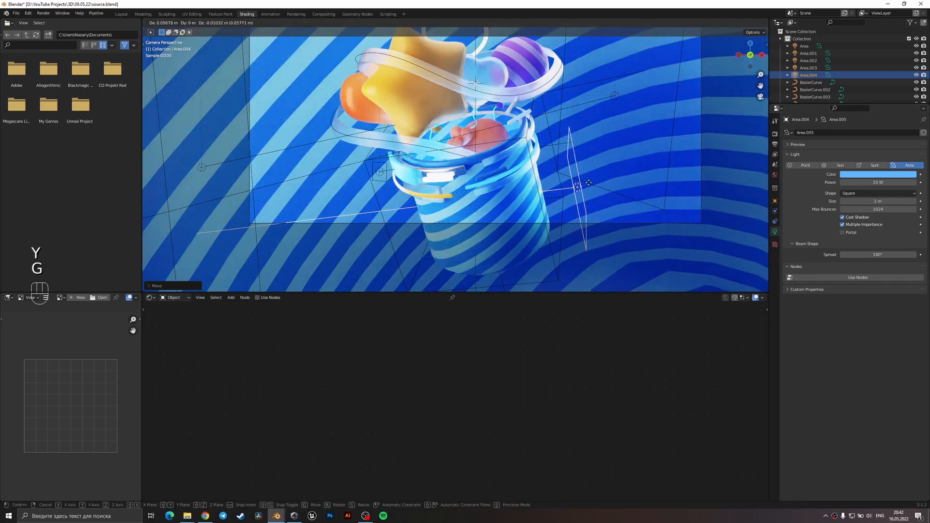
pyautogui.click(600, 166)
# Rotate the white square area light beside the purple ball around X and freely, and shift it along Y.
pyautogui.click(614, 93)
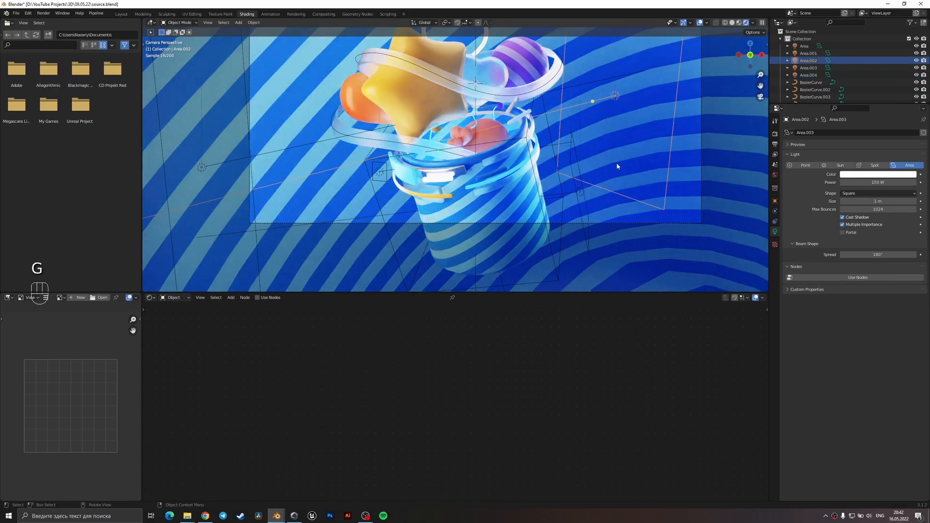
pyautogui.press('g')
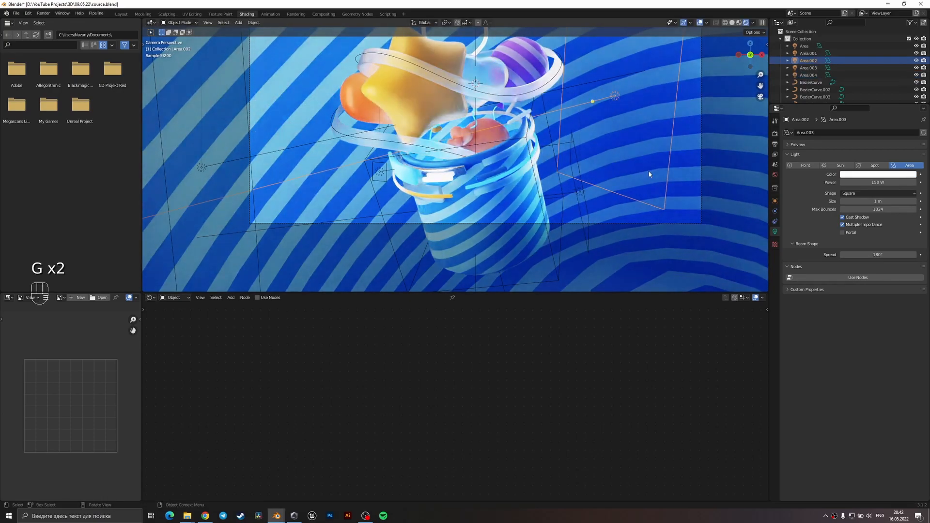
pyautogui.press('r')
pyautogui.press('x')
pyautogui.click(664, 217)
pyautogui.press('r')
pyautogui.click(689, 196)
pyautogui.press('g')
pyautogui.press('y')
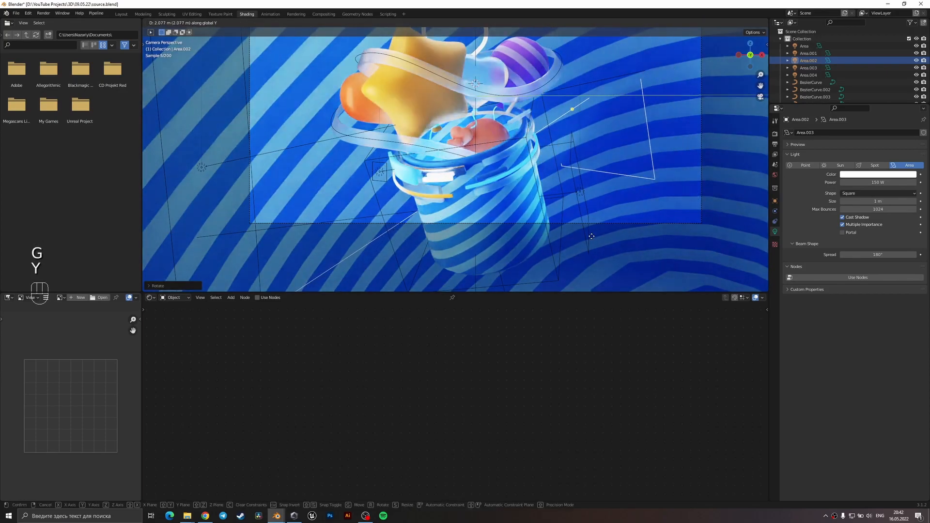
pyautogui.click(613, 216)
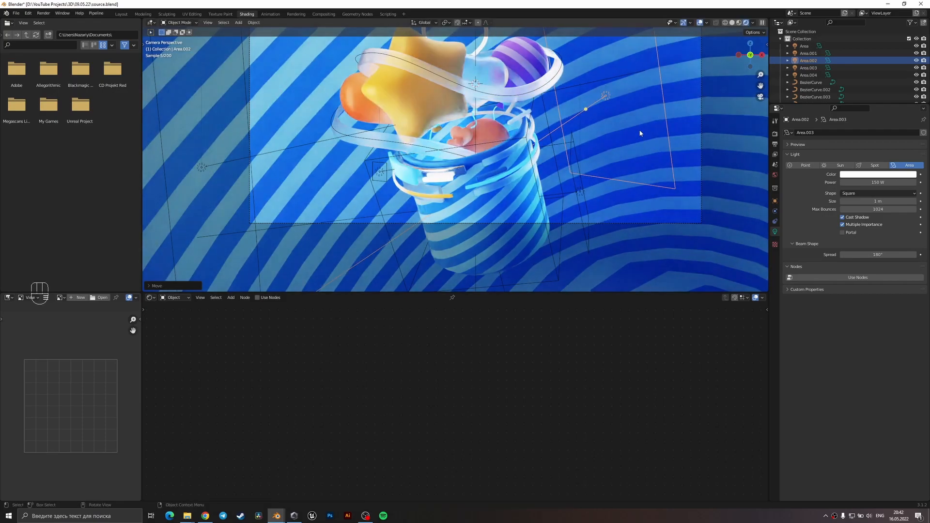
# Set the power of the white area light beside the purple ball to 50 W.
pyautogui.click(861, 182)
pyautogui.write('50')
pyautogui.press('Return')
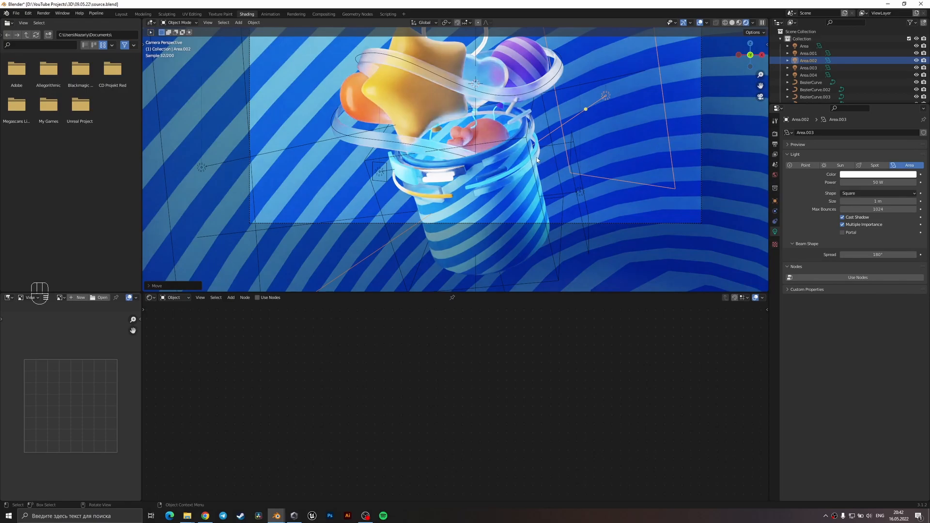
# Set the power of the overhead area light above the heart to 50 W and save the file.
pyautogui.click(581, 192)
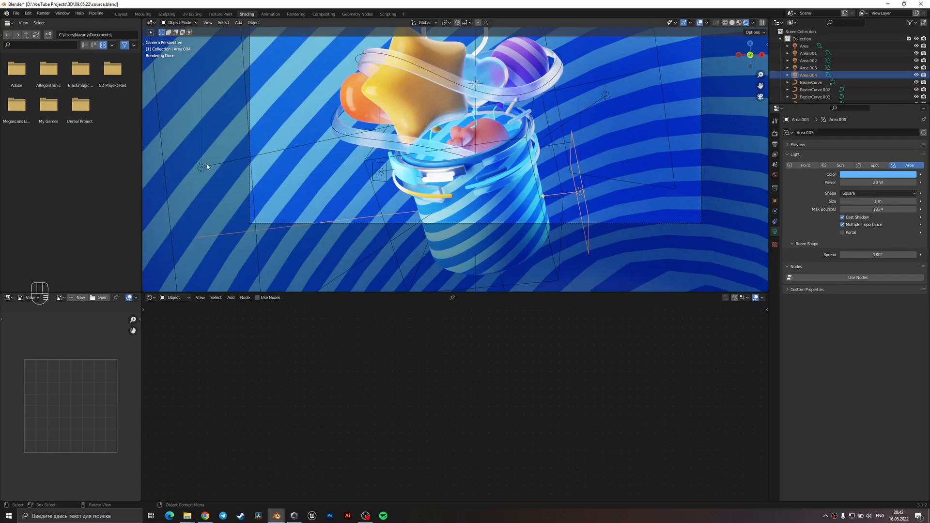
pyautogui.scroll(-2, 460, 143)
pyautogui.keyDown('shift'); pyautogui.moveTo(486, 114); pyautogui.dragTo(481, 166, button='middle'); pyautogui.keyUp('shift')
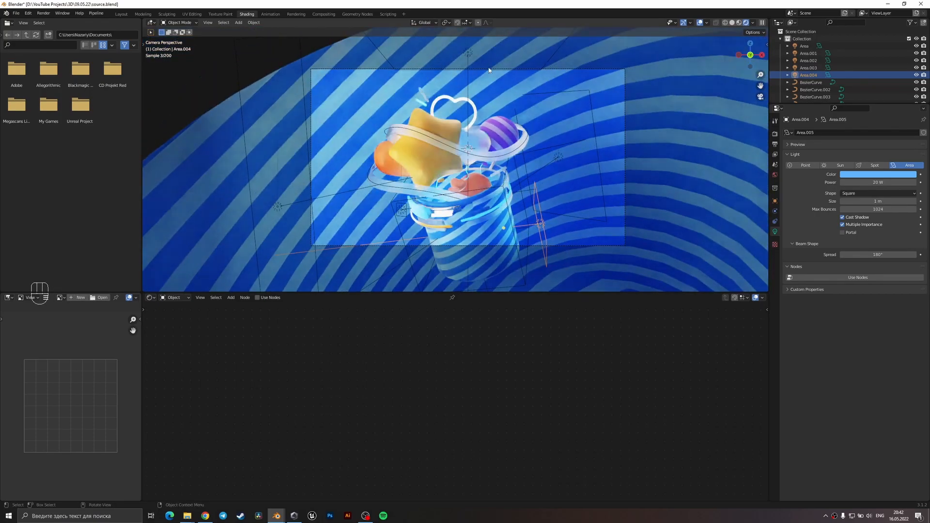
pyautogui.click(477, 57)
pyautogui.click(882, 183)
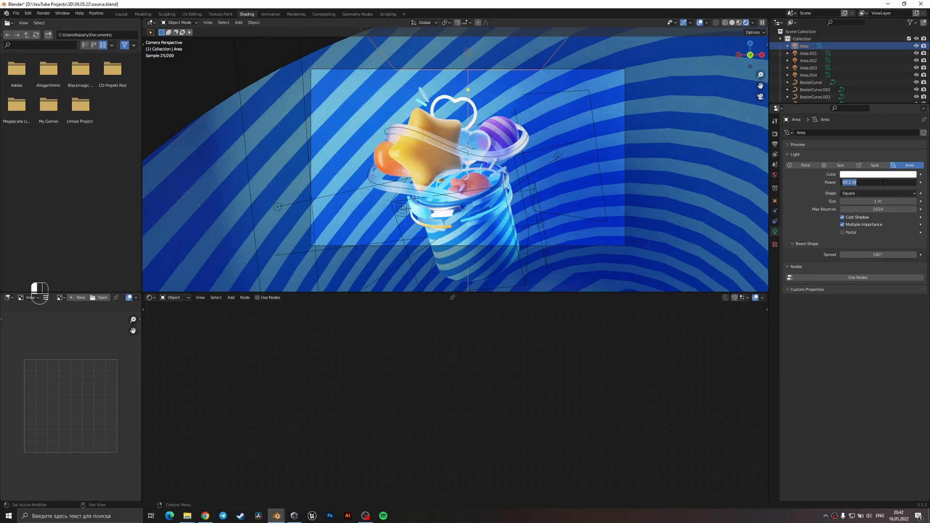
pyautogui.write('50')
pyautogui.press('Return')
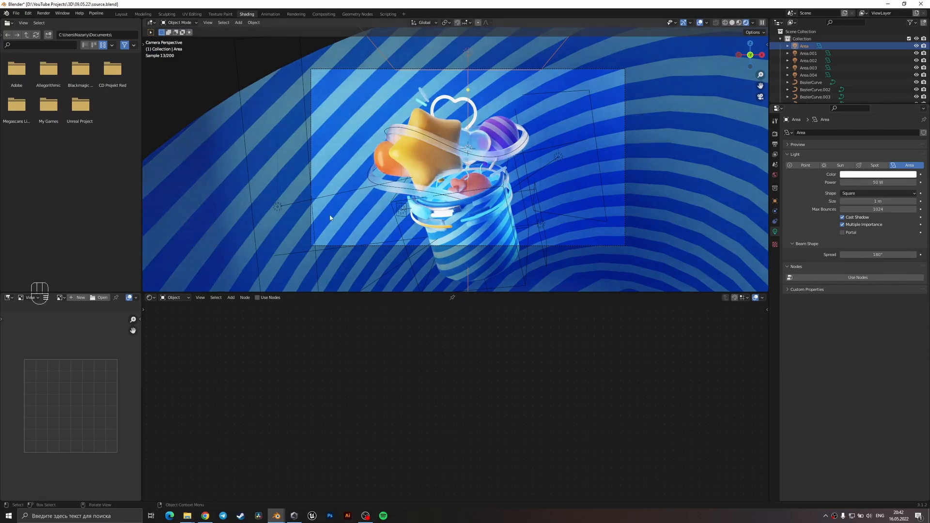
pyautogui.hotkey('ctrl', 's')
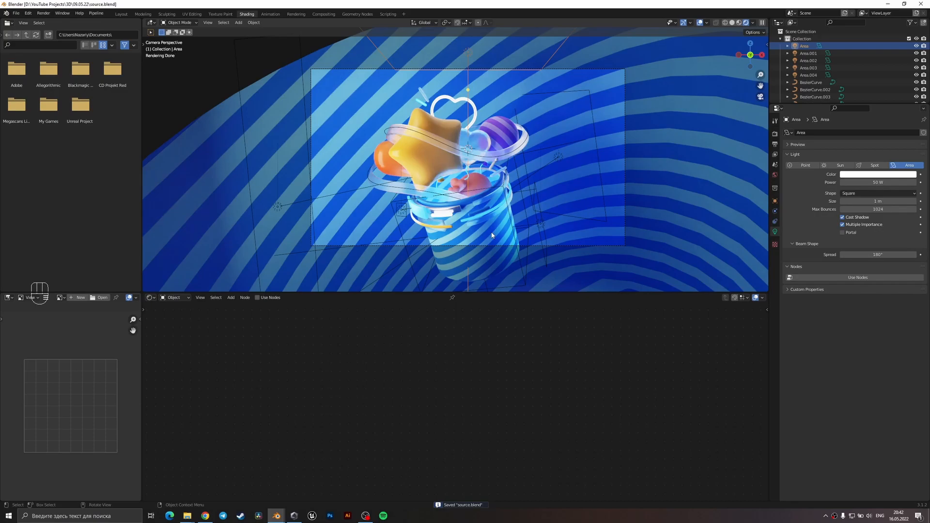
# Switch to the solid view, select the area light inside the cup, and set its shape to Disk.
pyautogui.scroll(3, 450, 199)
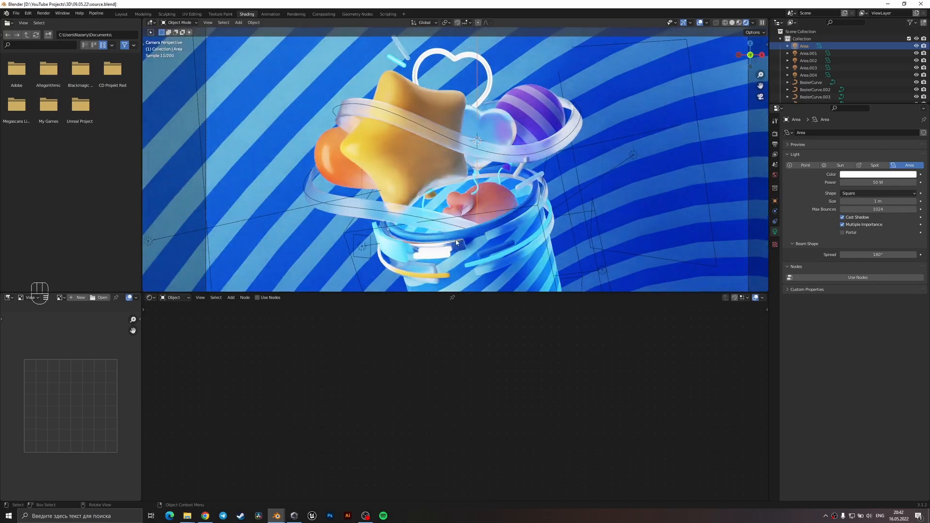
pyautogui.moveTo(457, 245)
pyautogui.mouseDown(button='middle')
pyautogui.moveTo(452, 210)
pyautogui.moveTo(449, 220)
pyautogui.mouseUp(button='middle')
pyautogui.click(439, 202)
pyautogui.click(438, 202)
pyautogui.click(438, 202)
pyautogui.press('z')
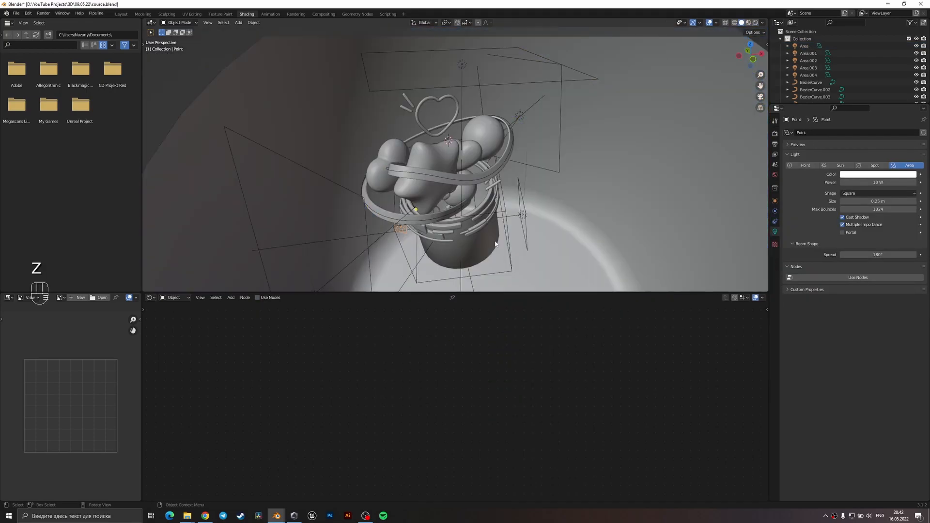
pyautogui.scroll(4, 468, 267)
pyautogui.moveTo(468, 268); pyautogui.dragTo(484, 262, button='middle')
pyautogui.click(597, 244)
pyautogui.click(872, 194)
pyautogui.click(872, 213)
# Try rotating the disk light 90° around its local X axis, undo it, and try 180° instead.
pyautogui.moveTo(716, 231); pyautogui.dragTo(581, 221, button='middle')
pyautogui.press('r')
pyautogui.press('x')
pyautogui.press('x')
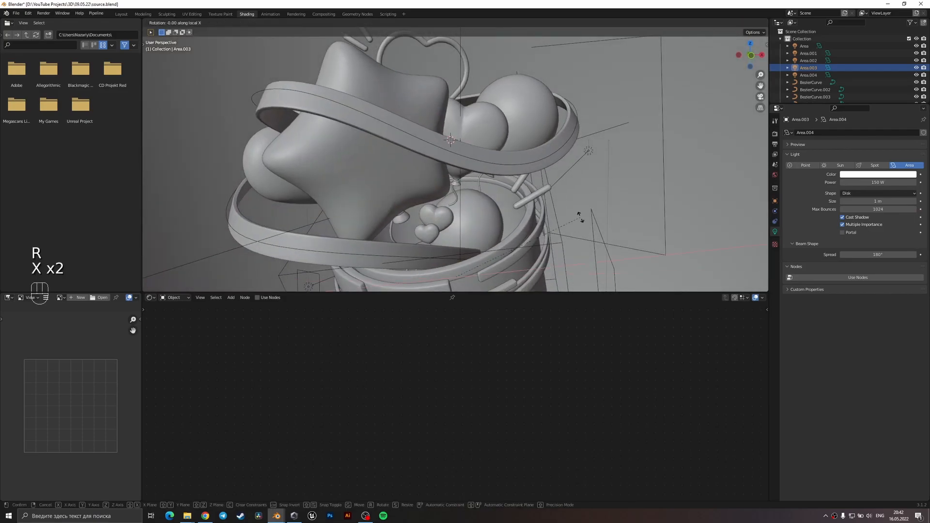
pyautogui.write('90')
pyautogui.press('Return')
pyautogui.hotkey('ctrl', 'z')
pyautogui.press('r')
pyautogui.press('x')
pyautogui.press('x')
pyautogui.write('180')
pyautogui.press('Return')
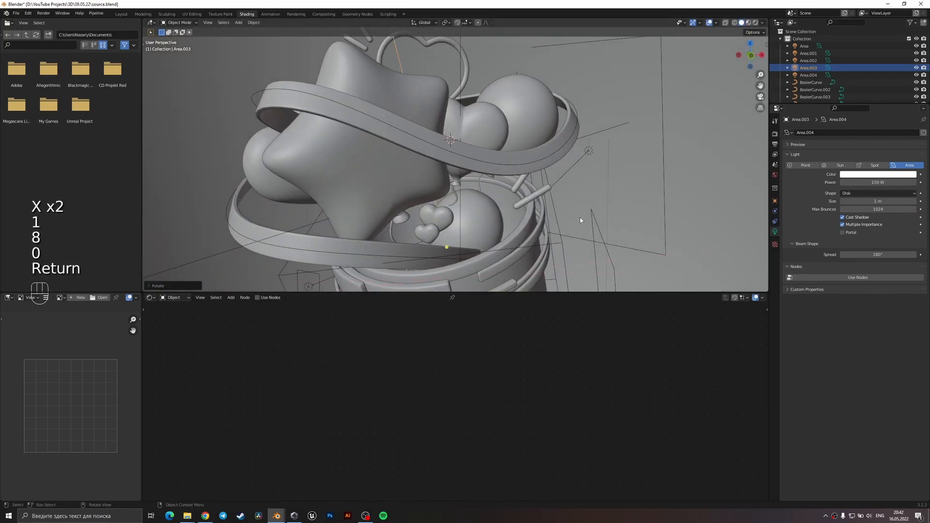
# Try resizing the disk light uniformly from different views, and undo the resizes and its 180° rotation.
pyautogui.press('KP_0')
pyautogui.press('s')
pyautogui.keyDown('shift'); pyautogui.click(592, 178); pyautogui.keyUp('shift')
pyautogui.keyDown('shift'); pyautogui.moveTo(591, 175); pyautogui.dragTo(591, 166, button='middle'); pyautogui.keyUp('shift')
pyautogui.press('s')
pyautogui.click(571, 239)
pyautogui.moveTo(509, 150); pyautogui.dragTo(530, 214, button='middle')
pyautogui.scroll(3, 530, 214)
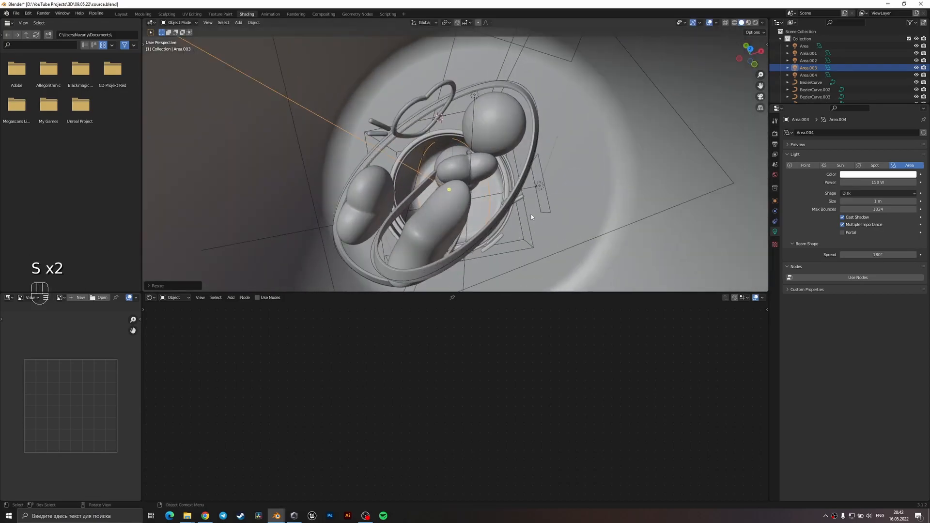
pyautogui.hotkey('ctrl', 'z')
pyautogui.hotkey('ctrl', 'z')
pyautogui.hotkey('ctrl', 'z')
# Scale the disk light along its local X axis, nudge it inside the cup, and return to the camera view.
pyautogui.press('s')
pyautogui.press('x')
pyautogui.press('x')
pyautogui.click(576, 185)
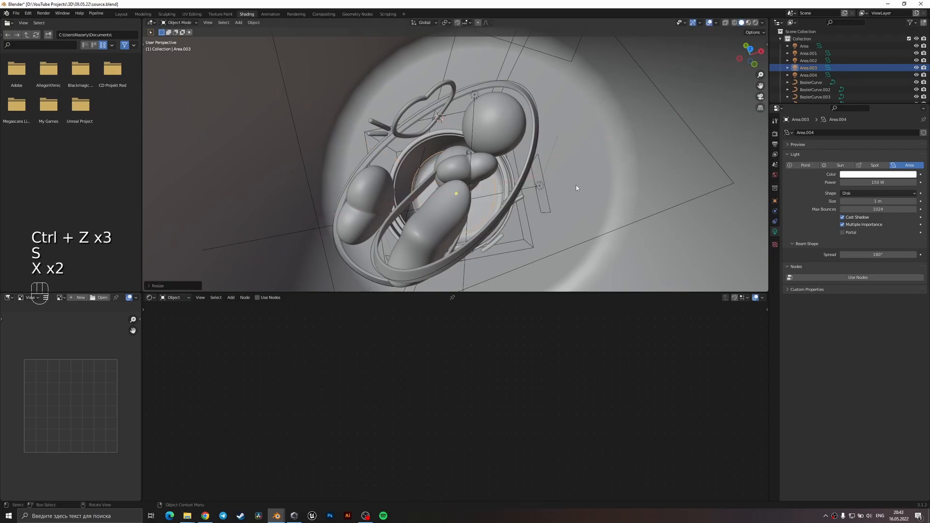
pyautogui.press('g')
pyautogui.click(579, 188)
pyautogui.press('KP_0')
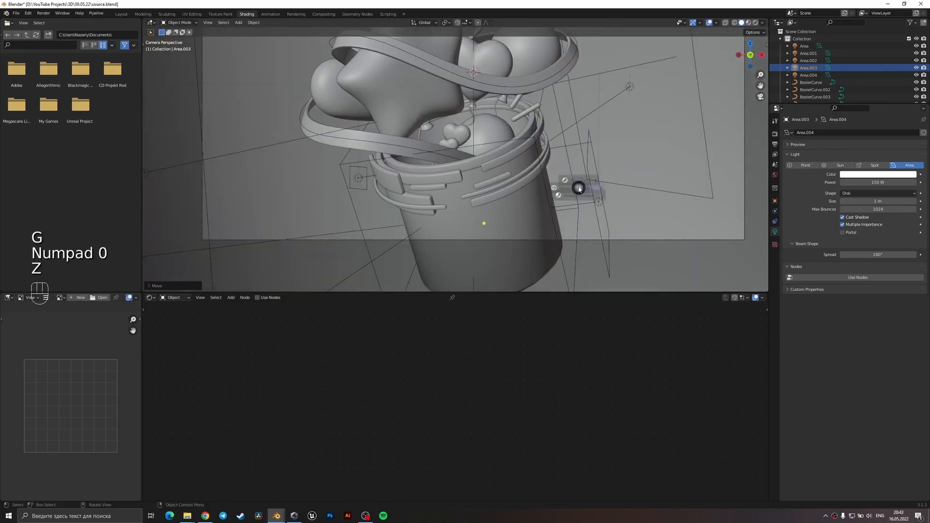
# In the rendered view, raise the disk light along its local Z axis and set its color to light blue.
pyautogui.press('z')
pyautogui.press('g')
pyautogui.press('z')
pyautogui.press('z')
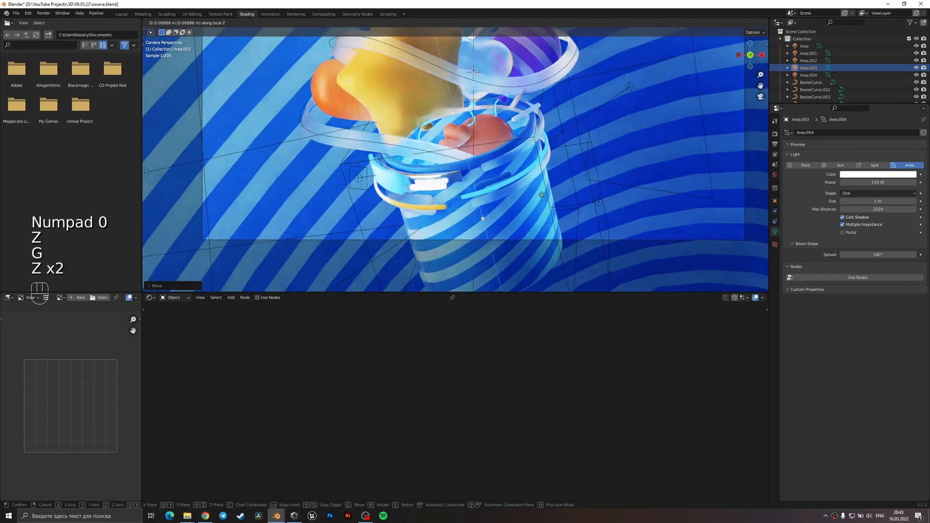
pyautogui.click(523, 168)
pyautogui.click(886, 175)
pyautogui.moveTo(887, 112); pyautogui.dragTo(886, 90)
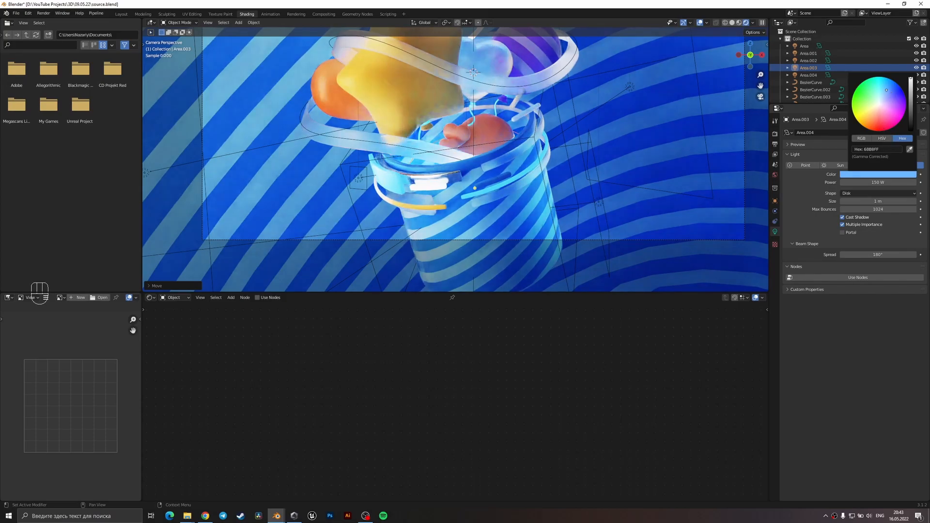
pyautogui.click(599, 144)
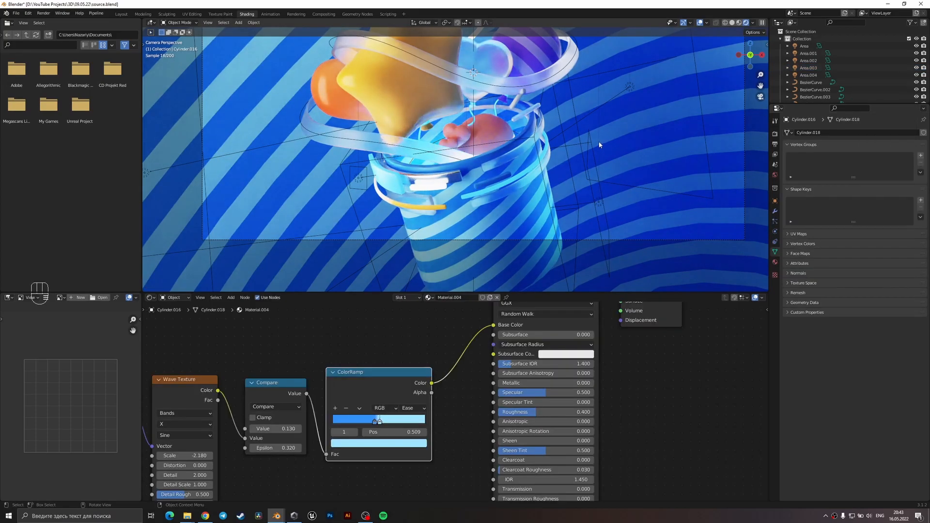
# Select the two large area lights on either side of the cup and rotate them slightly around the global Z axis.
pyautogui.scroll(-4, 462, 165)
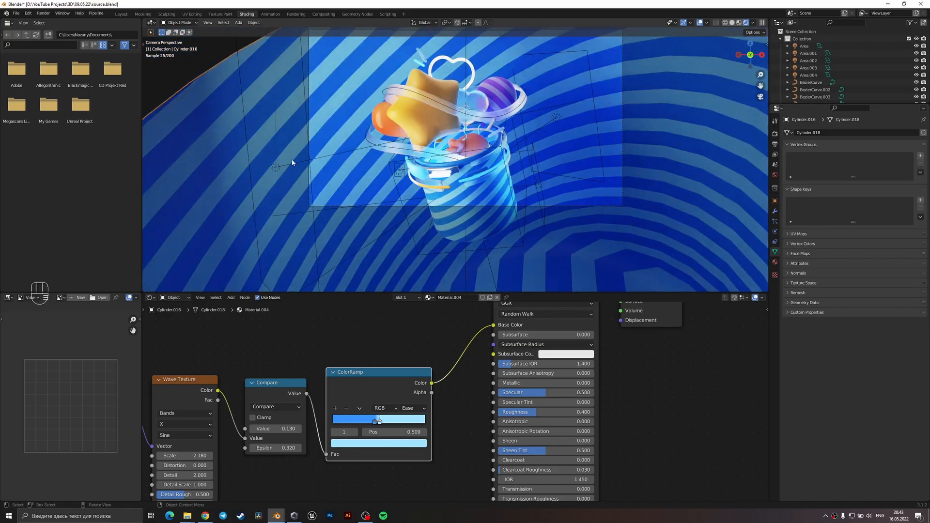
pyautogui.click(312, 159)
pyautogui.press('z')
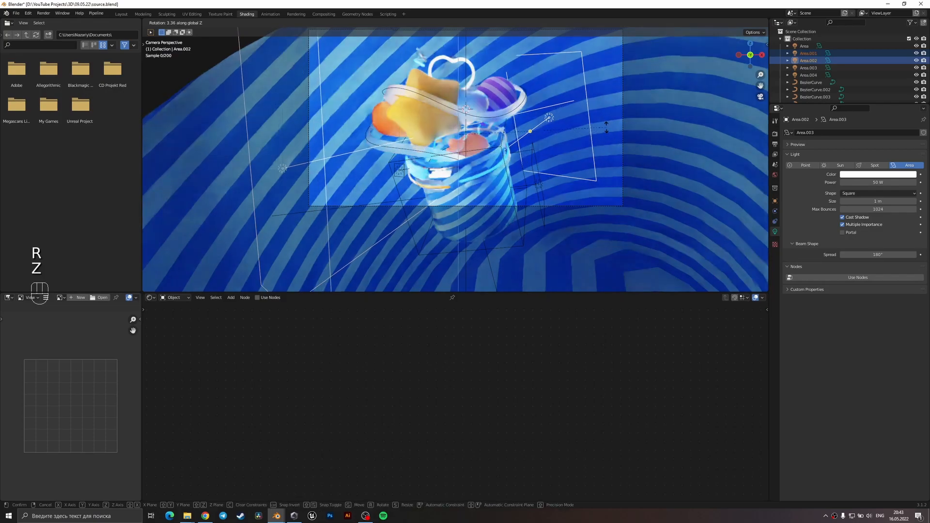
pyautogui.click(604, 125)
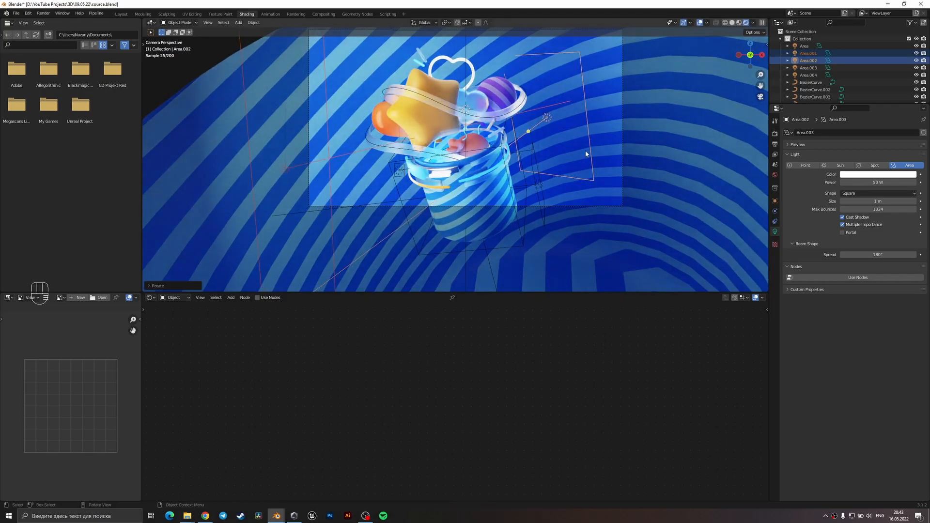
# Raise both selected side lights along the global Z axis and save the file.
pyautogui.press('g')
pyautogui.press('z')
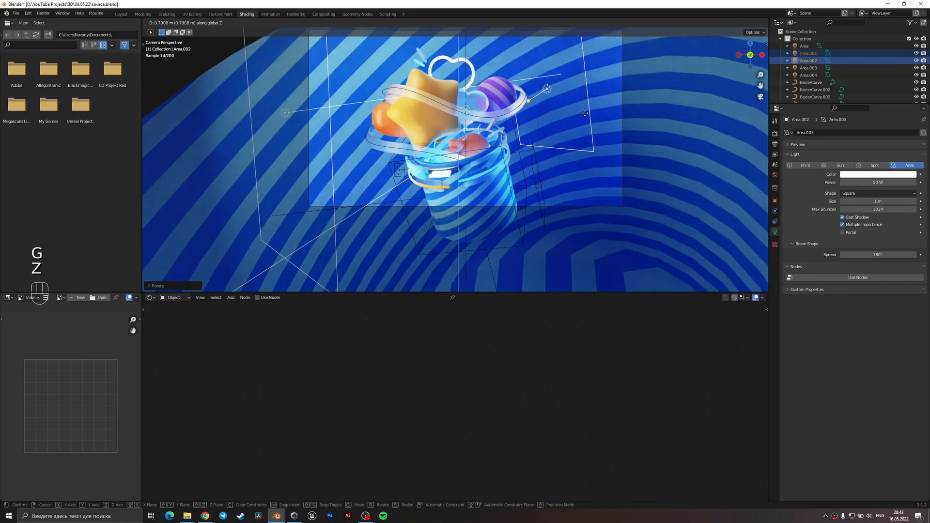
pyautogui.click(587, 125)
pyautogui.hotkey('ctrl', 's')
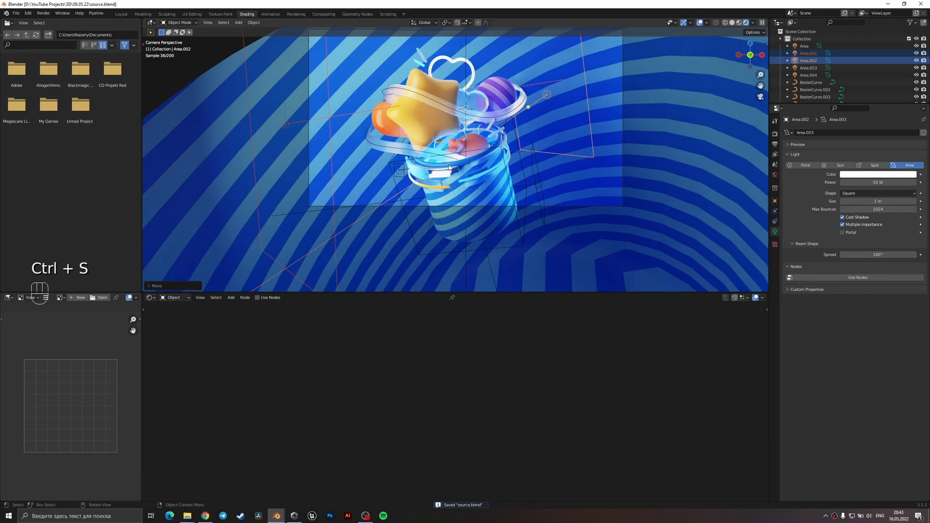
# Duplicate the light blue disk light inside the cup and move the copy down along its local Z axis.
pyautogui.keyDown('shift'); pyautogui.moveTo(528, 157); pyautogui.dragTo(525, 187, button='middle'); pyautogui.keyUp('shift')
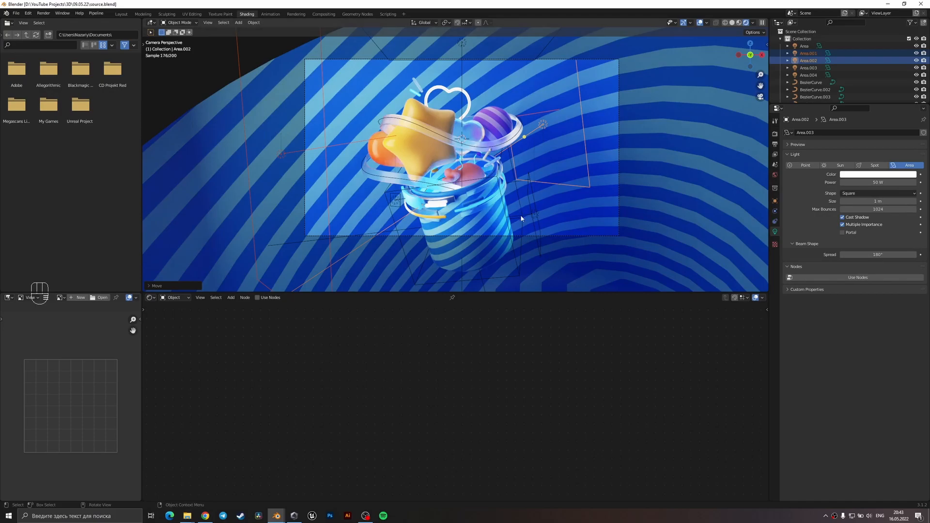
pyautogui.press('z')
pyautogui.moveTo(502, 195); pyautogui.dragTo(510, 226, button='middle')
pyautogui.scroll(1, 453, 210)
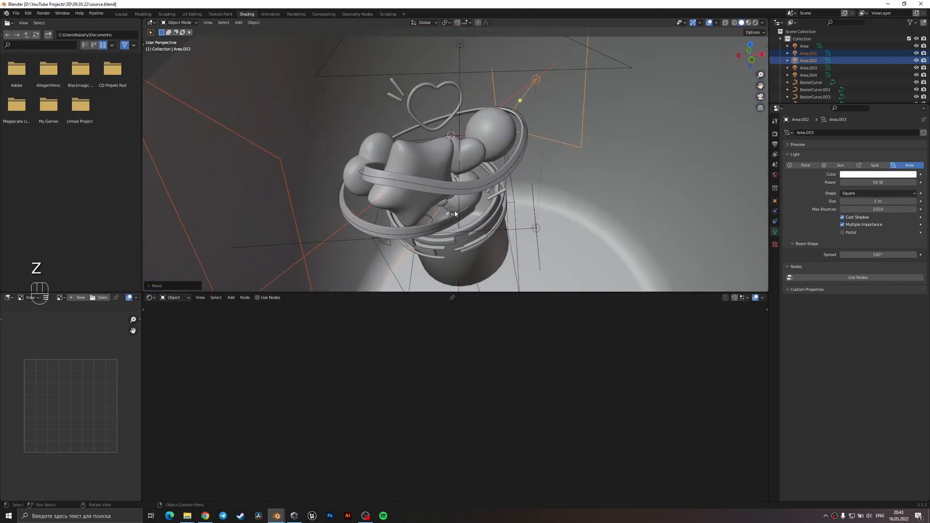
pyautogui.click(449, 205)
pyautogui.scroll(-3, 449, 208)
pyautogui.hotkey('shift', 'd')
pyautogui.press('z')
pyautogui.press('z')
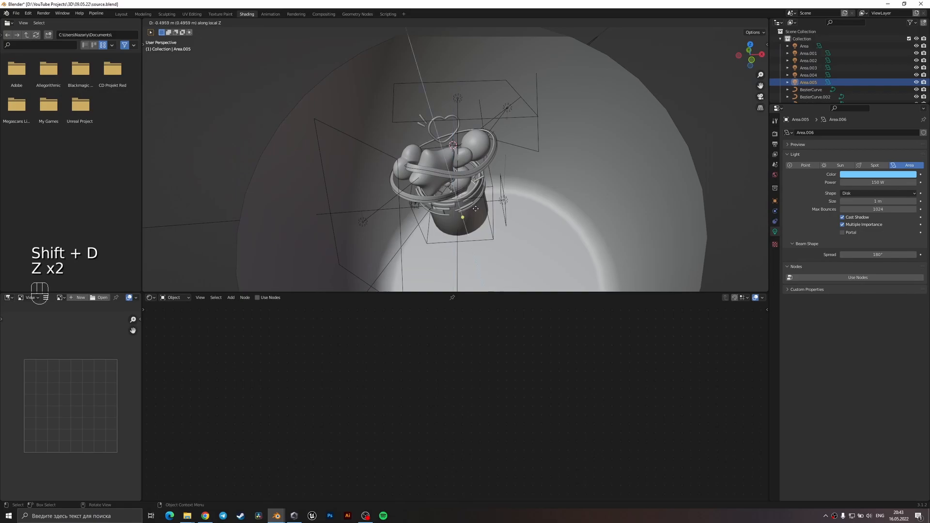
# Rotate the disk light copy 180° around its local X axis, enlarge it, and display the rendered camera view.
pyautogui.press('r')
pyautogui.press('x')
pyautogui.press('x')
pyautogui.write('180')
pyautogui.press('Return')
pyautogui.press('s')
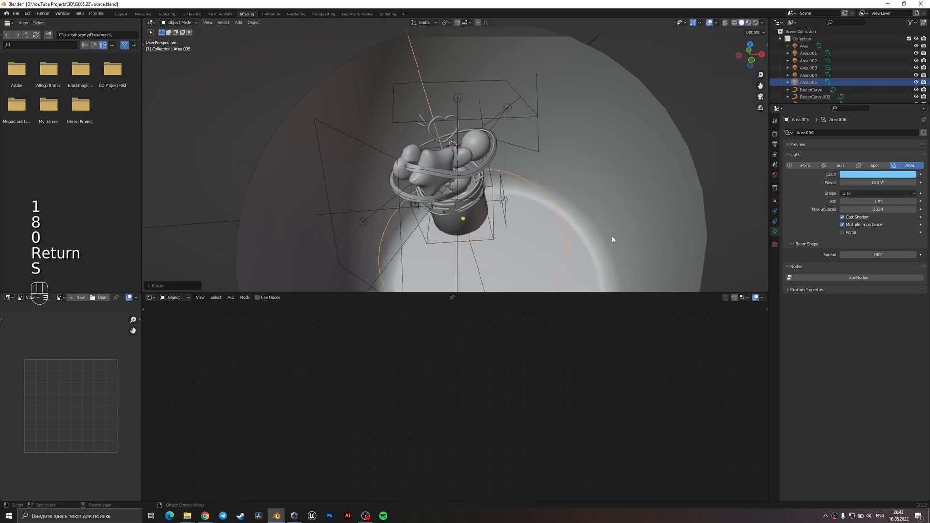
pyautogui.click(612, 240)
pyautogui.press('KP_0')
pyautogui.press('z')
pyautogui.click(618, 216)
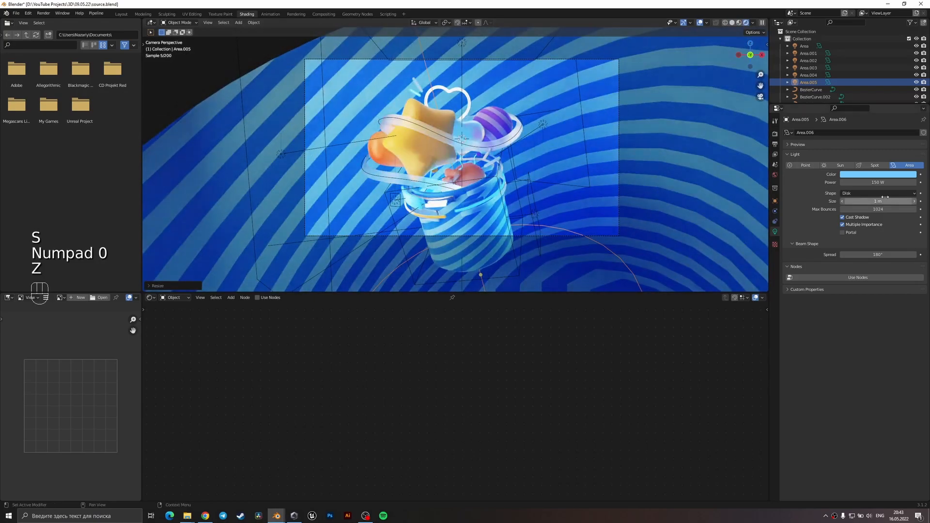
# Set the disk light copy's power to 451 W, tilt it around the X axis, and return to the camera view.
pyautogui.moveTo(872, 182); pyautogui.dragTo(912, 182)
pyautogui.moveTo(508, 260); pyautogui.dragTo(564, 263, button='middle')
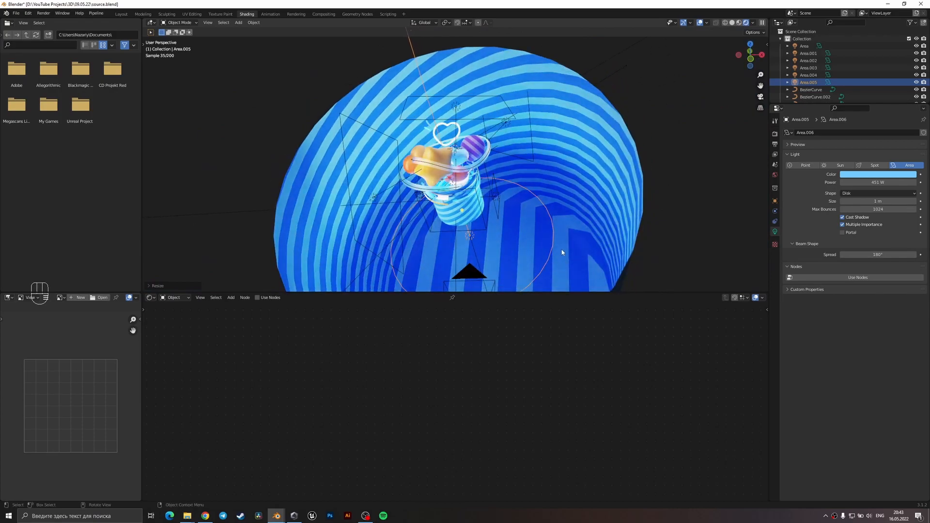
pyautogui.press('r')
pyautogui.press('x')
pyautogui.click(568, 219)
pyautogui.press('KP_0')
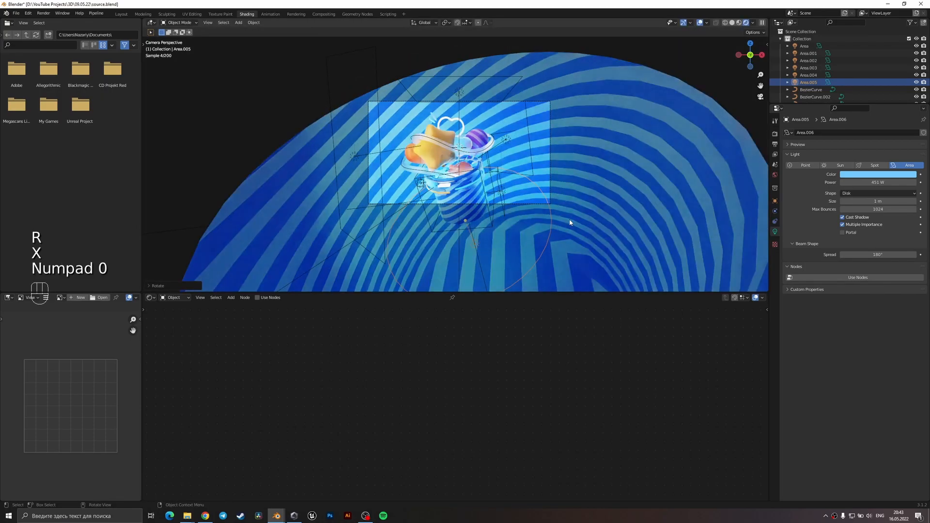
# Scale down the disk light copy and move it beside the base of the cup.
pyautogui.press('s')
pyautogui.click(524, 263)
pyautogui.press('g')
pyautogui.click(535, 257)
# Set the disk light copy's power to 100 W.
pyautogui.click(889, 183)
pyautogui.write('10')
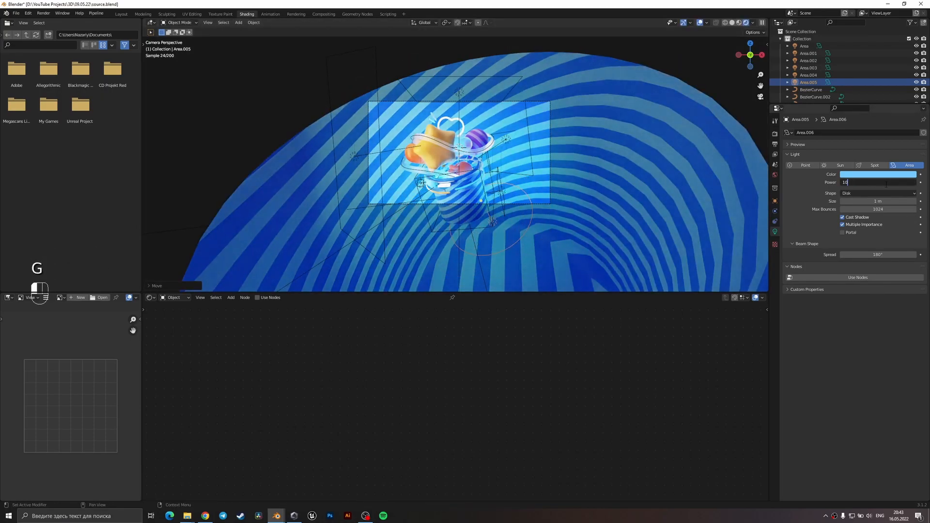
pyautogui.write('0 W')
pyautogui.press('Return')
# Move the disk light beside the cup and shift it about 3.4 m along the Y axis.
pyautogui.scroll(2, 545, 155)
pyautogui.press('g')
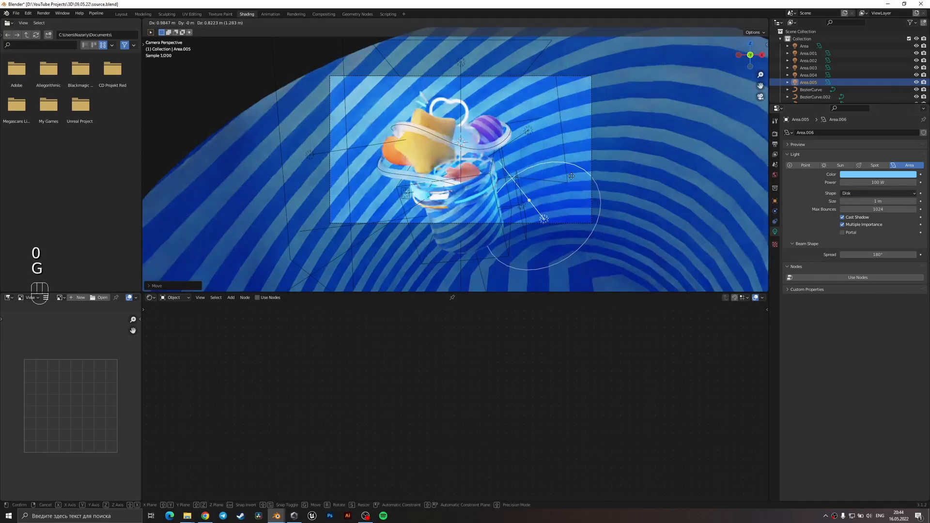
pyautogui.press('g')
pyautogui.press('y')
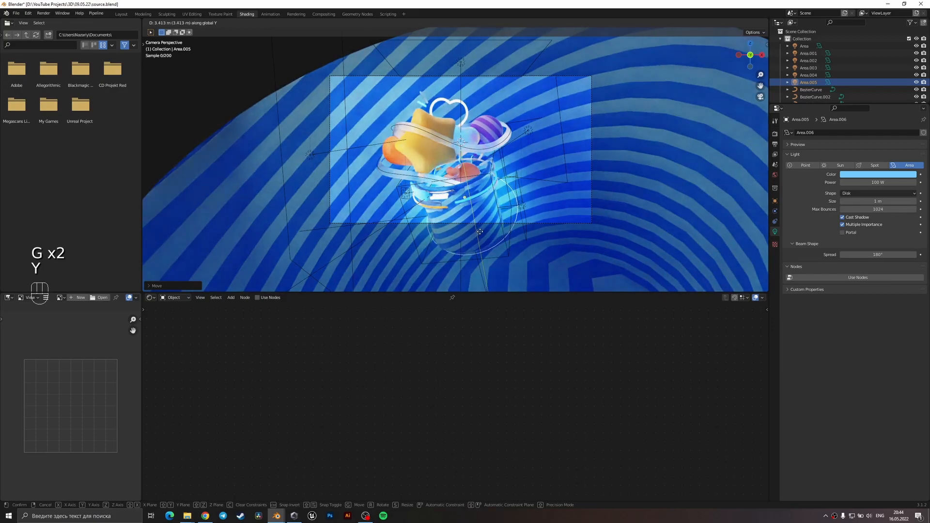
pyautogui.click(480, 232)
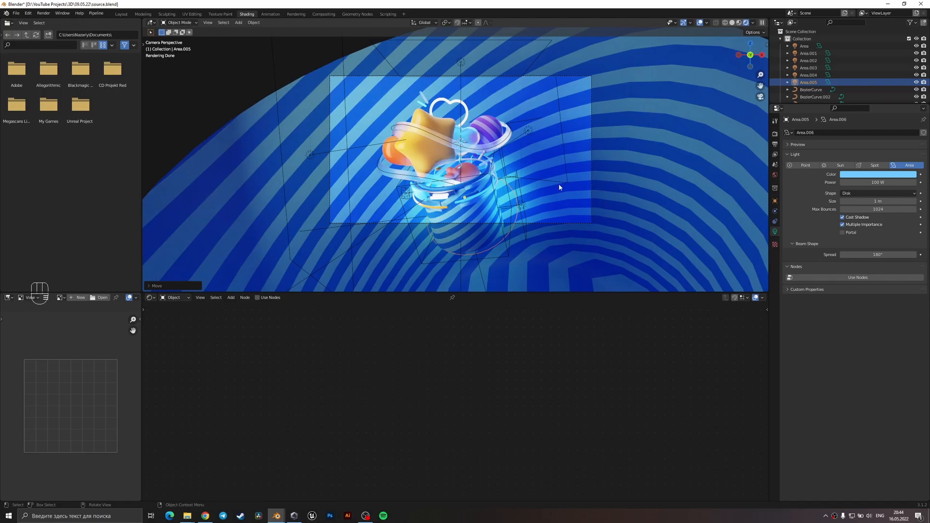
# Enlarge the disk light and move it back along the Y axis.
pyautogui.press('s')
pyautogui.click(612, 187)
pyautogui.press('g')
pyautogui.press('y')
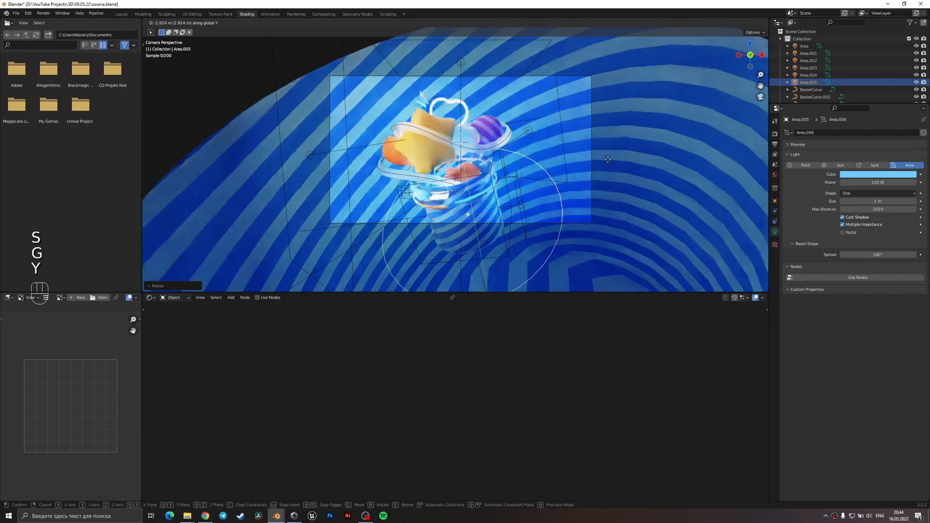
pyautogui.click(605, 166)
# Position the disk light beside the lower part of the cup and set its color to white.
pyautogui.press('g')
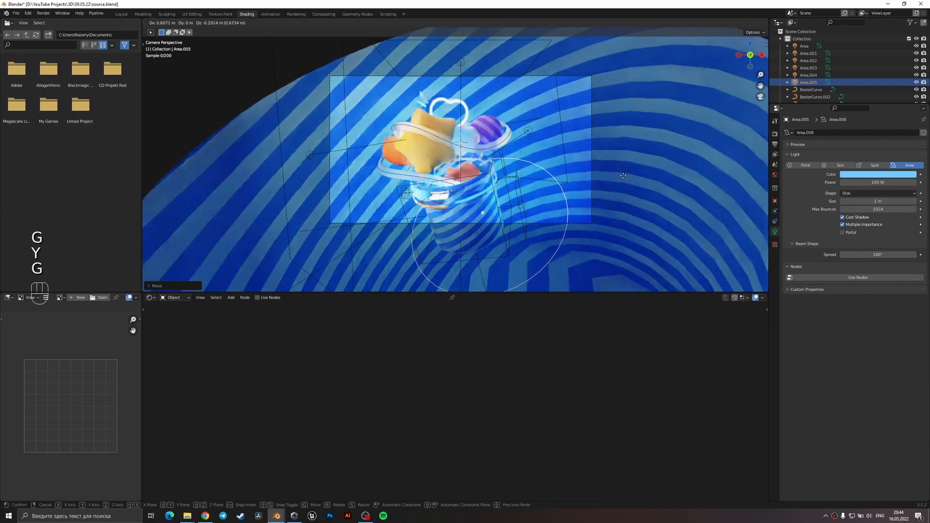
pyautogui.click(644, 191)
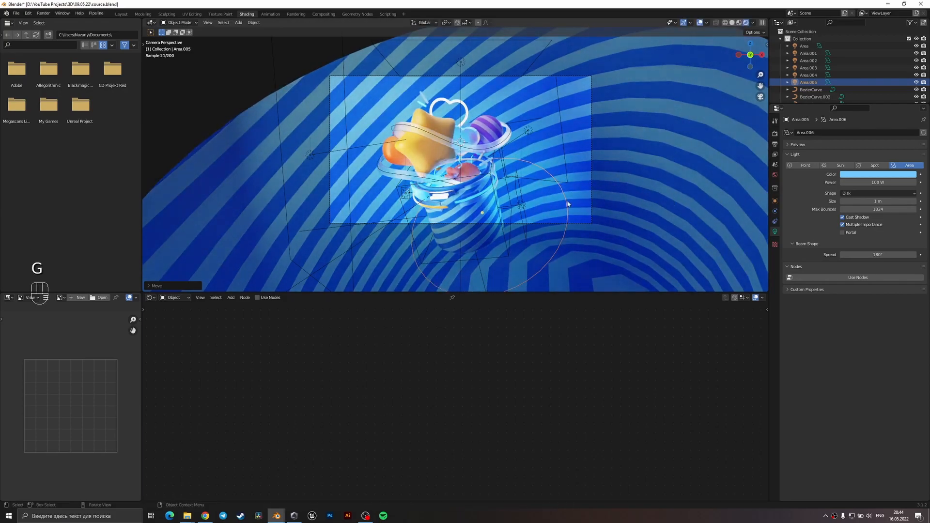
pyautogui.click(878, 175)
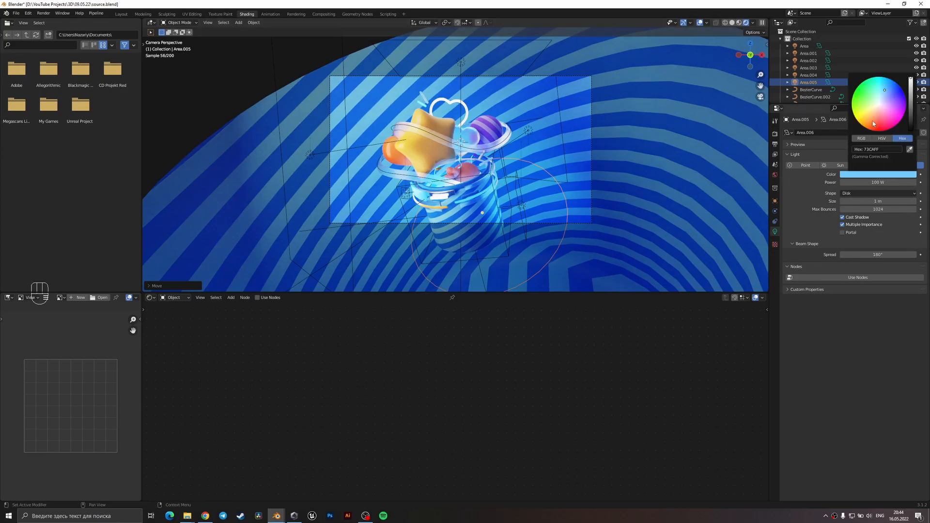
pyautogui.moveTo(884, 100); pyautogui.dragTo(881, 98)
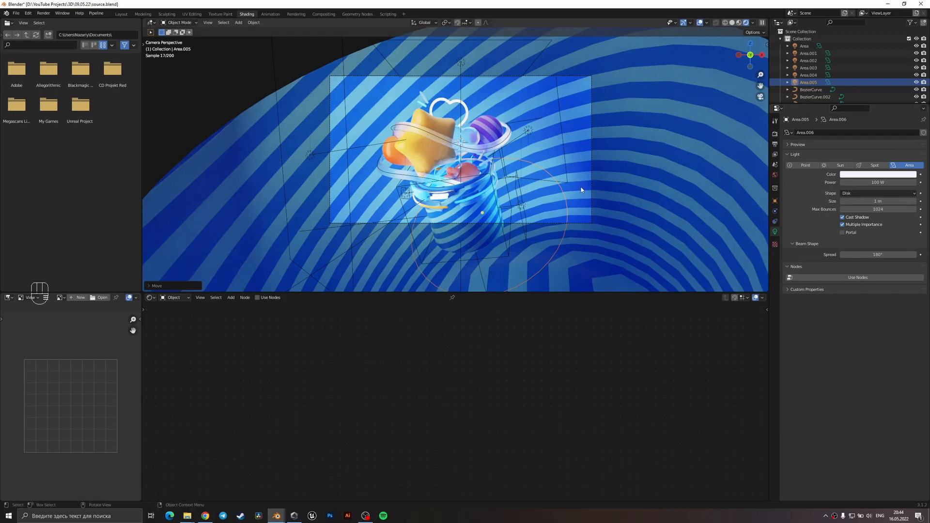
# Link the glowing white bar's material to the ring at the cup's rim that has no material, and save the file.
pyautogui.click(464, 190)
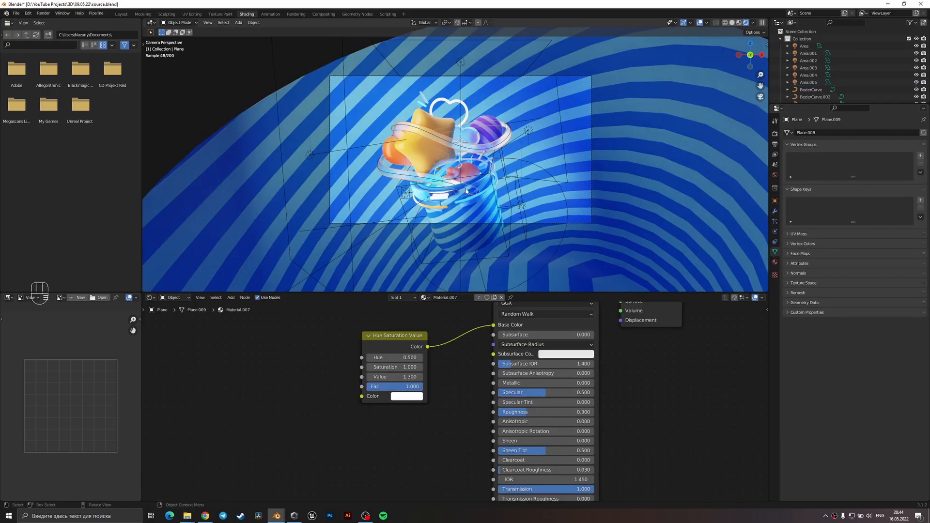
pyautogui.scroll(1, 466, 190)
pyautogui.click(474, 212)
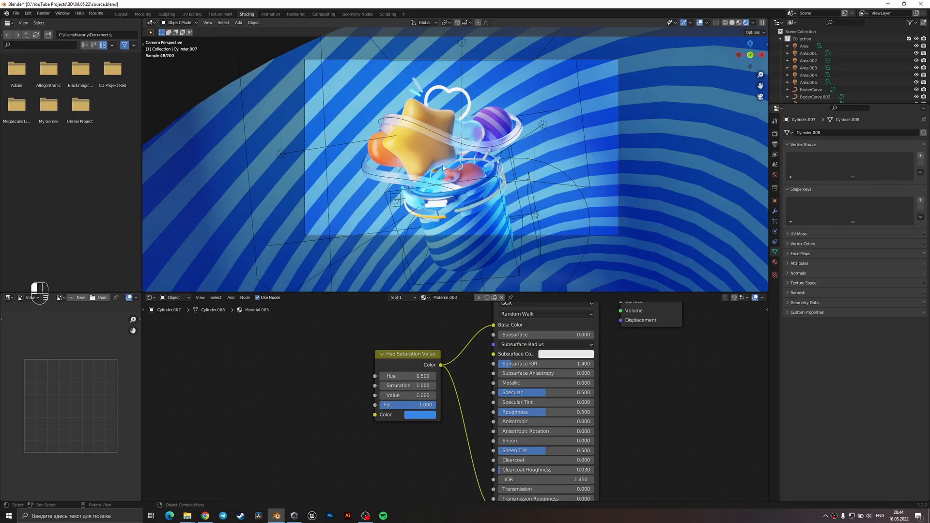
pyautogui.scroll(2, 442, 168)
pyautogui.click(485, 159)
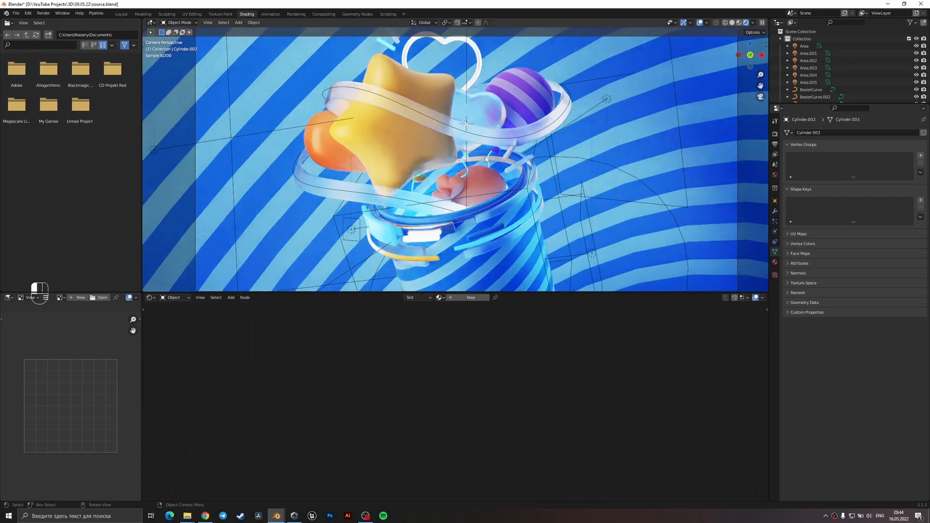
pyautogui.keyDown('shift'); pyautogui.click(428, 239); pyautogui.keyUp('shift')
pyautogui.hotkey('ctrl', 'l')
pyautogui.click(427, 237)
pyautogui.click(575, 230)
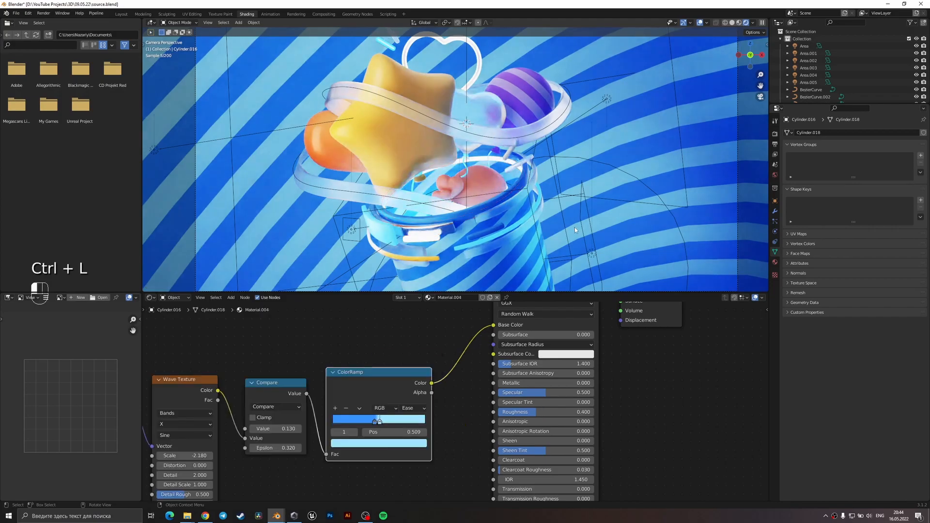
pyautogui.scroll(-3, 529, 221)
pyautogui.hotkey('ctrl', 's')
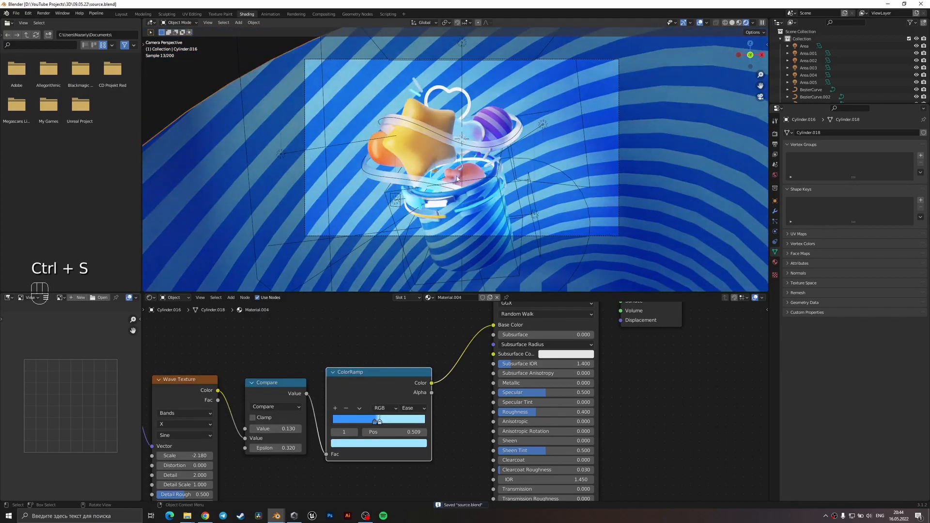
# Reposition the heart outline above the cup.
pyautogui.click(470, 102)
pyautogui.press('g')
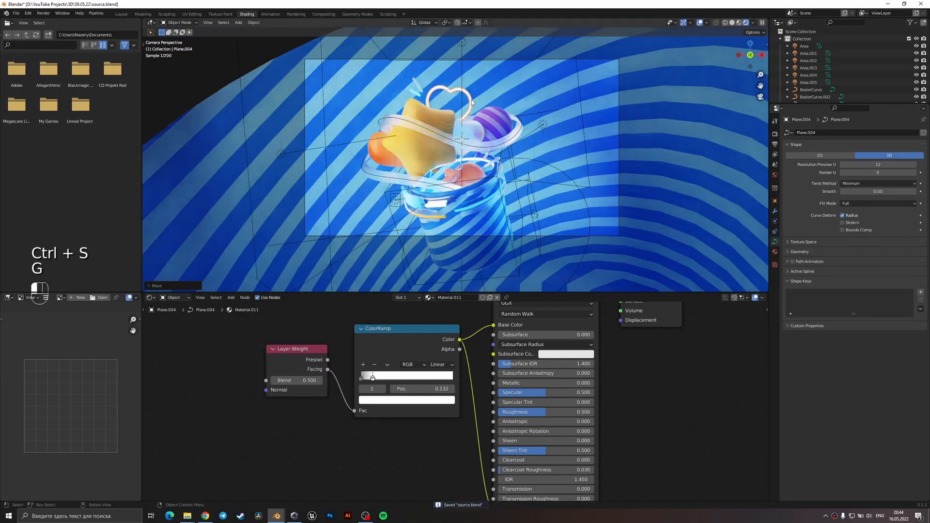
pyautogui.click(446, 95)
pyautogui.keyDown('shift'); pyautogui.moveTo(446, 95); pyautogui.dragTo(456, 161, button='middle'); pyautogui.keyUp('shift')
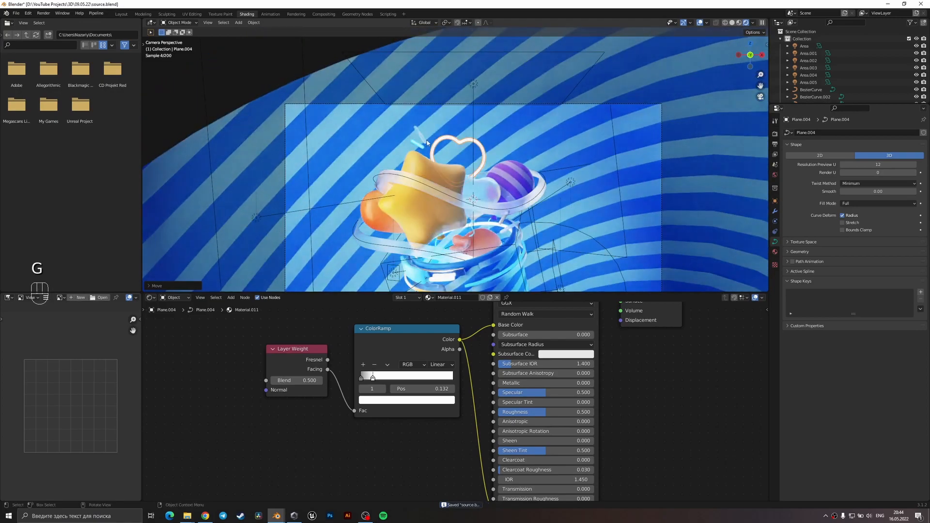
# Link the heart outline's glowing white material to the lower dash beside it, and save the file.
pyautogui.click(433, 153)
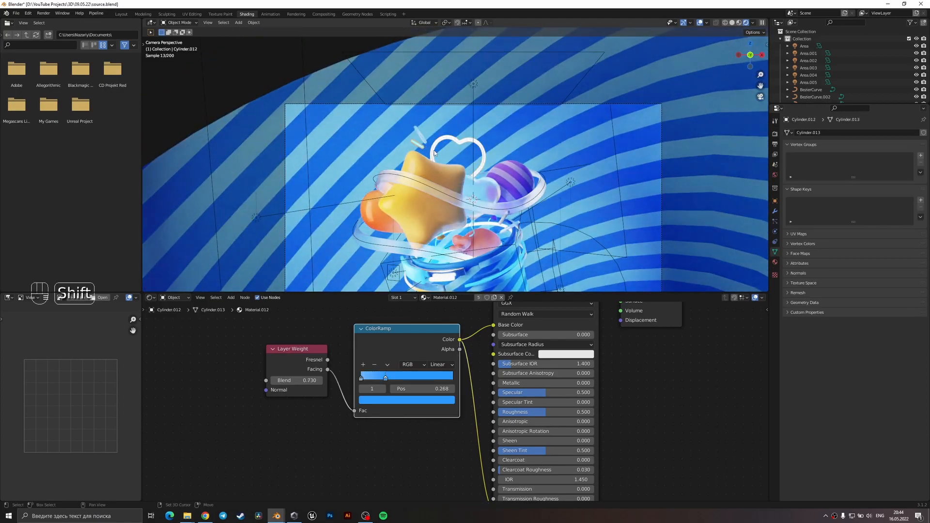
pyautogui.keyDown('shift'); pyautogui.click(433, 153); pyautogui.keyUp('shift')
pyautogui.hotkey('ctrl', 'l')
pyautogui.click(426, 153)
pyautogui.hotkey('ctrl', 's')
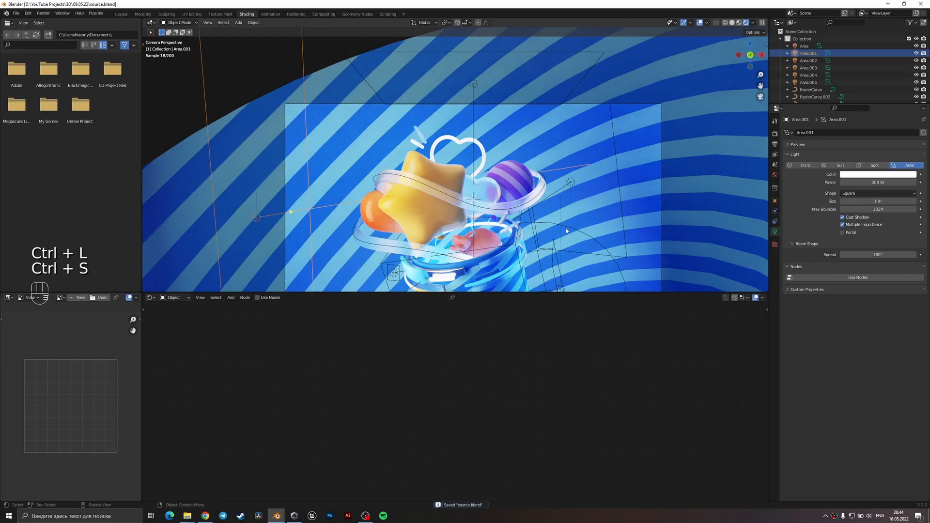
# Link the heart outline's glowing white material to the short stick inside the cup's opening.
pyautogui.keyDown('shift'); pyautogui.moveTo(565, 206); pyautogui.dragTo(560, 195, button='middle'); pyautogui.keyUp('shift')
pyautogui.scroll(3, 559, 193)
pyautogui.click(538, 251)
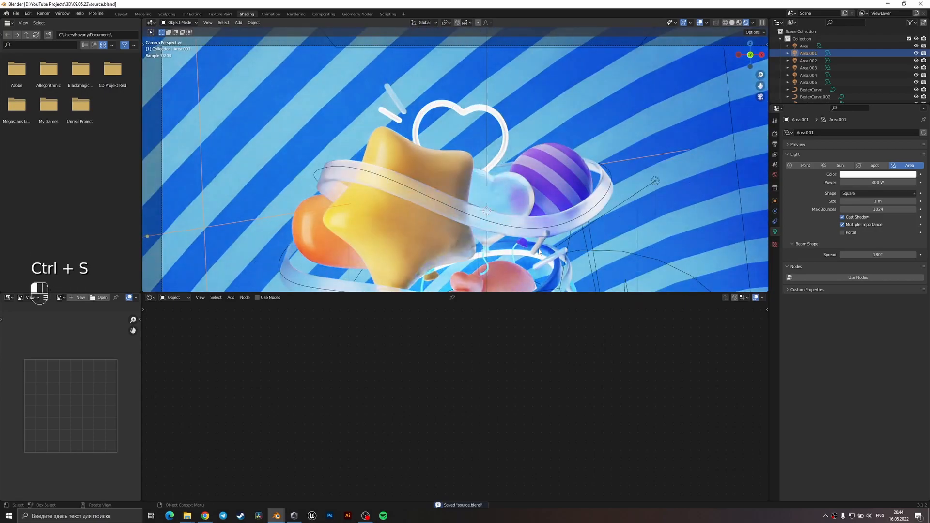
pyautogui.keyDown('shift'); pyautogui.click(500, 143); pyautogui.keyUp('shift')
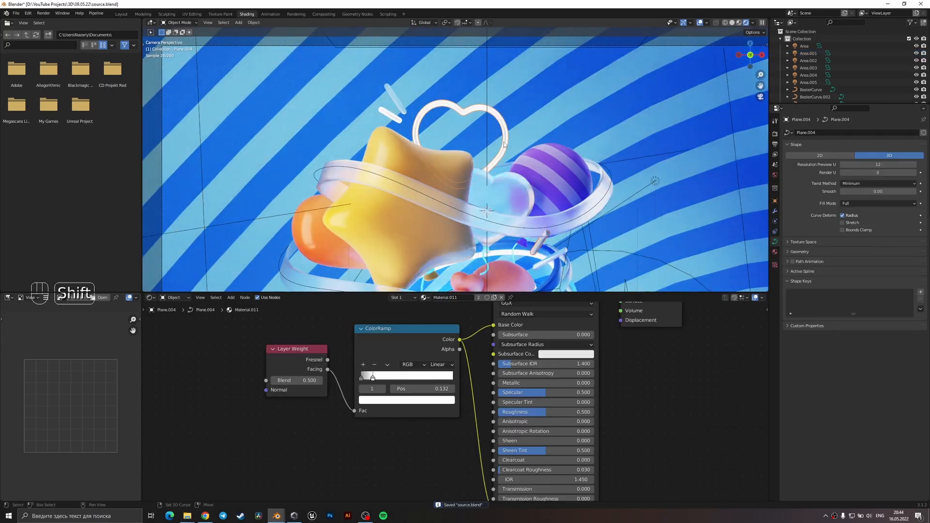
pyautogui.hotkey('ctrl', 'l')
pyautogui.click(509, 146)
pyautogui.click(643, 173)
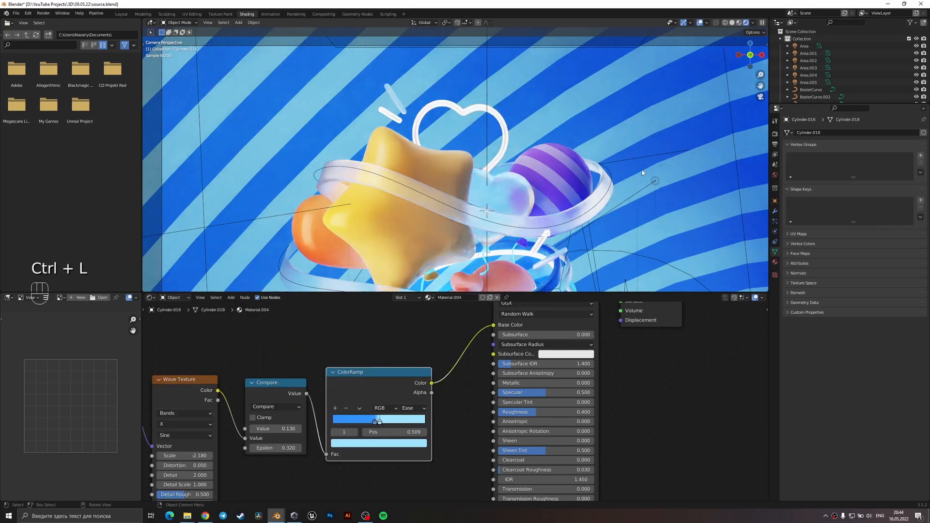
# Link the orange object's gradient material to the short stick inside the cup's opening.
pyautogui.click(541, 245)
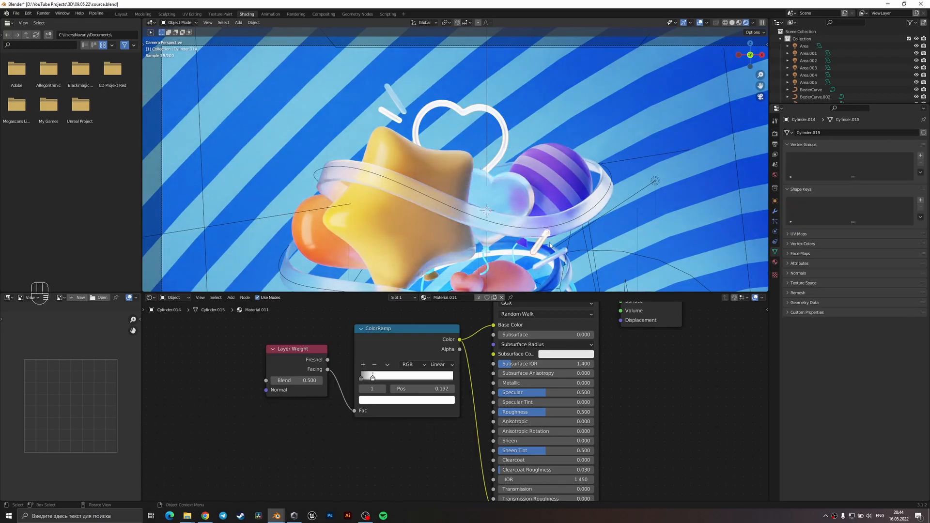
pyautogui.keyDown('shift'); pyautogui.click(314, 240); pyautogui.keyUp('shift')
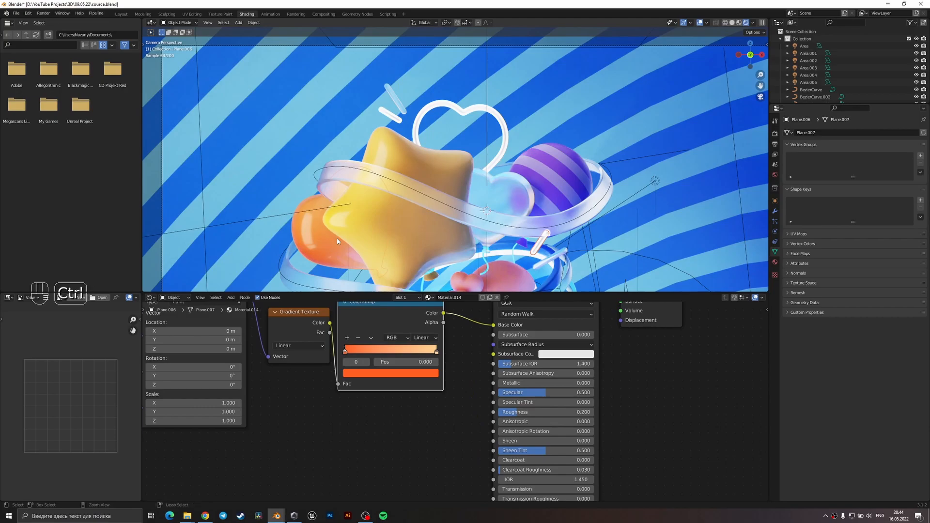
pyautogui.hotkey('ctrl', 'l')
pyautogui.click(338, 239)
pyautogui.click(624, 238)
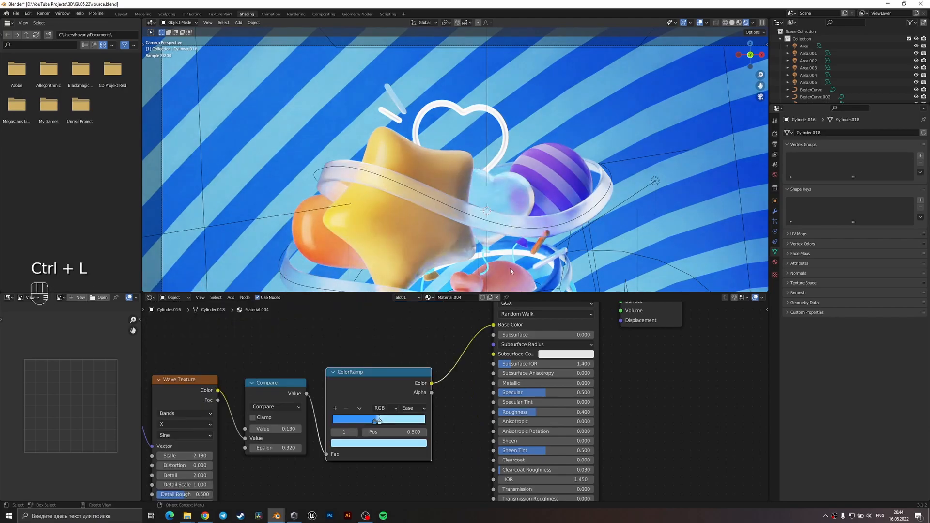
# Link the neighbouring stick's transparent material to the short stick inside the cup's opening.
pyautogui.click(539, 252)
pyautogui.keyDown('shift'); pyautogui.moveTo(539, 253); pyautogui.dragTo(530, 209, button='middle'); pyautogui.keyUp('shift')
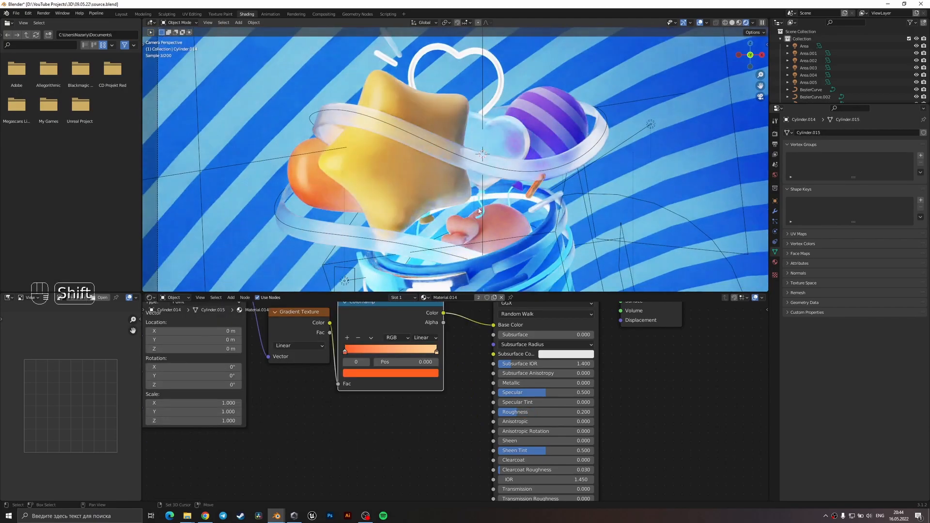
pyautogui.keyDown('shift'); pyautogui.click(537, 206); pyautogui.keyUp('shift')
pyautogui.hotkey('ctrl', 'l')
pyautogui.click(539, 207)
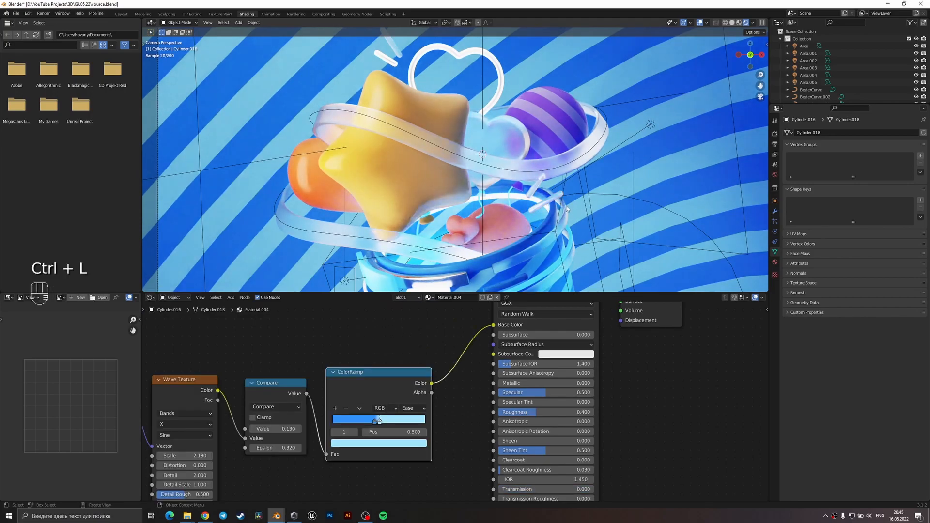
pyautogui.scroll(-2, 566, 208)
# Link the metallic material of the frame on the cup's front to the short stick inside the cup's opening.
pyautogui.keyDown('shift'); pyautogui.click(455, 249); pyautogui.keyUp('shift')
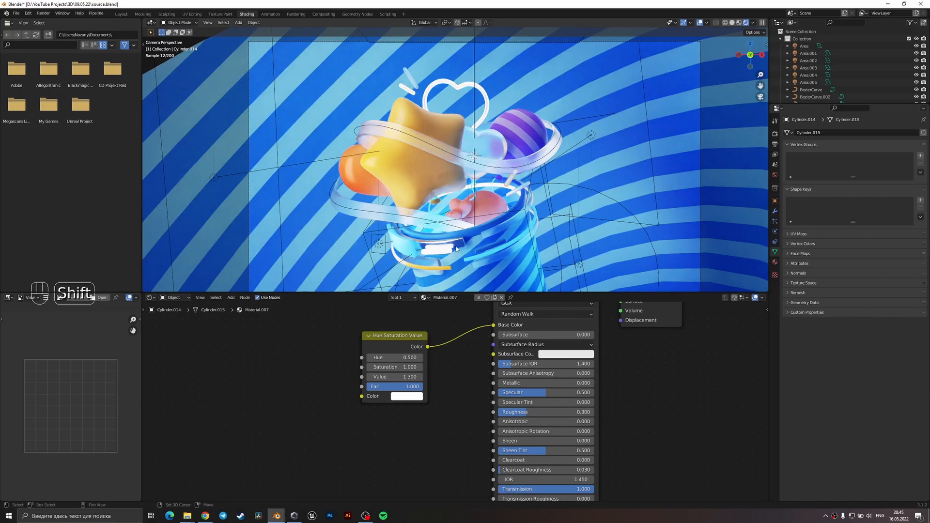
pyautogui.keyDown('shift'); pyautogui.click(454, 248); pyautogui.keyUp('shift')
pyautogui.hotkey('ctrl', 'l')
pyautogui.click(443, 245)
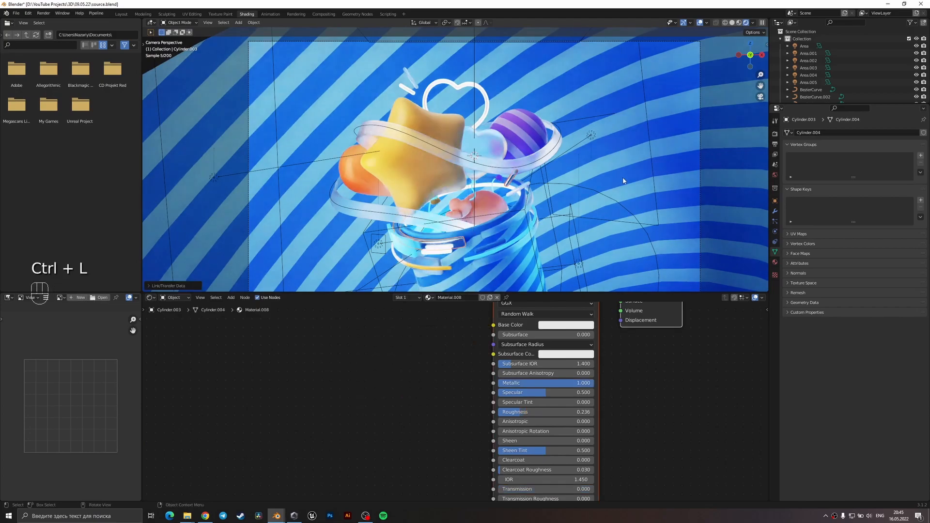
pyautogui.keyDown('shift'); pyautogui.click(524, 206); pyautogui.keyUp('shift')
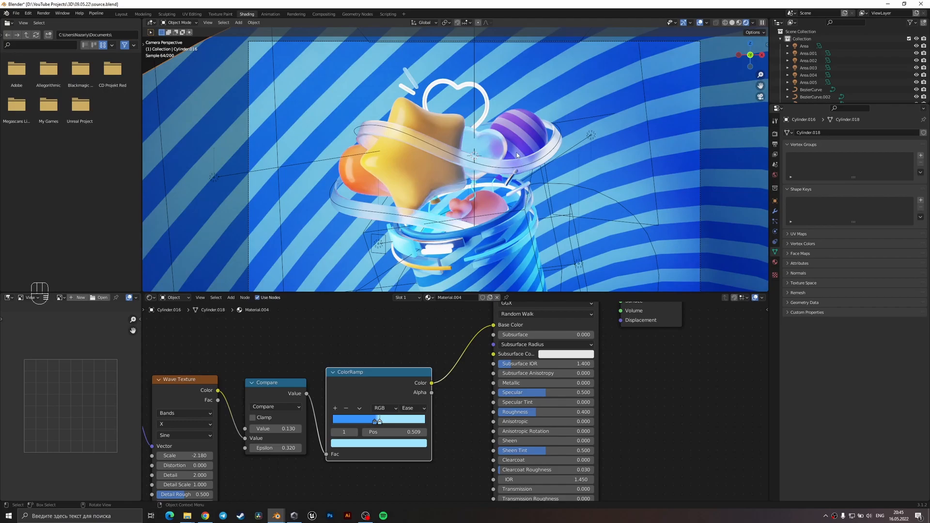
# Move the striped background cylinder along the Y axis and return to the camera view.
pyautogui.scroll(-1, 517, 153)
pyautogui.scroll(-1, 449, 114)
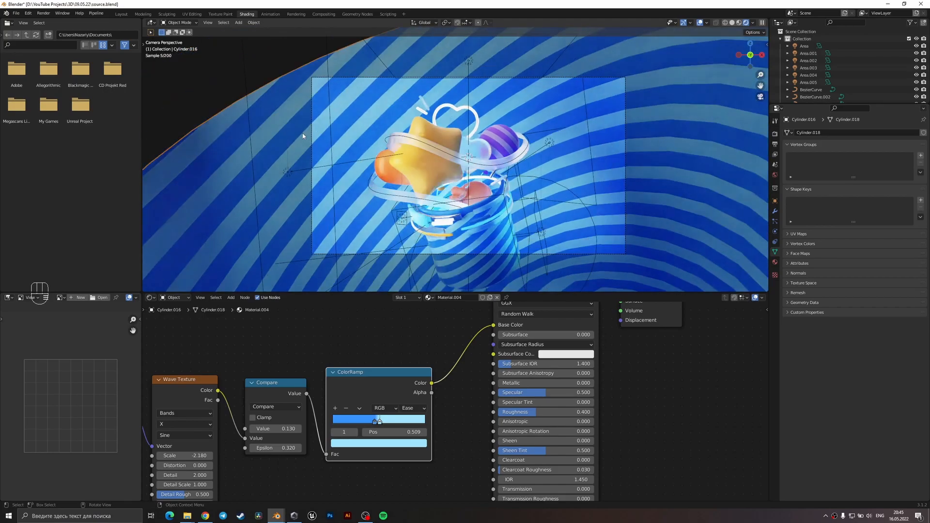
pyautogui.click(290, 173)
pyautogui.moveTo(336, 165); pyautogui.dragTo(357, 191, button='middle')
pyautogui.scroll(-5, 358, 191)
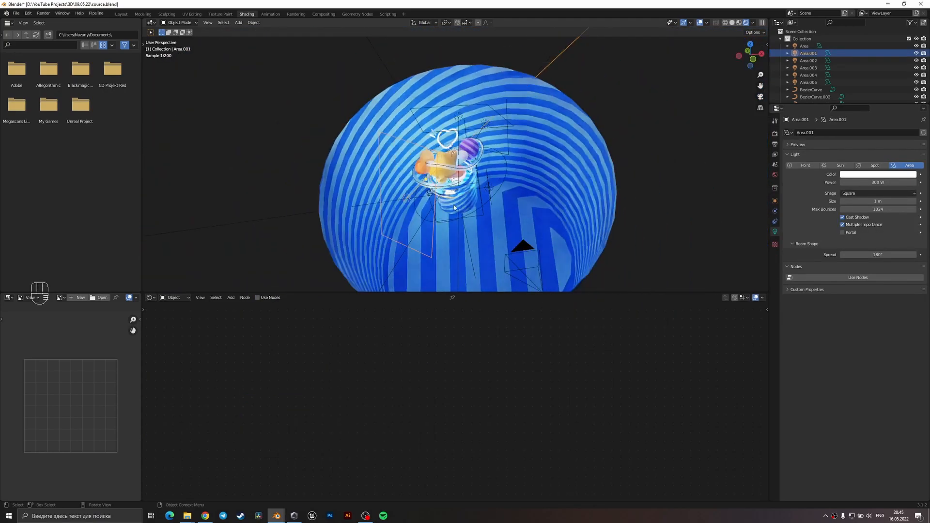
pyautogui.click(561, 240)
pyautogui.press('g')
pyautogui.press('y')
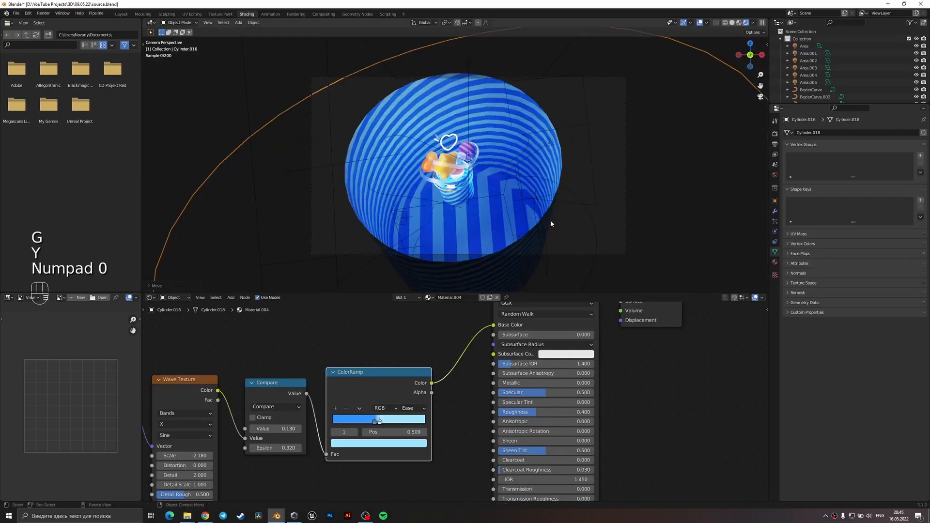
pyautogui.click(551, 223)
pyautogui.press('KP_0')
# Adjust the striped background cylinder's height along the Z axis in the camera view.
pyautogui.press('g')
pyautogui.press('z')
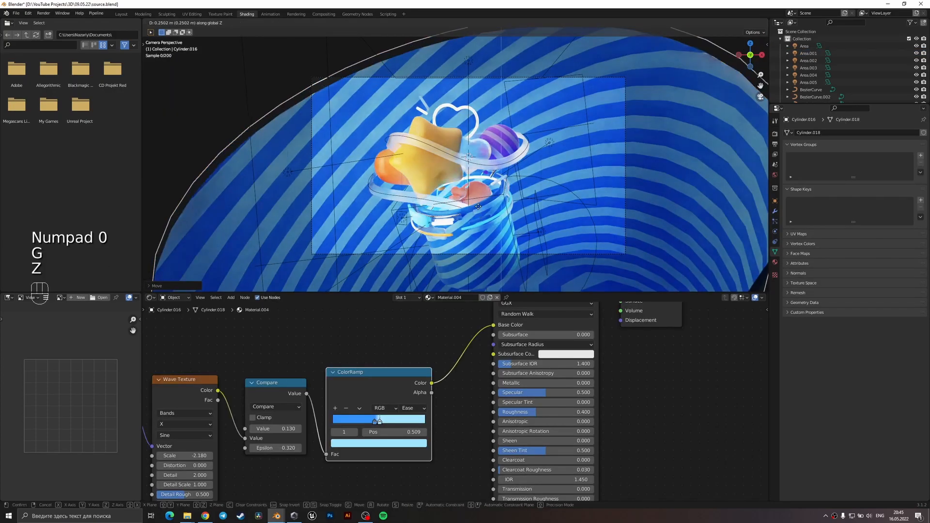
pyautogui.click(556, 239)
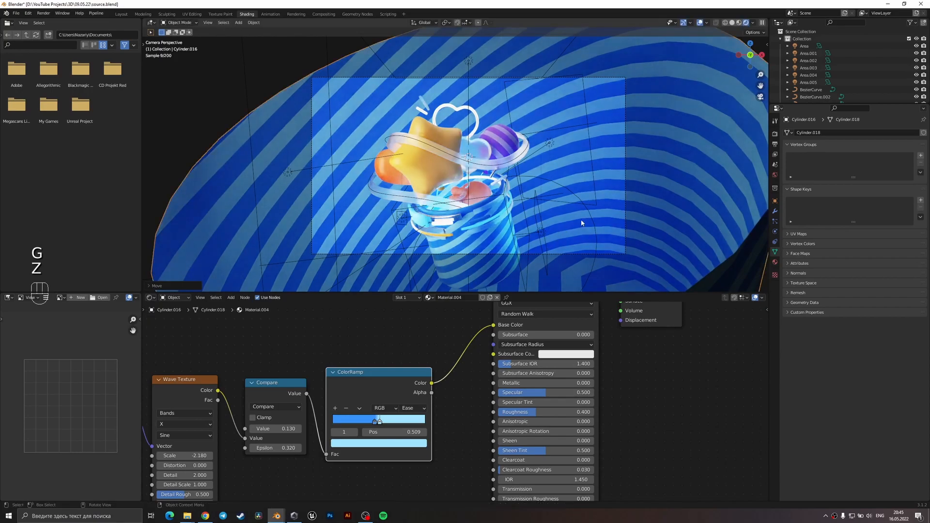
# Shift the disk light beside the cup along the Y axis and return to the camera view.
pyautogui.click(594, 220)
pyautogui.moveTo(593, 221); pyautogui.dragTo(555, 269, button='middle')
pyautogui.press('g')
pyautogui.press('y')
pyautogui.click(573, 221)
pyautogui.press('KP_0')
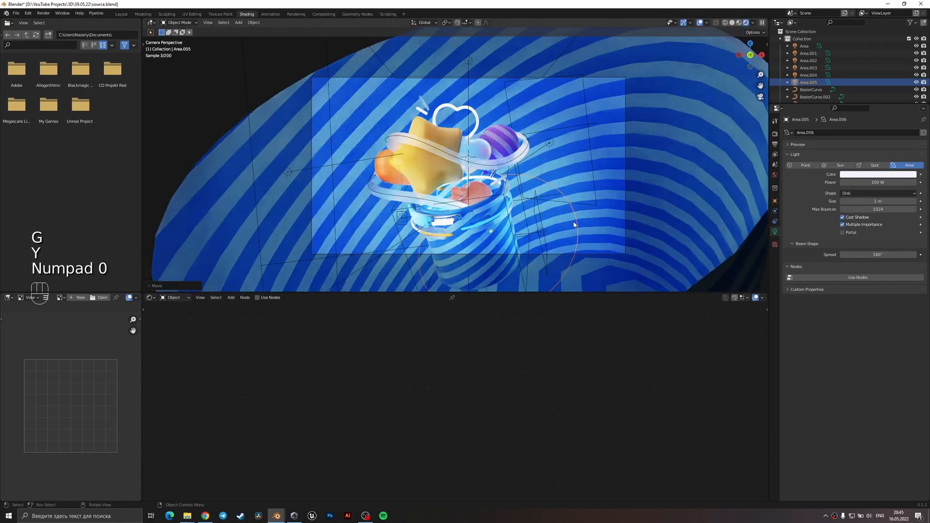
# Fine-tune the striped background cylinder's position along the Z axis.
pyautogui.click(583, 231)
pyautogui.press('g')
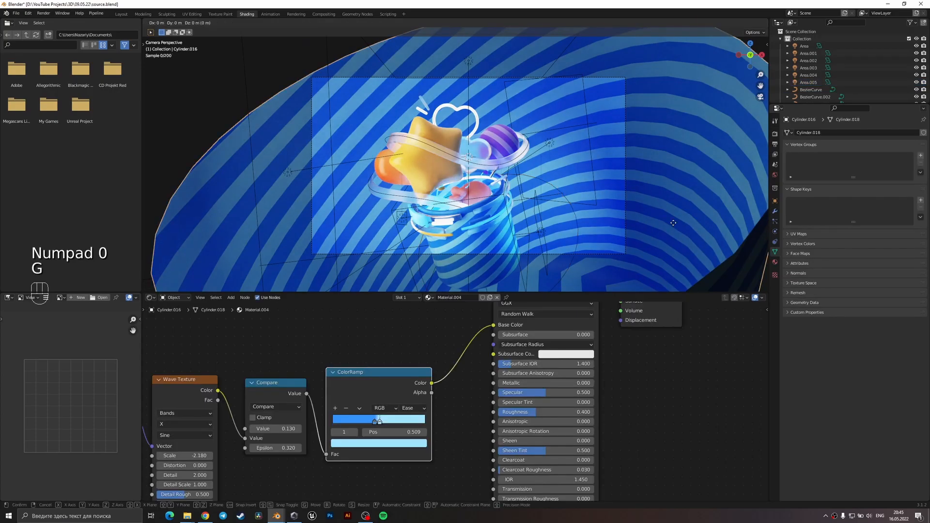
pyautogui.press('z')
pyautogui.click(672, 227)
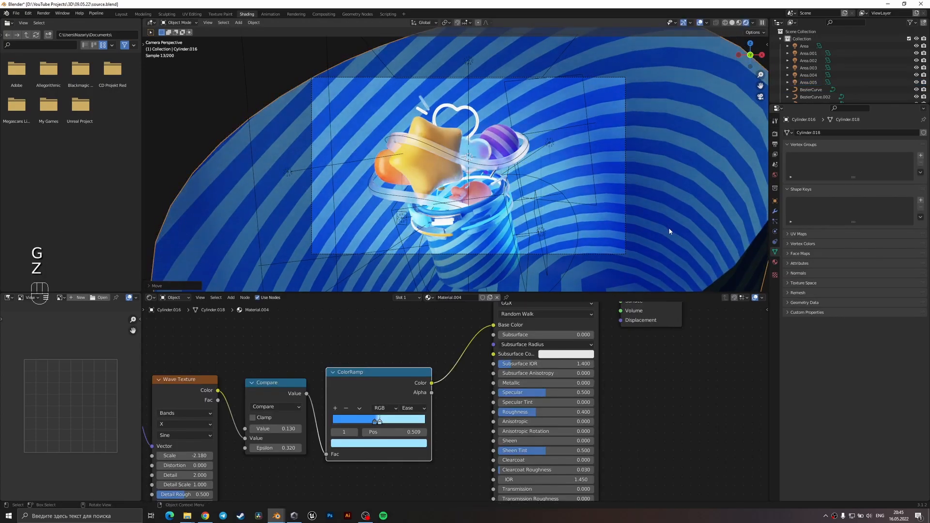
# Add a Subdivision Surface modifier to the striped background cylinder with 2 viewport levels.
pyautogui.click(775, 211)
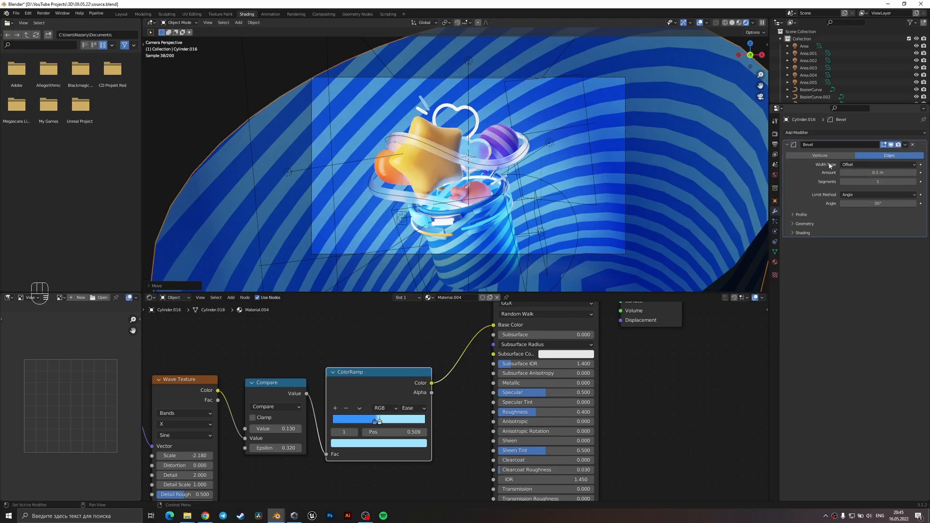
pyautogui.click(855, 132)
pyautogui.click(789, 260)
pyautogui.click(913, 262)
# Adjust the height of the subdivided background cylinder along the Z axis.
pyautogui.press('g')
pyautogui.press('z')
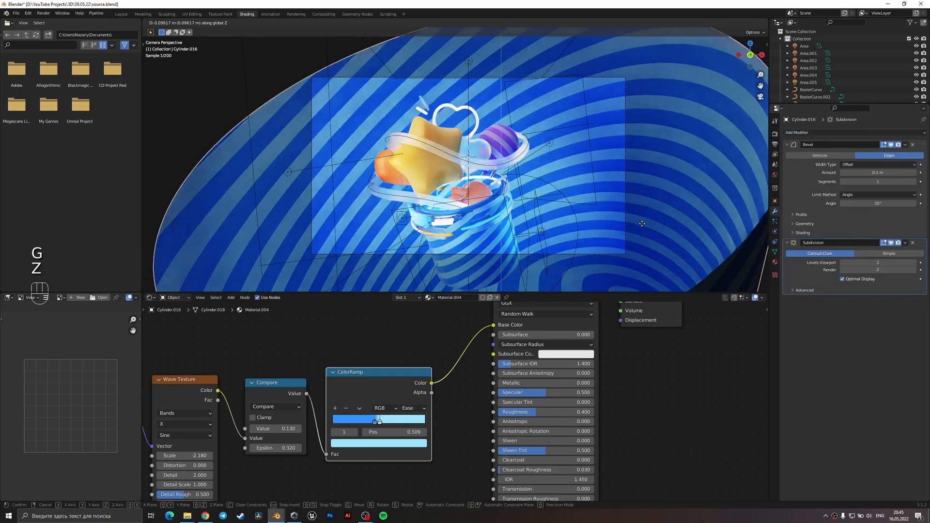
pyautogui.click(632, 260)
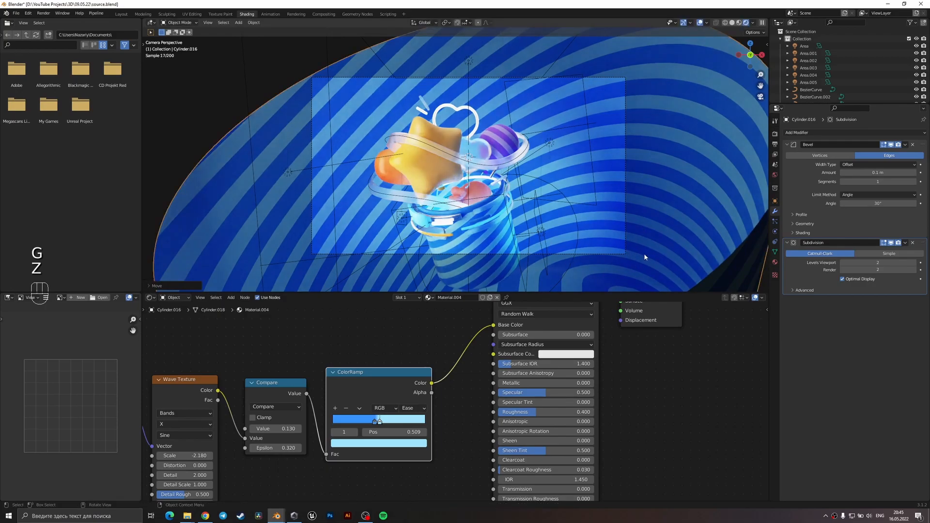
pyautogui.click(579, 238)
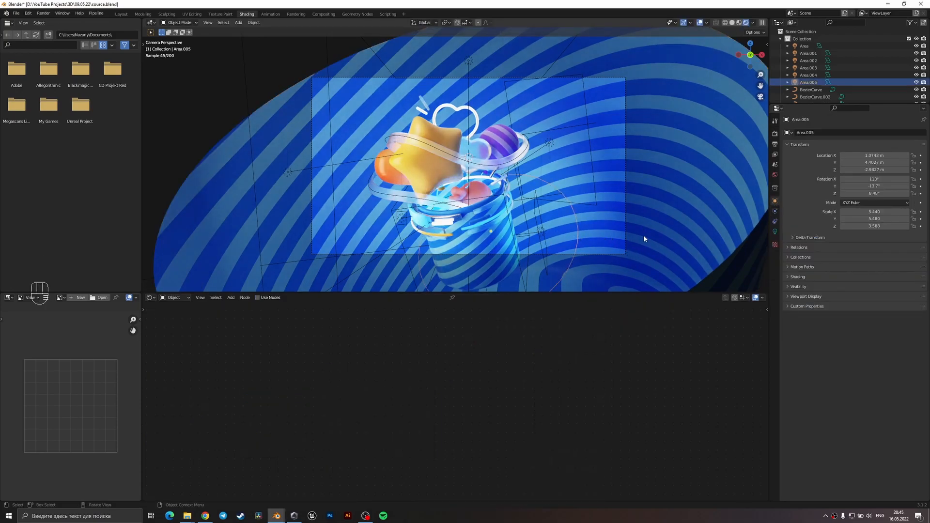
# Extend the open rim of the background cylinder about 1 m along its local Z axis and return to the camera view.
pyautogui.scroll(-5, 604, 225)
pyautogui.moveTo(672, 235); pyautogui.dragTo(583, 232, button='middle')
pyautogui.click(521, 148)
pyautogui.press('Tab')
pyautogui.press('2')
pyautogui.keyDown('alt'); pyautogui.click(505, 126); pyautogui.keyUp('alt')
pyautogui.press('g')
pyautogui.press('g')
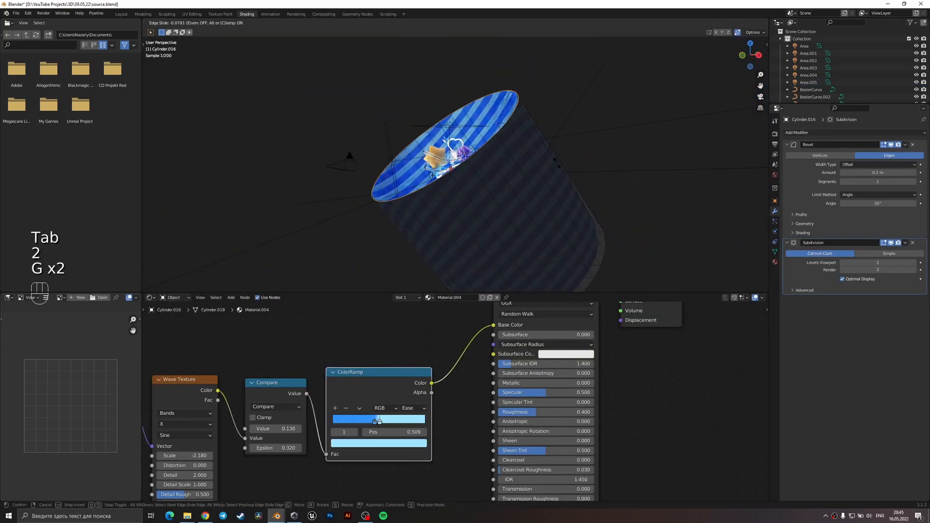
pyautogui.press('g')
pyautogui.press('z')
pyautogui.press('z')
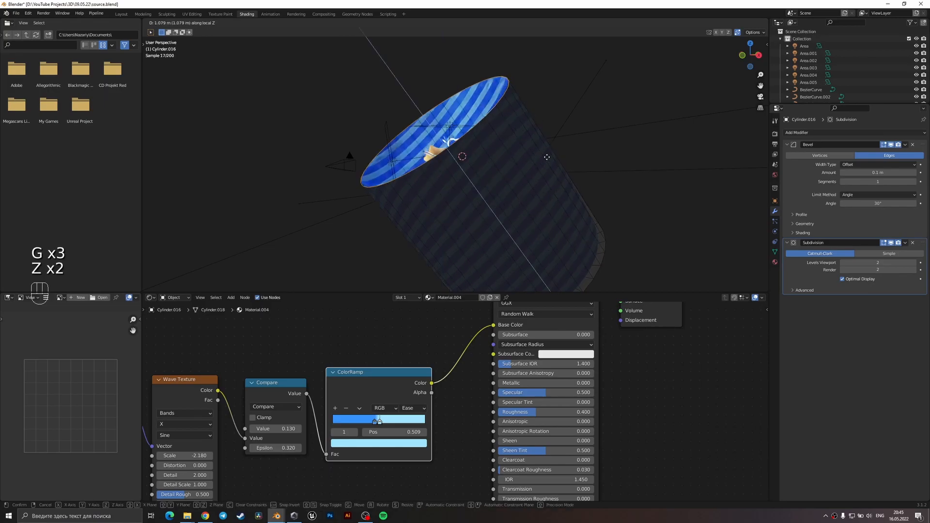
pyautogui.click(544, 157)
pyautogui.press('Tab')
pyautogui.press('KP_0')
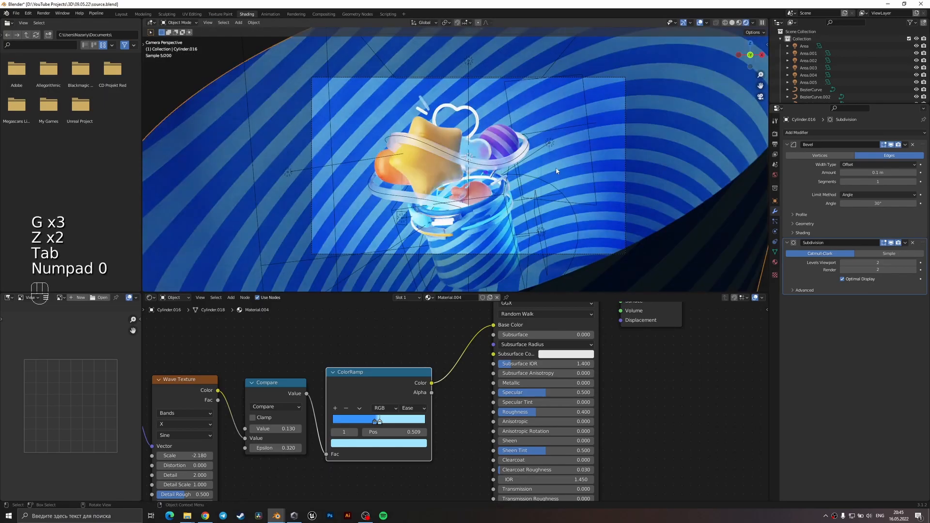
# Lower the extended background cylinder along the global Z axis and save the file.
pyautogui.press('g')
pyautogui.press('z')
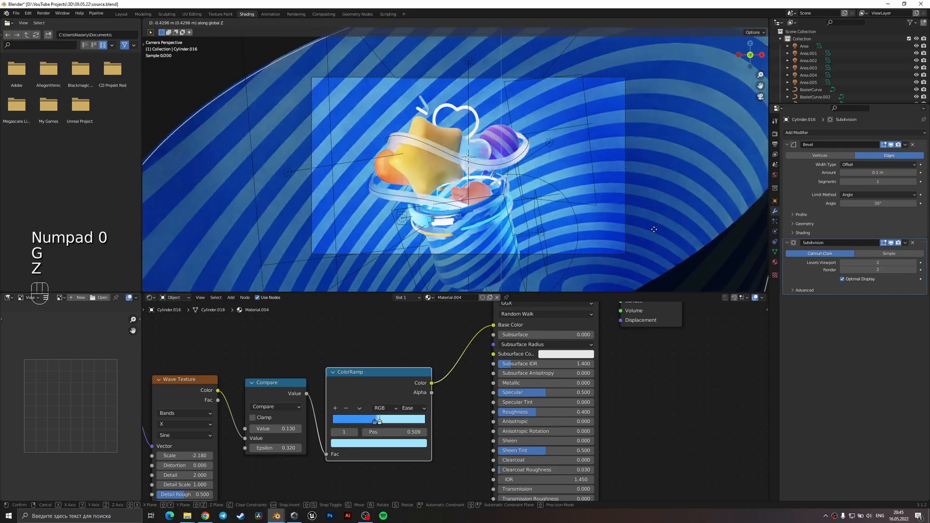
pyautogui.click(660, 241)
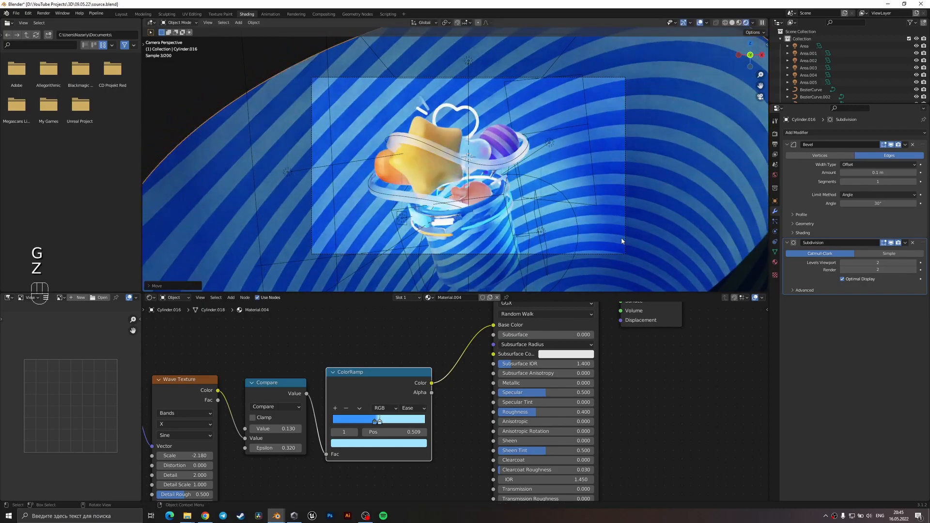
pyautogui.hotkey('ctrl', 's')
# Move the disk light beside the cup along the Y axis to about 3.93 m.
pyautogui.click(577, 223)
pyautogui.press('g')
pyautogui.press('y')
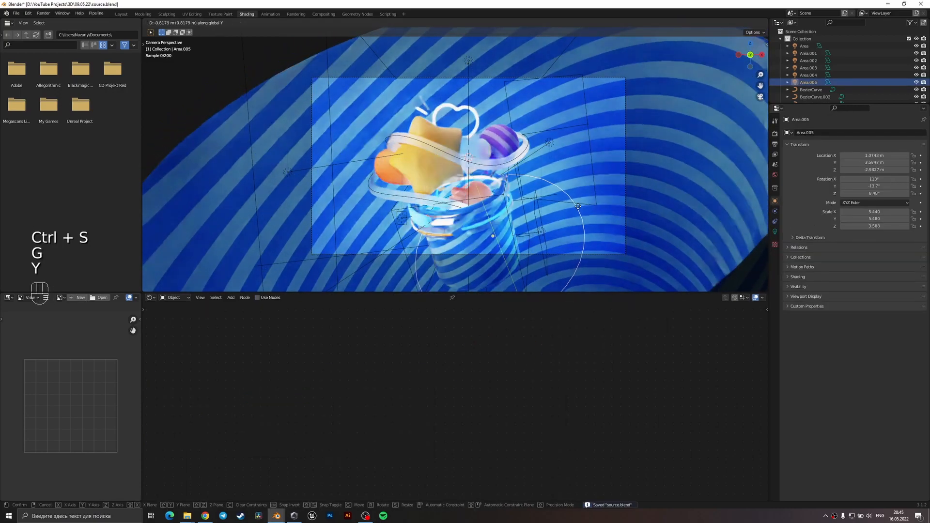
pyautogui.click(576, 210)
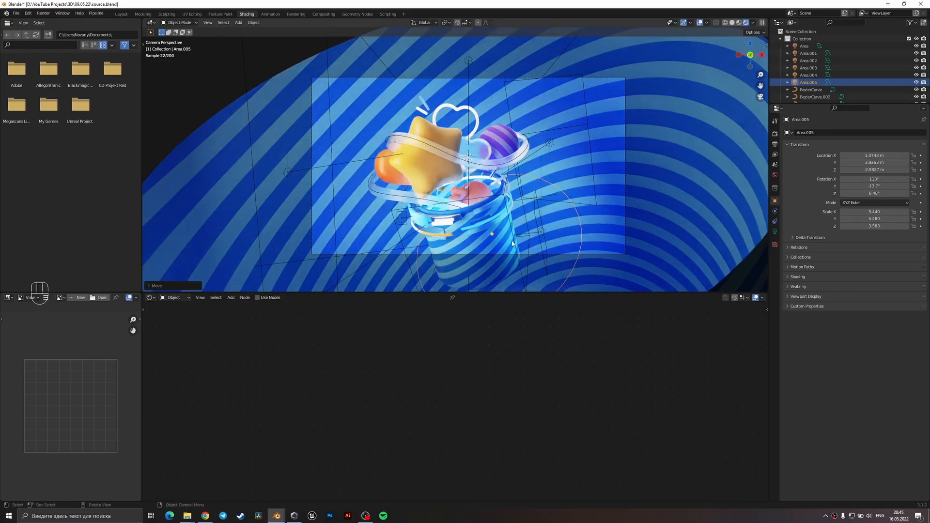
# Set the cup material's Mapping rotation Y to 123° and its Wave Texture scale to -1.000.
pyautogui.click(500, 247)
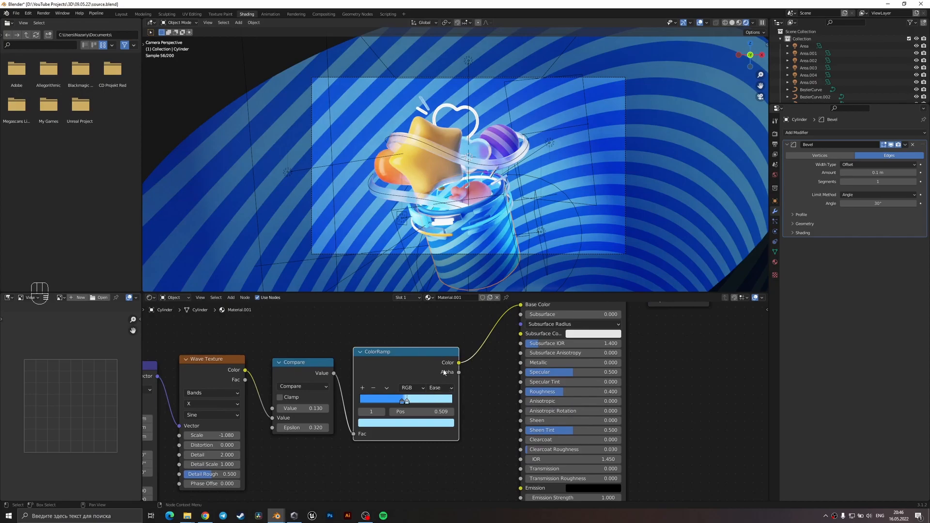
pyautogui.click(414, 423)
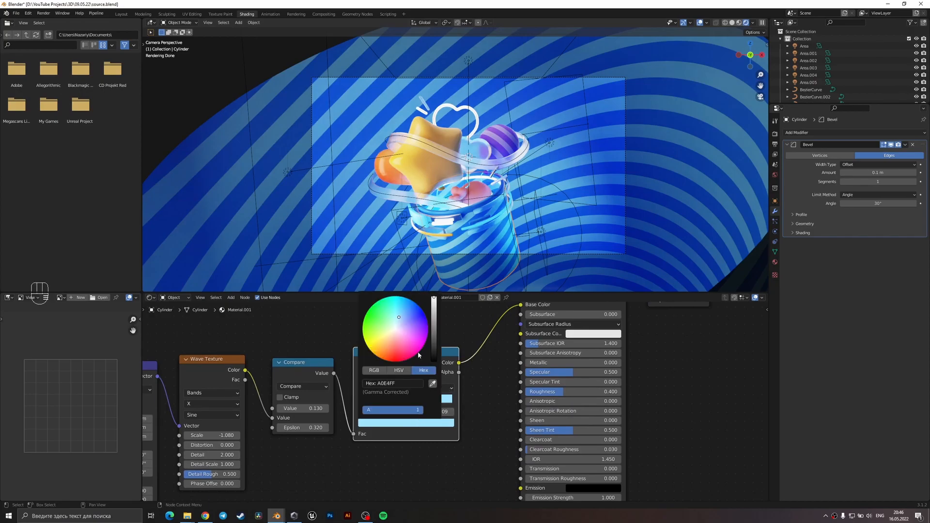
pyautogui.moveTo(438, 399); pyautogui.dragTo(519, 381, button='middle')
pyautogui.moveTo(250, 438); pyautogui.dragTo(427, 402, button='middle')
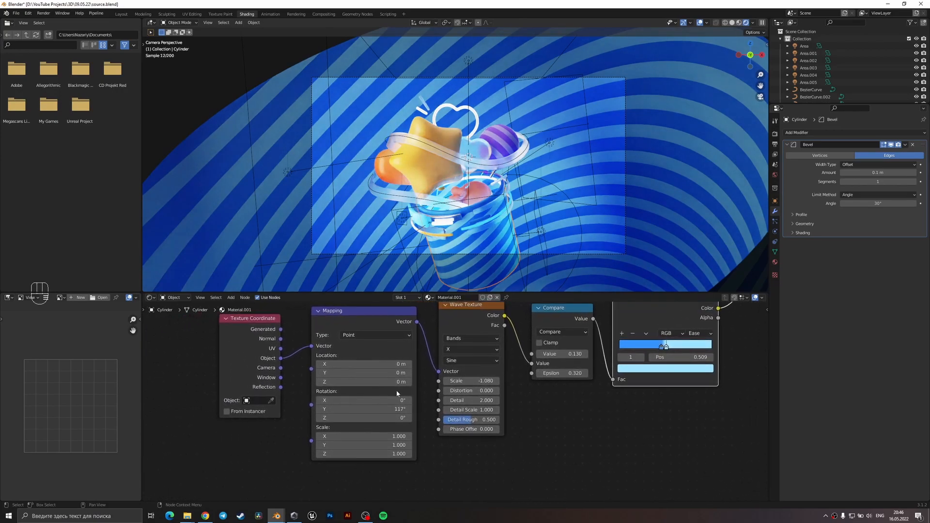
pyautogui.moveTo(398, 409); pyautogui.dragTo(408, 409)
pyautogui.moveTo(675, 392); pyautogui.dragTo(612, 411, button='middle')
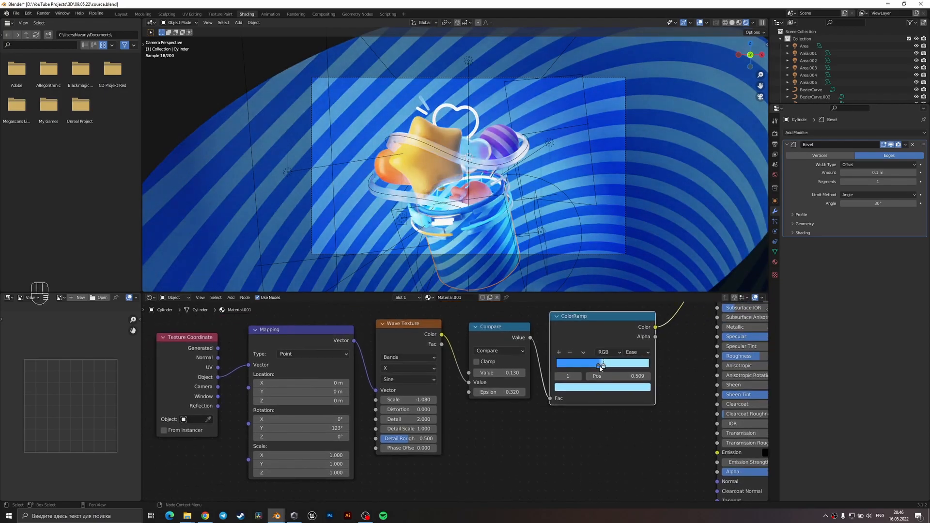
# Lighten the darker blue stop of the cup's ColorRamp and save the file.
pyautogui.click(599, 366)
pyautogui.click(595, 387)
pyautogui.moveTo(603, 280); pyautogui.dragTo(601, 278)
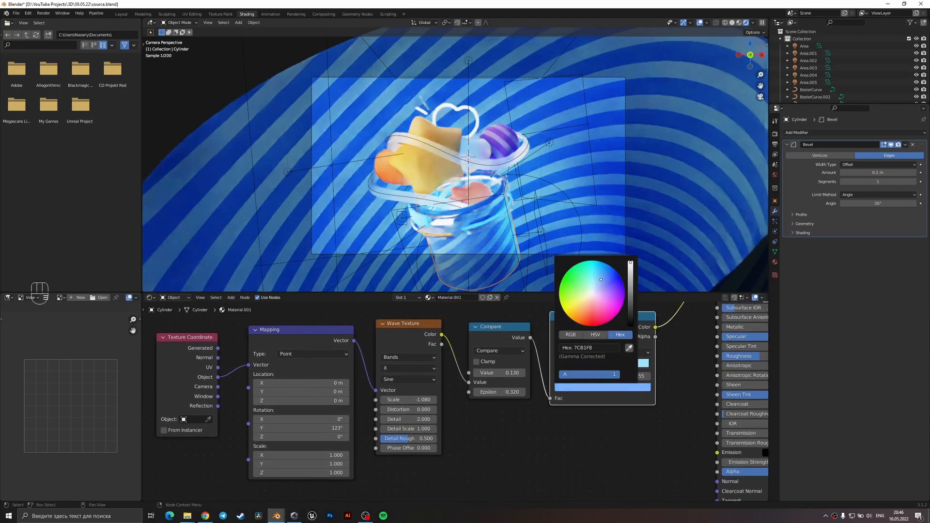
pyautogui.click(582, 210)
pyautogui.hotkey('ctrl', 's')
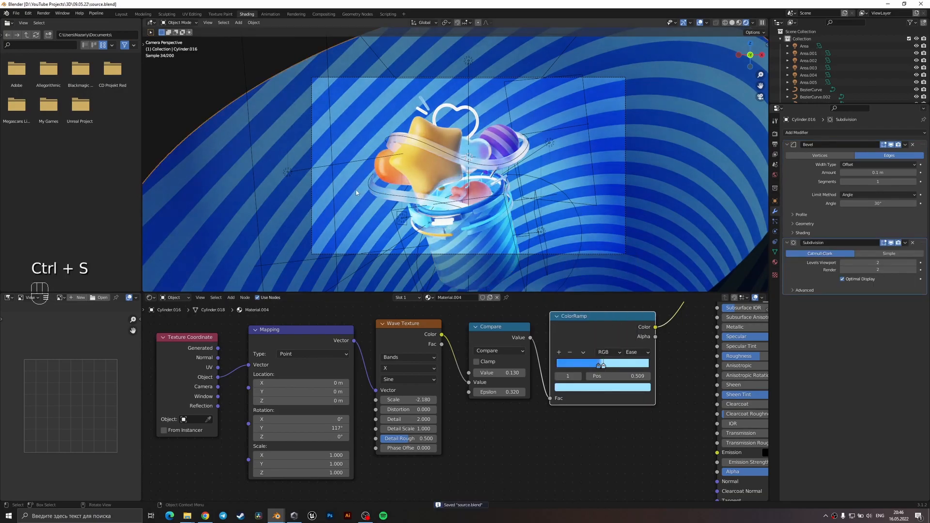
# Add an area light and place it up beside the star at about X -3.30, Y 1.91, Z 0.83 m.
pyautogui.press('z')
pyautogui.moveTo(465, 215); pyautogui.dragTo(430, 211, button='middle')
pyautogui.hotkey('shift', 'a')
pyautogui.moveTo(465, 161)
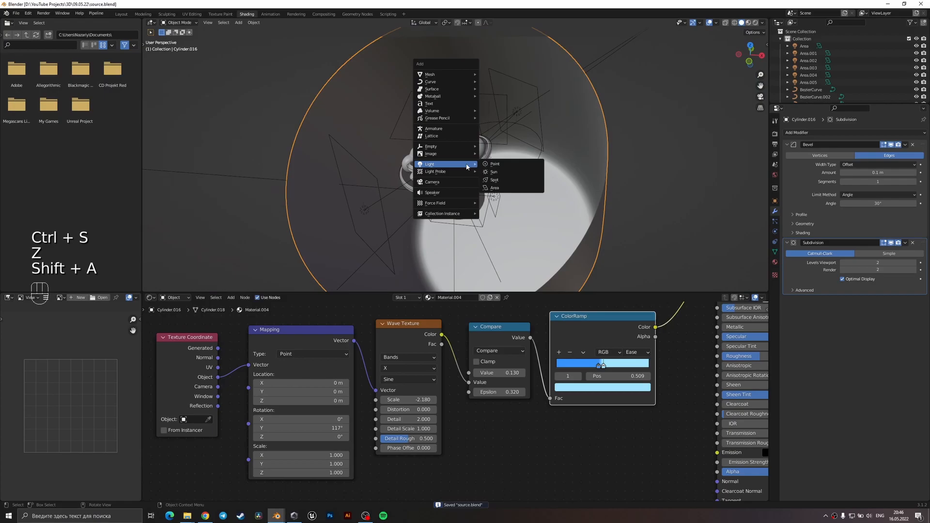
pyautogui.click(498, 186)
pyautogui.press('g')
pyautogui.press('y')
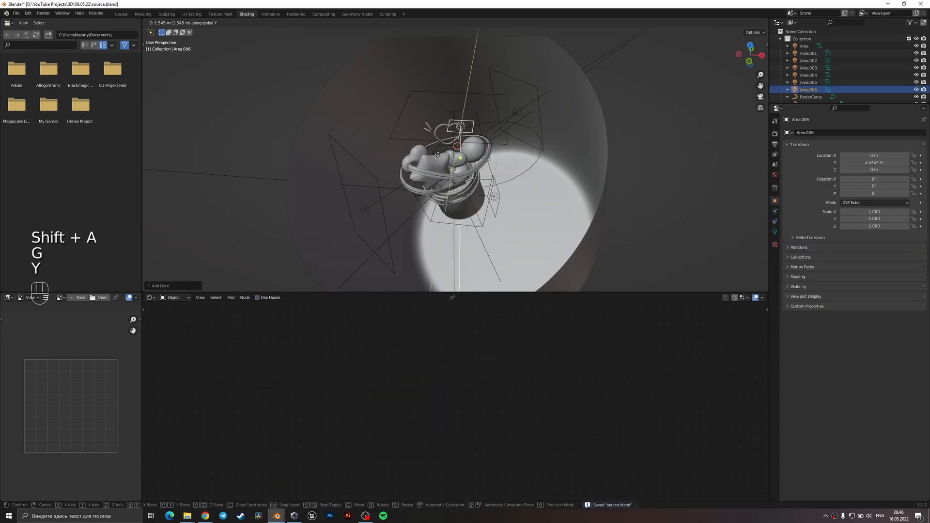
pyautogui.press('g')
pyautogui.press('g')
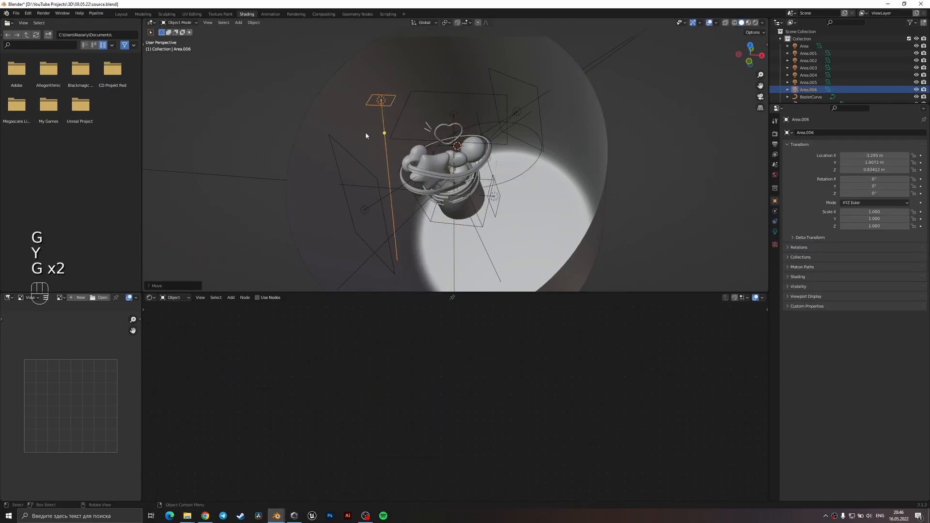
# Rotate the new area light 90° around X and 45° around Z.
pyautogui.write('rx90')
pyautogui.press('Return')
pyautogui.write('rz')
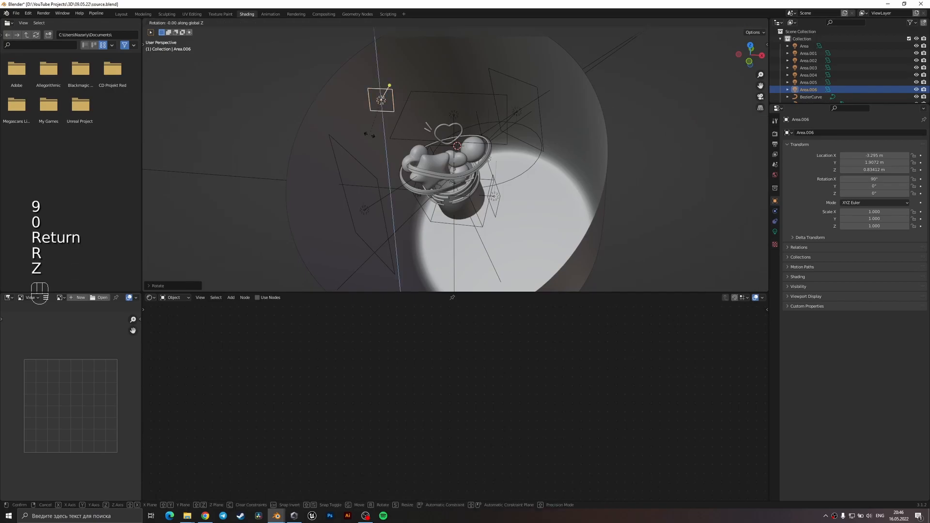
pyautogui.write('45')
pyautogui.press('Return')
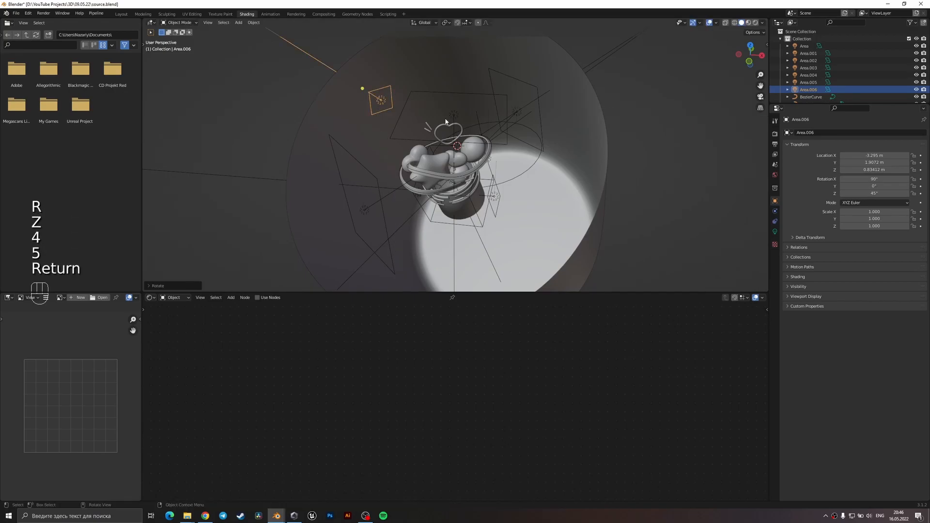
# Scale the new area light up to about 1.55 and return to the camera view.
pyautogui.press('s')
pyautogui.click(496, 98)
pyautogui.press('KP_0')
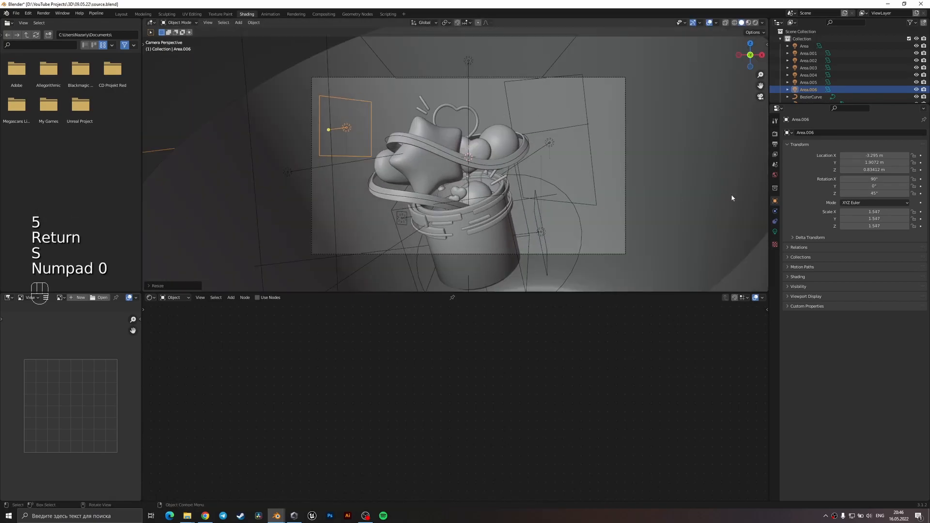
# Tint the new area light a light magenta pink.
pyautogui.click(774, 232)
pyautogui.click(875, 175)
pyautogui.moveTo(879, 103); pyautogui.dragTo(892, 107)
# Switch to rendered shading, then shift the pink area light closer to the star and enlarge it.
pyautogui.press('z')
pyautogui.click(451, 95)
pyautogui.press('g')
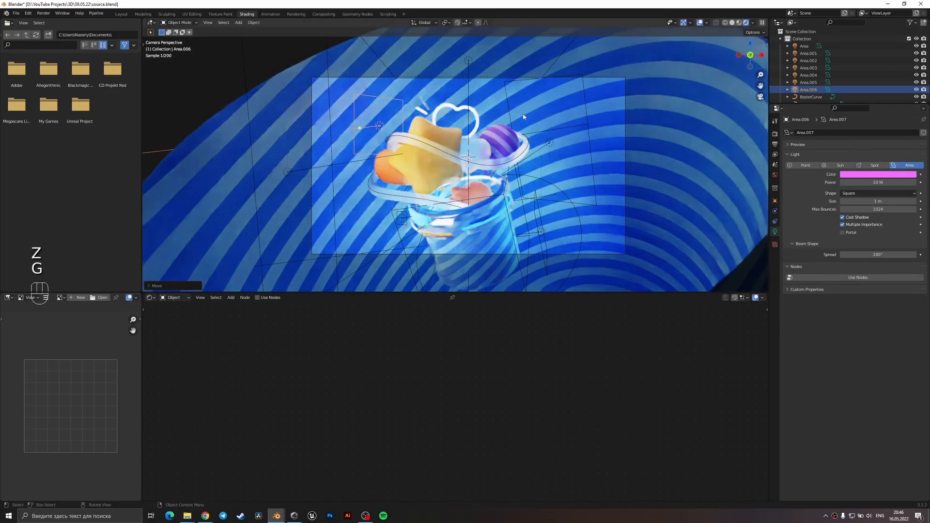
pyautogui.press('s')
pyautogui.click(683, 145)
# Set the new area light's power to about 113.3 W and its colour to a saturated hot pink.
pyautogui.moveTo(877, 182); pyautogui.dragTo(900, 182)
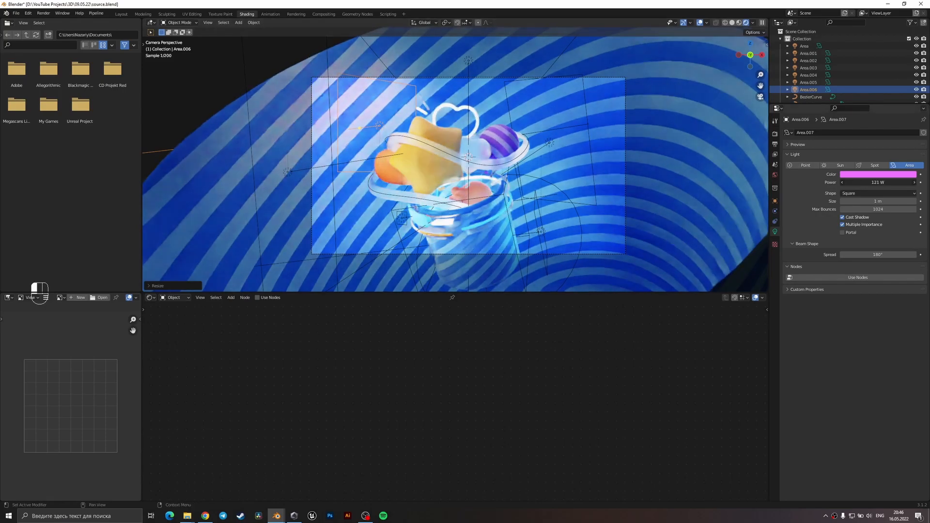
pyautogui.click(878, 174)
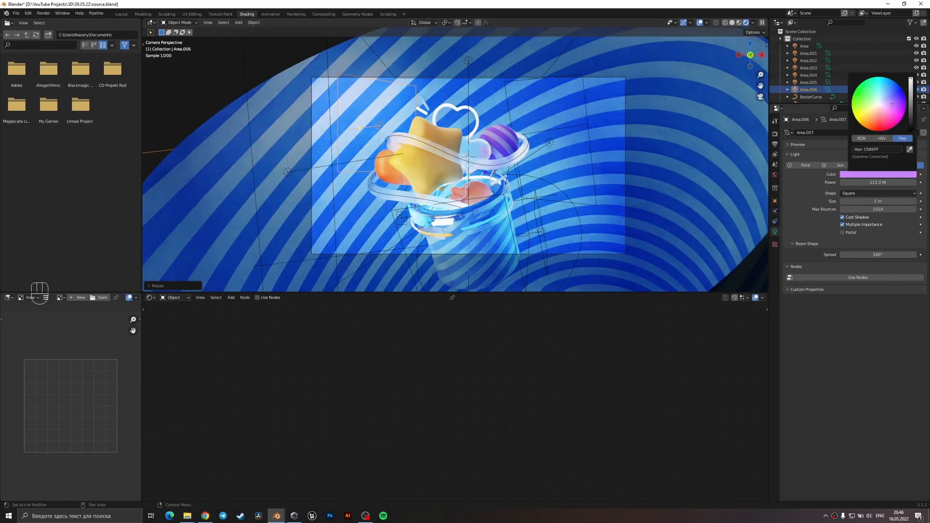
pyautogui.moveTo(890, 109); pyautogui.dragTo(894, 120)
# Reposition the hot pink area light along the Y axis and across the camera view toward the frame's edge.
pyautogui.press('g')
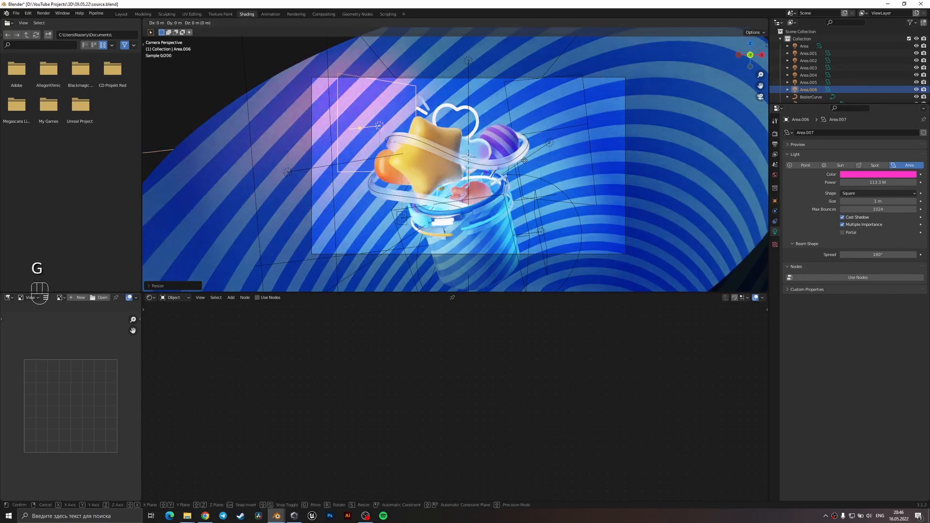
pyautogui.press('y')
pyautogui.press('g')
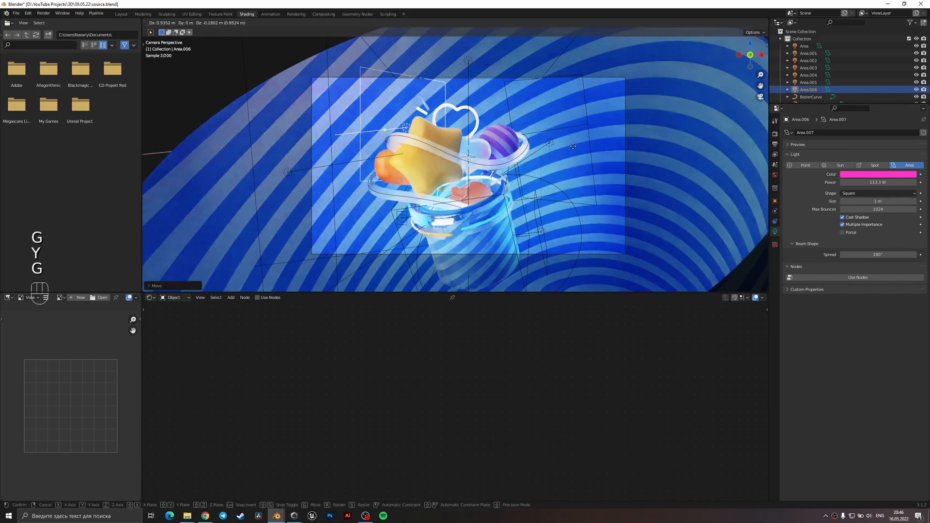
pyautogui.click(522, 168)
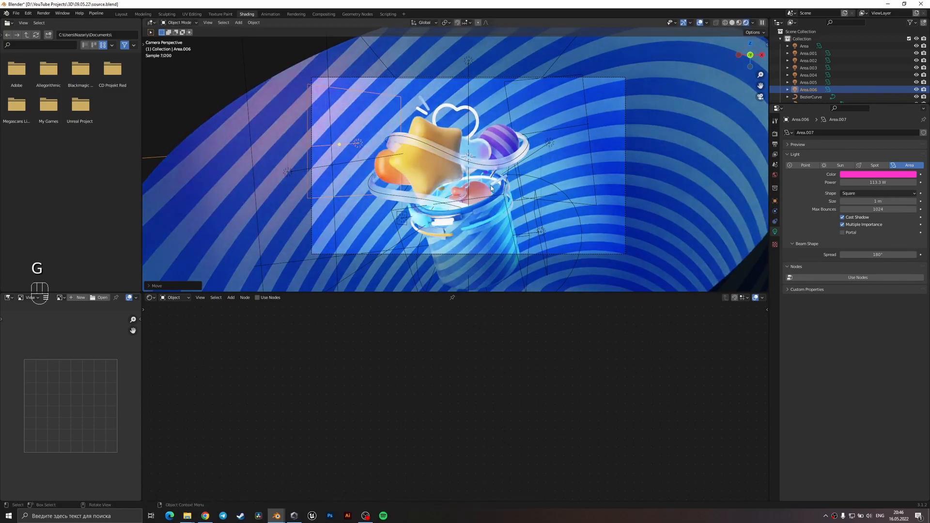
# Try several tints for the repositioned area light and set its colour to a softer pinkish violet.
pyautogui.click(877, 175)
pyautogui.click(896, 116)
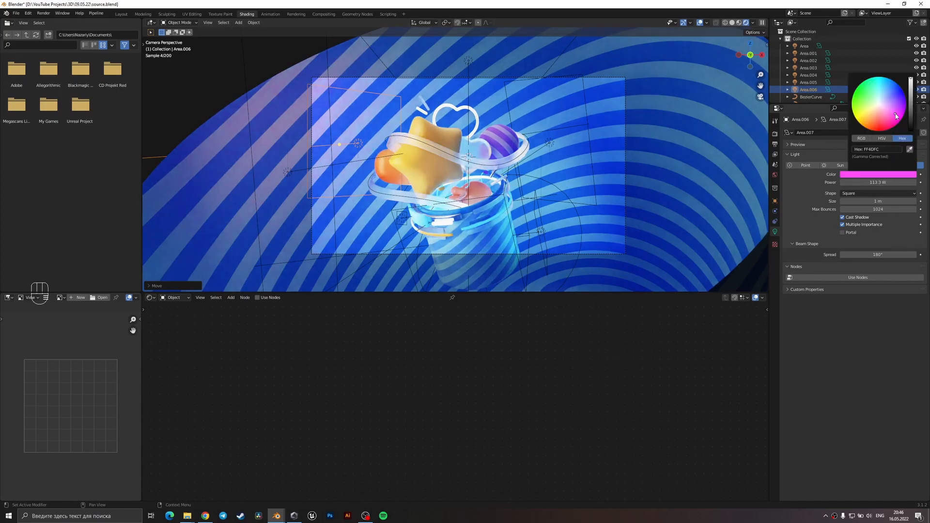
pyautogui.click(892, 108)
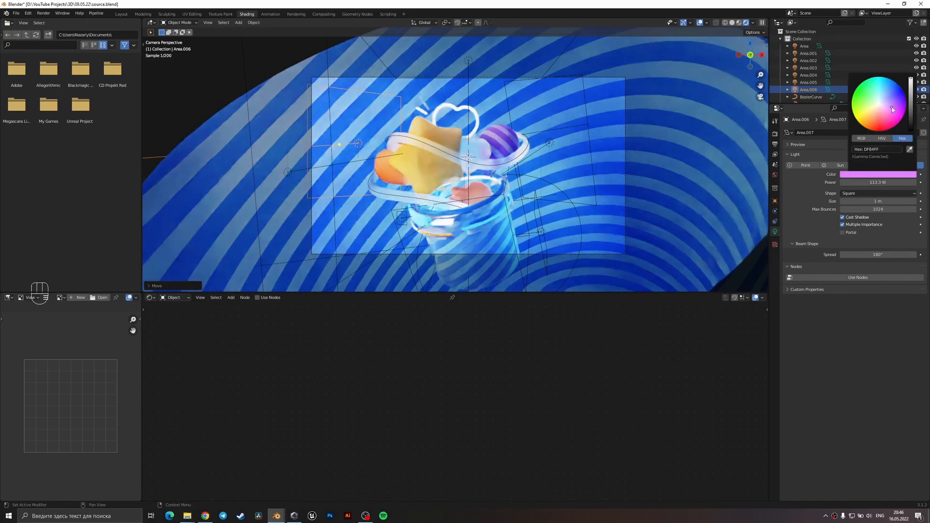
pyautogui.click(882, 106)
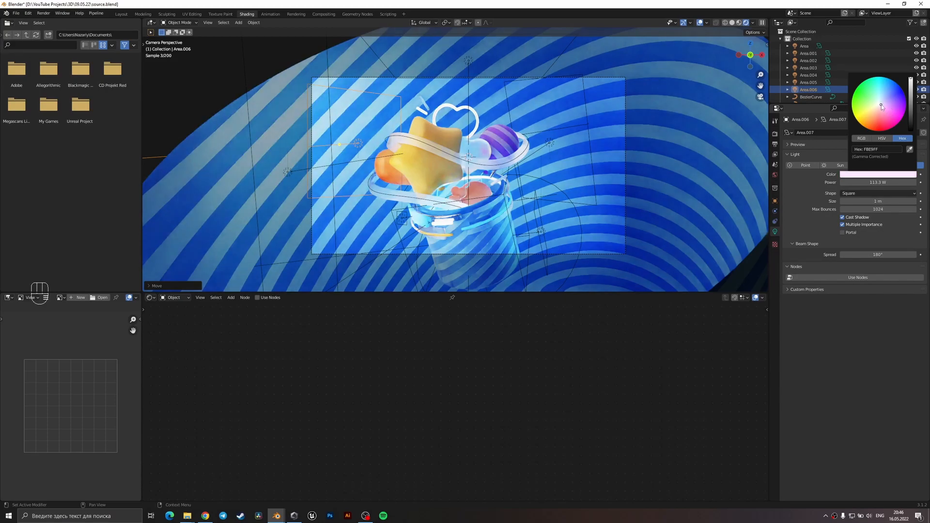
pyautogui.moveTo(881, 106); pyautogui.dragTo(891, 108)
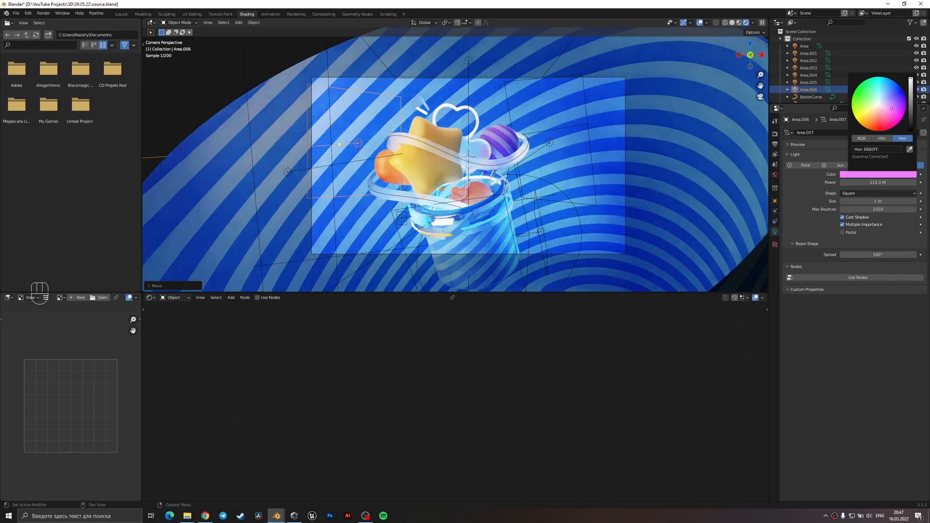
# Select the yellow star and shift it along the Y axis relative to the ring around it.
pyautogui.click(291, 173)
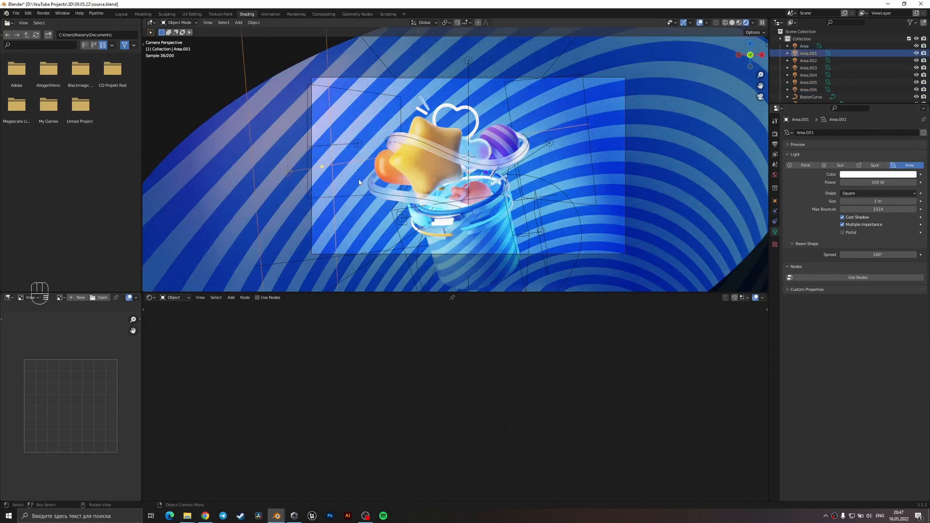
pyautogui.click(423, 184)
pyautogui.scroll(2, 422, 184)
pyautogui.moveTo(423, 185); pyautogui.dragTo(522, 247, button='middle')
pyautogui.scroll(3, 466, 167)
pyautogui.scroll(2, 472, 186)
pyautogui.press('g')
pyautogui.press('y')
pyautogui.click(526, 247)
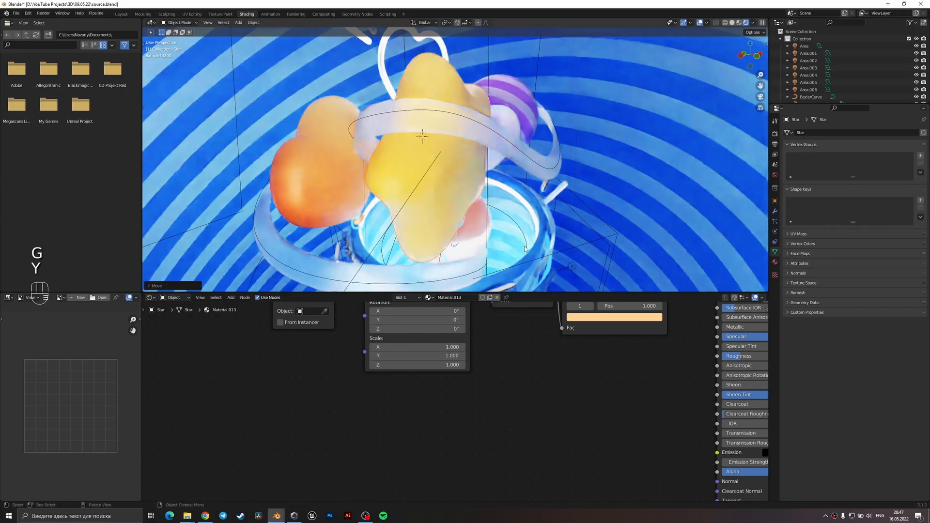
# Check the star, ring and cup contents from the camera view and from an orbited angle.
pyautogui.press('KP_0')
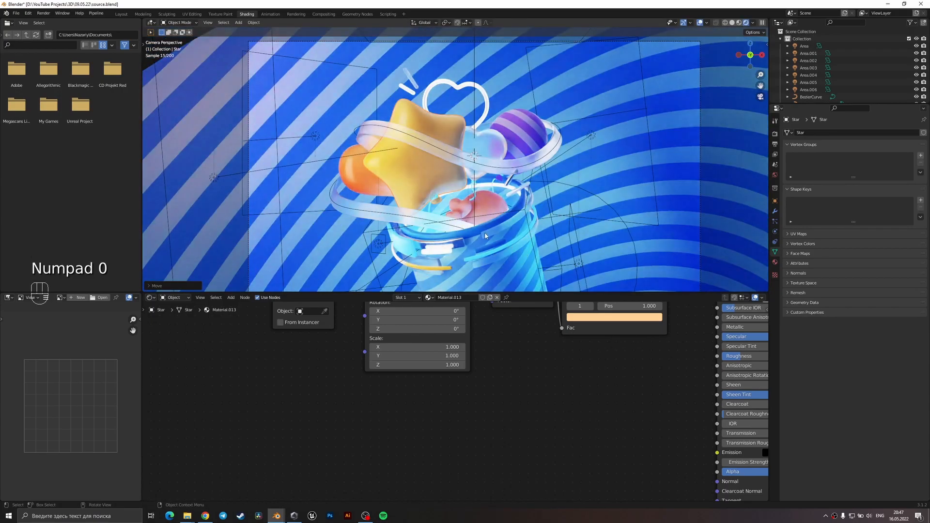
pyautogui.click(483, 224)
pyautogui.scroll(-3, 486, 223)
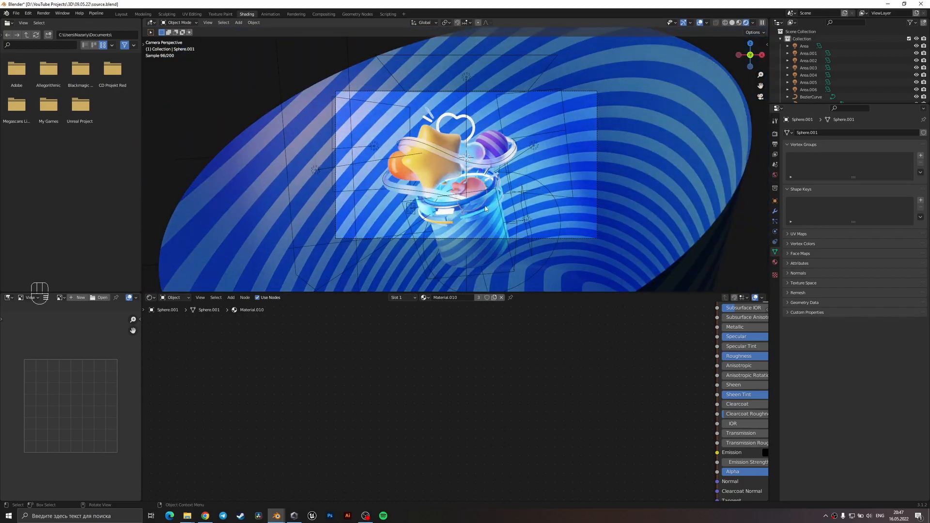
pyautogui.scroll(4, 490, 207)
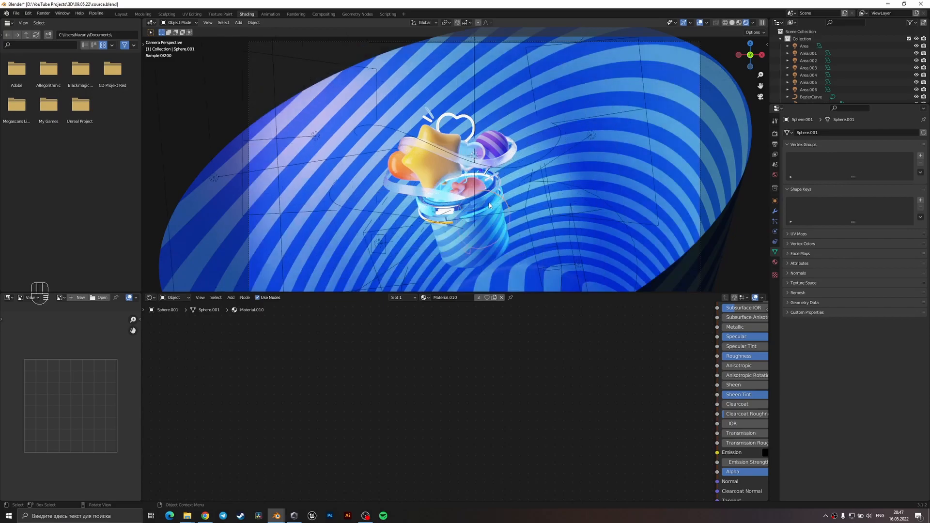
pyautogui.click(488, 219)
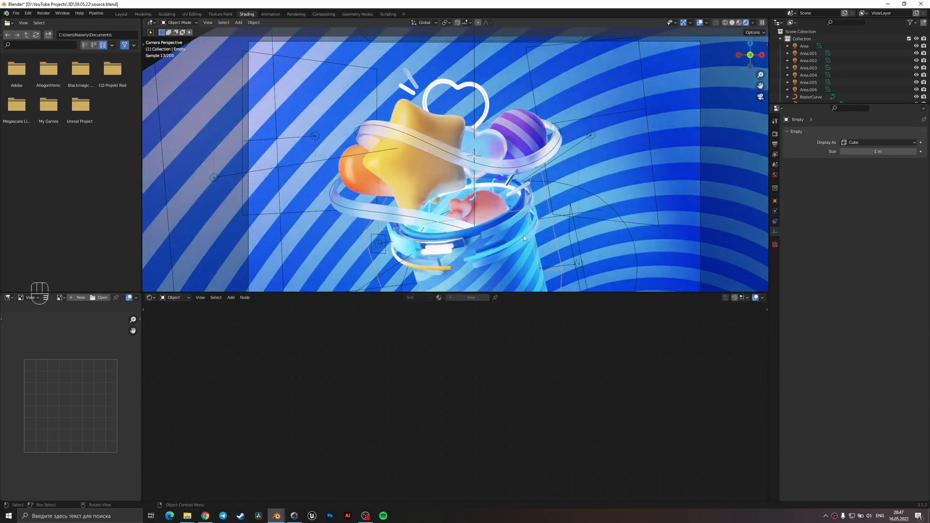
pyautogui.moveTo(523, 234); pyautogui.dragTo(442, 224, button='middle')
pyautogui.click(447, 233)
pyautogui.click(447, 233)
pyautogui.click(443, 225)
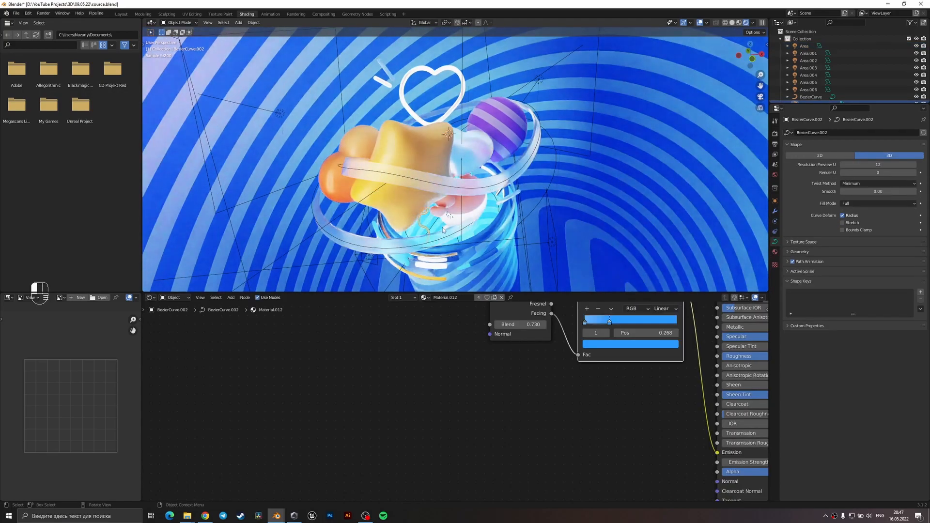
# Select the light blue disk area light inside the cup and rotate it 180° about its local X axis.
pyautogui.click(495, 202)
pyautogui.press('KP_0')
pyautogui.moveTo(493, 202); pyautogui.dragTo(500, 222, button='middle')
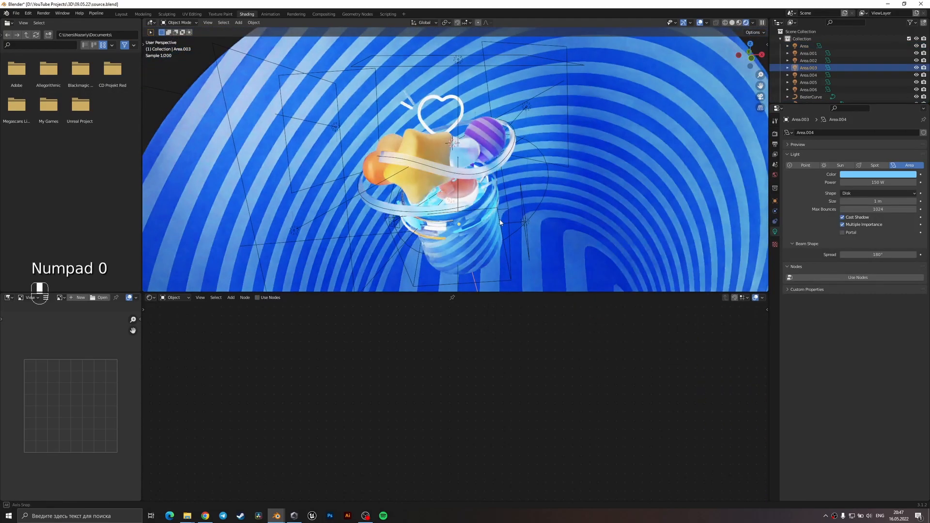
pyautogui.press('KP_0')
pyautogui.press('g')
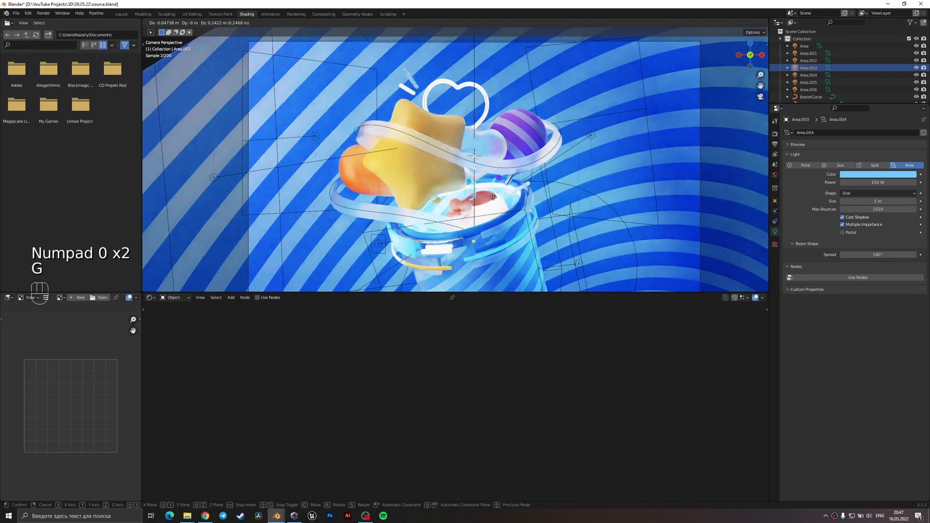
pyautogui.write('rxx180')
pyautogui.press('Return')
# Move the flipped disk light along its local Z axis.
pyautogui.press('g')
pyautogui.press('z')
pyautogui.press('z')
pyautogui.click(599, 198)
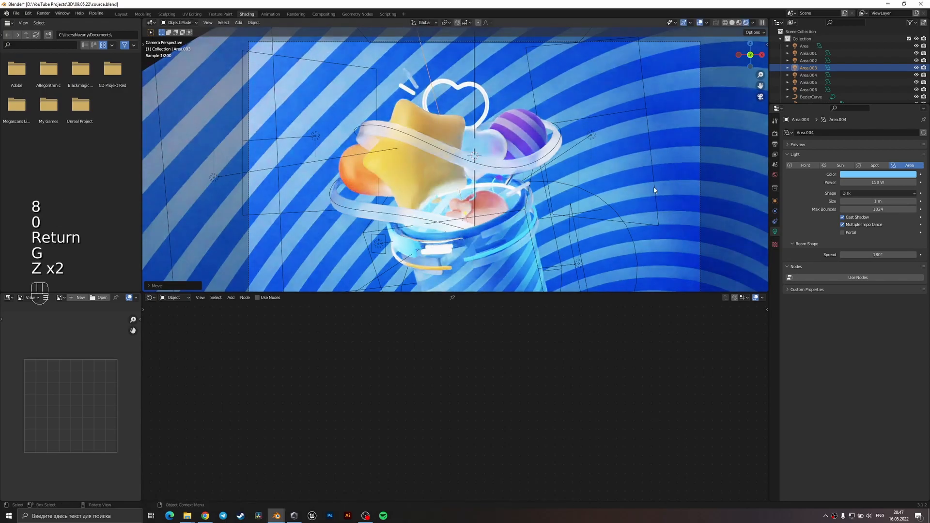
pyautogui.click(874, 174)
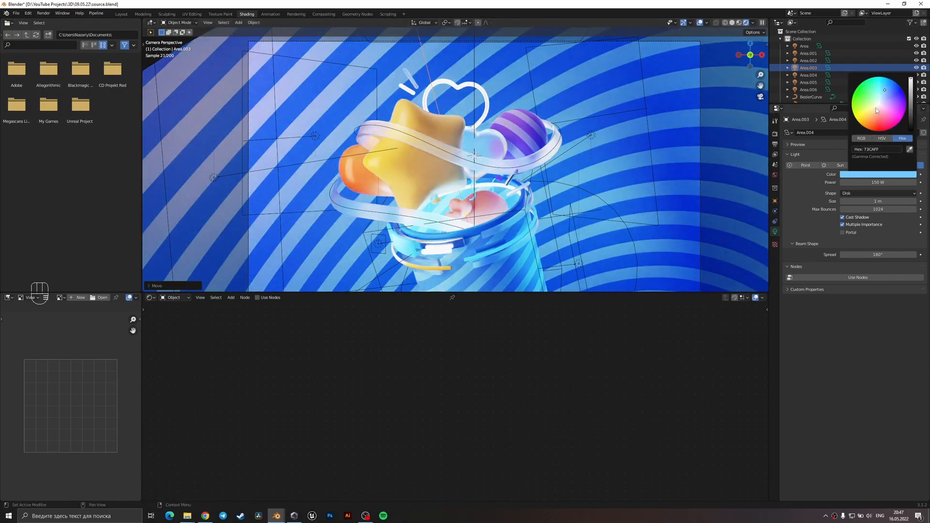
pyautogui.press('g')
pyautogui.rightClick(592, 184)
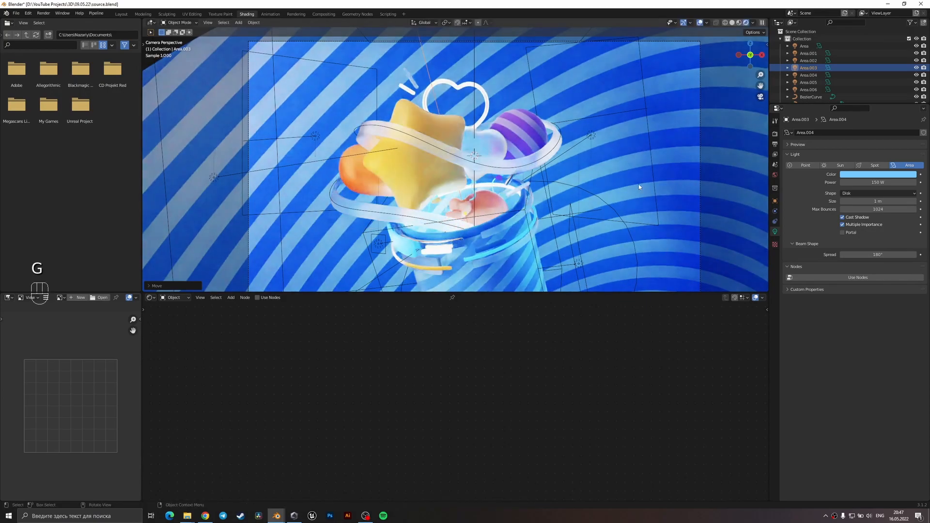
# Set the disk light's power to 30 W and its colour to a deeper blue.
pyautogui.click(890, 180)
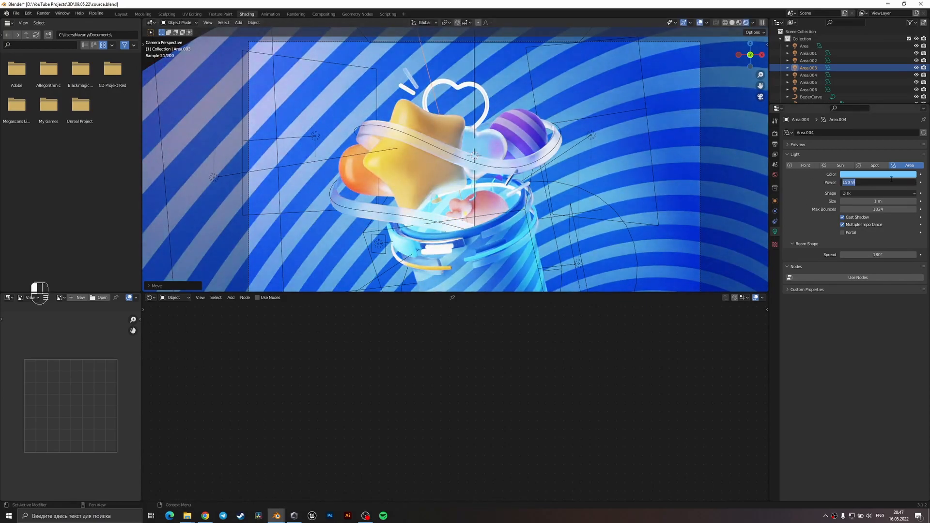
pyautogui.write('30')
pyautogui.press('Return')
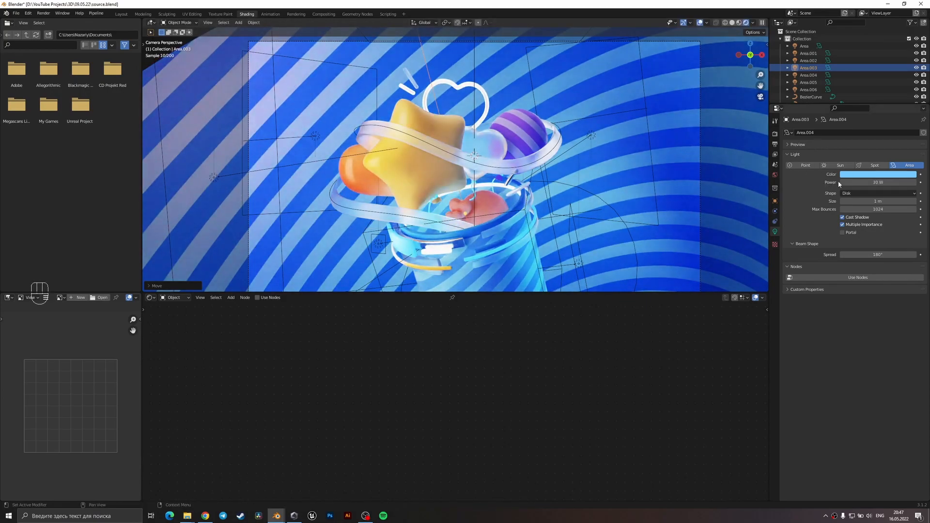
pyautogui.click(878, 175)
pyautogui.moveTo(884, 106); pyautogui.dragTo(889, 91)
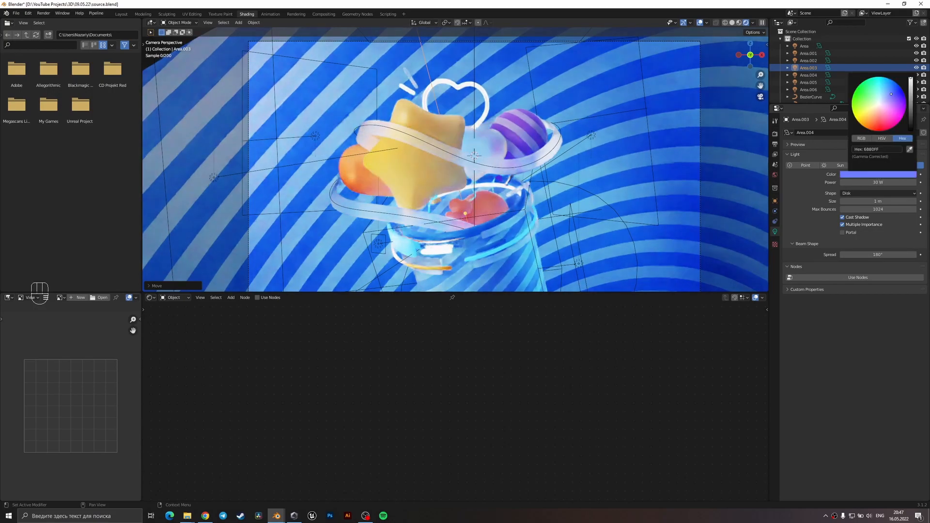
# Shift the disk light about -0.12 m along its local Z axis and check it from an orbited angle.
pyautogui.press('g')
pyautogui.press('z')
pyautogui.press('z')
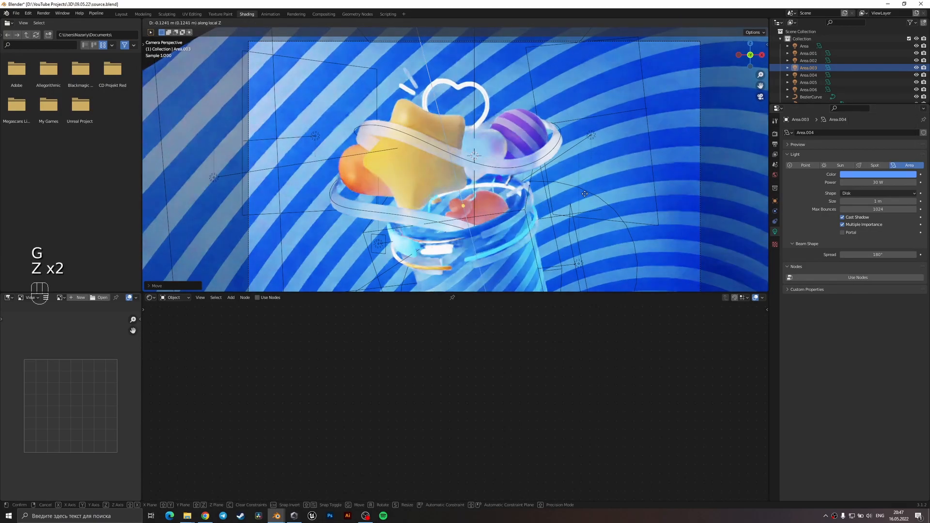
pyautogui.click(584, 194)
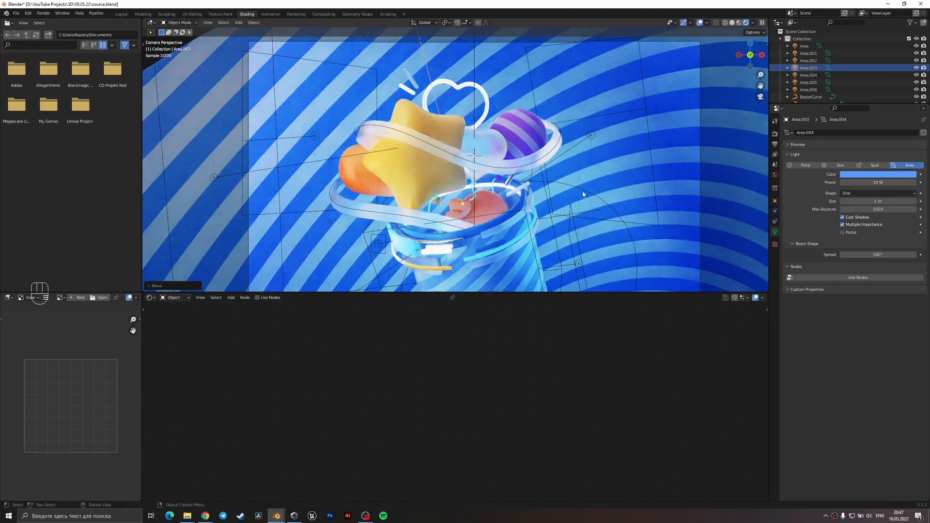
pyautogui.moveTo(504, 225); pyautogui.dragTo(530, 228, button='middle')
pyautogui.press('KP_0')
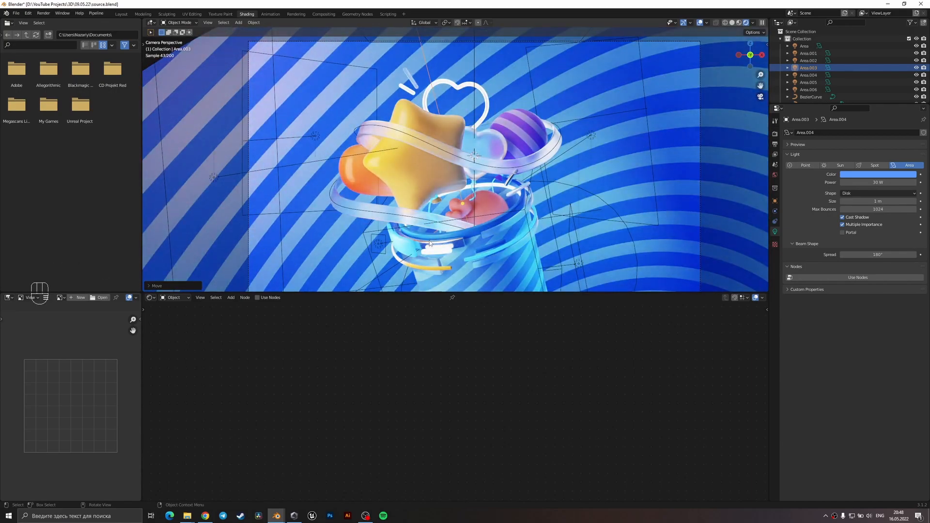
# Select the square 20 W area light beside the cup and set its colour to a pale lavender.
pyautogui.scroll(-3, 404, 249)
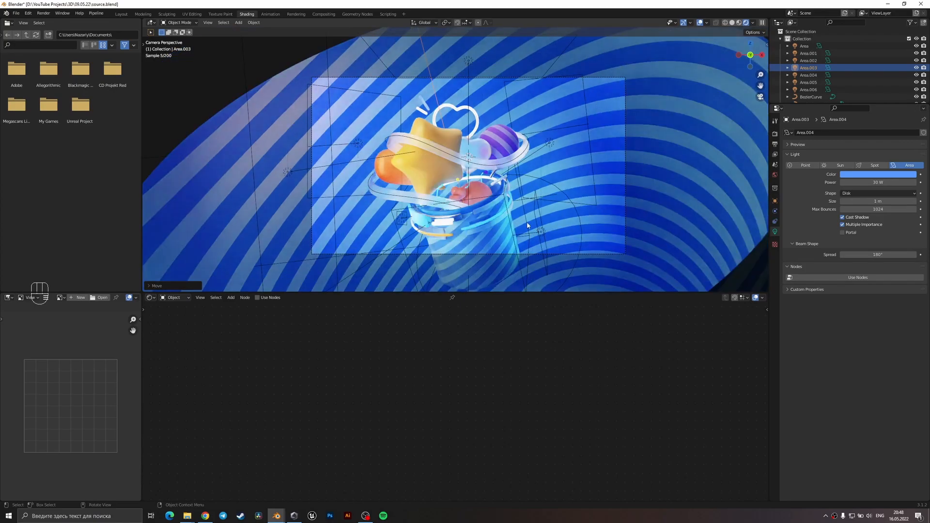
pyautogui.click(534, 232)
pyautogui.click(541, 234)
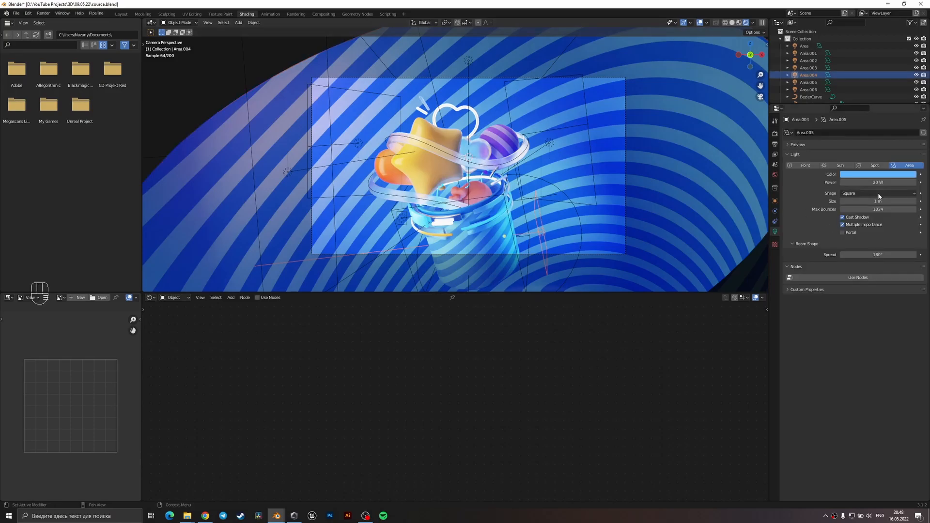
pyautogui.click(882, 174)
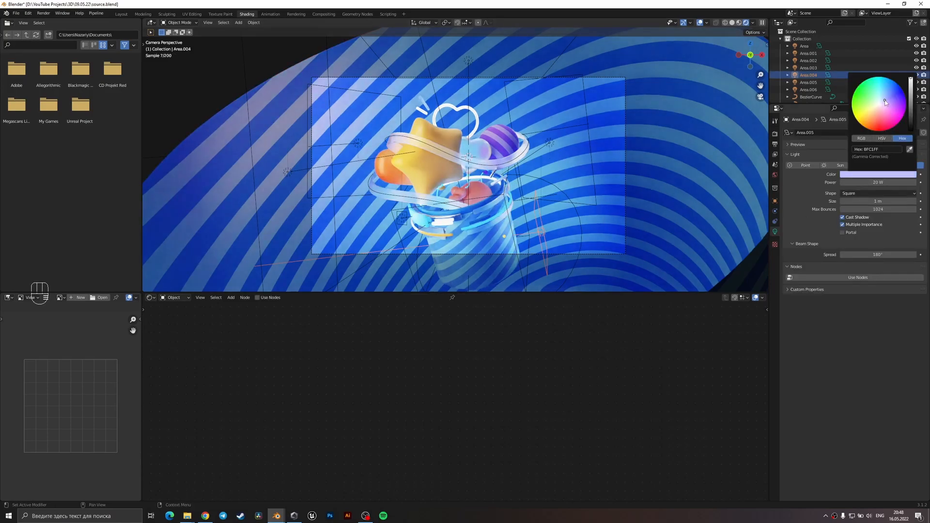
pyautogui.click(549, 199)
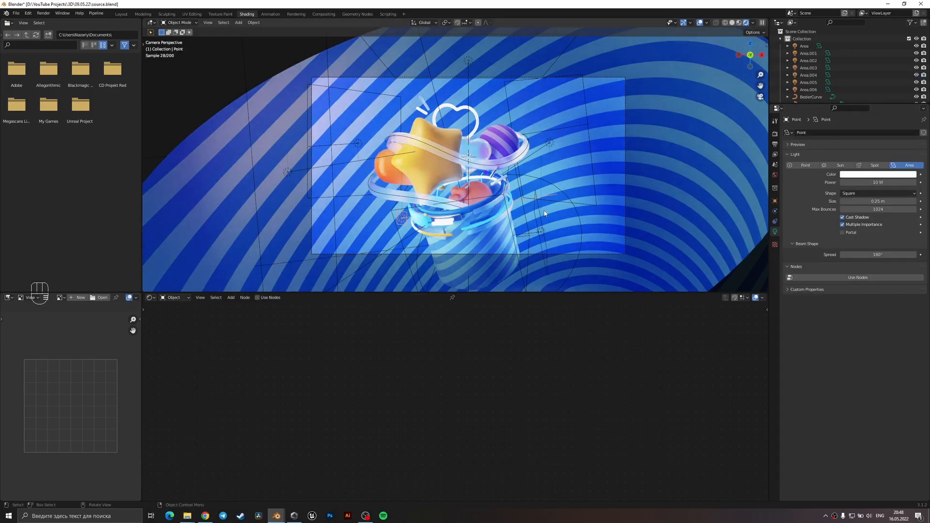
# Select the striped purple sphere and set the darker stop of its ColorRamp to a bluer violet.
pyautogui.click(502, 148)
pyautogui.moveTo(474, 360); pyautogui.dragTo(412, 369, button='middle')
pyautogui.click(536, 377)
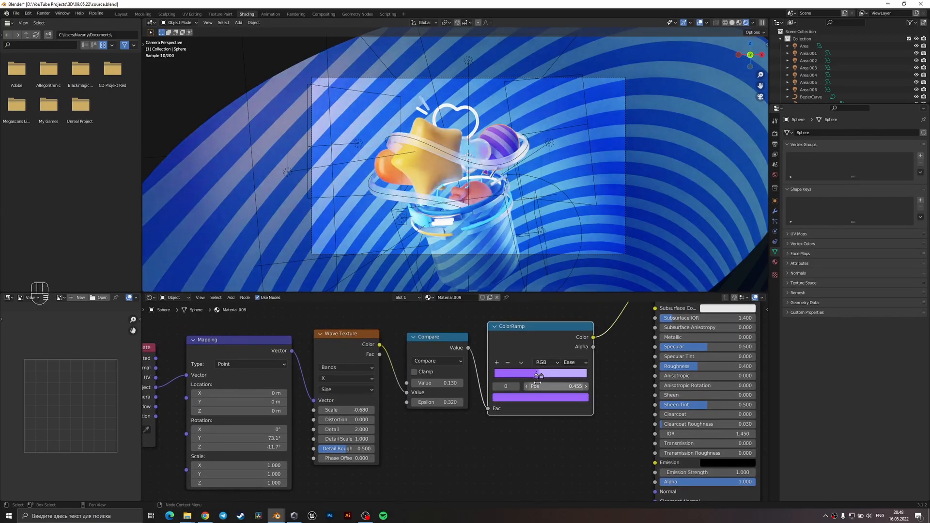
pyautogui.click(530, 398)
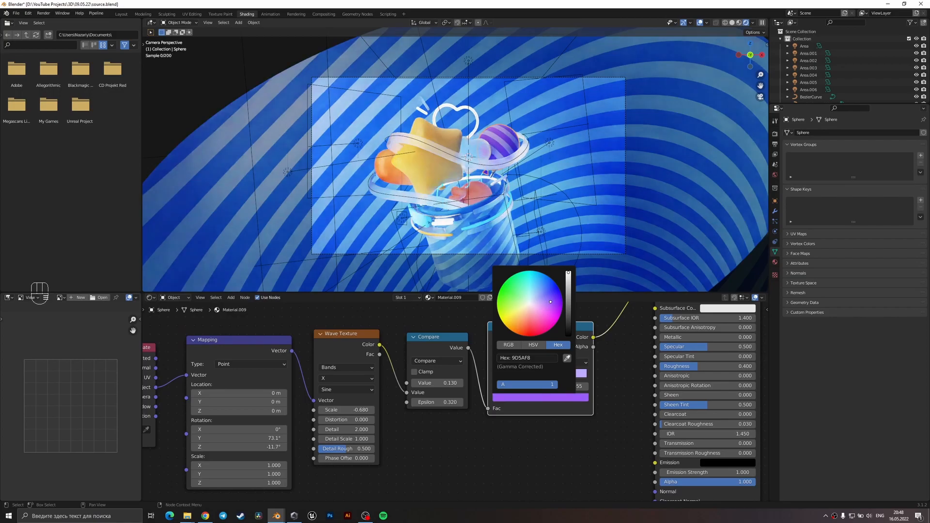
pyautogui.moveTo(551, 300); pyautogui.dragTo(548, 297)
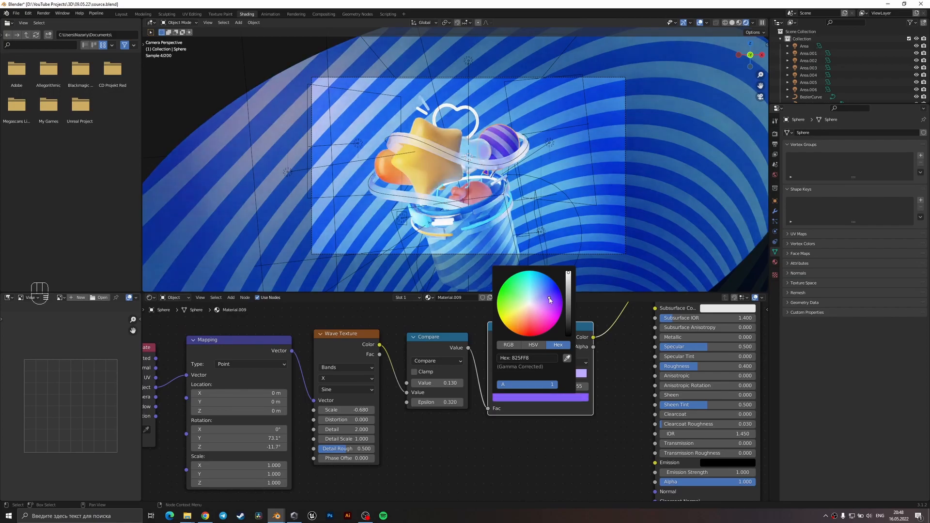
# Select the white 50 W area light above the cup and scale it up.
pyautogui.click(517, 162)
pyautogui.click(467, 59)
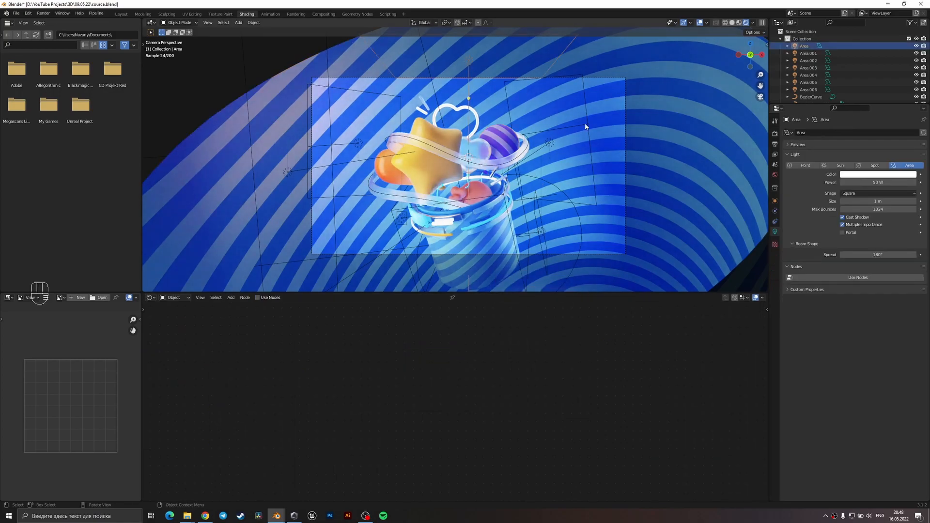
pyautogui.press('s')
pyautogui.click(533, 93)
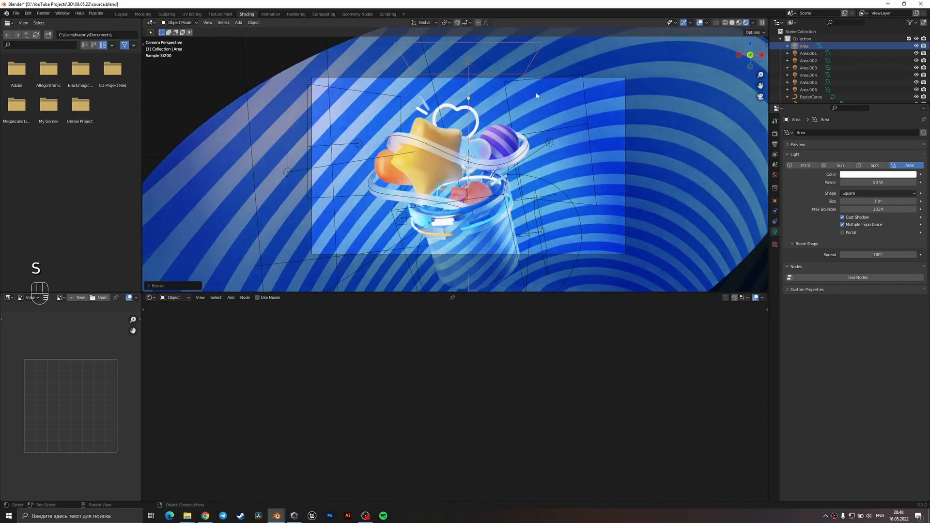
# Connect the striped sphere's ColorRamp colour output to the shader's Roughness input and check the sphere up close.
pyautogui.click(501, 153)
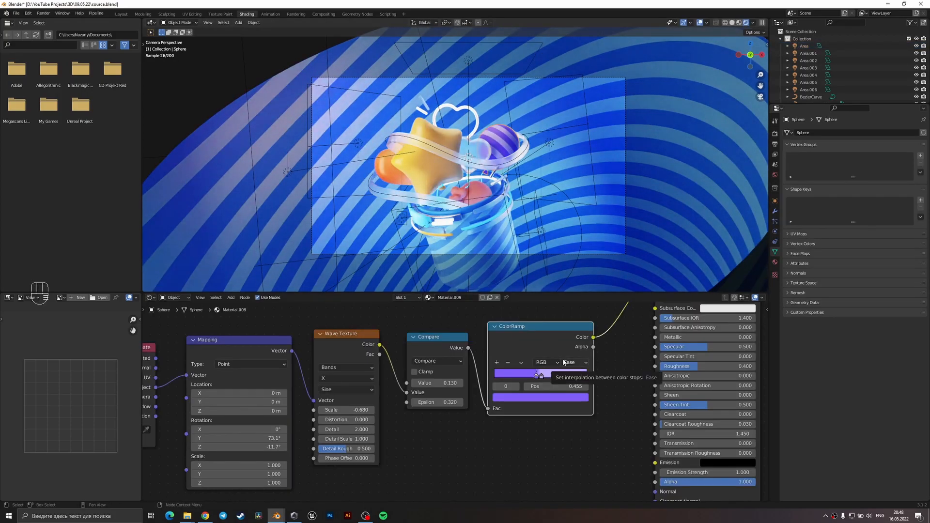
pyautogui.scroll(2, 473, 382)
pyautogui.moveTo(472, 382); pyautogui.dragTo(411, 390, button='middle')
pyautogui.moveTo(440, 368); pyautogui.dragTo(505, 398)
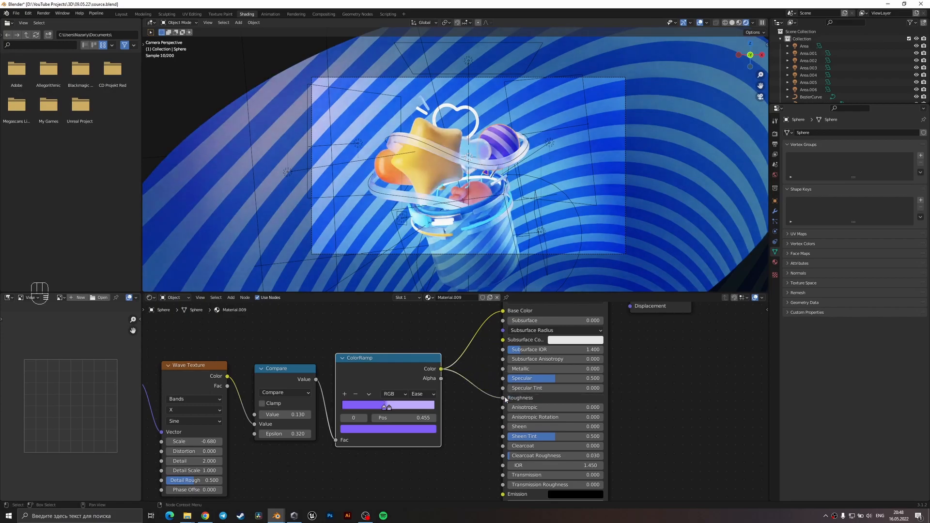
pyautogui.scroll(3, 499, 189)
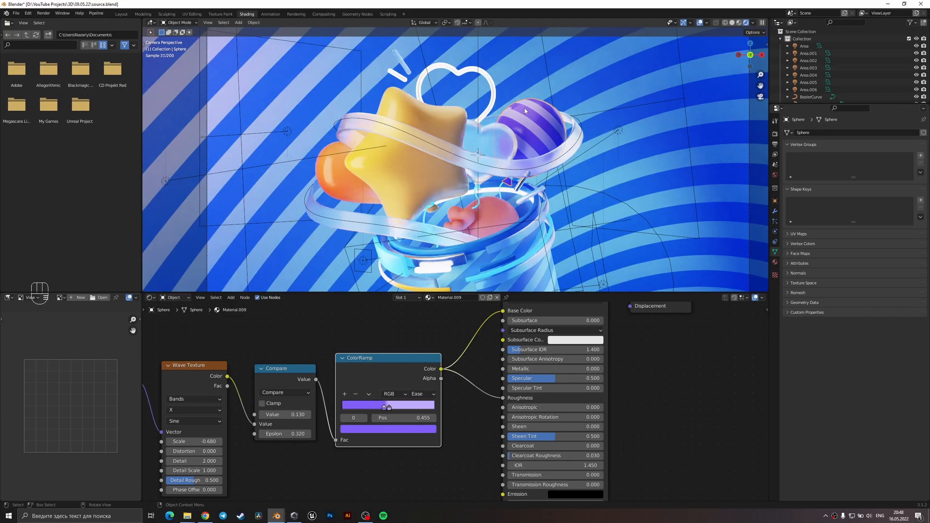
pyautogui.scroll(6, 524, 111)
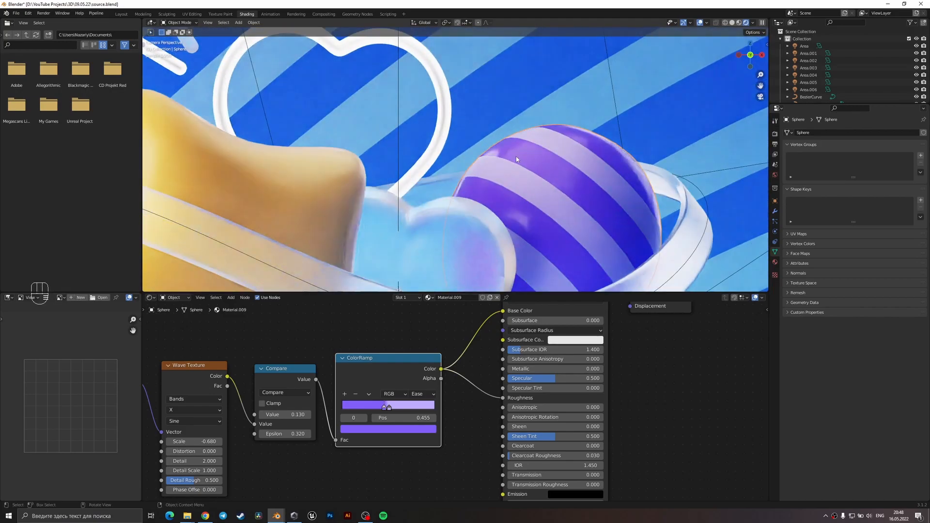
pyautogui.scroll(-8, 516, 158)
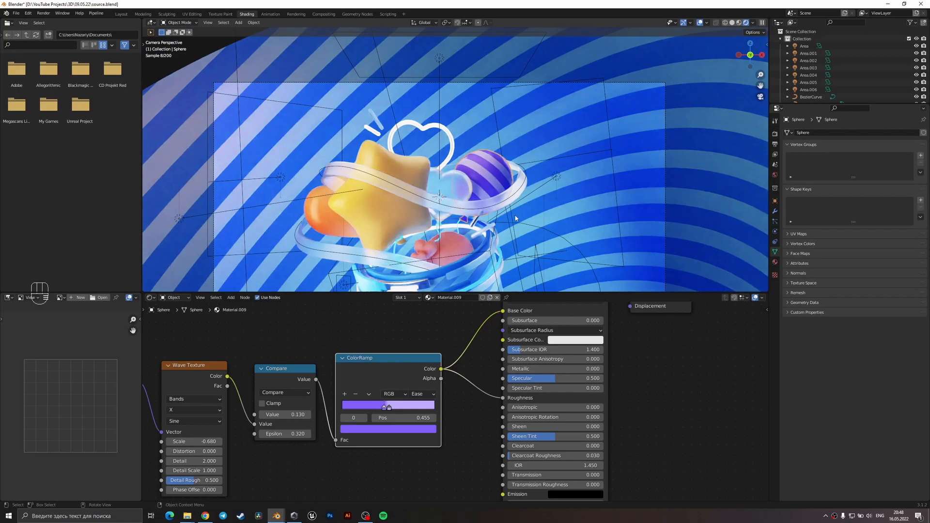
pyautogui.click(458, 188)
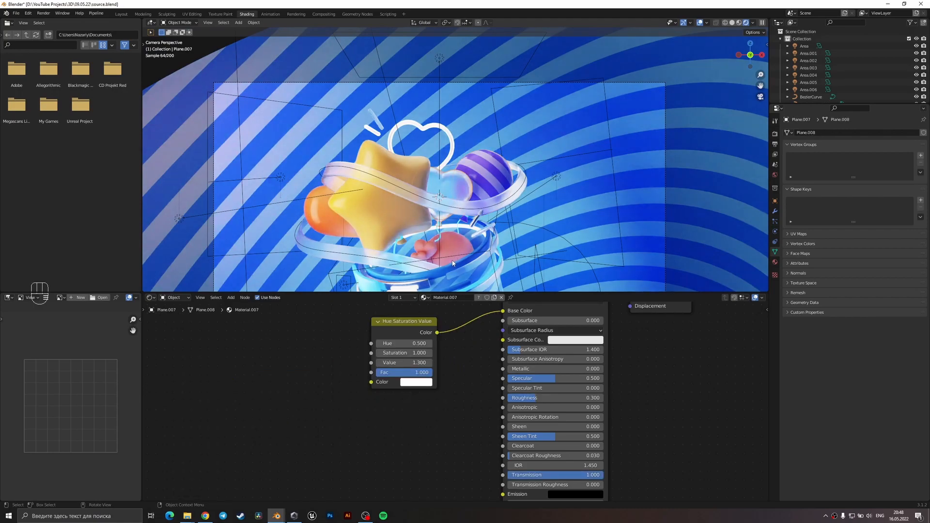
# Set the world background colour to a near-black grey.
pyautogui.scroll(-2, 452, 263)
pyautogui.click(774, 174)
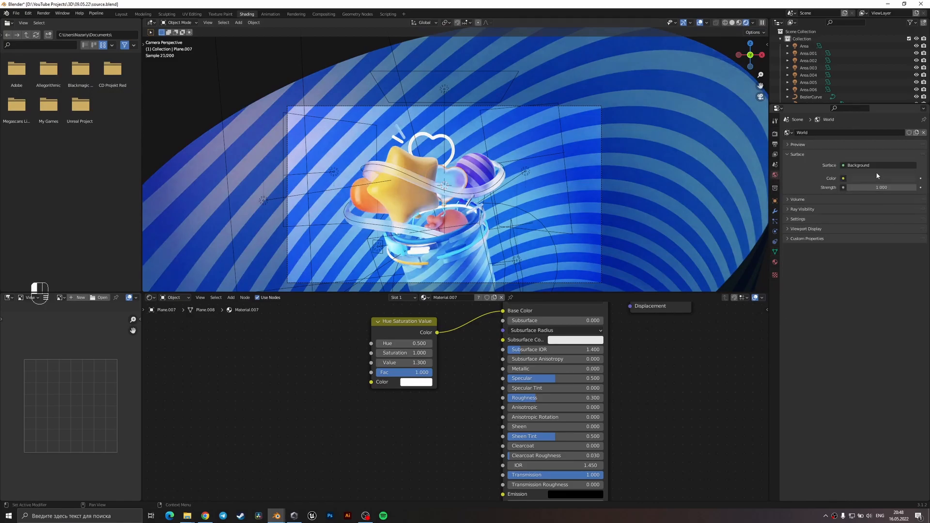
pyautogui.click(878, 178)
pyautogui.moveTo(912, 115); pyautogui.dragTo(905, 128)
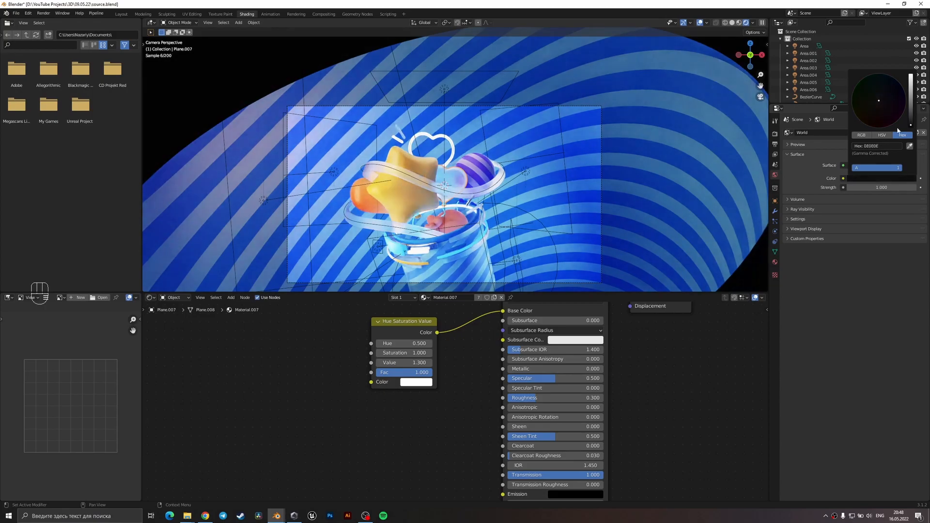
pyautogui.click(587, 228)
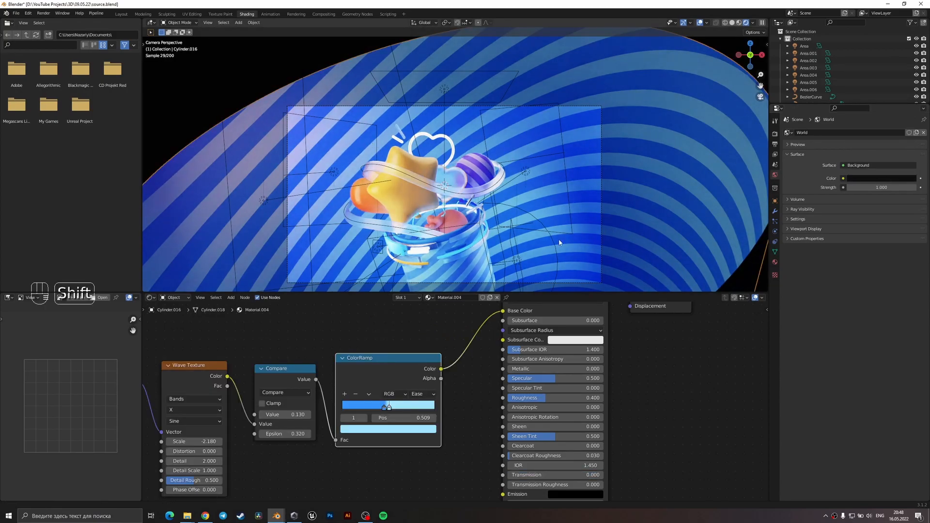
# Select the large white area light beside the orange ball and set its power to 200 W.
pyautogui.keyDown('shift'); pyautogui.moveTo(554, 248); pyautogui.dragTo(553, 191, button='middle'); pyautogui.keyUp('shift')
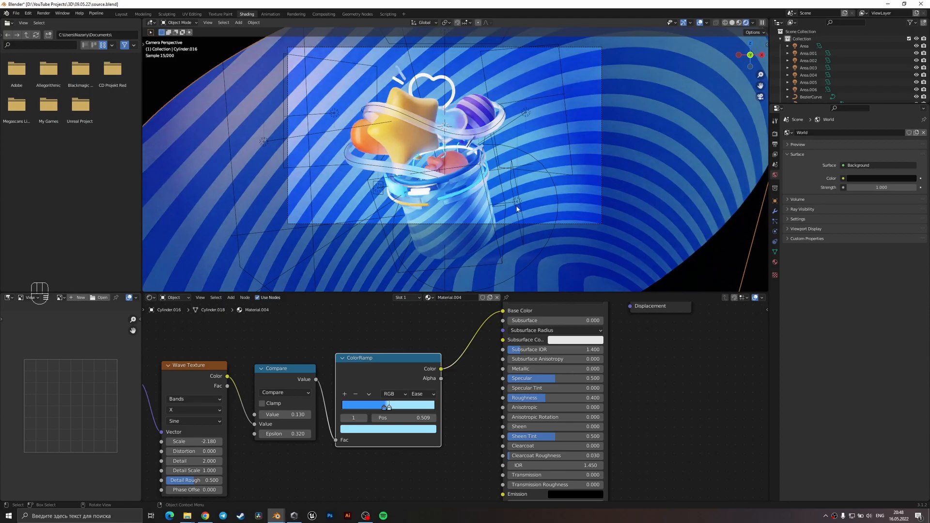
pyautogui.keyDown('shift'); pyautogui.moveTo(522, 175); pyautogui.dragTo(526, 198, button='middle'); pyautogui.keyUp('shift')
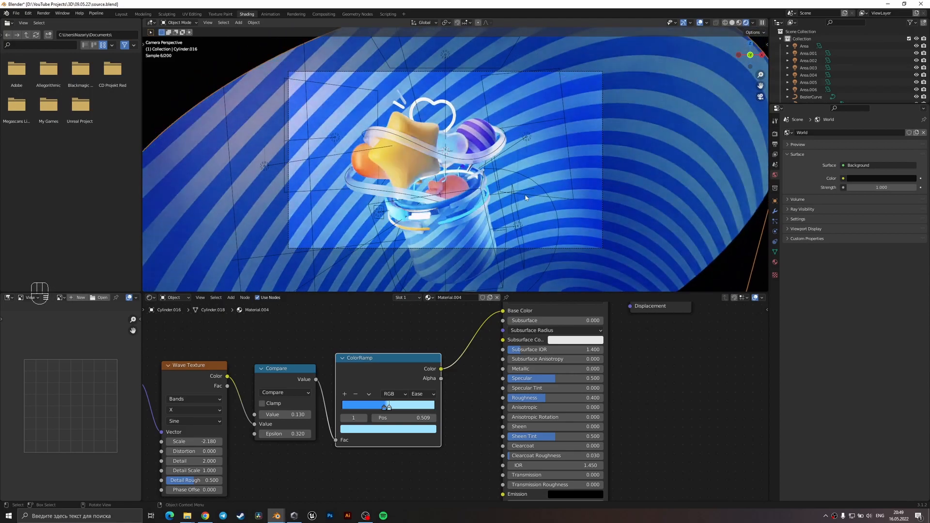
pyautogui.click(268, 167)
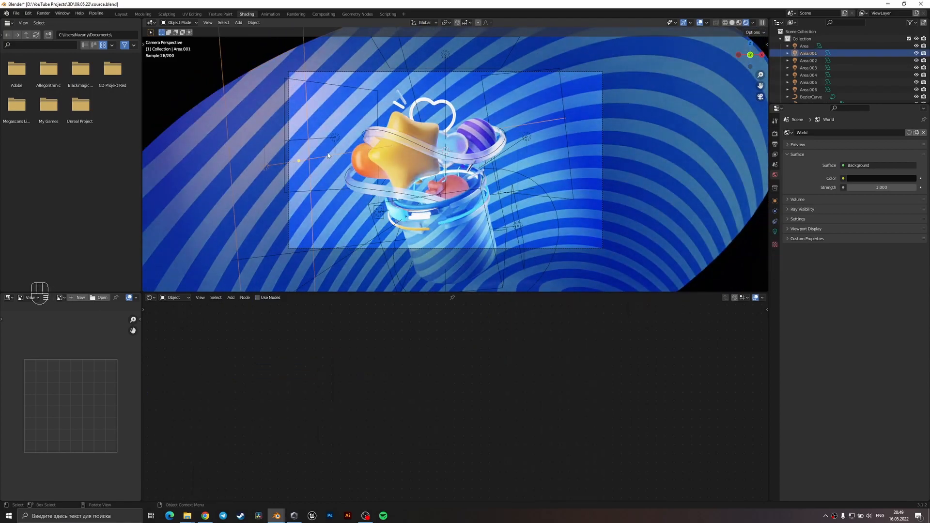
pyautogui.click(337, 140)
pyautogui.click(268, 166)
pyautogui.click(775, 231)
pyautogui.click(867, 183)
pyautogui.write('200')
pyautogui.press('Return')
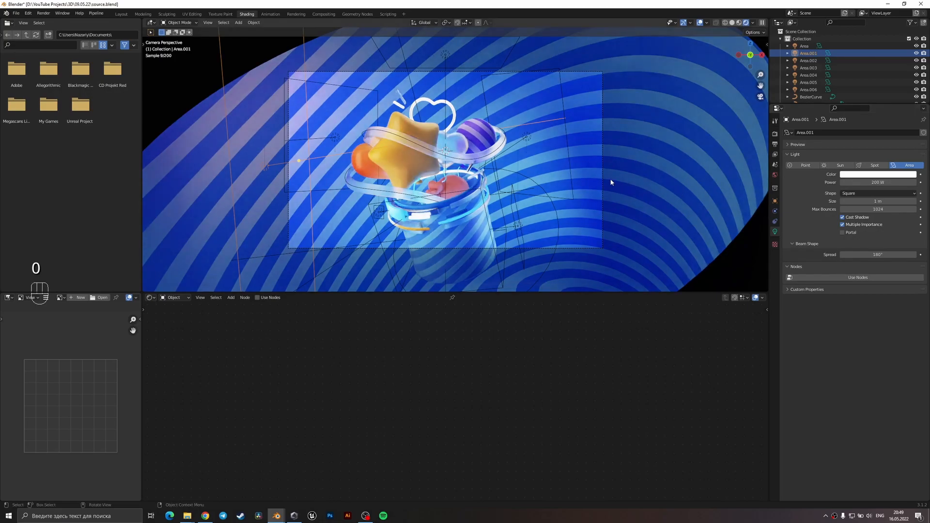
# Add the 50 W area light beside the purple sphere to the selection and rotate both lights about 5.5° around Z, plus a slight free rotation.
pyautogui.keyDown('shift'); pyautogui.click(523, 135); pyautogui.keyUp('shift')
pyautogui.press('r')
pyautogui.press('z')
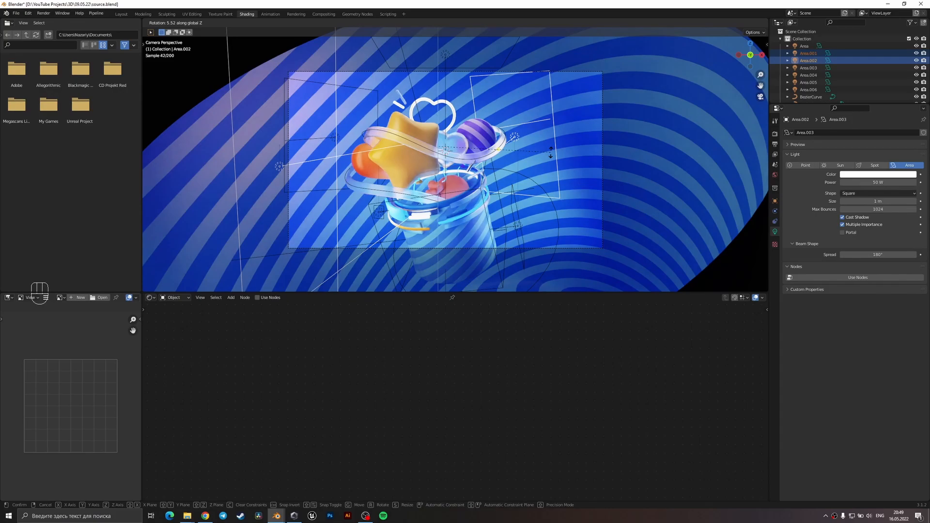
pyautogui.click(550, 152)
pyautogui.press('r')
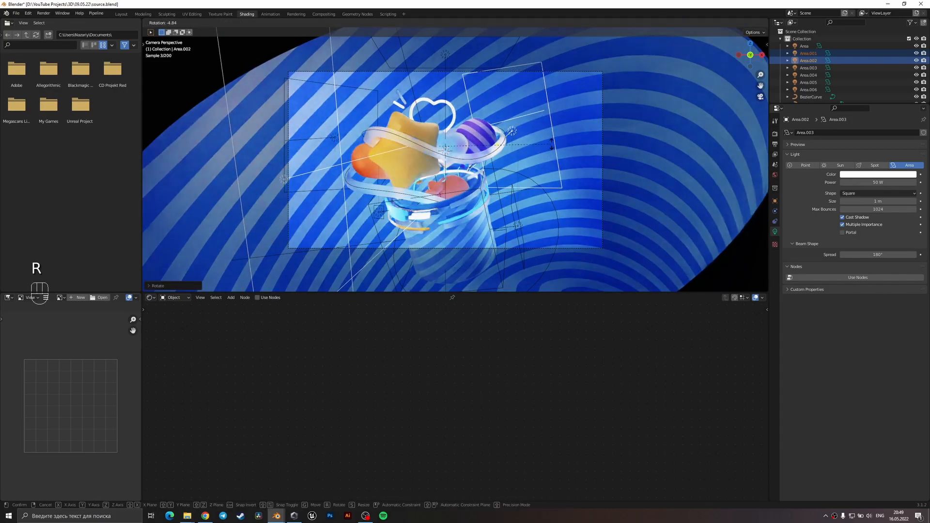
# Set the first ColorRamp stop of the orange ball's material to a lighter orange, FF843B, and save the file.
pyautogui.click(378, 156)
pyautogui.click(359, 163)
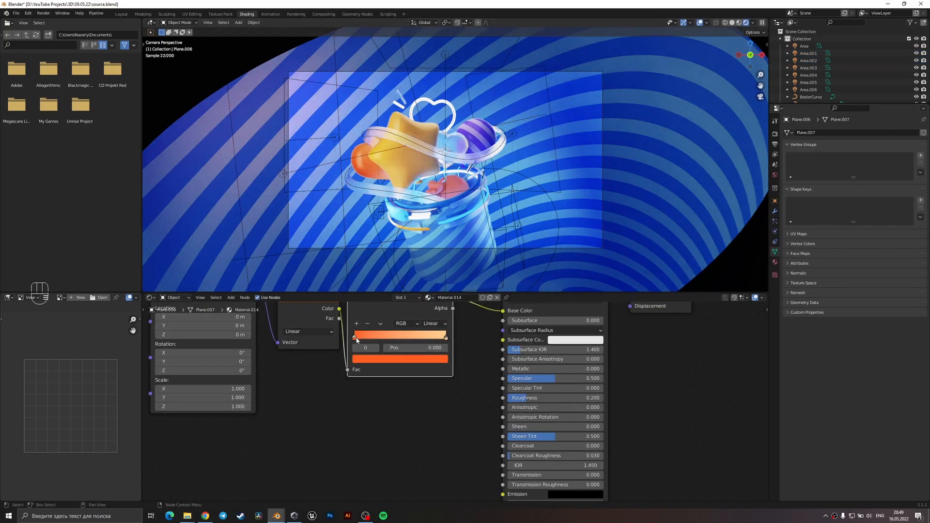
pyautogui.click(363, 358)
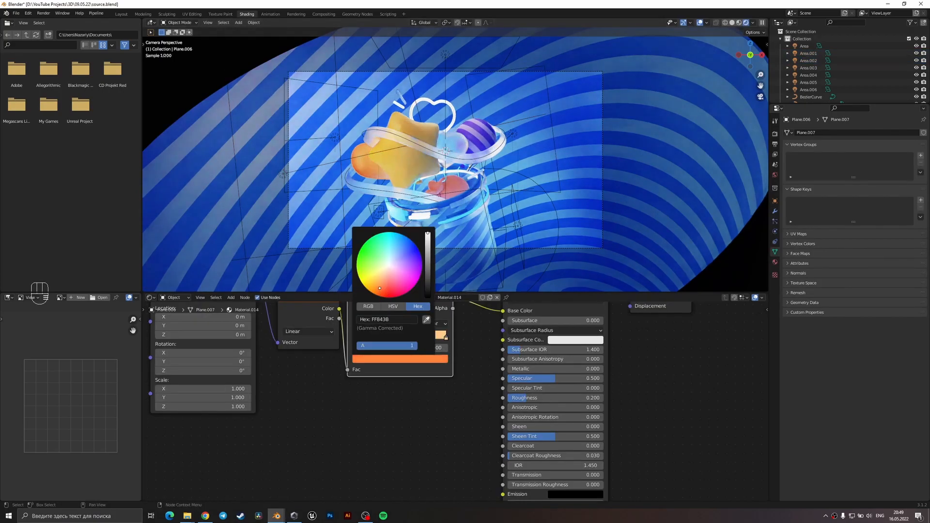
pyautogui.click(526, 214)
pyautogui.hotkey('ctrl', 's')
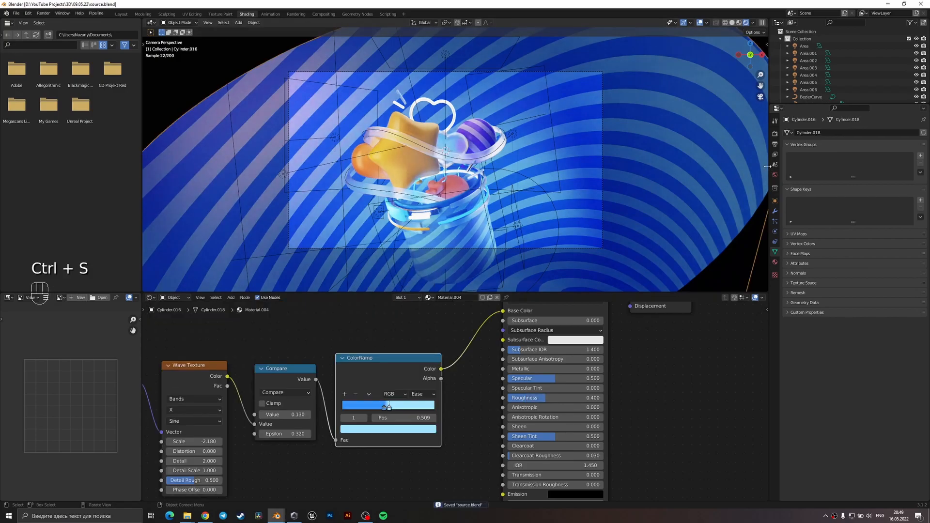
# Lower the shadow point of the Color Management curve slightly in the render settings.
pyautogui.click(775, 134)
pyautogui.scroll(-3, 837, 432)
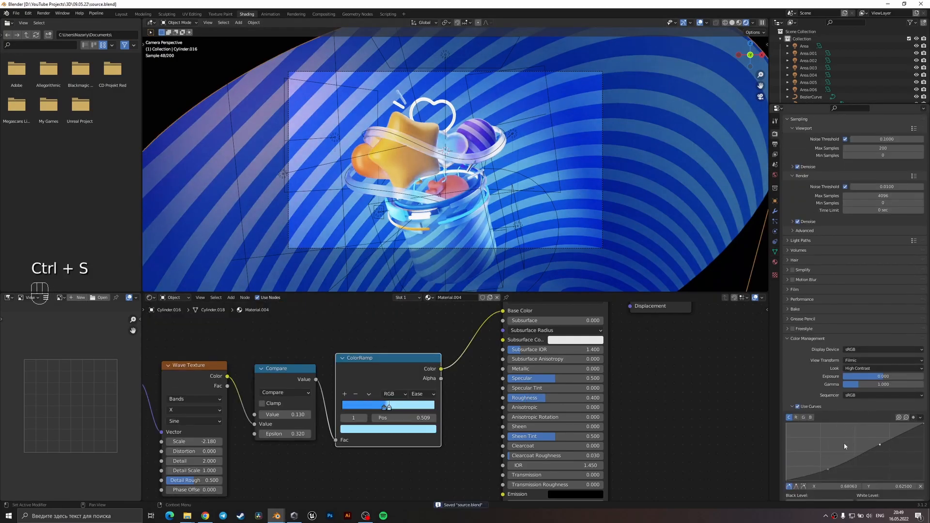
pyautogui.moveTo(827, 468); pyautogui.dragTo(827, 470)
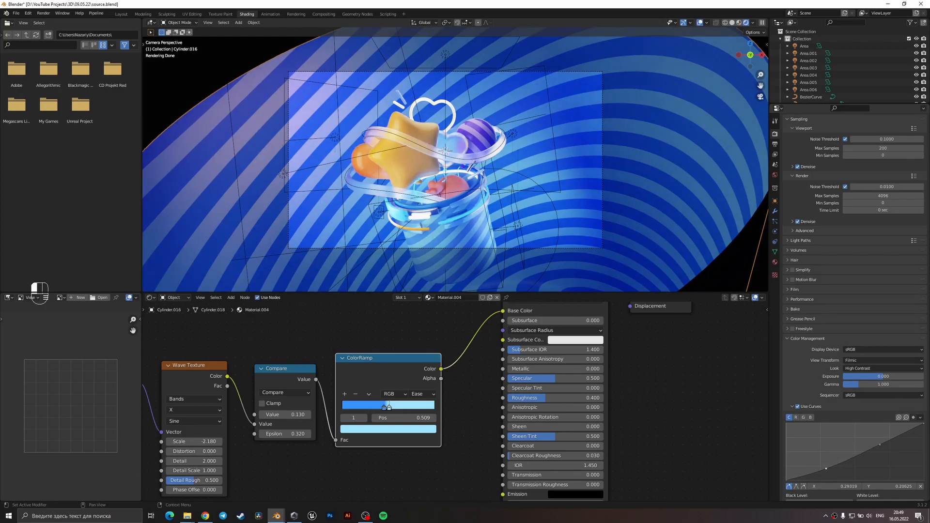
# Change the pink area light's colour to a slightly paler pink and save the file.
pyautogui.click(335, 140)
pyautogui.click(774, 232)
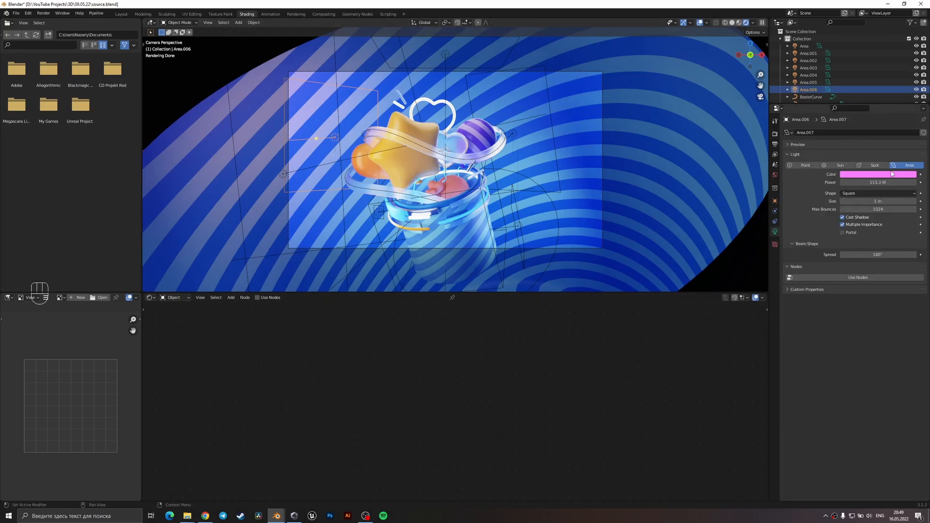
pyautogui.click(892, 175)
pyautogui.moveTo(893, 112); pyautogui.dragTo(888, 109)
pyautogui.click(400, 241)
pyautogui.hotkey('ctrl', 's')
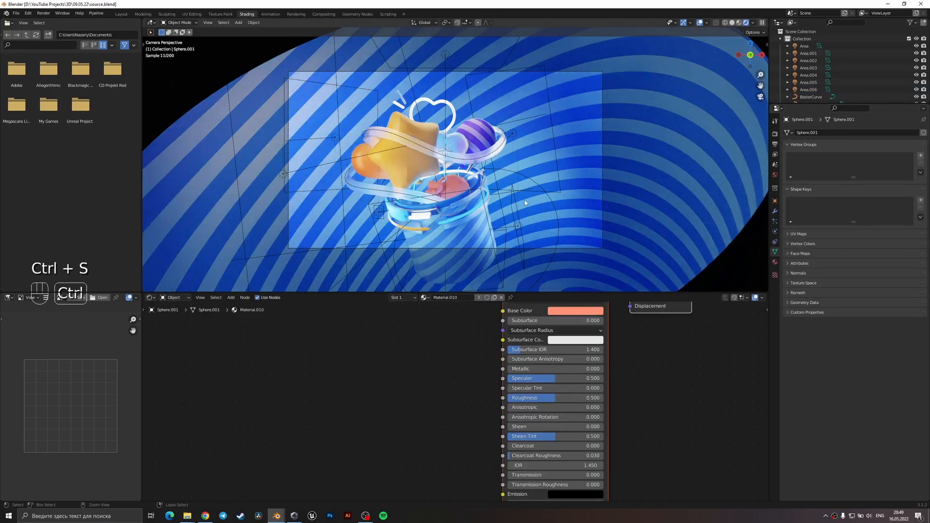
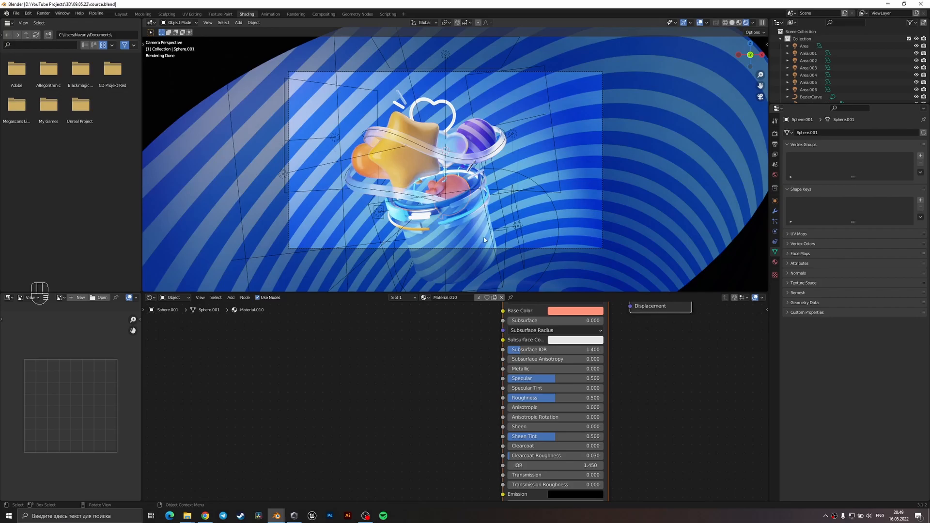
# Save the file and enable Depth of Field on the scene camera.
pyautogui.hotkey('ctrl', 's')
pyautogui.scroll(-5, 810, 96)
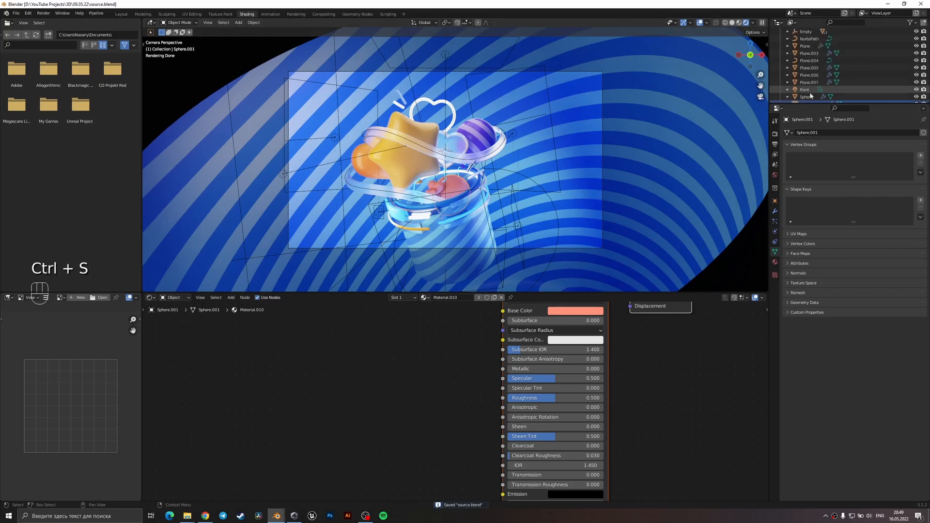
pyautogui.scroll(8, 810, 90)
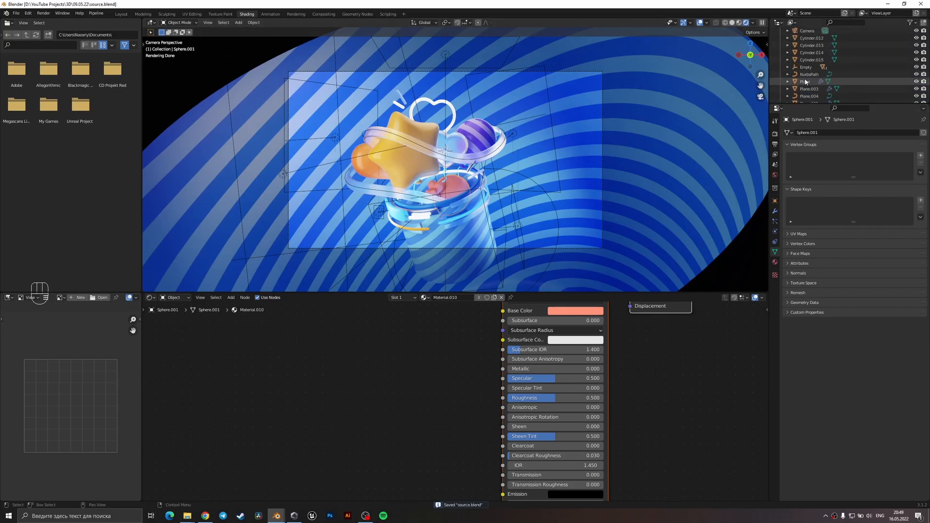
pyautogui.scroll(-3, 807, 68)
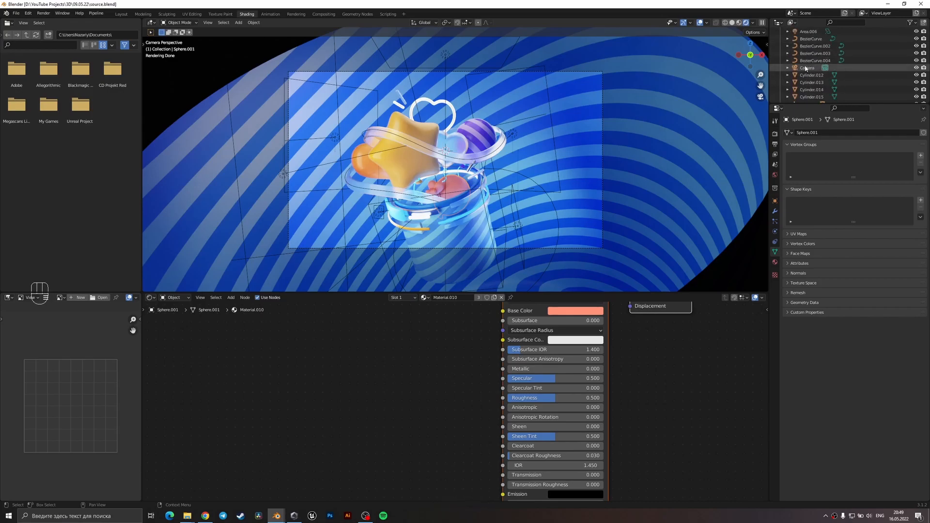
pyautogui.click(806, 68)
pyautogui.click(795, 265)
pyautogui.click(792, 264)
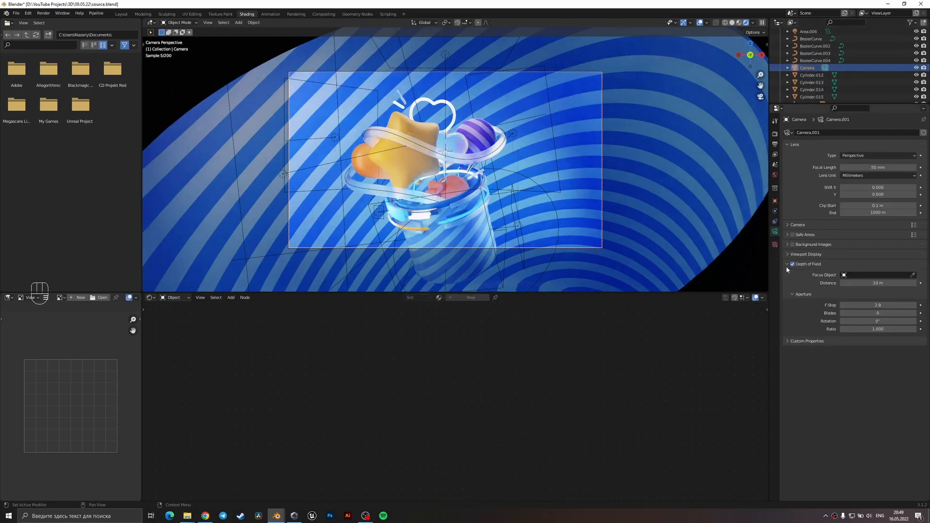
# Set the camera's focus distance to 7.7 m and its aperture F-Stop to 0.4.
pyautogui.moveTo(867, 305); pyautogui.dragTo(874, 282)
pyautogui.scroll(4, 415, 120)
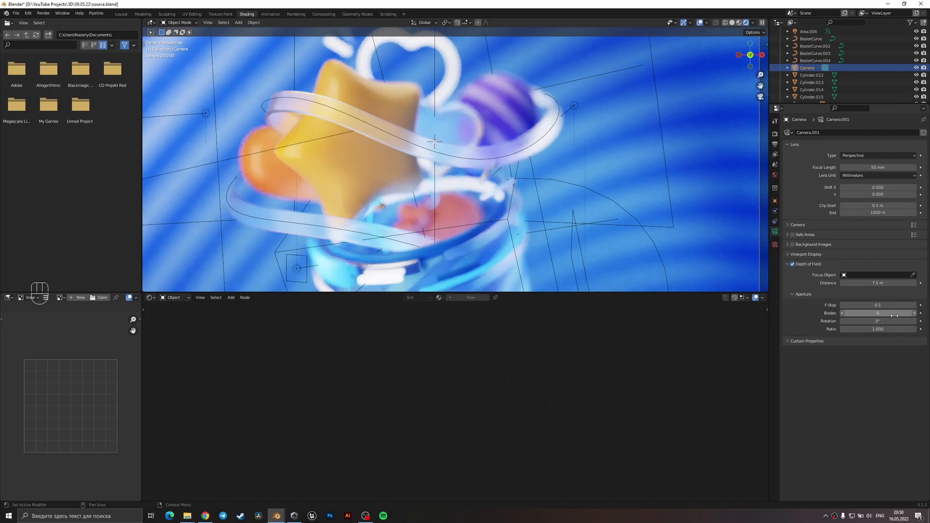
pyautogui.moveTo(889, 283); pyautogui.dragTo(882, 305)
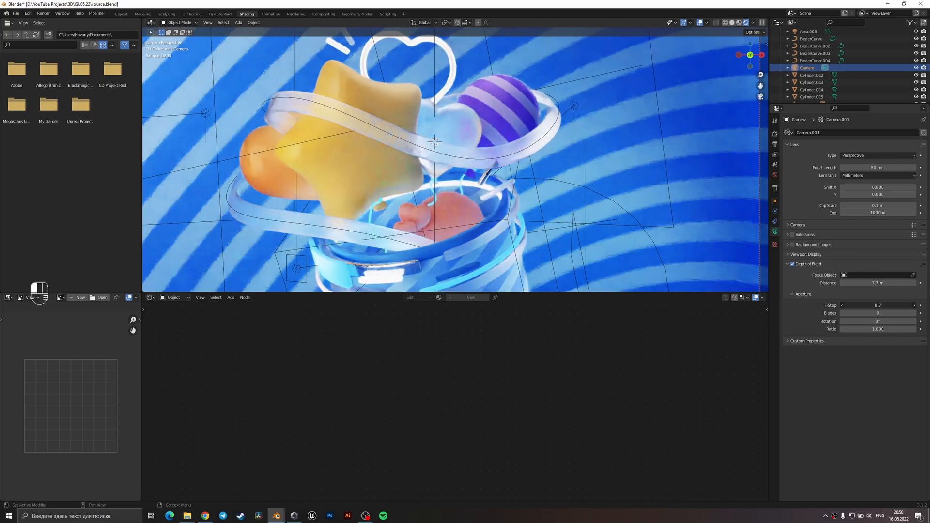
pyautogui.scroll(-2, 545, 214)
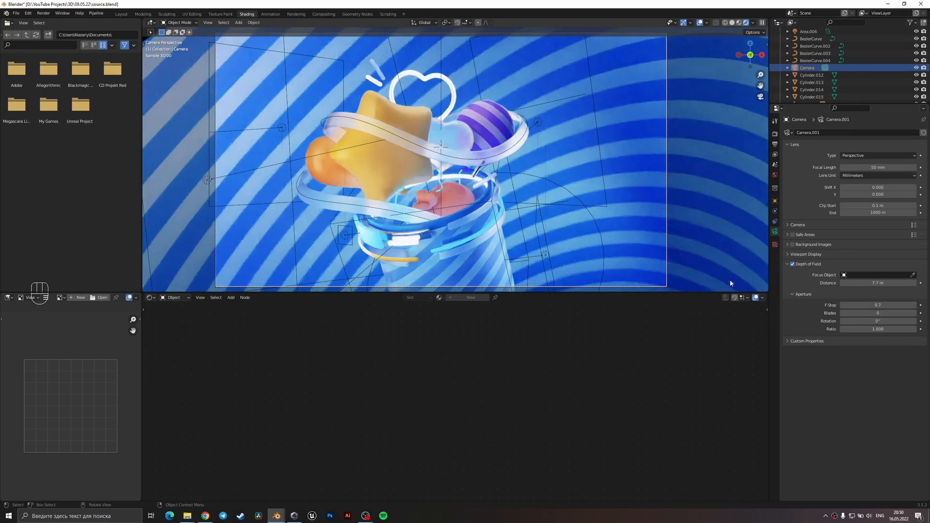
pyautogui.moveTo(879, 306); pyautogui.dragTo(878, 305)
pyautogui.click(877, 306)
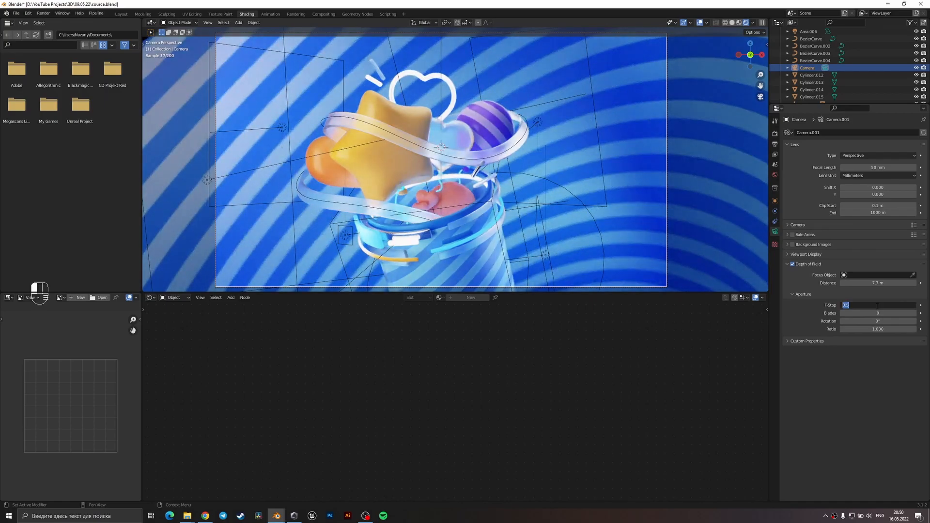
pyautogui.press('Return')
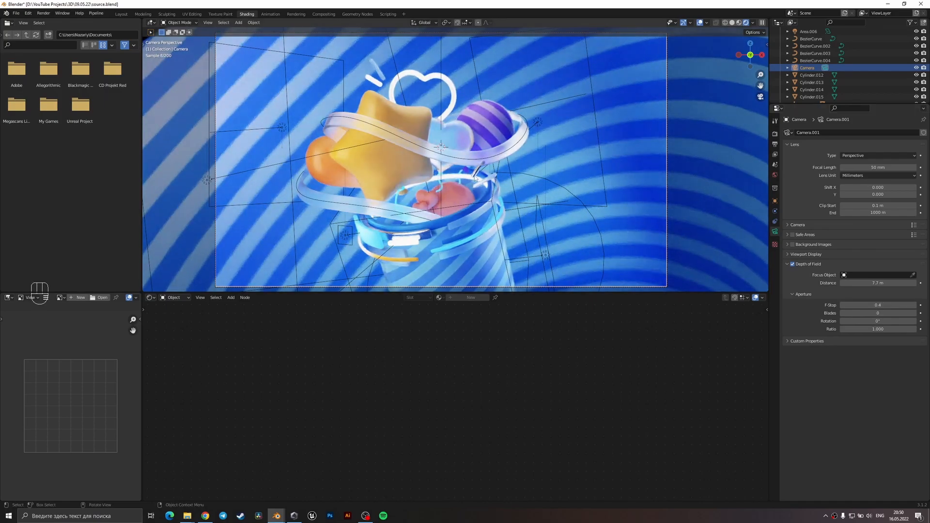
pyautogui.click(541, 240)
pyautogui.keyDown('shift'); pyautogui.moveTo(542, 244); pyautogui.dragTo(549, 192, button='middle'); pyautogui.keyUp('shift')
pyautogui.click(393, 208)
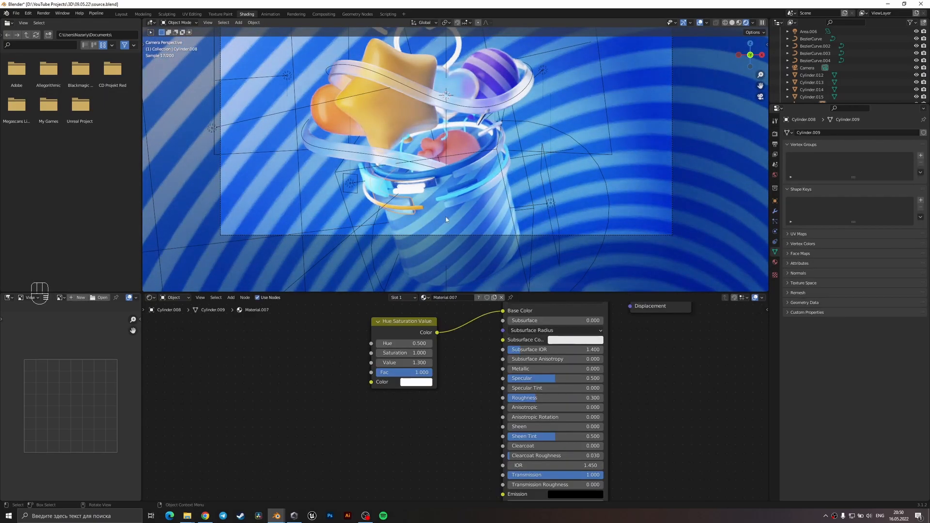
pyautogui.press('r')
pyautogui.press('z')
pyautogui.press('z')
pyautogui.click(458, 178)
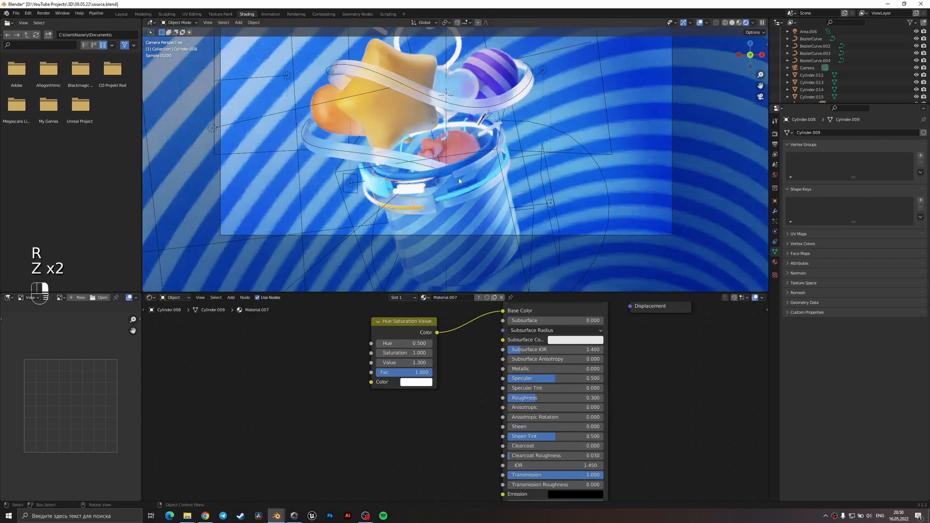
pyautogui.click(467, 231)
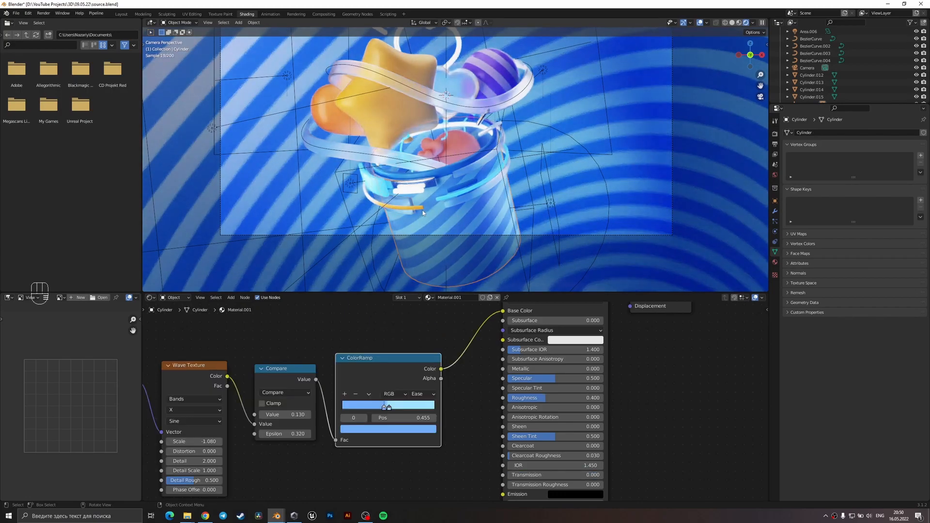
pyautogui.click(560, 181)
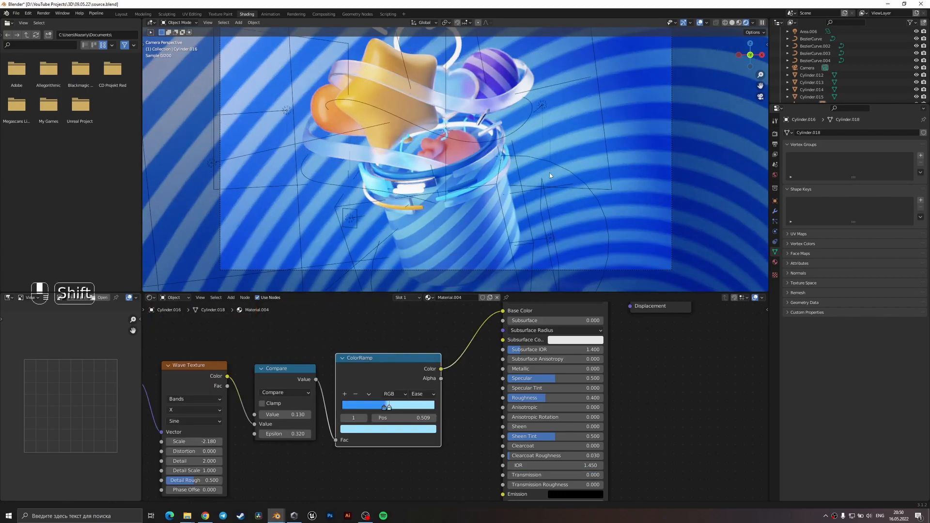
# Select the disk area light Area.005 near the cup and scale it down.
pyautogui.scroll(-2, 550, 170)
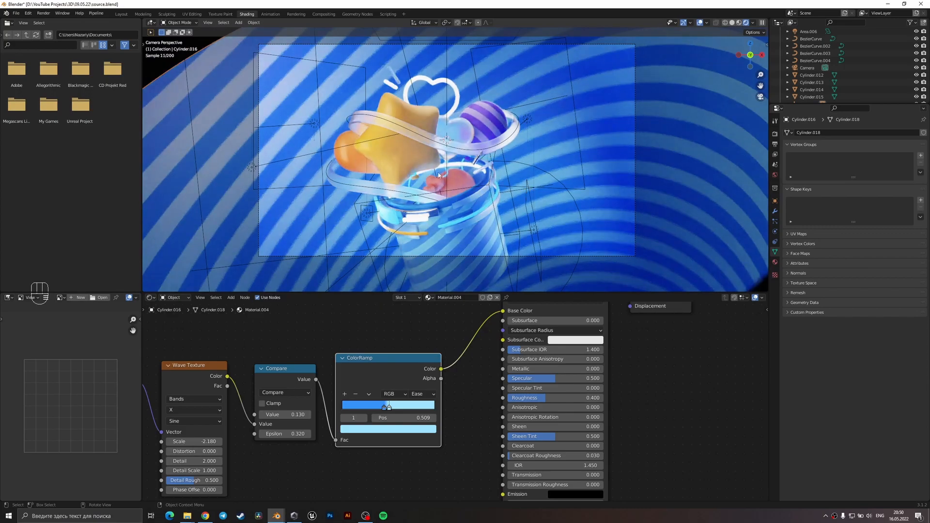
pyautogui.moveTo(378, 158); pyautogui.dragTo(582, 196, button='middle')
pyautogui.click(584, 210)
pyautogui.press('s')
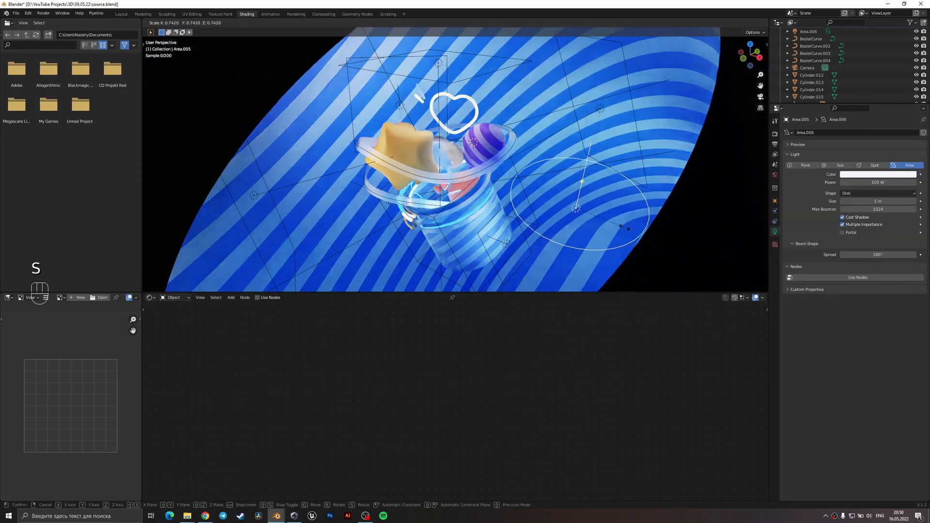
pyautogui.click(609, 227)
# Move the disk area light a short distance along its local Z axis and return to the camera view.
pyautogui.moveTo(609, 225); pyautogui.dragTo(599, 257, button='middle')
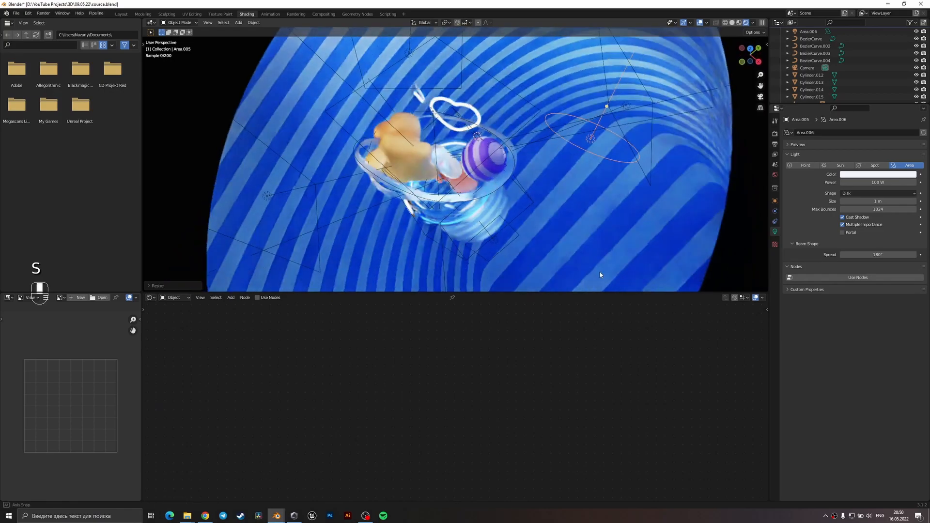
pyautogui.press('g')
pyautogui.press('y')
pyautogui.press('y')
pyautogui.press('z')
pyautogui.press('z')
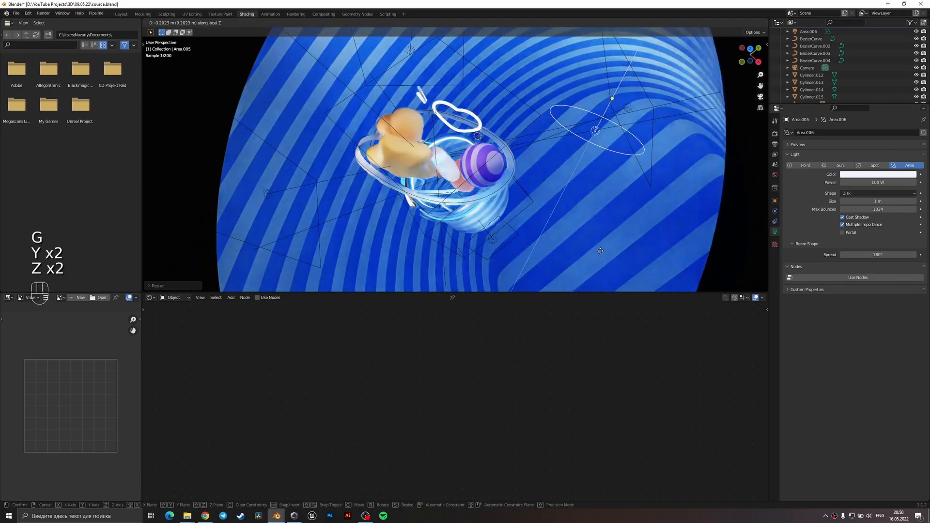
pyautogui.click(612, 217)
pyautogui.press('KP_0')
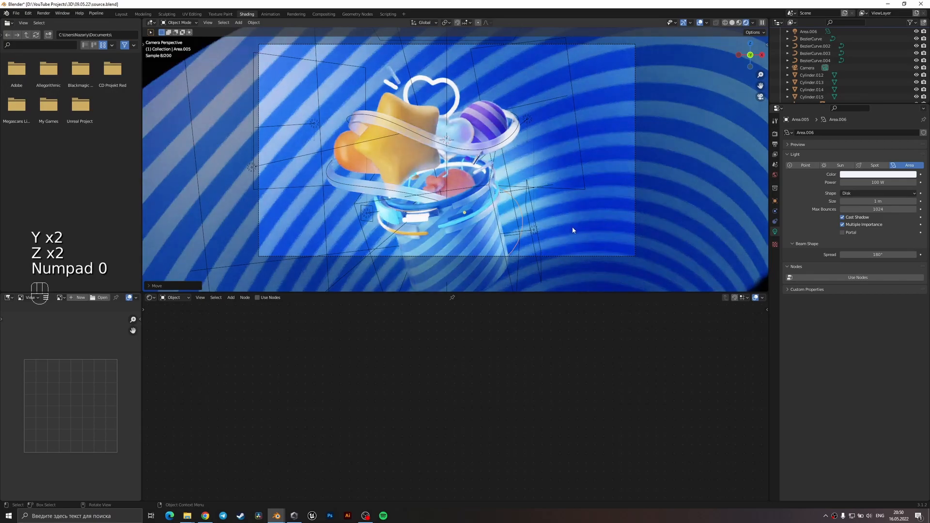
# Enlarge the disk area light, nudge it slightly sideways and rotate it around global Z.
pyautogui.press('s')
pyautogui.click(614, 205)
pyautogui.press('g')
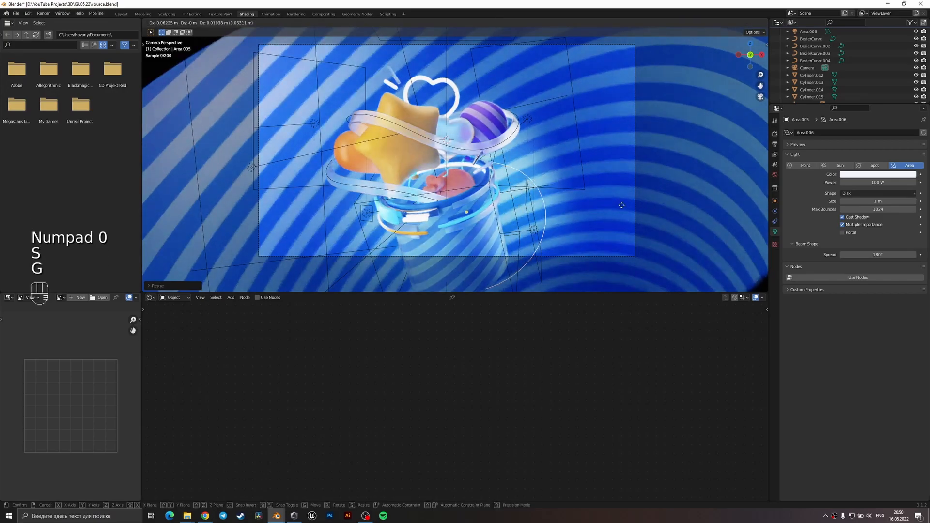
pyautogui.click(619, 205)
pyautogui.press('r')
pyautogui.press('z')
pyautogui.click(588, 190)
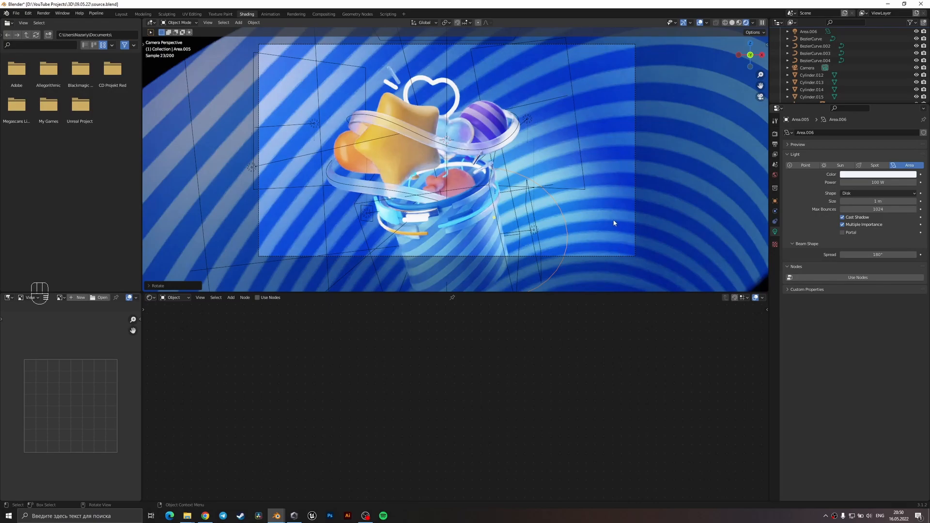
# Fine-tune the disk area light beside the cup with further small moves and a slight rotation around global Z.
pyautogui.press('s')
pyautogui.press('g')
pyautogui.click(600, 222)
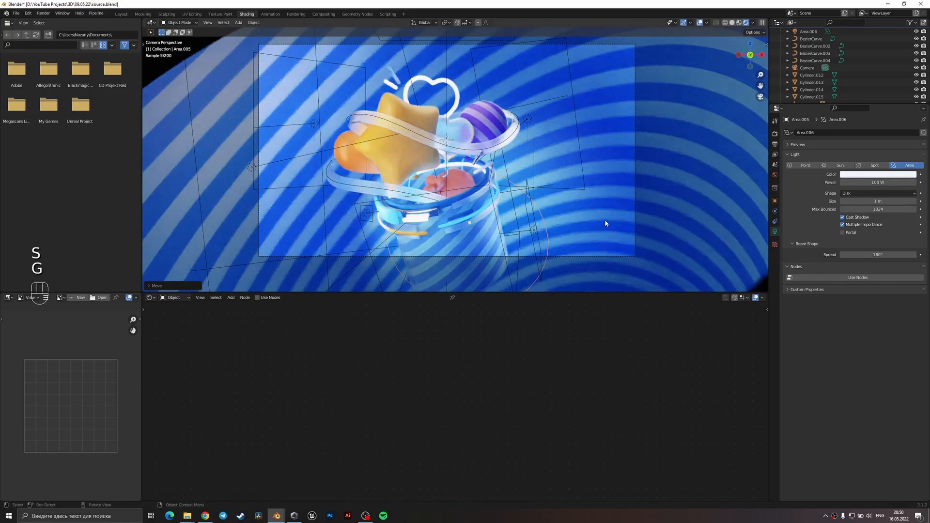
pyautogui.press('g')
pyautogui.press('r')
pyautogui.press('z')
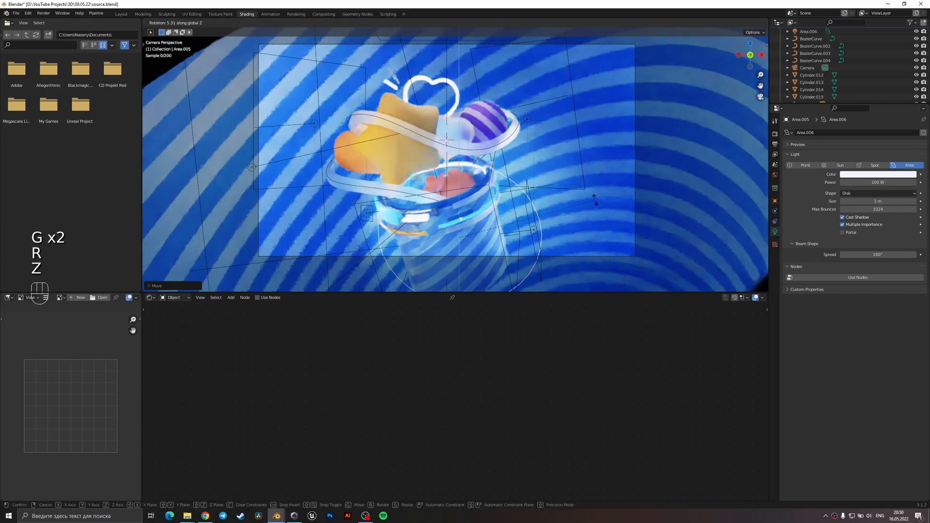
pyautogui.click(594, 189)
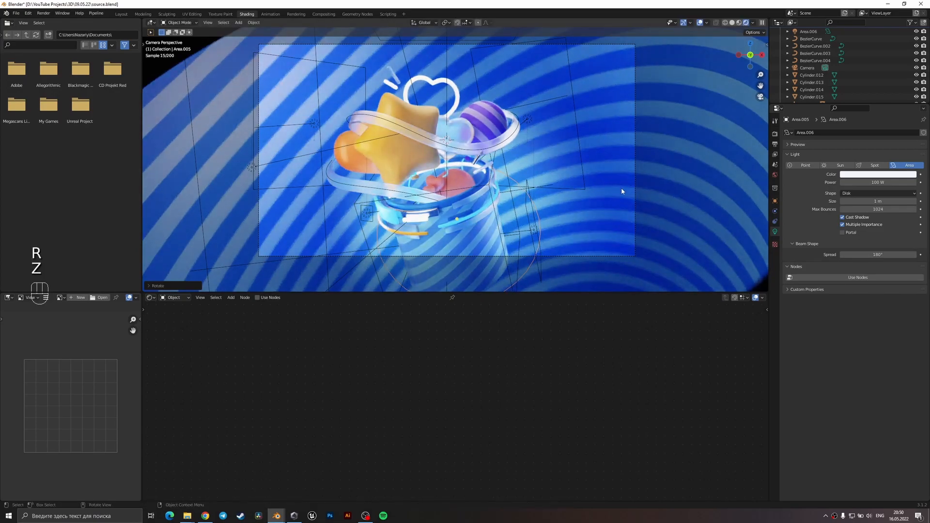
pyautogui.press('s')
pyautogui.press('g')
pyautogui.click(606, 213)
# Set the first ColorRamp stop of the striped background's material to a lighter, less saturated blue.
pyautogui.click(592, 209)
pyautogui.scroll(-4, 590, 208)
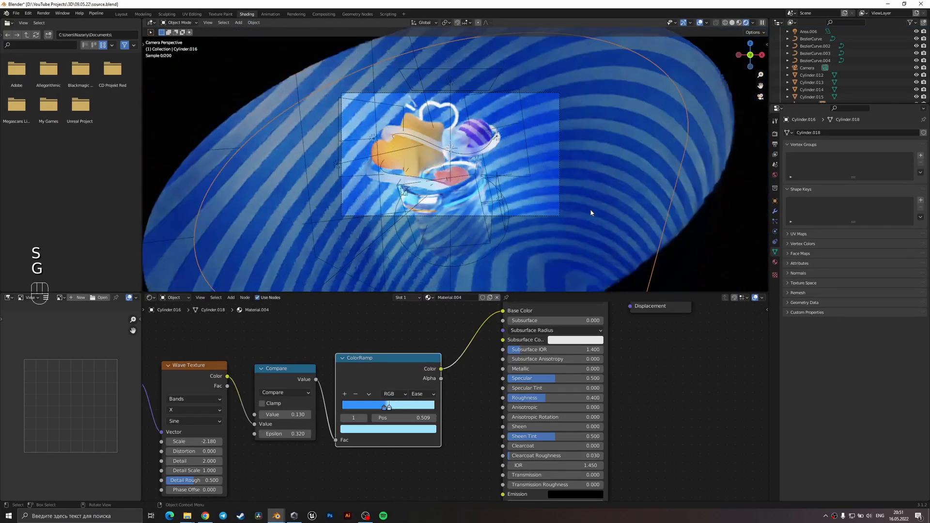
pyautogui.scroll(1, 550, 189)
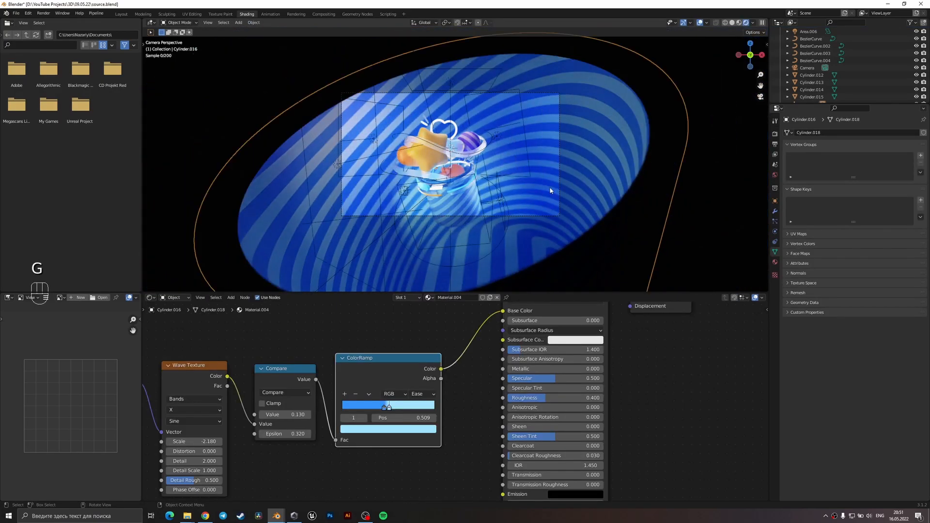
pyautogui.scroll(1, 549, 188)
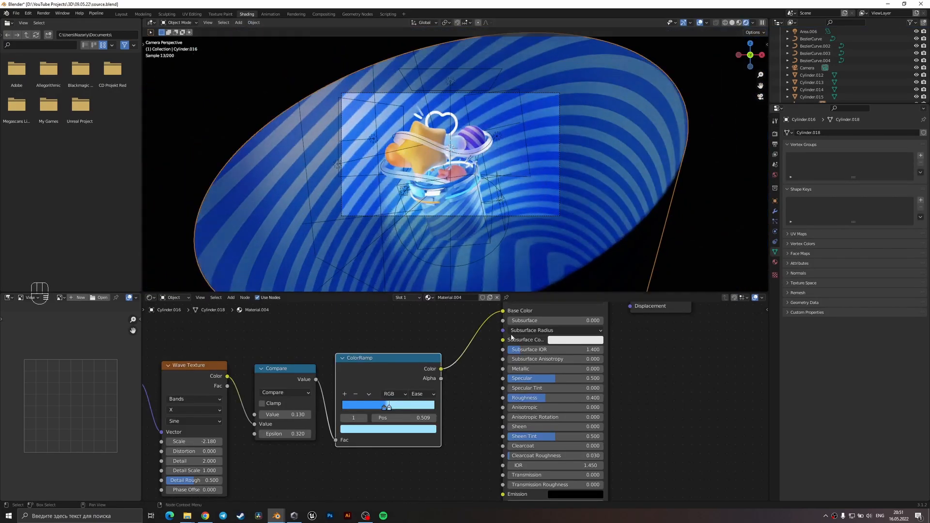
pyautogui.moveTo(402, 398); pyautogui.dragTo(466, 395, button='middle')
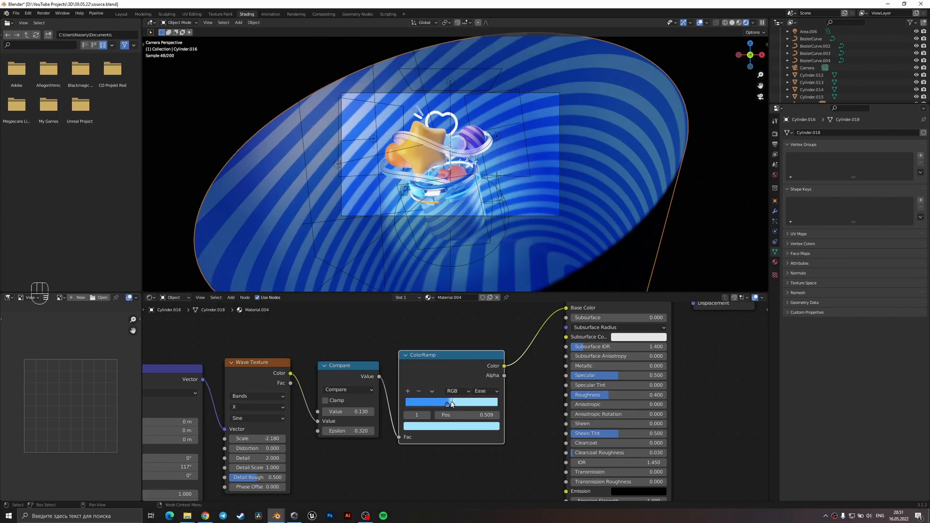
pyautogui.click(447, 407)
pyautogui.click(450, 426)
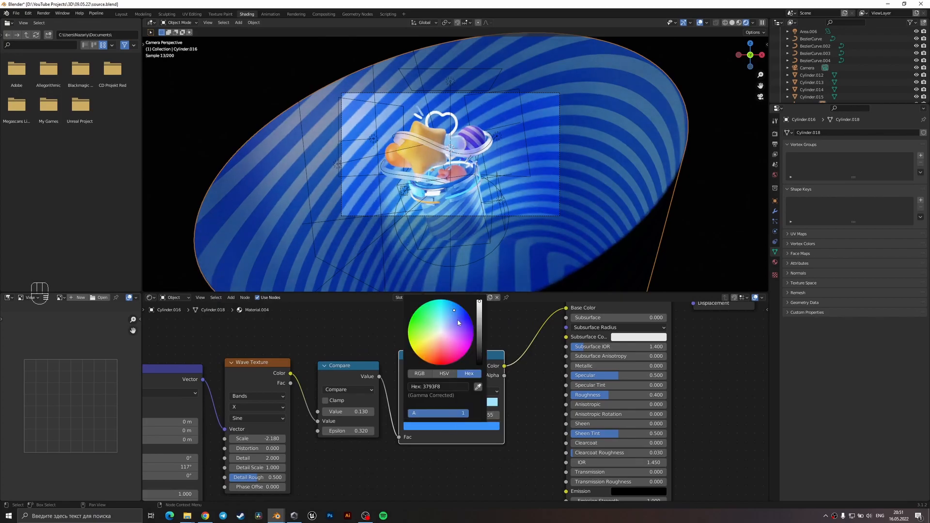
pyautogui.moveTo(455, 315); pyautogui.dragTo(450, 313)
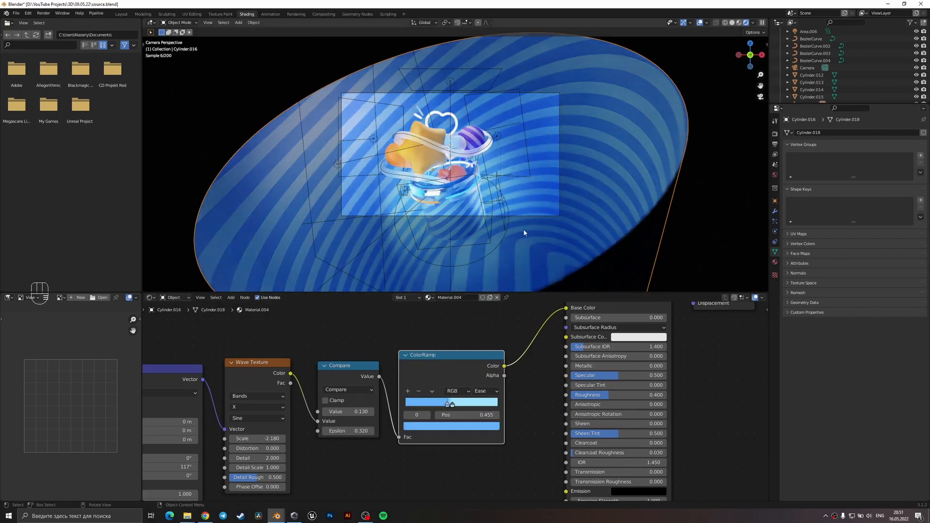
# Change the second ColorRamp stop of the yellow star's material to a pale cream.
pyautogui.click(433, 262)
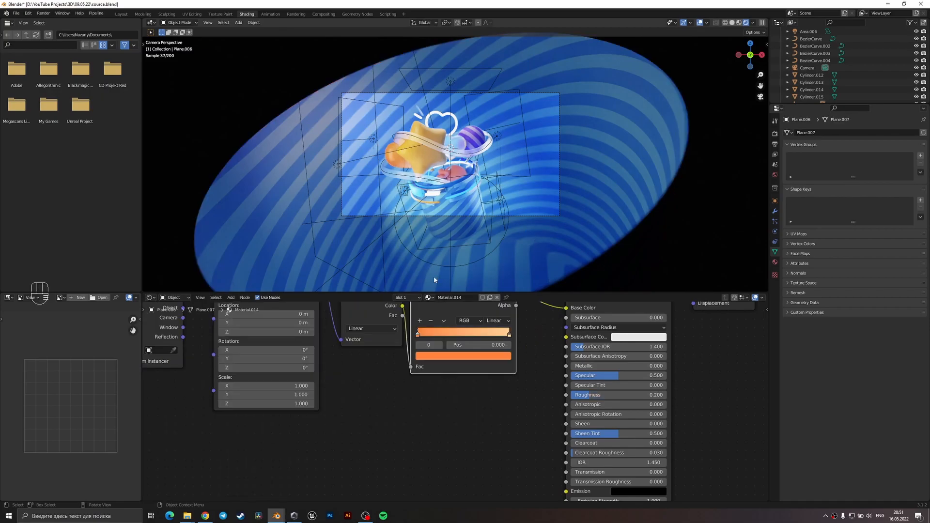
pyautogui.click(422, 355)
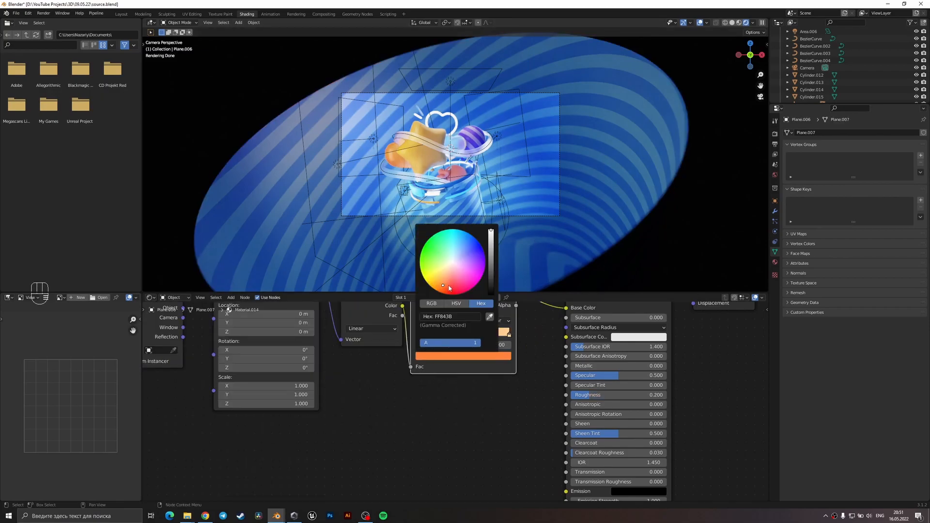
pyautogui.click(428, 164)
pyautogui.moveTo(565, 369); pyautogui.dragTo(555, 390, button='middle')
pyautogui.click(499, 357)
pyautogui.click(492, 378)
pyautogui.moveTo(438, 291); pyautogui.dragTo(438, 290)
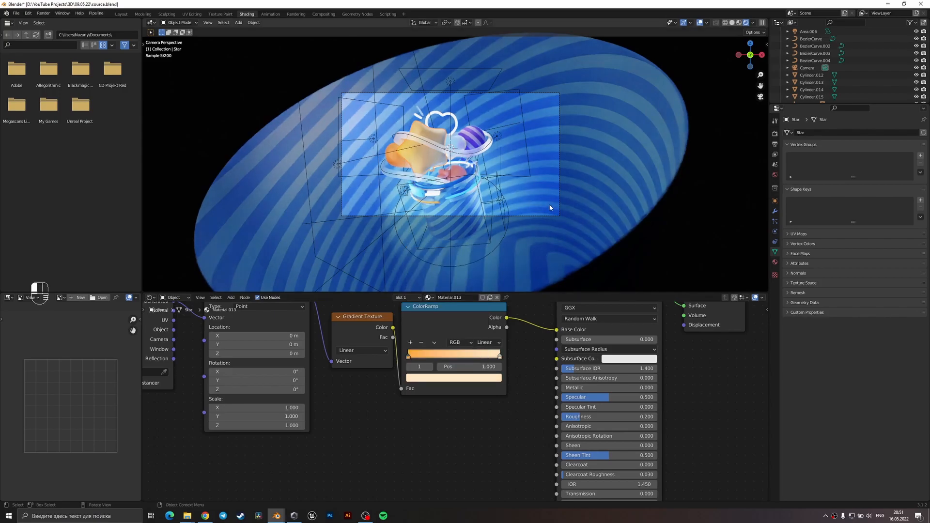
# Set the Color Management look to Very High Contrast and lower the curve's shadow point to about X 0.30, Y 0.18.
pyautogui.click(488, 211)
pyautogui.scroll(3, 515, 164)
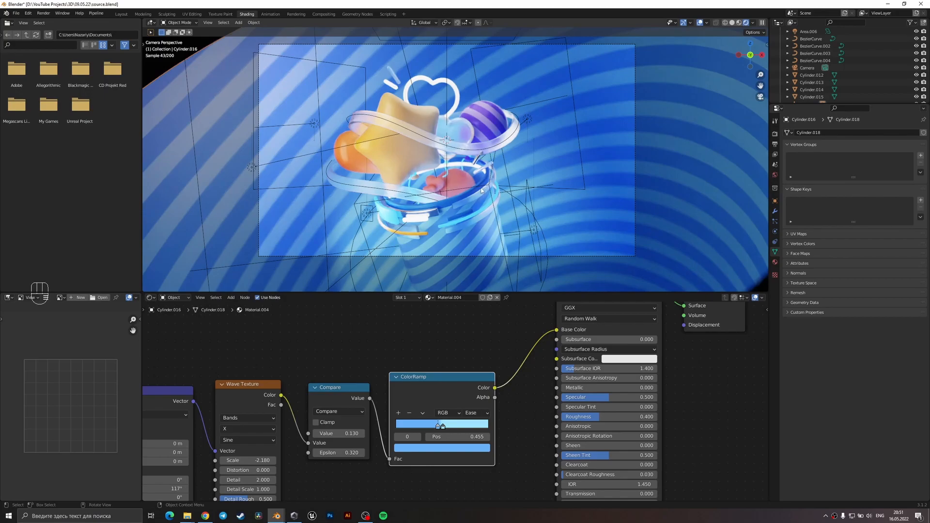
pyautogui.click(774, 134)
pyautogui.scroll(-5, 812, 415)
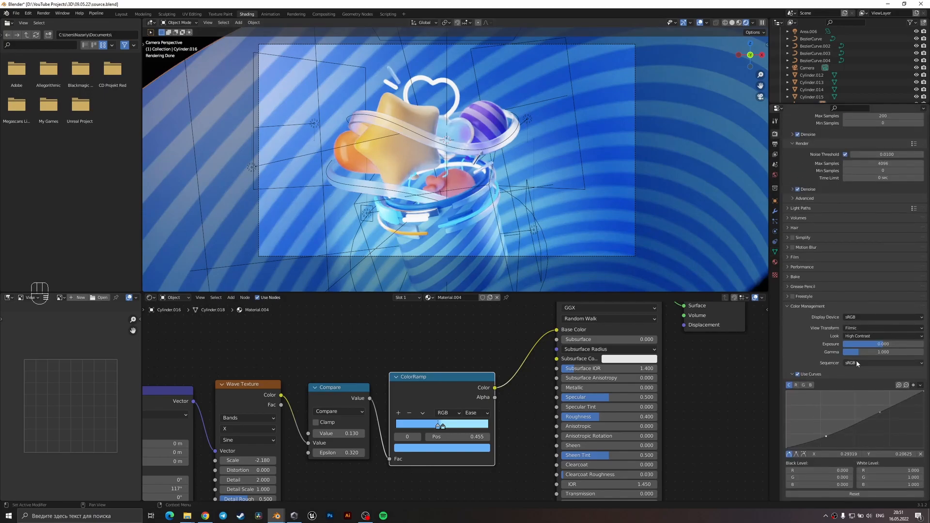
pyautogui.click(883, 335)
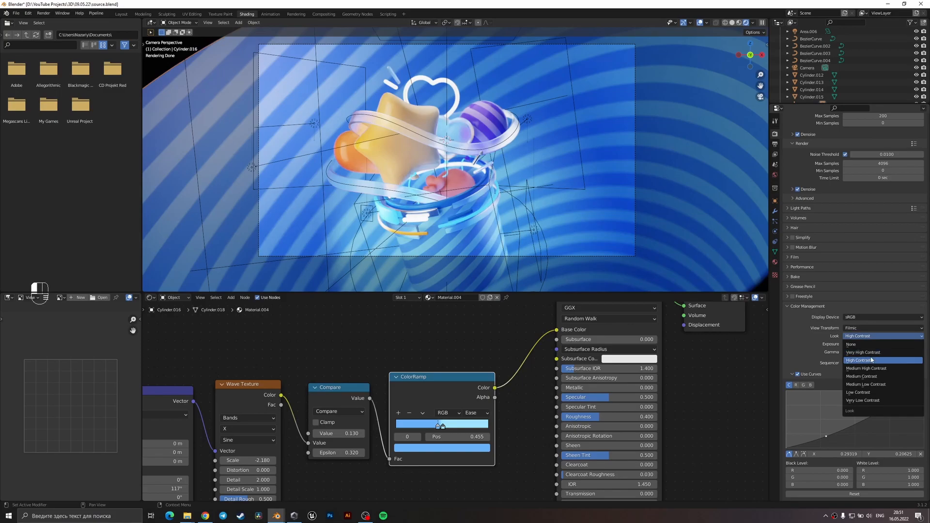
pyautogui.click(874, 353)
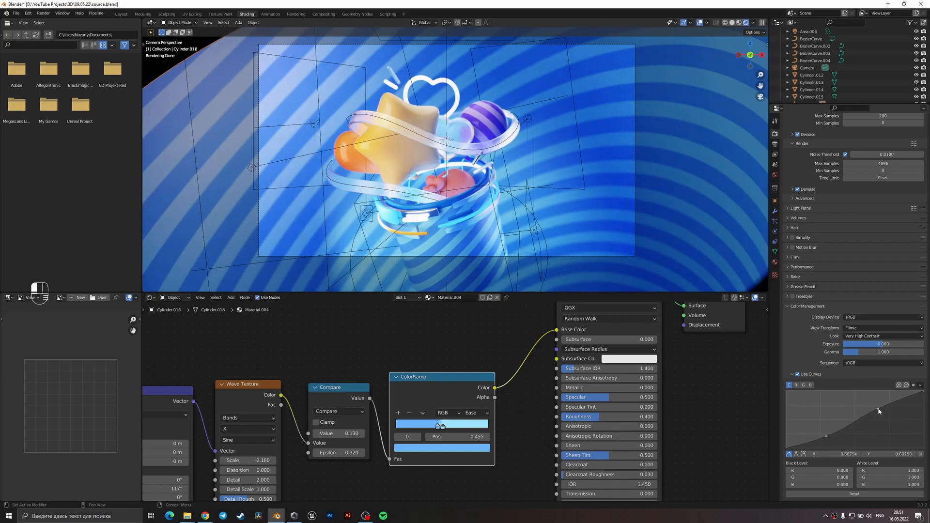
pyautogui.moveTo(826, 436); pyautogui.dragTo(828, 440)
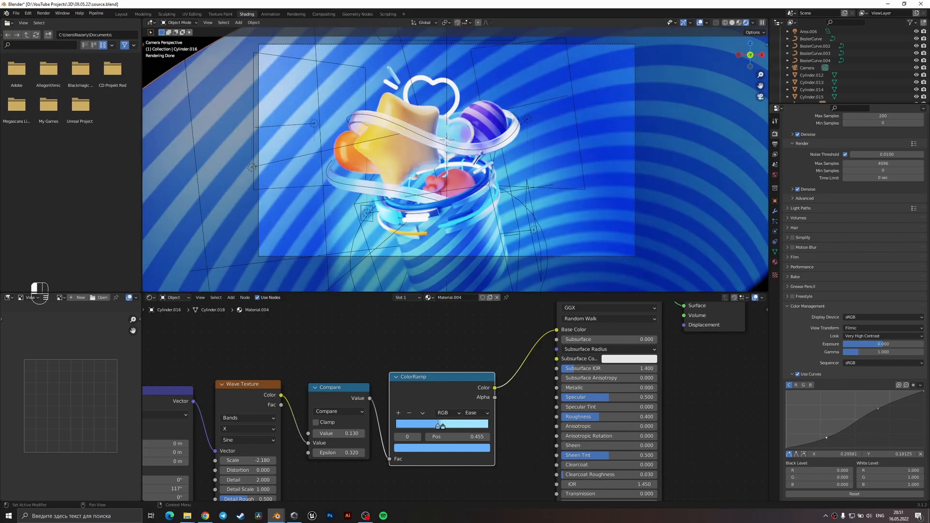
# Open the colour of the first ColorRamp stop in the yellow star's material for checking, and save the scene file.
pyautogui.click(446, 159)
pyautogui.scroll(-2, 436, 160)
pyautogui.hotkey('ctrl', 's')
pyautogui.click(411, 153)
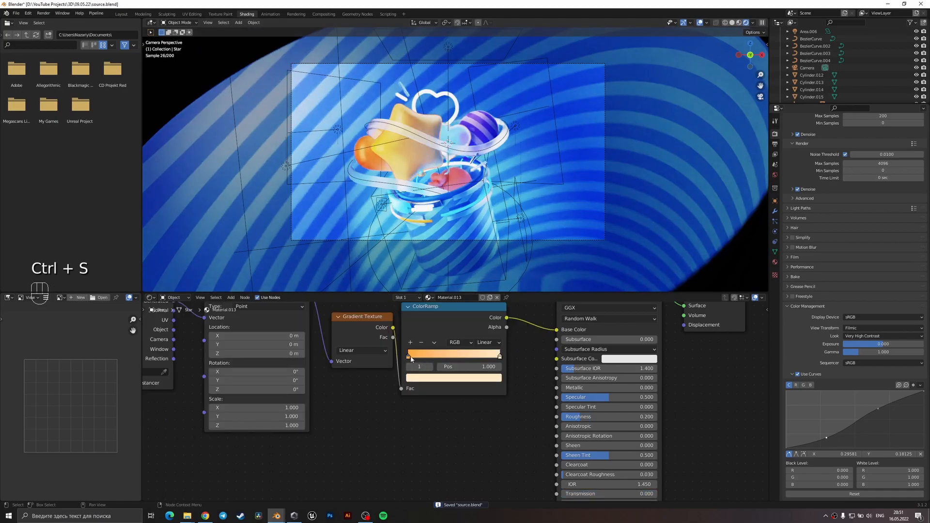
pyautogui.click(409, 358)
pyautogui.click(416, 380)
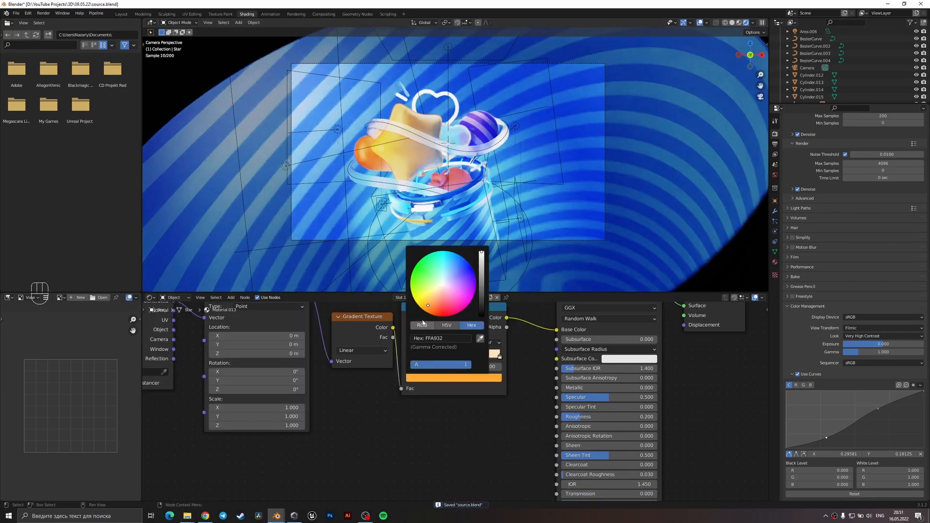
pyautogui.click(474, 181)
pyautogui.hotkey('ctrl', 's')
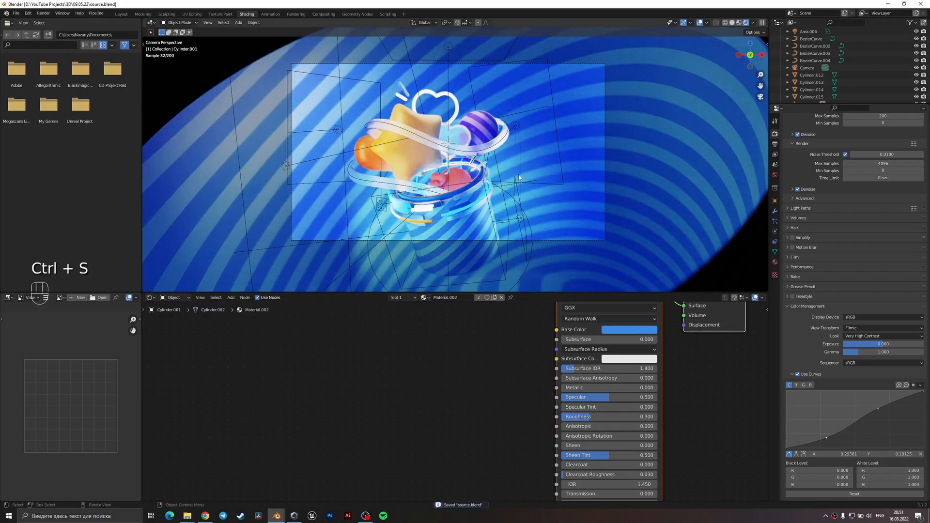
# Try repositioning the pale blue glass heart and the white heart outline behind the star.
pyautogui.click(460, 132)
pyautogui.scroll(2, 459, 126)
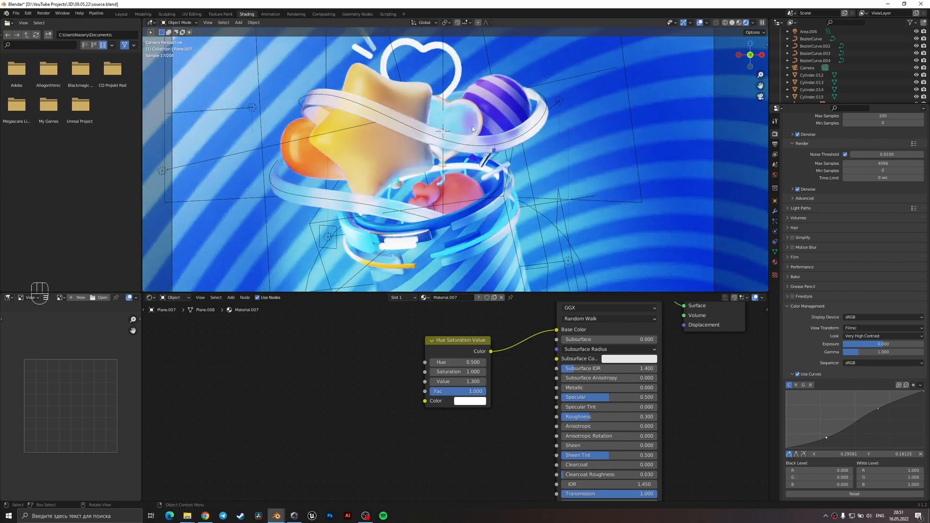
pyautogui.press('g')
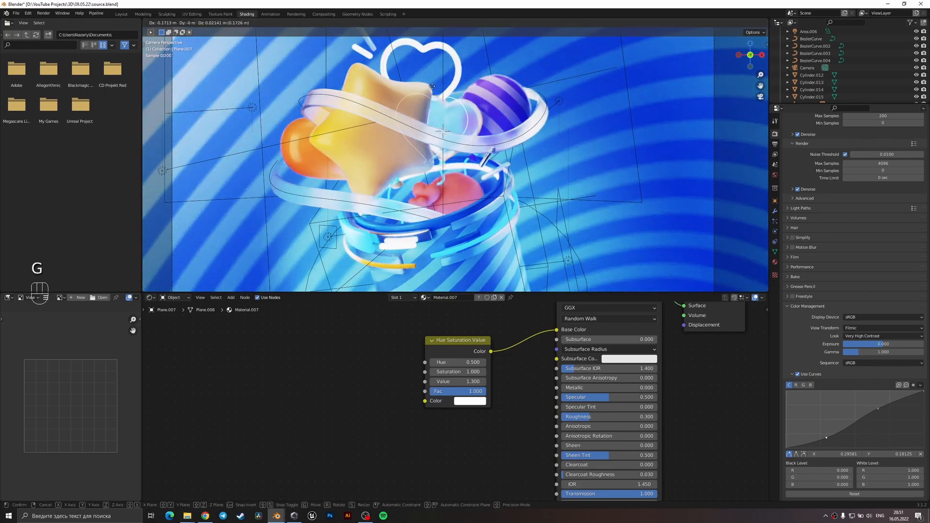
pyautogui.rightClick(429, 77)
pyautogui.click(445, 71)
pyautogui.click(457, 70)
pyautogui.press('g')
pyautogui.rightClick(449, 67)
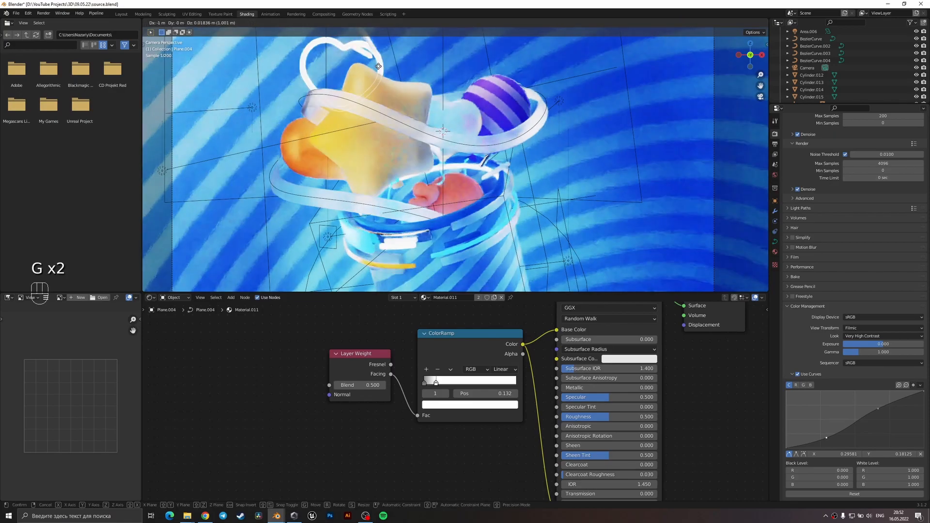
pyautogui.click(464, 103)
# Try moving the overhead area light along the global Y axis.
pyautogui.scroll(-3, 463, 102)
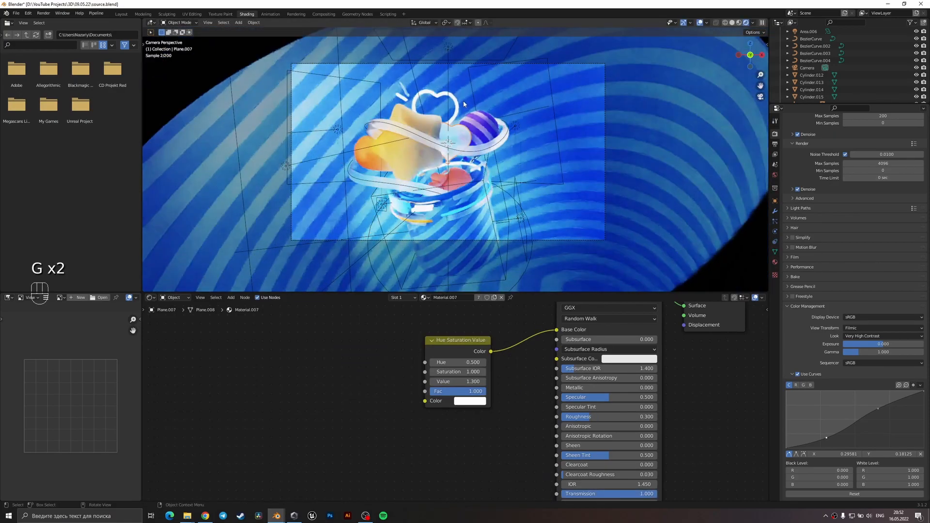
pyautogui.click(447, 46)
pyautogui.press('g')
pyautogui.press('y')
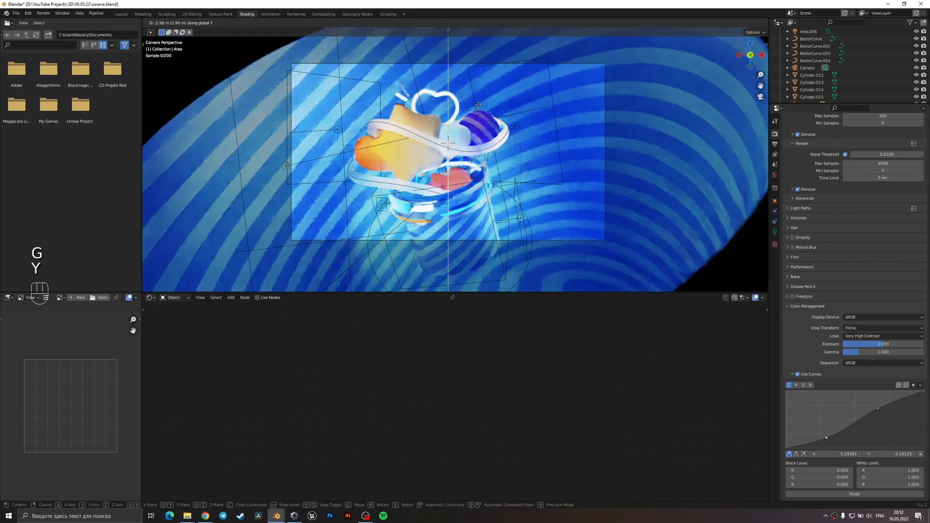
pyautogui.click(470, 177)
# Try rotating the curve below the glass heart by about 12 degrees.
pyautogui.click(462, 135)
pyautogui.scroll(2, 467, 125)
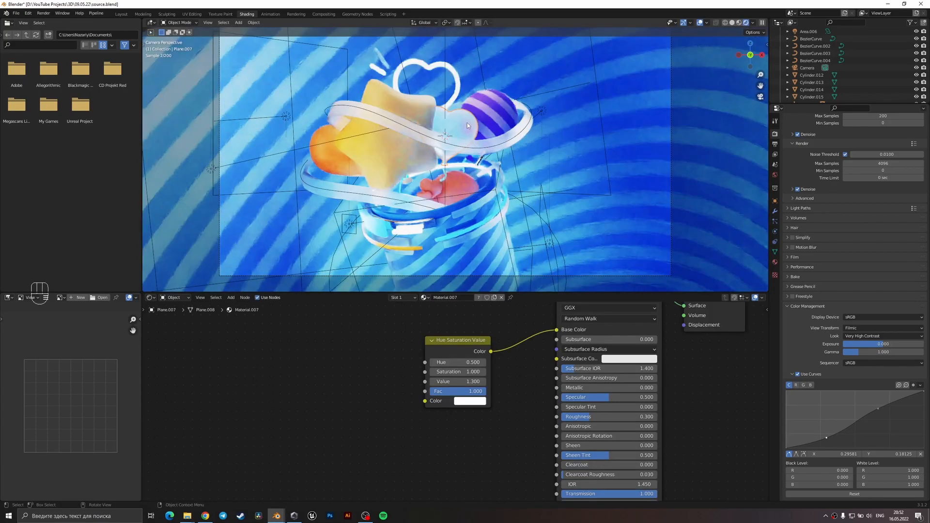
pyautogui.keyDown('shift'); pyautogui.click(443, 173); pyautogui.keyUp('shift')
pyautogui.press('r')
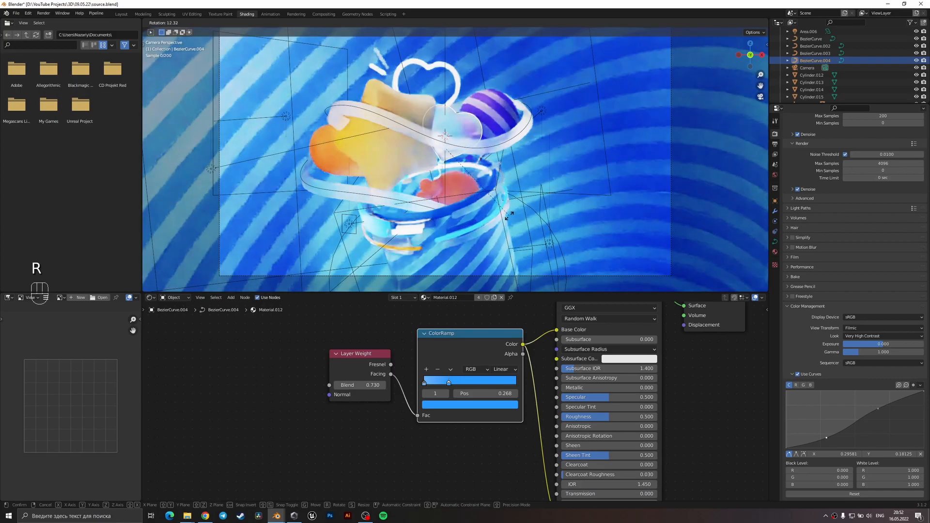
pyautogui.click(509, 216)
pyautogui.click(527, 137)
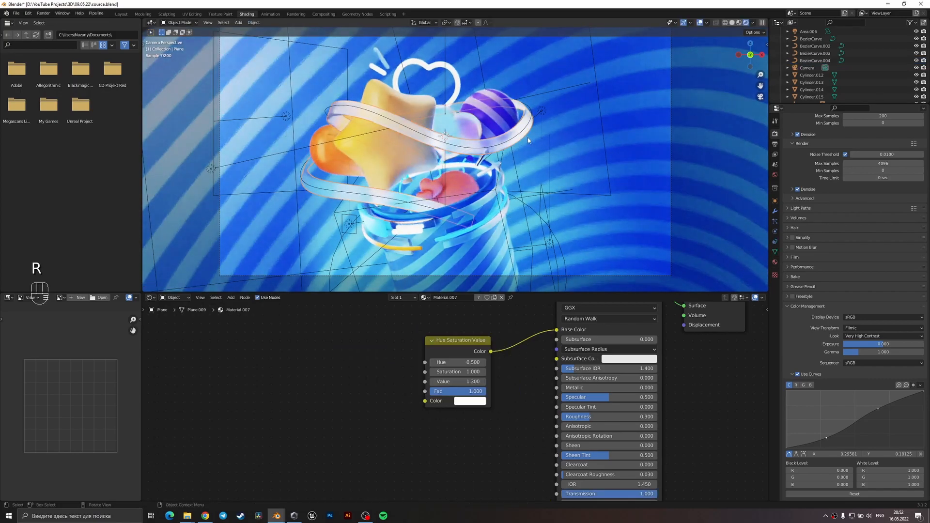
pyautogui.hotkey('ctrl', 'z')
pyautogui.hotkey('ctrl', 'z')
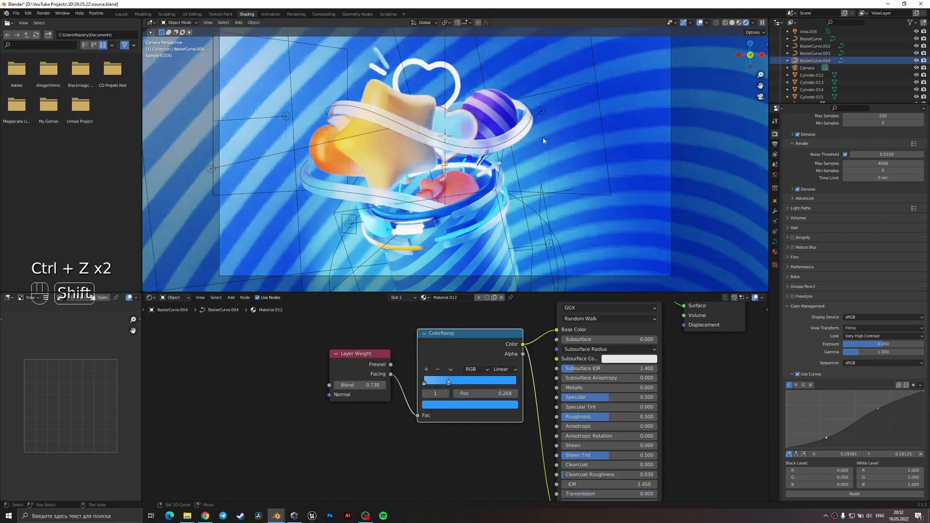
# Try an Emission Strength of 2 on the white heart outline's material.
pyautogui.keyDown('shift'); pyautogui.moveTo(542, 138); pyautogui.dragTo(540, 196, button='middle'); pyautogui.keyUp('shift')
pyautogui.scroll(3, 540, 195)
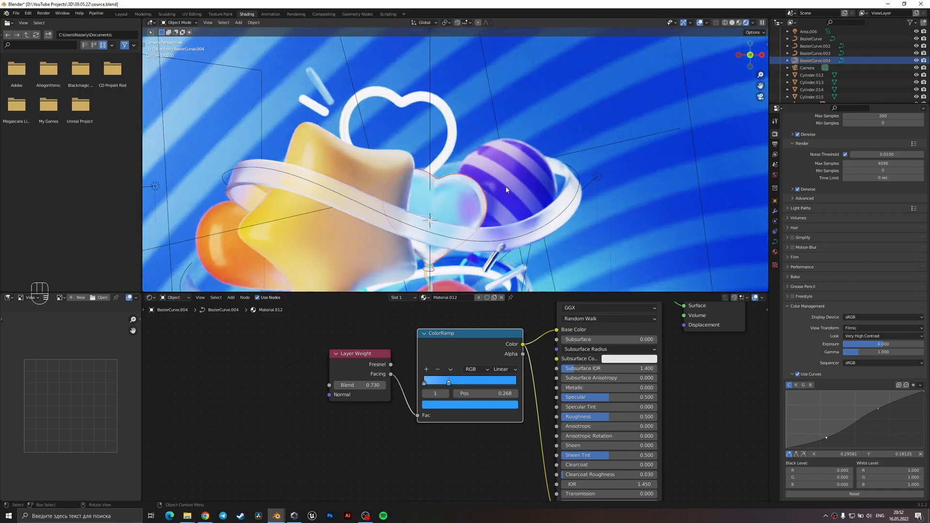
pyautogui.click(451, 152)
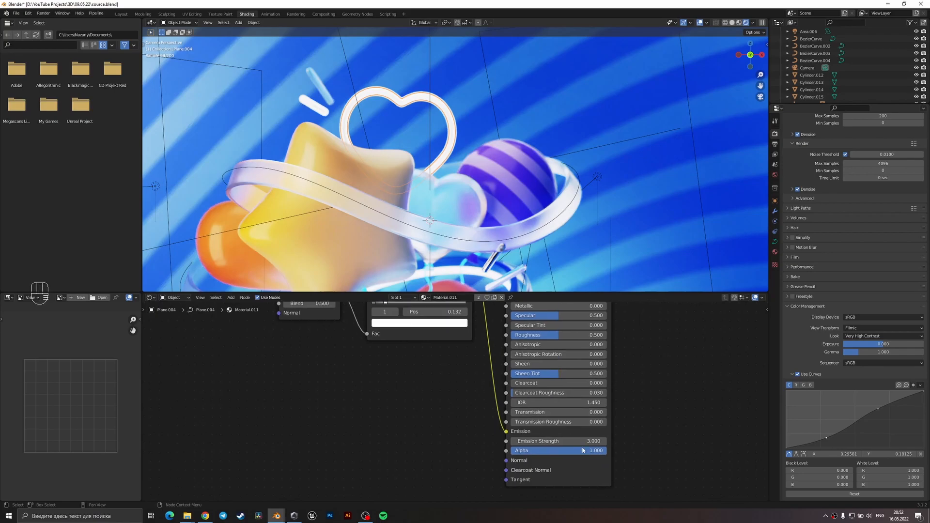
pyautogui.write('2')
pyautogui.press('Return')
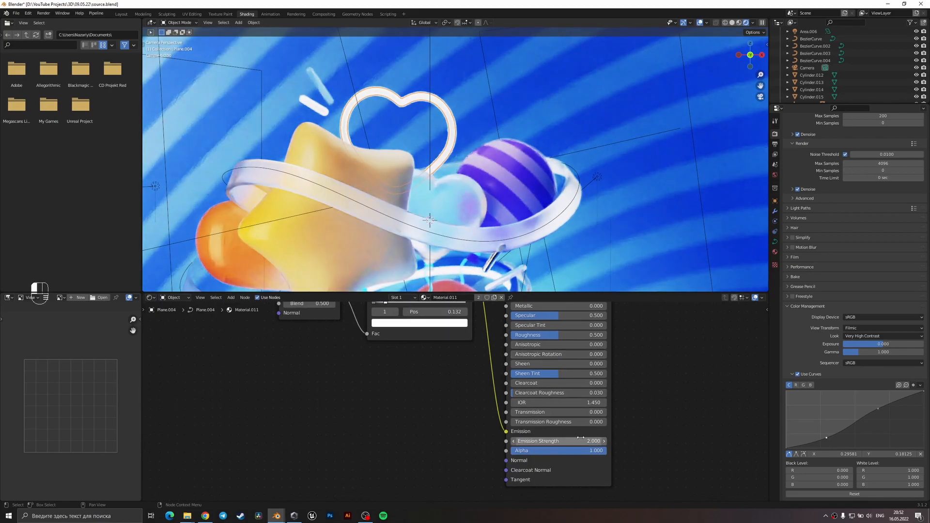
pyautogui.hotkey('ctrl', 'z')
pyautogui.hotkey('ctrl', 'z')
# Try repositioning the overhead area light and the area light beside the purple striped ball.
pyautogui.scroll(-2, 500, 203)
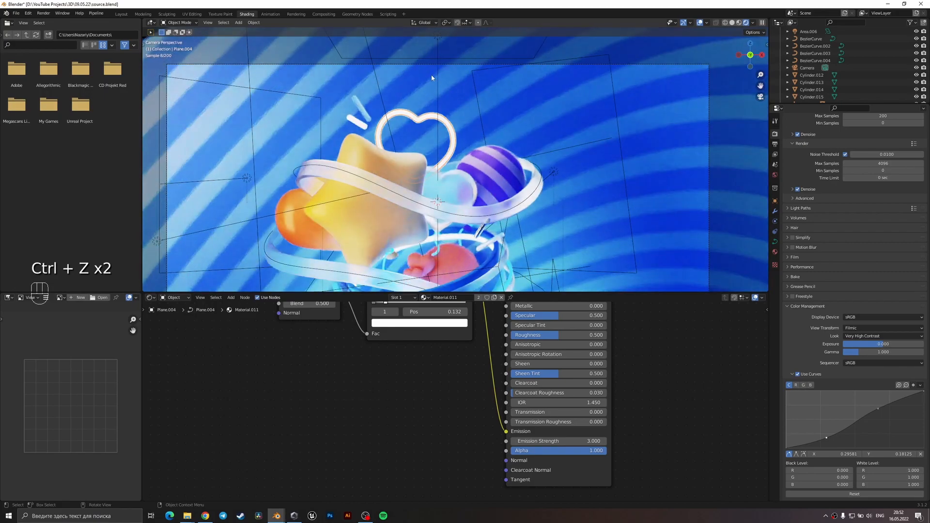
pyautogui.click(439, 77)
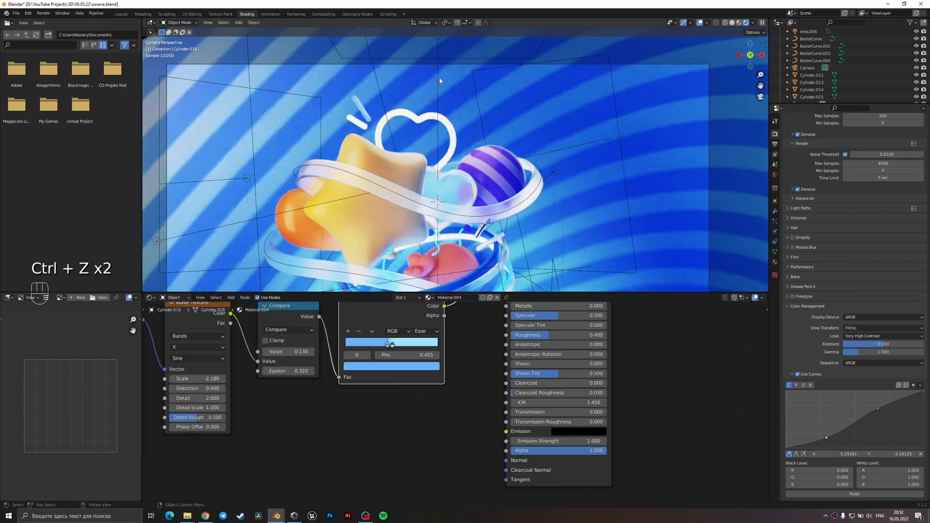
pyautogui.click(438, 78)
pyautogui.press('g')
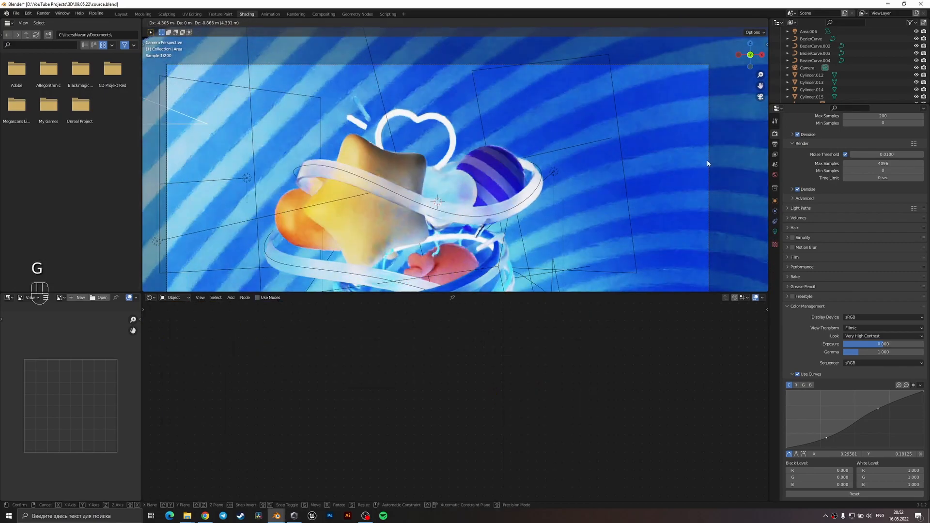
pyautogui.click(731, 148)
pyautogui.hotkey('ctrl', 'z')
pyautogui.click(553, 179)
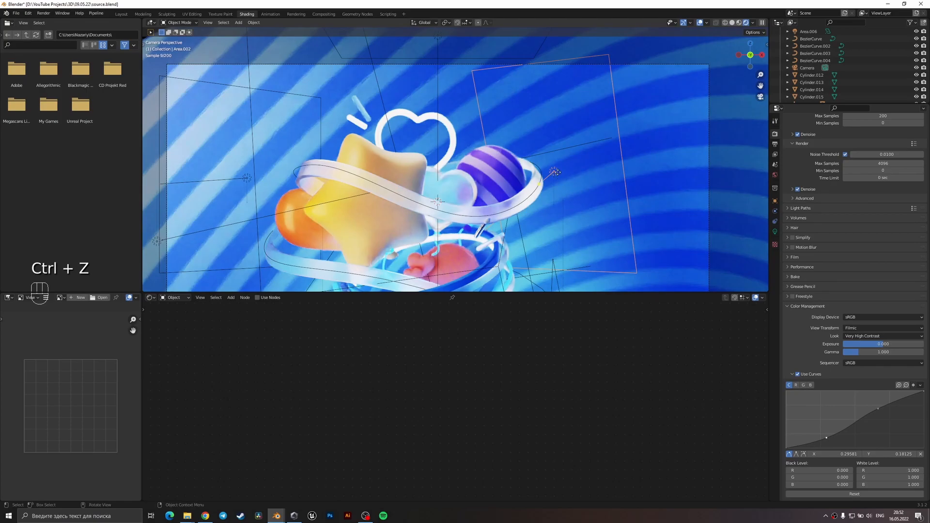
pyautogui.press('g')
pyautogui.rightClick(280, 195)
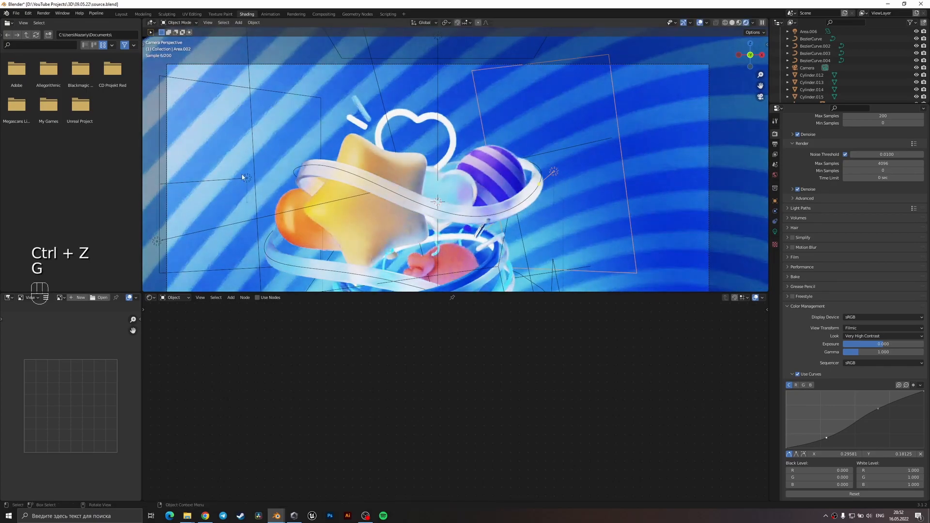
# Test a large sideways move of the disk area light at the cup, undo it, and nudge the light slightly in camera view.
pyautogui.scroll(-3, 489, 262)
pyautogui.moveTo(502, 127); pyautogui.dragTo(468, 253, button='middle')
pyautogui.scroll(3, 469, 253)
pyautogui.keyDown('shift'); pyautogui.moveTo(482, 219); pyautogui.dragTo(465, 167, button='middle'); pyautogui.keyUp('shift')
pyautogui.scroll(2, 465, 166)
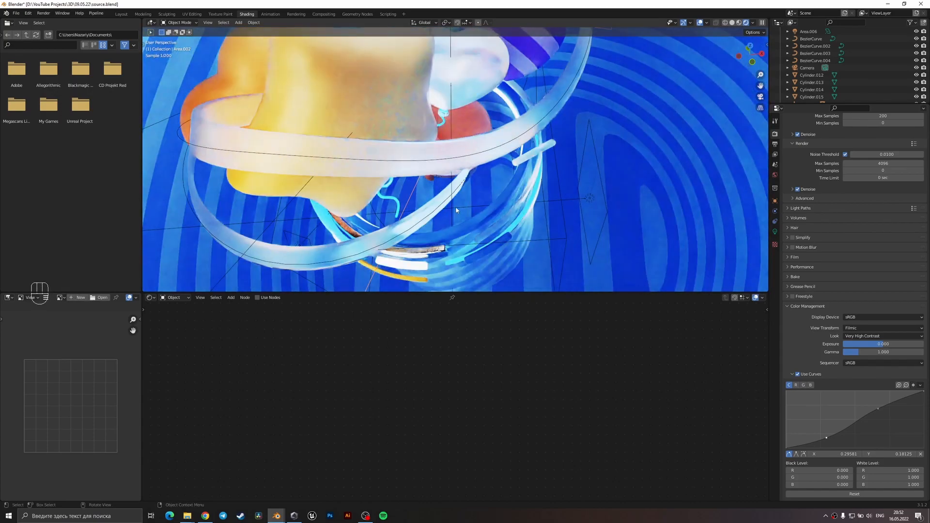
pyautogui.click(464, 193)
pyautogui.click(439, 179)
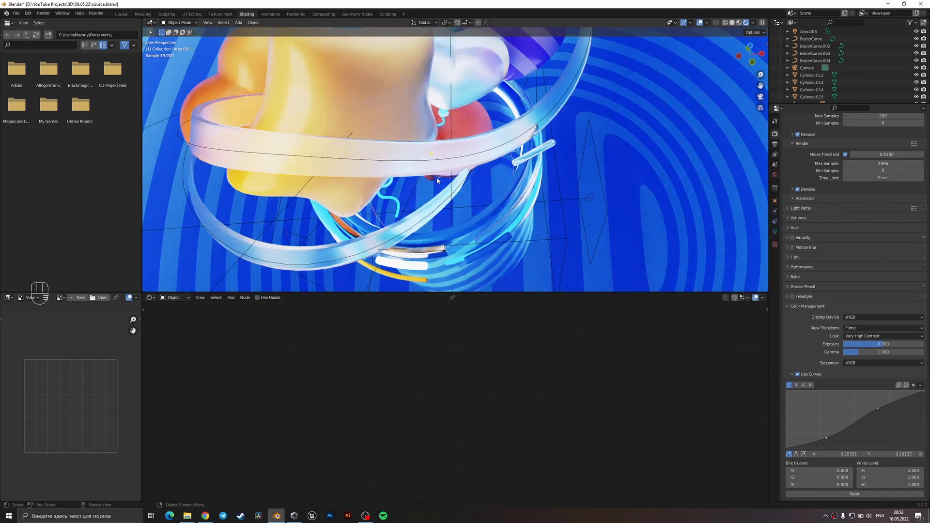
pyautogui.press('KP_0')
pyautogui.press('g')
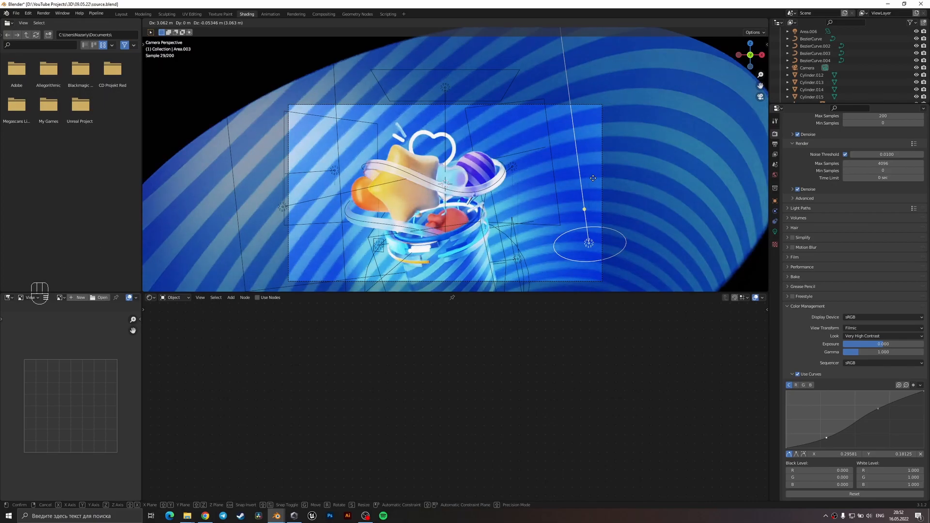
pyautogui.hotkey('ctrl', 'z')
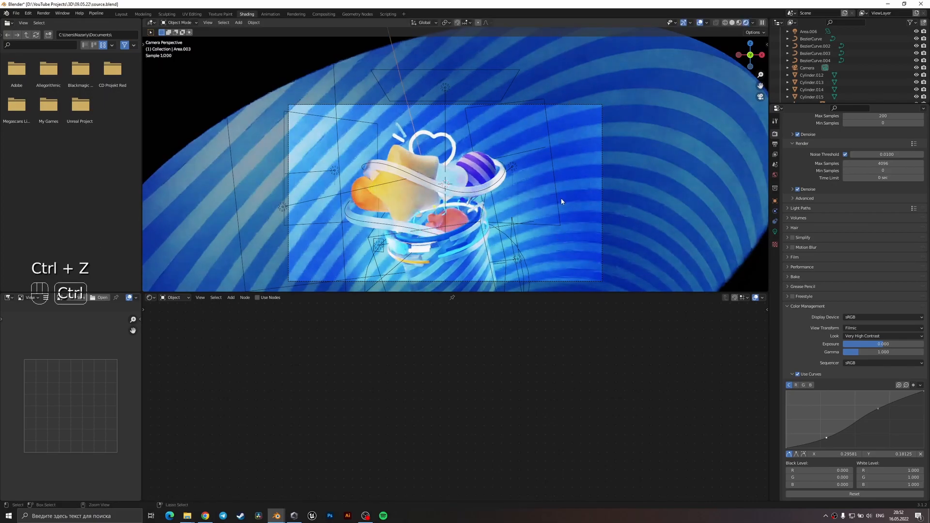
pyautogui.press('g')
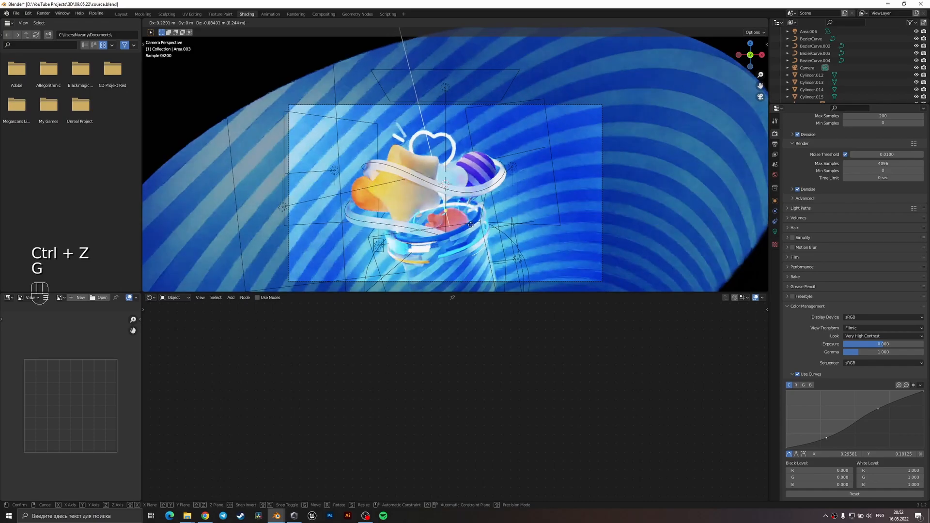
pyautogui.click(467, 231)
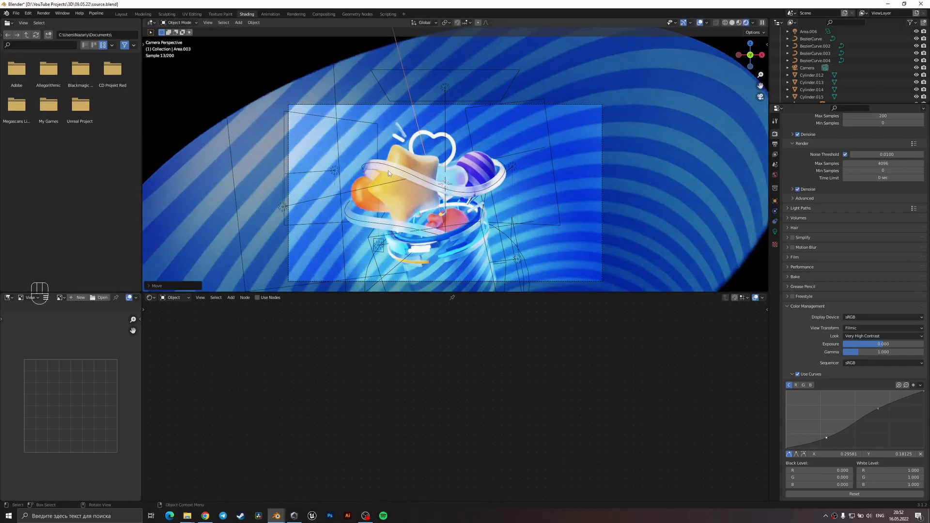
# Try moving the large area light beside the orange ball farther away from the cup.
pyautogui.click(303, 192)
pyautogui.press('g')
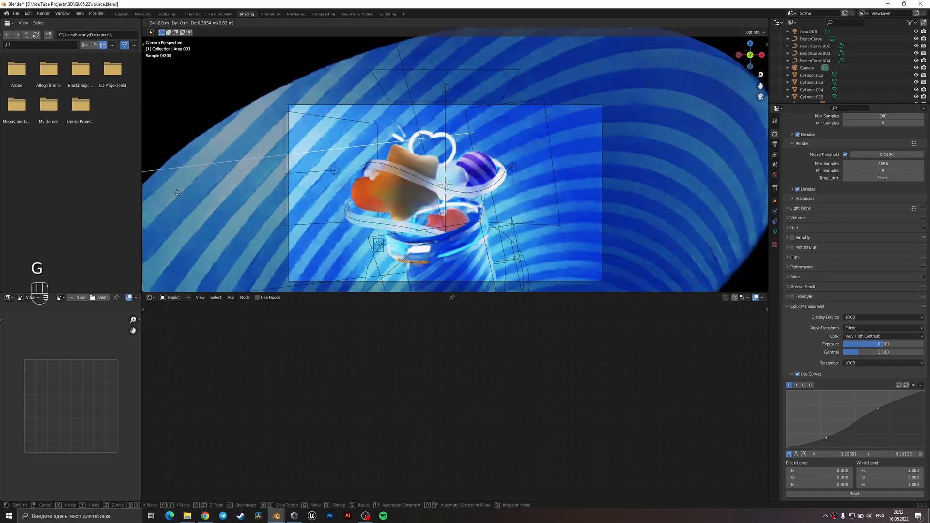
pyautogui.click(178, 193)
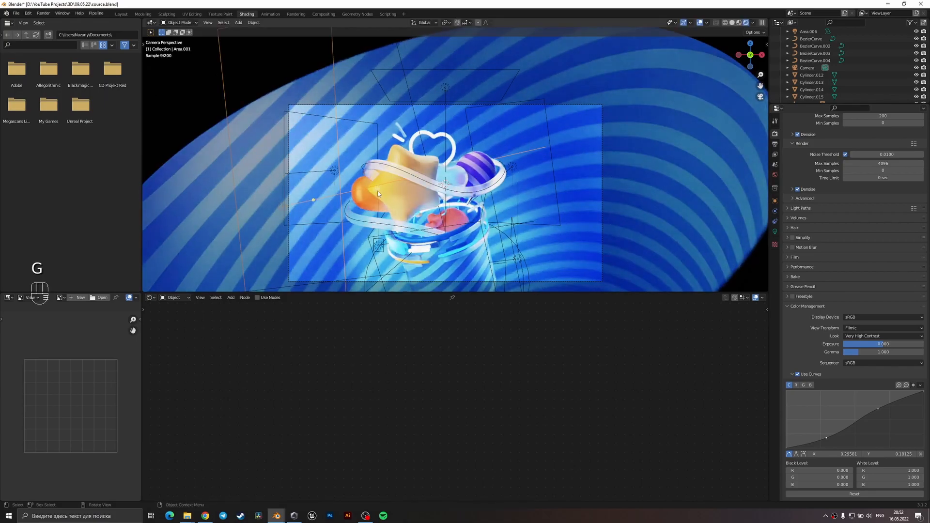
# Try shifting the overhead area light sideways past the star, away from the purple striped ball.
pyautogui.click(466, 181)
pyautogui.scroll(4, 466, 181)
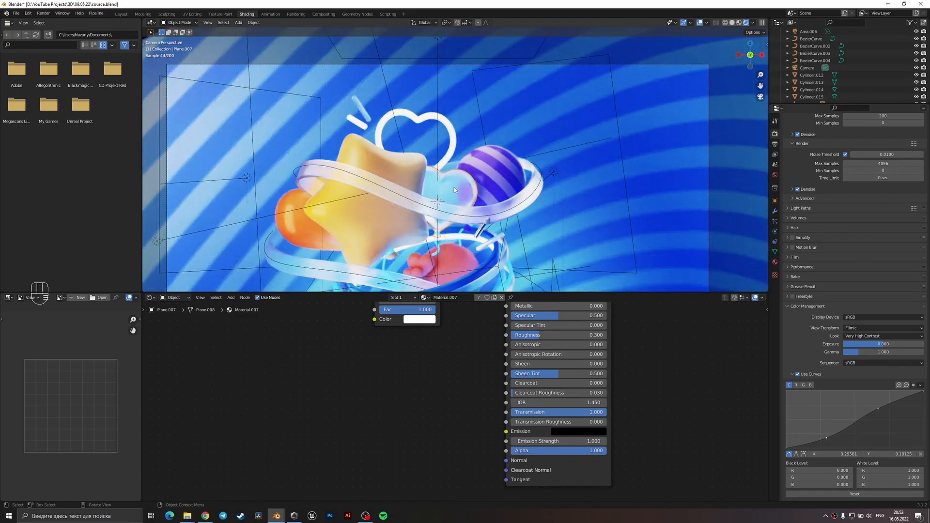
pyautogui.click(435, 124)
pyautogui.click(440, 36)
pyautogui.press('g')
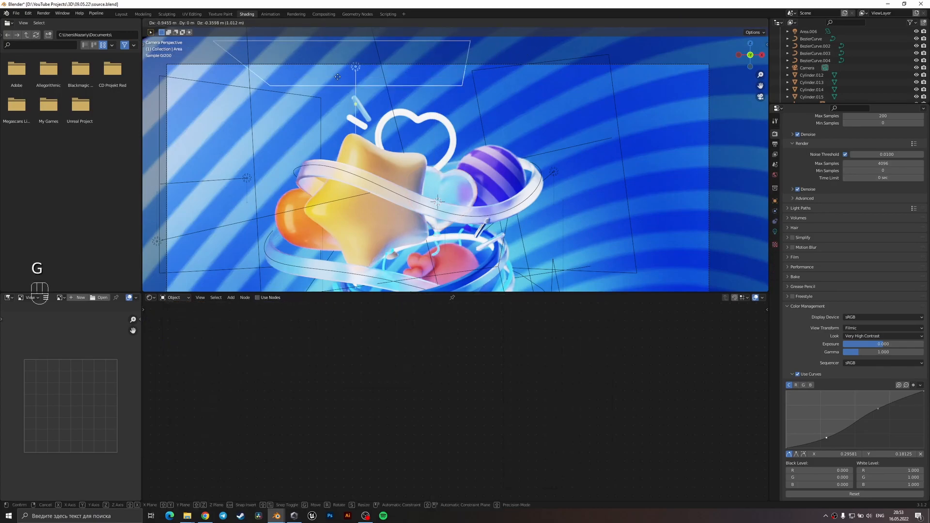
pyautogui.rightClick(184, 117)
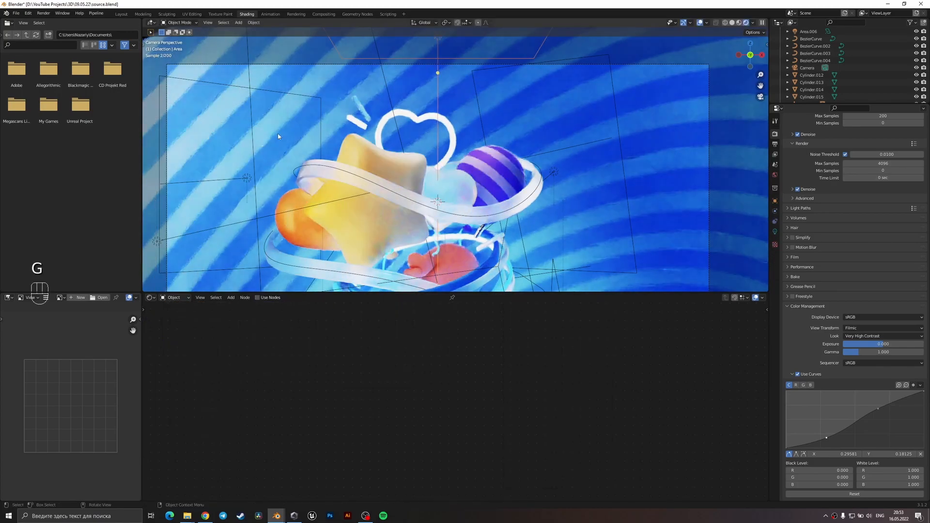
# Try moving the white heart outline out past the purple striped ball in camera view.
pyautogui.moveTo(466, 171)
pyautogui.mouseDown(button='middle')
pyautogui.moveTo(401, 193)
pyautogui.moveTo(451, 168)
pyautogui.moveTo(480, 173)
pyautogui.mouseUp(button='middle')
pyautogui.click(495, 175)
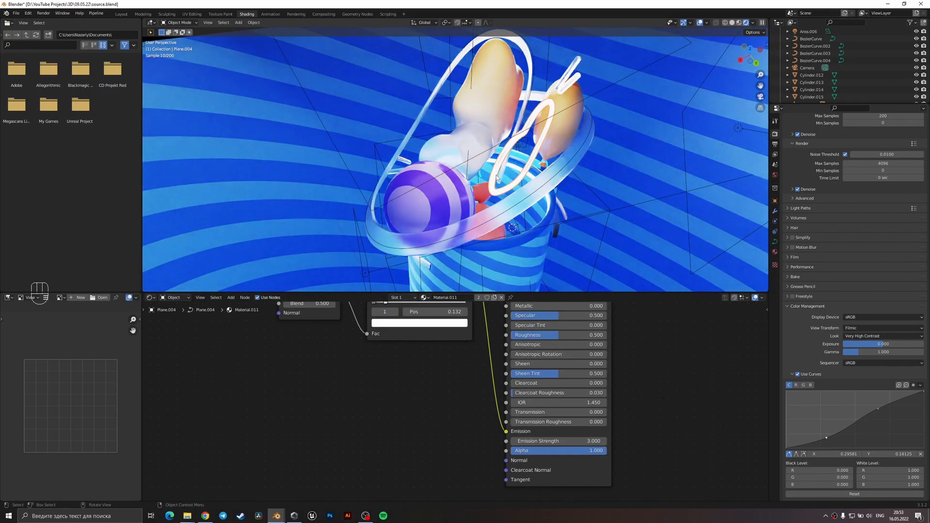
pyautogui.press('KP_0')
pyautogui.press('g')
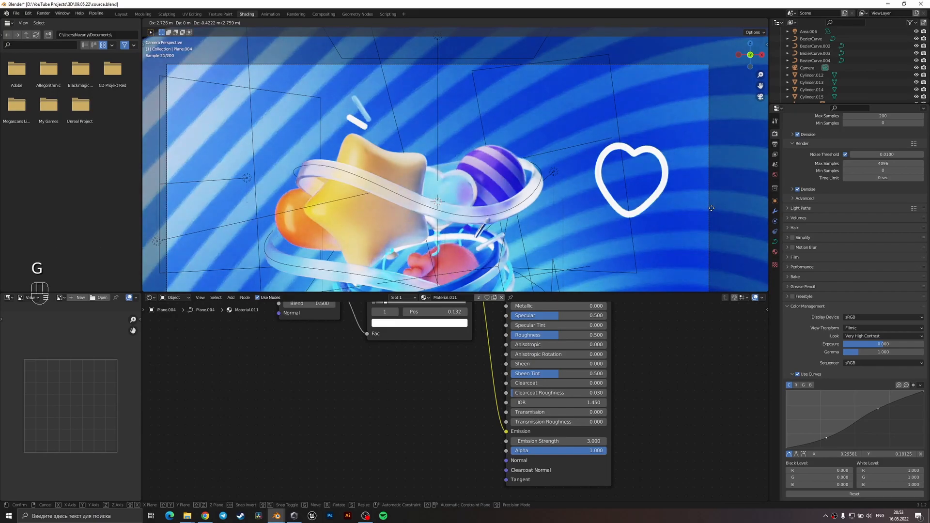
pyautogui.rightClick(710, 208)
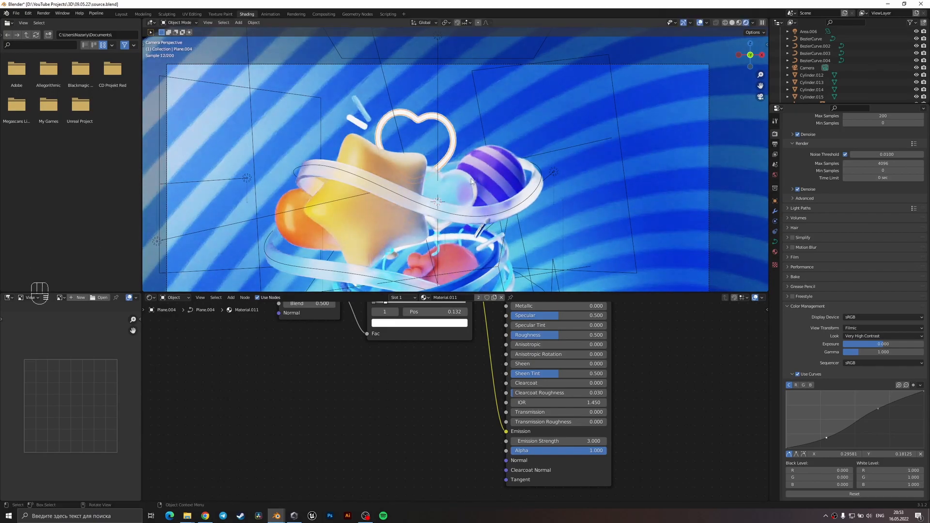
# Save the scene file and select the pale blue glass heart.
pyautogui.scroll(-3, 472, 181)
pyautogui.click(498, 109)
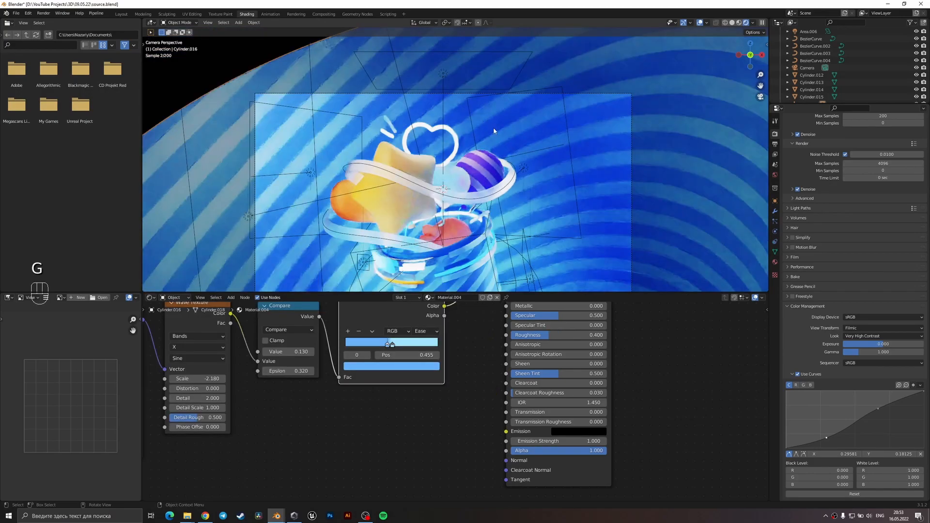
pyautogui.scroll(-2, 490, 155)
pyautogui.hotkey('ctrl', 's')
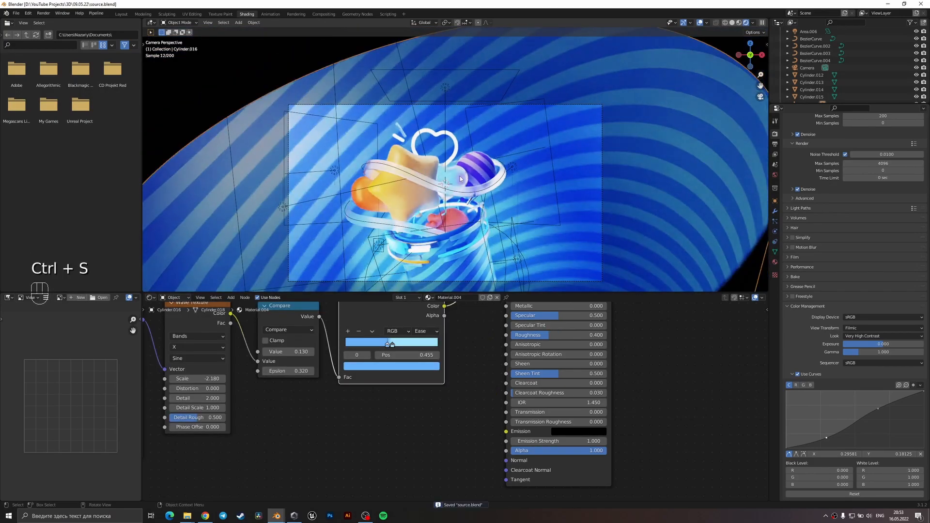
pyautogui.click(460, 179)
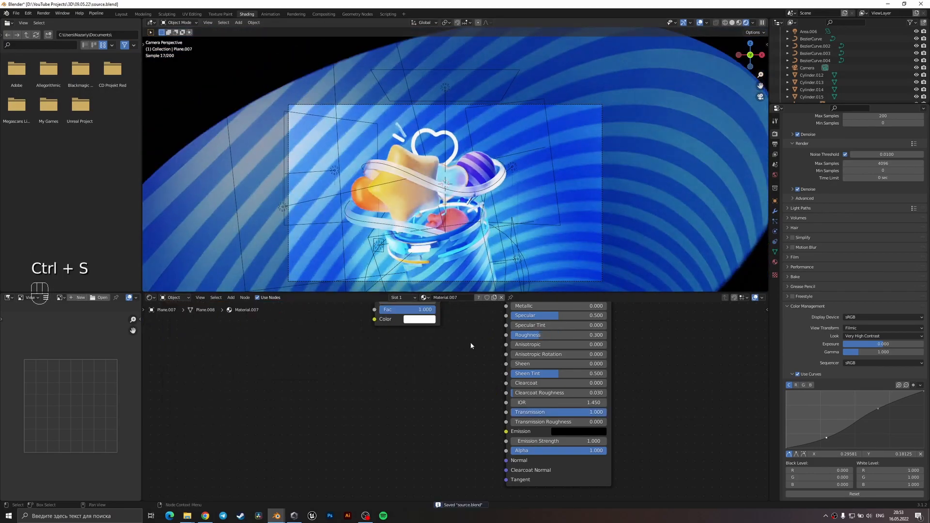
# Try a Value of 1.2 in the glass heart material's hue/saturation node, settle on 1.1, and save the scene file.
pyautogui.scroll(4, 395, 356)
pyautogui.click(399, 339)
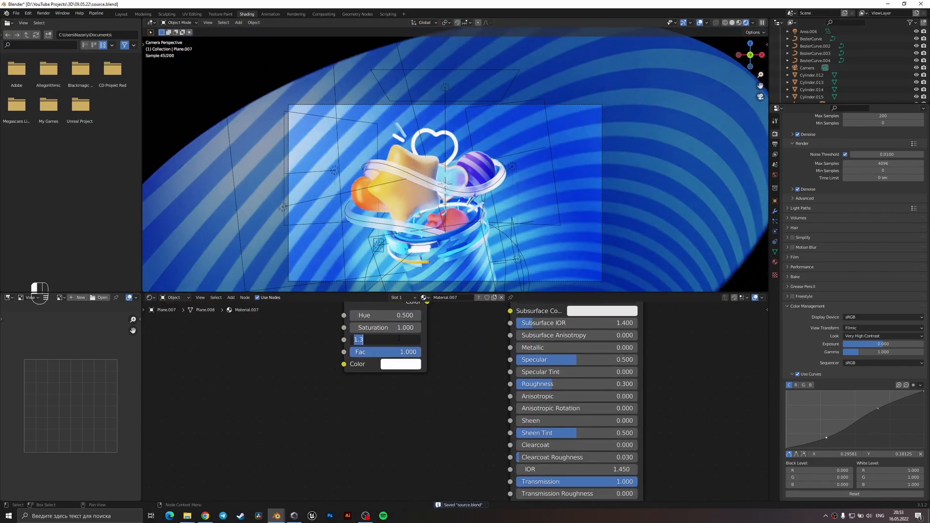
pyautogui.write('1.2')
pyautogui.press('Return')
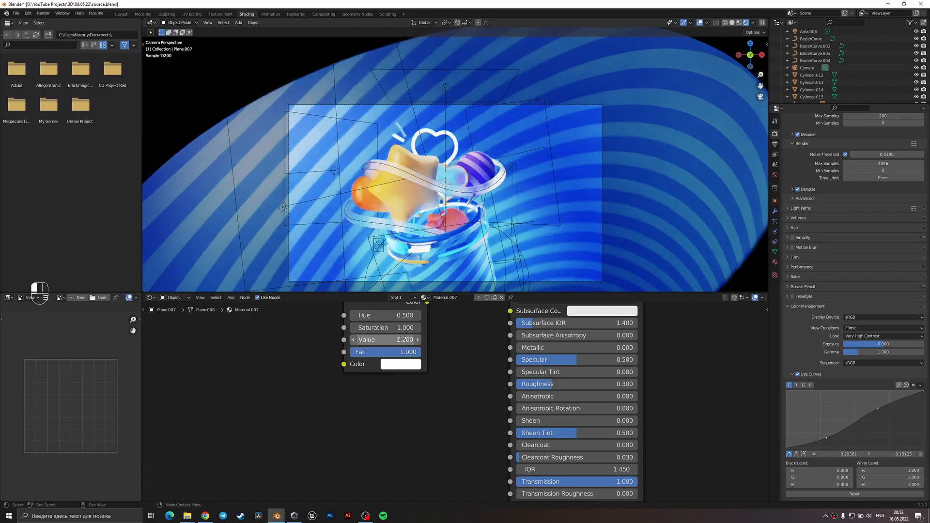
pyautogui.click(400, 339)
pyautogui.write('1.1')
pyautogui.press('Return')
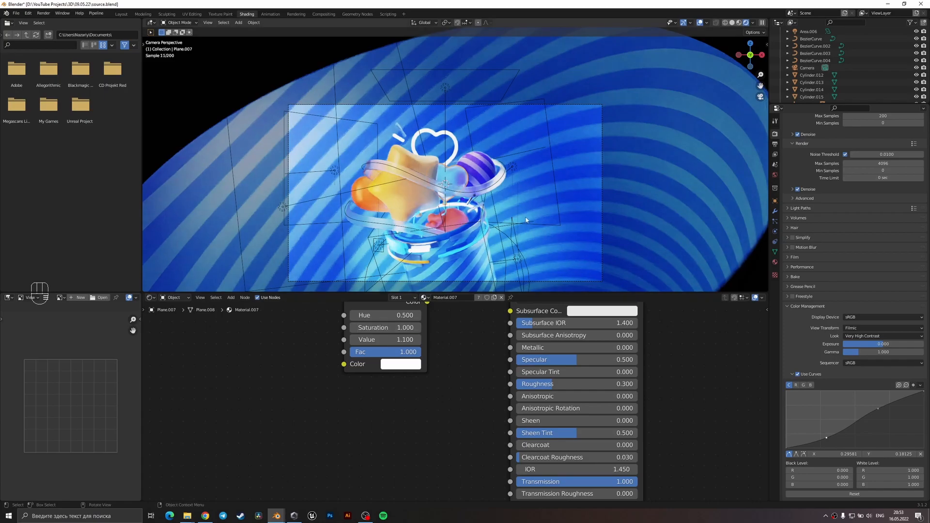
pyautogui.click(525, 221)
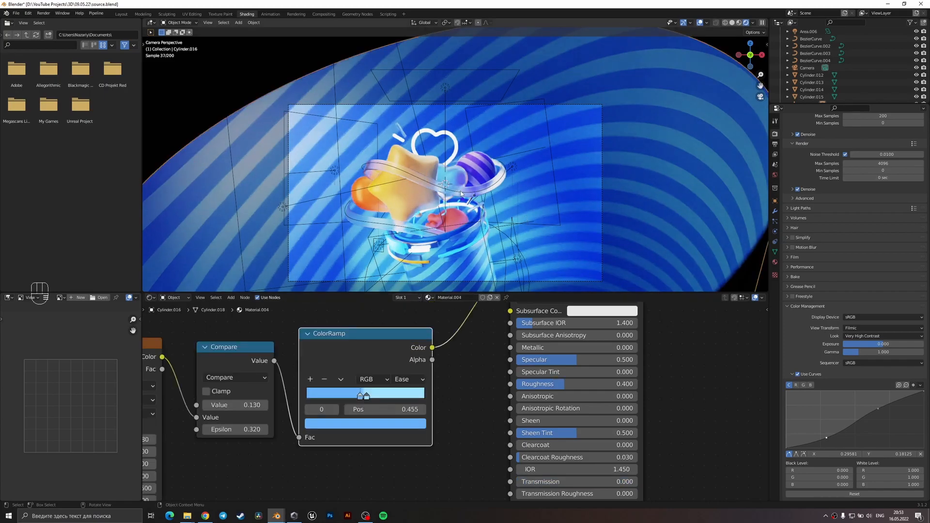
pyautogui.hotkey('ctrl', 's')
# Try rotating the pale blue glass heart about the X axis.
pyautogui.click(460, 167)
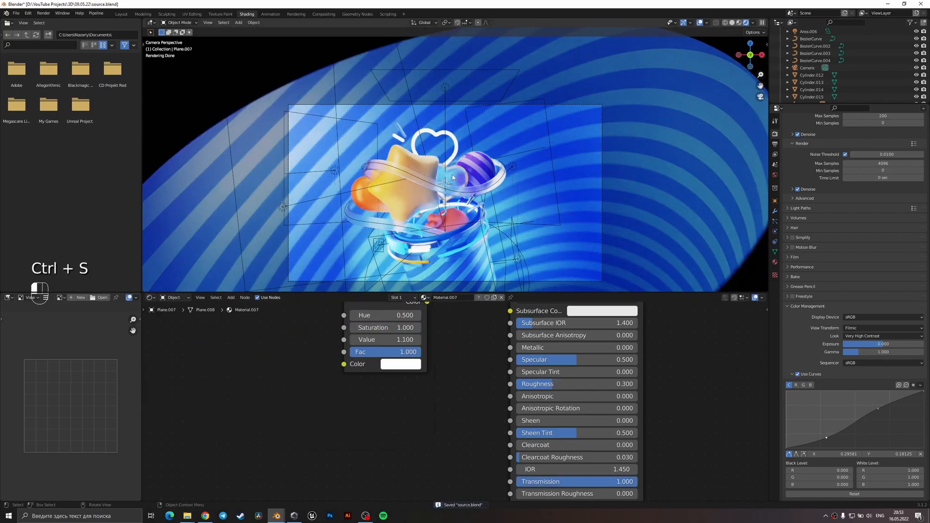
pyautogui.scroll(1, 461, 166)
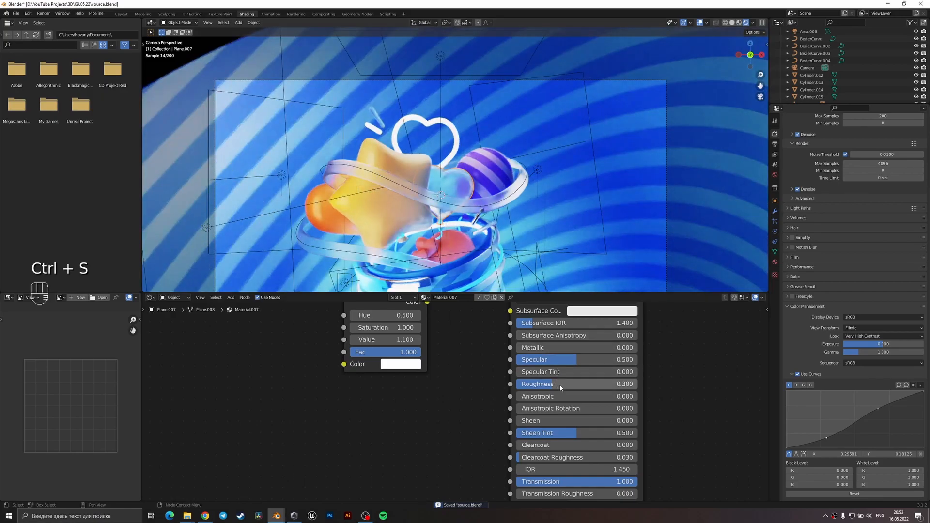
pyautogui.press('r')
pyautogui.press('x')
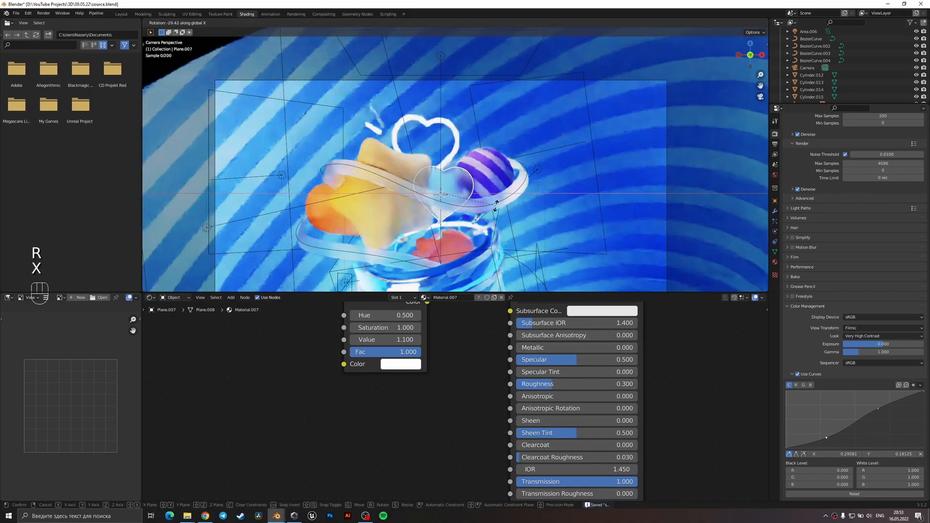
pyautogui.click(482, 205)
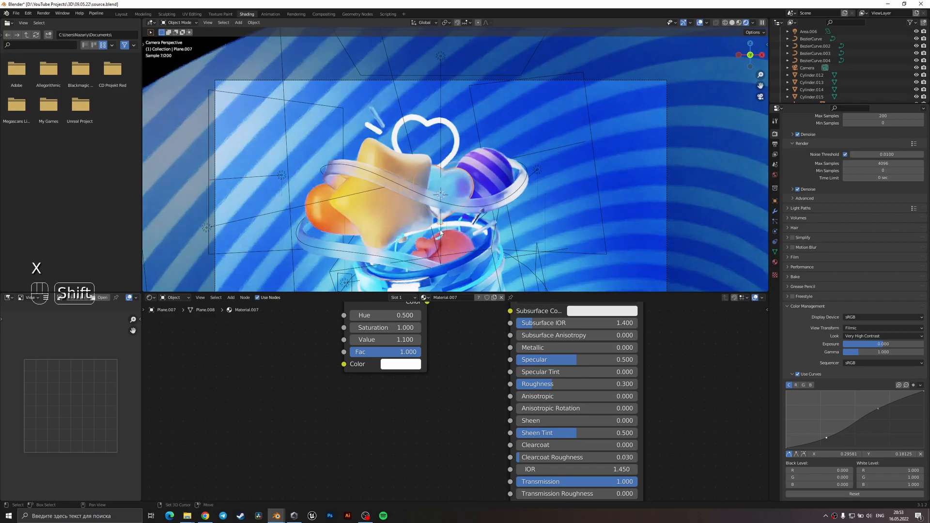
# Try rotating the pale blue glass heart about the X, Y and Z axes beside the purple striped ball.
pyautogui.keyDown('shift'); pyautogui.click(454, 242); pyautogui.keyUp('shift')
pyautogui.scroll(1, 455, 241)
pyautogui.click(436, 246)
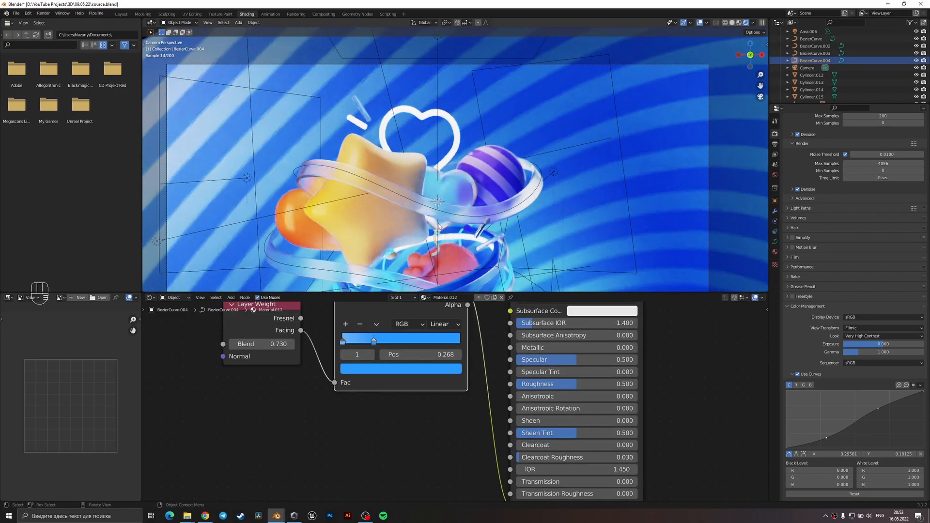
pyautogui.click(448, 223)
pyautogui.scroll(2, 451, 223)
pyautogui.press('r')
pyautogui.press('x')
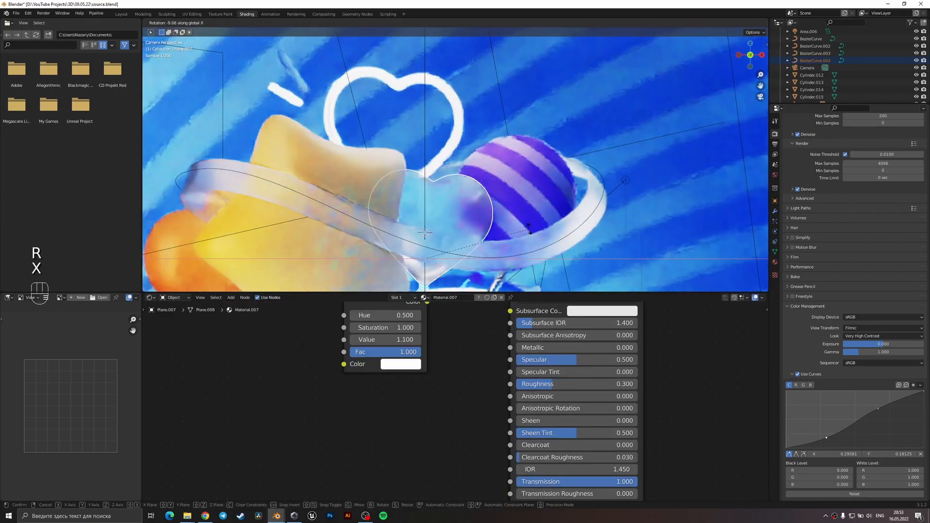
pyautogui.press('y')
pyautogui.press('z')
pyautogui.click(533, 253)
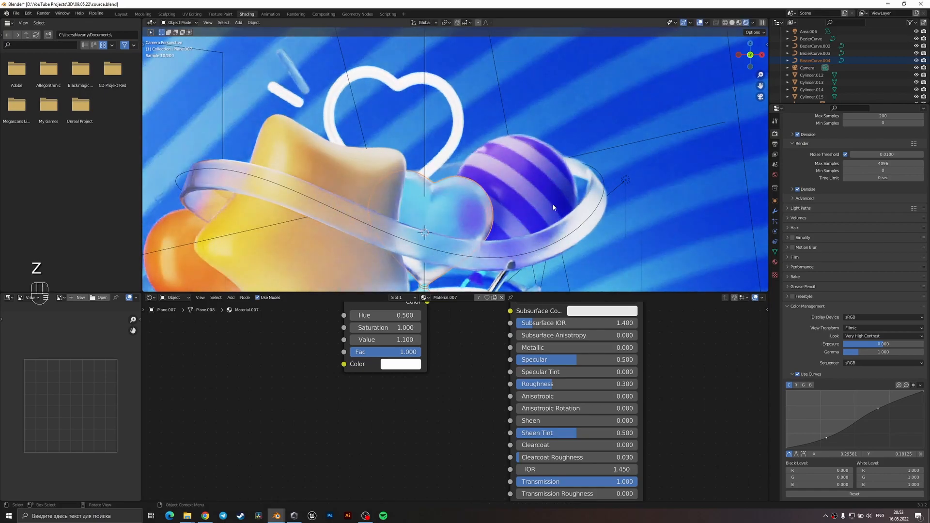
# Select the purple striped ball and save the scene file.
pyautogui.click(573, 208)
pyautogui.scroll(-4, 573, 208)
pyautogui.hotkey('ctrl', 's')
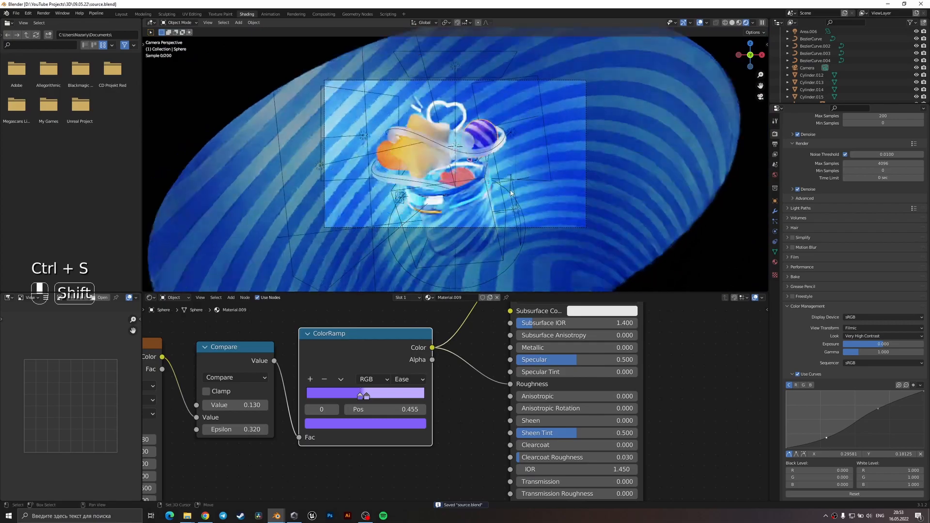
# Adjust the first ColorRamp stop of the orange object beside the star to the lighter orange FF8444.
pyautogui.keyDown('shift'); pyautogui.moveTo(562, 208); pyautogui.dragTo(585, 231, button='middle'); pyautogui.keyUp('shift')
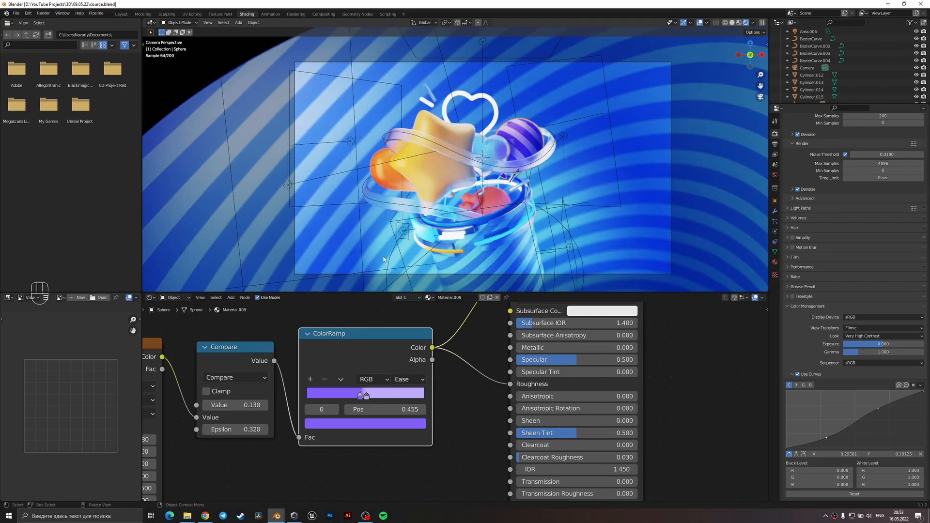
pyautogui.click(391, 173)
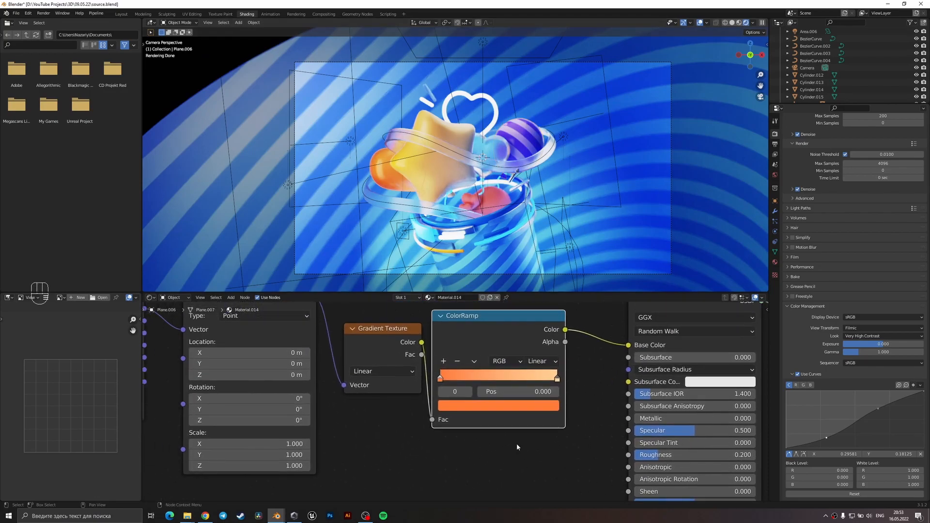
pyautogui.click(463, 406)
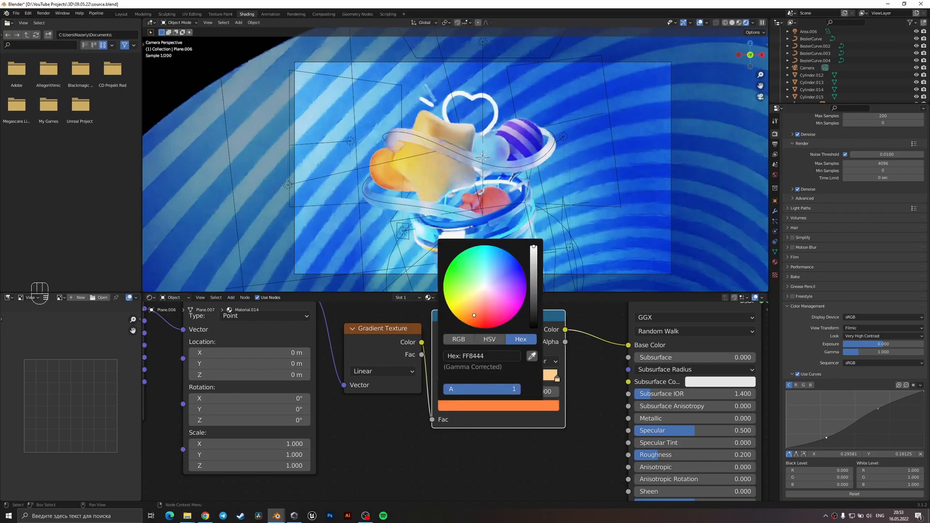
pyautogui.click(583, 233)
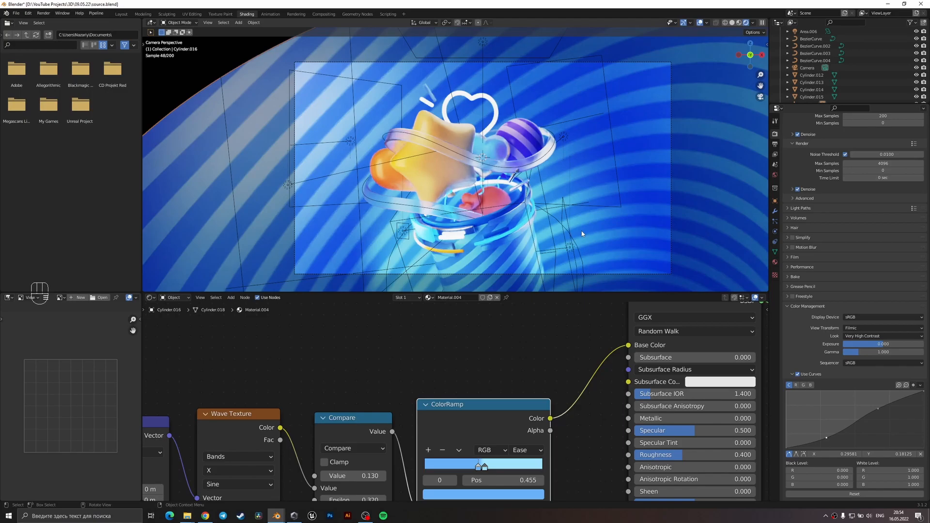
# Move the camera slightly along the Z axis to reframe the cup.
pyautogui.click(581, 275)
pyautogui.press('g')
pyautogui.press('z')
pyautogui.click(624, 257)
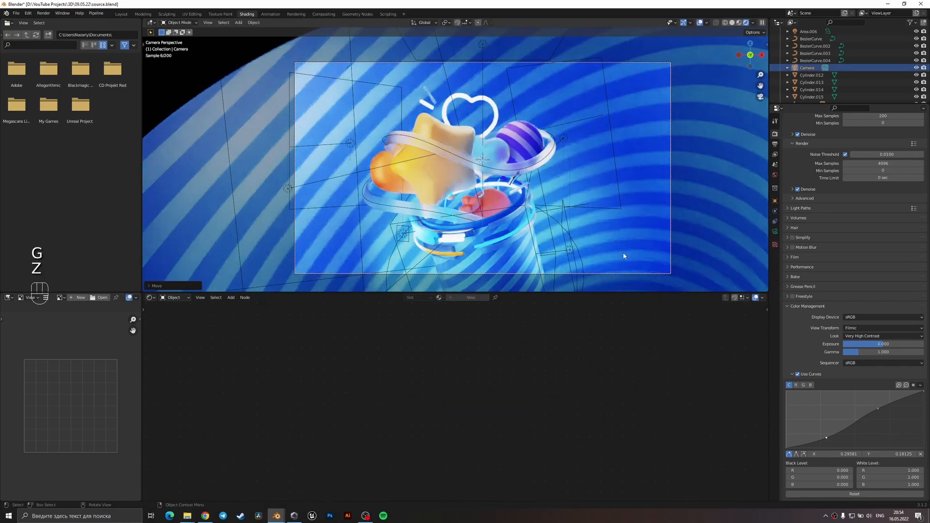
# Fine-tune the blue base colour of Material.002 on Cylinder.001 and reselect the striped background.
pyautogui.click(620, 237)
pyautogui.moveTo(536, 348); pyautogui.dragTo(467, 399, button='middle')
pyautogui.click(612, 390)
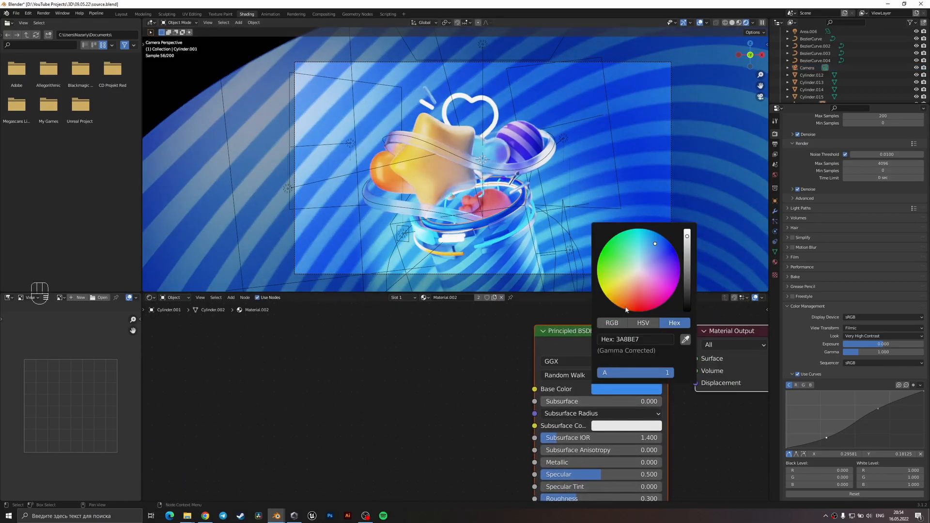
pyautogui.click(652, 244)
pyautogui.click(578, 198)
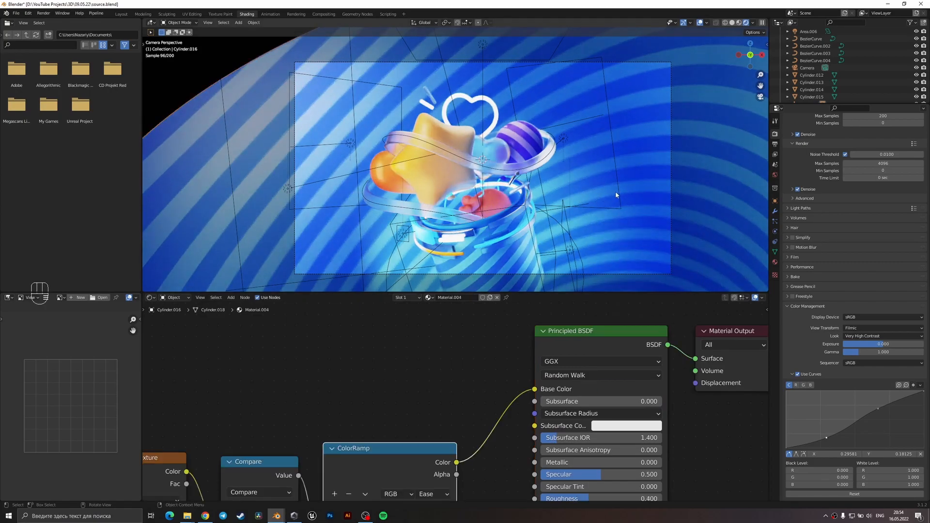
pyautogui.scroll(-2, 616, 195)
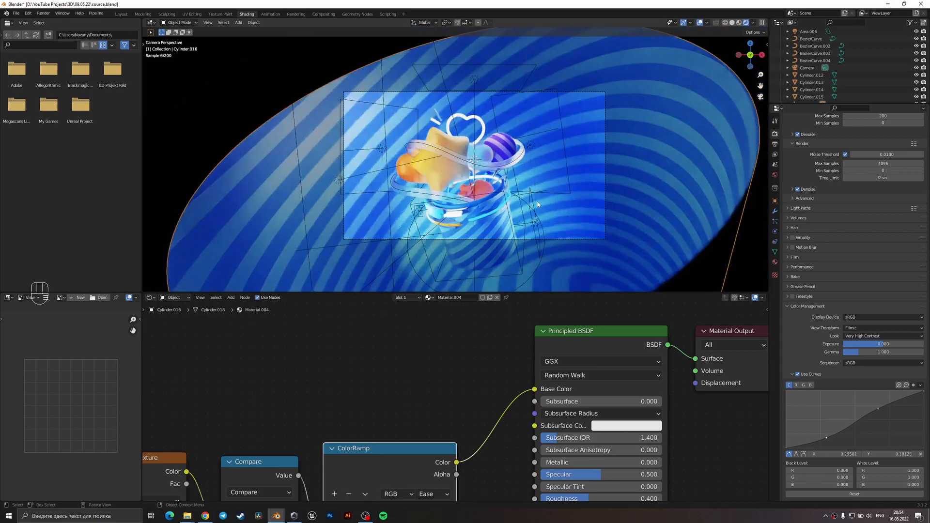
pyautogui.scroll(2, 558, 197)
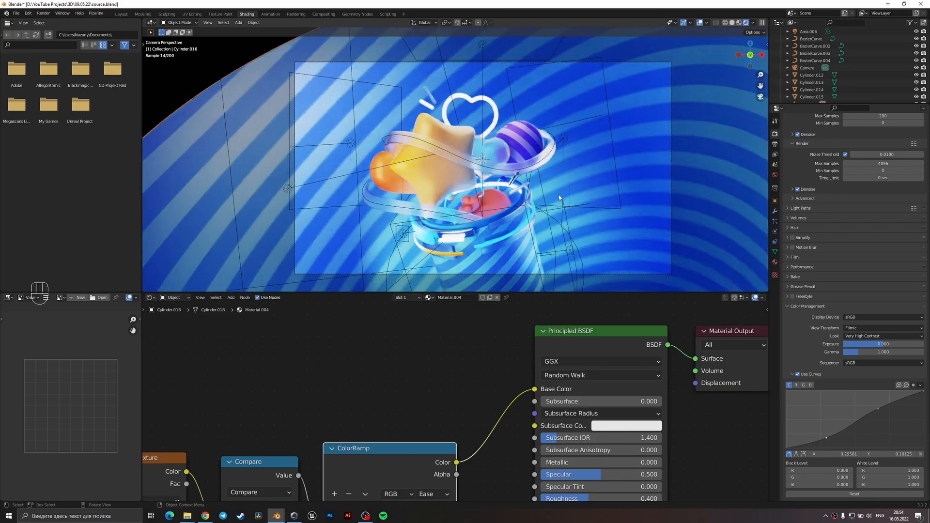